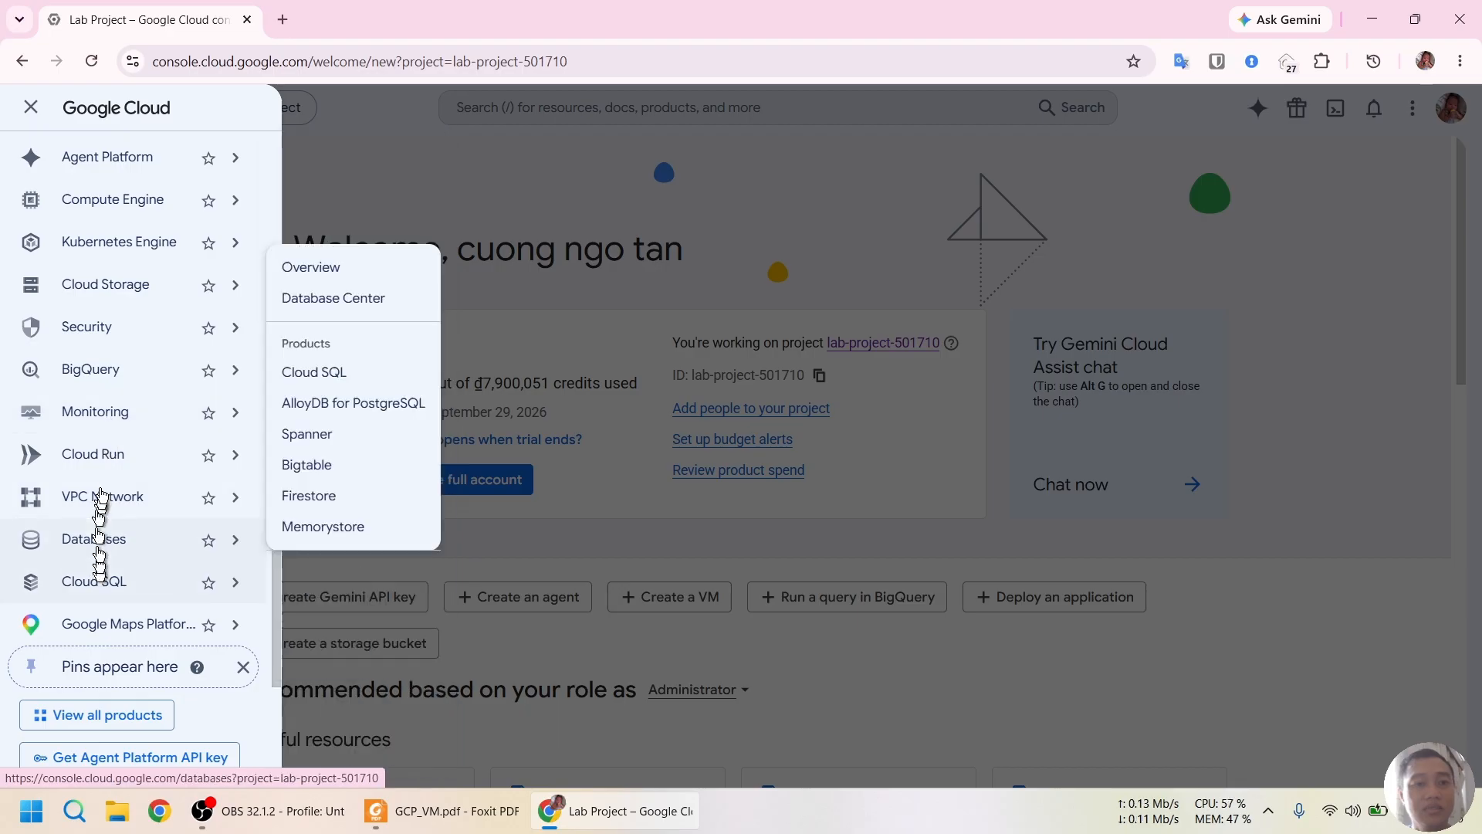
Open the list of VPC networks for the current project.
{"action": "mouse_move", "coordinate": [100, 494]}
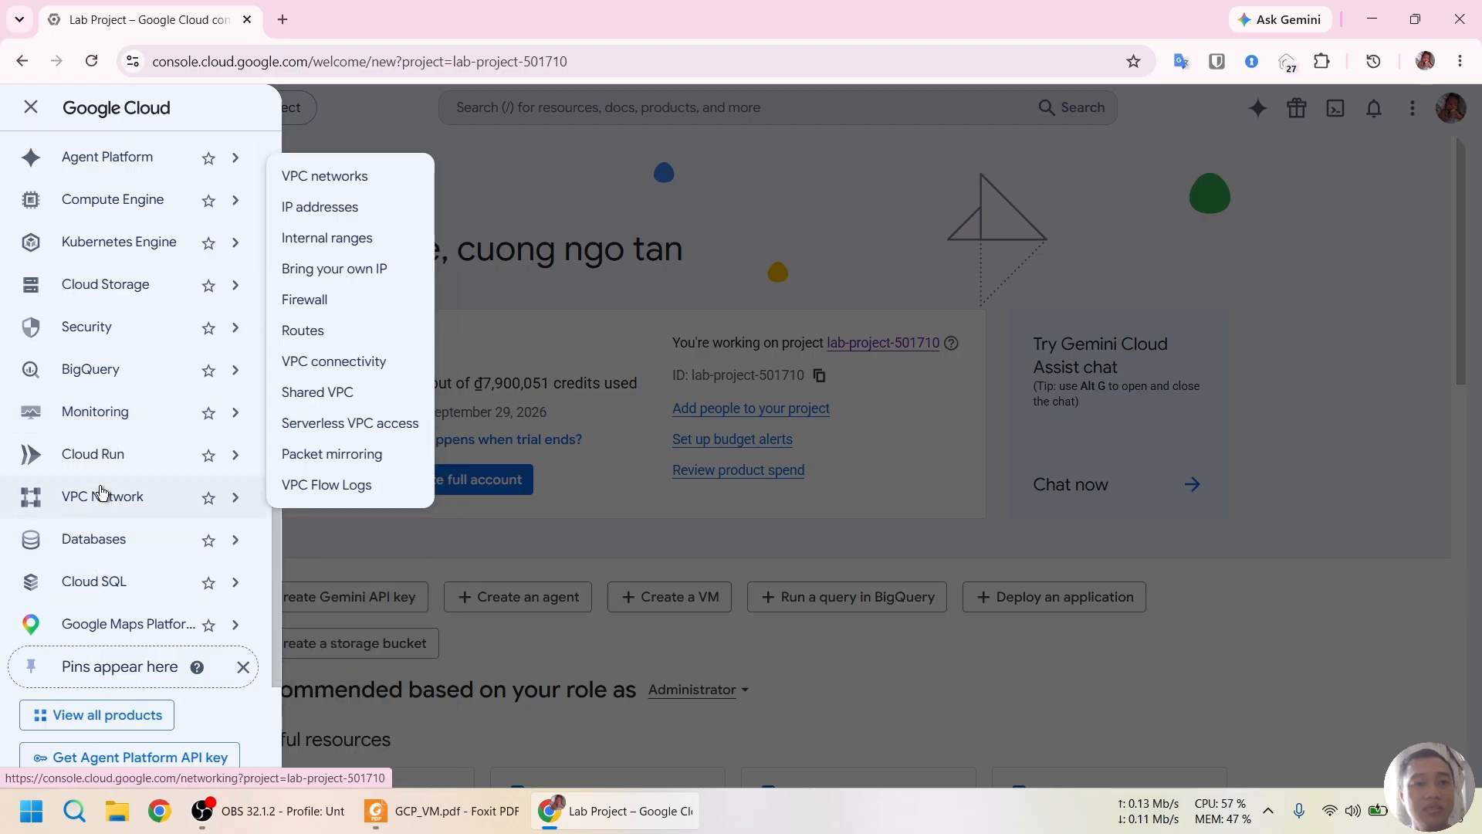
{"action": "left_click", "coordinate": [340, 176]}
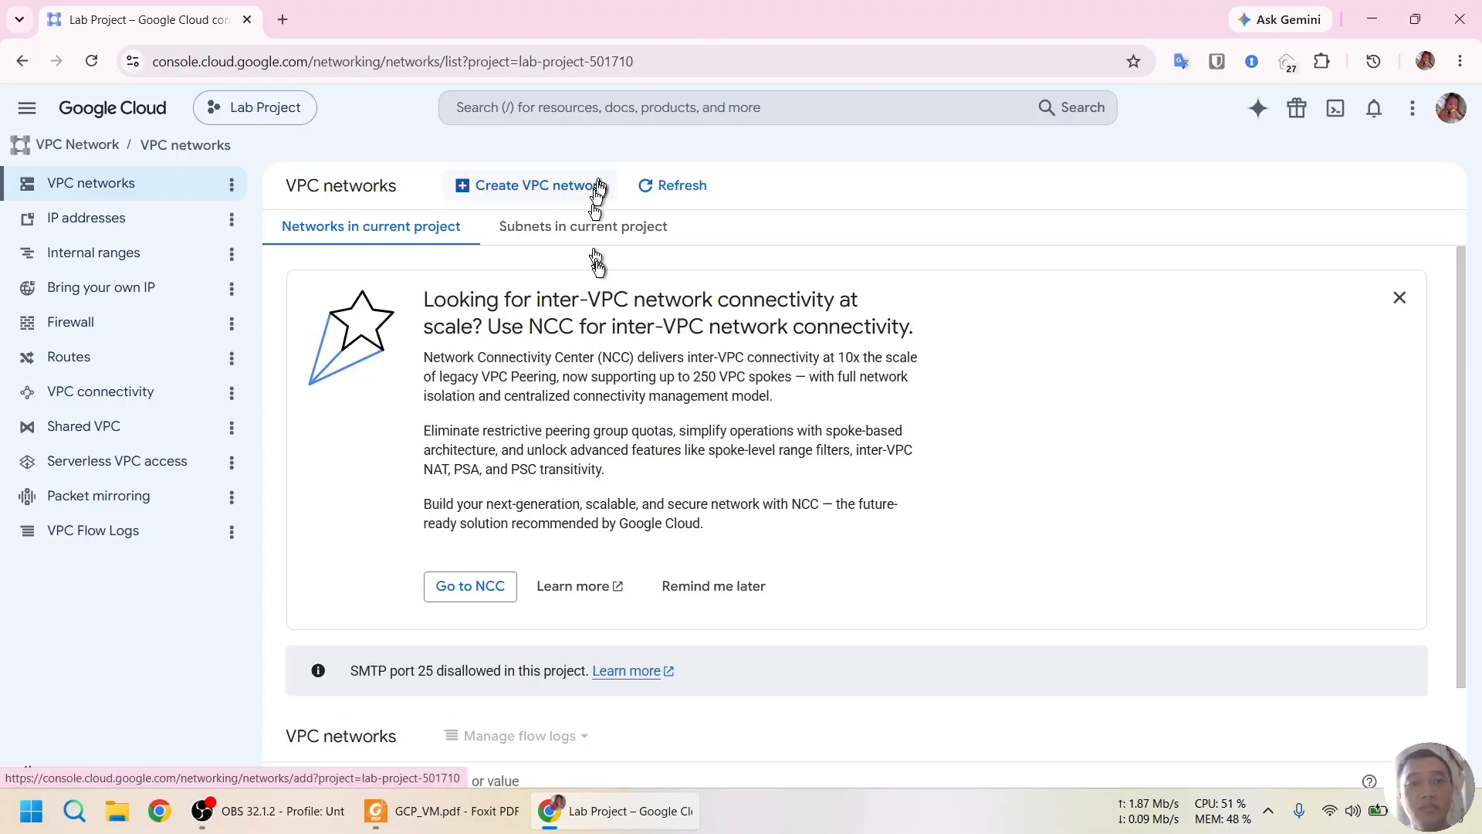
{"action": "left_click", "coordinate": [539, 191]}
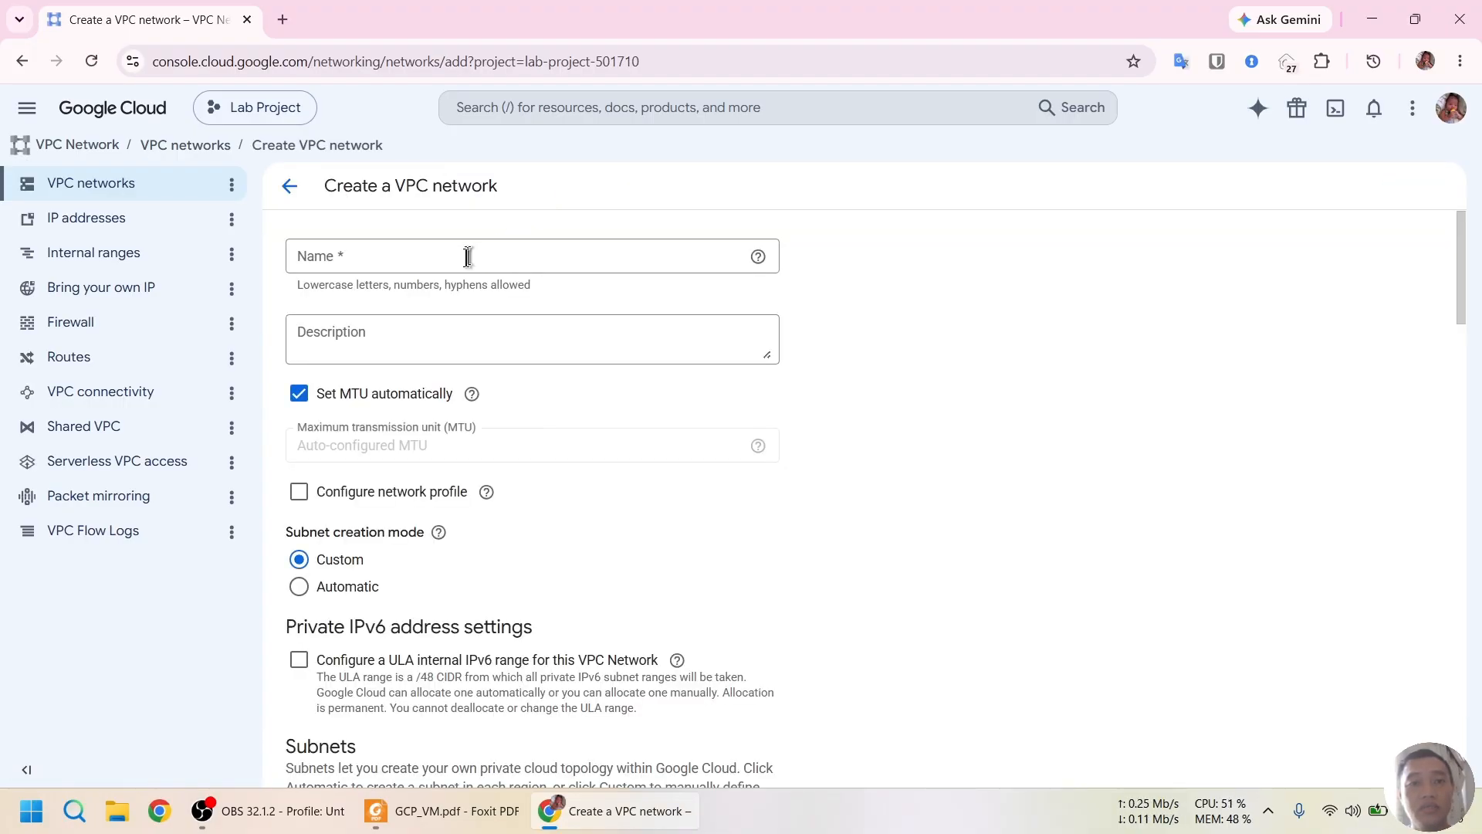
{"action": "left_click", "coordinate": [449, 254]}
{"action": "type", "text": "vpc"}
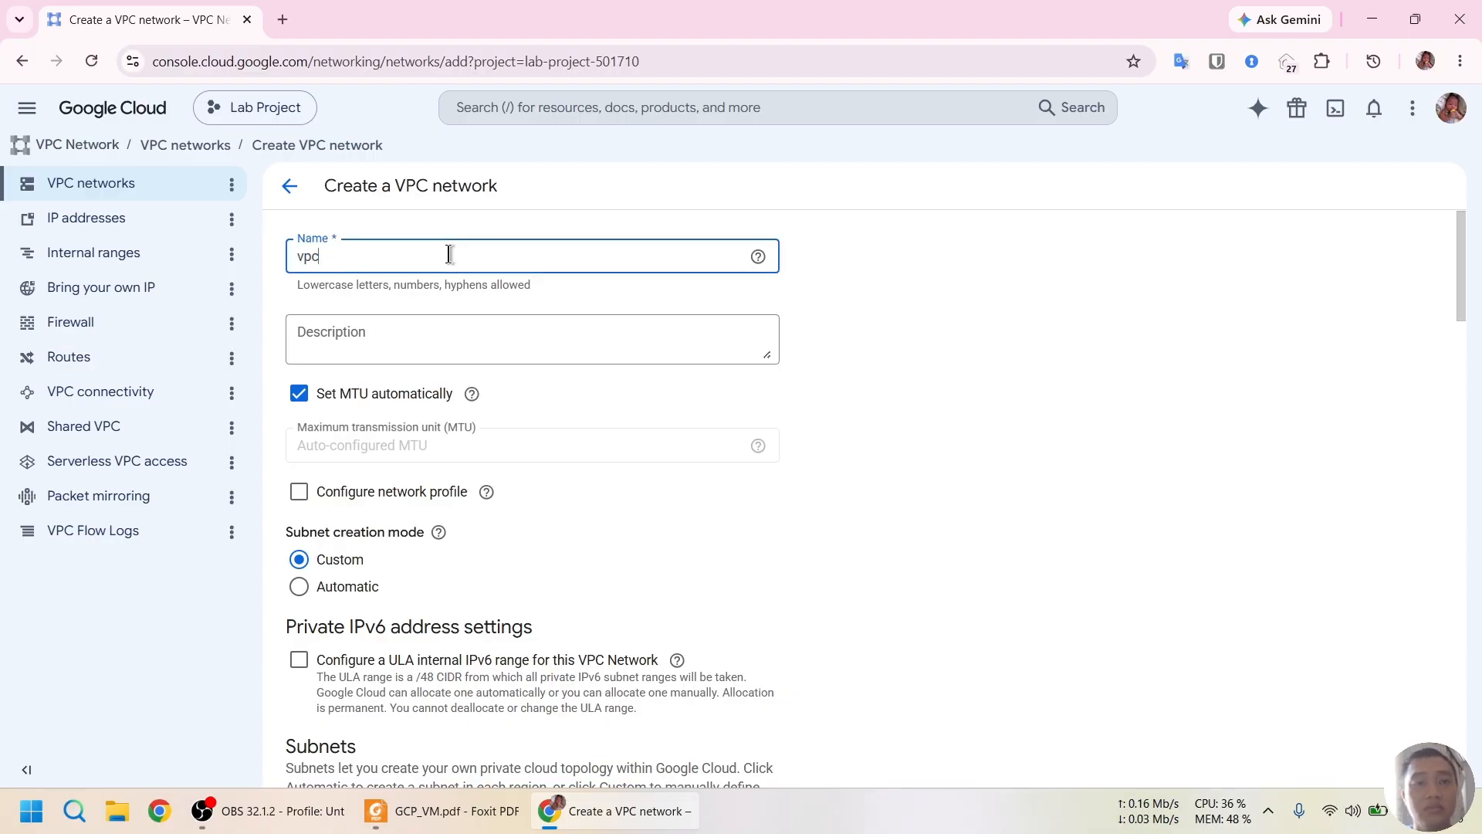
{"action": "left_click", "coordinate": [293, 190]}
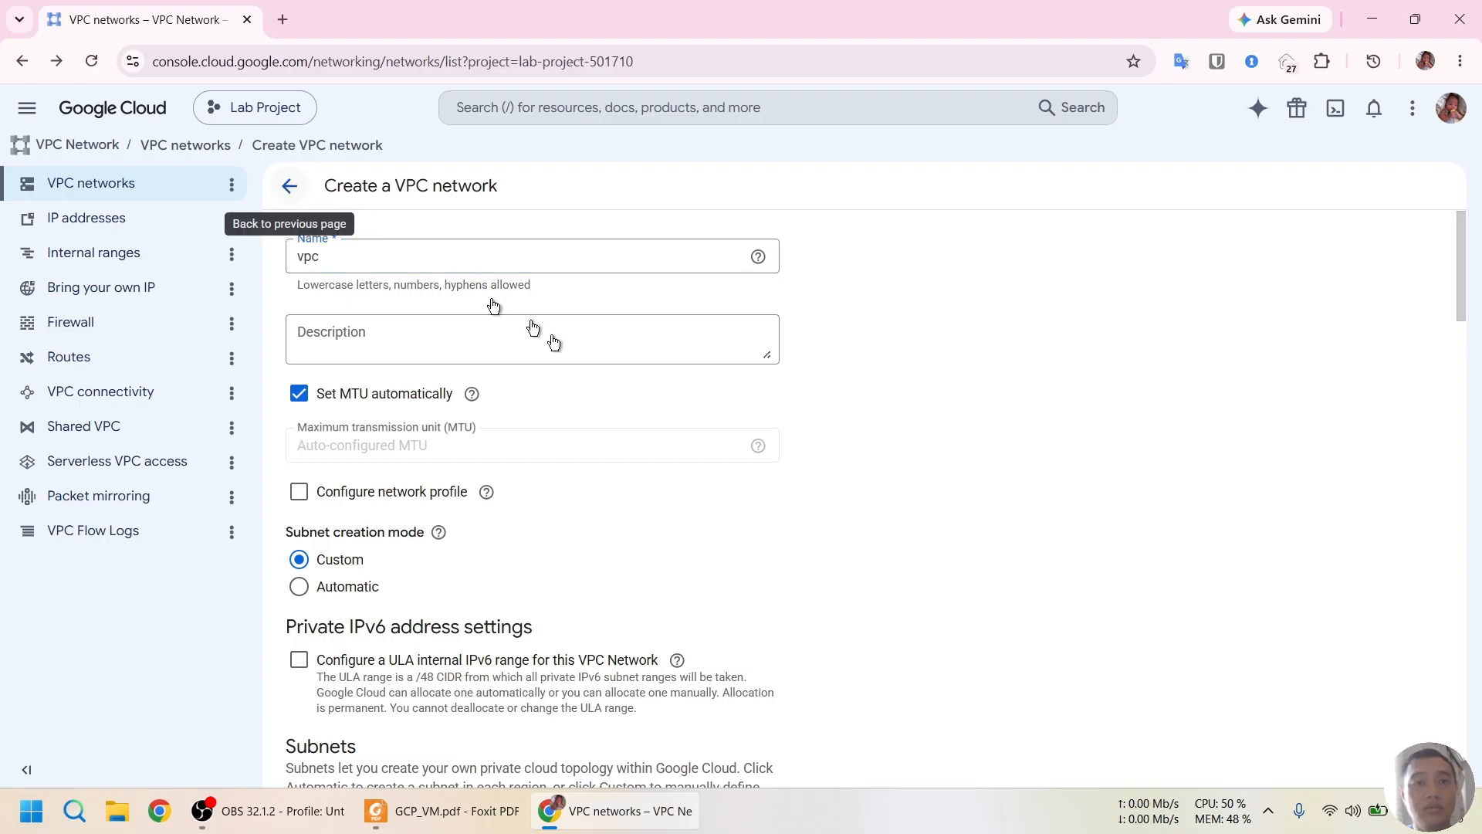
Start creating a new VPC network and name it vpc1.
{"action": "scroll", "coordinate": [554, 340], "scroll_direction": "down", "scroll_amount": 3}
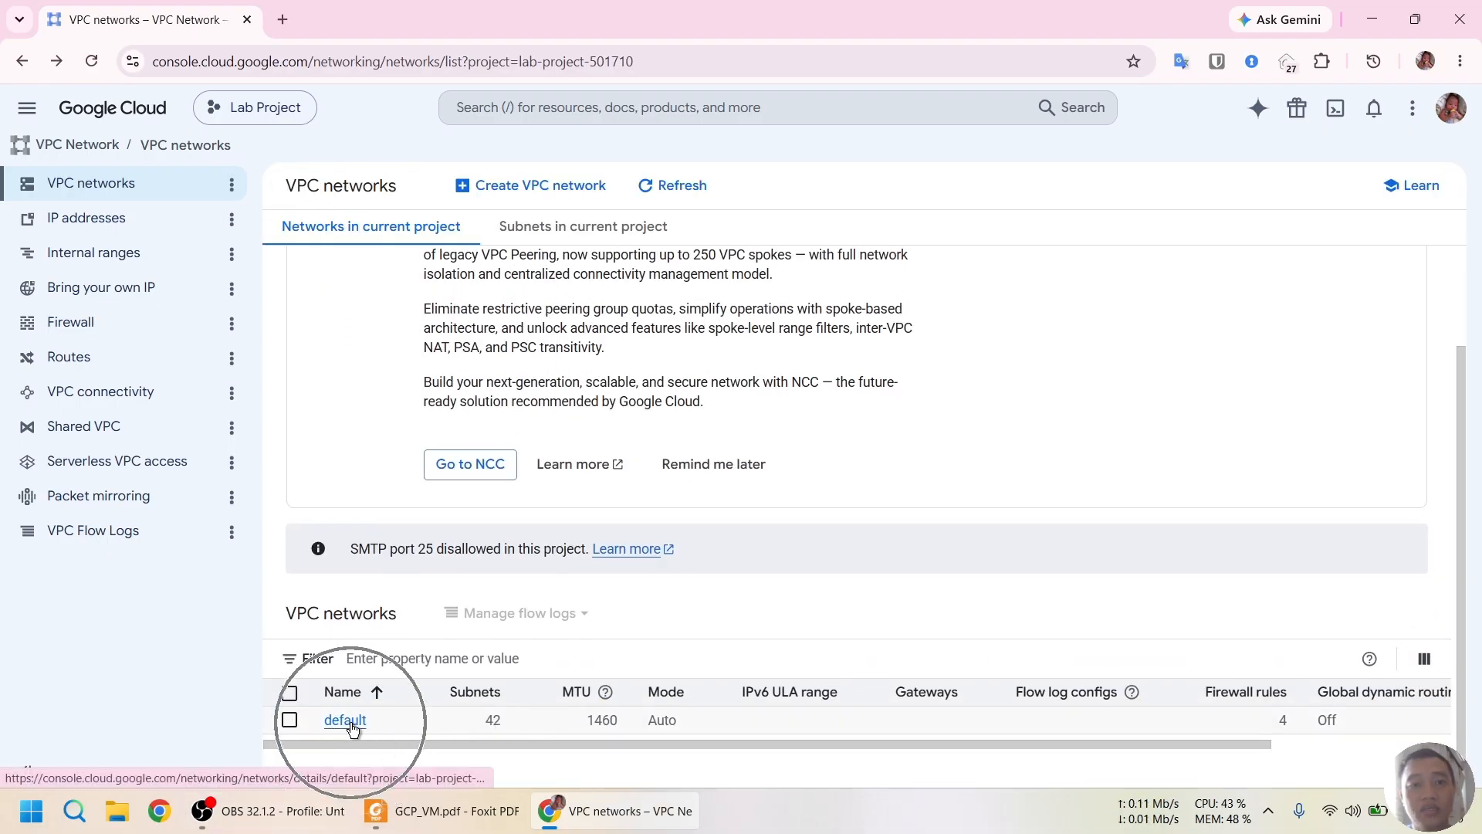
{"action": "left_click", "coordinate": [515, 184]}
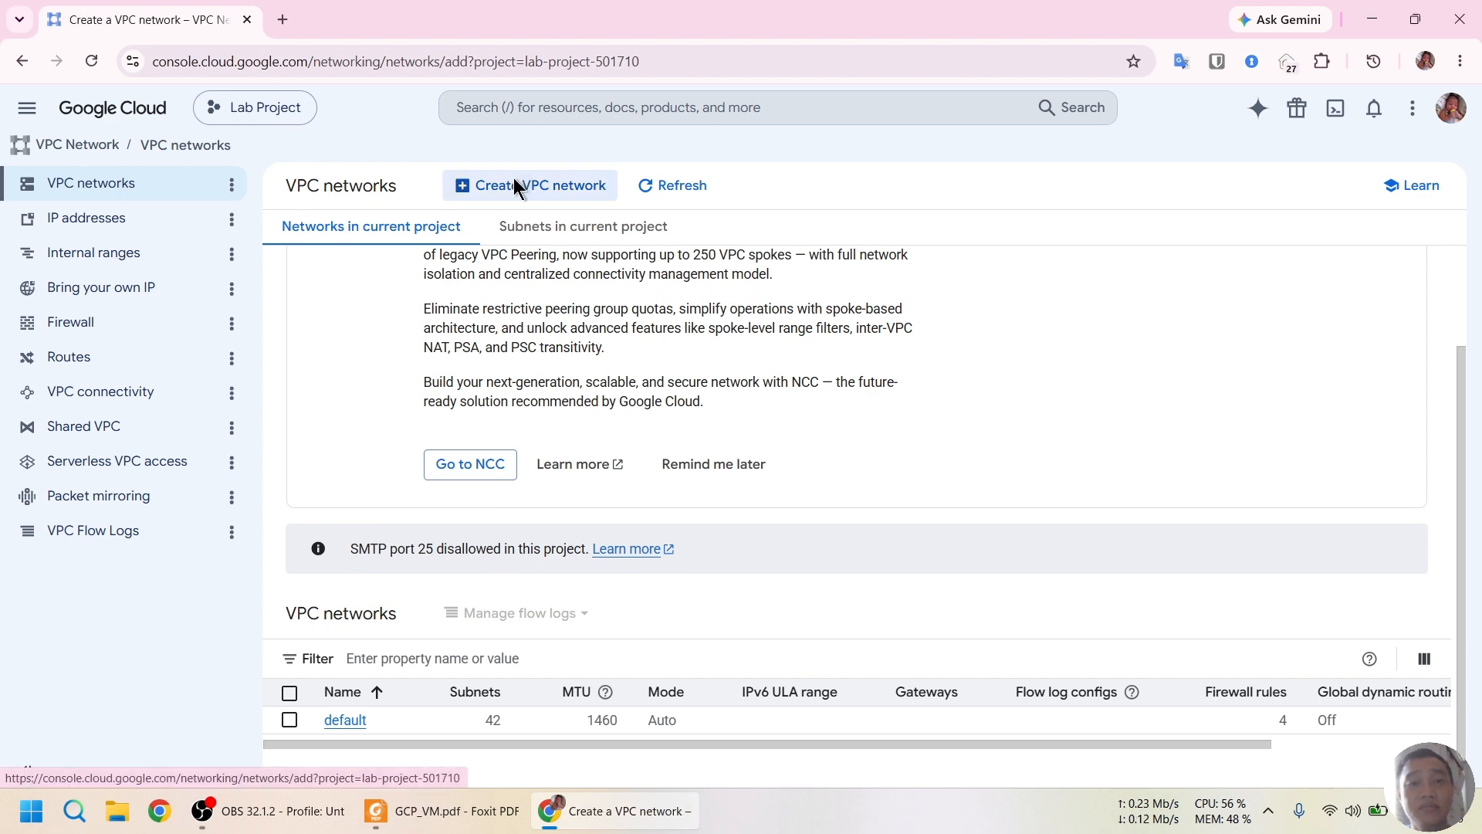
{"action": "left_click", "coordinate": [427, 248]}
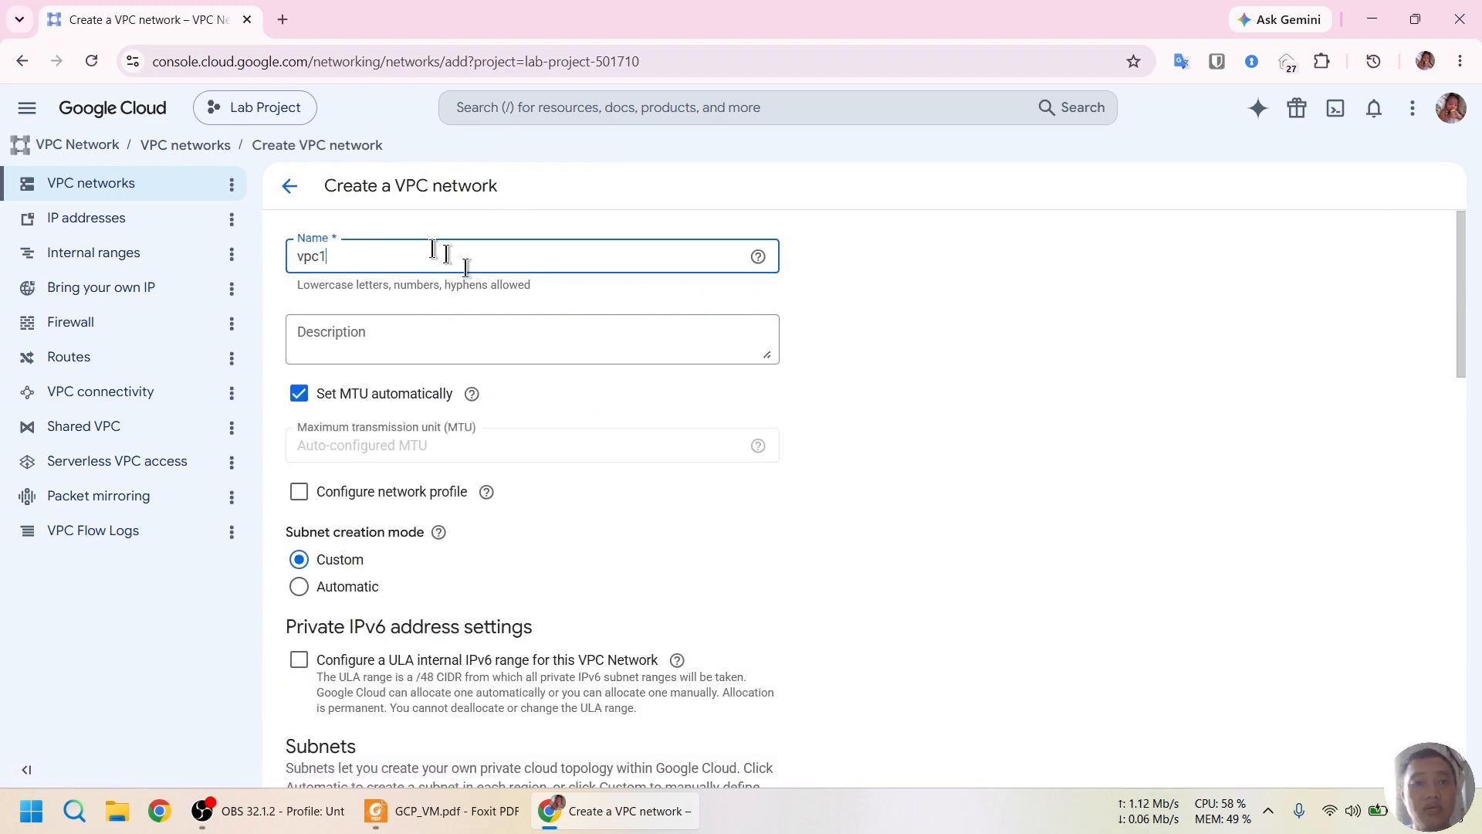
{"action": "type", "text": "1"}
Name the first subnet hcm and set its region to asia-southeast1 (Singapore).
{"action": "scroll", "coordinate": [590, 366], "scroll_direction": "down", "scroll_amount": 1}
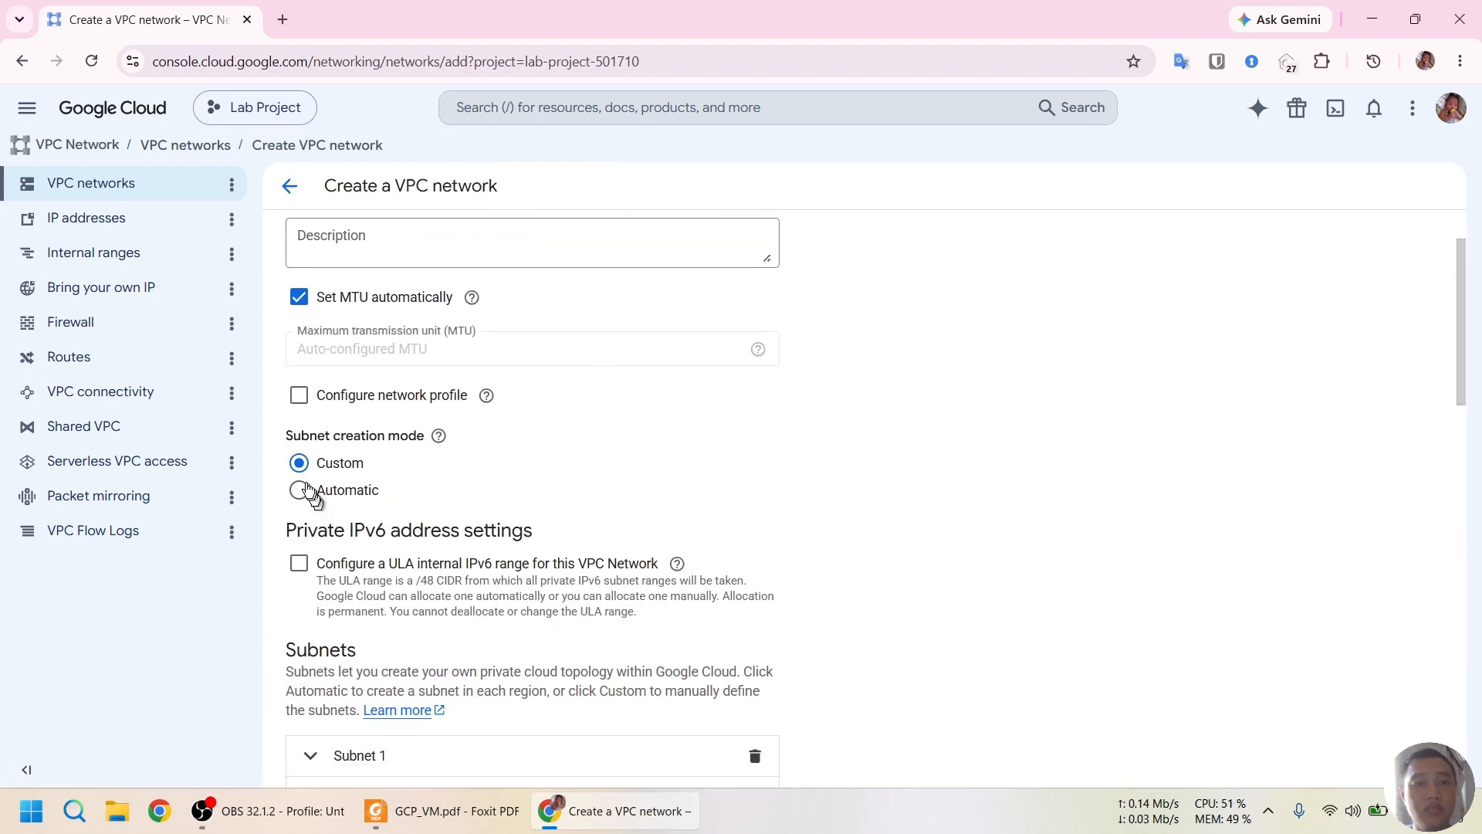
{"action": "scroll", "coordinate": [618, 434], "scroll_direction": "down", "scroll_amount": 2}
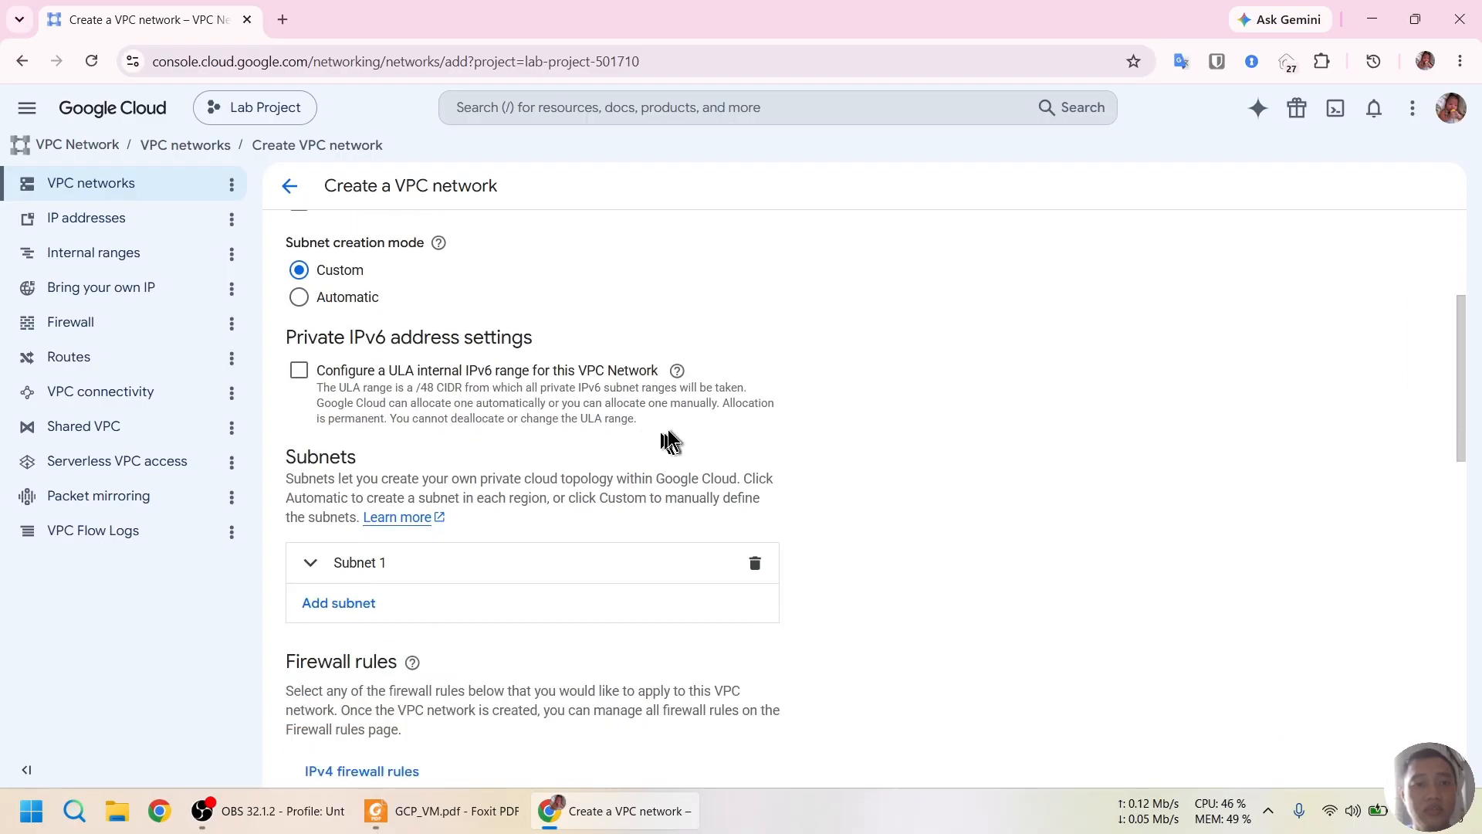
{"action": "scroll", "coordinate": [671, 440], "scroll_direction": "down", "scroll_amount": 2}
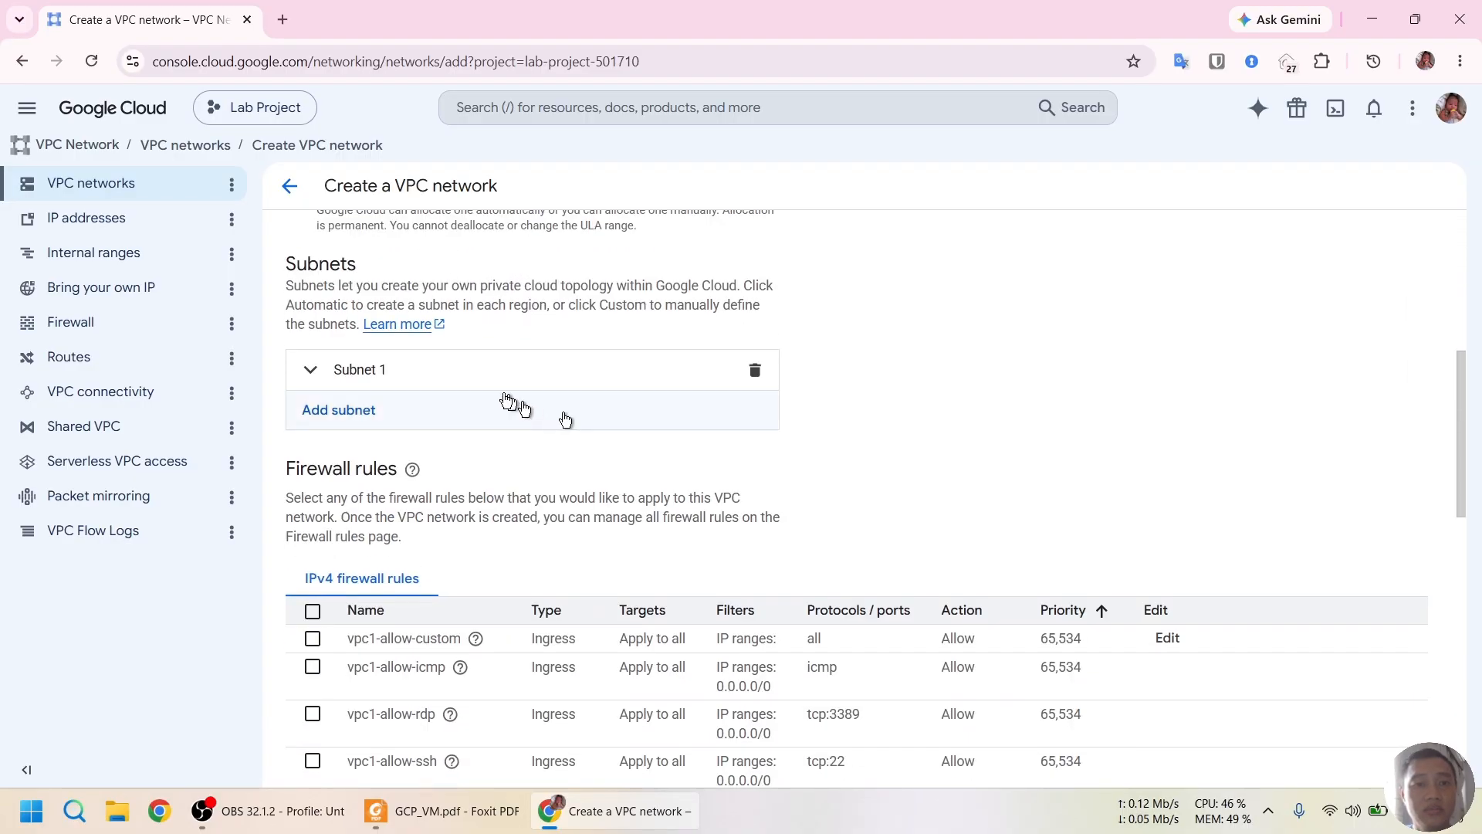
{"action": "left_click", "coordinate": [313, 378]}
{"action": "left_click", "coordinate": [440, 447]}
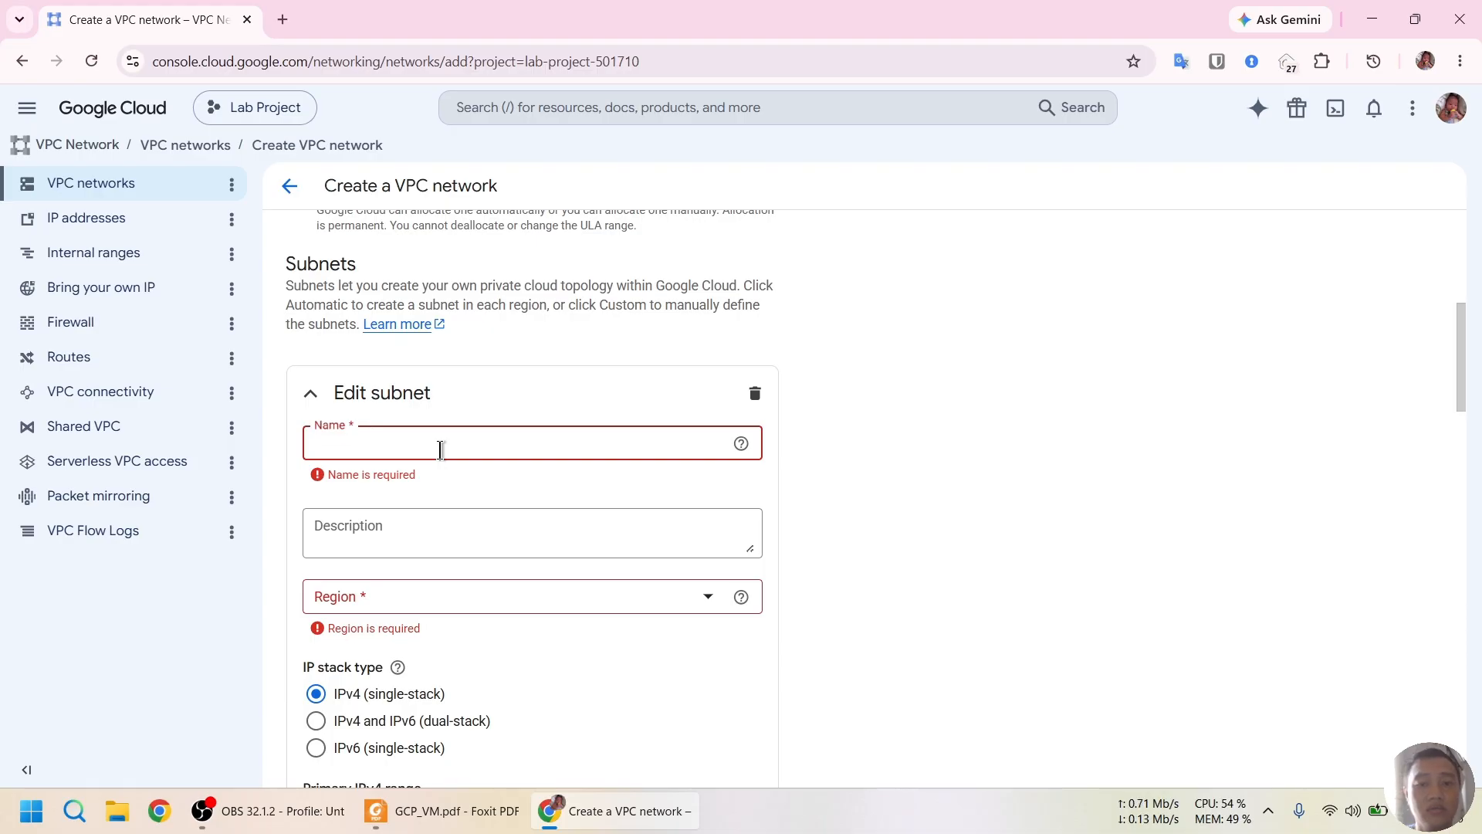
{"action": "type", "text": "hcm"}
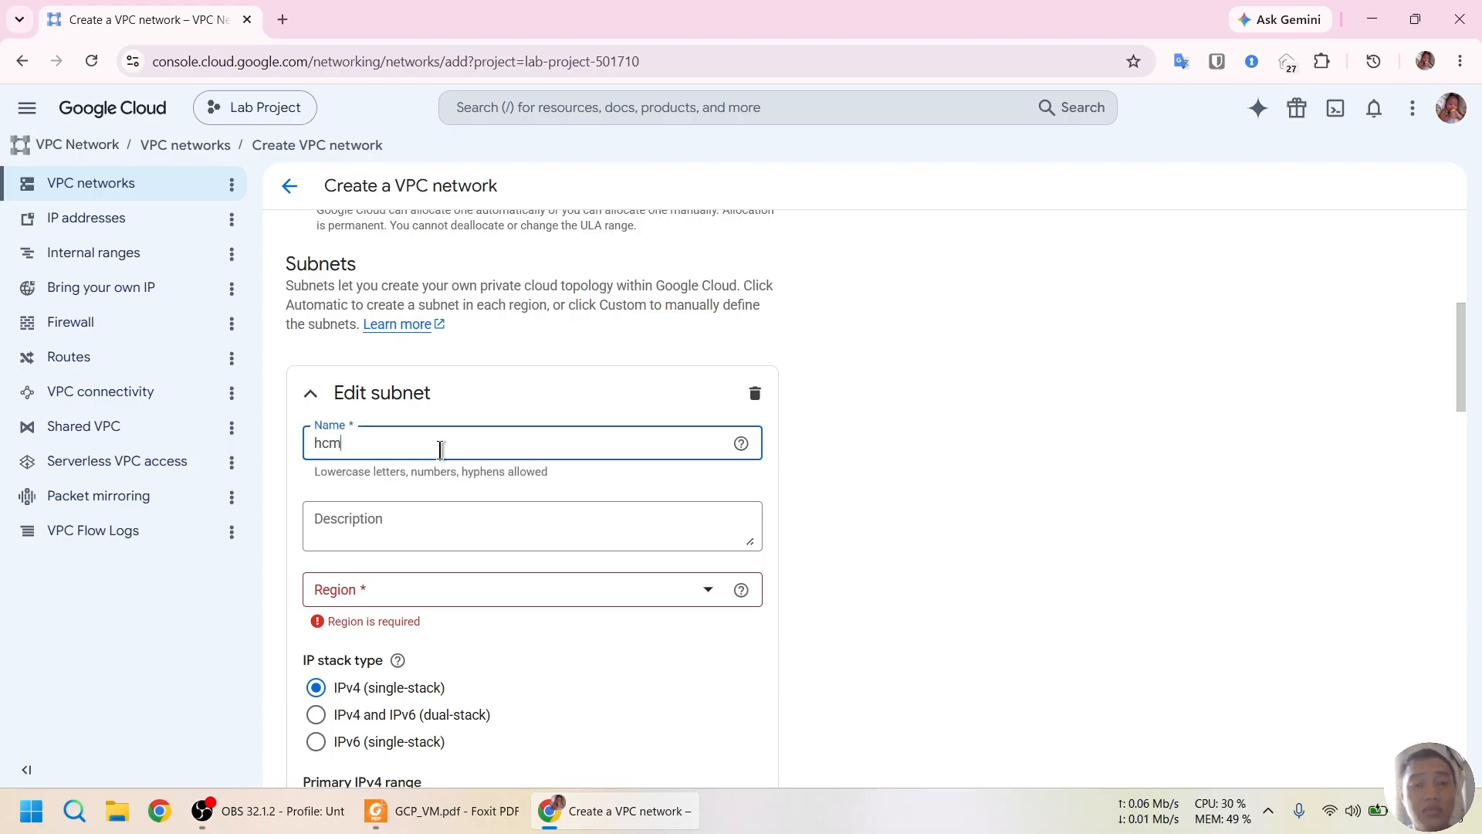
{"action": "scroll", "coordinate": [541, 415], "scroll_direction": "down", "scroll_amount": 3}
{"action": "left_click", "coordinate": [541, 403]}
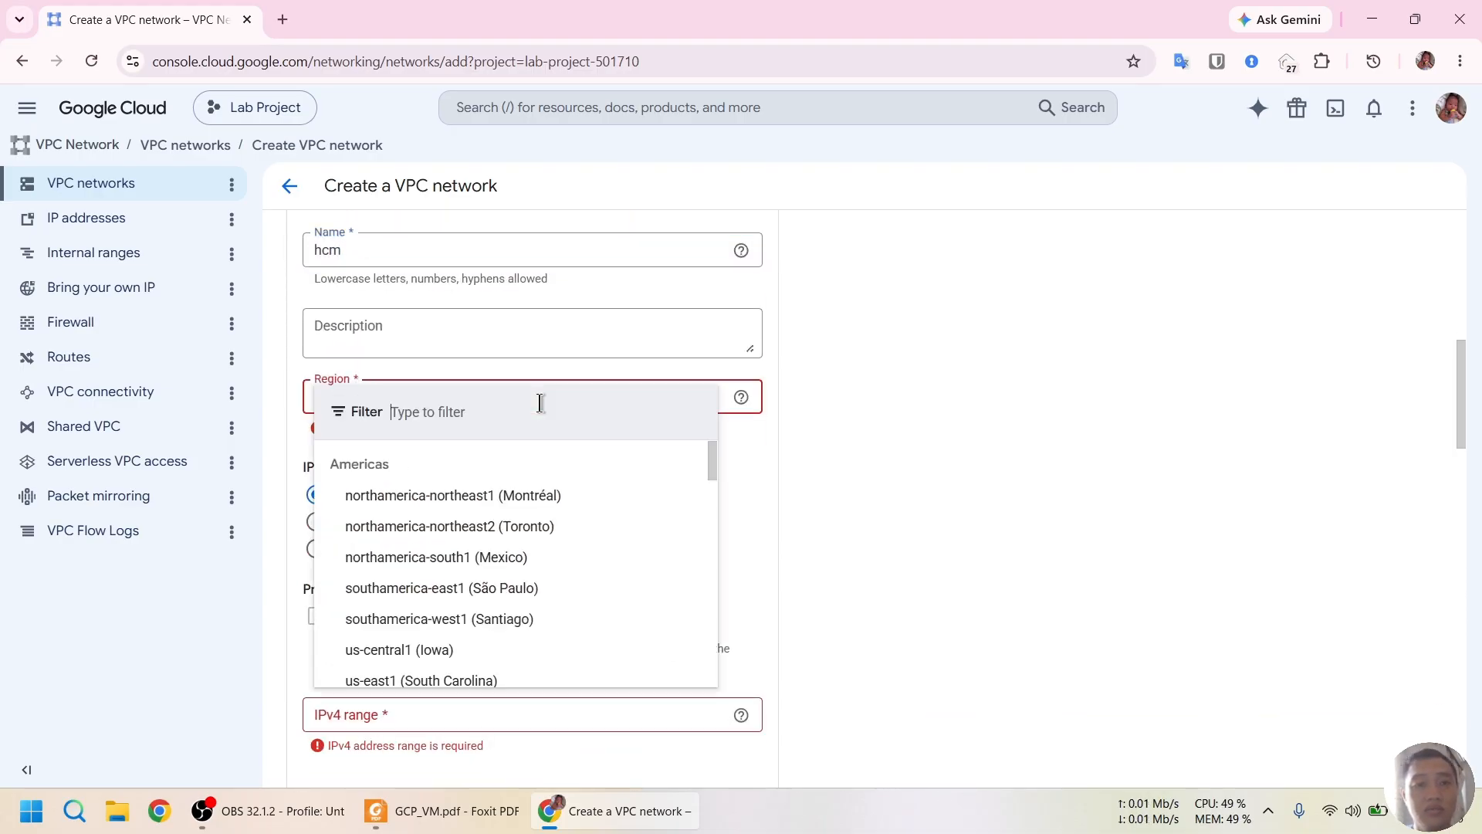
{"action": "type", "text": "sing"}
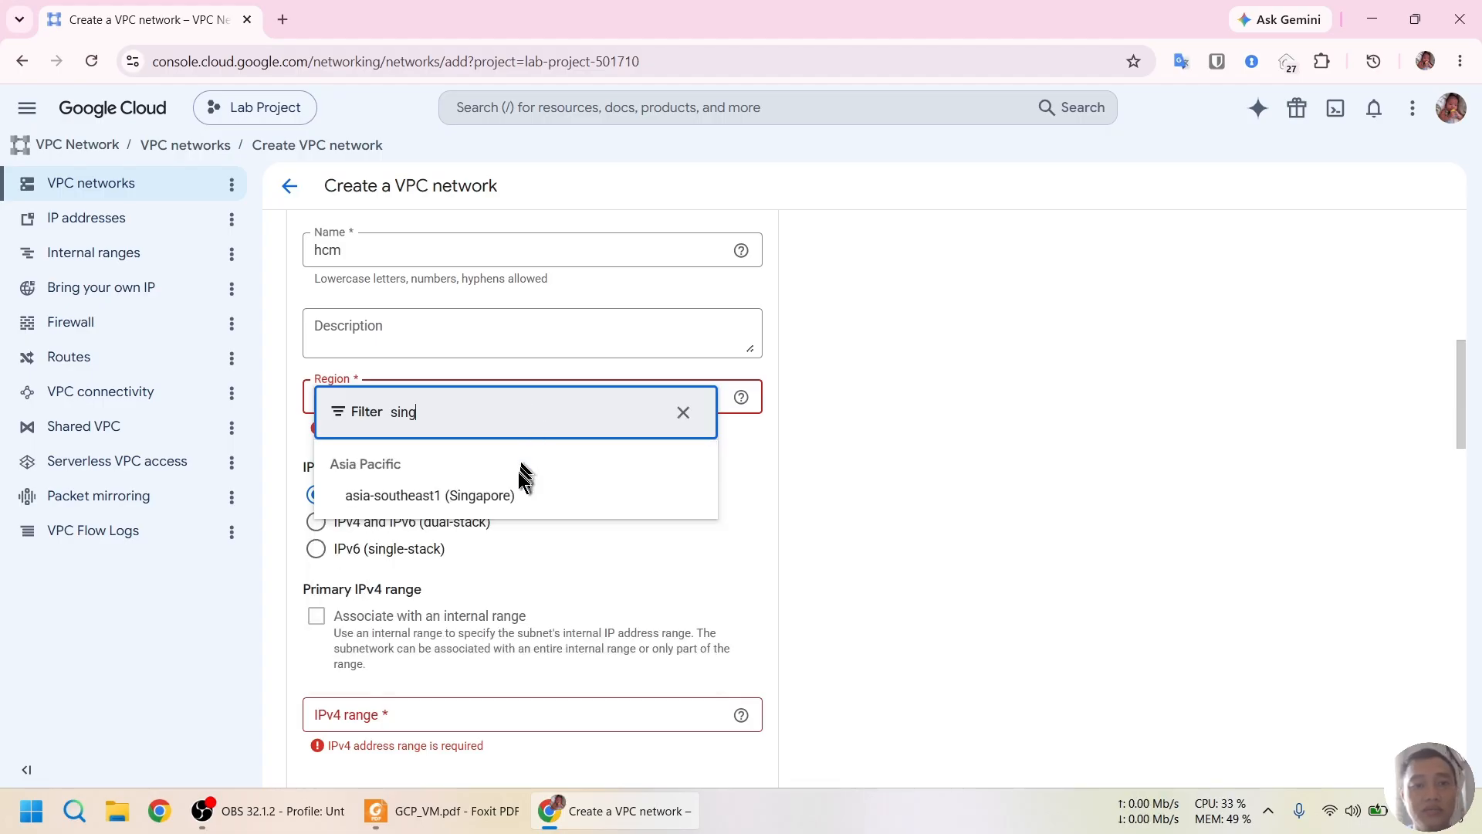
{"action": "left_click", "coordinate": [512, 493]}
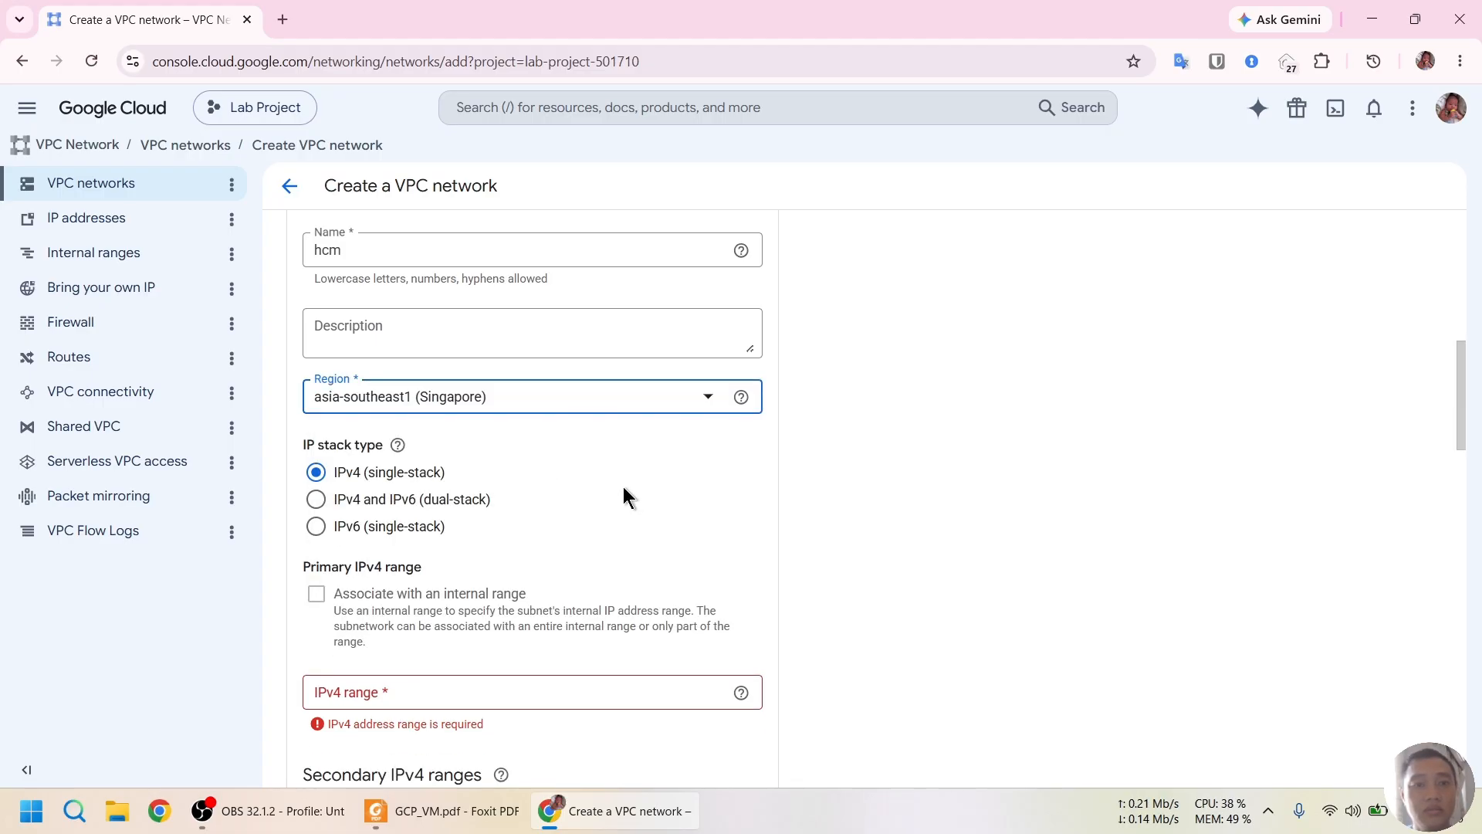
Set the hcm subnet's primary IPv4 range to 192.168.1.0/24.
{"action": "scroll", "coordinate": [625, 496], "scroll_direction": "down", "scroll_amount": 1}
{"action": "left_click", "coordinate": [506, 590]}
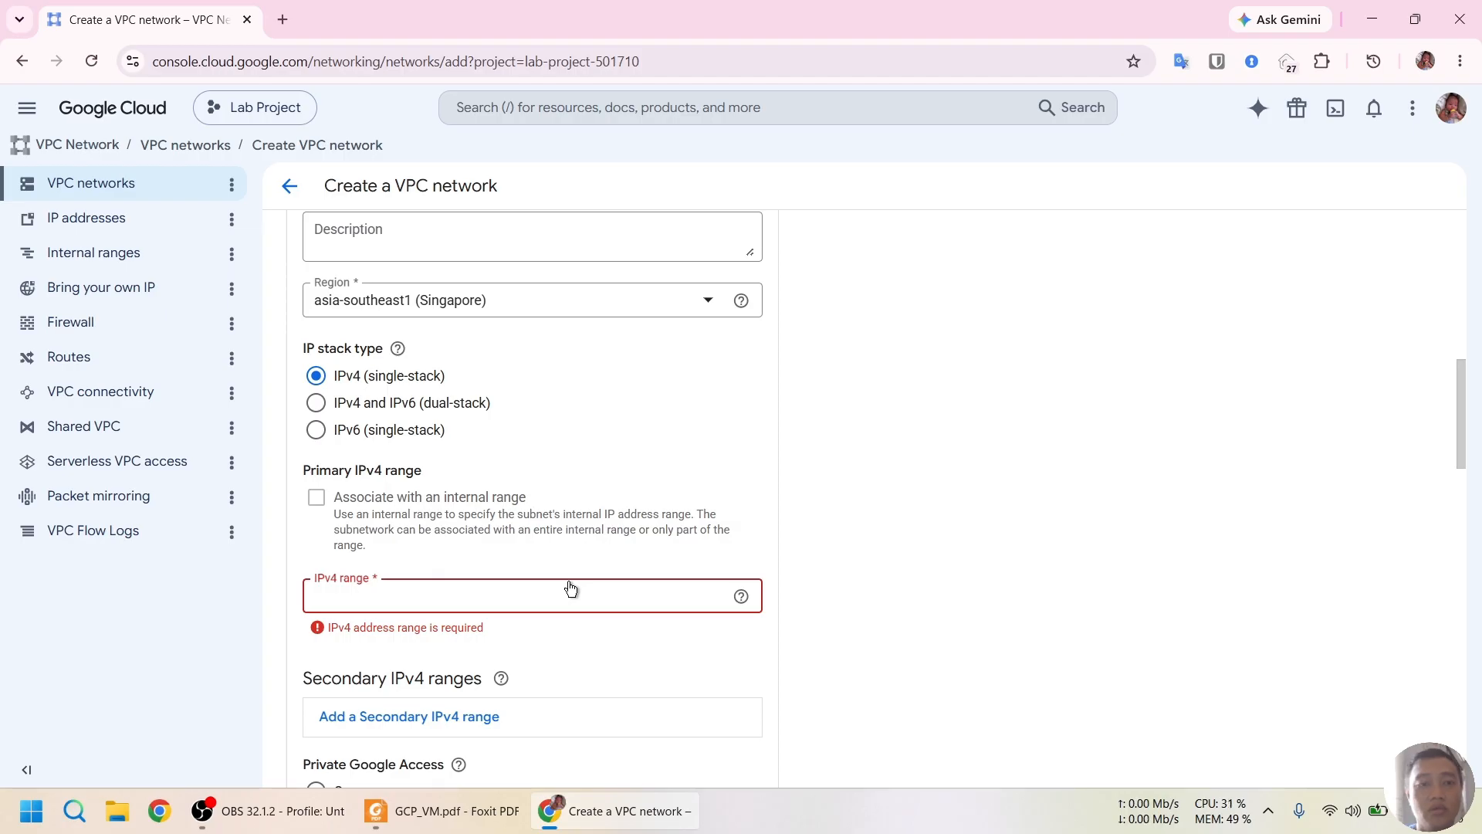
{"action": "type", "text": "192.168"}
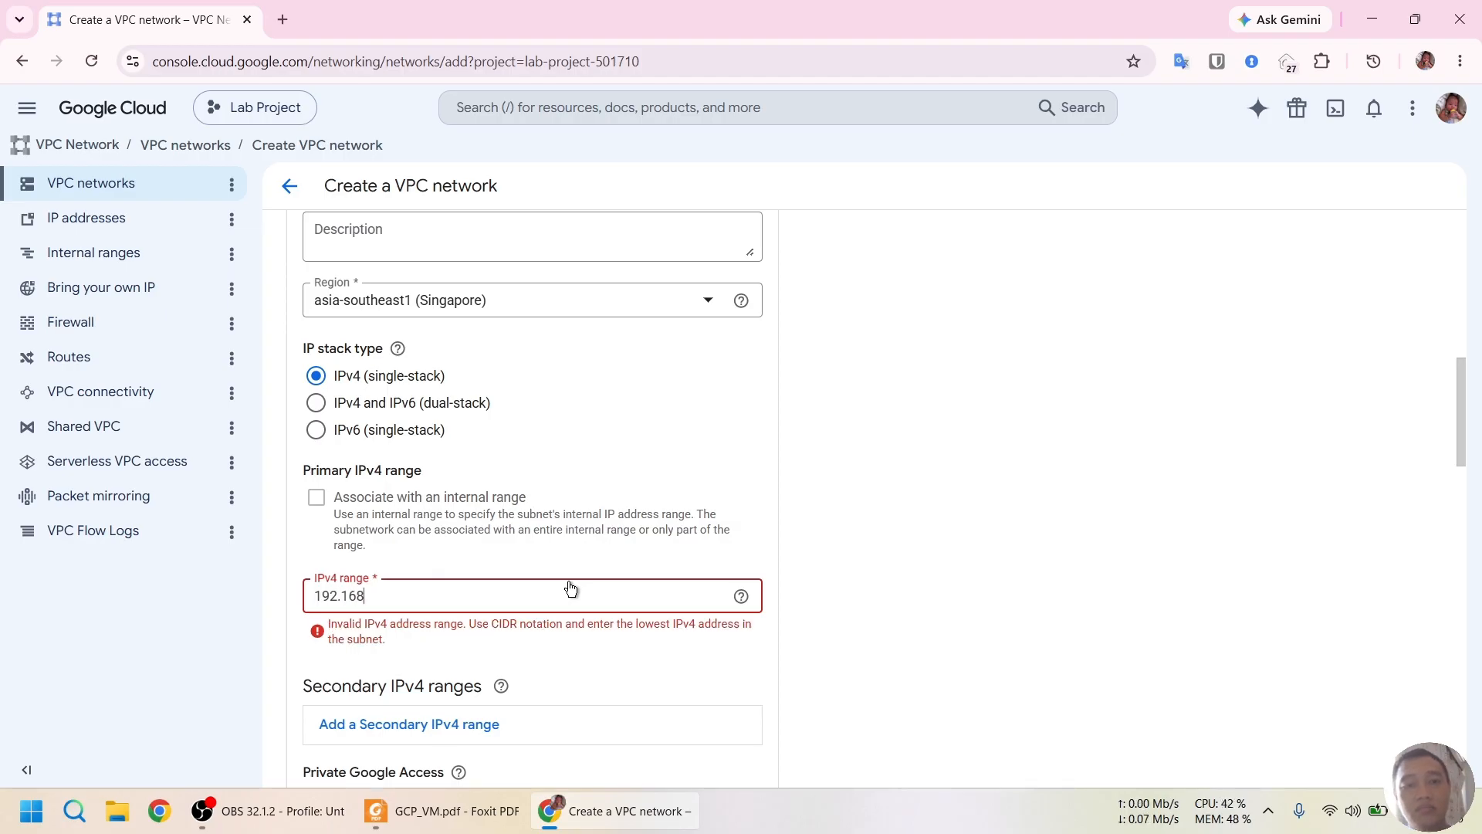
{"action": "type", "text": ".1.0"}
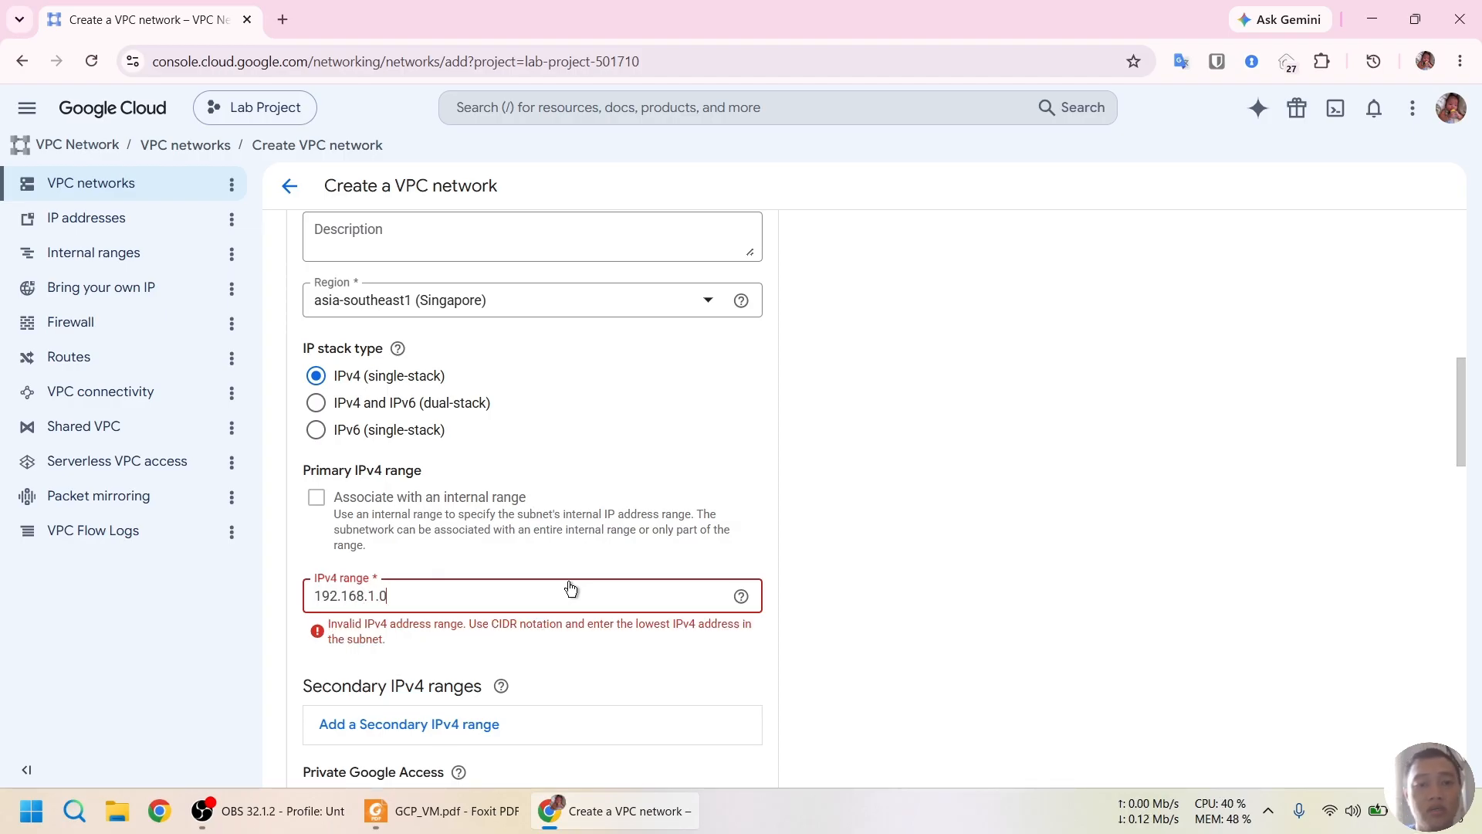
{"action": "type", "text": "/24"}
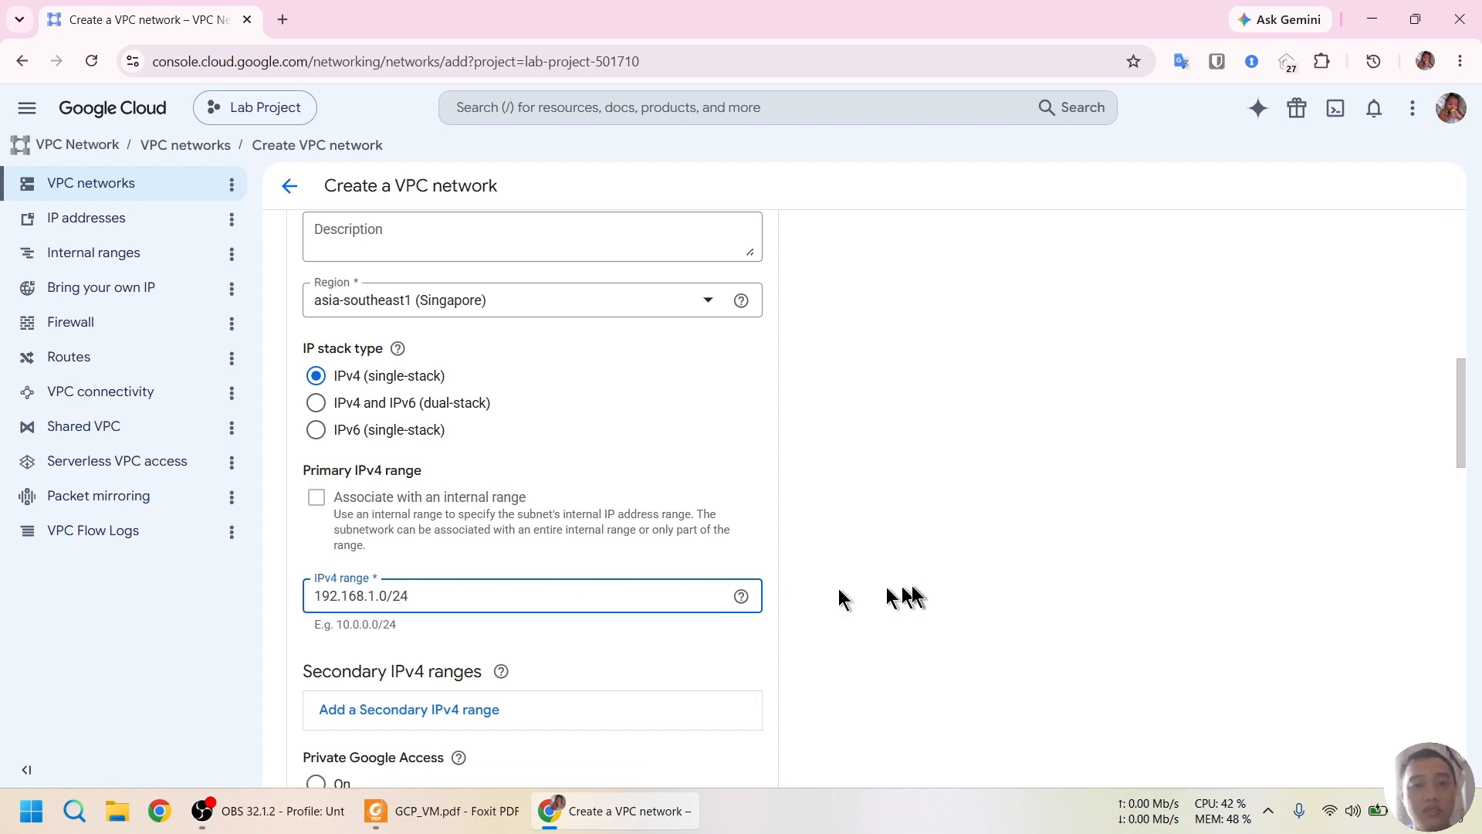
Turn on Private Google Access for the hcm subnet.
{"action": "scroll", "coordinate": [917, 553], "scroll_direction": "down", "scroll_amount": 1}
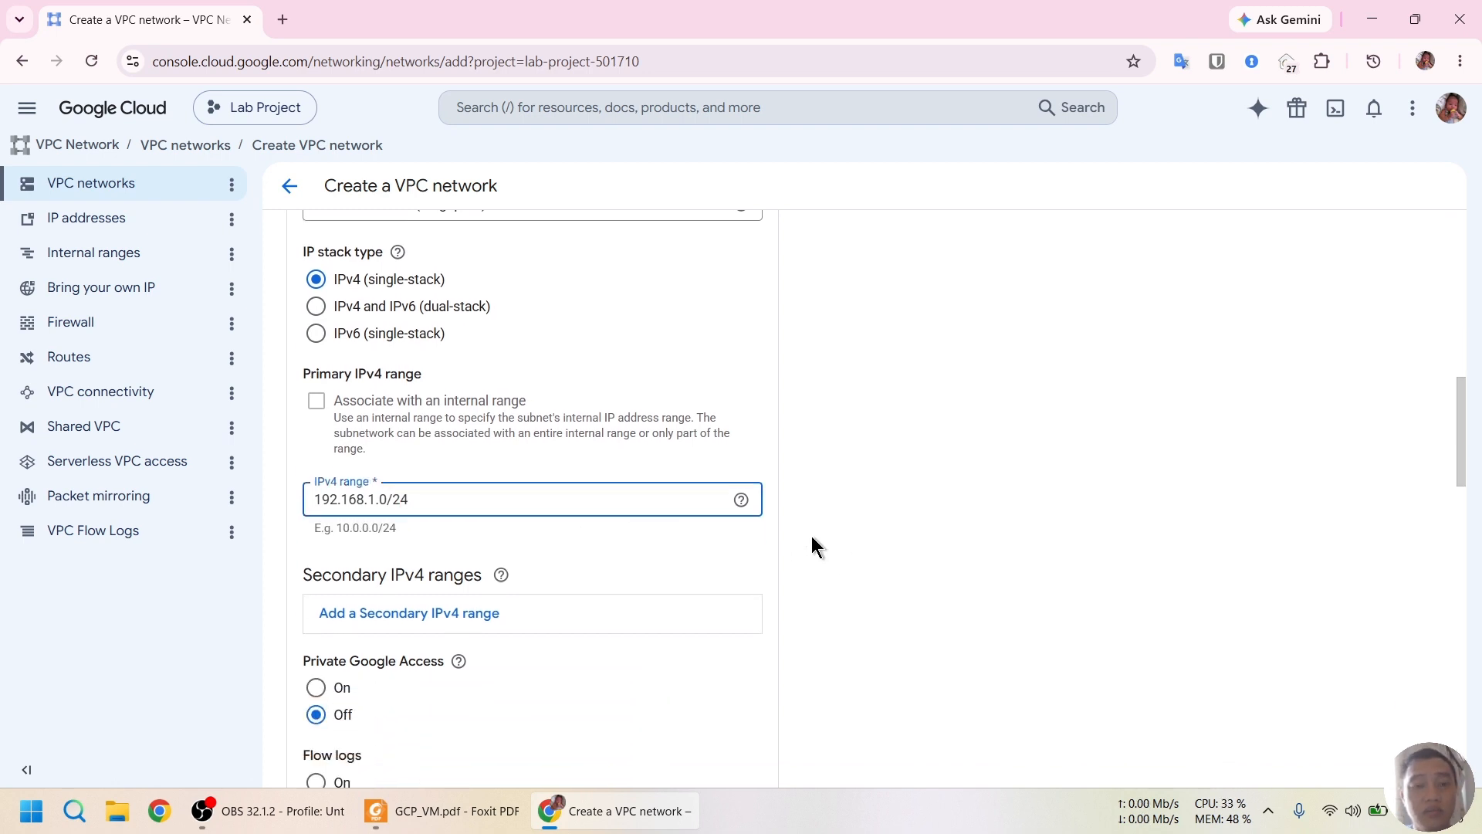
{"action": "scroll", "coordinate": [812, 534], "scroll_direction": "down", "scroll_amount": 2}
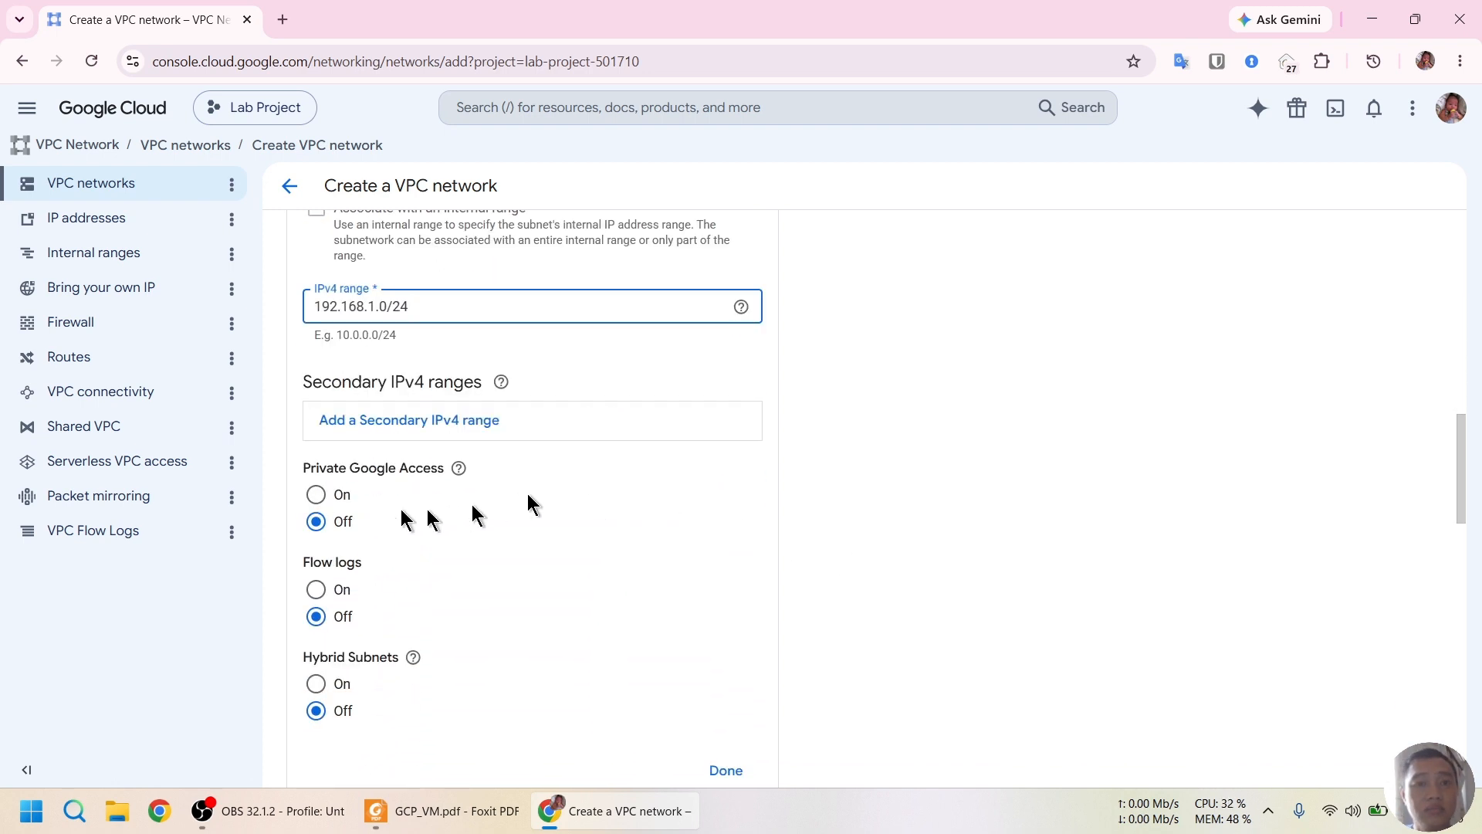
{"action": "left_click", "coordinate": [322, 506]}
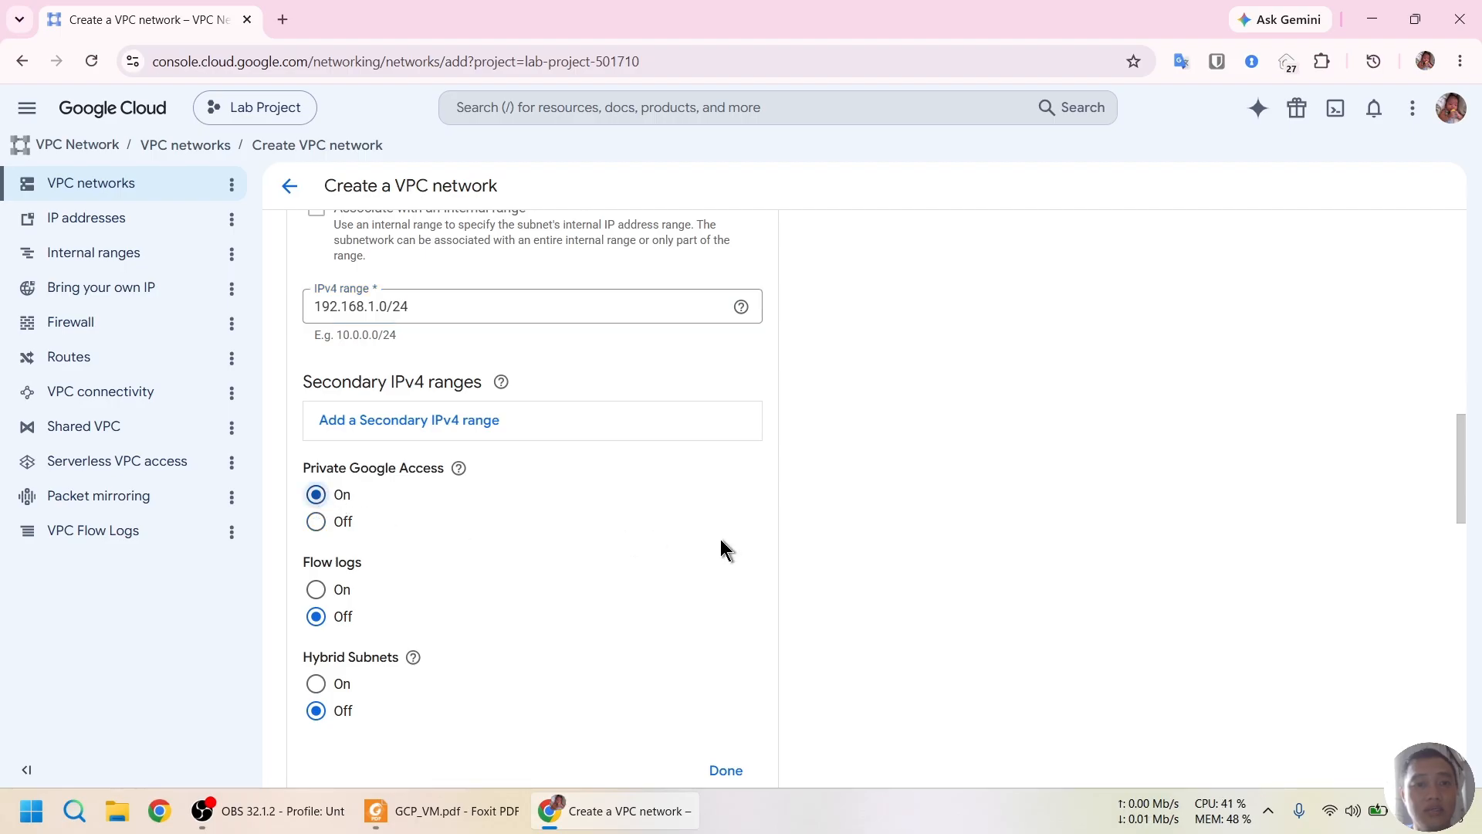
Add a second subnet named hn in the us-central1 (Iowa) region.
{"action": "scroll", "coordinate": [720, 539], "scroll_direction": "down", "scroll_amount": 2}
{"action": "scroll", "coordinate": [501, 590], "scroll_direction": "down", "scroll_amount": 3}
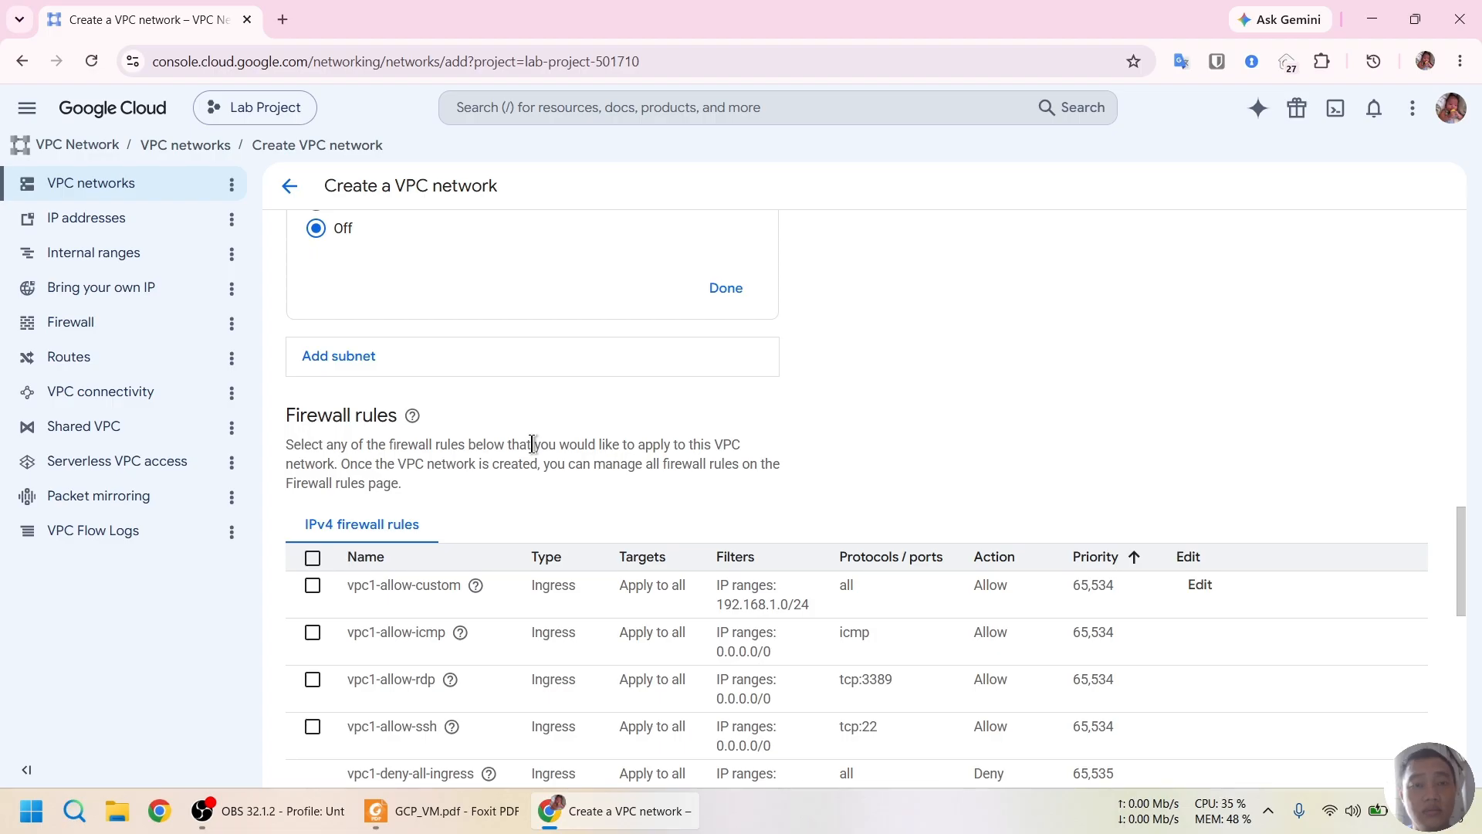
{"action": "scroll", "coordinate": [532, 444], "scroll_direction": "down", "scroll_amount": 1}
{"action": "scroll", "coordinate": [531, 443], "scroll_direction": "up", "scroll_amount": 6}
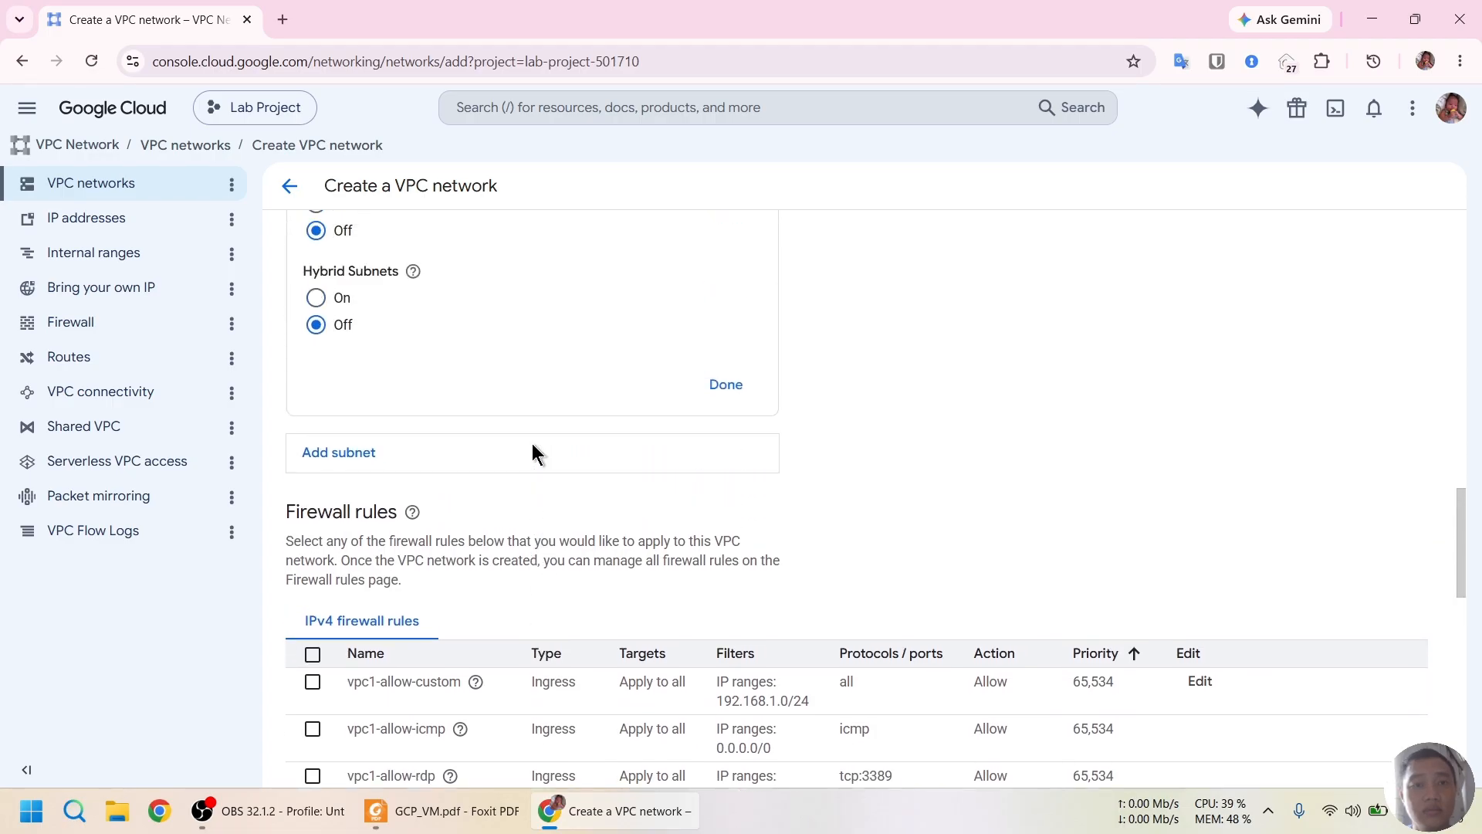
{"action": "scroll", "coordinate": [538, 452], "scroll_direction": "up", "scroll_amount": 3}
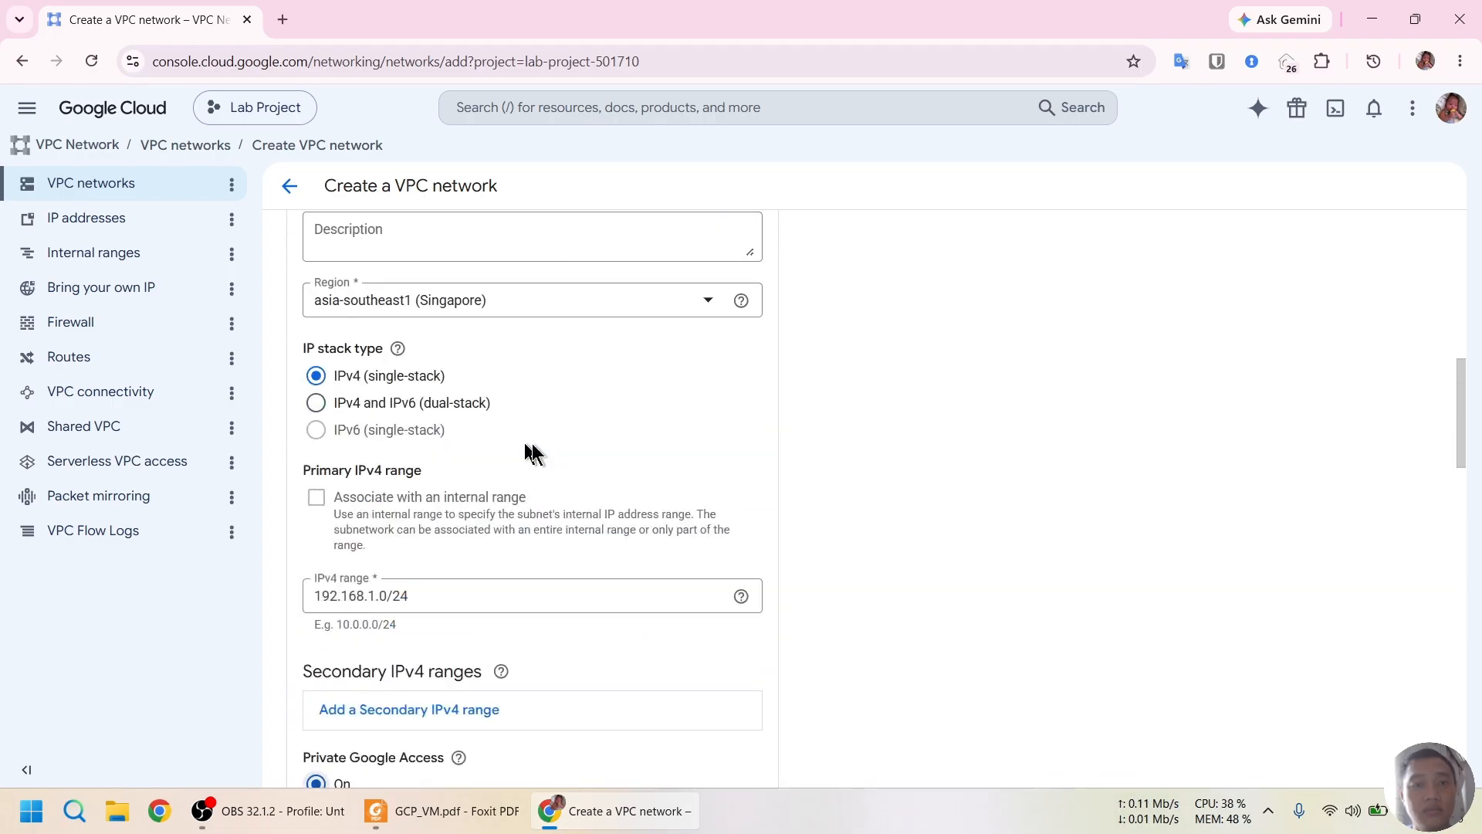
{"action": "scroll", "coordinate": [533, 451], "scroll_direction": "up", "scroll_amount": 3}
{"action": "scroll", "coordinate": [532, 448], "scroll_direction": "down", "scroll_amount": 10}
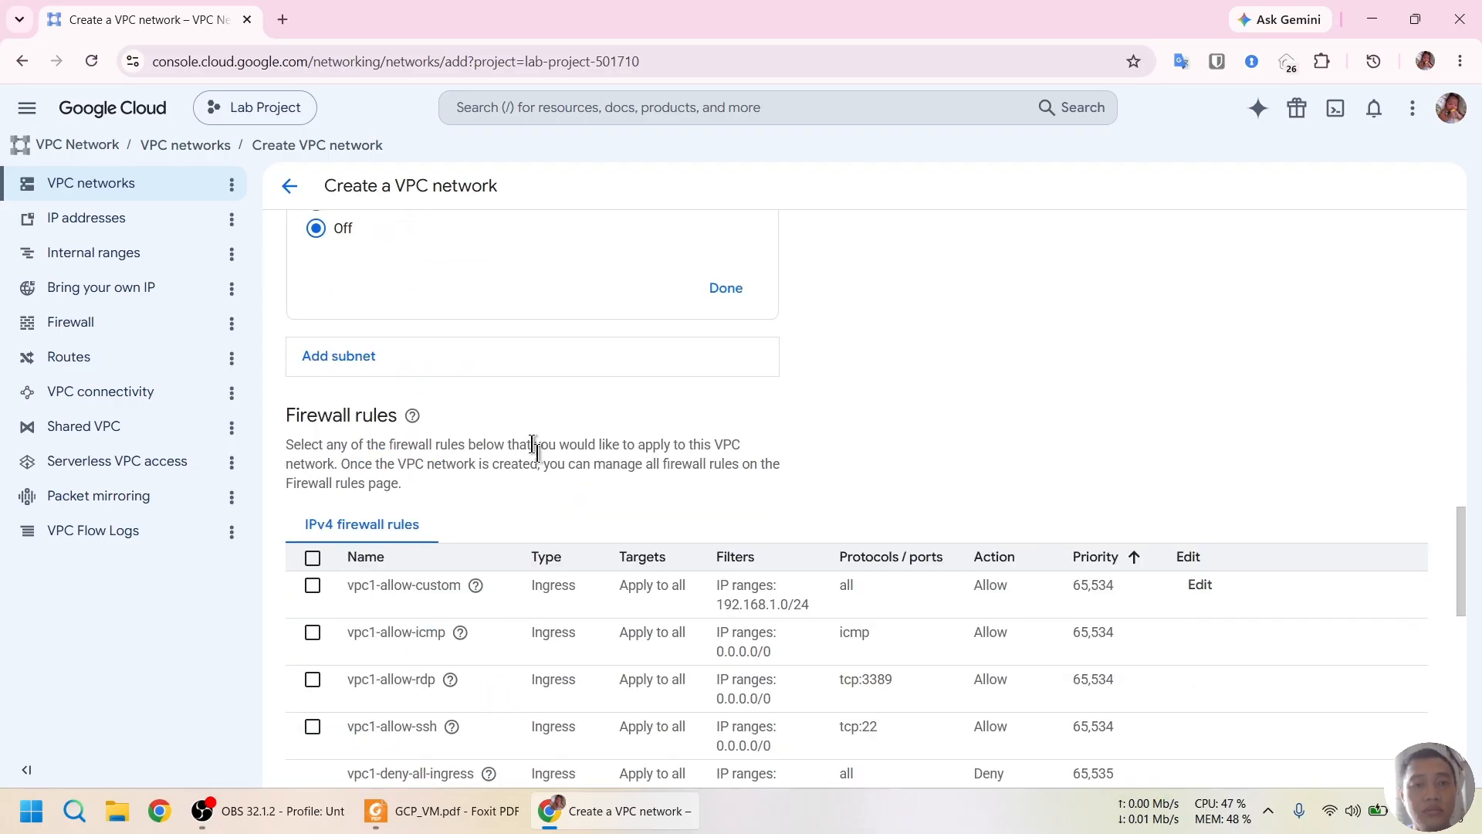
{"action": "left_click", "coordinate": [333, 363]}
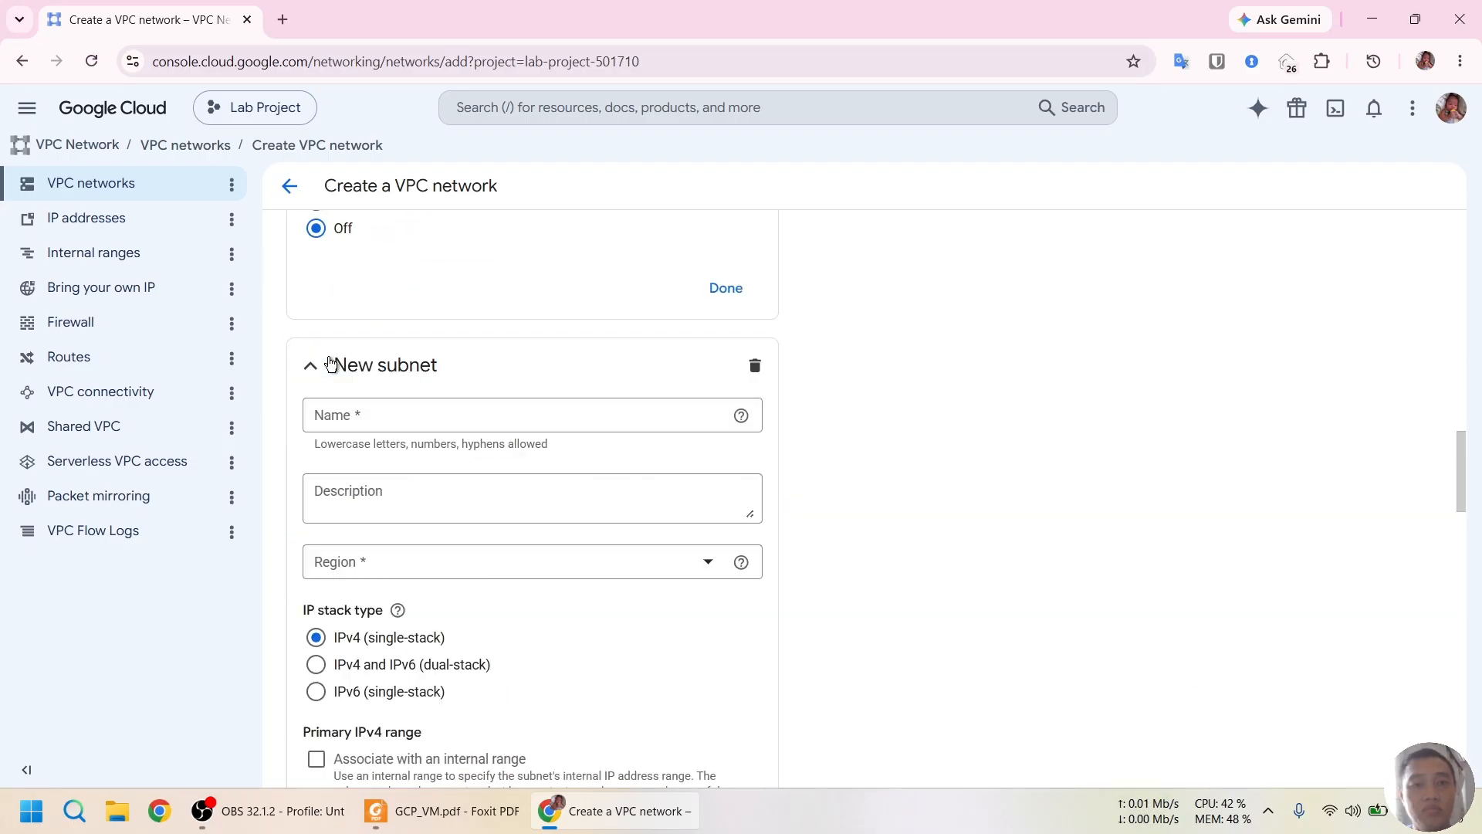
{"action": "left_click", "coordinate": [470, 411]}
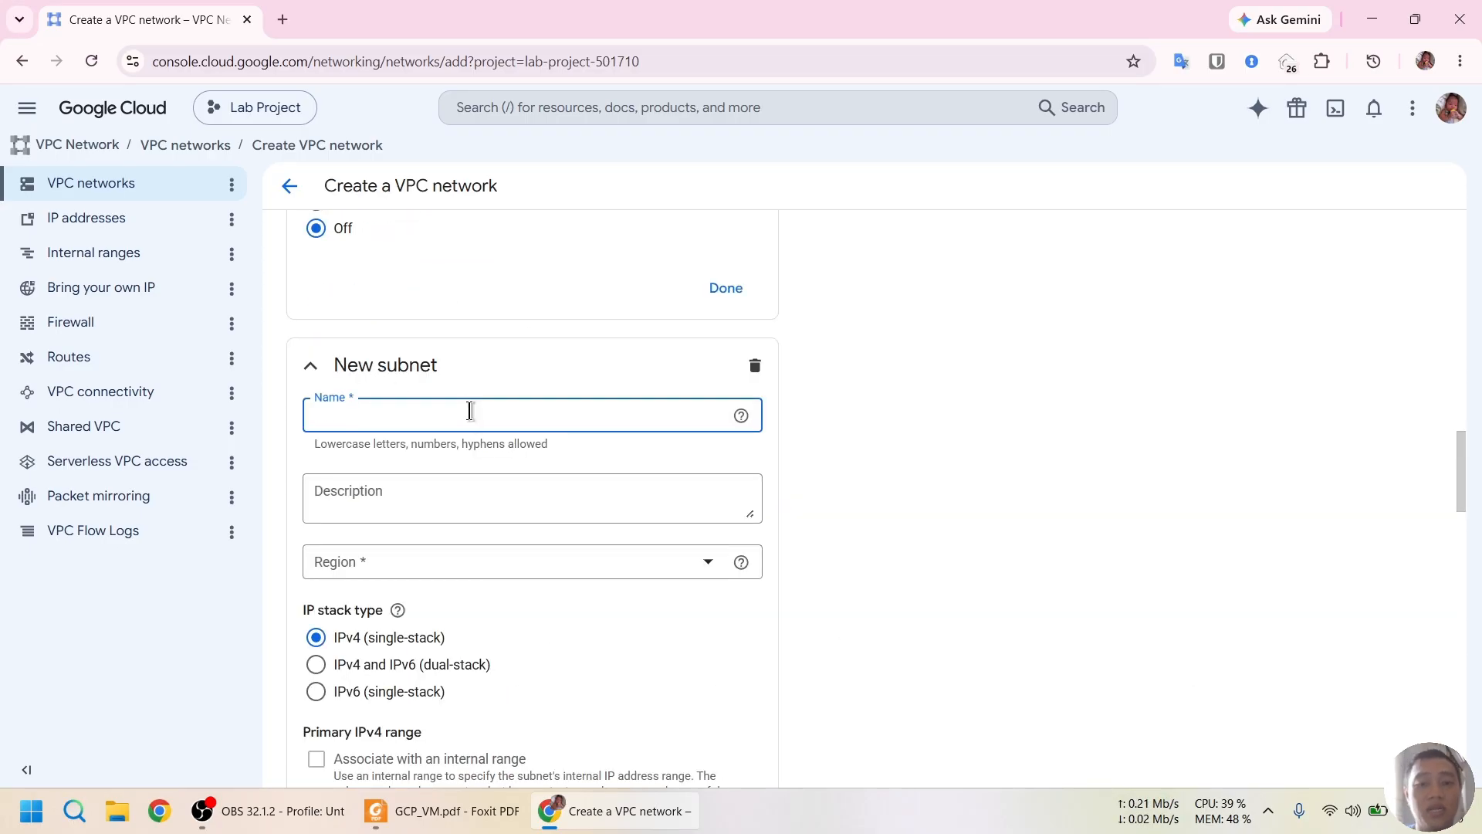
{"action": "type", "text": "hn"}
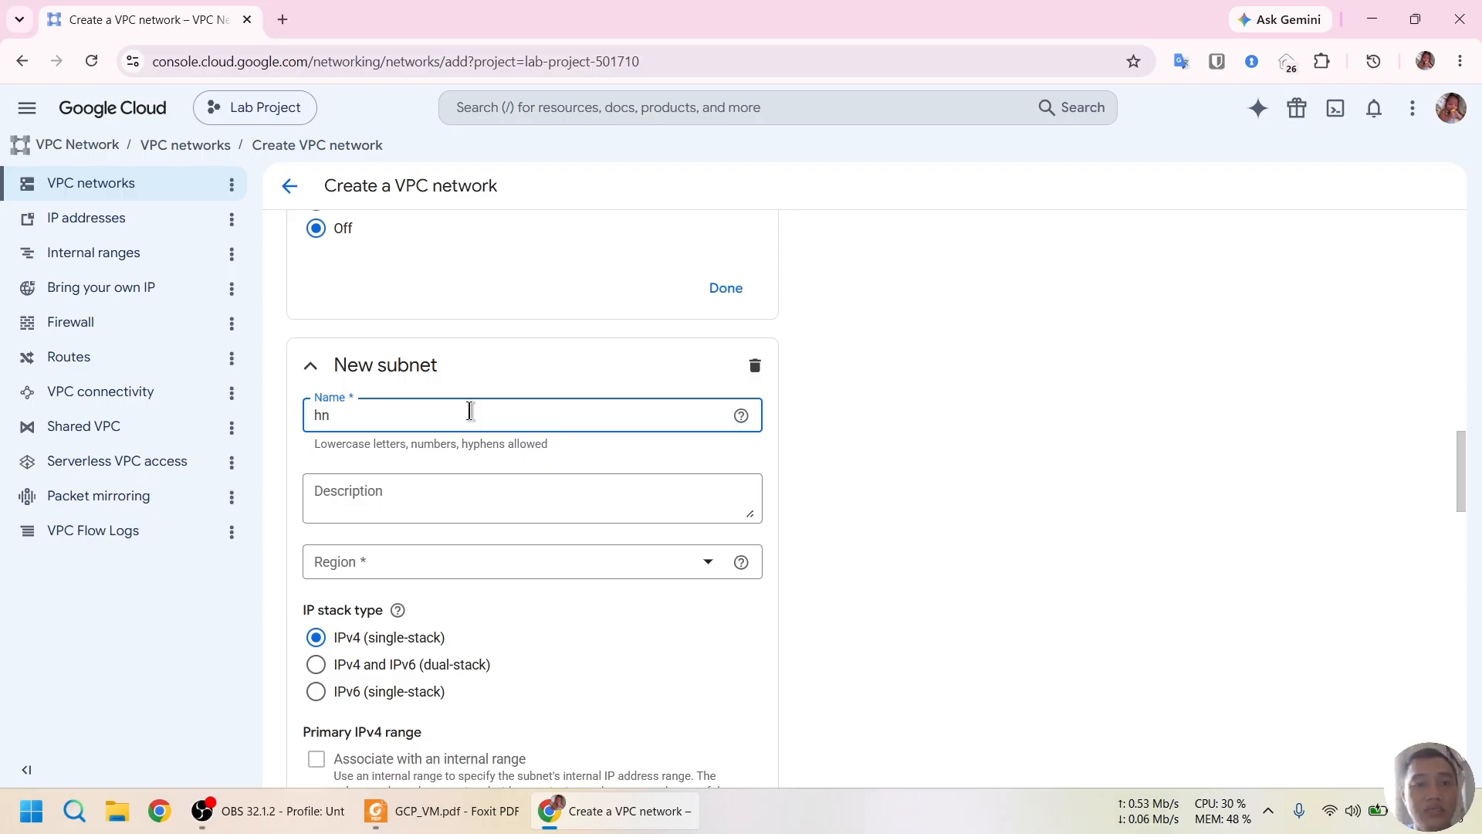
{"action": "left_click", "coordinate": [496, 565]}
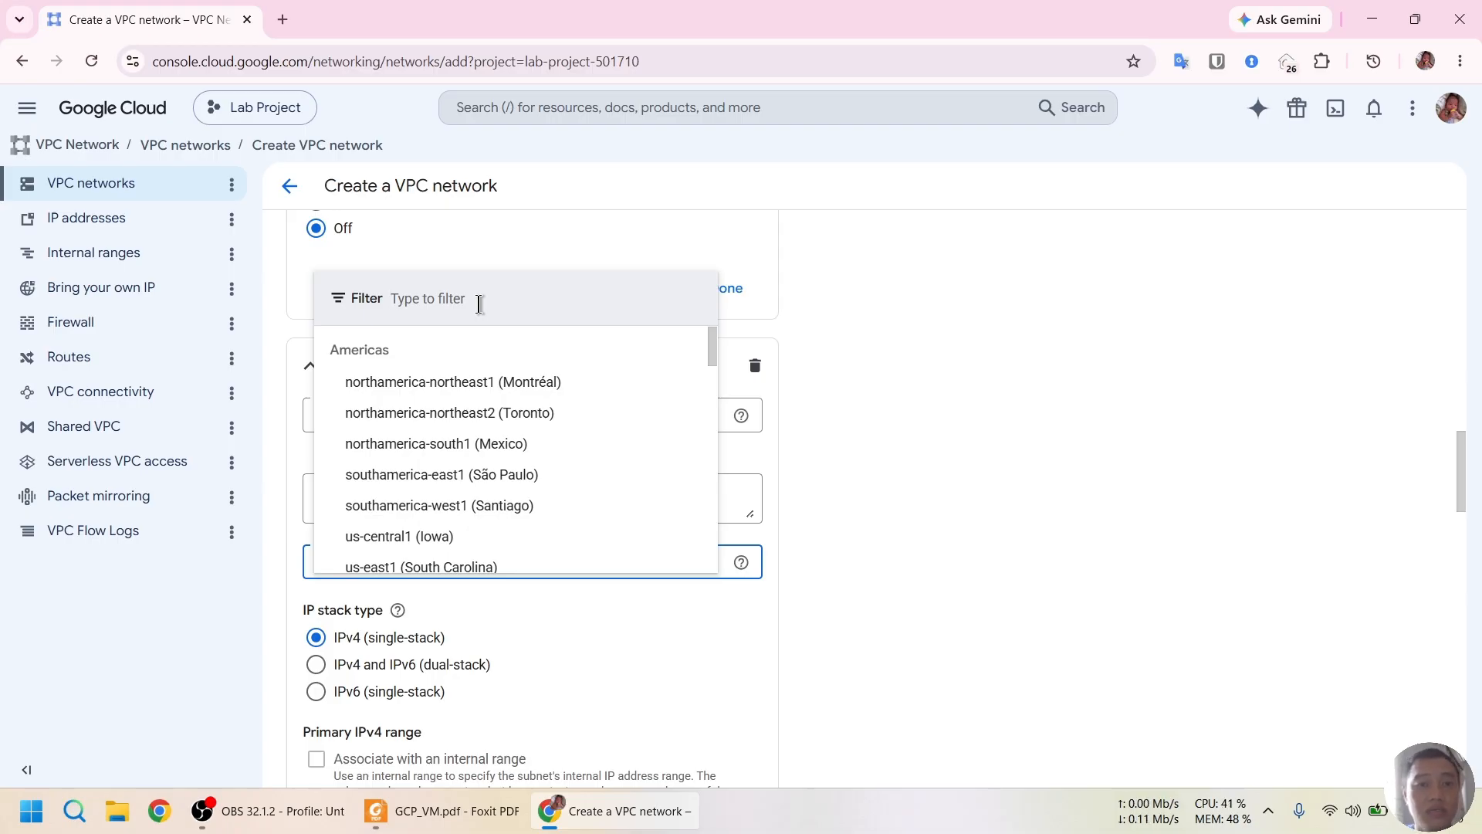
{"action": "left_click", "coordinate": [395, 538]}
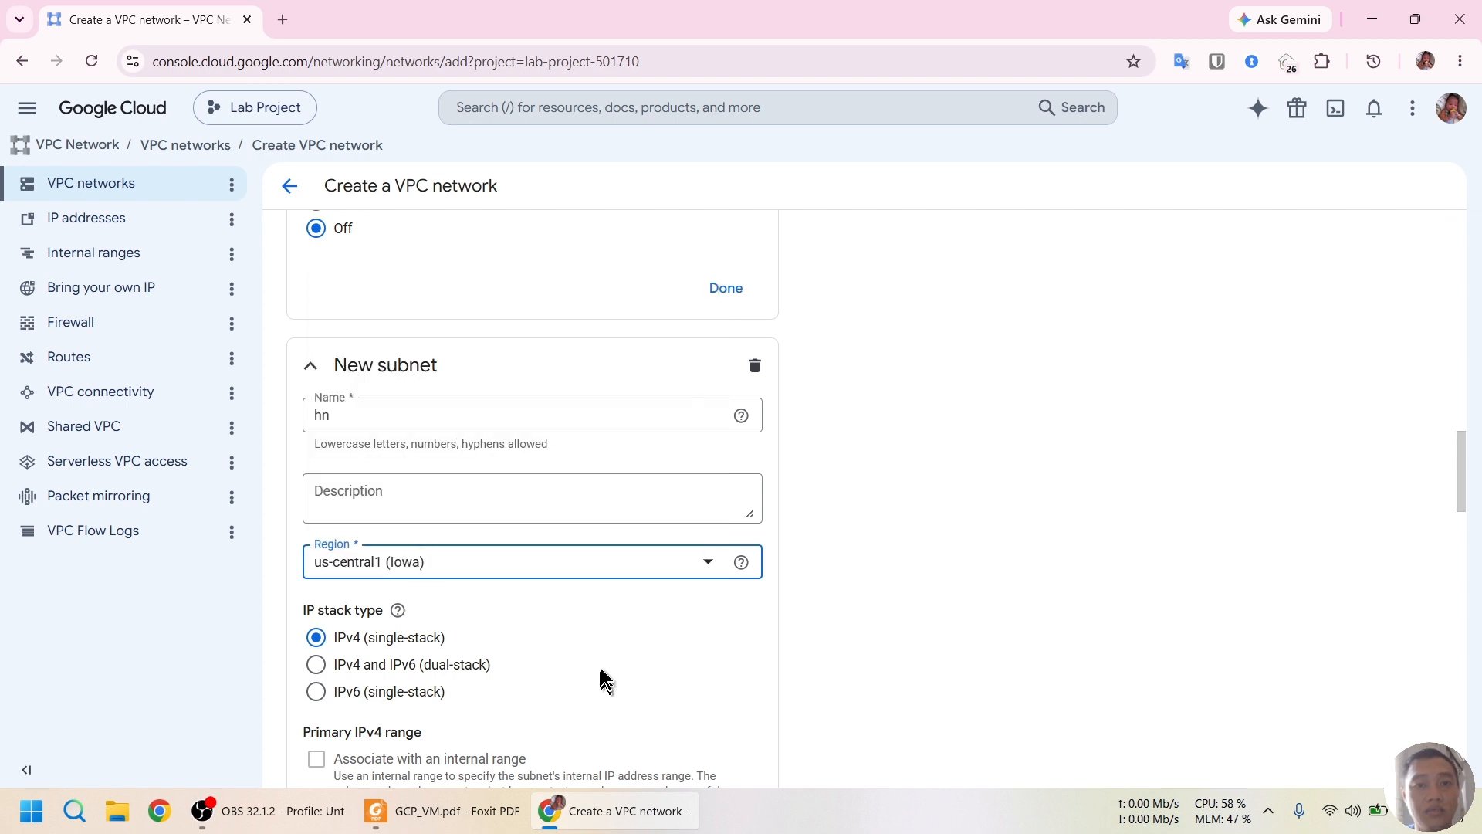
Set the hn subnet's primary IPv4 range to 172.16.1.0/24.
{"action": "scroll", "coordinate": [599, 648], "scroll_direction": "down", "scroll_amount": 3}
{"action": "left_click", "coordinate": [486, 661]}
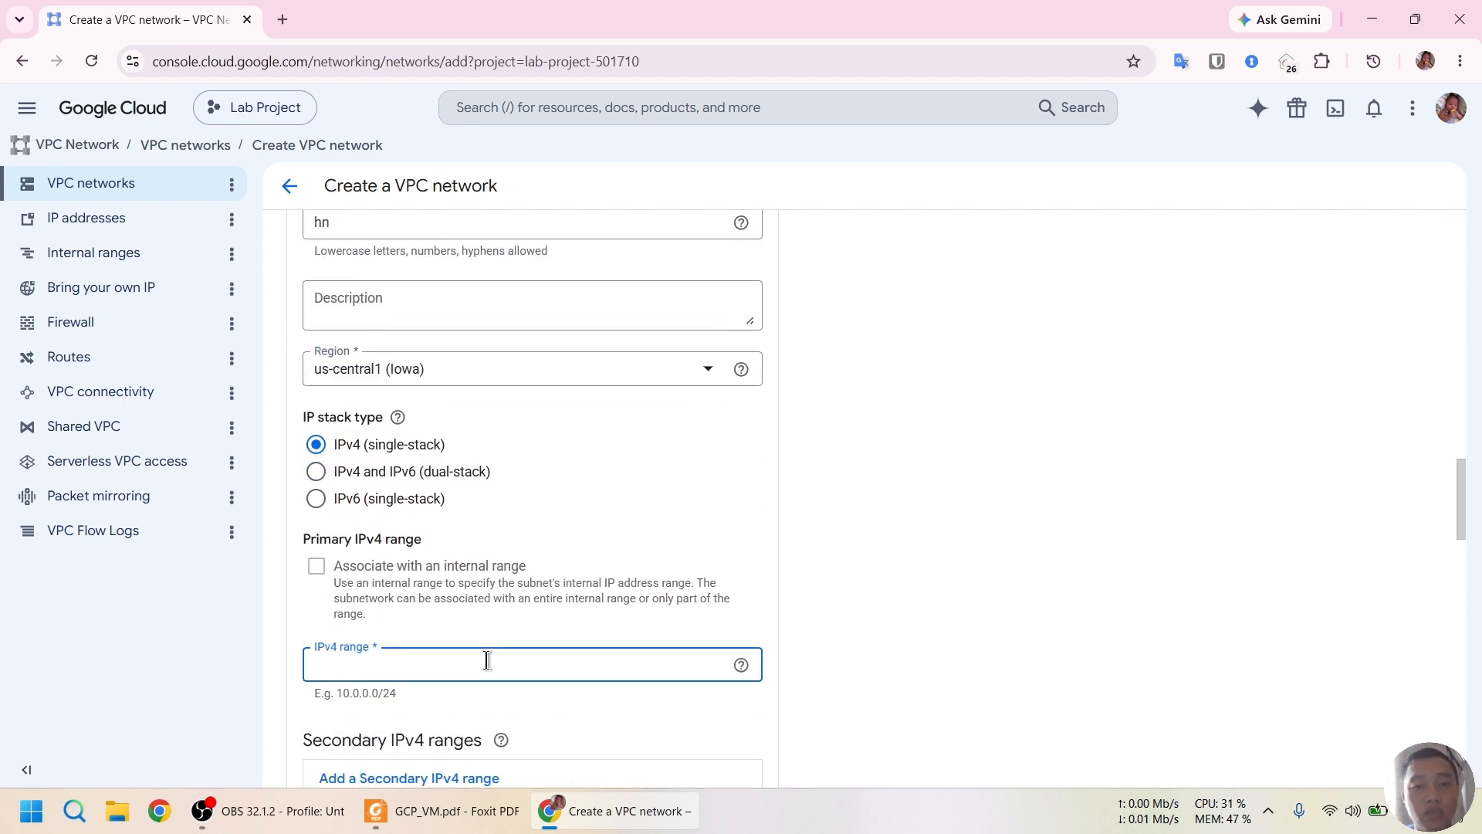
{"action": "type", "text": "172.16.1."}
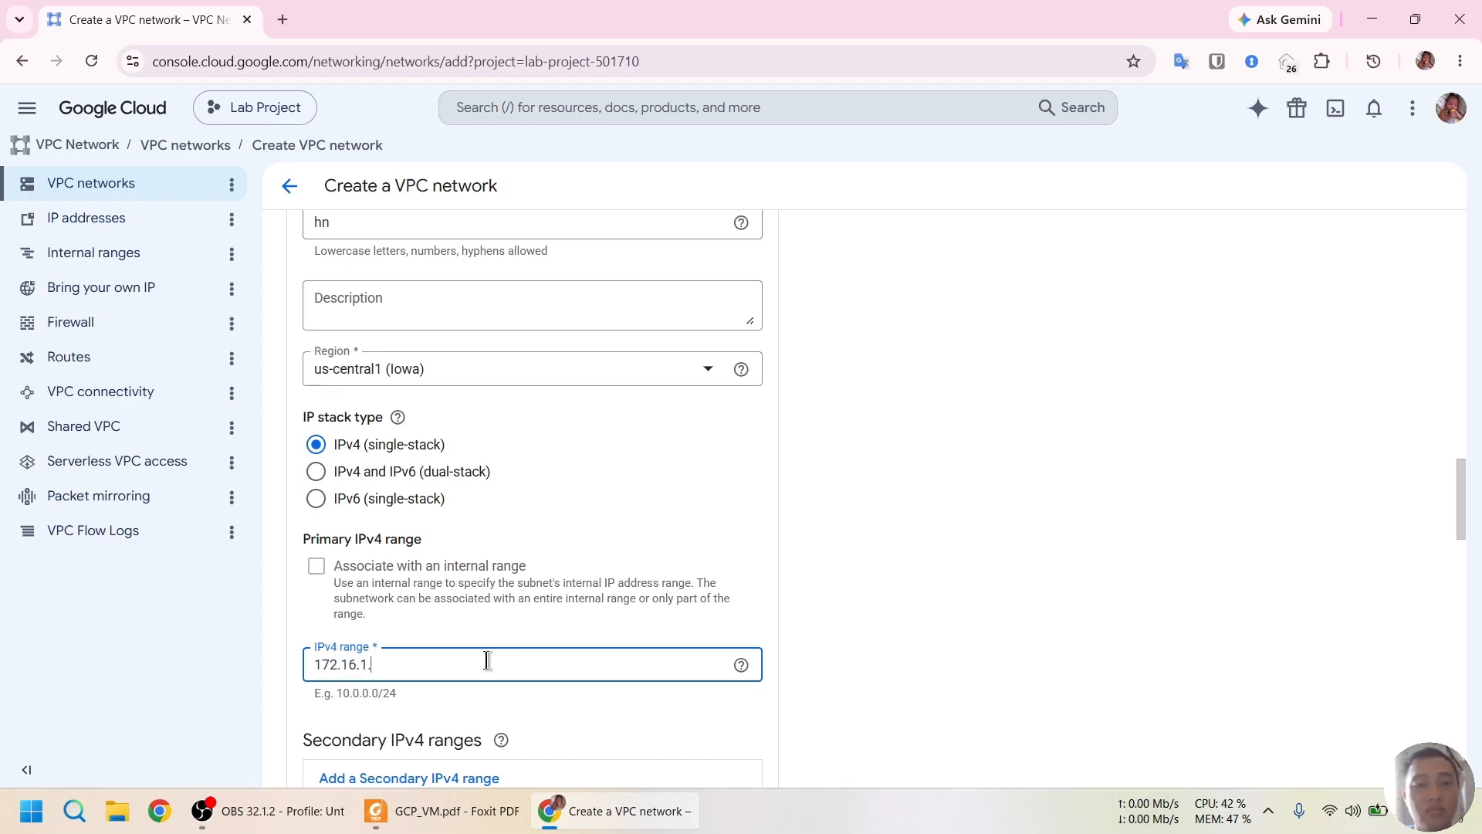
{"action": "type", "text": "0/24"}
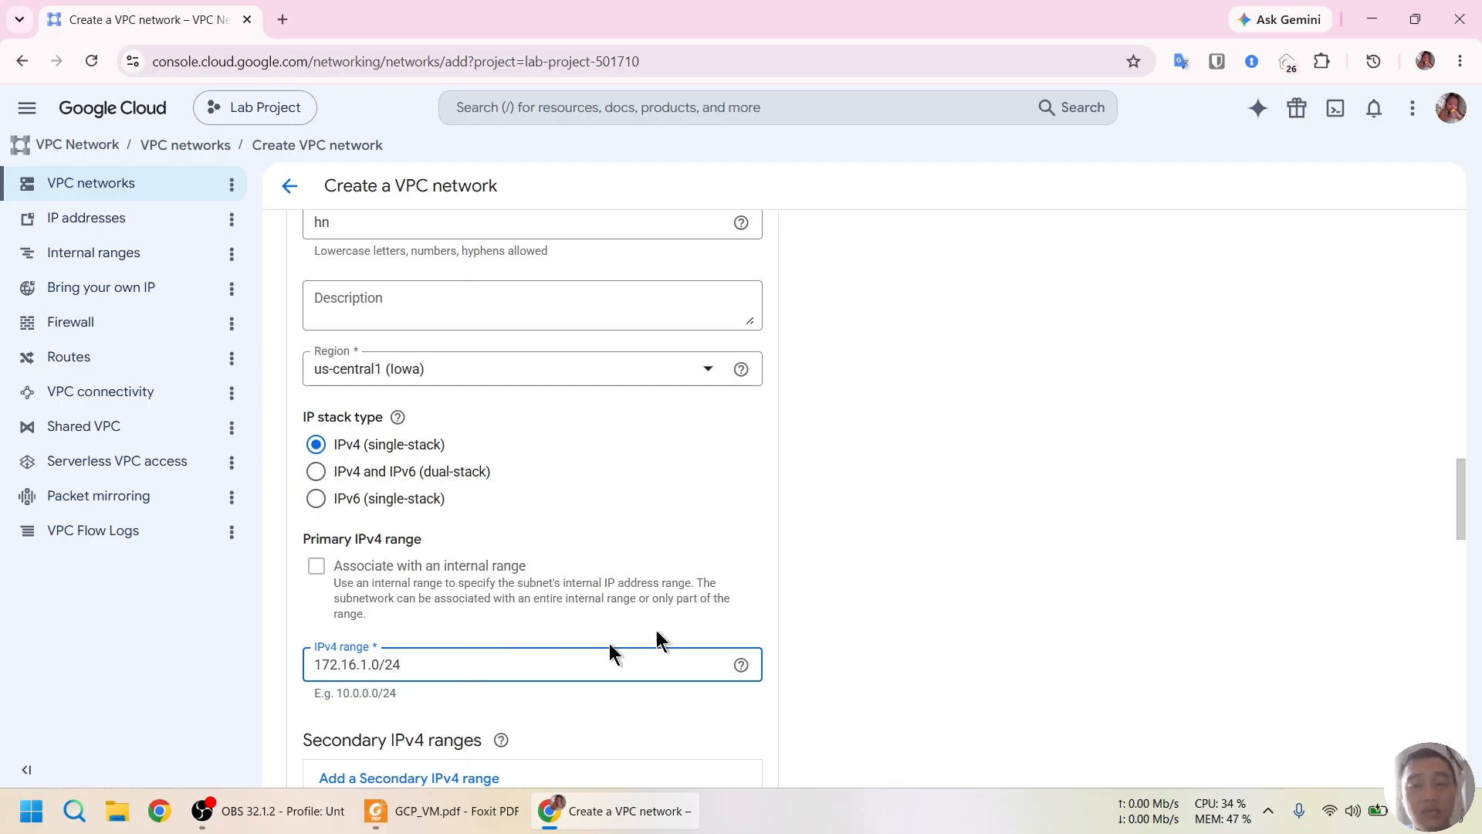
Turn on Private Google Access for the hn subnet.
{"action": "left_click", "coordinate": [899, 556]}
{"action": "scroll", "coordinate": [822, 486], "scroll_direction": "down", "scroll_amount": 3}
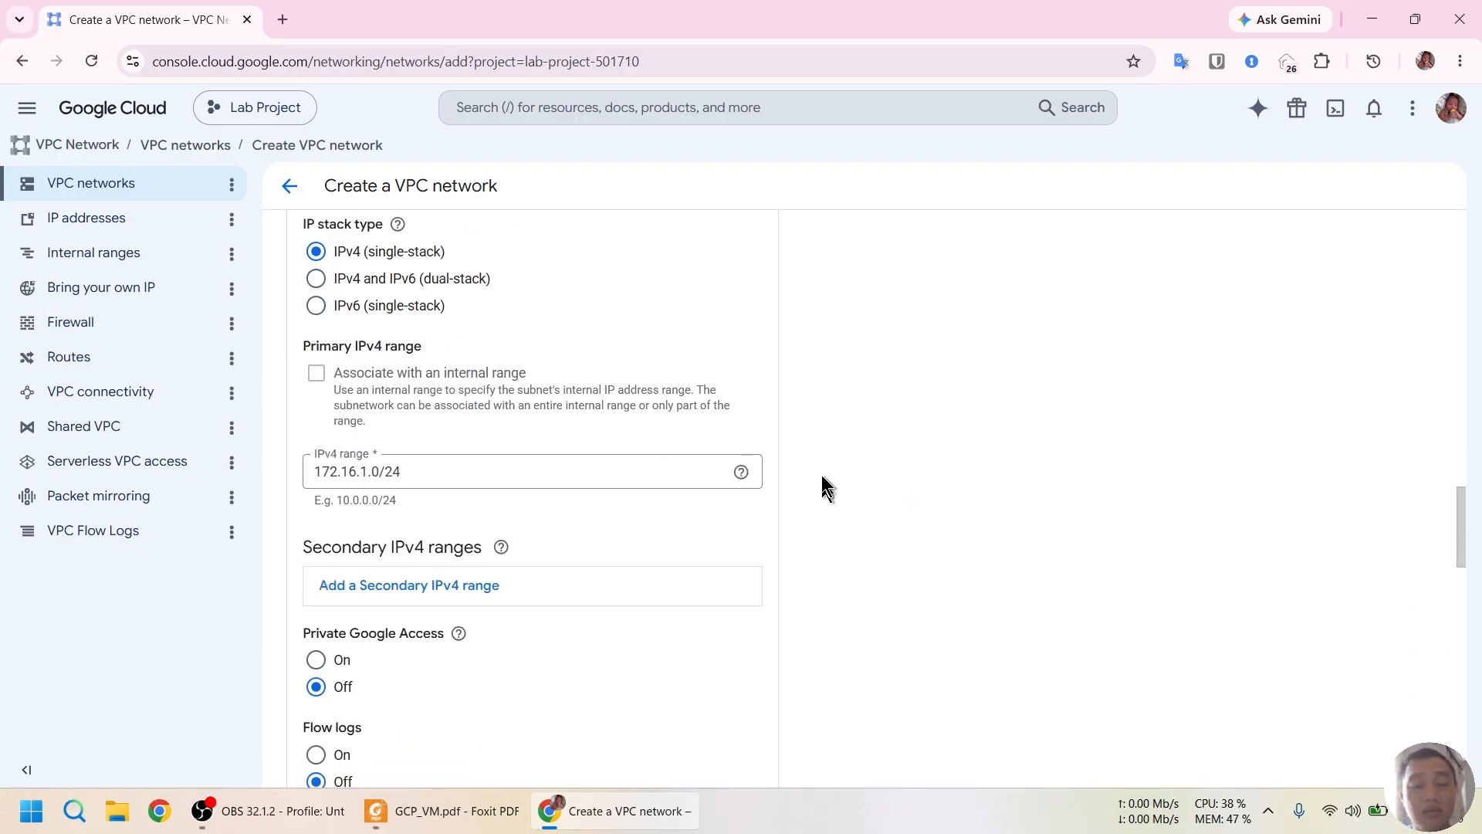
{"action": "scroll", "coordinate": [807, 446], "scroll_direction": "up", "scroll_amount": 7}
{"action": "scroll", "coordinate": [676, 459], "scroll_direction": "down", "scroll_amount": 6}
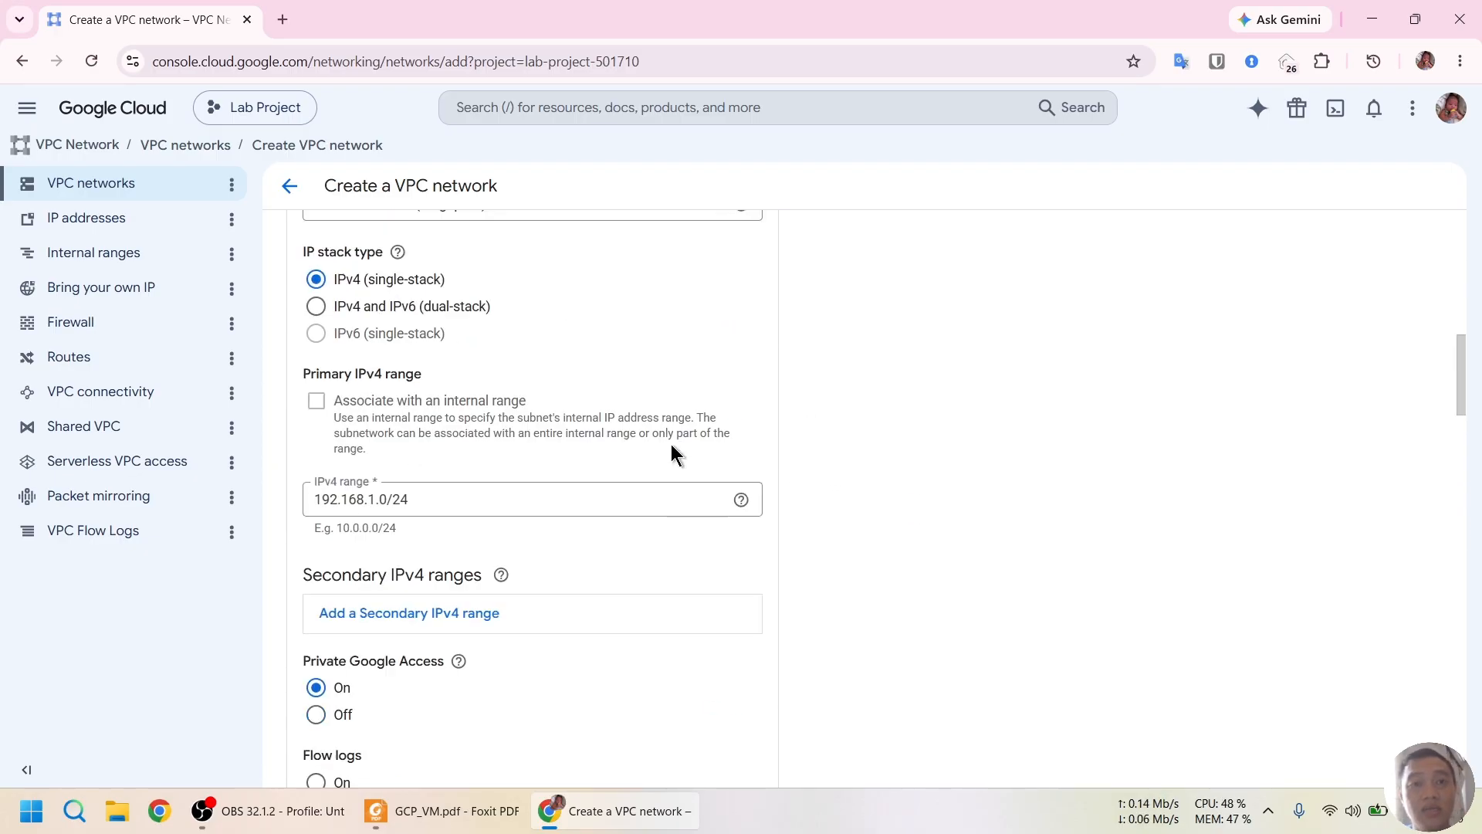
{"action": "scroll", "coordinate": [519, 526], "scroll_direction": "down", "scroll_amount": 14}
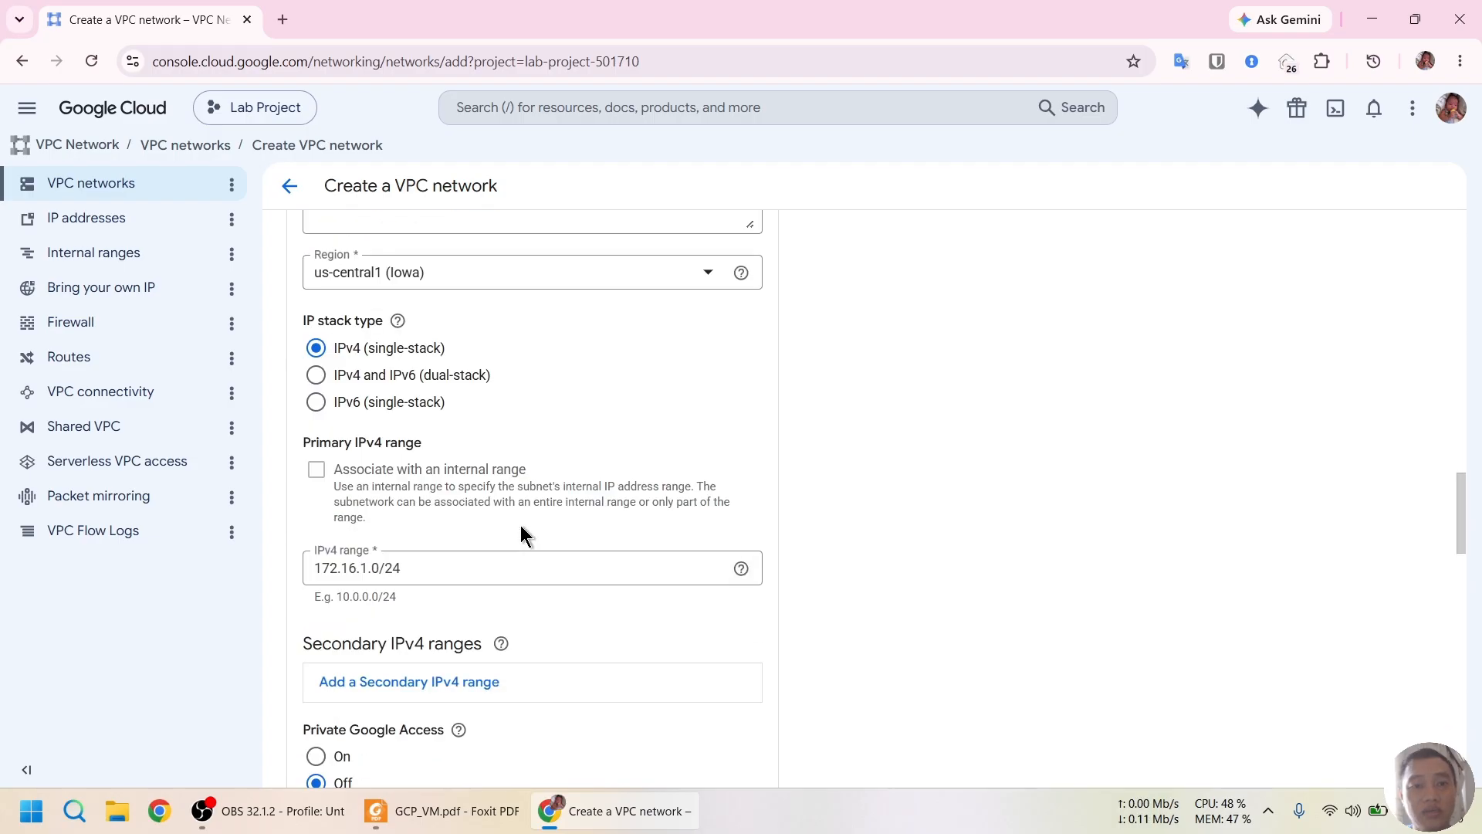
{"action": "left_click", "coordinate": [315, 467]}
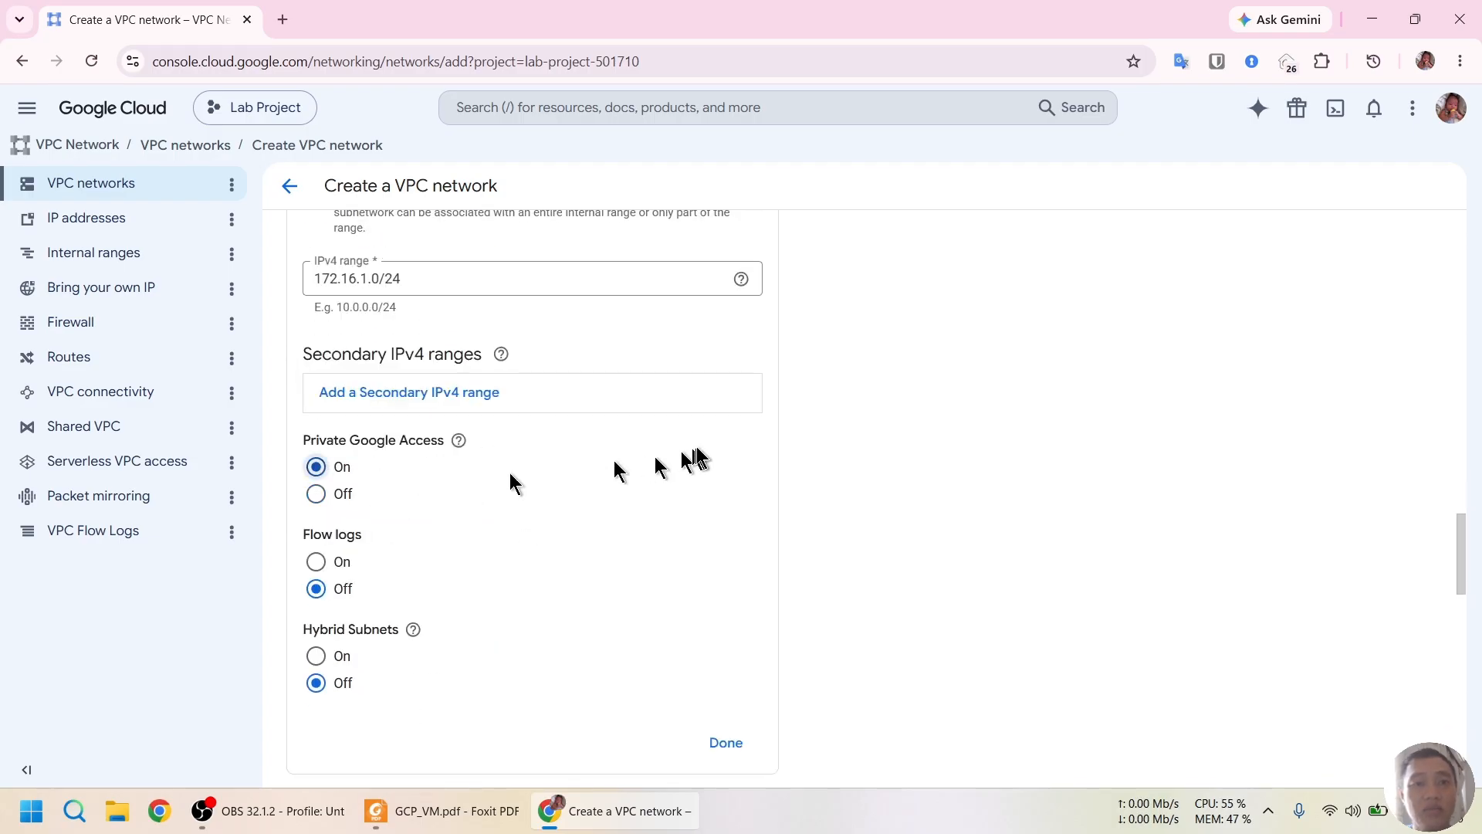
Select the vpc1-allow-ssh and vpc1-allow-icmp IPv4 firewall rules for the new network.
{"action": "scroll", "coordinate": [698, 455], "scroll_direction": "up", "scroll_amount": 1}
{"action": "scroll", "coordinate": [697, 454], "scroll_direction": "down", "scroll_amount": 6}
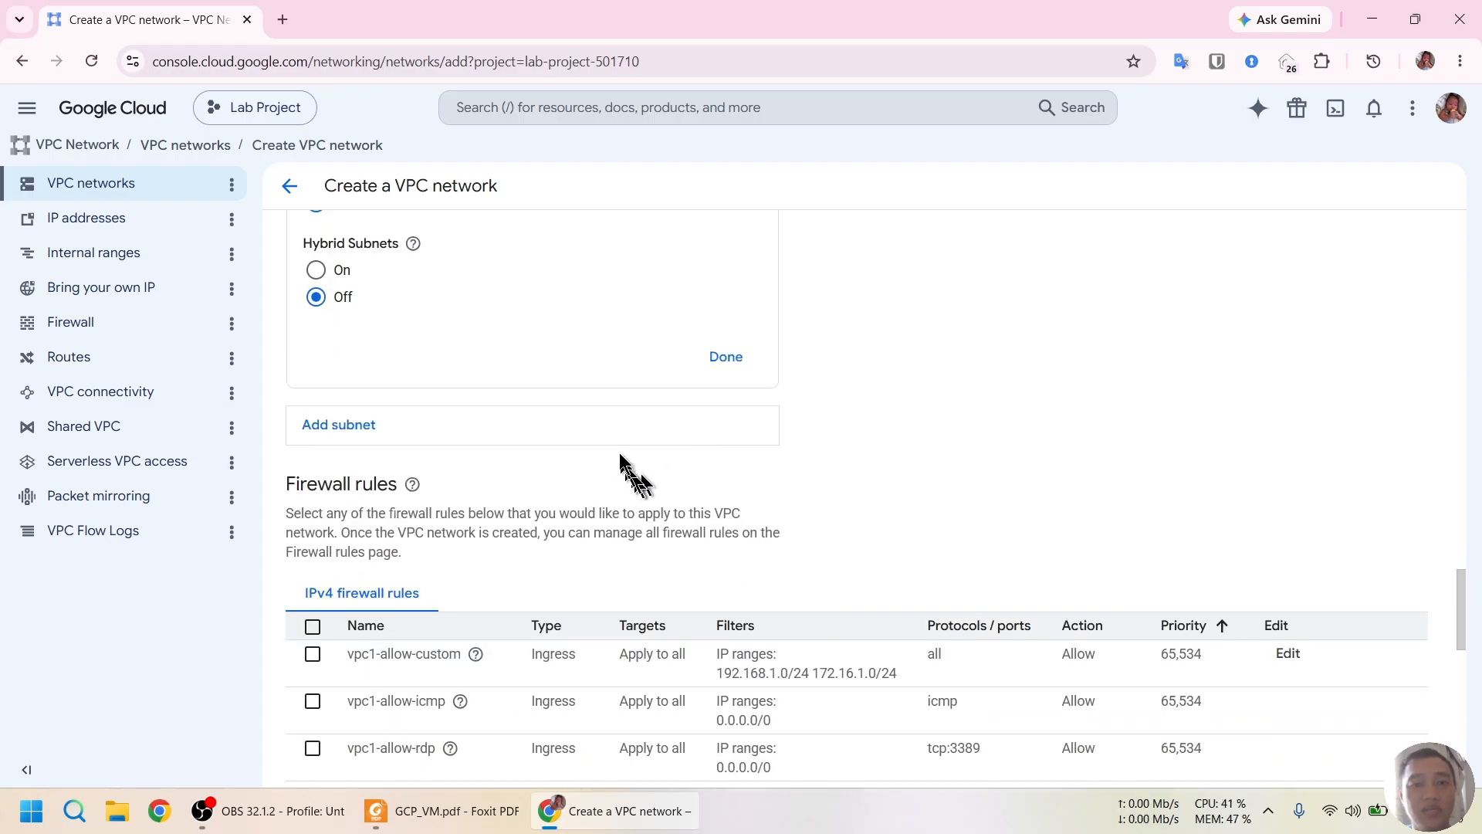
{"action": "scroll", "coordinate": [619, 461], "scroll_direction": "down", "scroll_amount": 4}
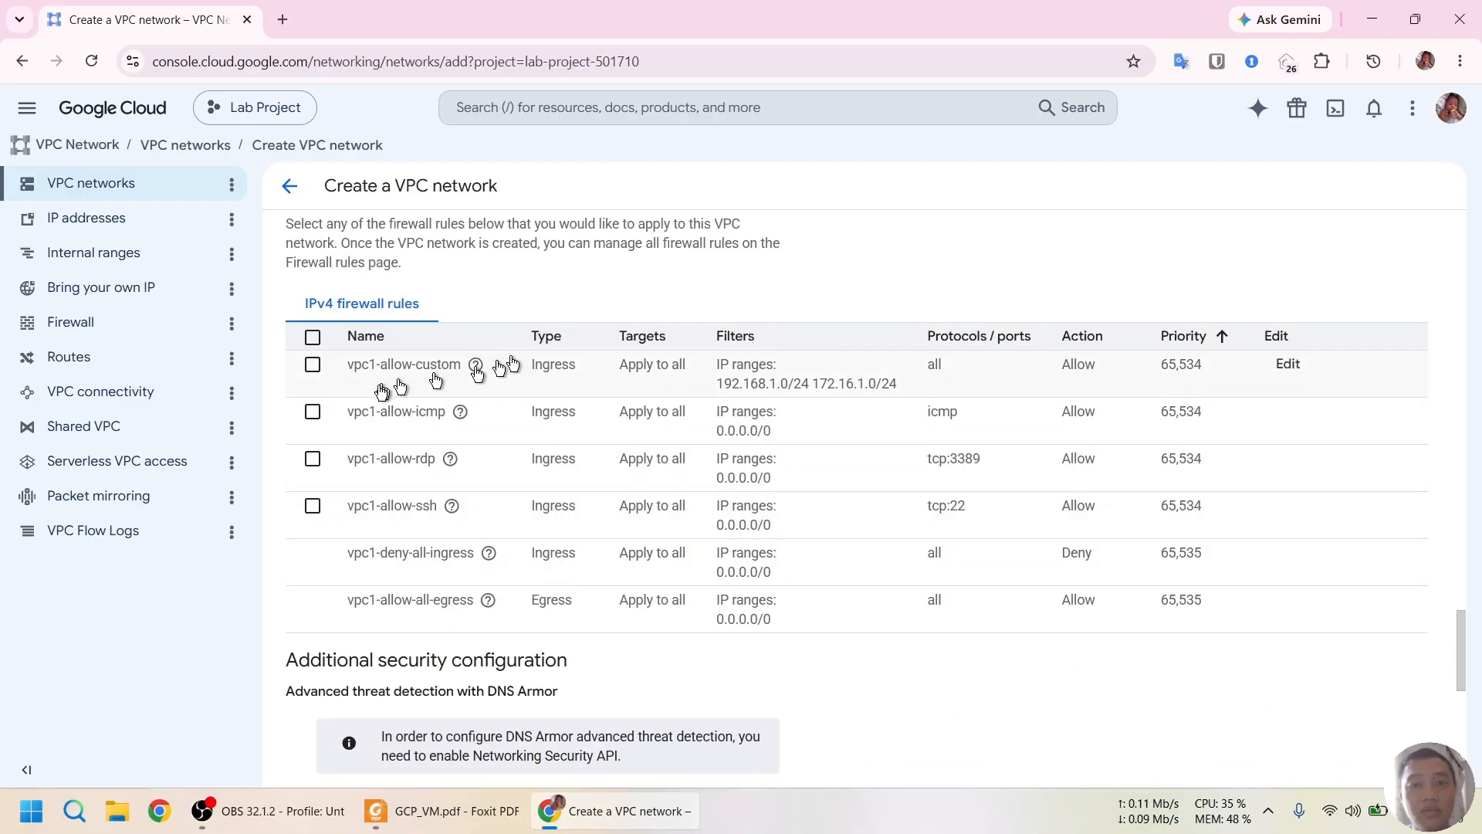
{"action": "left_click", "coordinate": [309, 508]}
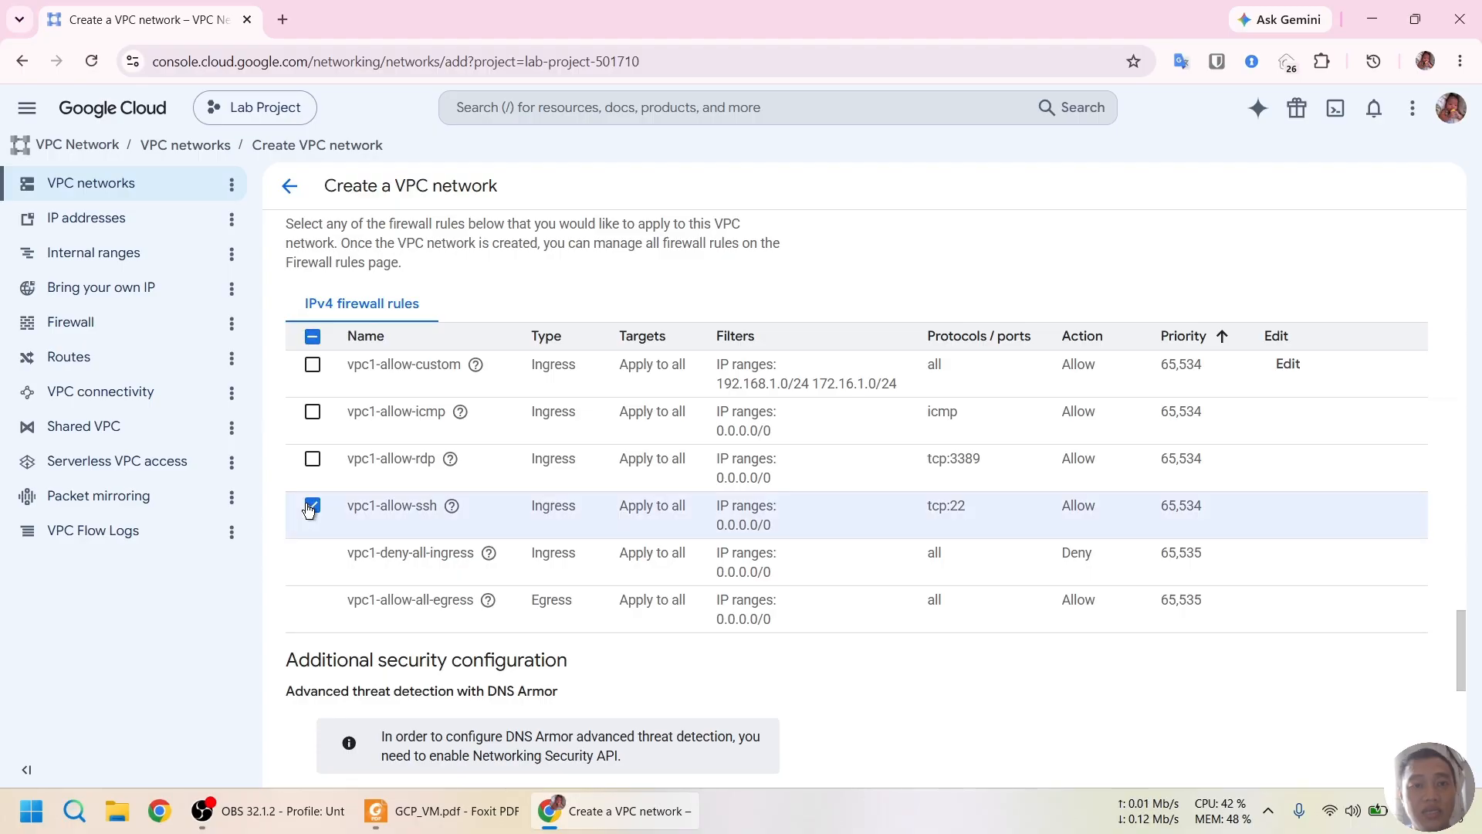
{"action": "left_click", "coordinate": [315, 415]}
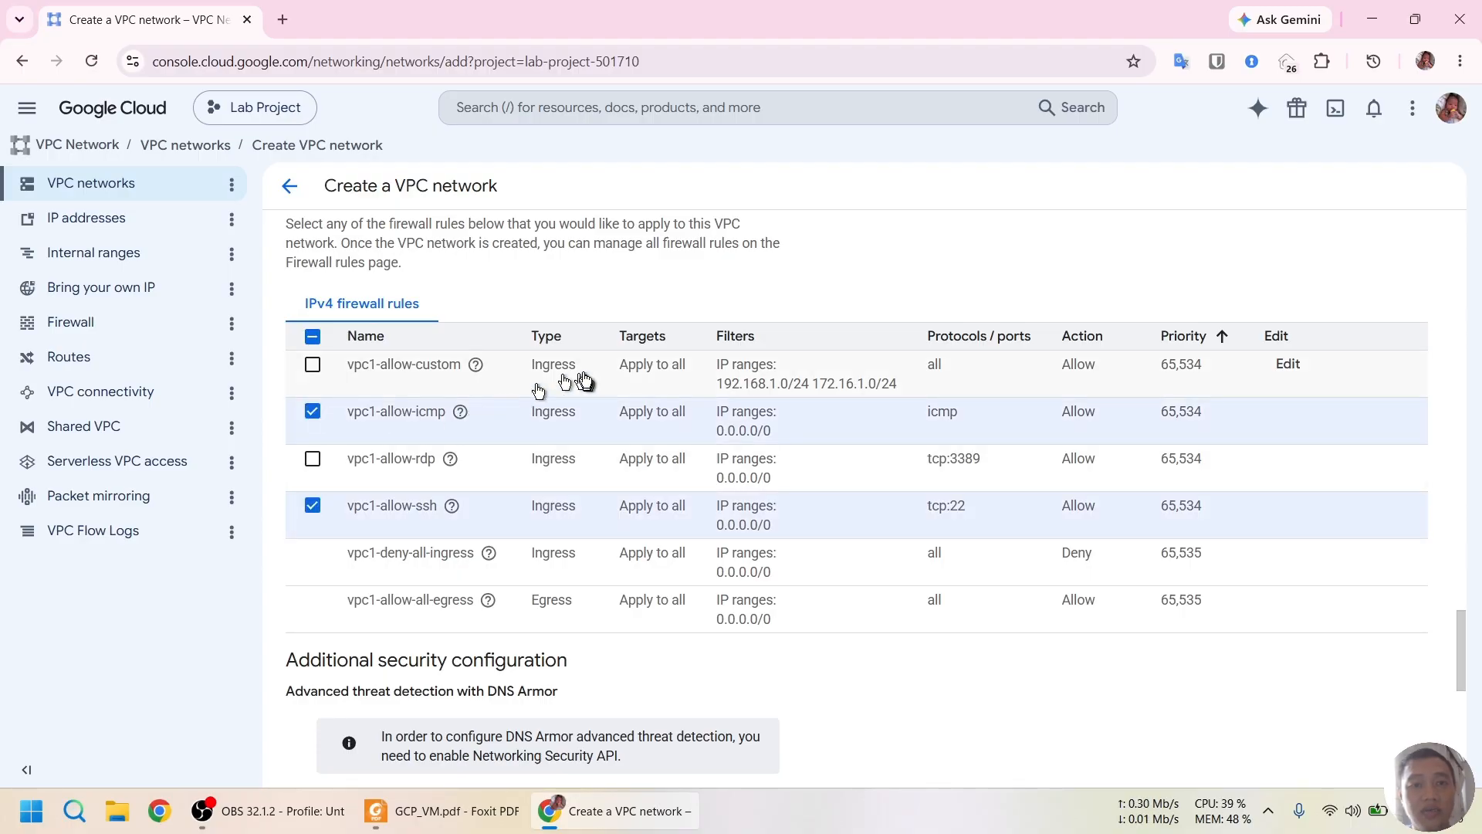
Create the vpc1 network and show it in the list of VPC networks.
{"action": "scroll", "coordinate": [690, 304], "scroll_direction": "up", "scroll_amount": 4}
{"action": "scroll", "coordinate": [690, 305], "scroll_direction": "down", "scroll_amount": 9}
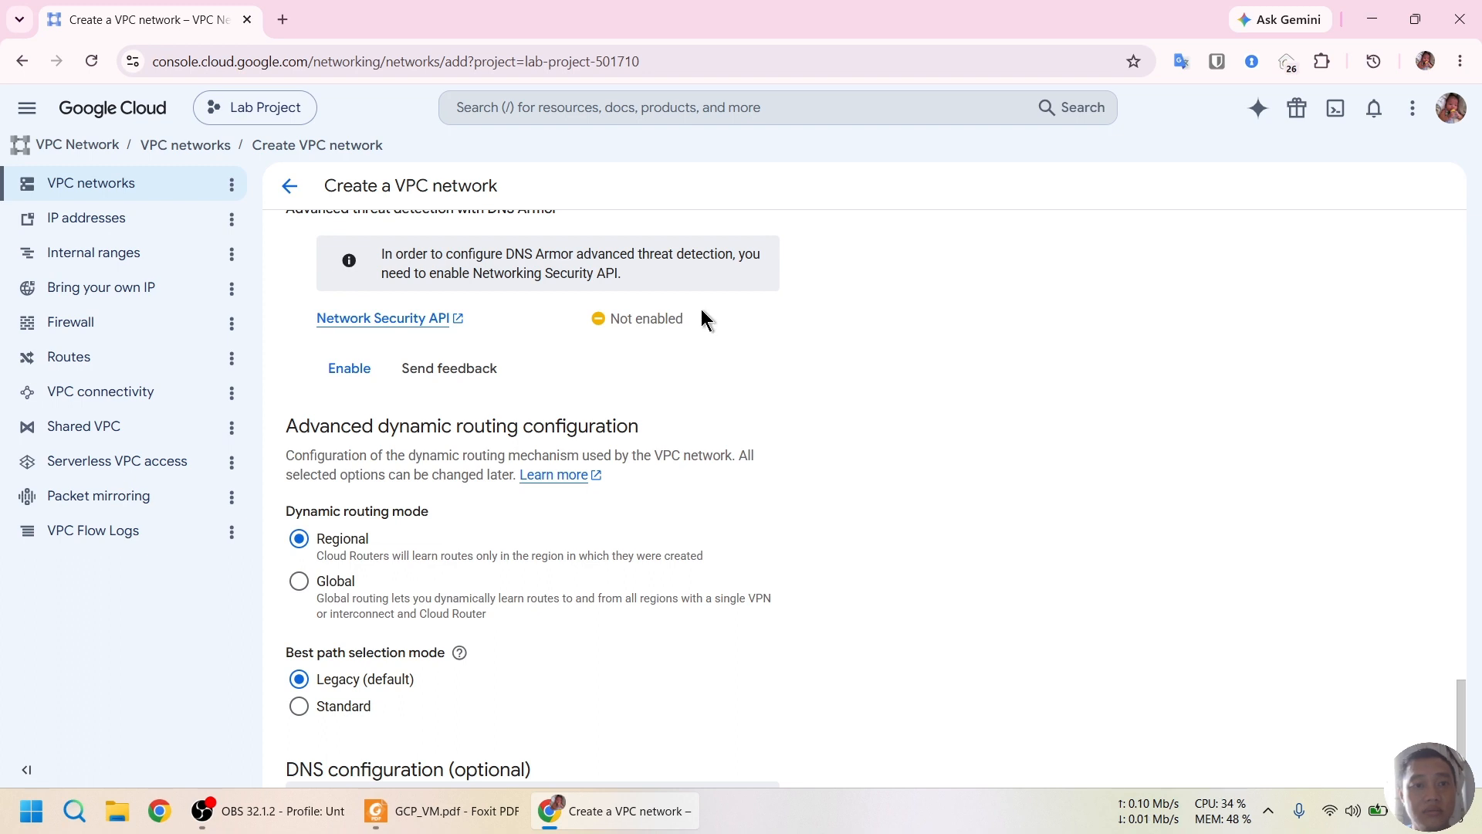
{"action": "scroll", "coordinate": [701, 311], "scroll_direction": "down", "scroll_amount": 3}
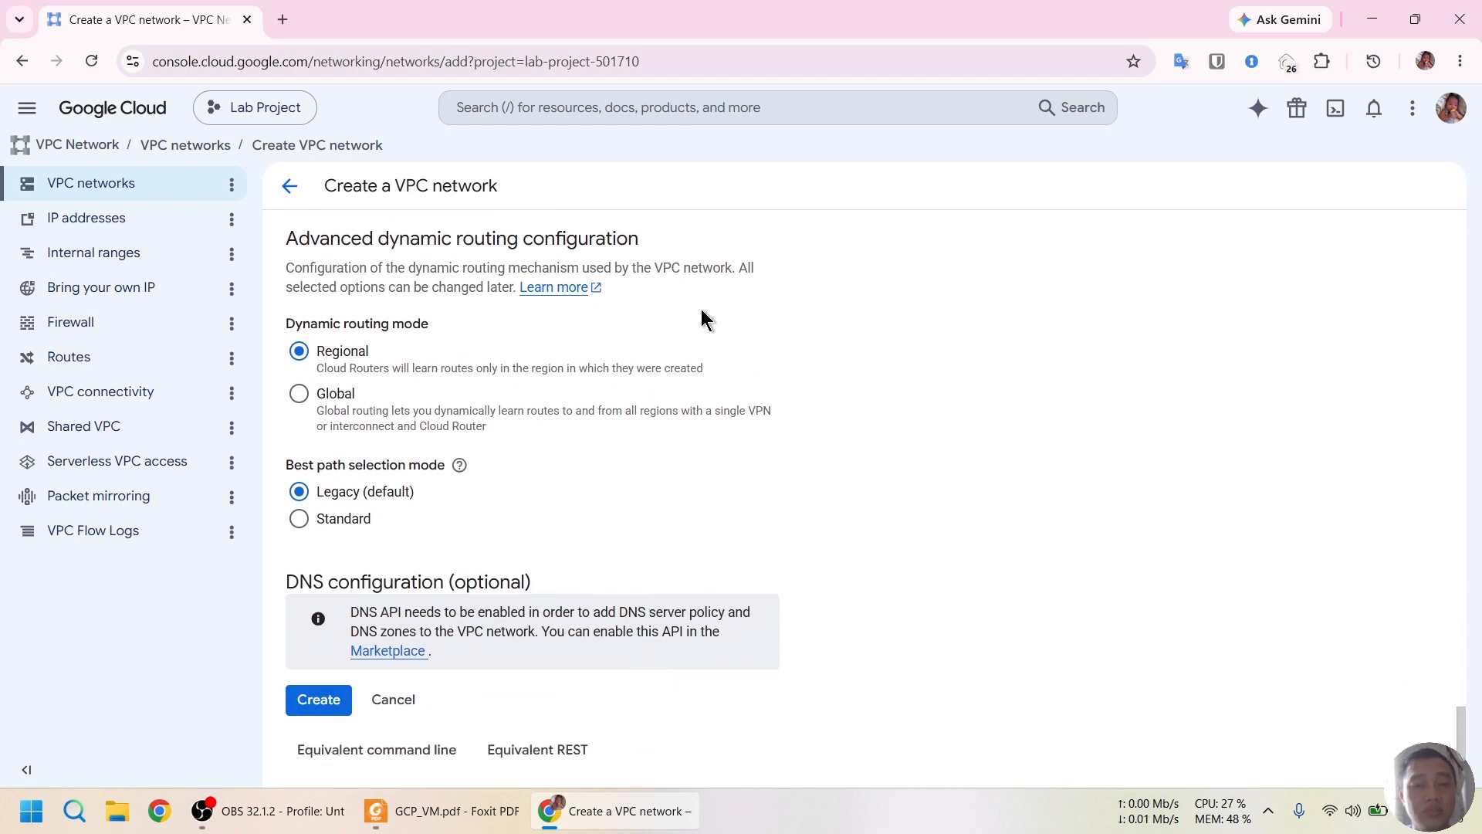
{"action": "left_click", "coordinate": [319, 706]}
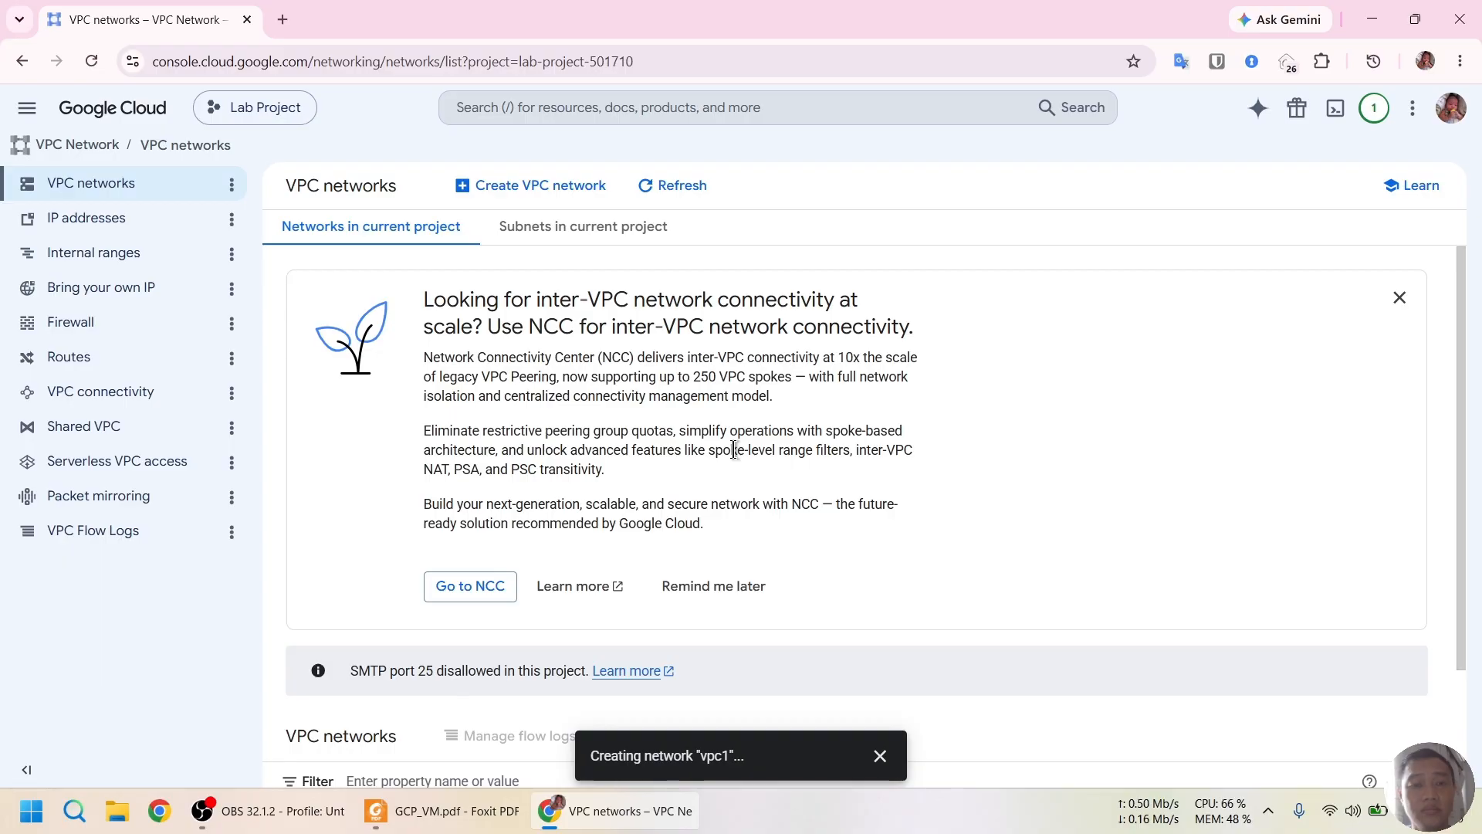
{"action": "scroll", "coordinate": [733, 449], "scroll_direction": "down", "scroll_amount": 2}
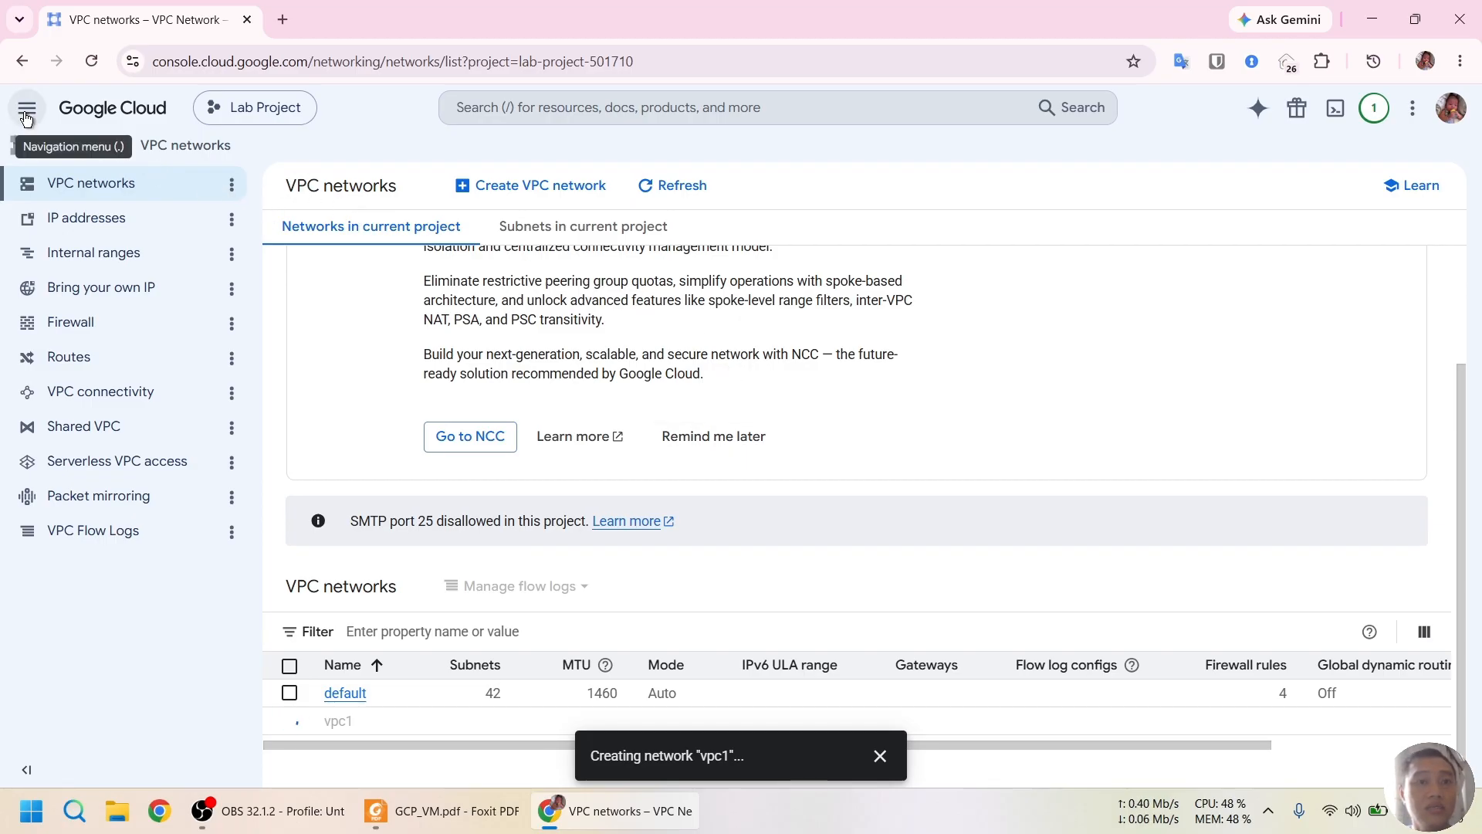
Open the Compute Engine VM instances page in a second browser tab, keeping the VPC networks page open.
{"action": "middle_click", "coordinate": [70, 183]}
{"action": "left_click", "coordinate": [347, 20]}
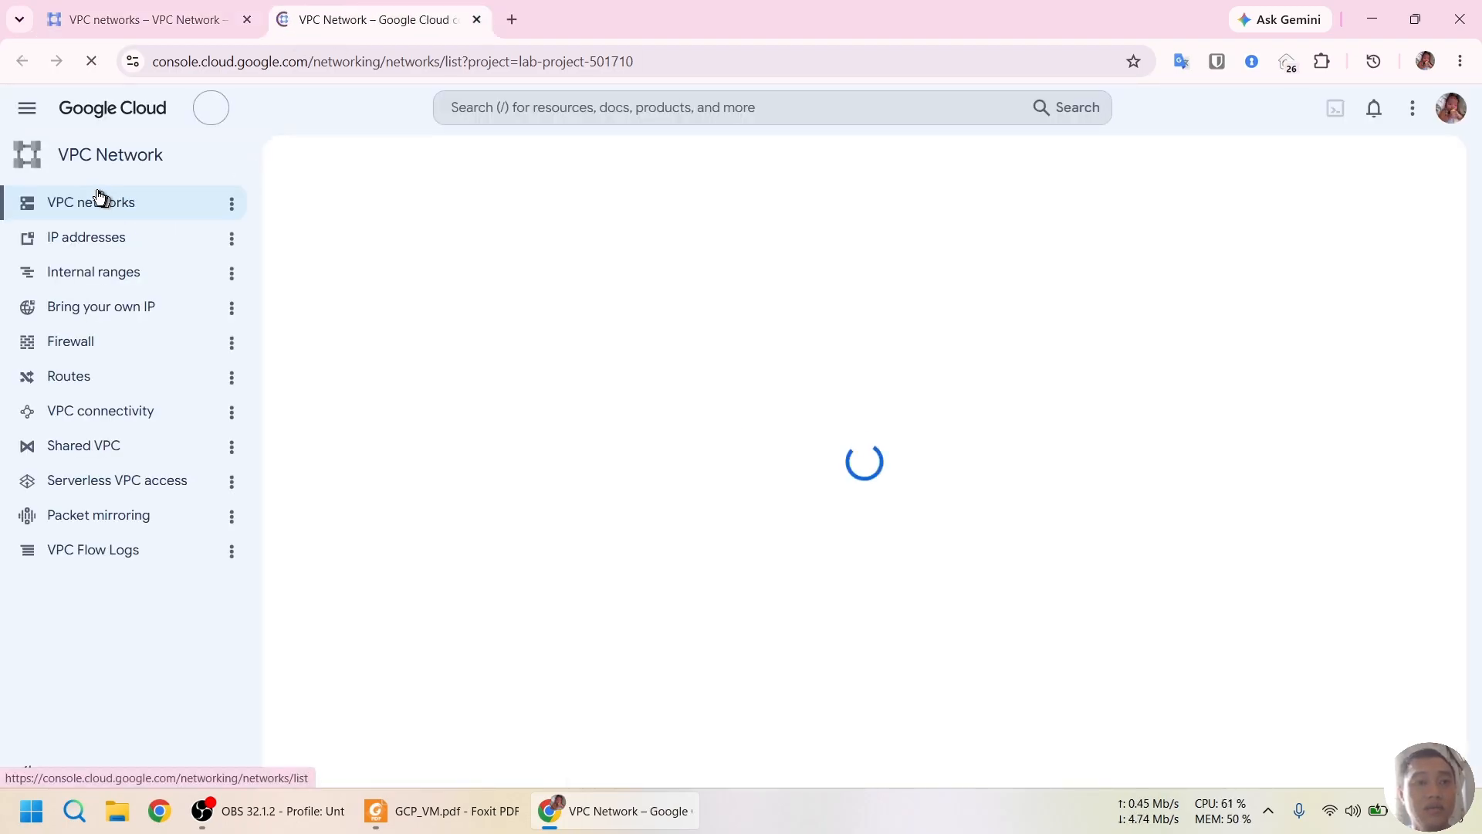
{"action": "left_click", "coordinate": [28, 116]}
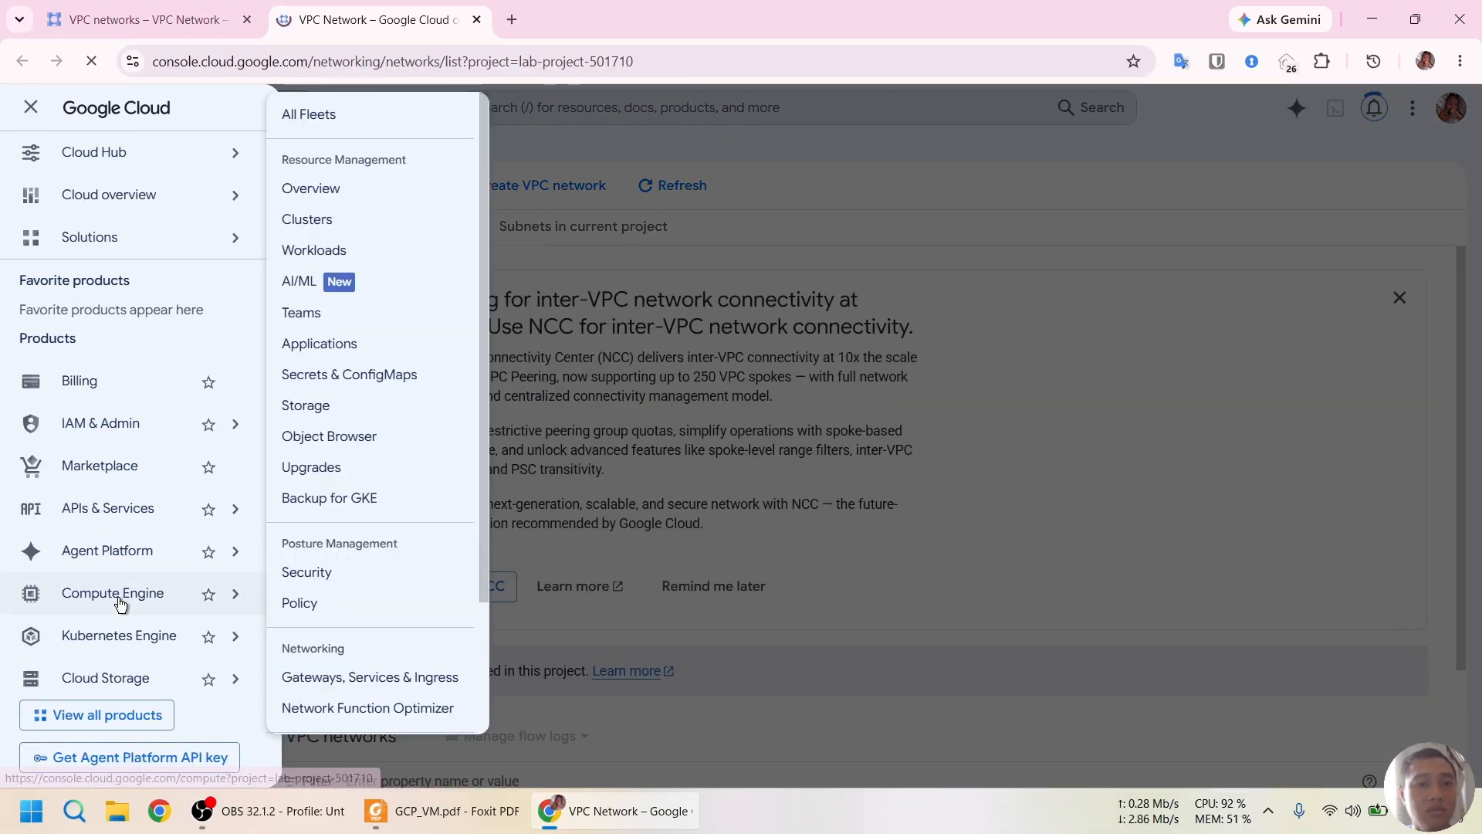
{"action": "left_click", "coordinate": [236, 596]}
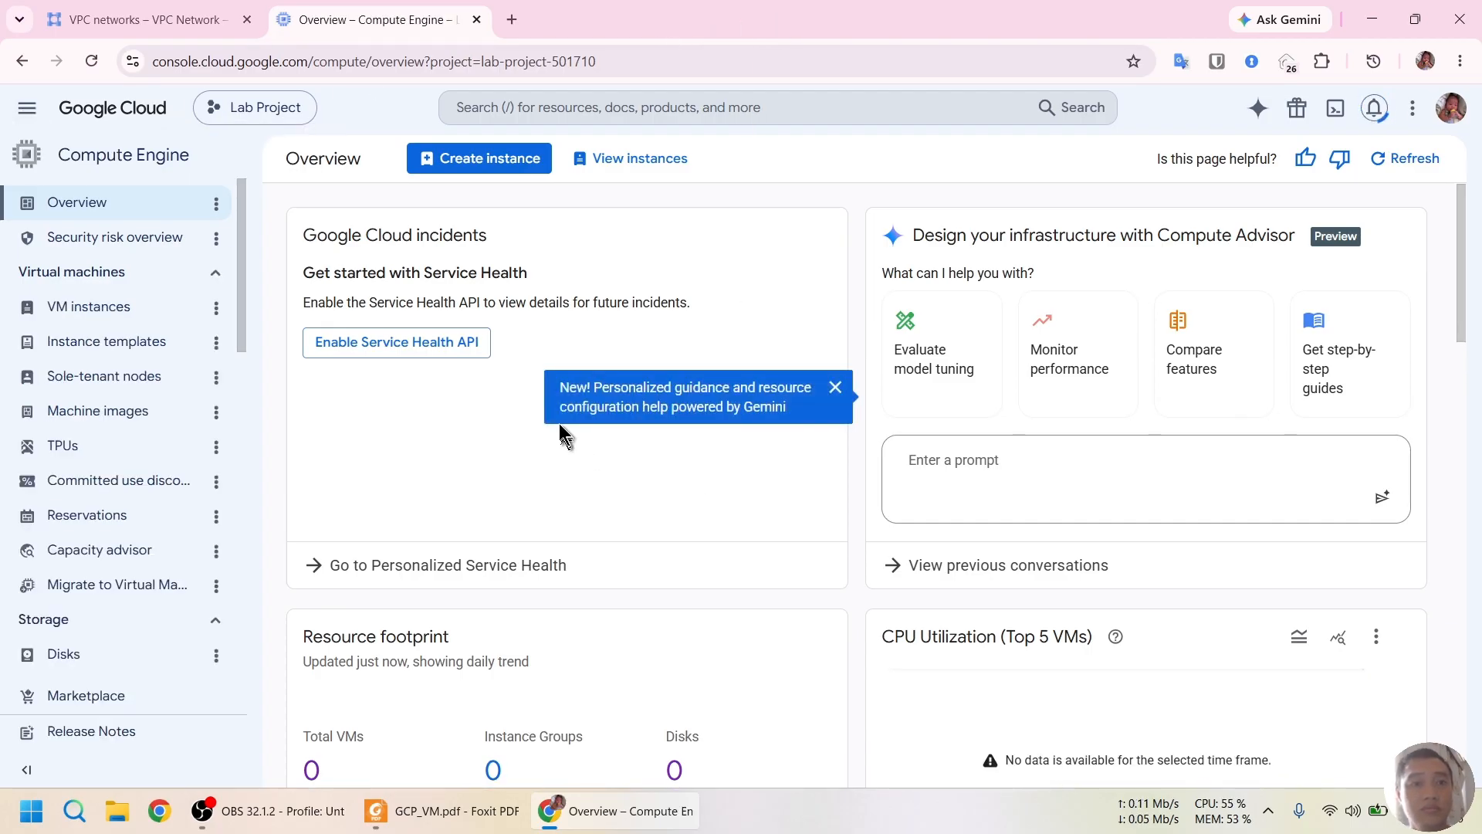
{"action": "left_click", "coordinate": [70, 309]}
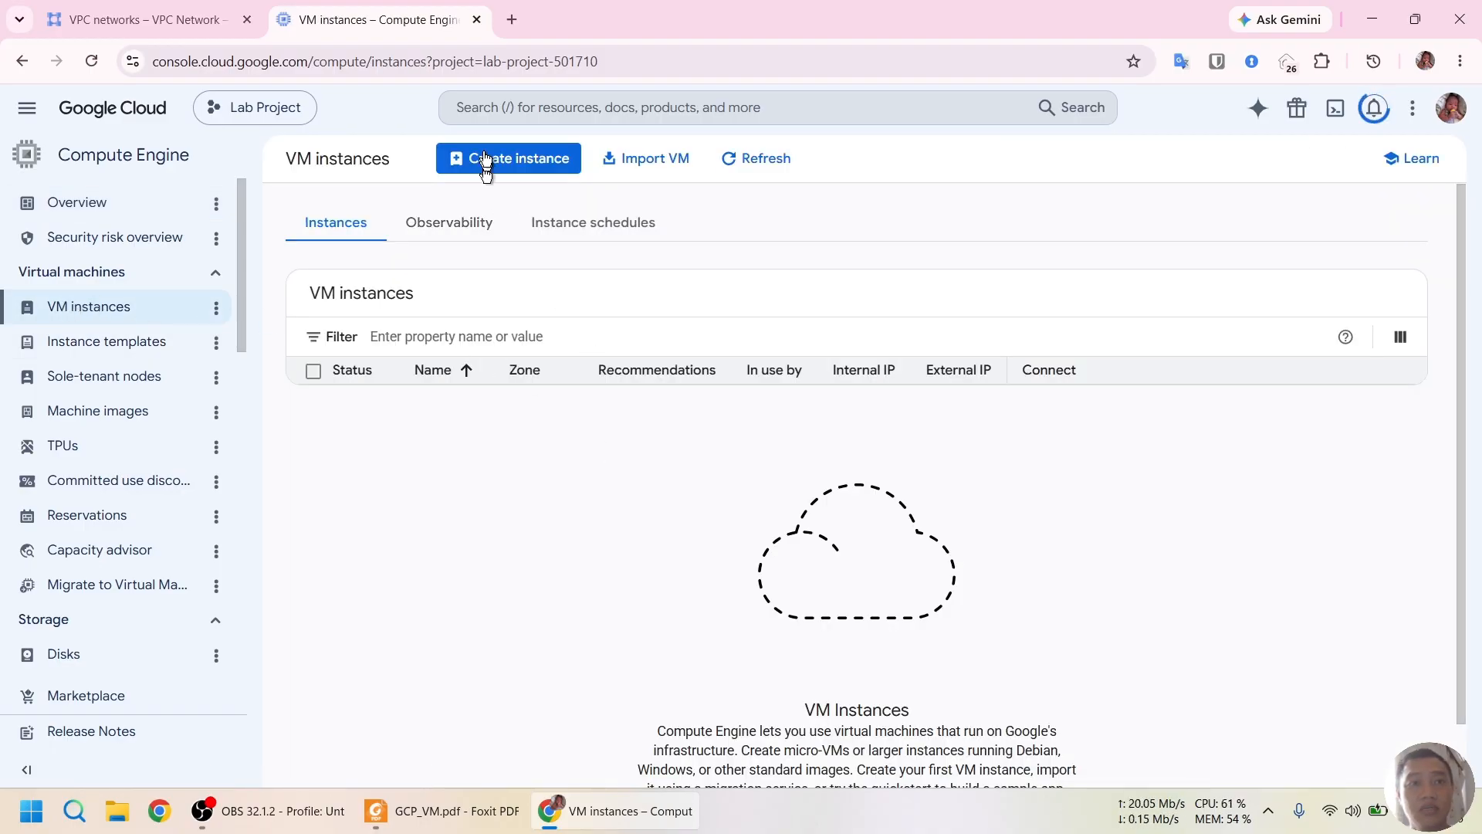
Start creating a new VM instance and name it vm-1.
{"action": "left_click", "coordinate": [514, 163]}
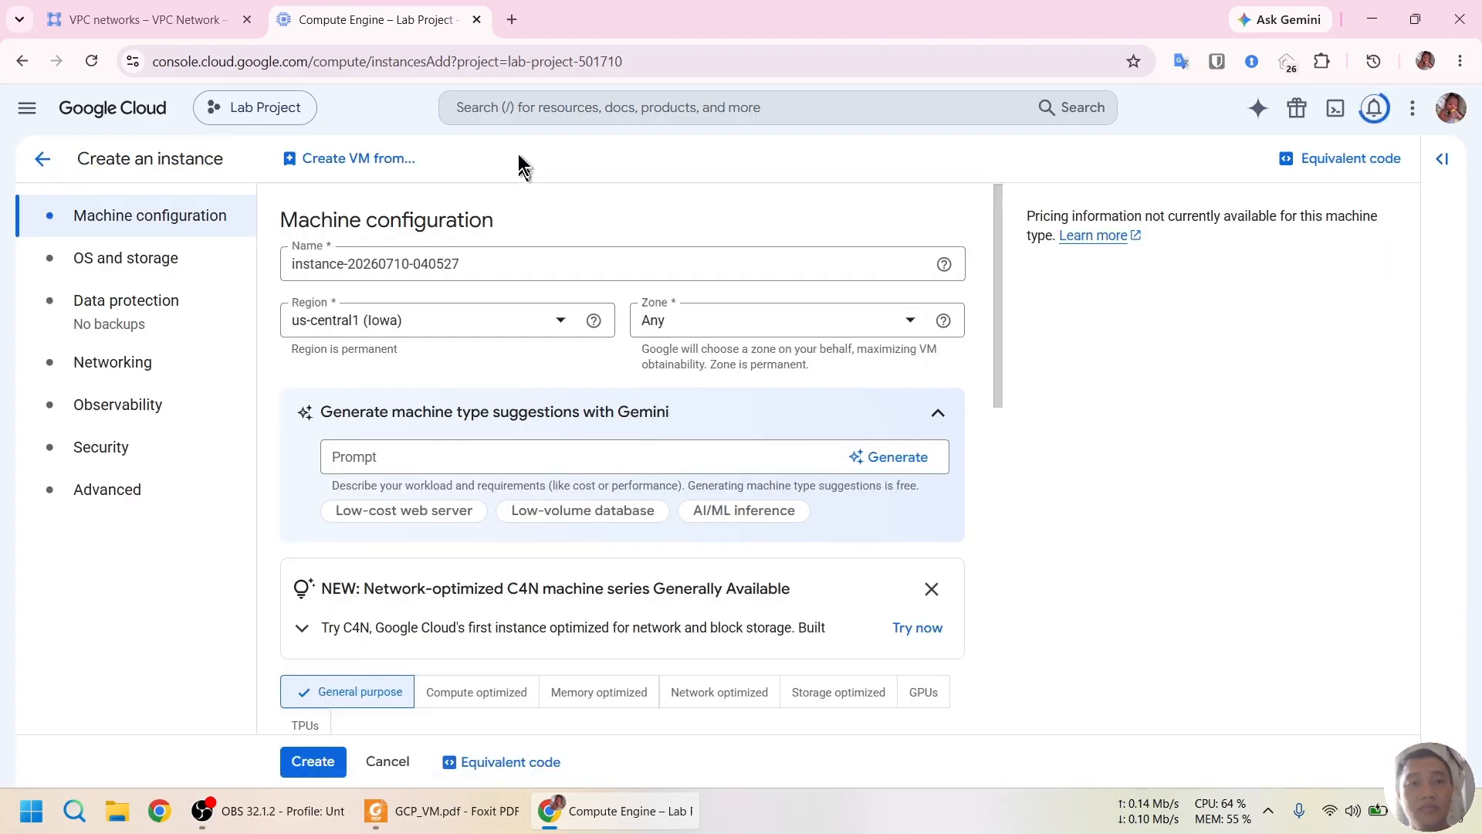
{"action": "left_click", "coordinate": [520, 263]}
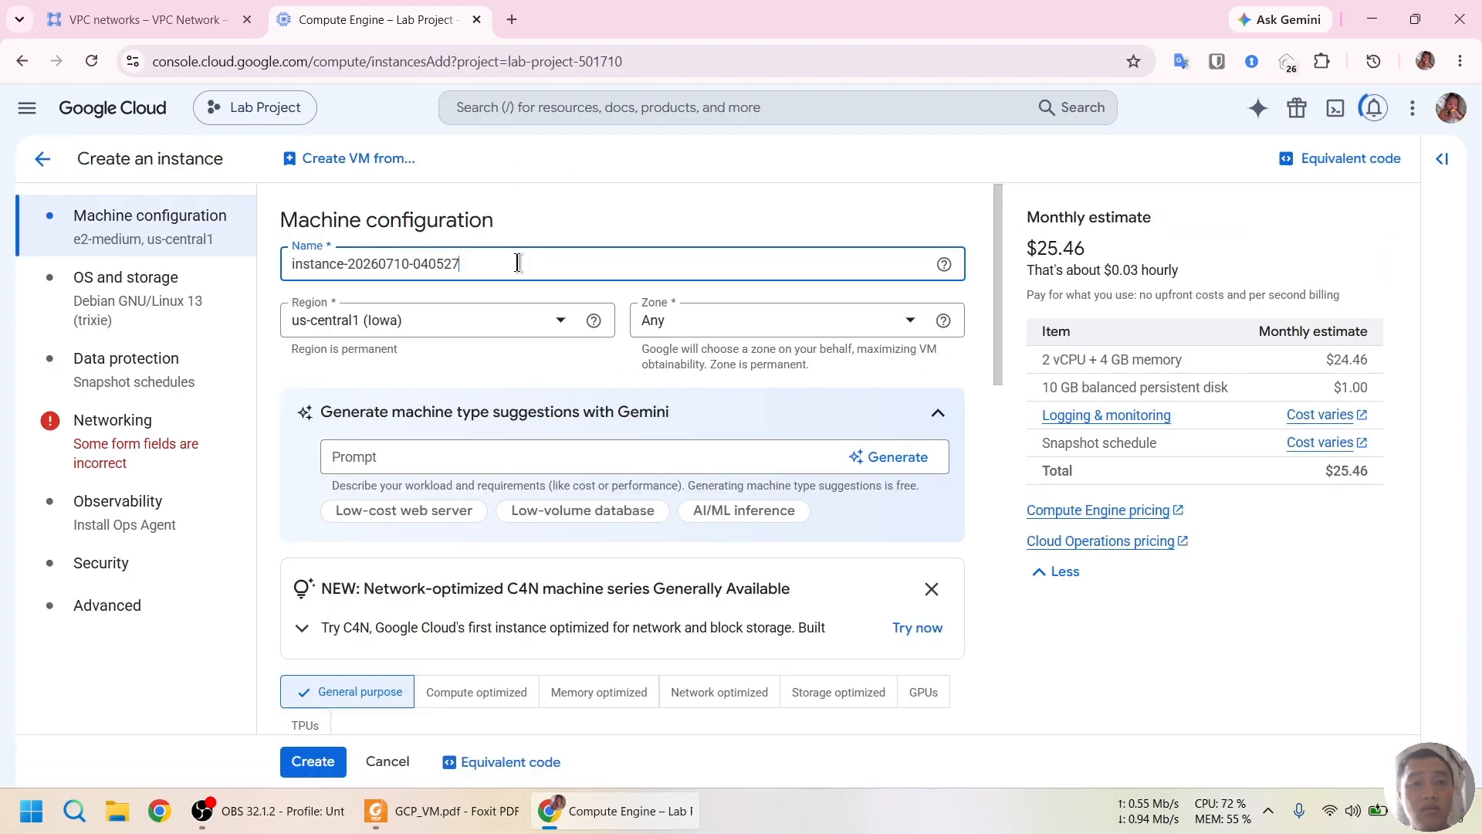
{"action": "double_click", "coordinate": [517, 263]}
{"action": "triple_click", "coordinate": [517, 263]}
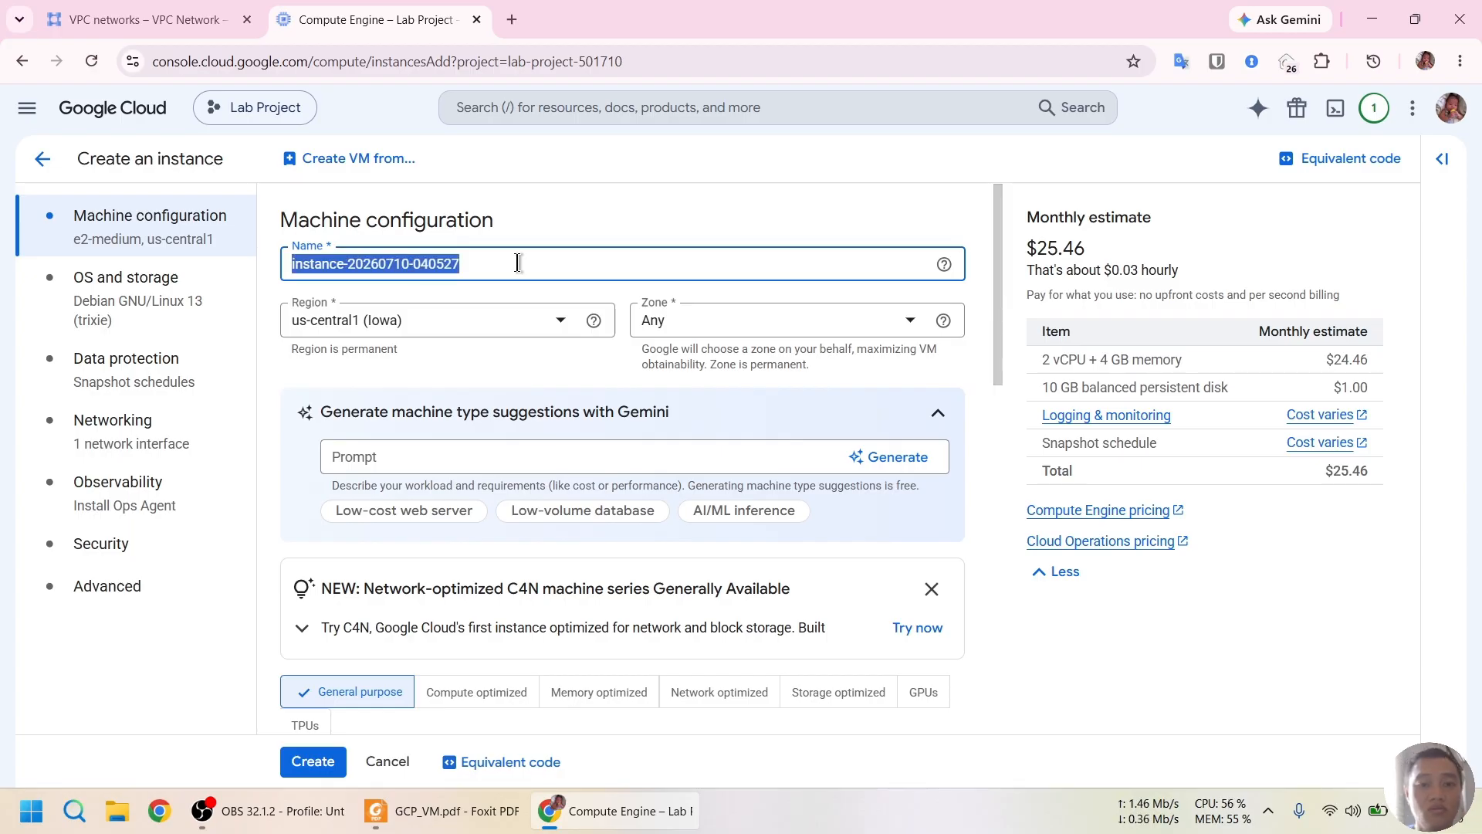
{"action": "type", "text": "vm"}
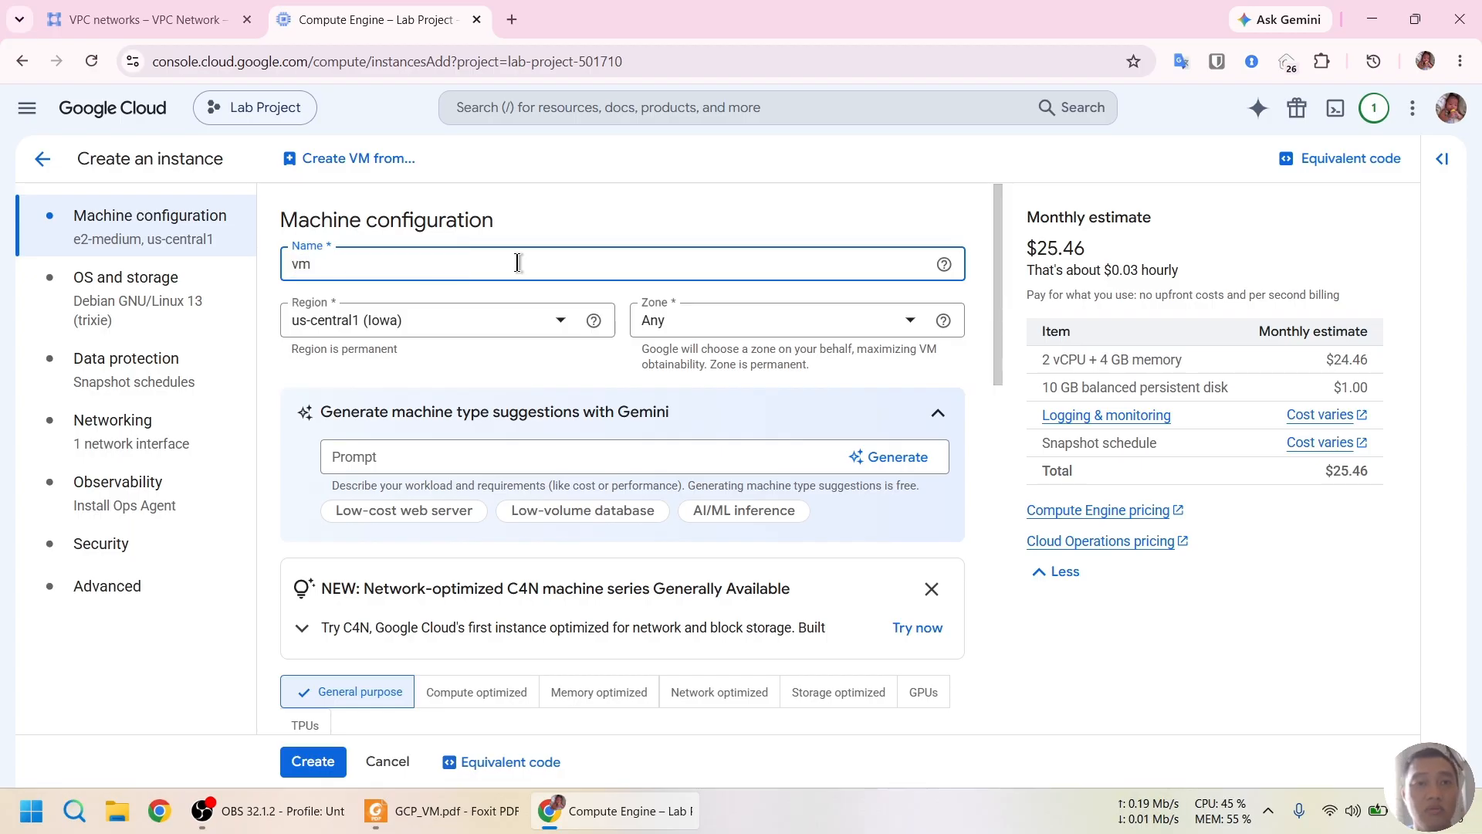
{"action": "type", "text": "-1"}
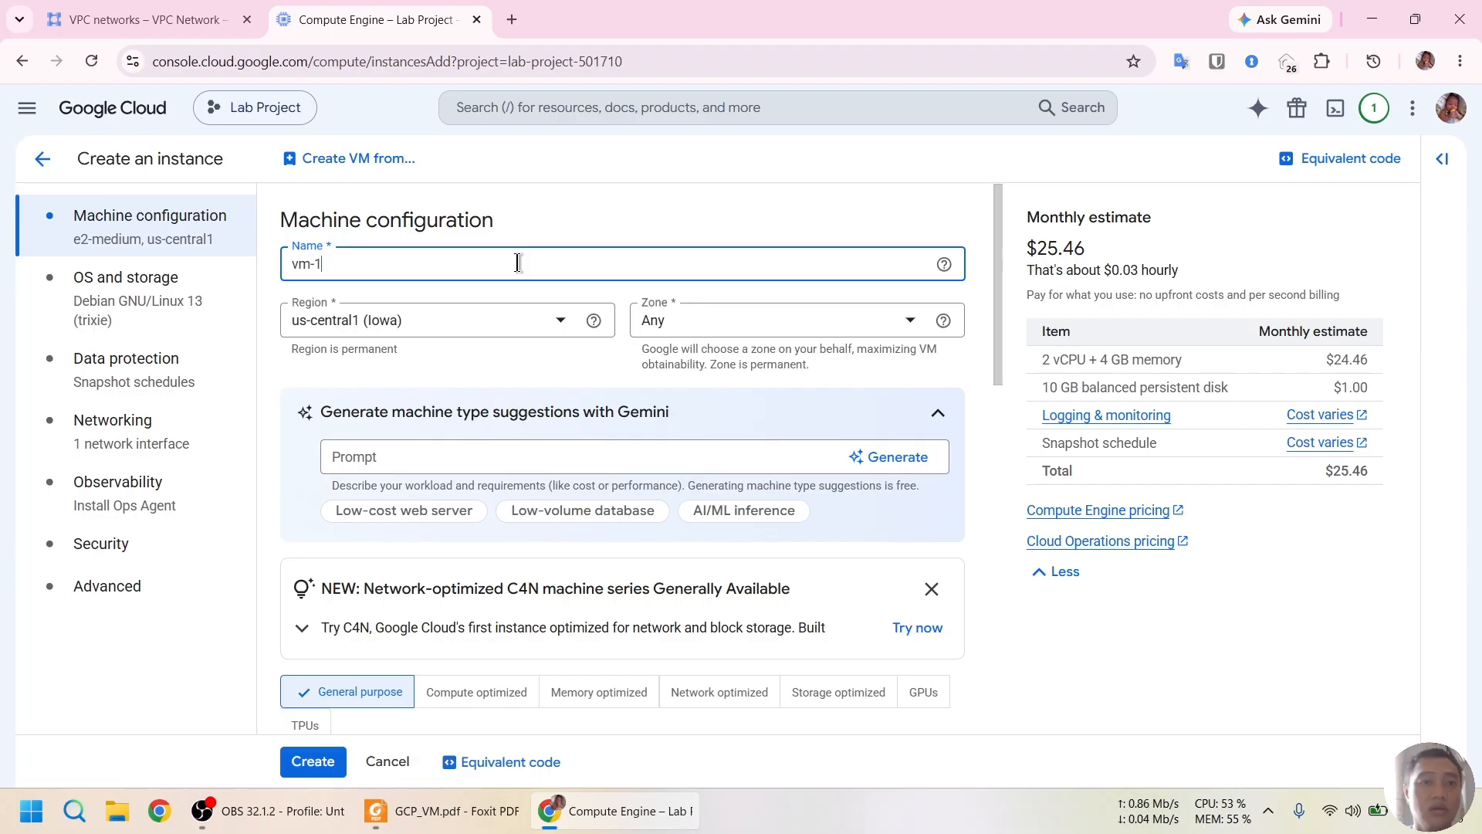
Place vm-1 in the asia-southeast1 (Singapore) region and the asia-southeast1-a zone.
{"action": "left_click", "coordinate": [508, 329]}
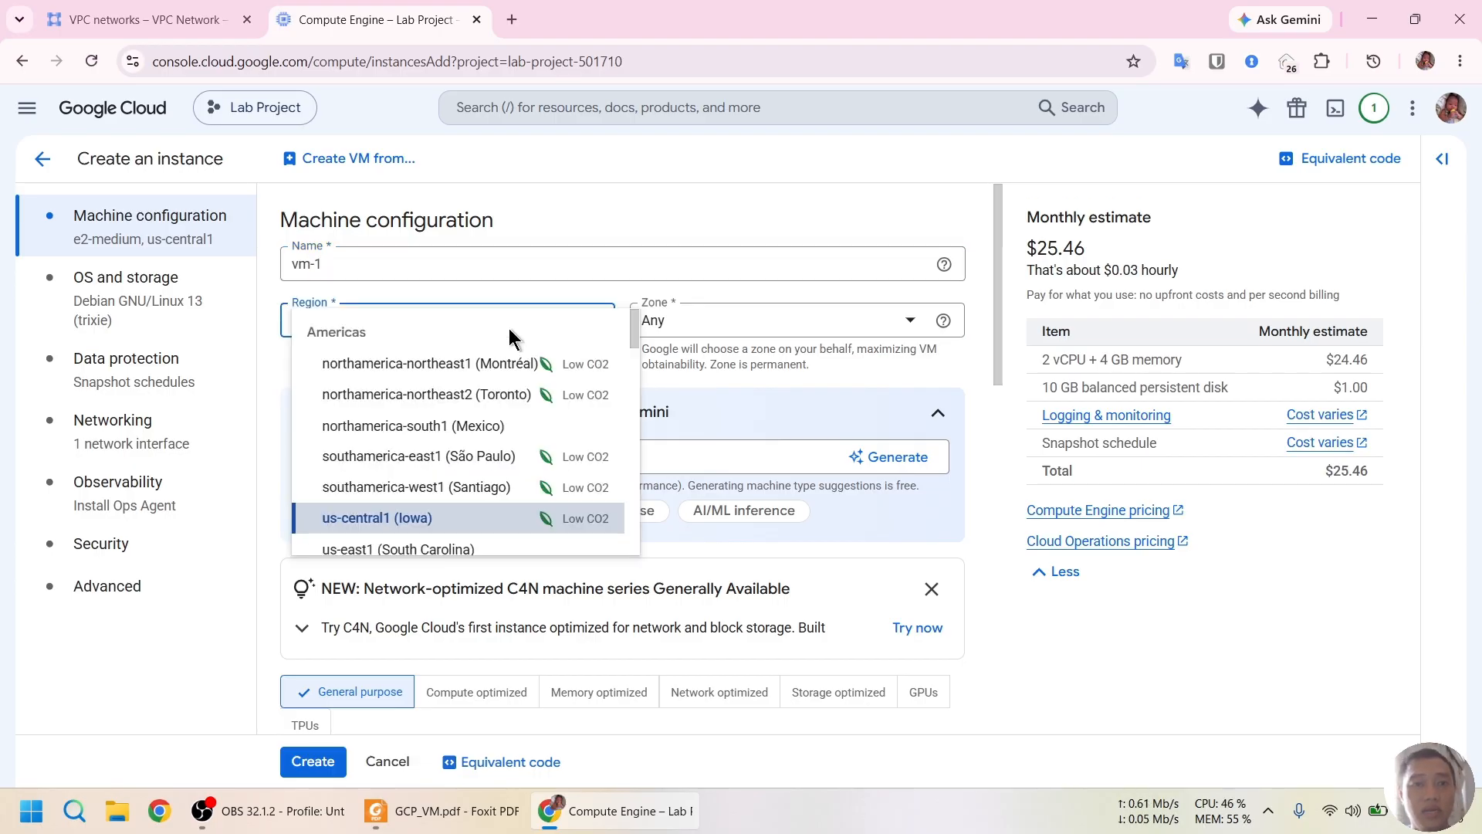
{"action": "scroll", "coordinate": [478, 424], "scroll_direction": "down", "scroll_amount": 5}
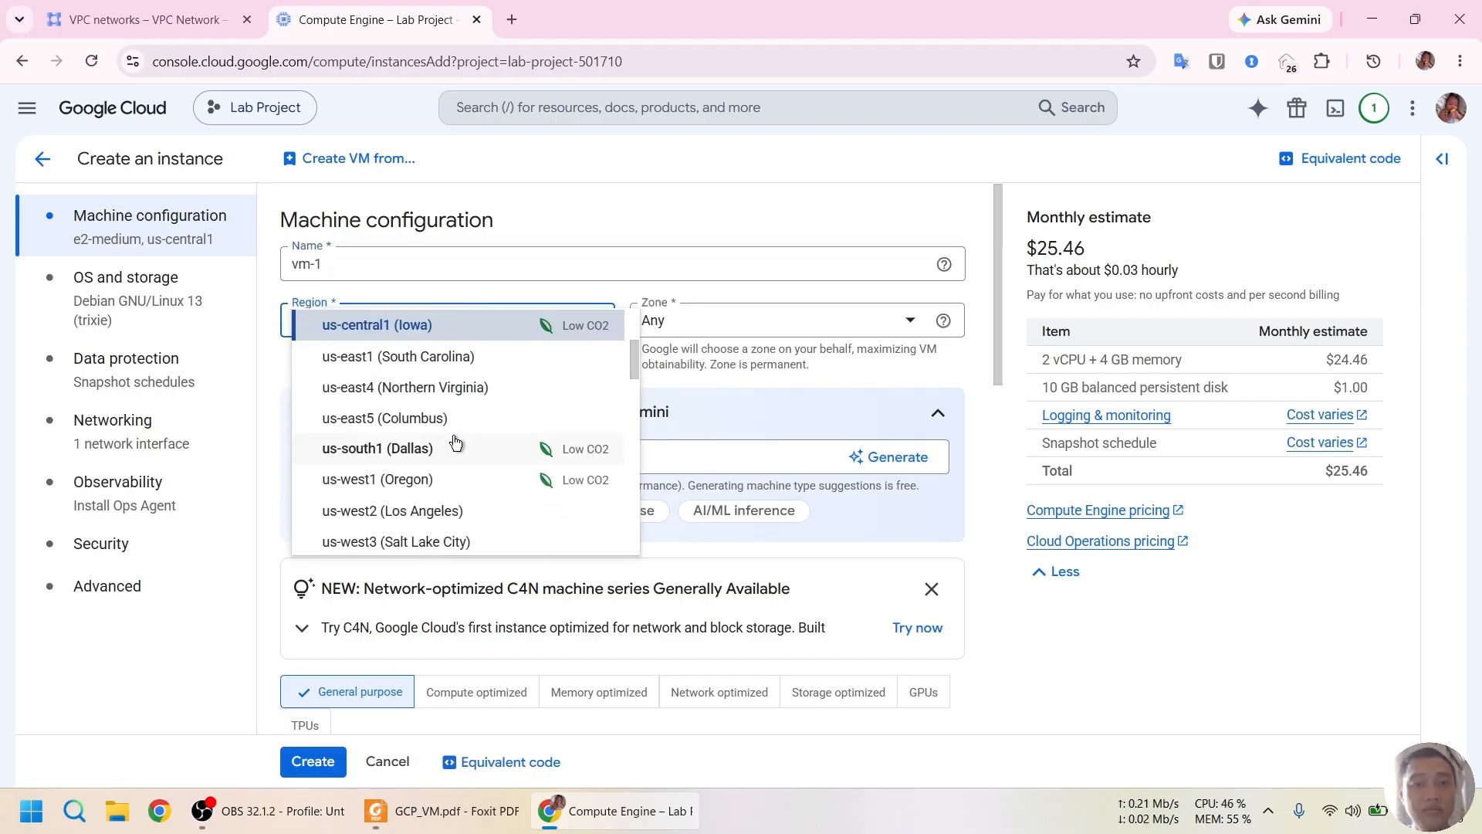
{"action": "scroll", "coordinate": [456, 444], "scroll_direction": "down", "scroll_amount": 8}
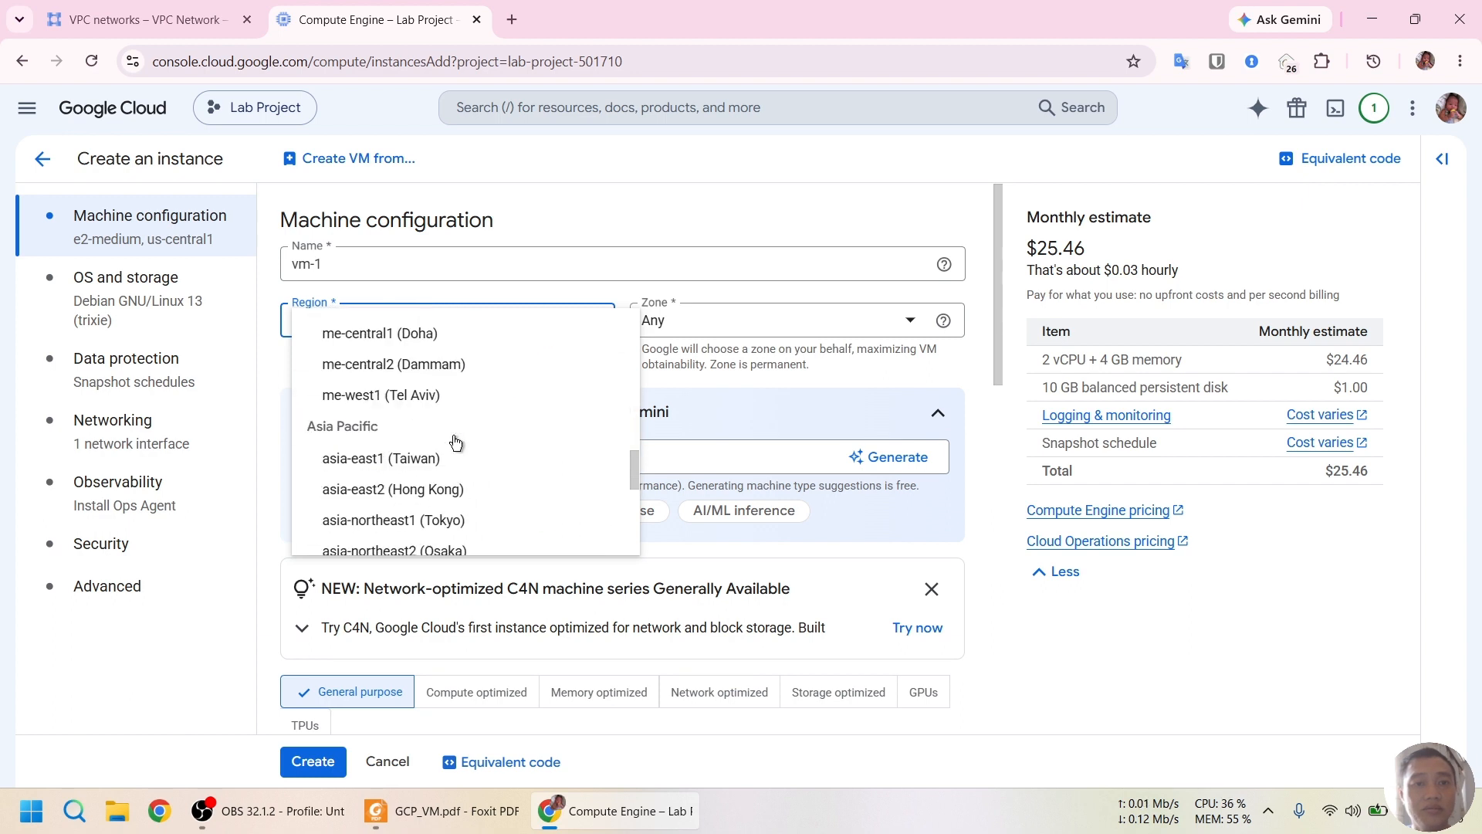
{"action": "left_click", "coordinate": [441, 540]}
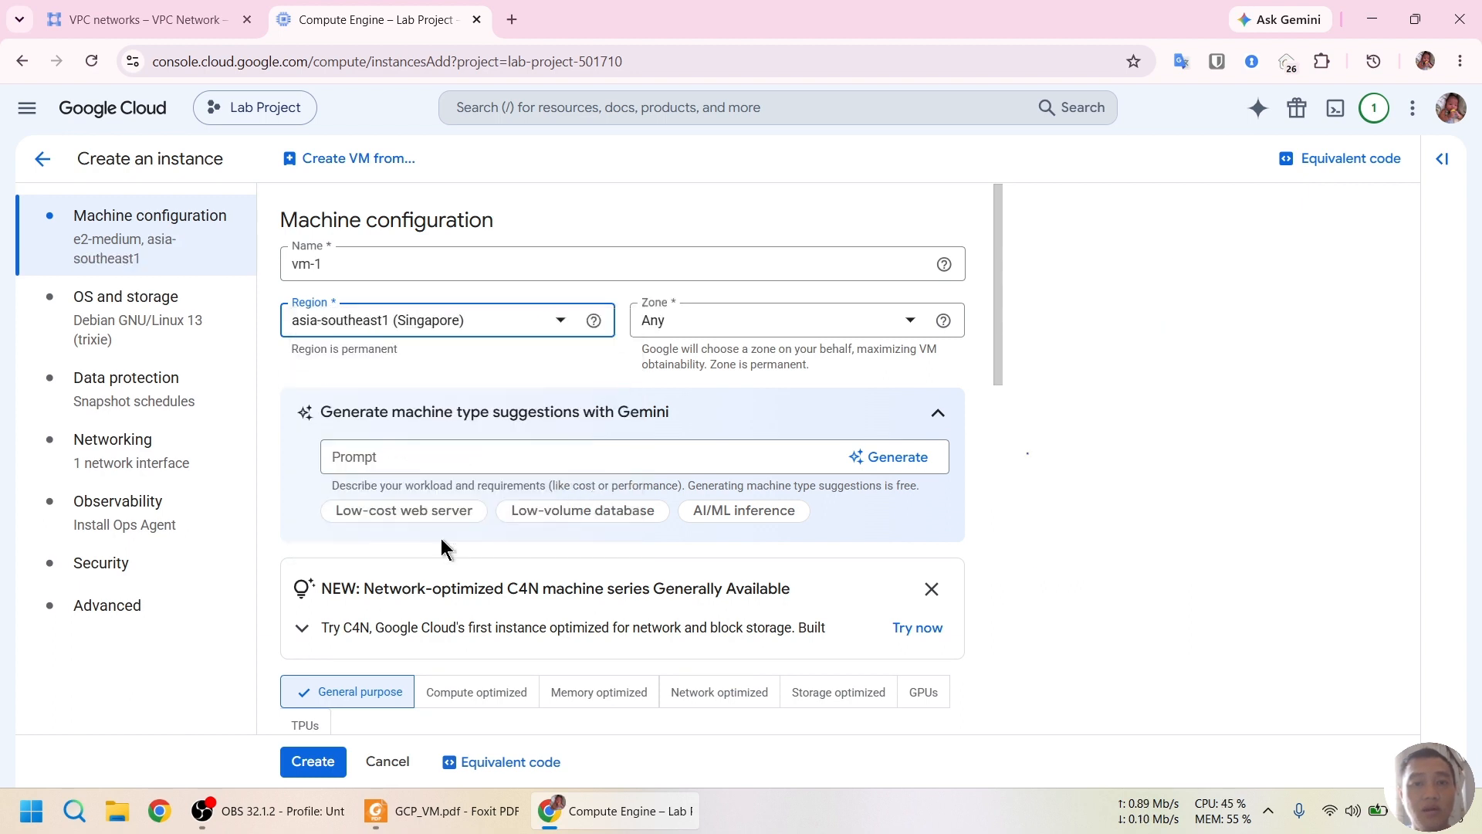
{"action": "left_click", "coordinate": [838, 319]}
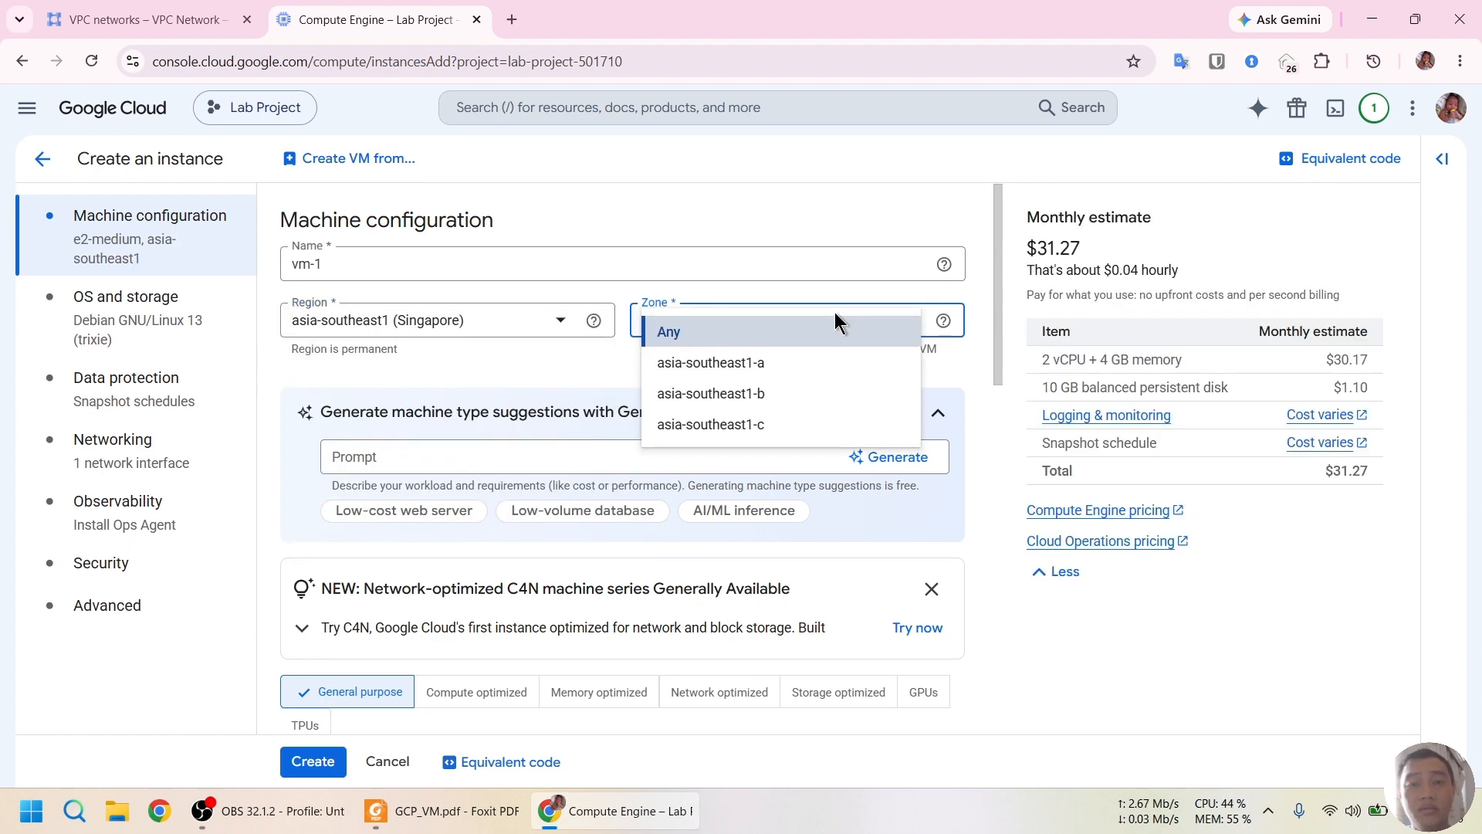
{"action": "left_click", "coordinate": [754, 362]}
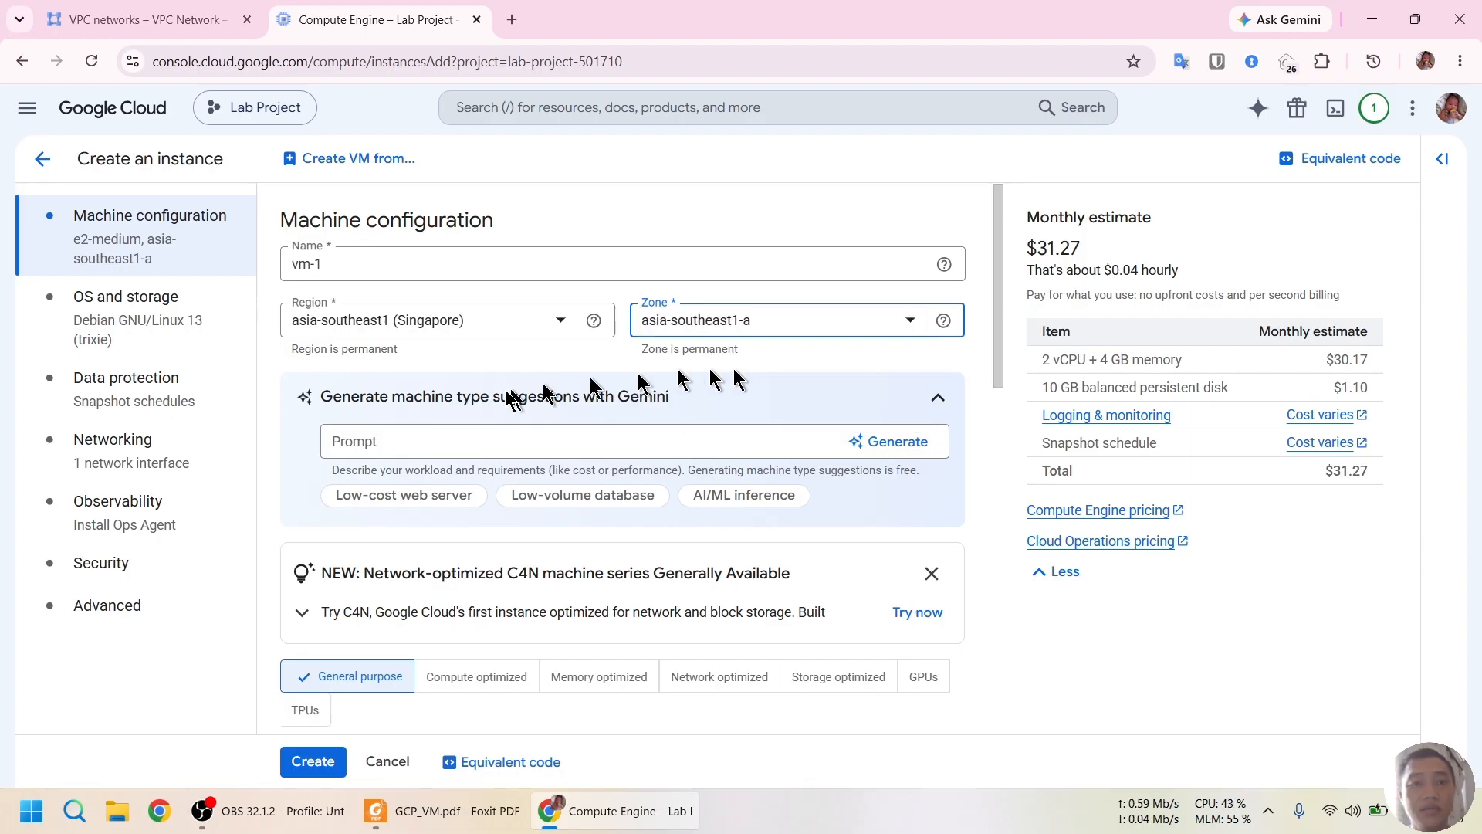
Examine the general-purpose machine series, comparing their descriptions, vCPU and memory ranges, and CPU platforms.
{"action": "scroll", "coordinate": [502, 382], "scroll_direction": "down", "scroll_amount": 5}
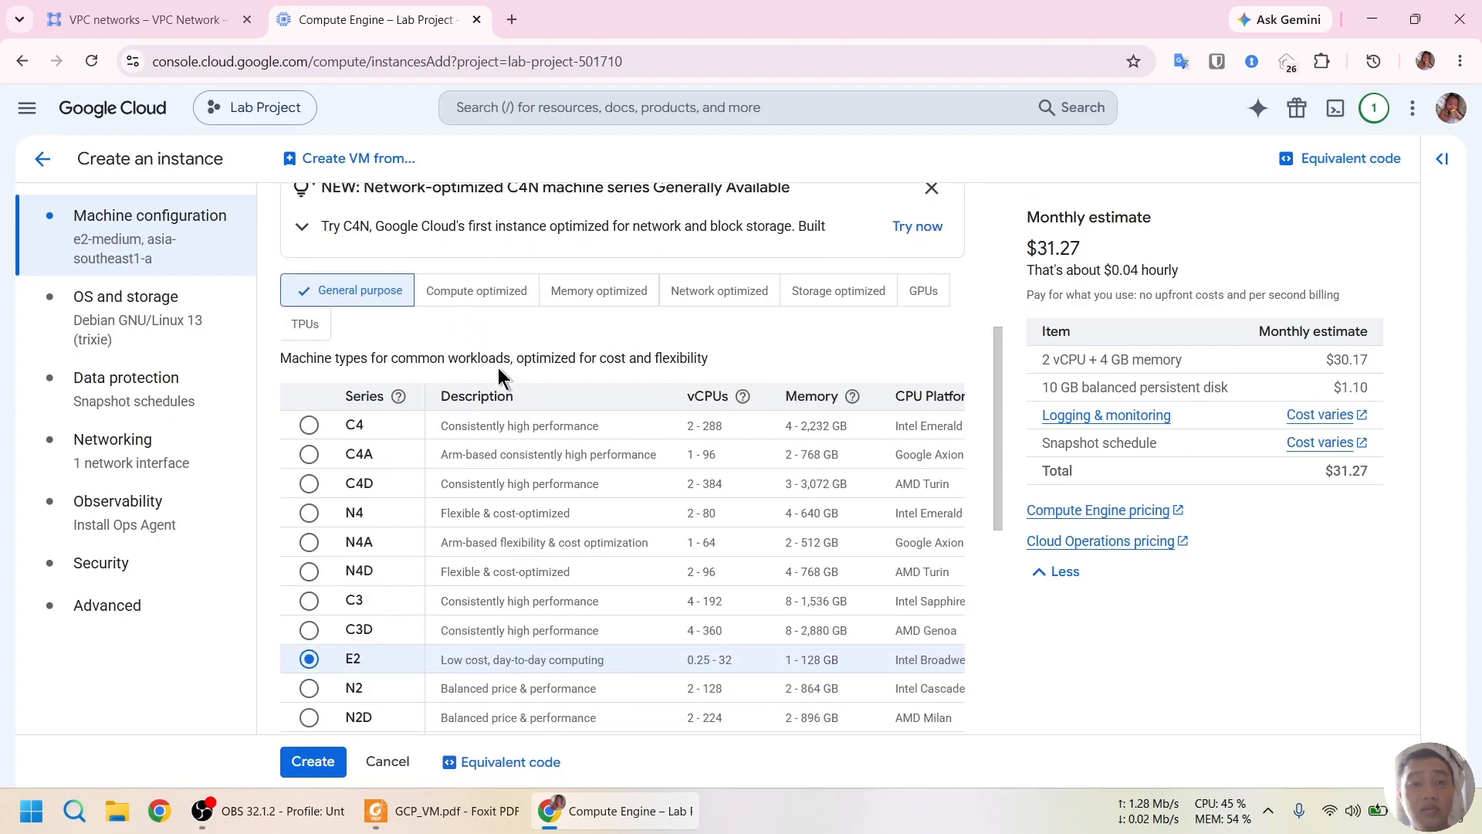
{"action": "scroll", "coordinate": [501, 374], "scroll_direction": "up", "scroll_amount": 3}
{"action": "scroll", "coordinate": [502, 374], "scroll_direction": "down", "scroll_amount": 4}
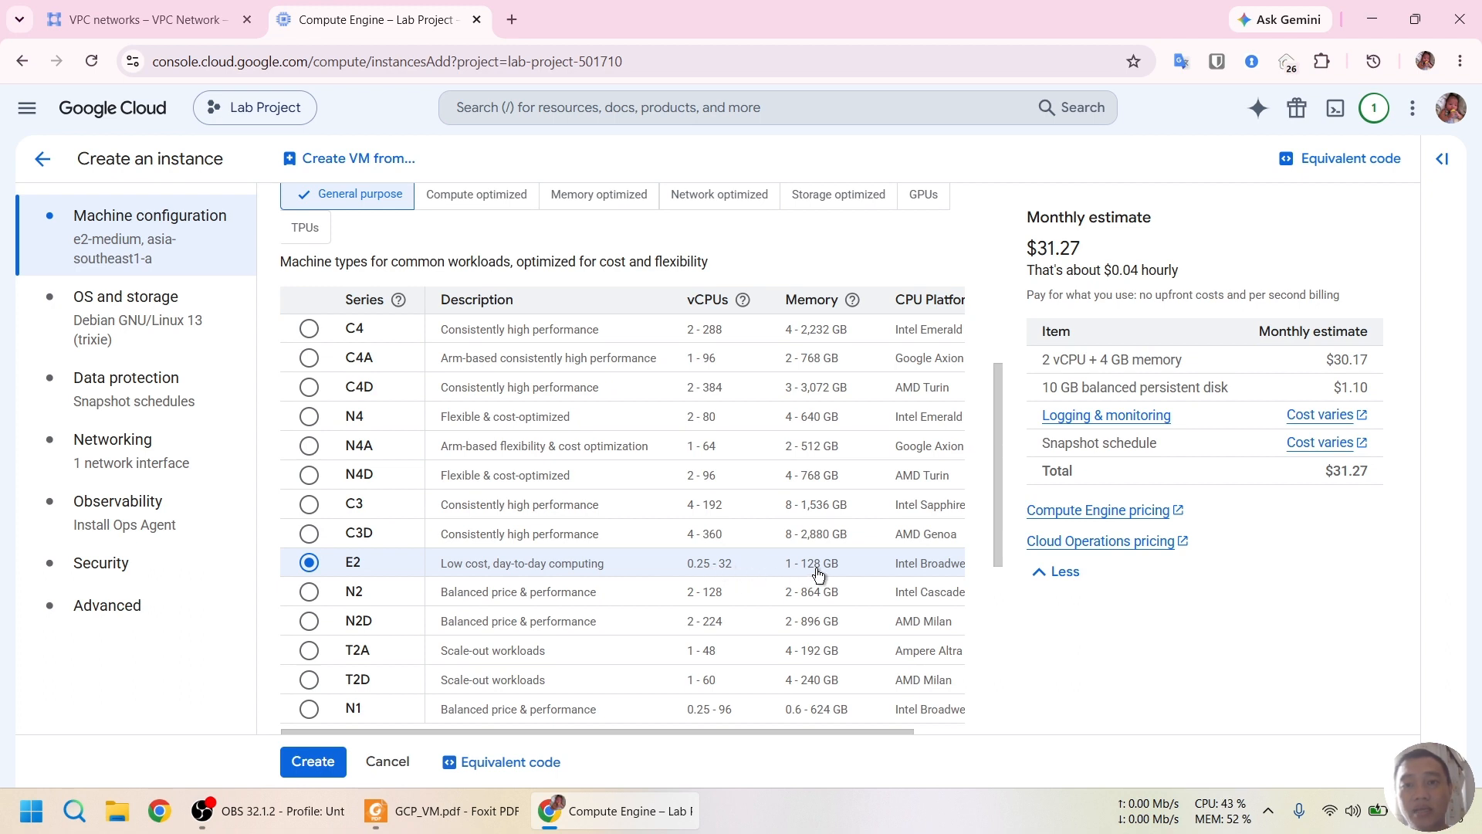
{"action": "left_click_drag", "start_coordinate": [637, 730], "coordinate": [701, 734]}
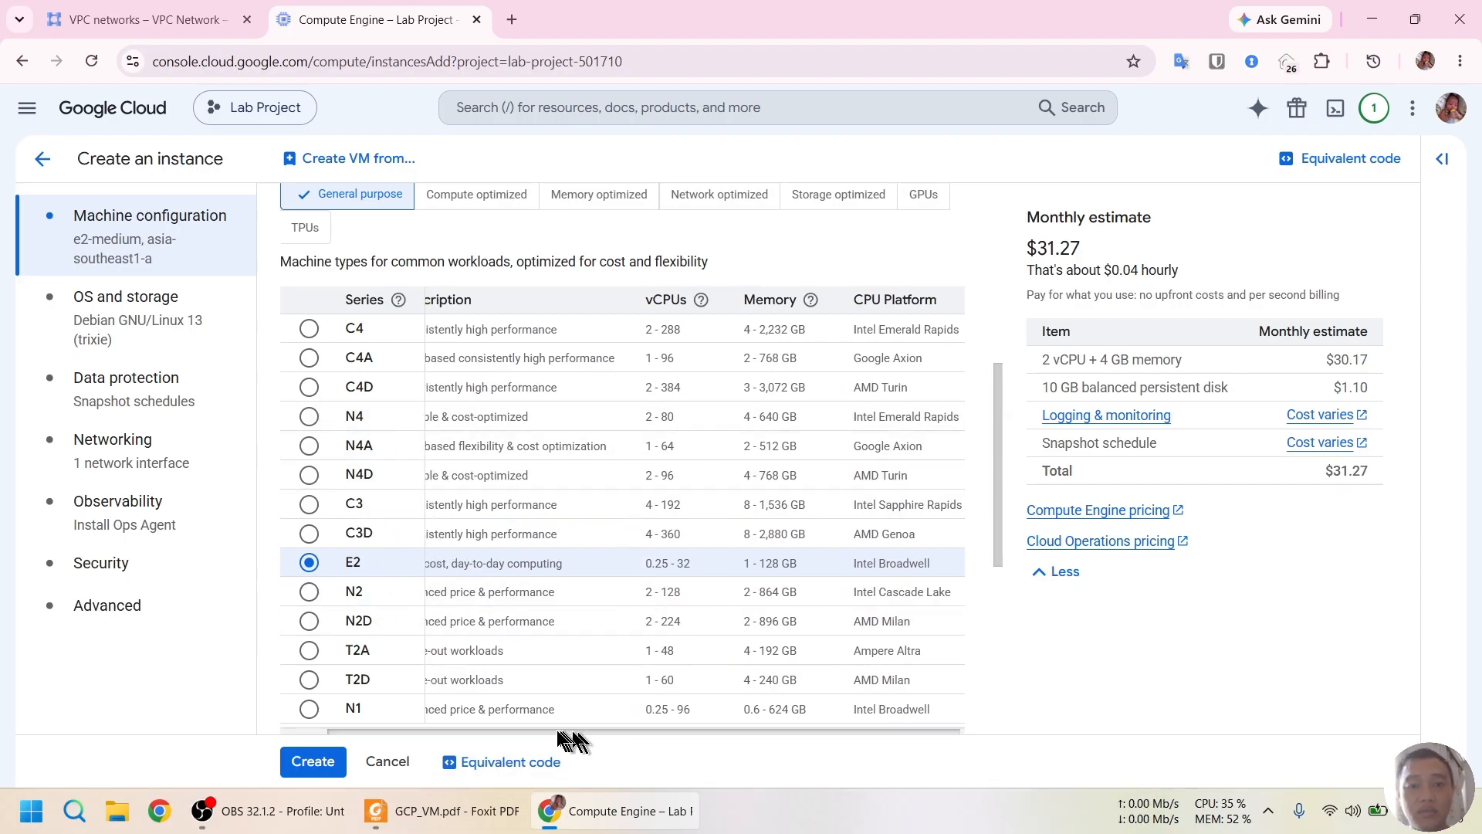
{"action": "left_click_drag", "start_coordinate": [582, 731], "coordinate": [530, 731]}
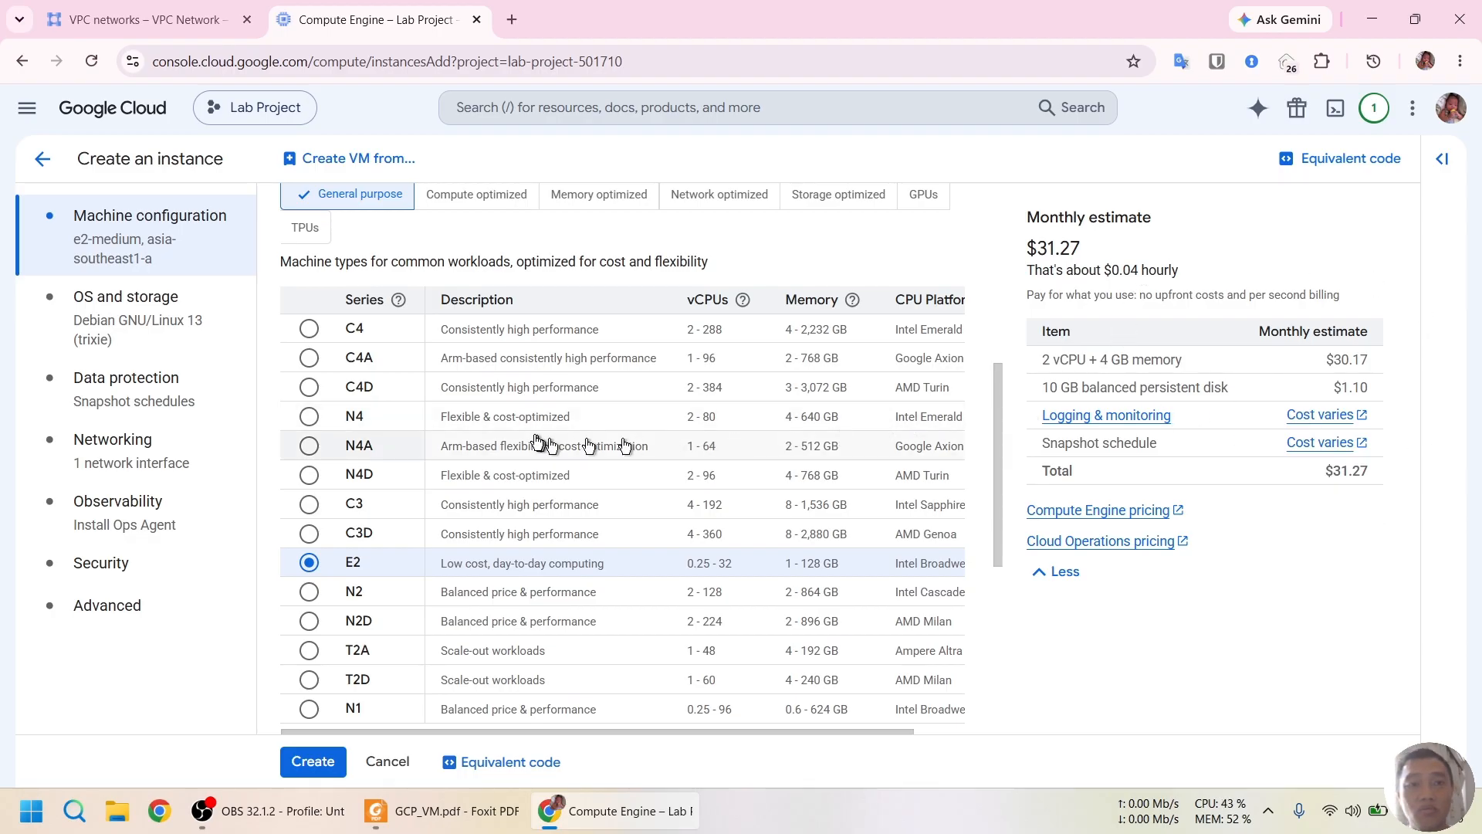
{"action": "scroll", "coordinate": [540, 440], "scroll_direction": "up", "scroll_amount": 4}
{"action": "scroll", "coordinate": [548, 464], "scroll_direction": "down", "scroll_amount": 5}
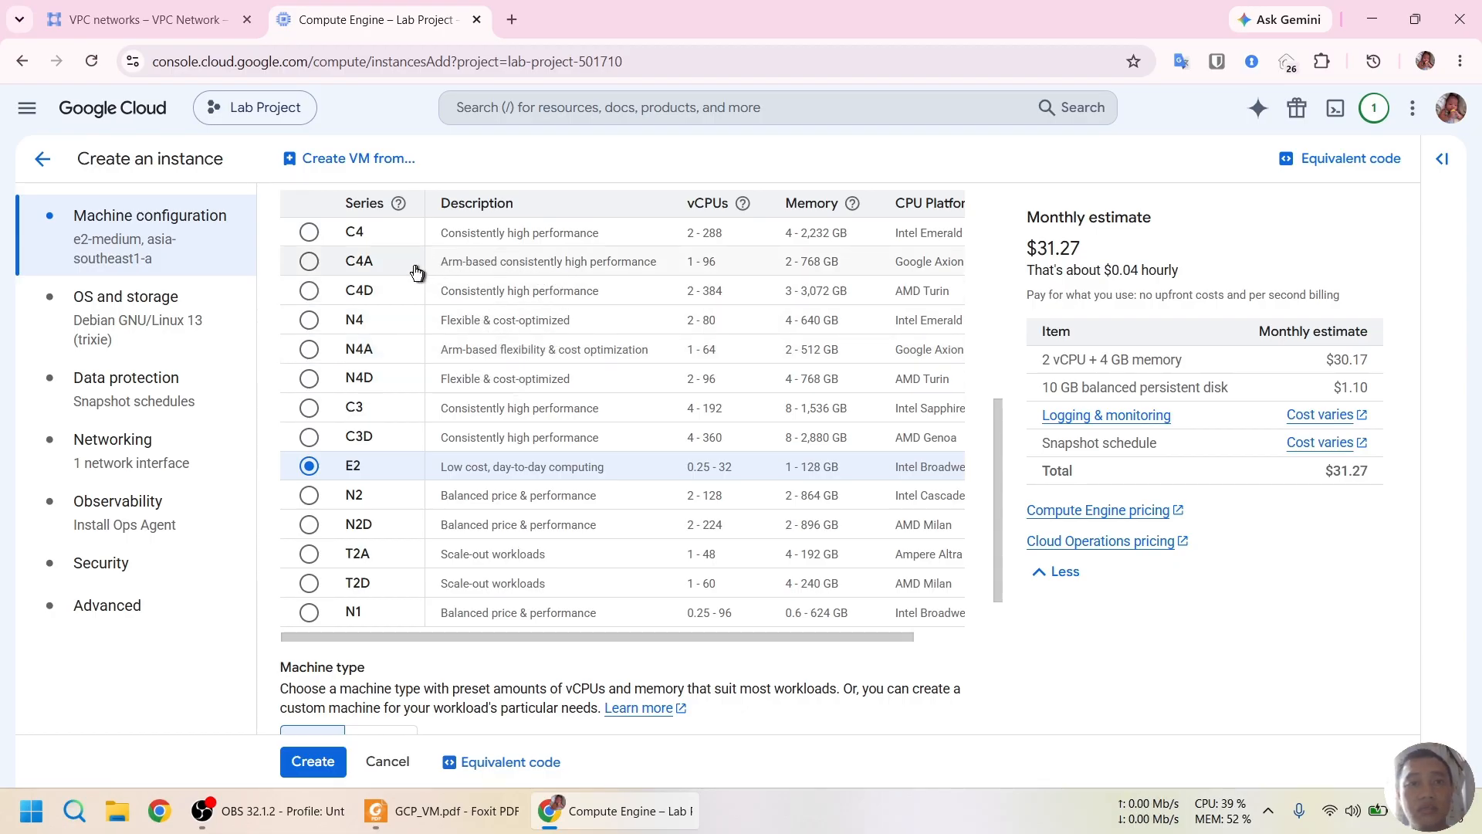
Switch the machine series to C4 to compare its monthly estimate, and select E2 again.
{"action": "left_click", "coordinate": [308, 233]}
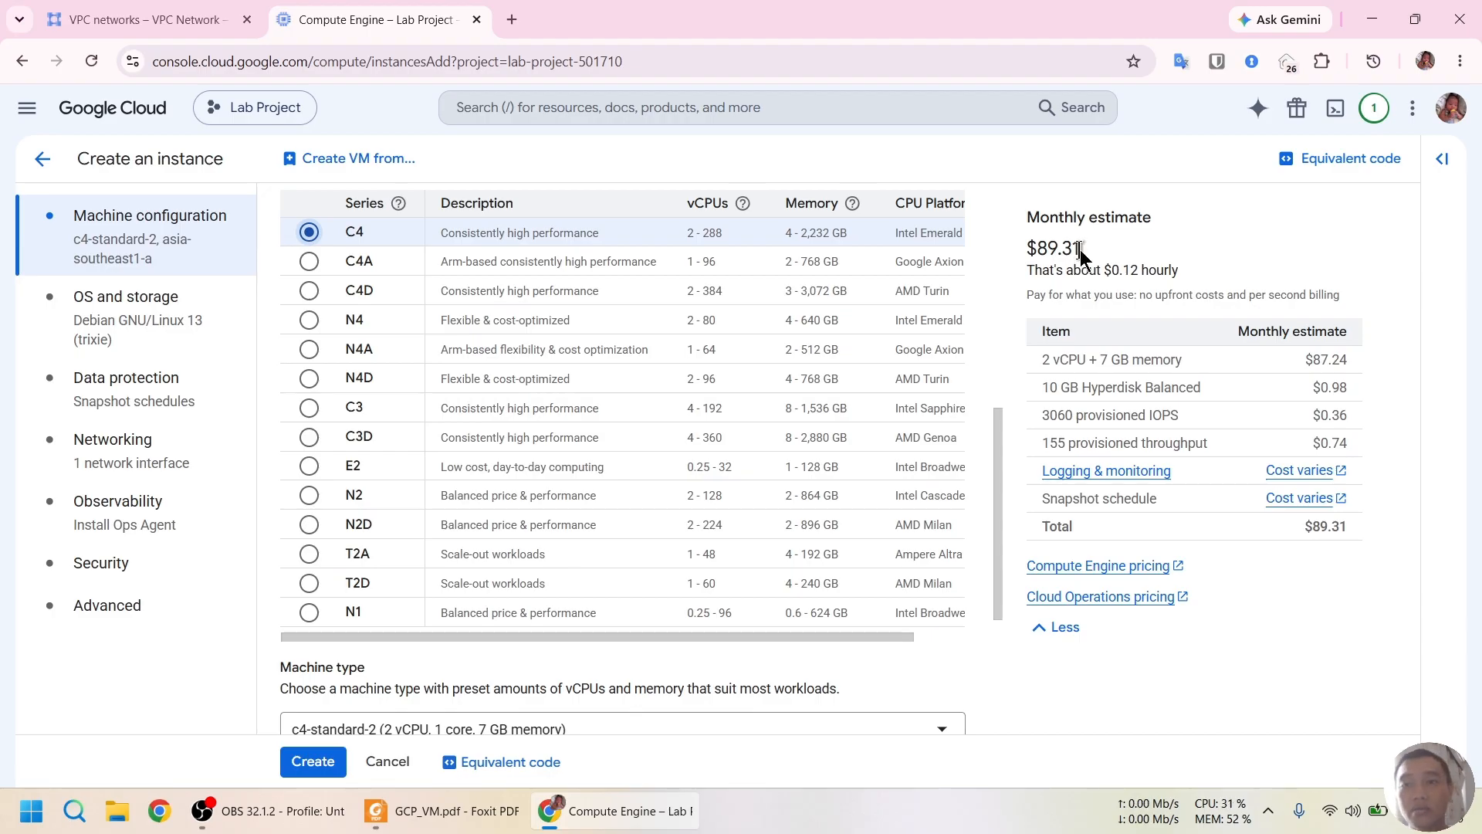
{"action": "left_click", "coordinate": [309, 467]}
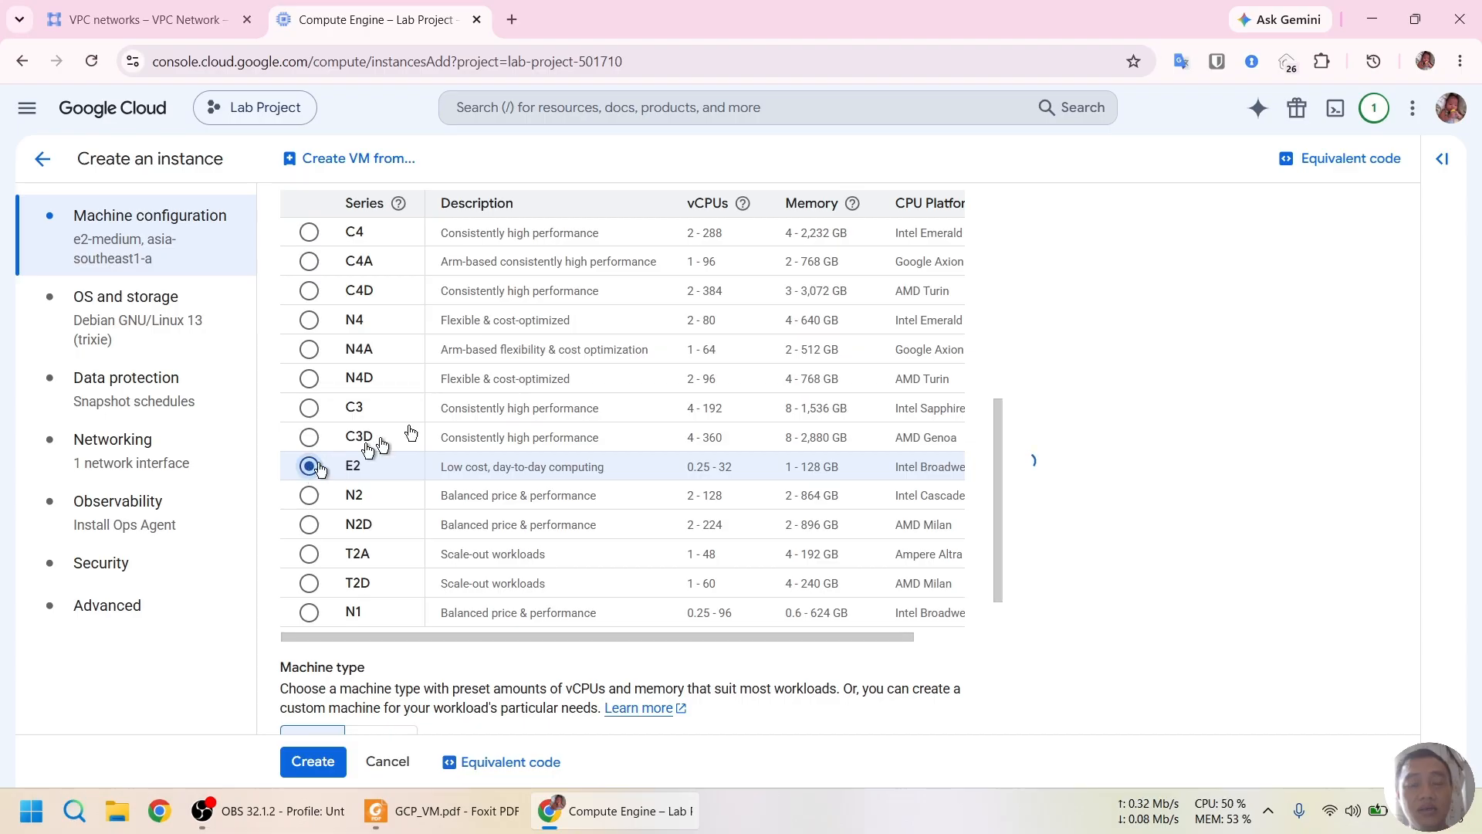
{"action": "scroll", "coordinate": [546, 364], "scroll_direction": "down", "scroll_amount": 5}
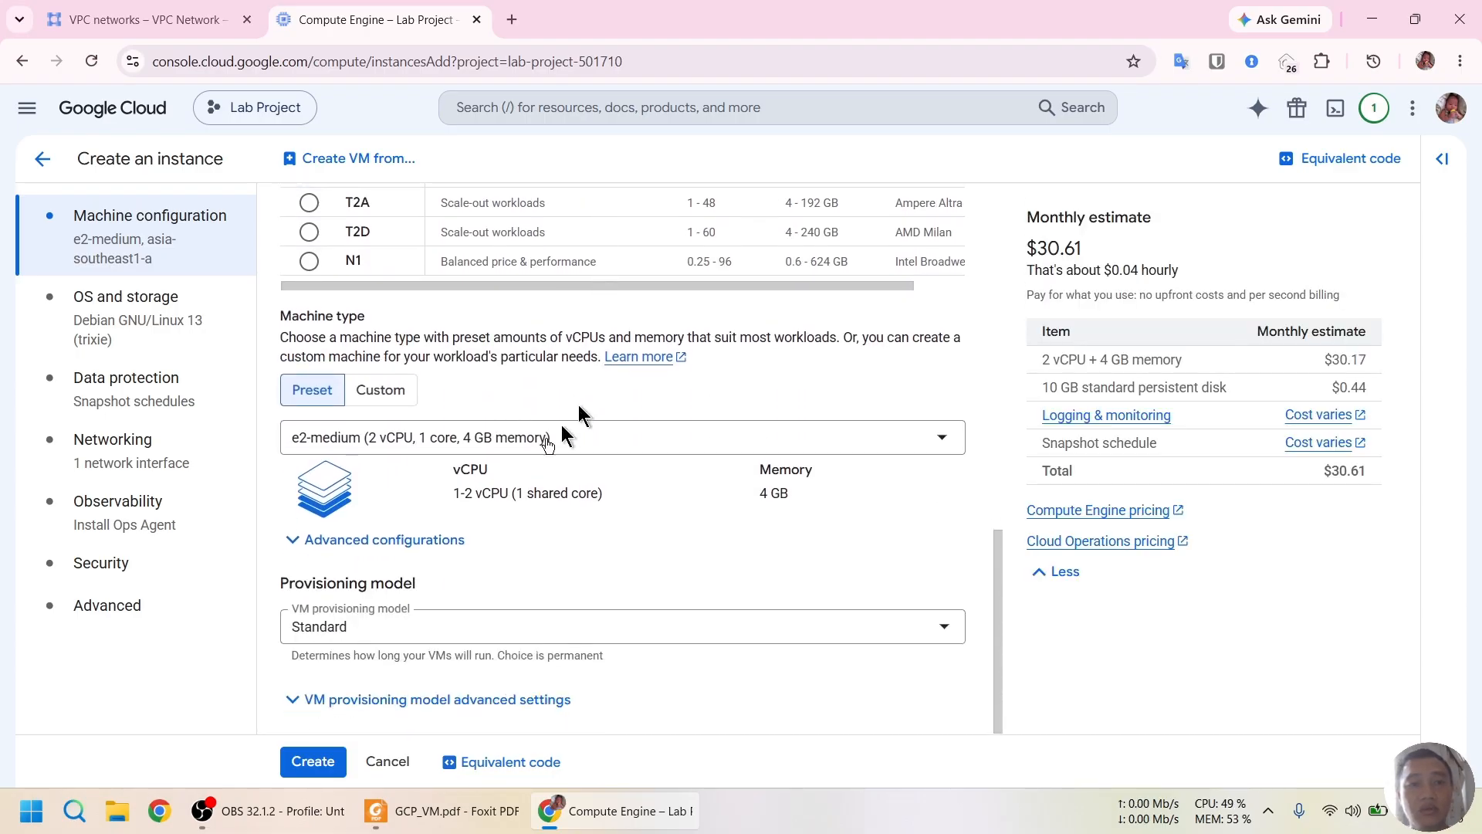
Browse the Standard presets for the machine type and choose the shared-core preset e2-small (2 vCPU, 1 core, 2 GB memory).
{"action": "left_click", "coordinate": [649, 450]}
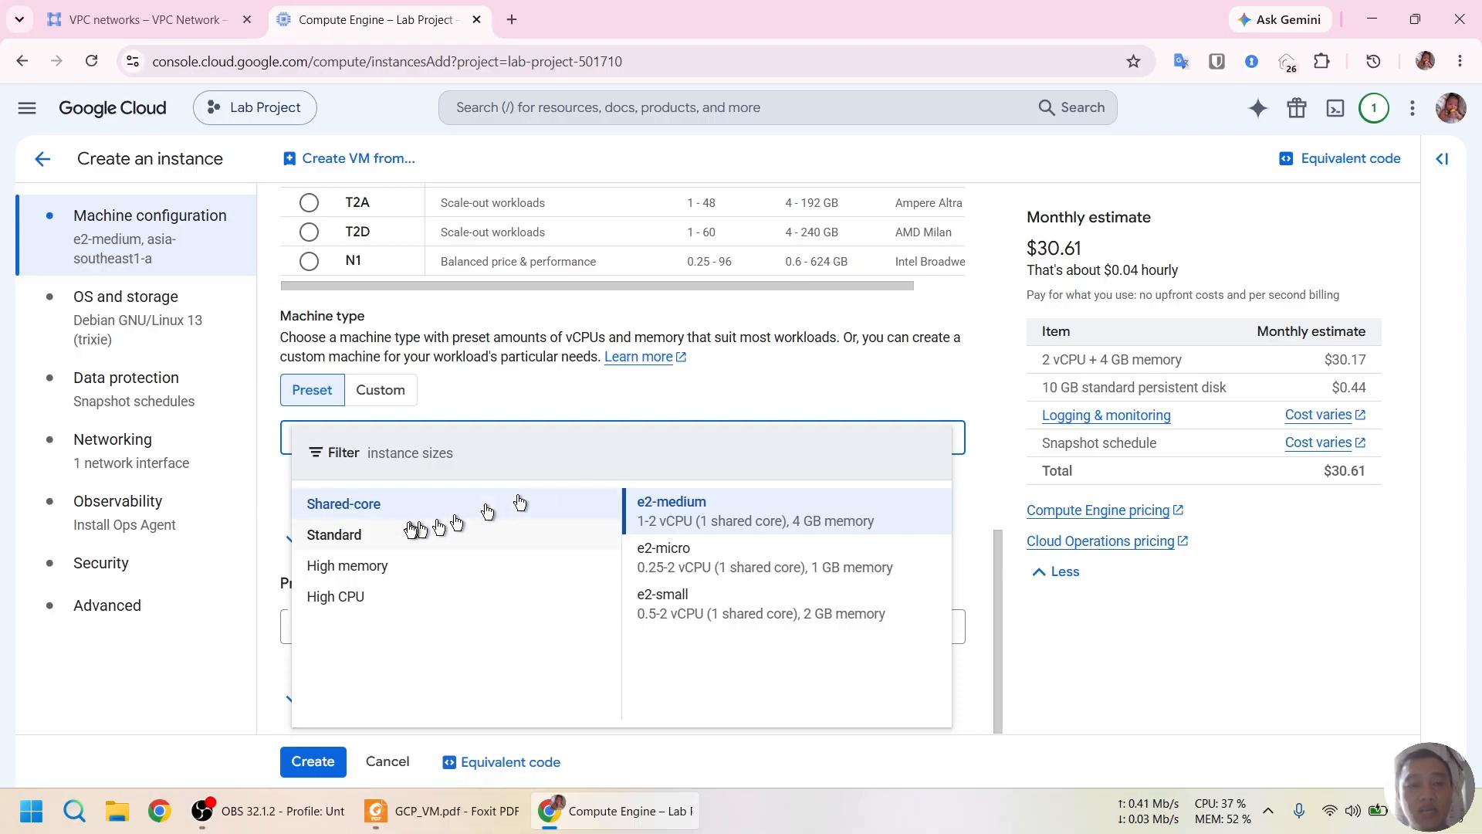
{"action": "left_click", "coordinate": [358, 549]}
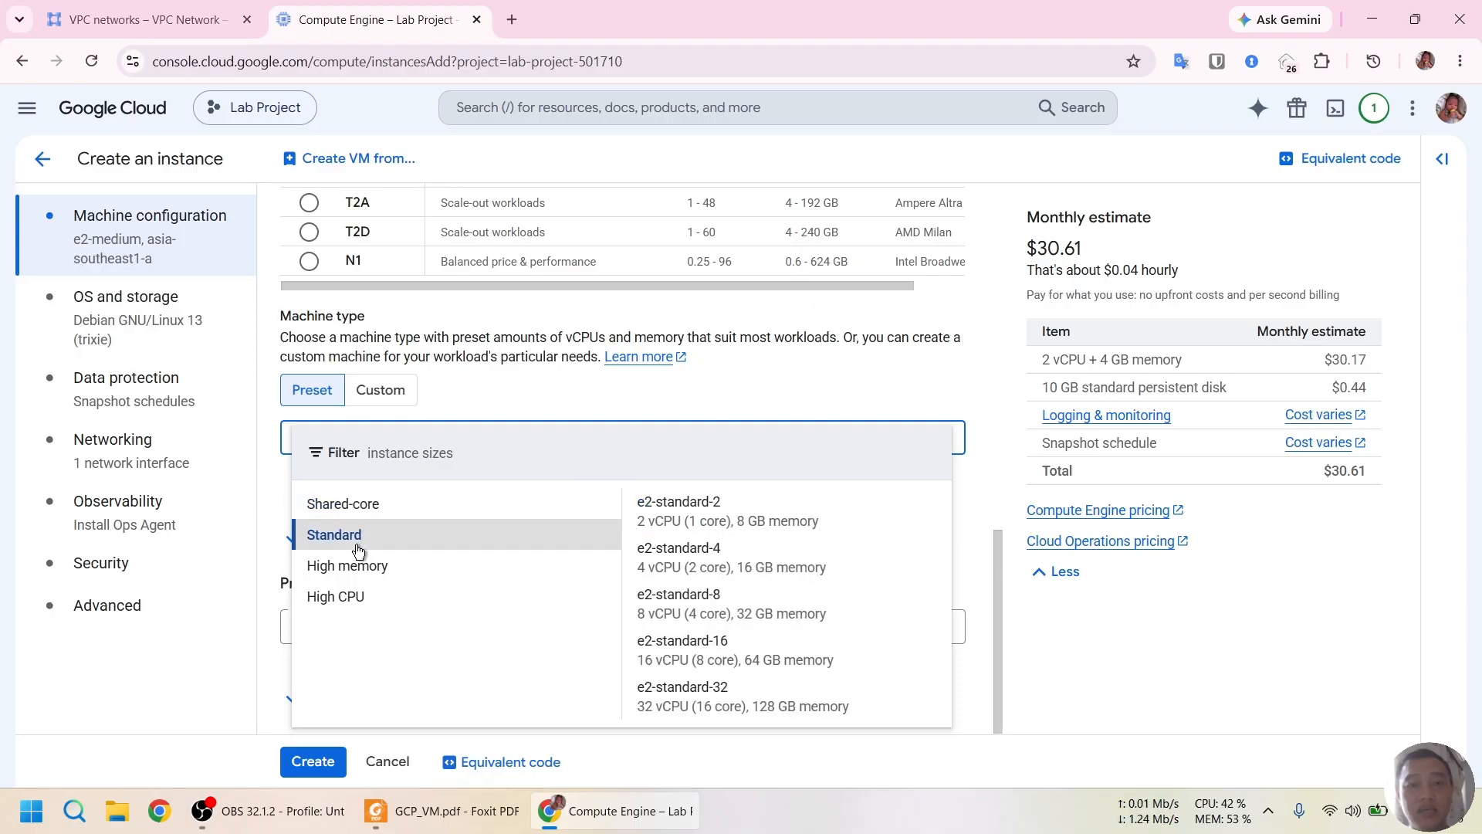
{"action": "left_click", "coordinate": [381, 511]}
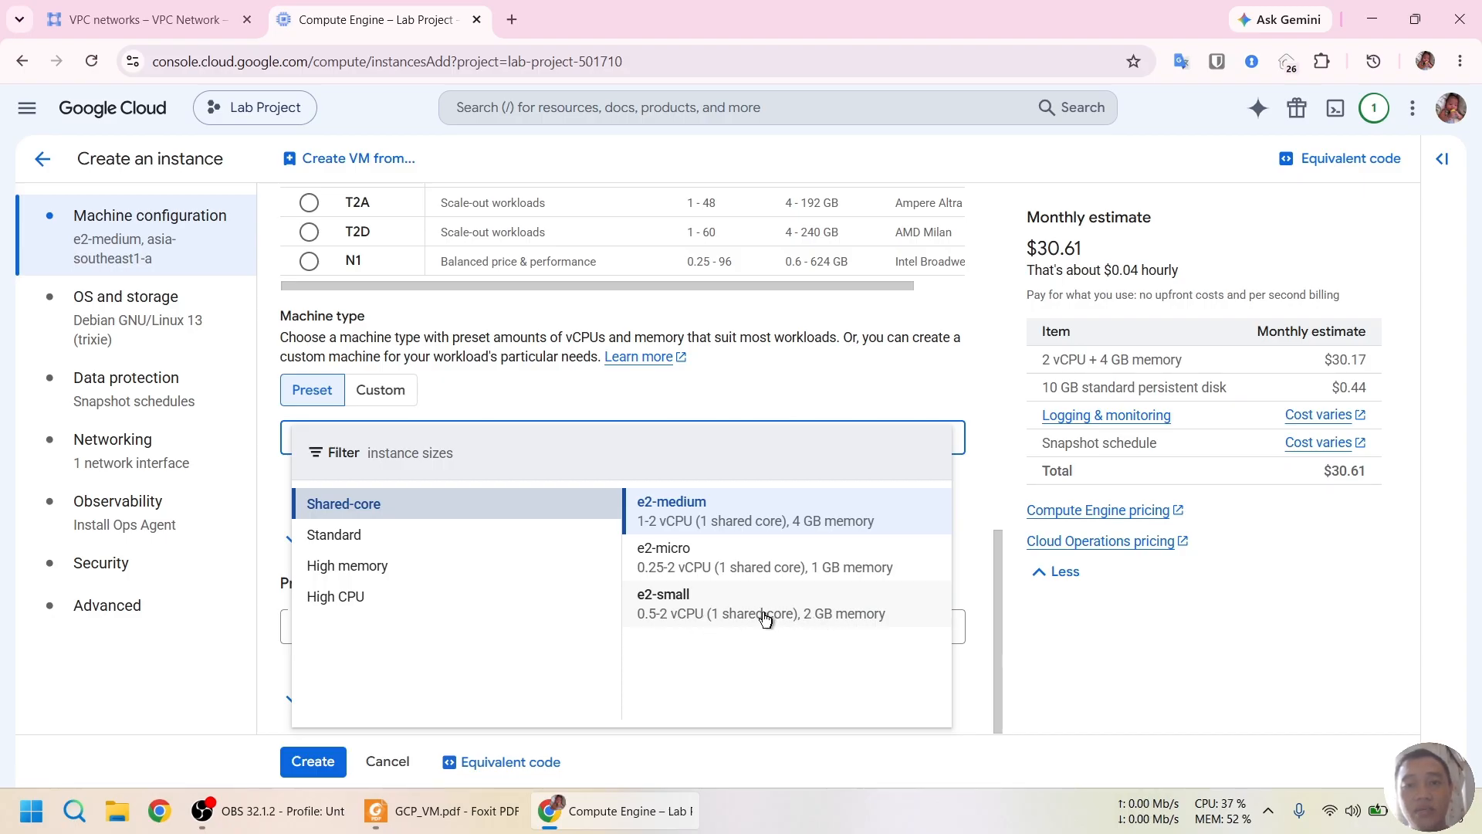
{"action": "left_click", "coordinate": [730, 615]}
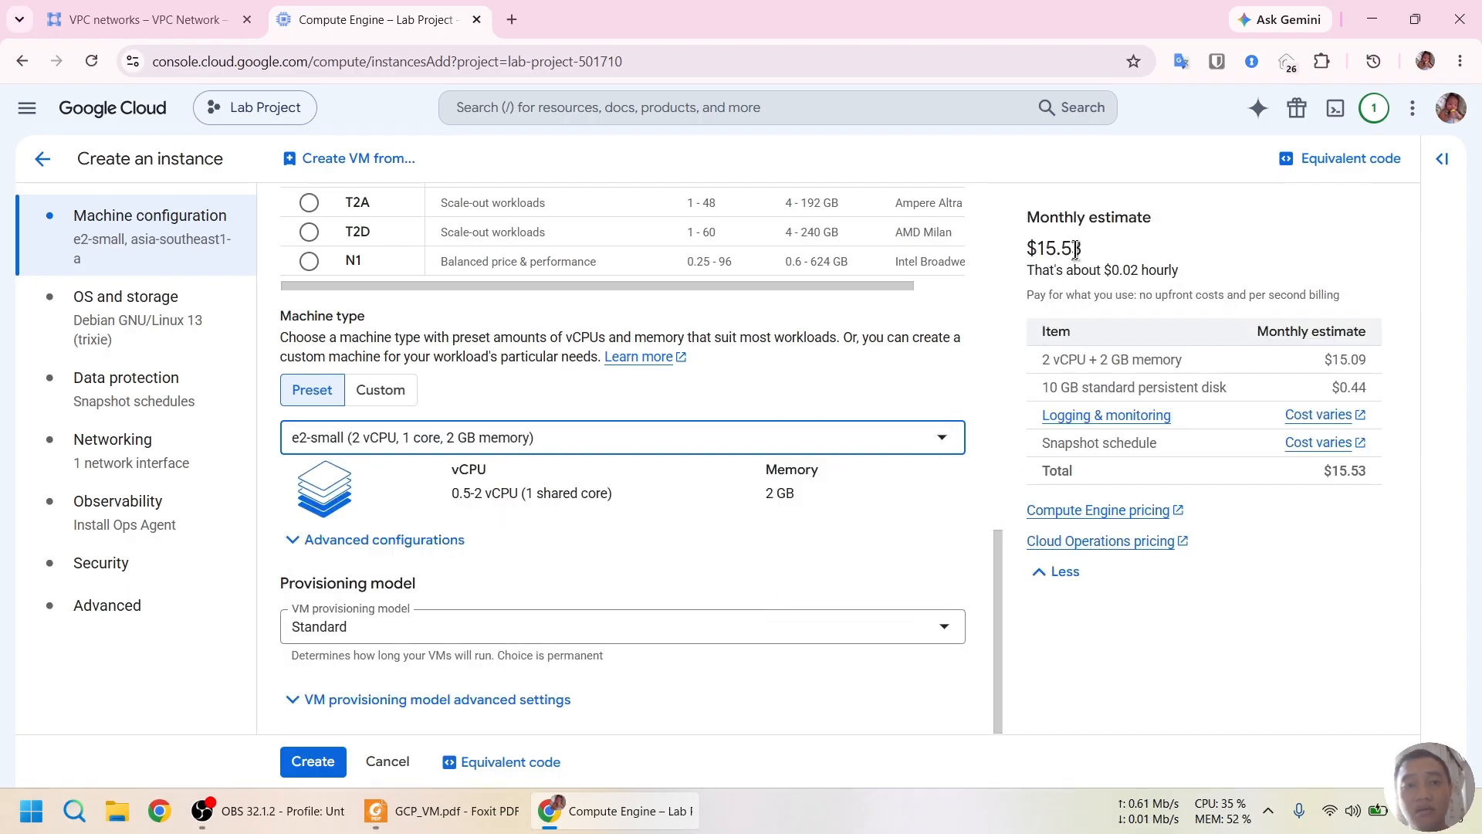
Switch the machine type to Custom to view its core and memory options, return to Preset, and review the machine configuration.
{"action": "left_click", "coordinate": [386, 402]}
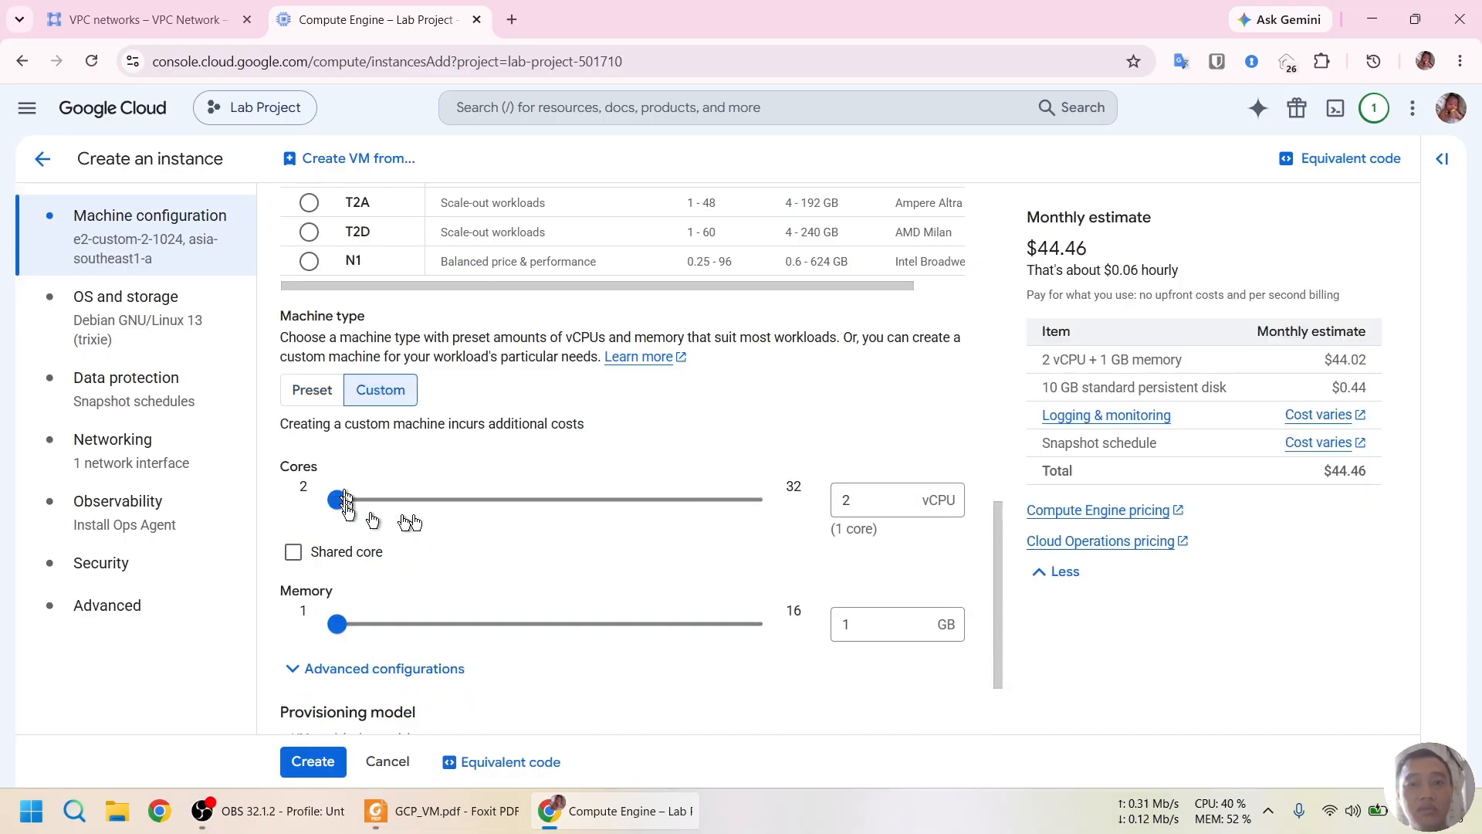
{"action": "left_click", "coordinate": [312, 393]}
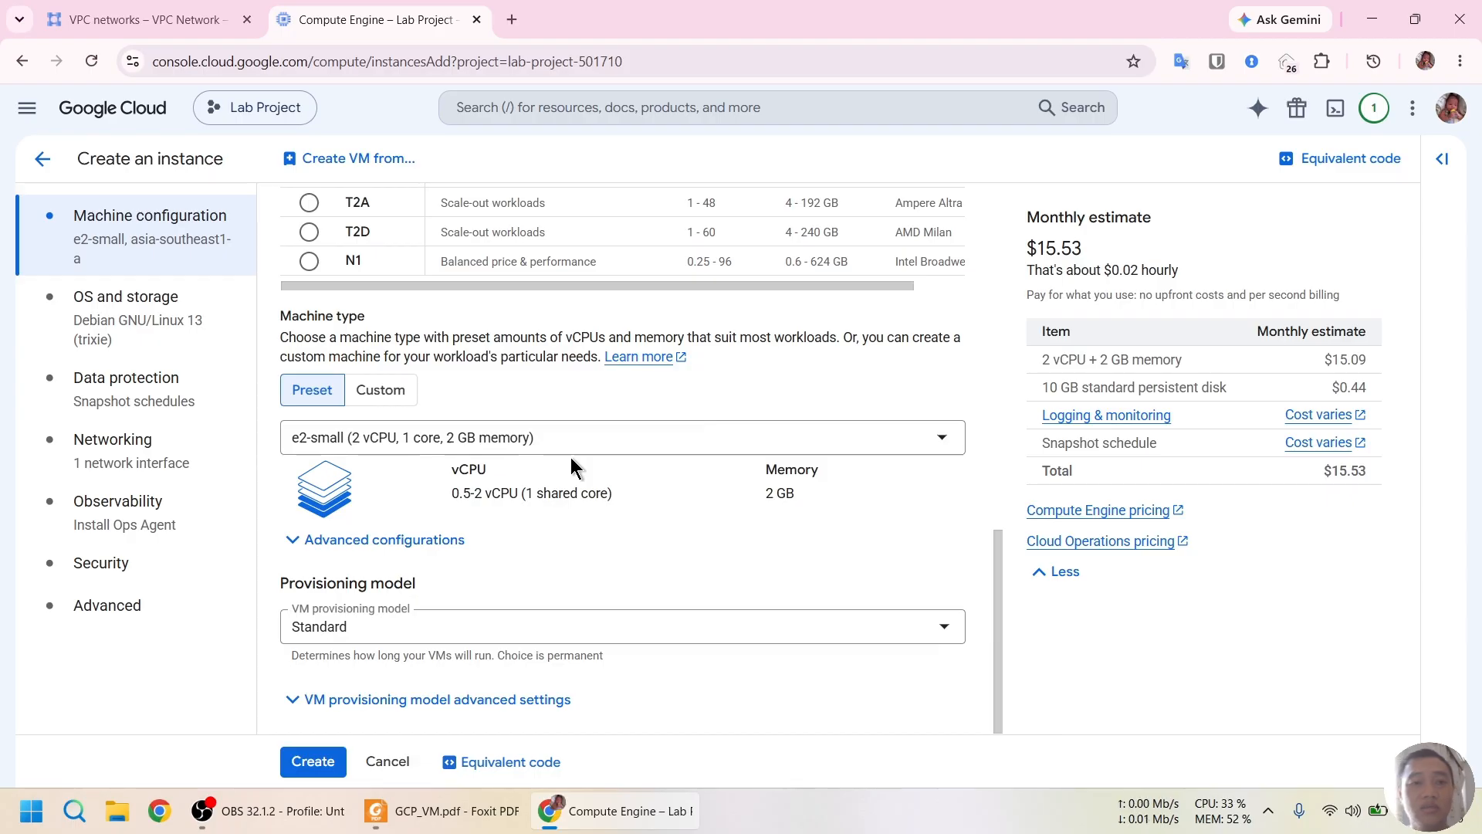
{"action": "scroll", "coordinate": [575, 461], "scroll_direction": "up", "scroll_amount": 10}
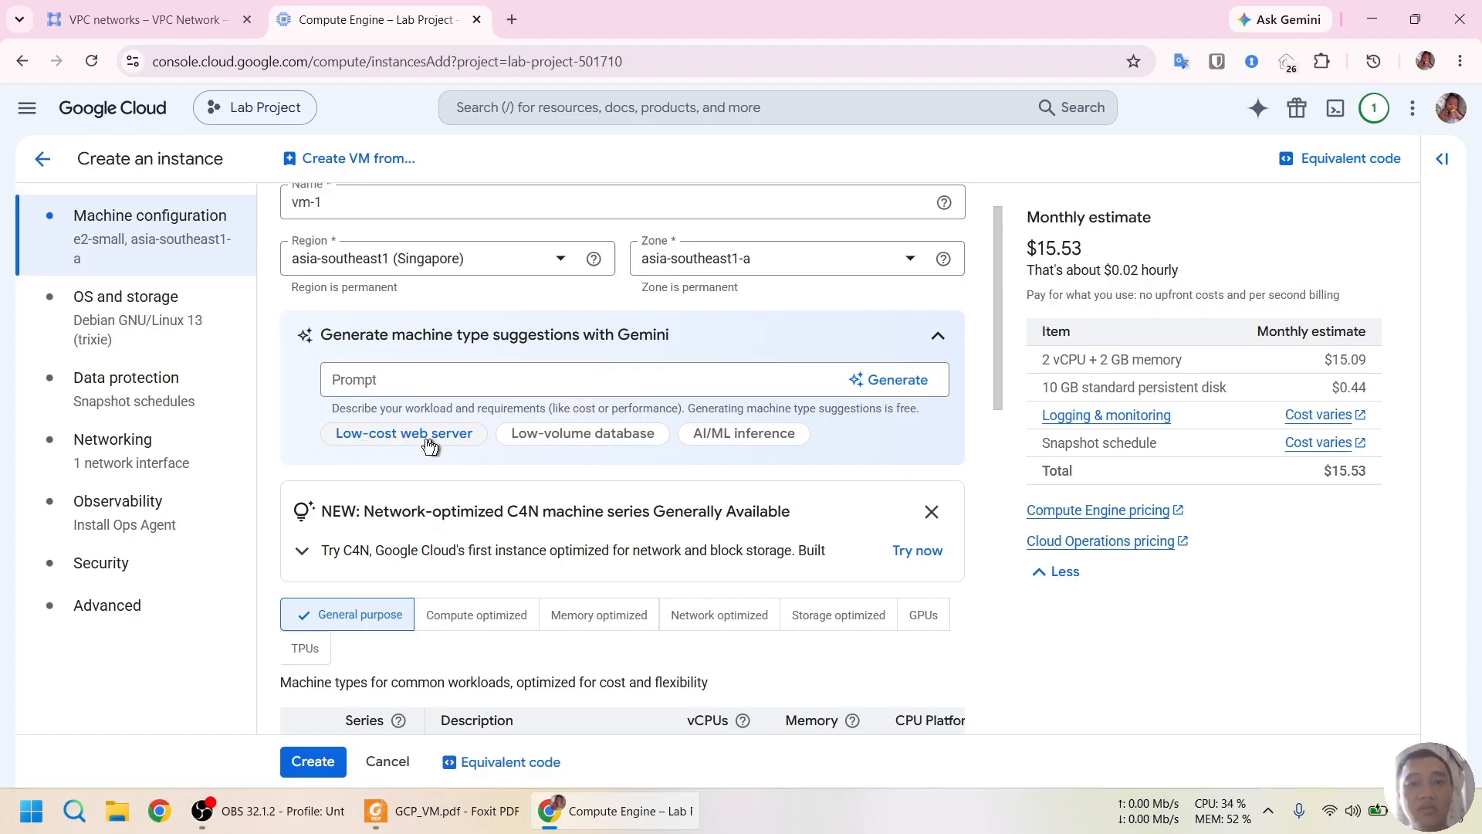
{"action": "scroll", "coordinate": [418, 419], "scroll_direction": "down", "scroll_amount": 7}
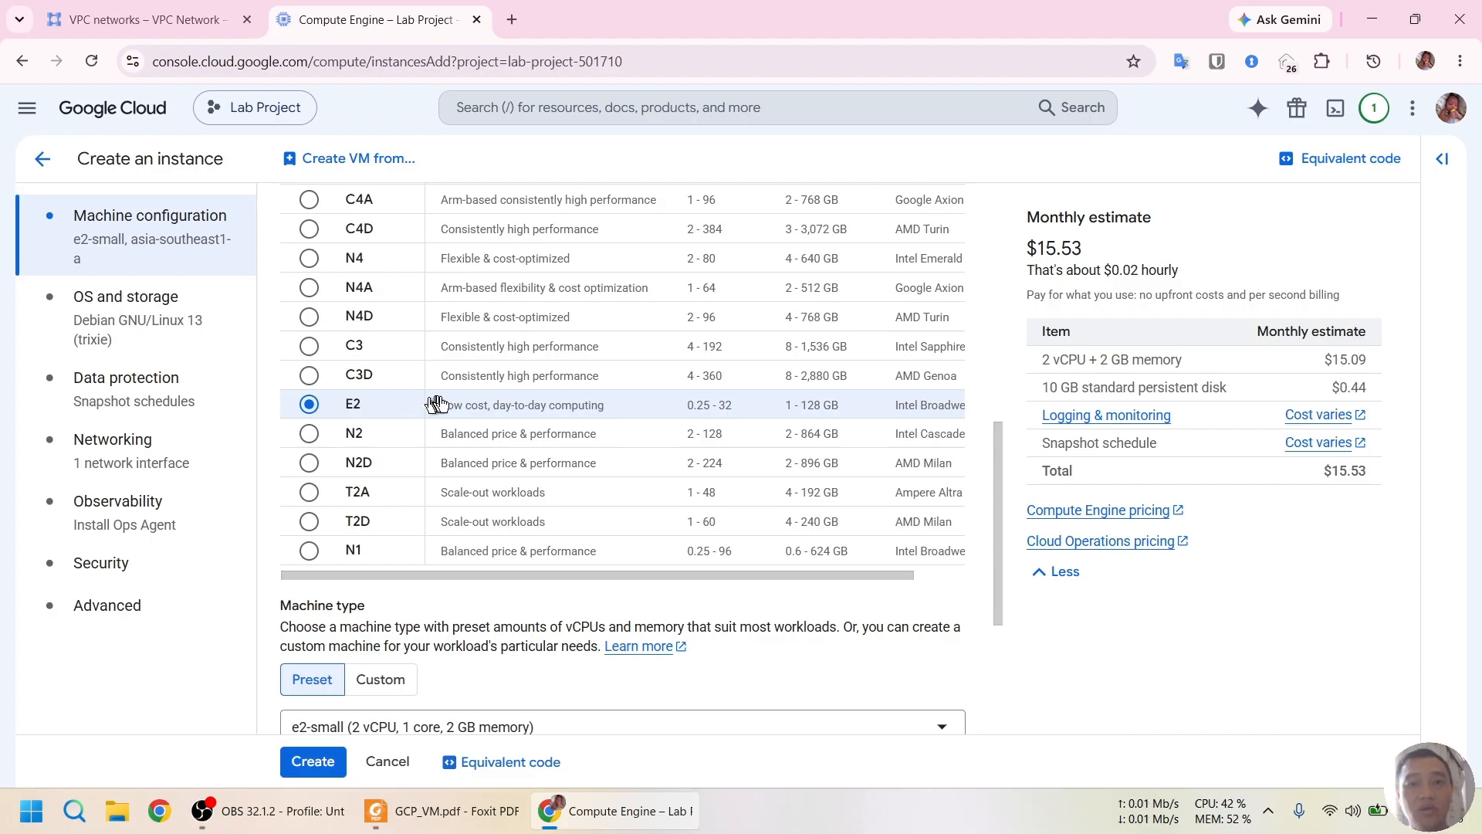
{"action": "scroll", "coordinate": [487, 402], "scroll_direction": "down", "scroll_amount": 1}
{"action": "scroll", "coordinate": [488, 403], "scroll_direction": "down", "scroll_amount": 2}
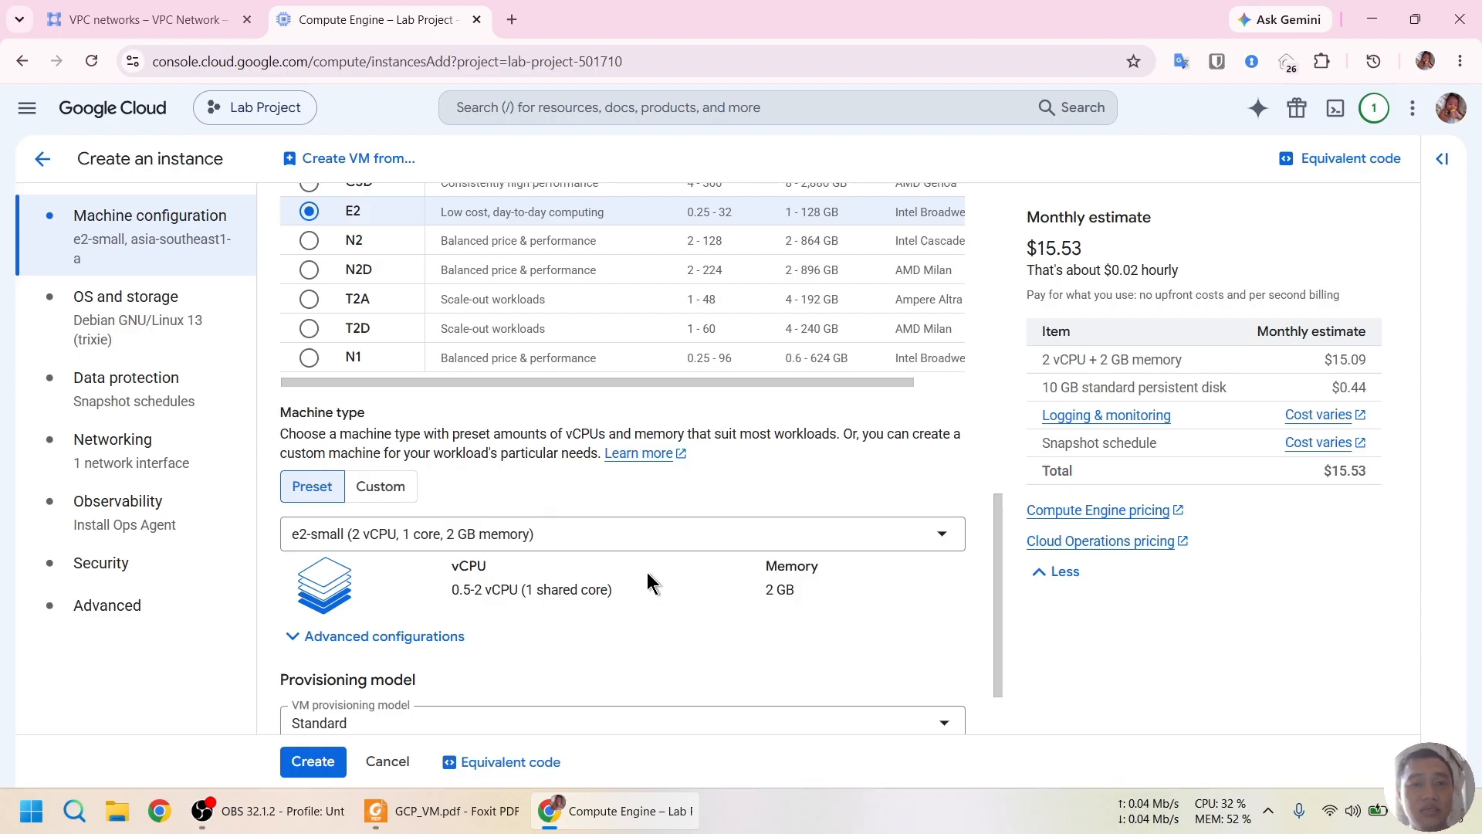
{"action": "scroll", "coordinate": [646, 575], "scroll_direction": "down", "scroll_amount": 1}
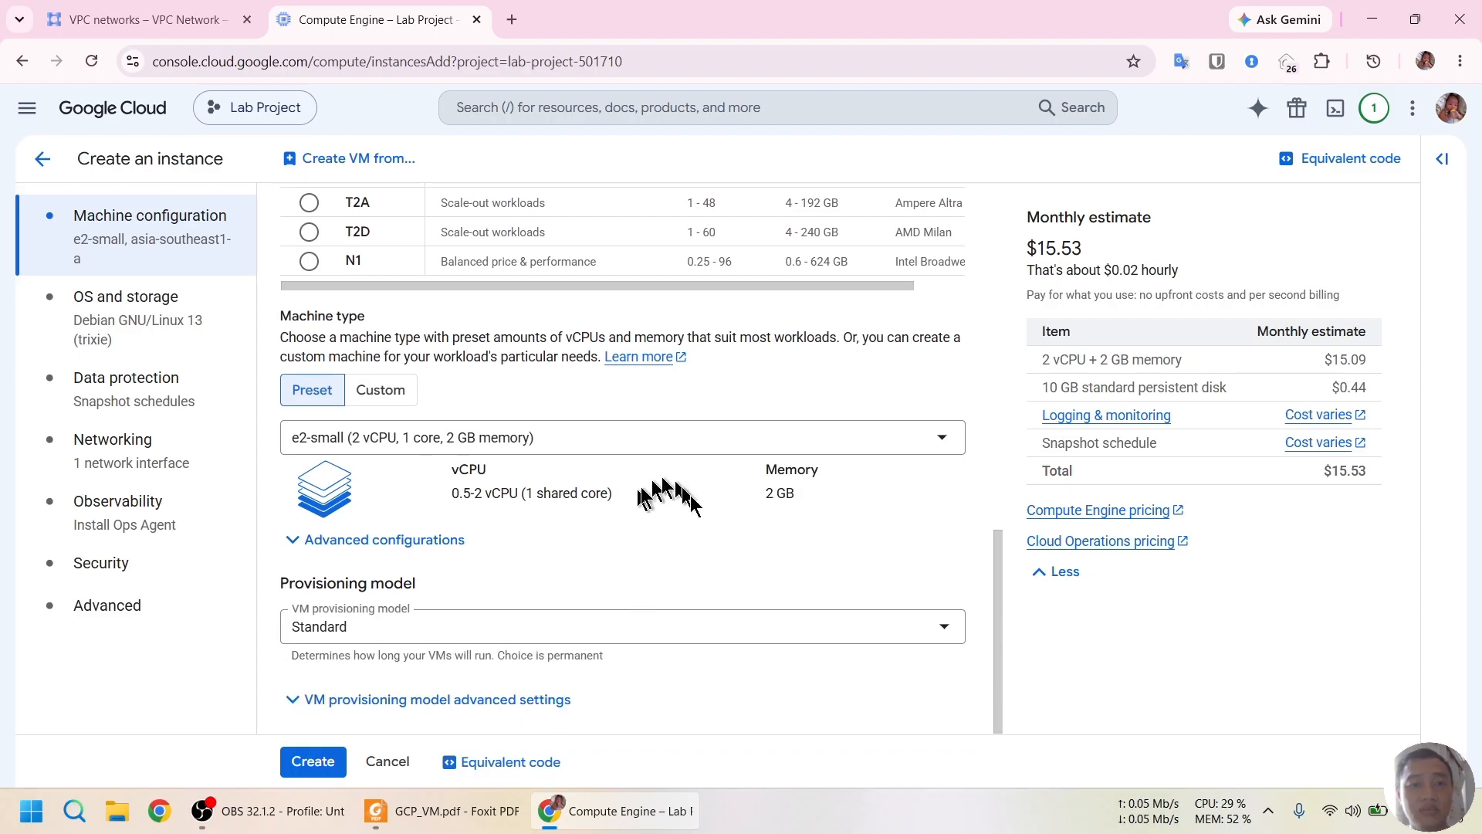
Open the VM provisioning model options, and read the Standard, Spot and Flex-start comparison in GCP_VM.pdf in Foxit PDF Reader.
{"action": "left_click", "coordinate": [594, 640]}
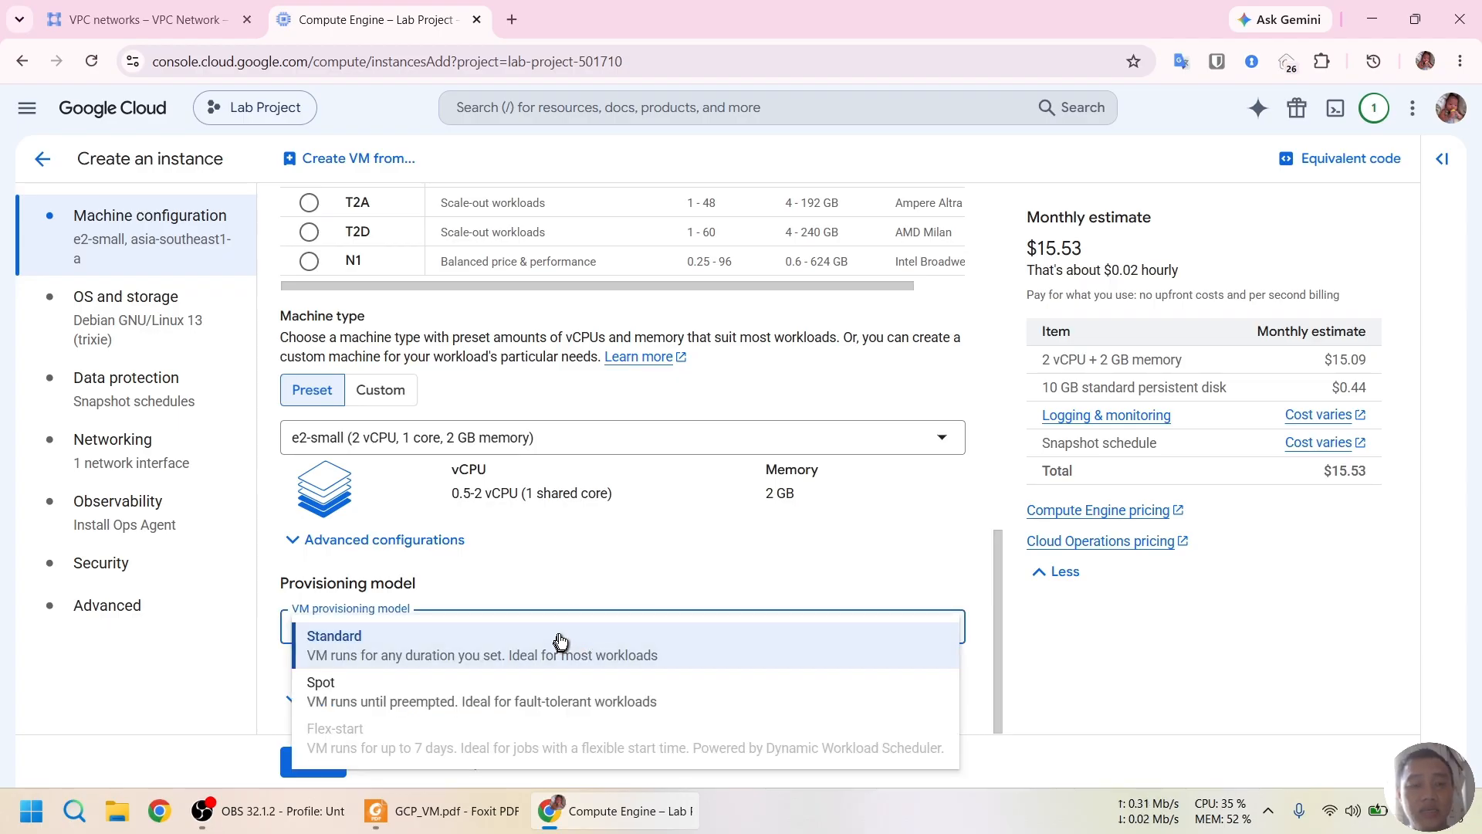
{"action": "left_click", "coordinate": [442, 811]}
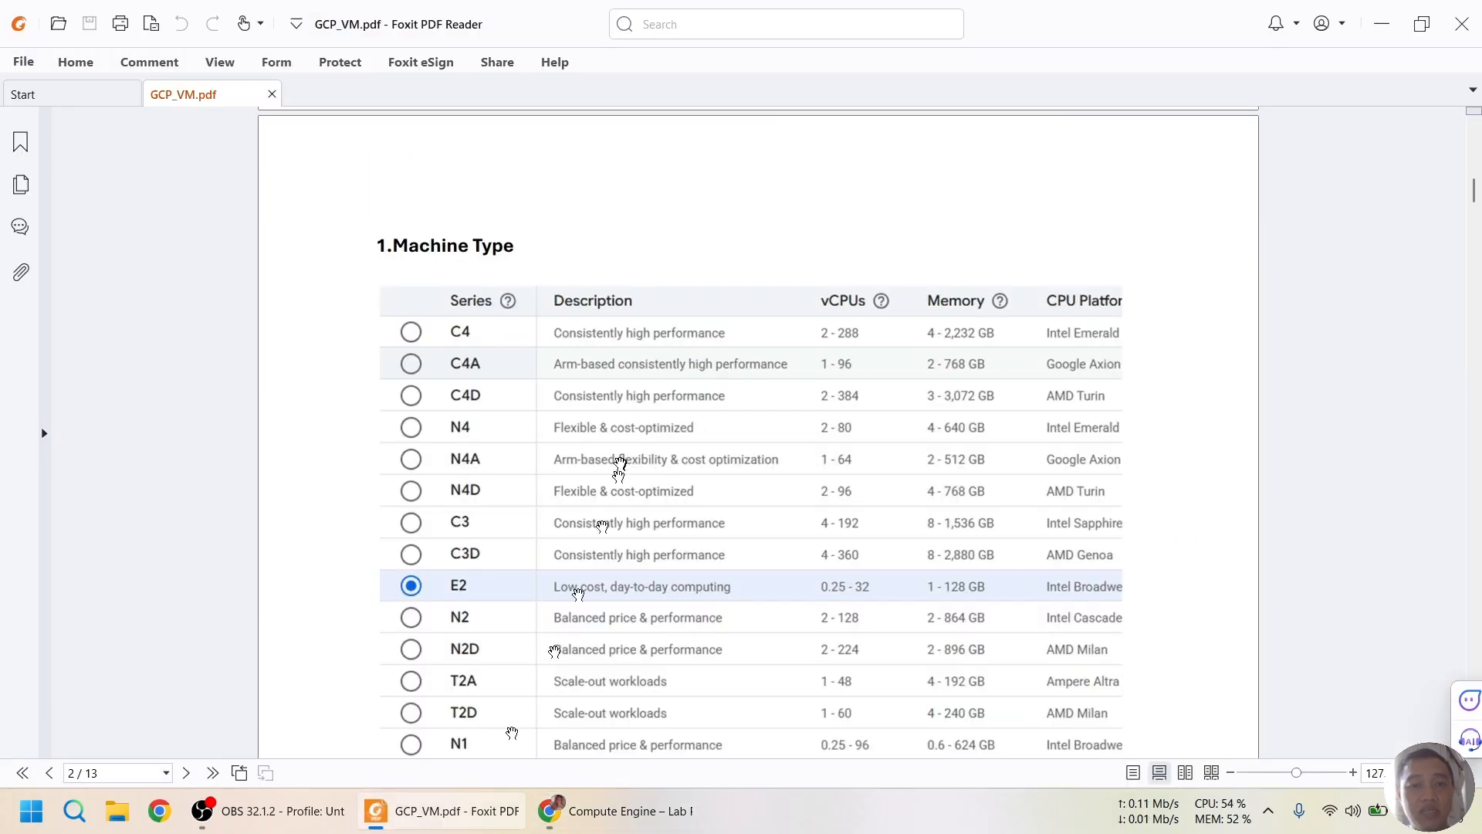
{"action": "scroll", "coordinate": [620, 464], "scroll_direction": "down", "scroll_amount": 5}
{"action": "scroll", "coordinate": [620, 464], "scroll_direction": "down", "scroll_amount": 3}
{"action": "scroll", "coordinate": [628, 457], "scroll_direction": "down", "scroll_amount": 2}
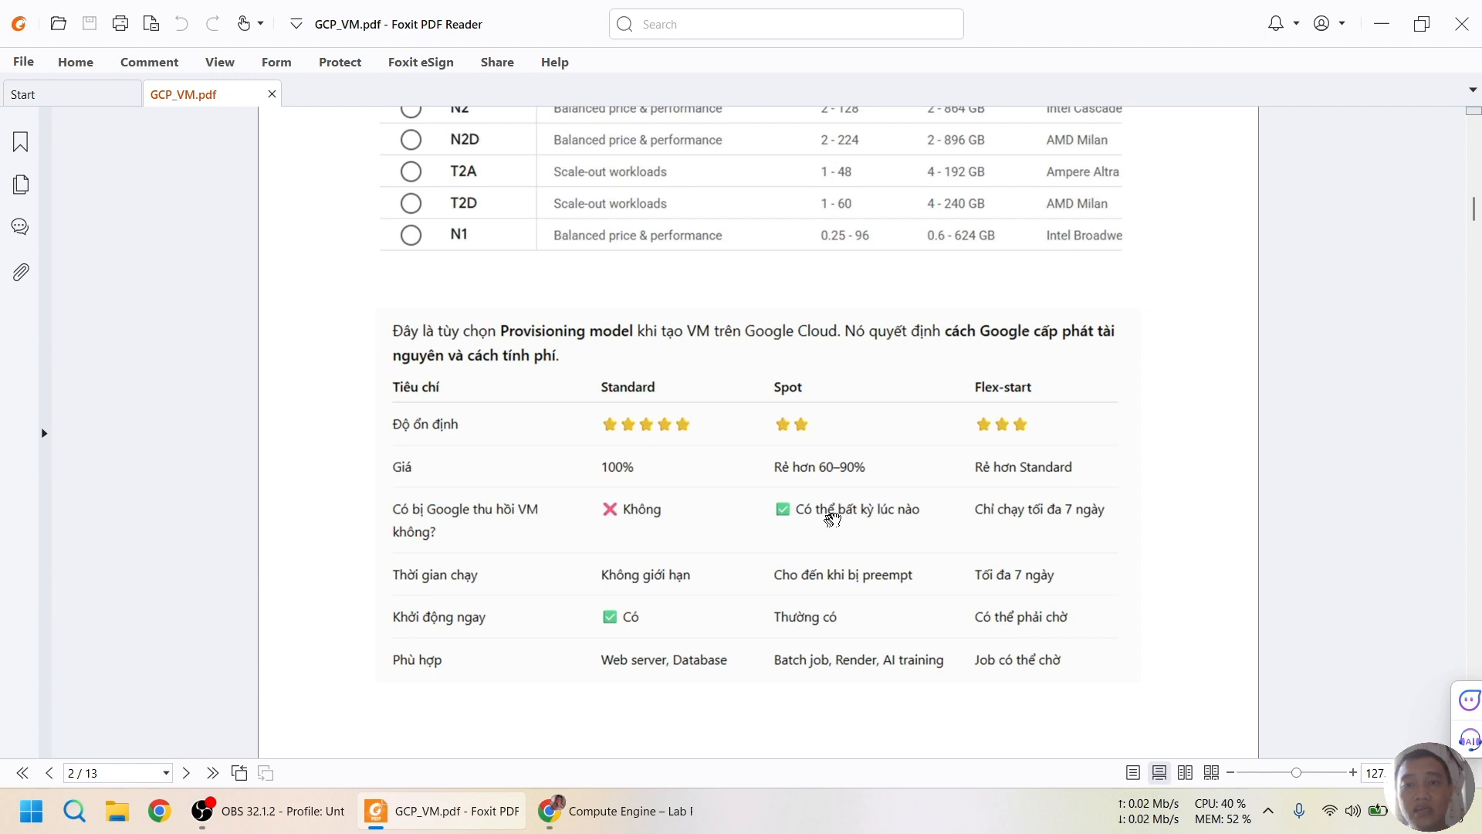
Back in Chrome, set the VM provisioning model to Spot to compare its monthly estimate, and select Standard again.
{"action": "key", "text": "alt+Tab"}
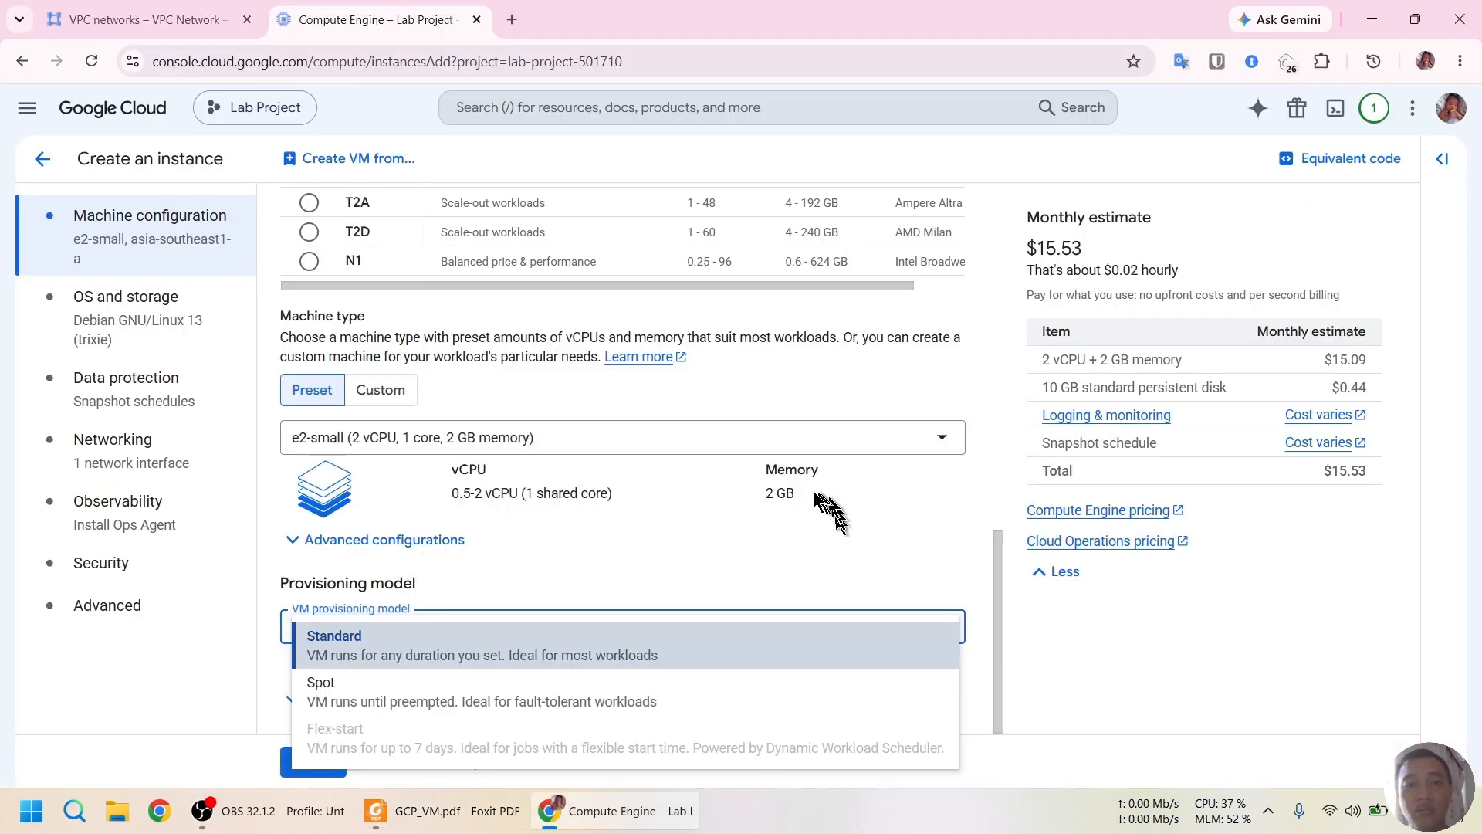
{"action": "left_click", "coordinate": [569, 703]}
{"action": "scroll", "coordinate": [567, 700], "scroll_direction": "down", "scroll_amount": 5}
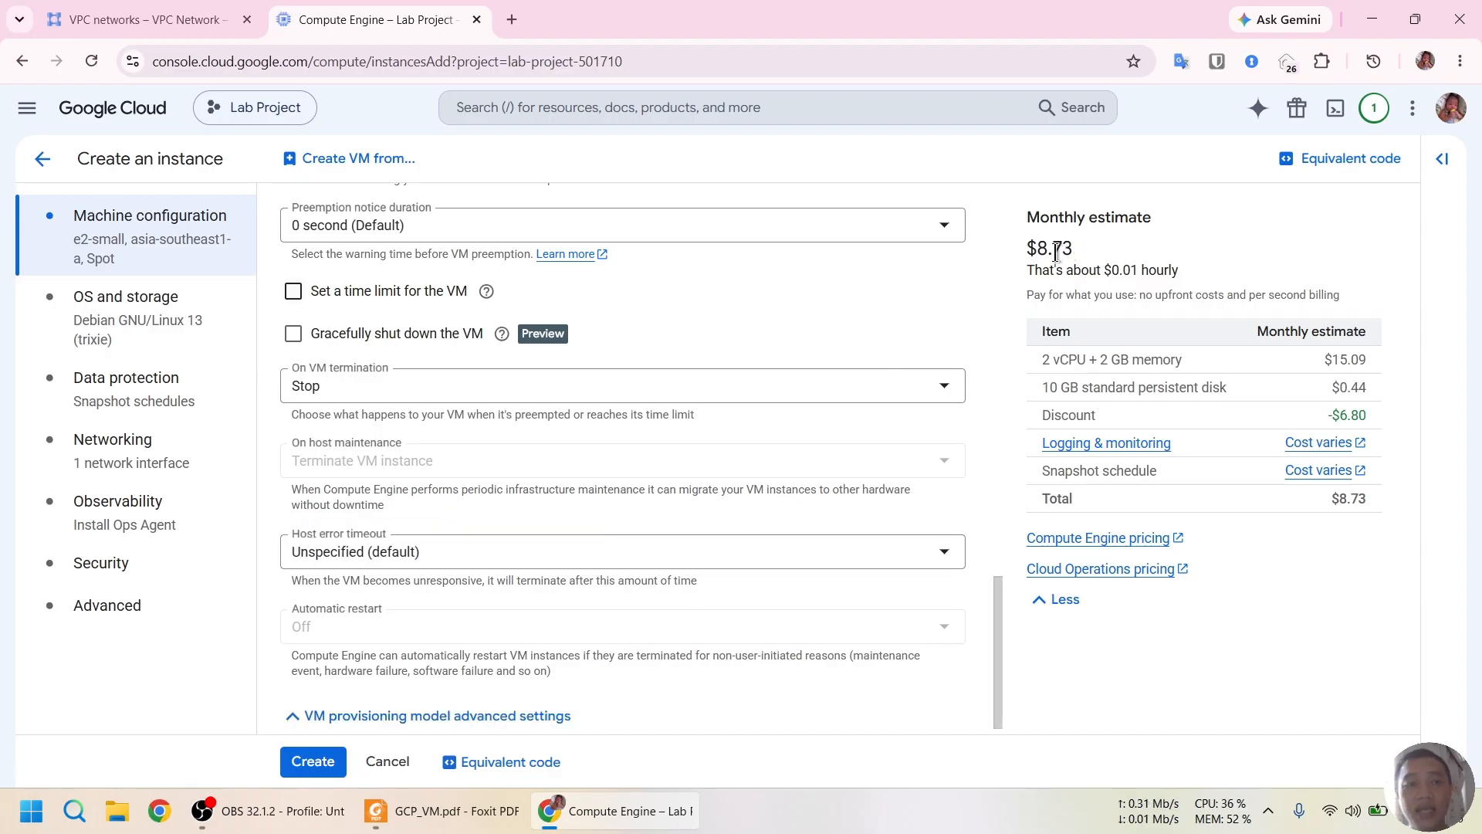
{"action": "scroll", "coordinate": [720, 398], "scroll_direction": "up", "scroll_amount": 3}
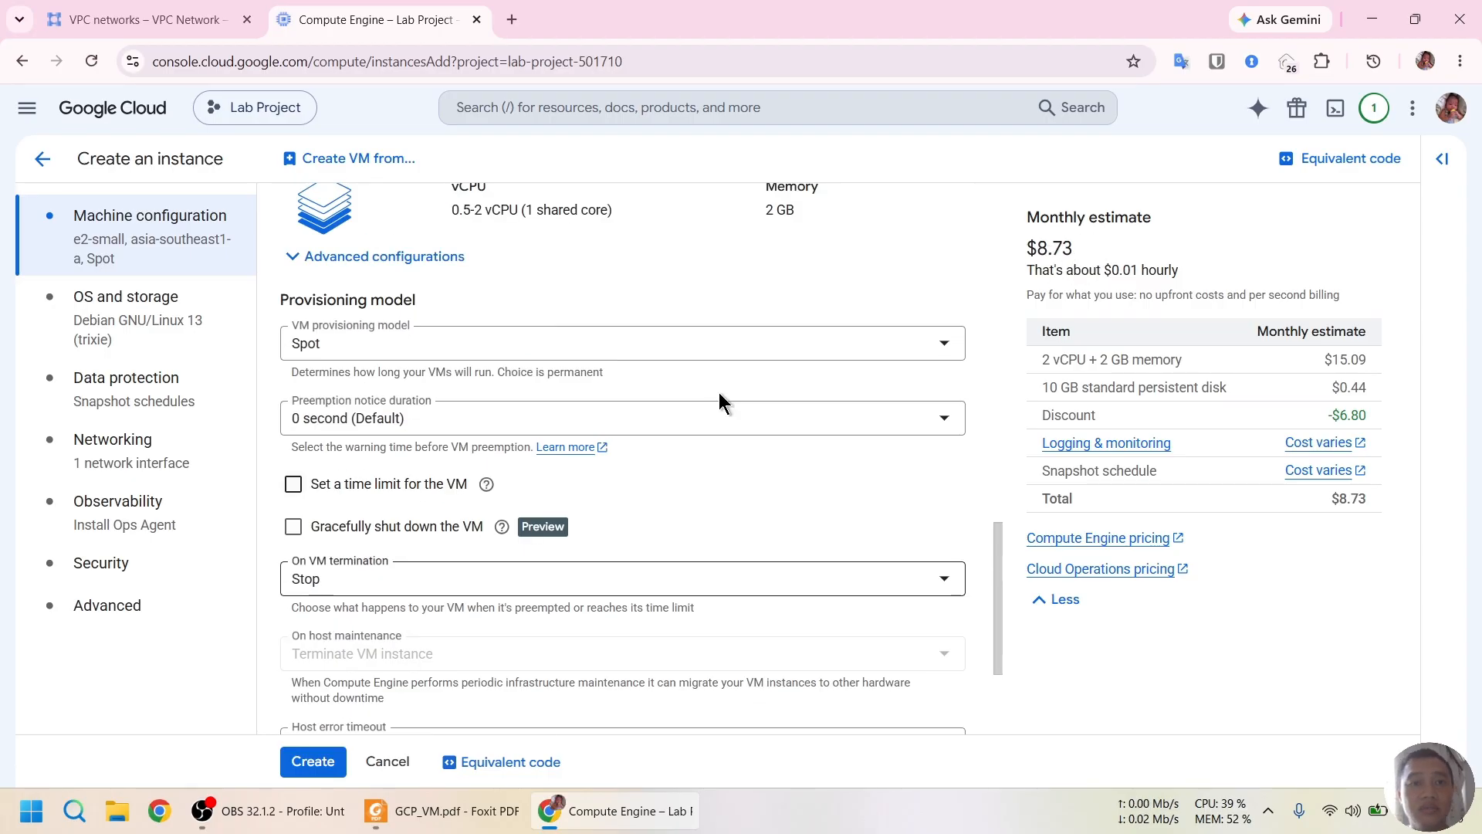
{"action": "left_click", "coordinate": [679, 344]}
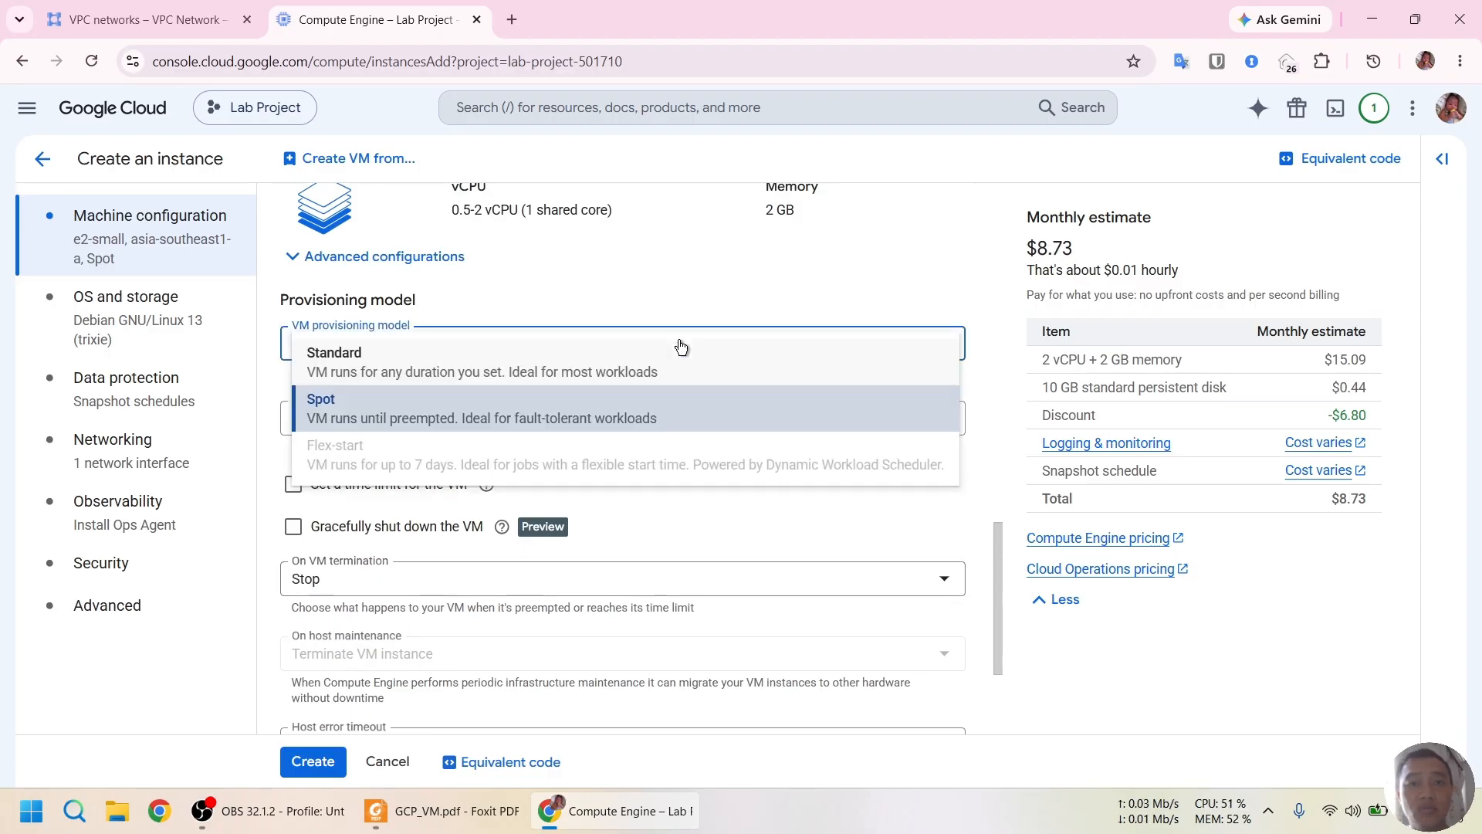
{"action": "left_click", "coordinate": [476, 366]}
Recheck the provisioning comparison in Foxit PDF Reader, and review the VM provisioning model advanced settings in Chrome.
{"action": "key", "text": "alt+Tab"}
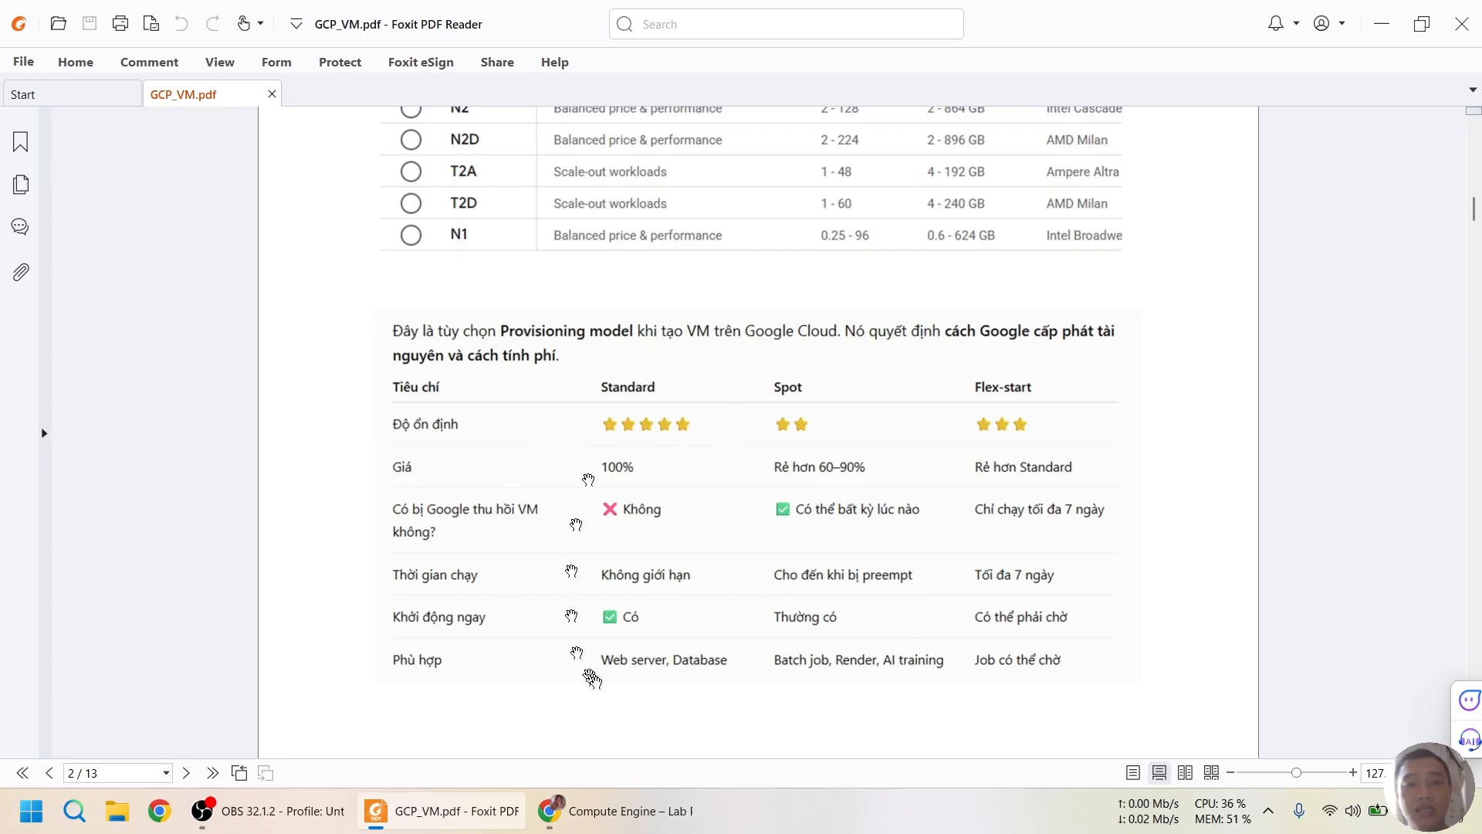
{"action": "key", "text": "alt+Tab"}
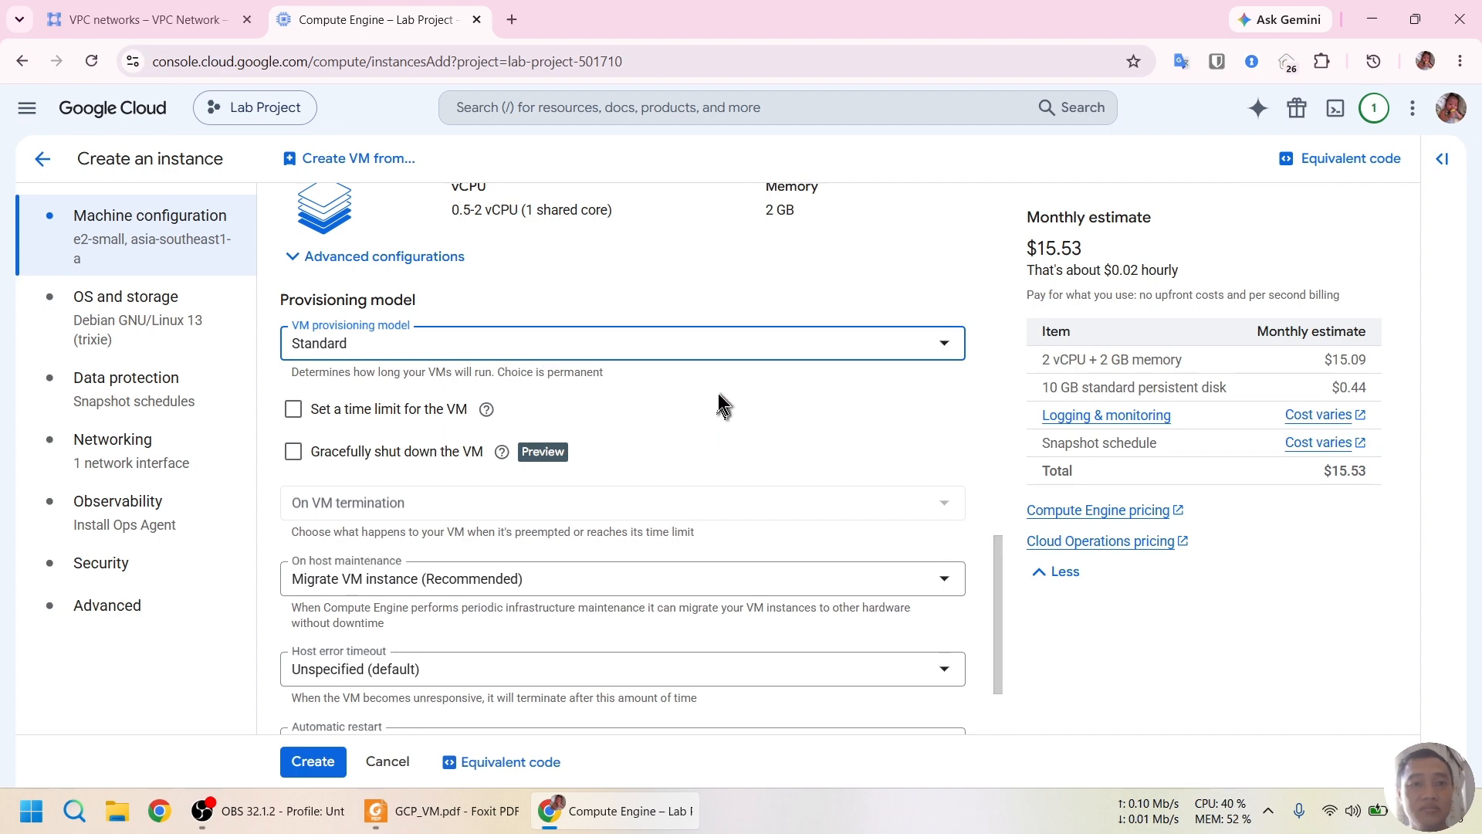
{"action": "scroll", "coordinate": [720, 393], "scroll_direction": "down", "scroll_amount": 2}
{"action": "scroll", "coordinate": [741, 332], "scroll_direction": "down", "scroll_amount": 1}
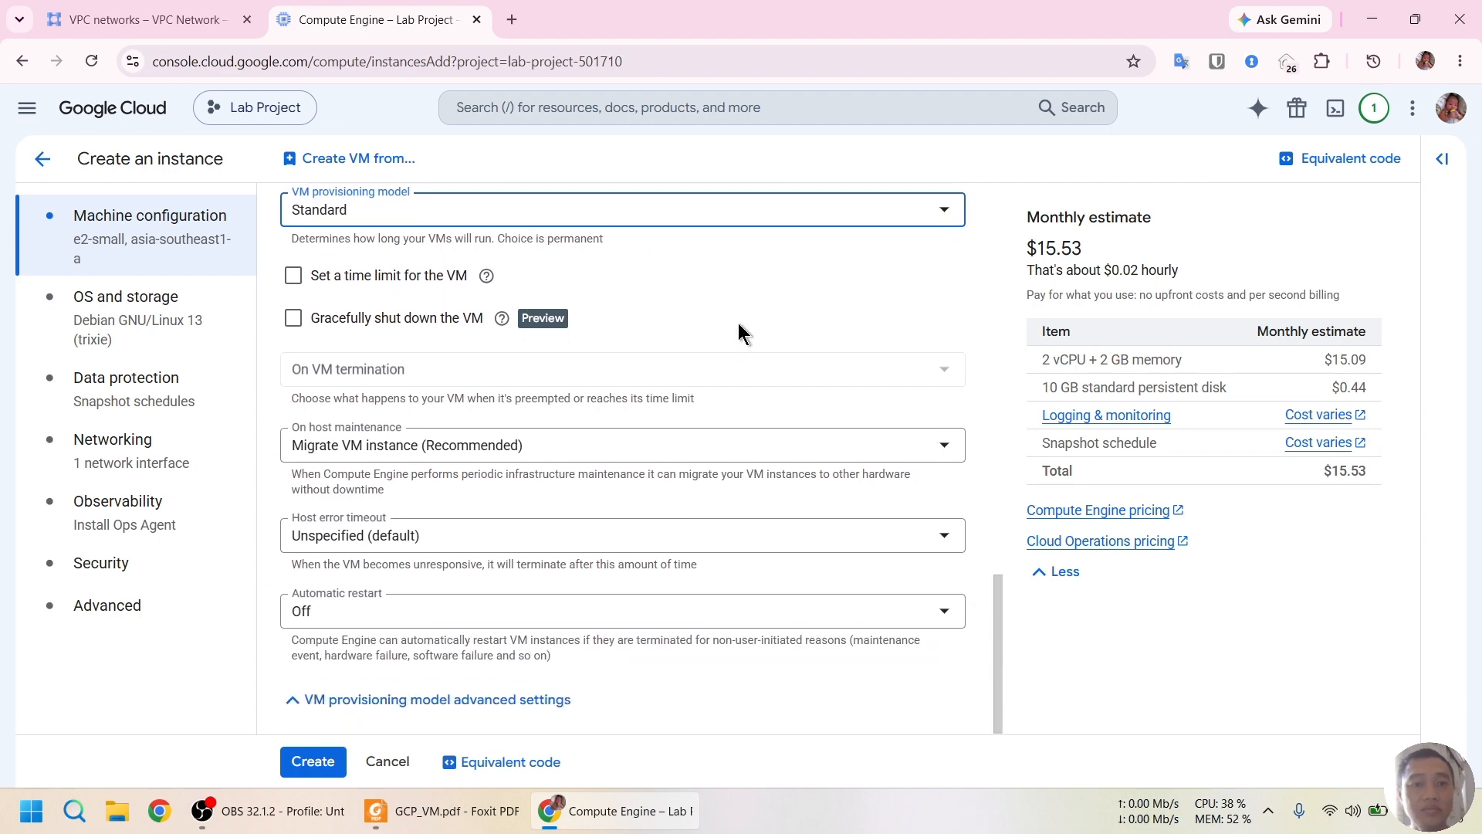
Bring up the Boot Disk section of GCP_VM.pdf in Foxit PDF Reader, and return to the instance form in Chrome.
{"action": "key", "text": "alt+Tab"}
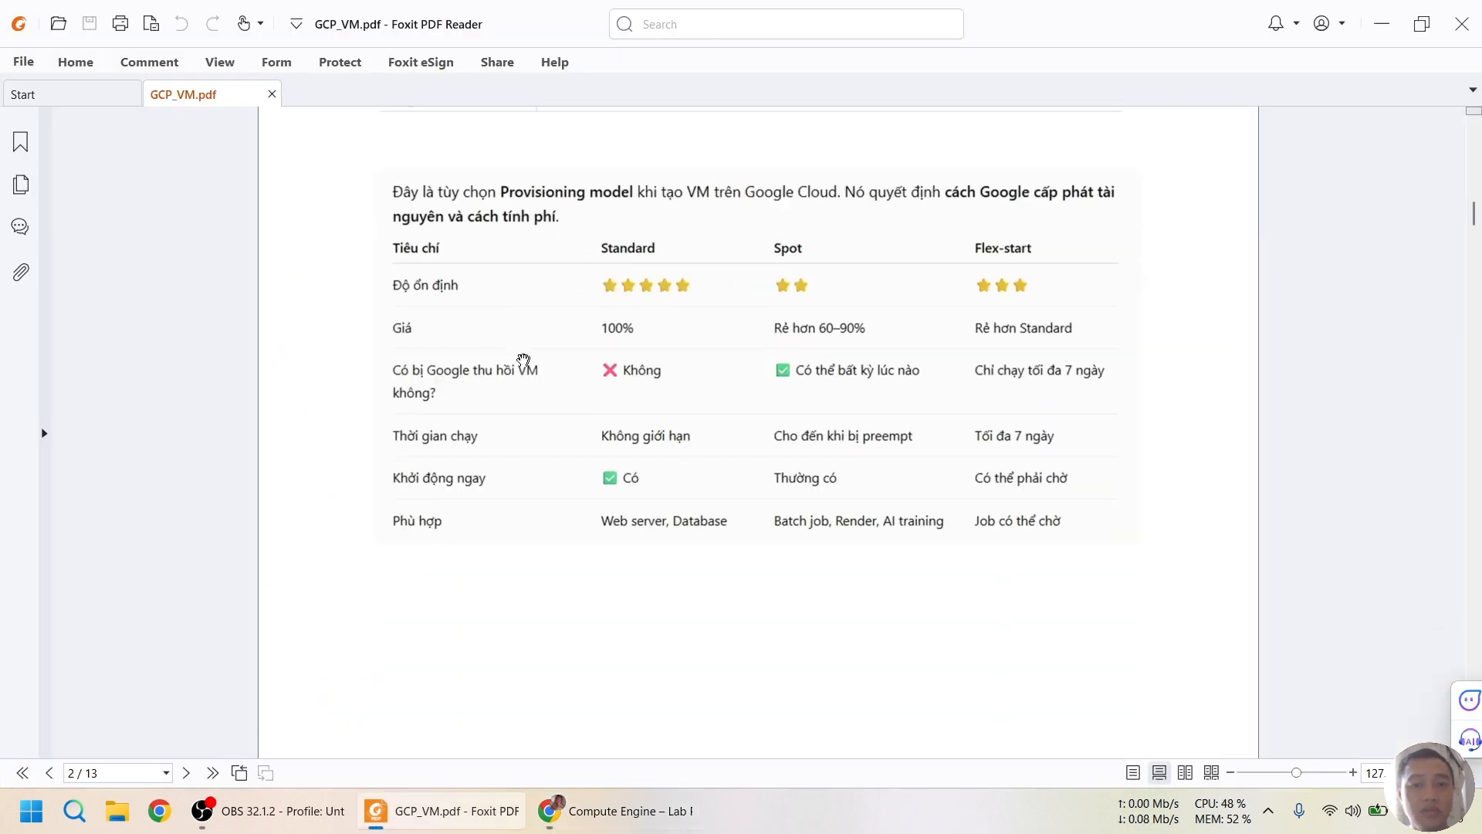
{"action": "scroll", "coordinate": [523, 360], "scroll_direction": "down", "scroll_amount": 10}
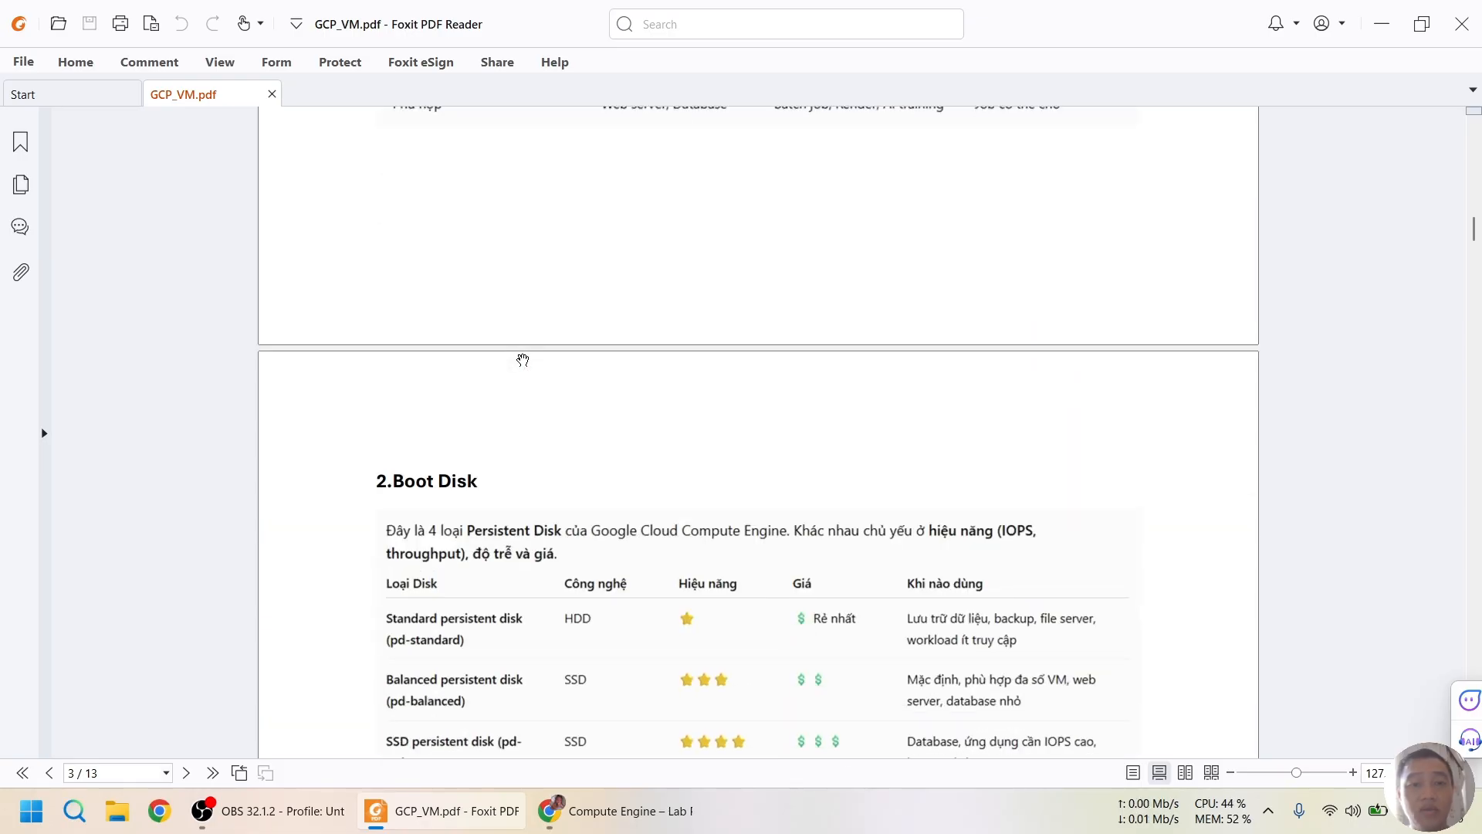
{"action": "scroll", "coordinate": [523, 360], "scroll_direction": "down", "scroll_amount": 1}
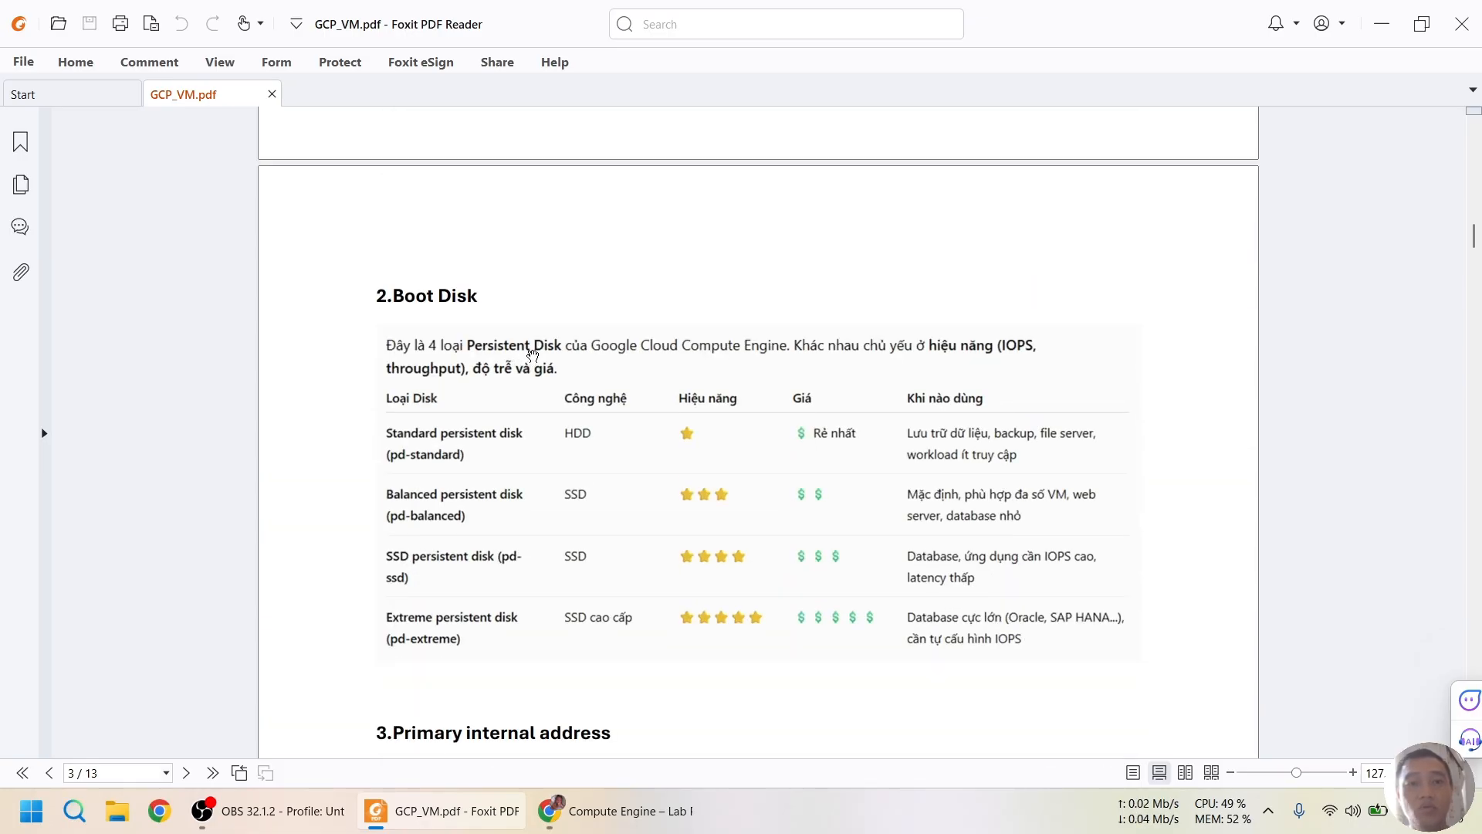
{"action": "scroll", "coordinate": [536, 349], "scroll_direction": "down", "scroll_amount": 1}
{"action": "key", "text": "alt+Tab"}
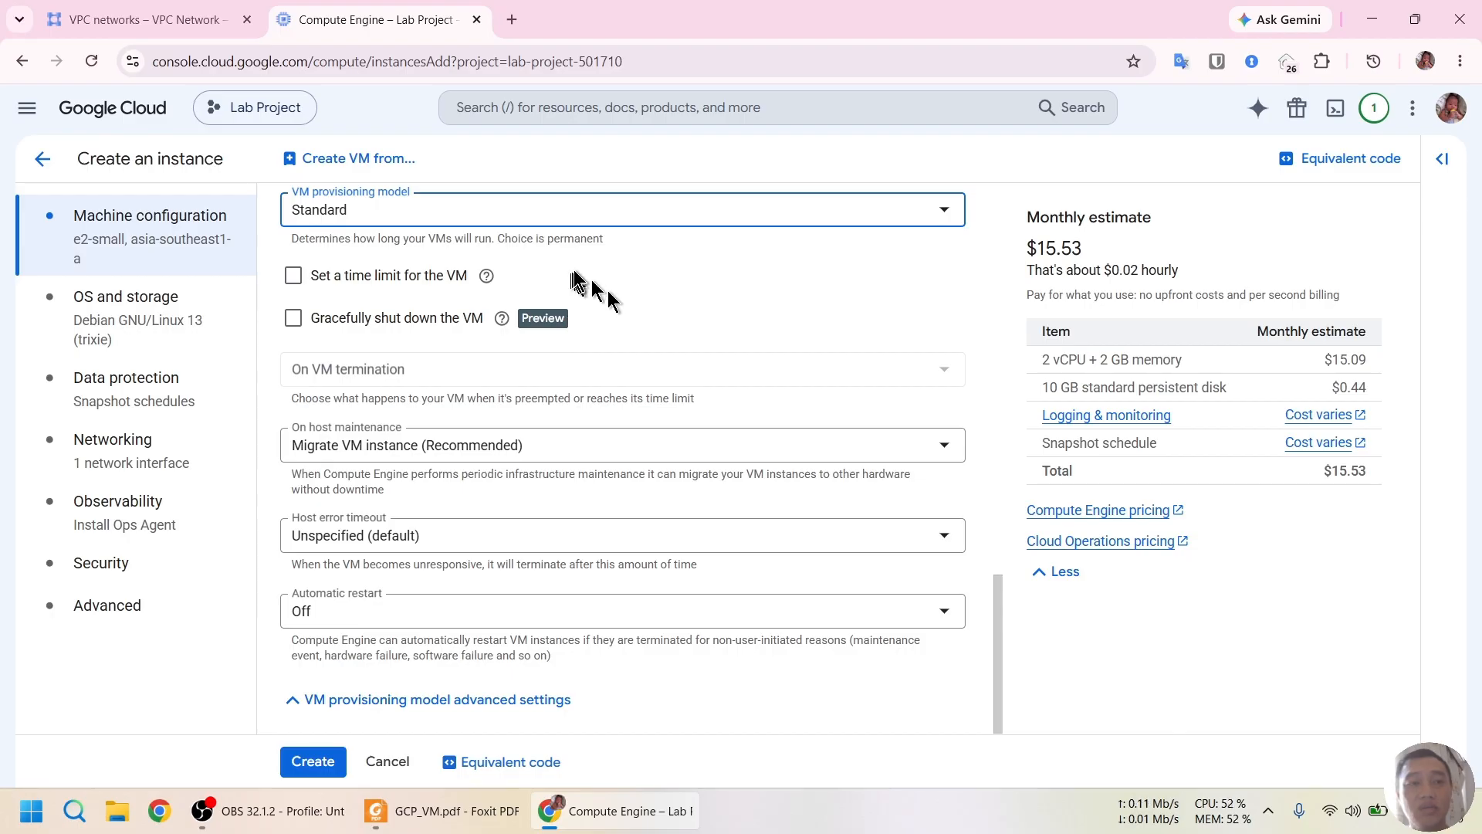
Open the boot disk settings, check the disk types against the GCP_VM.pdf comparison, and choose Standard persistent disk as the boot disk type.
{"action": "left_click", "coordinate": [111, 312]}
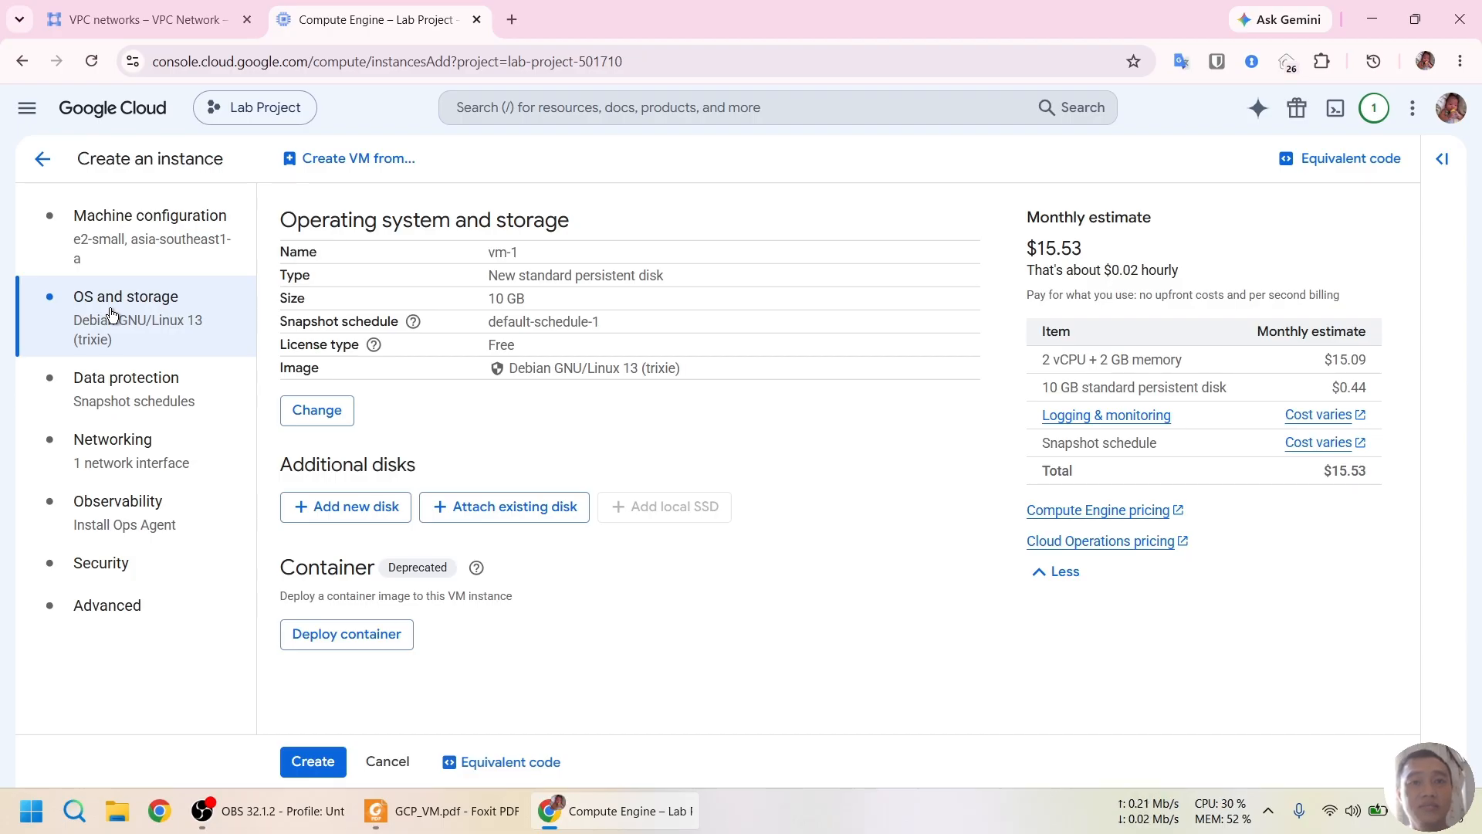
{"action": "left_click", "coordinate": [312, 418]}
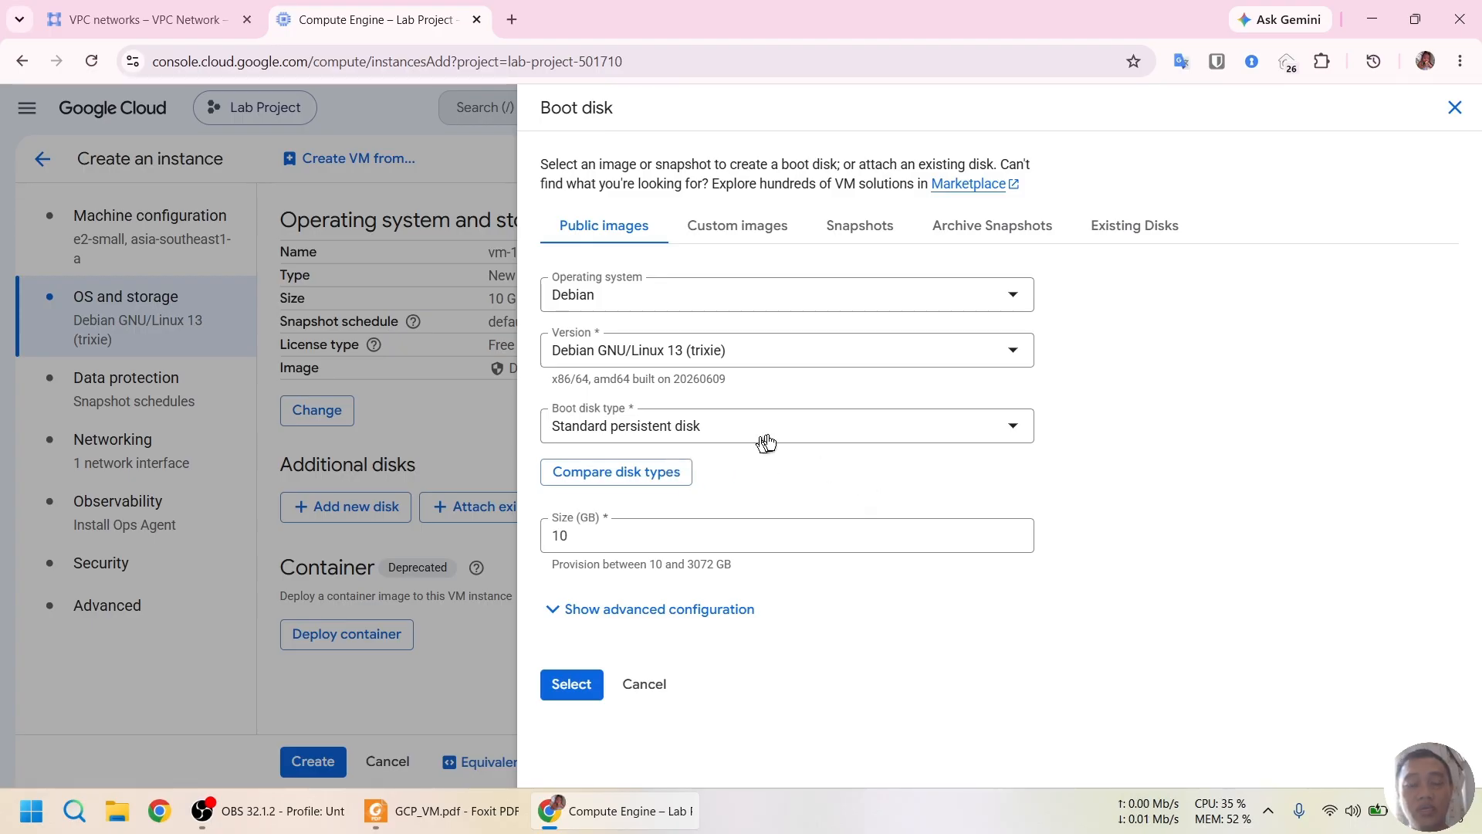
{"action": "left_click", "coordinate": [861, 437]}
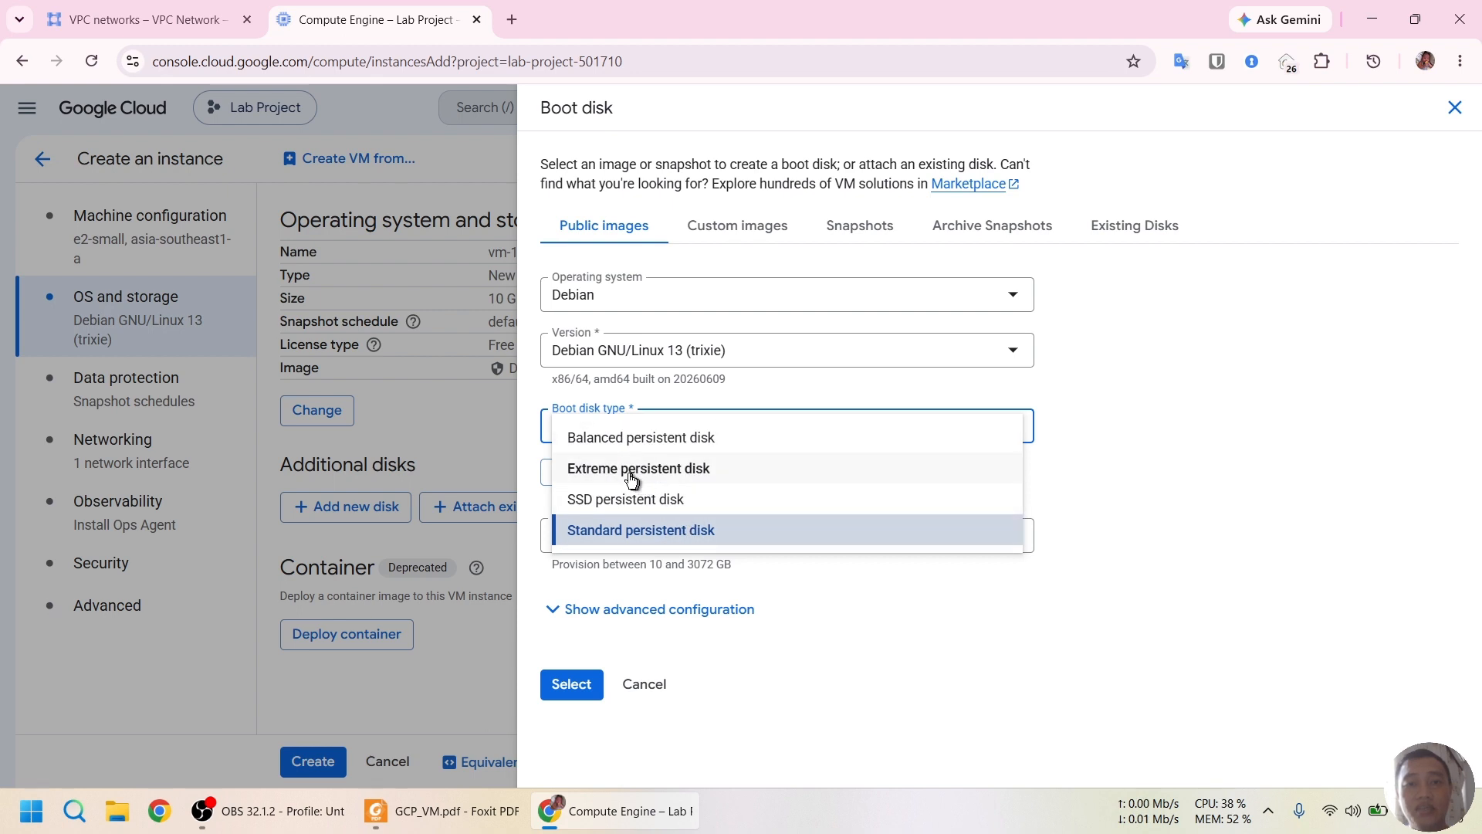
{"action": "left_click", "coordinate": [443, 811]}
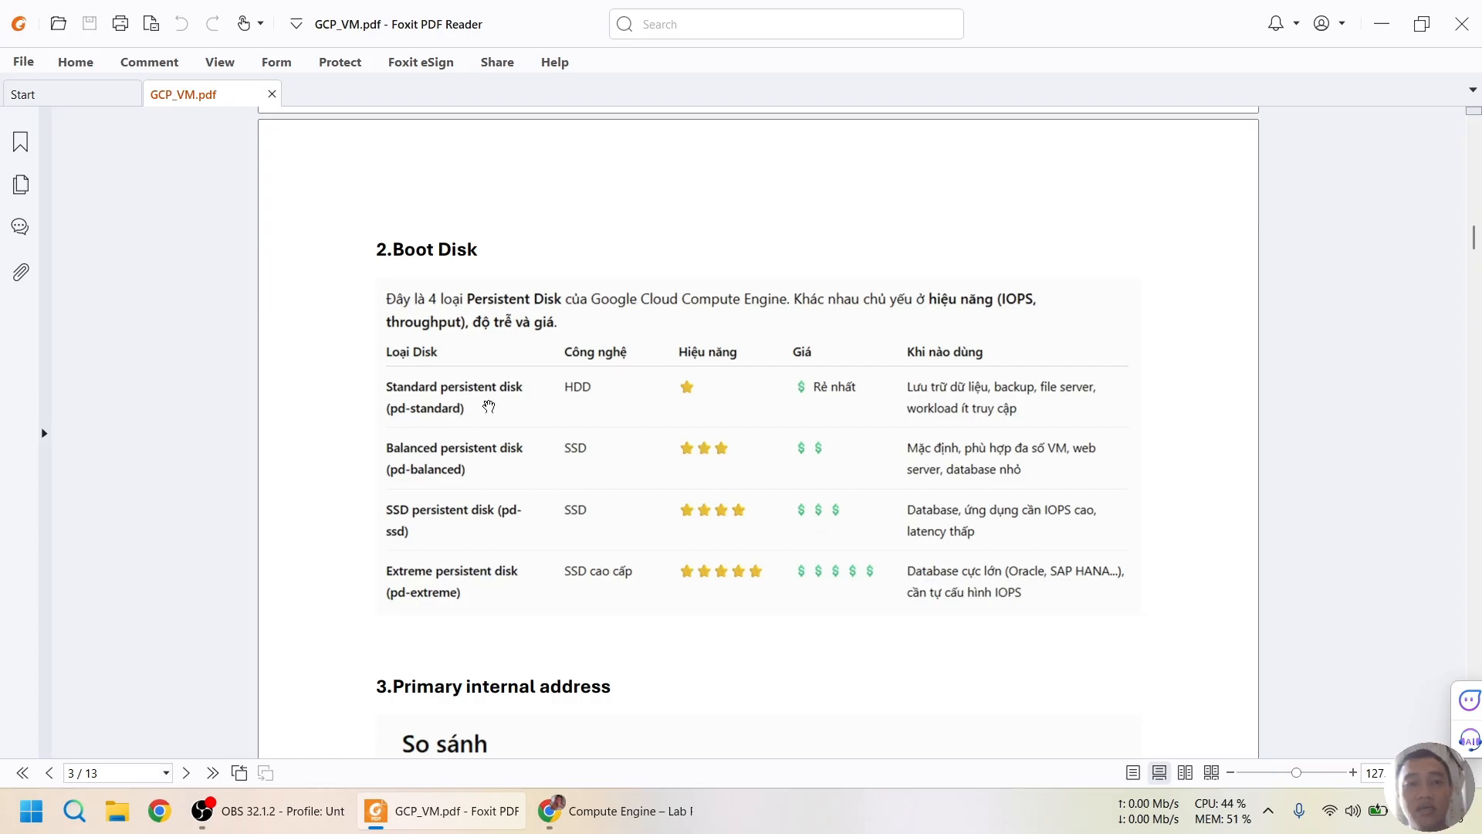
{"action": "key", "text": "alt+Tab"}
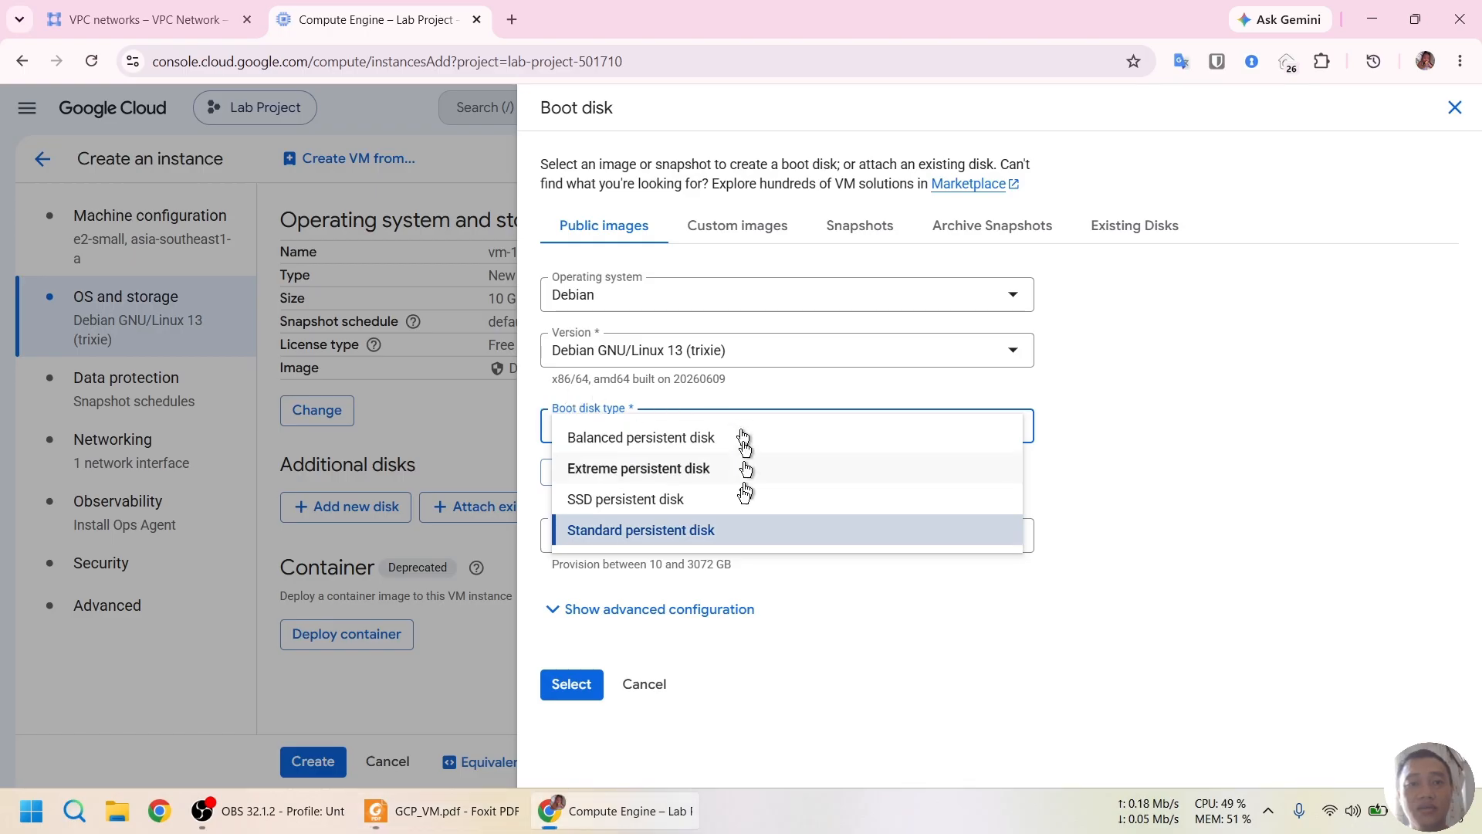
{"action": "left_click", "coordinate": [625, 529]}
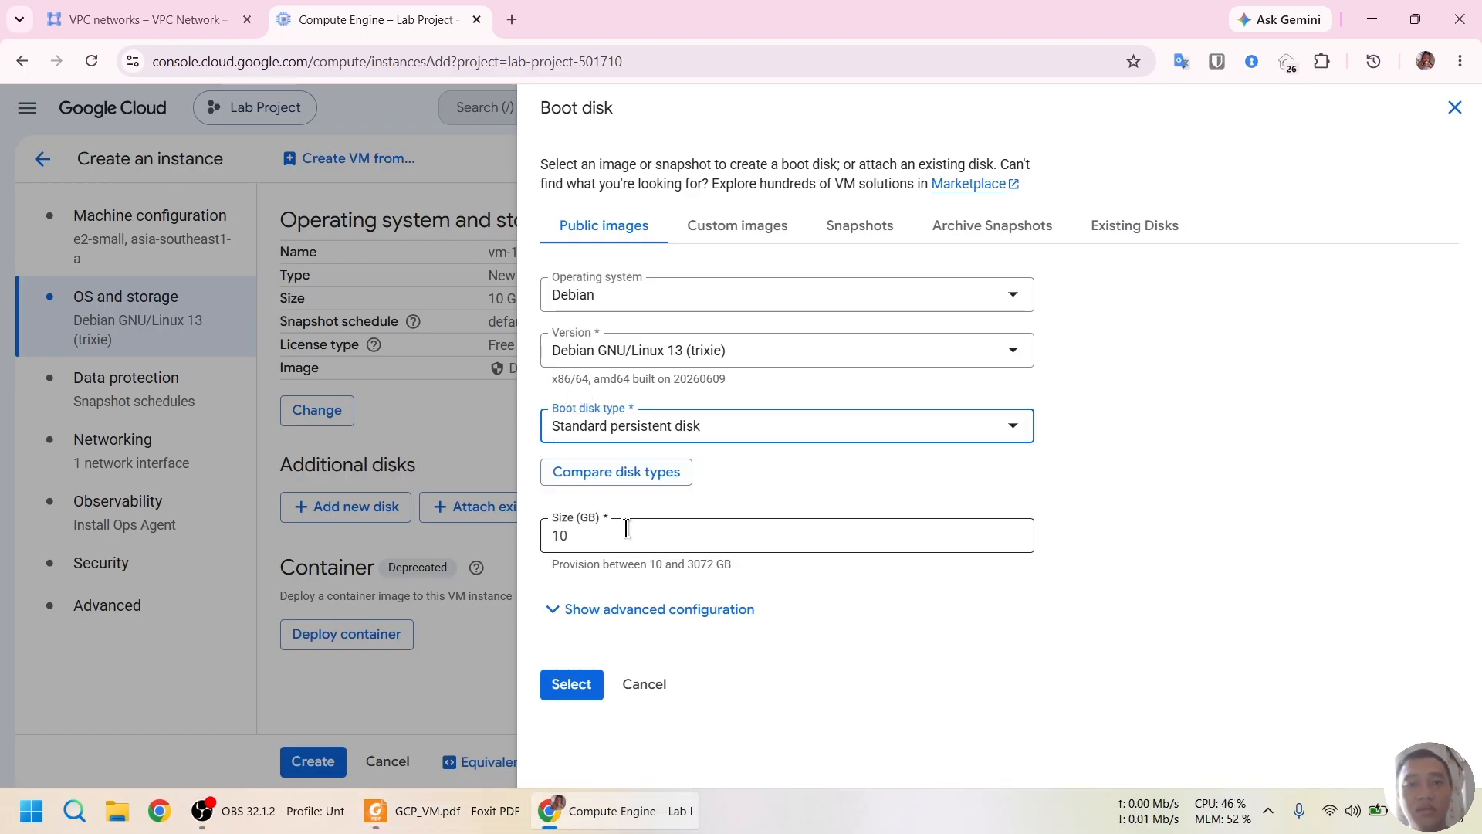
Set the boot disk's operating system to Ubuntu, with the x86/64 version of Ubuntu 26.04 LTS Minimal.
{"action": "left_click", "coordinate": [880, 303]}
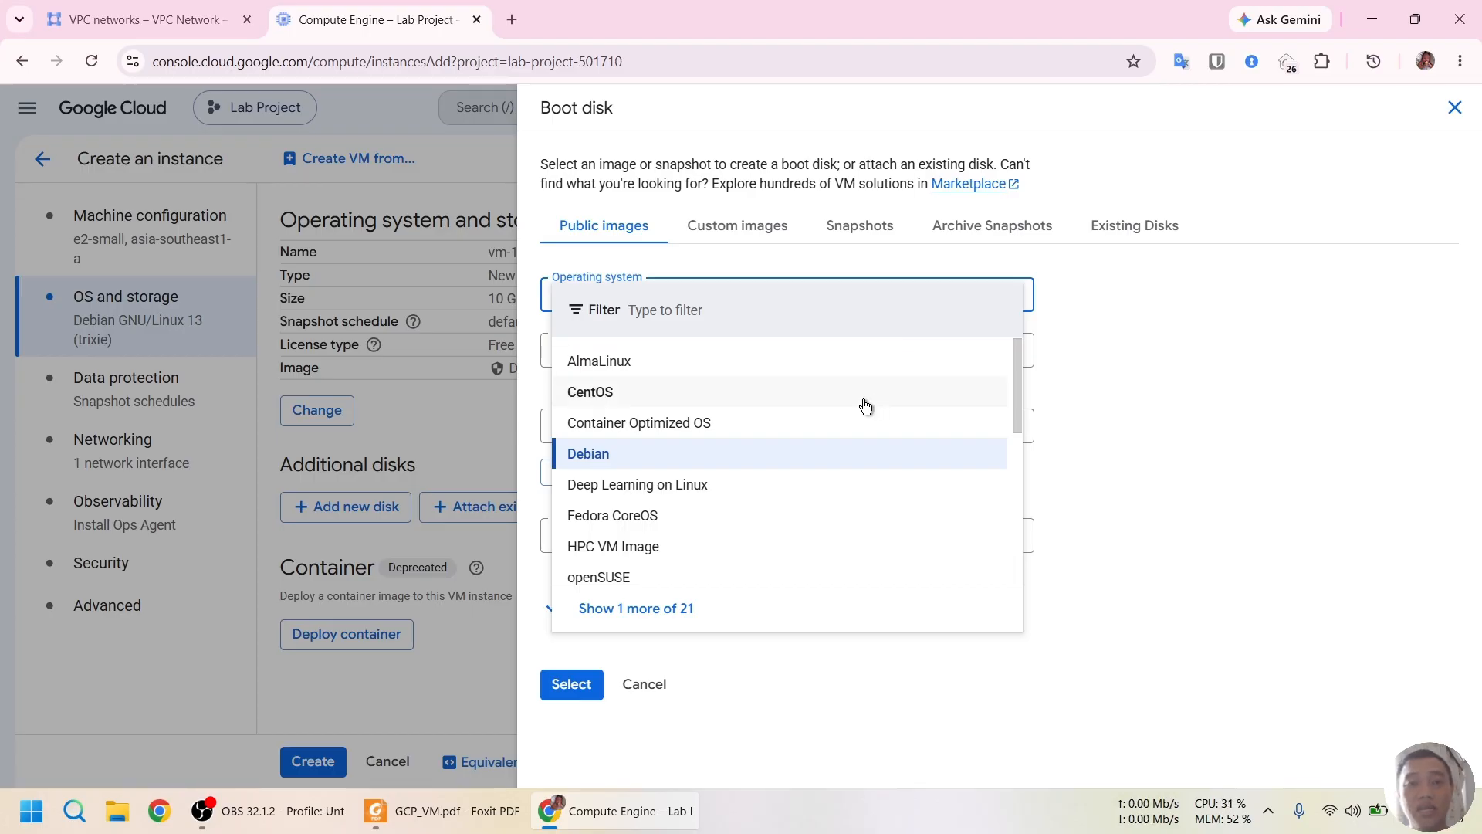
{"action": "scroll", "coordinate": [865, 407], "scroll_direction": "down", "scroll_amount": 5}
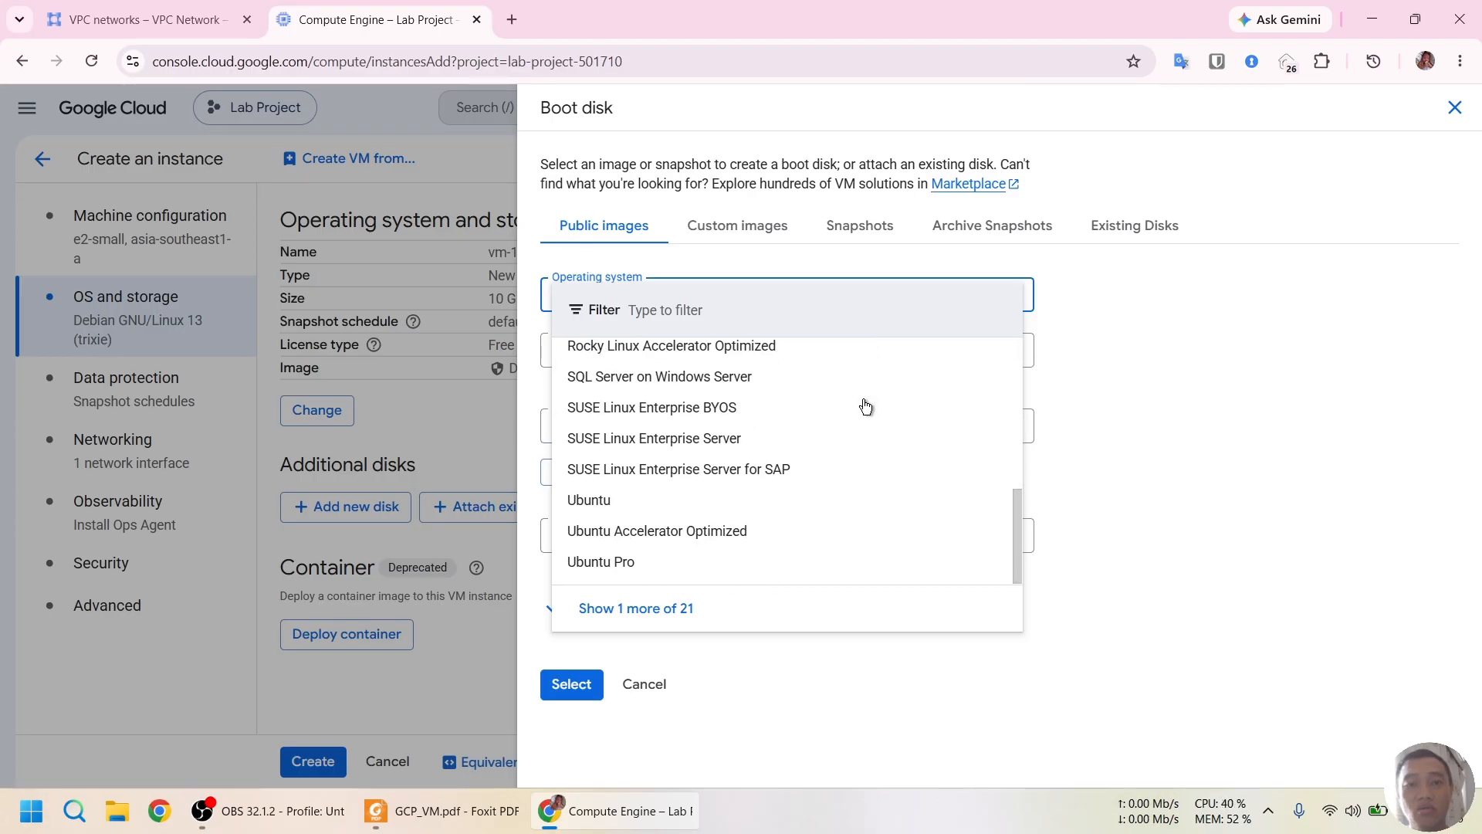
{"action": "left_click", "coordinate": [793, 498]}
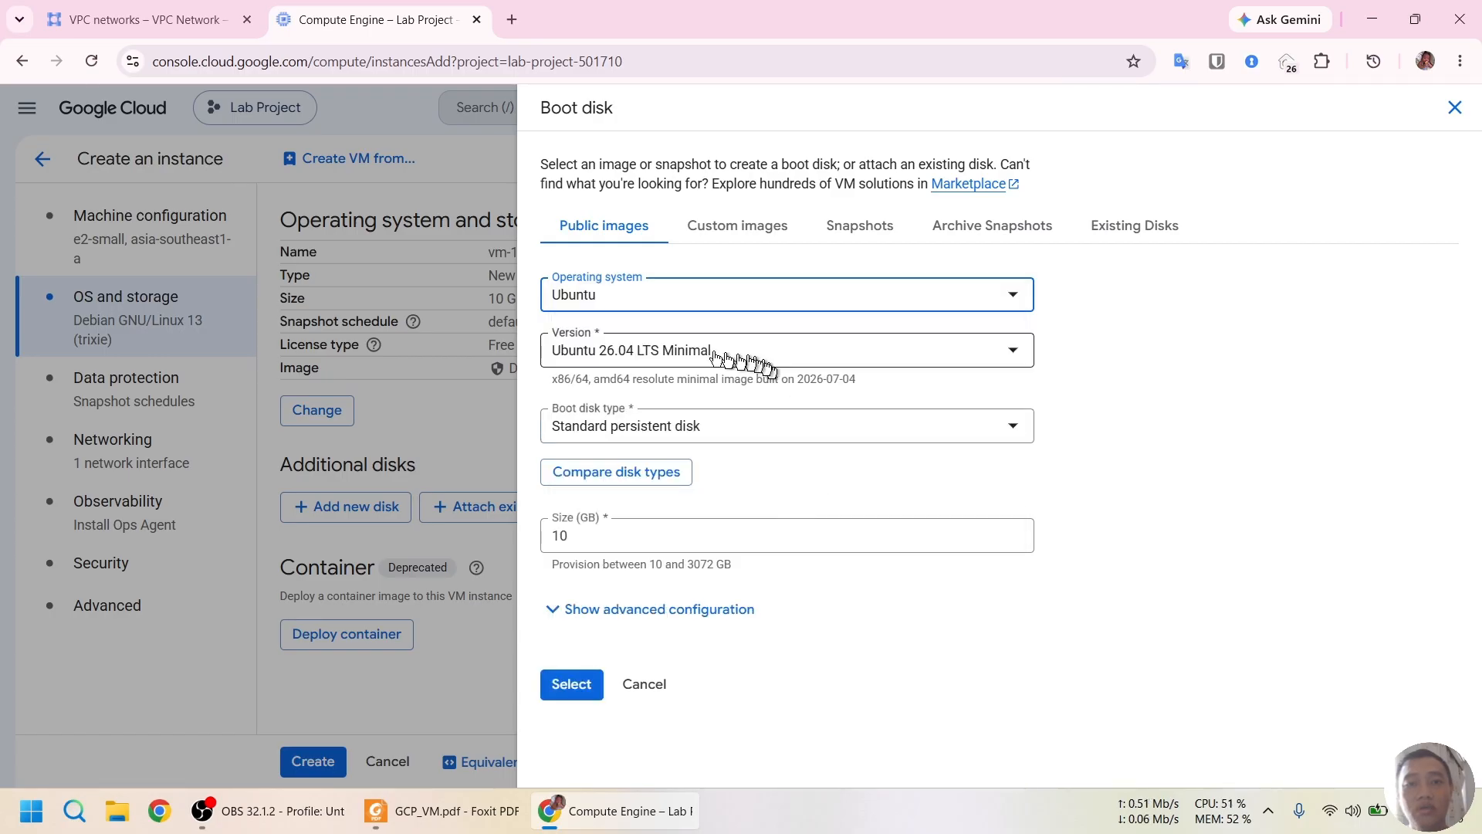
{"action": "left_click", "coordinate": [788, 355]}
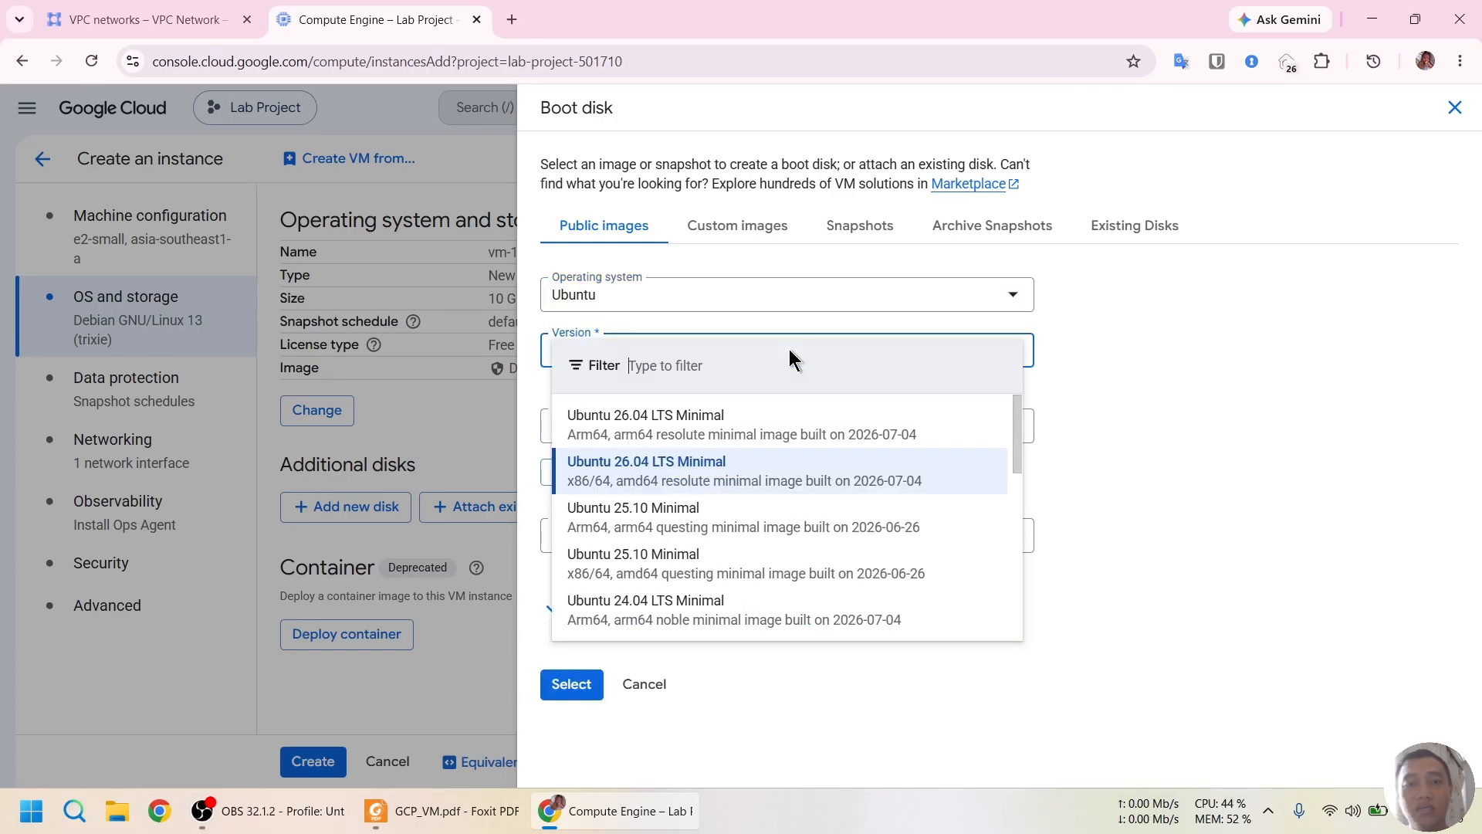
{"action": "left_click", "coordinate": [770, 469]}
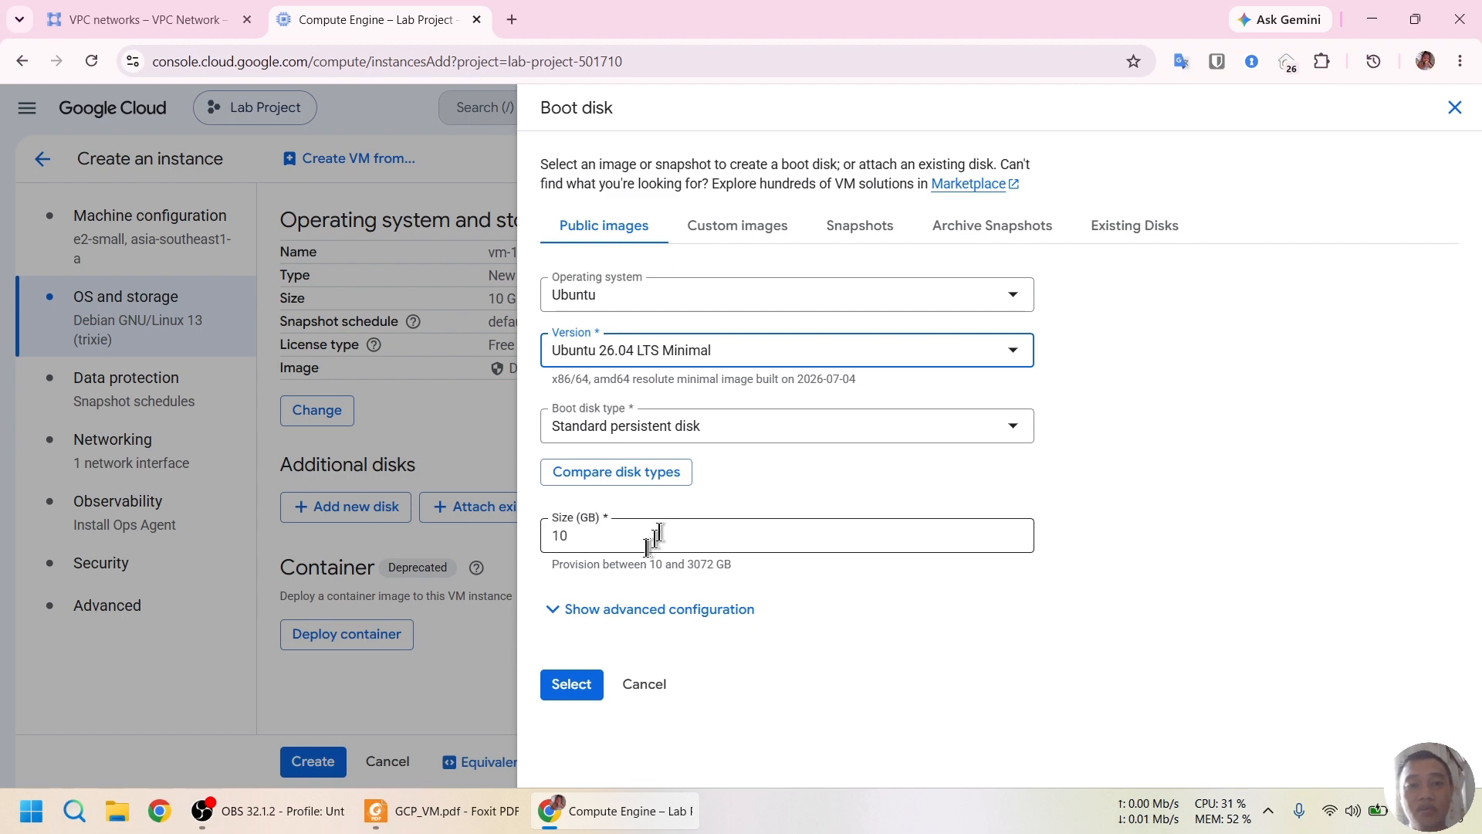
Review the disk type comparison and the boot disk's advanced configuration, and apply the boot disk settings.
{"action": "left_click", "coordinate": [650, 473]}
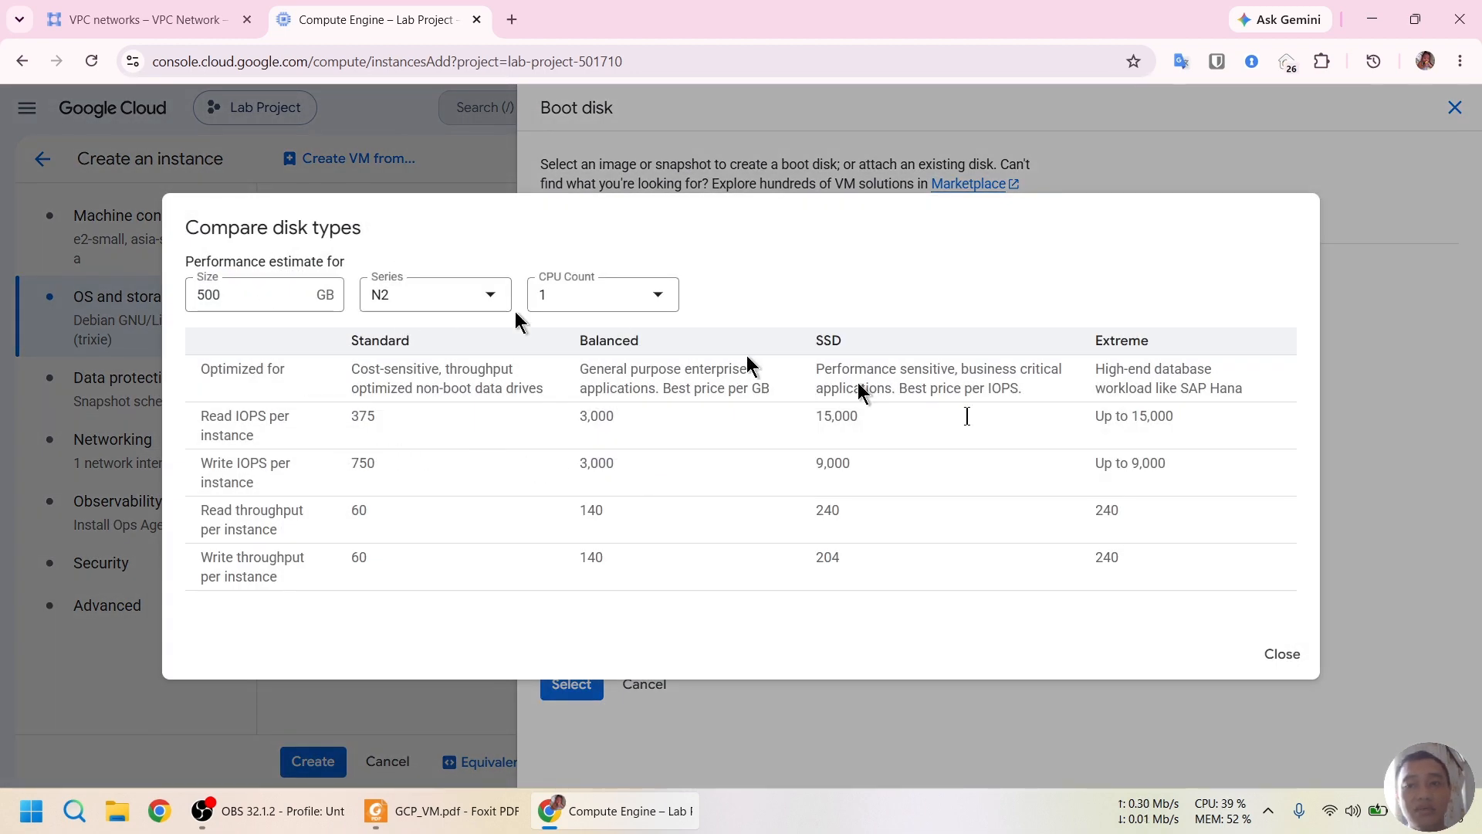
{"action": "left_click", "coordinate": [1283, 655]}
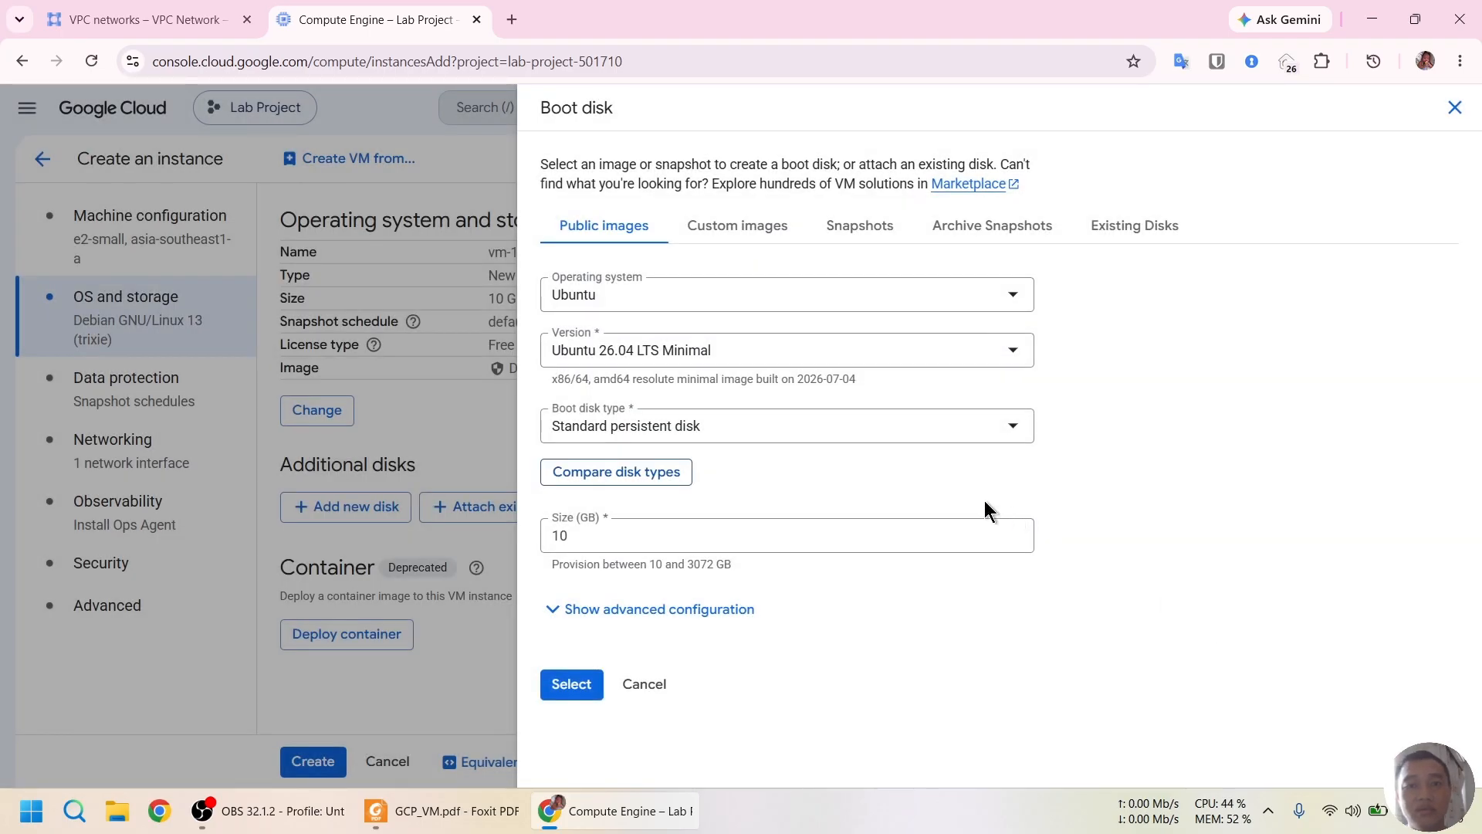
{"action": "left_click", "coordinate": [725, 609]}
{"action": "scroll", "coordinate": [866, 606], "scroll_direction": "down", "scroll_amount": 6}
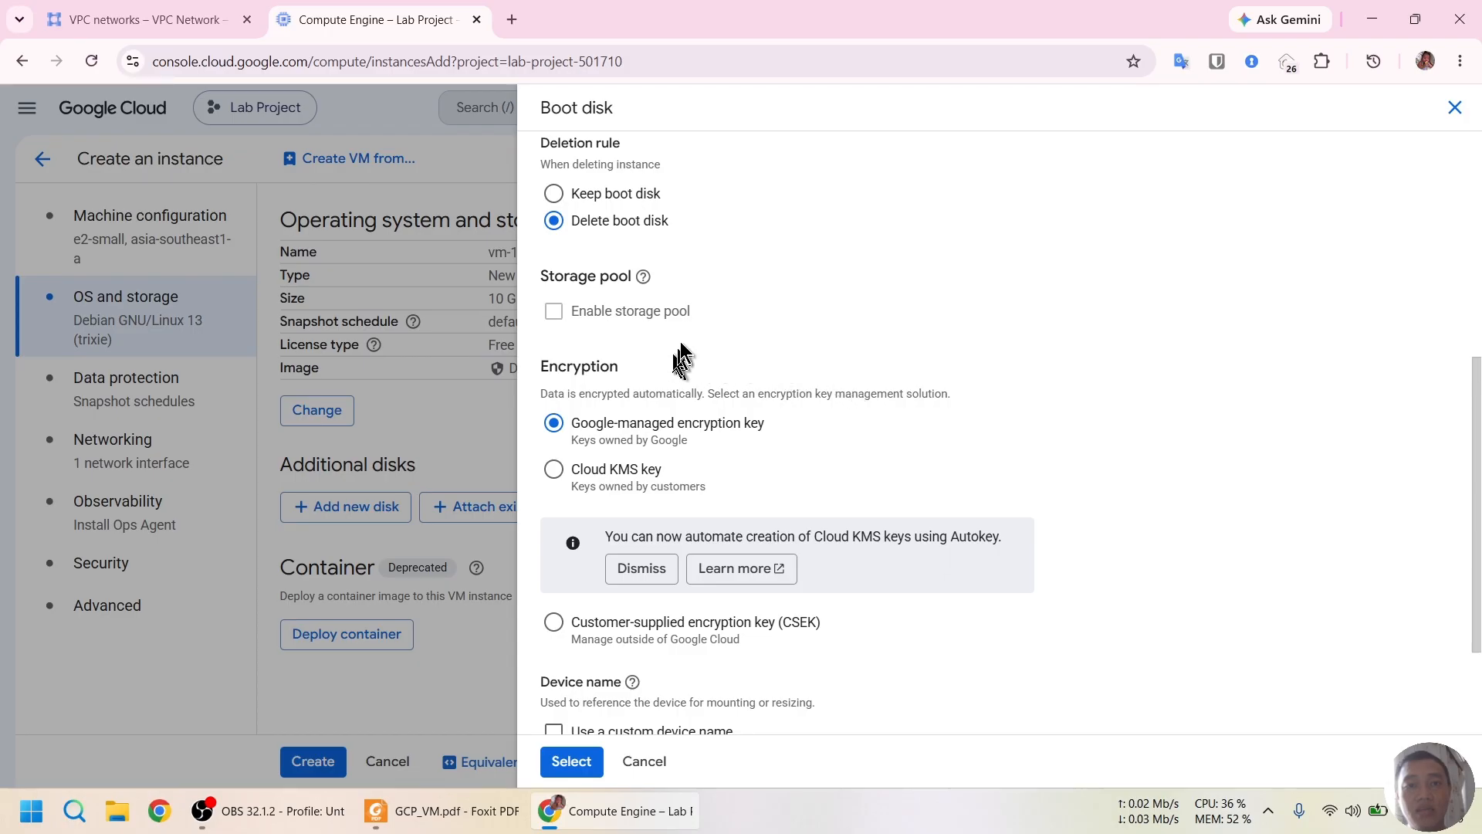
{"action": "mouse_move", "coordinate": [634, 325]}
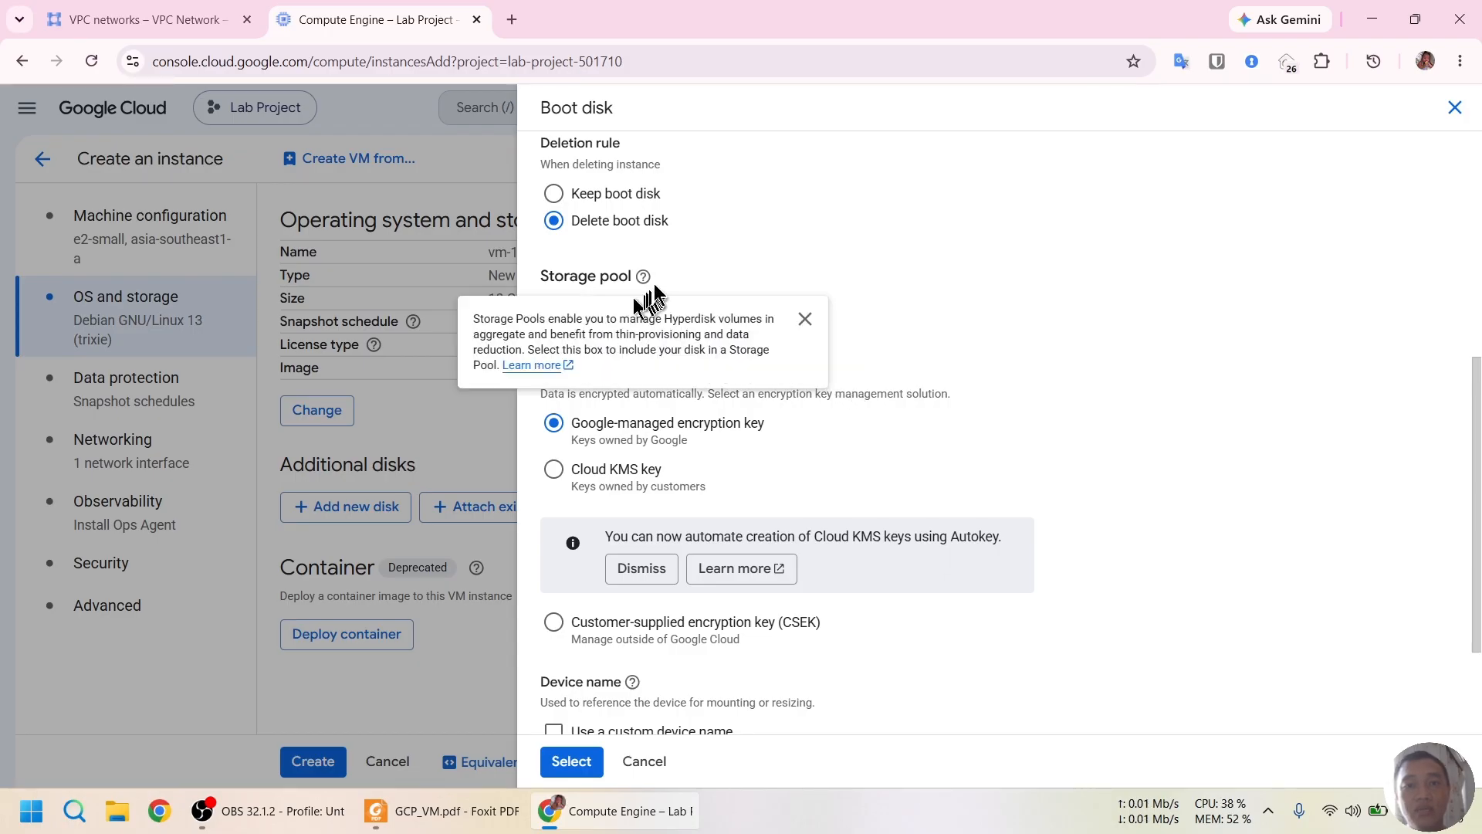
{"action": "scroll", "coordinate": [923, 355], "scroll_direction": "up", "scroll_amount": 6}
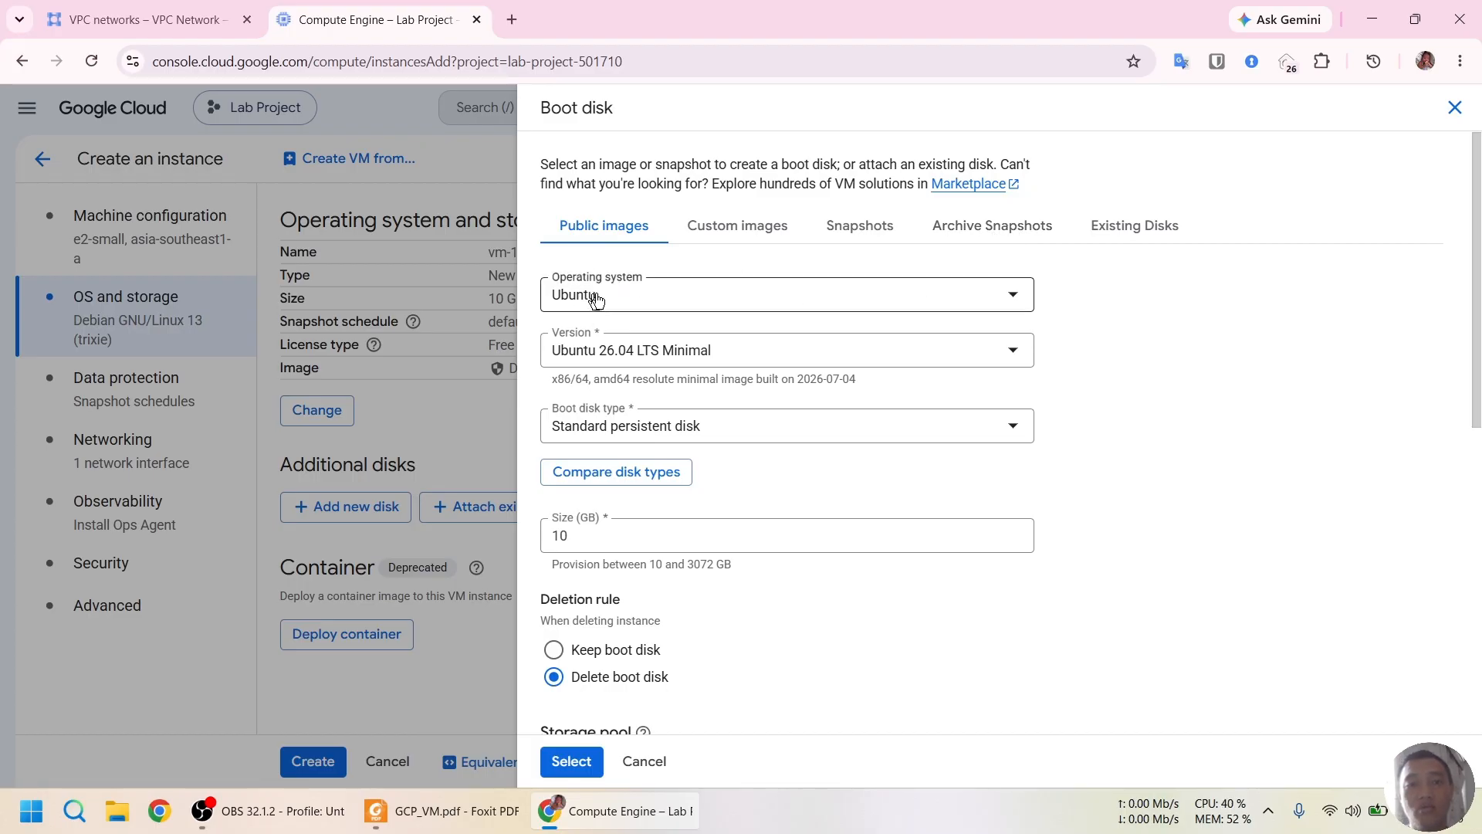
{"action": "left_click", "coordinate": [558, 766]}
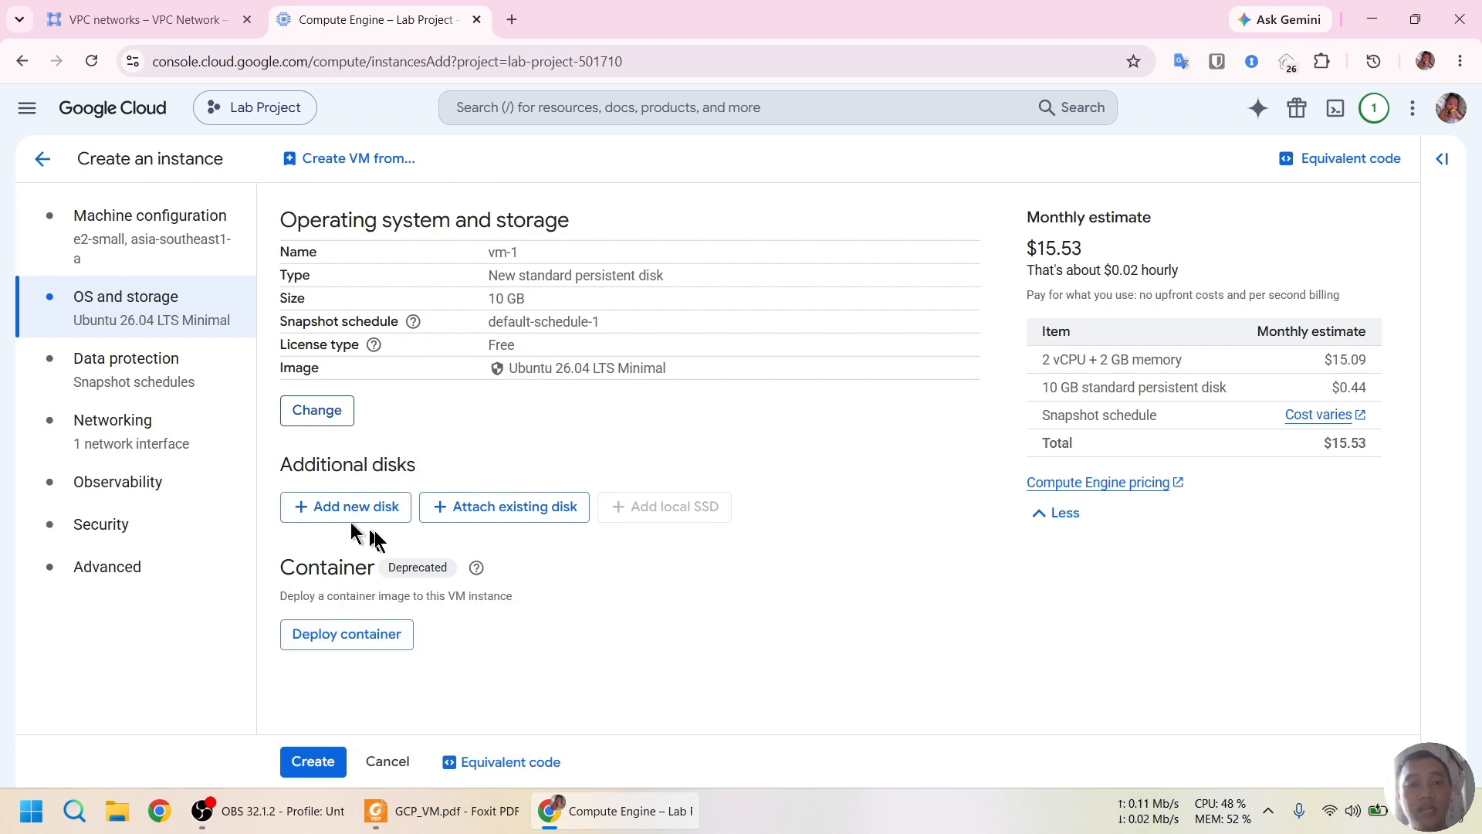
Add a blank 10 GB standard persistent disk to the instance as an additional disk.
{"action": "mouse_move", "coordinate": [606, 520]}
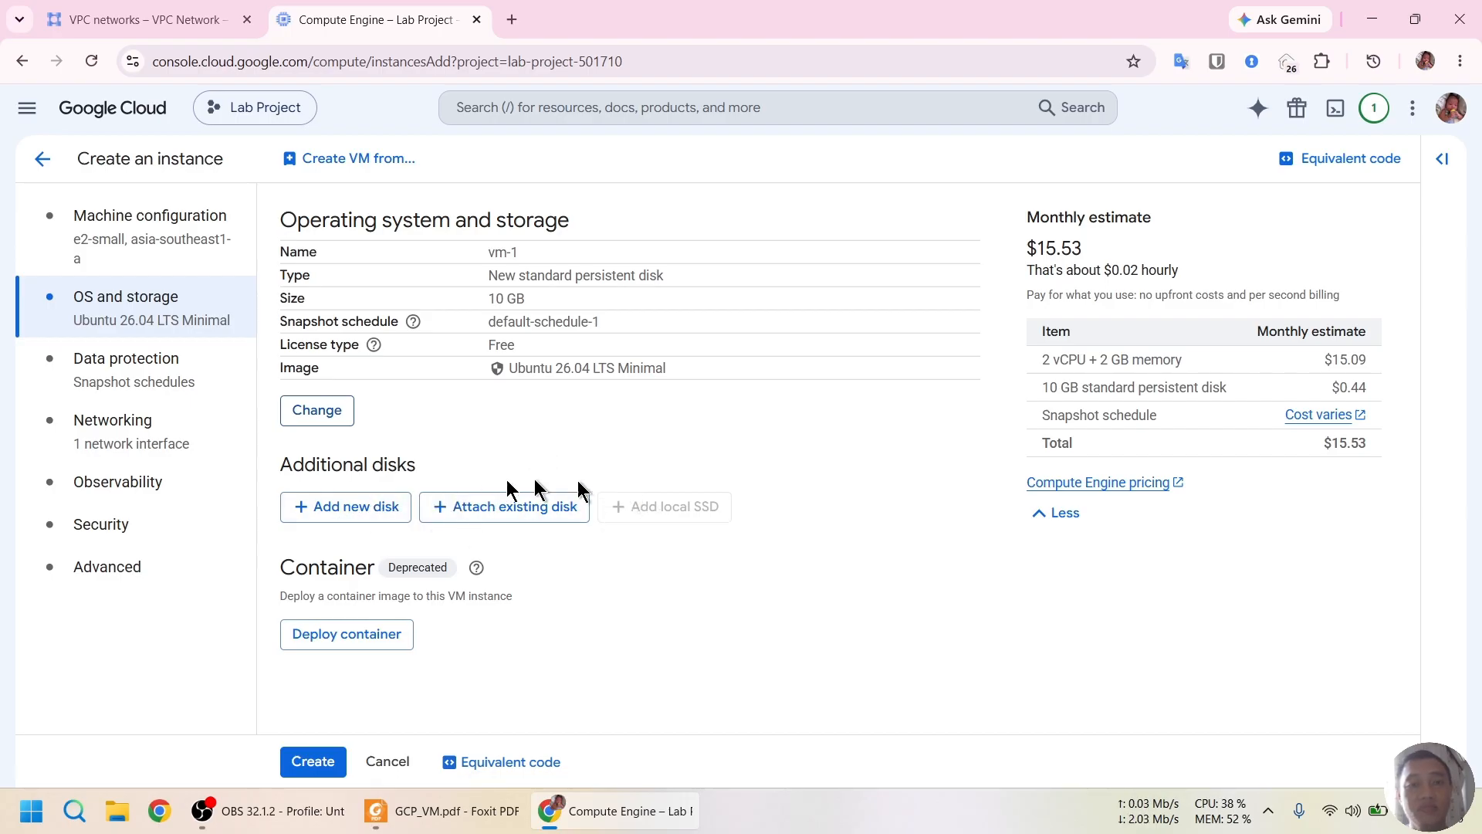
{"action": "left_click", "coordinate": [349, 525]}
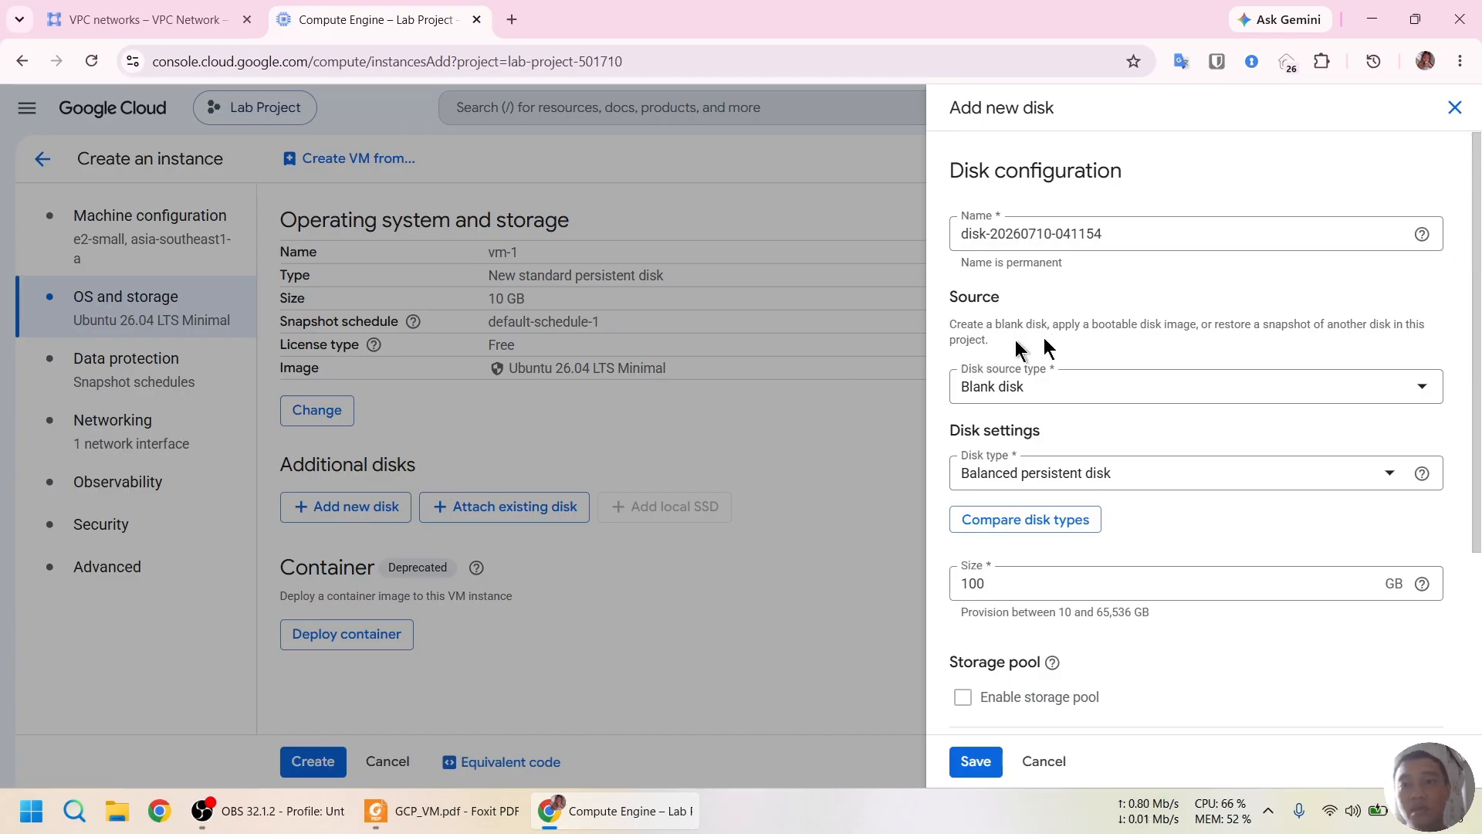
{"action": "left_click", "coordinate": [1137, 476]}
{"action": "left_click", "coordinate": [1126, 577]}
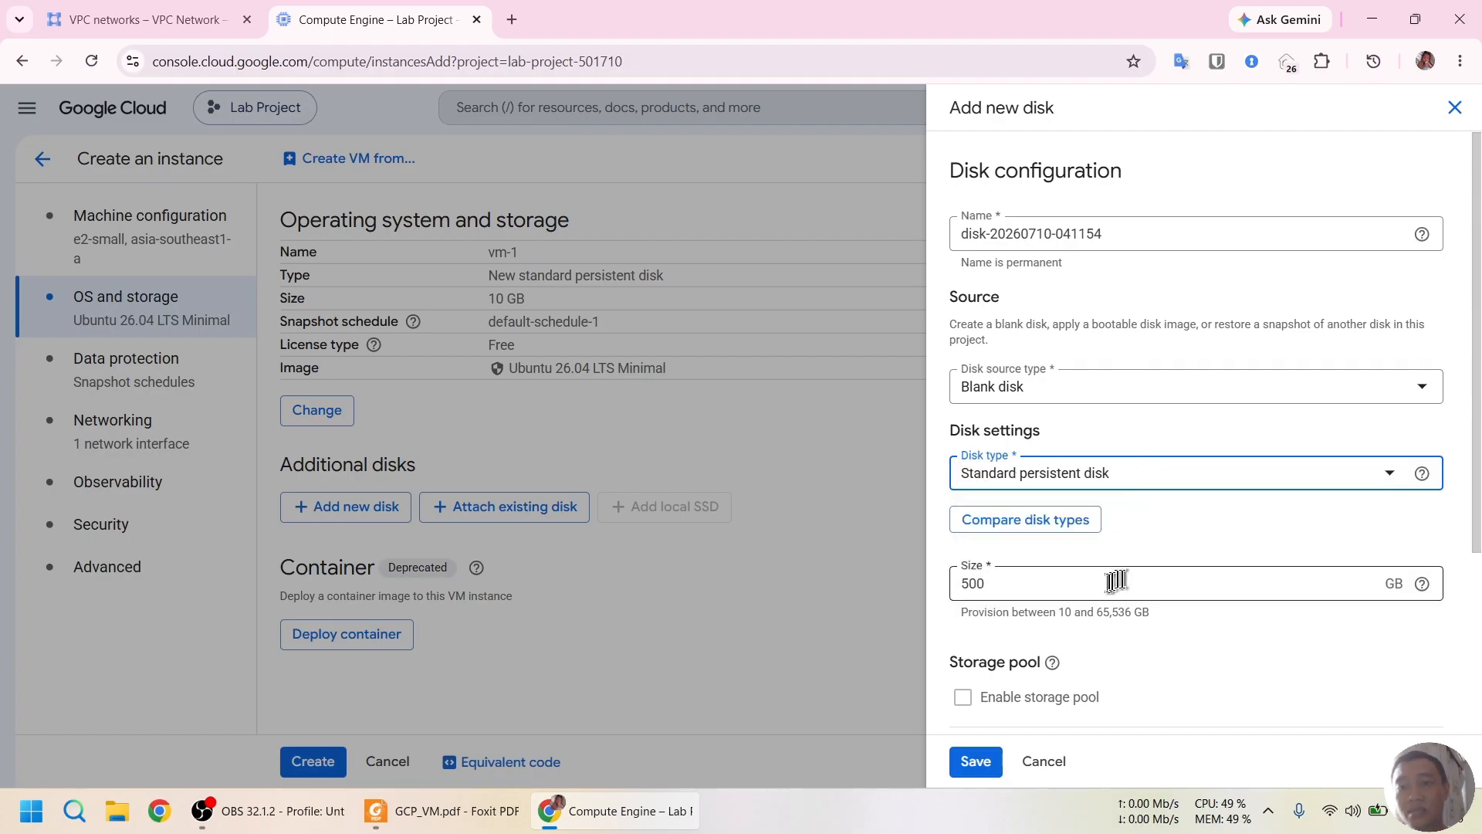
{"action": "left_click", "coordinate": [1090, 587]}
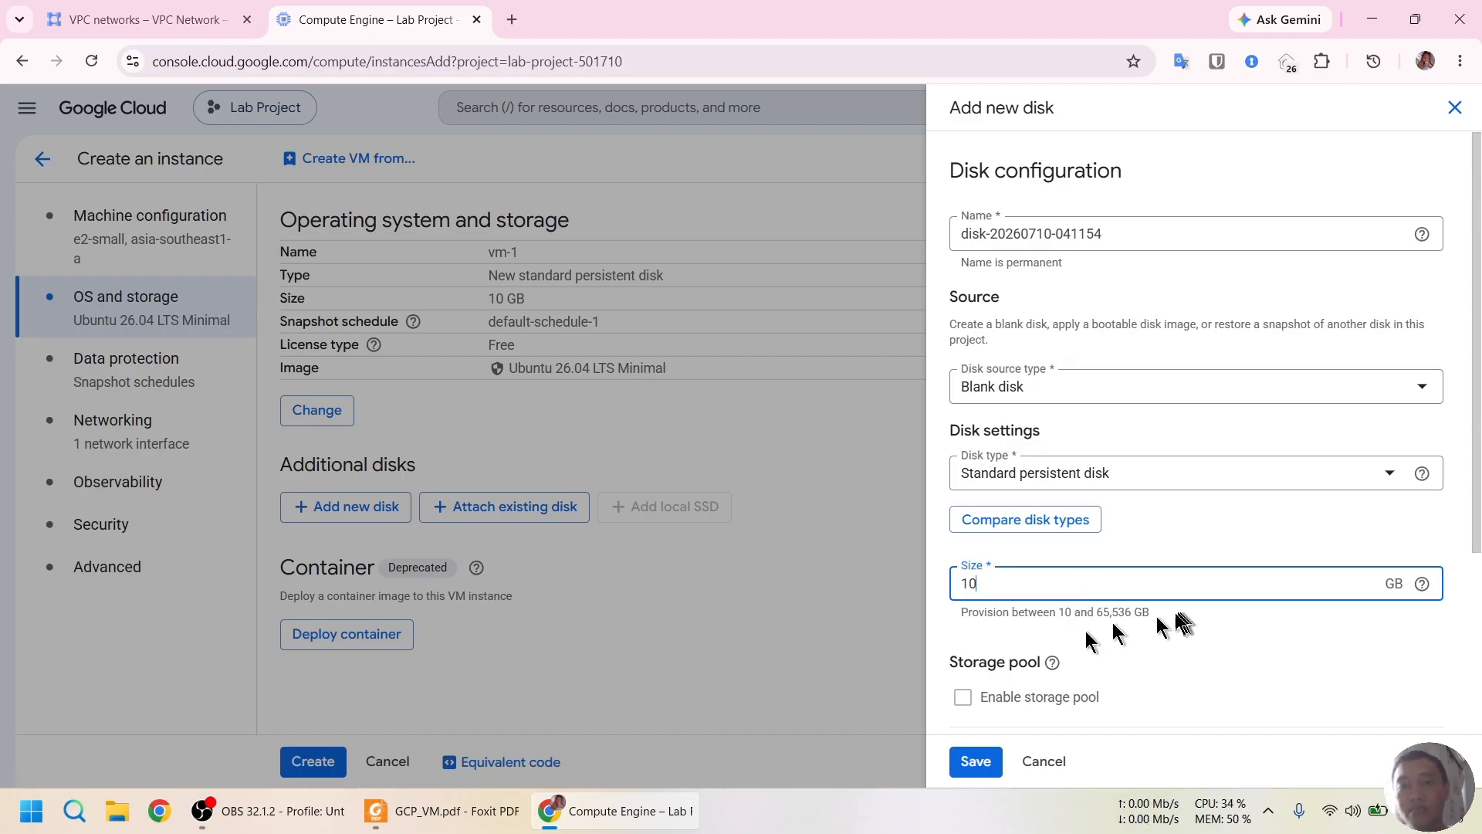
{"action": "left_click", "coordinate": [976, 761]}
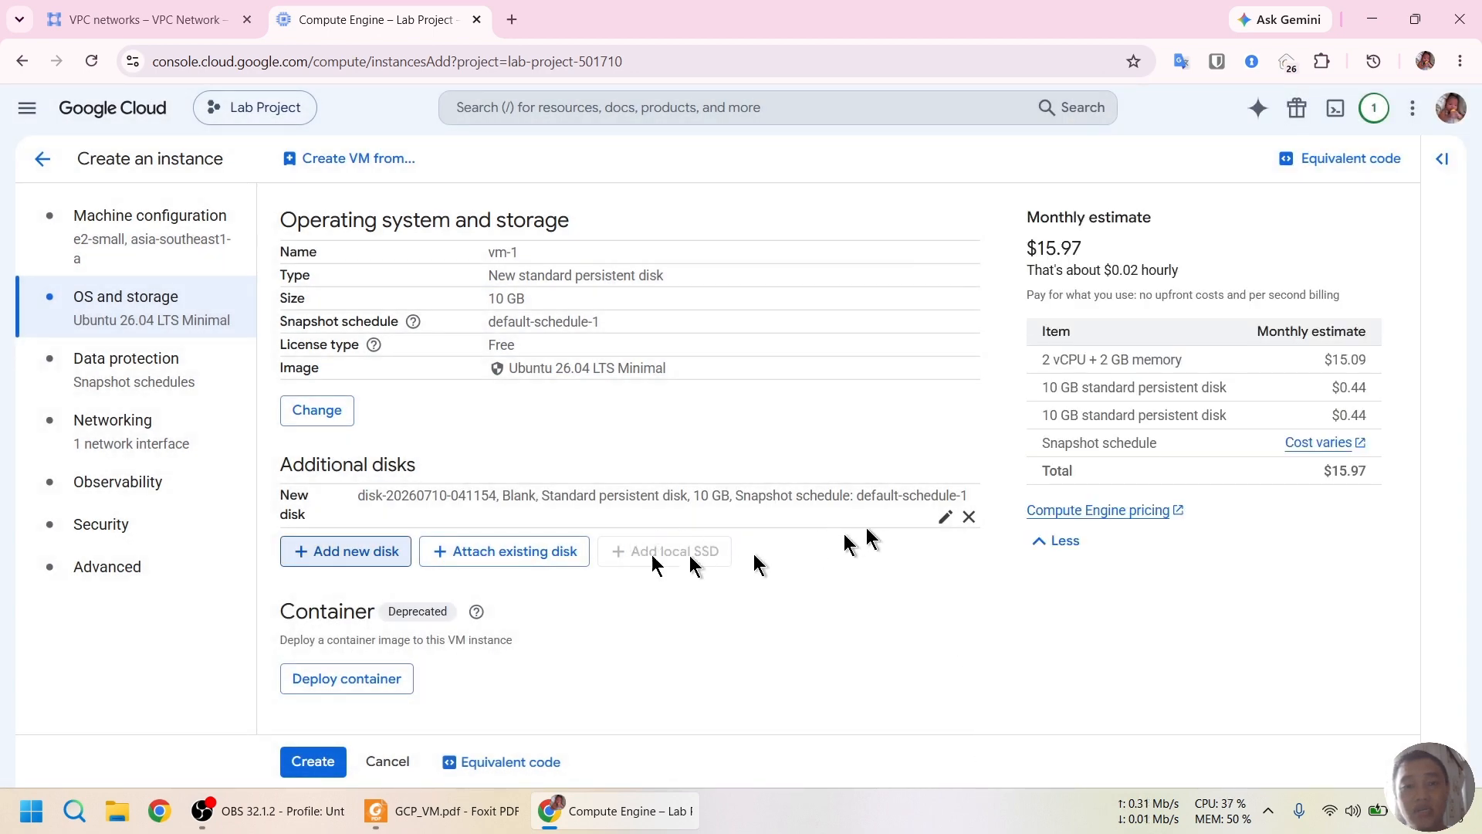
Review the container deployment settings and leave them without configuring a container.
{"action": "mouse_move", "coordinate": [661, 554]}
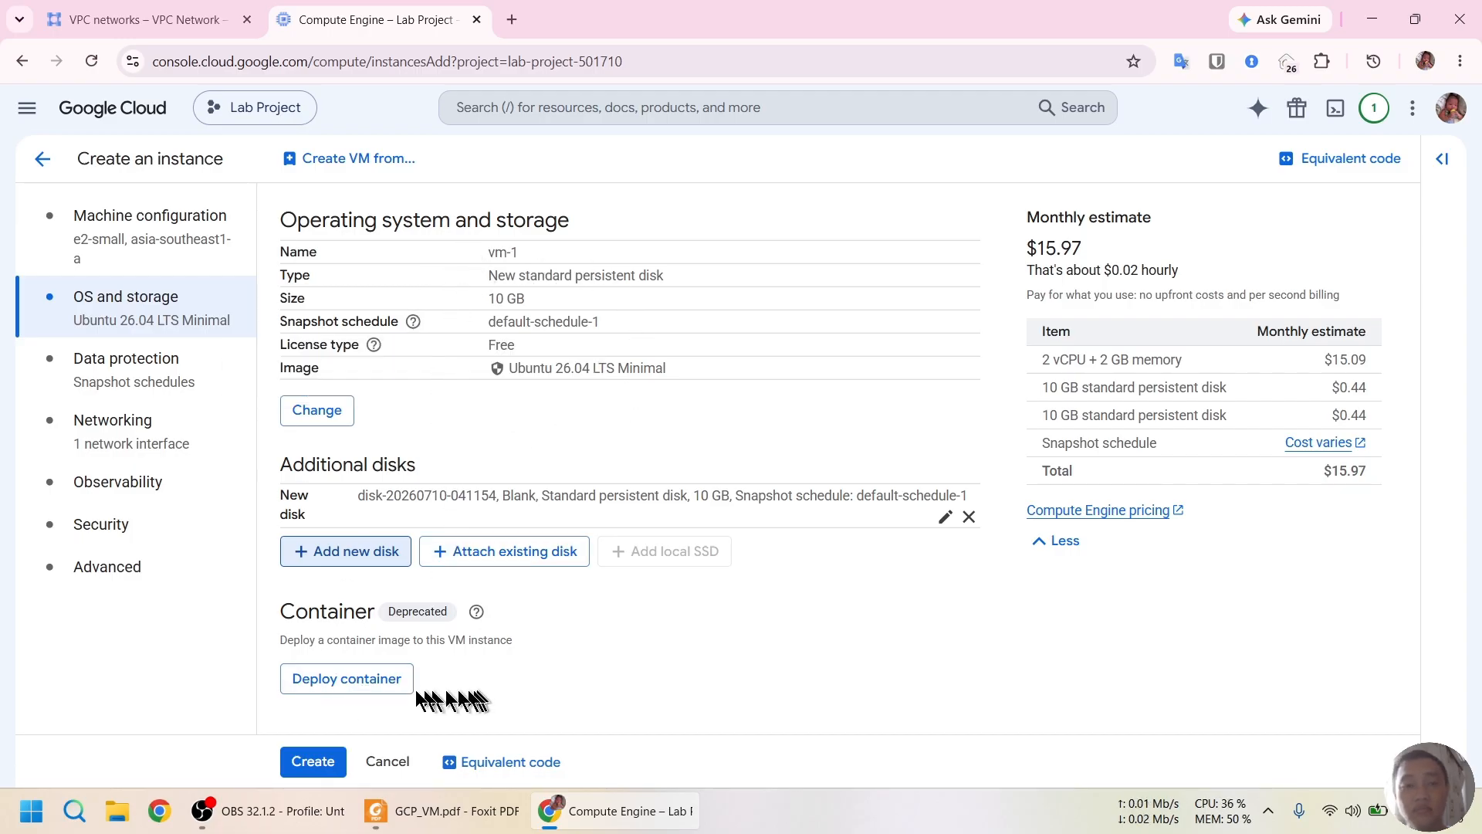
{"action": "left_click", "coordinate": [347, 683]}
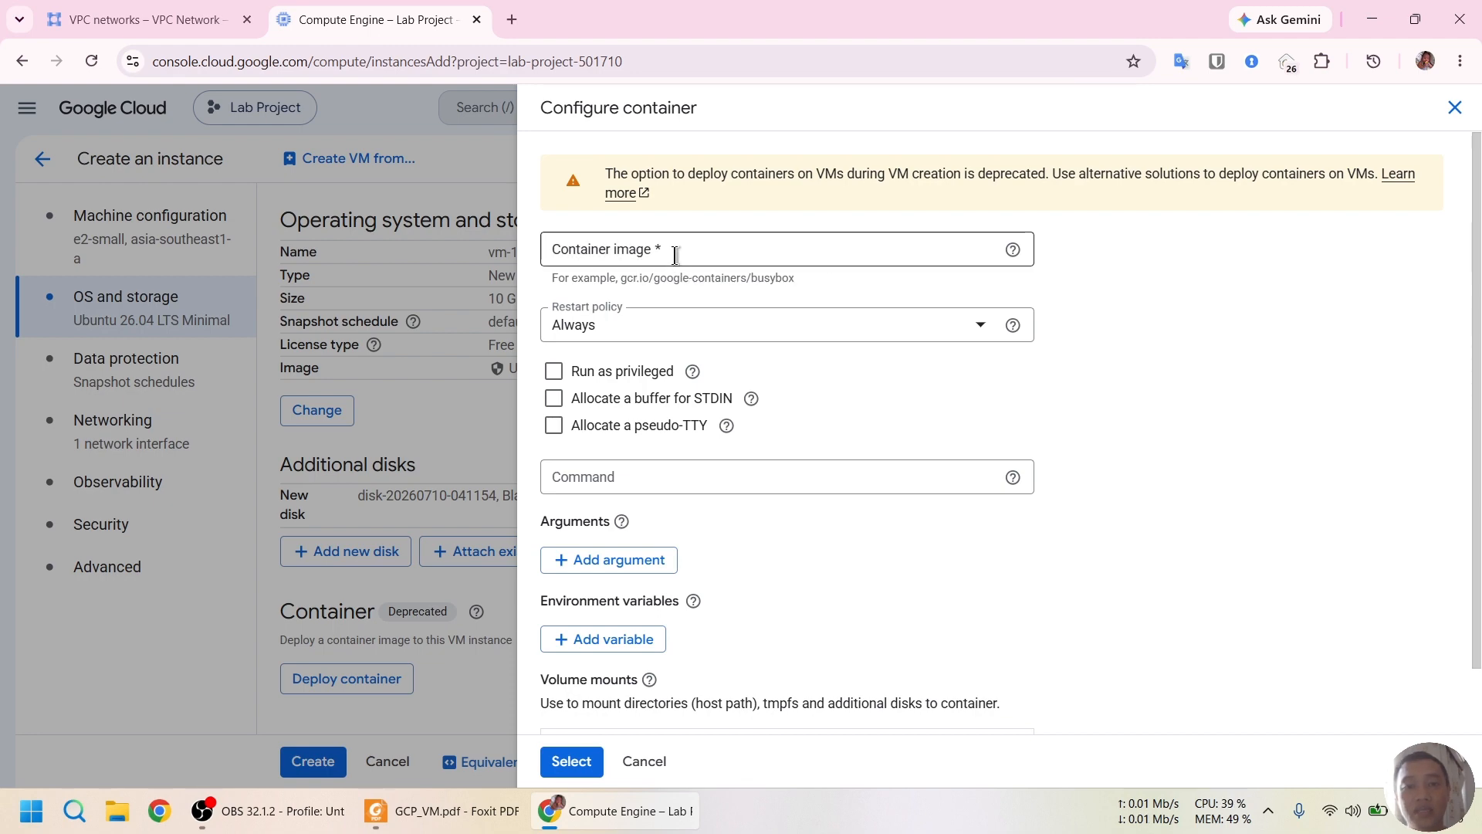
{"action": "scroll", "coordinate": [702, 336], "scroll_direction": "down", "scroll_amount": 1}
{"action": "left_click", "coordinate": [656, 762]}
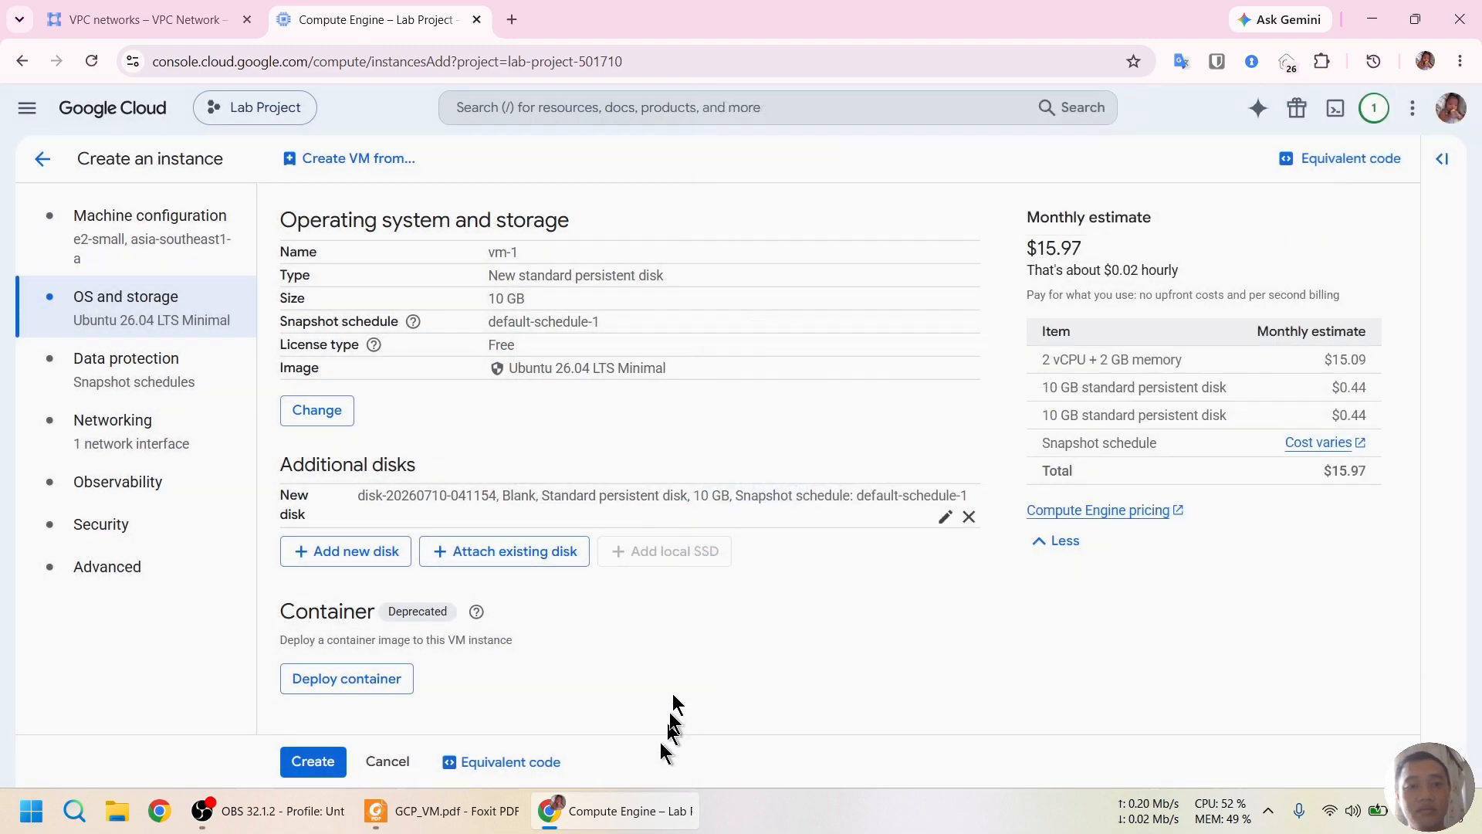
Check the Primary internal address comparison in GCP_VM.pdf in Foxit PDF Reader, and return to the instance form in Chrome.
{"action": "key", "text": "alt+Tab"}
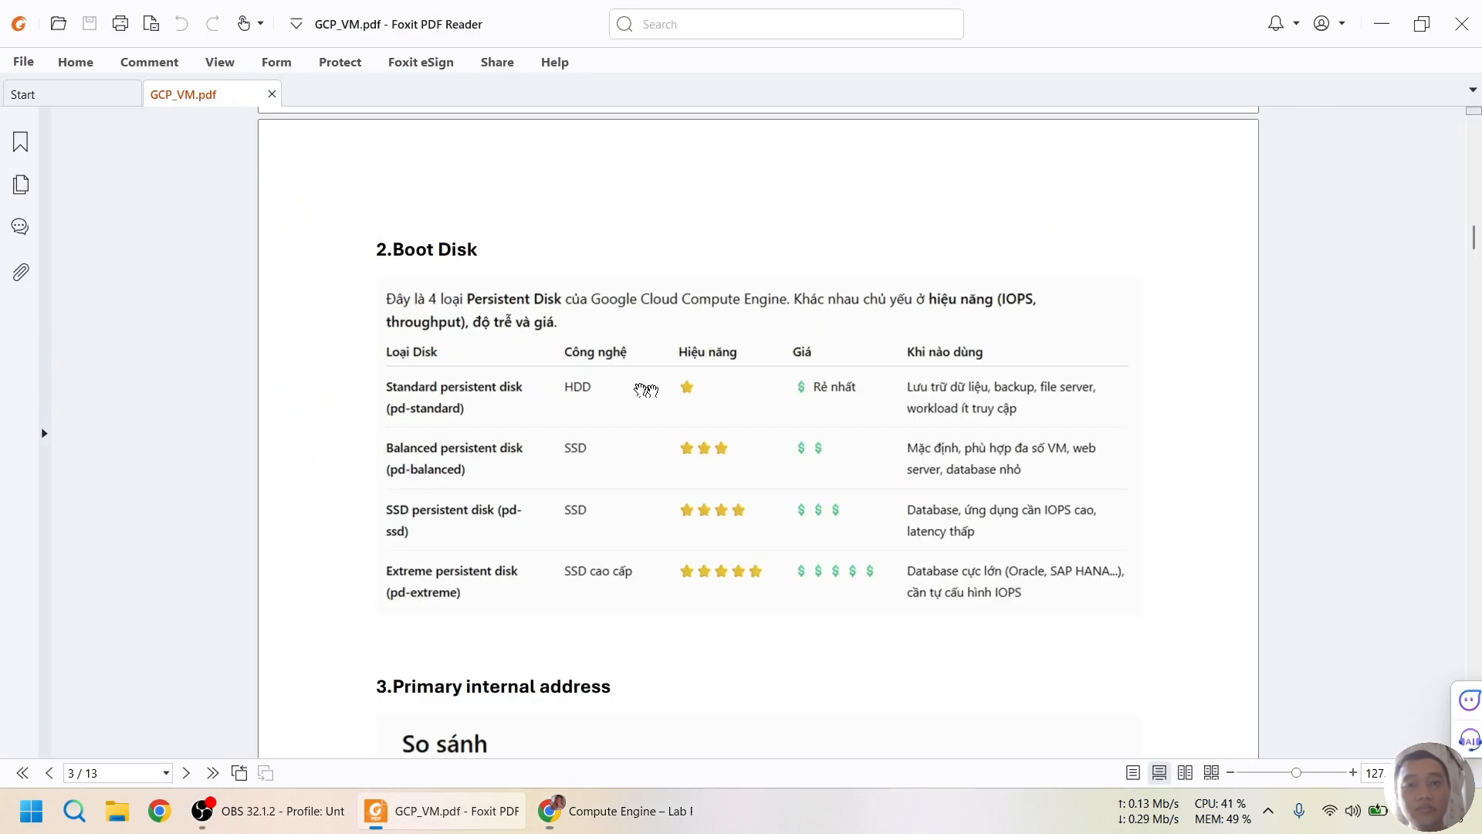
{"action": "scroll", "coordinate": [638, 396], "scroll_direction": "down", "scroll_amount": 4}
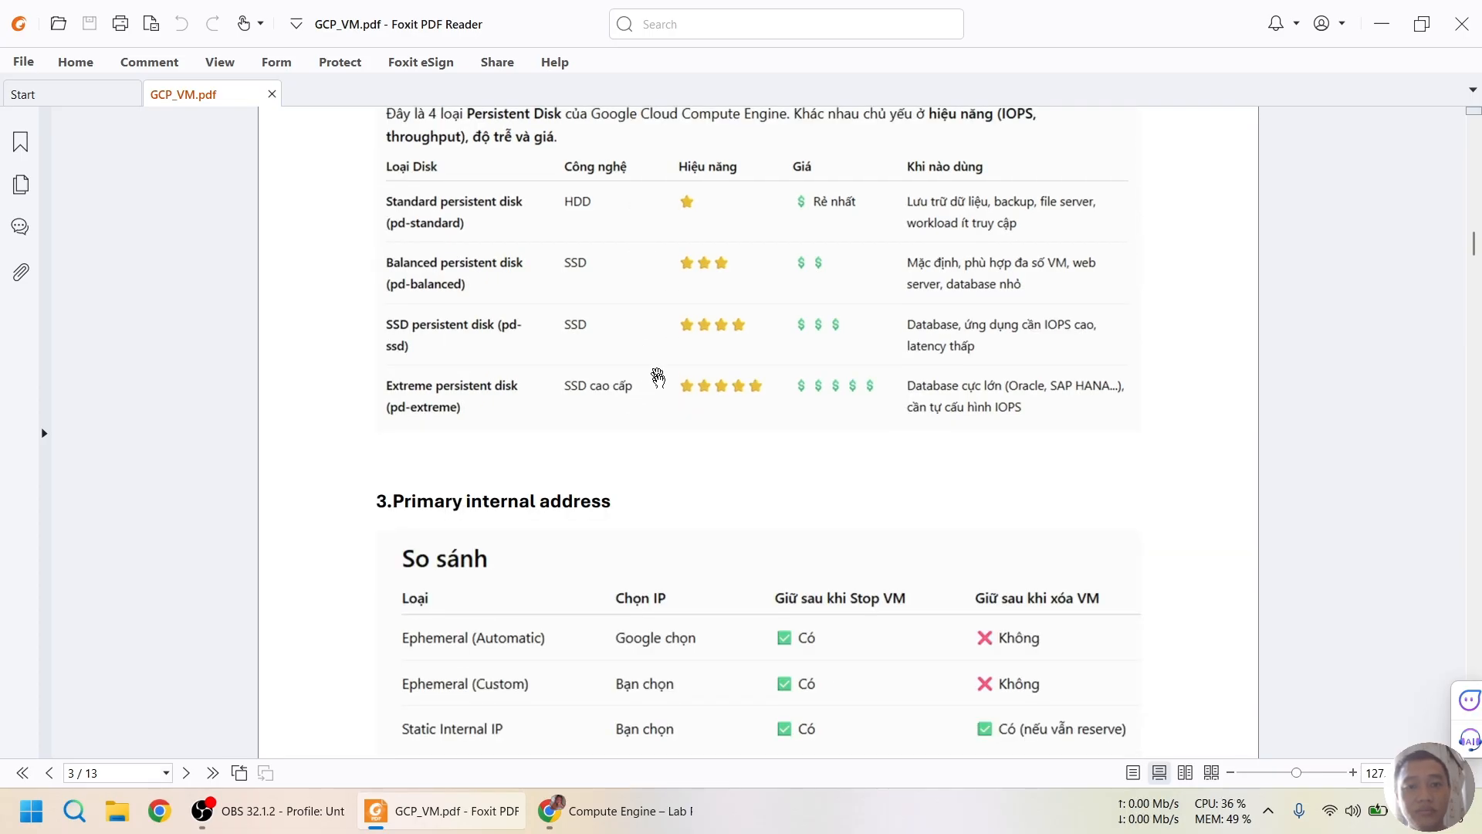
{"action": "scroll", "coordinate": [657, 373], "scroll_direction": "down", "scroll_amount": 3}
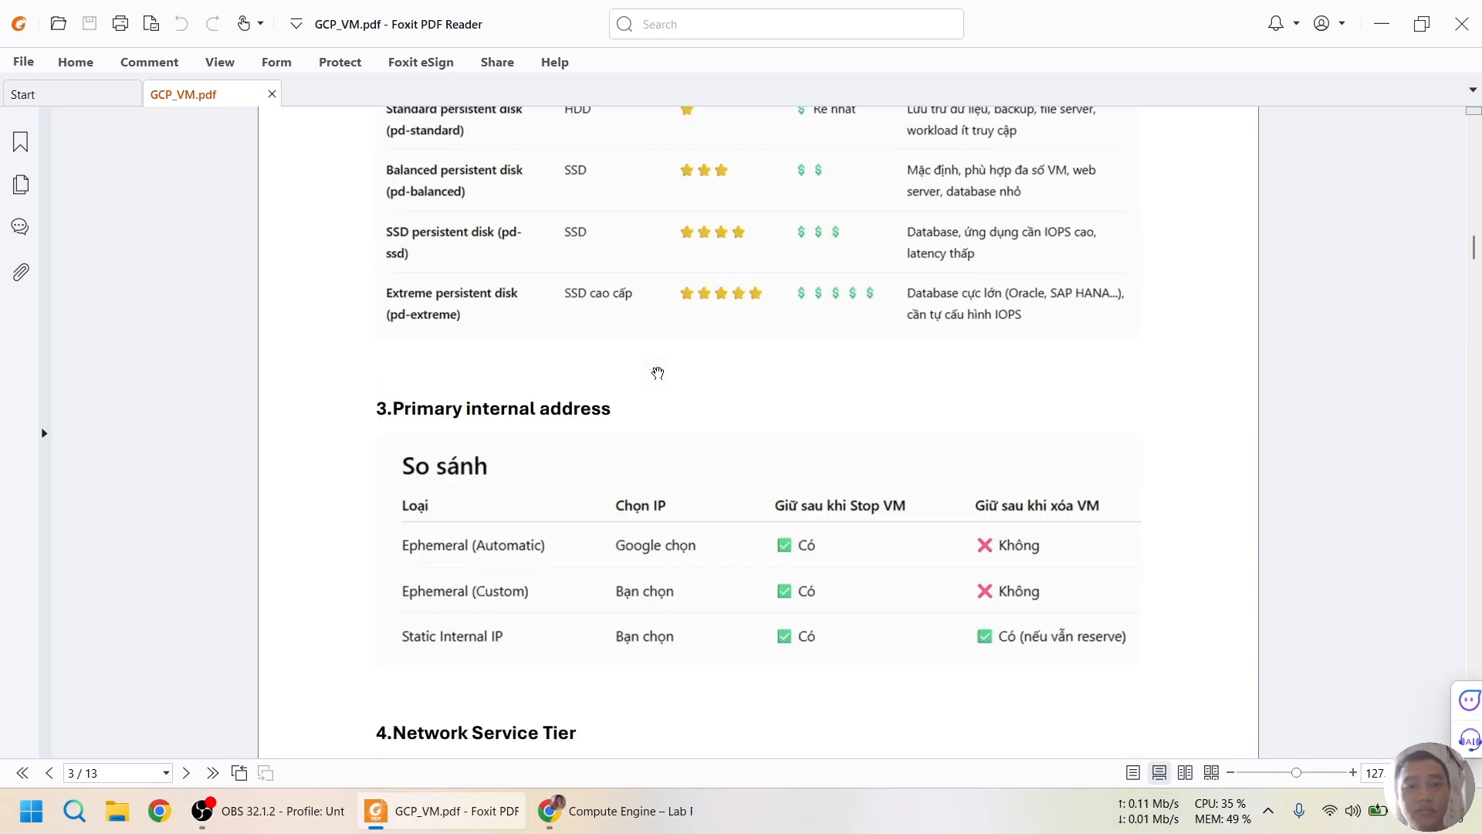
{"action": "key", "text": "alt+Tab"}
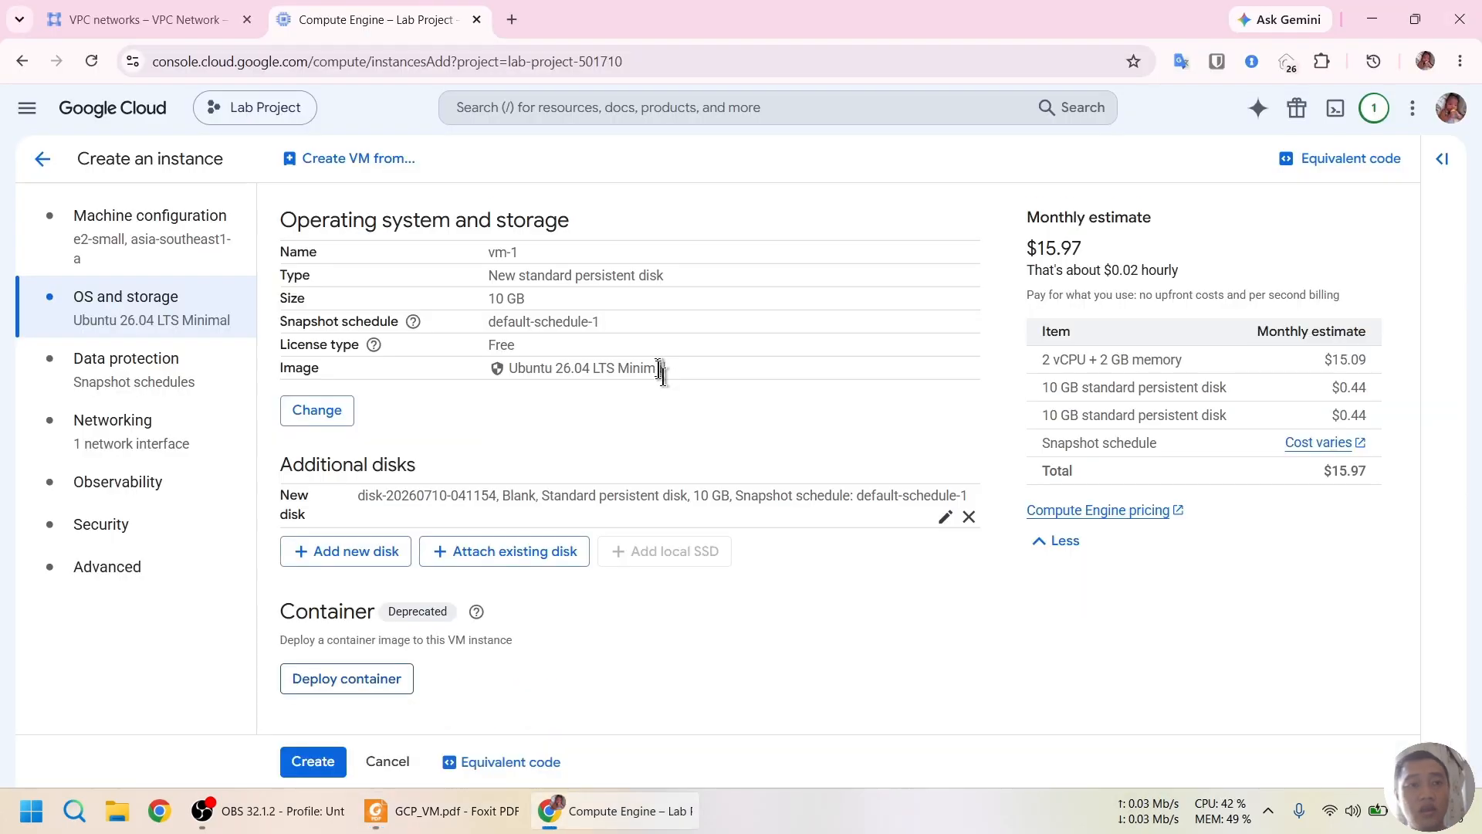
Review the instance's data protection options for backups, snapshot schedules and replication.
{"action": "left_click", "coordinate": [106, 376]}
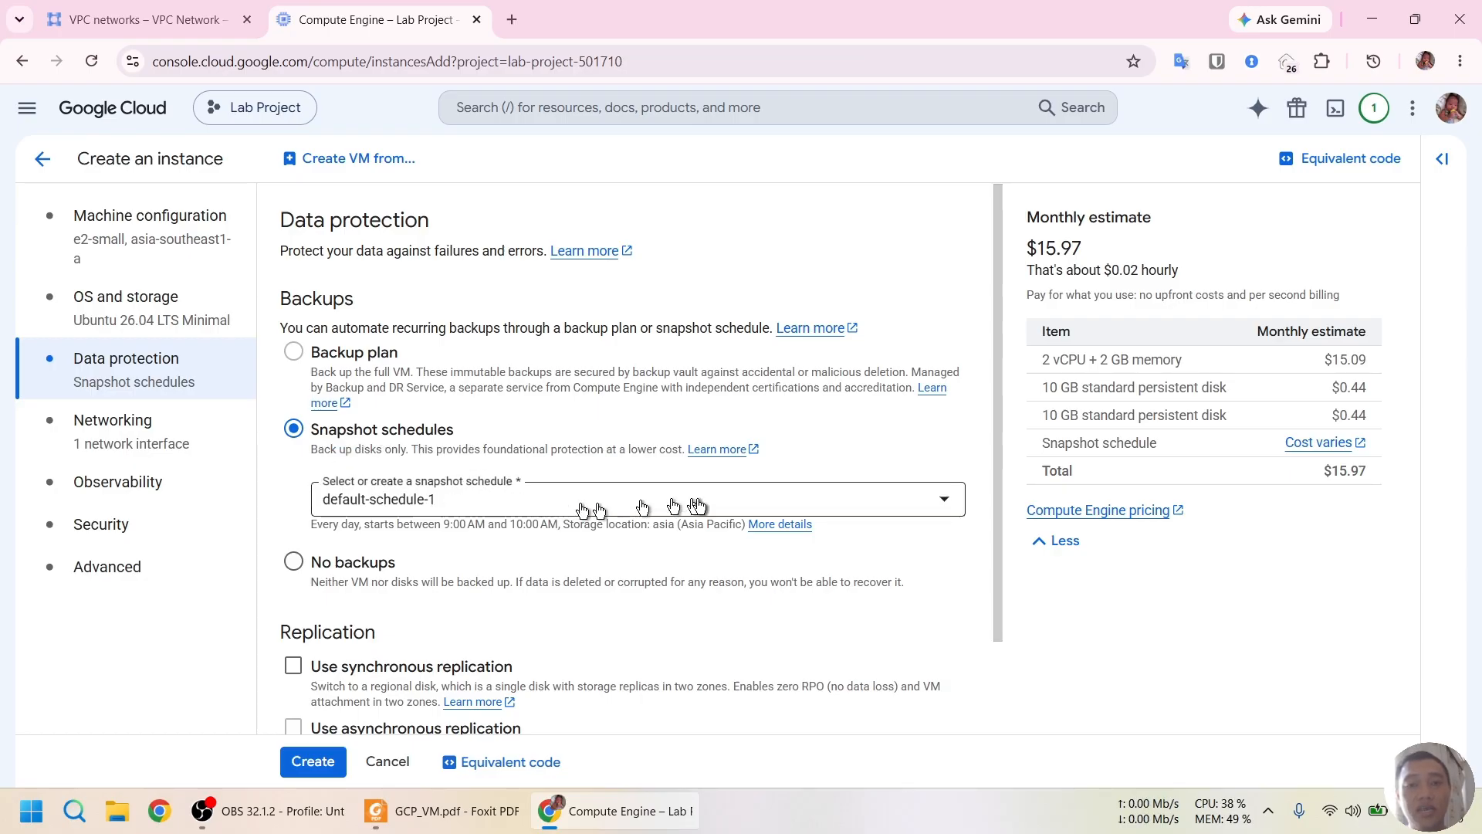
{"action": "mouse_move", "coordinate": [359, 357]}
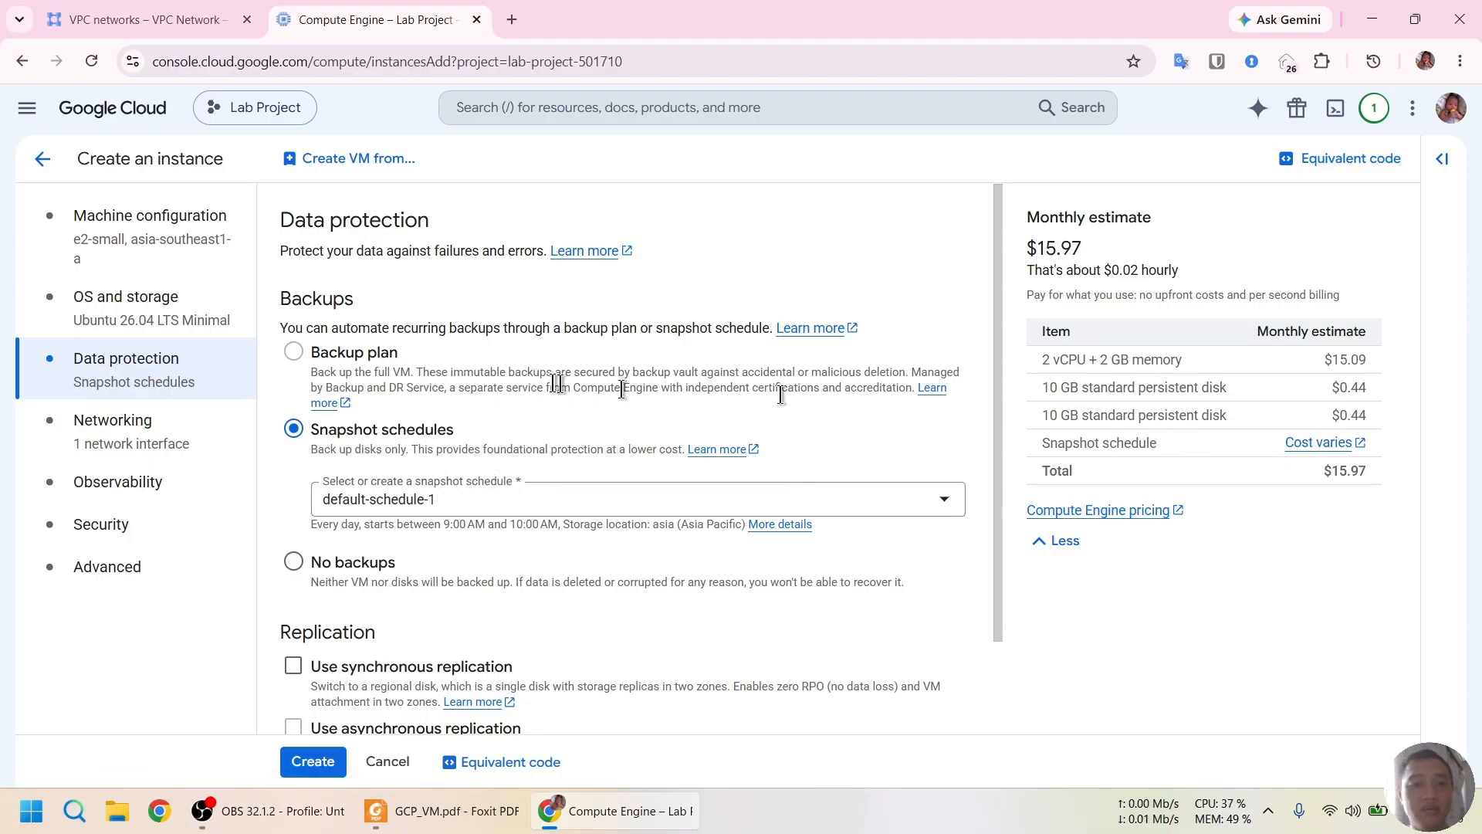
{"action": "scroll", "coordinate": [525, 400], "scroll_direction": "down", "scroll_amount": 1}
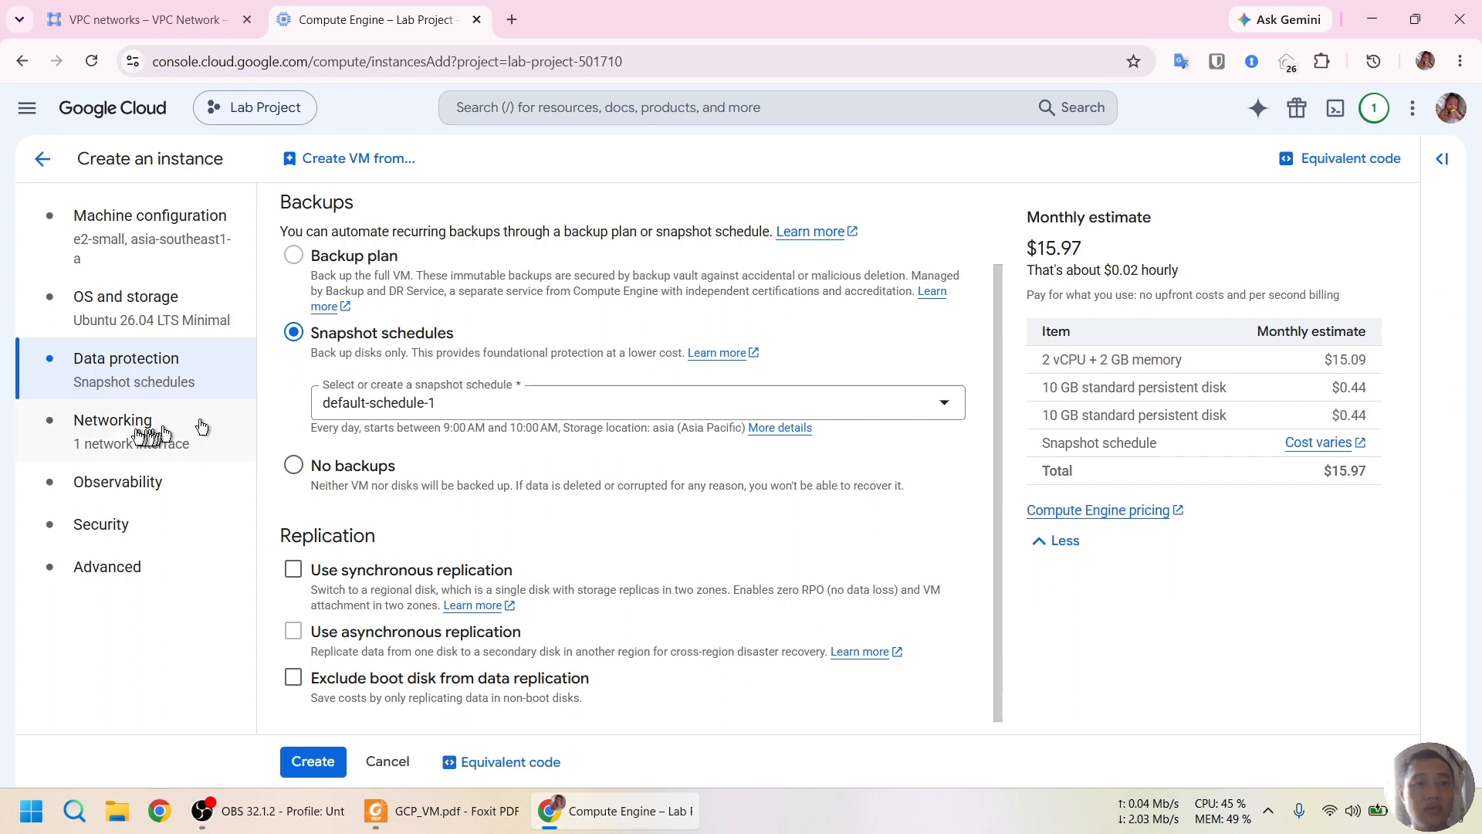
Allow HTTP and HTTPS traffic through the firewall in the instance's networking settings.
{"action": "left_click", "coordinate": [112, 439]}
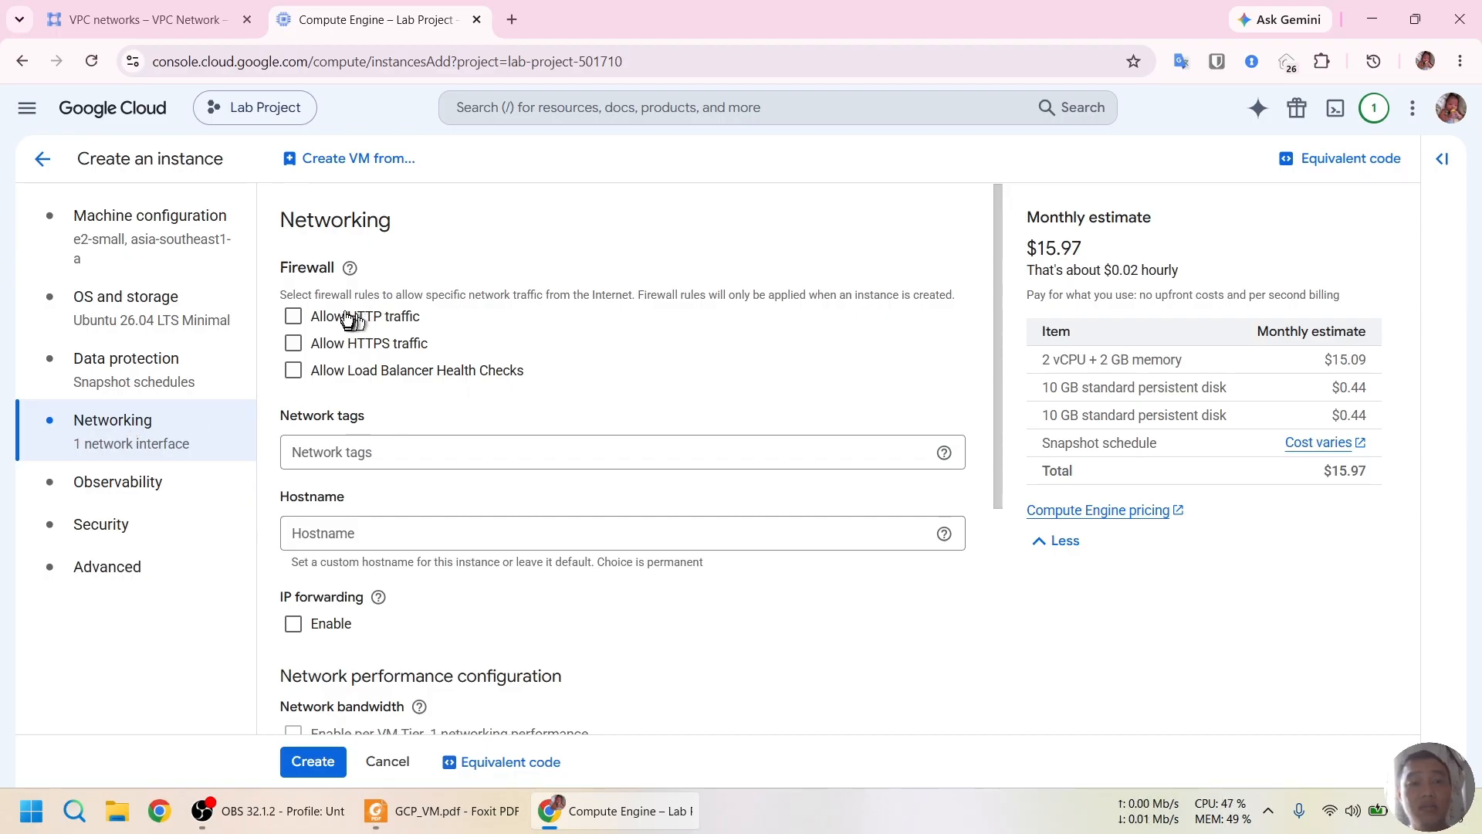
{"action": "left_click", "coordinate": [292, 319]}
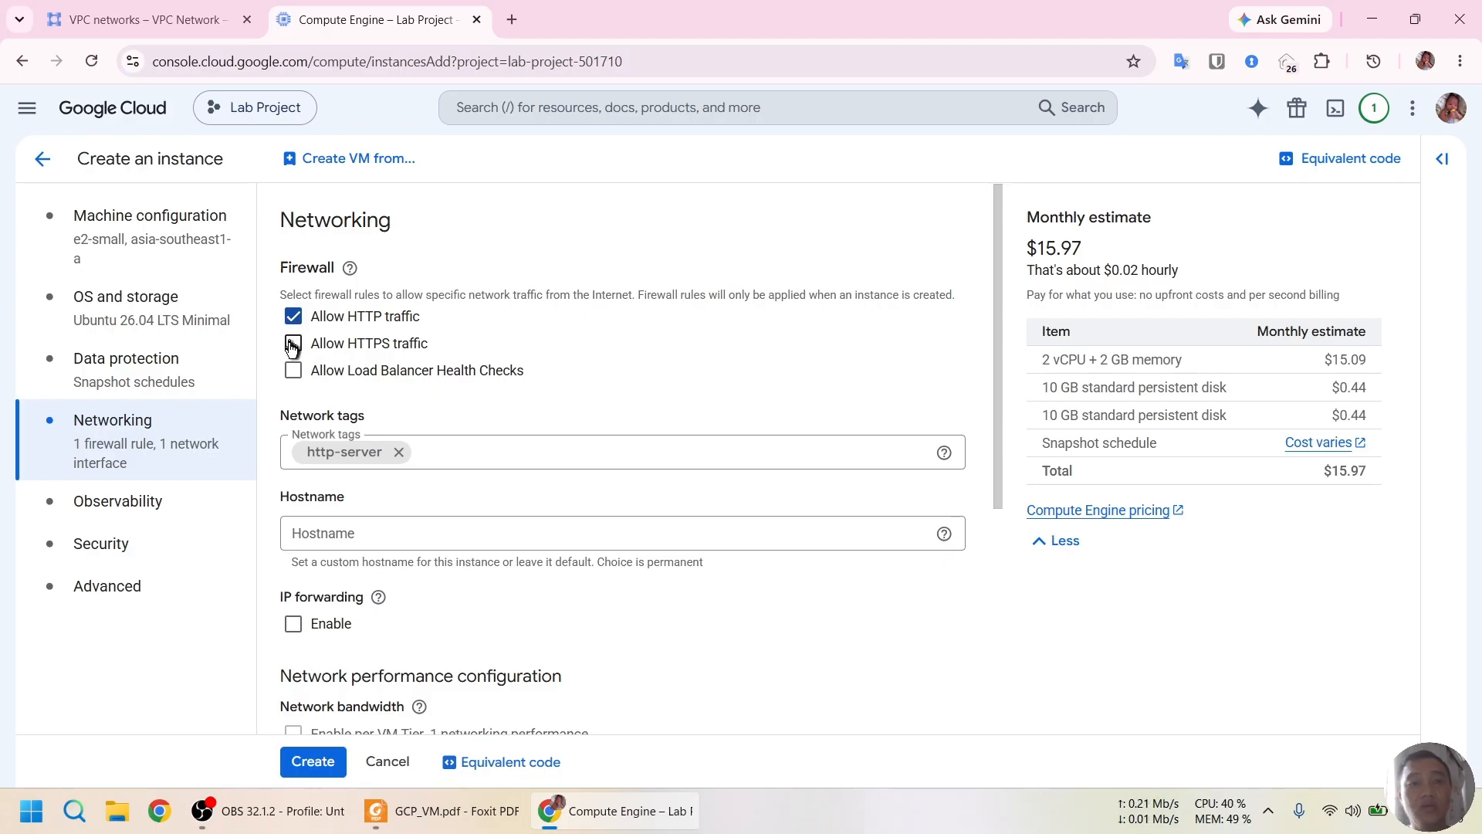
{"action": "left_click", "coordinate": [292, 344]}
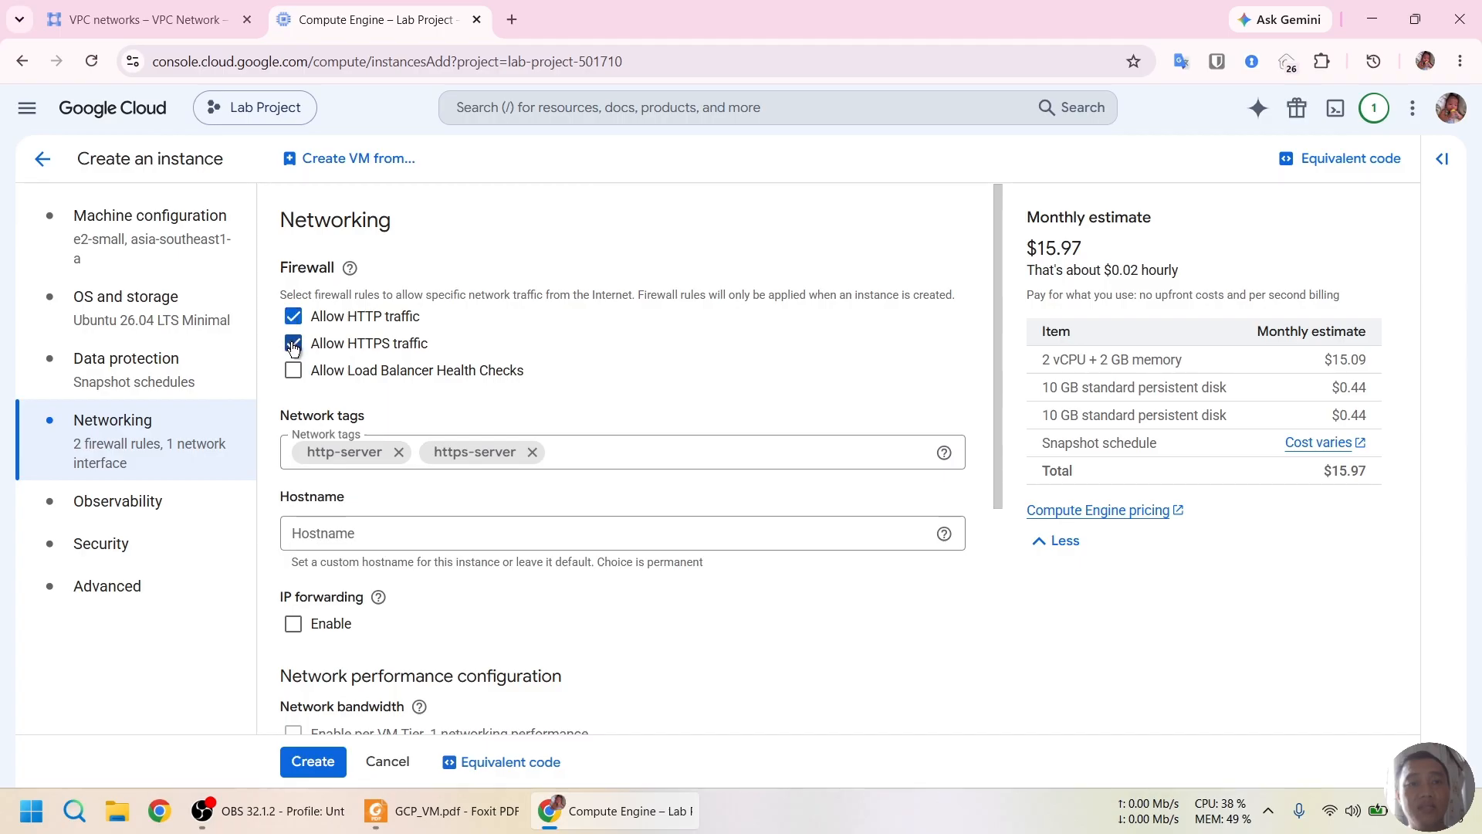
Edit the instance's default network interface nic0 to use the network vpc1.
{"action": "scroll", "coordinate": [618, 277], "scroll_direction": "down", "scroll_amount": 1}
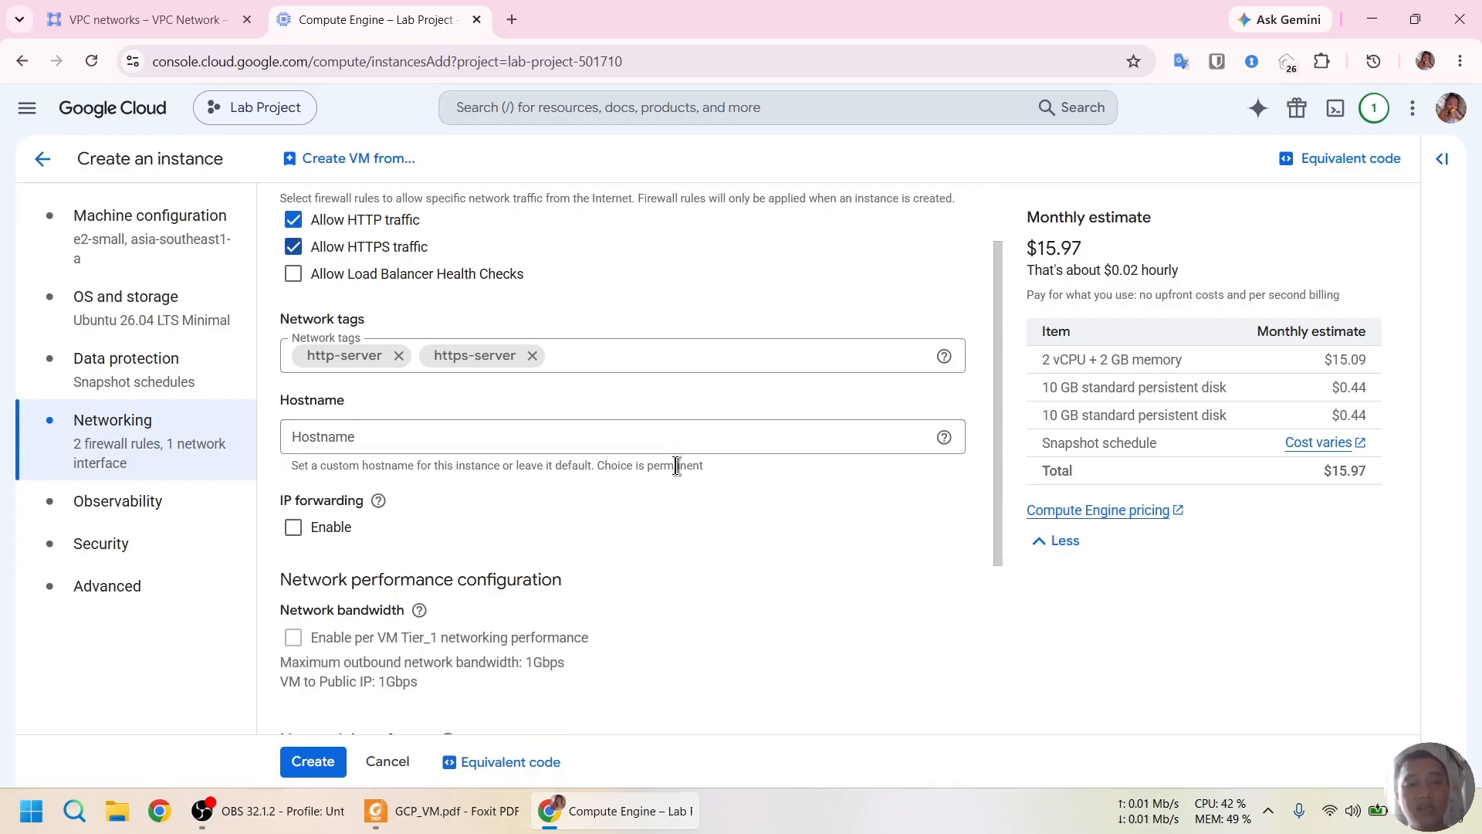
{"action": "scroll", "coordinate": [674, 467], "scroll_direction": "down", "scroll_amount": 2}
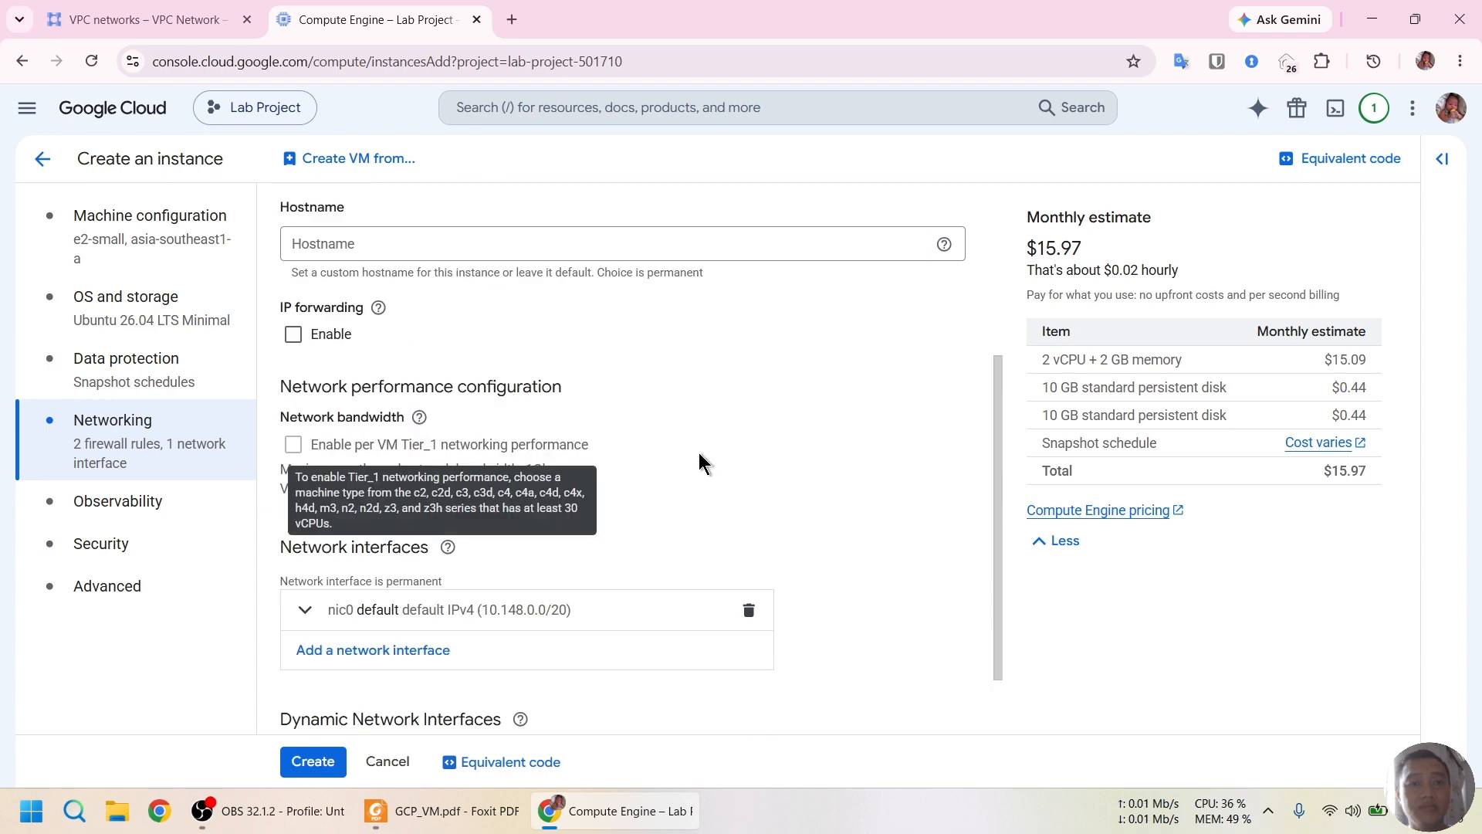
{"action": "scroll", "coordinate": [773, 429], "scroll_direction": "down", "scroll_amount": 1}
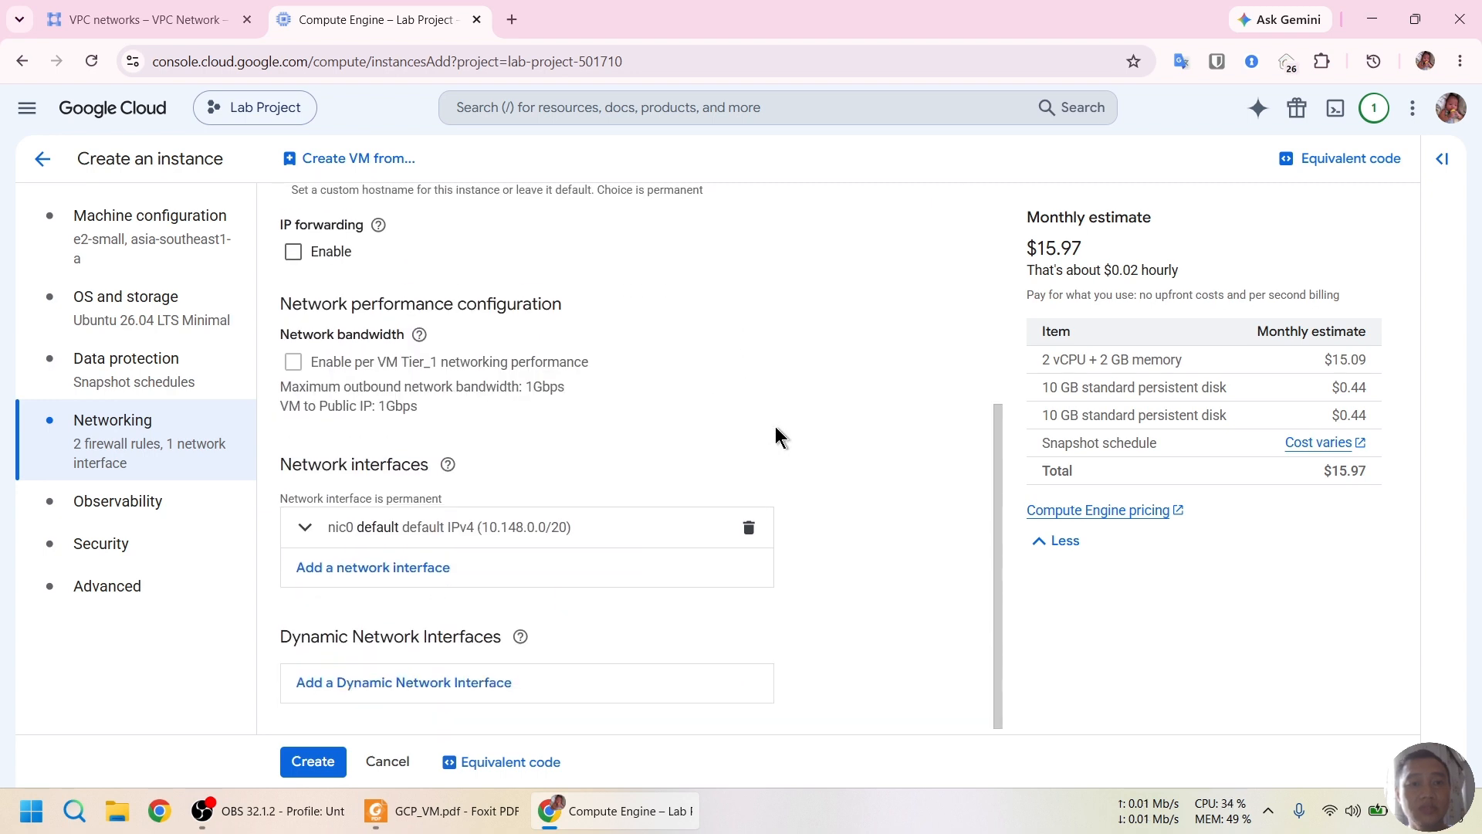
{"action": "left_click", "coordinate": [559, 525]}
{"action": "scroll", "coordinate": [559, 526], "scroll_direction": "down", "scroll_amount": 1}
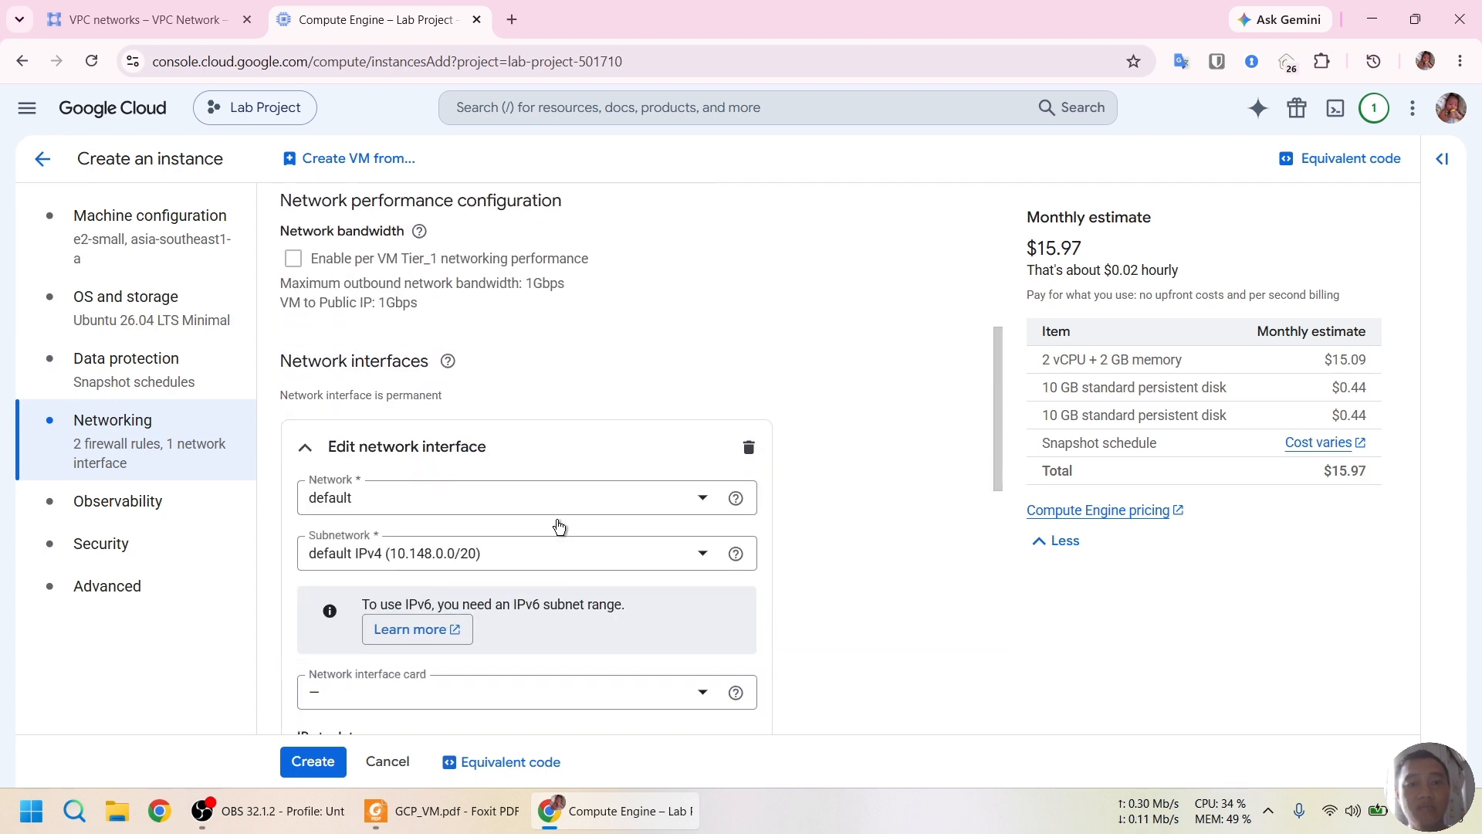
{"action": "left_click", "coordinate": [525, 502]}
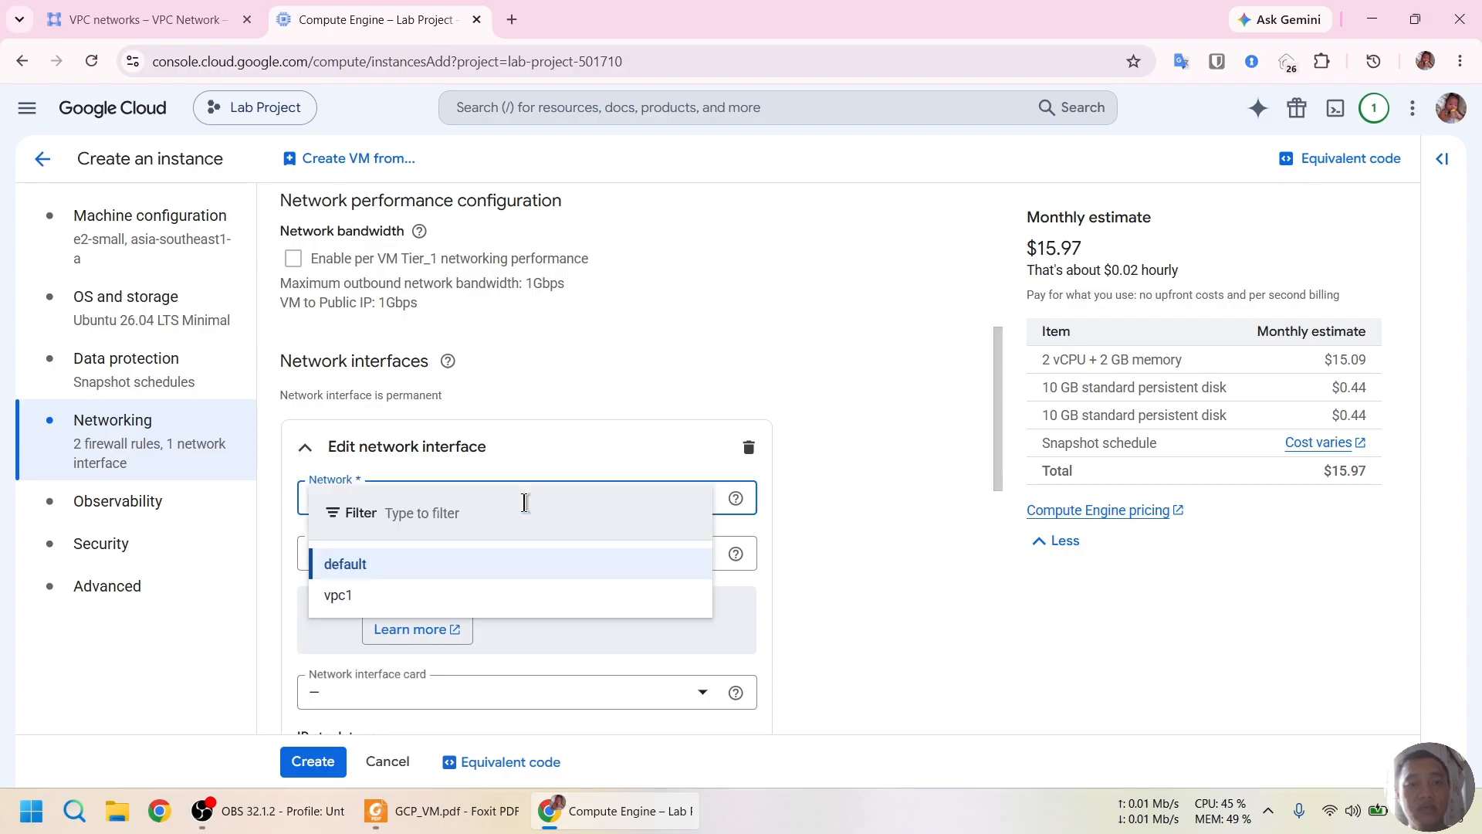
{"action": "left_click", "coordinate": [473, 596]}
{"action": "scroll", "coordinate": [596, 417], "scroll_direction": "down", "scroll_amount": 1}
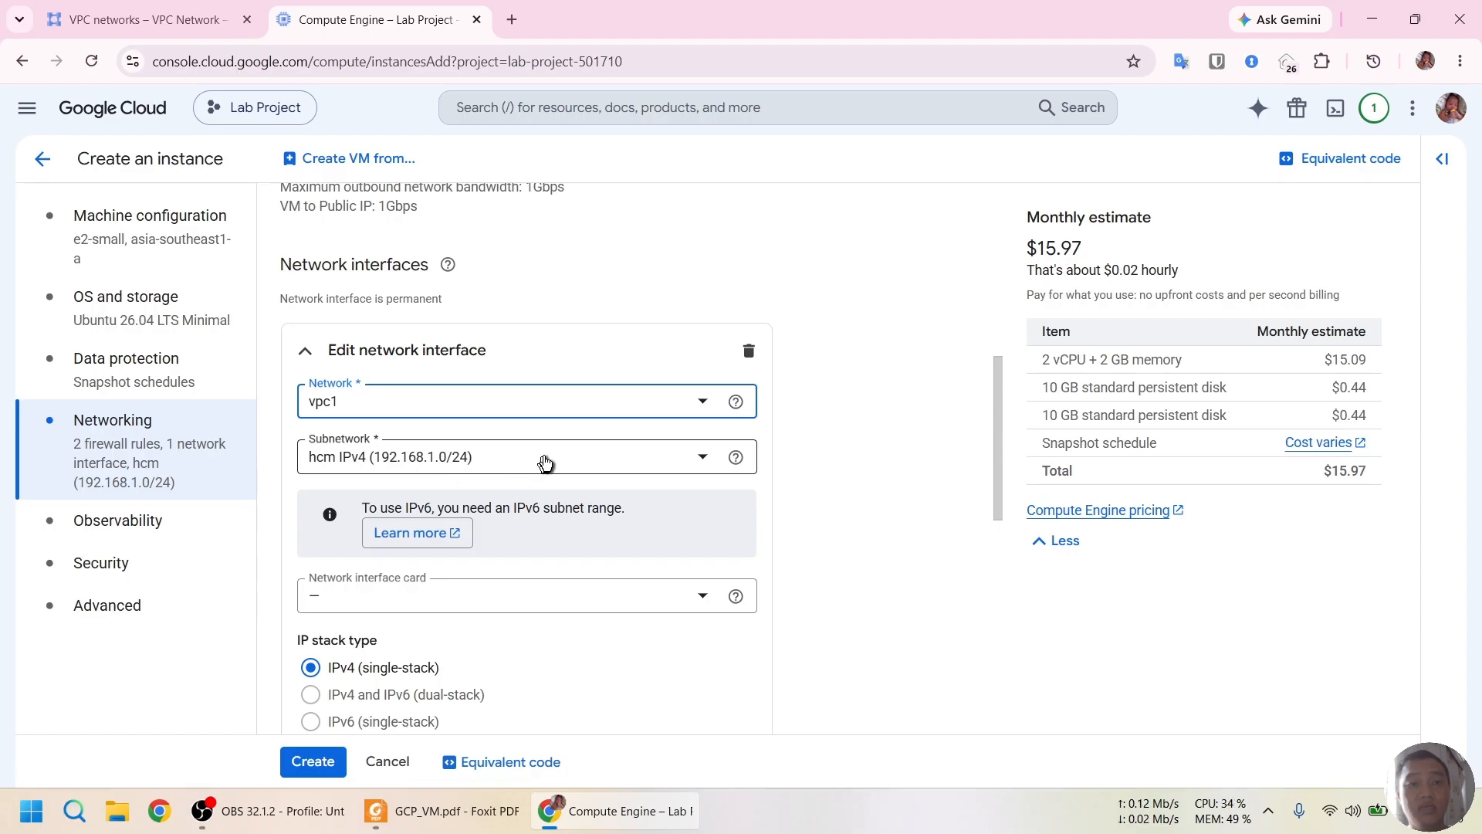
Review the interface's IP settings and set its primary internal IPv4 address to Ephemeral (Custom).
{"action": "scroll", "coordinate": [582, 456], "scroll_direction": "down", "scroll_amount": 1}
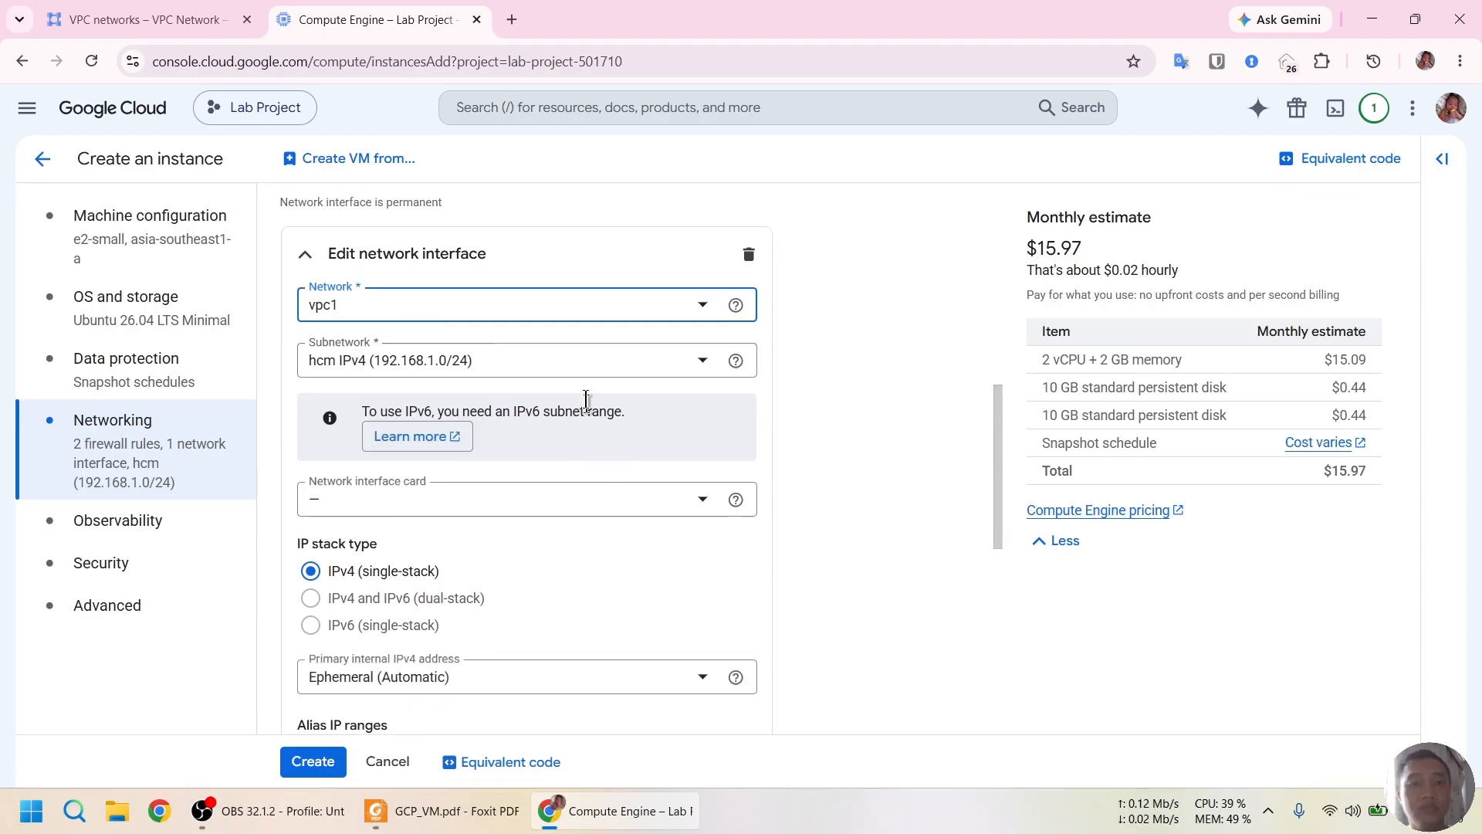
{"action": "scroll", "coordinate": [545, 552], "scroll_direction": "down", "scroll_amount": 1}
{"action": "scroll", "coordinate": [546, 549], "scroll_direction": "down", "scroll_amount": 1}
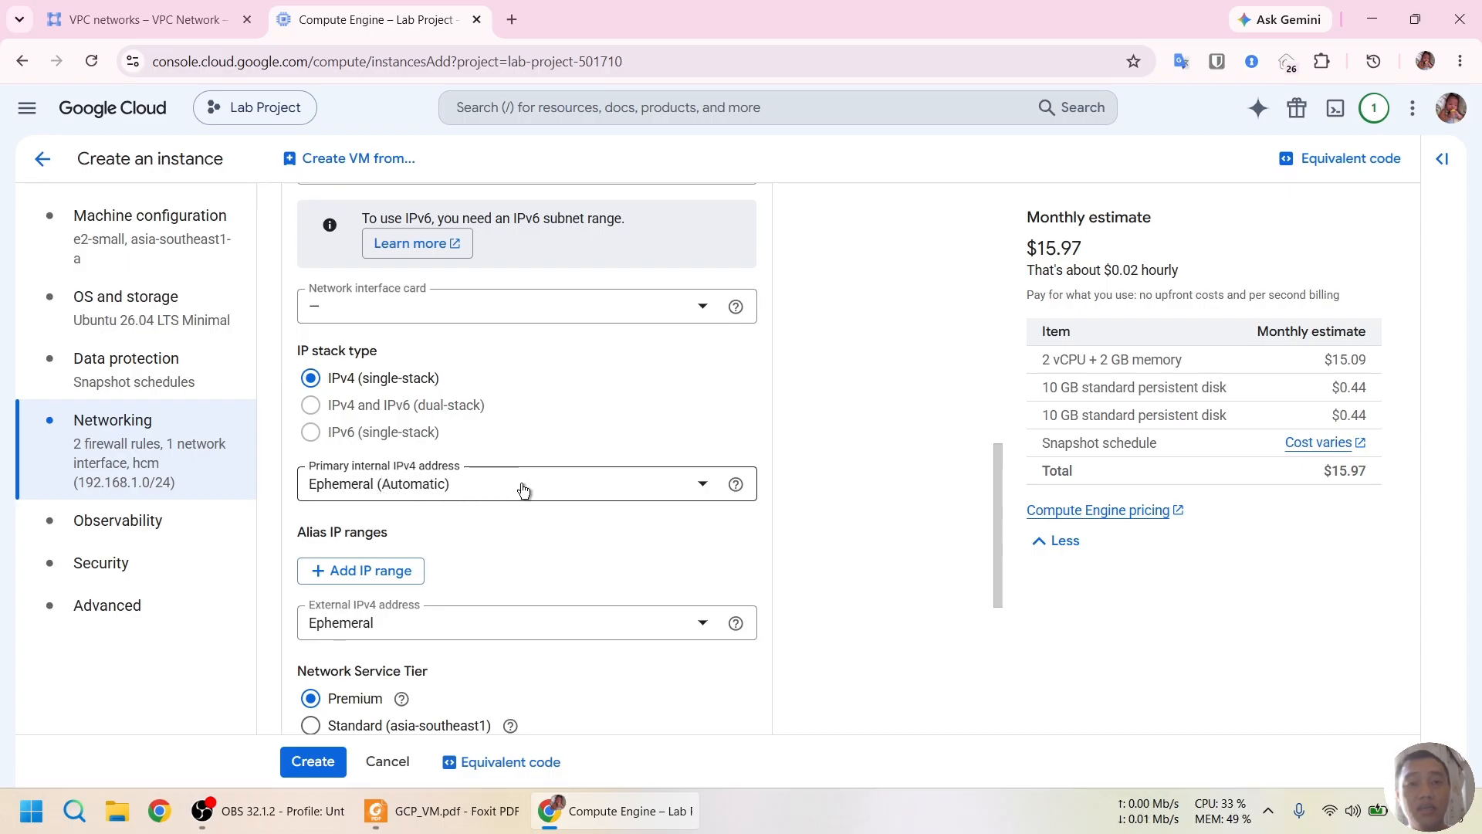
{"action": "scroll", "coordinate": [540, 497], "scroll_direction": "up", "scroll_amount": 1}
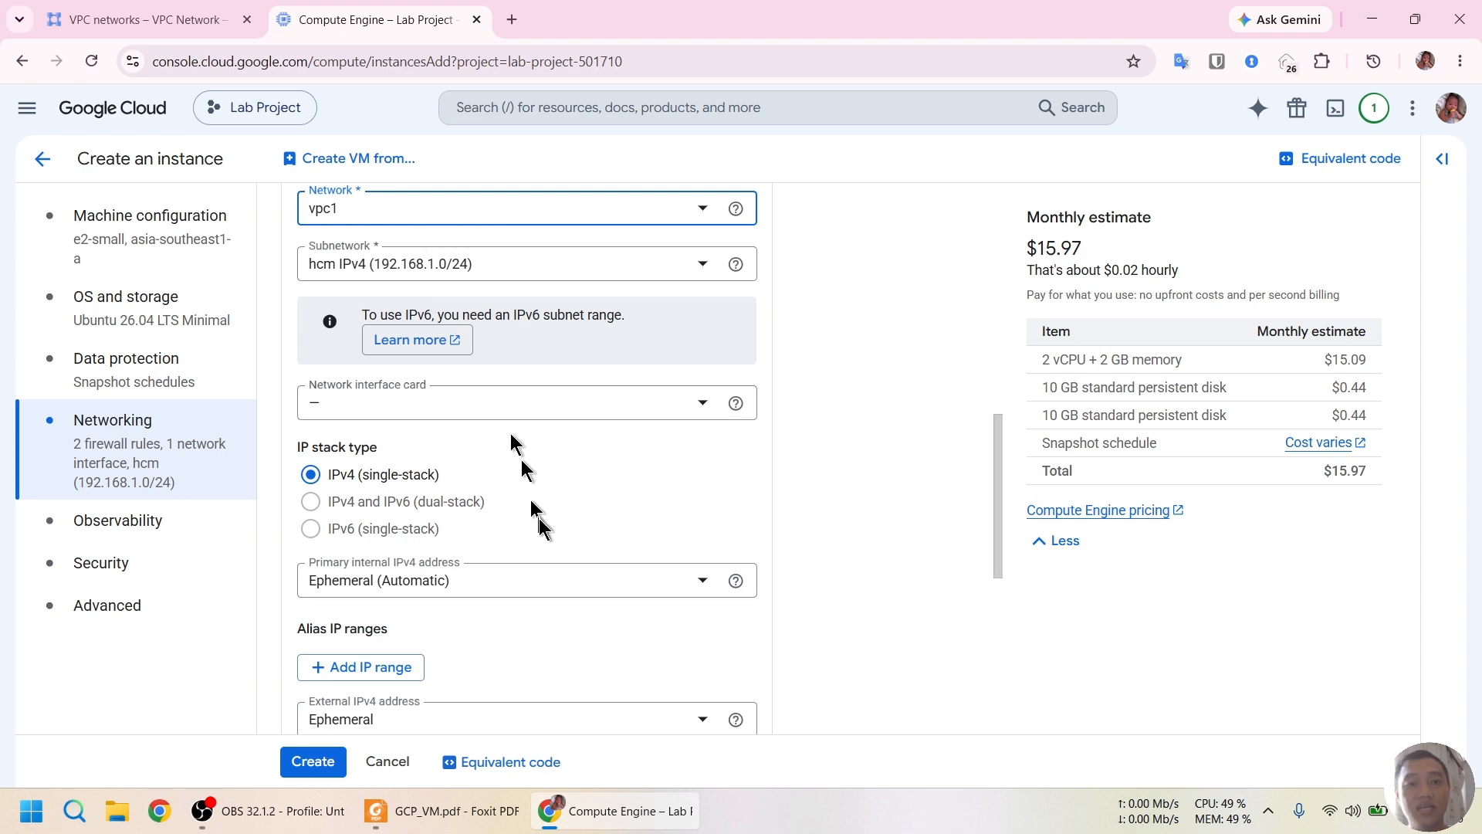
{"action": "left_click", "coordinate": [554, 573]}
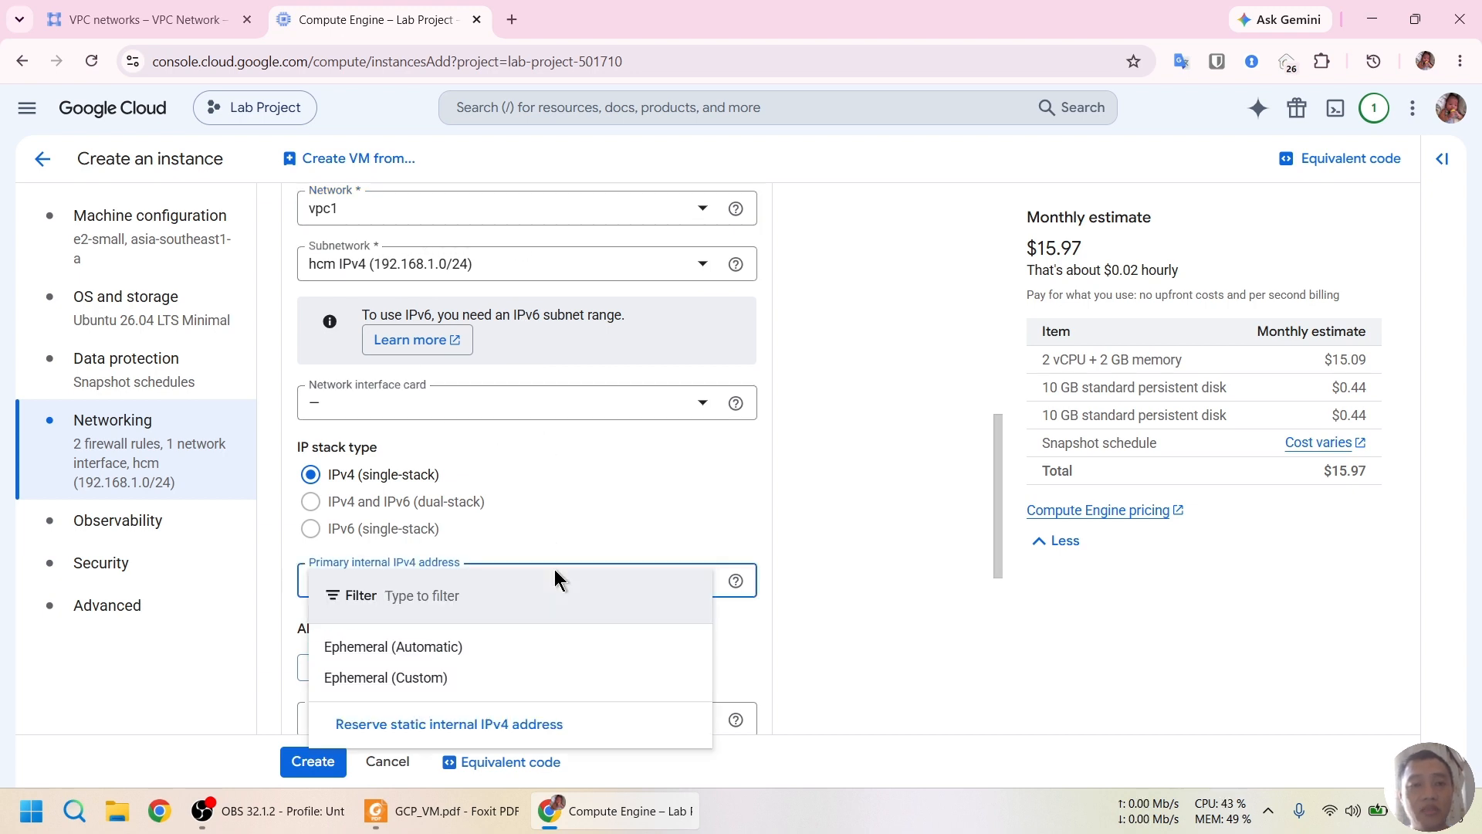
{"action": "left_click", "coordinate": [463, 680]}
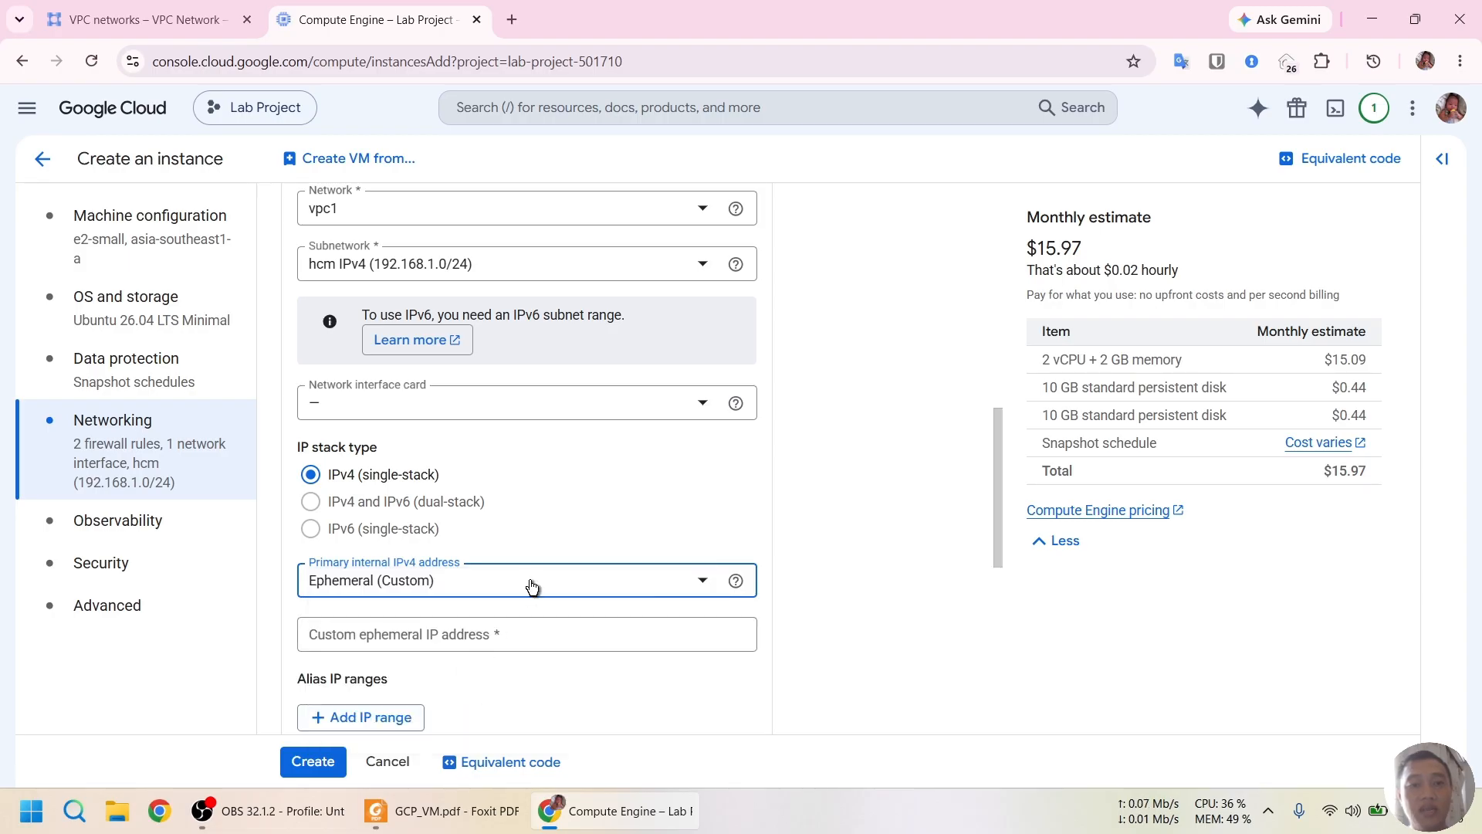
Set the custom ephemeral IP address to 192.168.1.10 and check the available primary internal IPv4 address types.
{"action": "left_click", "coordinate": [454, 633]}
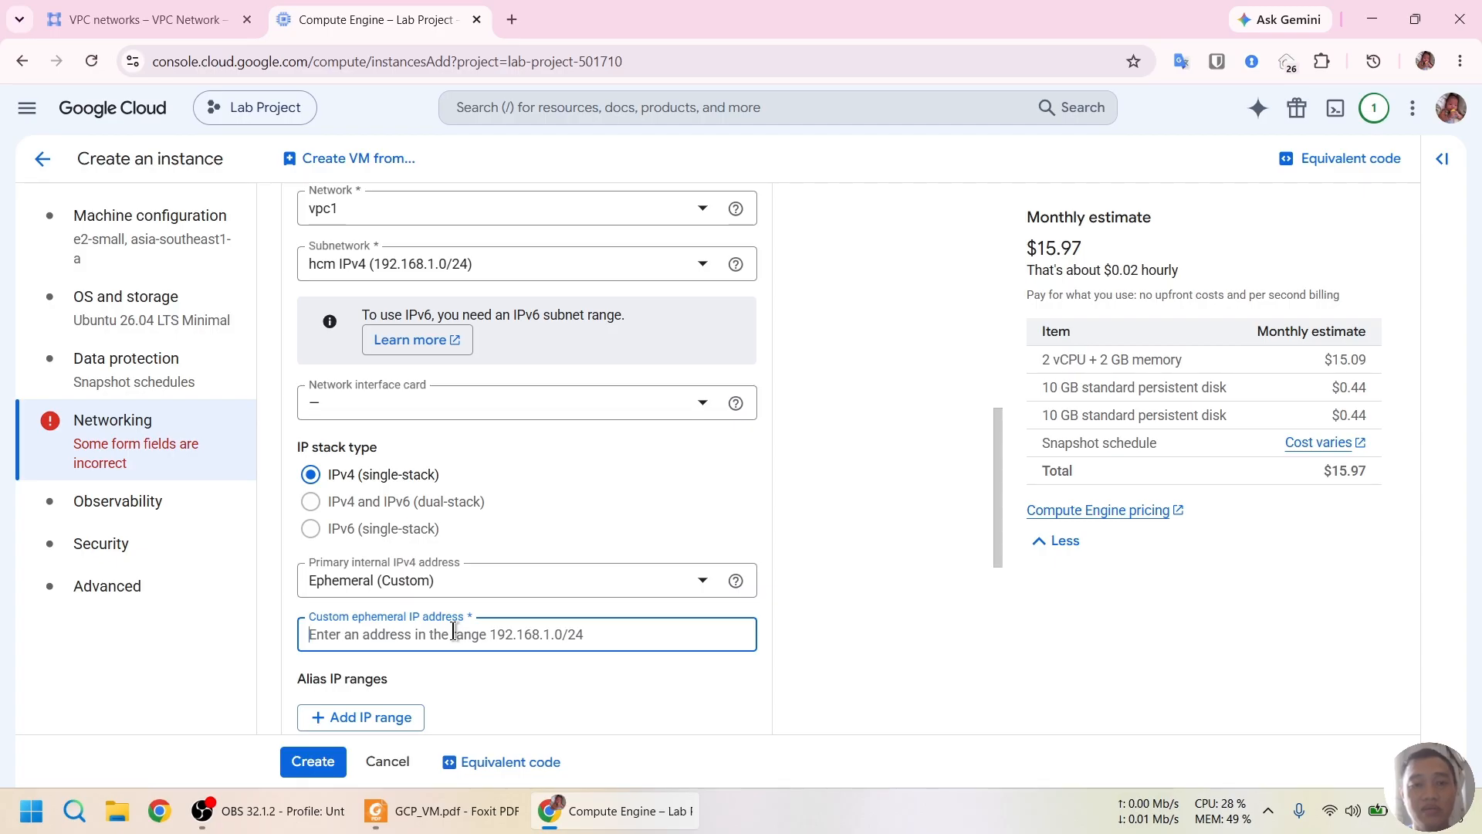
{"action": "type", "text": "192.16"}
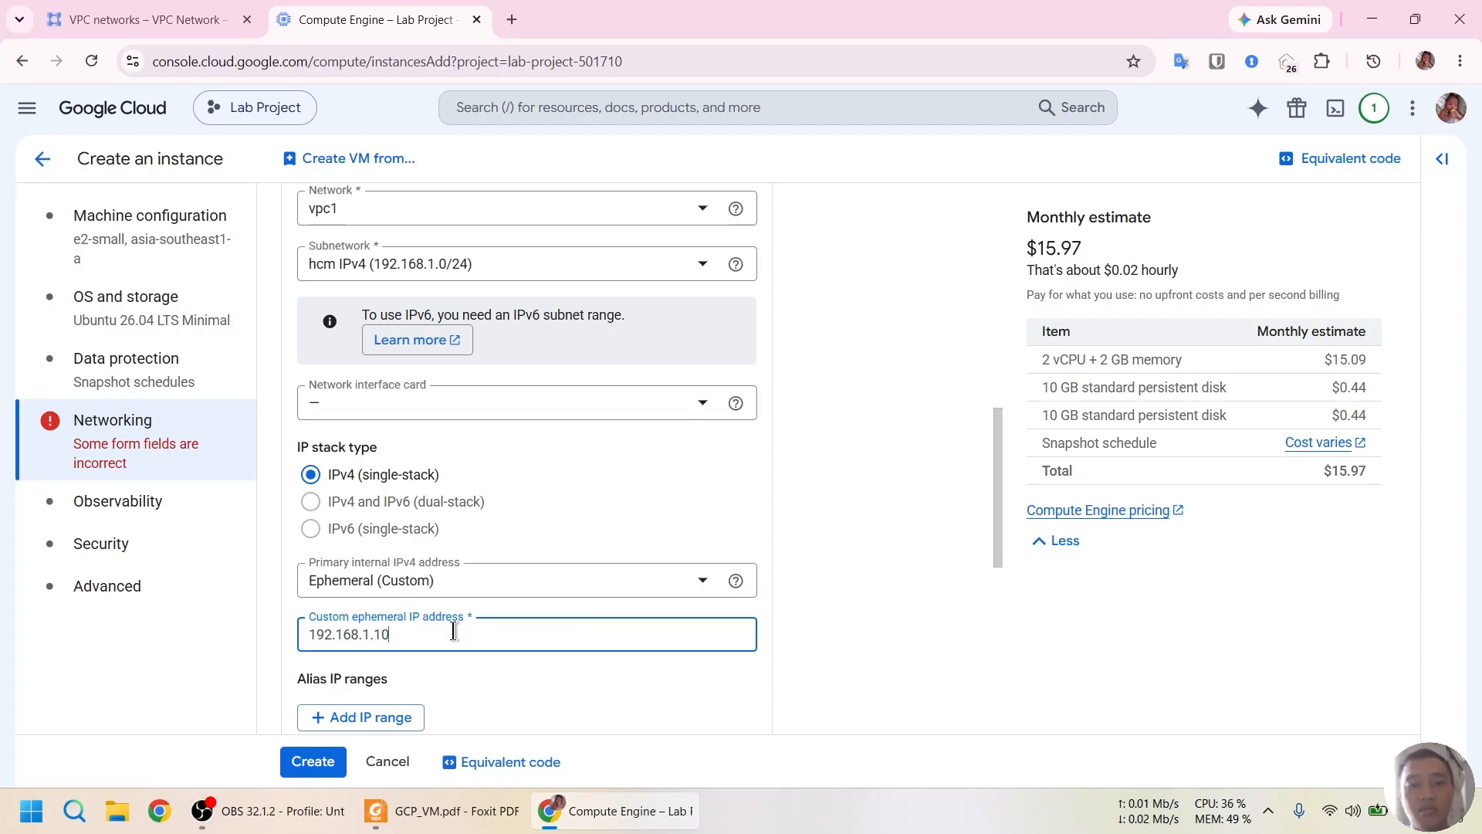
{"action": "type", "text": "8.1.10"}
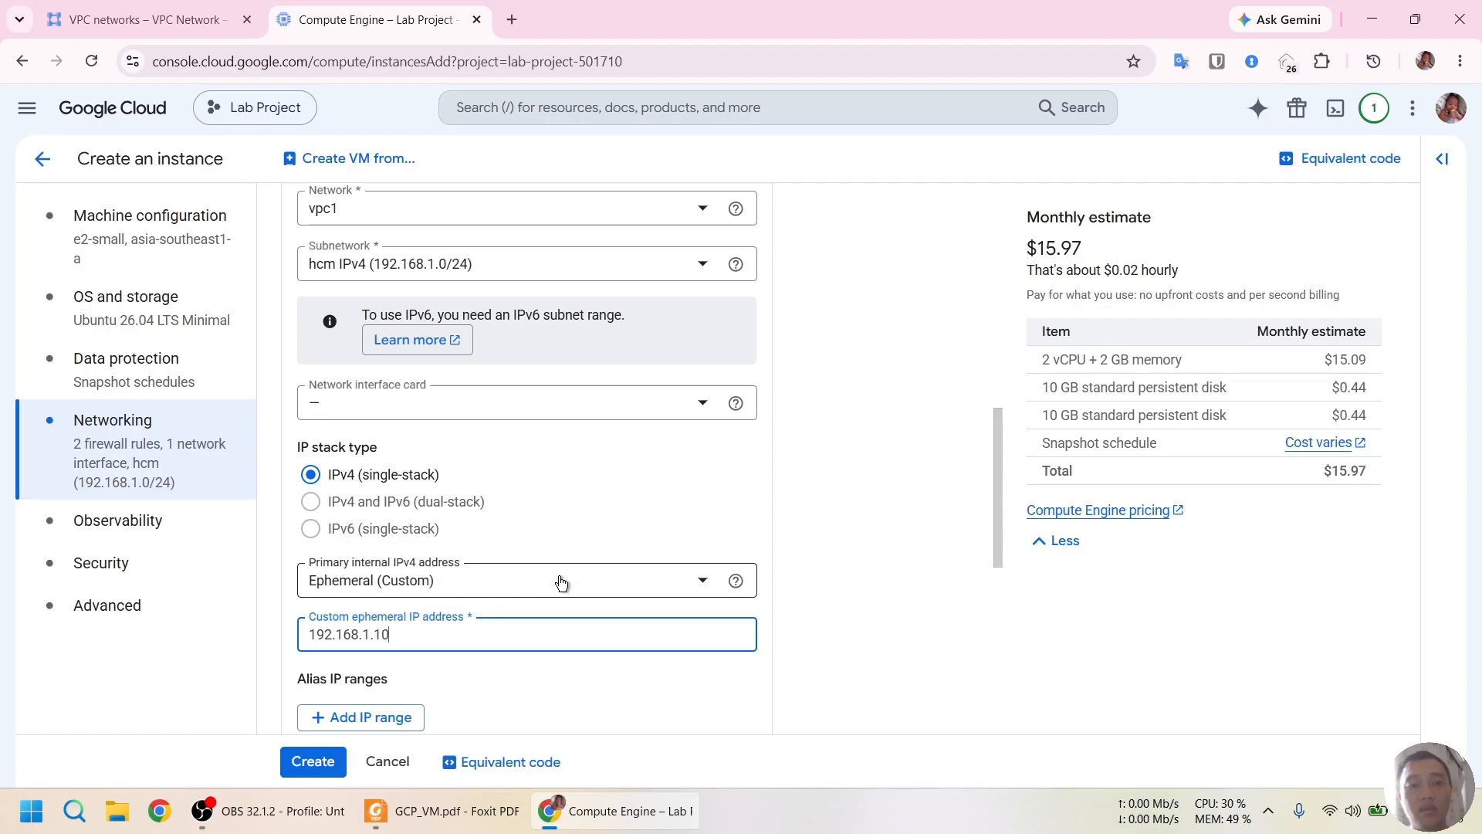
{"action": "left_click", "coordinate": [561, 583]}
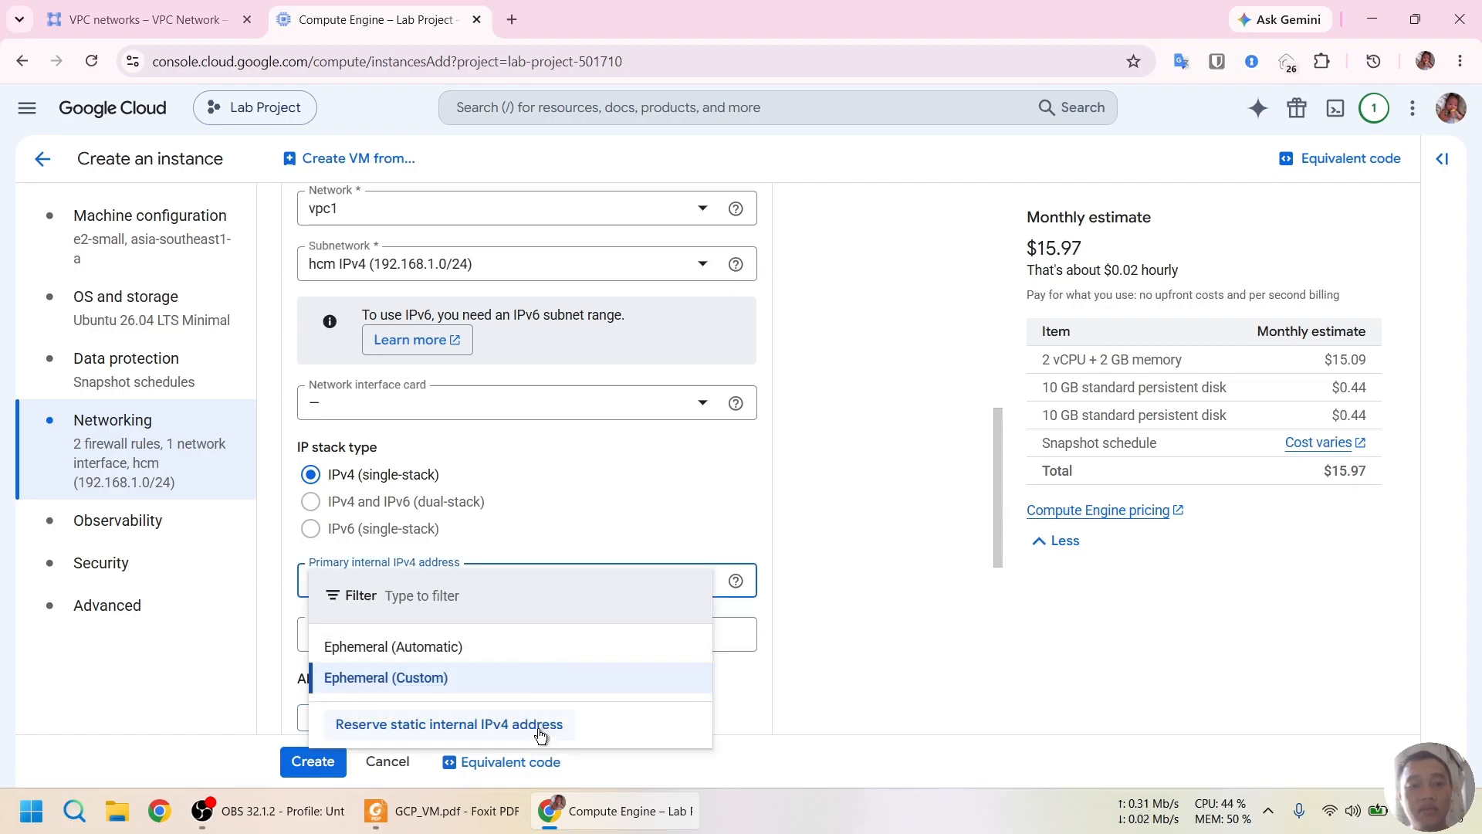
{"action": "left_click", "coordinate": [612, 503]}
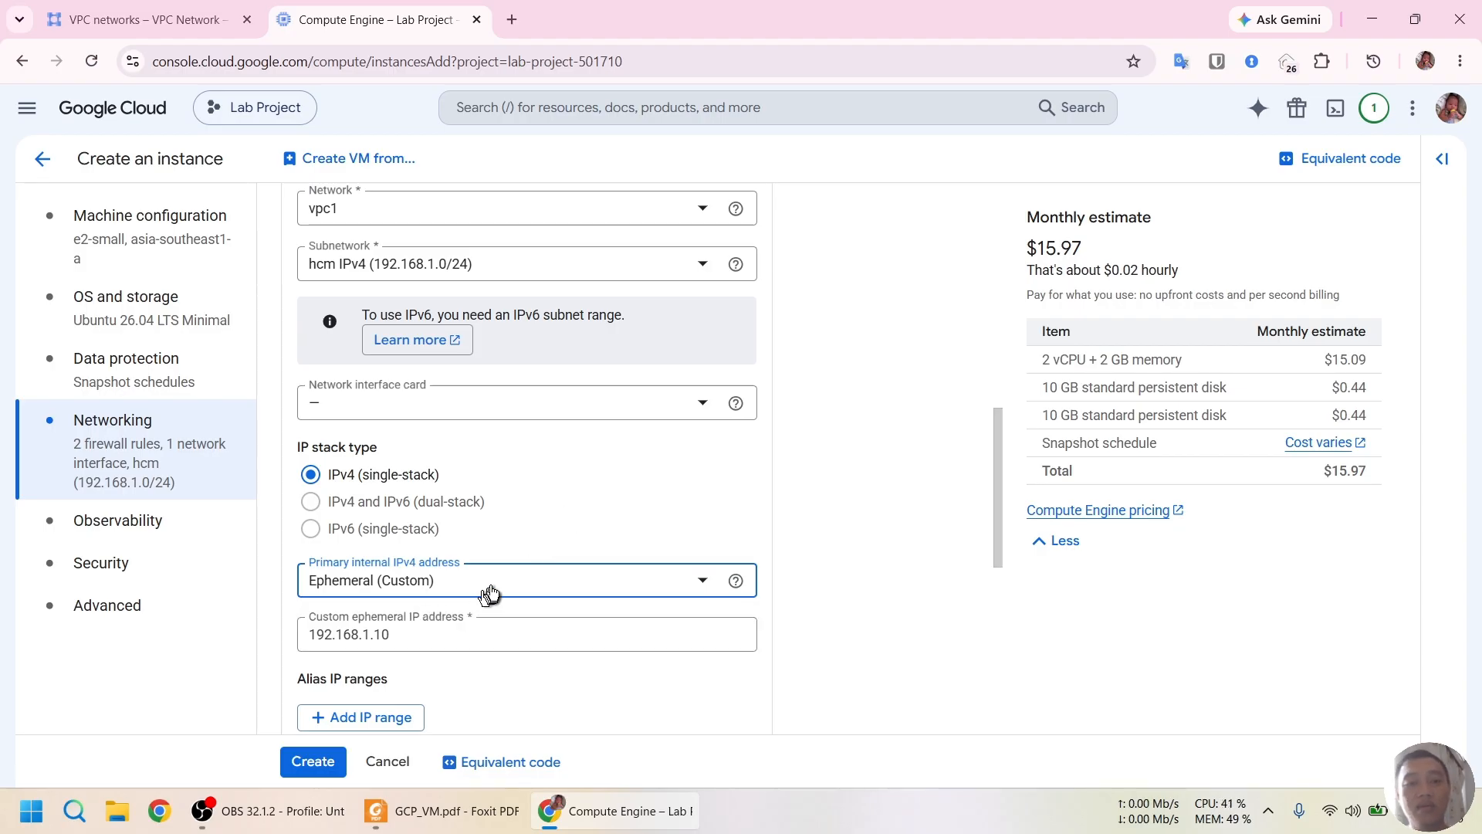
Read the Primary internal address comparison in GCP_VM.pdf in Foxit PDF Reader and return to the instance form in the browser.
{"action": "left_click", "coordinate": [444, 811]}
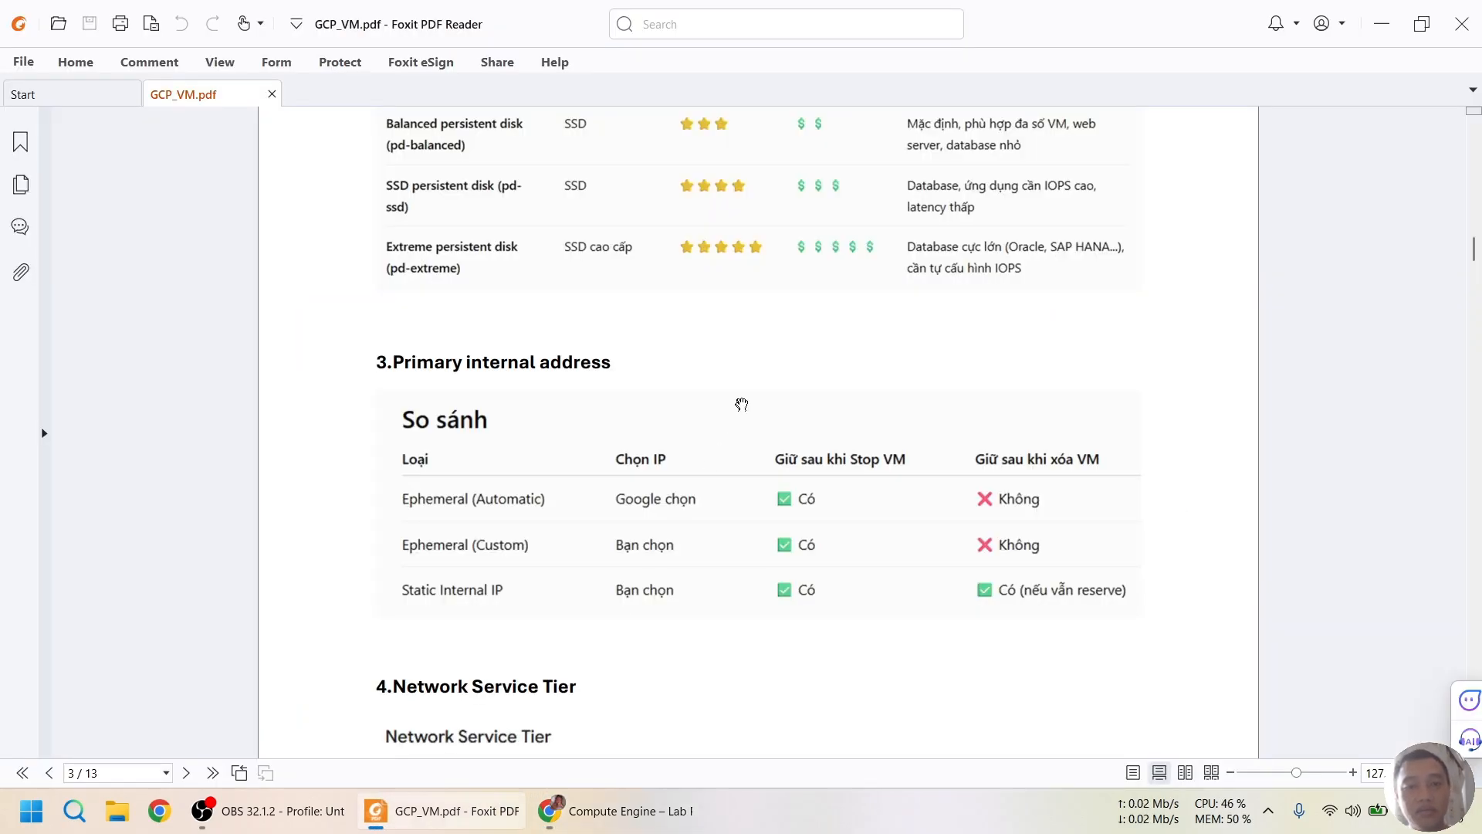
{"action": "scroll", "coordinate": [748, 407], "scroll_direction": "down", "scroll_amount": 1}
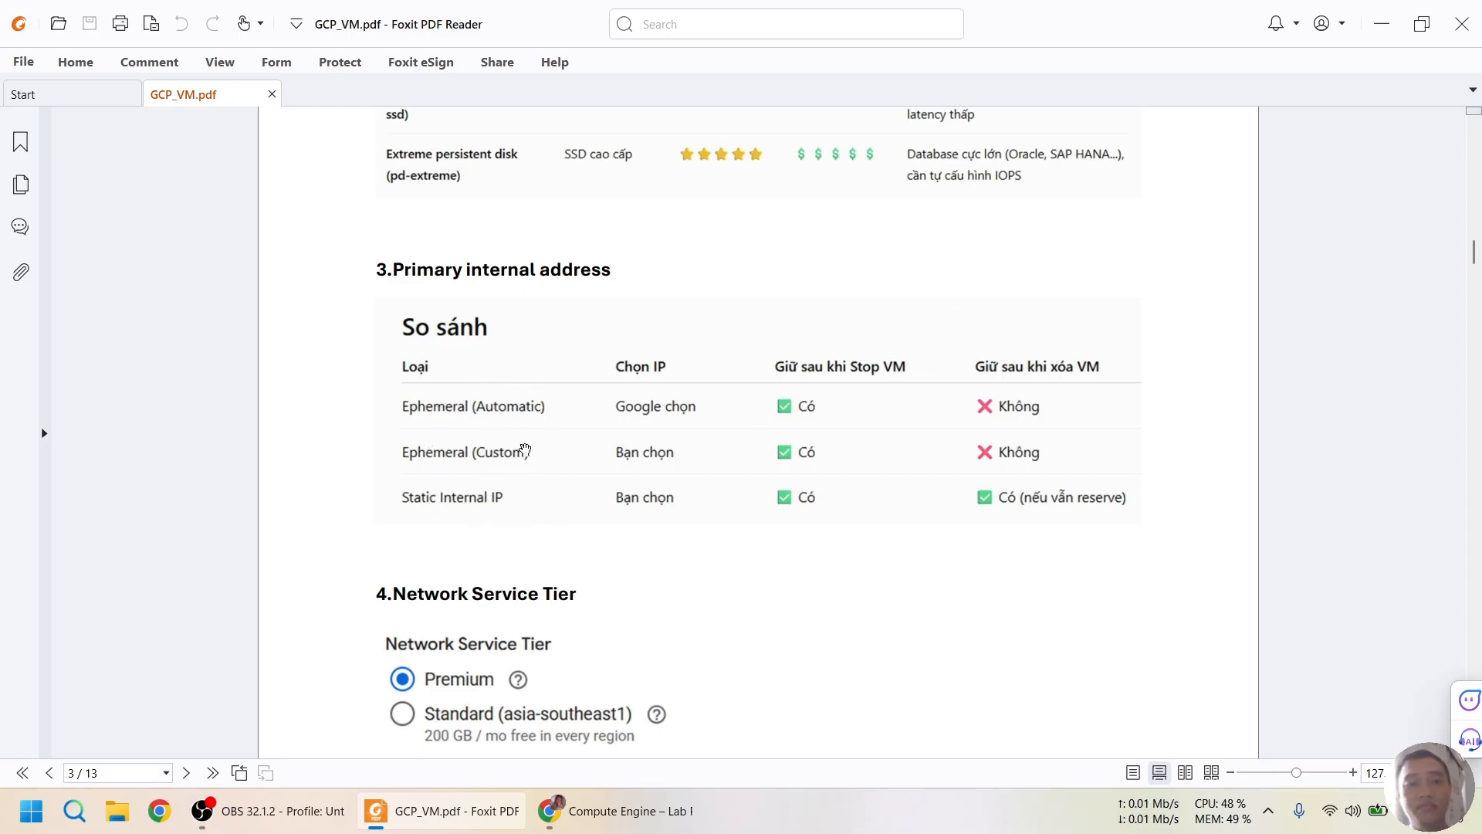
{"action": "key", "text": "alt+Tab"}
Try None as the interface's external IPv4 address and set it back to Ephemeral.
{"action": "scroll", "coordinate": [831, 494], "scroll_direction": "down", "scroll_amount": 4}
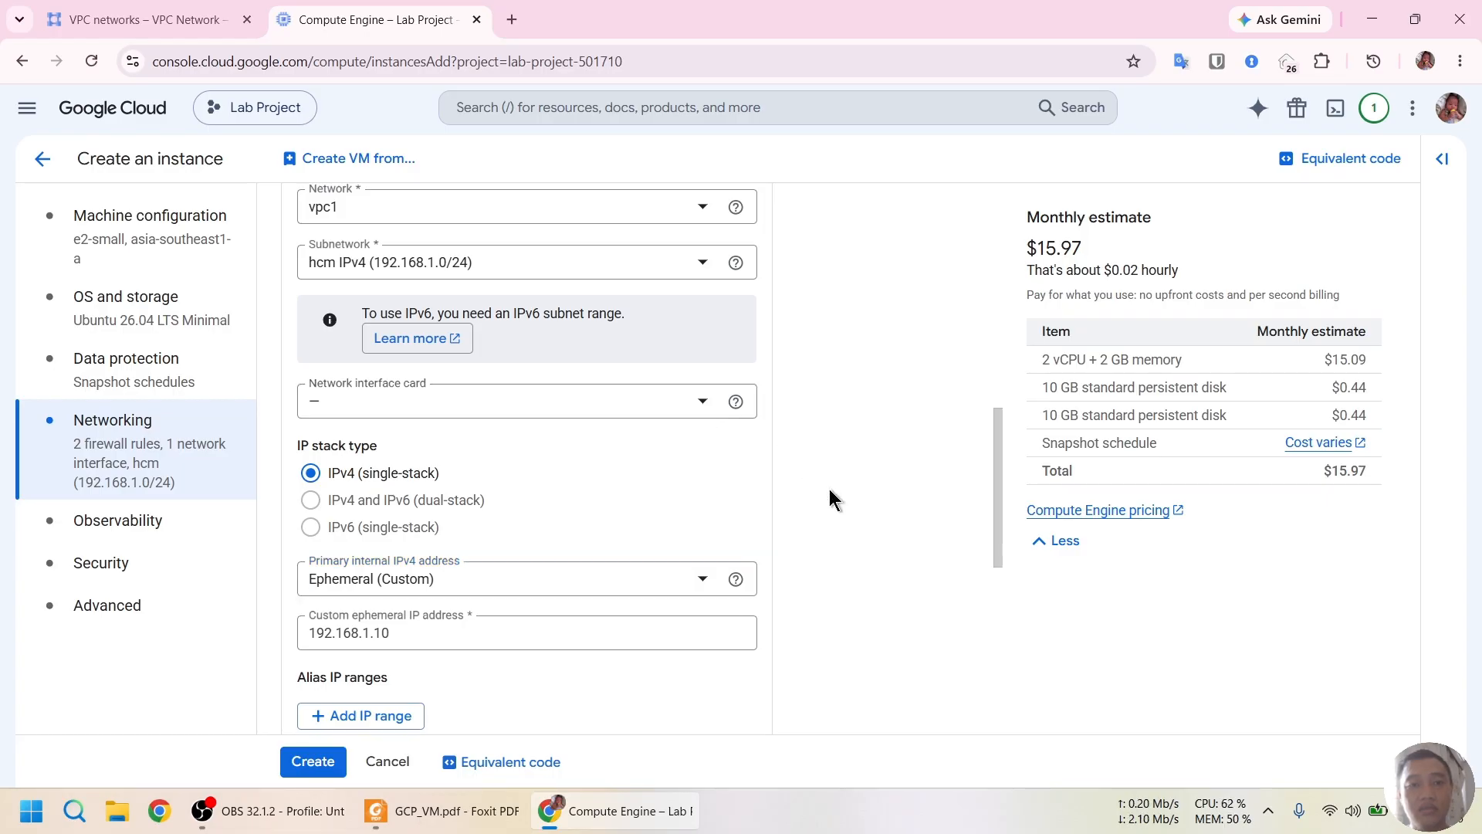
{"action": "scroll", "coordinate": [831, 479], "scroll_direction": "down", "scroll_amount": 1}
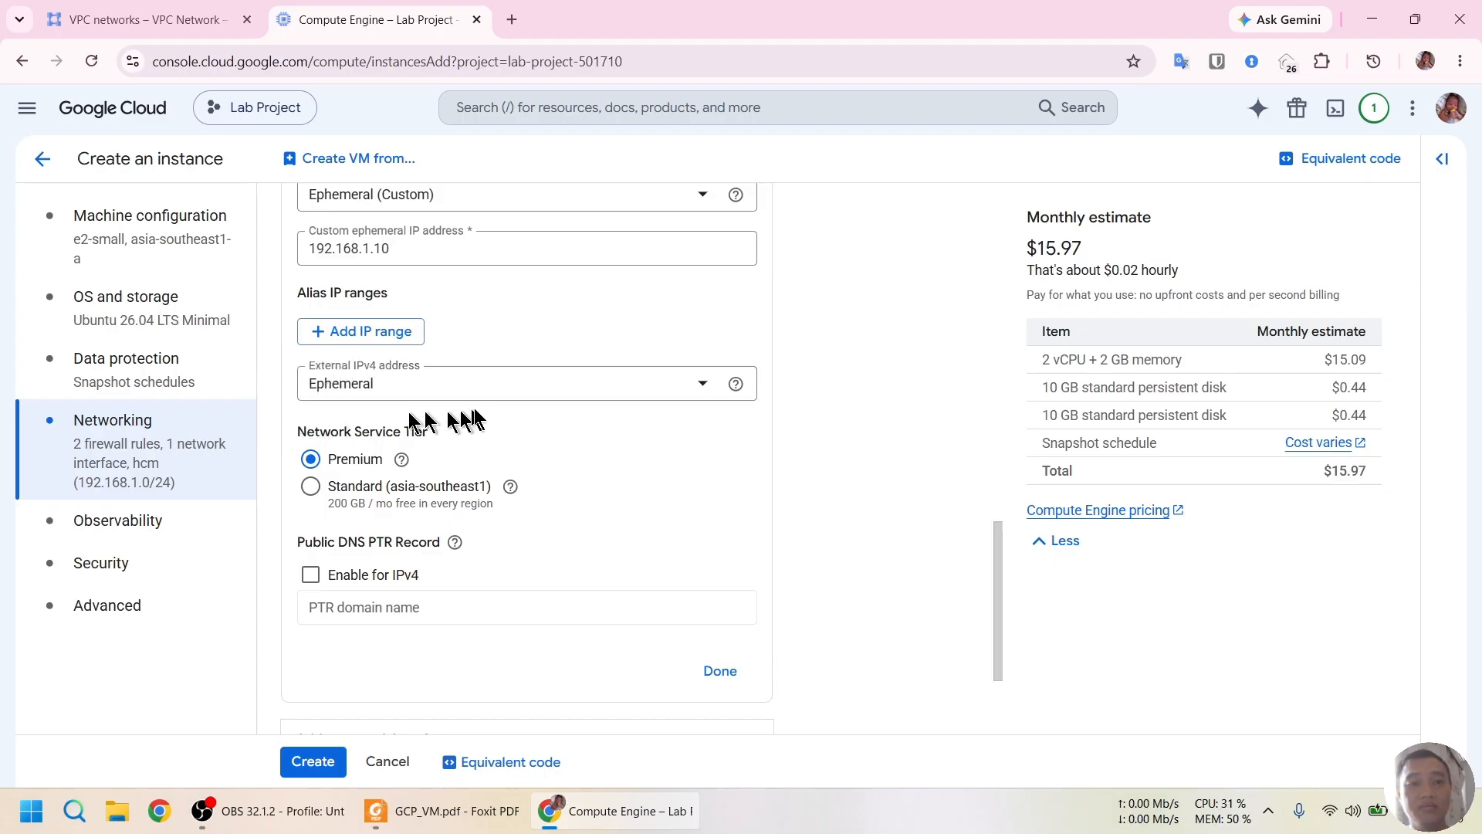
{"action": "left_click", "coordinate": [505, 391]}
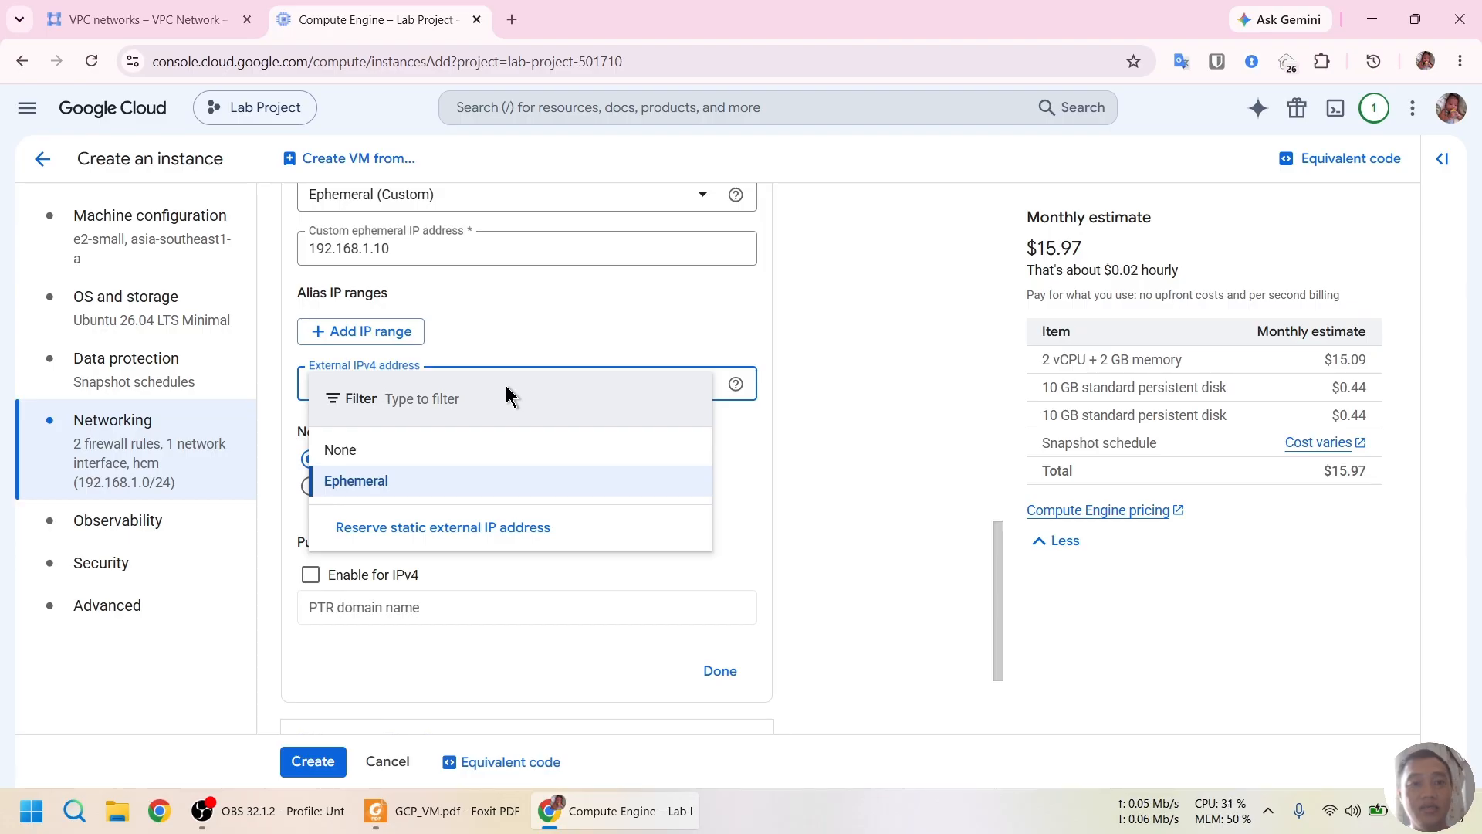
{"action": "left_click", "coordinate": [391, 454]}
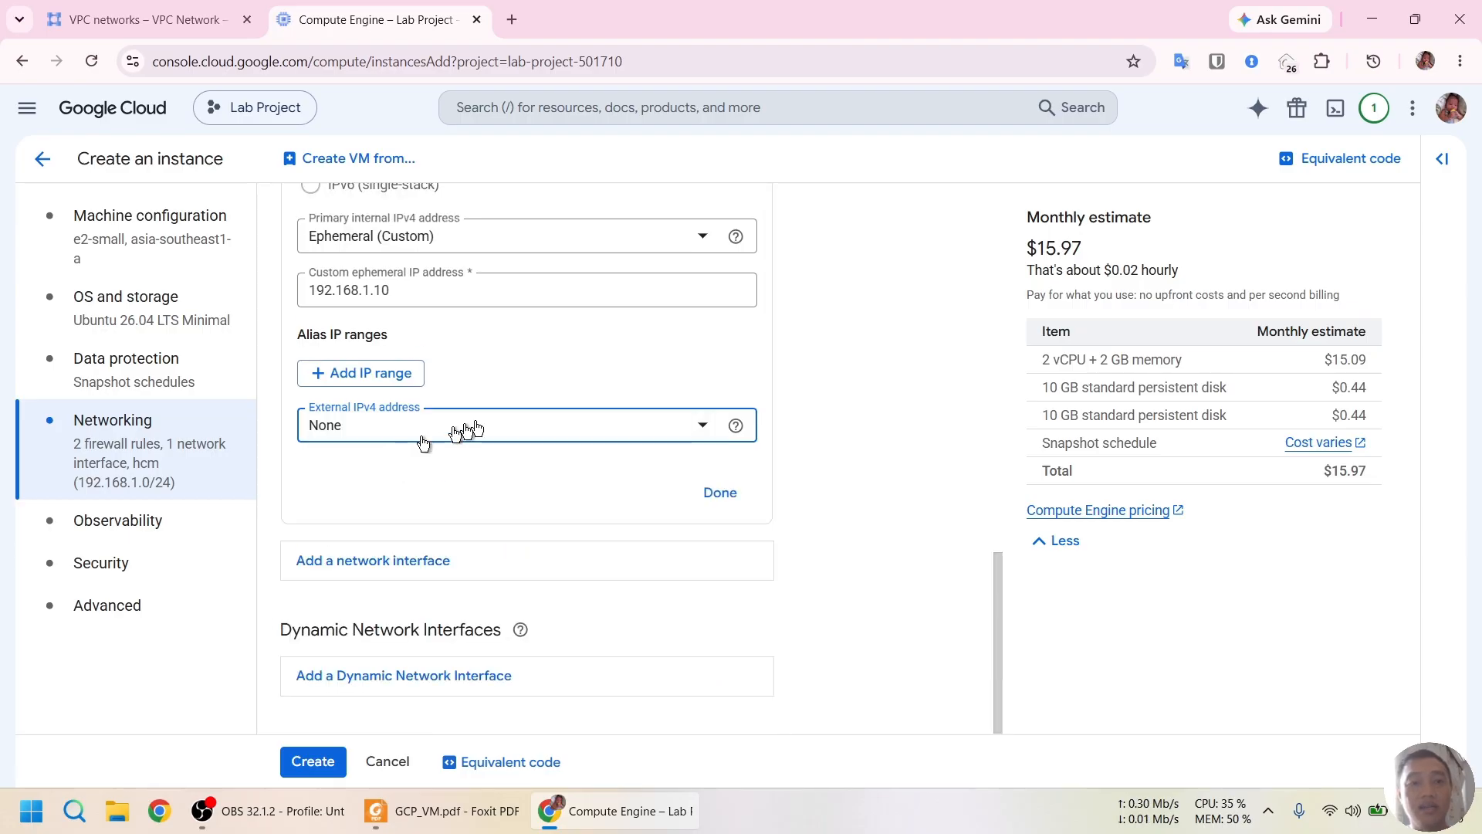
{"action": "left_click", "coordinate": [552, 436]}
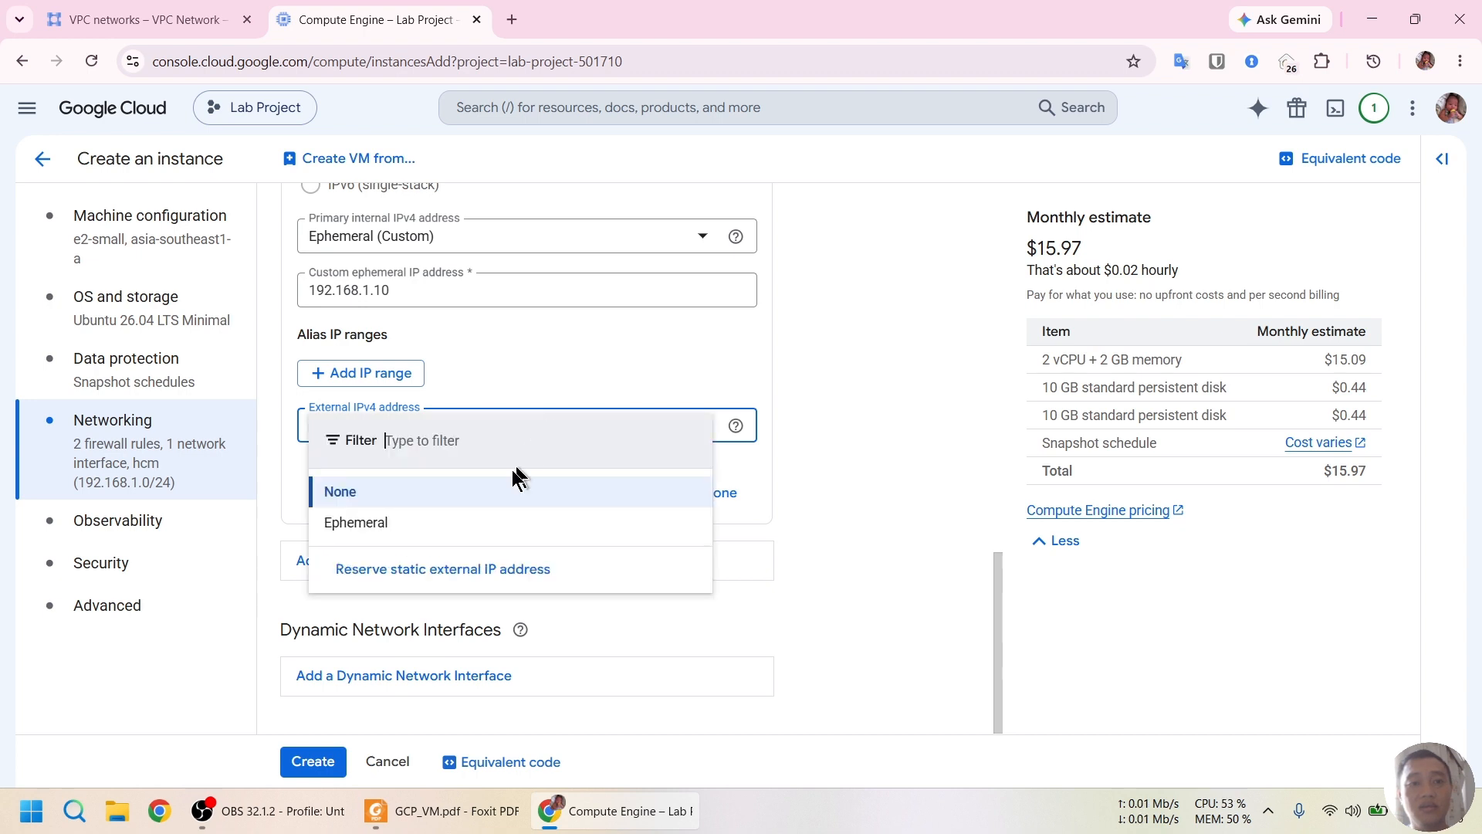
{"action": "left_click", "coordinate": [424, 525]}
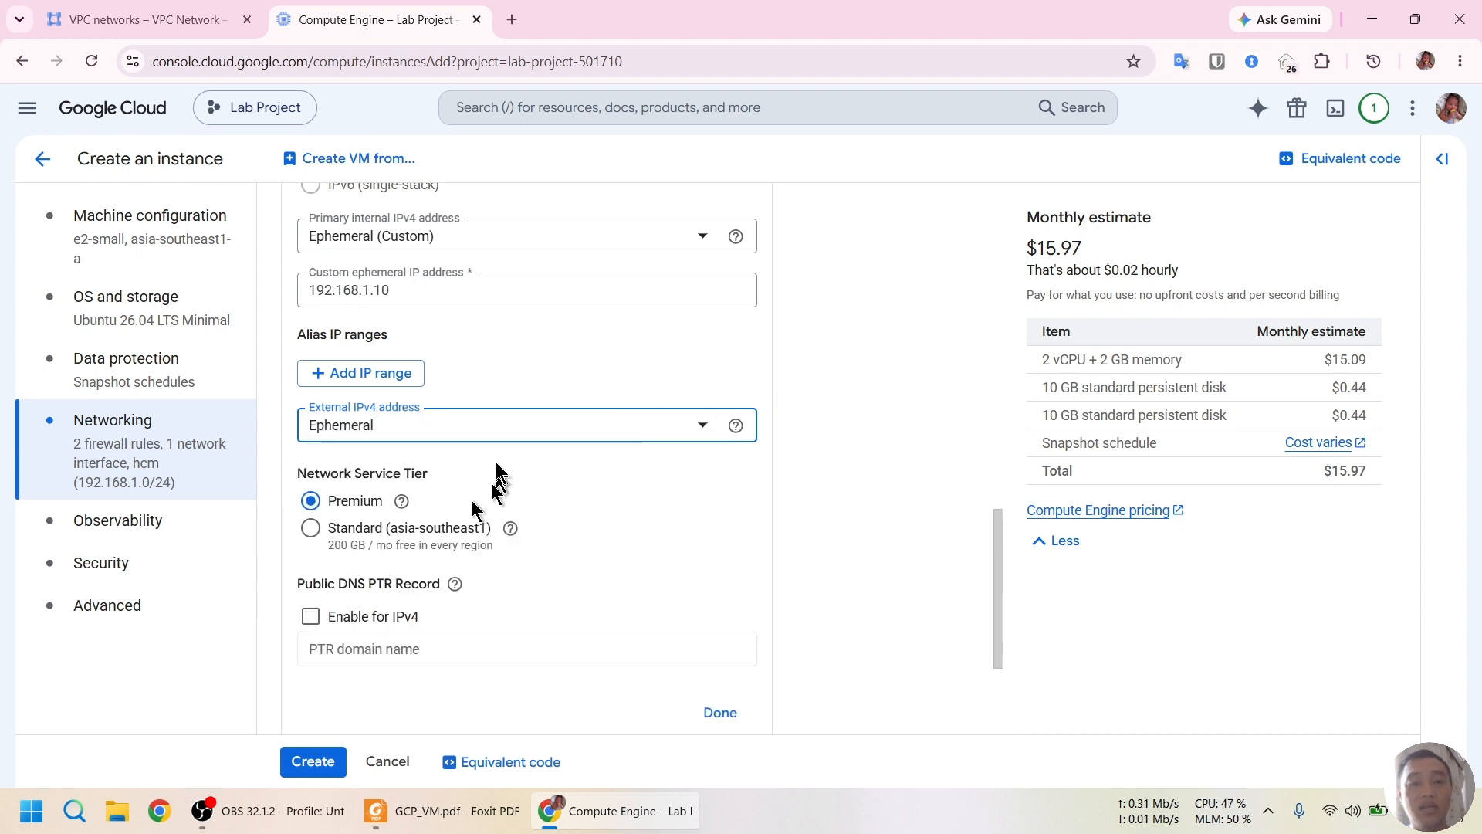
{"action": "left_click", "coordinate": [547, 439]}
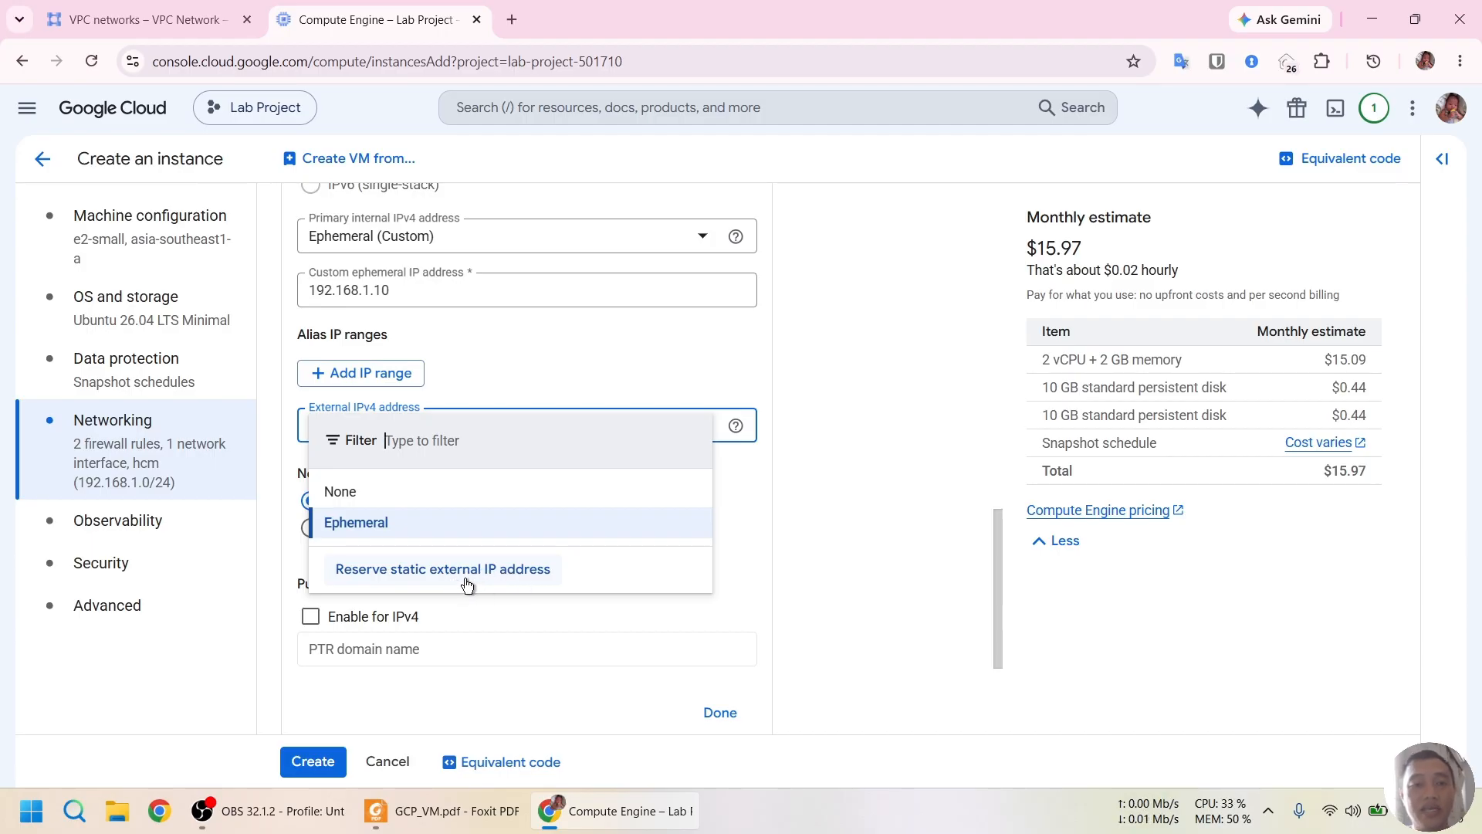
{"action": "left_click", "coordinate": [406, 528]}
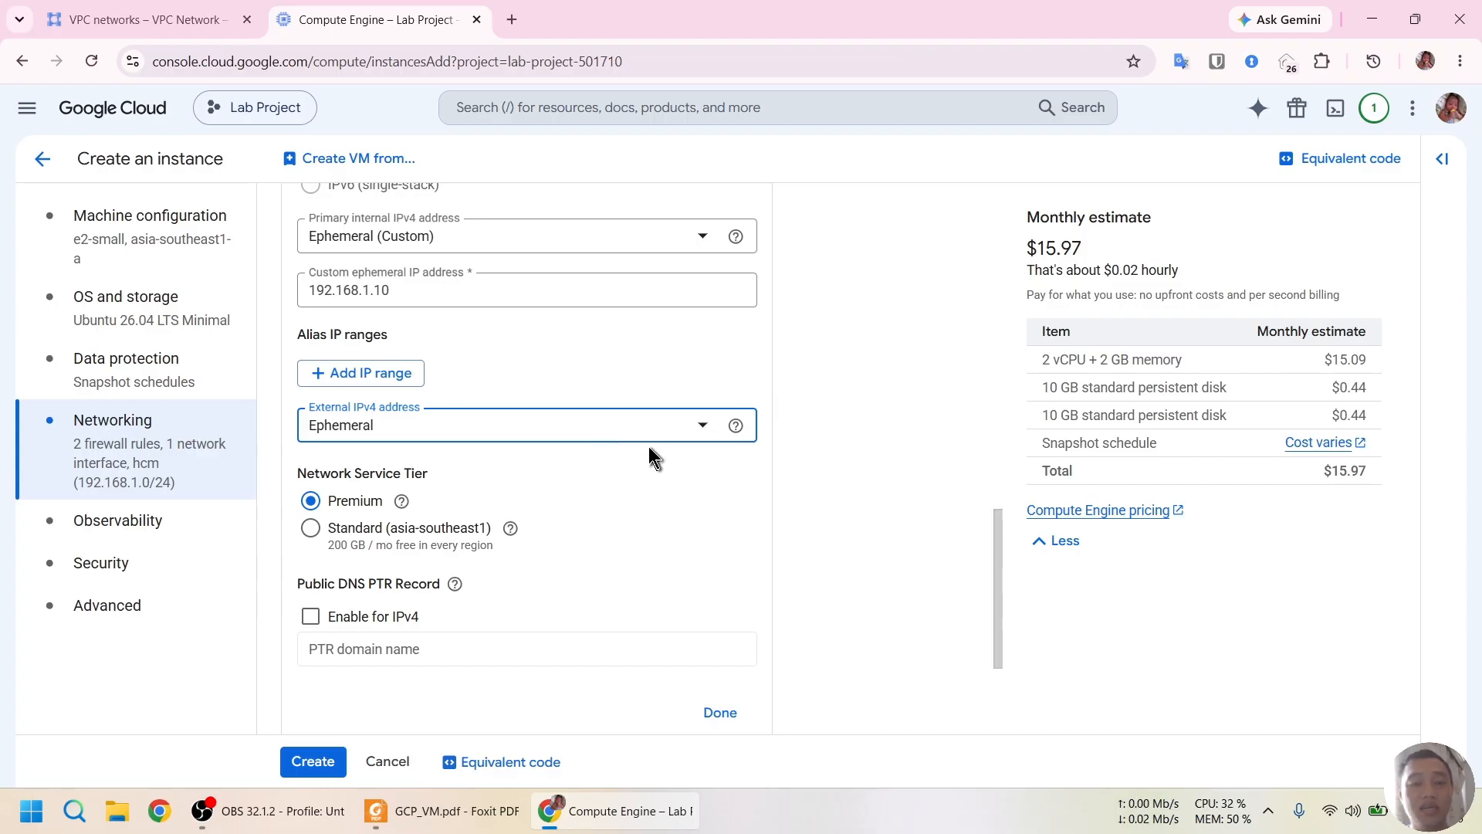
Switch to GCP_VM.pdf in Foxit PDF Reader, read the Network Service Tier section on Premium and Standard, and return to the browser.
{"action": "scroll", "coordinate": [648, 446], "scroll_direction": "down", "scroll_amount": 3}
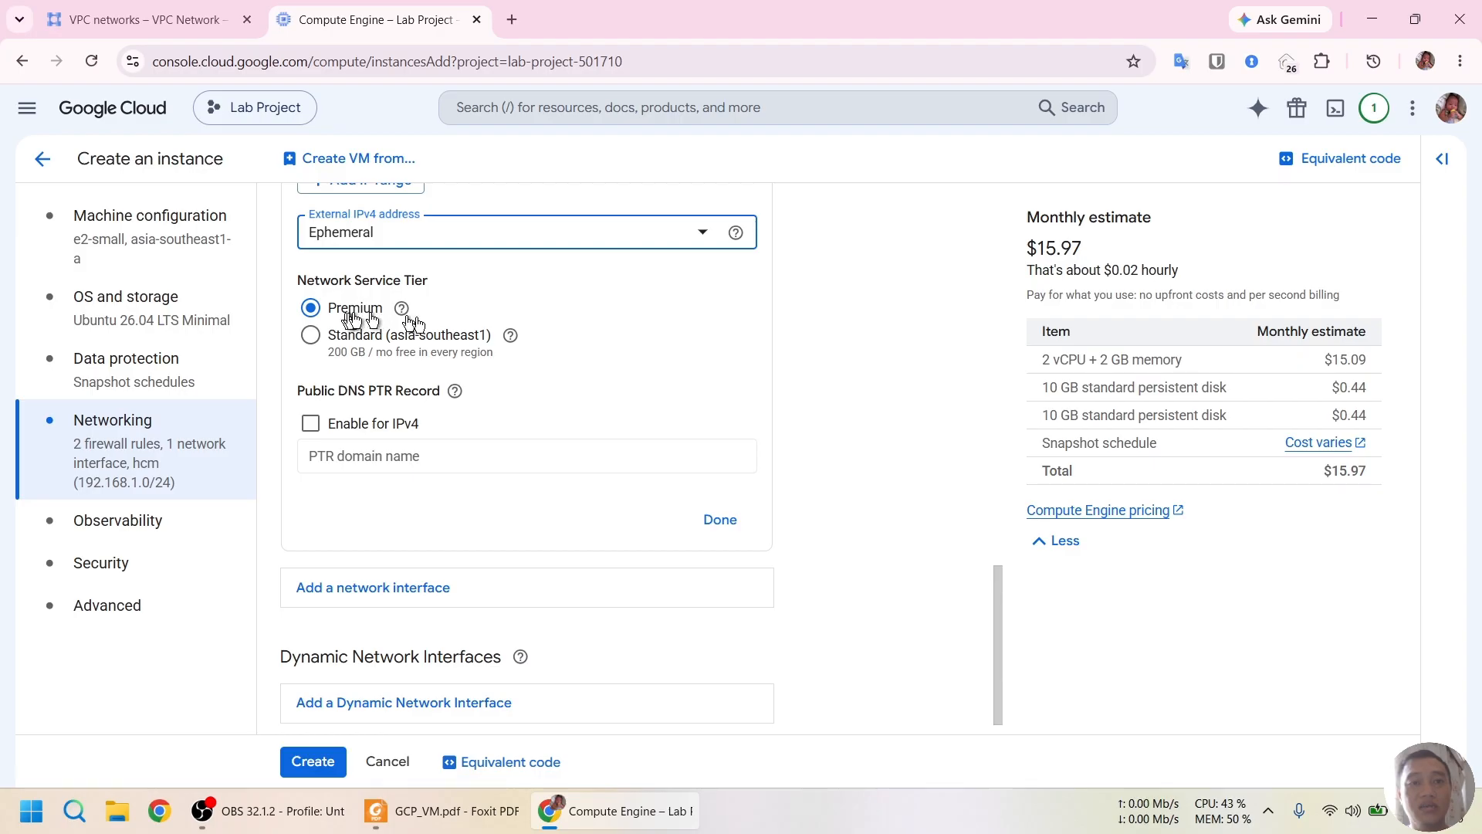
{"action": "key", "text": "alt+Tab"}
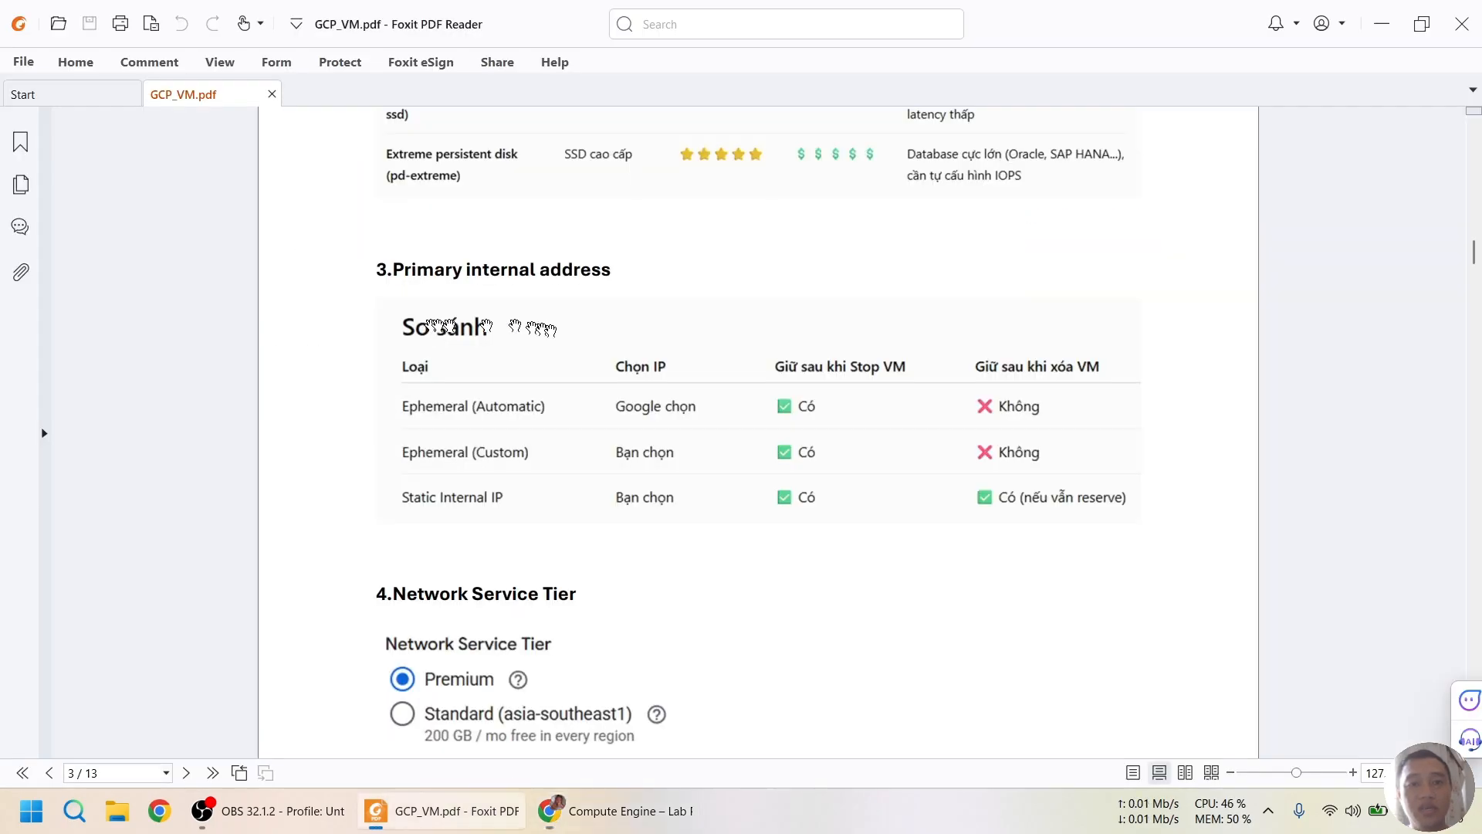
{"action": "scroll", "coordinate": [647, 463], "scroll_direction": "down", "scroll_amount": 3}
{"action": "scroll", "coordinate": [646, 463], "scroll_direction": "down", "scroll_amount": 2}
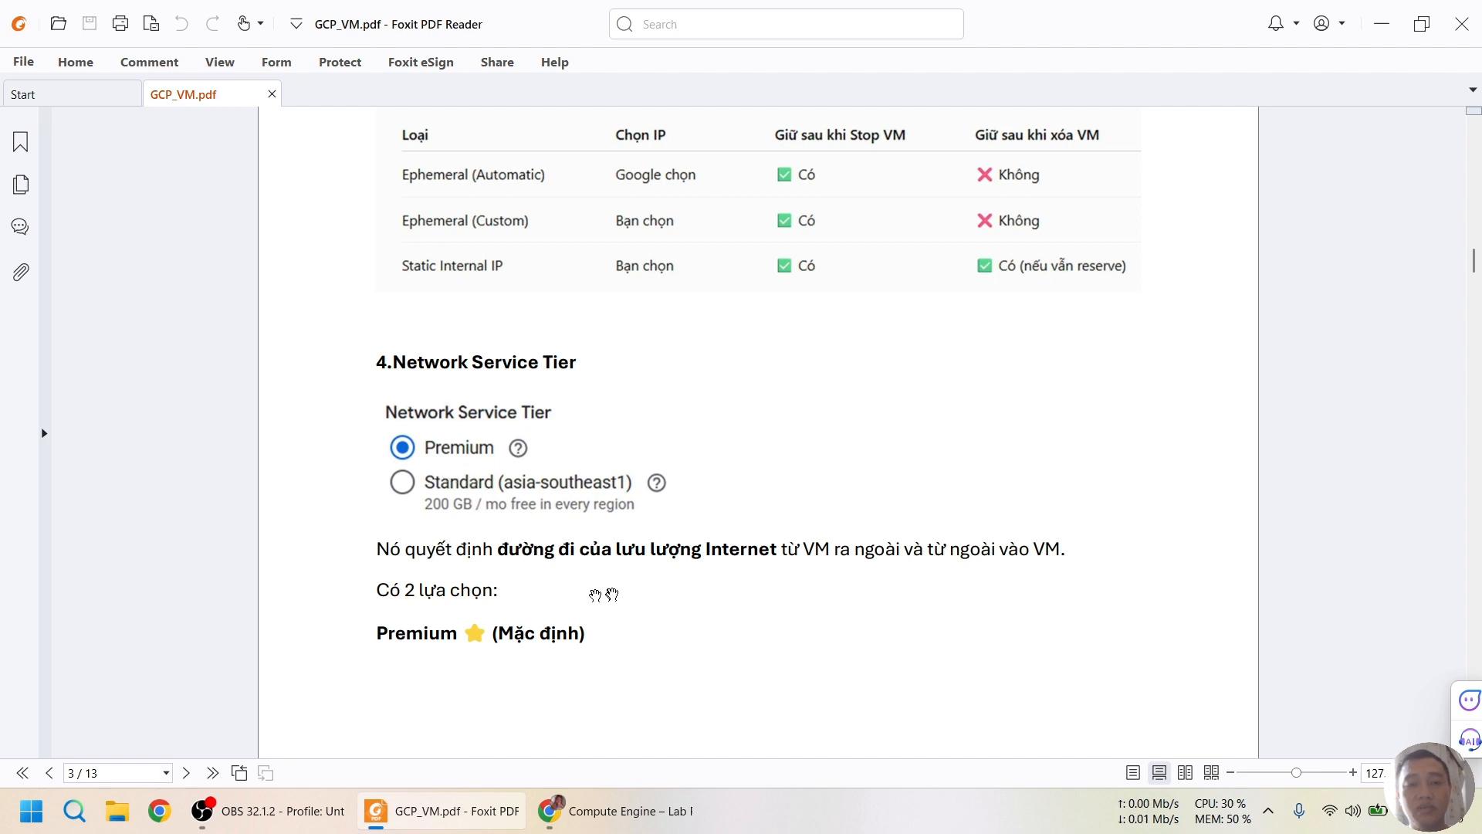
{"action": "scroll", "coordinate": [813, 577], "scroll_direction": "down", "scroll_amount": 7}
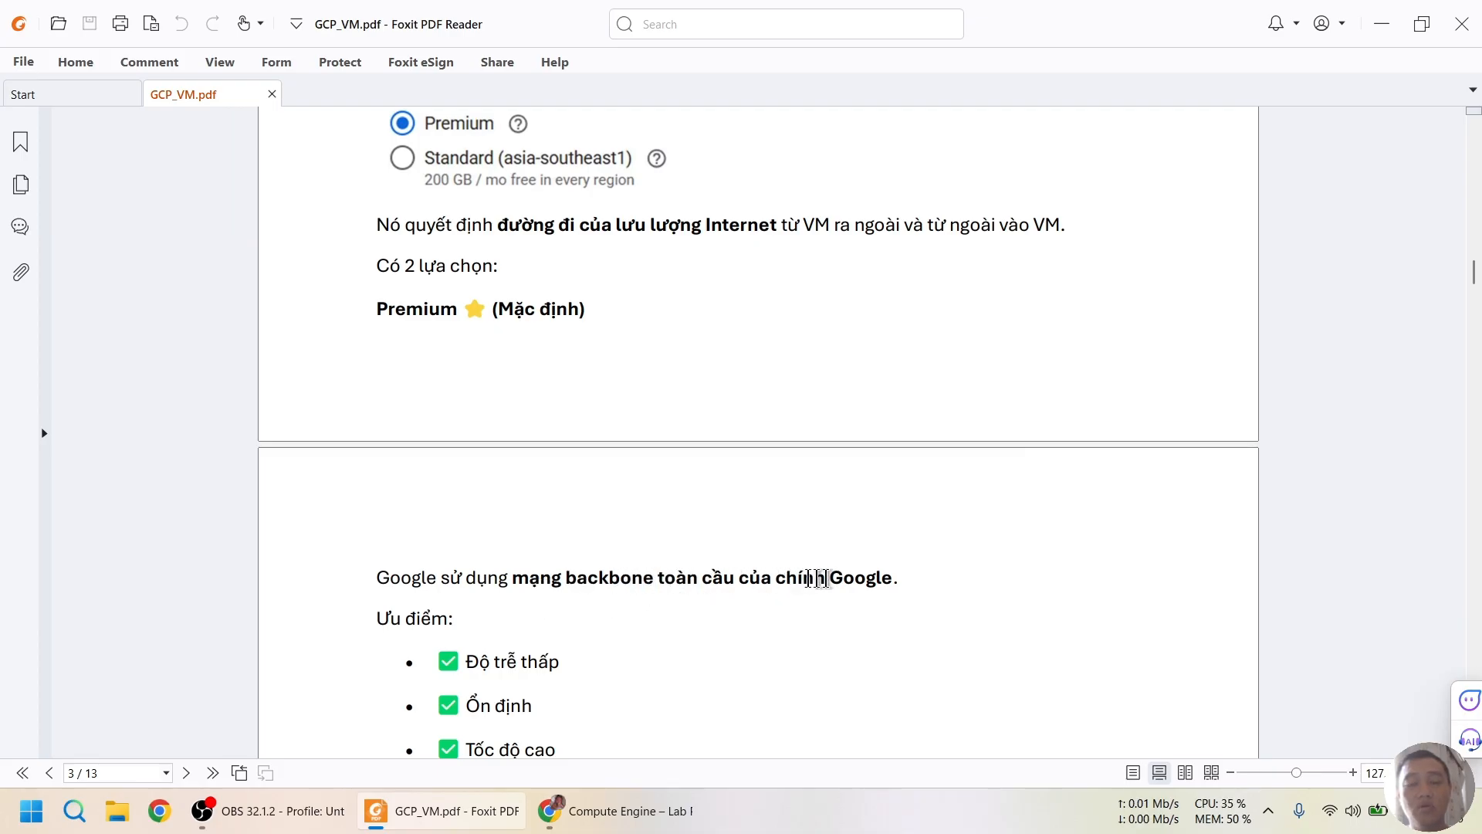
{"action": "scroll", "coordinate": [686, 575], "scroll_direction": "down", "scroll_amount": 2}
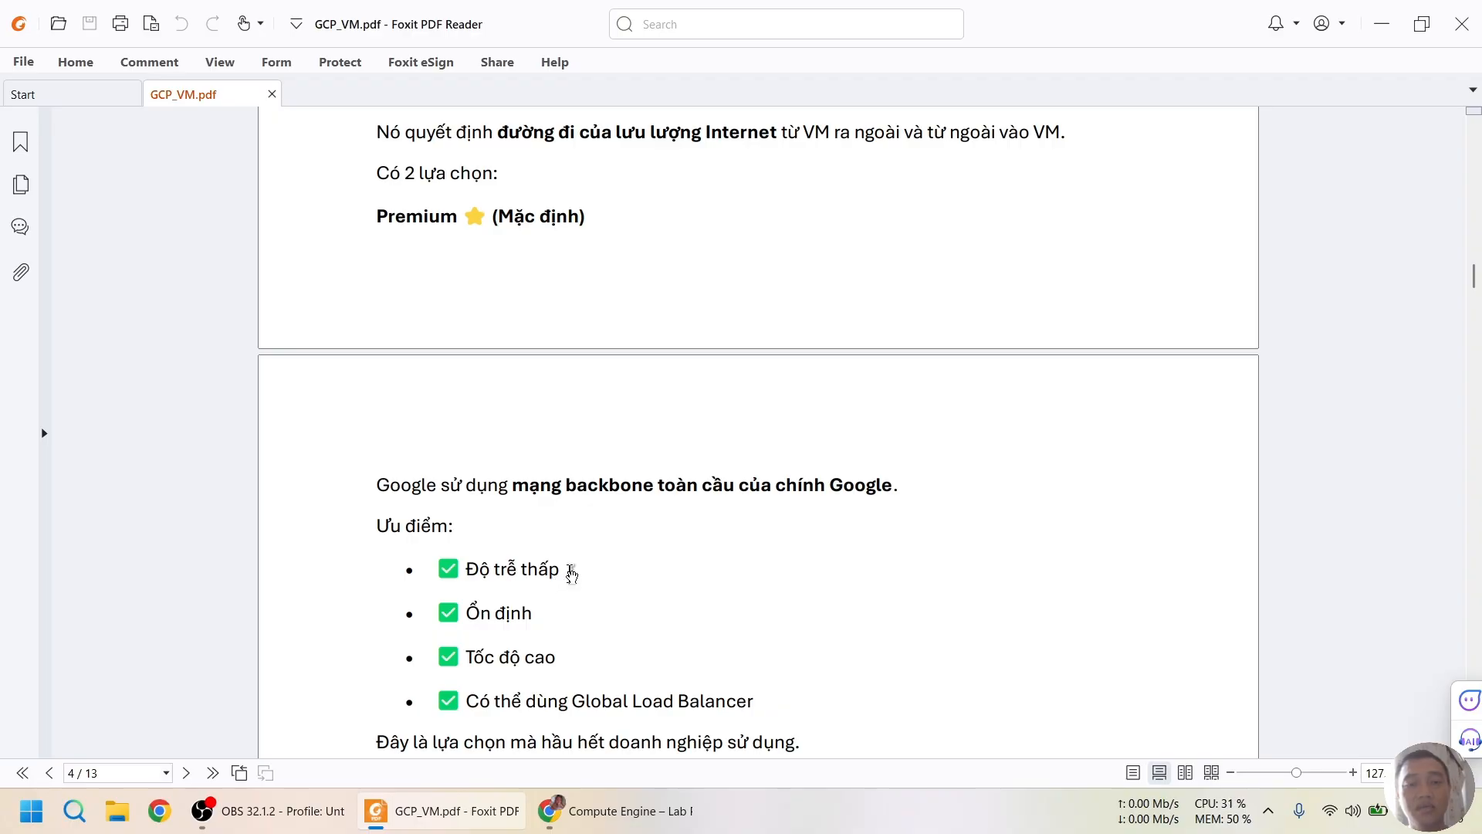
{"action": "scroll", "coordinate": [629, 563], "scroll_direction": "down", "scroll_amount": 3}
{"action": "scroll", "coordinate": [622, 565], "scroll_direction": "down", "scroll_amount": 2}
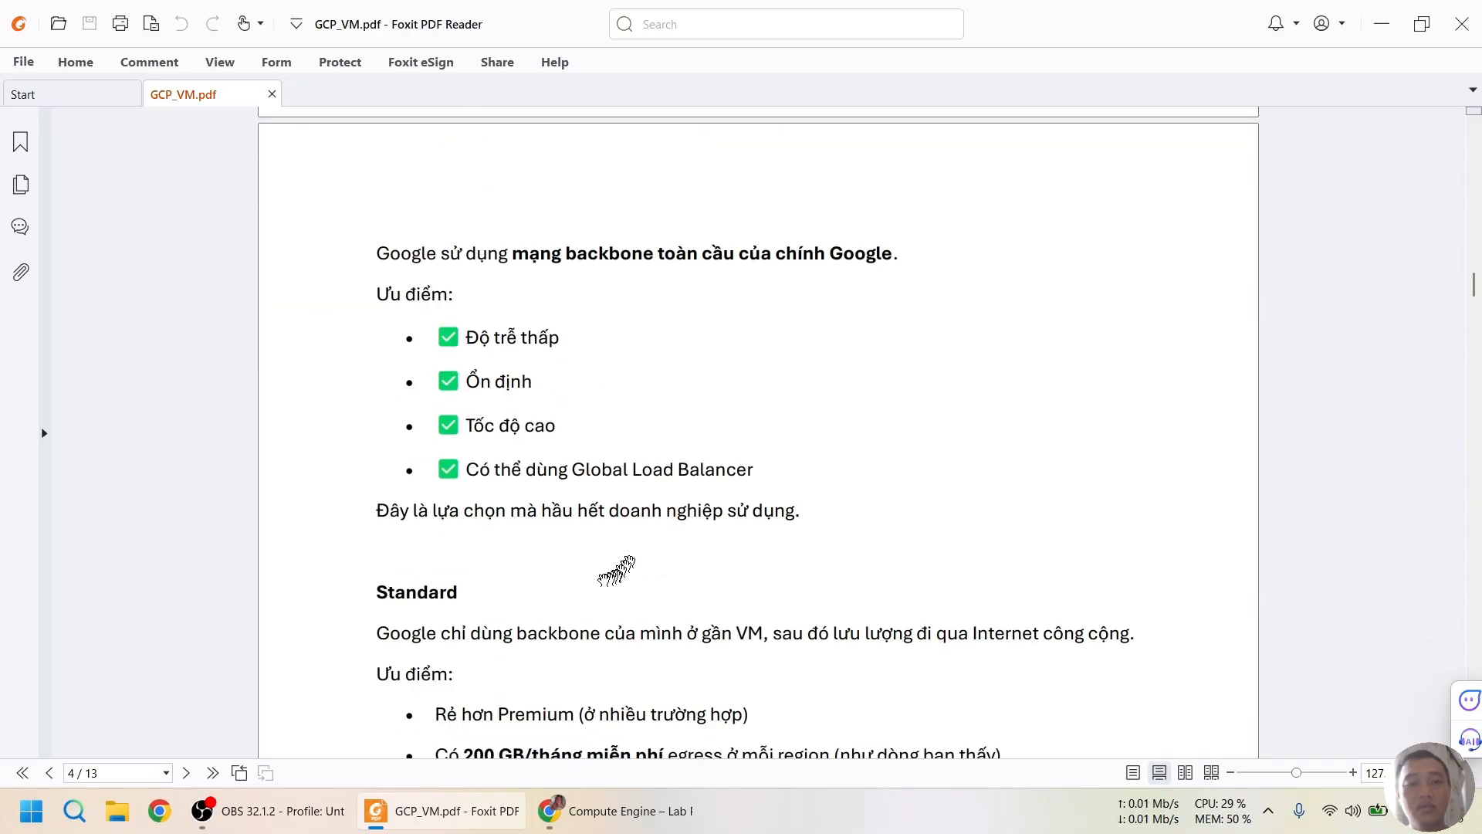
{"action": "scroll", "coordinate": [603, 587], "scroll_direction": "down", "scroll_amount": 1}
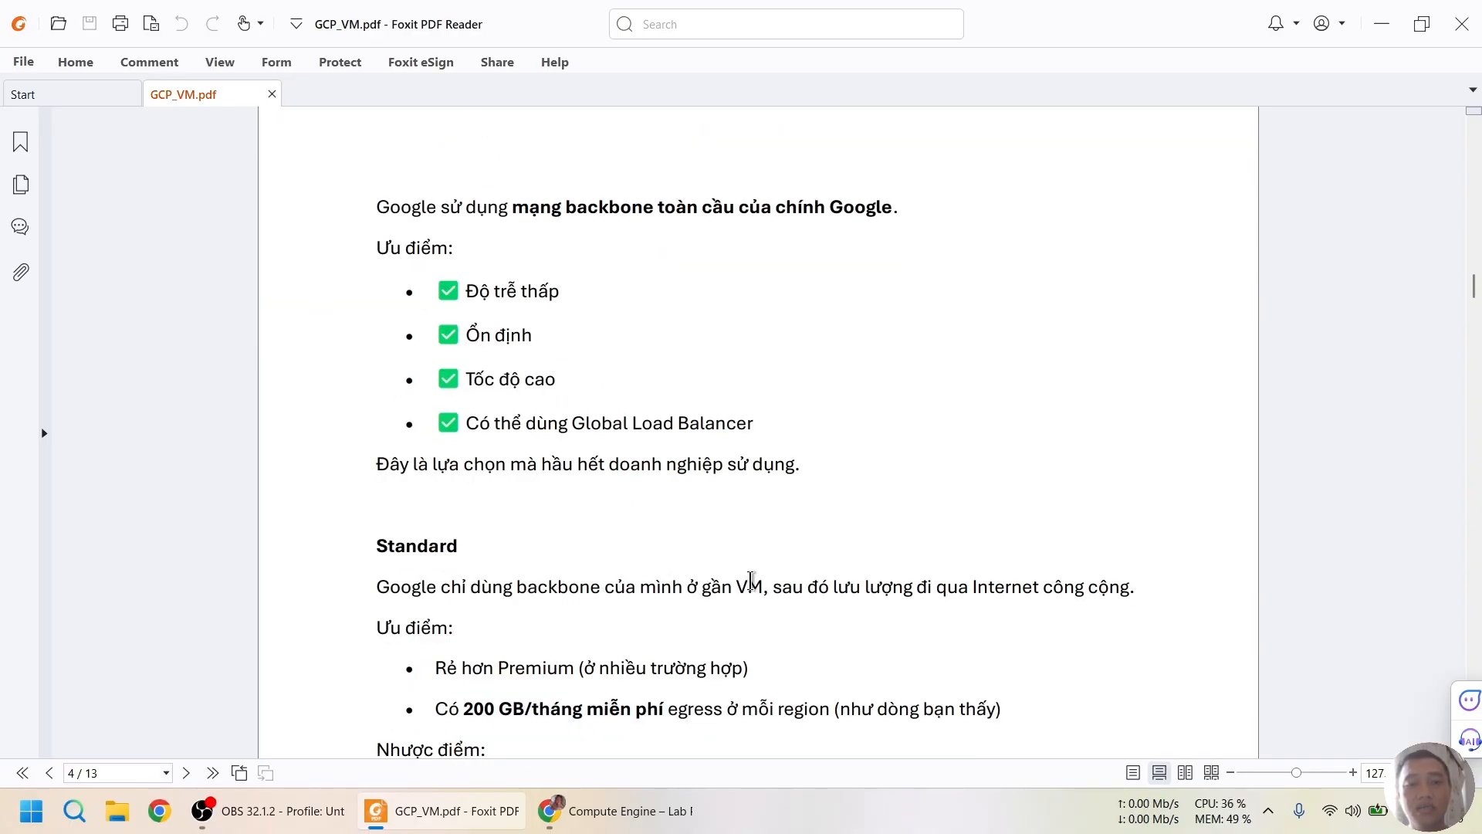
{"action": "scroll", "coordinate": [751, 581], "scroll_direction": "down", "scroll_amount": 2}
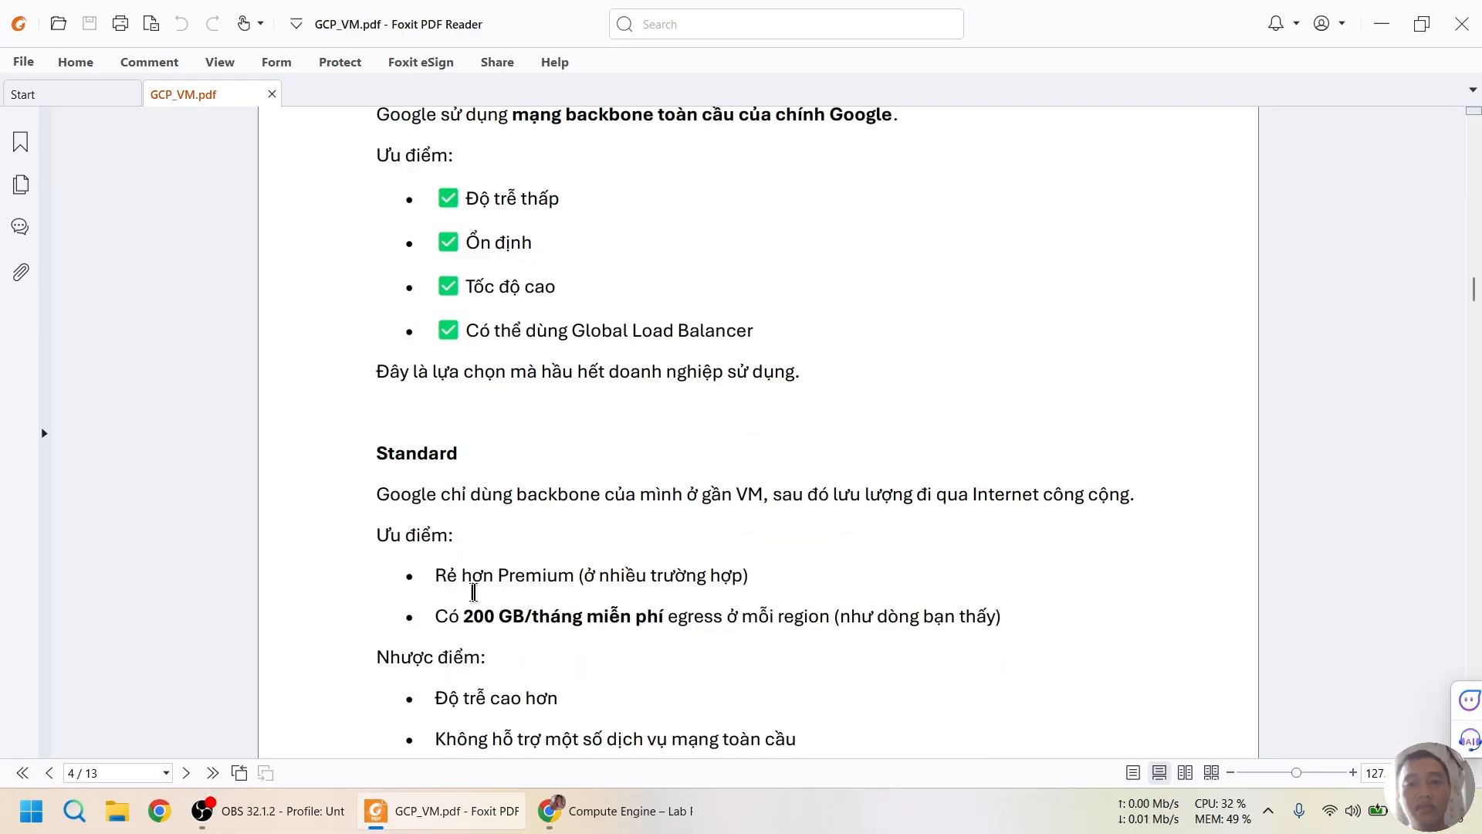
{"action": "scroll", "coordinate": [610, 571], "scroll_direction": "down", "scroll_amount": 2}
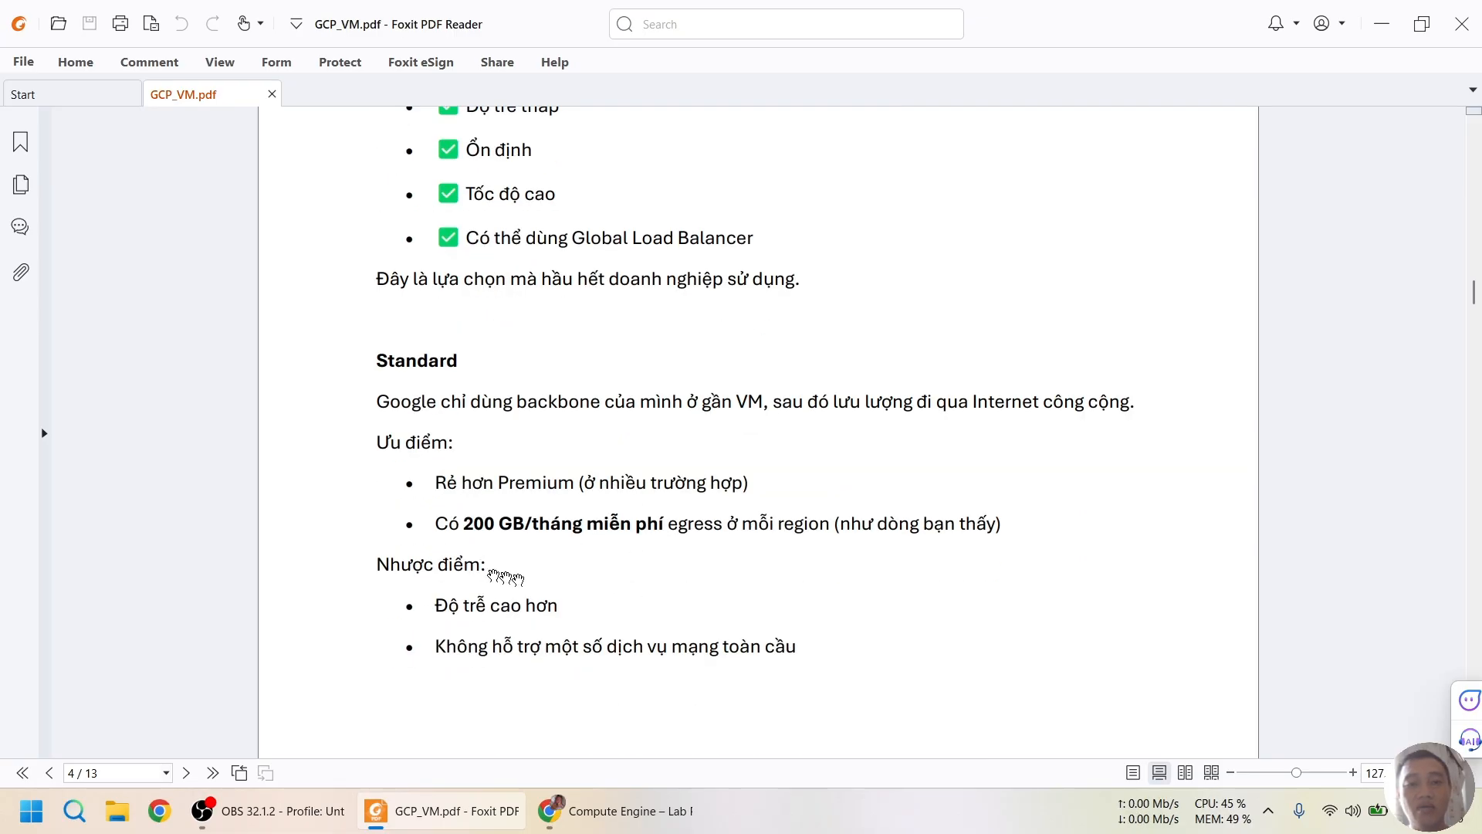
{"action": "key", "text": "alt+Tab"}
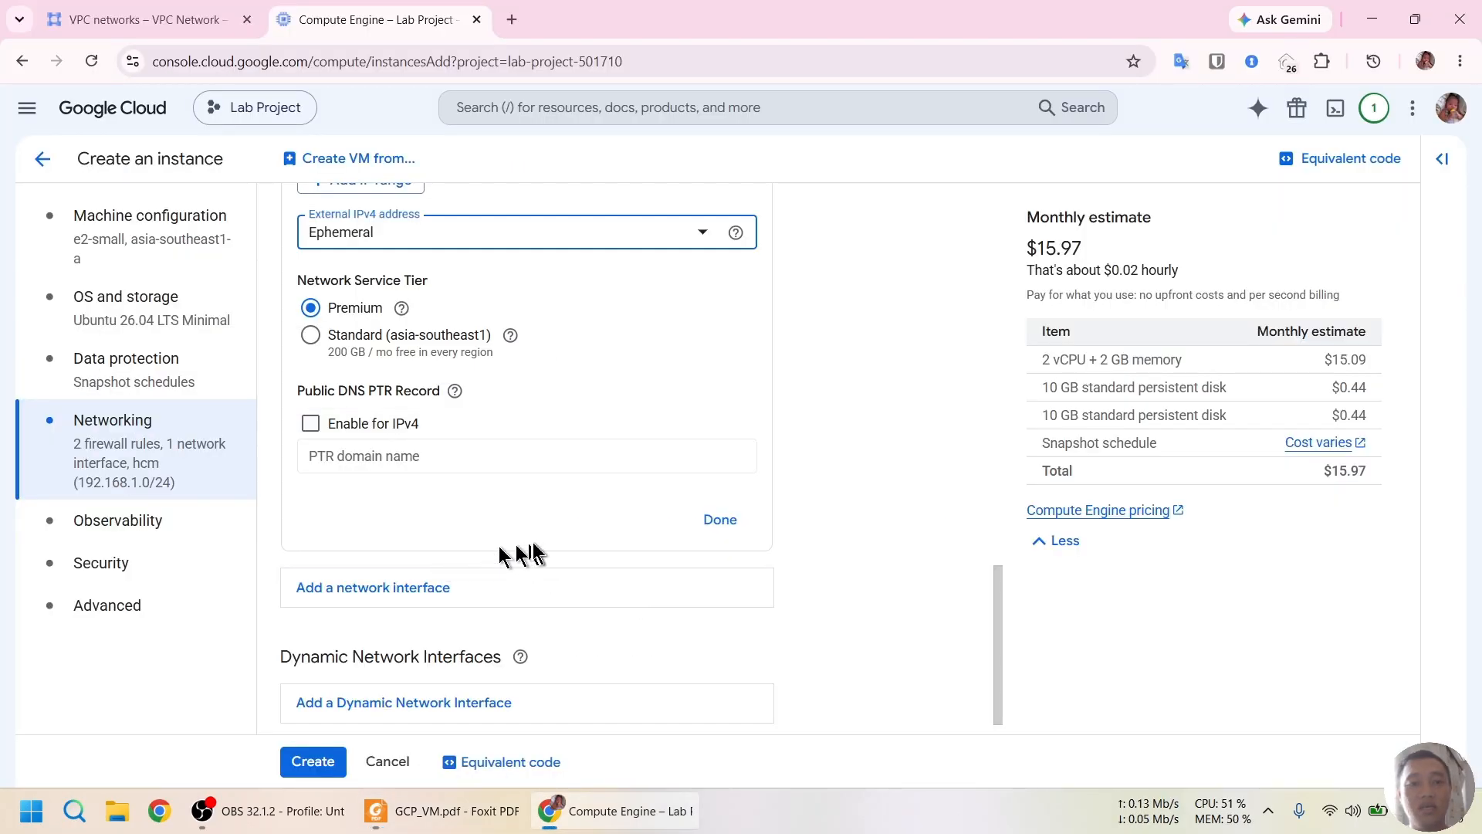
Review the network interface's external IPv4 address options, Network Service Tier and Public DNS PTR Record settings.
{"action": "scroll", "coordinate": [532, 552], "scroll_direction": "up", "scroll_amount": 2}
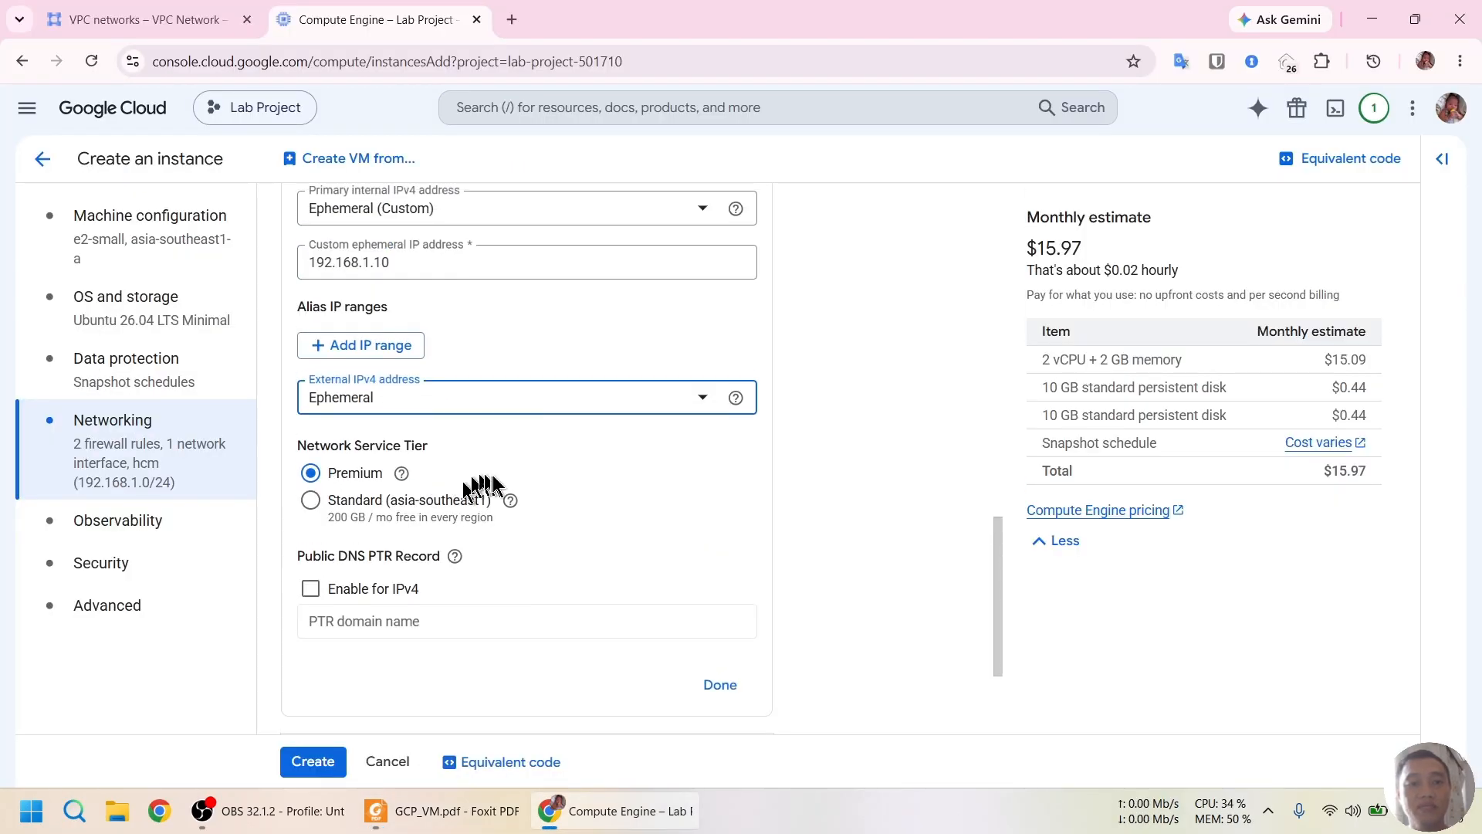
{"action": "scroll", "coordinate": [488, 487], "scroll_direction": "down", "scroll_amount": 2}
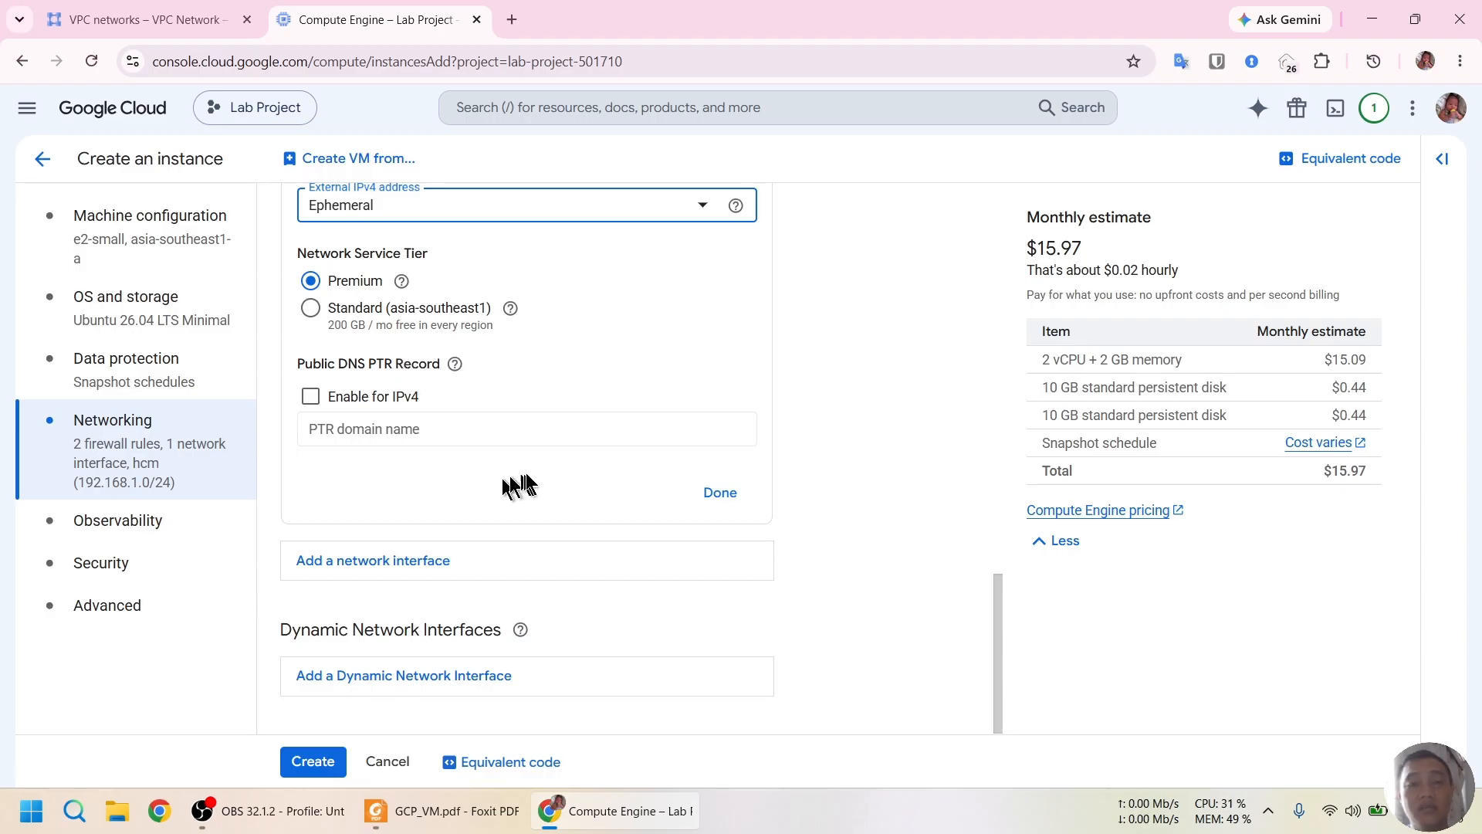
{"action": "scroll", "coordinate": [539, 471], "scroll_direction": "up", "scroll_amount": 2}
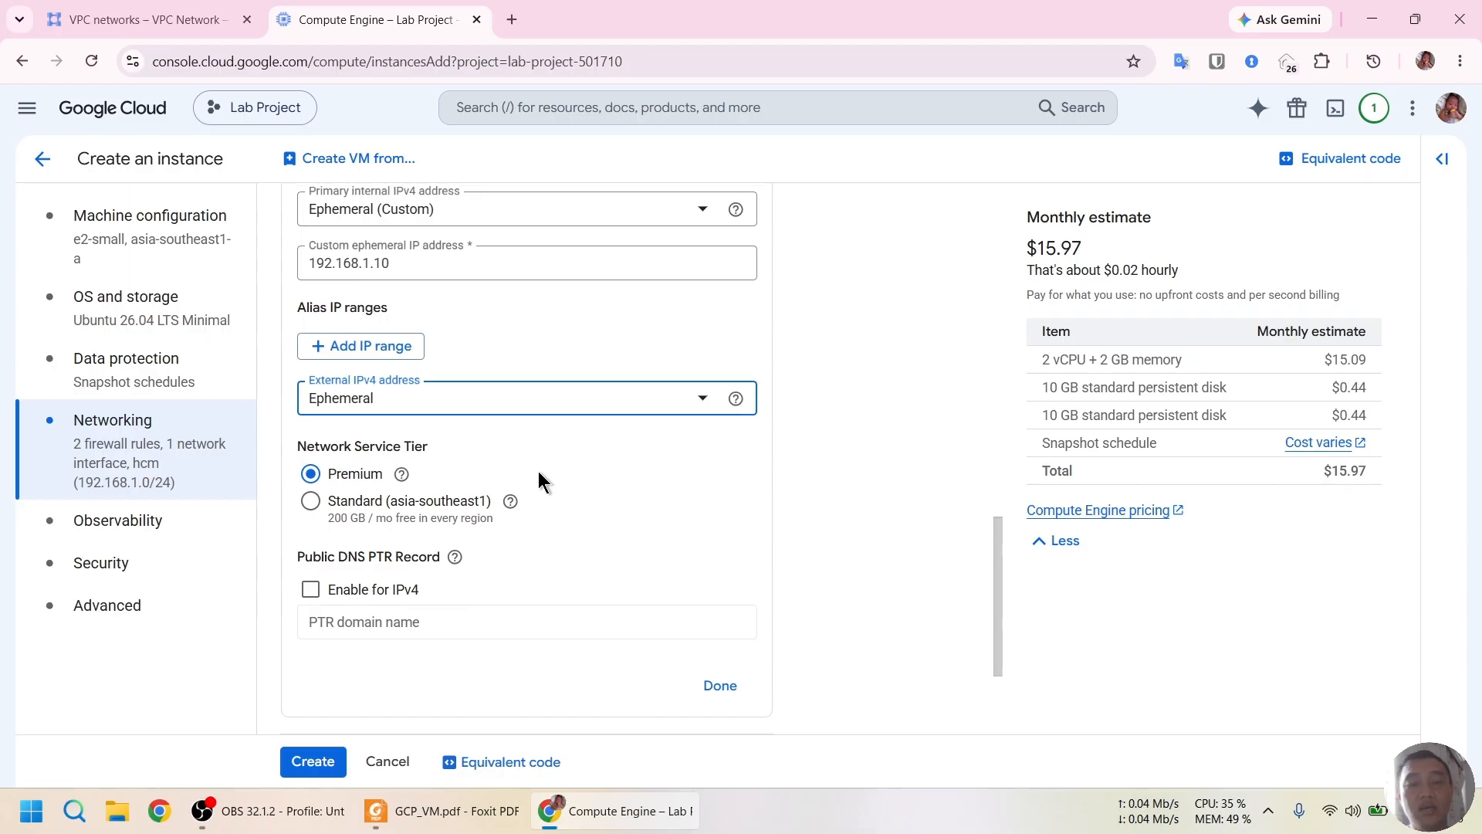
{"action": "scroll", "coordinate": [539, 471], "scroll_direction": "down", "scroll_amount": 2}
{"action": "scroll", "coordinate": [539, 471], "scroll_direction": "up", "scroll_amount": 3}
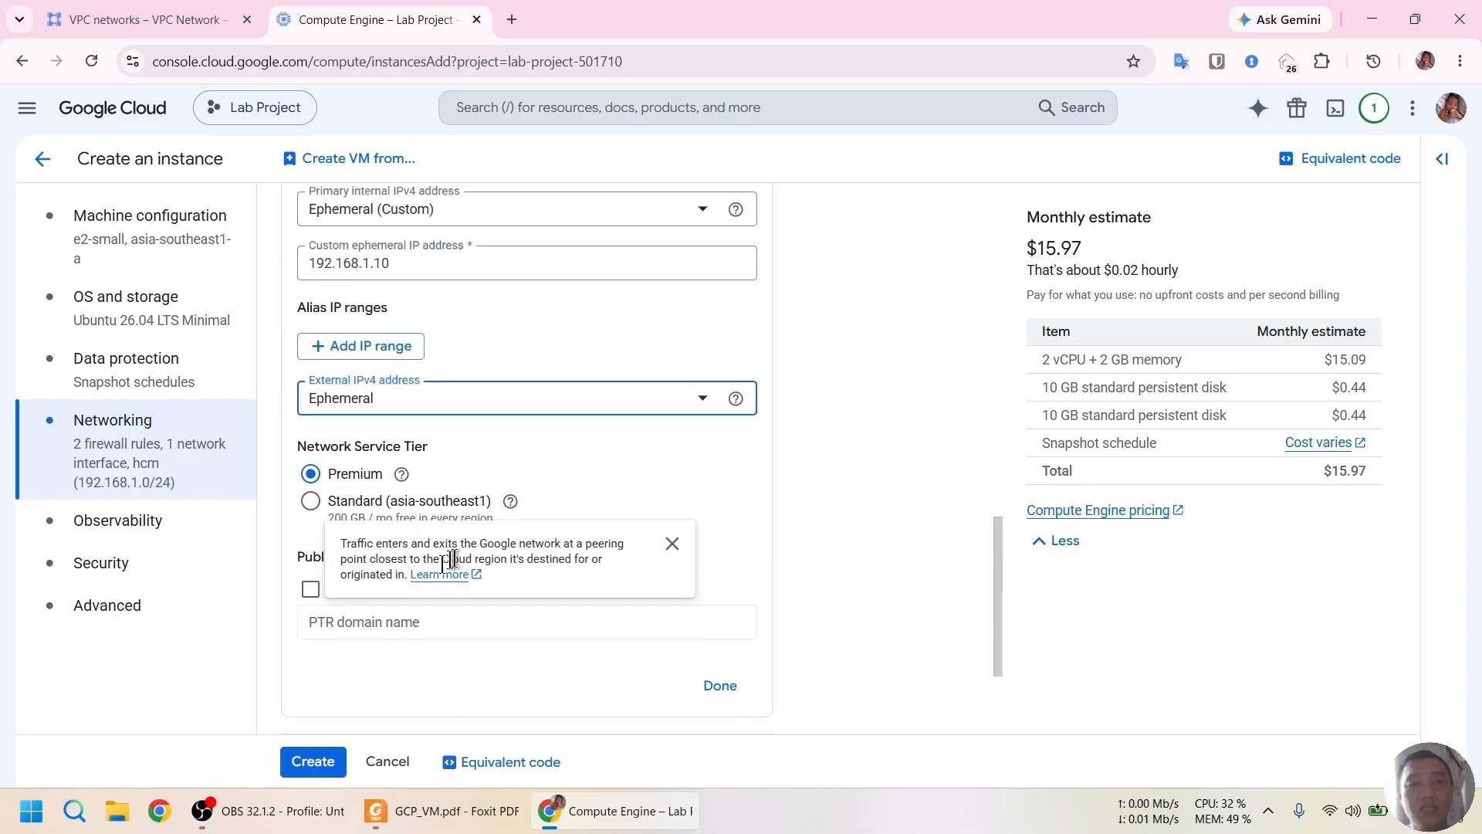
{"action": "scroll", "coordinate": [604, 421], "scroll_direction": "up", "scroll_amount": 7}
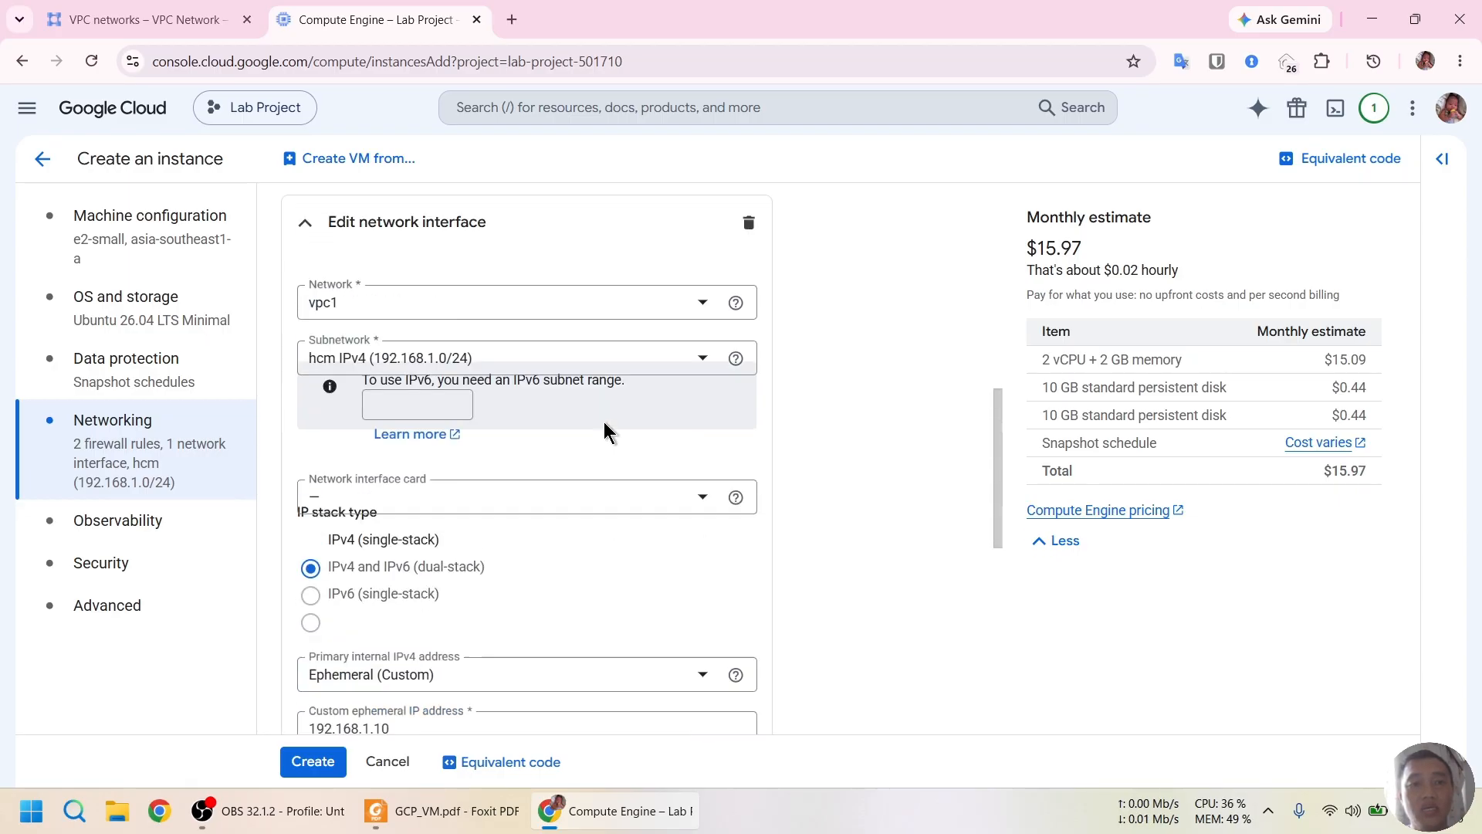
{"action": "scroll", "coordinate": [606, 429], "scroll_direction": "down", "scroll_amount": 4}
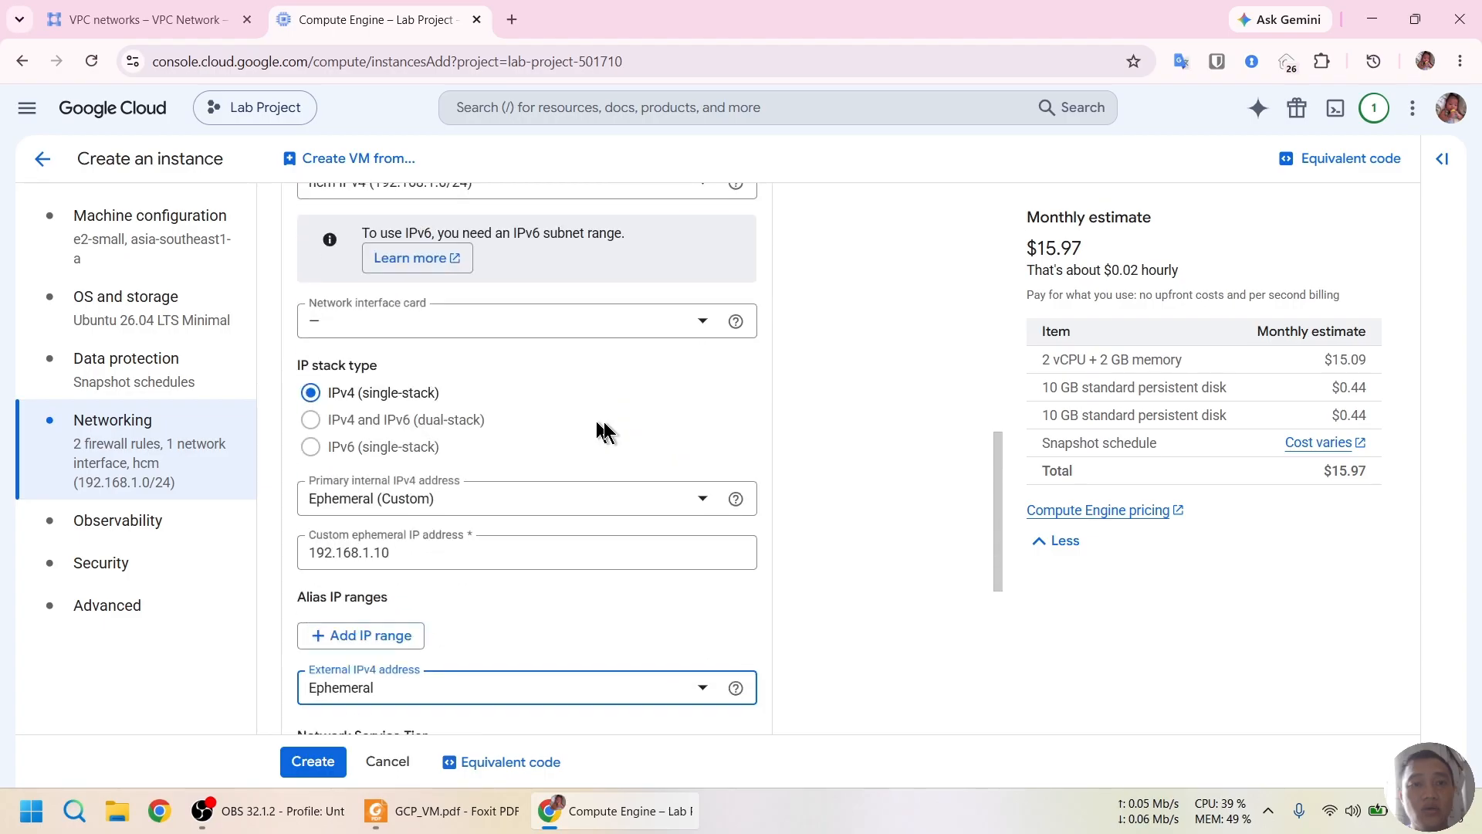
{"action": "scroll", "coordinate": [605, 430], "scroll_direction": "down", "scroll_amount": 3}
{"action": "left_click", "coordinate": [543, 503]}
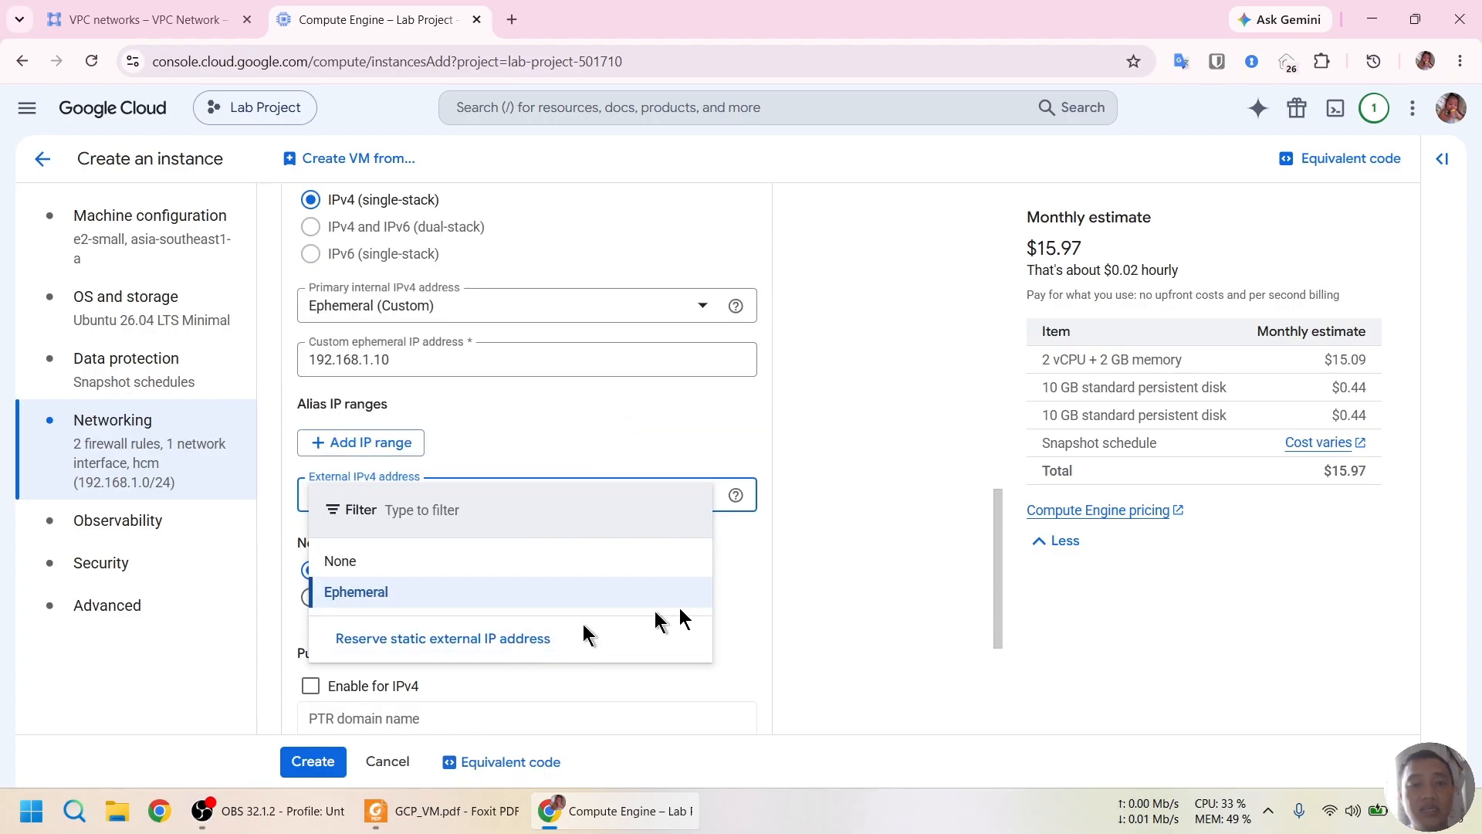
{"action": "left_click", "coordinate": [823, 564]}
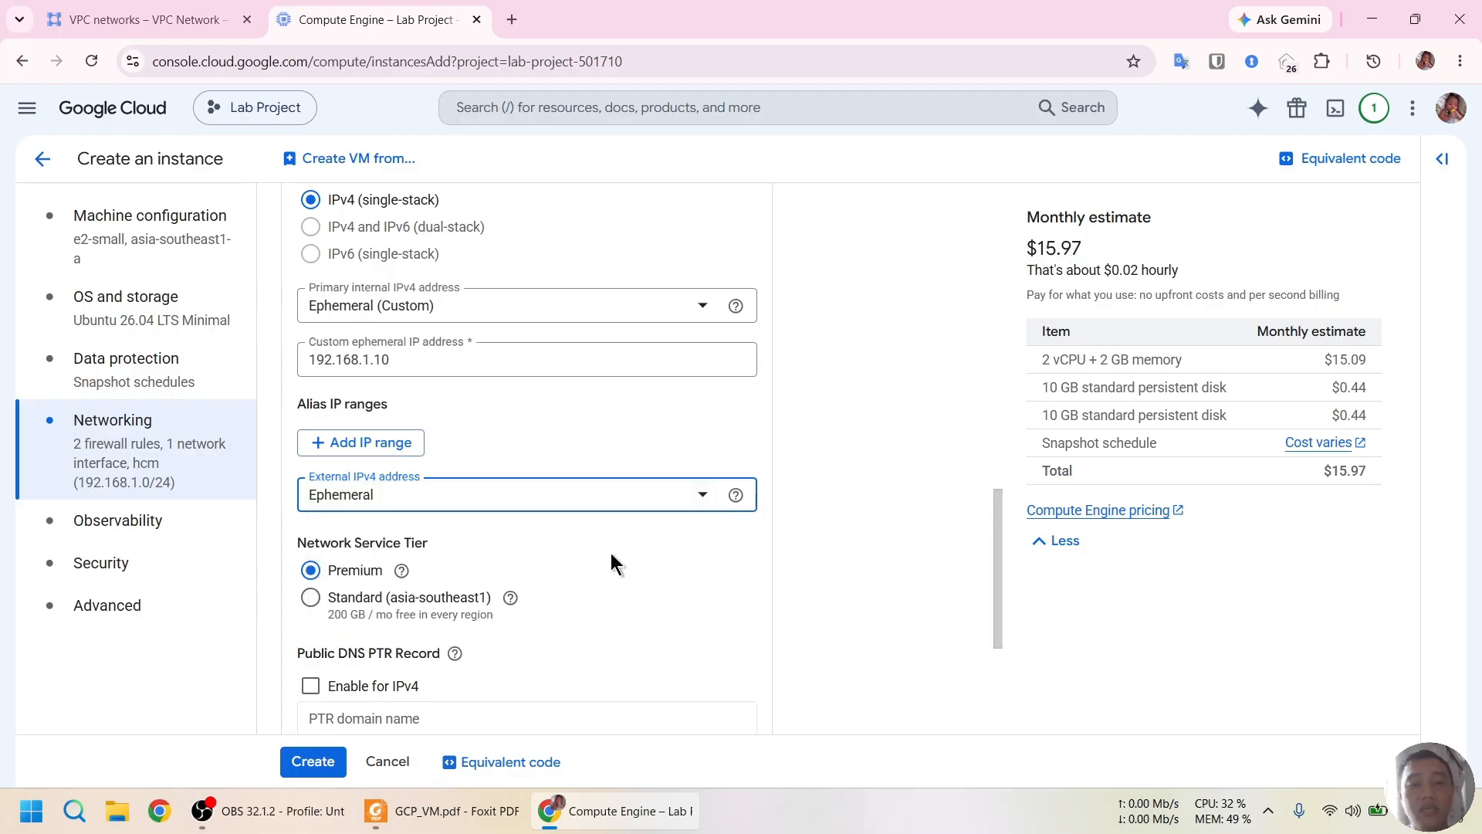
{"action": "scroll", "coordinate": [610, 549], "scroll_direction": "down", "scroll_amount": 2}
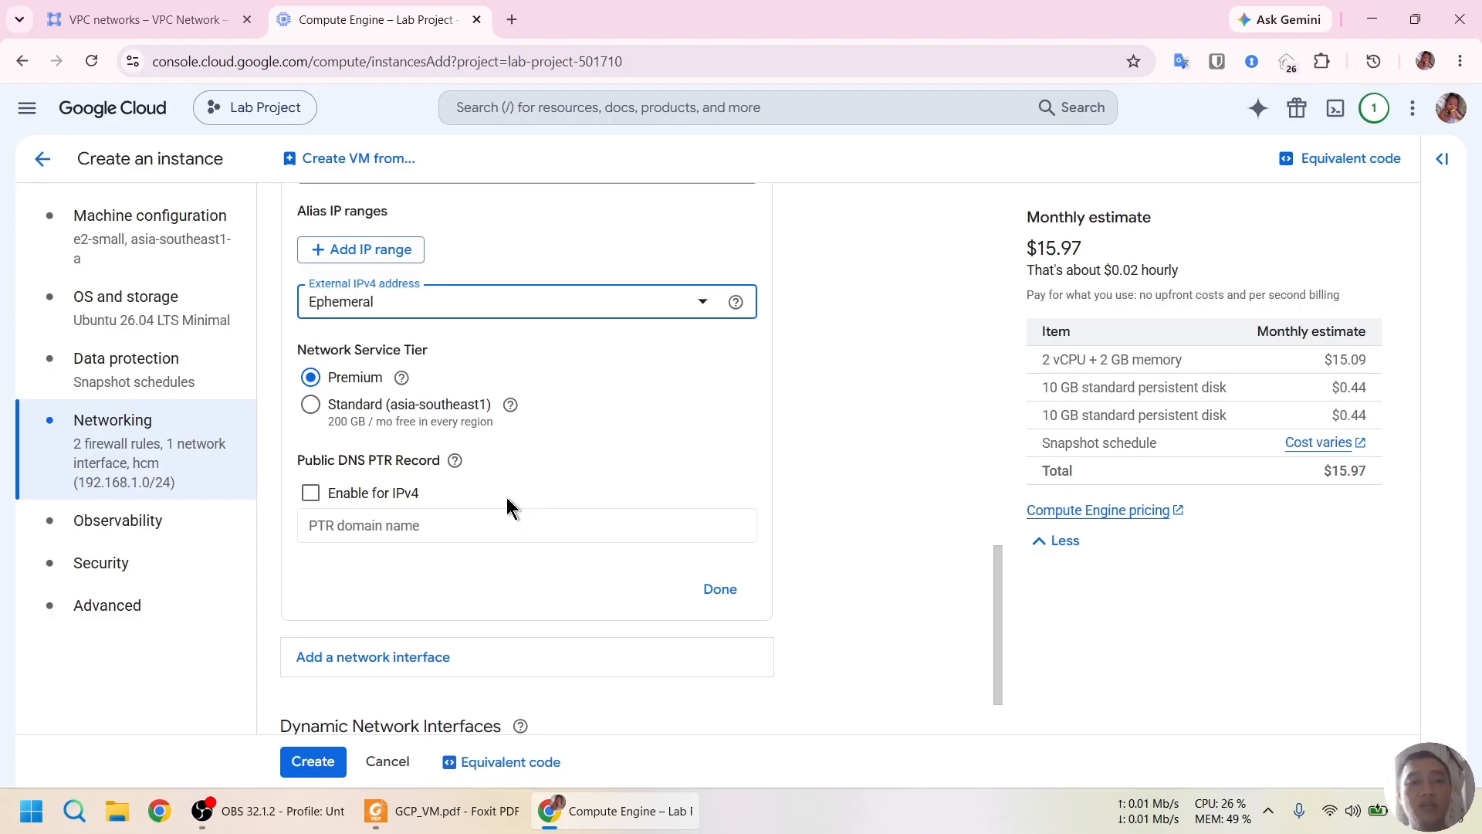
{"action": "scroll", "coordinate": [507, 497], "scroll_direction": "down", "scroll_amount": 1}
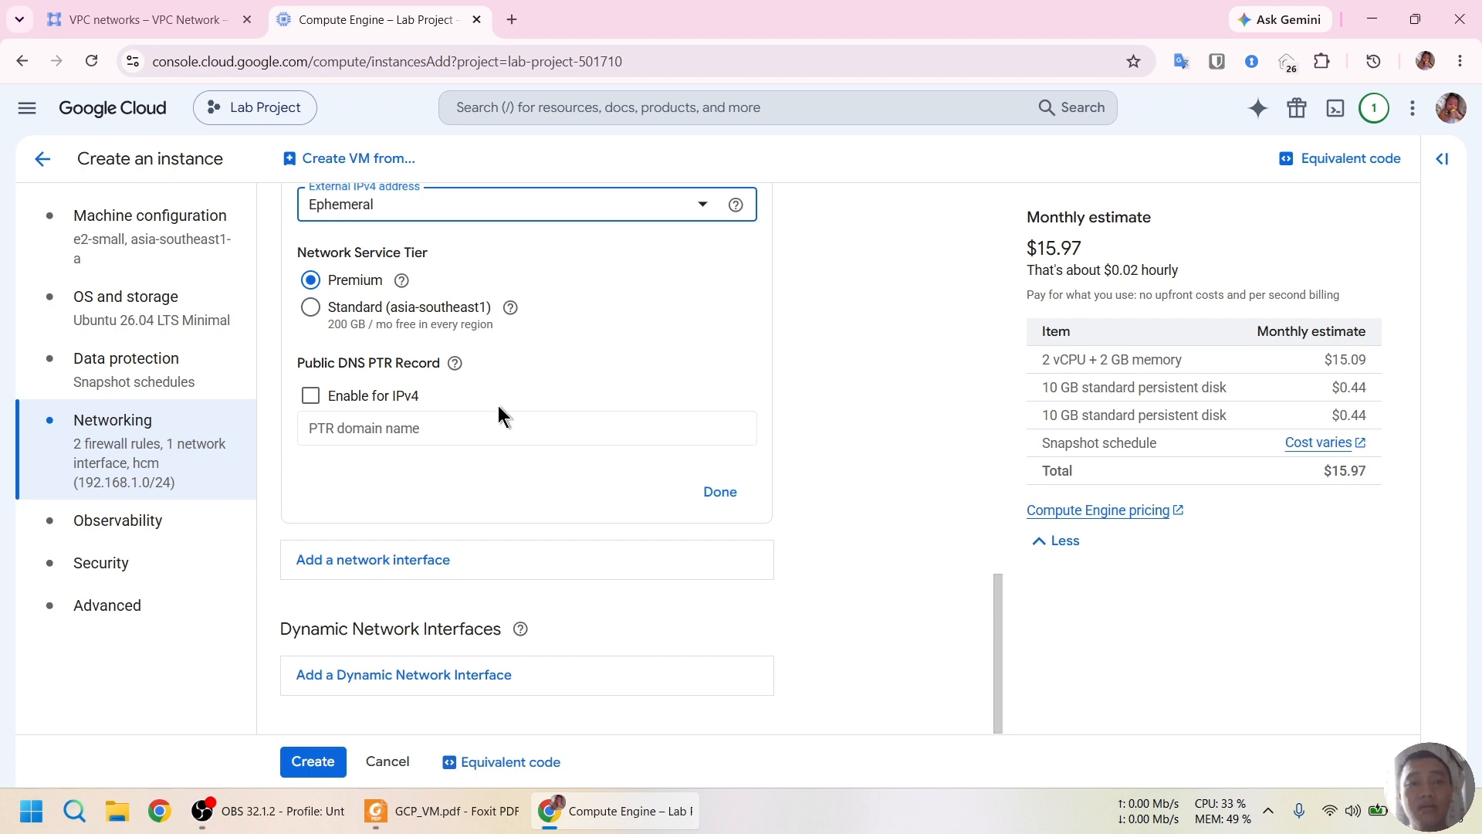
Try enabling the Public DNS PTR Record for IPv4 on the network interface and turn it off again.
{"action": "scroll", "coordinate": [540, 419], "scroll_direction": "up", "scroll_amount": 3}
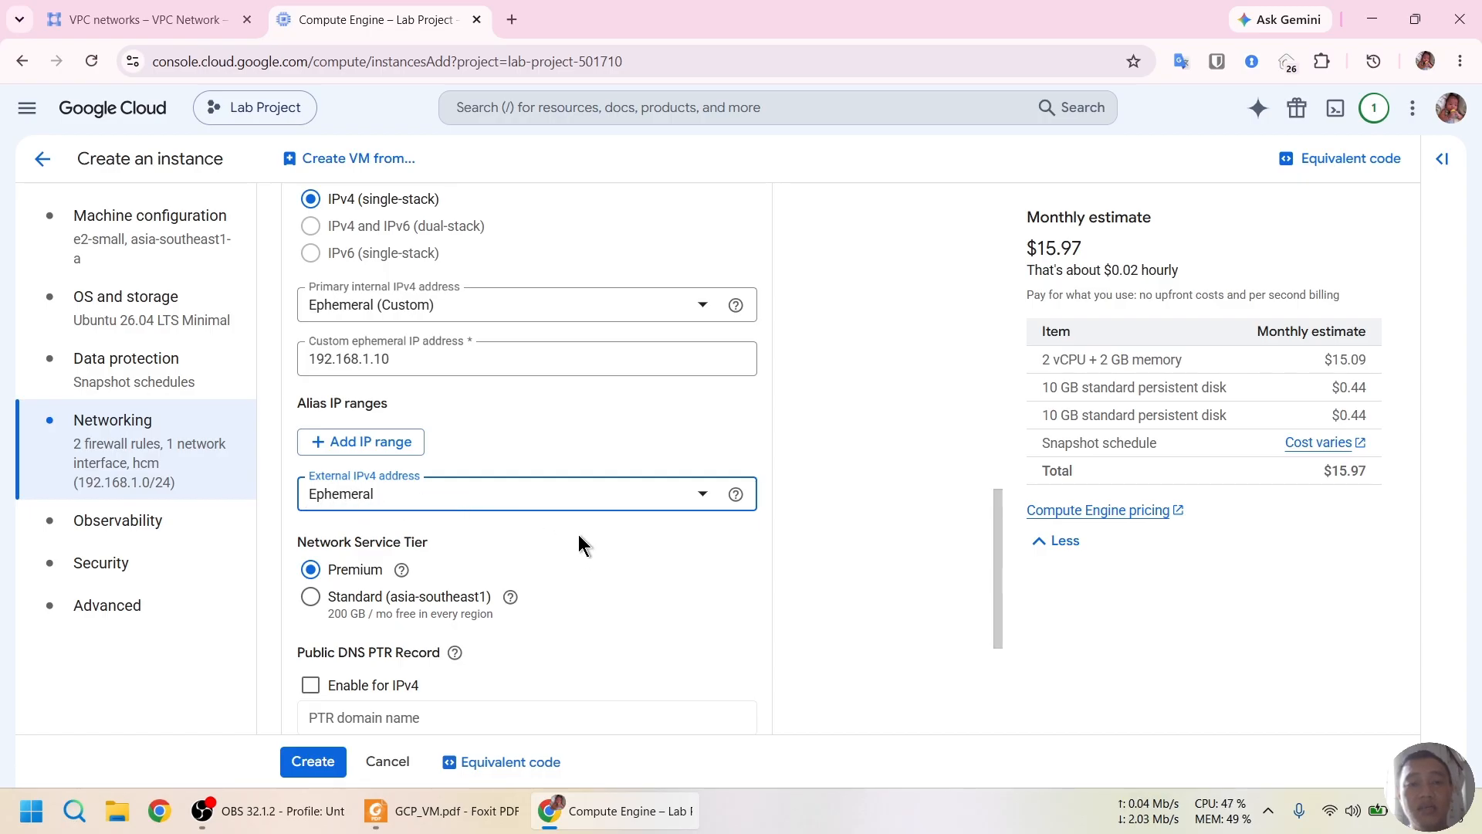
{"action": "scroll", "coordinate": [577, 535], "scroll_direction": "down", "scroll_amount": 2}
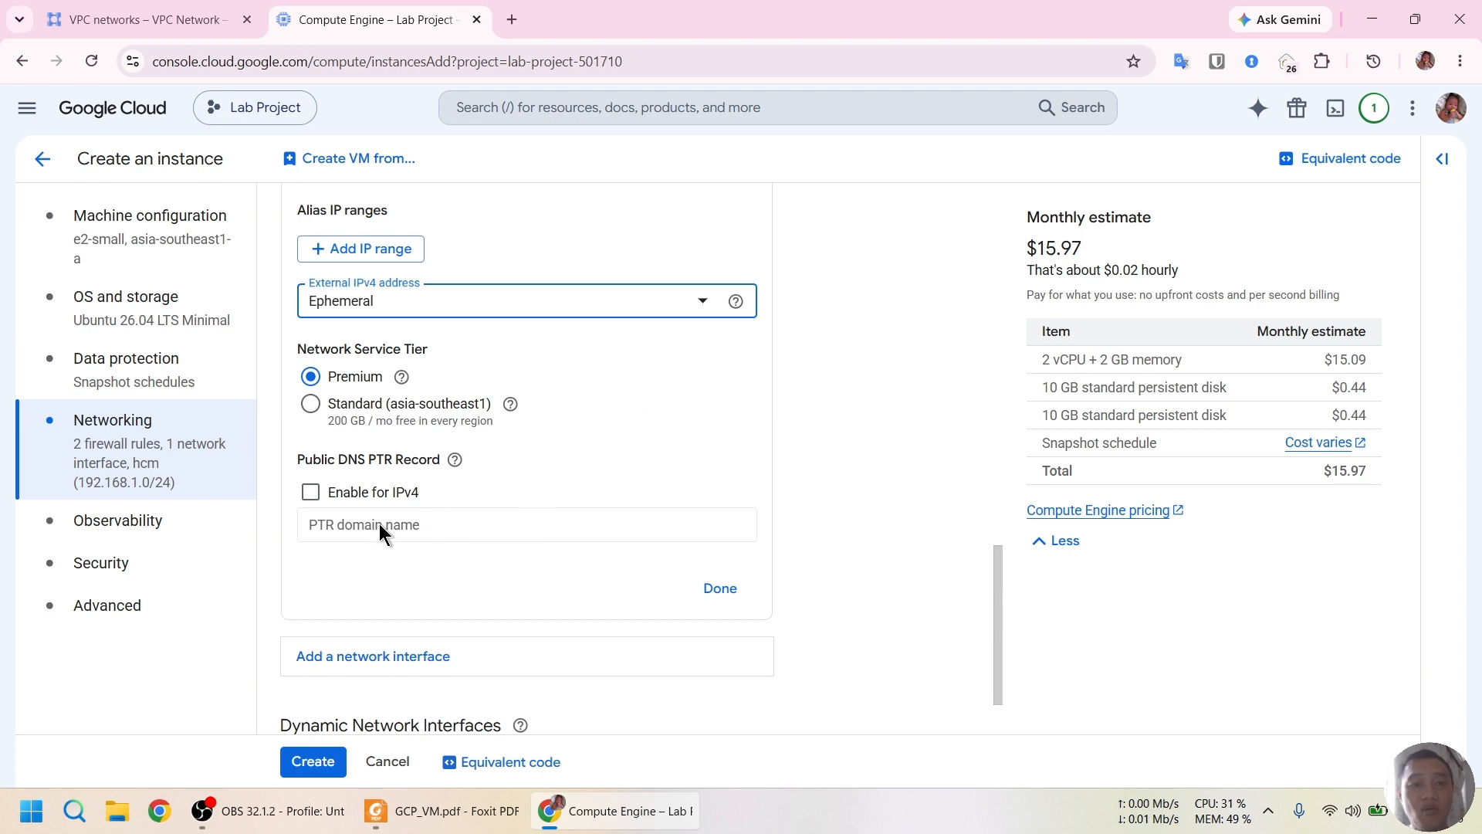
{"action": "left_click", "coordinate": [311, 493]}
{"action": "left_click", "coordinate": [341, 531]}
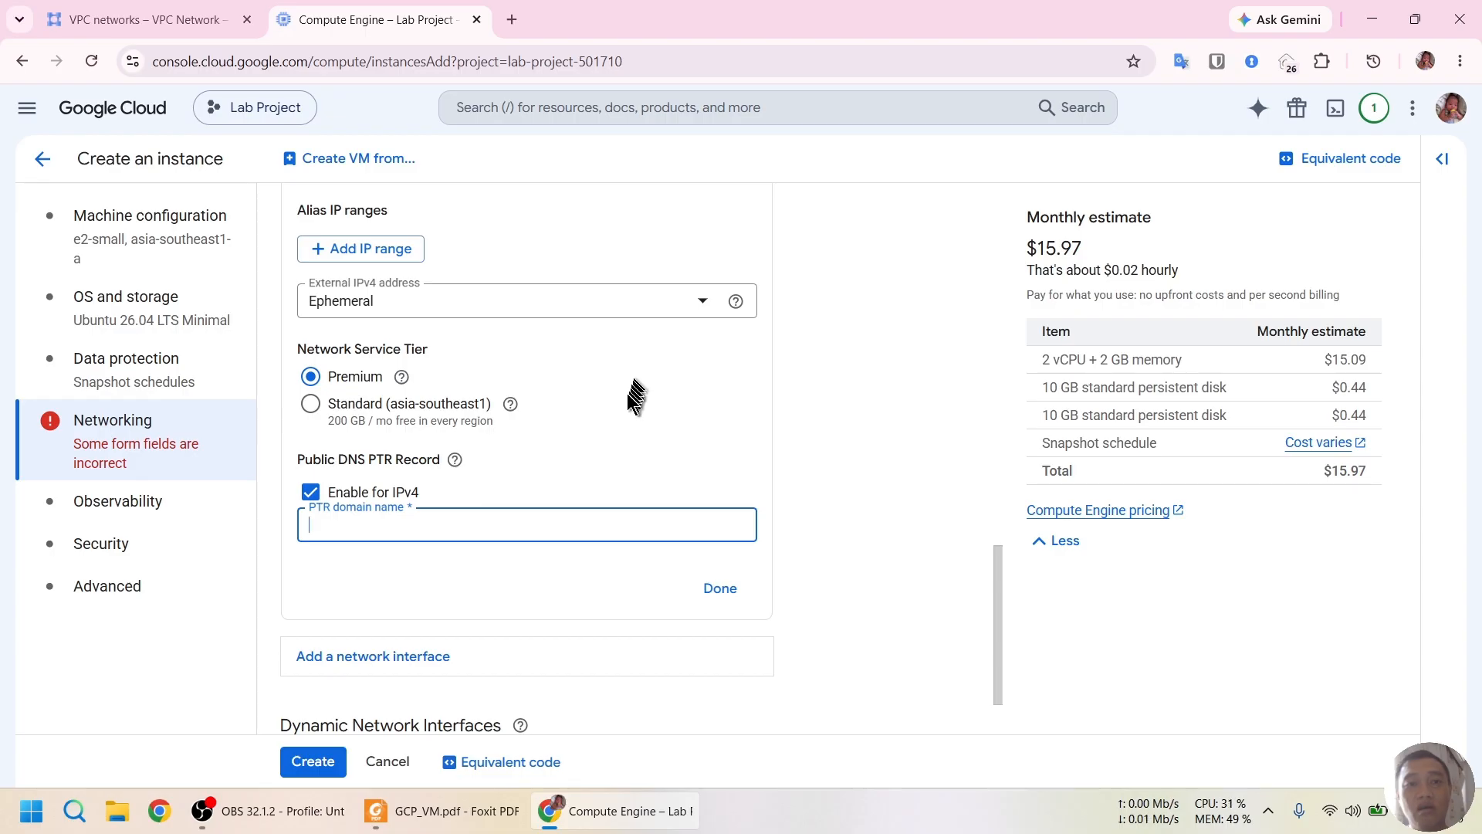
{"action": "scroll", "coordinate": [625, 398], "scroll_direction": "up", "scroll_amount": 3}
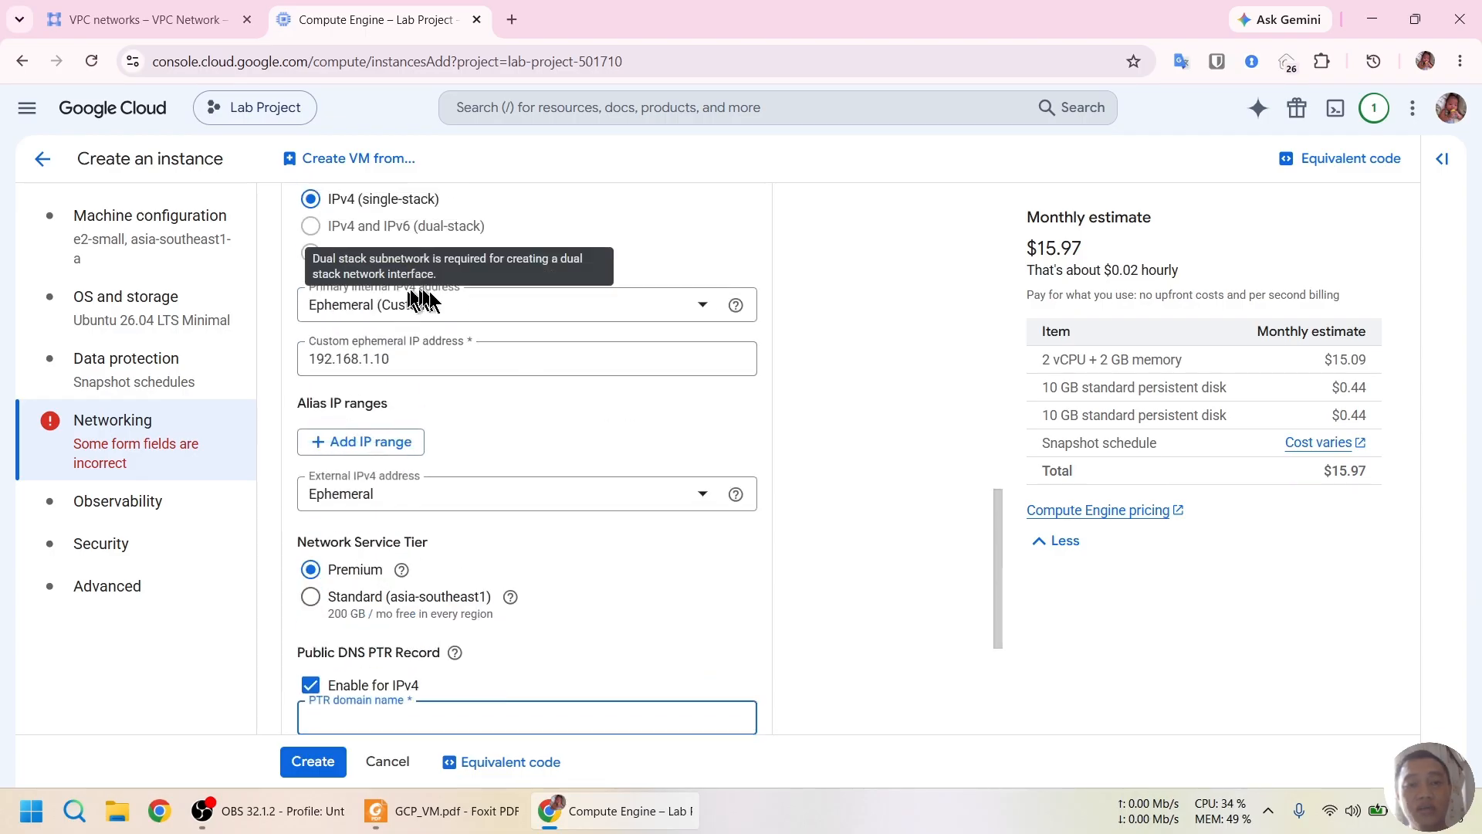
{"action": "scroll", "coordinate": [419, 294], "scroll_direction": "down", "scroll_amount": 3}
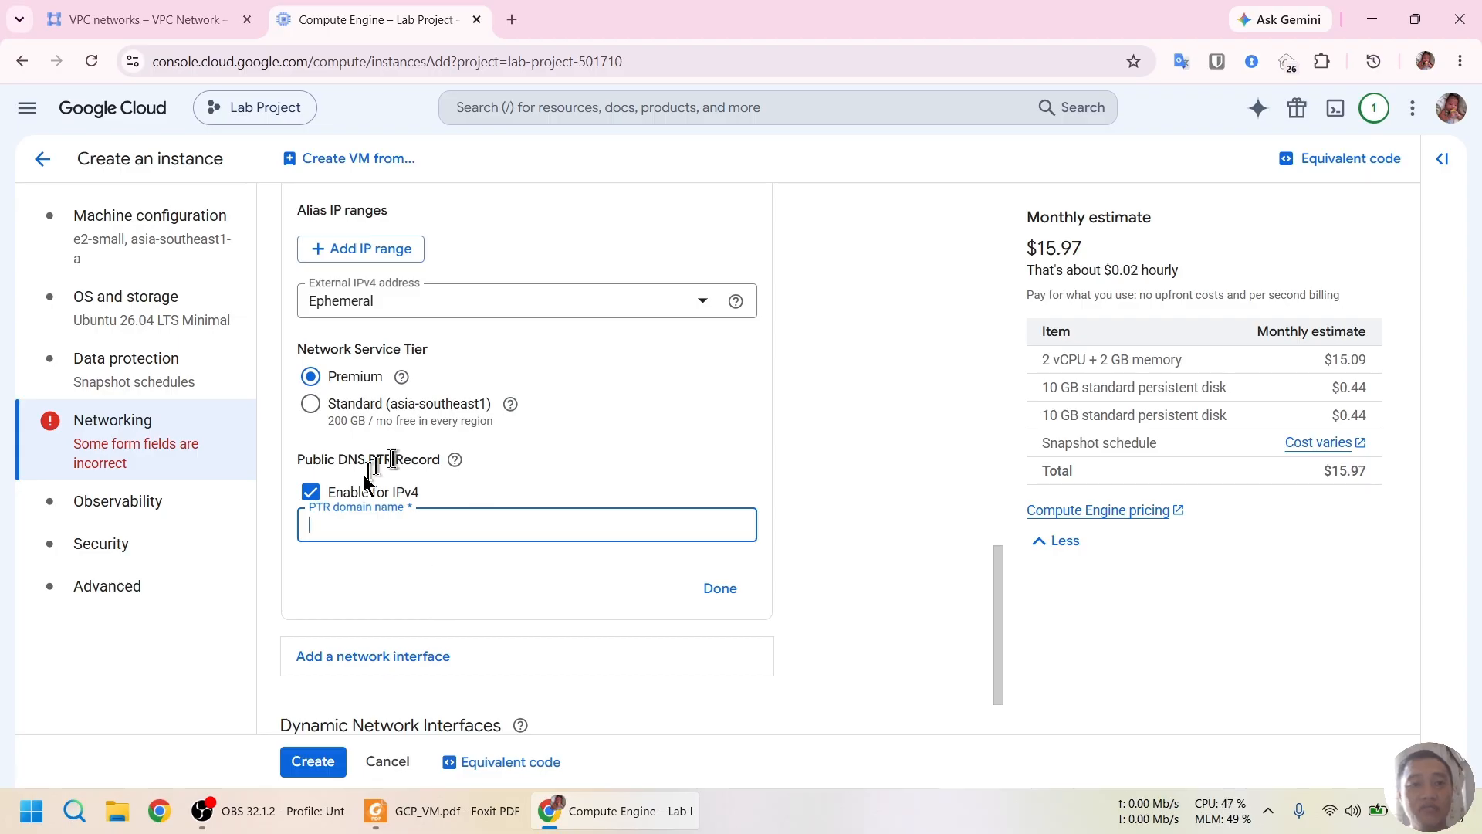
{"action": "left_click", "coordinate": [311, 491]}
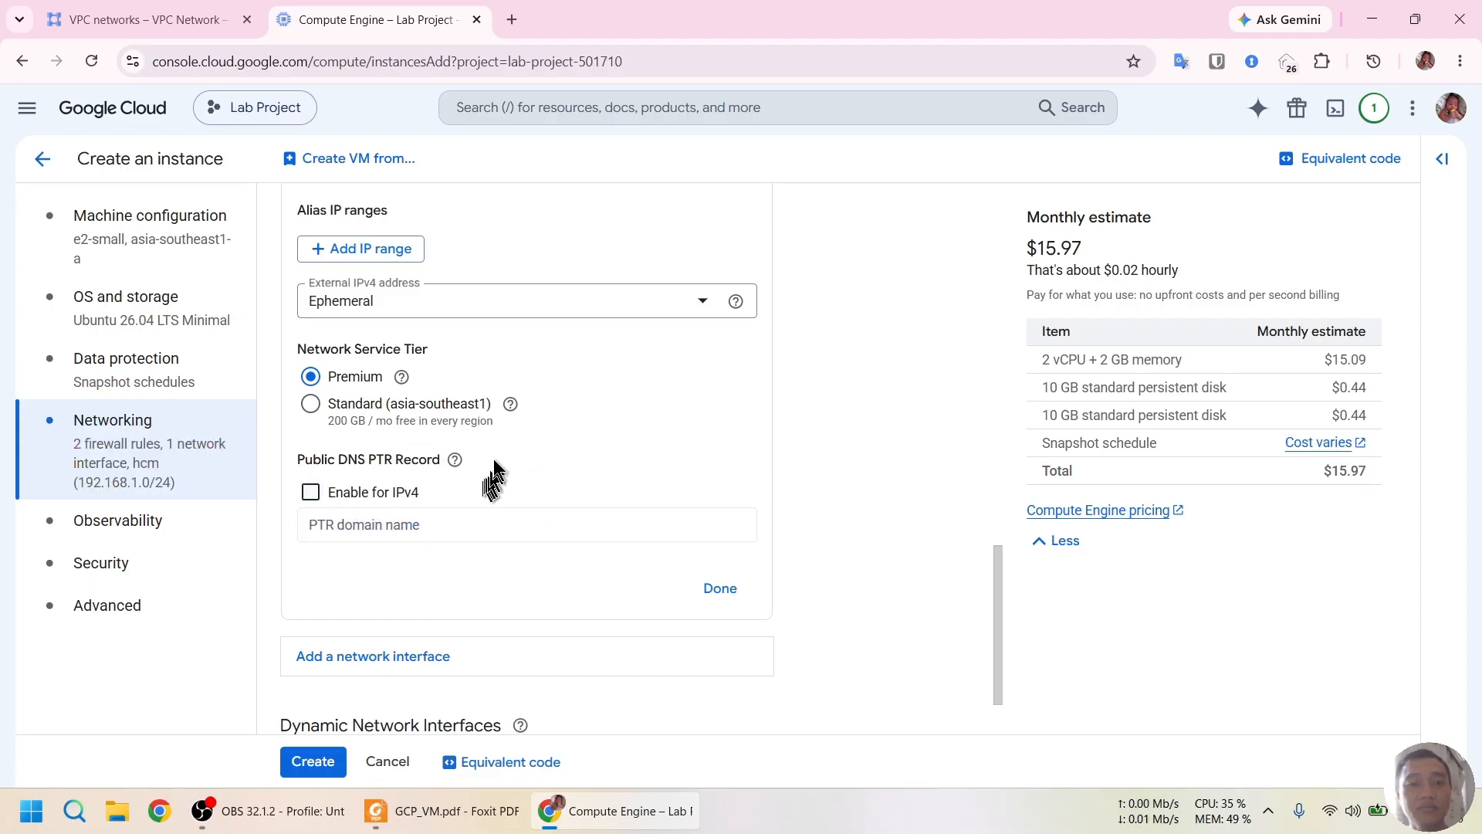
Review the Dynamic Network Interfaces section and the IP settings of the network interface.
{"action": "scroll", "coordinate": [490, 485], "scroll_direction": "down", "scroll_amount": 1}
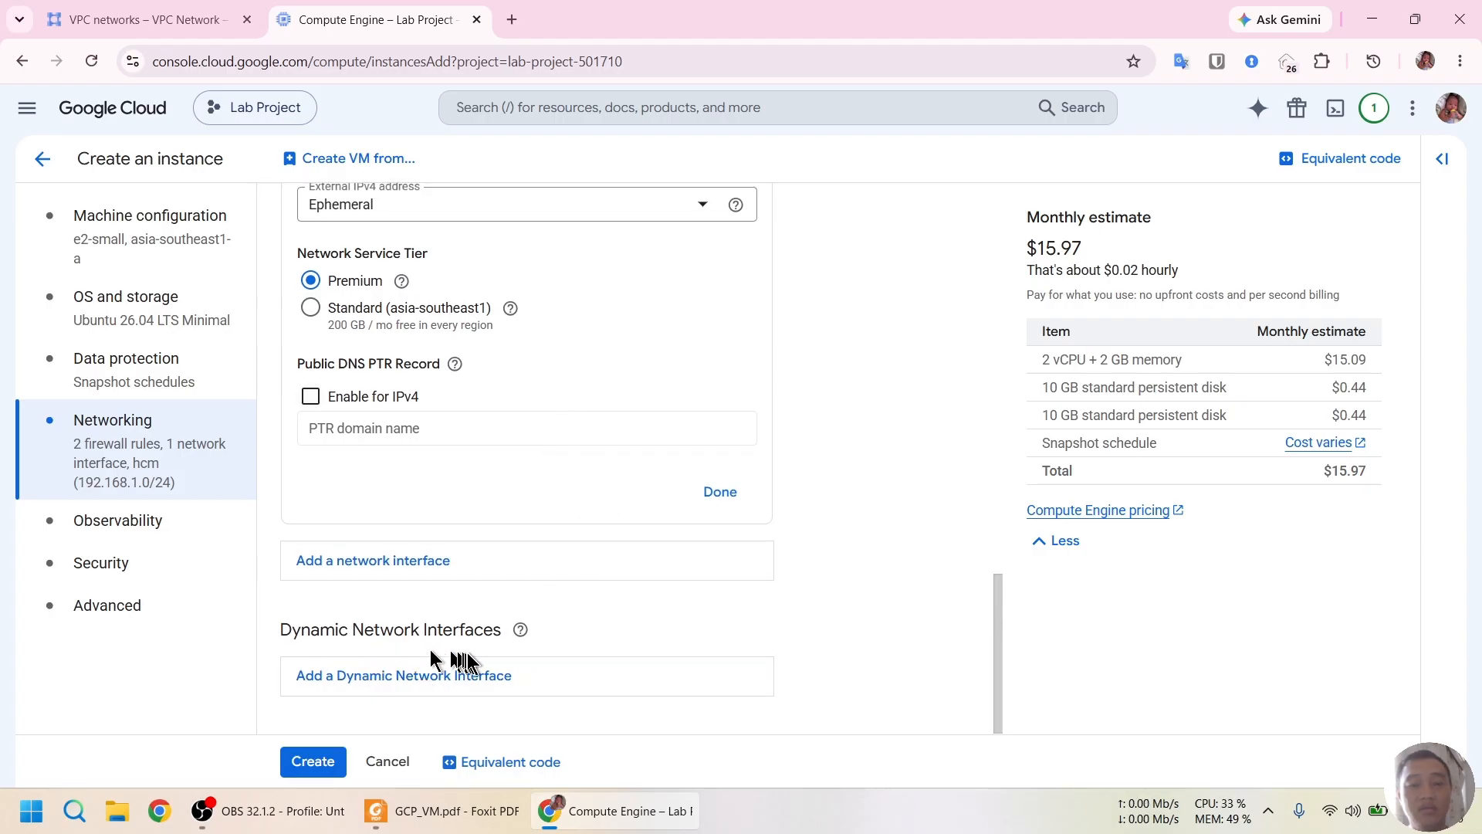
{"action": "left_click", "coordinate": [516, 641]}
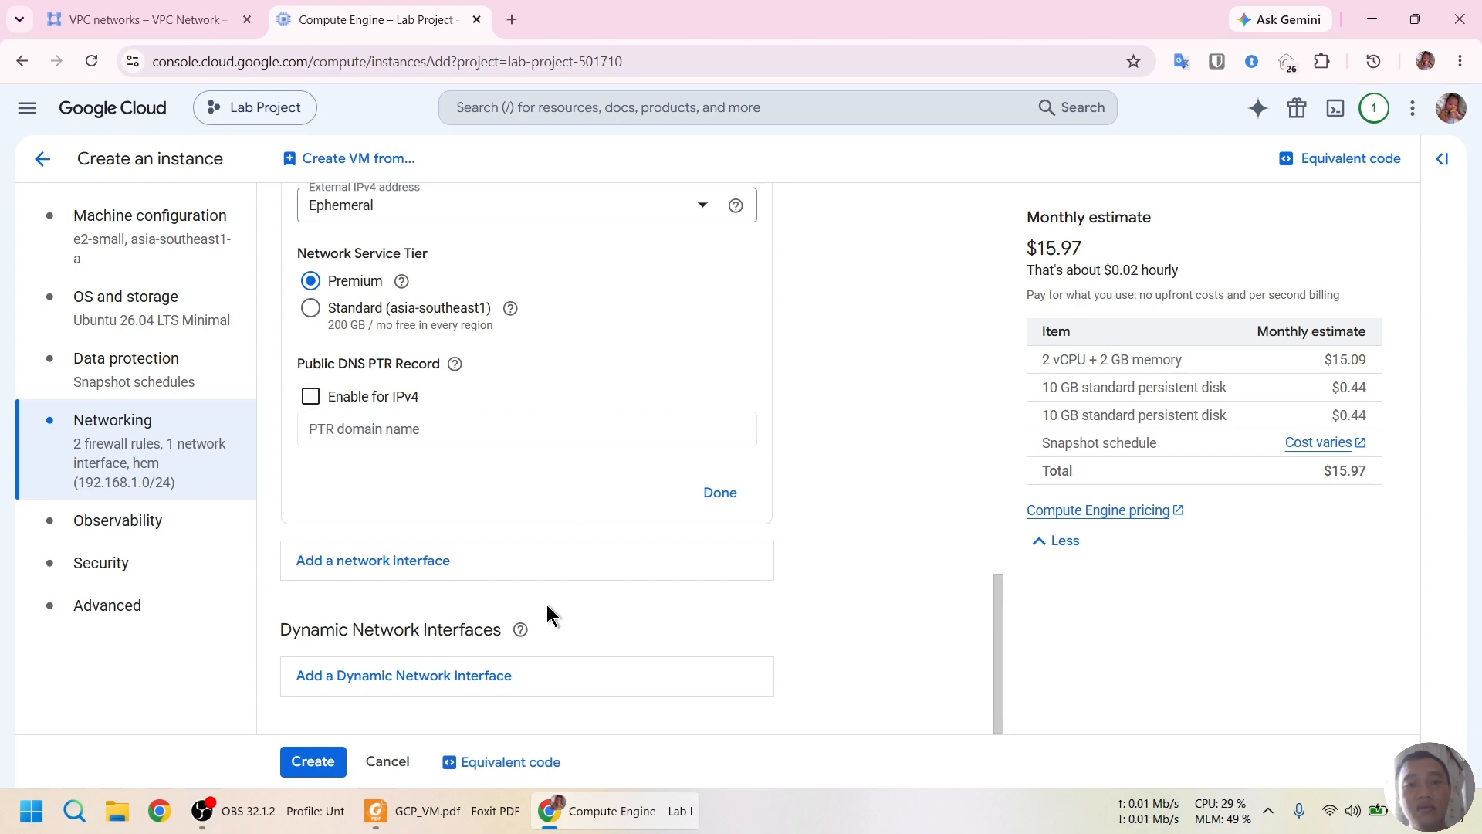
{"action": "scroll", "coordinate": [556, 613], "scroll_direction": "up", "scroll_amount": 15}
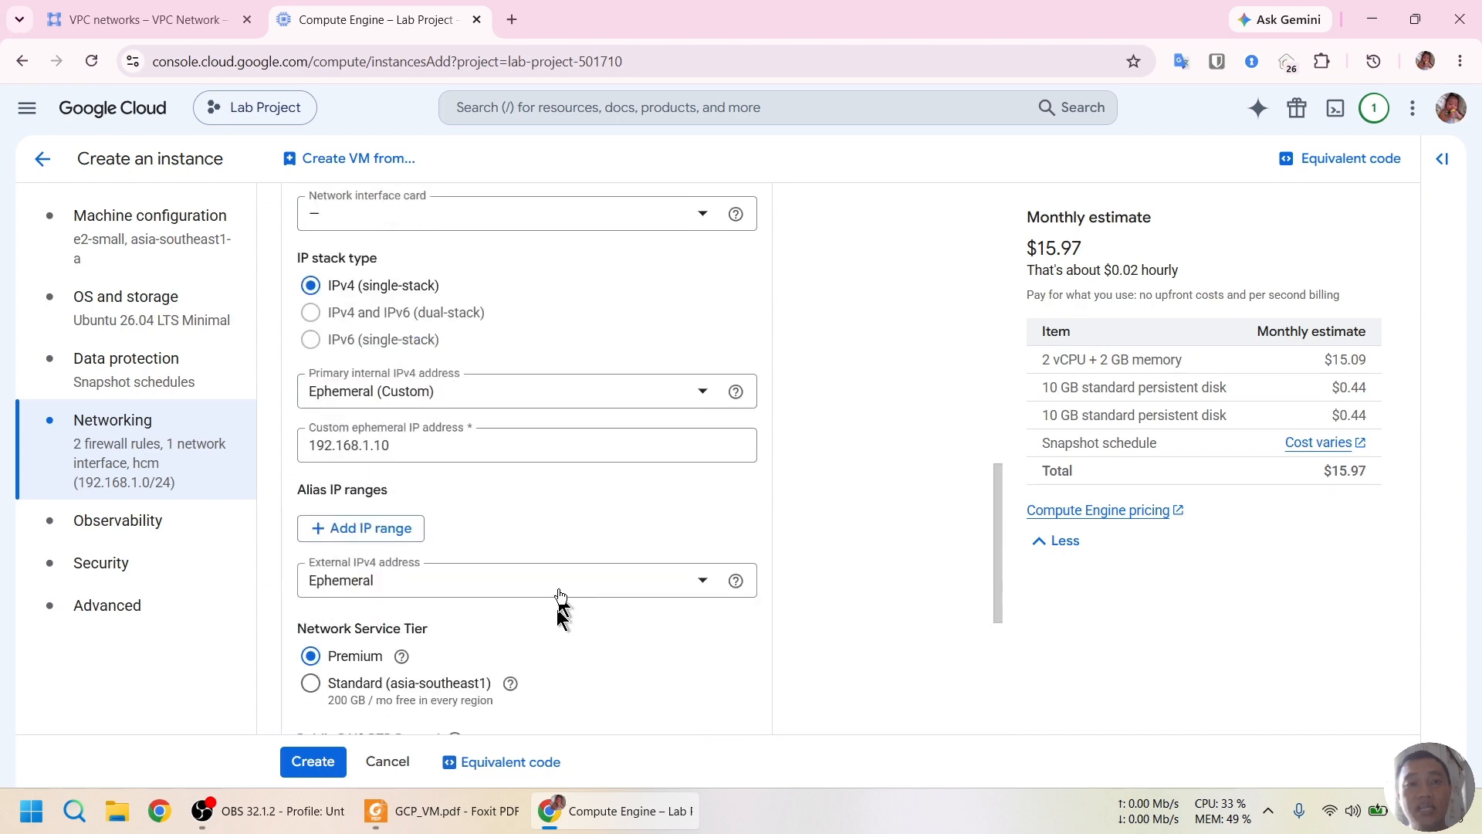
{"action": "scroll", "coordinate": [480, 502], "scroll_direction": "down", "scroll_amount": 10}
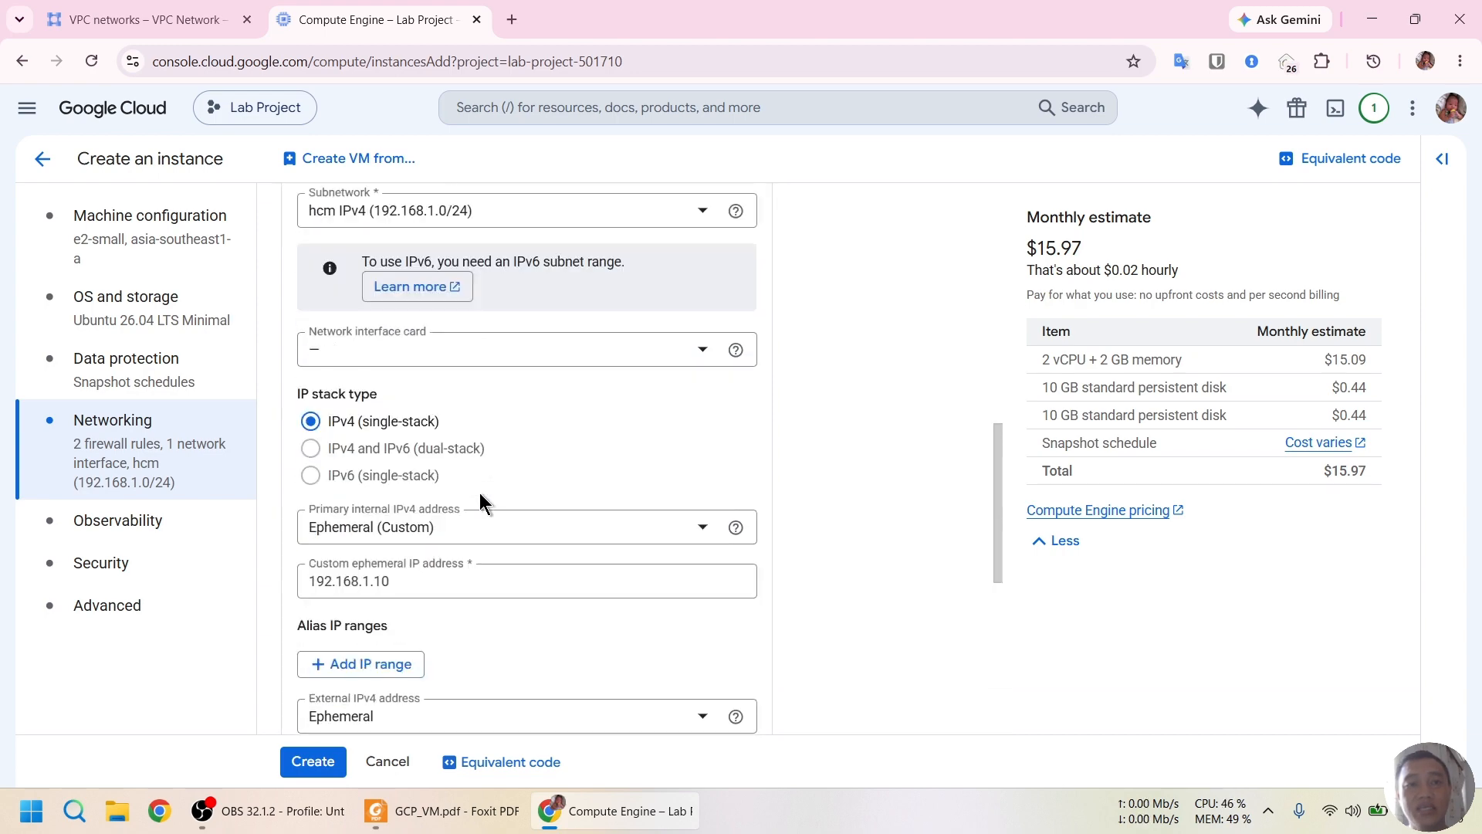
{"action": "mouse_move", "coordinate": [522, 629]}
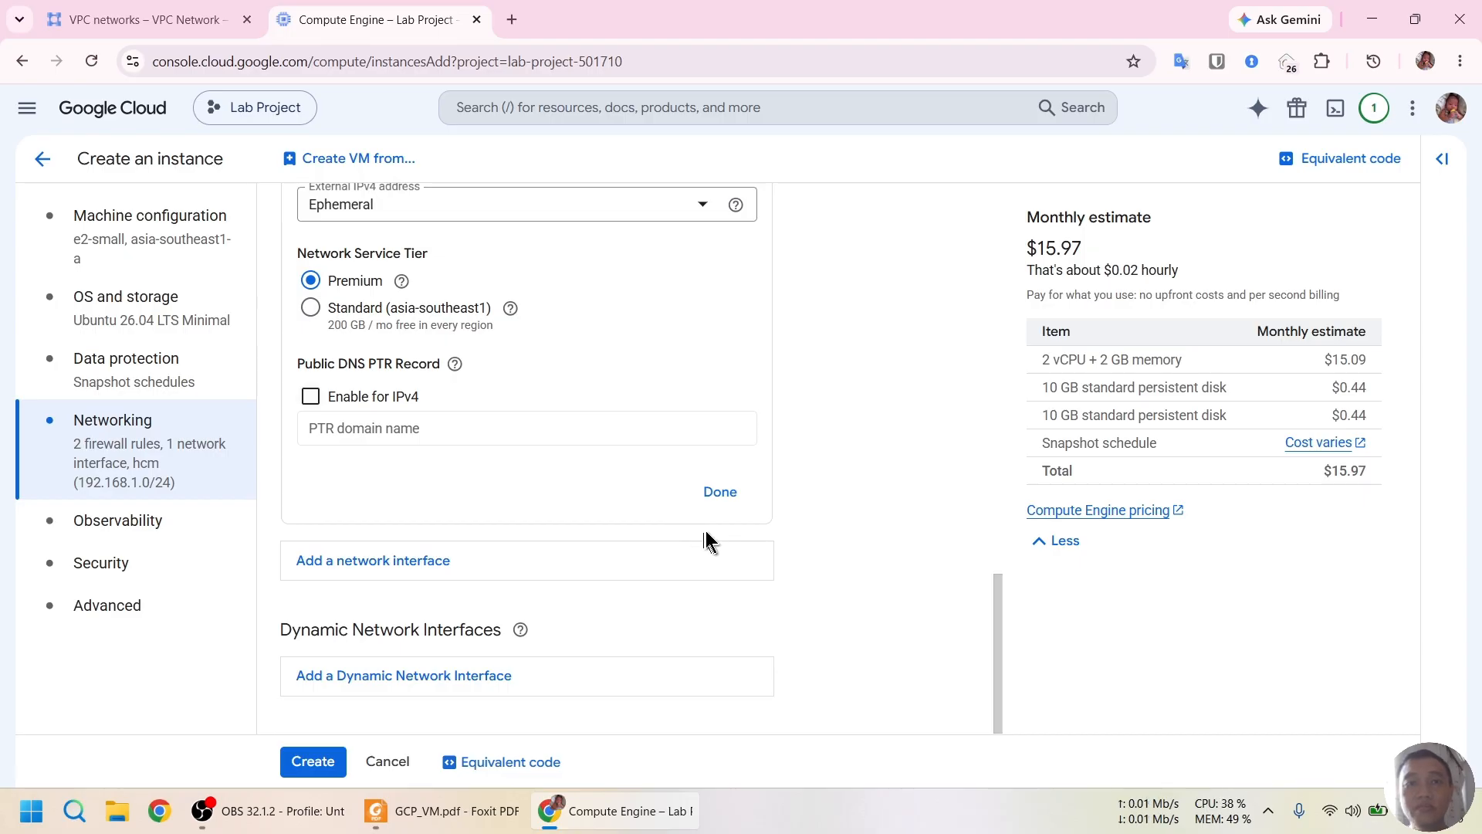
Switch to GCP_VM.pdf in Foxit PDF Reader, read the Public DNS PTR Record section, and return to the browser.
{"action": "key", "text": "alt+Tab"}
{"action": "scroll", "coordinate": [764, 483], "scroll_direction": "down", "scroll_amount": 6}
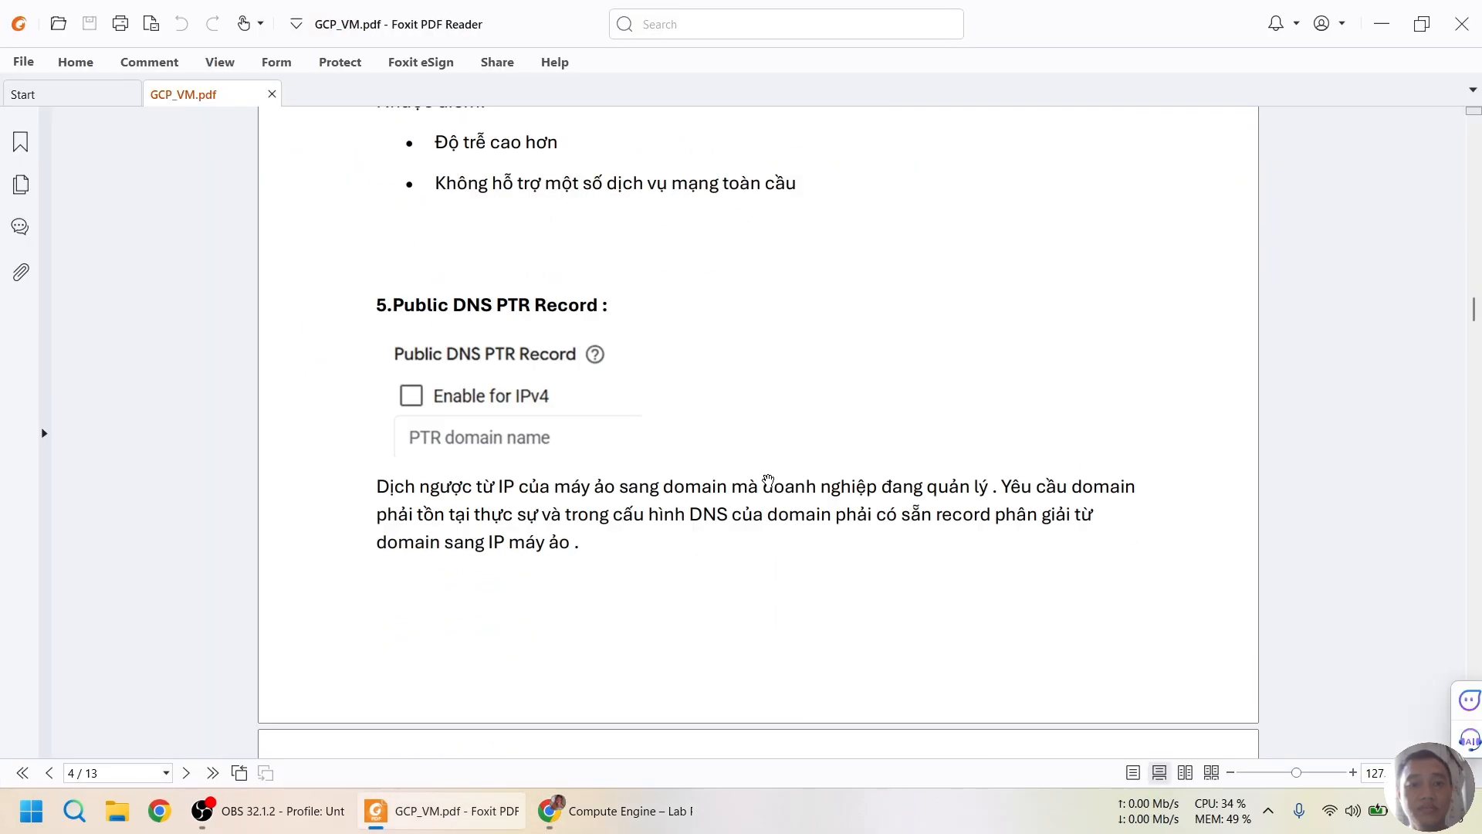
{"action": "scroll", "coordinate": [530, 324], "scroll_direction": "down", "scroll_amount": 5}
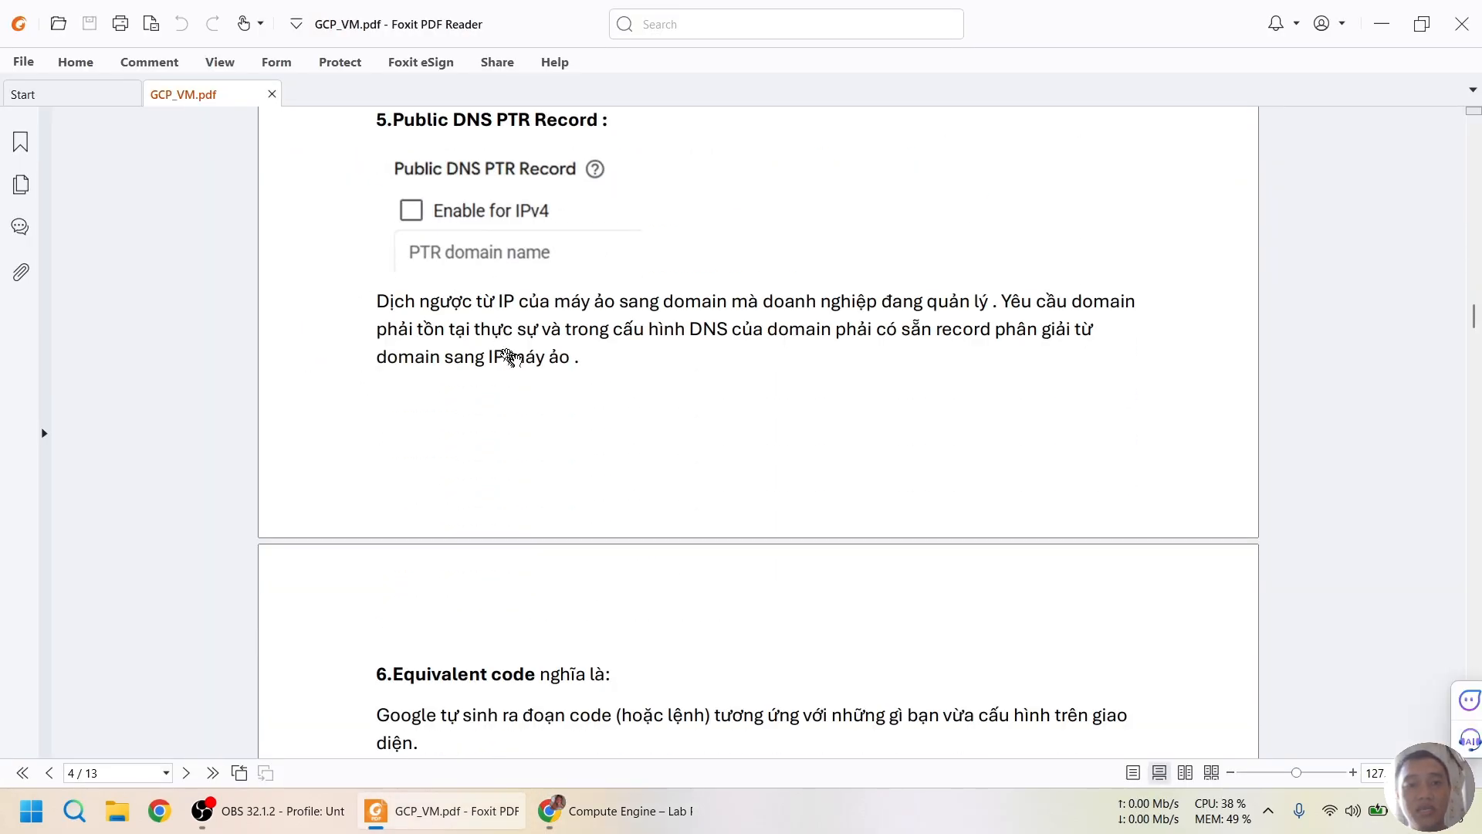
{"action": "scroll", "coordinate": [540, 377], "scroll_direction": "down", "scroll_amount": 2}
{"action": "key", "text": "alt+Tab"}
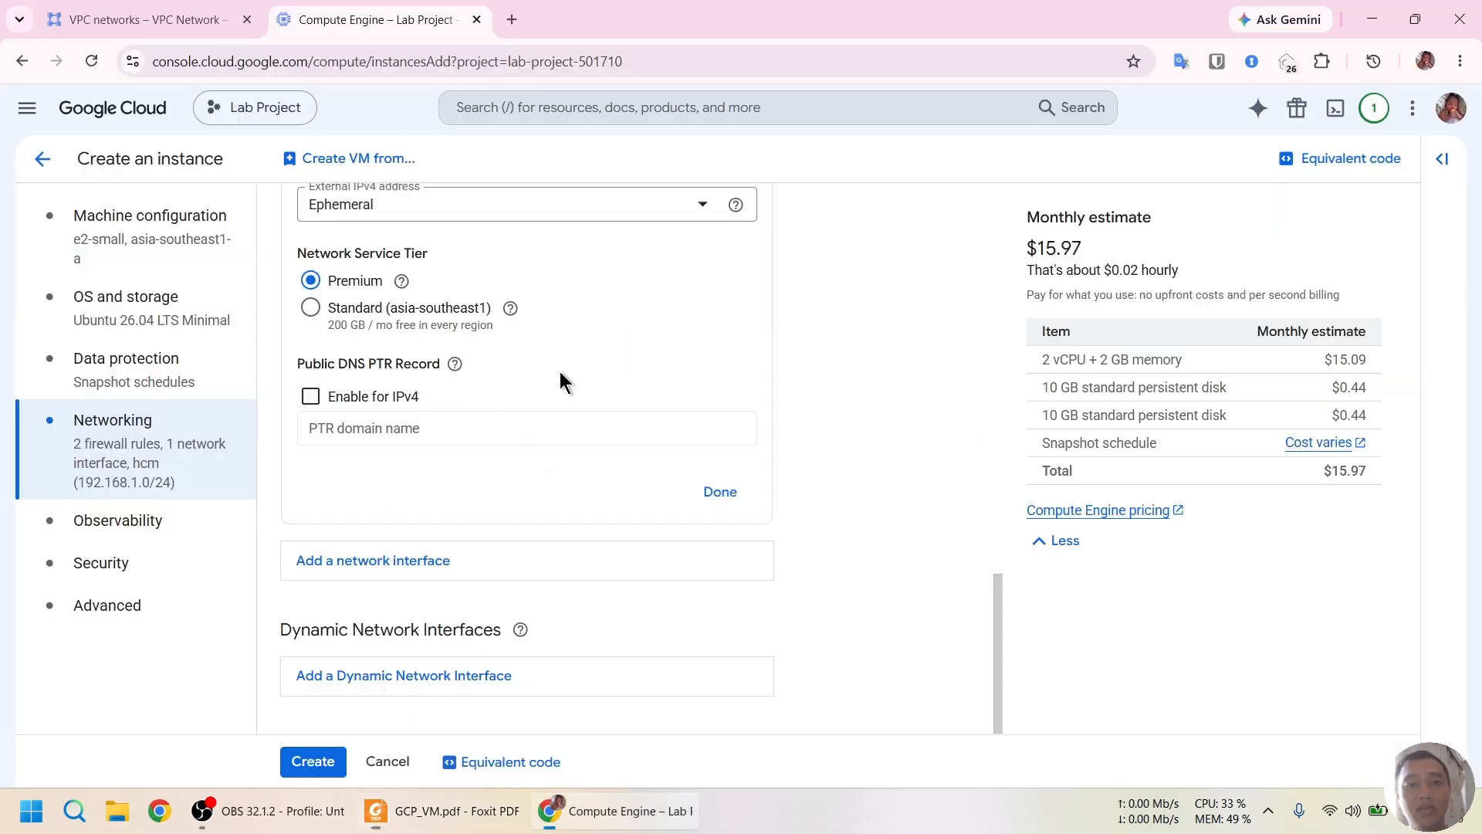
View the instance's equivalent code as command line, REST and Terraform, and close the code view.
{"action": "left_click", "coordinate": [509, 763]}
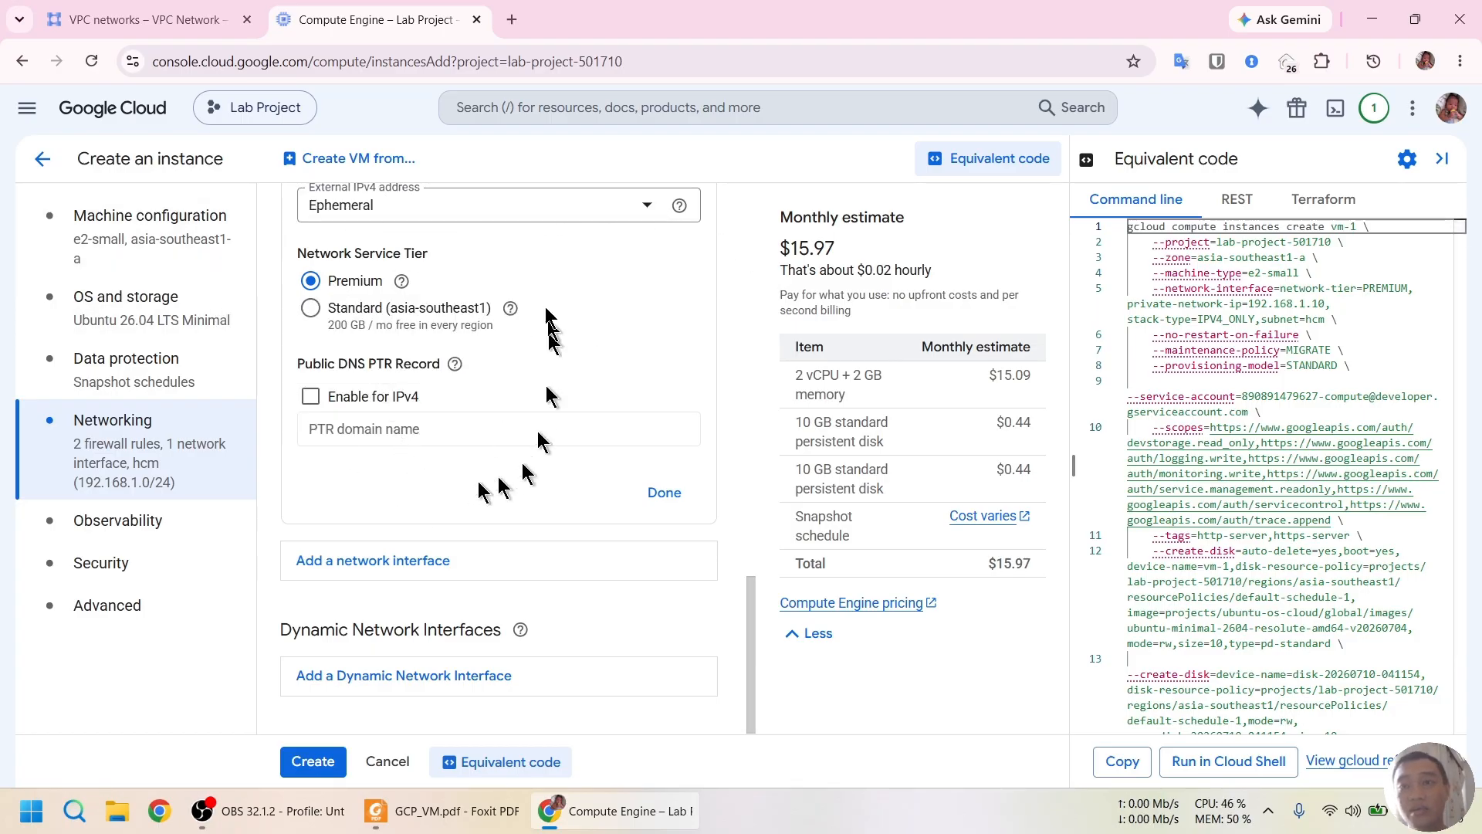
{"action": "left_click", "coordinate": [1238, 202]}
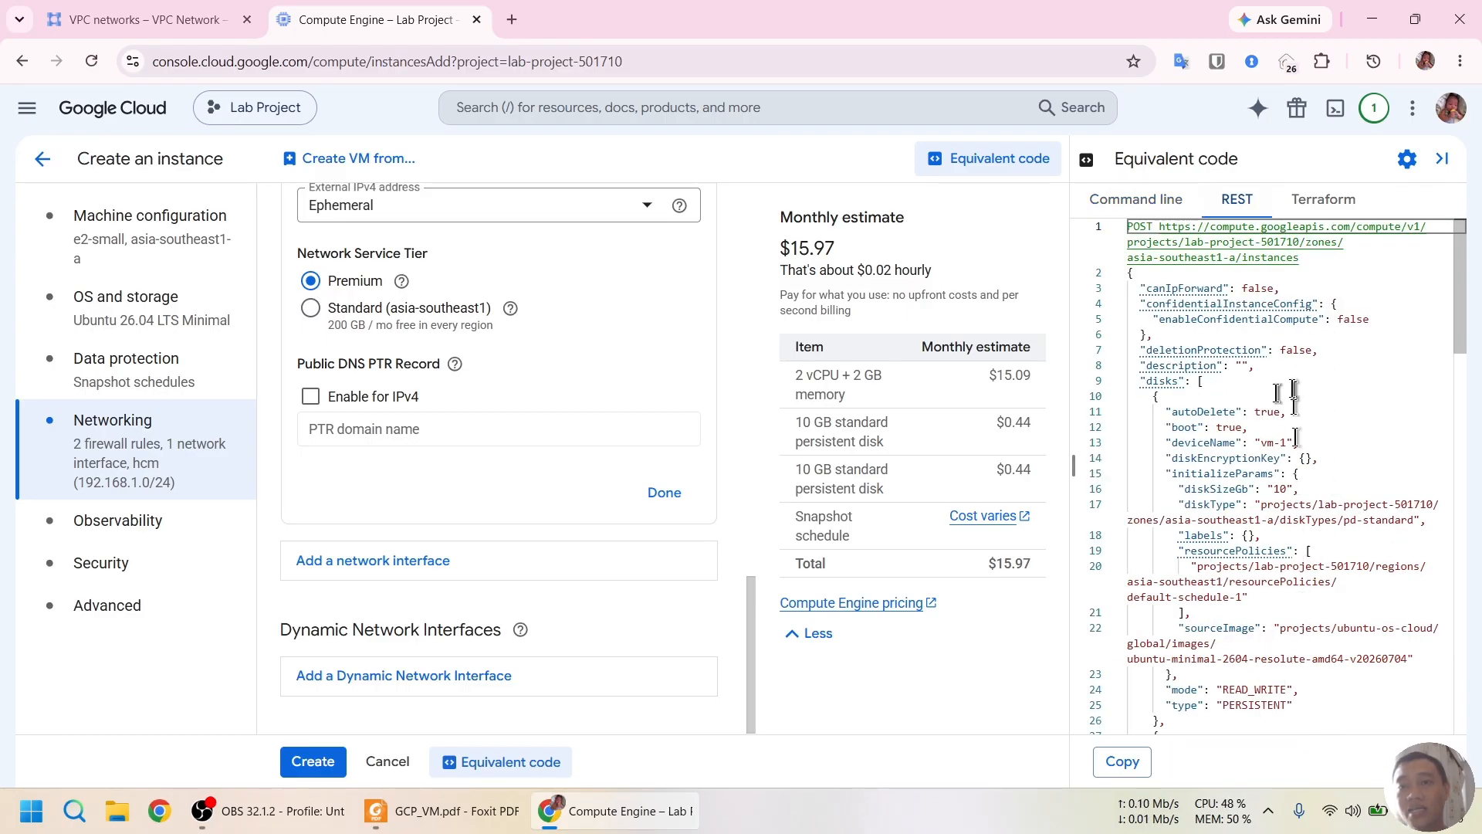
{"action": "left_click", "coordinate": [1324, 200]}
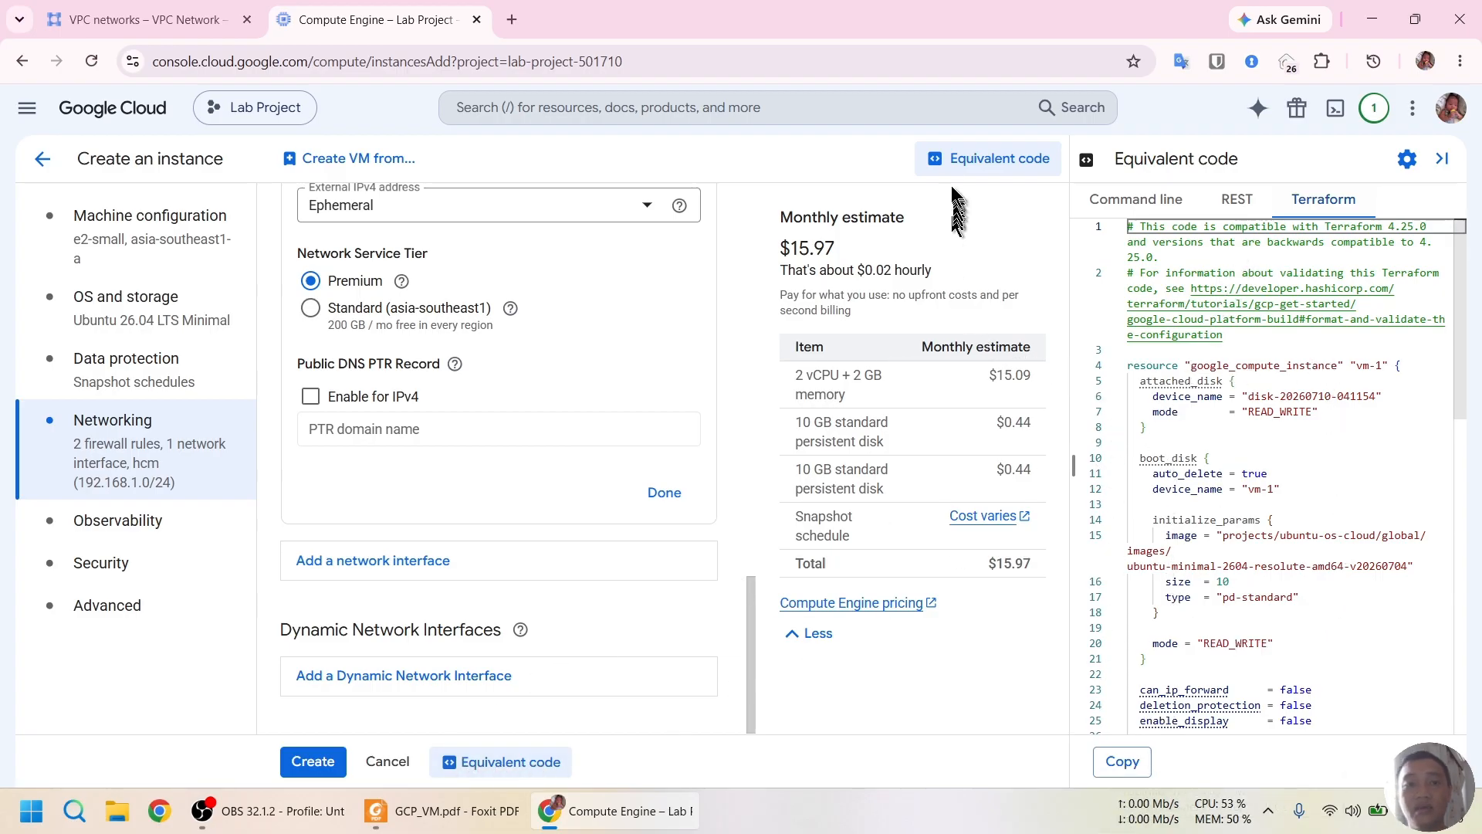
{"action": "left_click", "coordinate": [541, 762]}
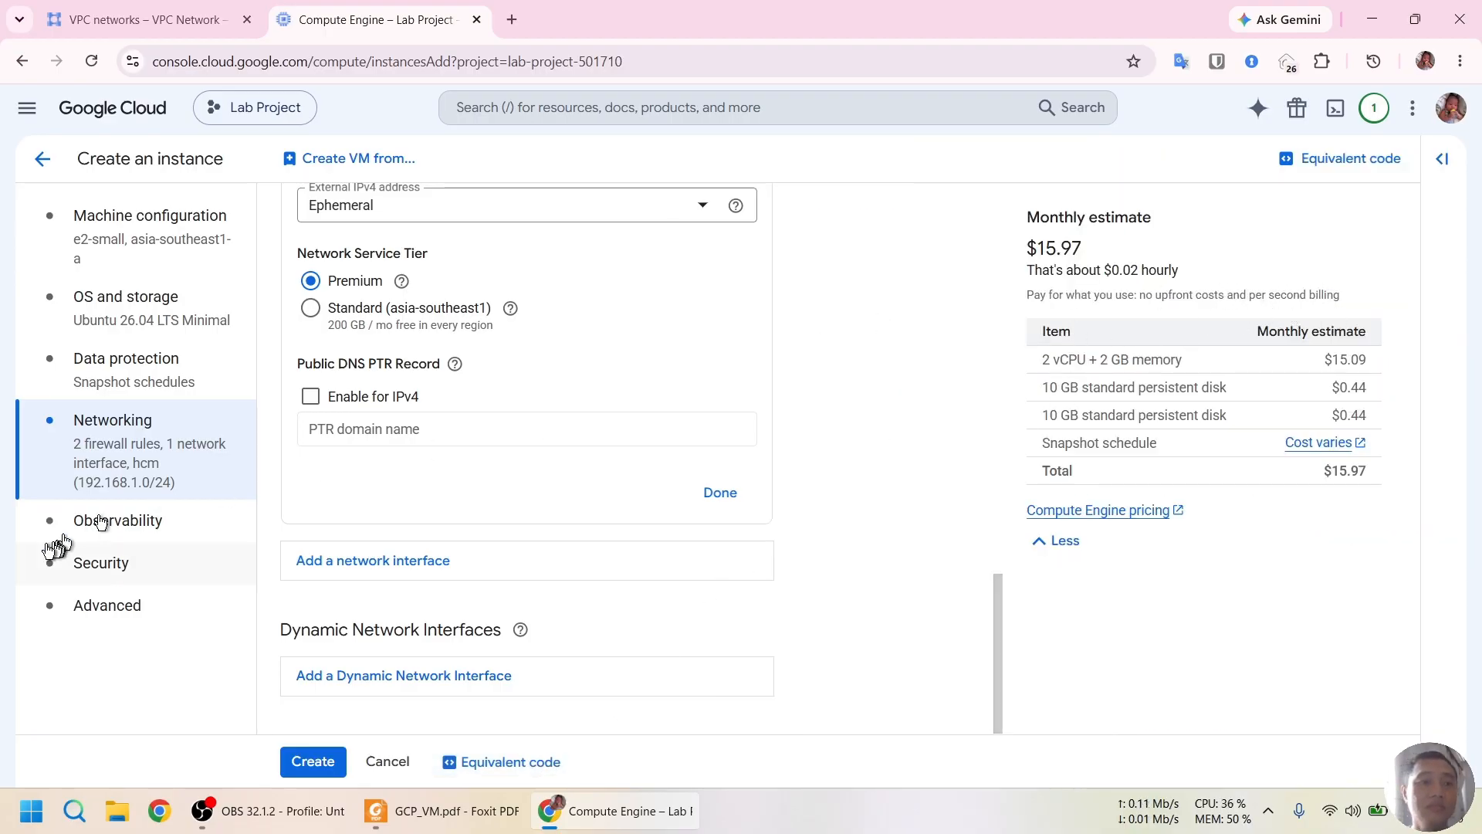
Review the Observability settings for the Ops Agent and the display device.
{"action": "left_click", "coordinate": [123, 530]}
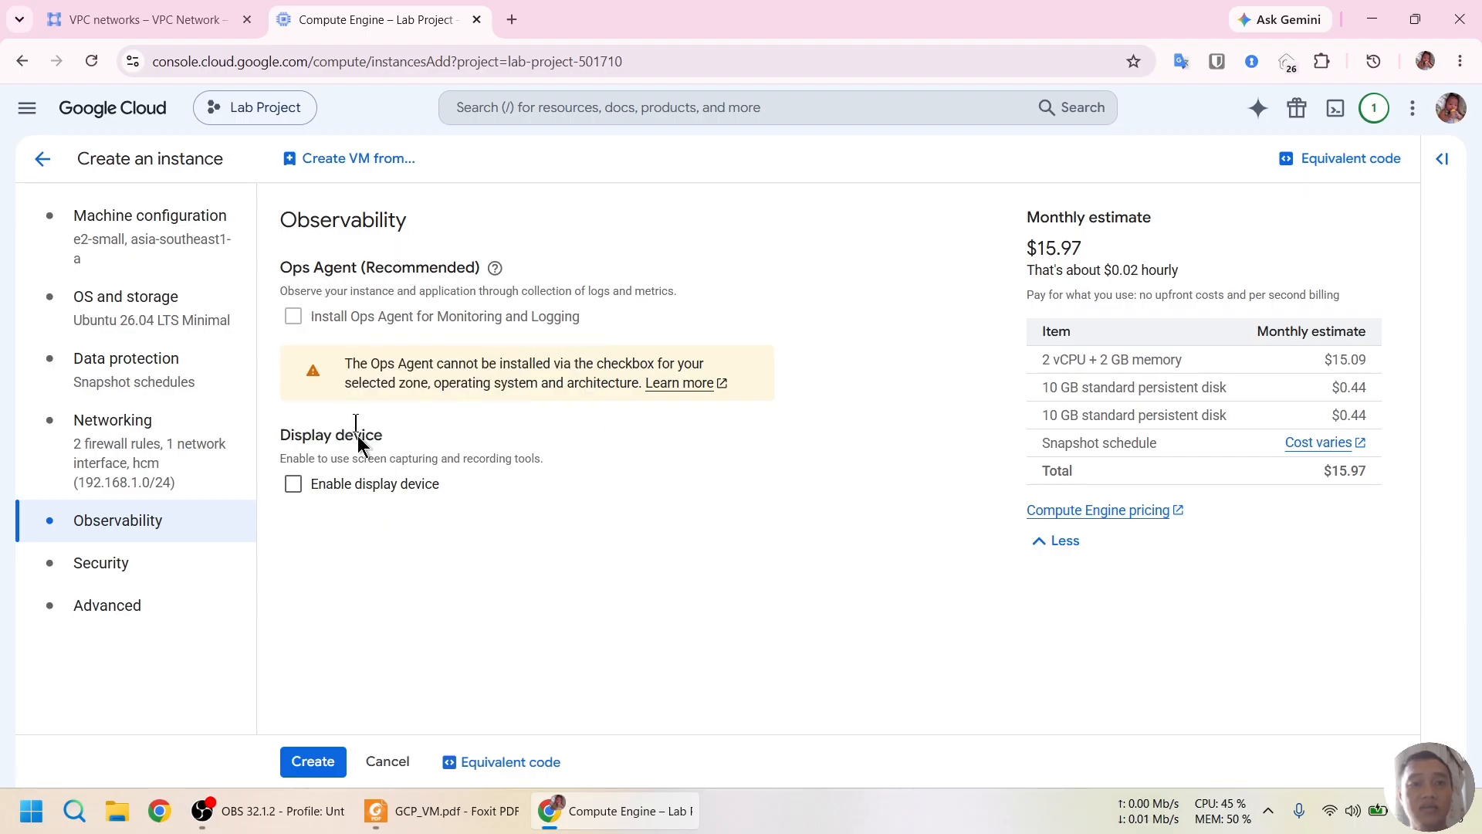
{"action": "mouse_move", "coordinate": [299, 315]}
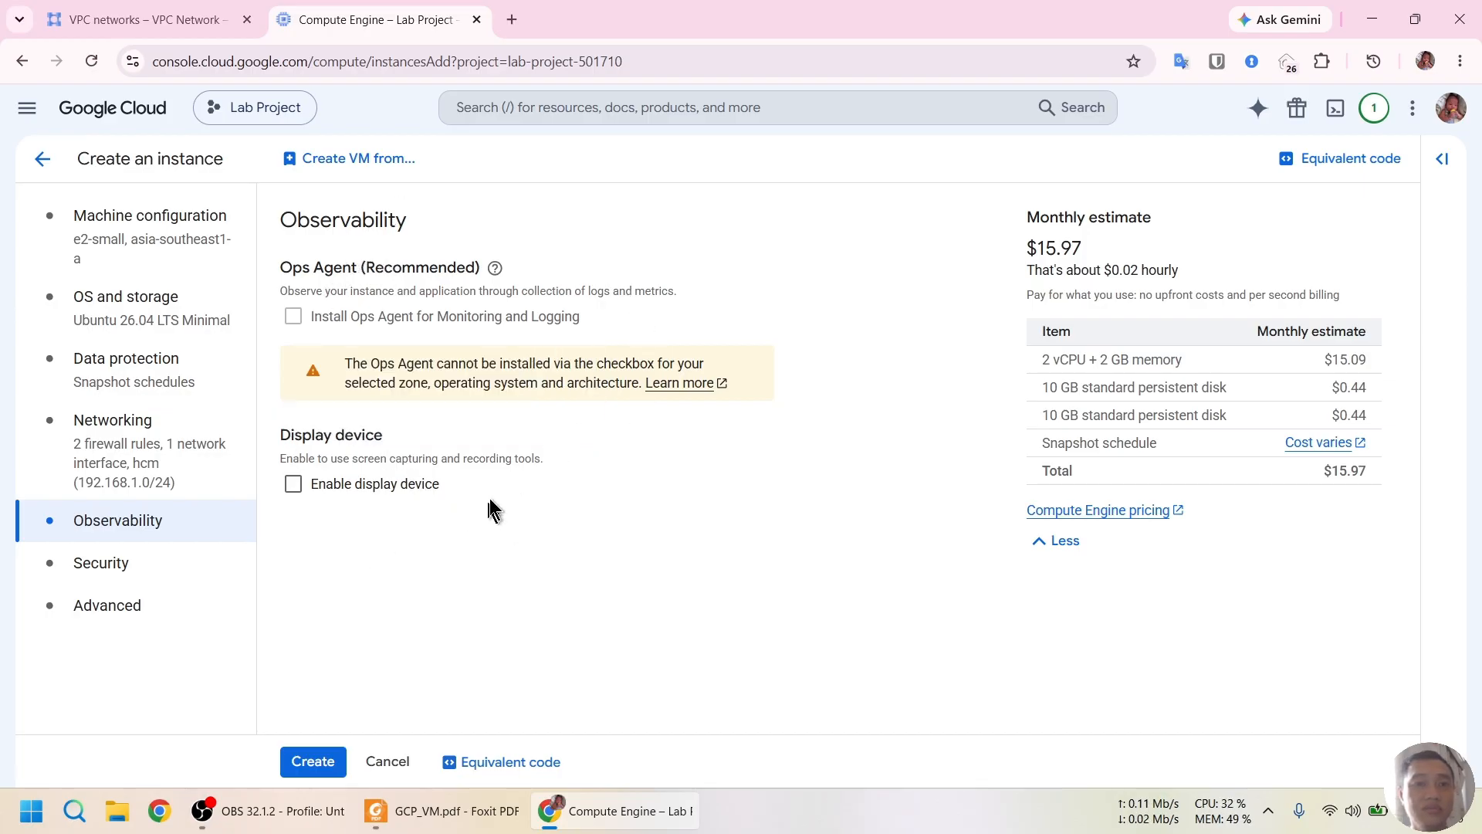
{"action": "mouse_move", "coordinate": [502, 340]}
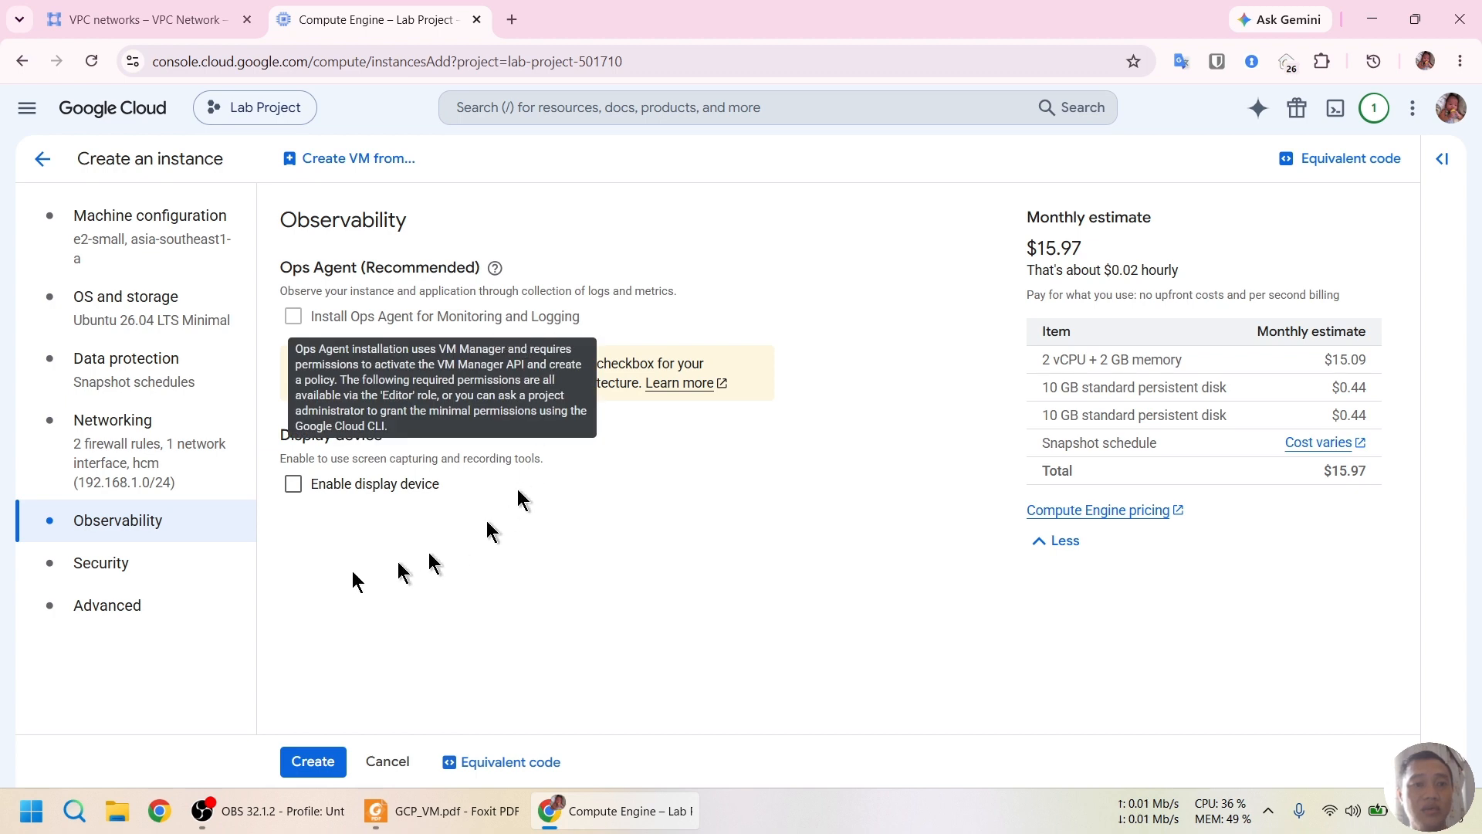
Set the service account to No service account in the instance's Security settings.
{"action": "left_click", "coordinate": [108, 572]}
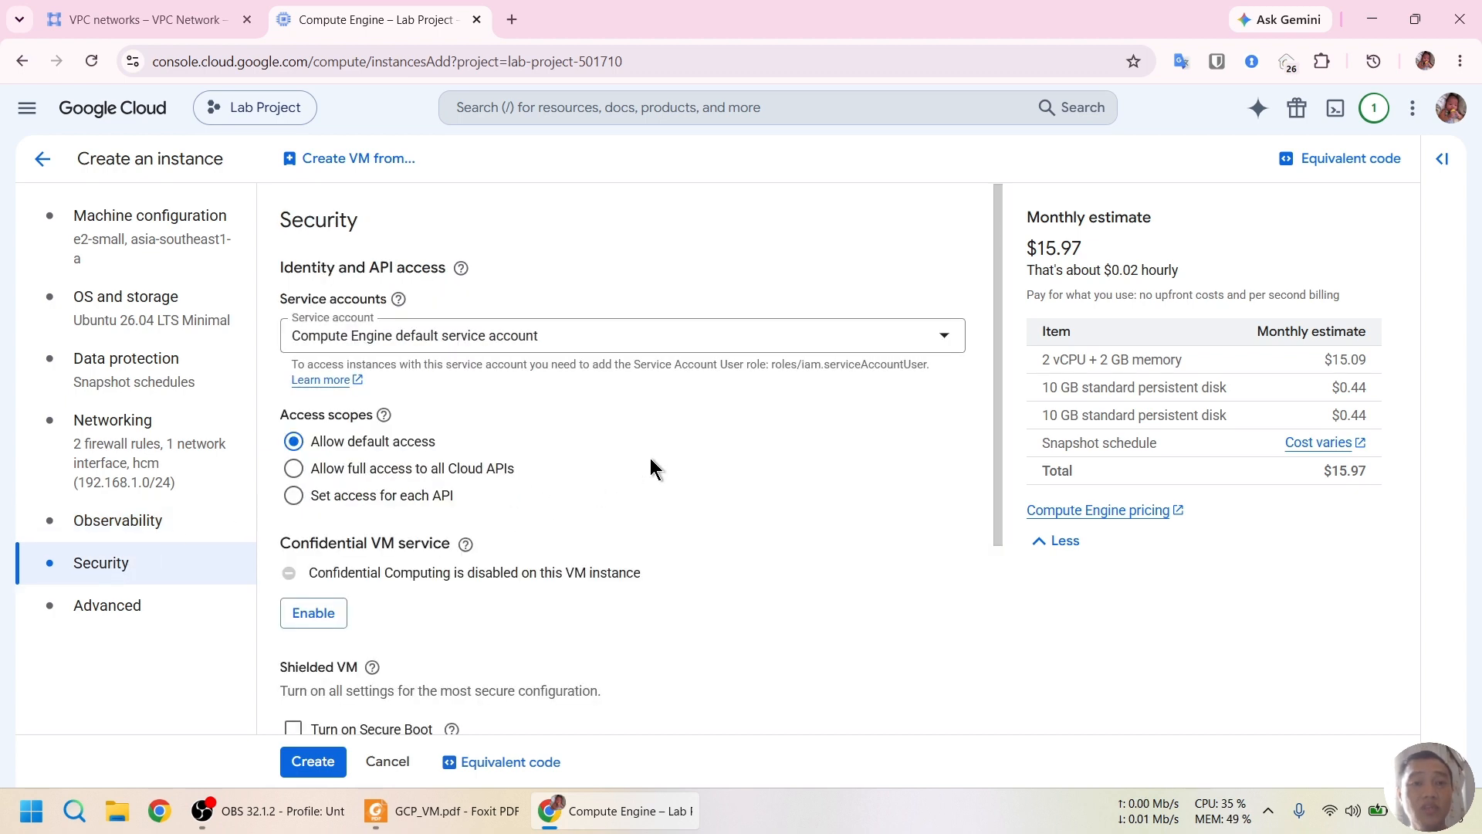
{"action": "mouse_move", "coordinate": [379, 299]}
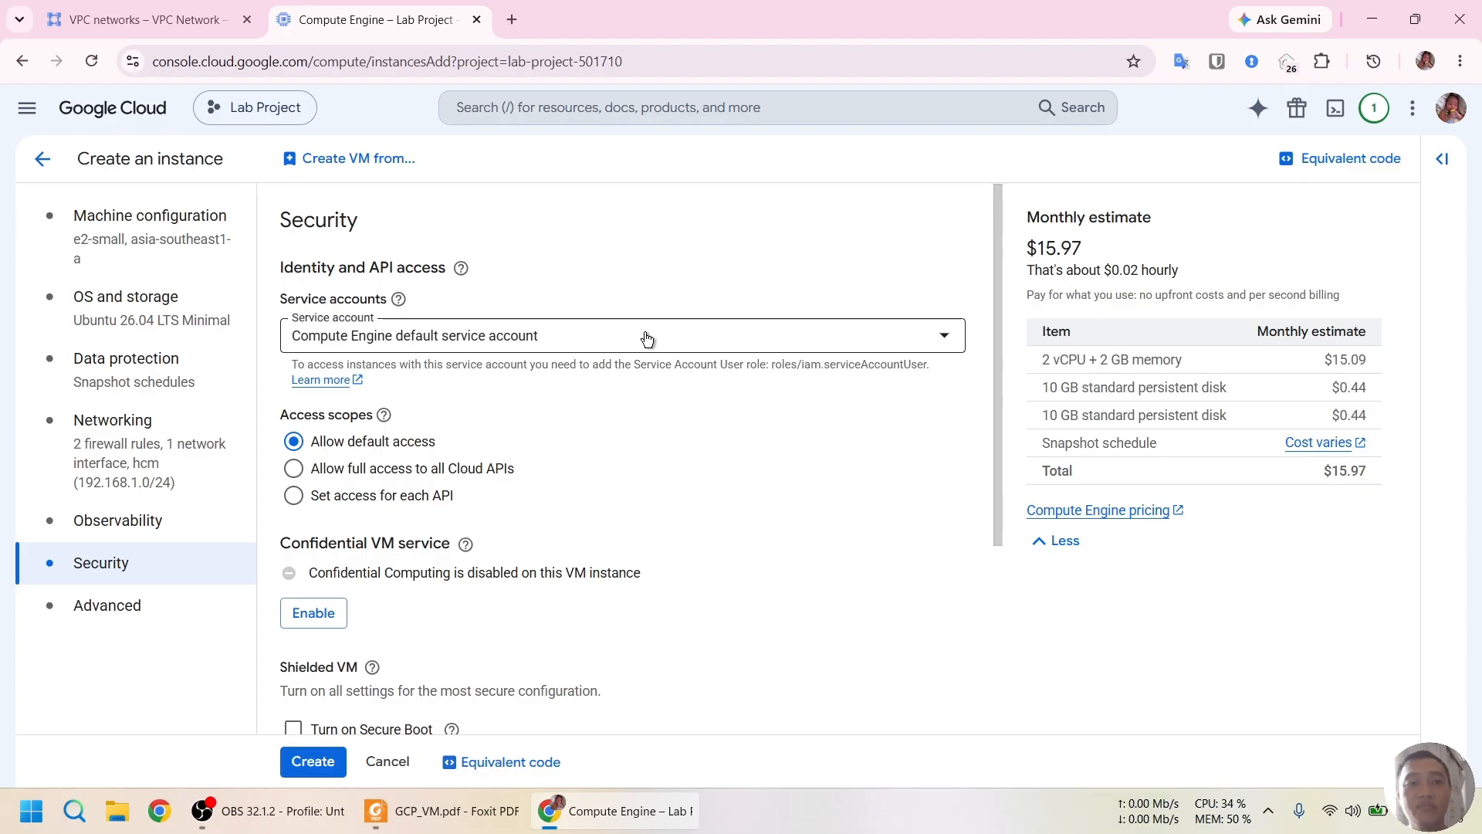
{"action": "left_click", "coordinate": [547, 344]}
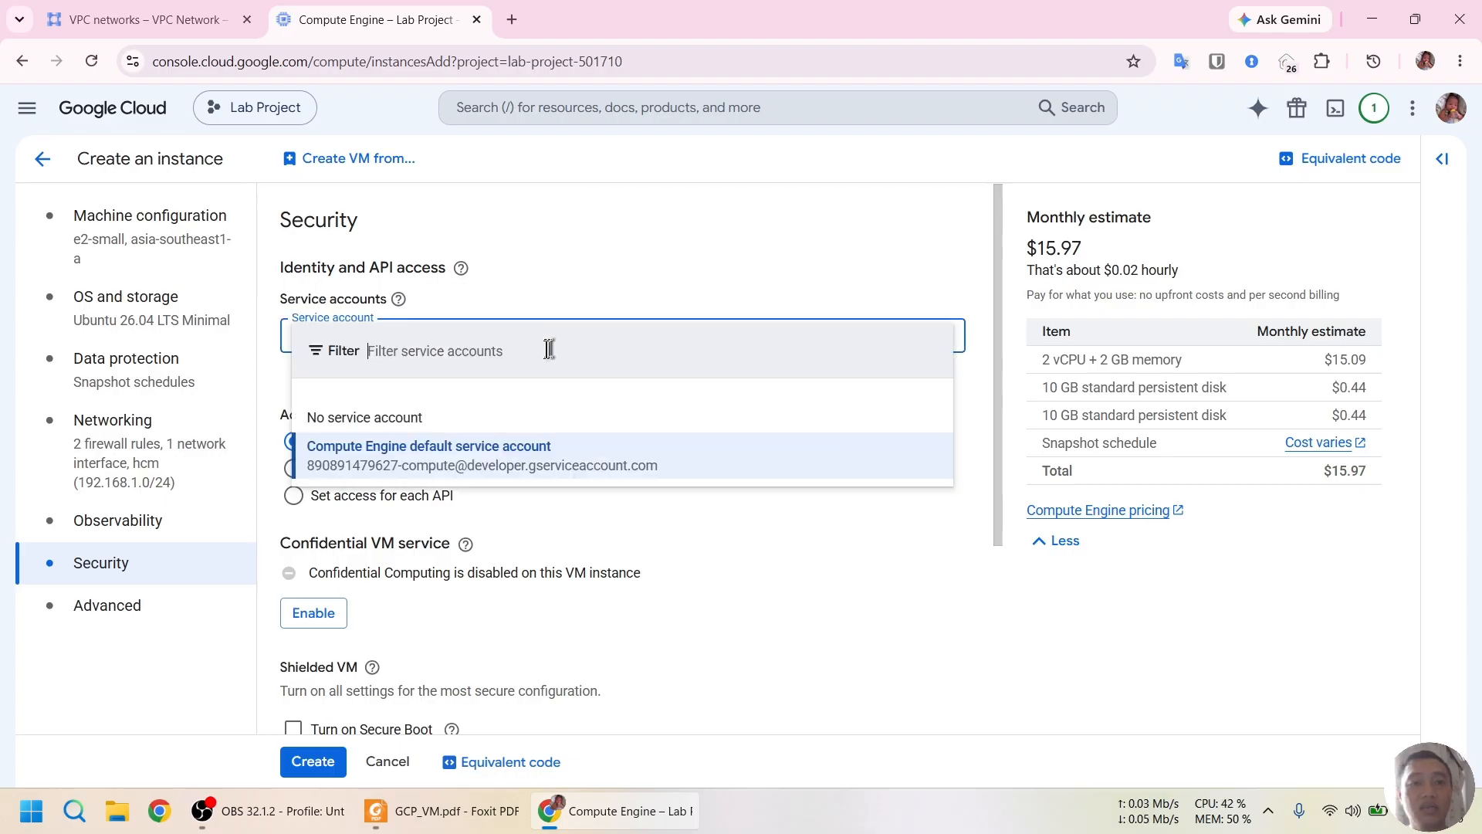
{"action": "left_click", "coordinate": [421, 417]}
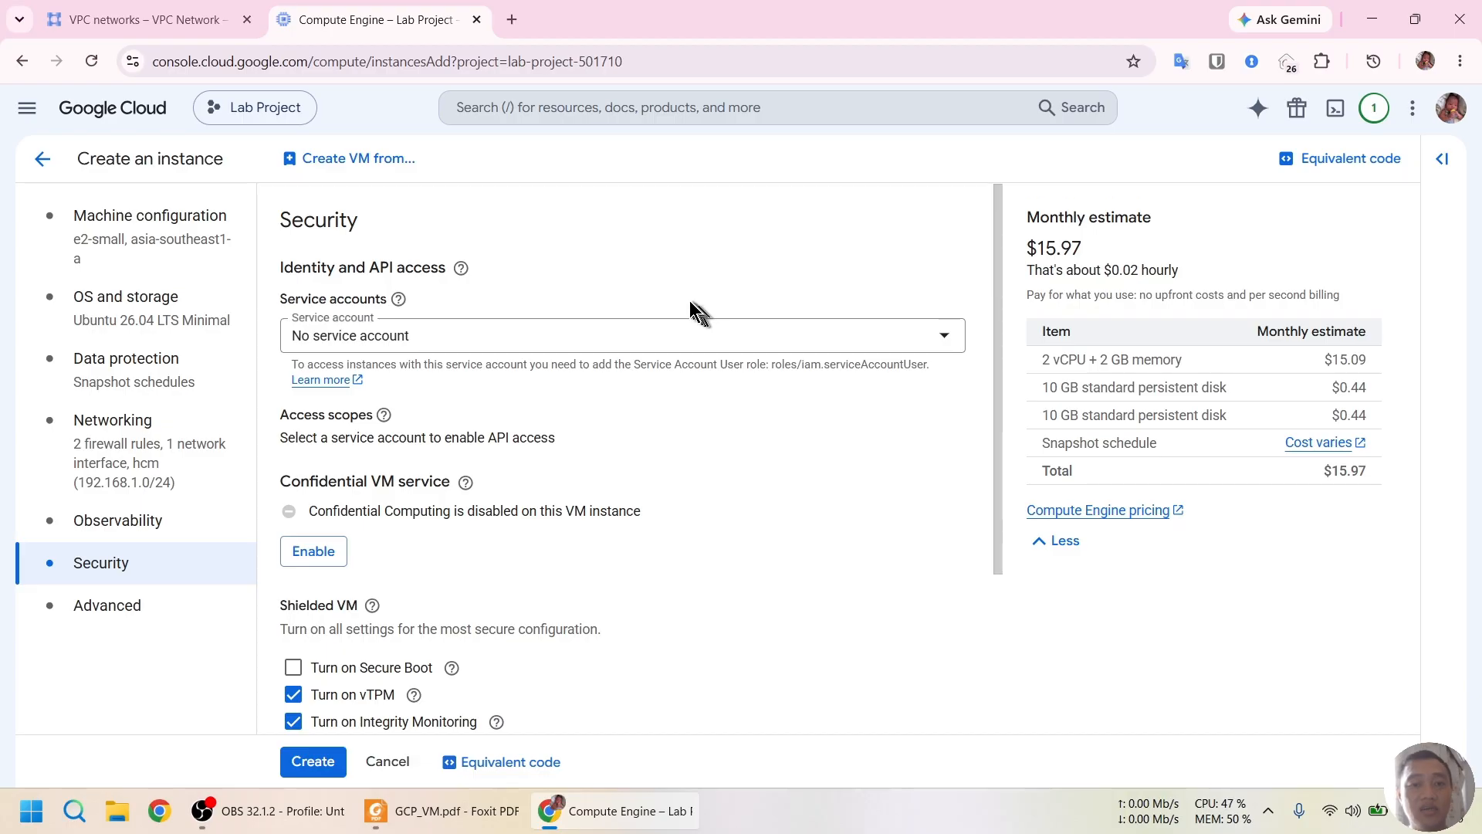
Review the Confidential VM, Shielded VM and VM access settings, and the Advanced deletion protection, reservation and automation options.
{"action": "scroll", "coordinate": [690, 307], "scroll_direction": "down", "scroll_amount": 1}
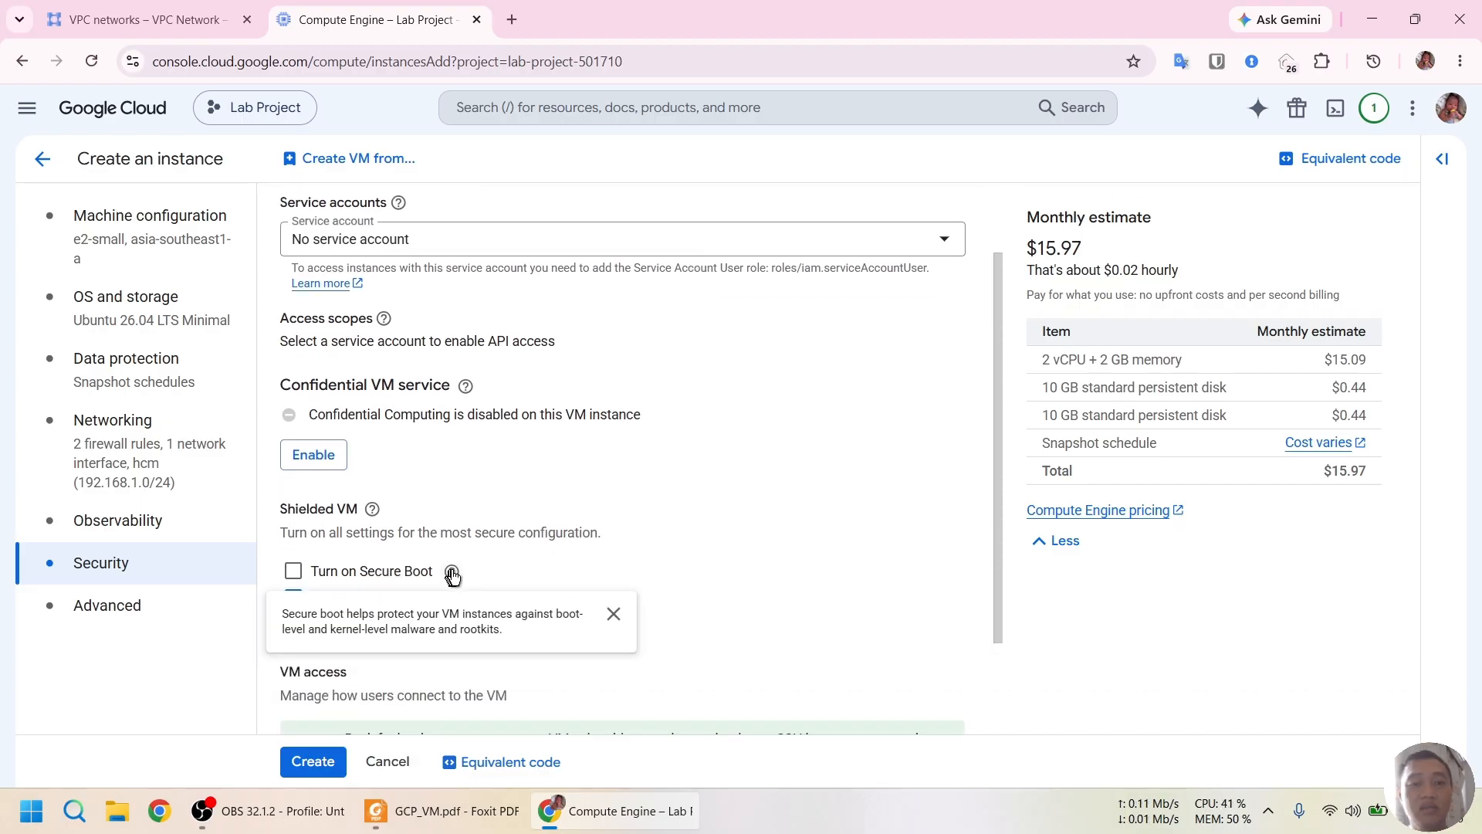
{"action": "mouse_move", "coordinate": [362, 573]}
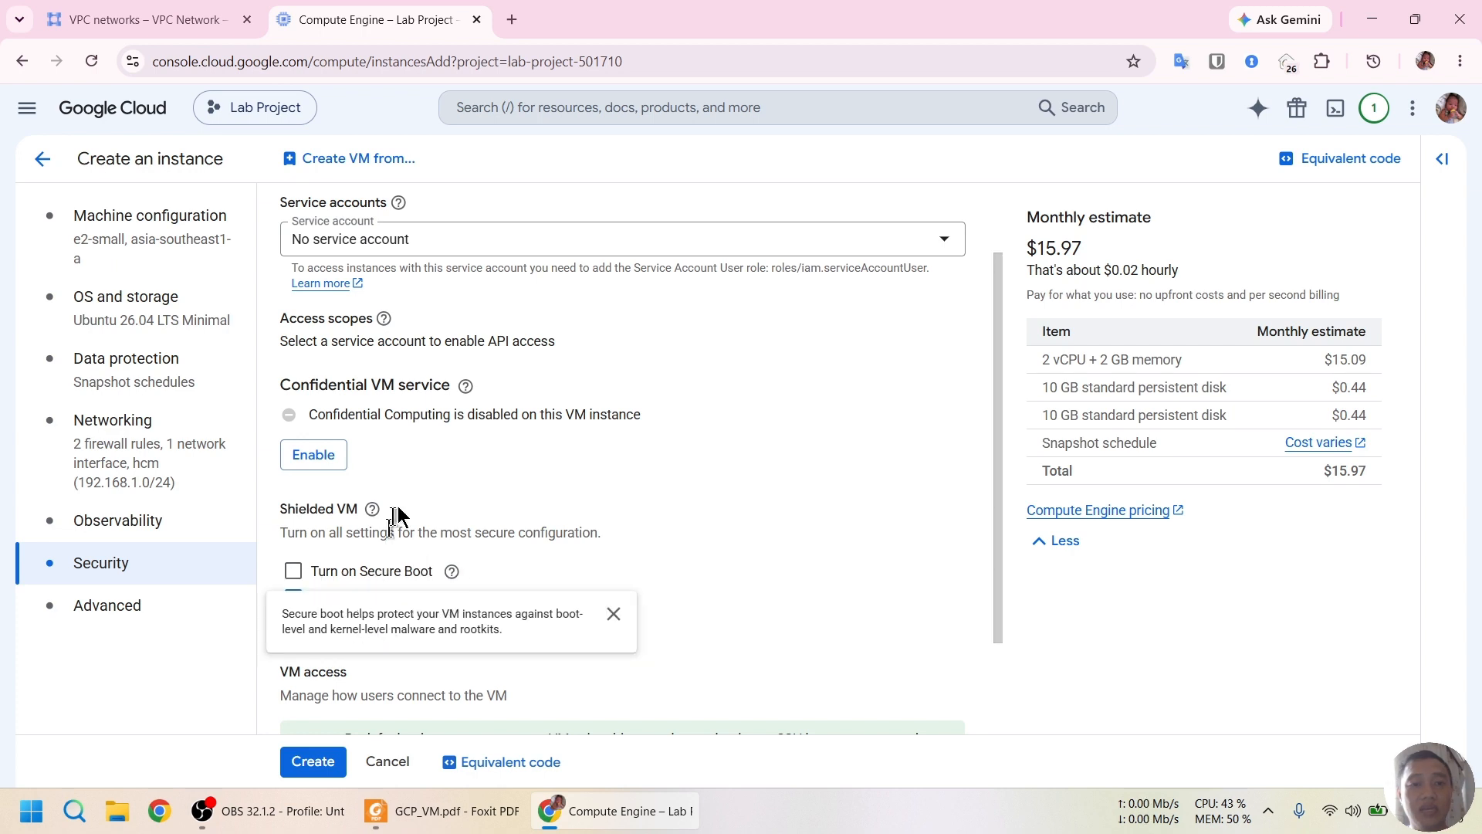
{"action": "scroll", "coordinate": [623, 442], "scroll_direction": "down", "scroll_amount": 2}
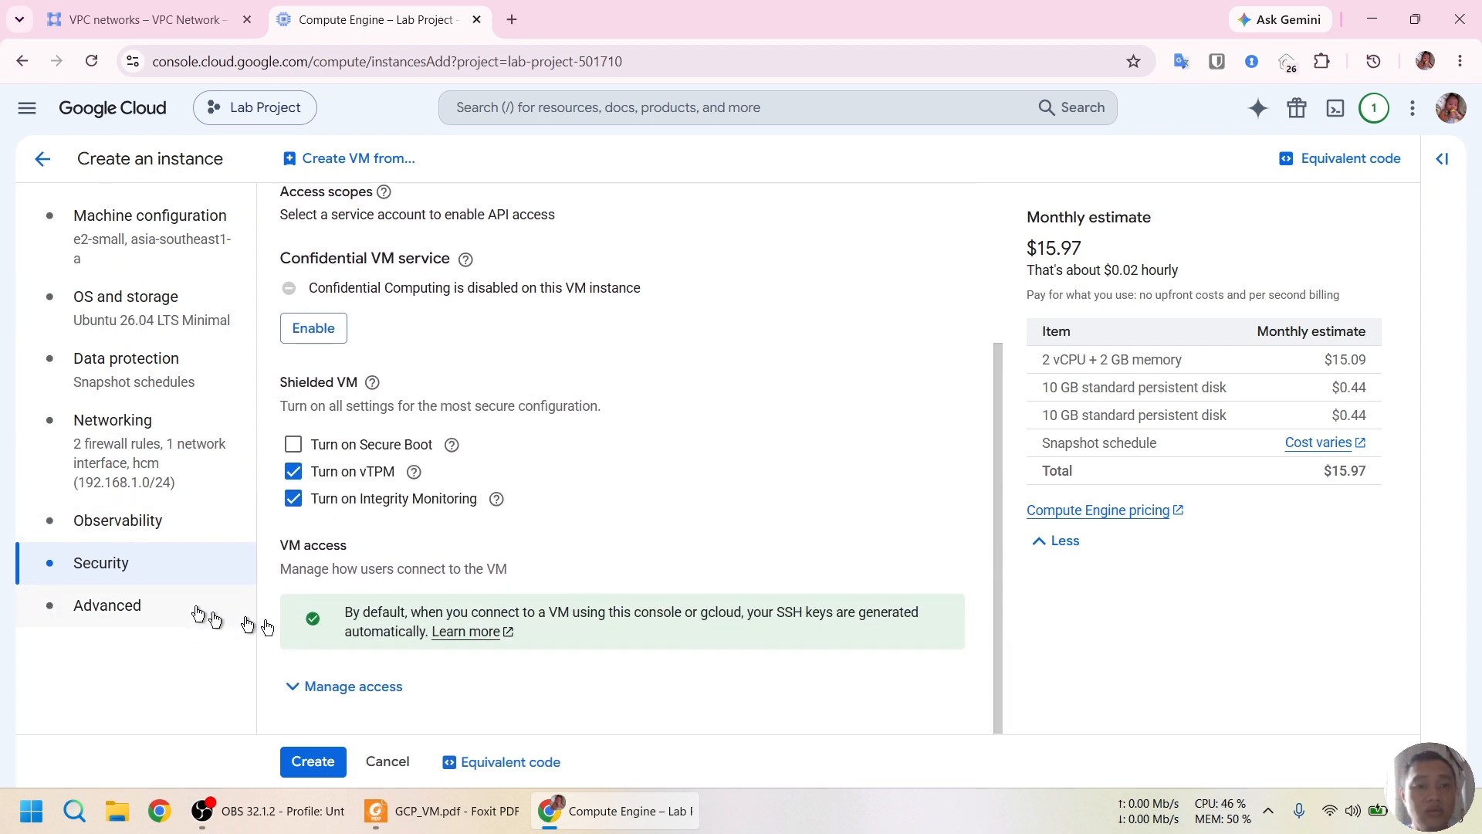
{"action": "scroll", "coordinate": [331, 525], "scroll_direction": "up", "scroll_amount": 2}
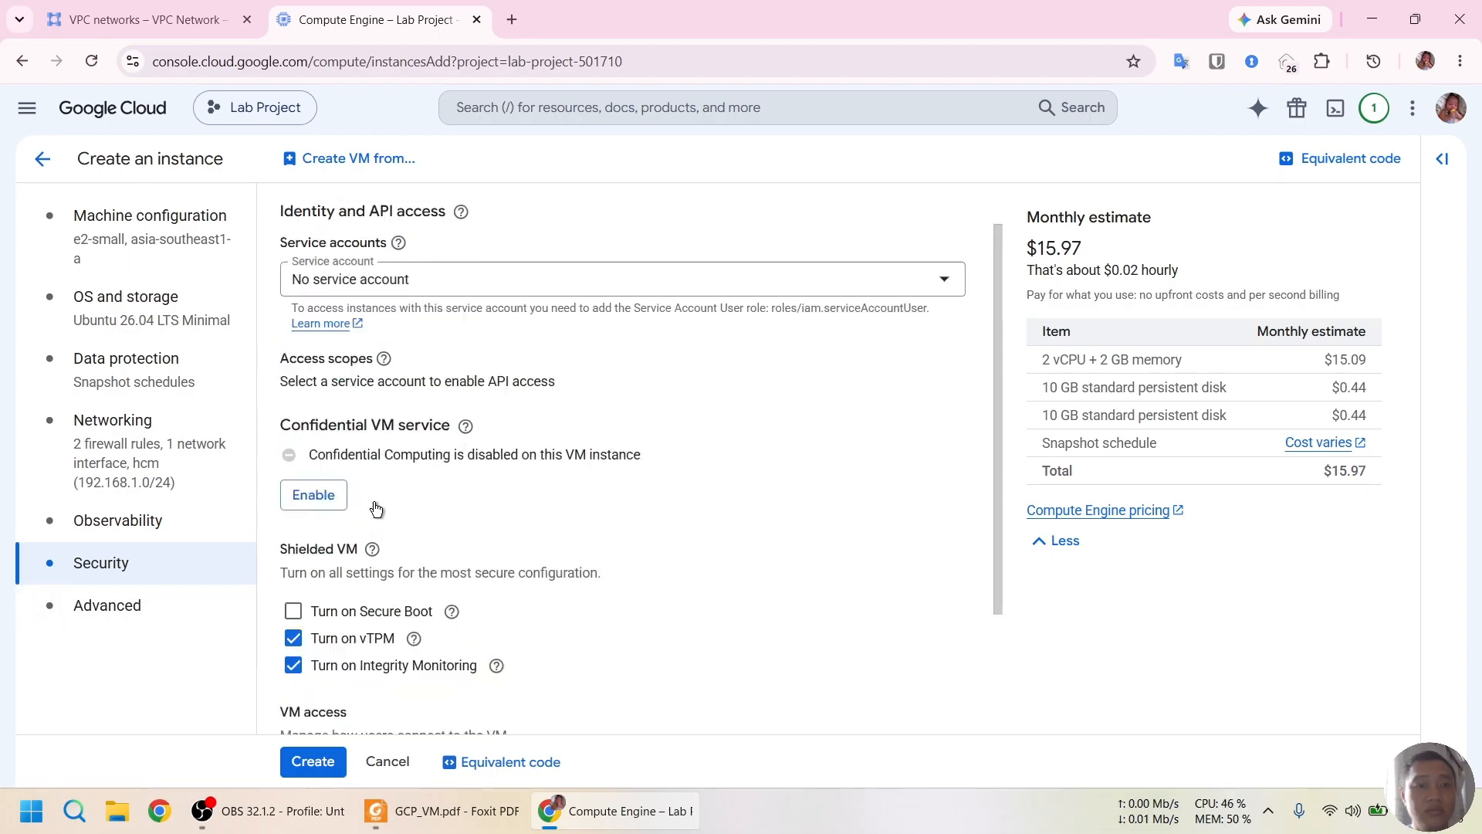
{"action": "scroll", "coordinate": [332, 525], "scroll_direction": "down", "scroll_amount": 2}
{"action": "left_click", "coordinate": [99, 607]}
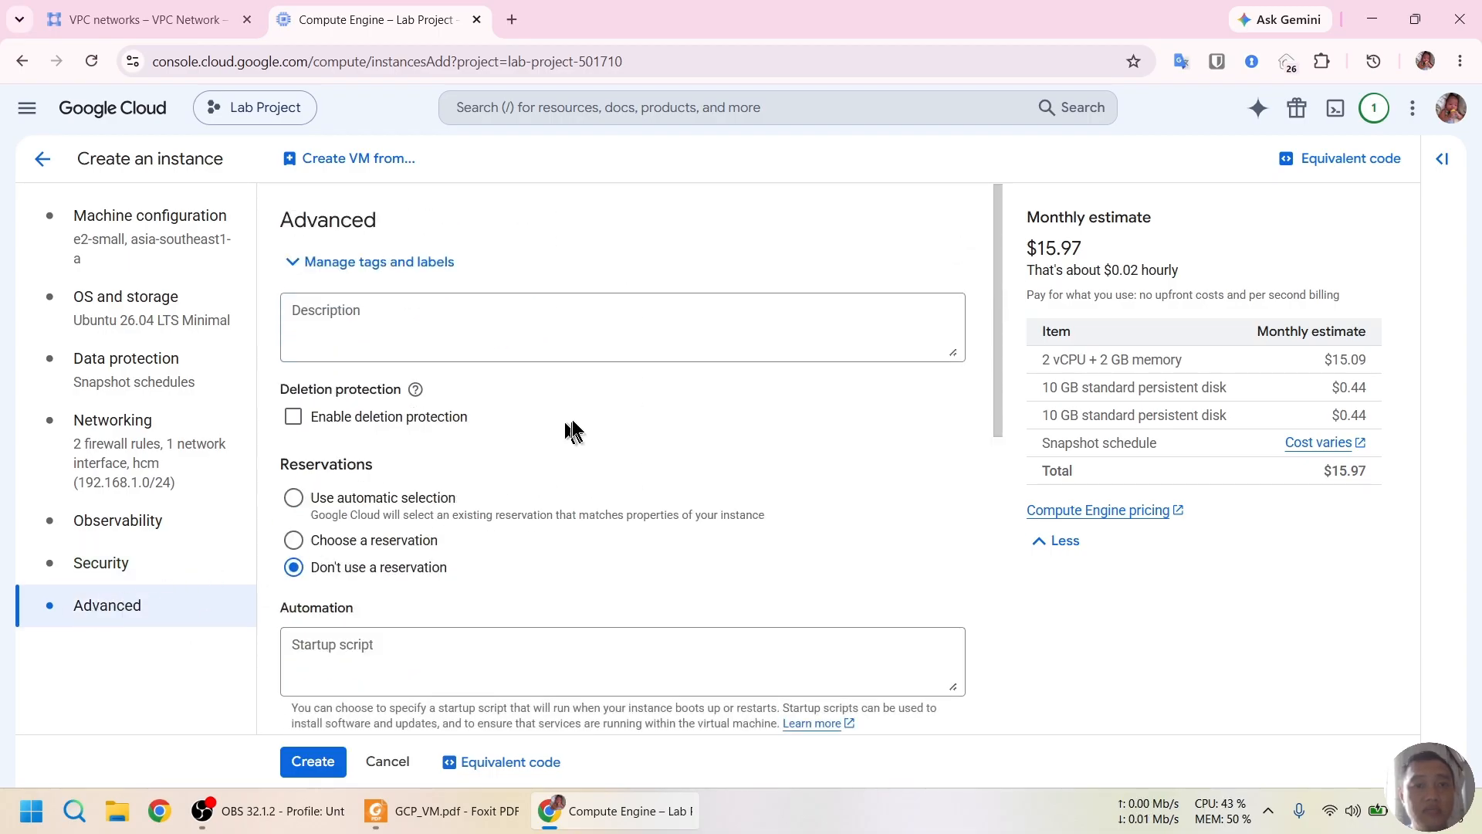
{"action": "scroll", "coordinate": [670, 427], "scroll_direction": "down", "scroll_amount": 3}
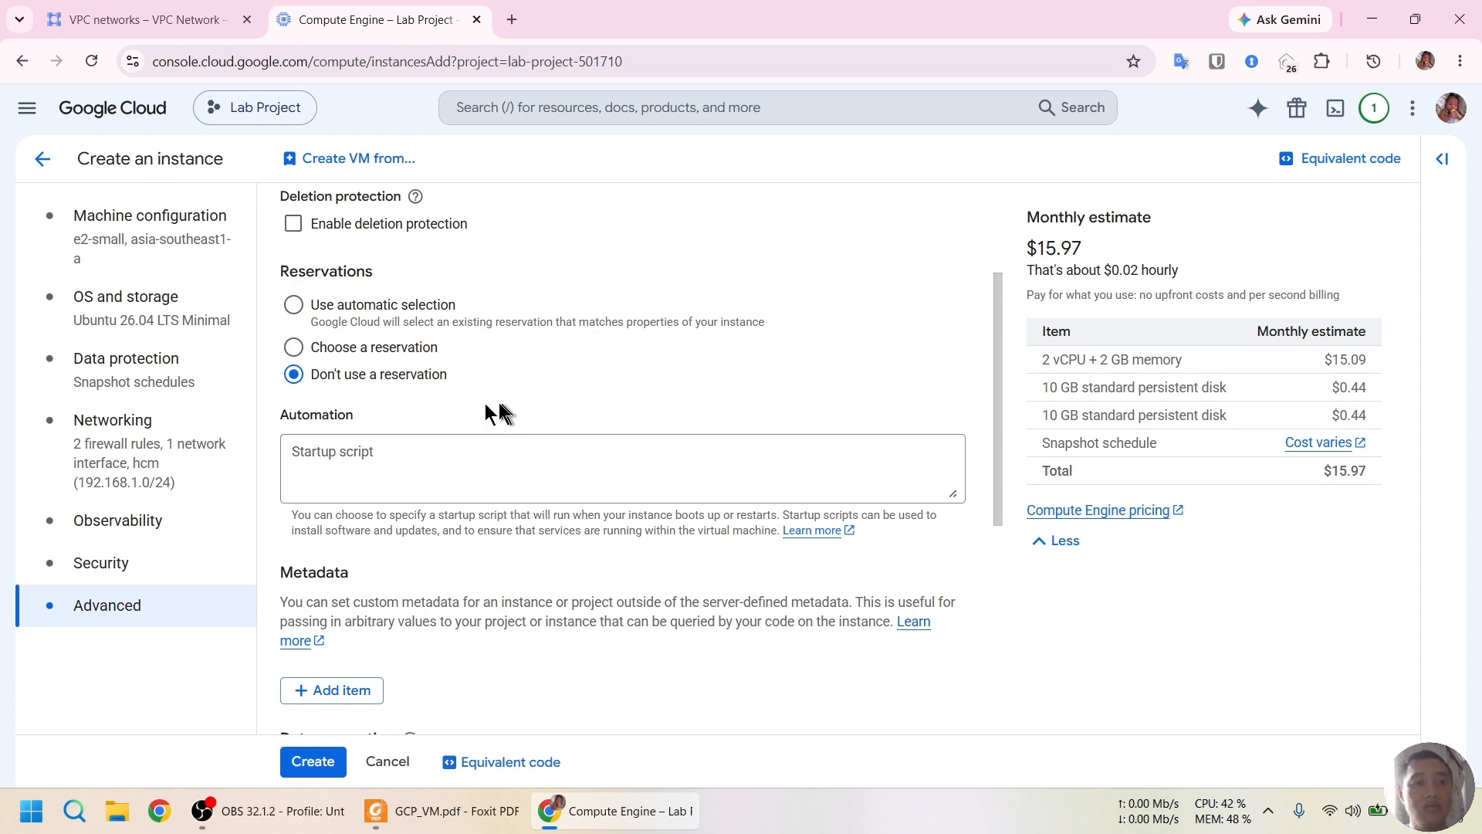
Set the network interface card of the vpc1 interface to VirtIO in the instance's Networking settings.
{"action": "left_click", "coordinate": [137, 439]}
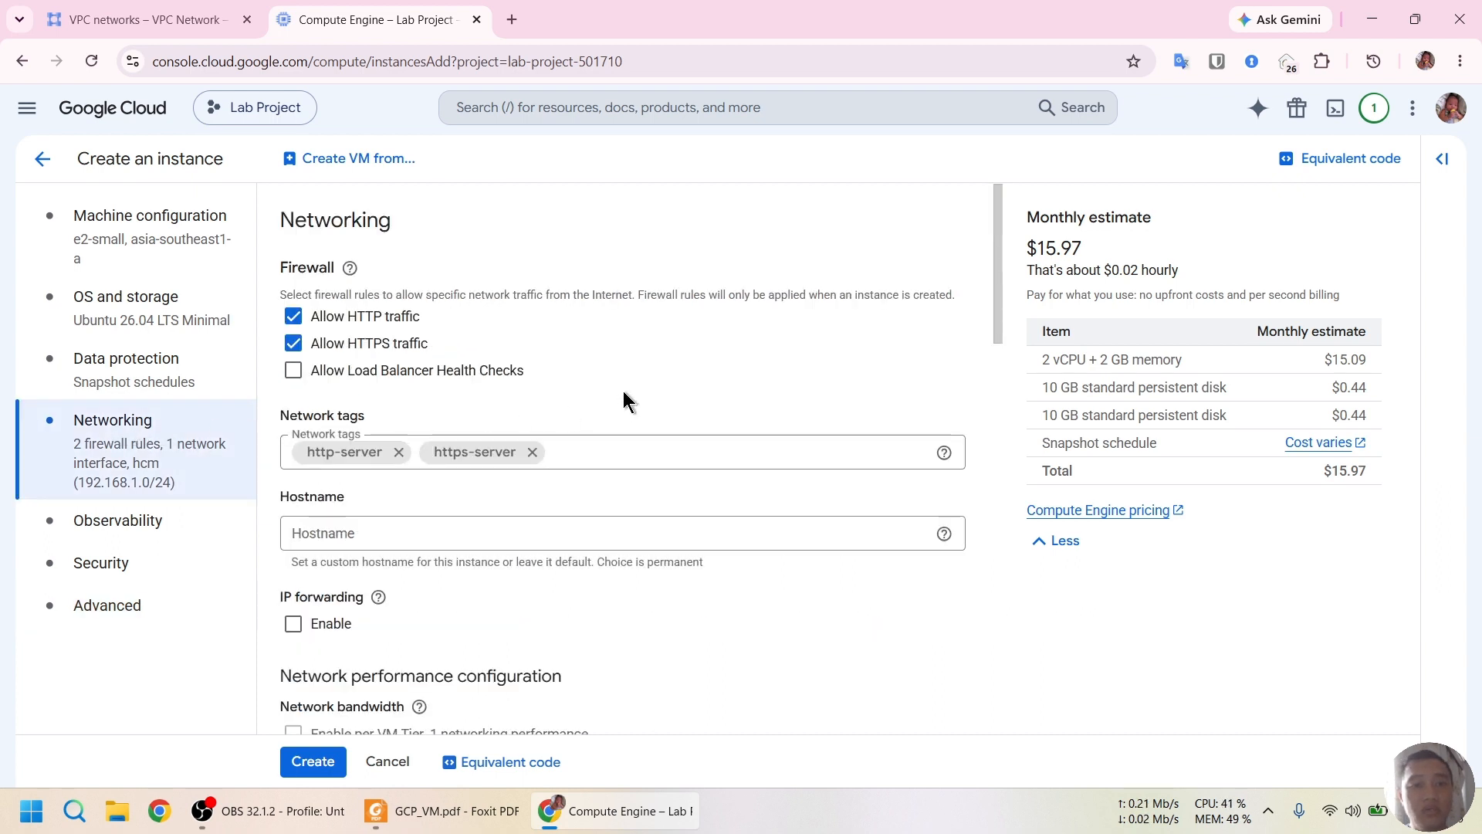
{"action": "scroll", "coordinate": [623, 391], "scroll_direction": "down", "scroll_amount": 5}
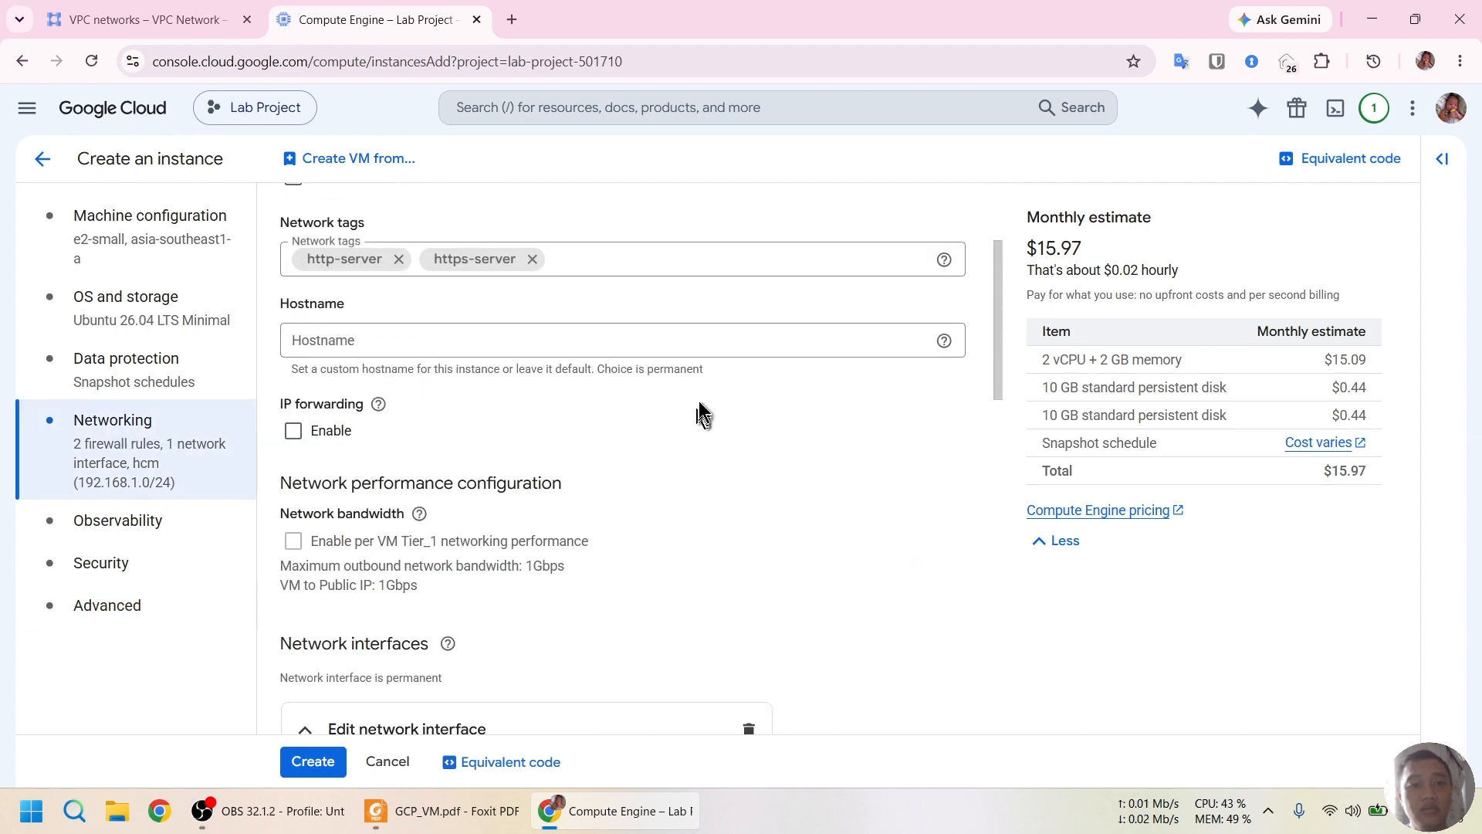
{"action": "scroll", "coordinate": [699, 402], "scroll_direction": "down", "scroll_amount": 4}
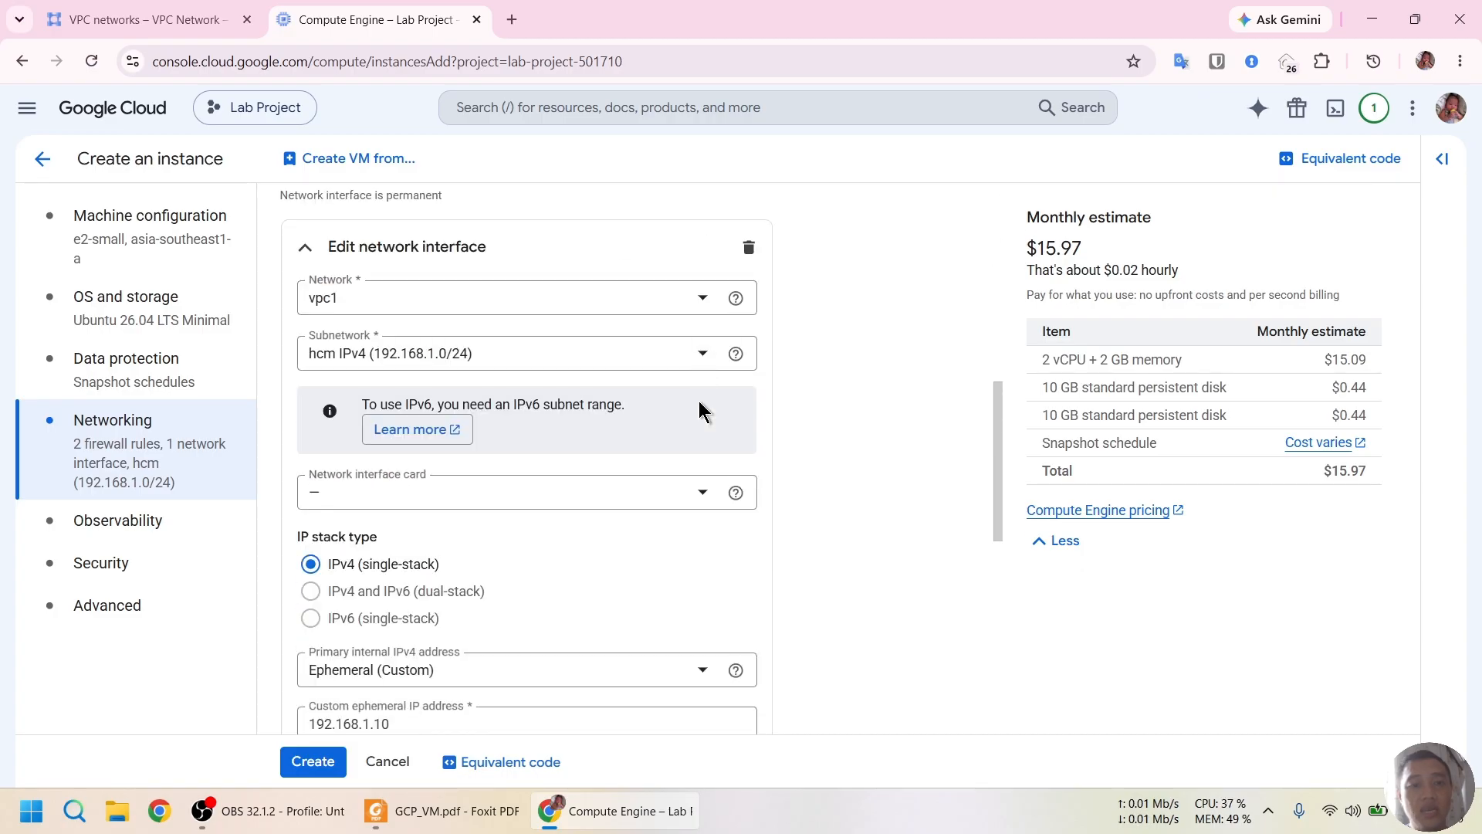
{"action": "left_click", "coordinate": [703, 487]}
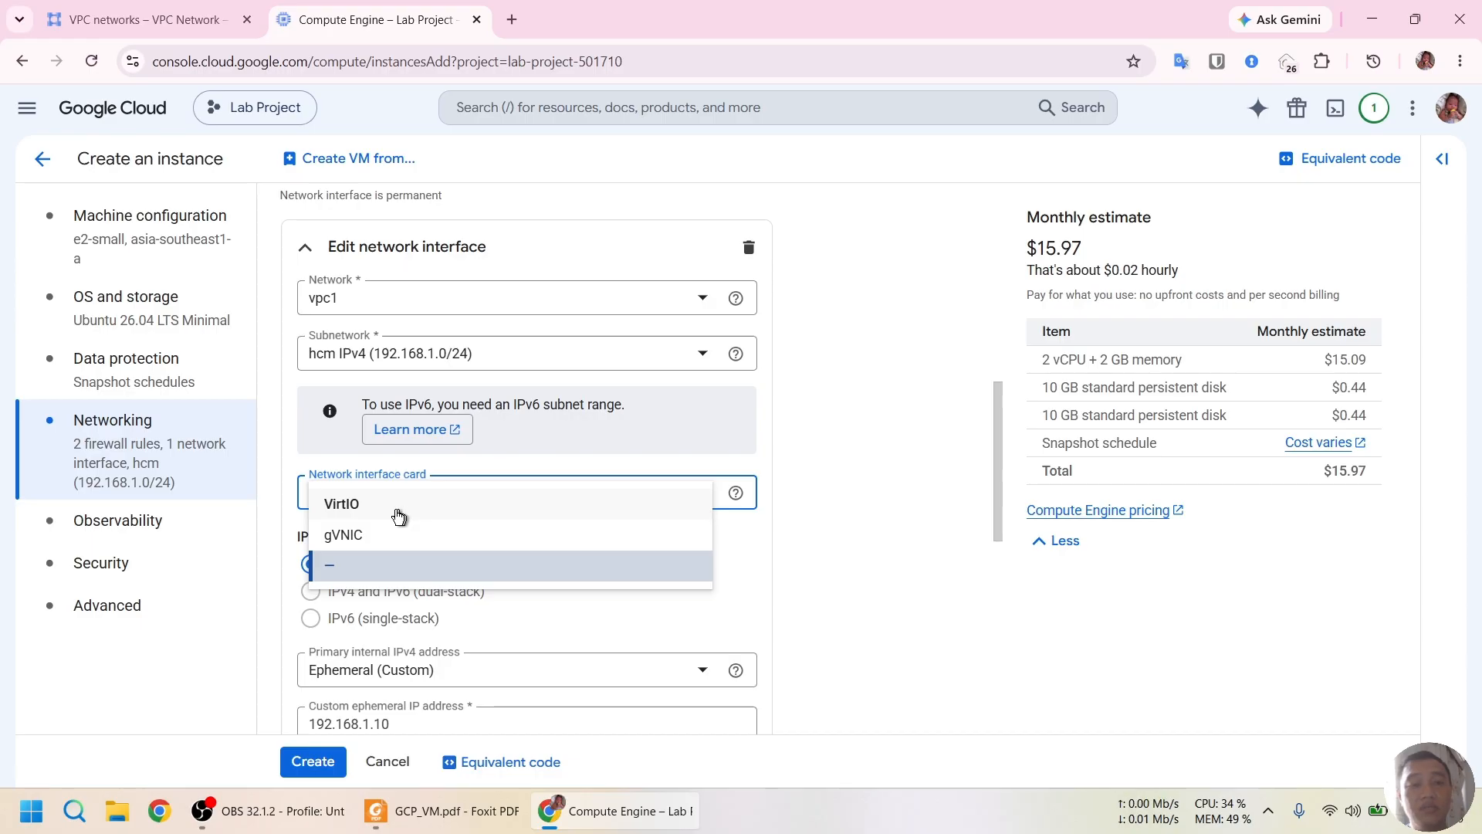
{"action": "left_click", "coordinate": [346, 513]}
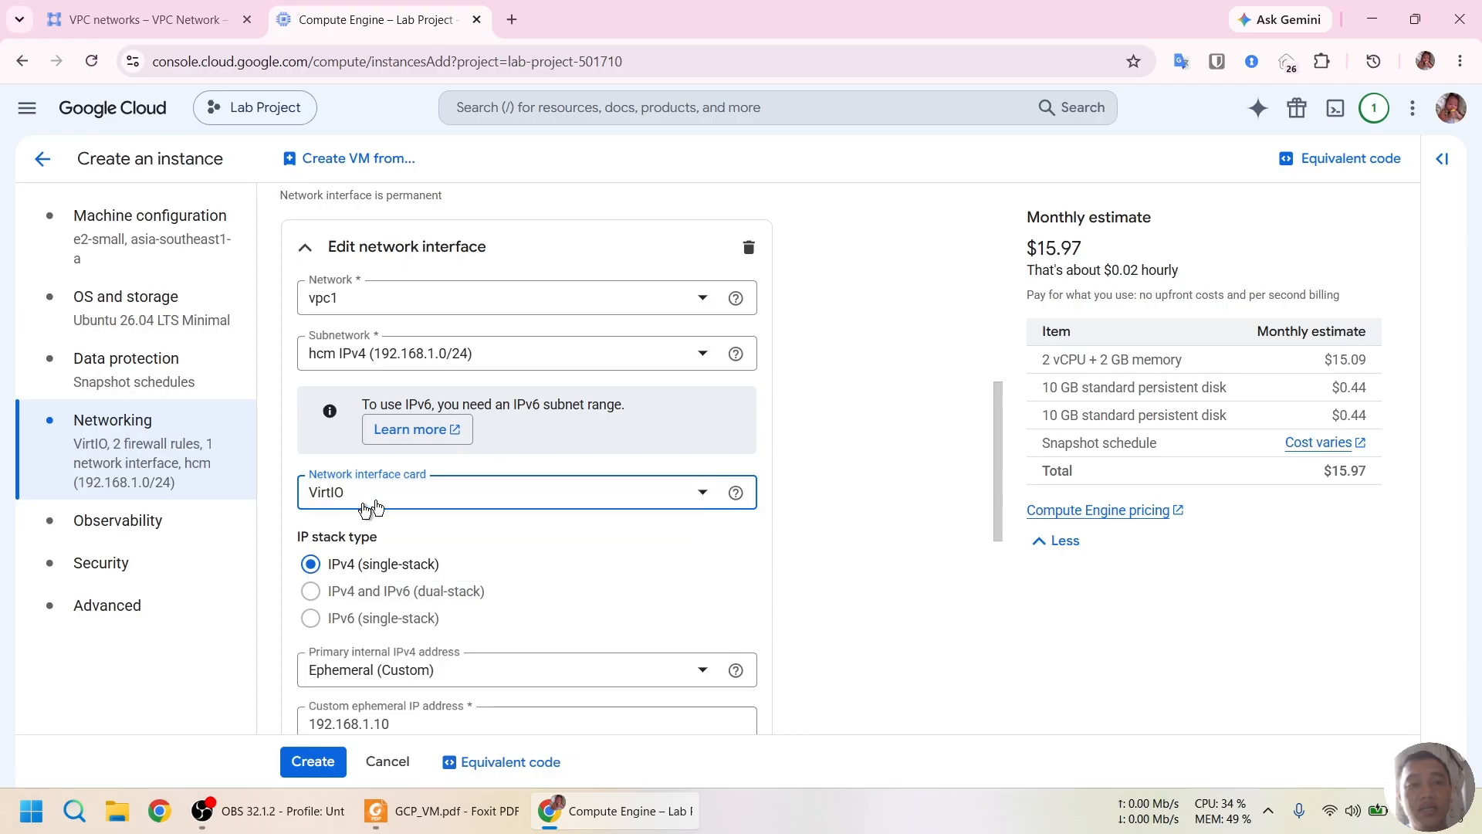
{"action": "left_click", "coordinate": [678, 496]}
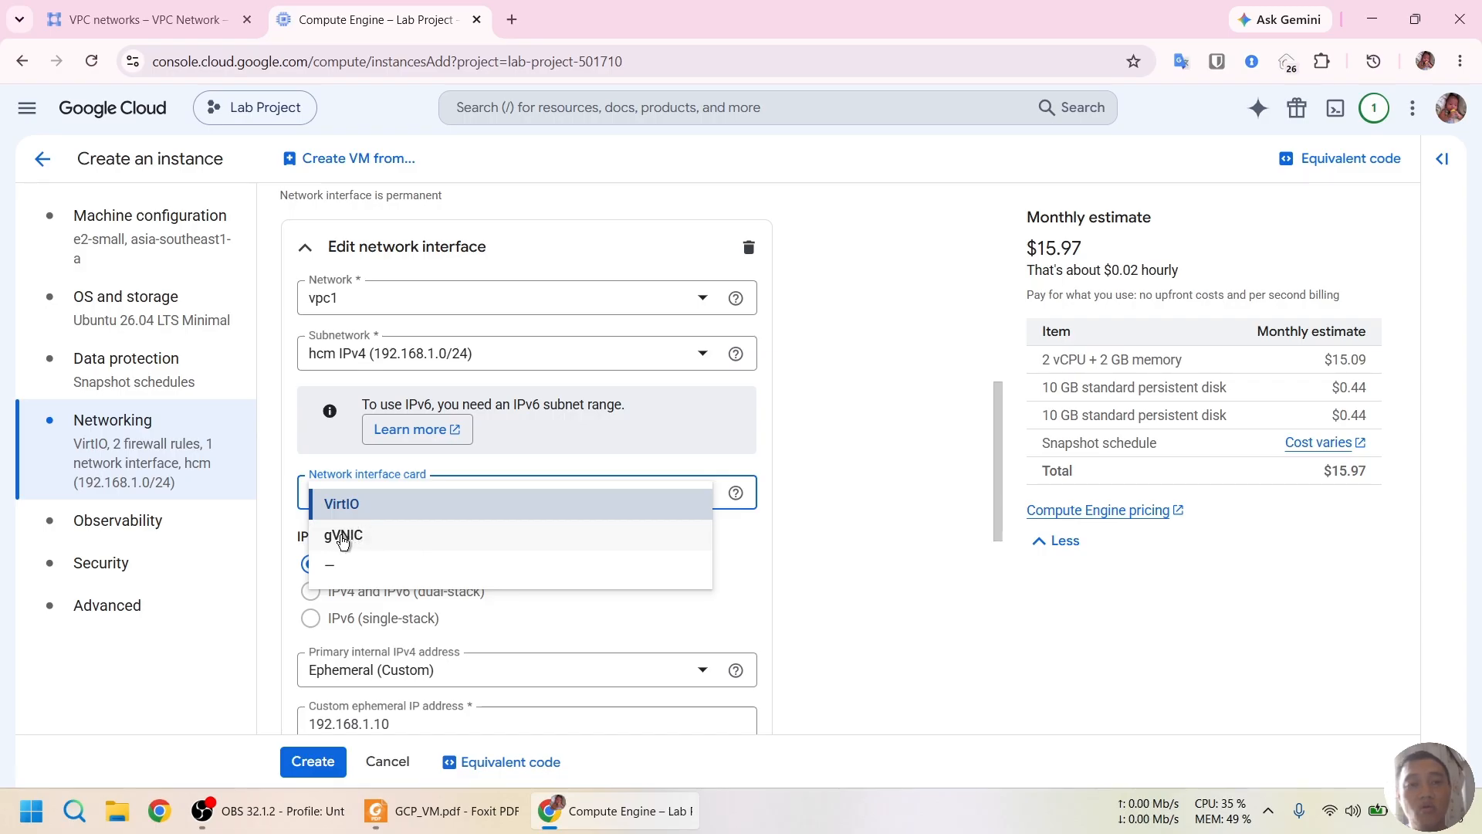
{"action": "left_click", "coordinate": [409, 506]}
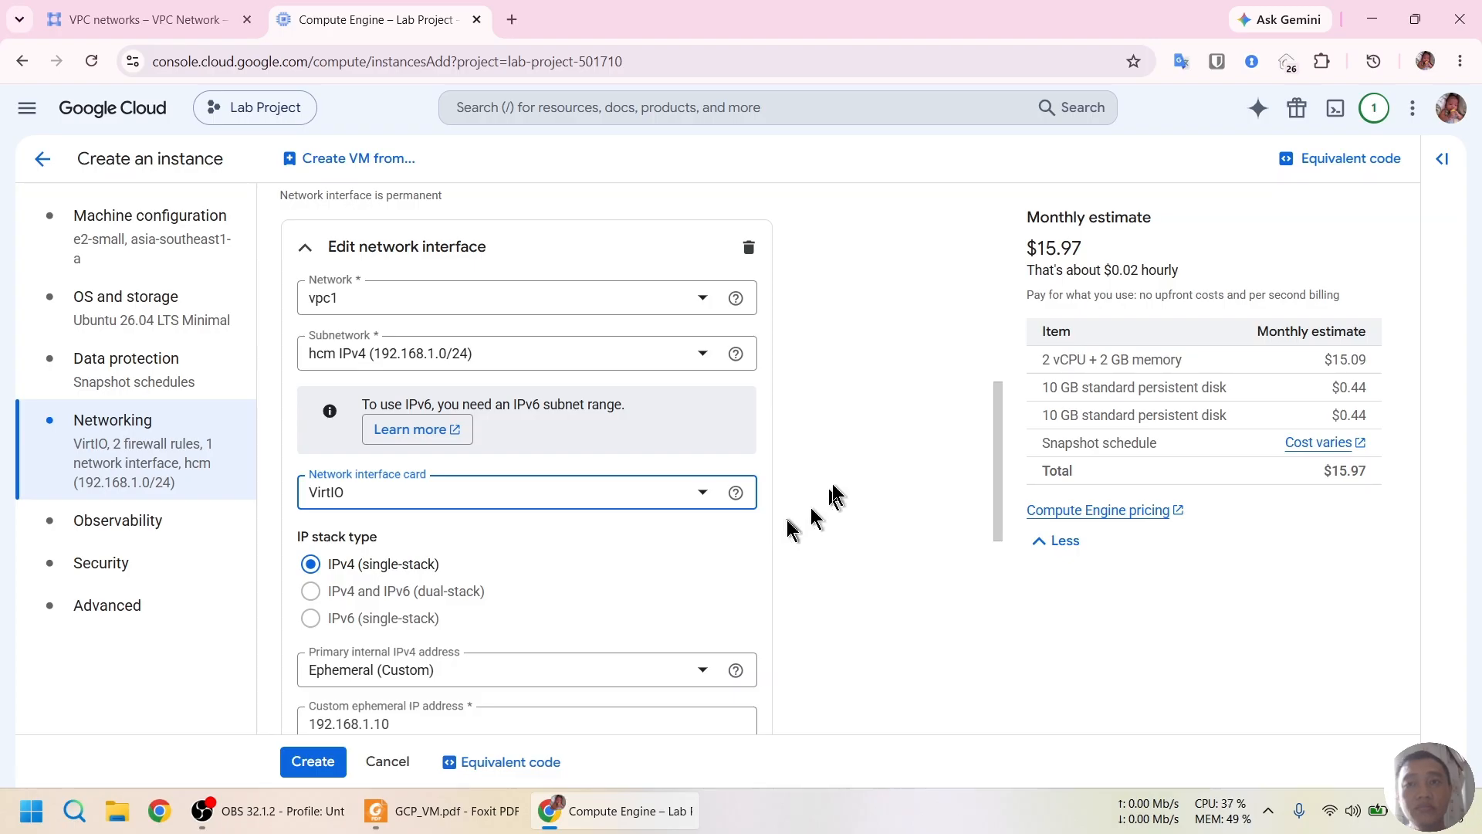
Check the remaining networking settings and create the VM instance.
{"action": "scroll", "coordinate": [845, 443], "scroll_direction": "up", "scroll_amount": 6}
{"action": "scroll", "coordinate": [846, 440], "scroll_direction": "up", "scroll_amount": 3}
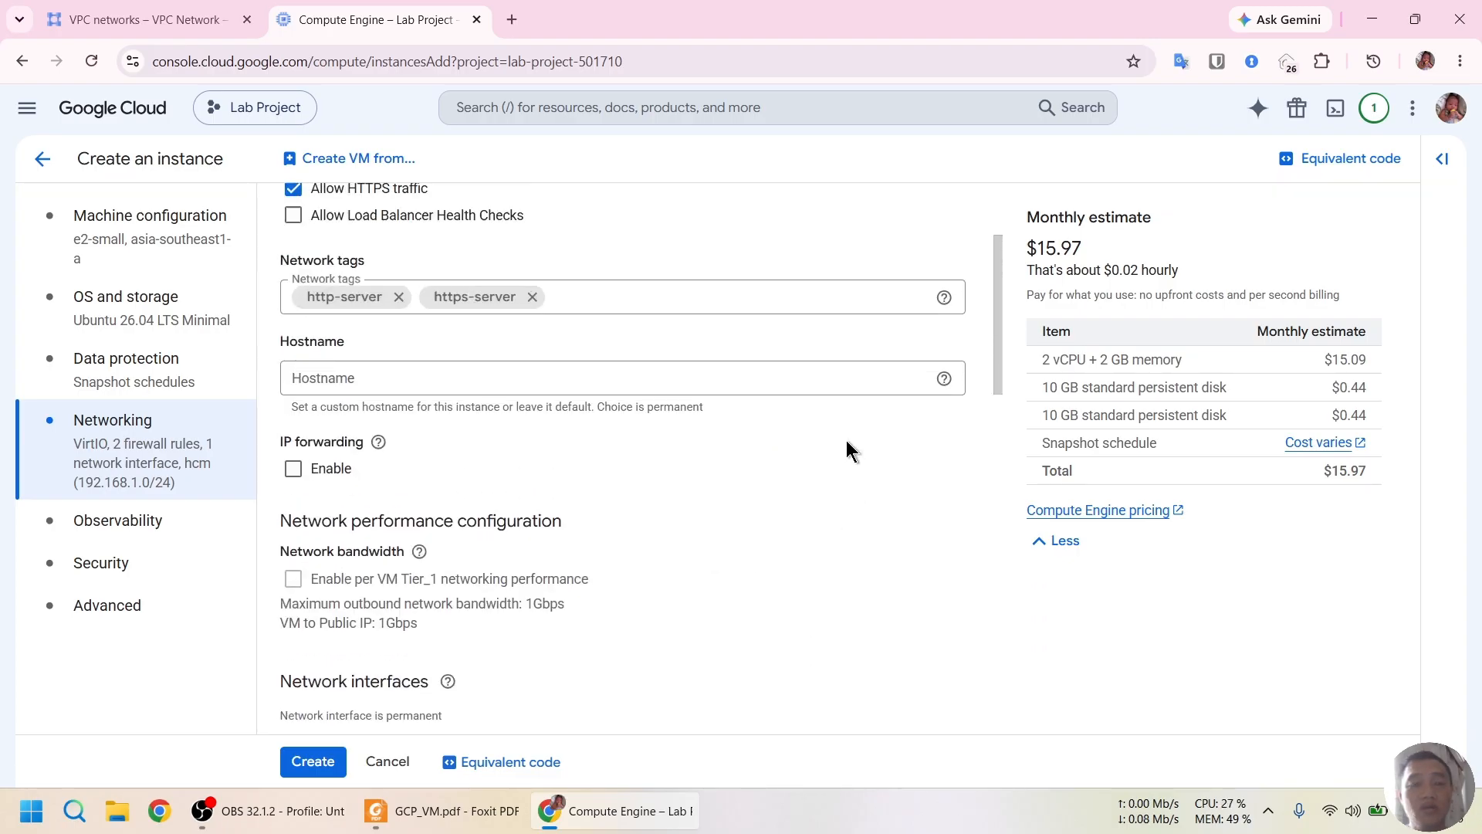
{"action": "scroll", "coordinate": [846, 440], "scroll_direction": "down", "scroll_amount": 10}
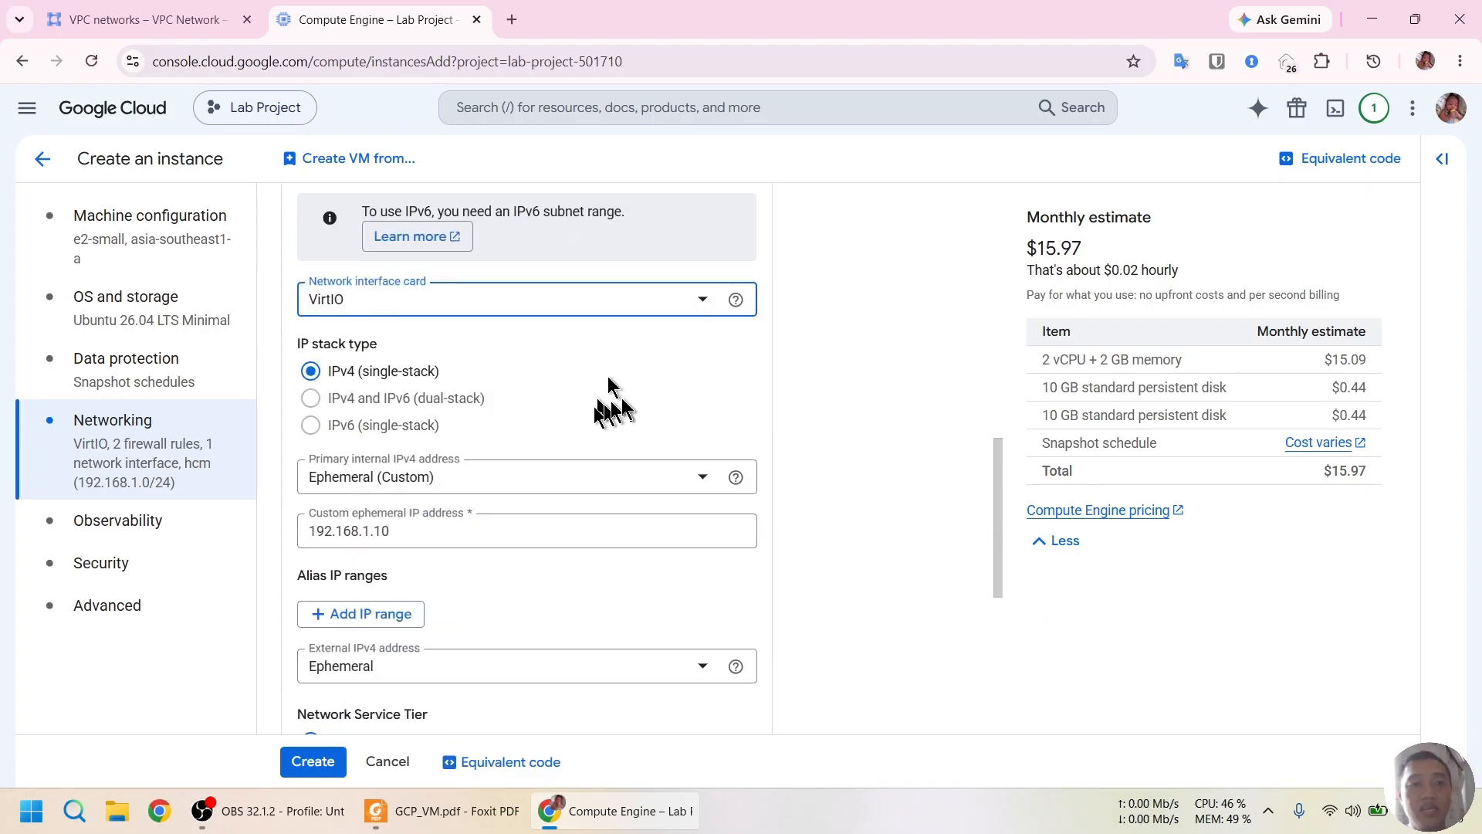
{"action": "left_click", "coordinate": [308, 763]}
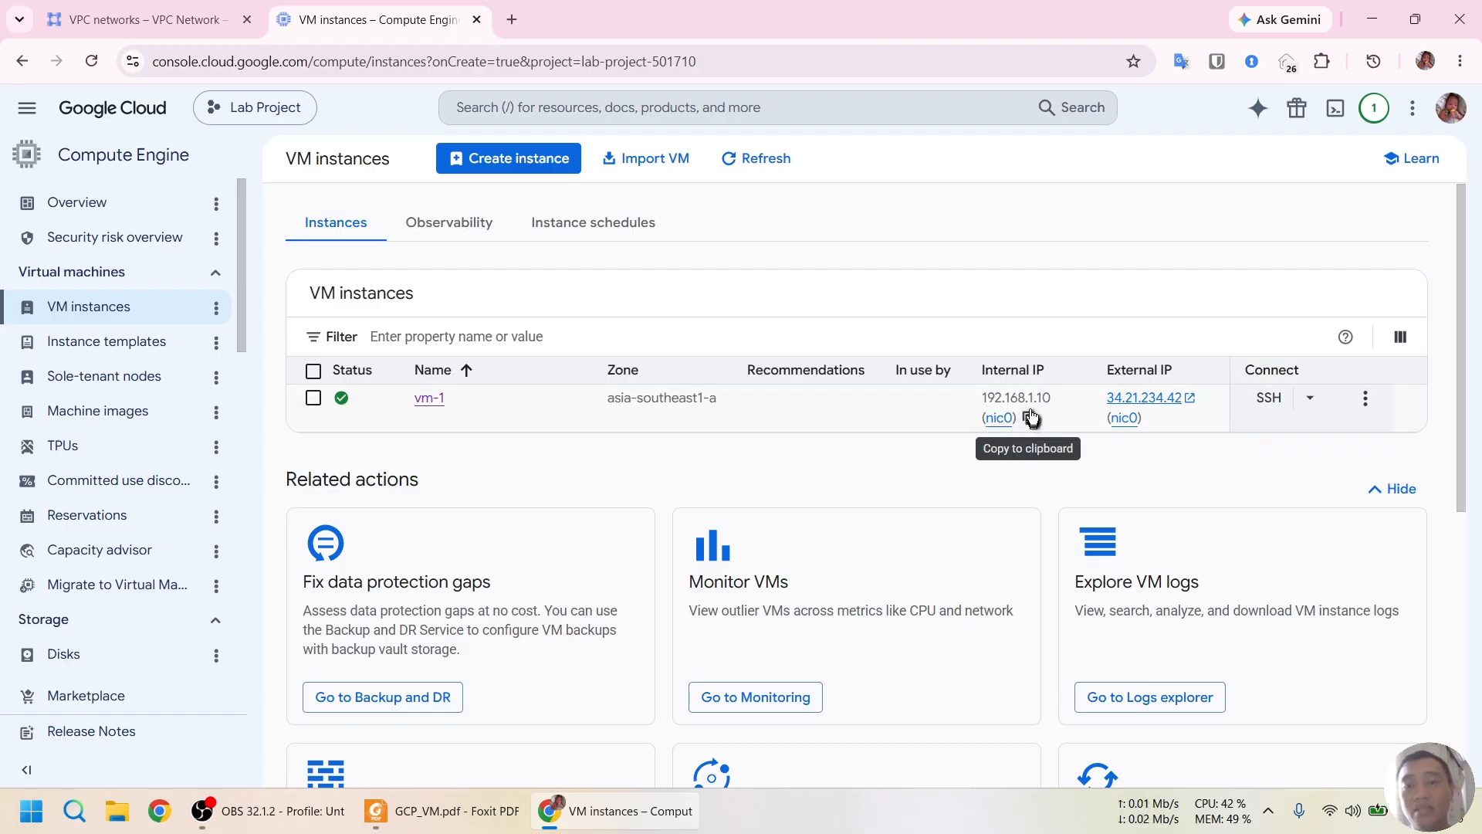
Copy vm-1's internal IP address, and open an SSH-in-browser session to vm-1, authorizing the connection.
{"action": "left_click", "coordinate": [1029, 415]}
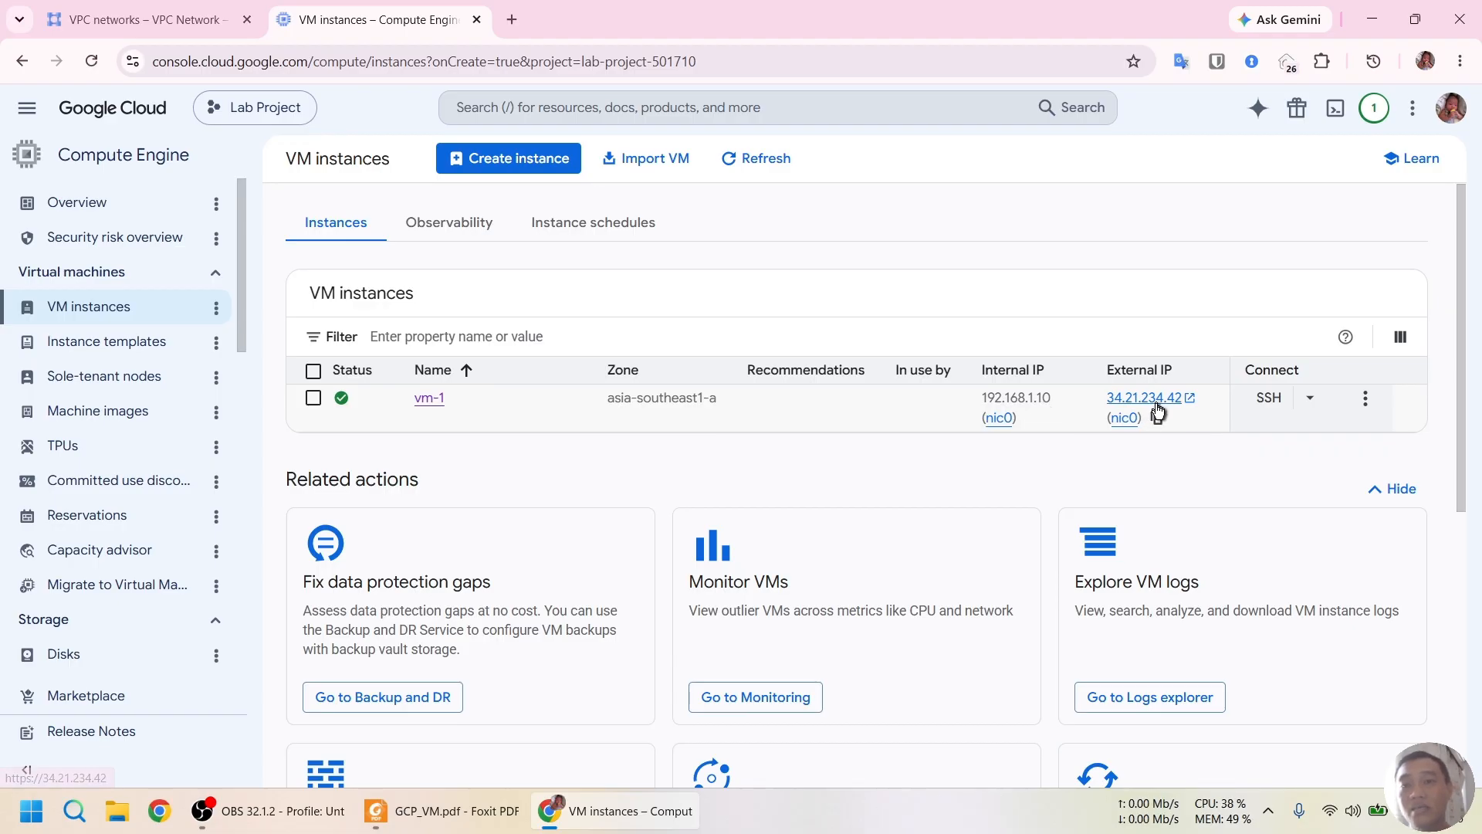
{"action": "left_click", "coordinate": [1263, 402]}
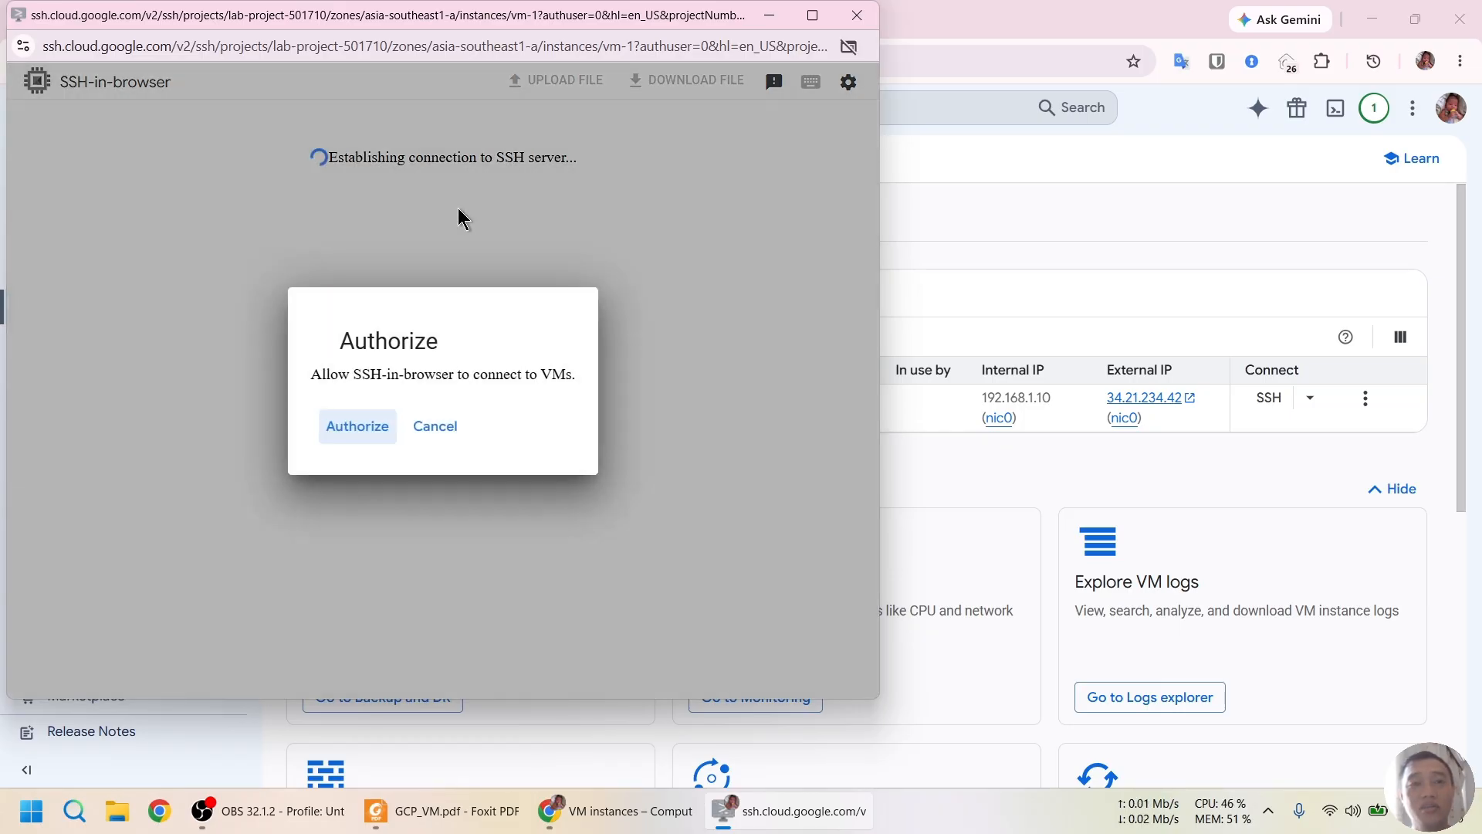
{"action": "left_click", "coordinate": [371, 429]}
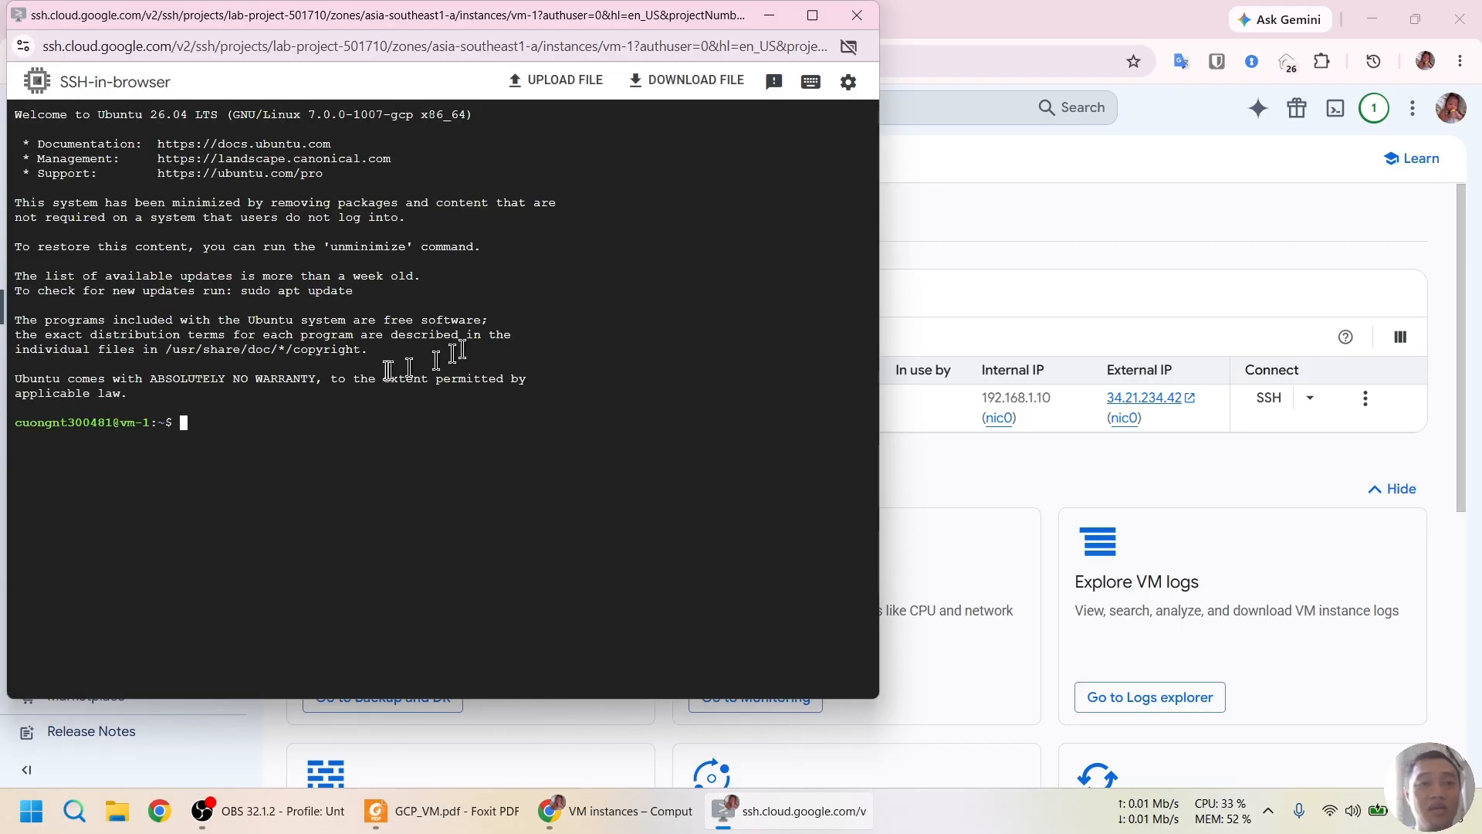
List vm-1's network interfaces and IP addresses in the SSH terminal with the command ip ad.
{"action": "type", "text": "ip a"}
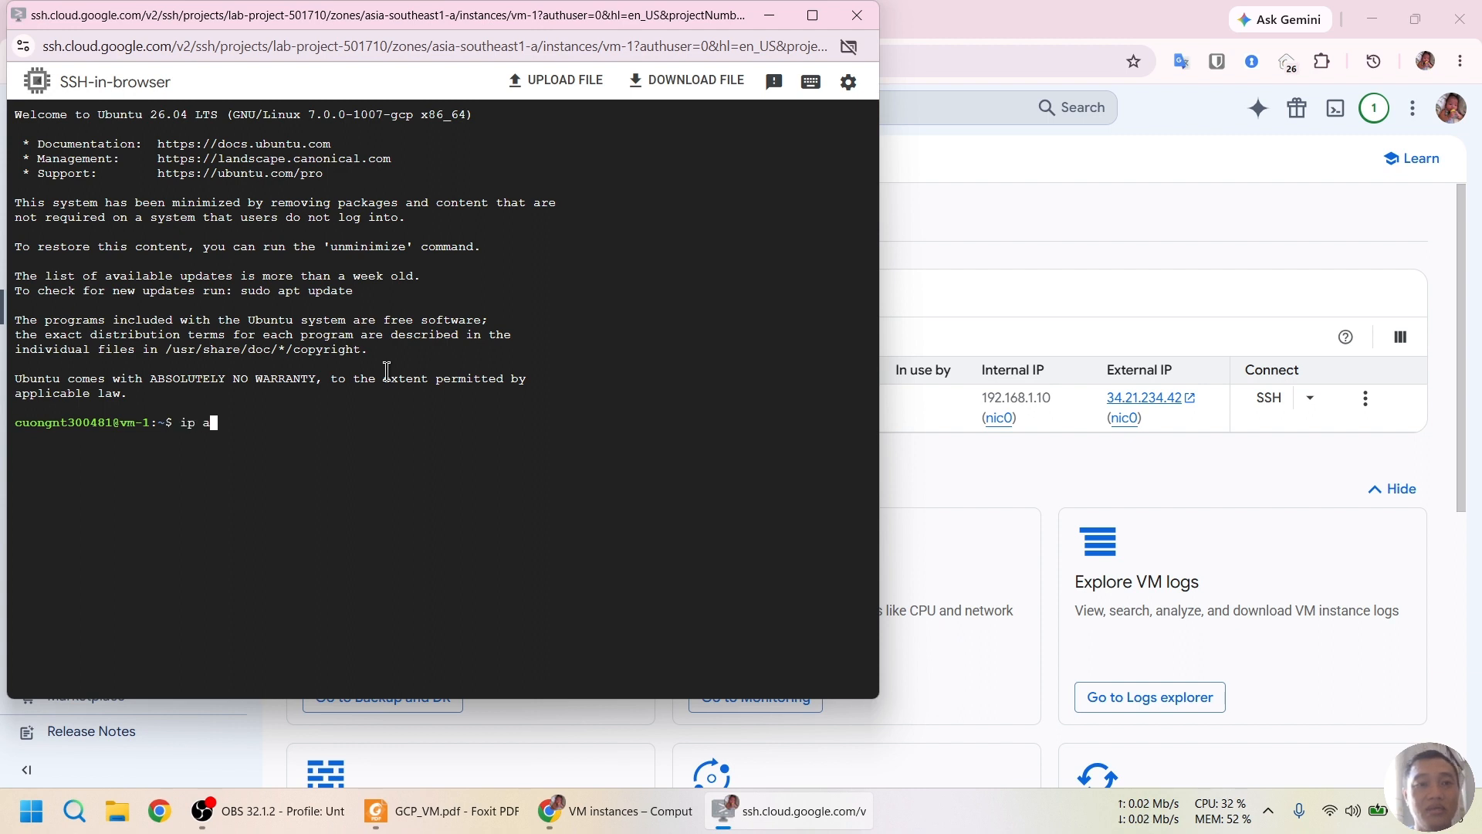
{"action": "type", "text": "d"}
{"action": "key", "text": "Return"}
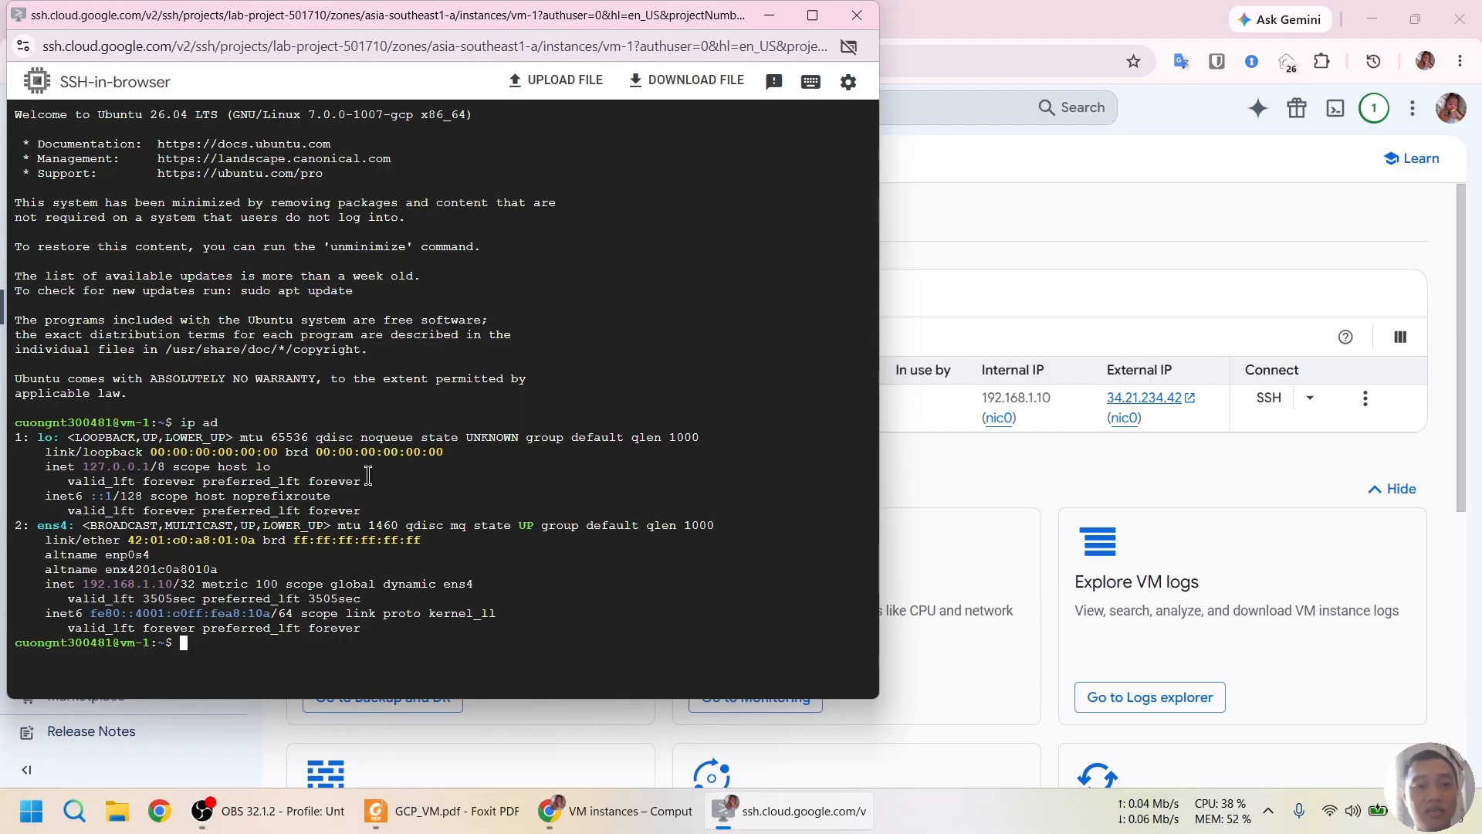
Check vm-1's mounted filesystems with df -h and its block devices with lsblk.
{"action": "type", "text": "df "}
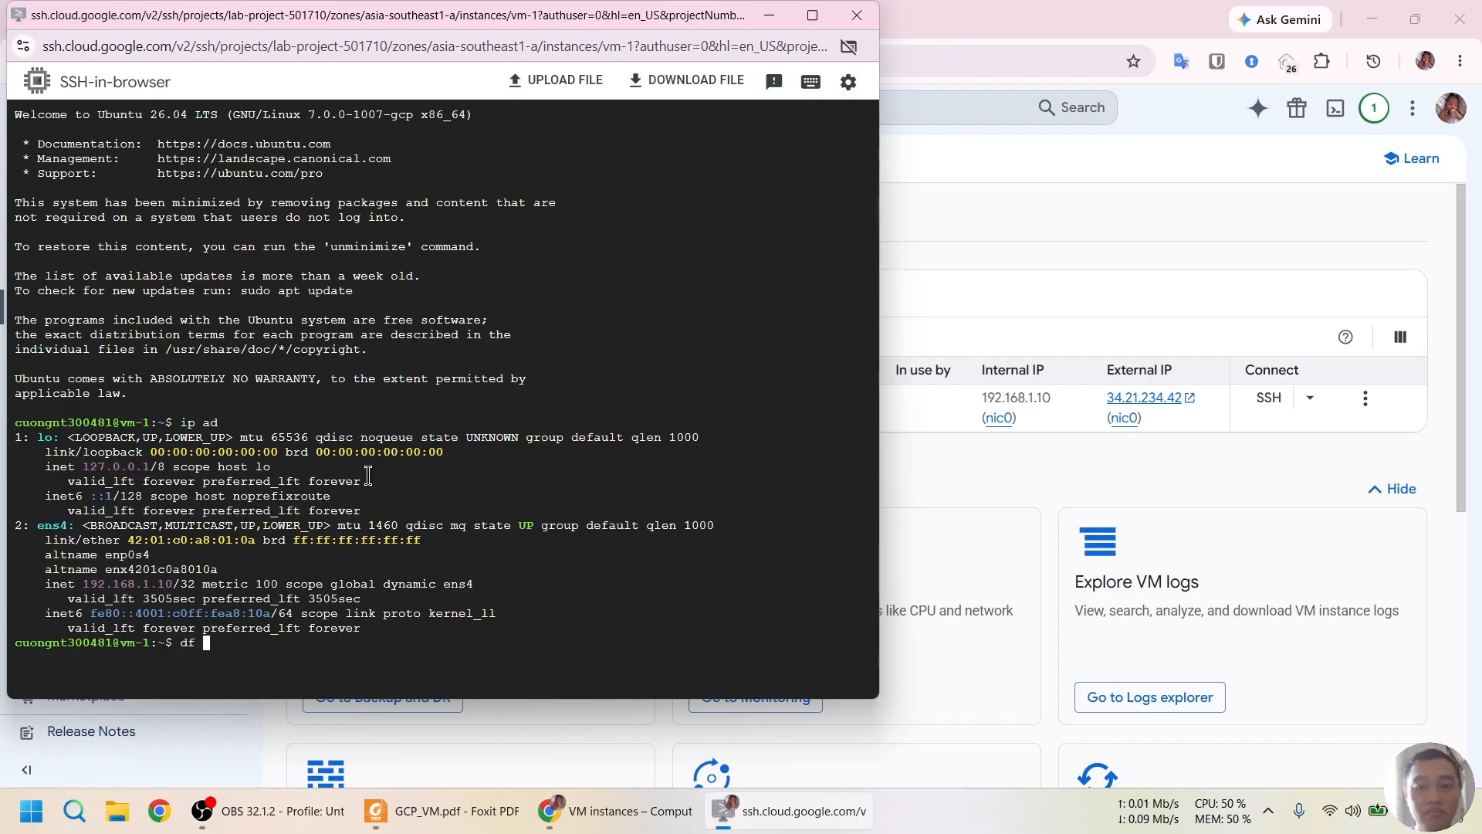
{"action": "type", "text": "-h"}
{"action": "key", "text": "Return"}
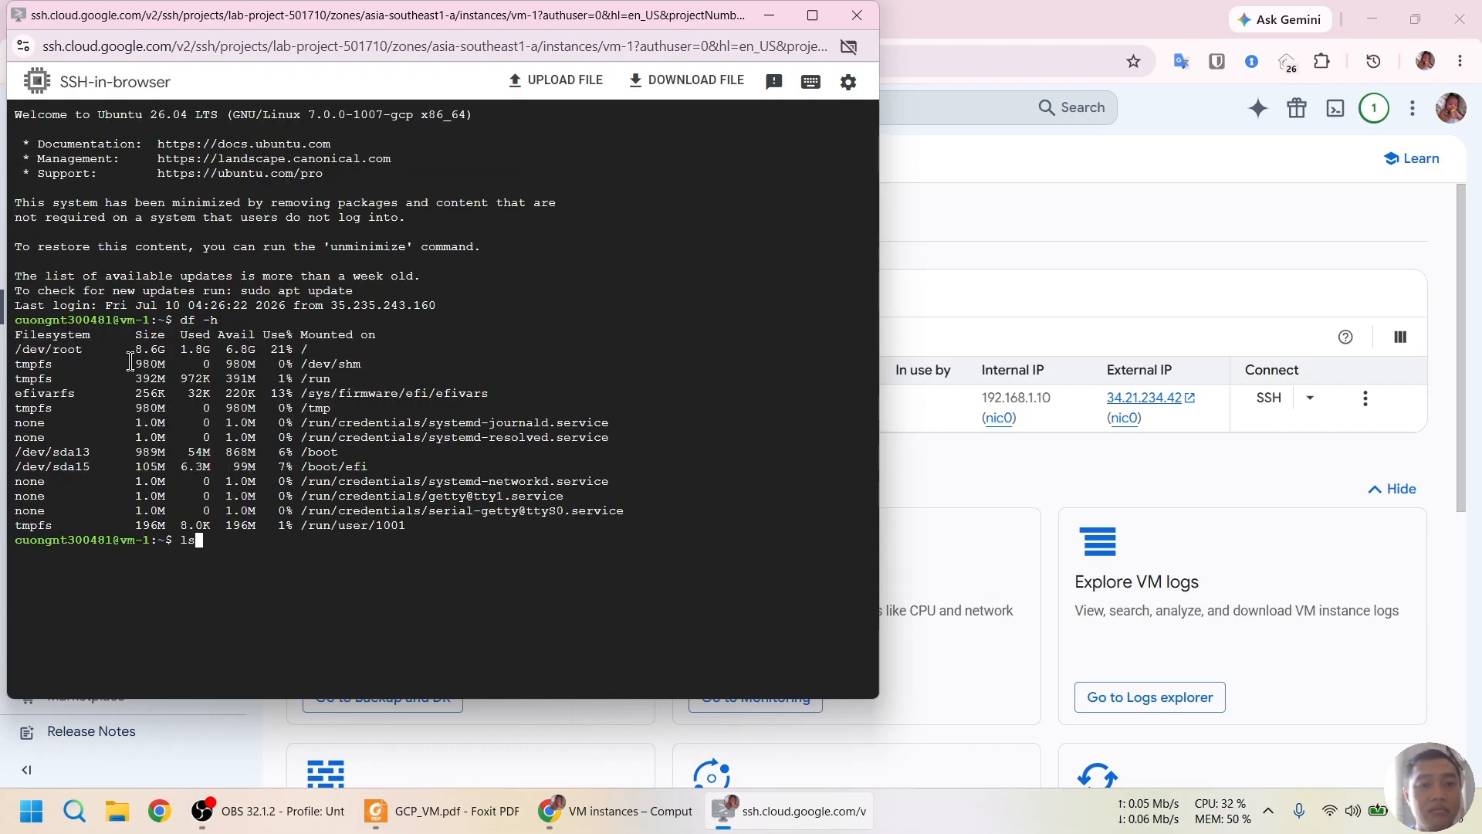
{"action": "type", "text": "bl"}
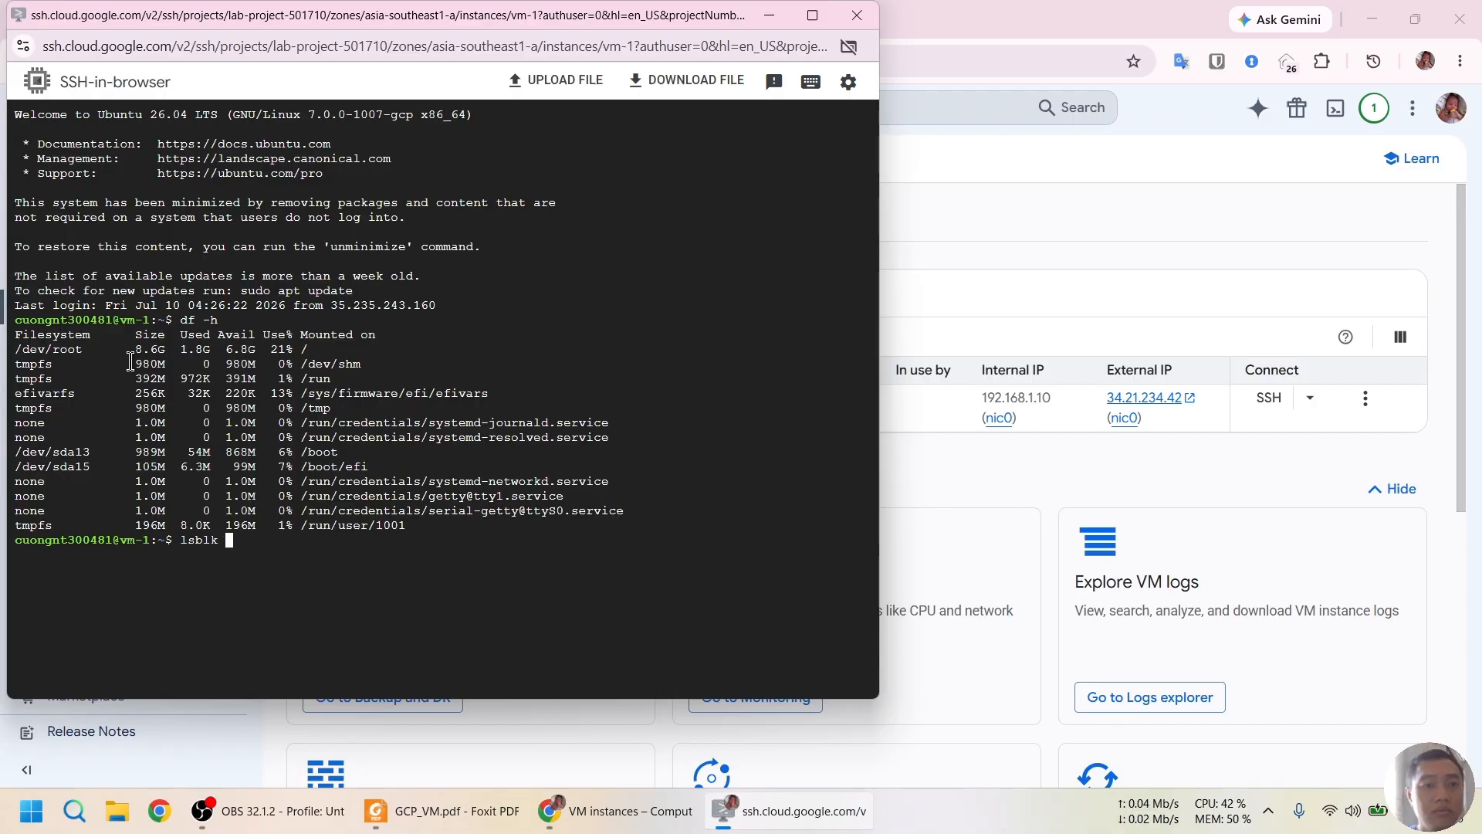
{"action": "type", "text": "k"}
{"action": "key", "text": "Return"}
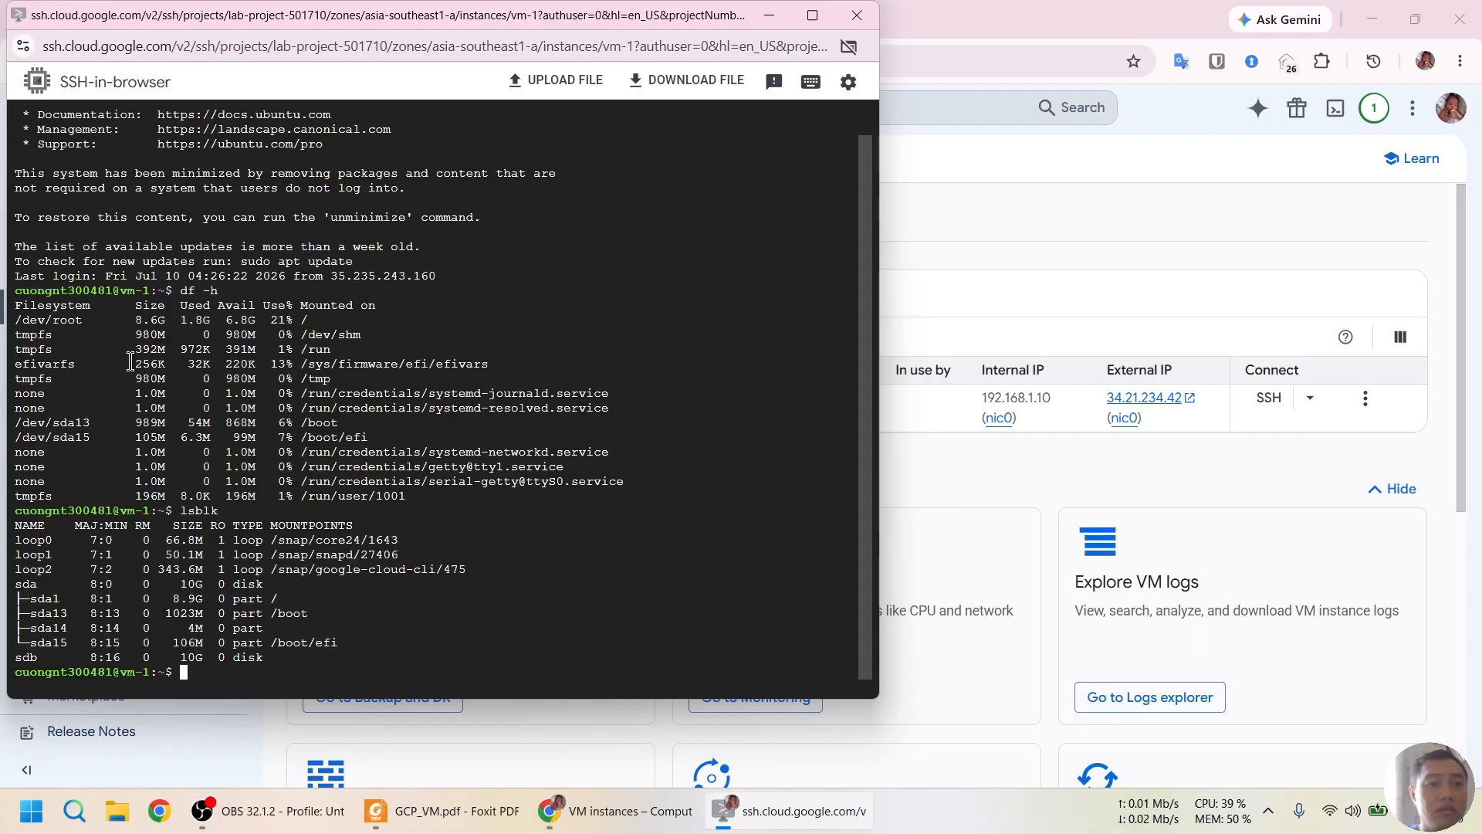
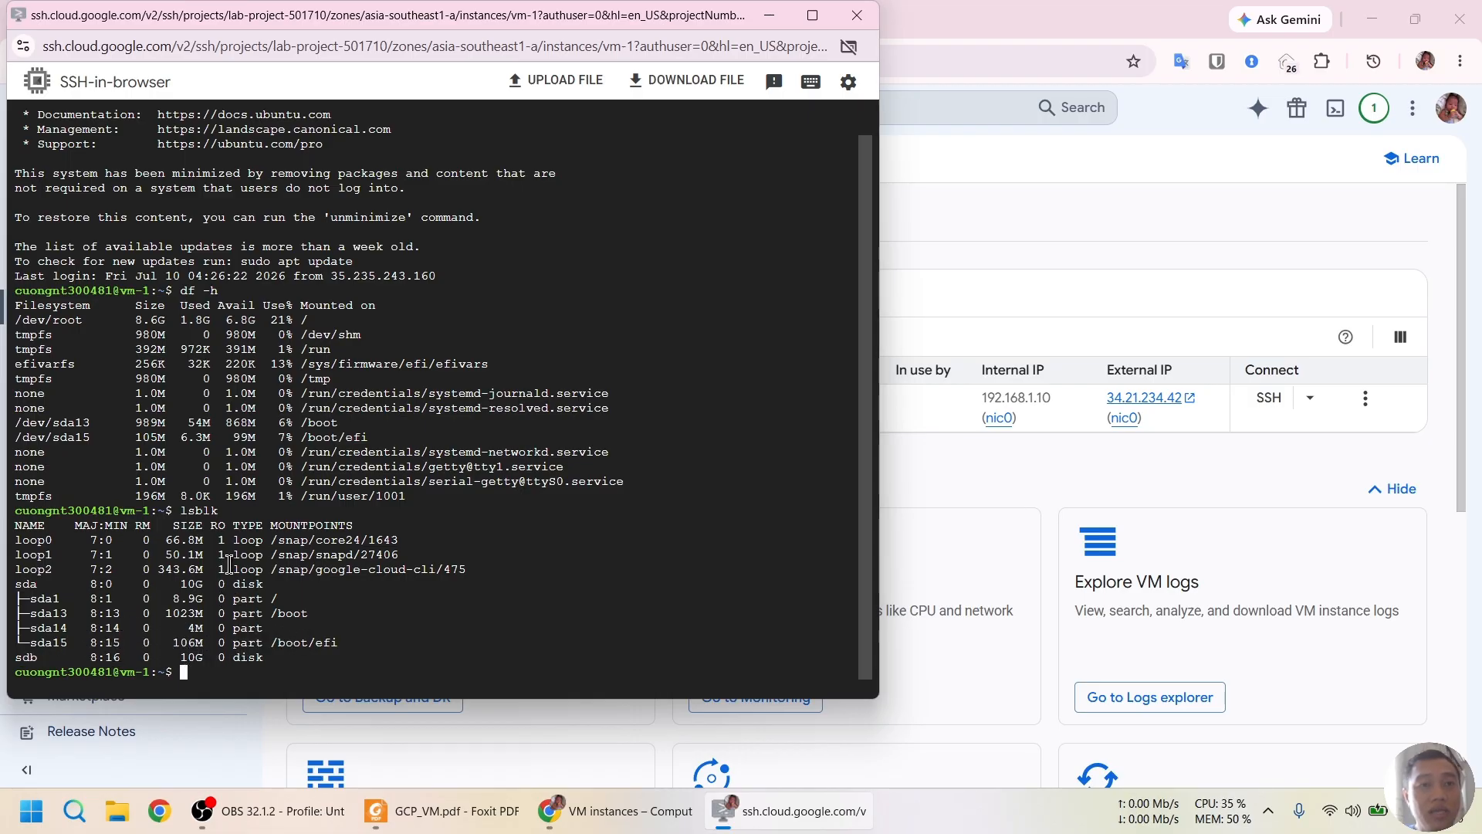
Return to the main browser window and open chatgpt.com in a new tab.
{"action": "left_click", "coordinate": [992, 11]}
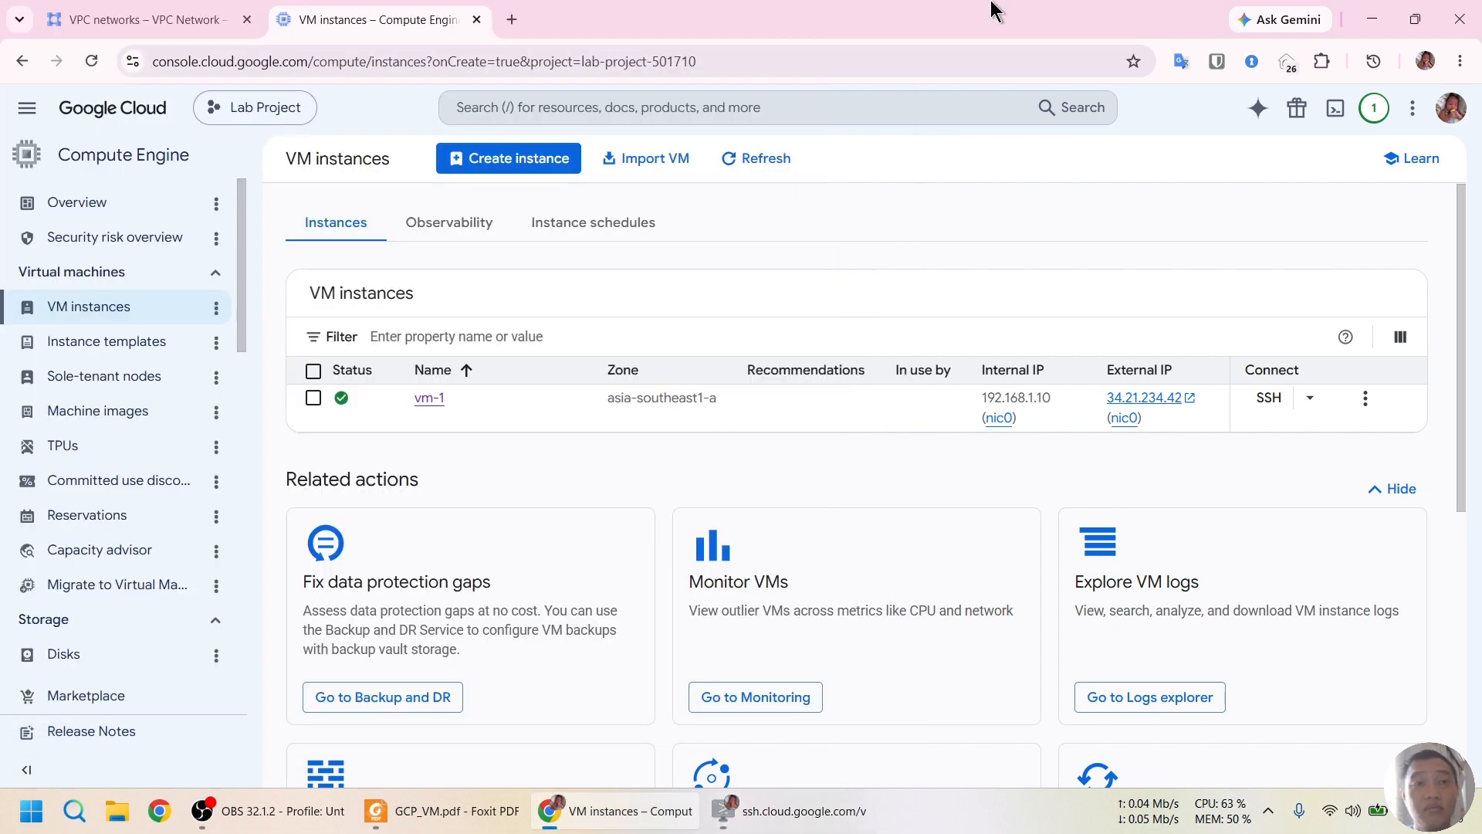
{"action": "left_click", "coordinate": [516, 19]}
{"action": "left_click", "coordinate": [484, 56]}
{"action": "type", "text": "ch"}
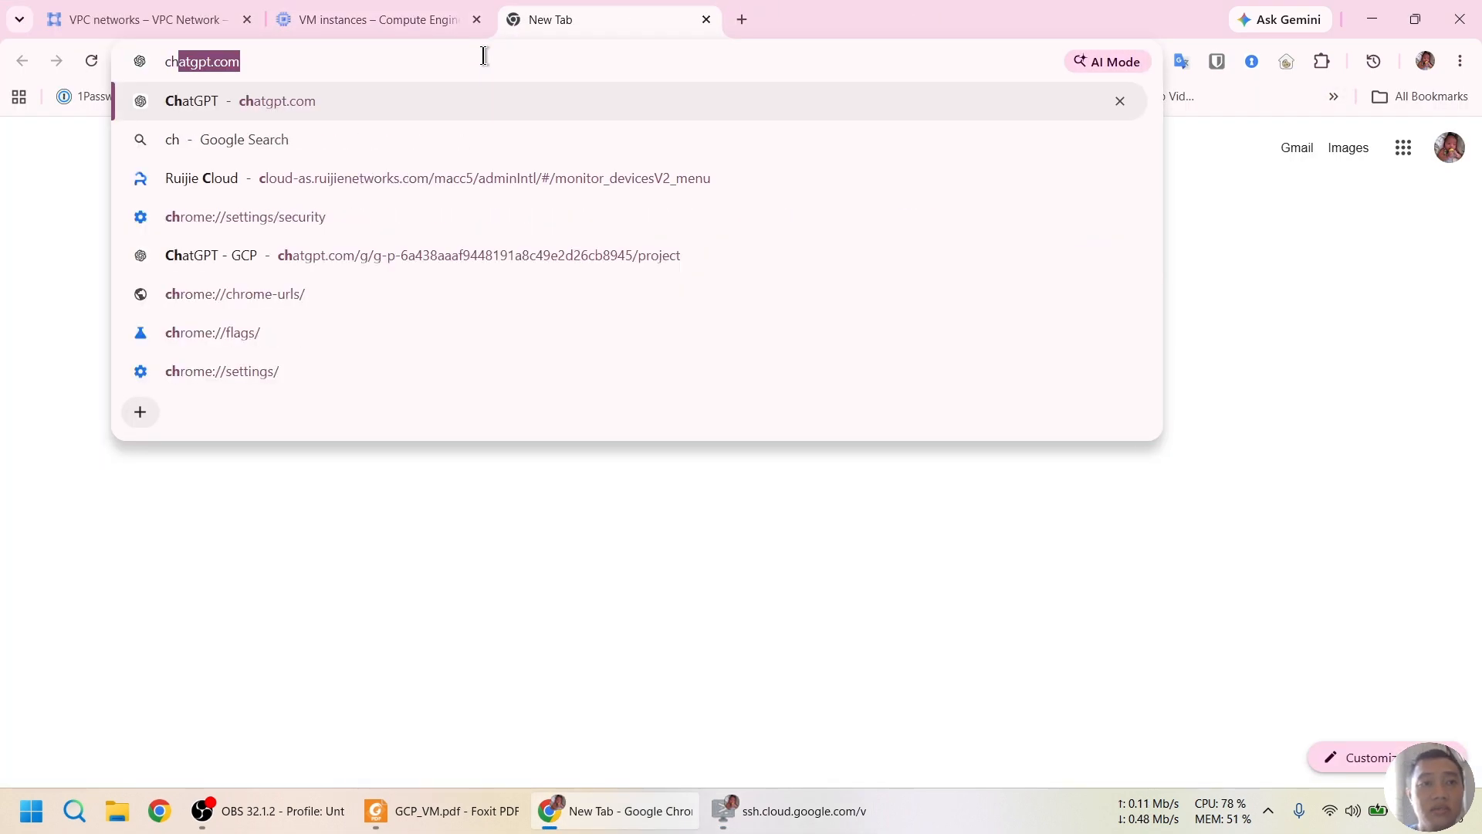
{"action": "key", "text": "Return"}
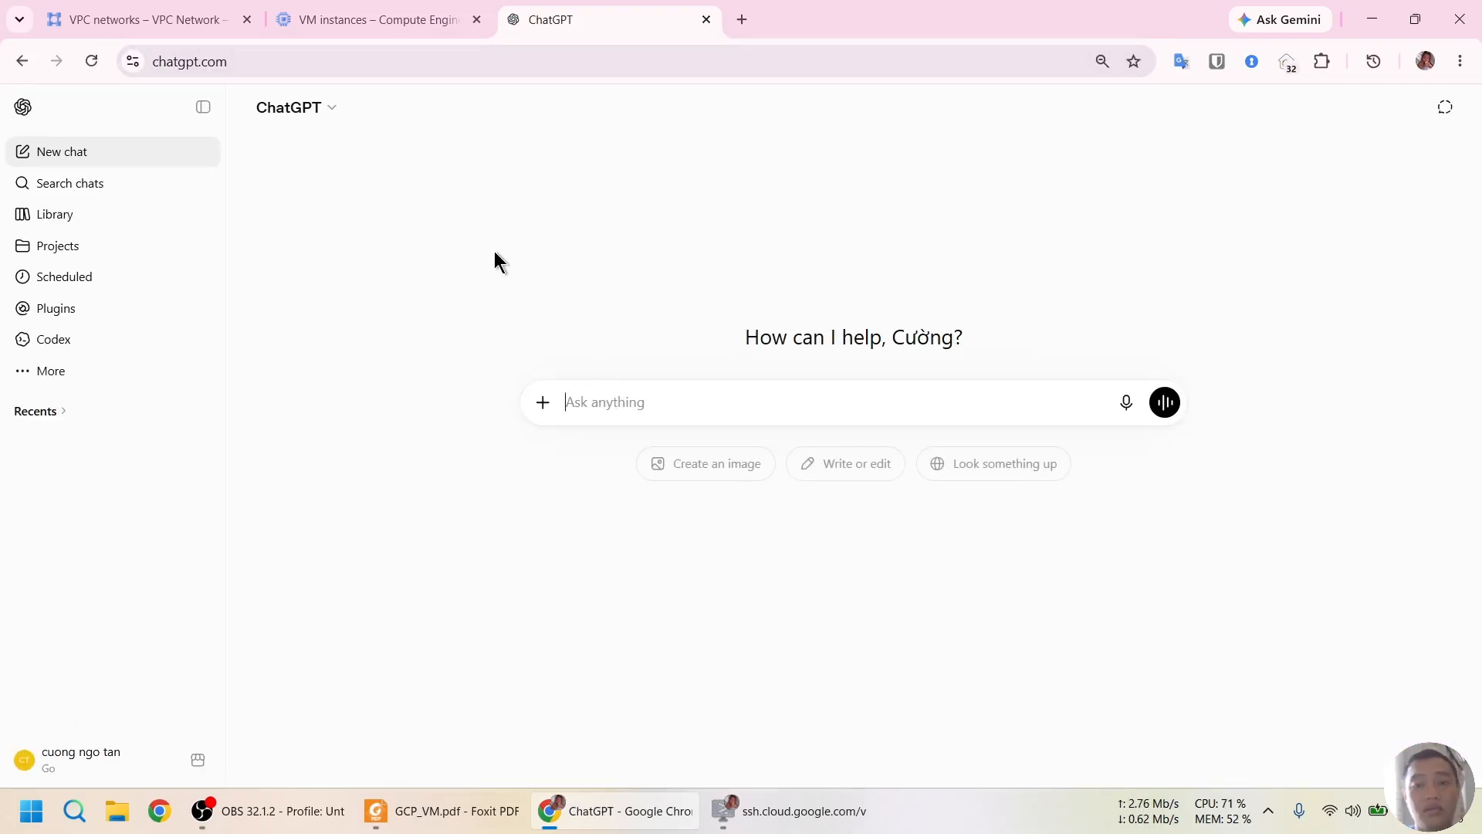
Ask ChatGPT "cách mount 1 o cung vua attach vao máy chạy ubuntu 26.06".
{"action": "type", "text": "cach"}
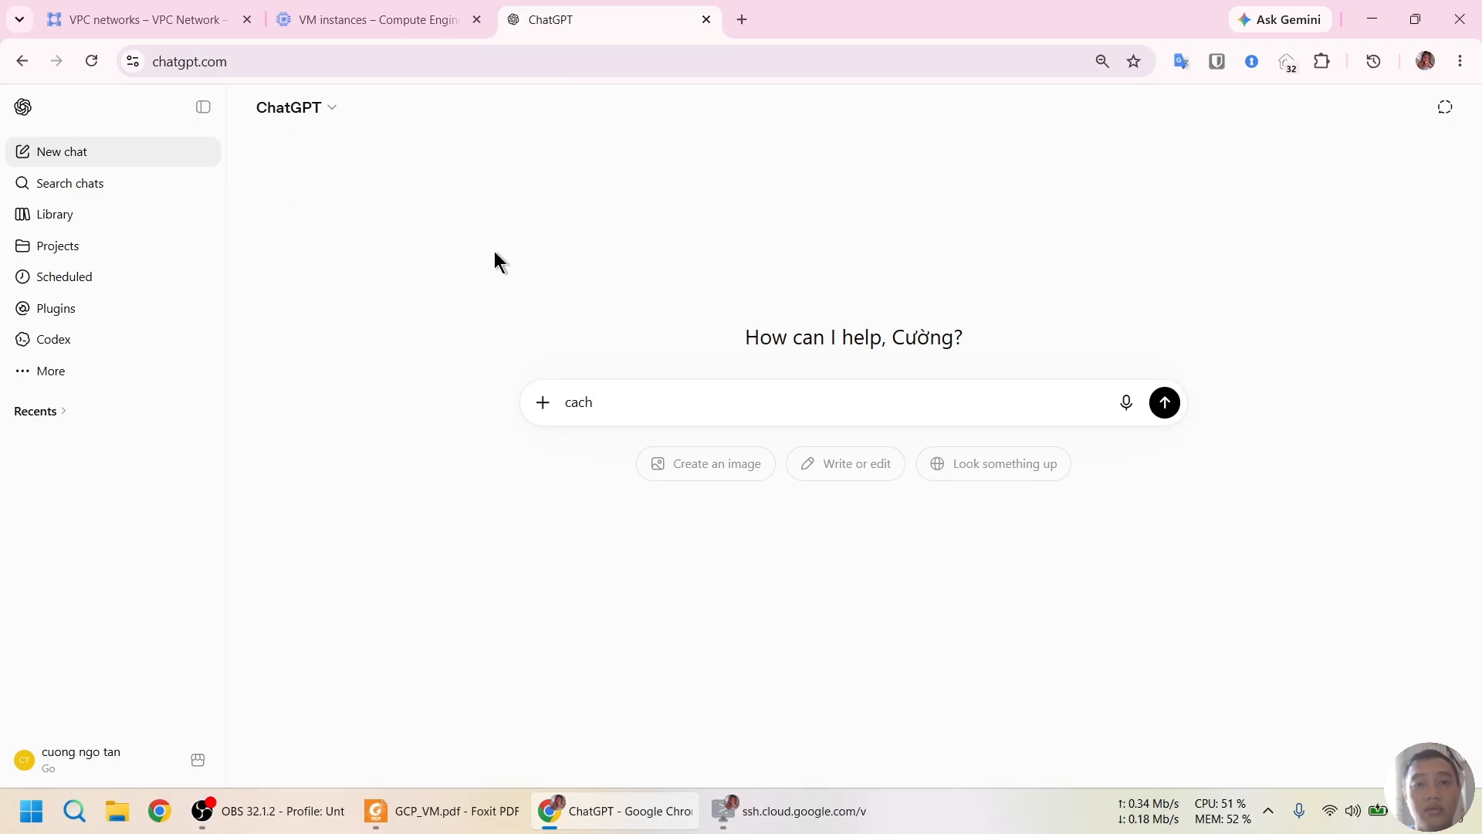
{"action": "type", "text": "s mount"}
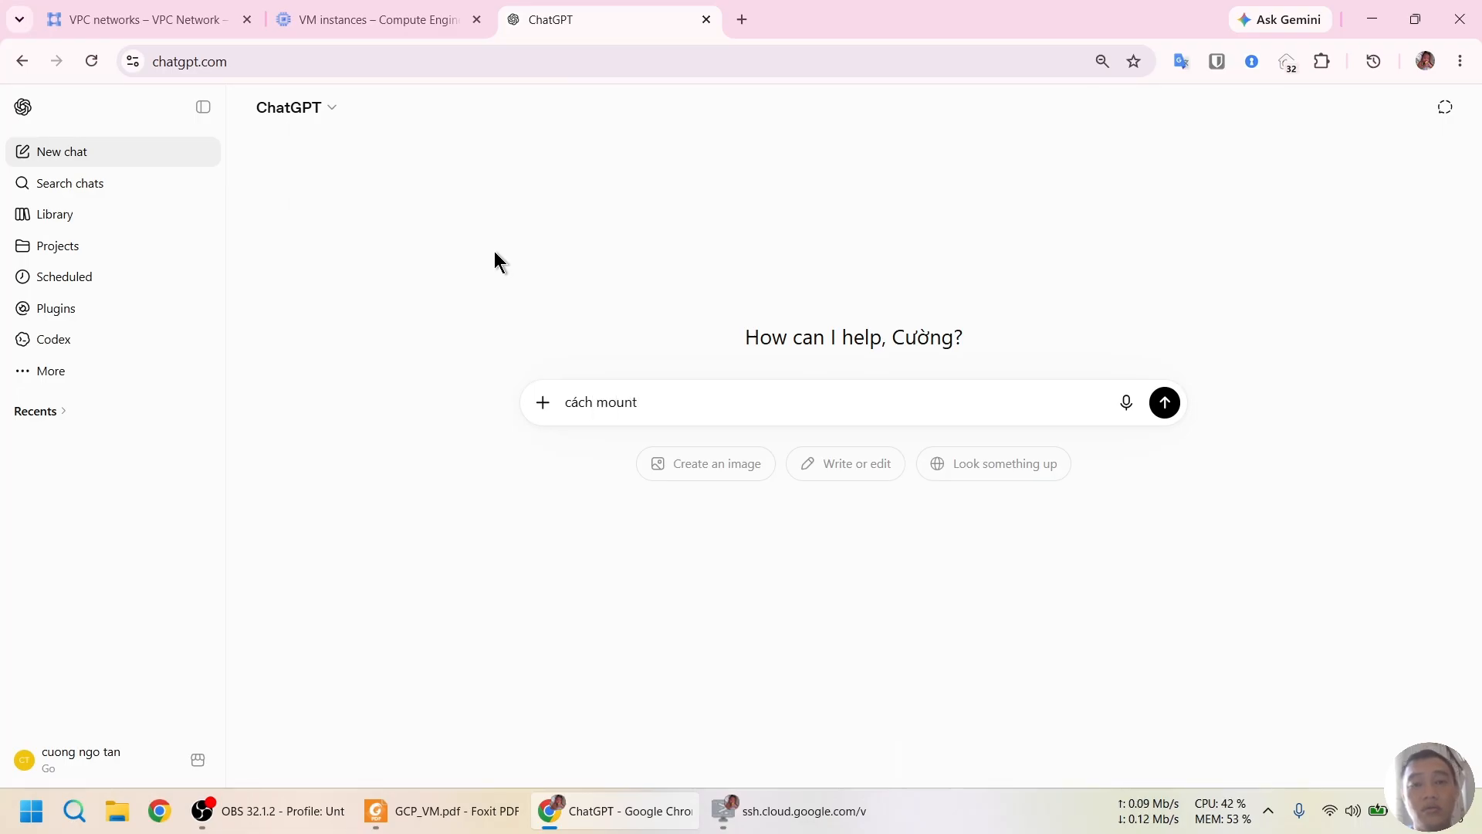
{"action": "type", "text": " 1 o cung vua"}
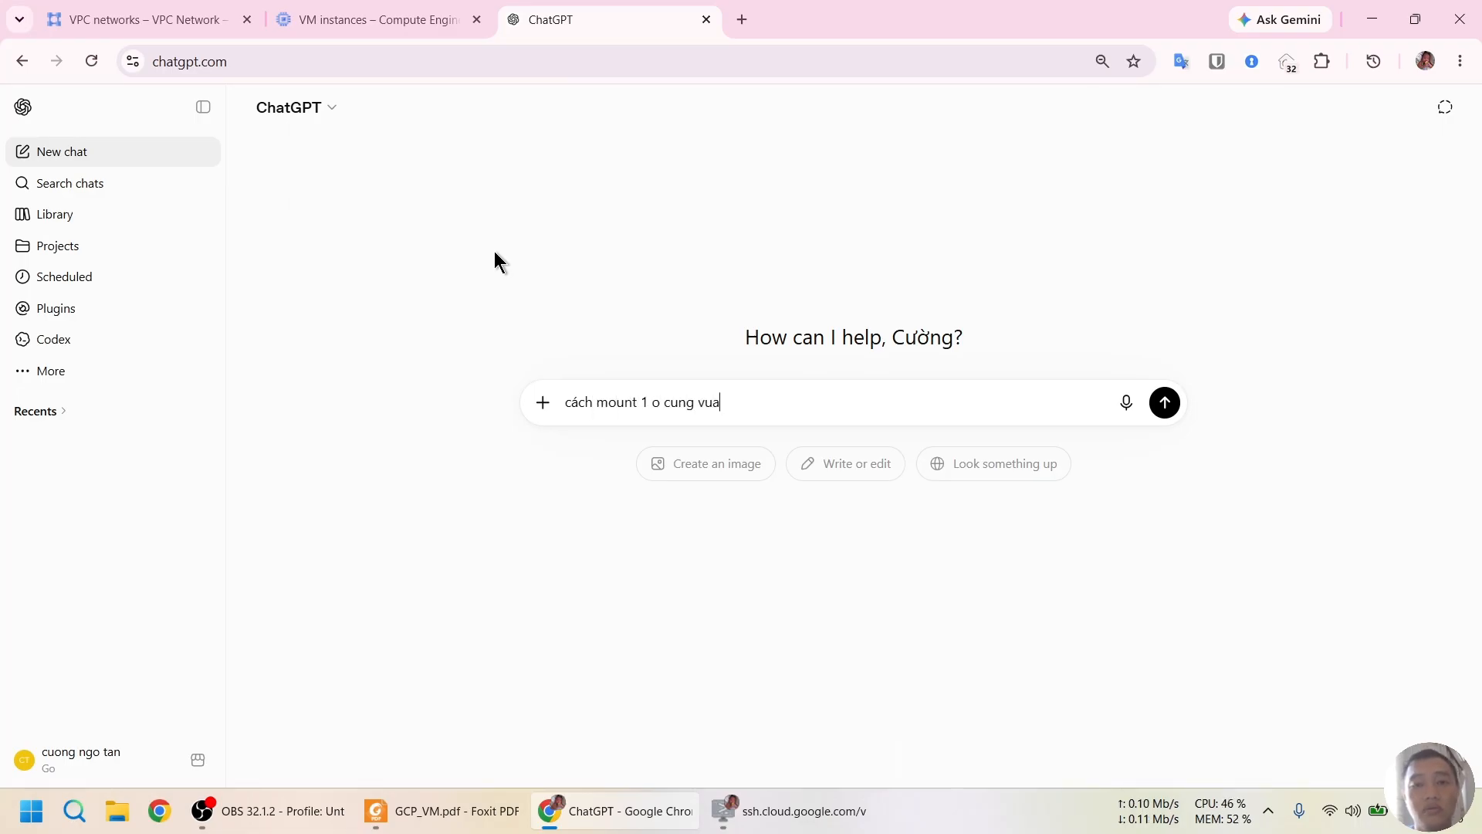
{"action": "type", "text": " attach v"}
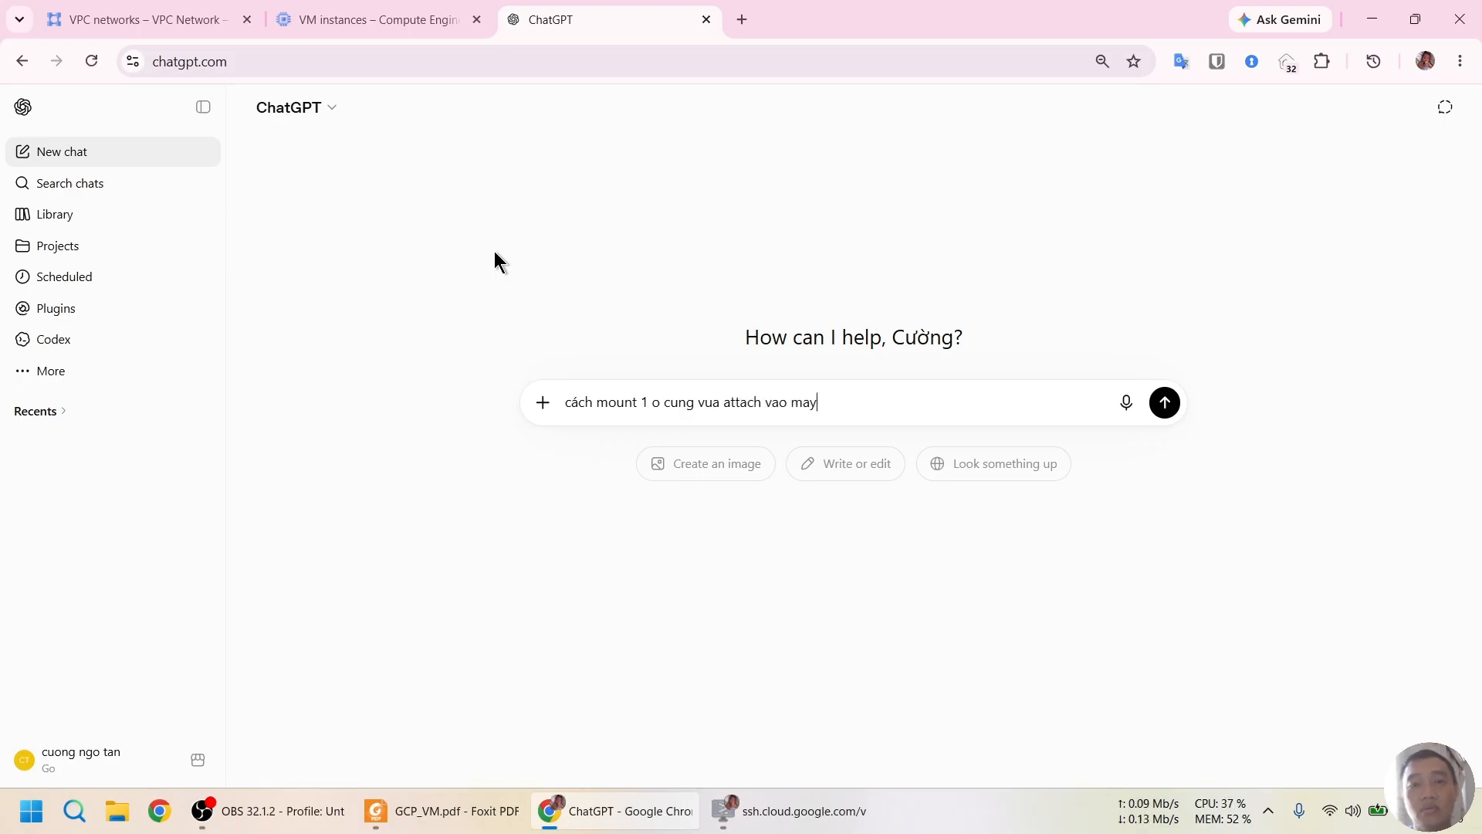
{"action": "type", "text": "ao máy cha"}
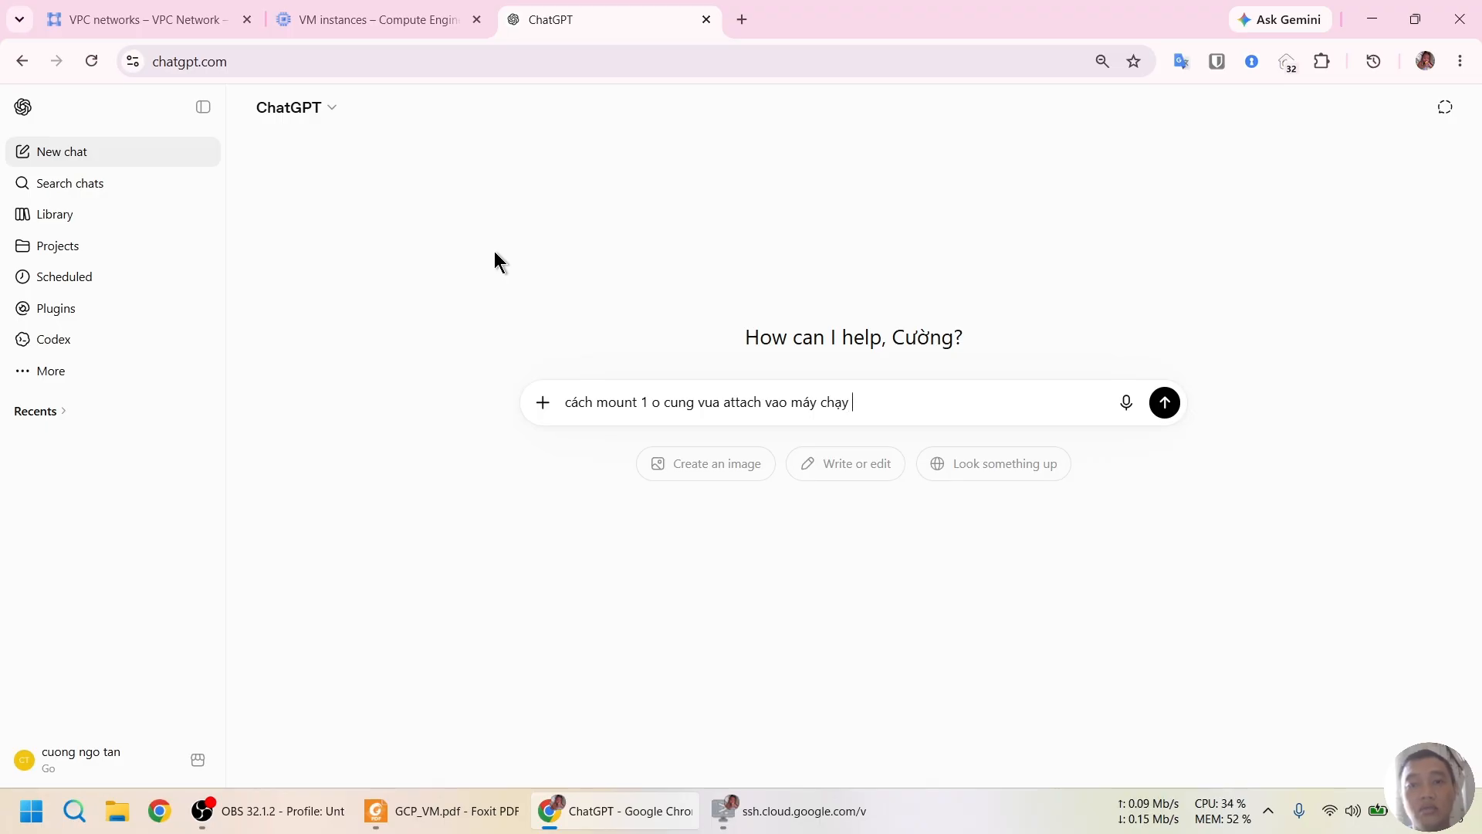
{"action": "type", "text": "y ubuntu 26.06"}
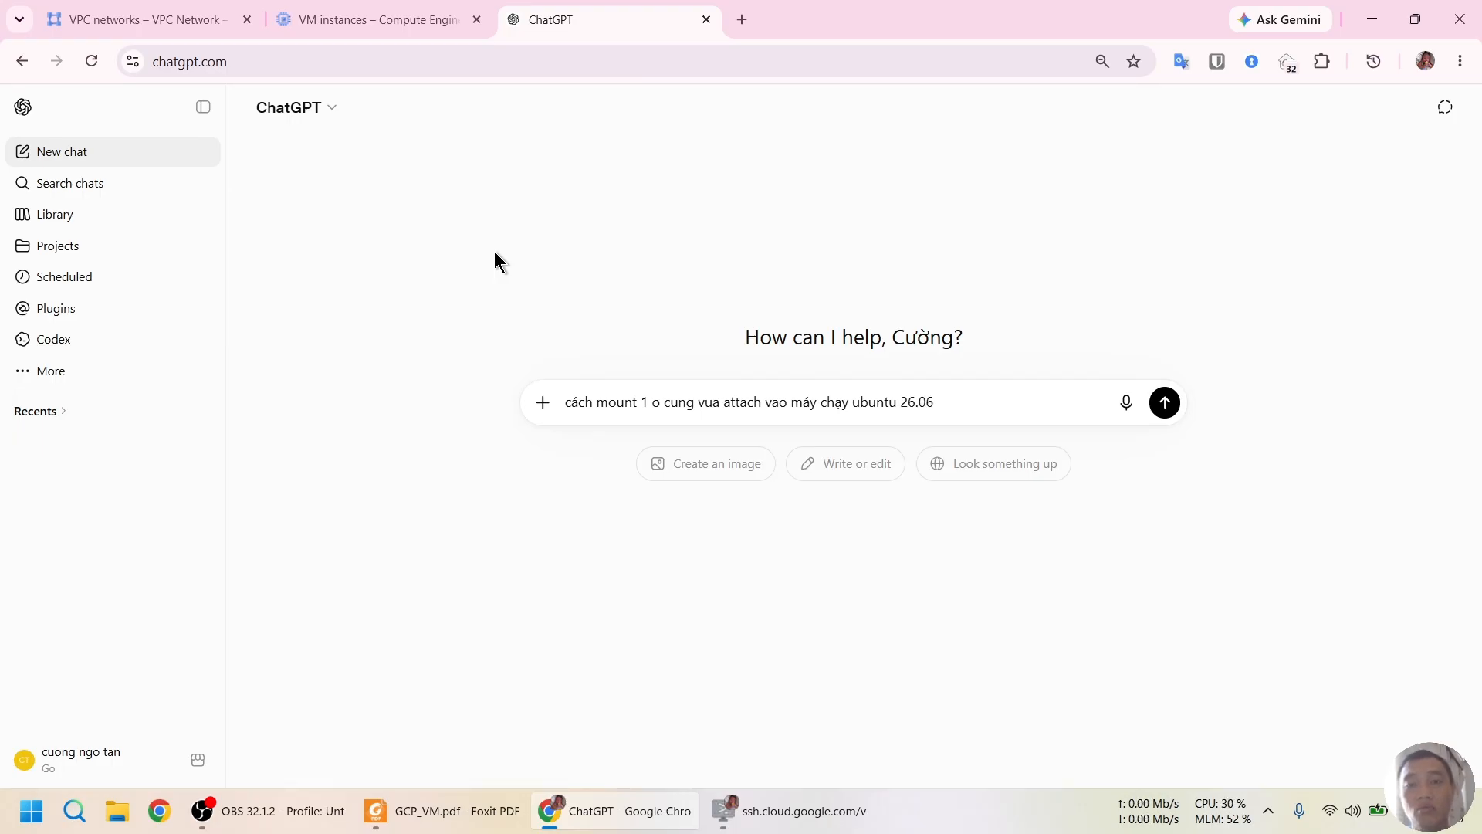
{"action": "key", "text": "Return"}
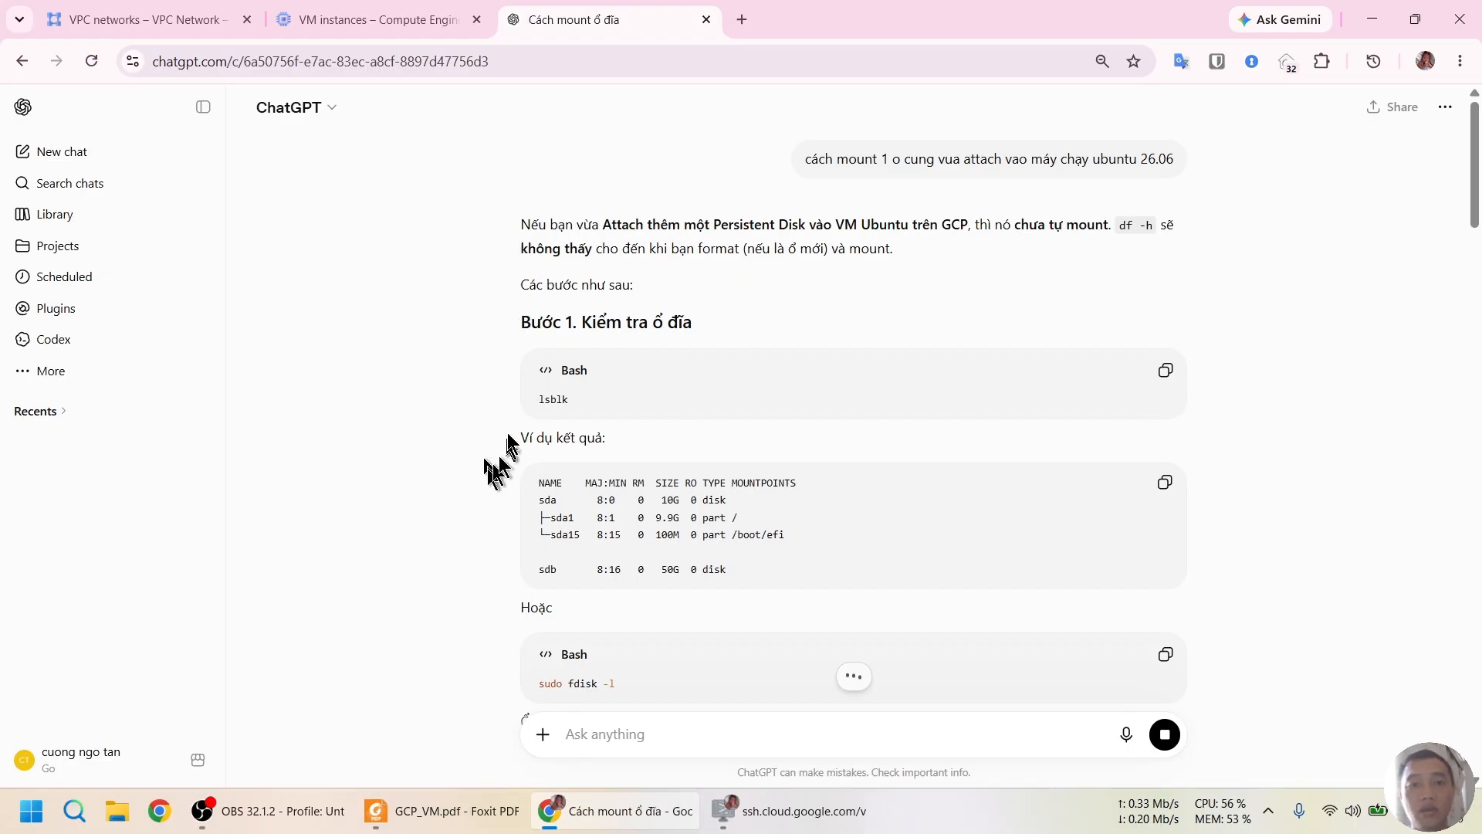
Read ChatGPT's instructions for identifying the new disk, checking its filesystem and formatting it.
{"action": "scroll", "coordinate": [498, 467], "scroll_direction": "down", "scroll_amount": 1}
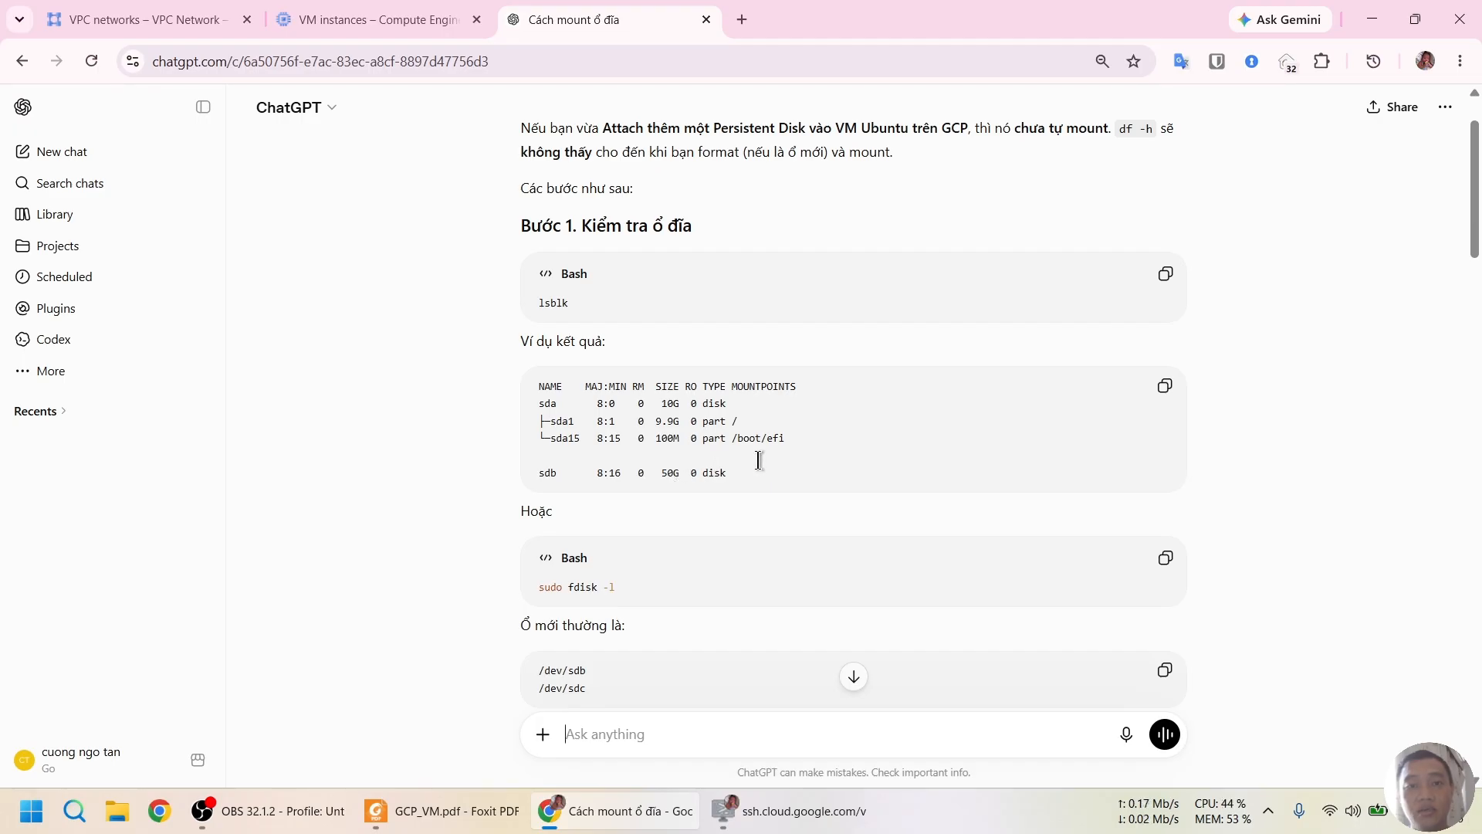
{"action": "scroll", "coordinate": [759, 460], "scroll_direction": "down", "scroll_amount": 1}
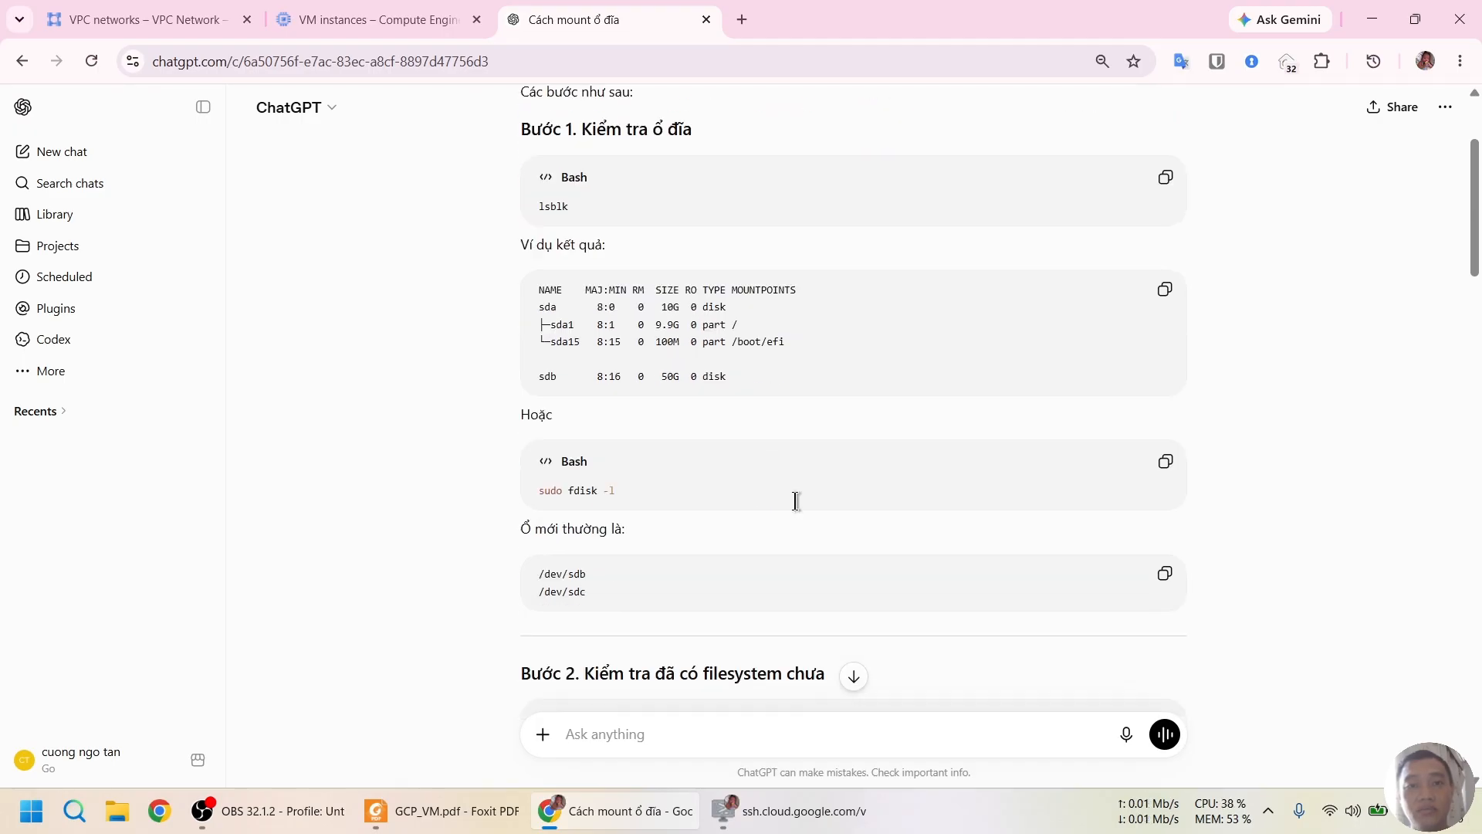
{"action": "scroll", "coordinate": [796, 501], "scroll_direction": "down", "scroll_amount": 2}
{"action": "scroll", "coordinate": [437, 473], "scroll_direction": "down", "scroll_amount": 1}
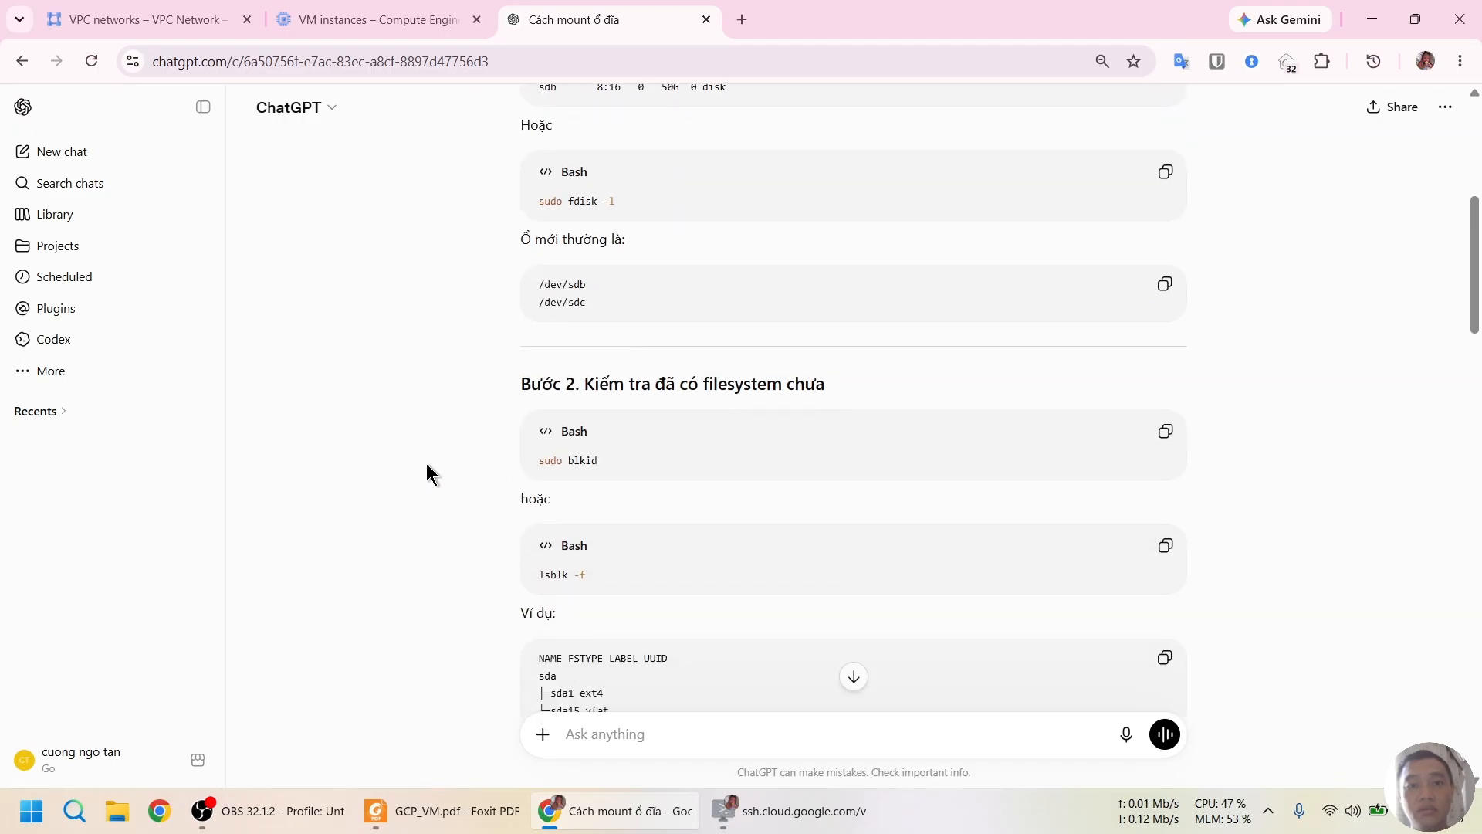
{"action": "scroll", "coordinate": [427, 465], "scroll_direction": "down", "scroll_amount": 1}
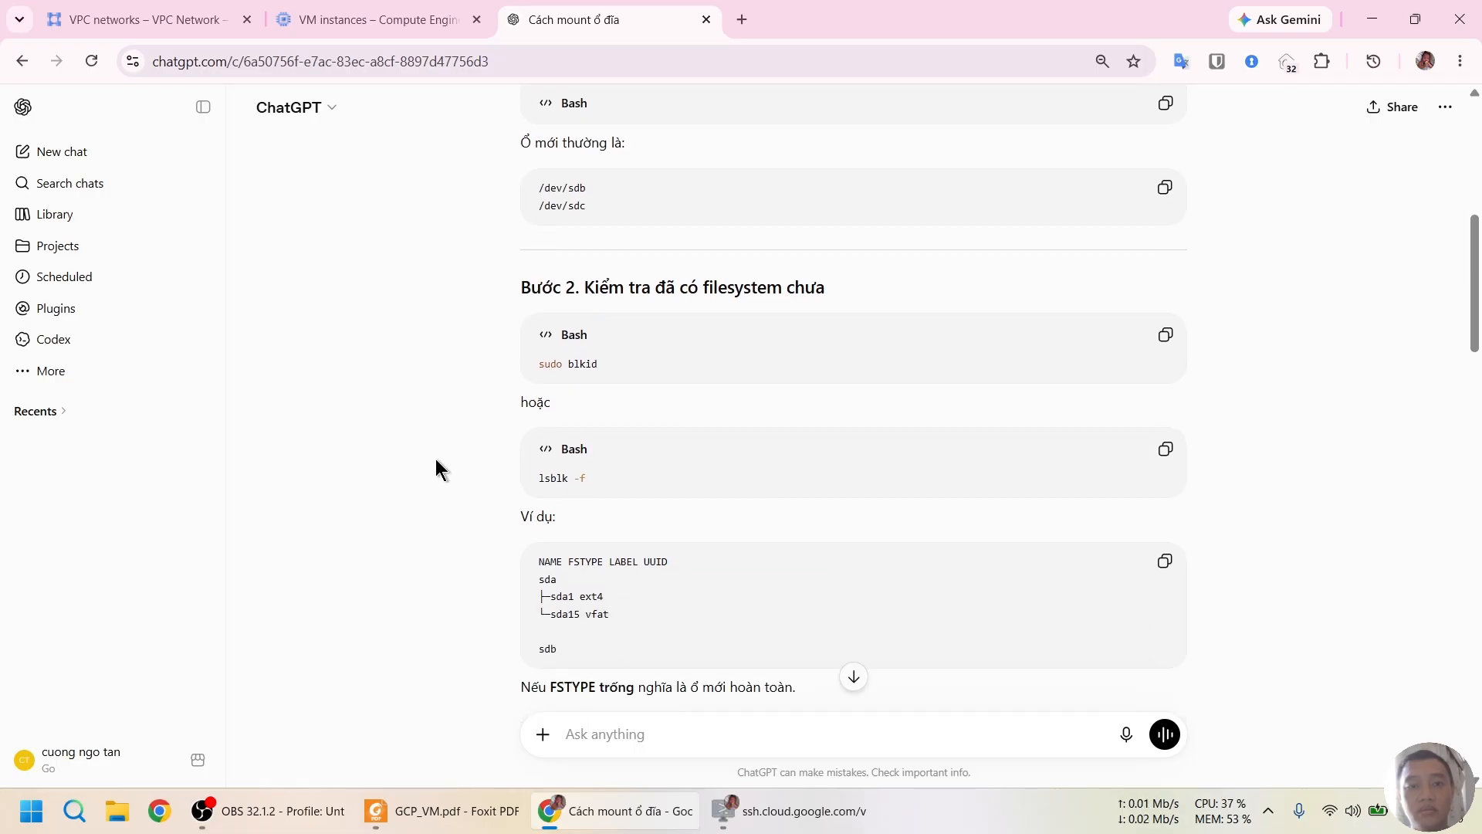
{"action": "scroll", "coordinate": [435, 459], "scroll_direction": "down", "scroll_amount": 1}
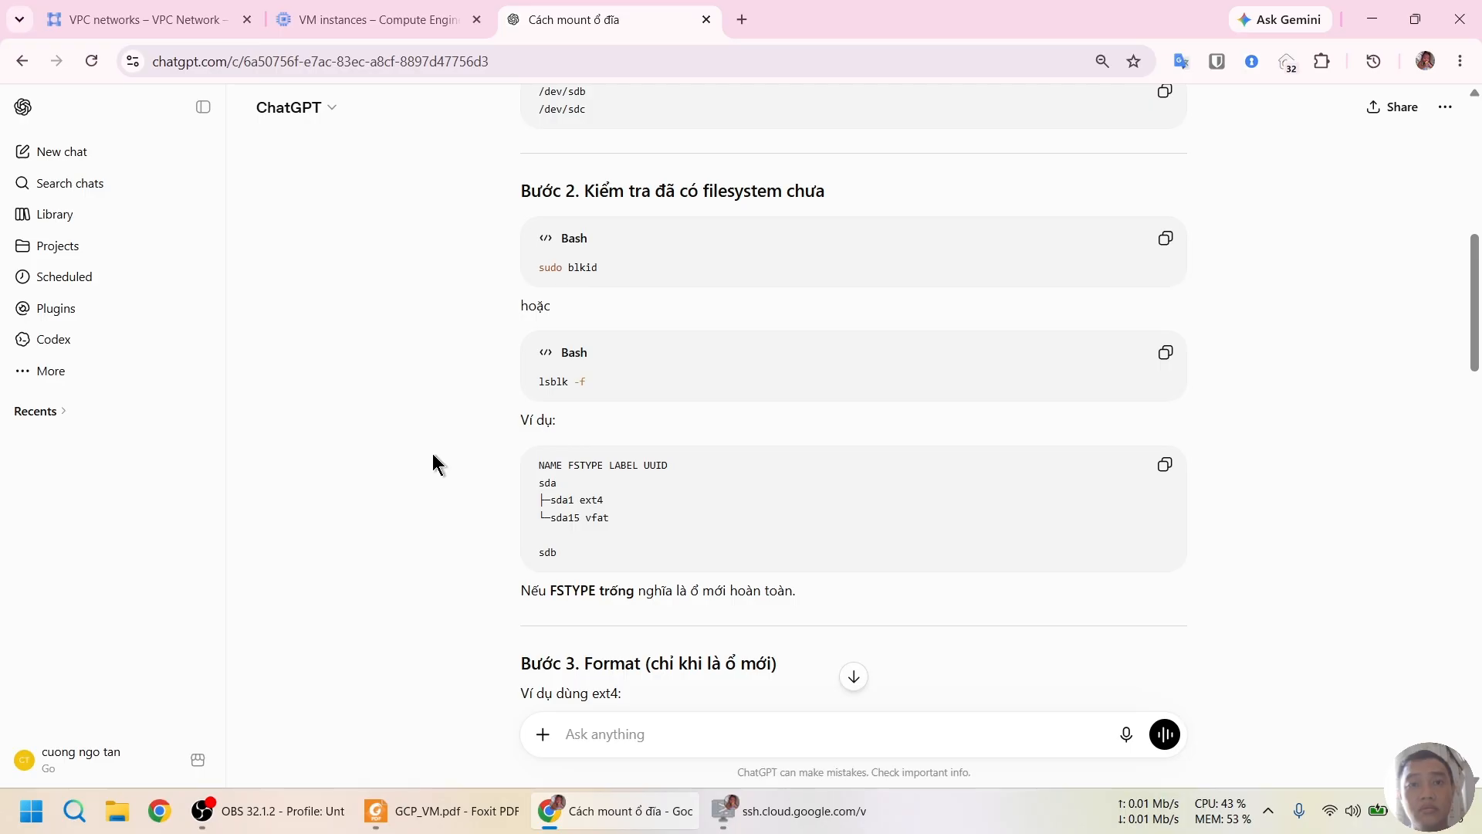
{"action": "scroll", "coordinate": [432, 452], "scroll_direction": "down", "scroll_amount": 1}
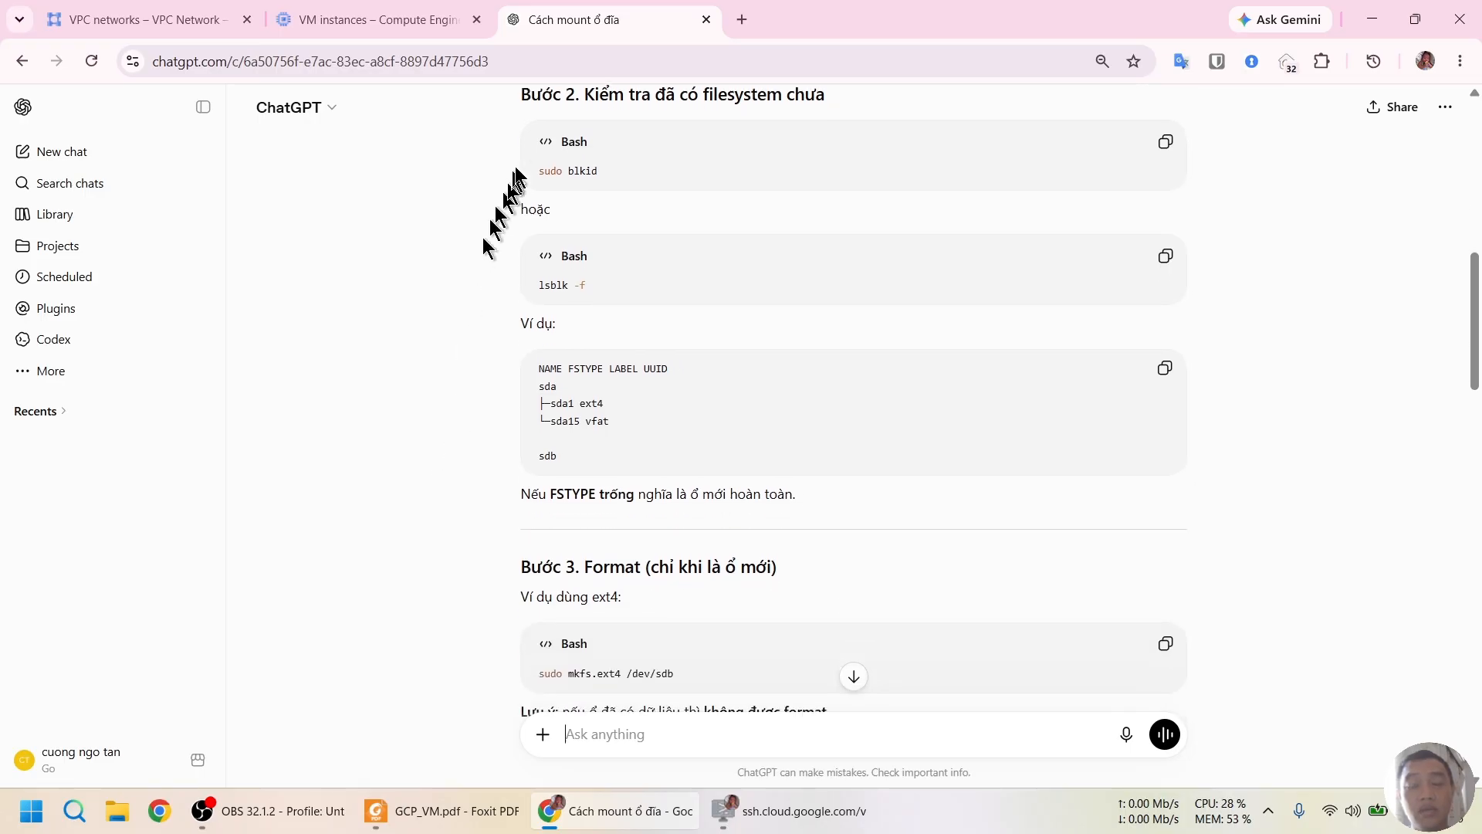
{"action": "scroll", "coordinate": [483, 456], "scroll_direction": "down", "scroll_amount": 2}
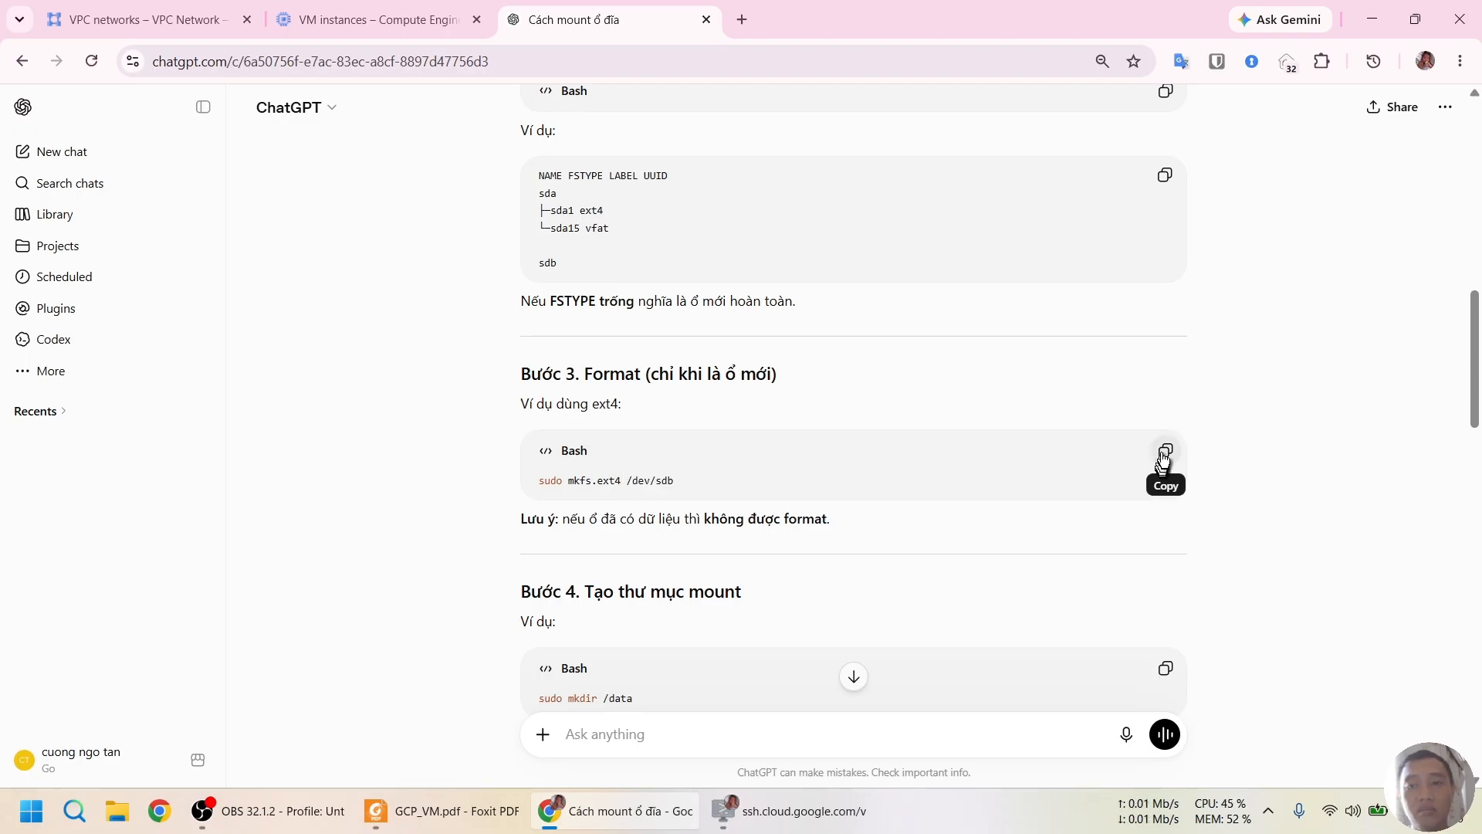
Copy ChatGPT's format command and run sudo mkfs.ext4 /dev/sdb in vm-1's SSH terminal.
{"action": "left_click", "coordinate": [1160, 460]}
{"action": "left_click", "coordinate": [786, 809]}
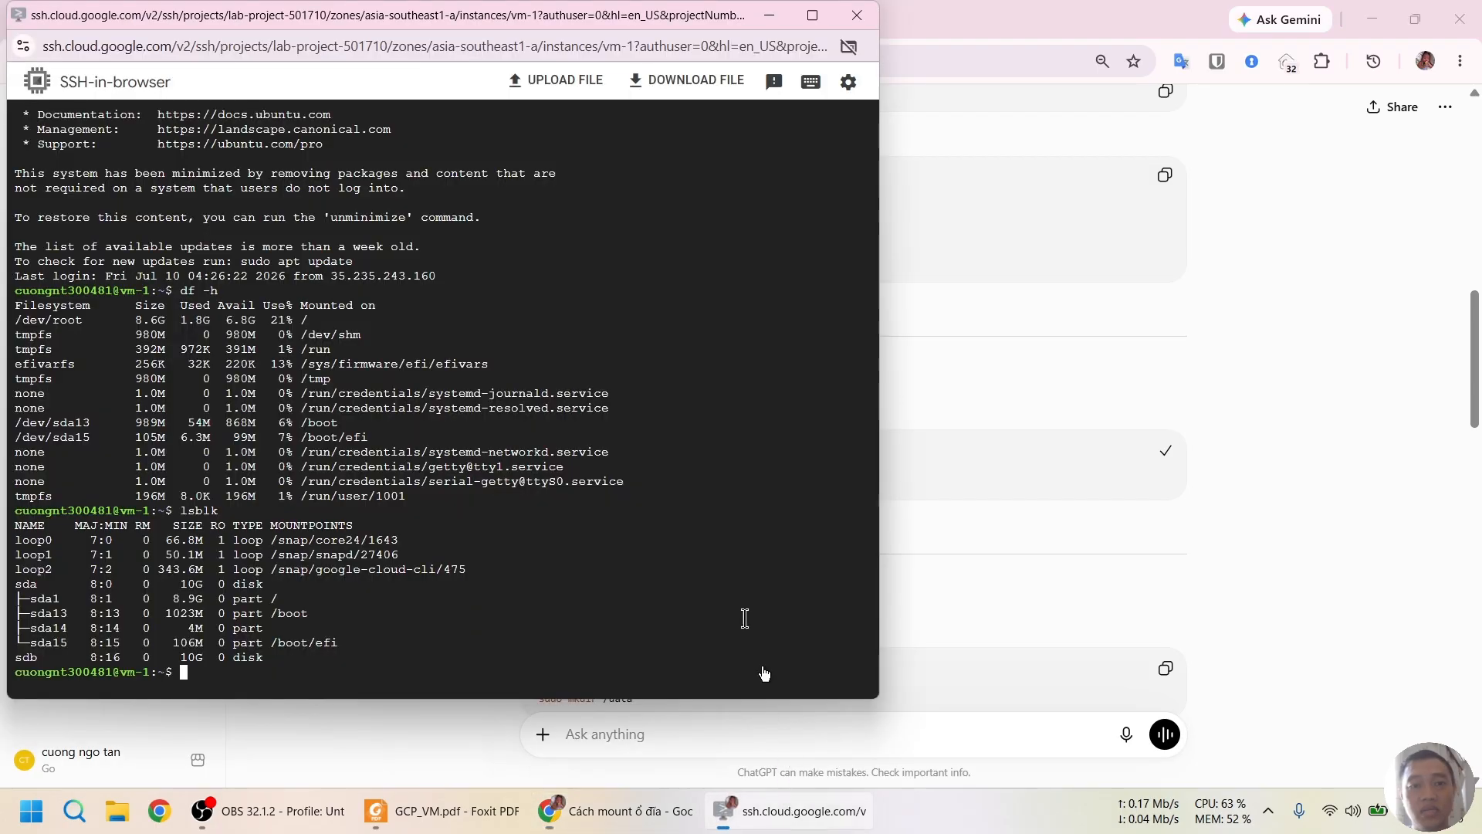
{"action": "key", "text": "ctrl+v"}
{"action": "key", "text": "Return"}
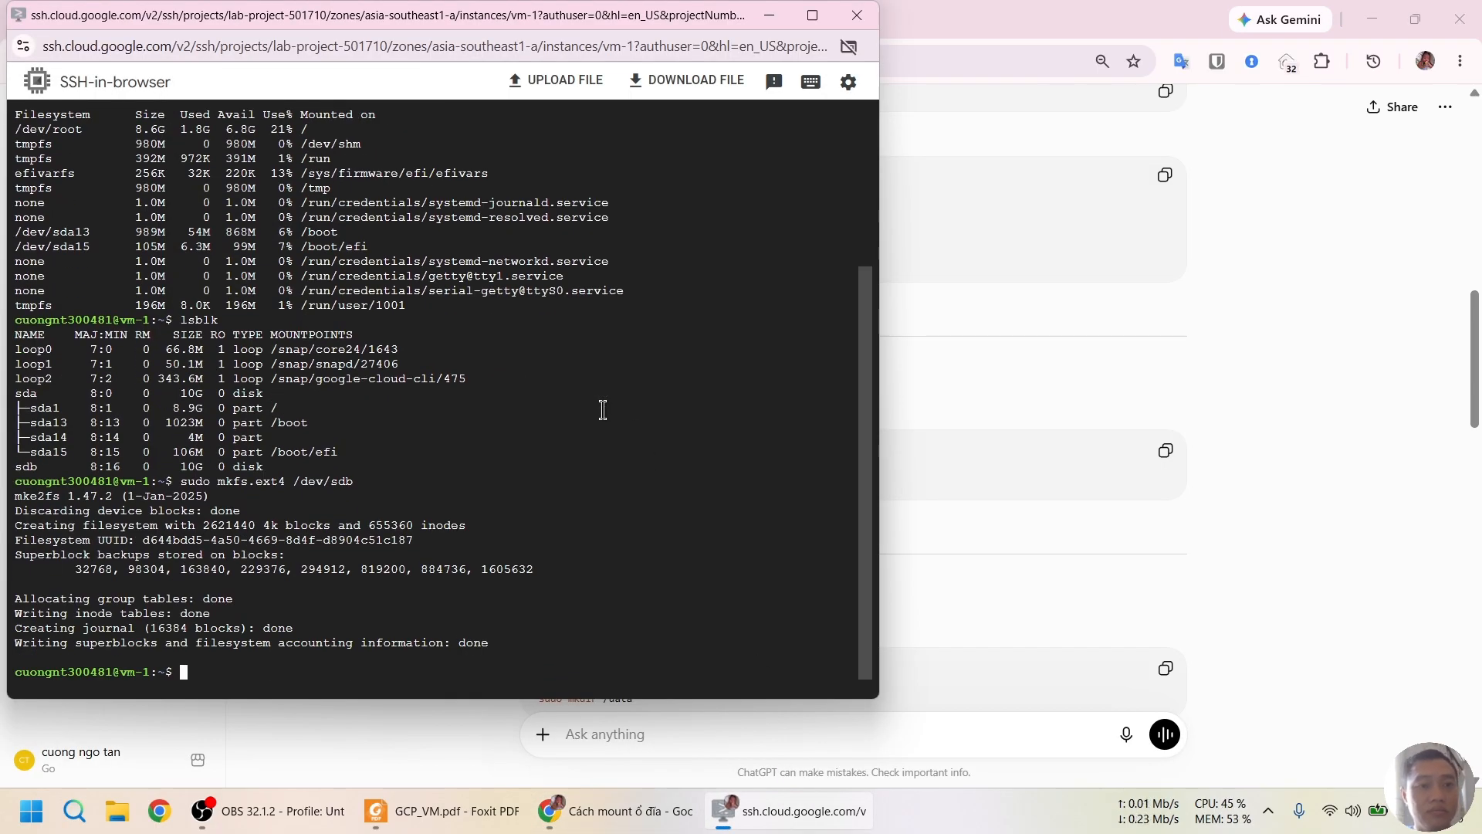
Create the mount directory with ChatGPT's command sudo mkdir /data in the SSH terminal, and list the root directory with ls /.
{"action": "key", "text": "alt+Tab"}
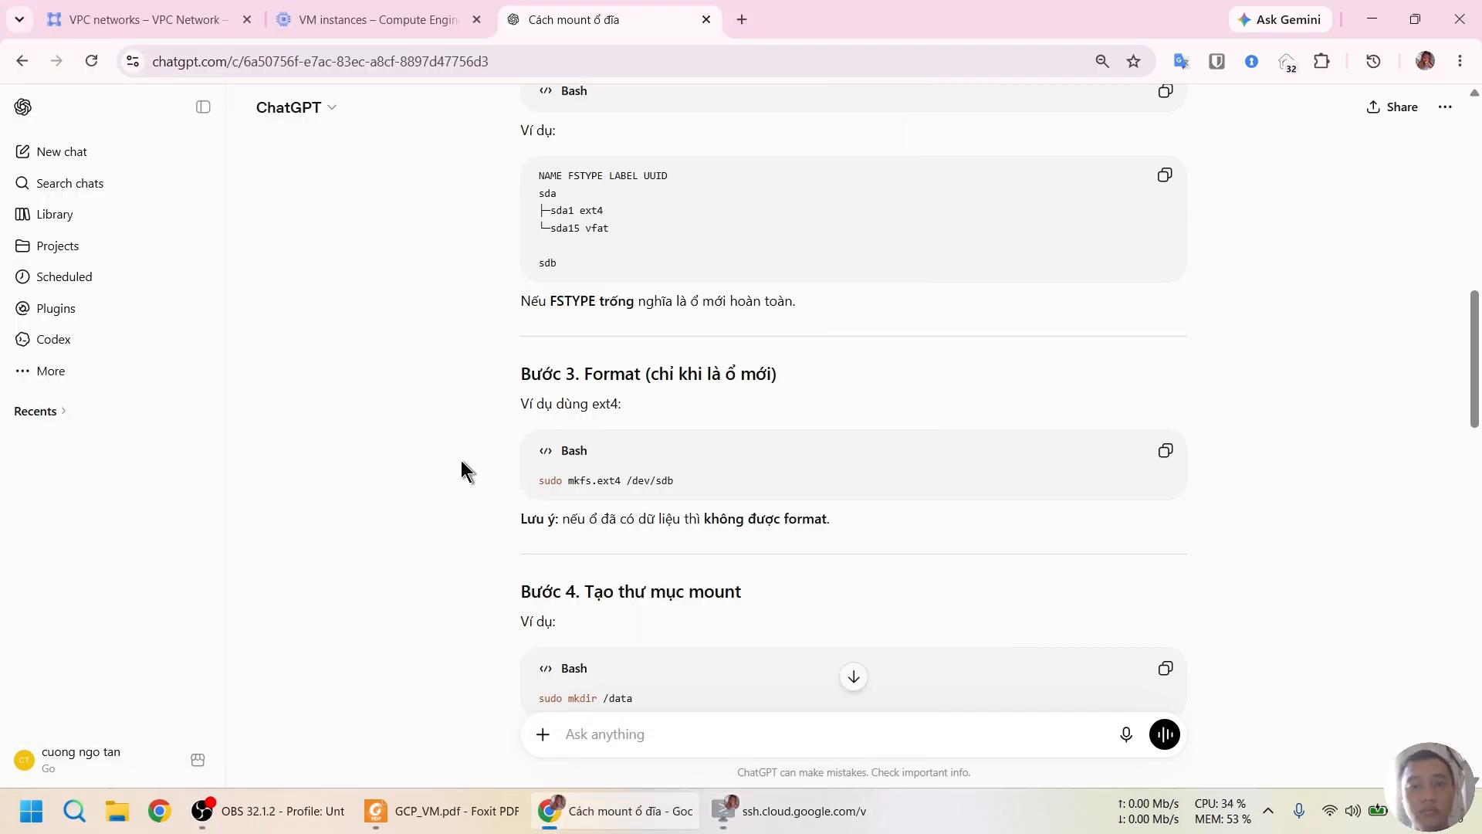
{"action": "scroll", "coordinate": [464, 470], "scroll_direction": "down", "scroll_amount": 4}
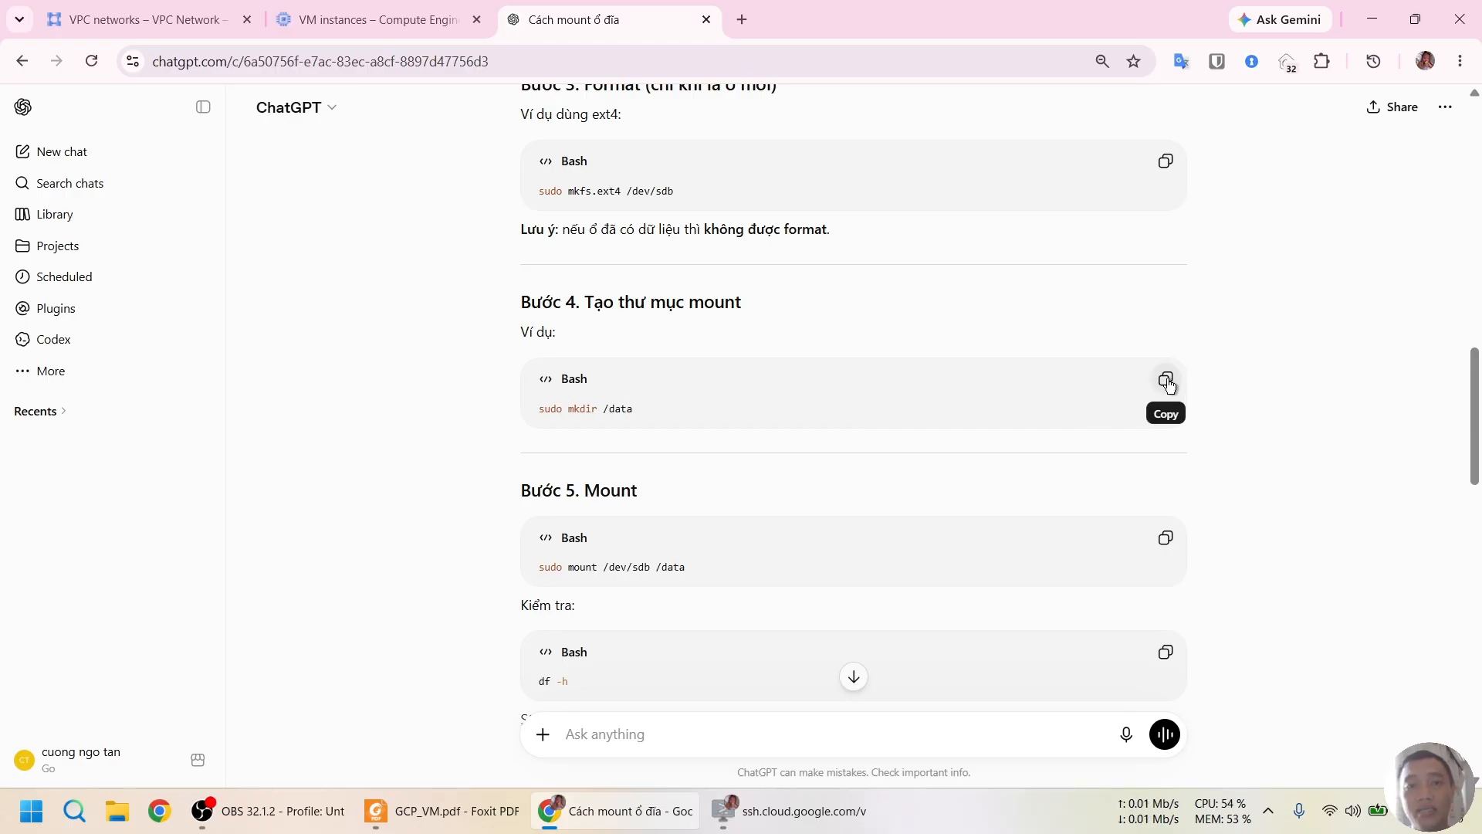
{"action": "left_click", "coordinate": [1169, 384]}
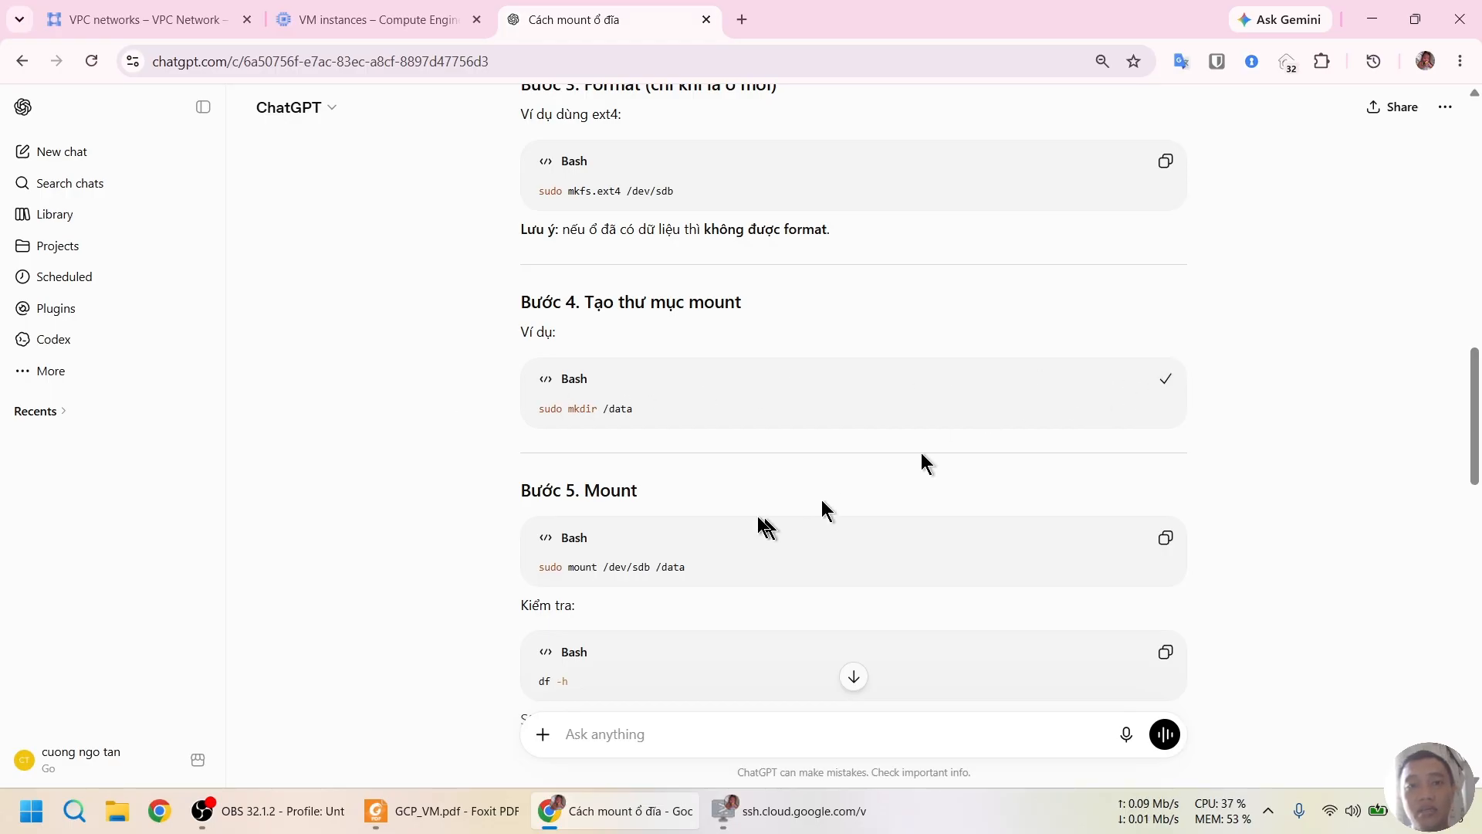
{"action": "left_click", "coordinate": [784, 826]}
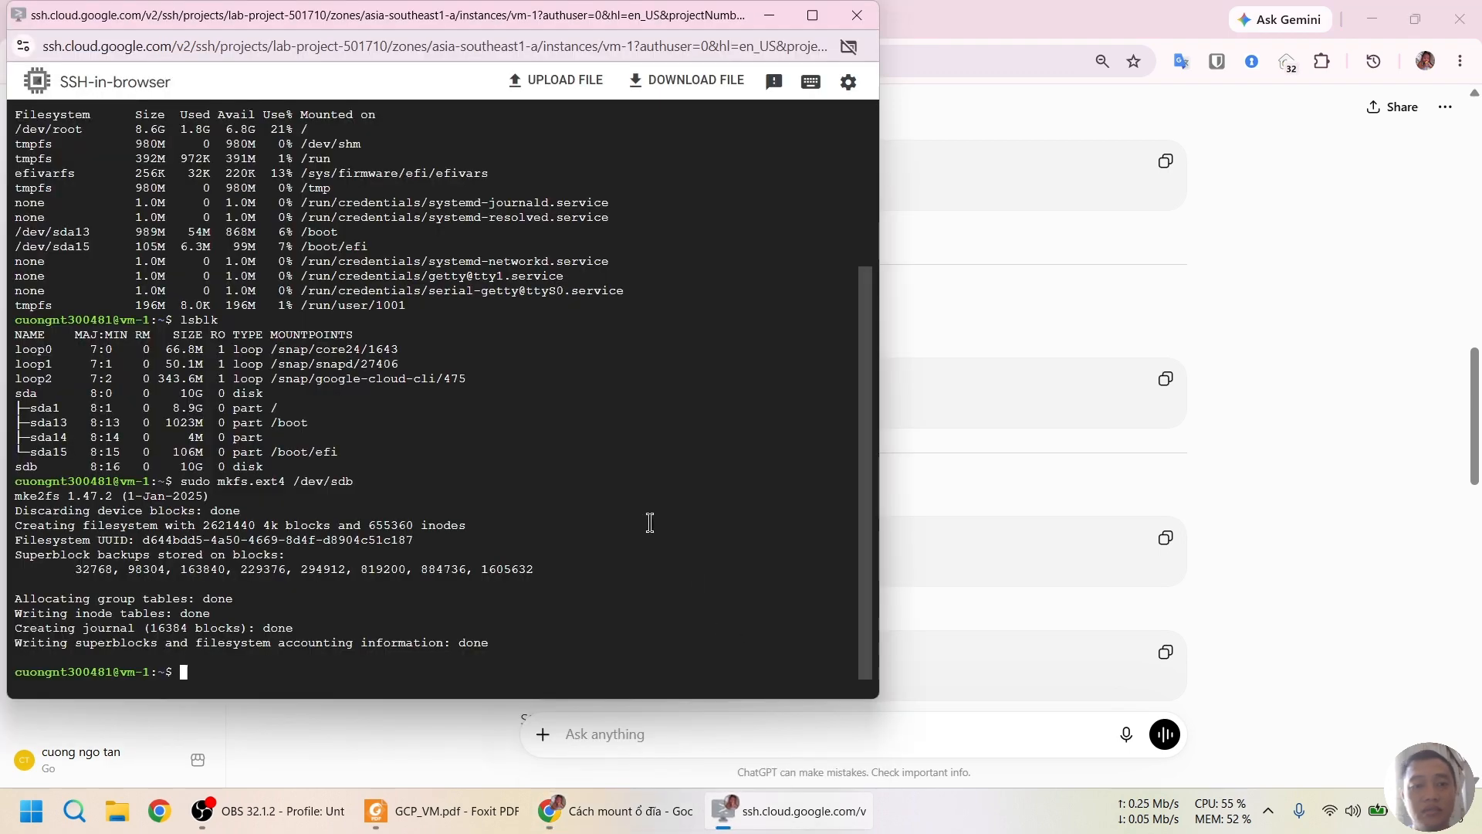
{"action": "key", "text": "ctrl+v"}
{"action": "key", "text": "Return"}
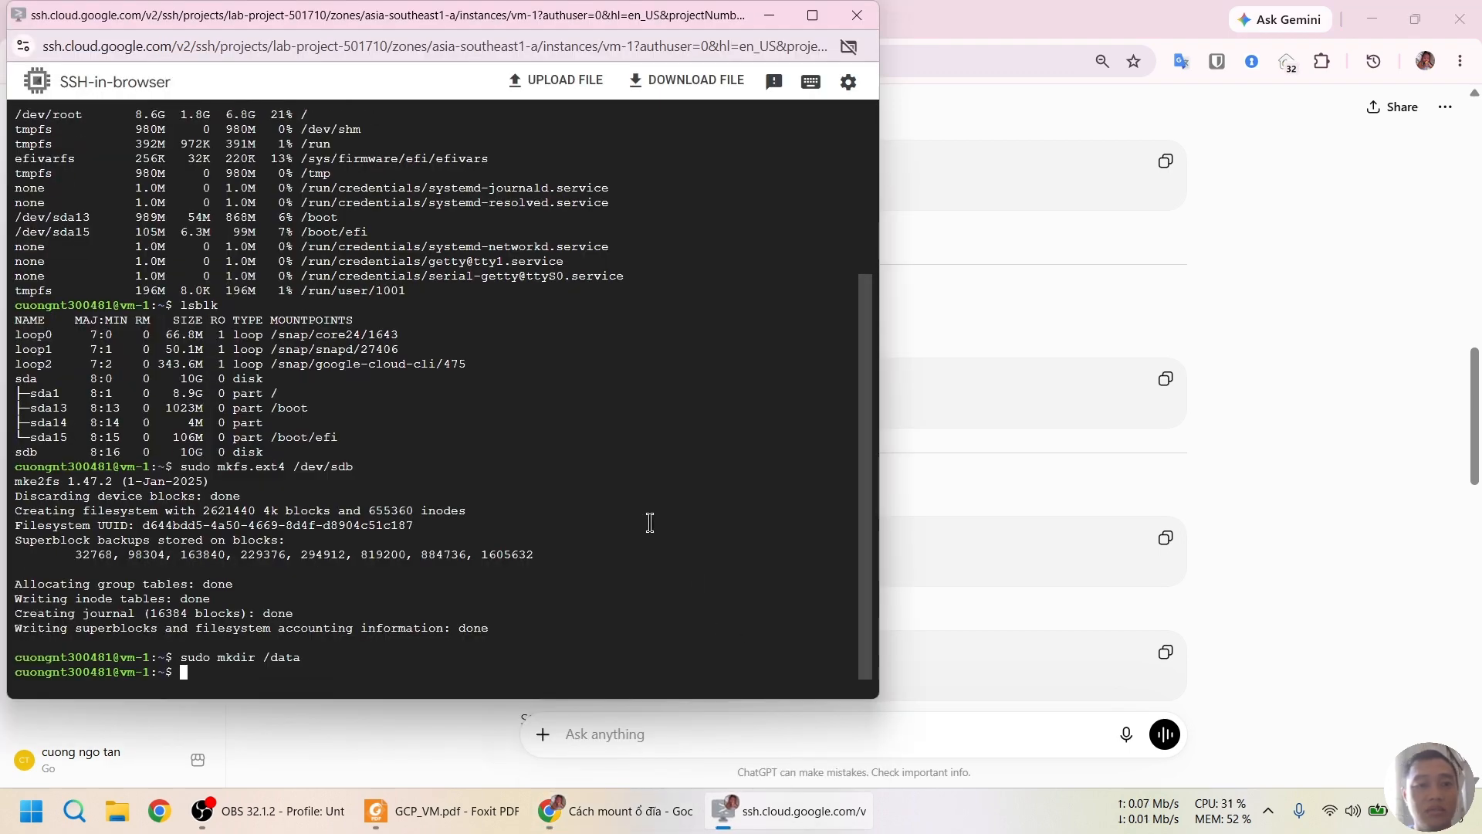
{"action": "type", "text": "ls /"}
{"action": "key", "text": "Return"}
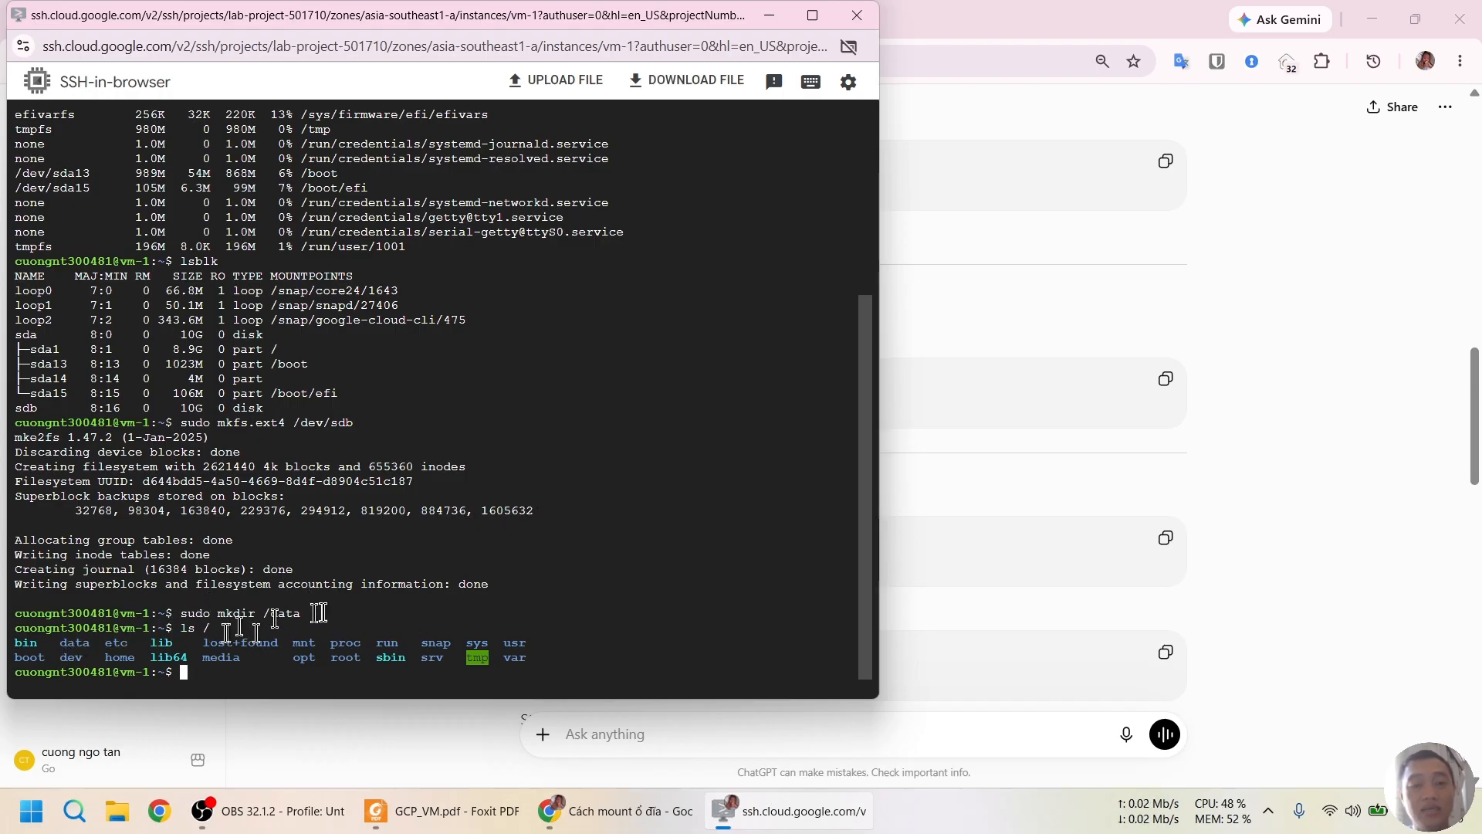
Copy ChatGPT's mount command and run sudo mount /dev/sdb /data in the SSH terminal.
{"action": "key", "text": "alt+Tab"}
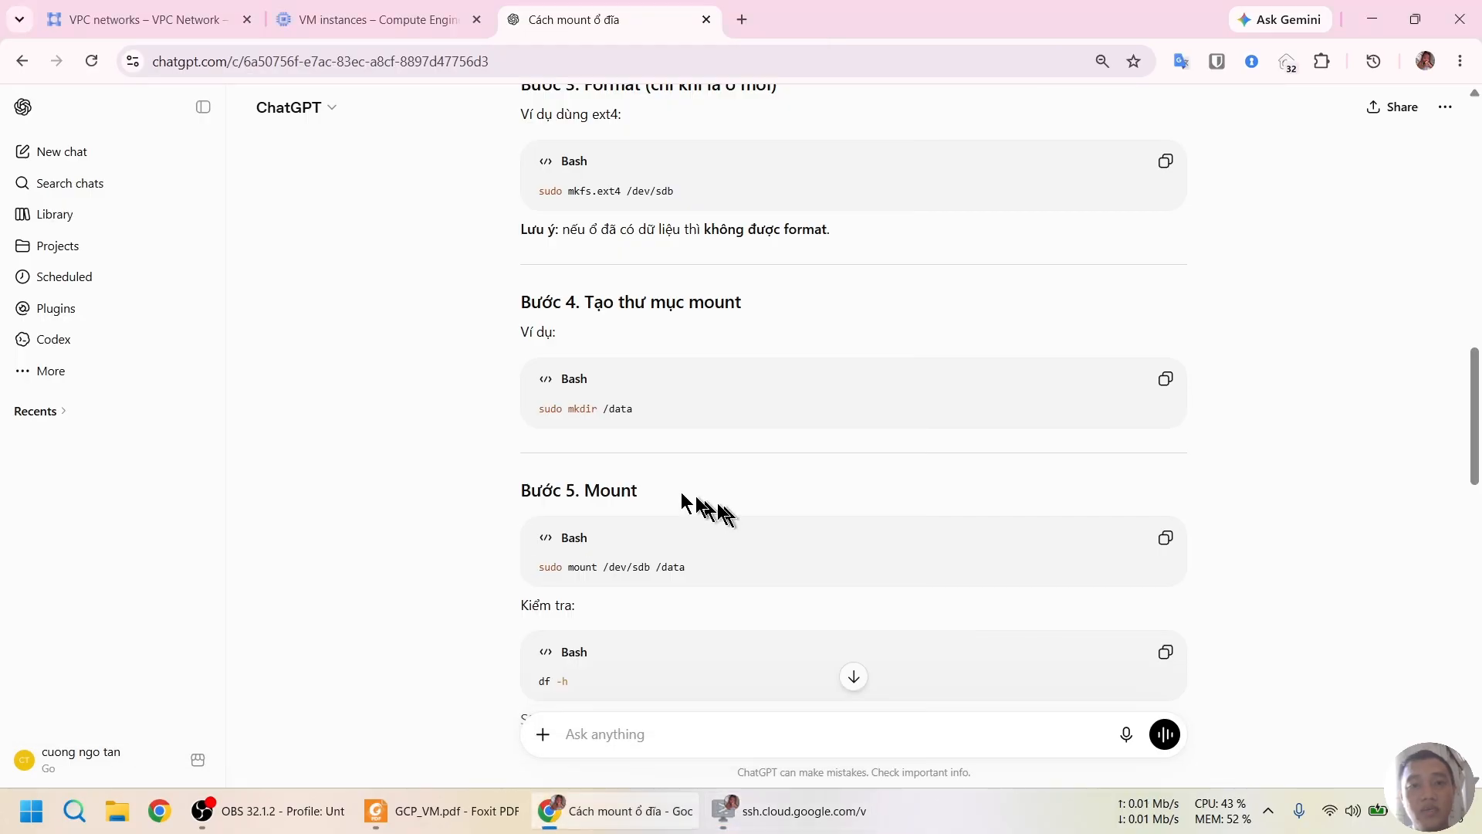
{"action": "scroll", "coordinate": [435, 452], "scroll_direction": "down", "scroll_amount": 2}
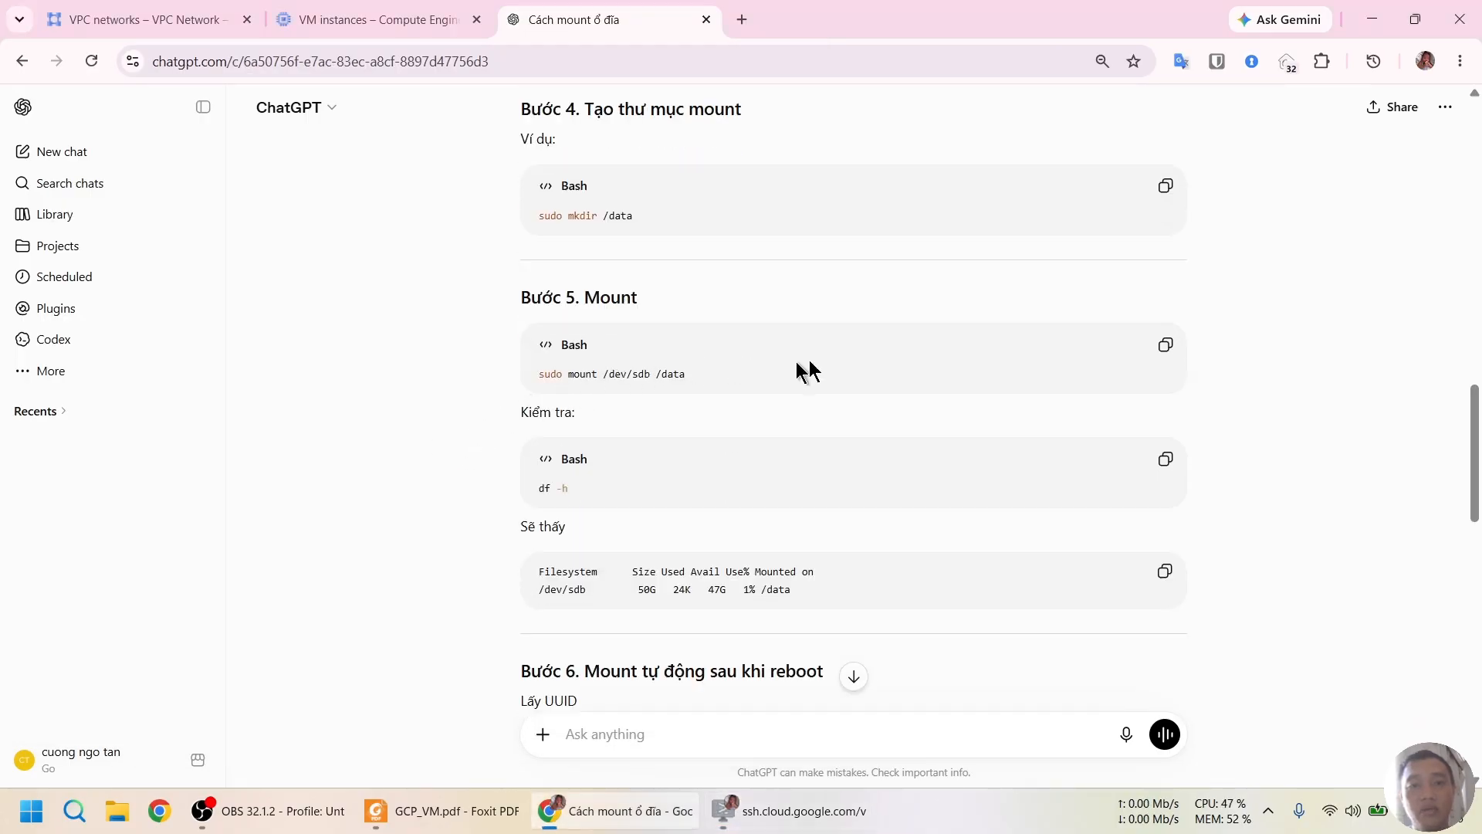
{"action": "left_click", "coordinate": [1167, 345]}
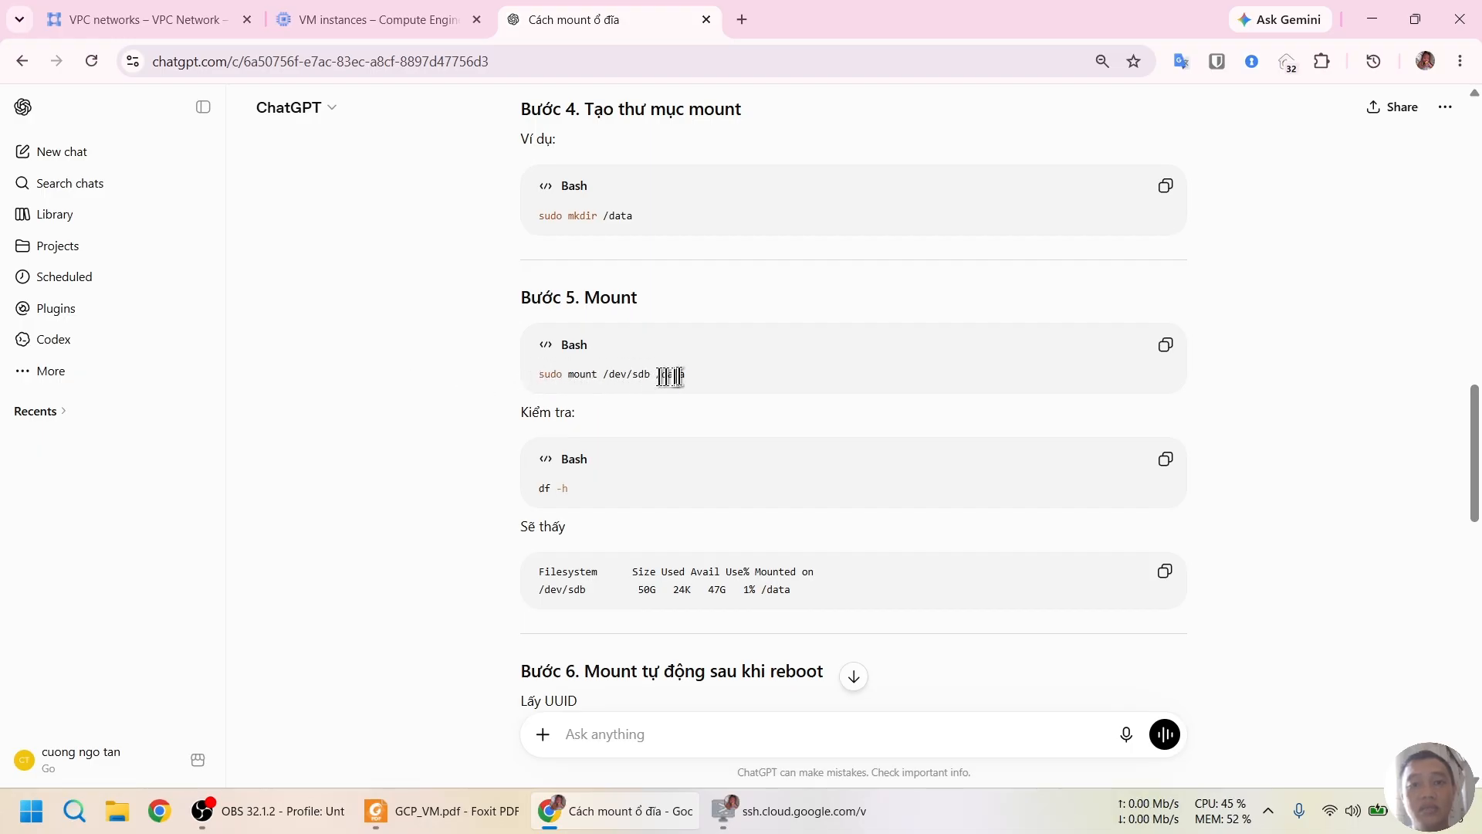
{"action": "left_click", "coordinate": [795, 810]}
{"action": "key", "text": "ctrl+v"}
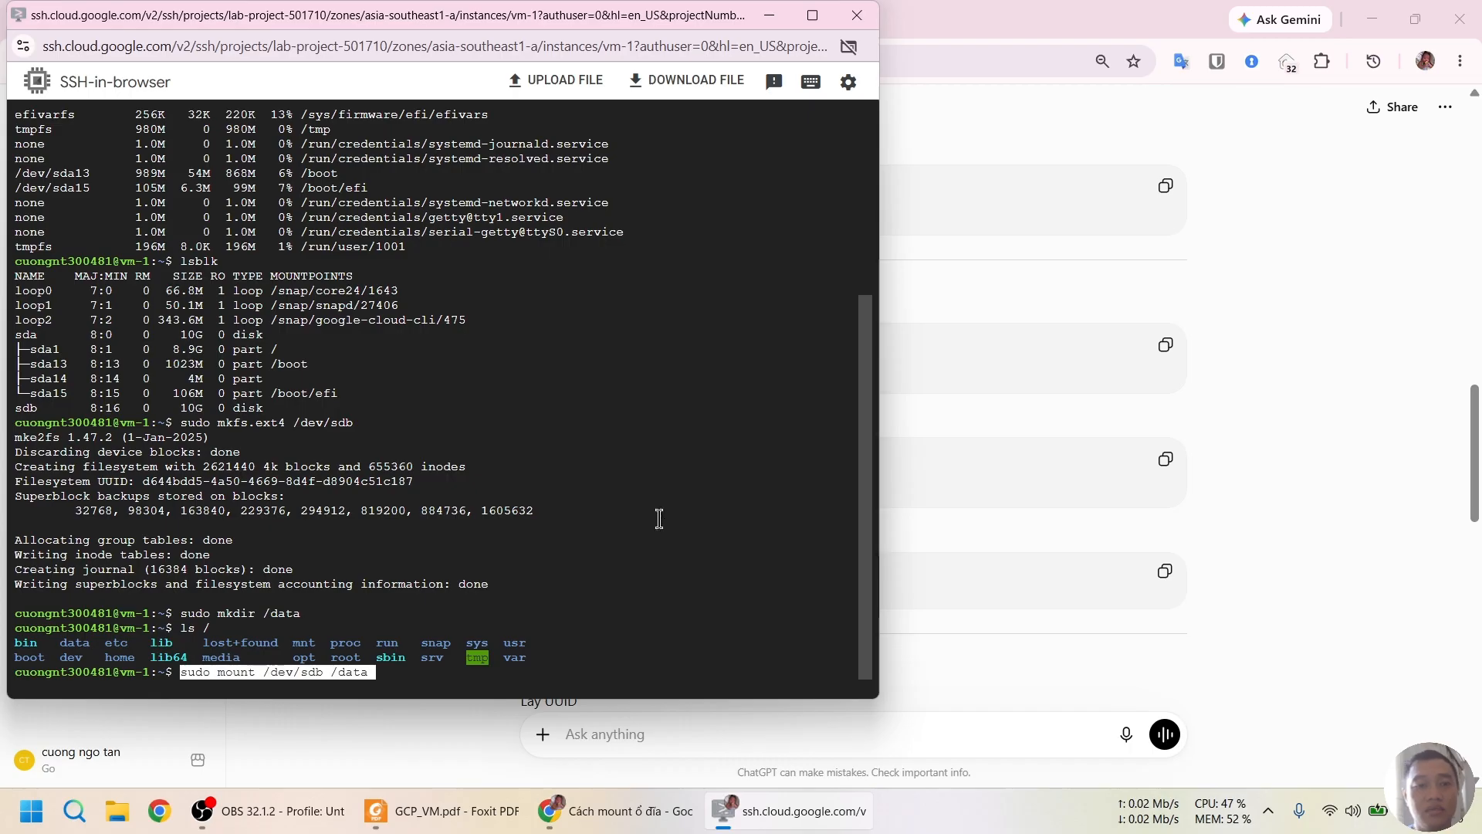
{"action": "key", "text": "Return"}
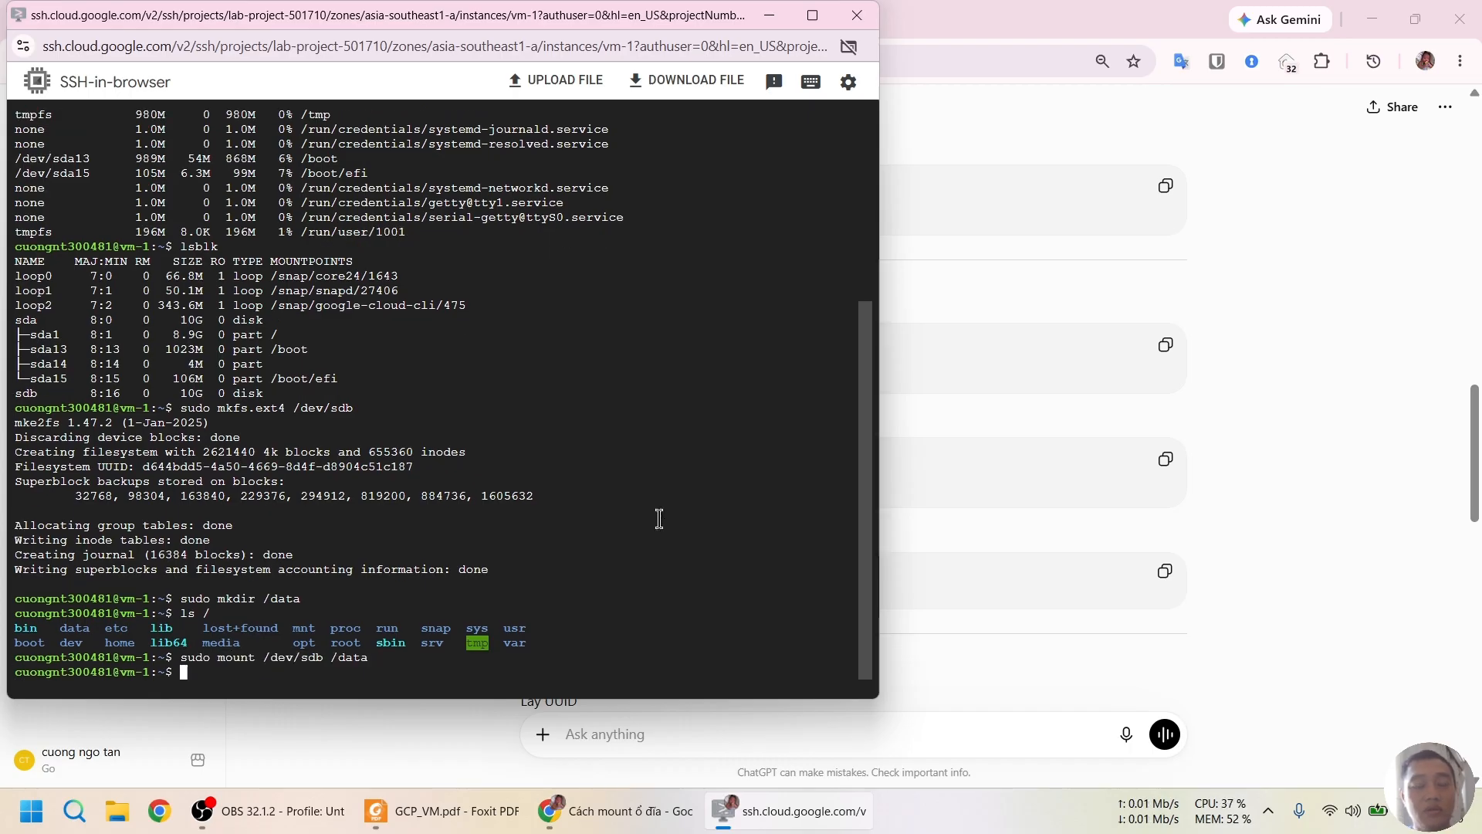
Check the mounted filesystems by running ChatGPT's df -h command in the SSH terminal.
{"action": "key", "text": "alt+Tab"}
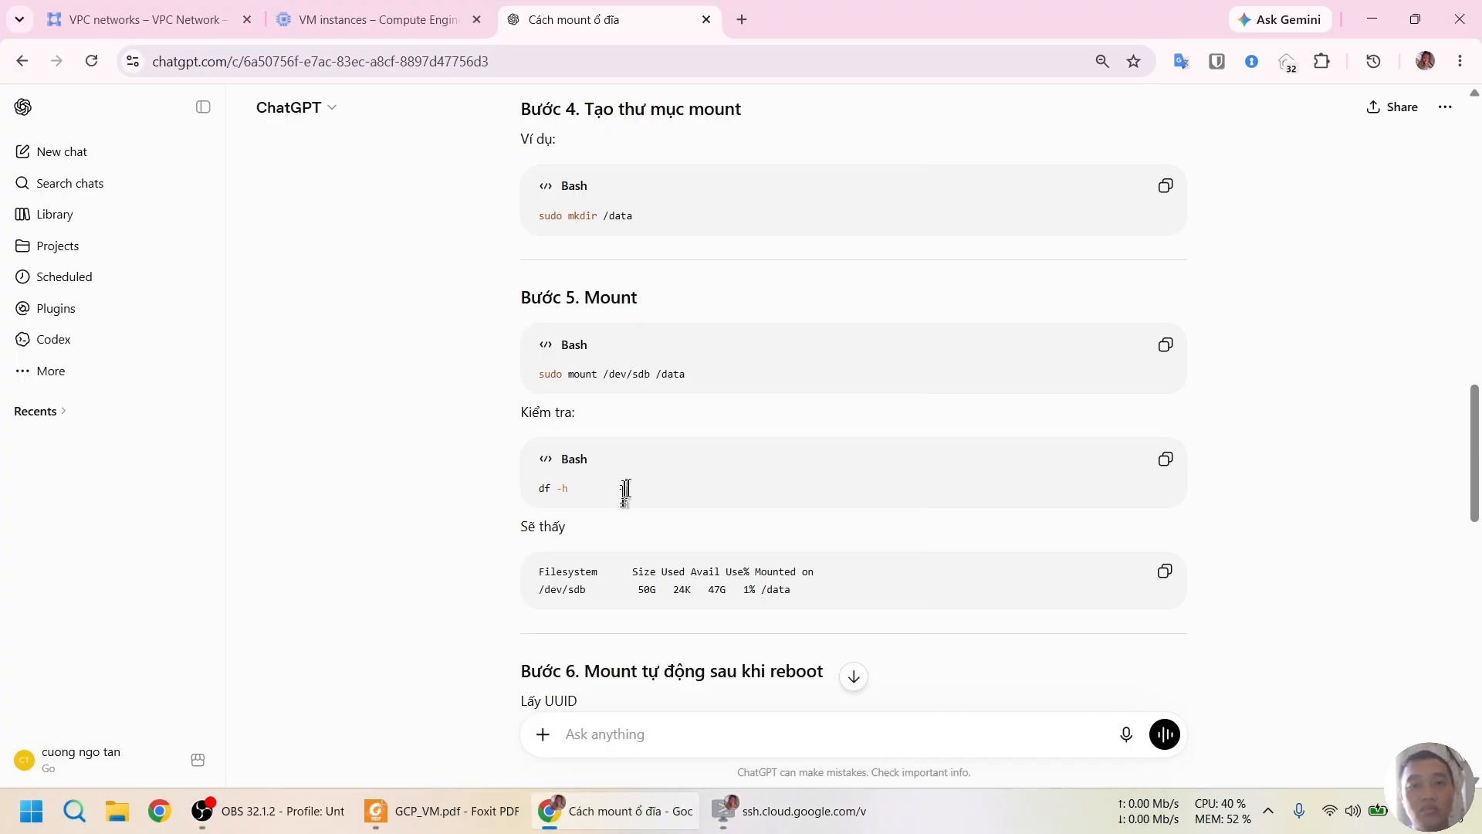
{"action": "left_click", "coordinate": [1166, 461]}
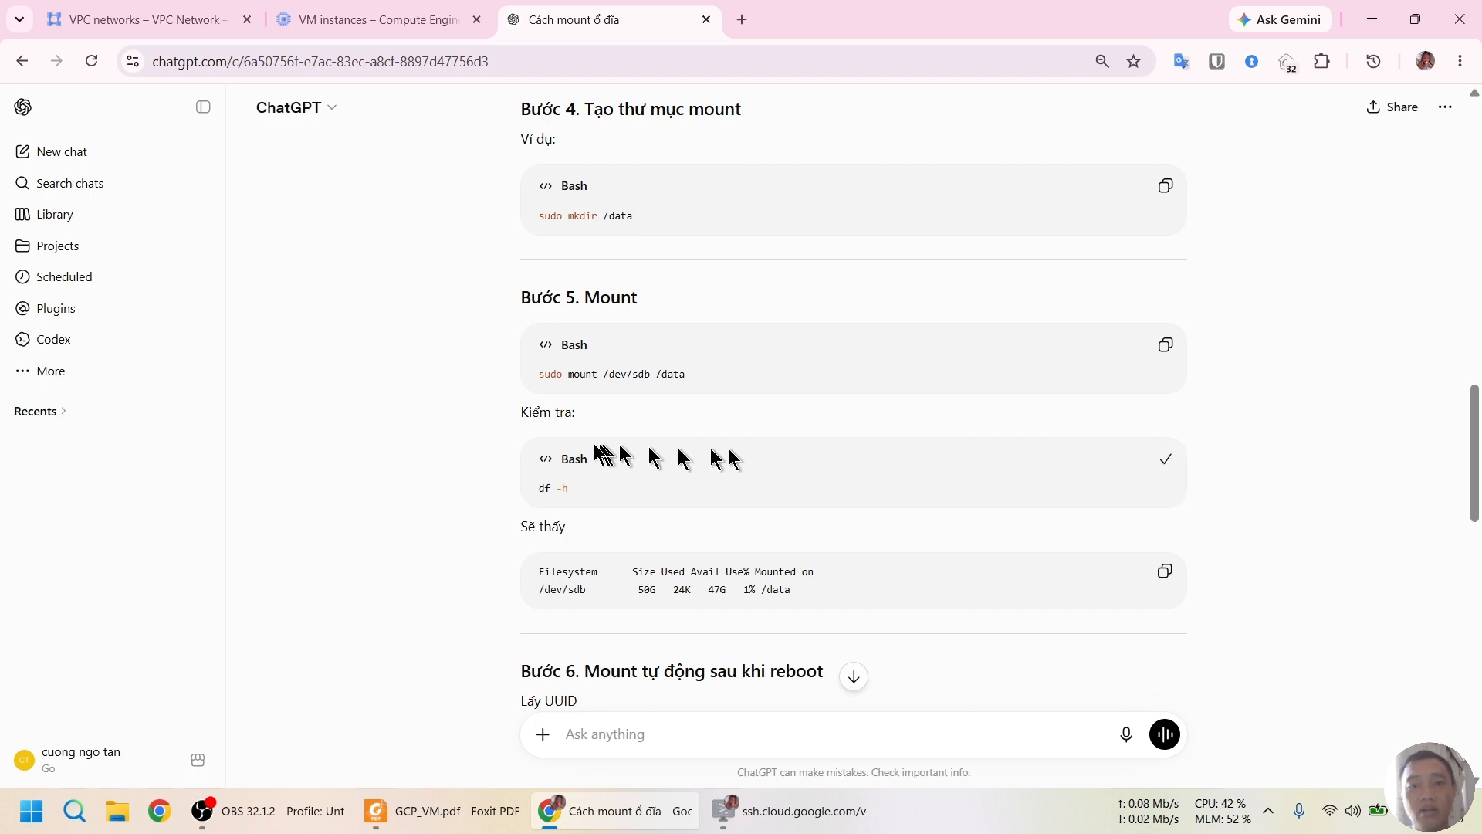
{"action": "key", "text": "alt+Tab"}
{"action": "key", "text": "ctrl+v"}
{"action": "key", "text": "Return"}
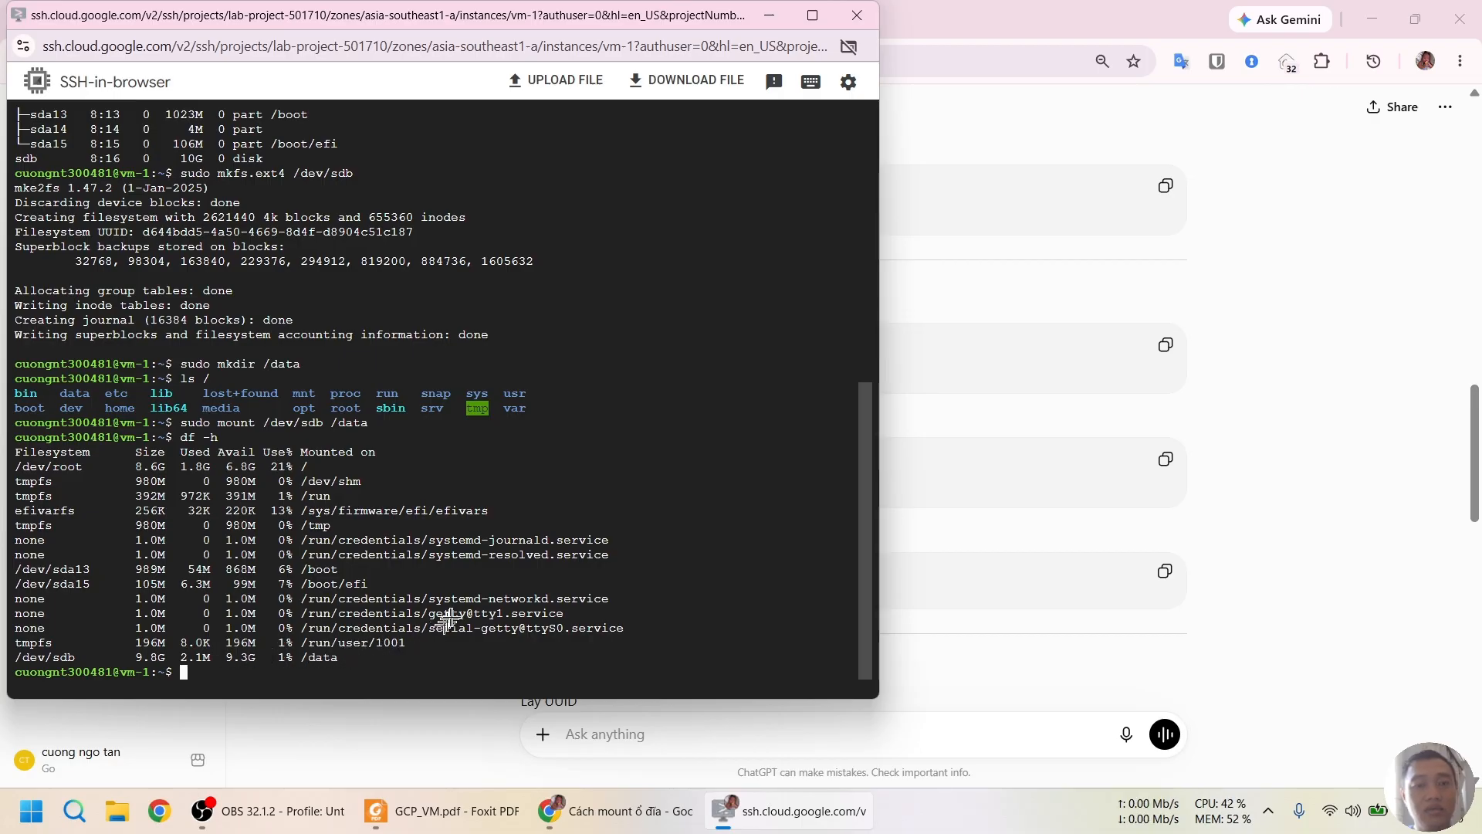
Find ChatGPT's section on automatic mounting after reboot and run its sudo blkid /dev/sdb command in the SSH terminal.
{"action": "key", "text": "alt+Tab"}
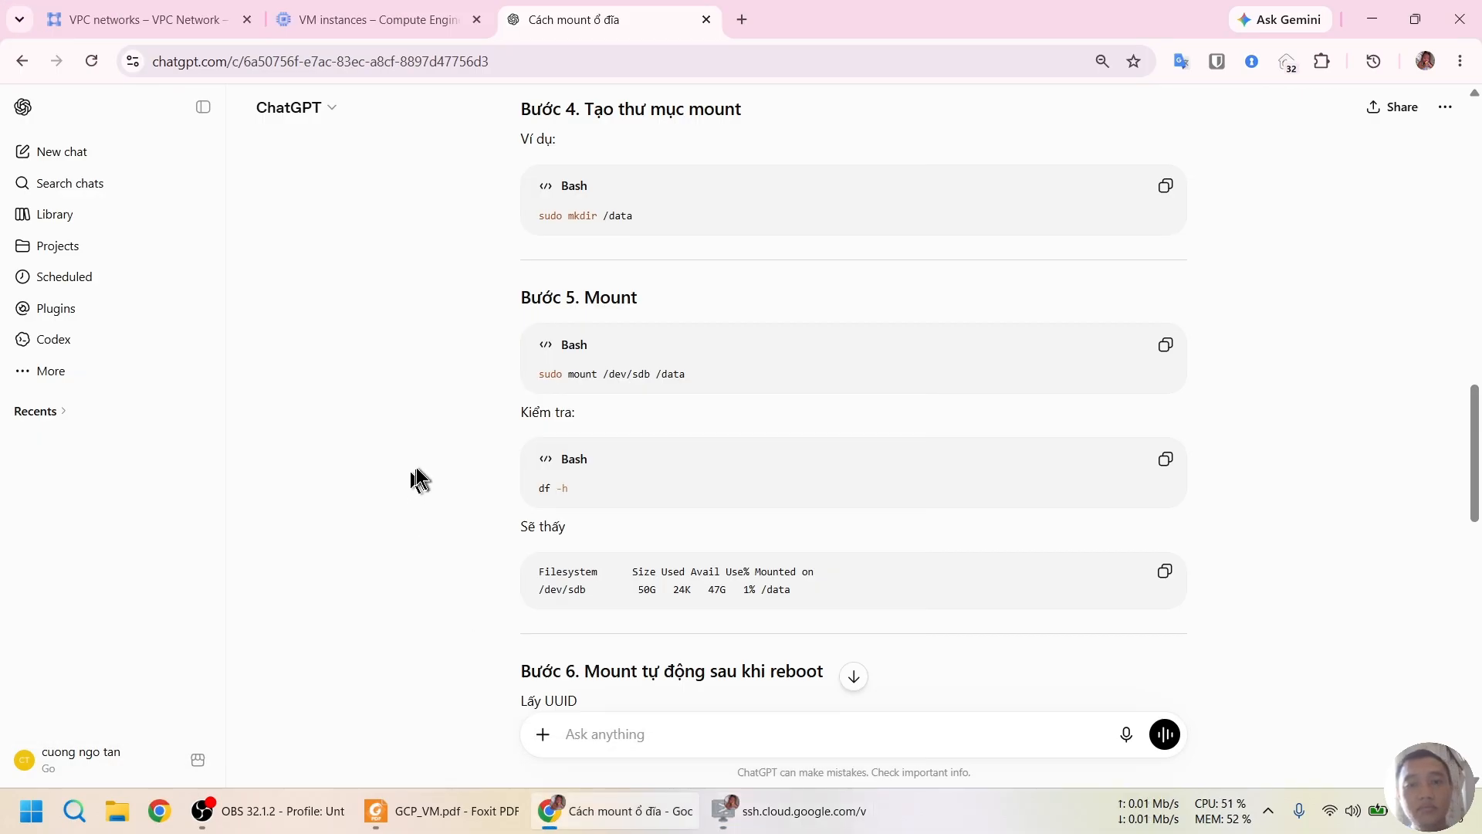
{"action": "scroll", "coordinate": [420, 479], "scroll_direction": "down", "scroll_amount": 5}
{"action": "key", "text": "alt+Tab"}
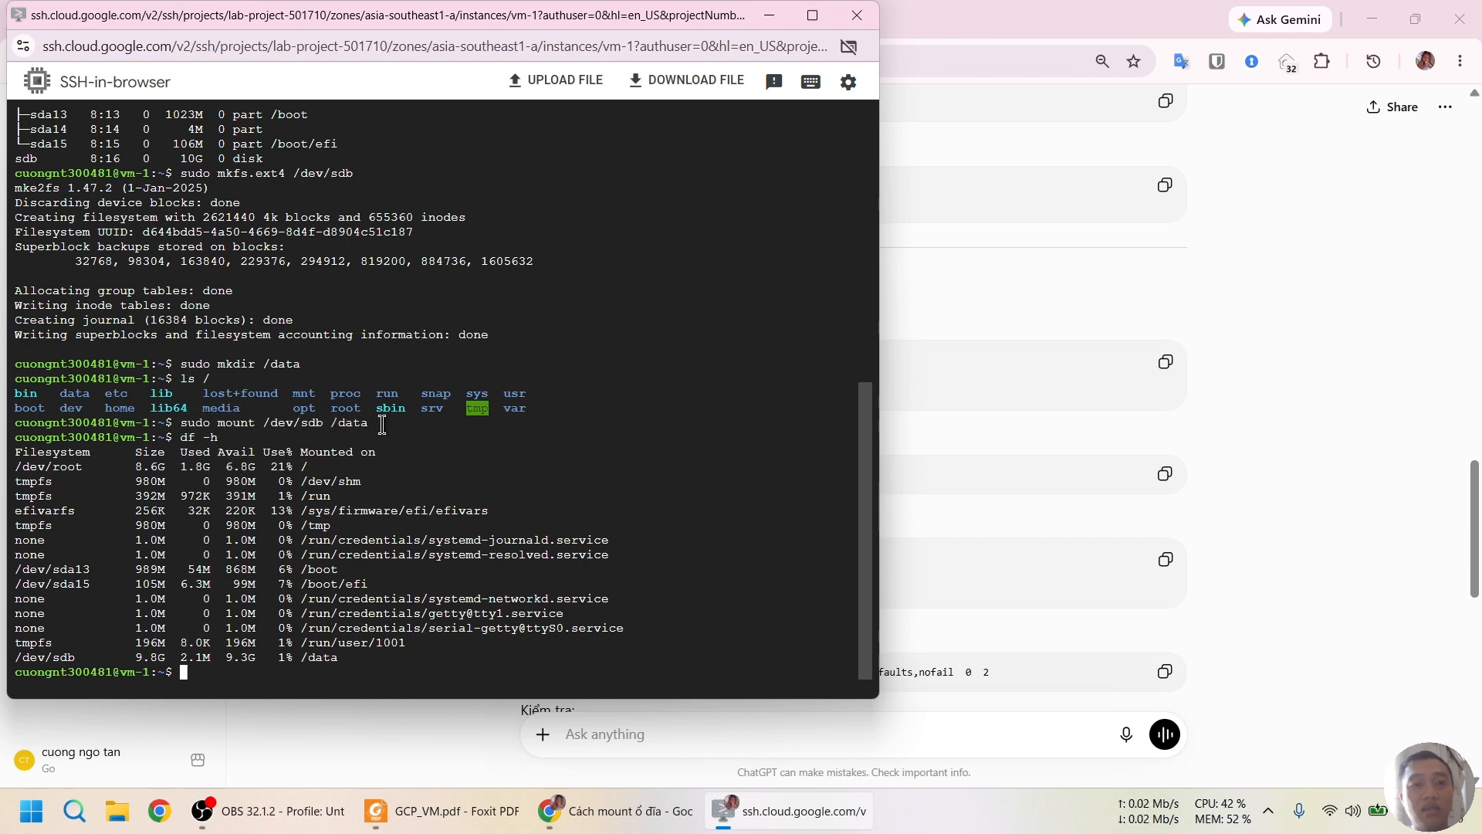
{"action": "key", "text": "alt+Tab"}
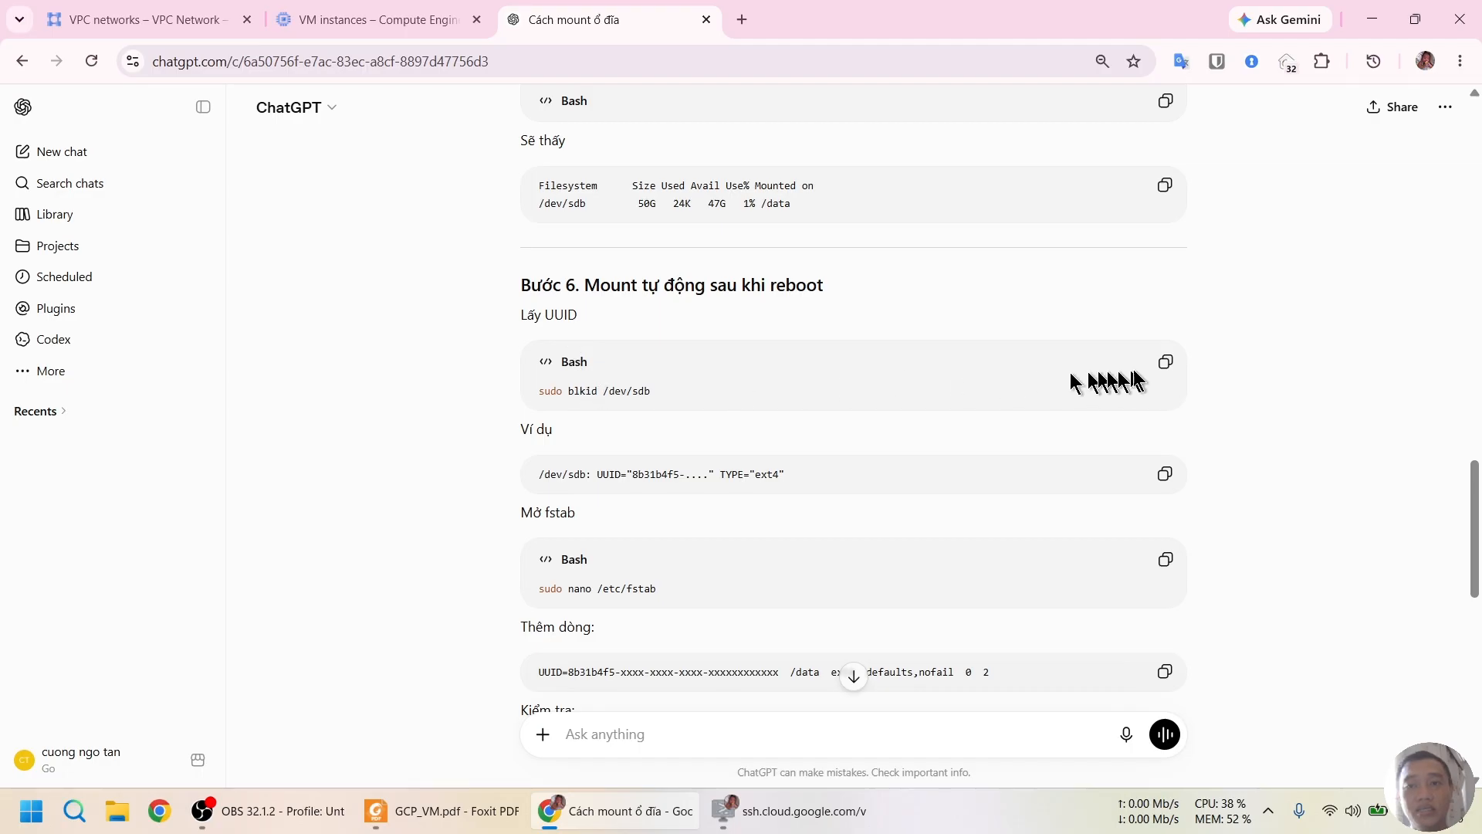
{"action": "left_click", "coordinate": [1163, 364]}
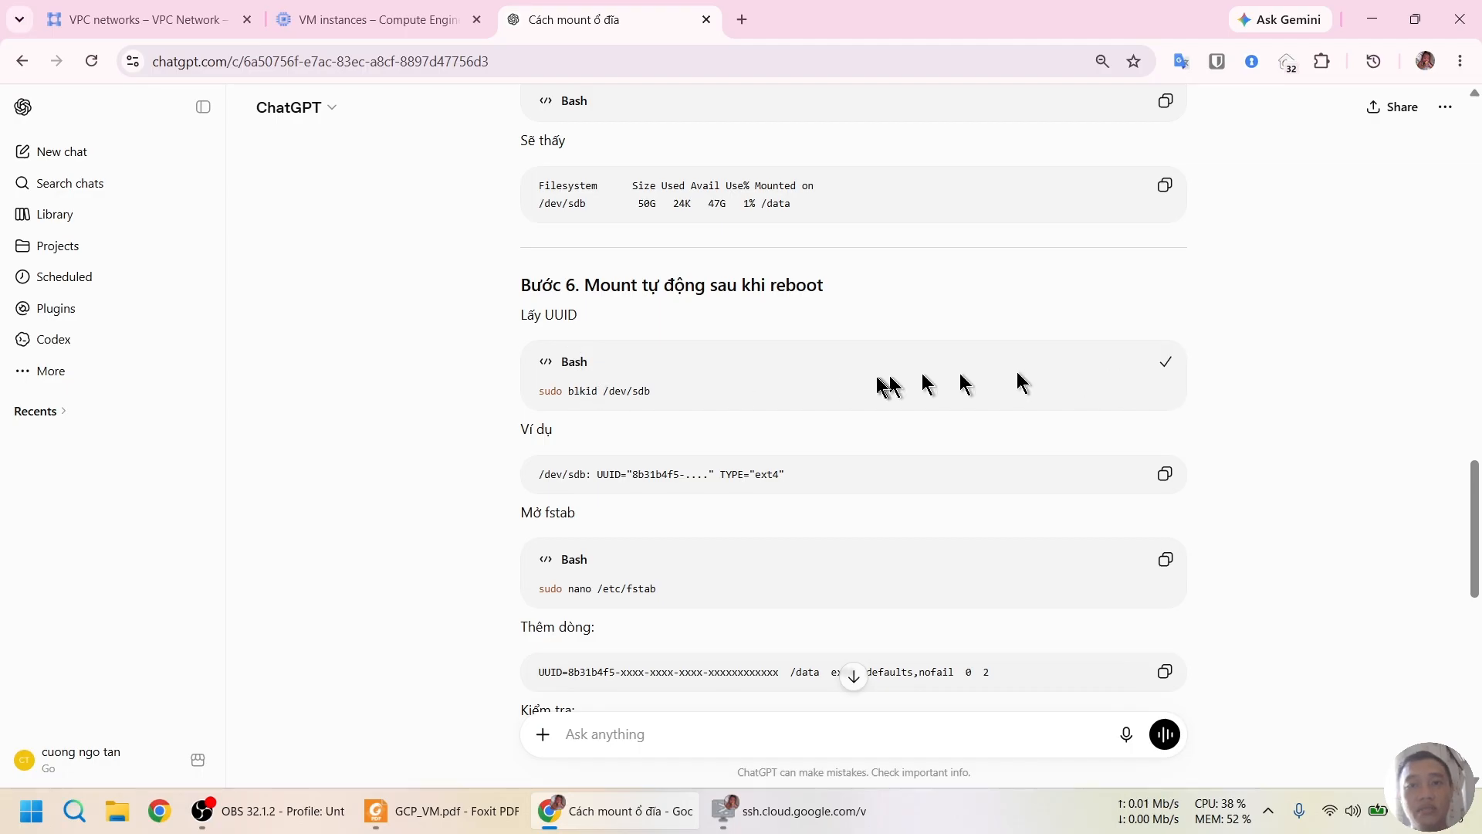
{"action": "key", "text": "alt+Tab"}
{"action": "key", "text": "ctrl+v"}
{"action": "key", "text": "Return"}
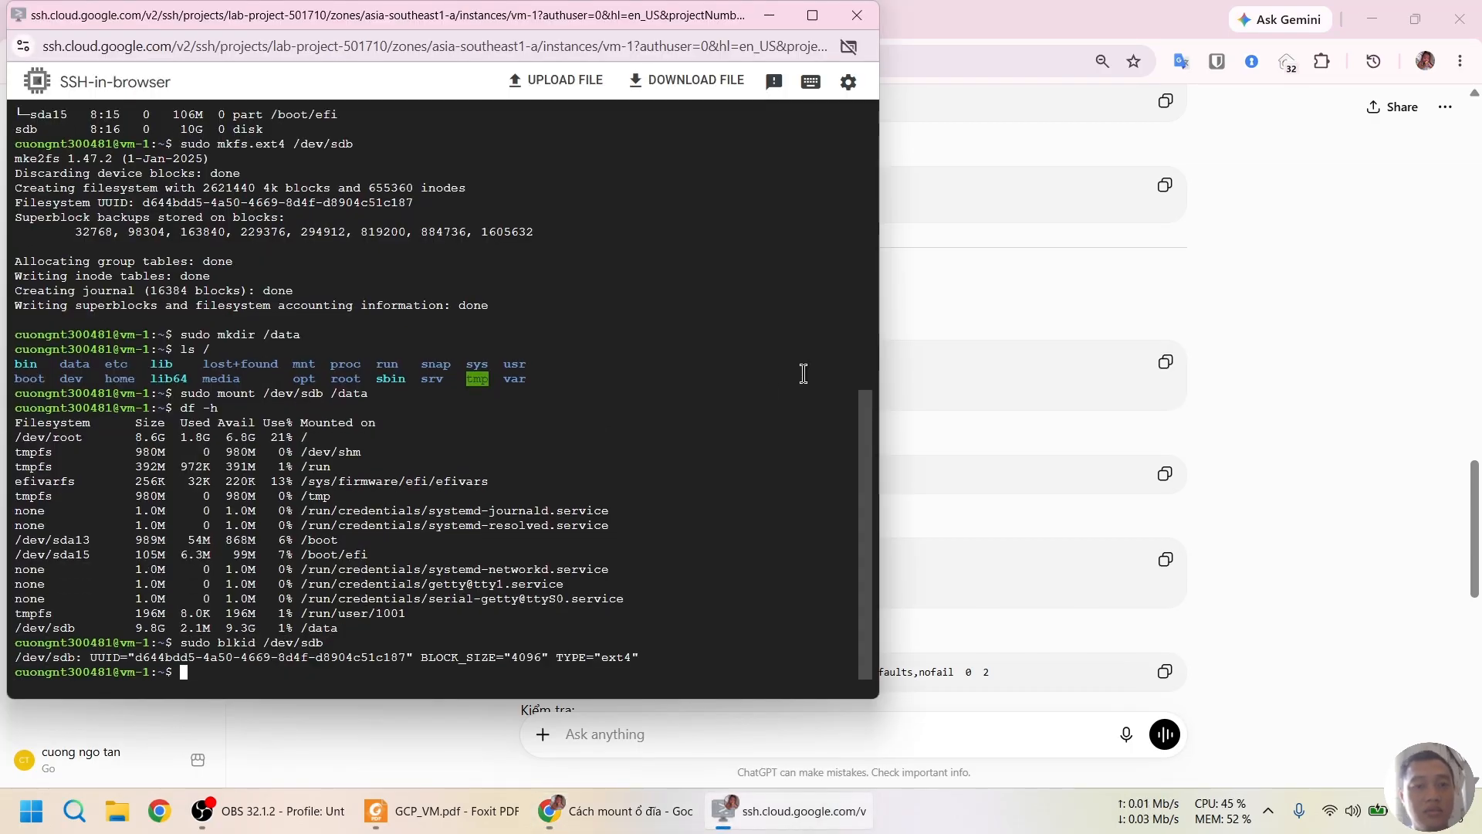
Review ChatGPT's /etc/fstab instructions and copy the UUID, block size and type values from the blkid output for /dev/sdb.
{"action": "left_click_drag", "start_coordinate": [135, 657], "coordinate": [641, 664]}
{"action": "key", "text": "alt+Tab"}
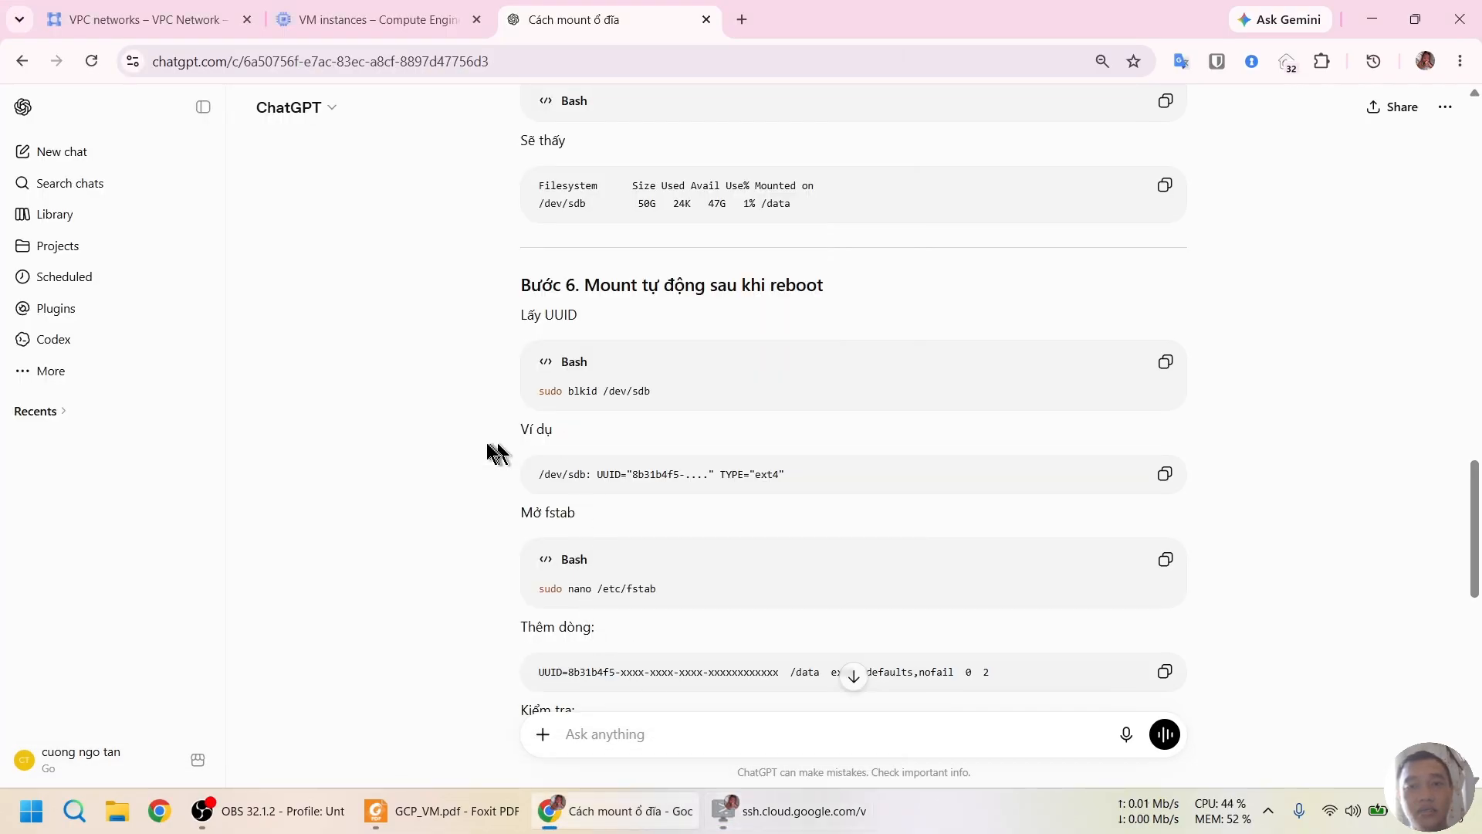
{"action": "scroll", "coordinate": [461, 457], "scroll_direction": "down", "scroll_amount": 1}
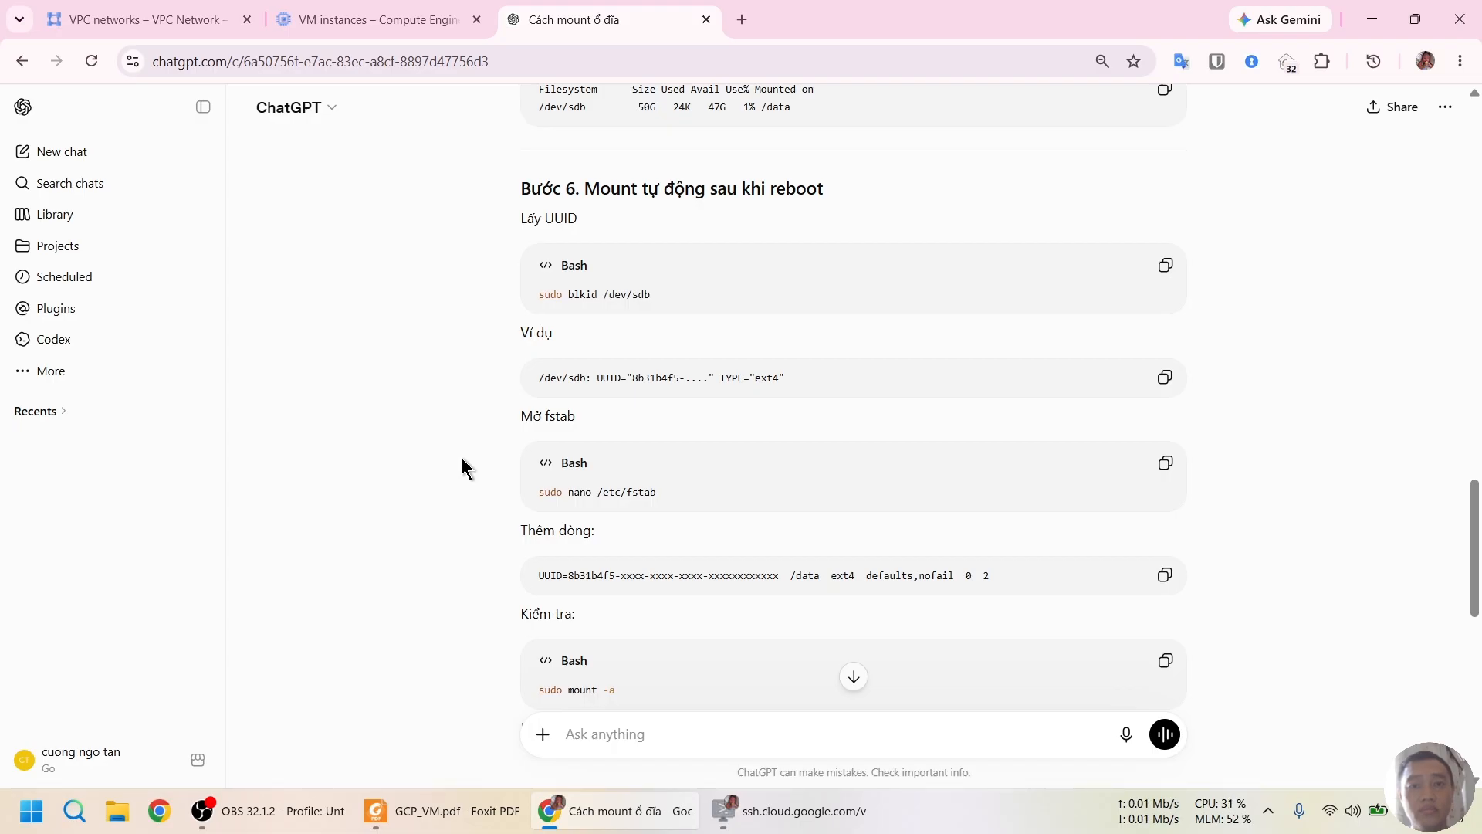
{"action": "key", "text": "alt+Tab"}
{"action": "key", "text": "alt+Tab"}
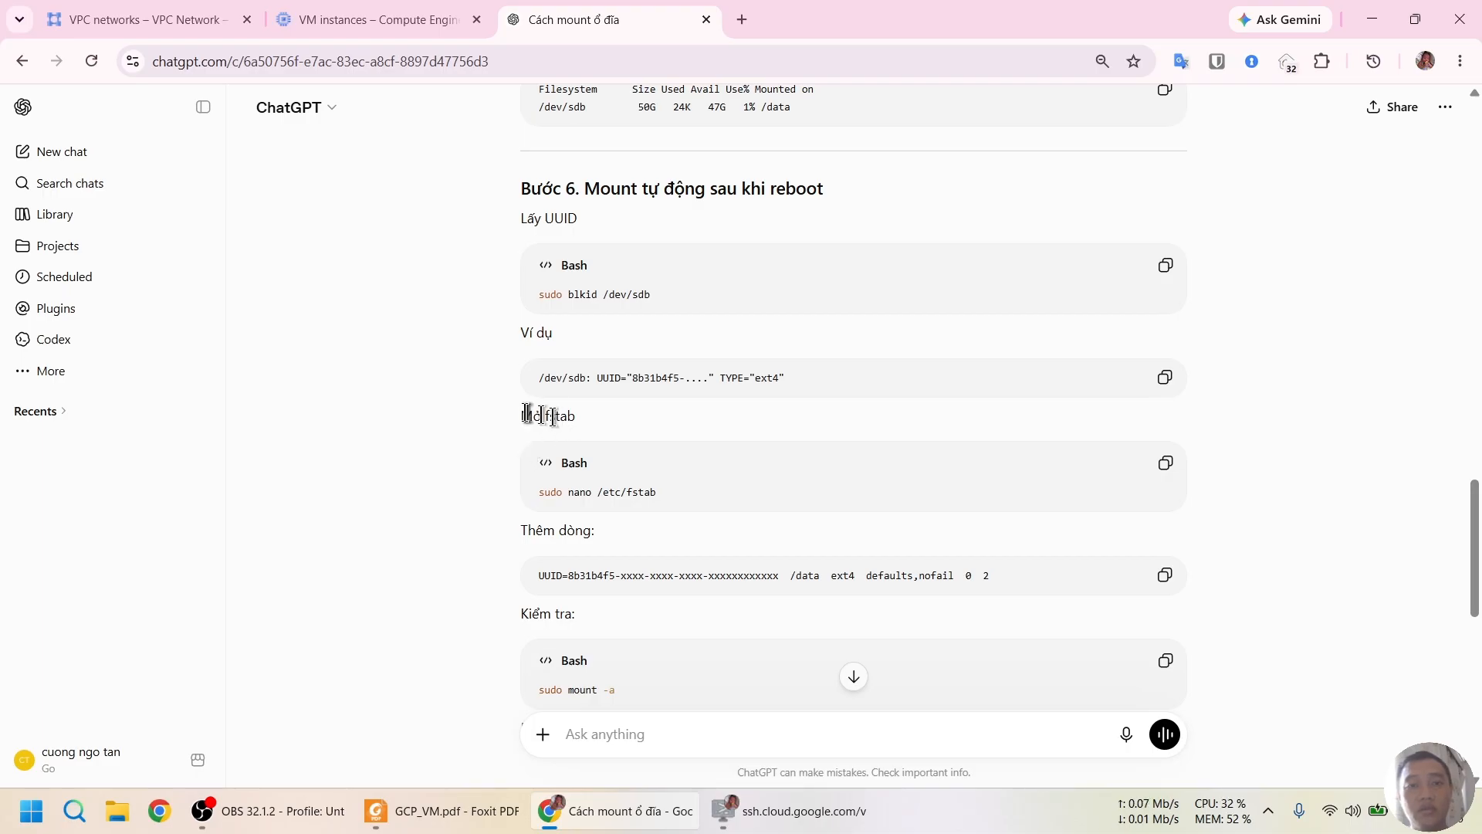
{"action": "key", "text": "alt+Tab"}
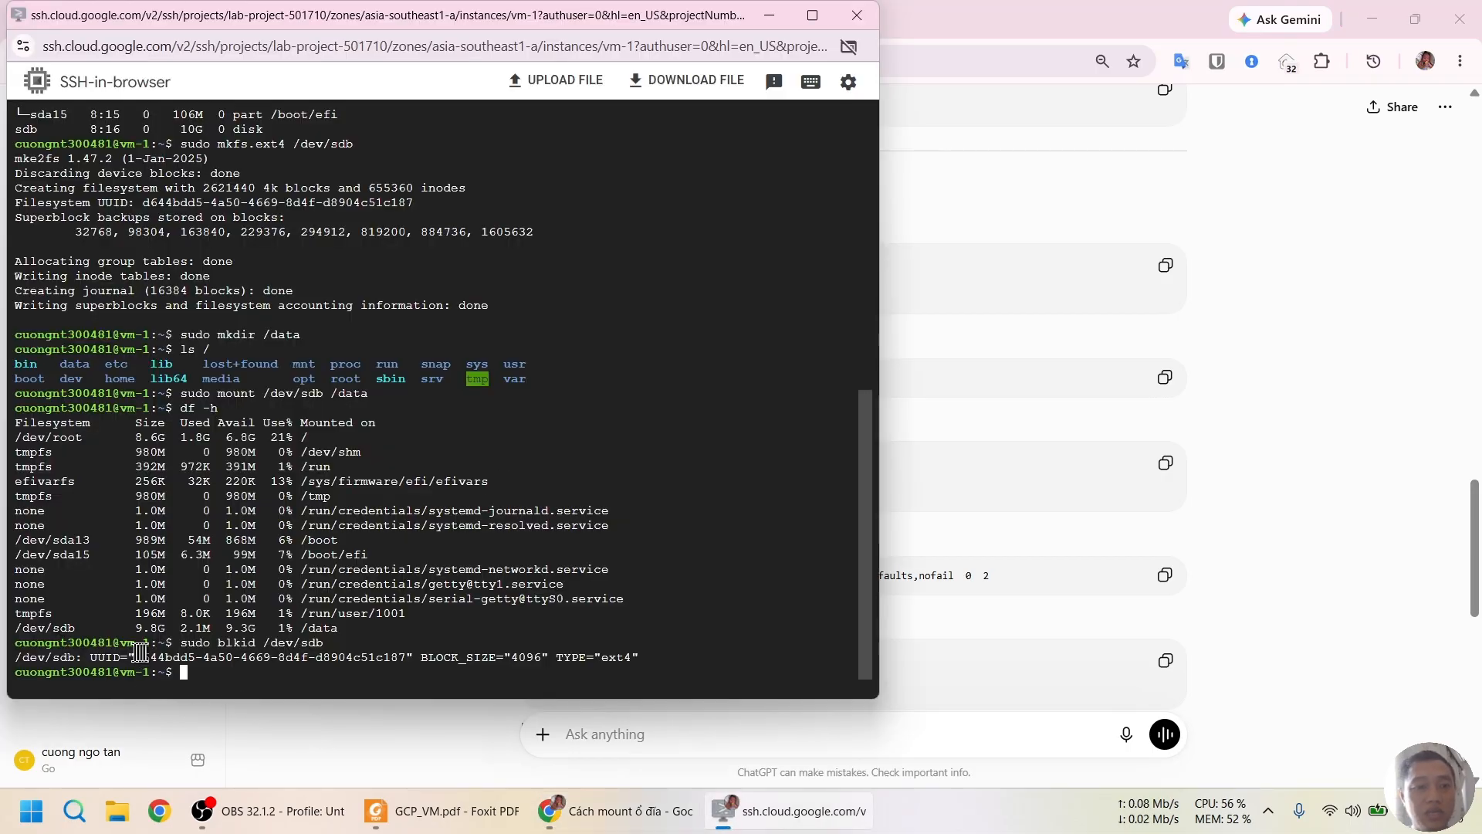
{"action": "left_click_drag", "start_coordinate": [139, 655], "coordinate": [648, 661]}
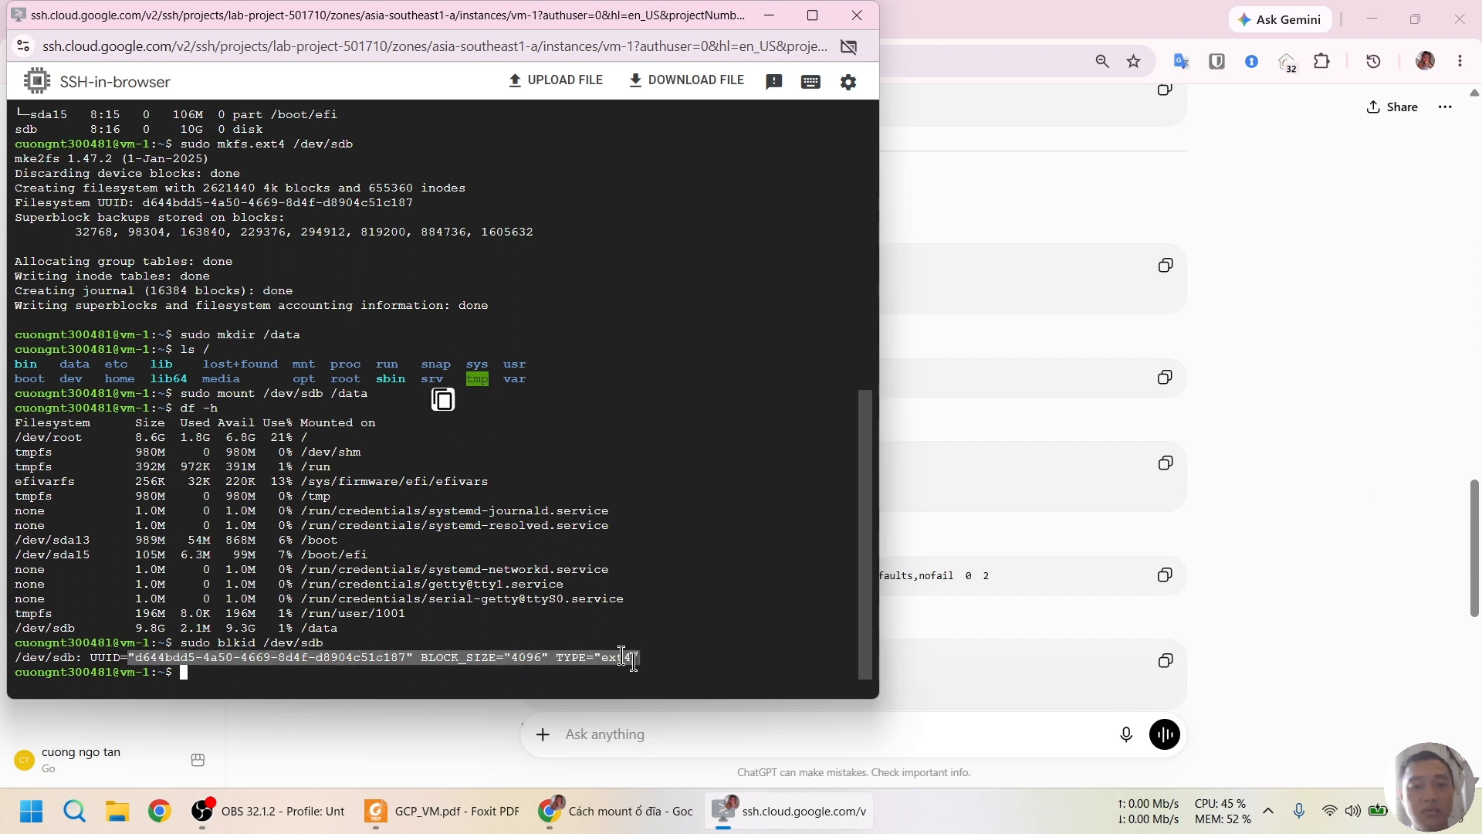
{"action": "right_click", "coordinate": [607, 655]}
{"action": "left_click", "coordinate": [693, 287]}
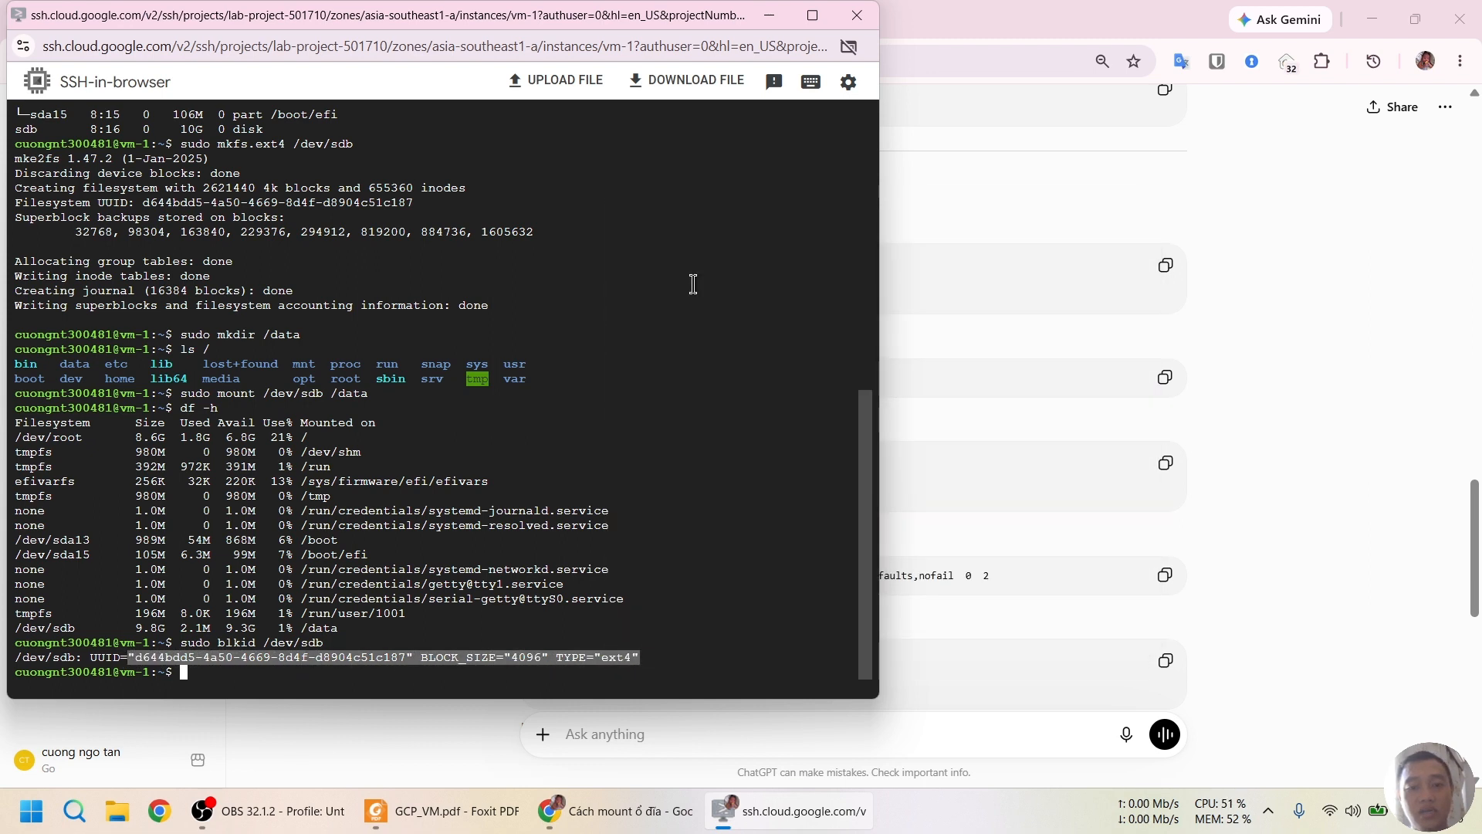
Open a blank Notepad note and paste the copied UUID, block size and type details of /dev/sdb into it.
{"action": "key", "text": "super+r"}
{"action": "type", "text": "notepad"}
{"action": "key", "text": "Return"}
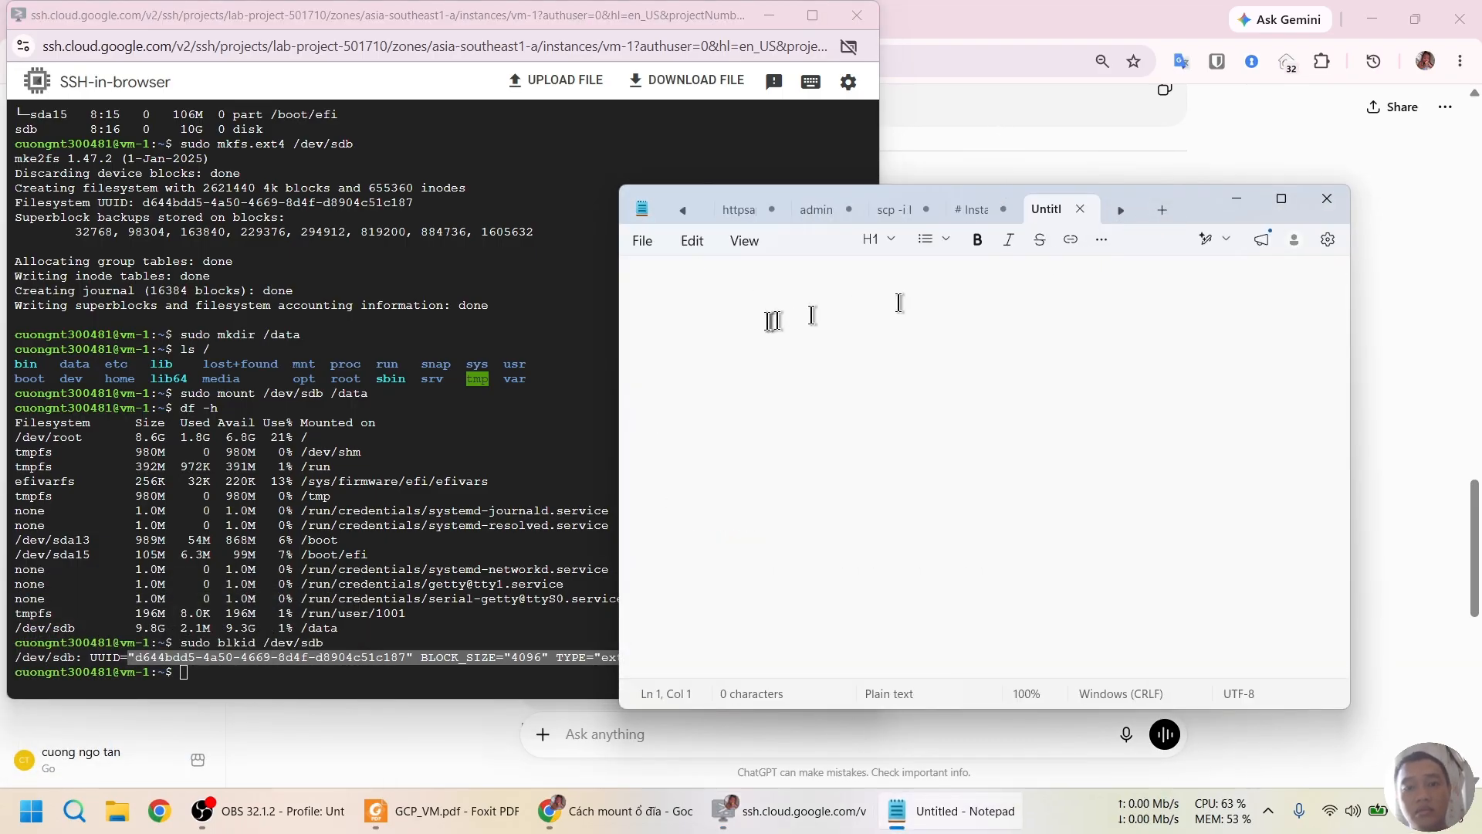
{"action": "key", "text": "ctrl+v"}
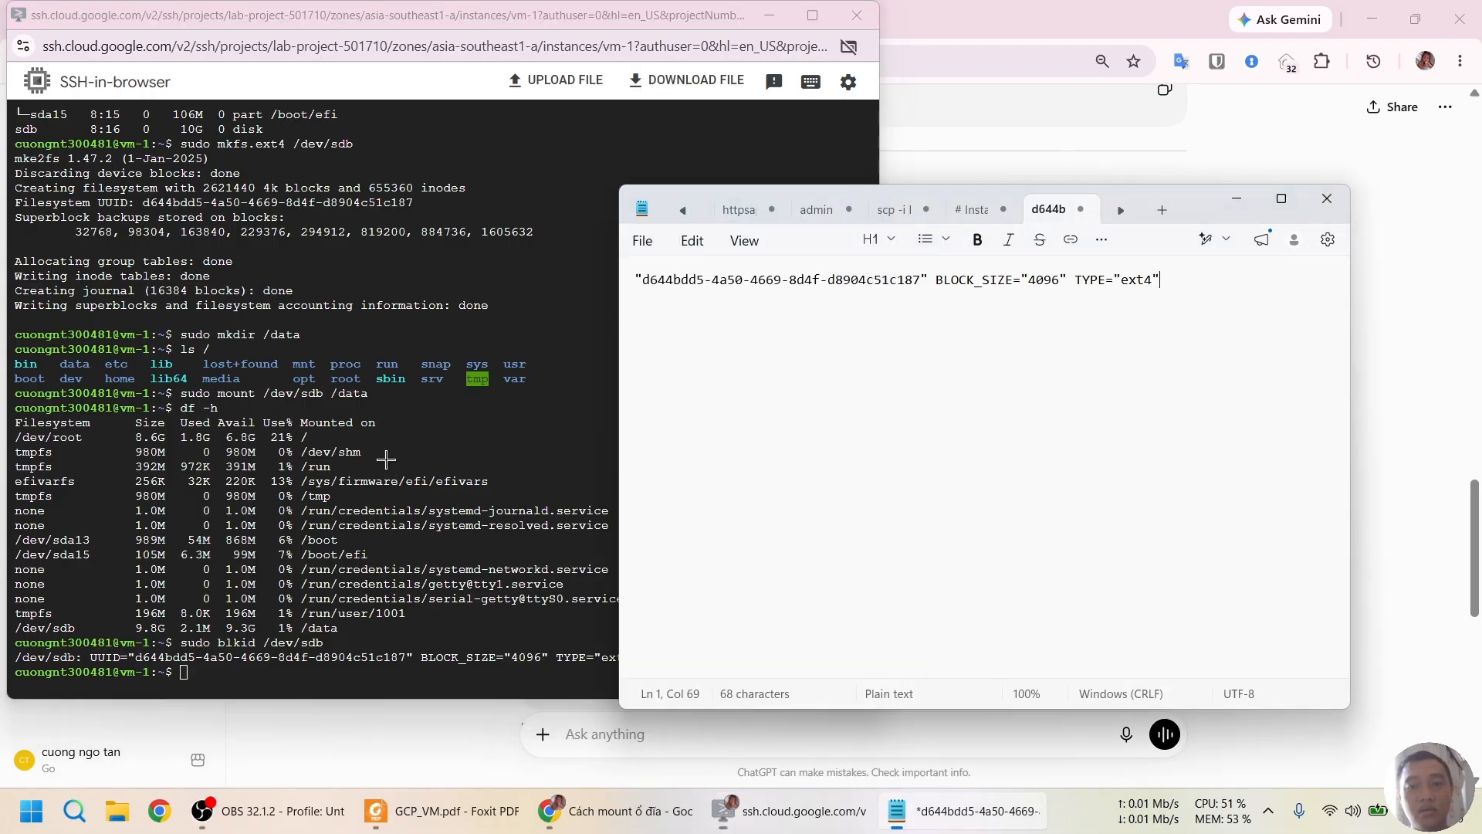
Copy the command sudo nano /etc/fstab from the ChatGPT mount guide and run it in the SSH terminal.
{"action": "left_click", "coordinate": [968, 10]}
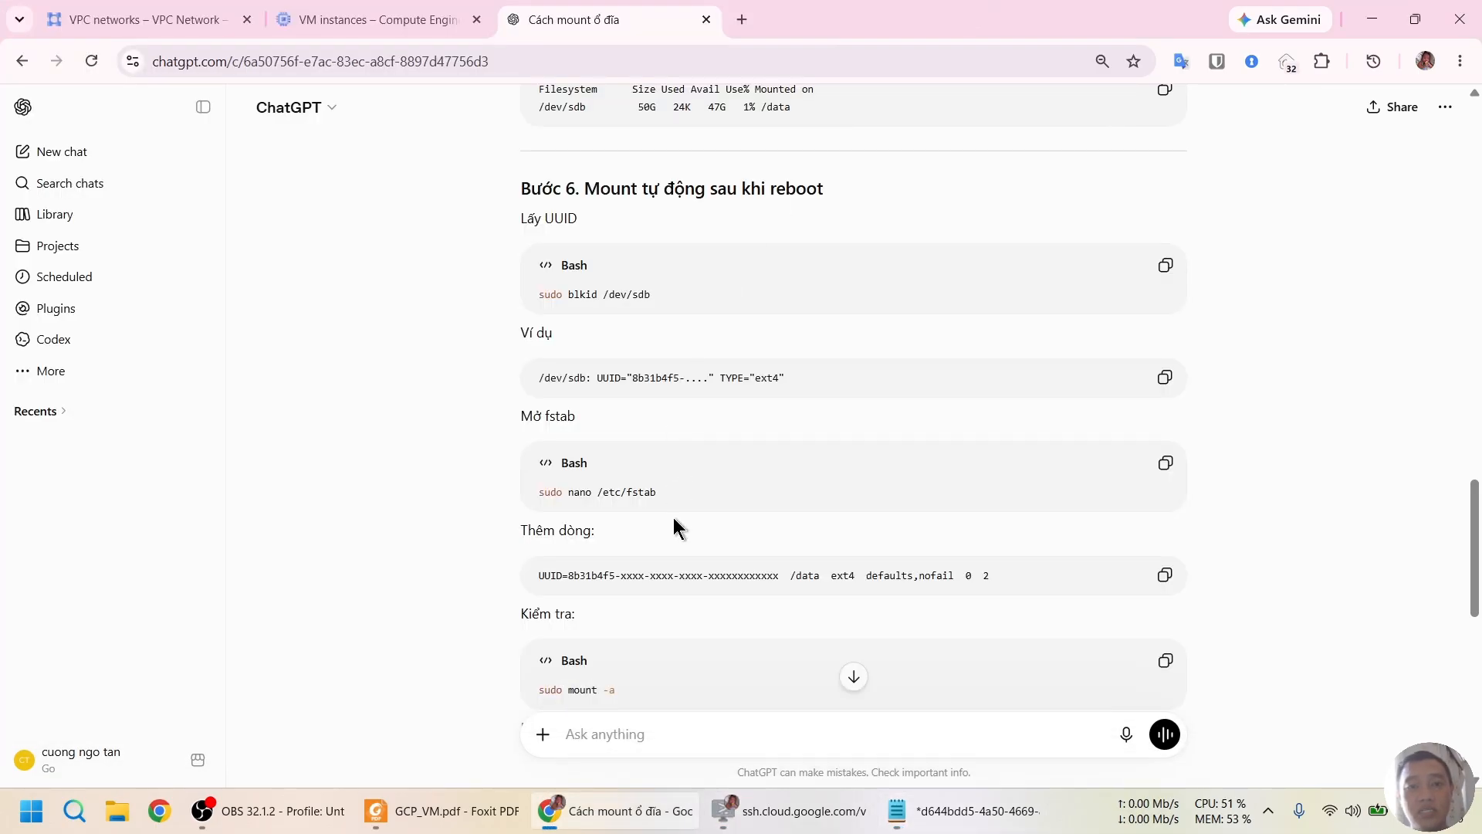
{"action": "left_click", "coordinate": [1163, 464]}
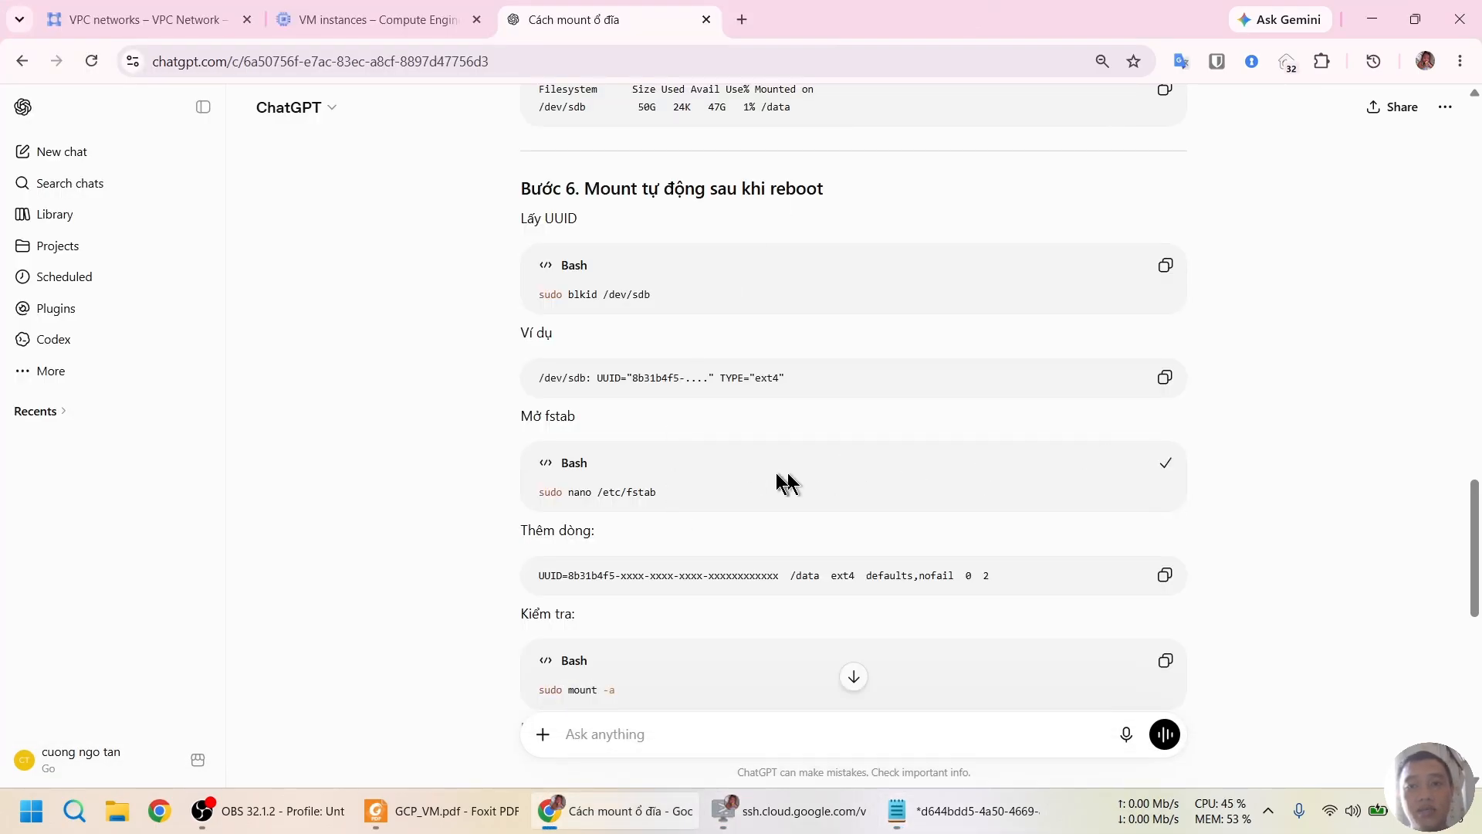
{"action": "key", "text": "alt+Tab"}
{"action": "left_click", "coordinate": [787, 811]}
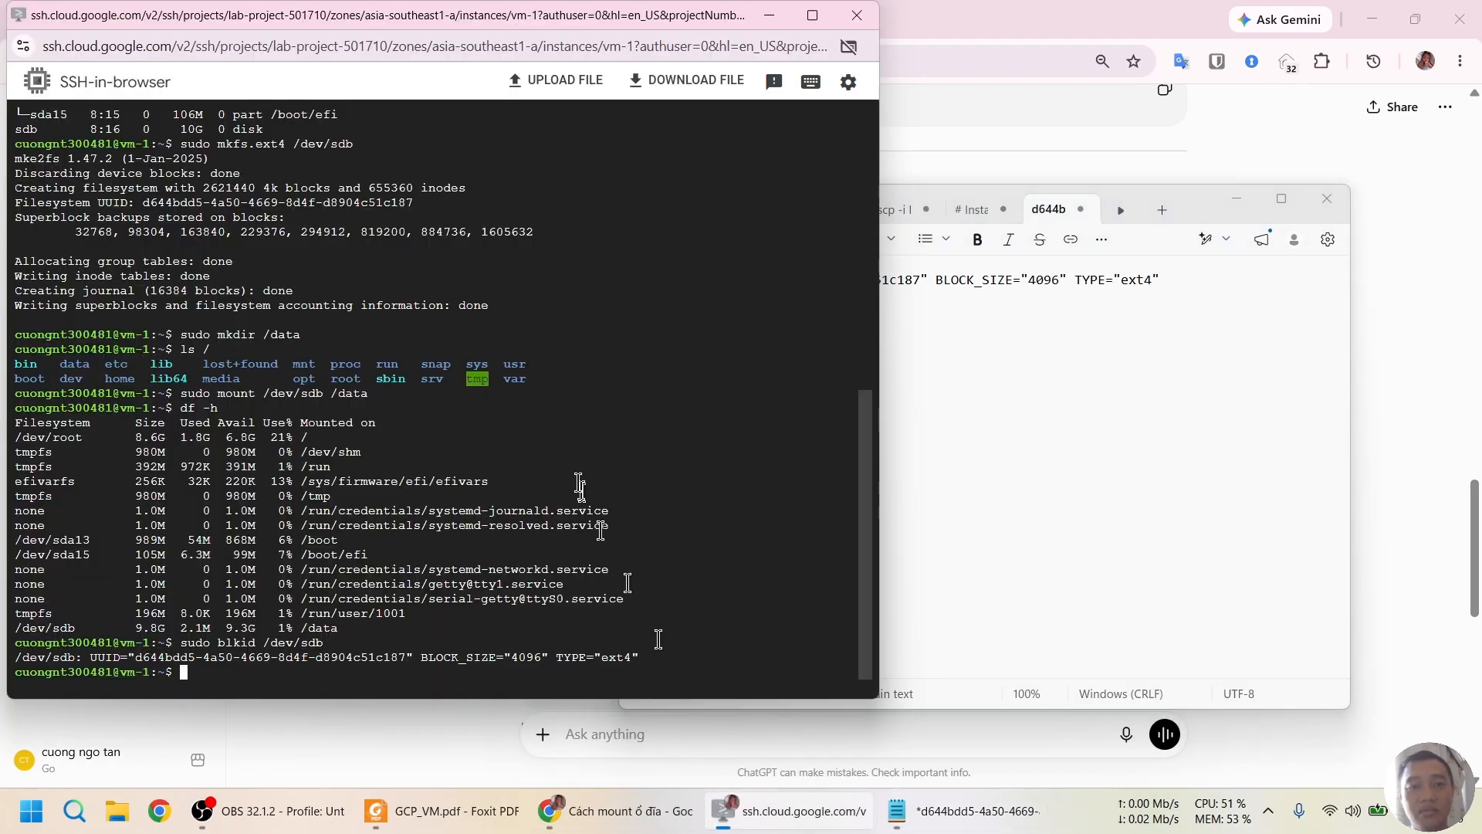
{"action": "key", "text": "ctrl+v"}
{"action": "key", "text": "Return"}
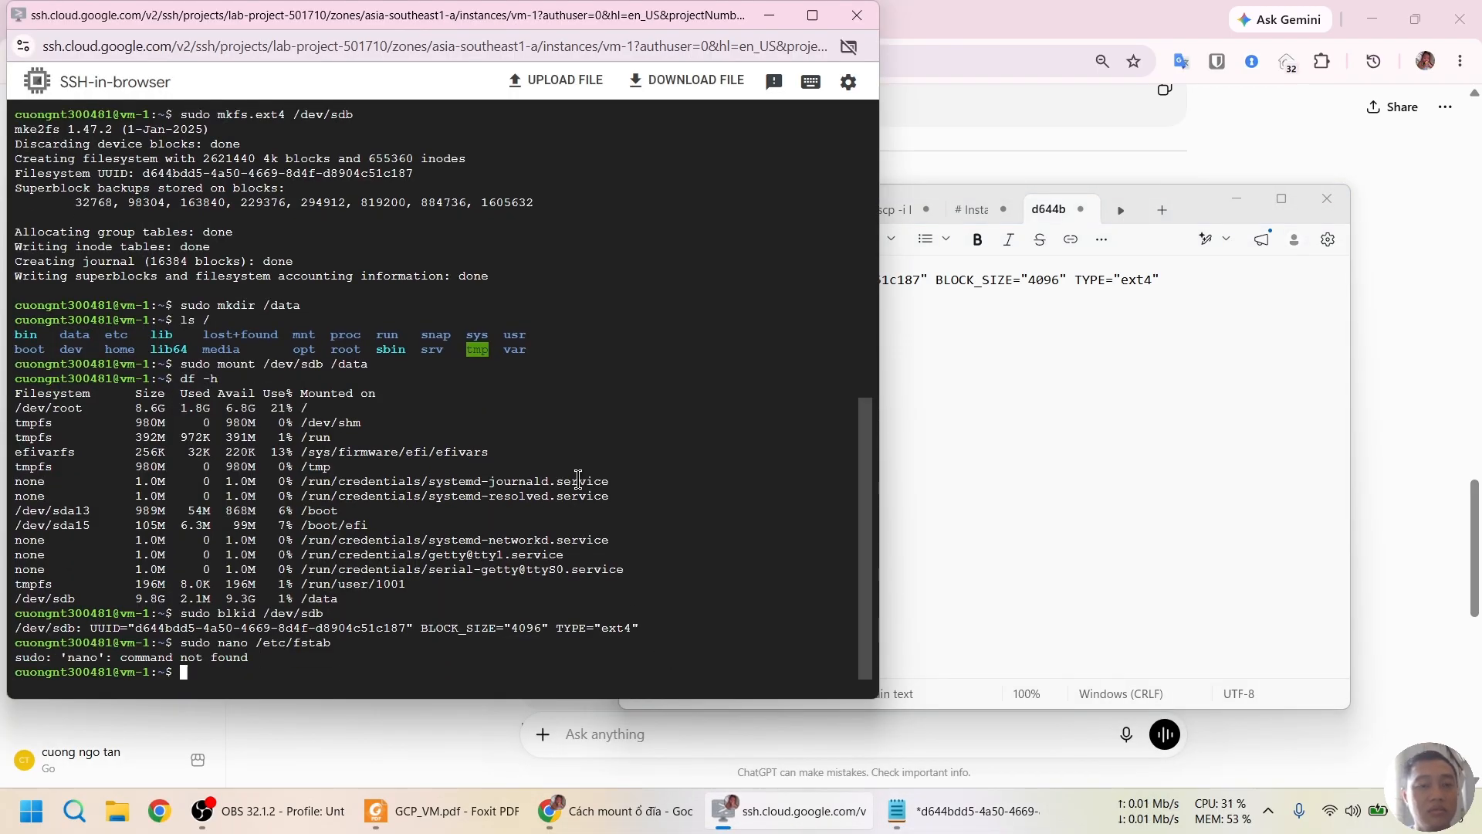
Try to open the file with sudo vi /etc/fstab instead, and try to install the editor with apt install vi.
{"action": "key", "text": "Up"}
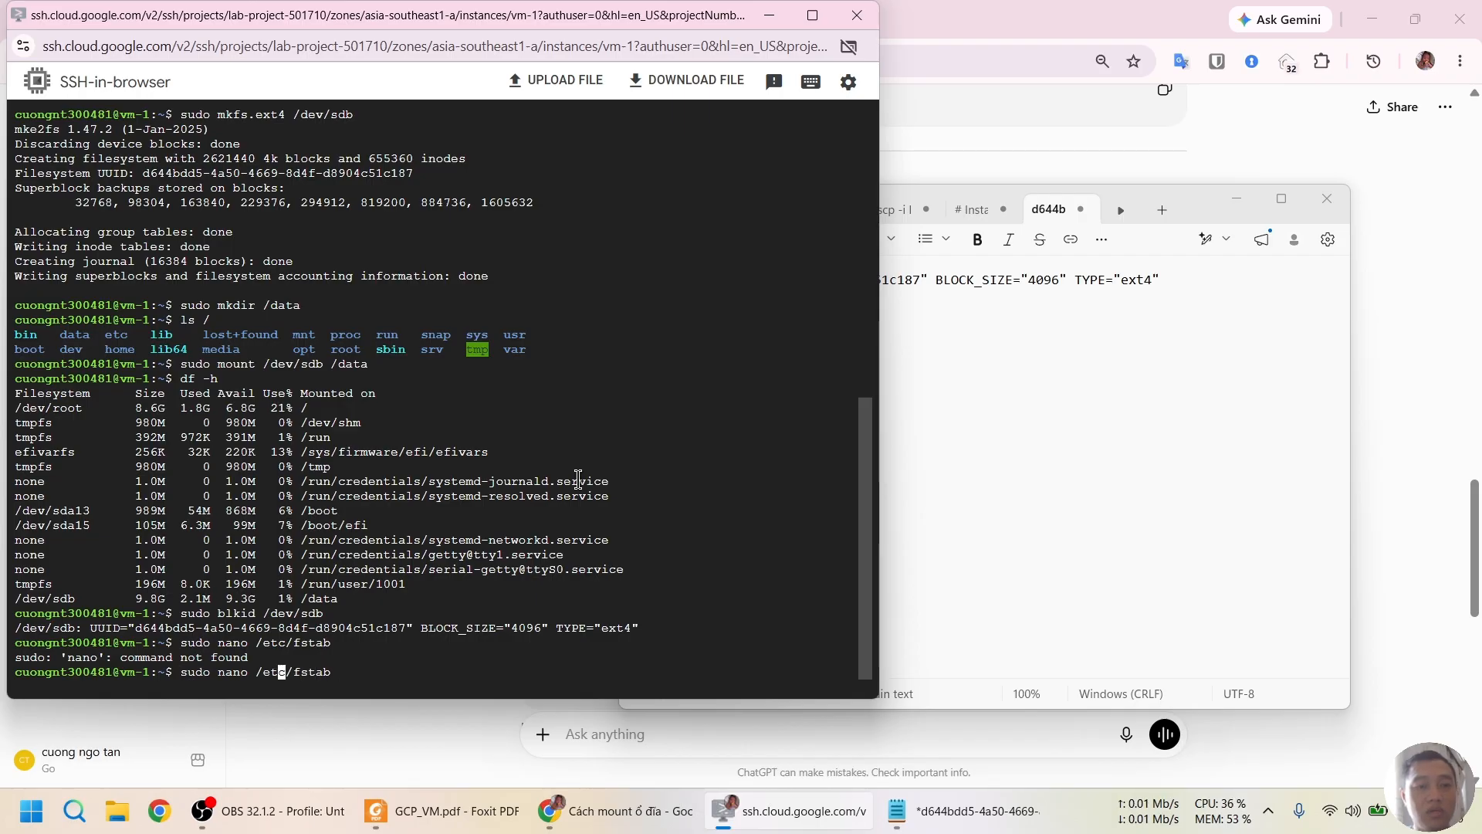
{"action": "key", "text": "Right"}
{"action": "key", "text": "Right"}
{"action": "key", "text": "BackSpace"}
{"action": "key", "text": "BackSpace"}
{"action": "key", "text": "BackSpace"}
{"action": "key", "text": "BackSpace"}
{"action": "type", "text": "vi"}
{"action": "key", "text": "Return"}
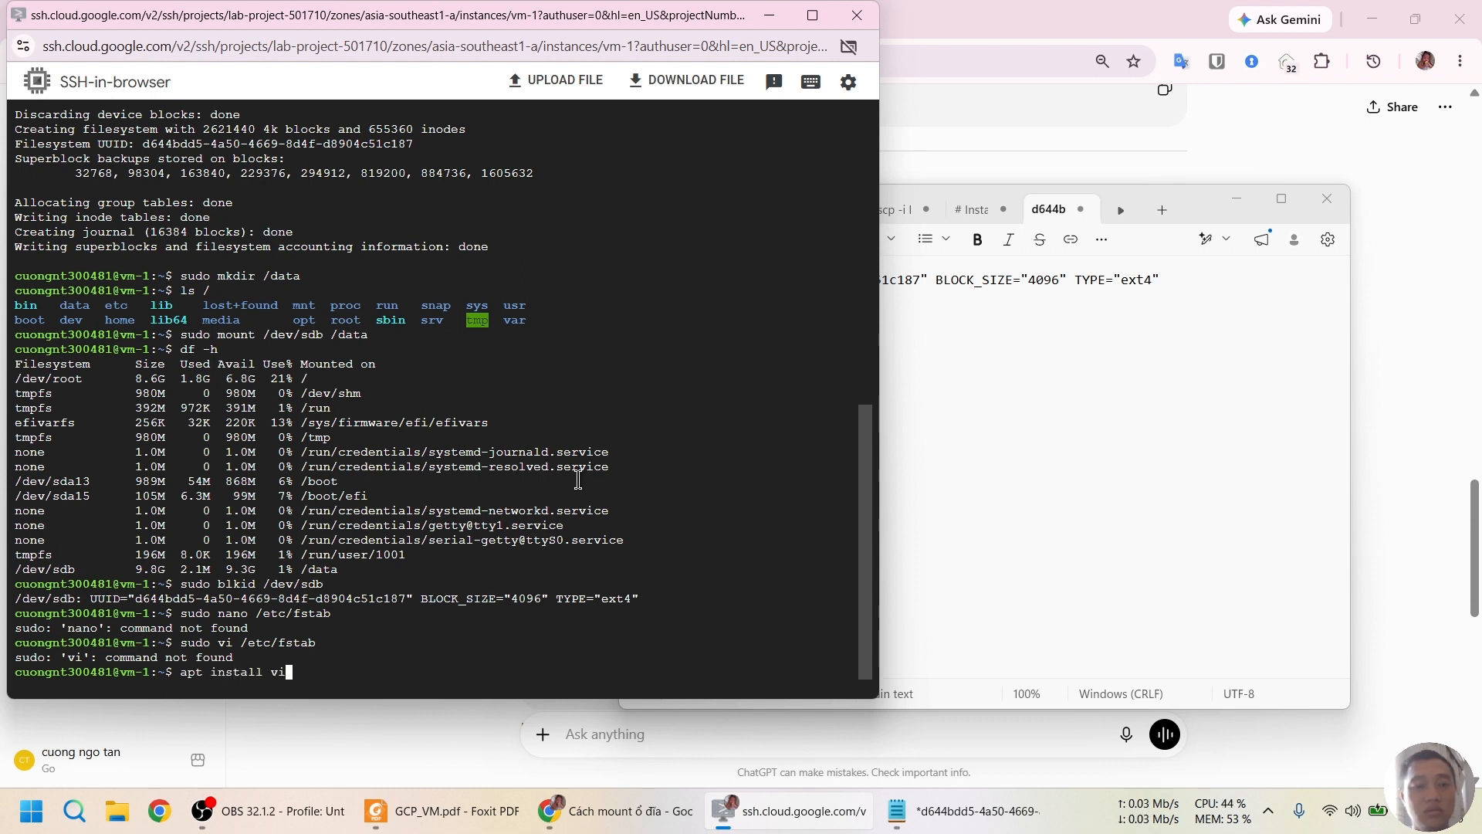
{"action": "type", "text": "apt install vi"}
{"action": "key", "text": "Return"}
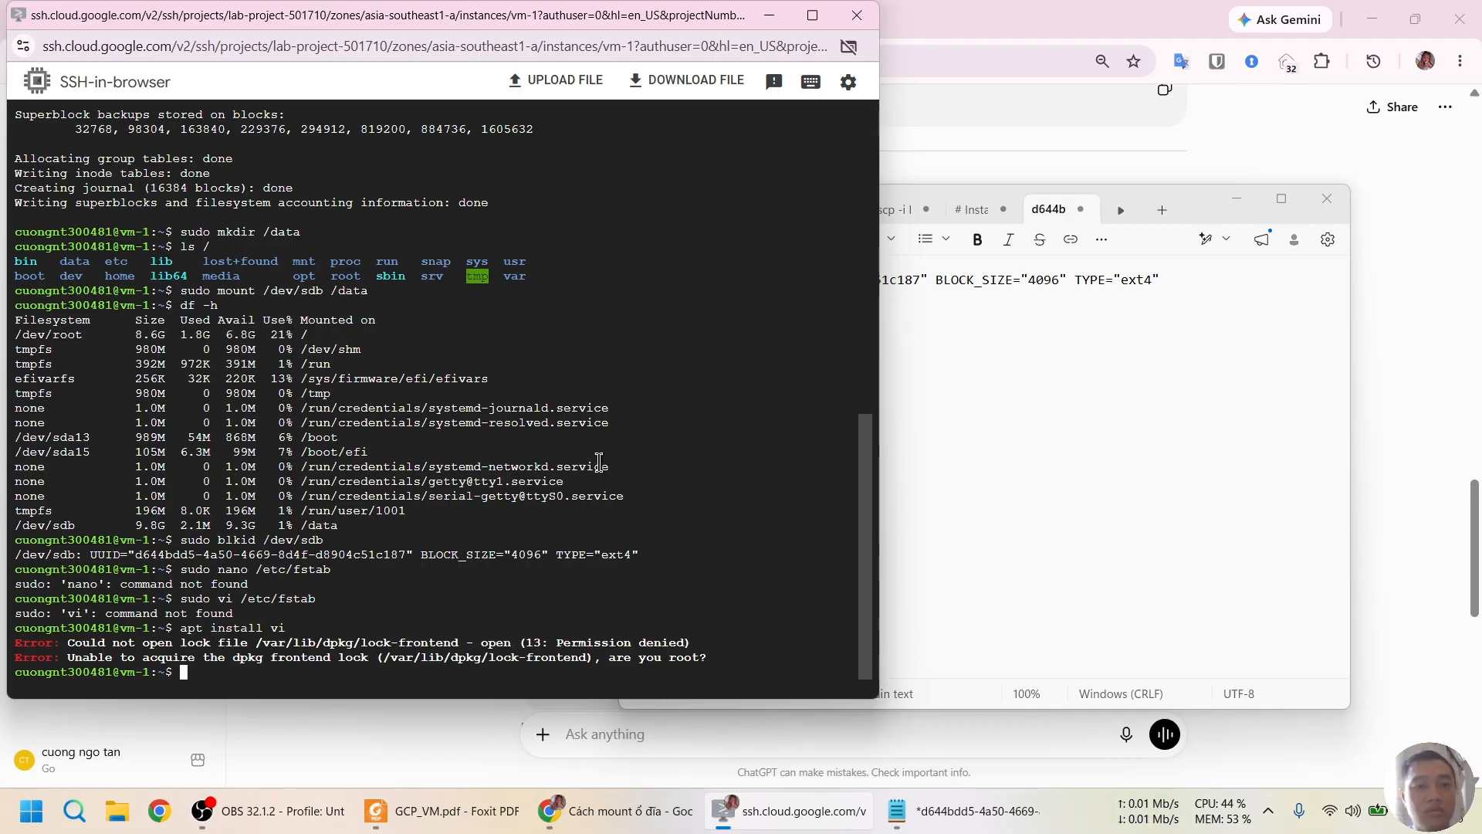
Switch to ChatGPT, start a new chat and ask "cai vi va nano tren ubuntu".
{"action": "key", "text": "alt+Tab"}
{"action": "left_click", "coordinate": [905, 9]}
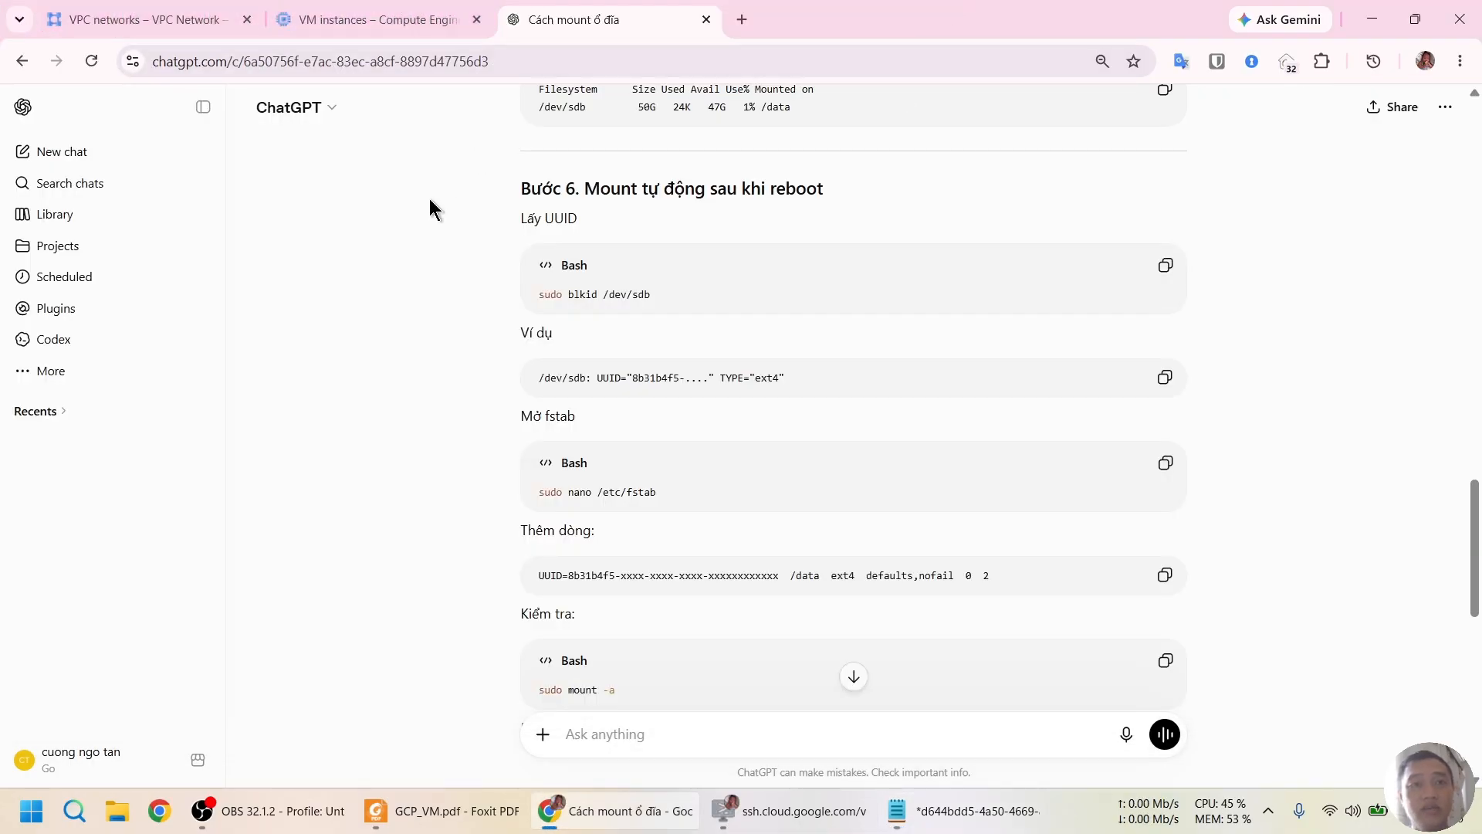
{"action": "left_click", "coordinate": [71, 152]}
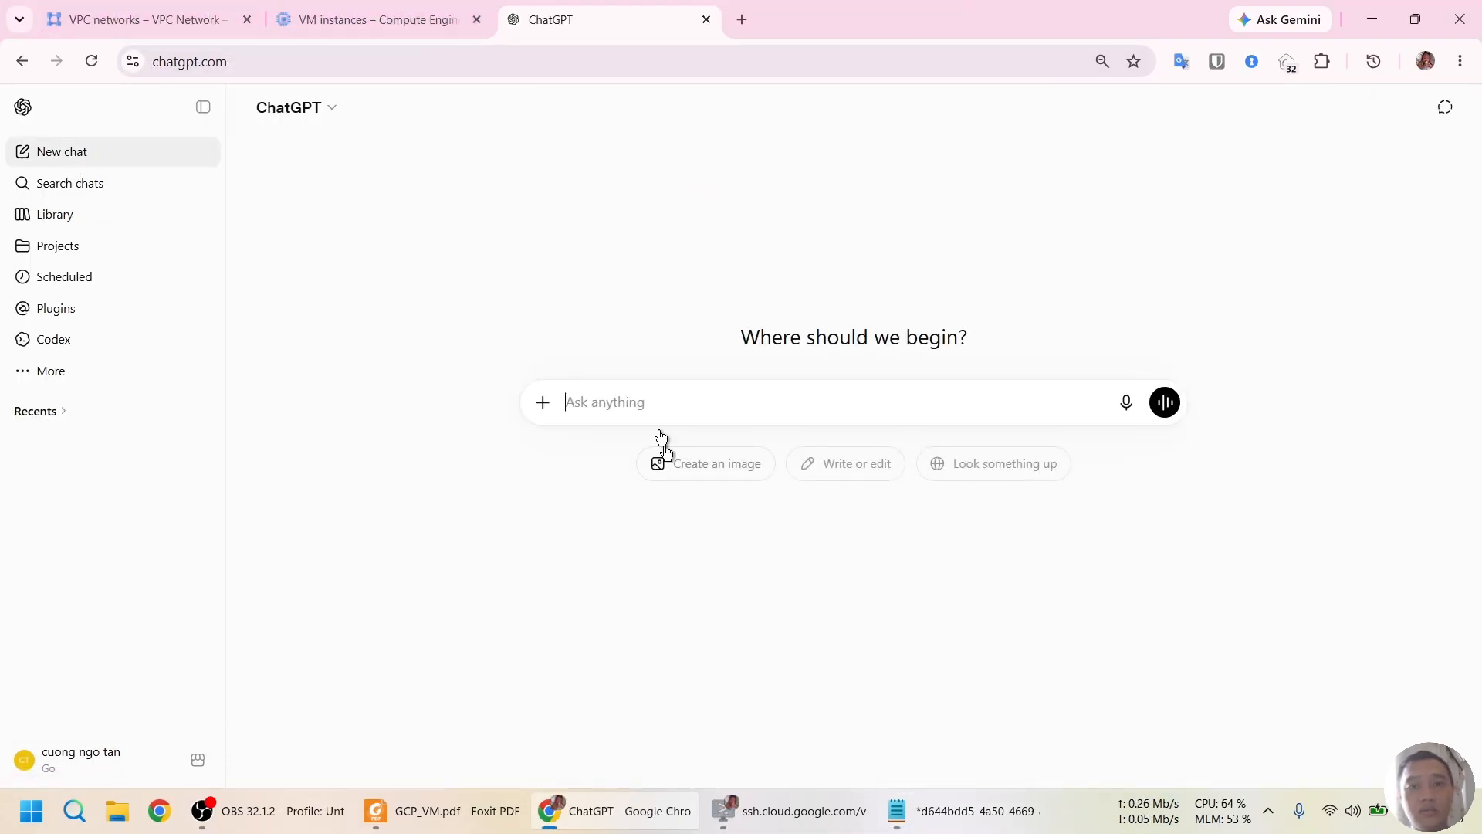
{"action": "type", "text": "cai"}
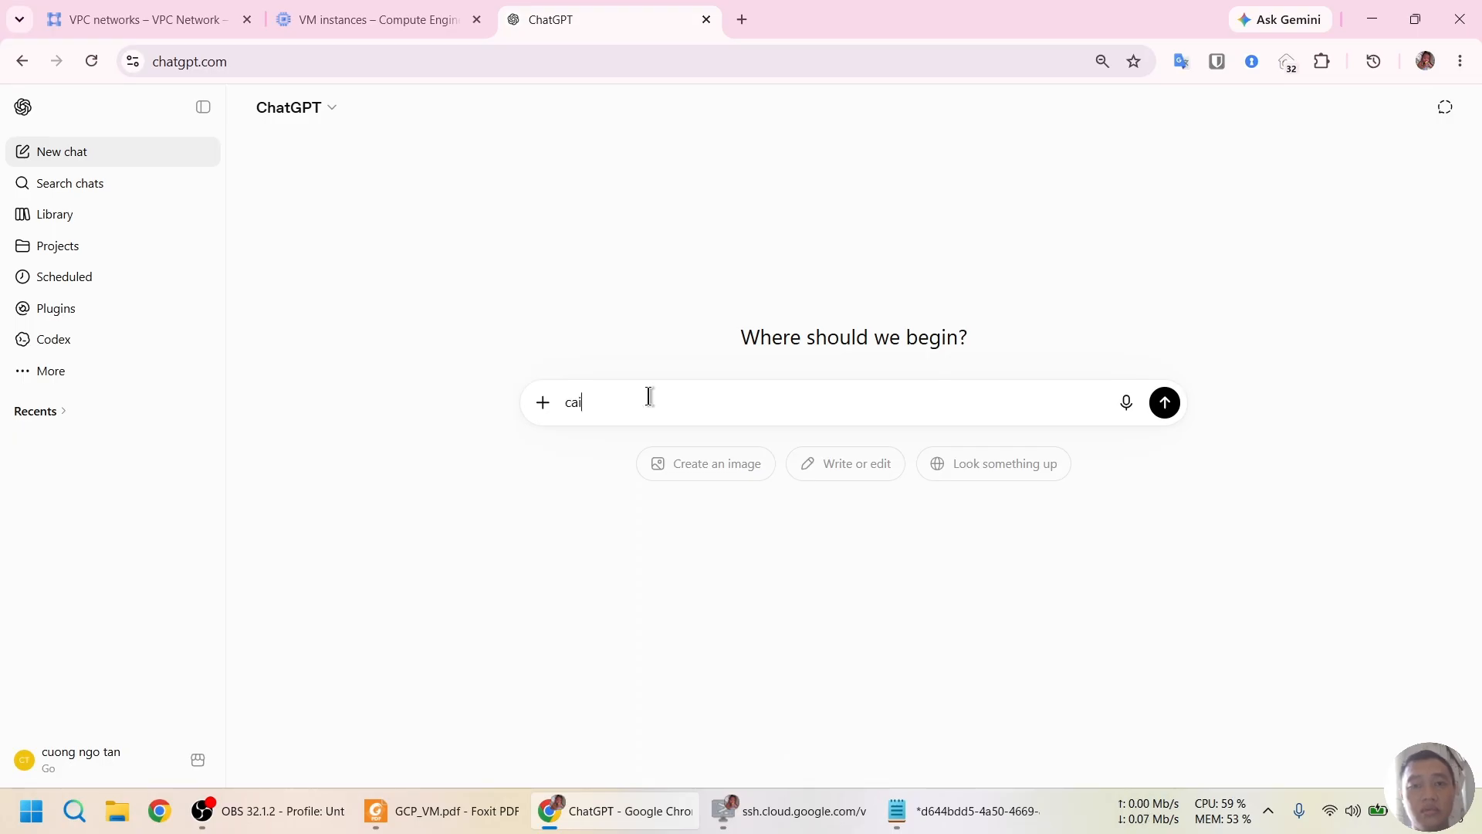
{"action": "type", "text": " vi va nano tren ubuntu"}
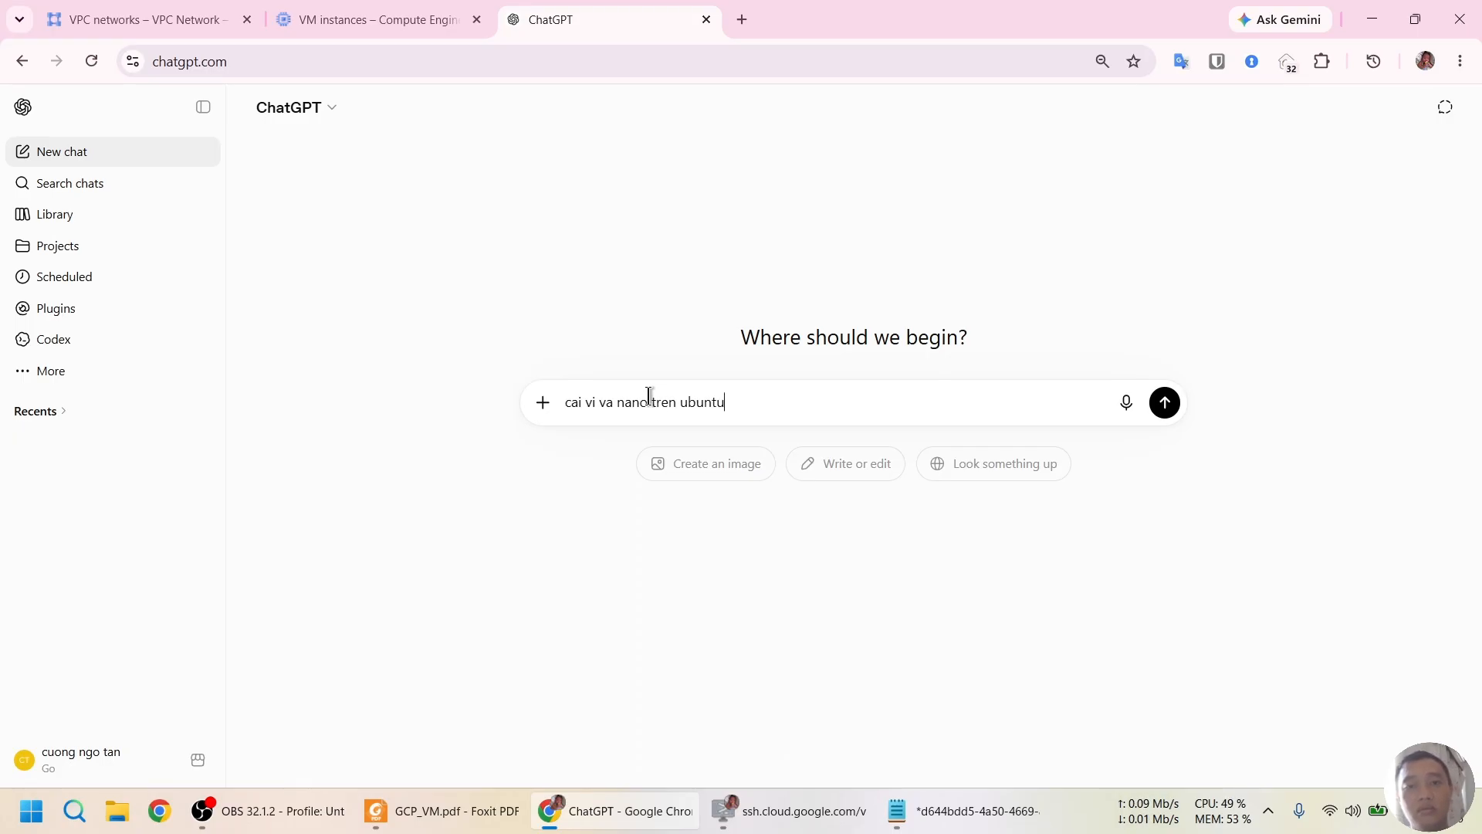
{"action": "key", "text": "Return"}
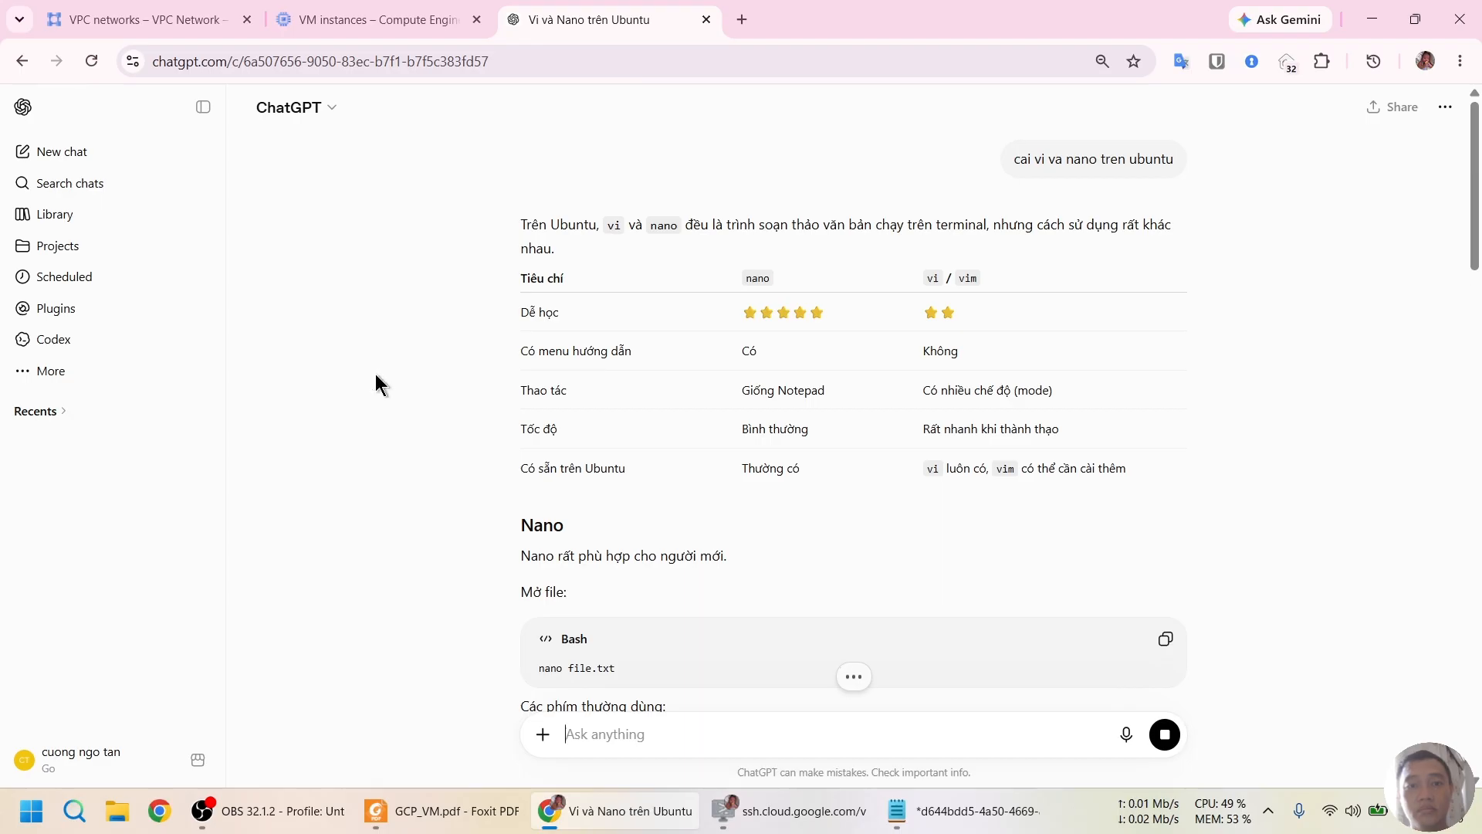
Read through the answer and send the follow-up question "cài tool nano và vi the nao".
{"action": "scroll", "coordinate": [376, 374], "scroll_direction": "down", "scroll_amount": 3}
{"action": "scroll", "coordinate": [389, 413], "scroll_direction": "up", "scroll_amount": 3}
{"action": "scroll", "coordinate": [390, 406], "scroll_direction": "down", "scroll_amount": 6}
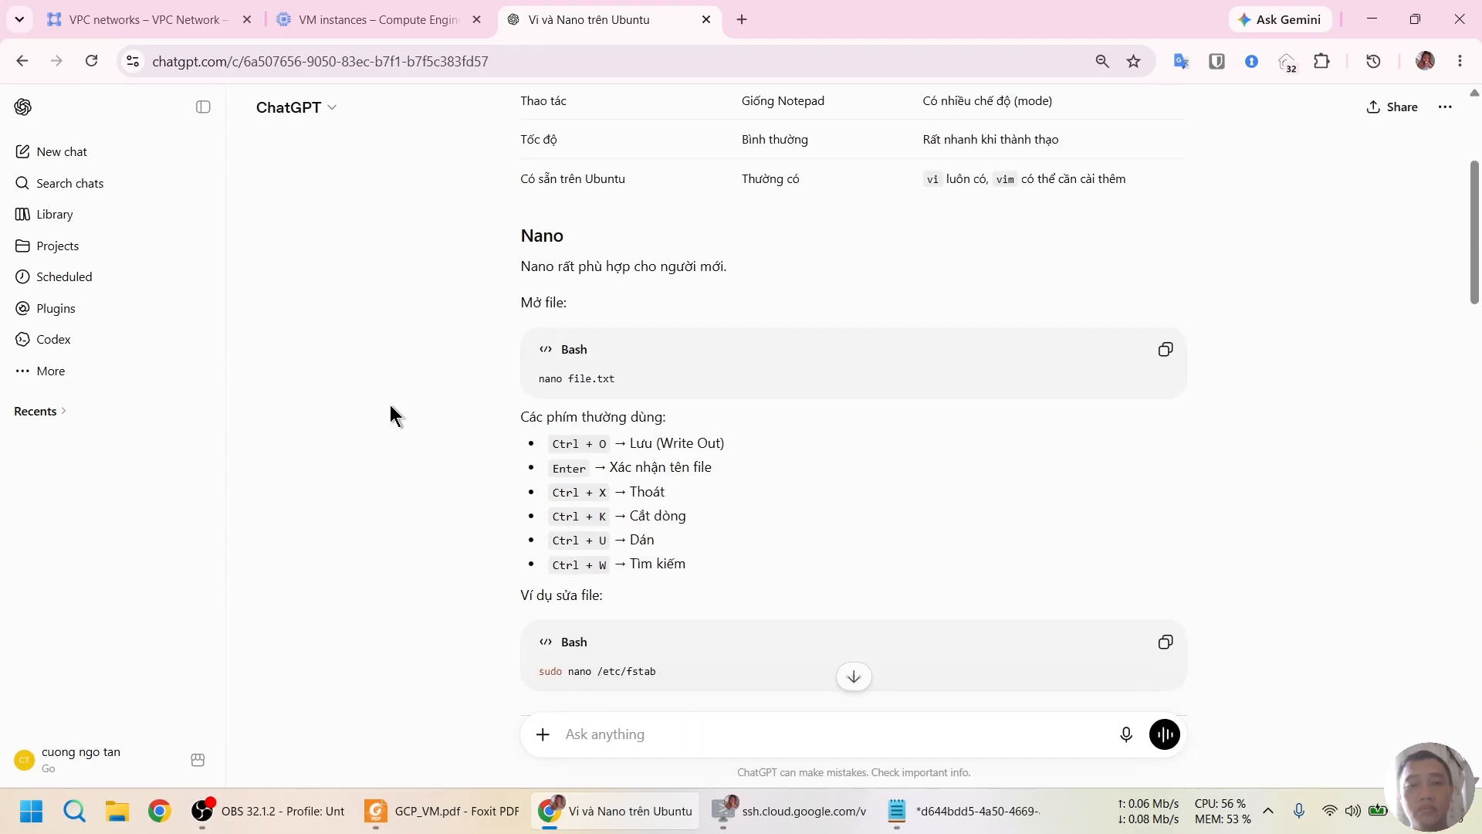
{"action": "scroll", "coordinate": [390, 404], "scroll_direction": "down", "scroll_amount": 5}
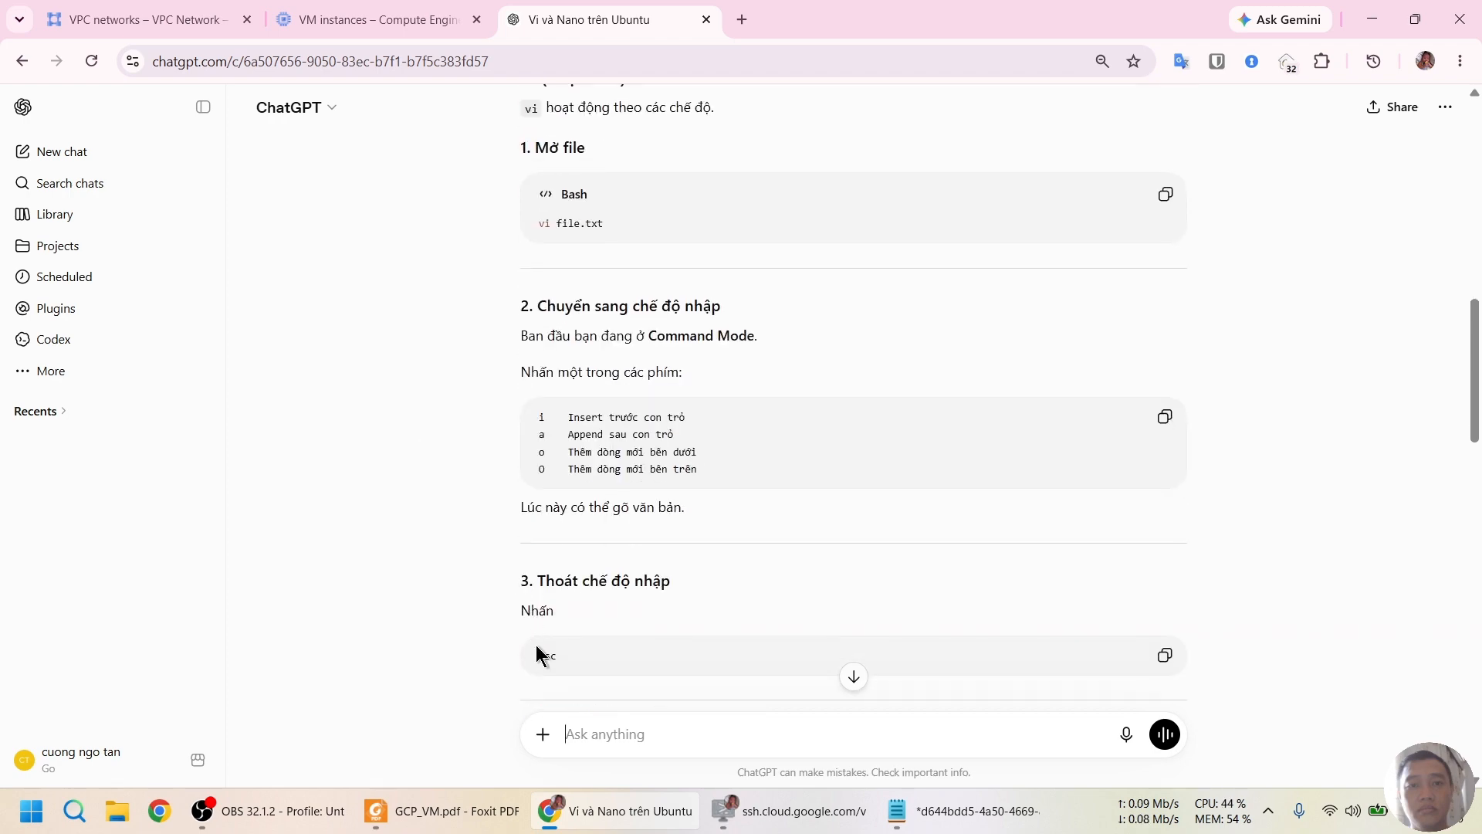
{"action": "scroll", "coordinate": [521, 648], "scroll_direction": "down", "scroll_amount": 4}
{"action": "left_click", "coordinate": [629, 741]}
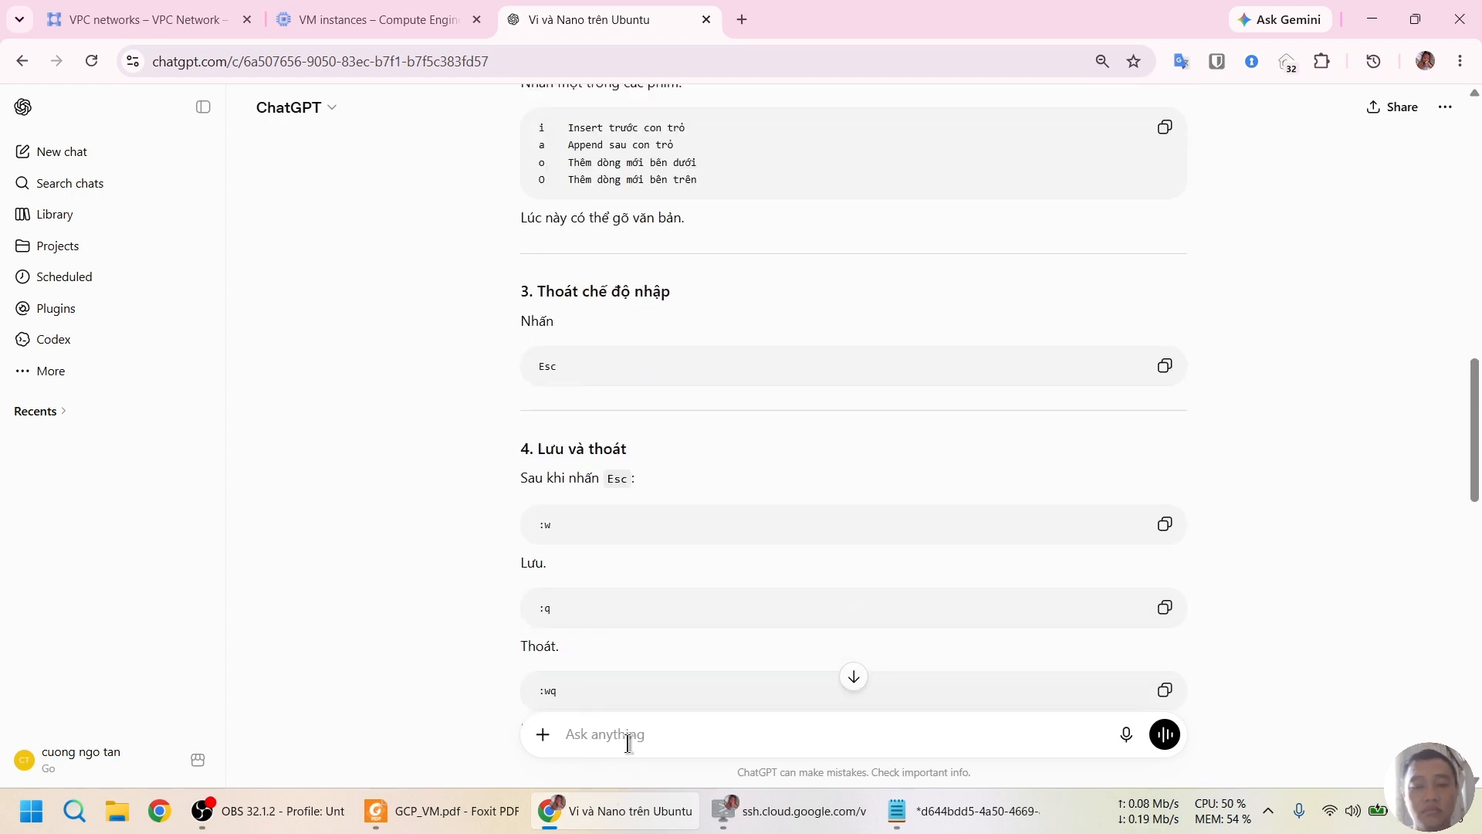
{"action": "type", "text": "cài "}
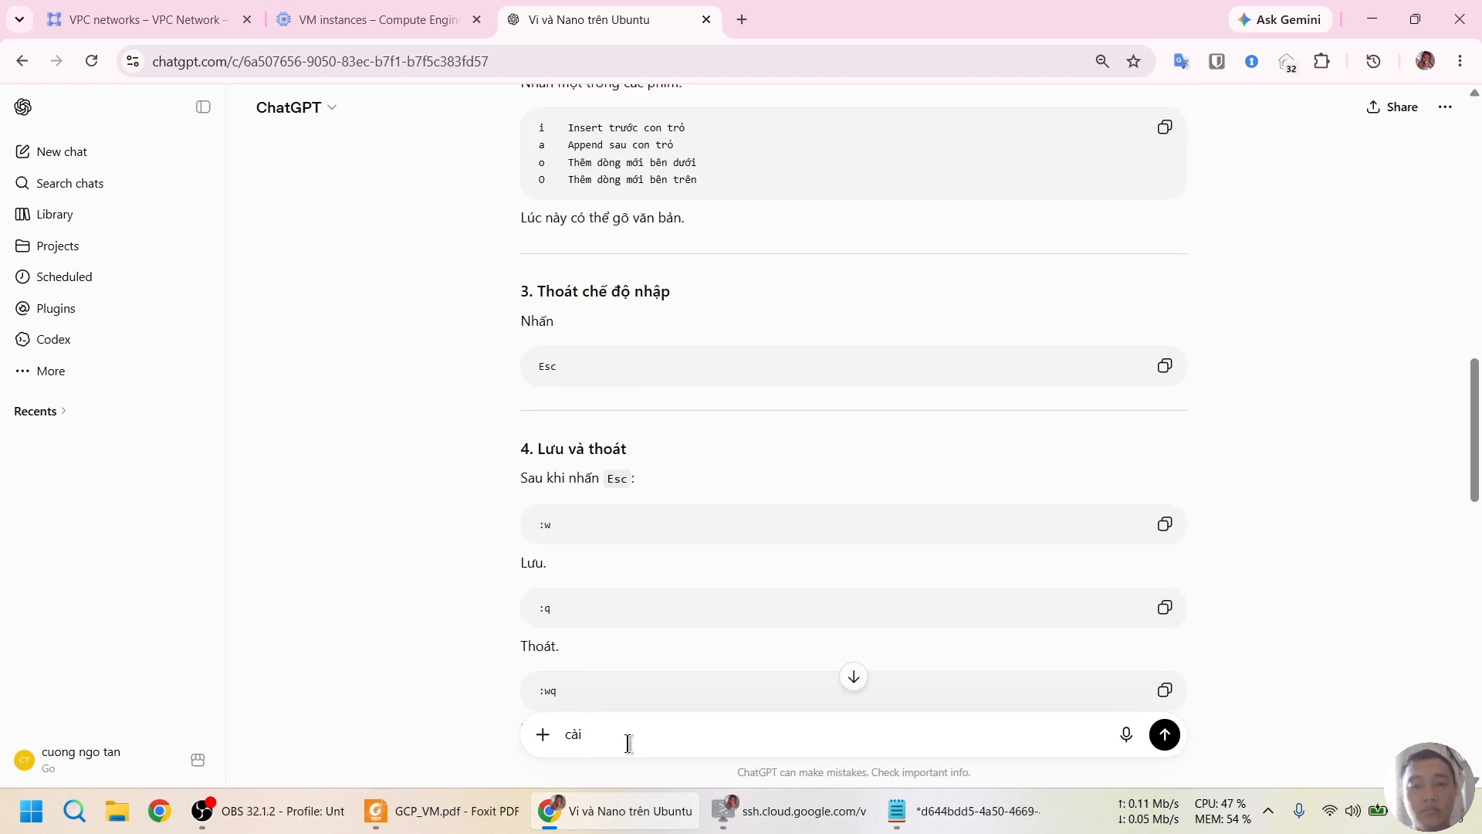
{"action": "type", "text": "tool nano và vi the nao"}
{"action": "key", "text": "Return"}
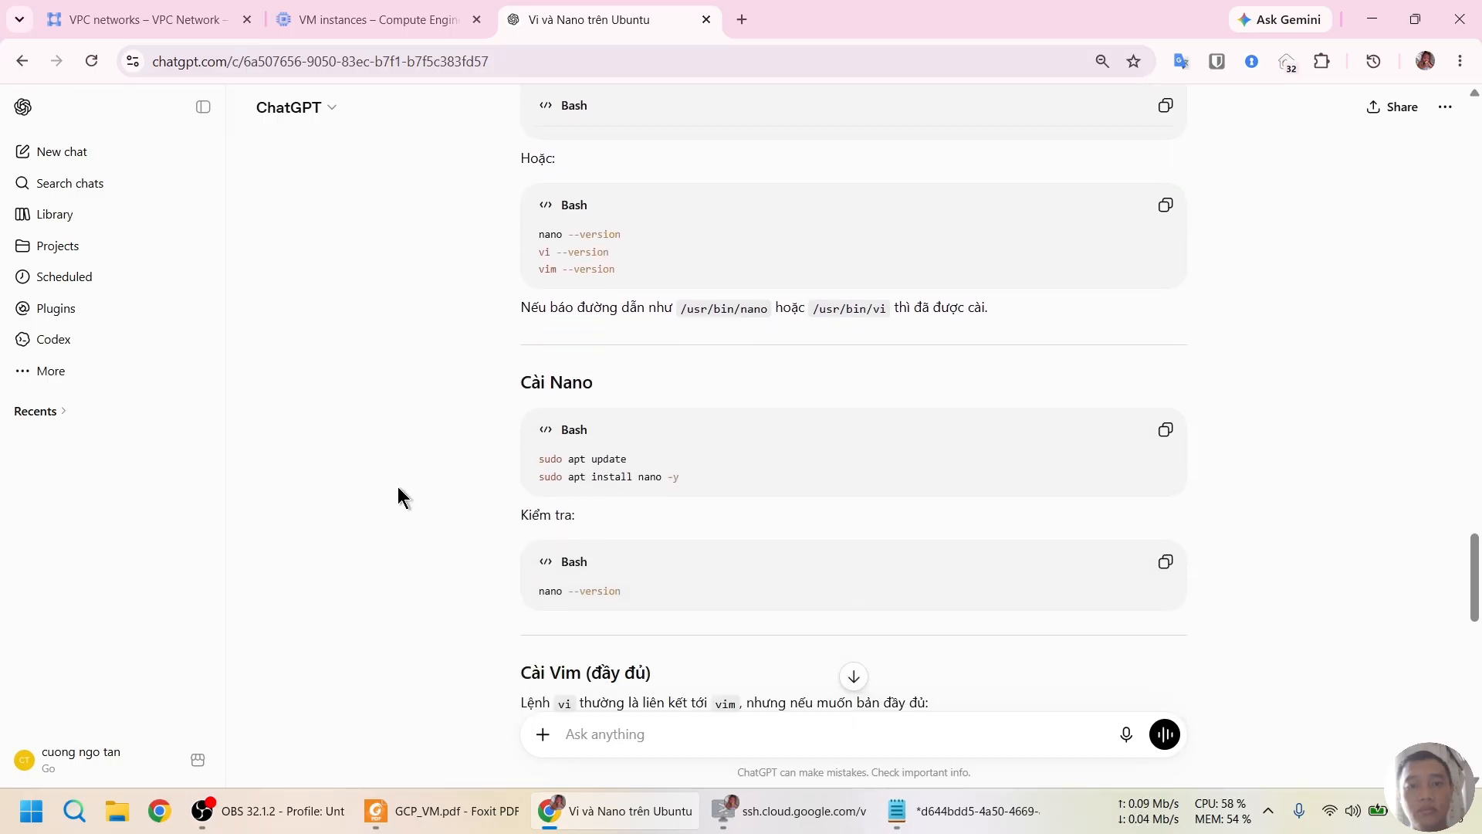
Copy the nano installation commands from the answer and run sudo apt update and sudo apt install nano -y in the SSH terminal.
{"action": "left_click", "coordinate": [1174, 441]}
{"action": "key", "text": "alt+Tab"}
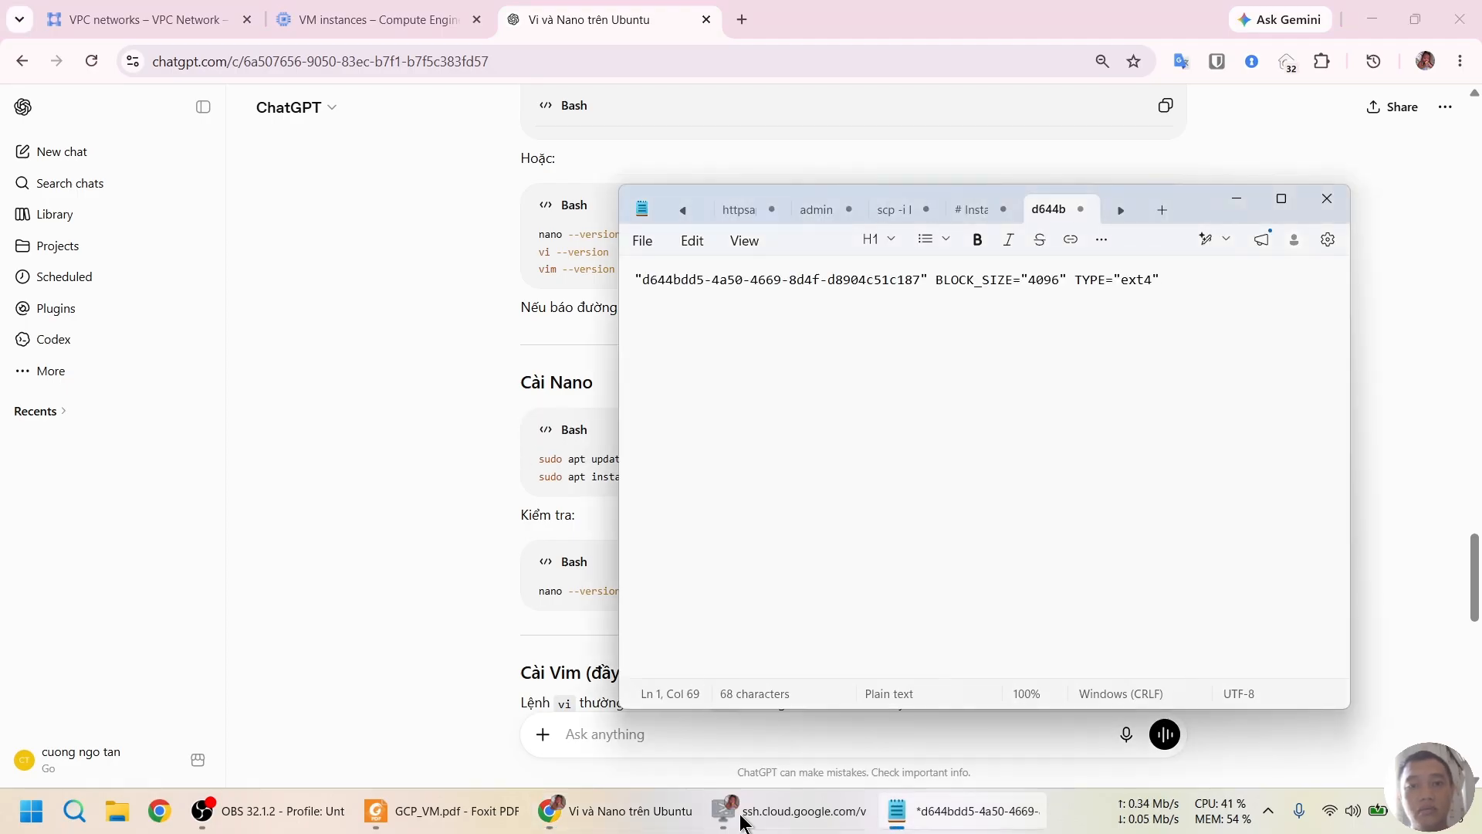
{"action": "left_click", "coordinate": [835, 818]}
{"action": "key", "text": "ctrl+v"}
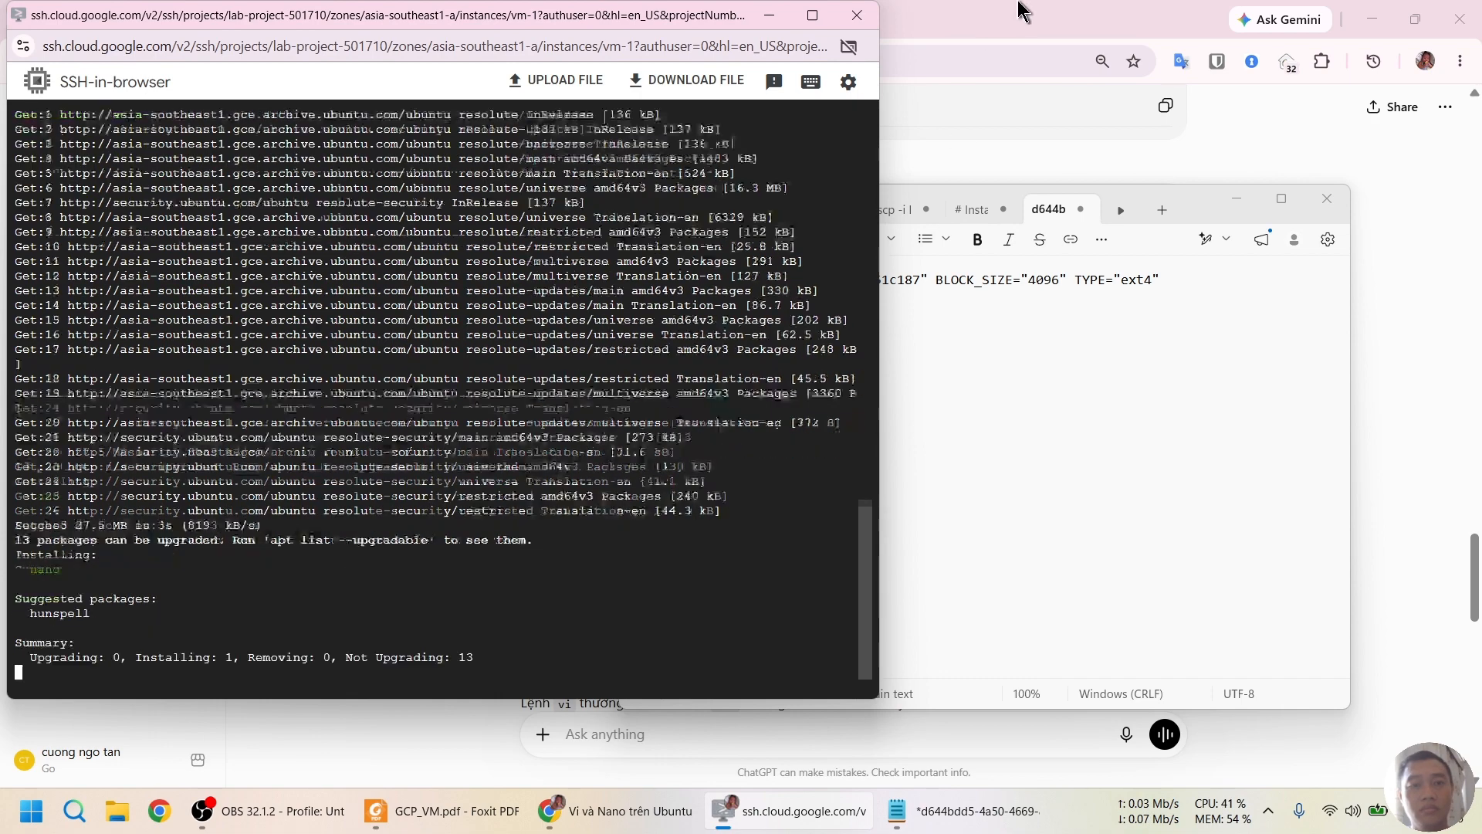
{"action": "left_click", "coordinate": [1021, 11]}
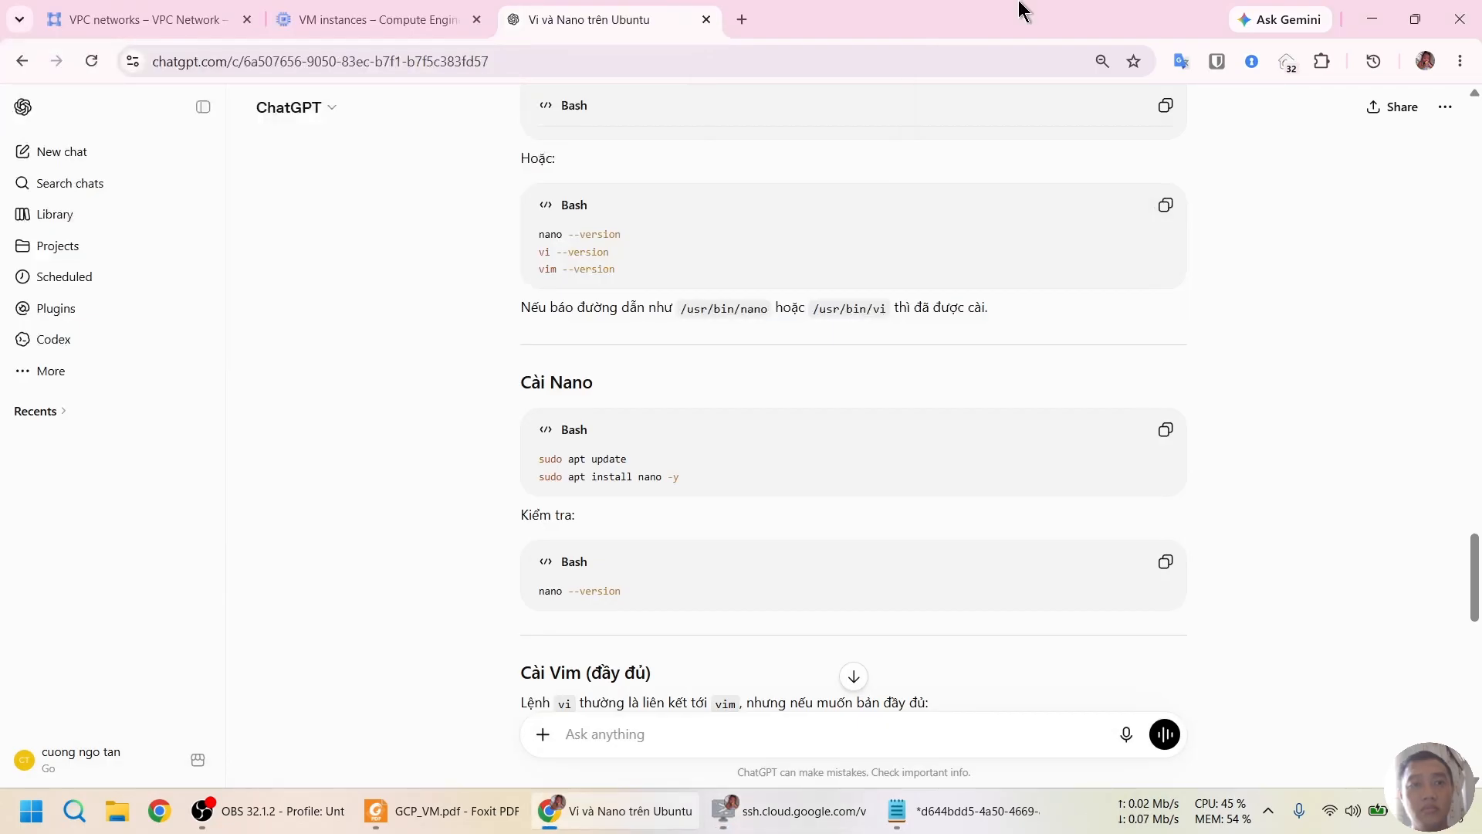
{"action": "key", "text": "alt+Tab"}
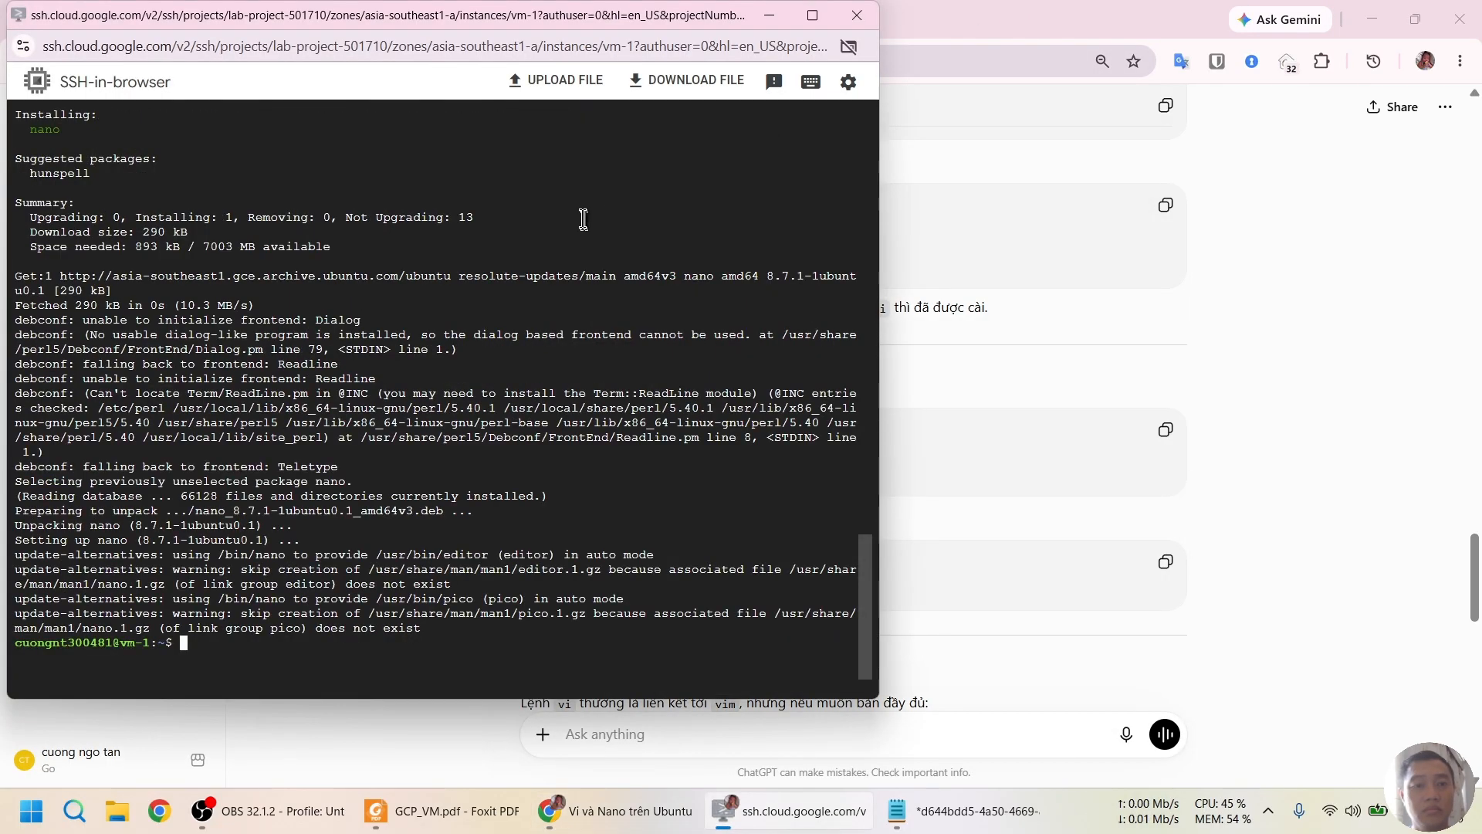
Recall the earlier sudo nano /etc/fstab command in the terminal and run it to open the file in nano.
{"action": "type", "text": "sudo apt update"}
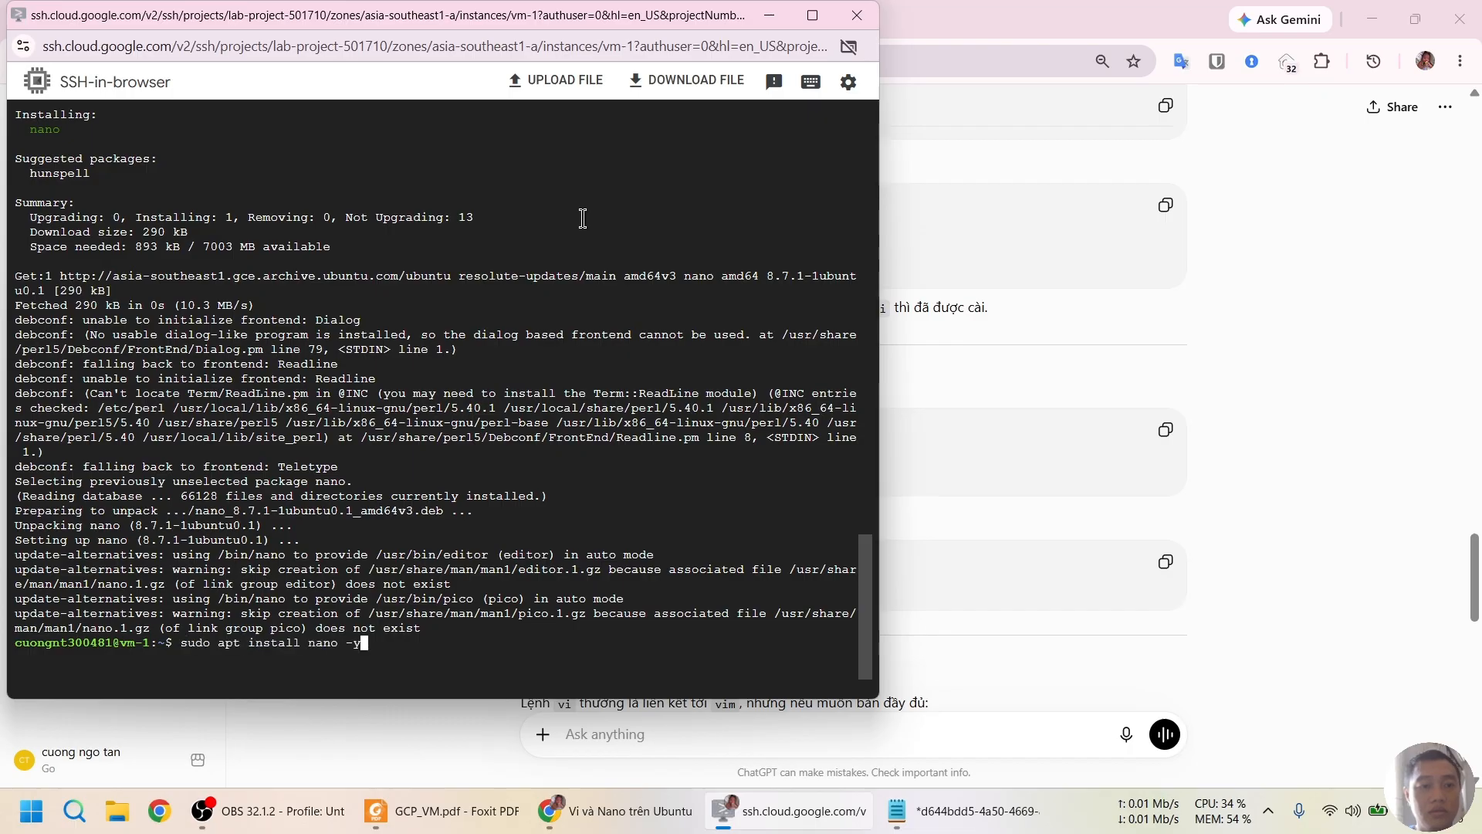
{"action": "key", "text": "Up"}
{"action": "key", "text": "Up"}
{"action": "key", "text": "Up"}
{"action": "key", "text": "Return"}
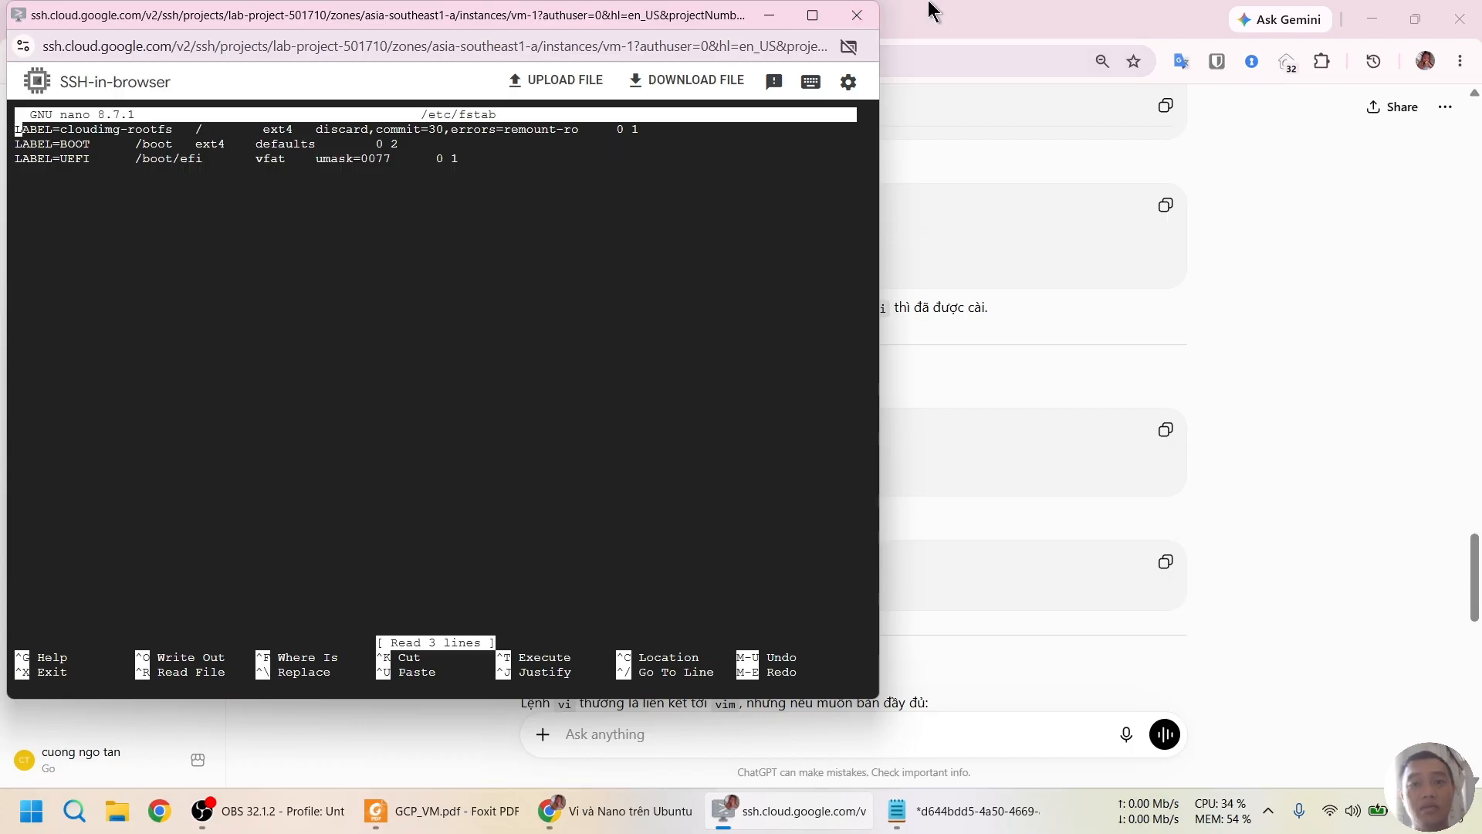
Return to the ChatGPT disk-mounting chat and find step 6 about mounting automatically after reboot.
{"action": "left_click", "coordinate": [966, 4]}
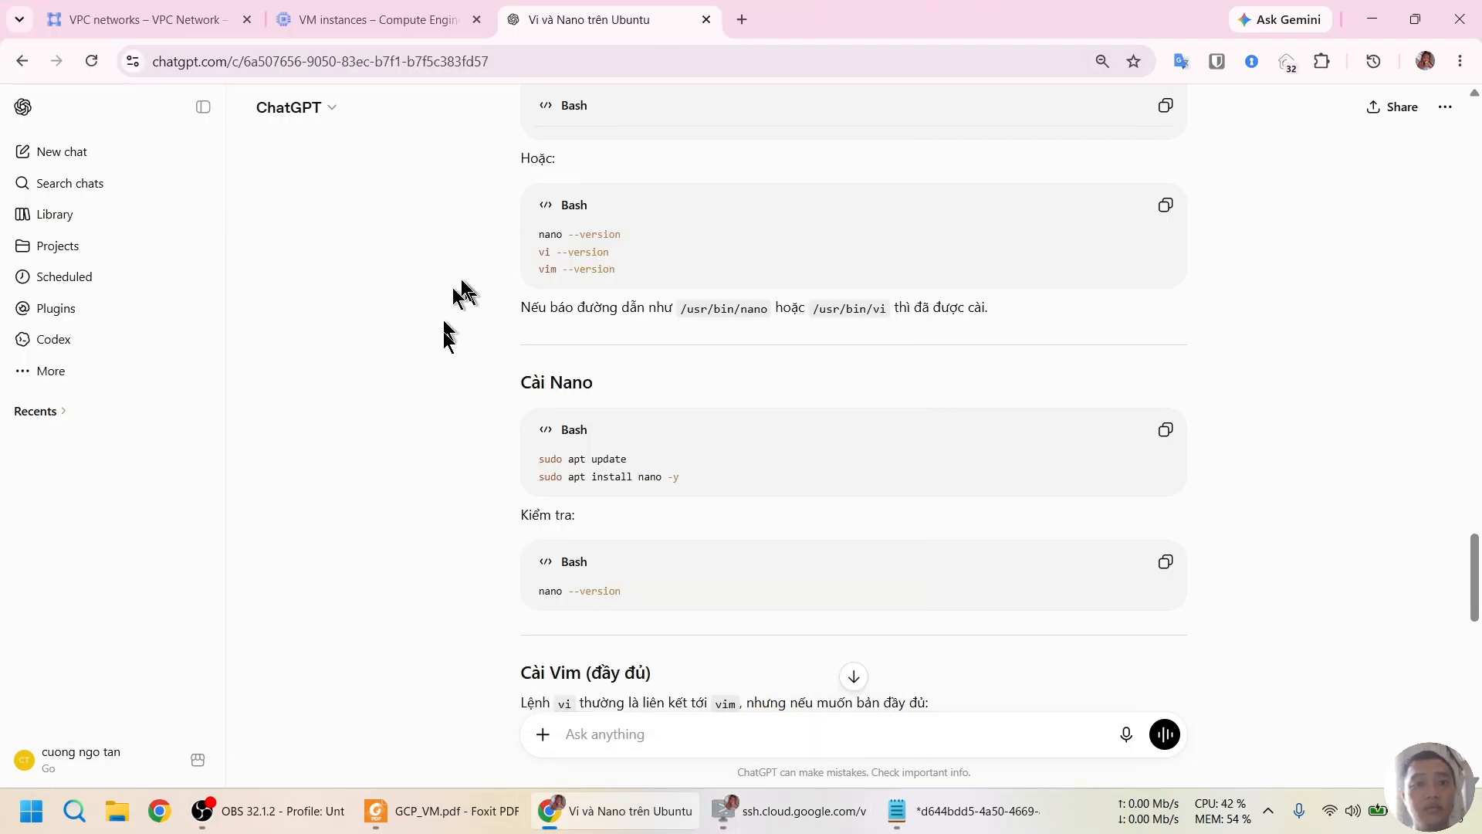
{"action": "scroll", "coordinate": [438, 395], "scroll_direction": "up", "scroll_amount": 3}
{"action": "scroll", "coordinate": [438, 395], "scroll_direction": "up", "scroll_amount": 10}
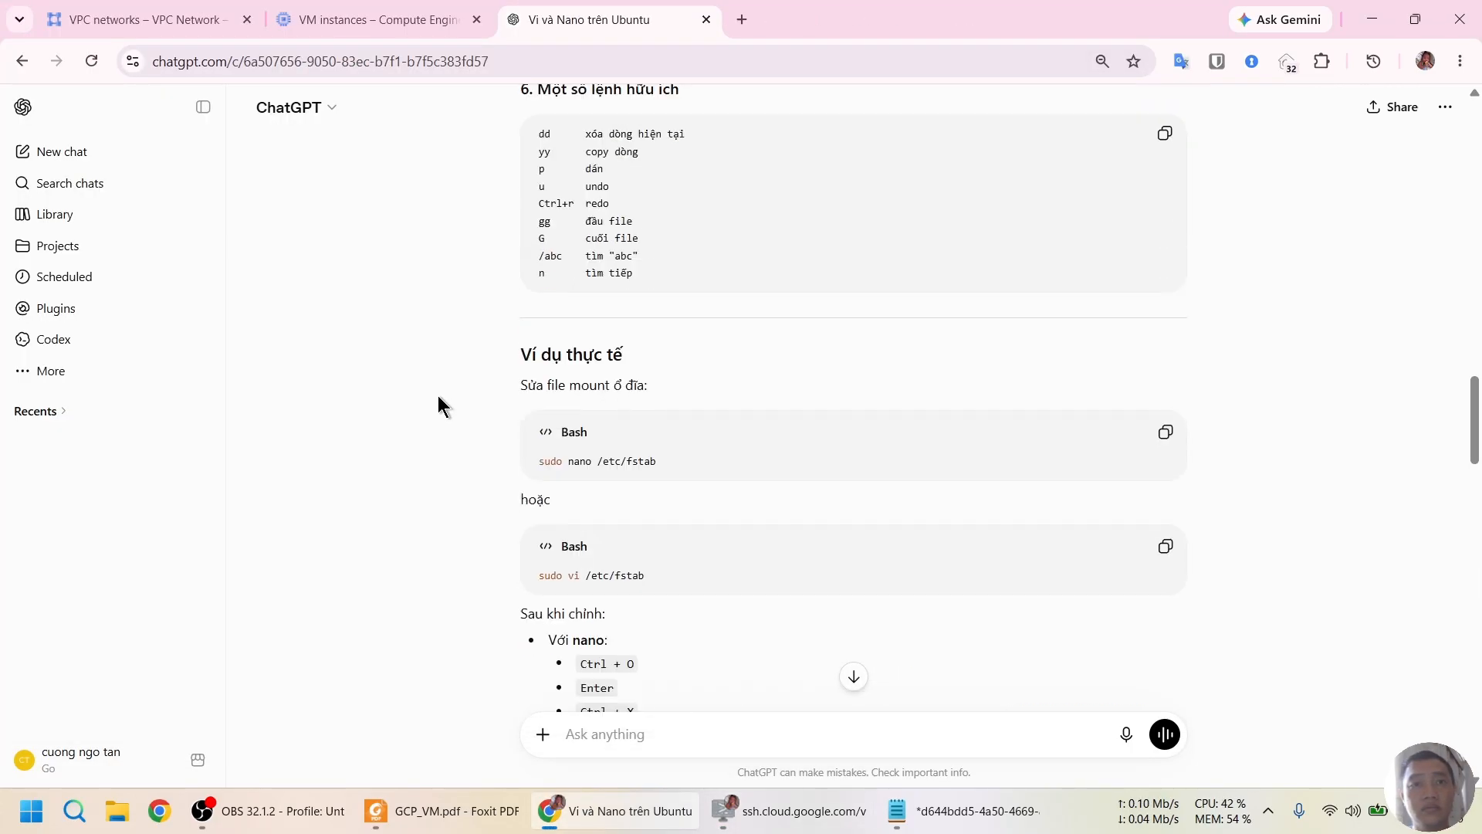
{"action": "key", "text": "alt+Left"}
{"action": "scroll", "coordinate": [436, 307], "scroll_direction": "down", "scroll_amount": 2}
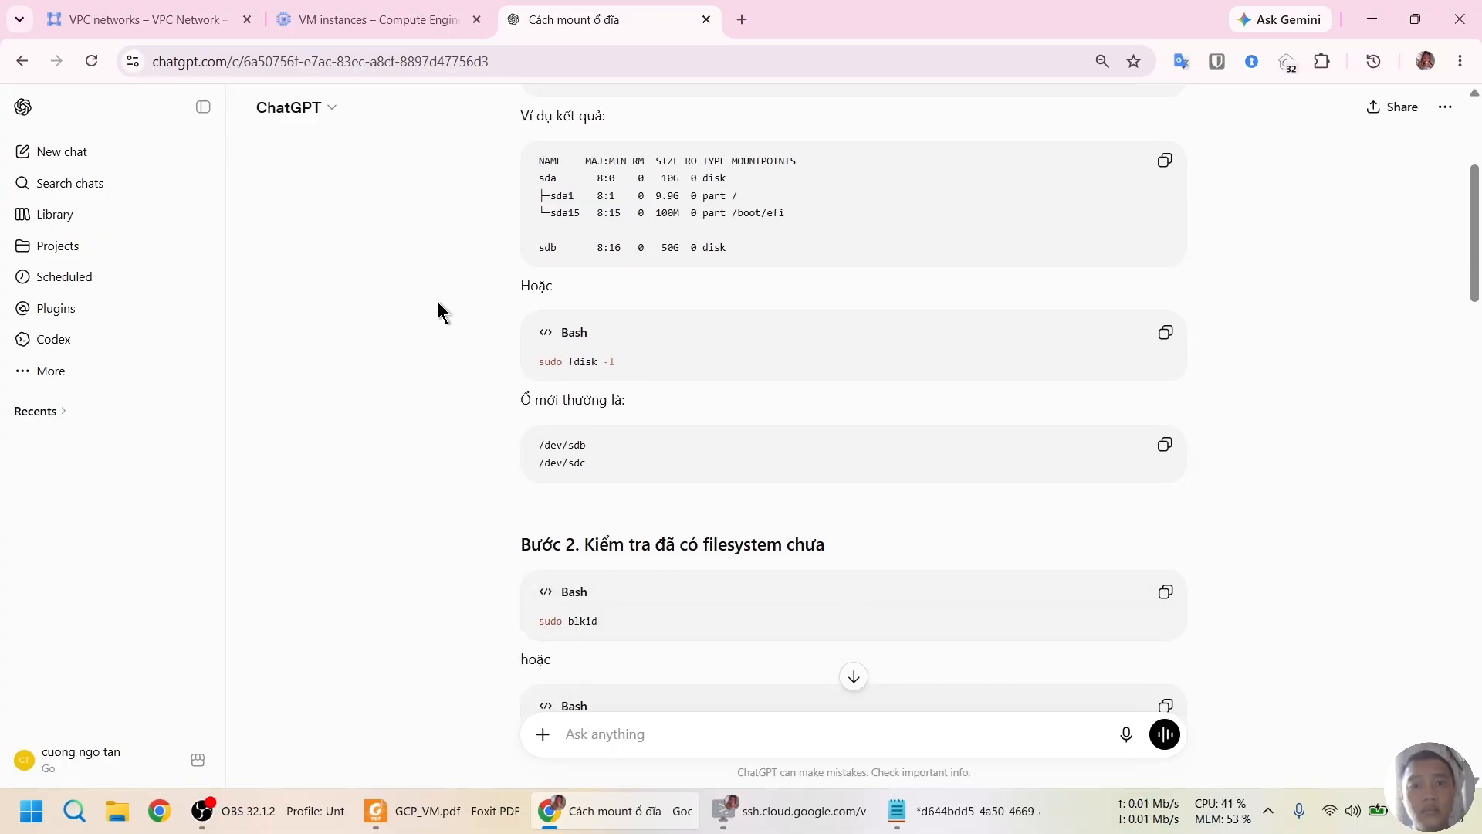
{"action": "scroll", "coordinate": [437, 301], "scroll_direction": "down", "scroll_amount": 15}
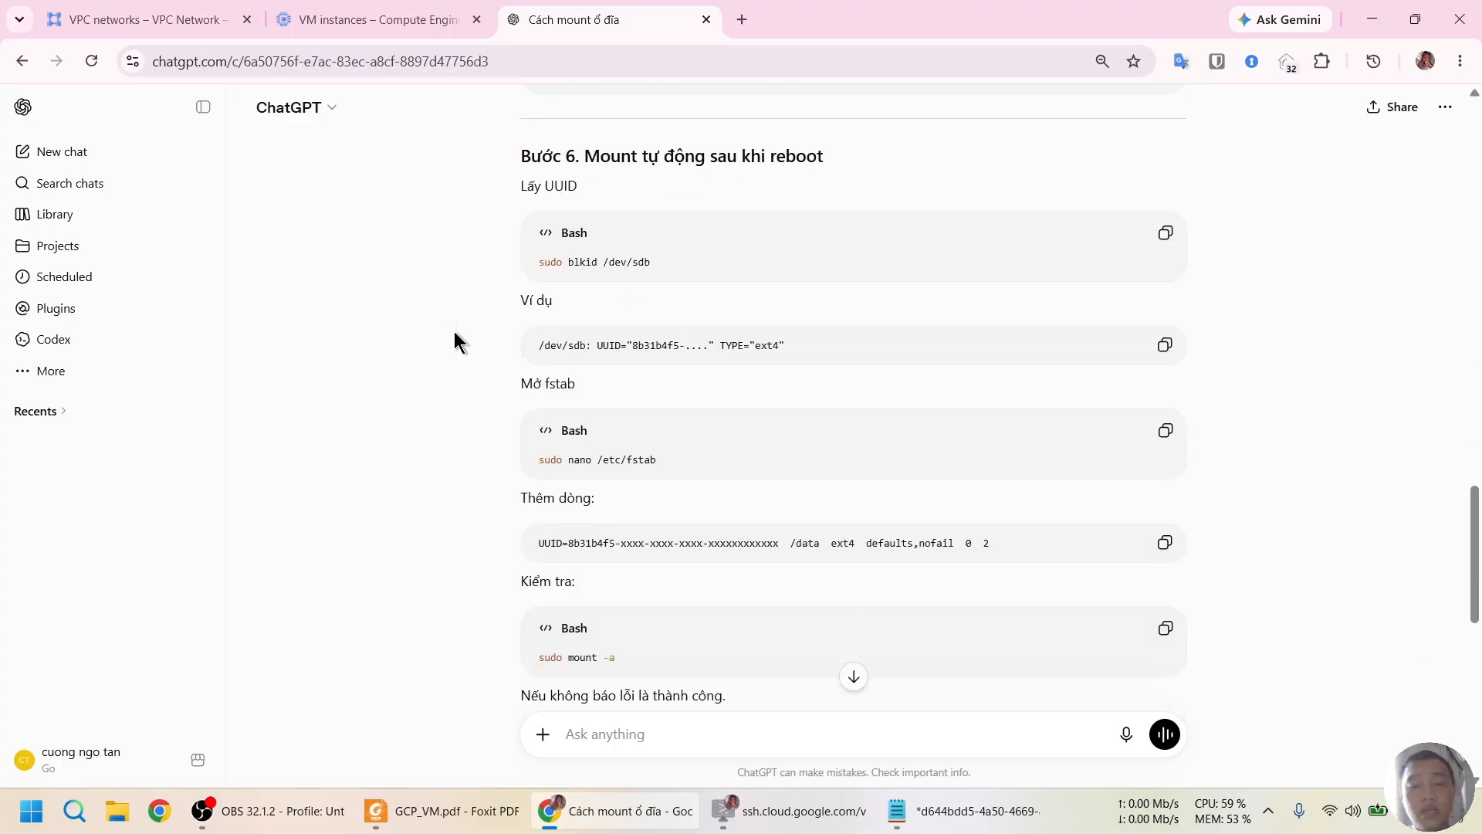
Review the rest of the mount guide and highlight the options "defaults,nofail 0 2" in the sample fstab line.
{"action": "scroll", "coordinate": [454, 329], "scroll_direction": "down", "scroll_amount": 6}
{"action": "scroll", "coordinate": [457, 332], "scroll_direction": "down", "scroll_amount": 3}
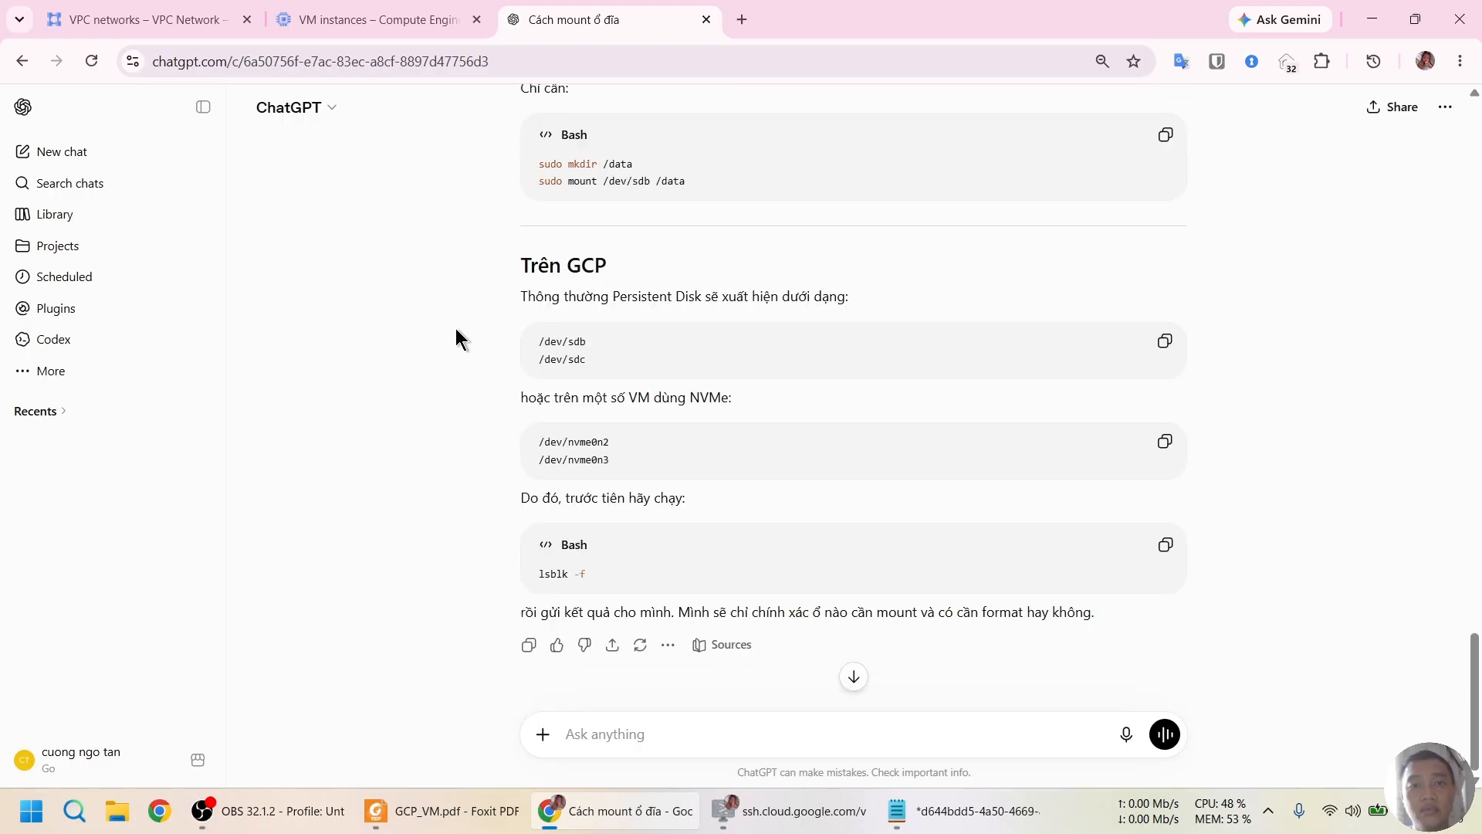
{"action": "scroll", "coordinate": [456, 339], "scroll_direction": "up", "scroll_amount": 3}
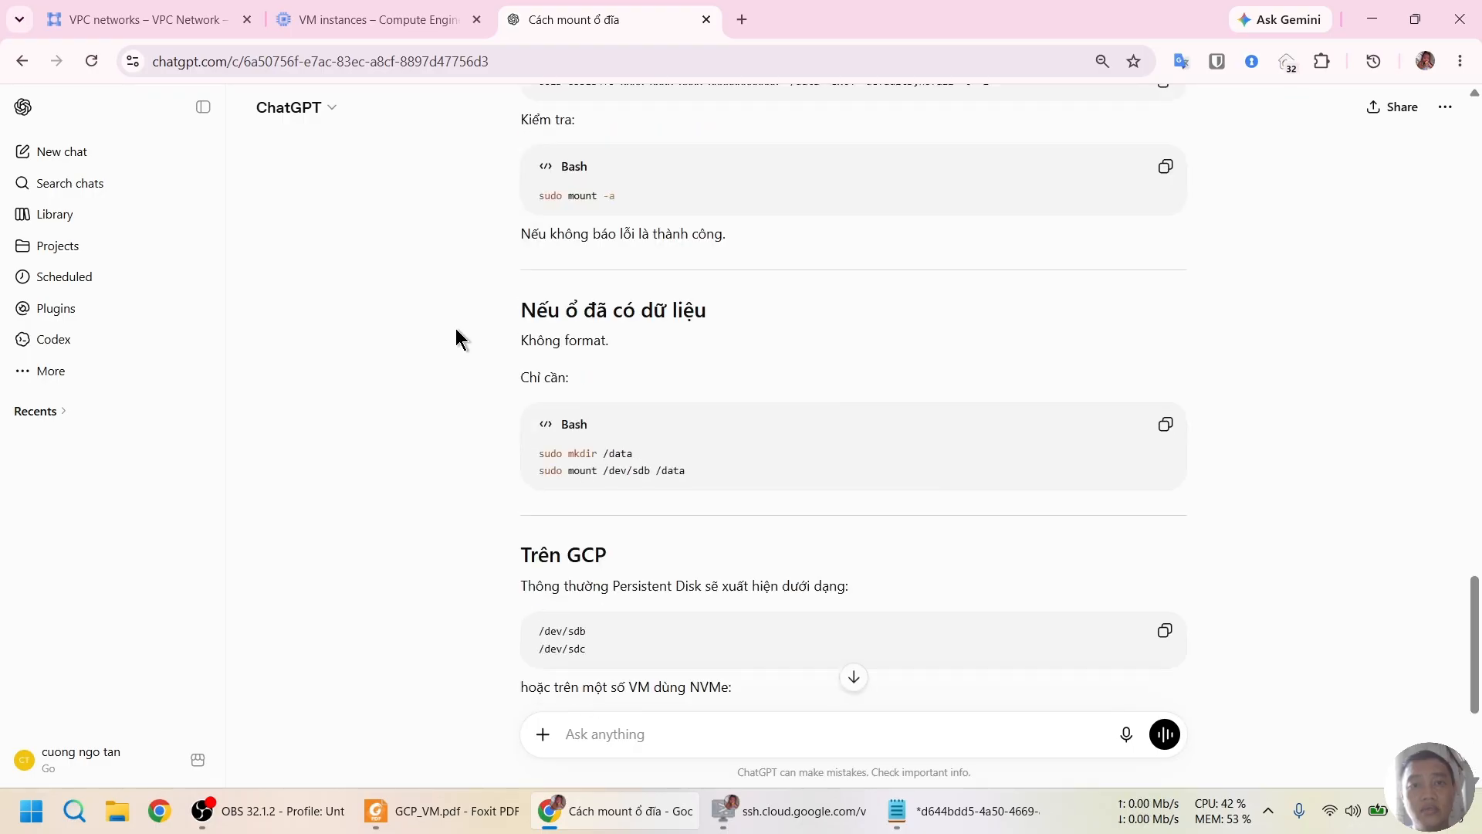
{"action": "scroll", "coordinate": [457, 330], "scroll_direction": "up", "scroll_amount": 2}
{"action": "scroll", "coordinate": [455, 327], "scroll_direction": "down", "scroll_amount": 5}
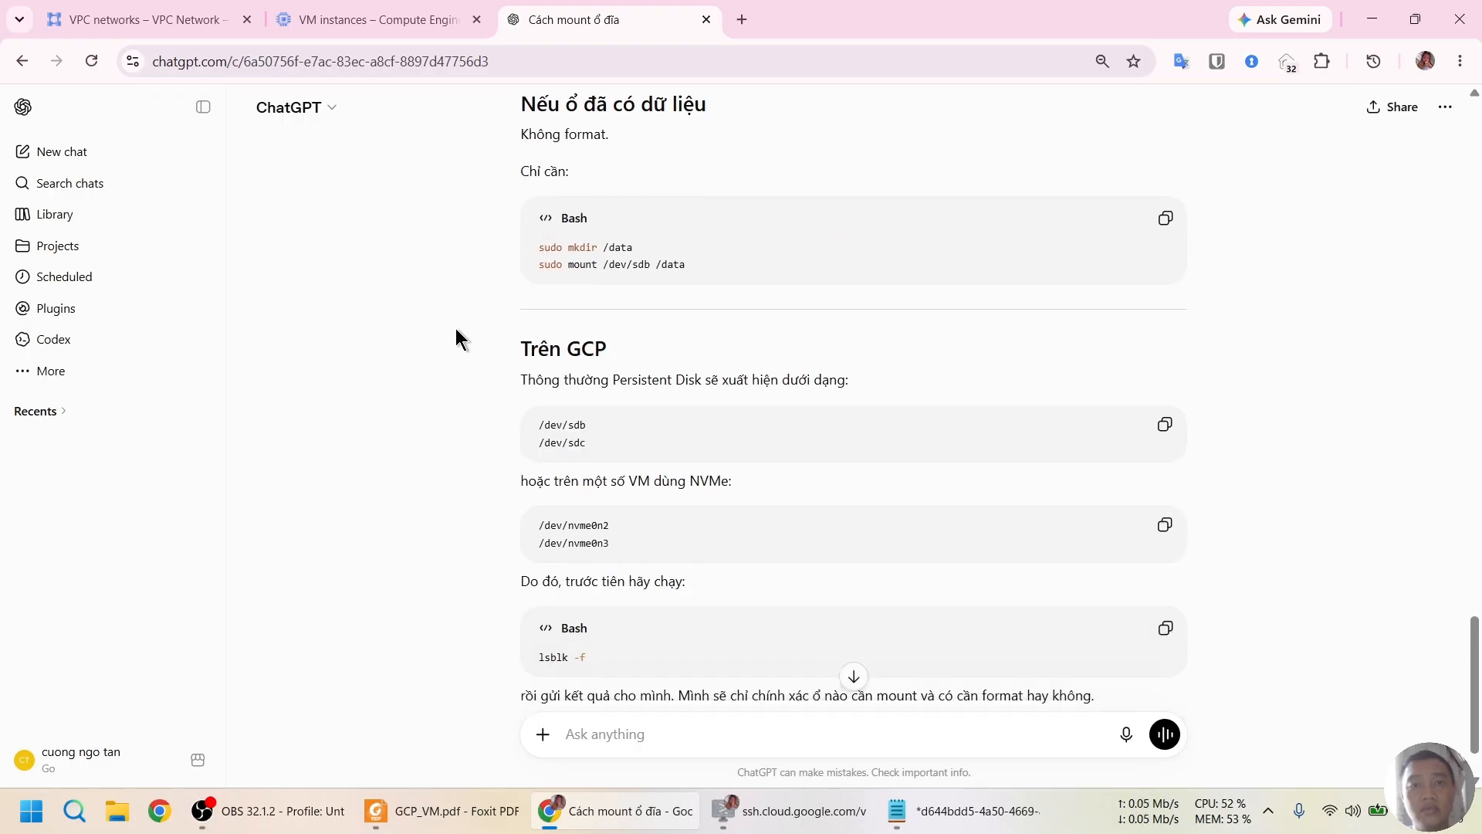
{"action": "scroll", "coordinate": [461, 344], "scroll_direction": "up", "scroll_amount": 8}
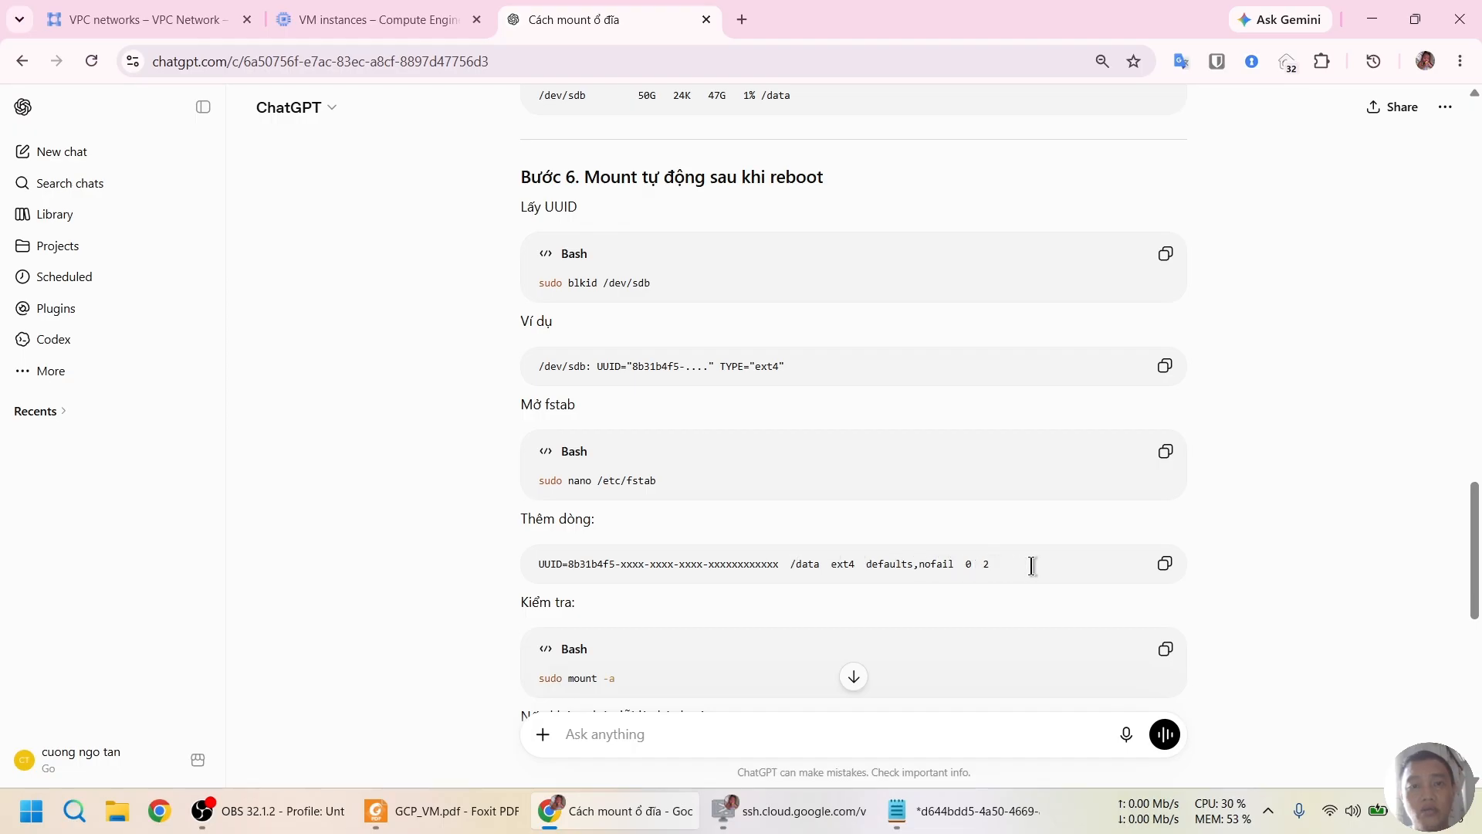
{"action": "scroll", "coordinate": [1032, 566], "scroll_direction": "down", "scroll_amount": 1}
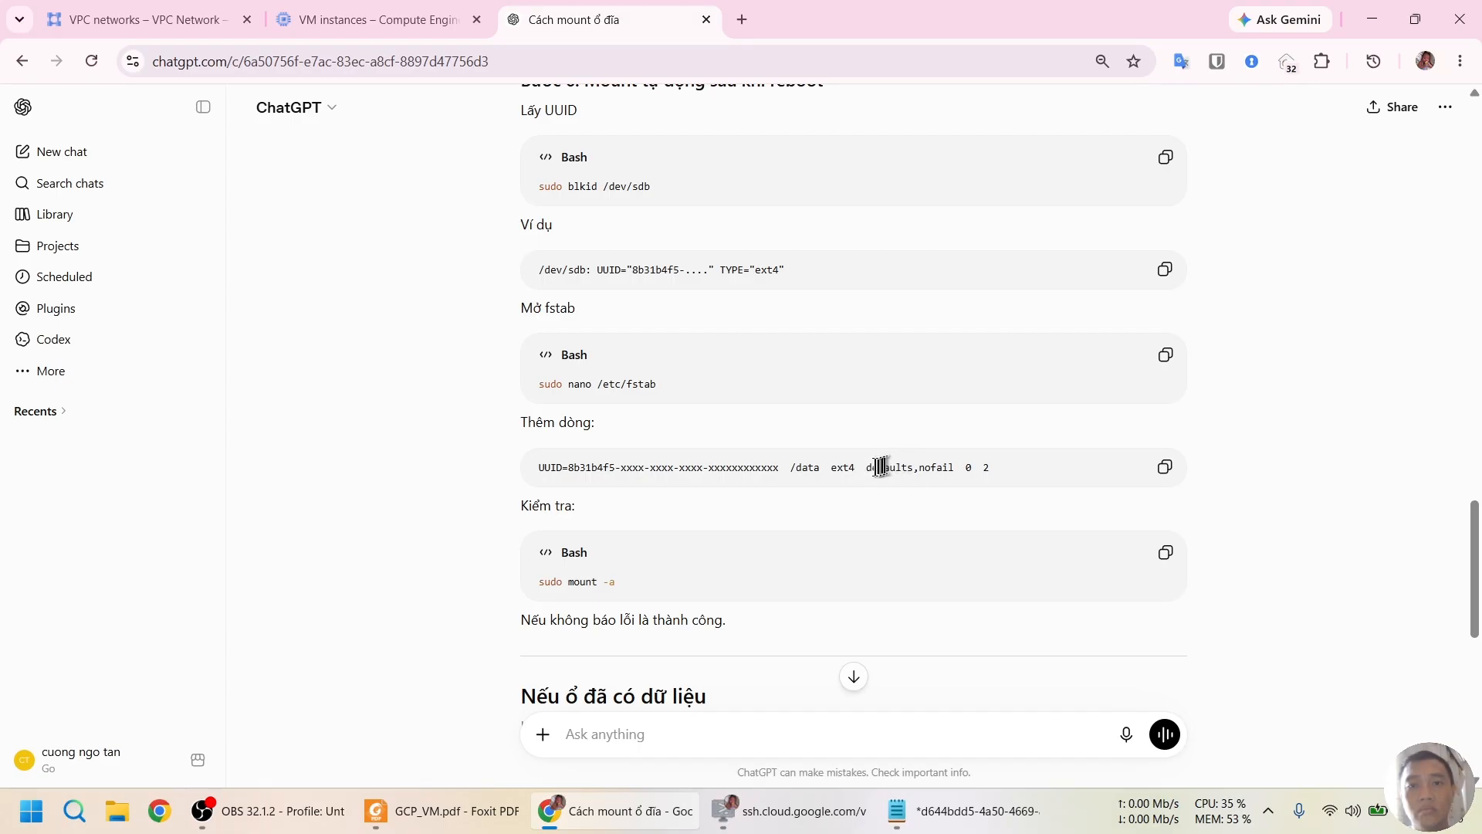
{"action": "left_click_drag", "start_coordinate": [873, 467], "coordinate": [991, 469]}
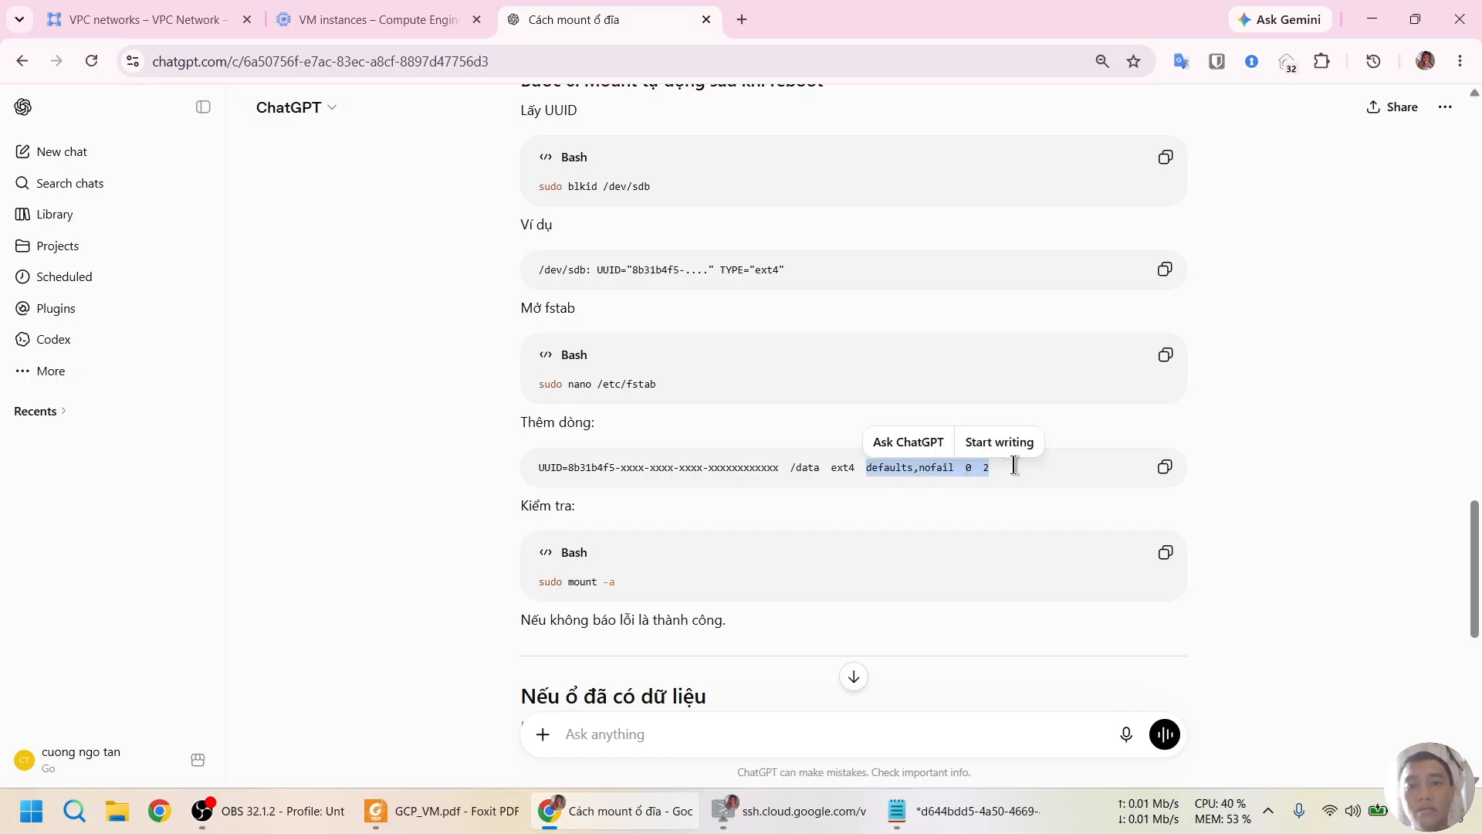
Copy the sample fstab line from the ChatGPT guide and paste it below the saved UUID text in the Notepad note.
{"action": "left_click", "coordinate": [968, 811]}
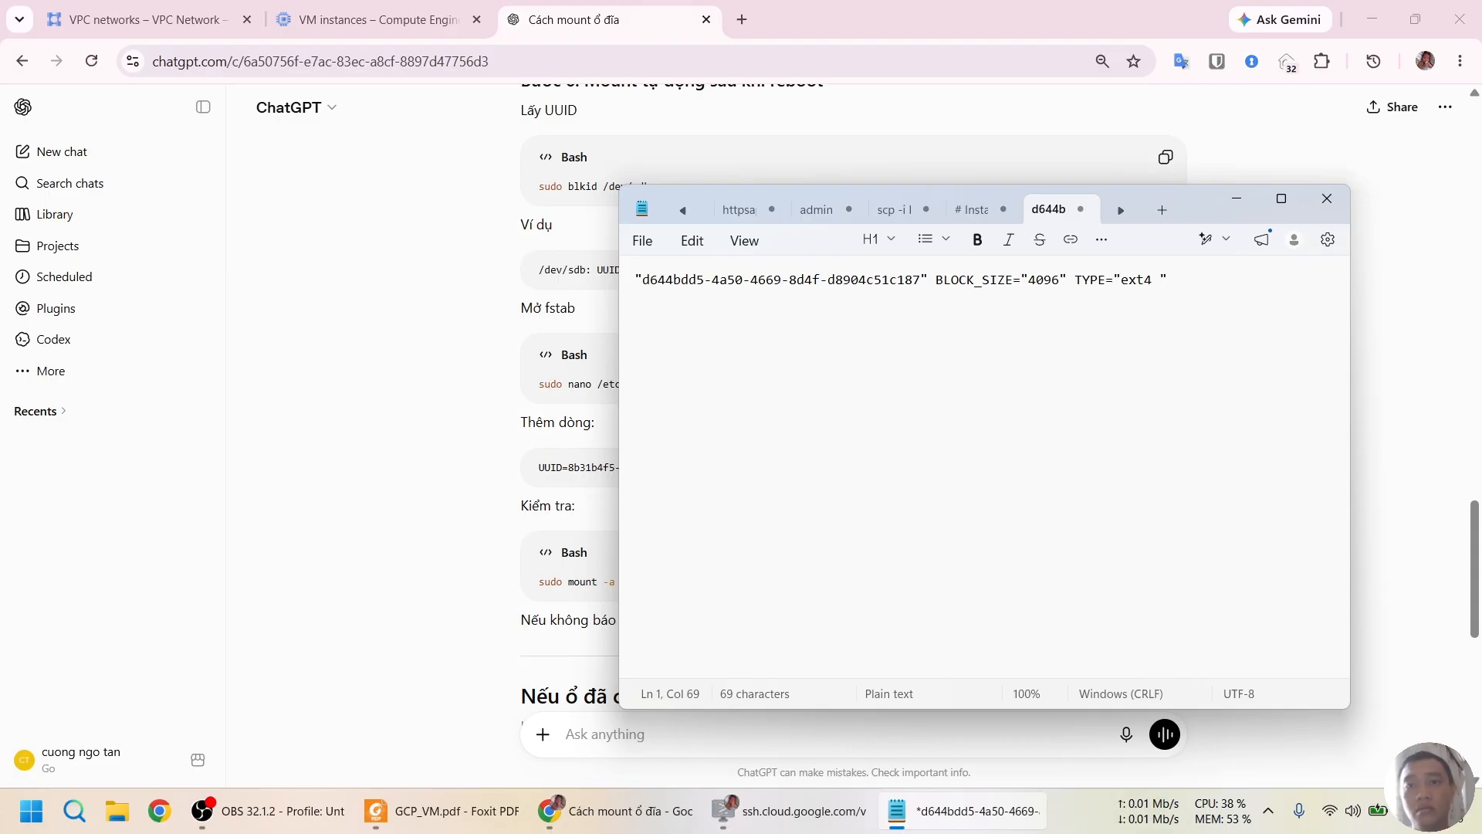
{"action": "key", "text": "alt+Tab"}
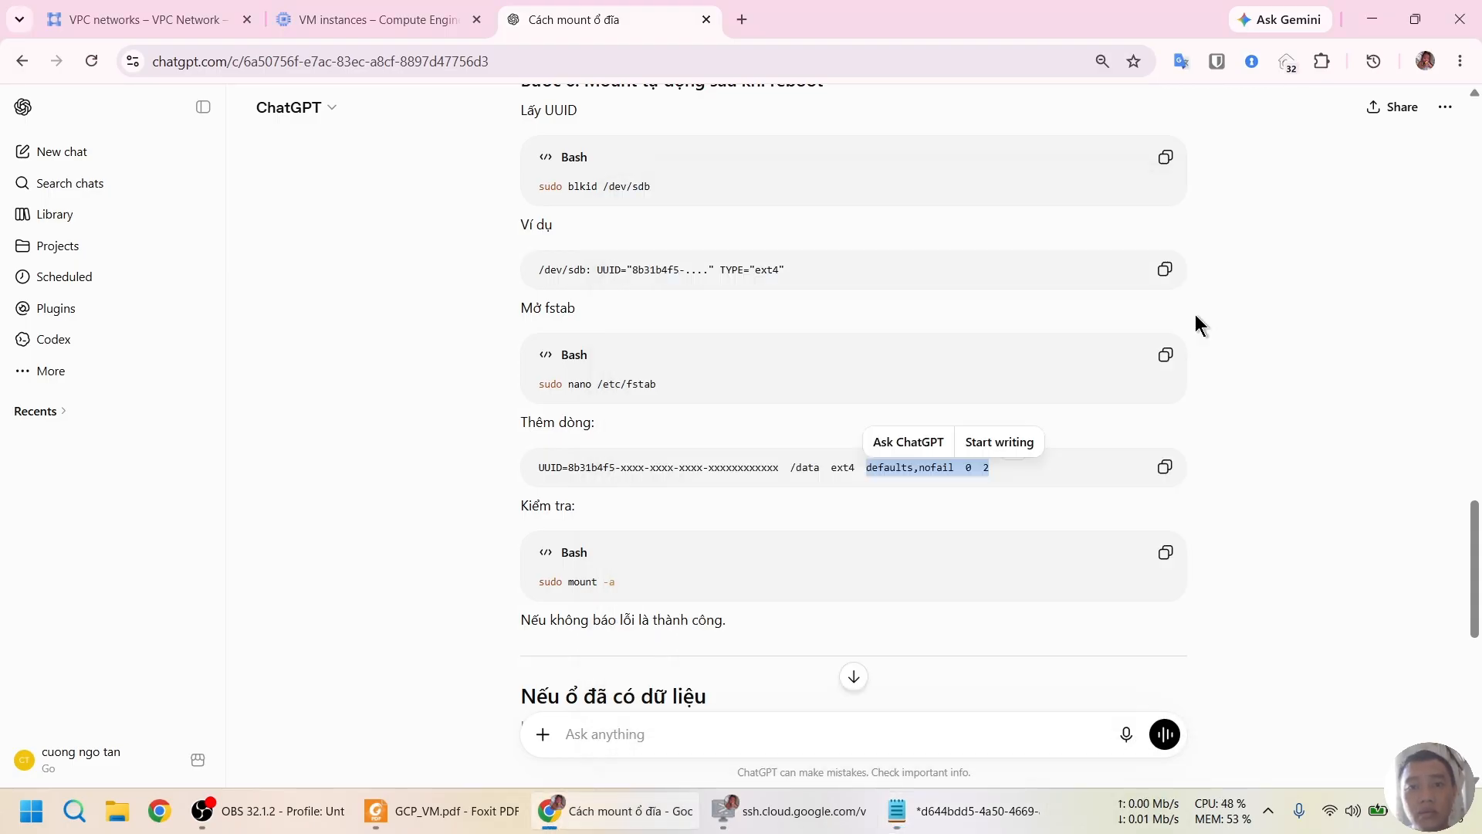
{"action": "key", "text": "alt+Tab"}
{"action": "key", "text": "alt+Tab"}
{"action": "left_click", "coordinate": [1166, 467]}
{"action": "key", "text": "alt+Tab"}
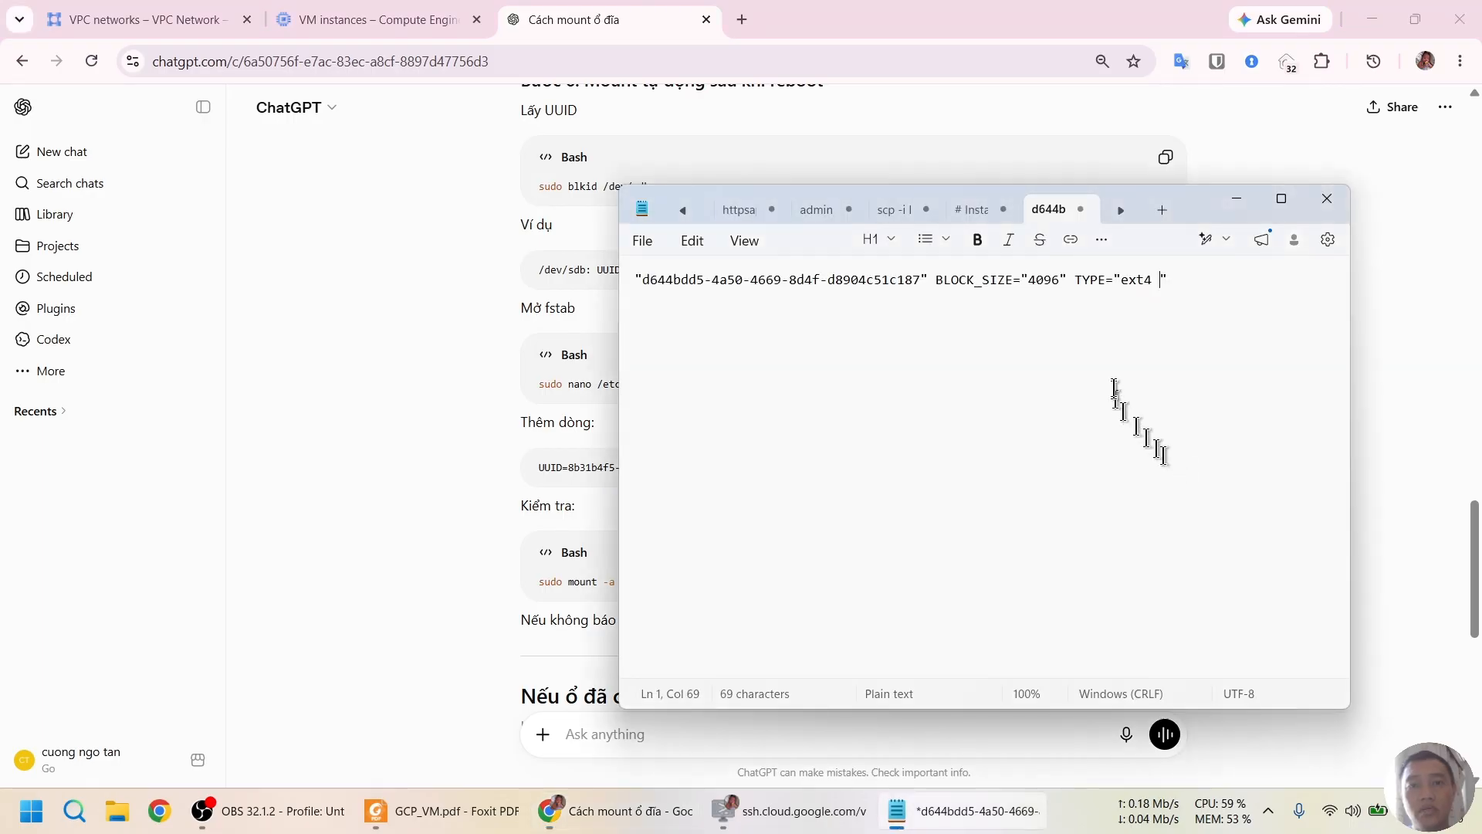
{"action": "key", "text": "ctrl+v"}
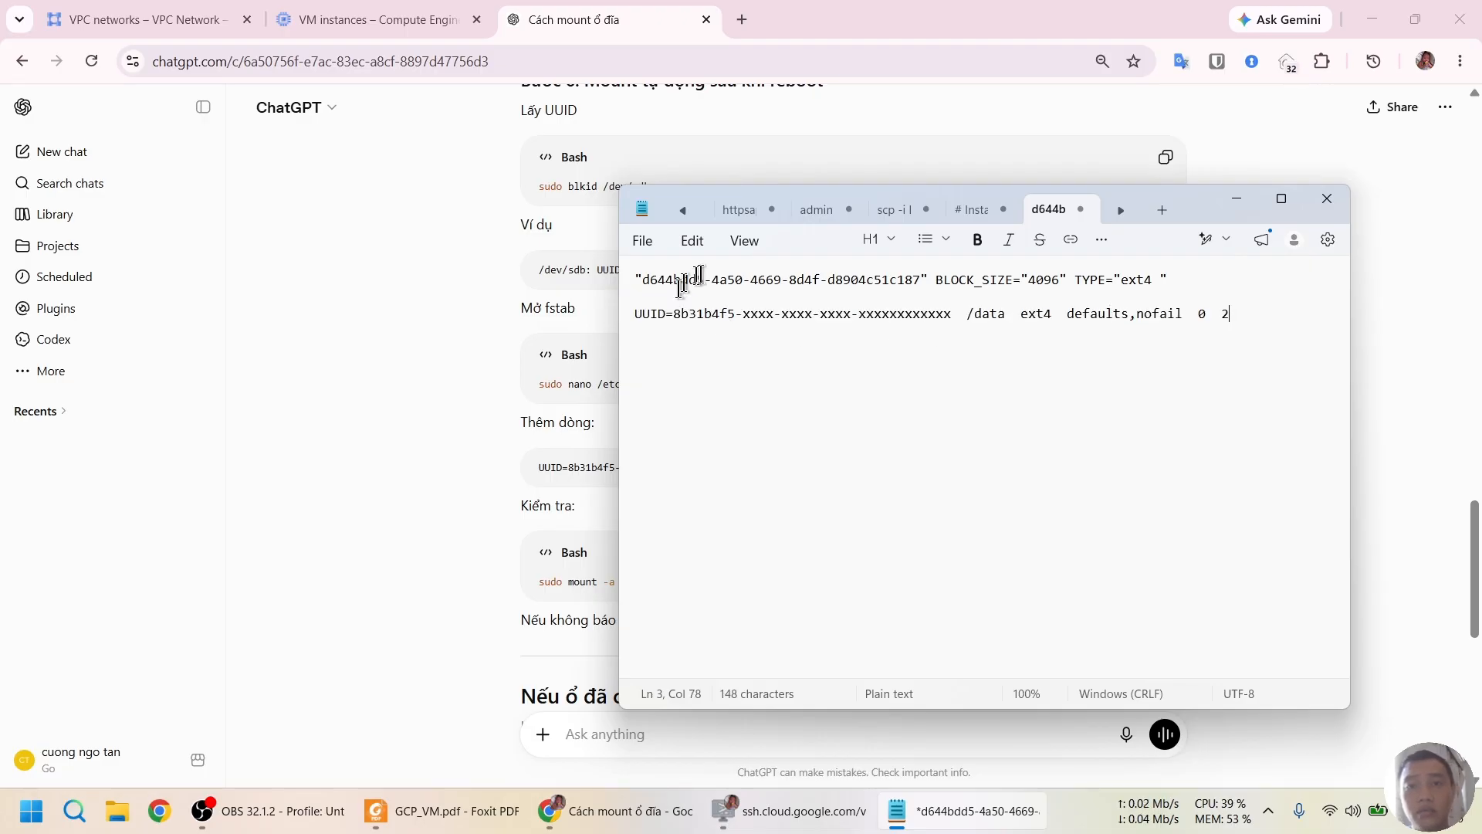
Replace the placeholder UUID in the pasted Notepad line with the copied disk UUID d644bdd5-4a50-4669-8d4f-d8904c51c187.
{"action": "left_click_drag", "start_coordinate": [643, 279], "coordinate": [923, 286]}
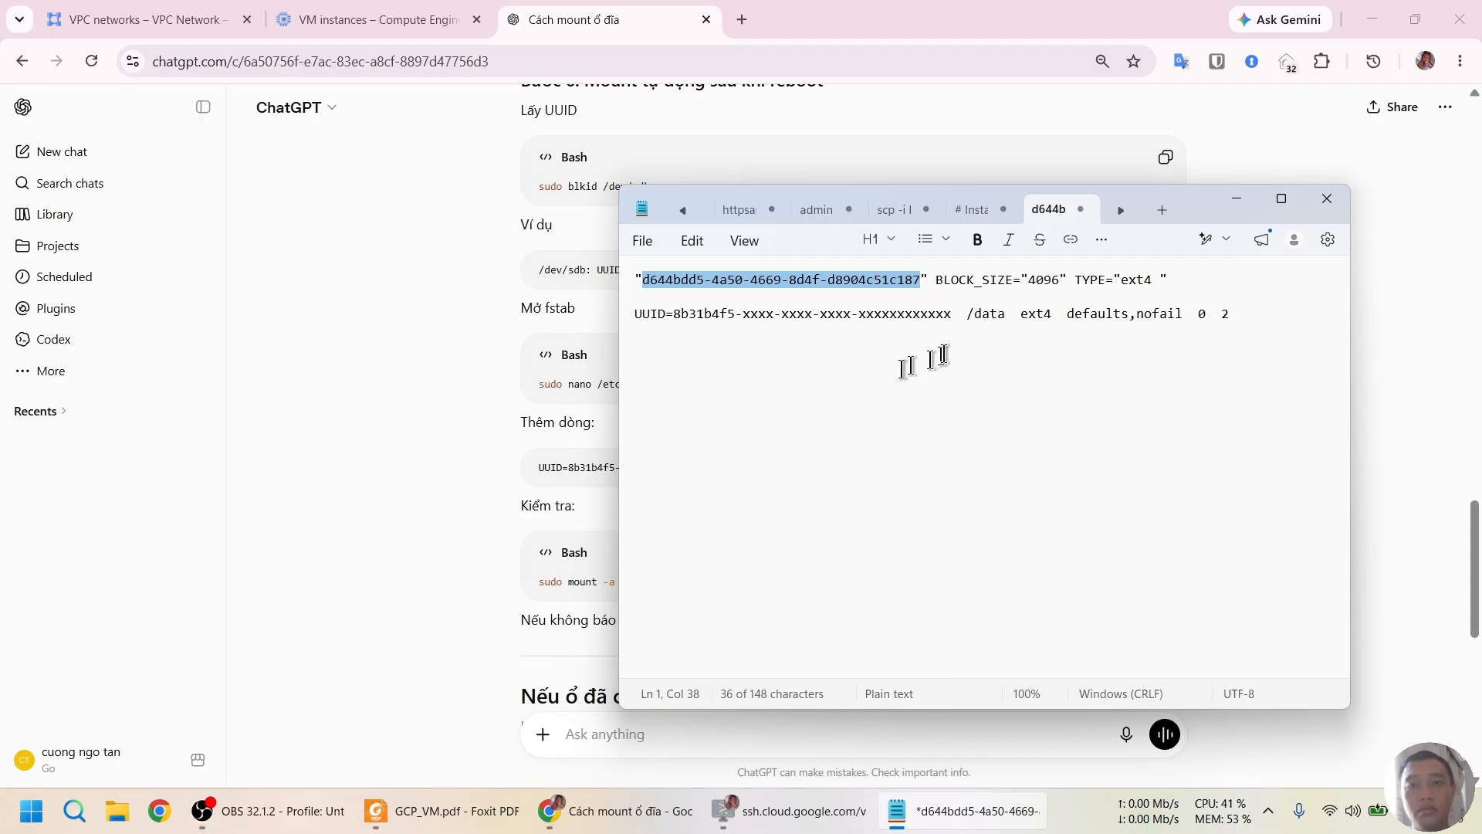
{"action": "left_click", "coordinate": [954, 315]}
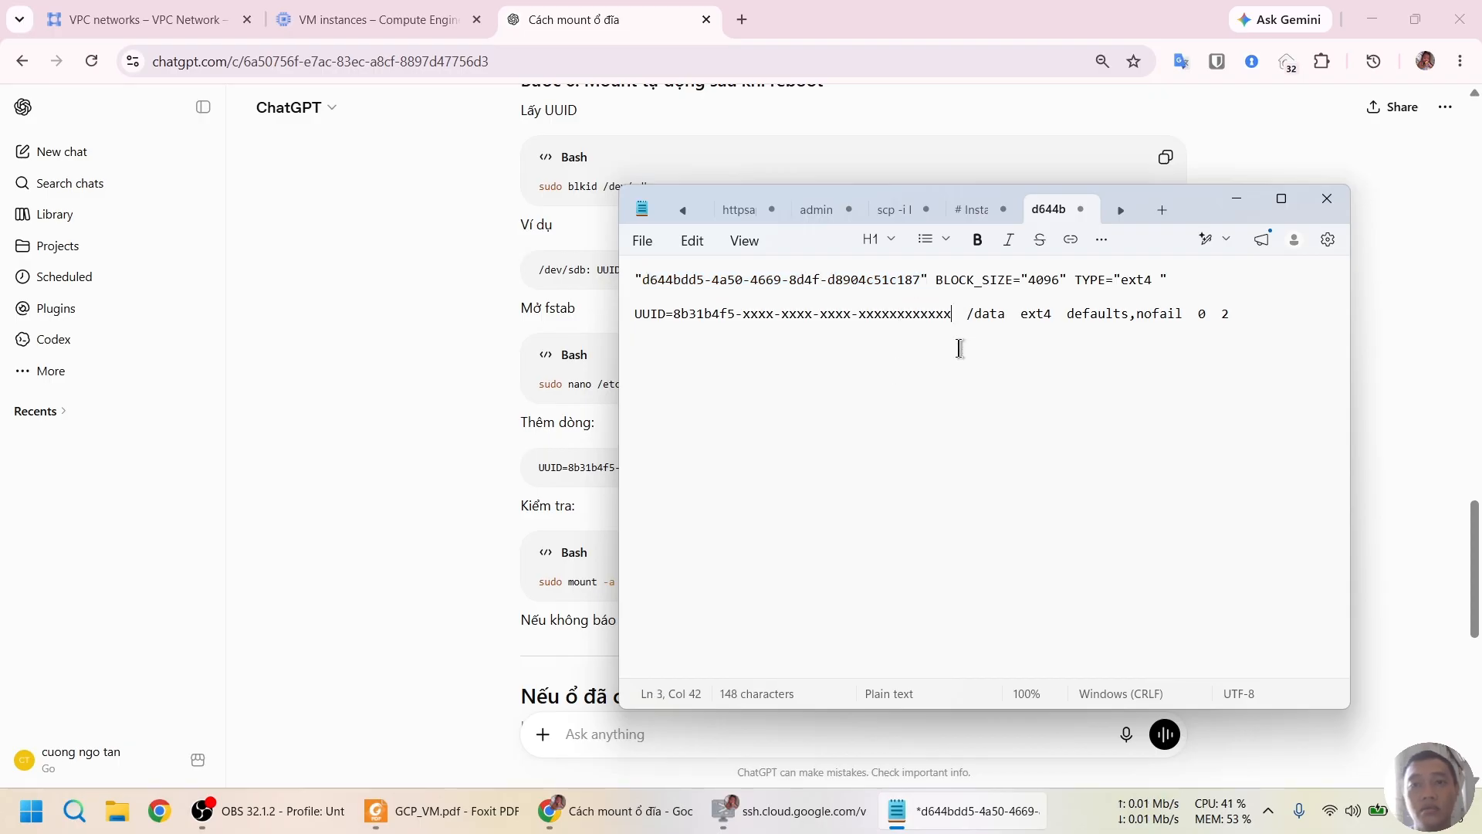
{"action": "key", "text": "BackSpace"}
{"action": "key", "text": "BackSpace"}
{"action": "key", "text": "BackSpace"}
{"action": "key", "text": "BackSpace"}
{"action": "key", "text": "BackSpace"}
{"action": "key", "text": "BackSpace"}
{"action": "key", "text": "BackSpace"}
{"action": "key", "text": "BackSpace"}
{"action": "key", "text": "BackSpace"}
{"action": "key", "text": "BackSpace"}
{"action": "key", "text": "BackSpace"}
{"action": "key", "text": "BackSpace"}
{"action": "key", "text": "BackSpace"}
{"action": "key", "text": "BackSpace"}
{"action": "key", "text": "BackSpace"}
{"action": "key", "text": "BackSpace"}
{"action": "key", "text": "BackSpace"}
{"action": "key", "text": "BackSpace"}
{"action": "key", "text": "BackSpace"}
{"action": "key", "text": "BackSpace"}
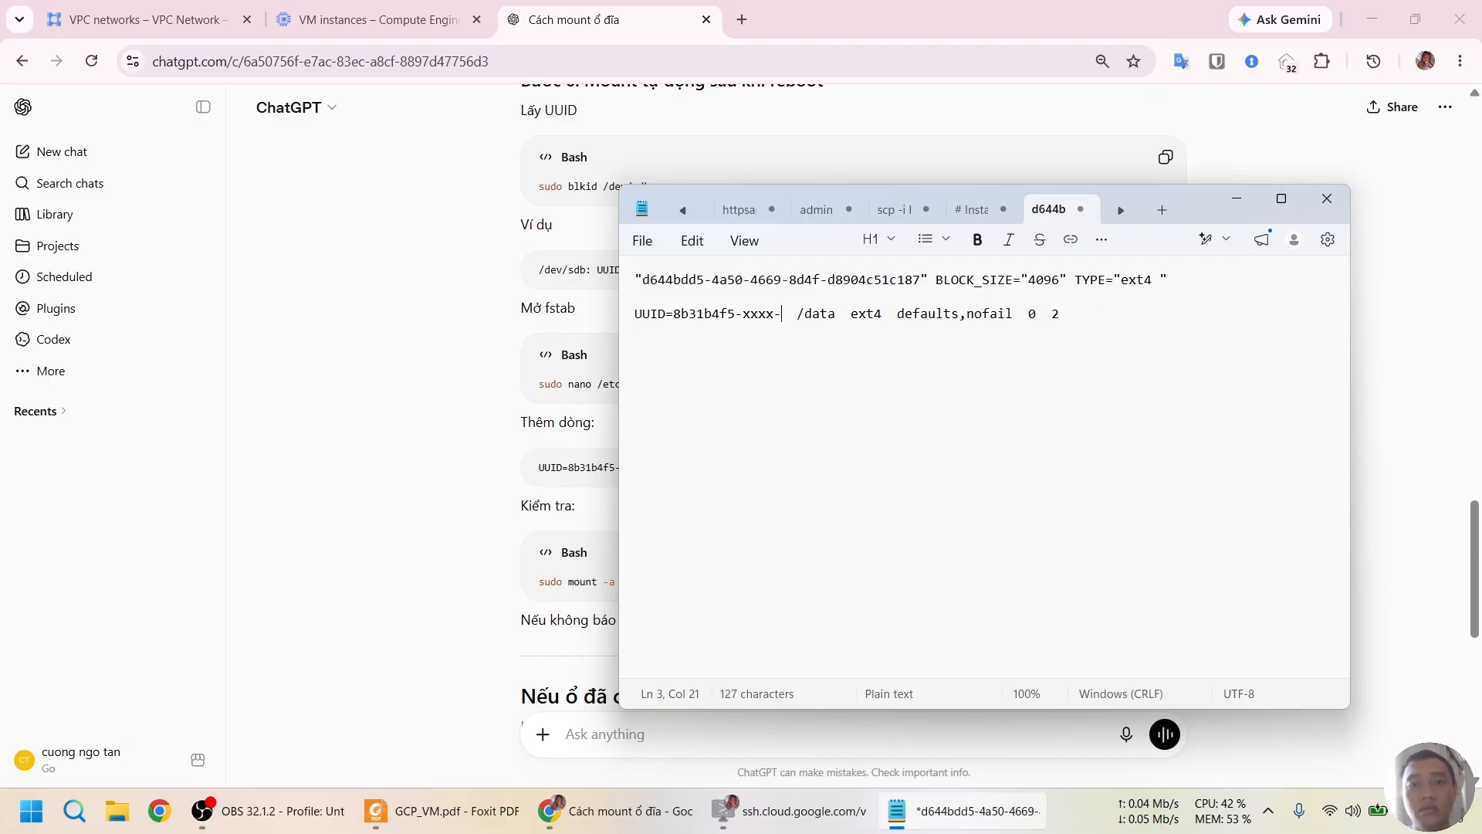
{"action": "key", "text": "BackSpace"}
{"action": "key", "text": "BackSpace"}
{"action": "key", "text": "BackSpace"}
{"action": "key", "text": "BackSpace"}
{"action": "key", "text": "BackSpace"}
{"action": "key", "text": "BackSpace"}
{"action": "key", "text": "BackSpace"}
{"action": "key", "text": "BackSpace"}
{"action": "key", "text": "BackSpace"}
{"action": "key", "text": "BackSpace"}
{"action": "key", "text": "BackSpace"}
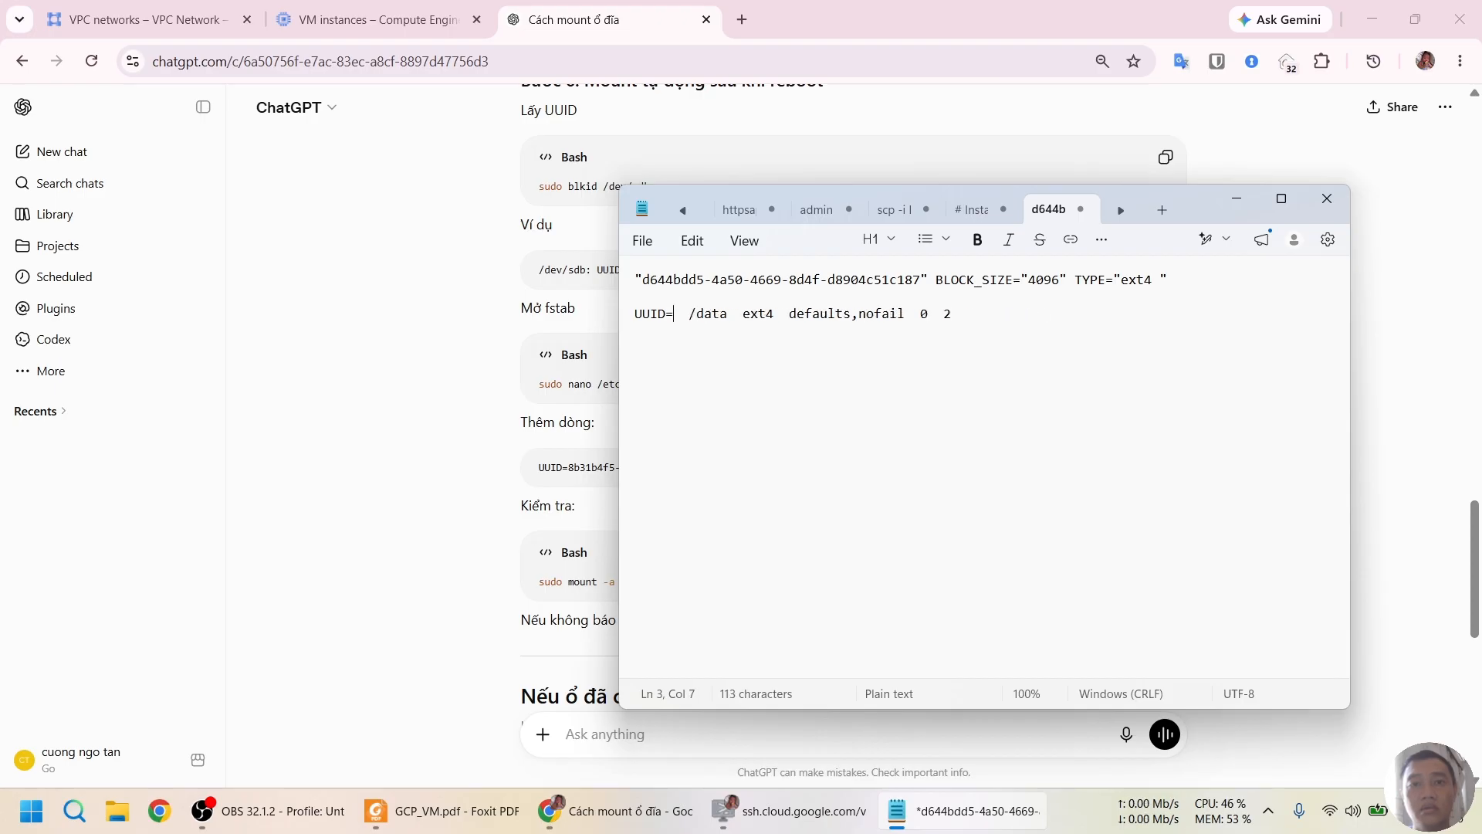
{"action": "key", "text": "ctrl+v"}
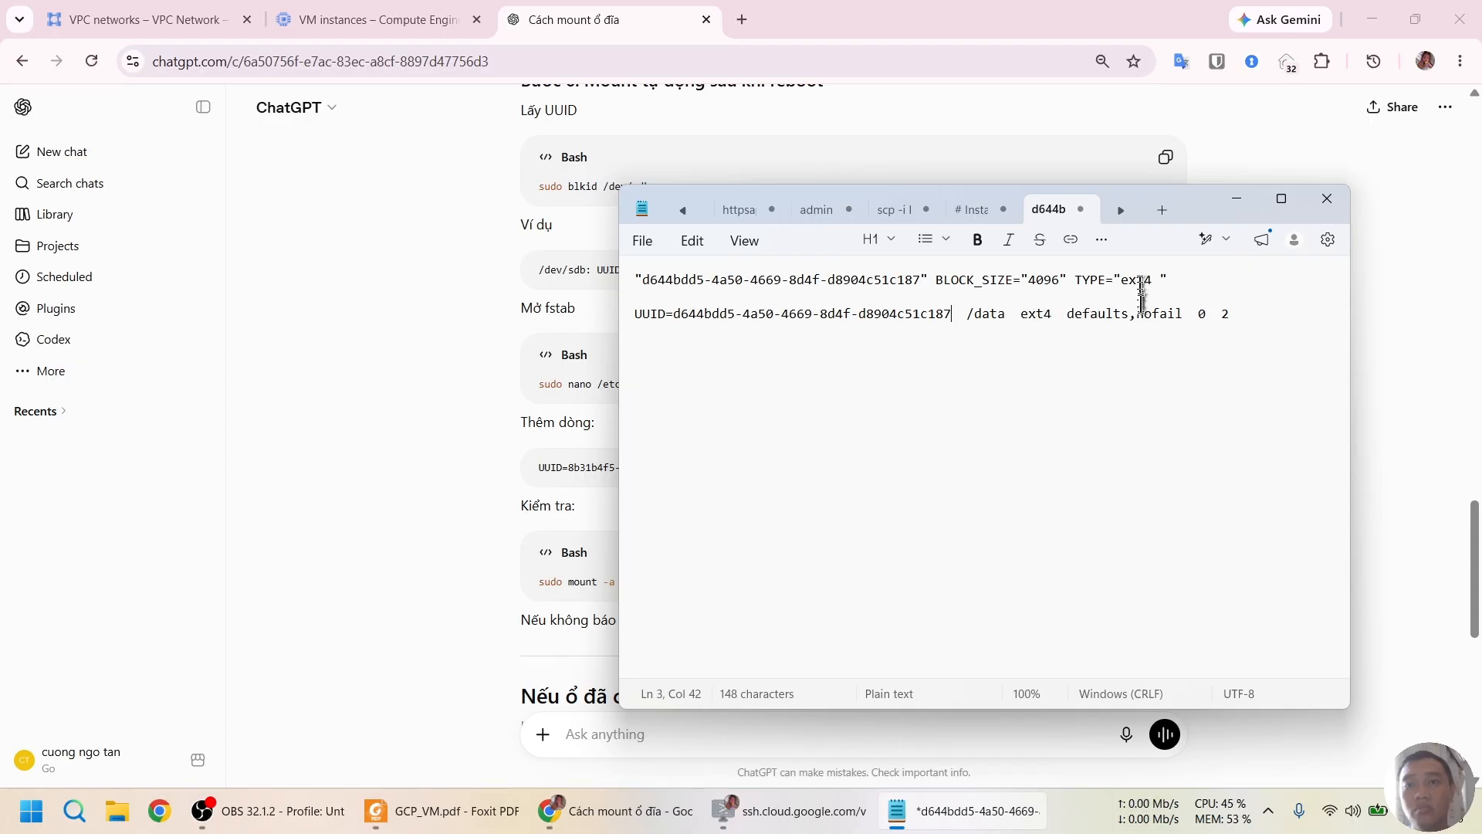
Copy the completed UUID line from Notepad and add it below the LABEL=UEFI entry of /etc/fstab in the SSH terminal's nano.
{"action": "key", "text": "alt+Tab"}
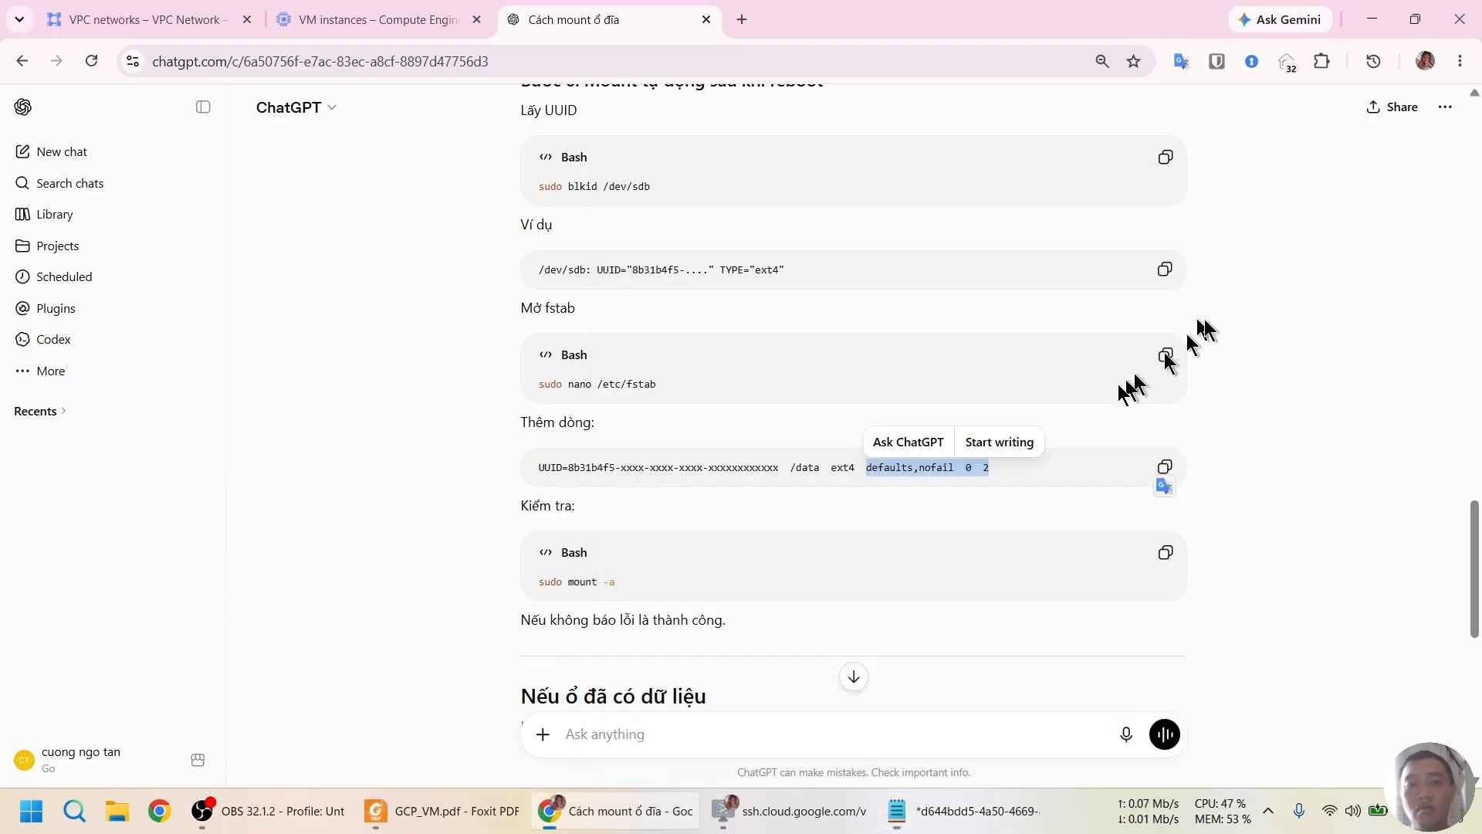
{"action": "key", "text": "alt+Tab"}
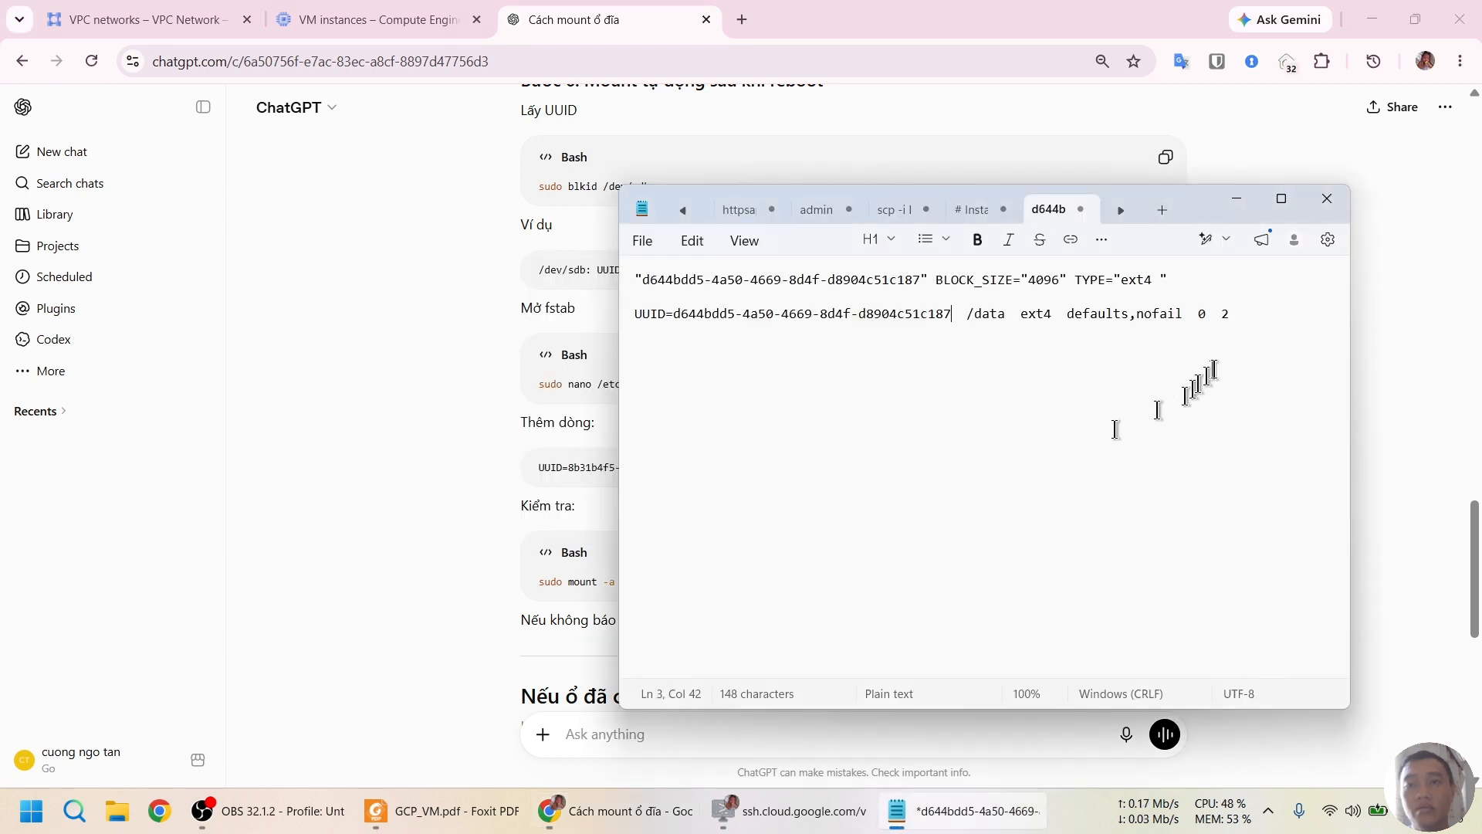
{"action": "left_click_drag", "start_coordinate": [1231, 313], "coordinate": [638, 330]}
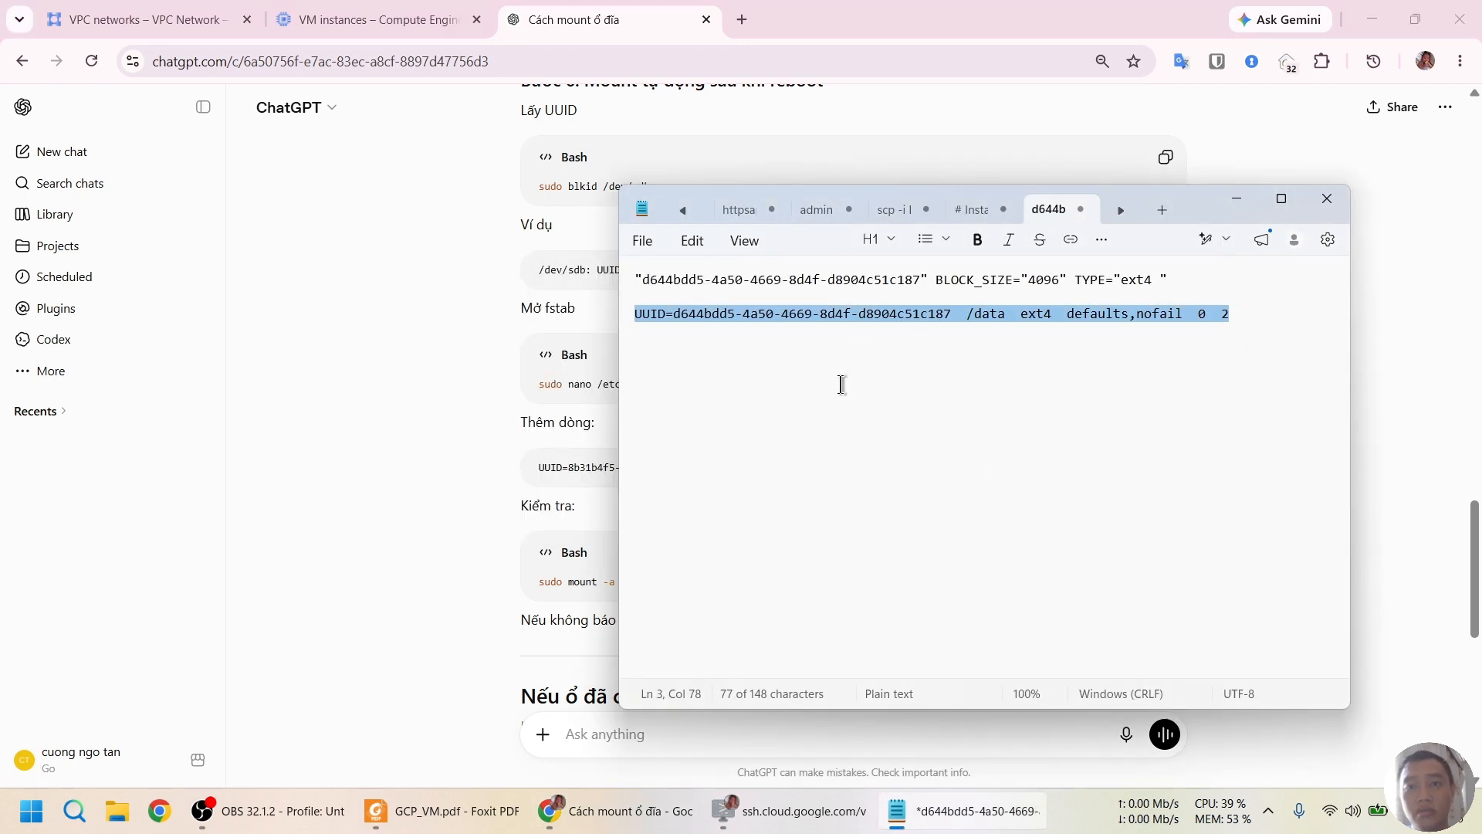
{"action": "key", "text": "alt+Tab"}
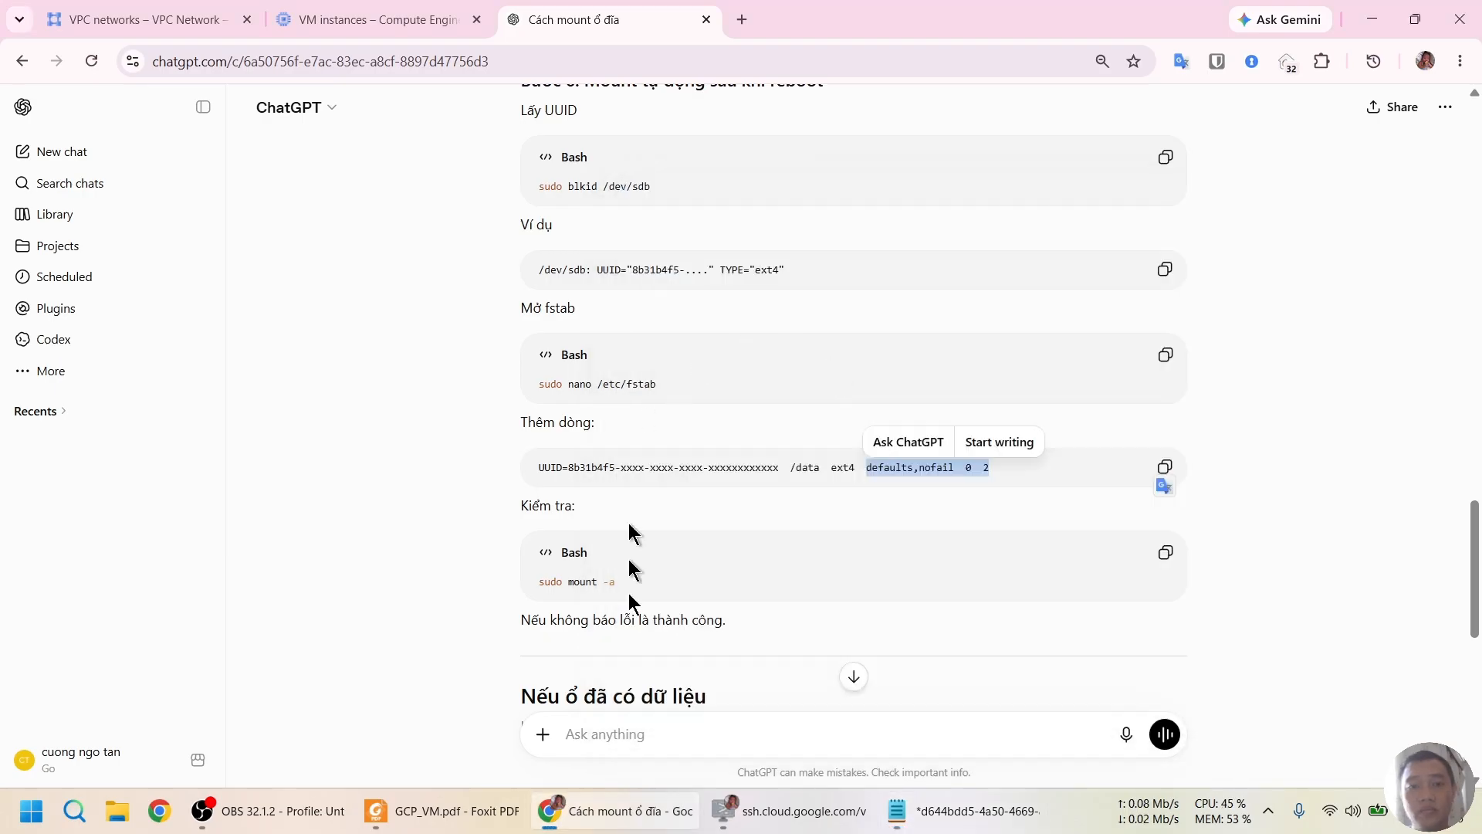
{"action": "left_click", "coordinate": [807, 811]}
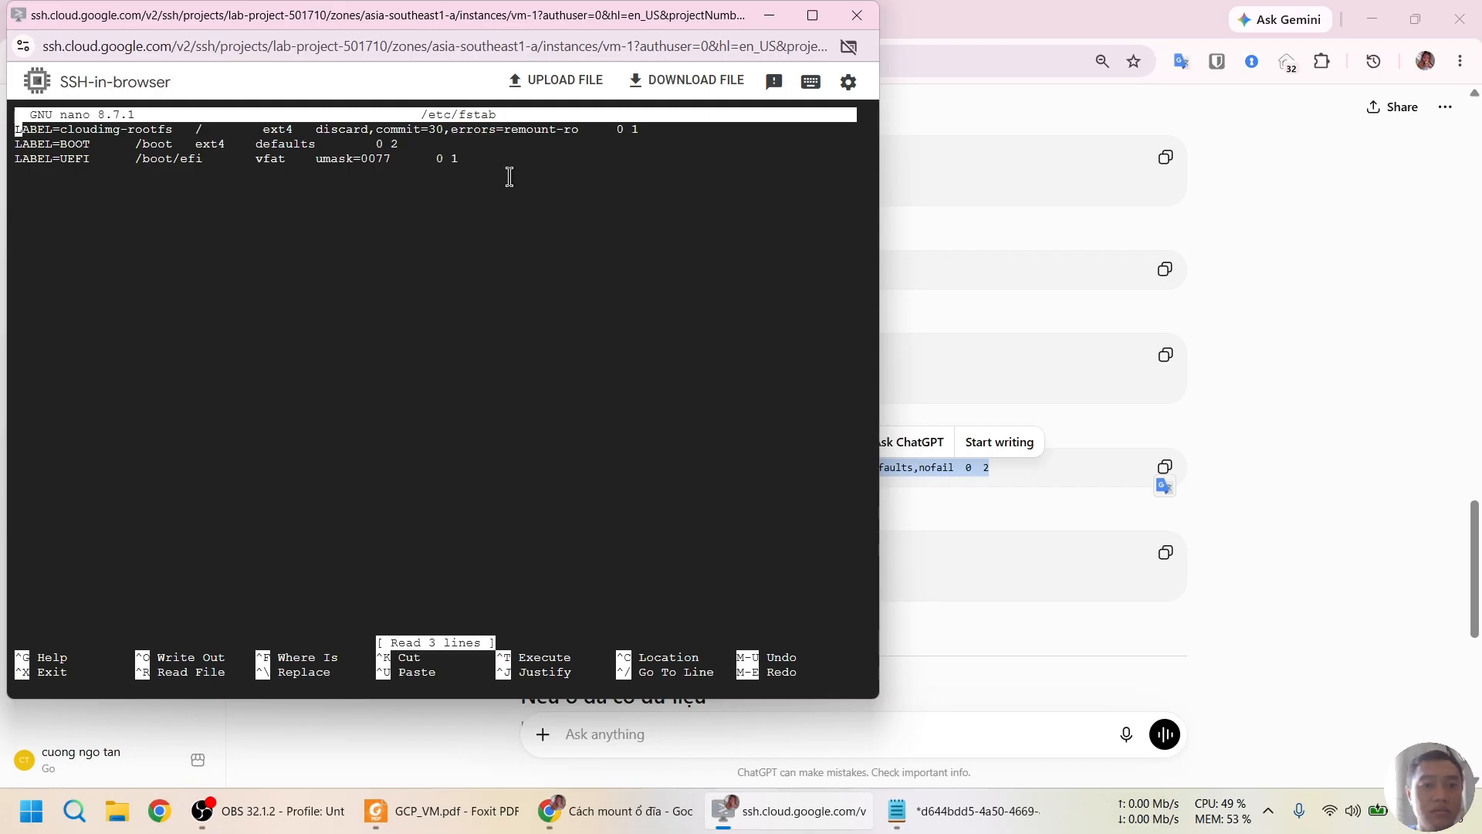
{"action": "key", "text": "Return"}
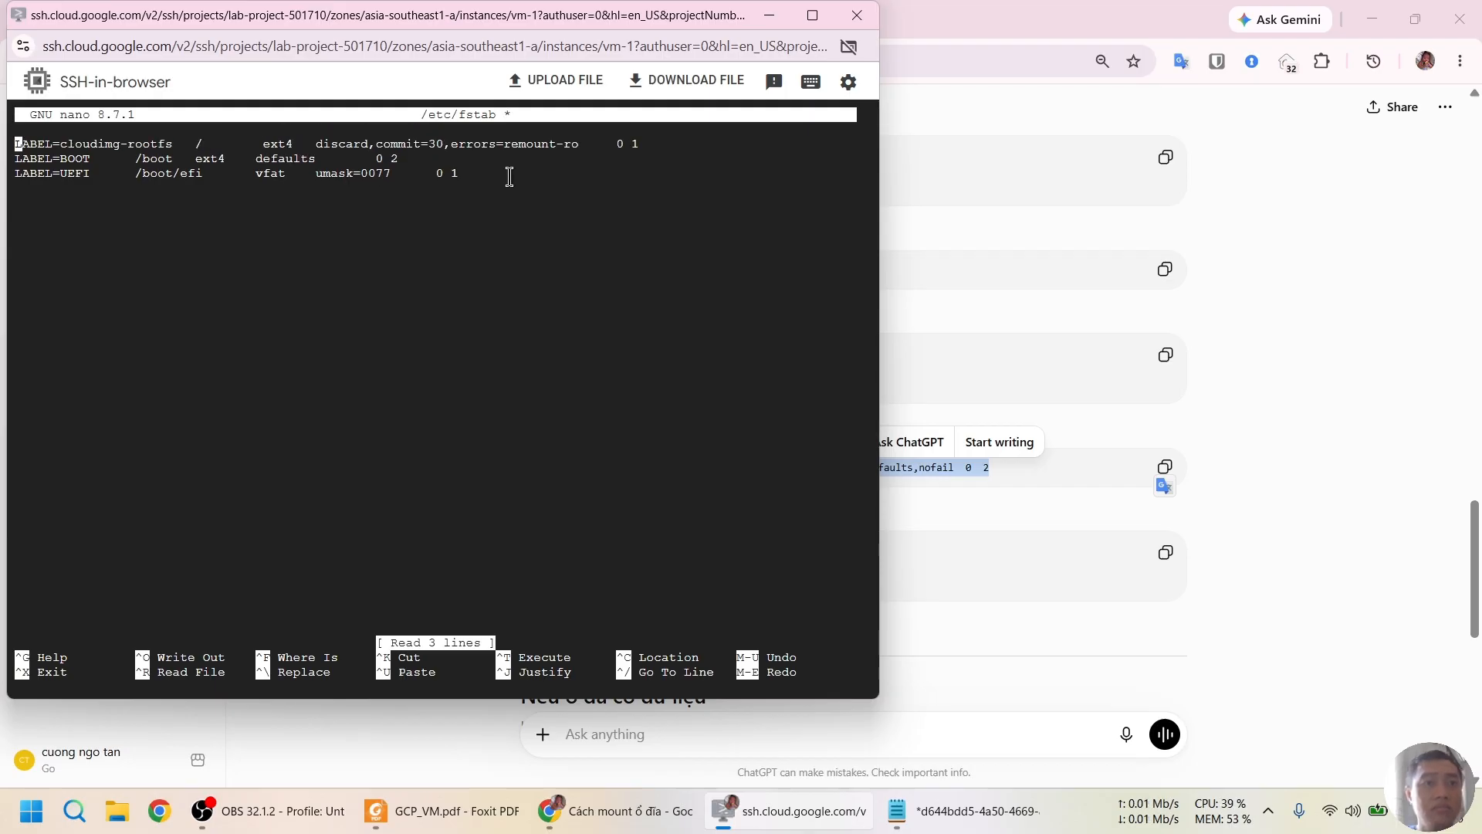
{"action": "key", "text": "BackSpace"}
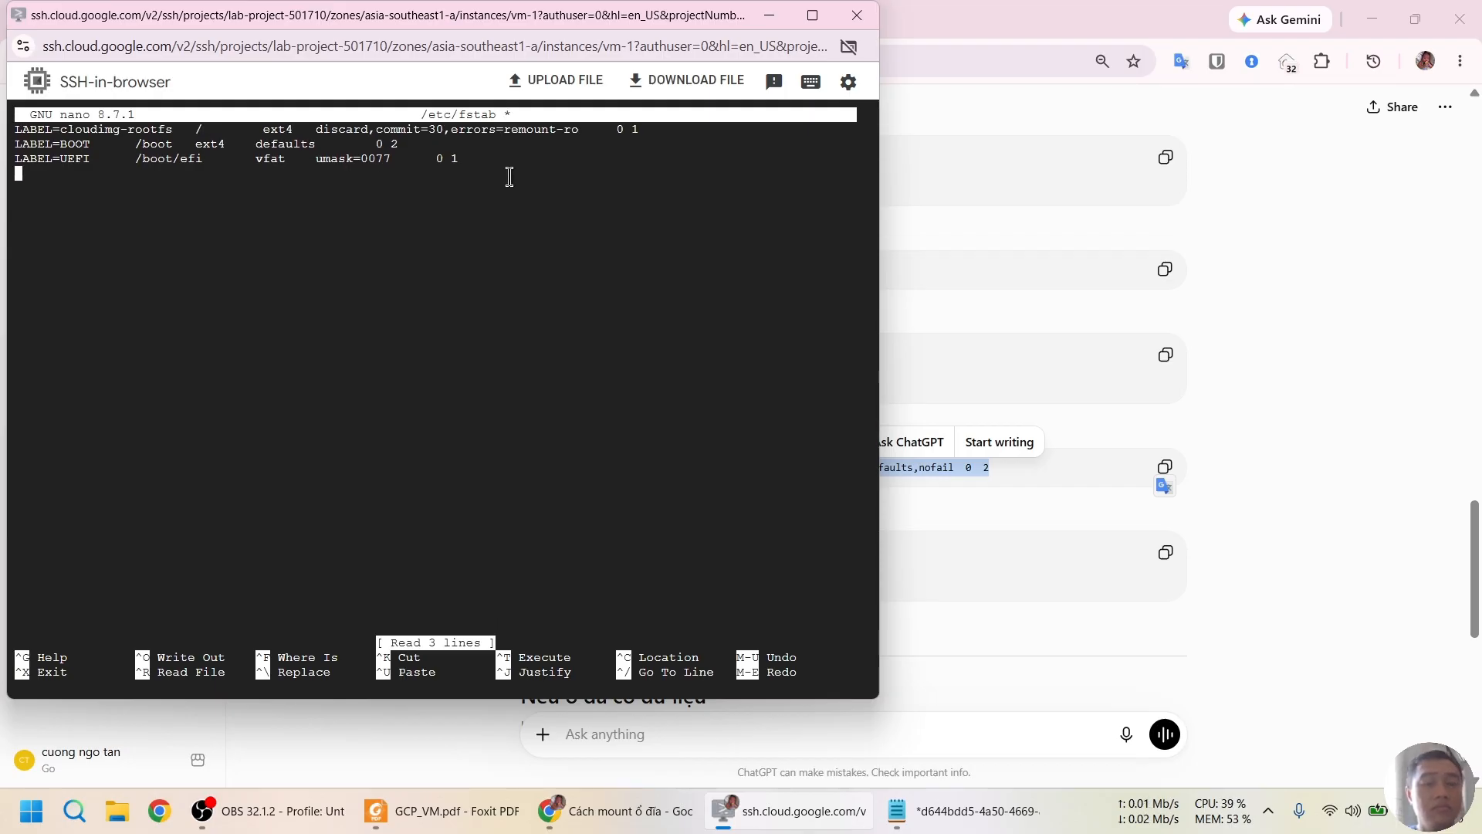
{"action": "right_click", "coordinate": [470, 199]}
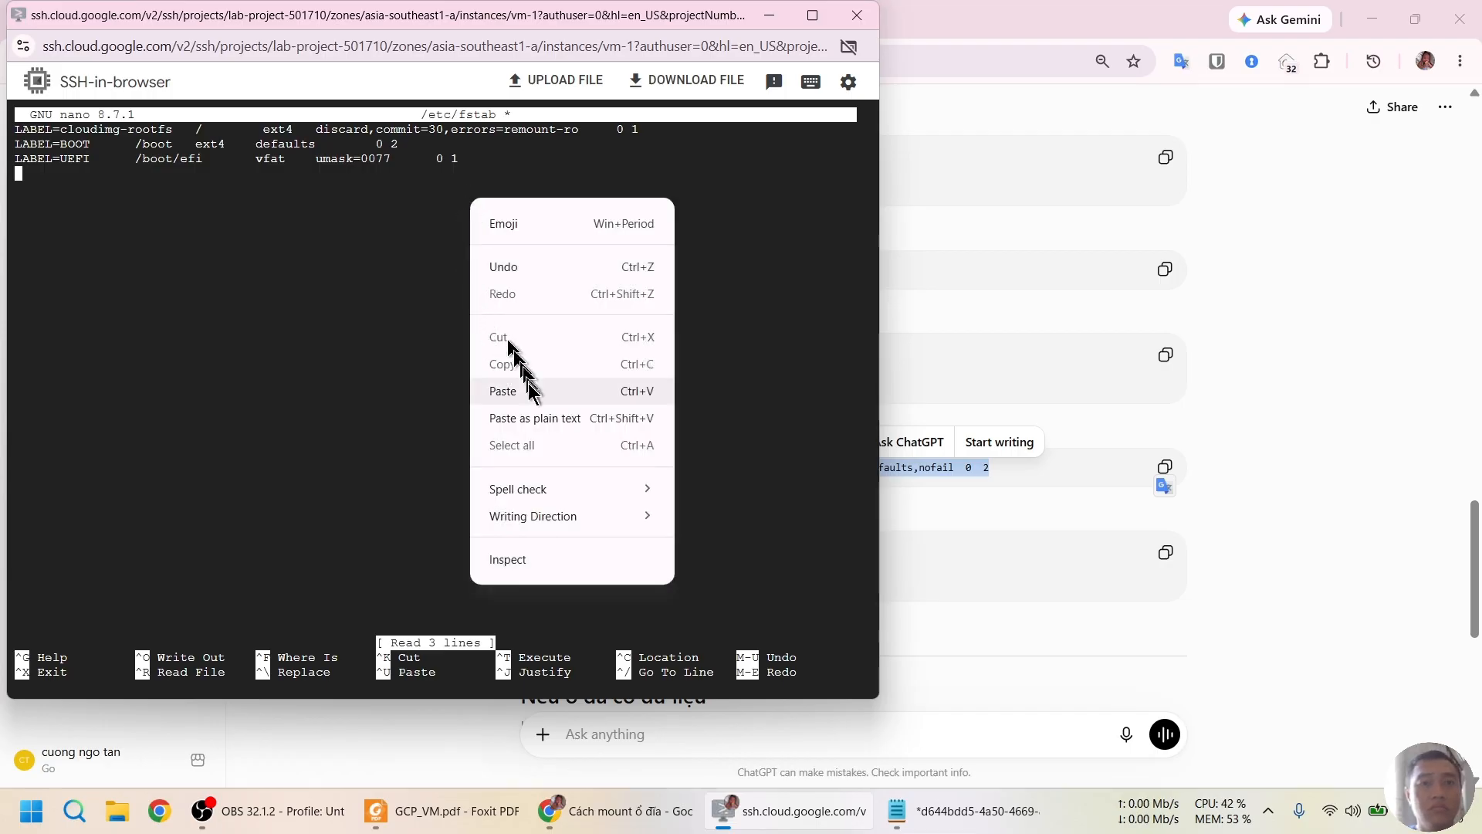
{"action": "left_click", "coordinate": [501, 391]}
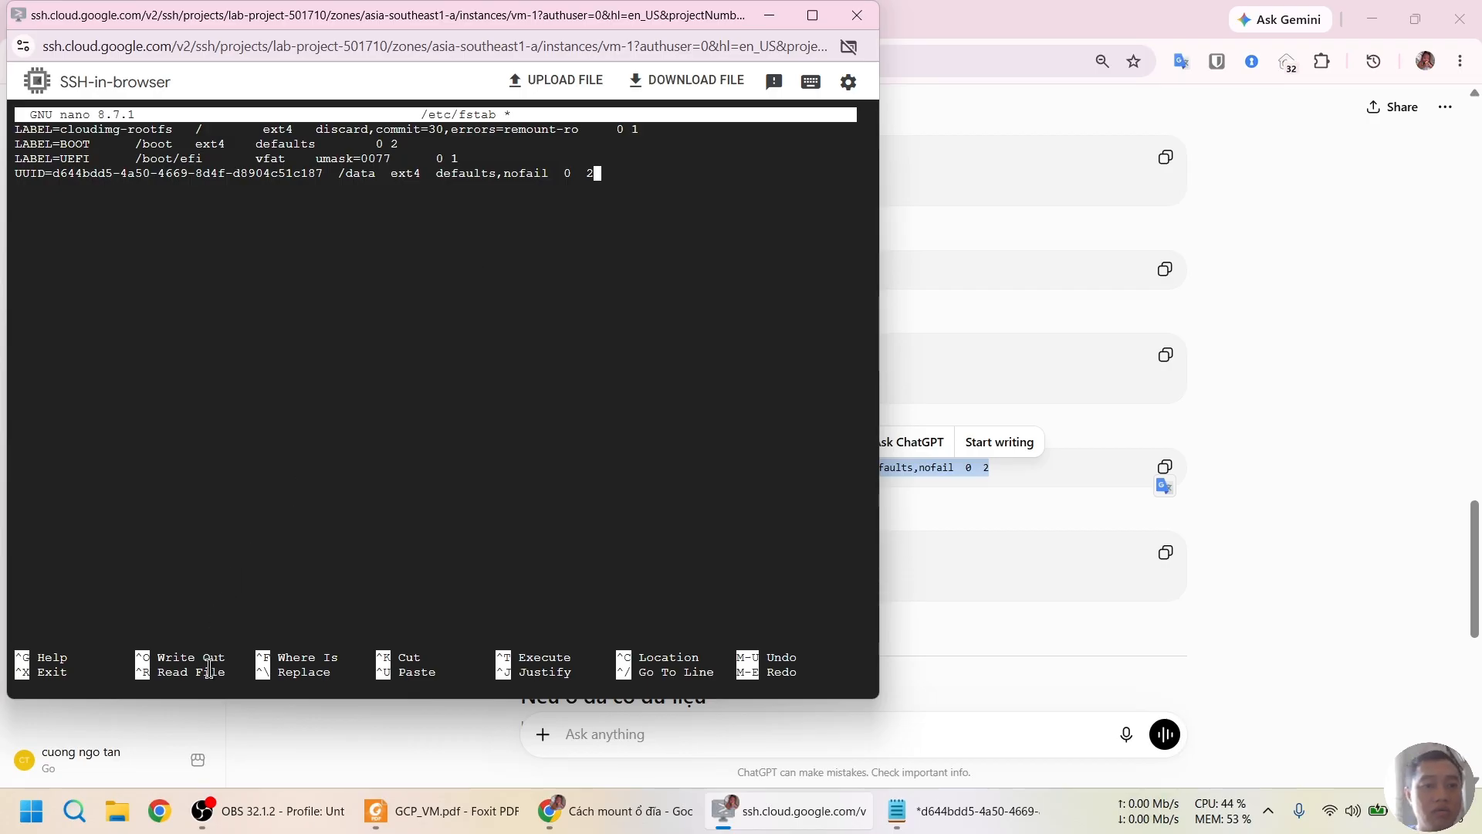
Save /etc/fstab and exit nano, reopening the file once with sudo nano /etc/fstab to check the new entry.
{"action": "key", "text": "ctrl+o"}
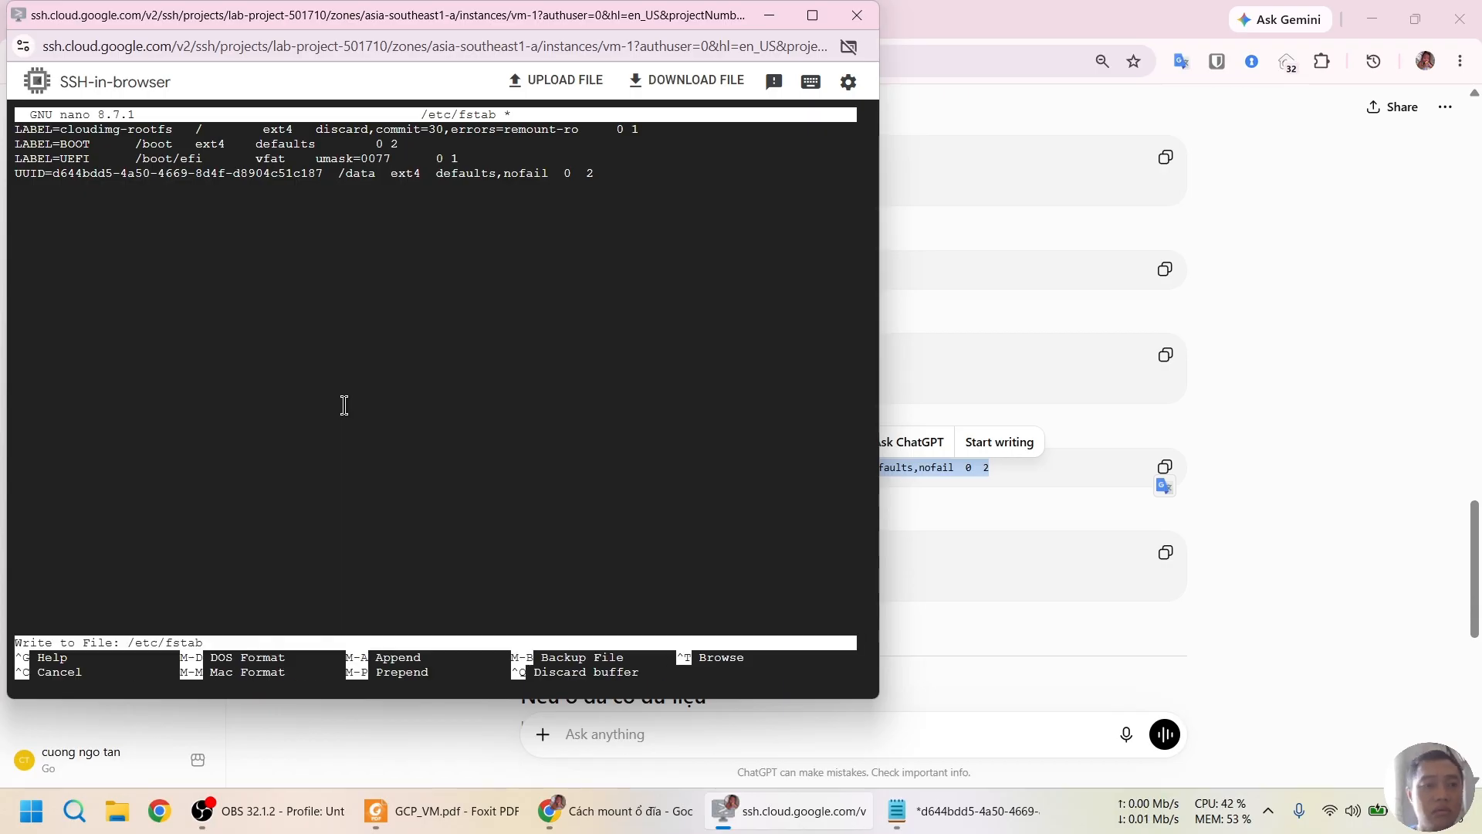
{"action": "key", "text": "Return"}
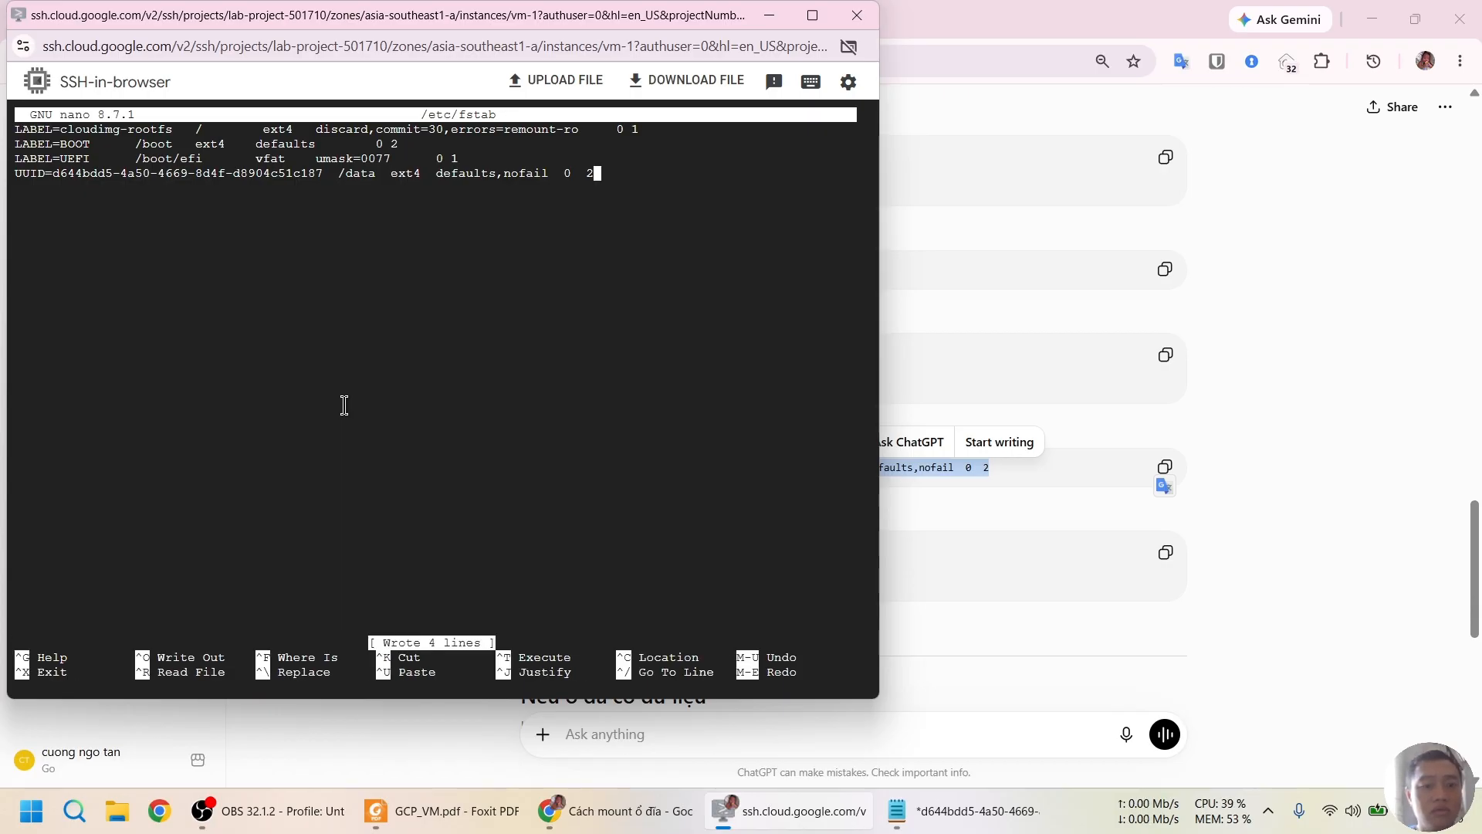
{"action": "key", "text": "ctrl+x"}
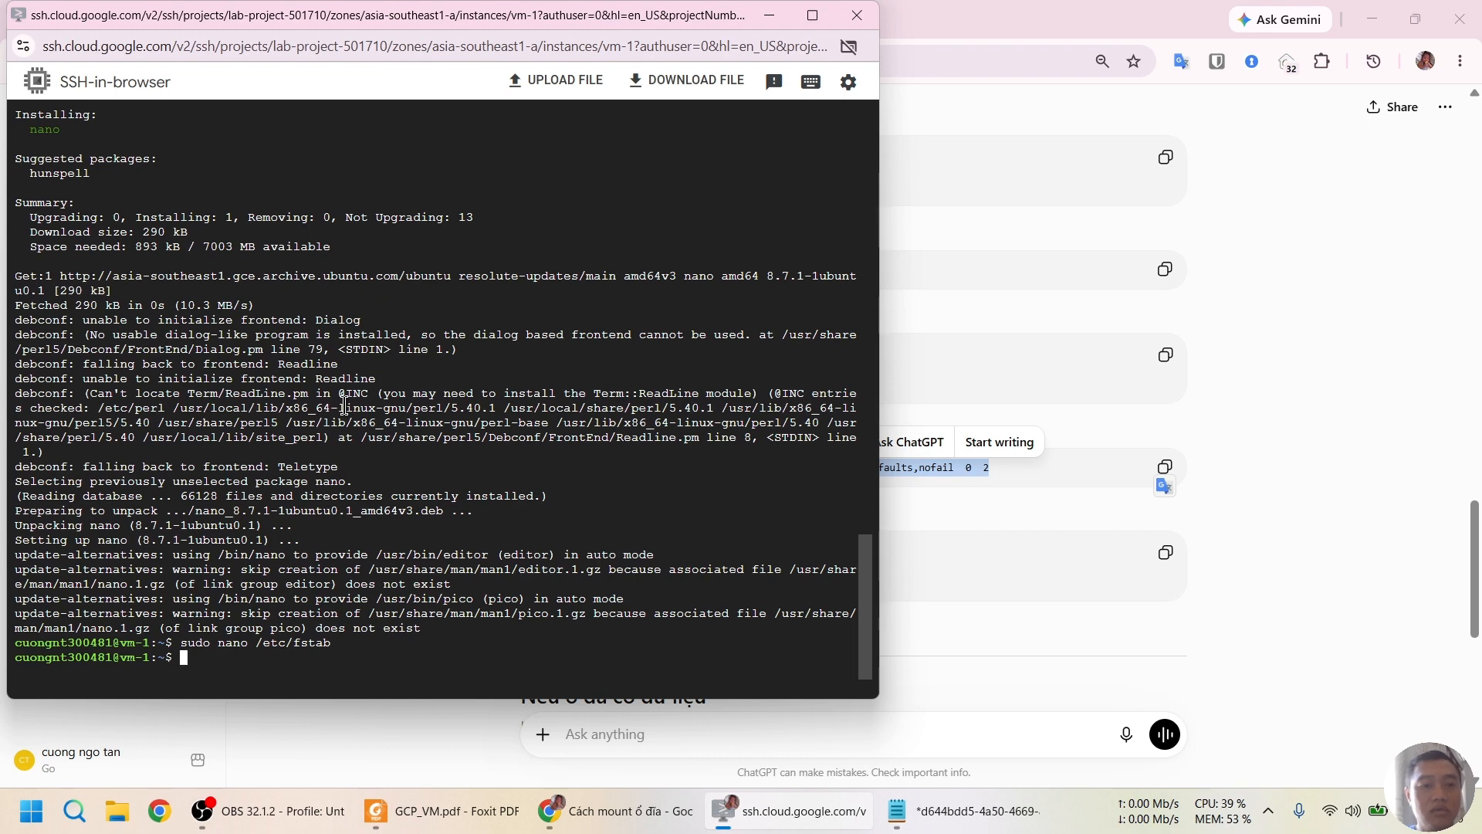
{"action": "key", "text": "Up"}
{"action": "key", "text": "Return"}
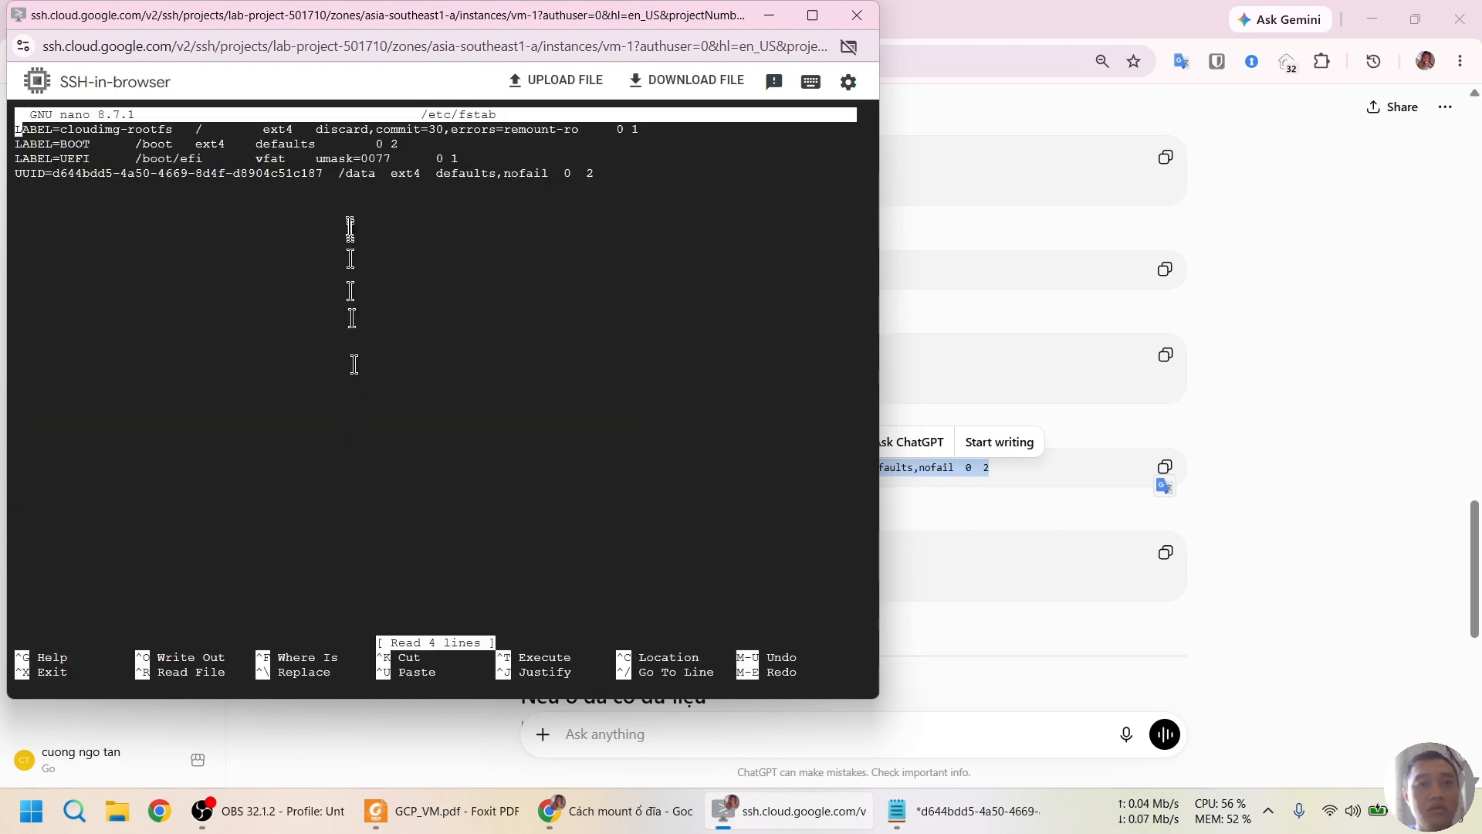
{"action": "key", "text": "ctrl+x"}
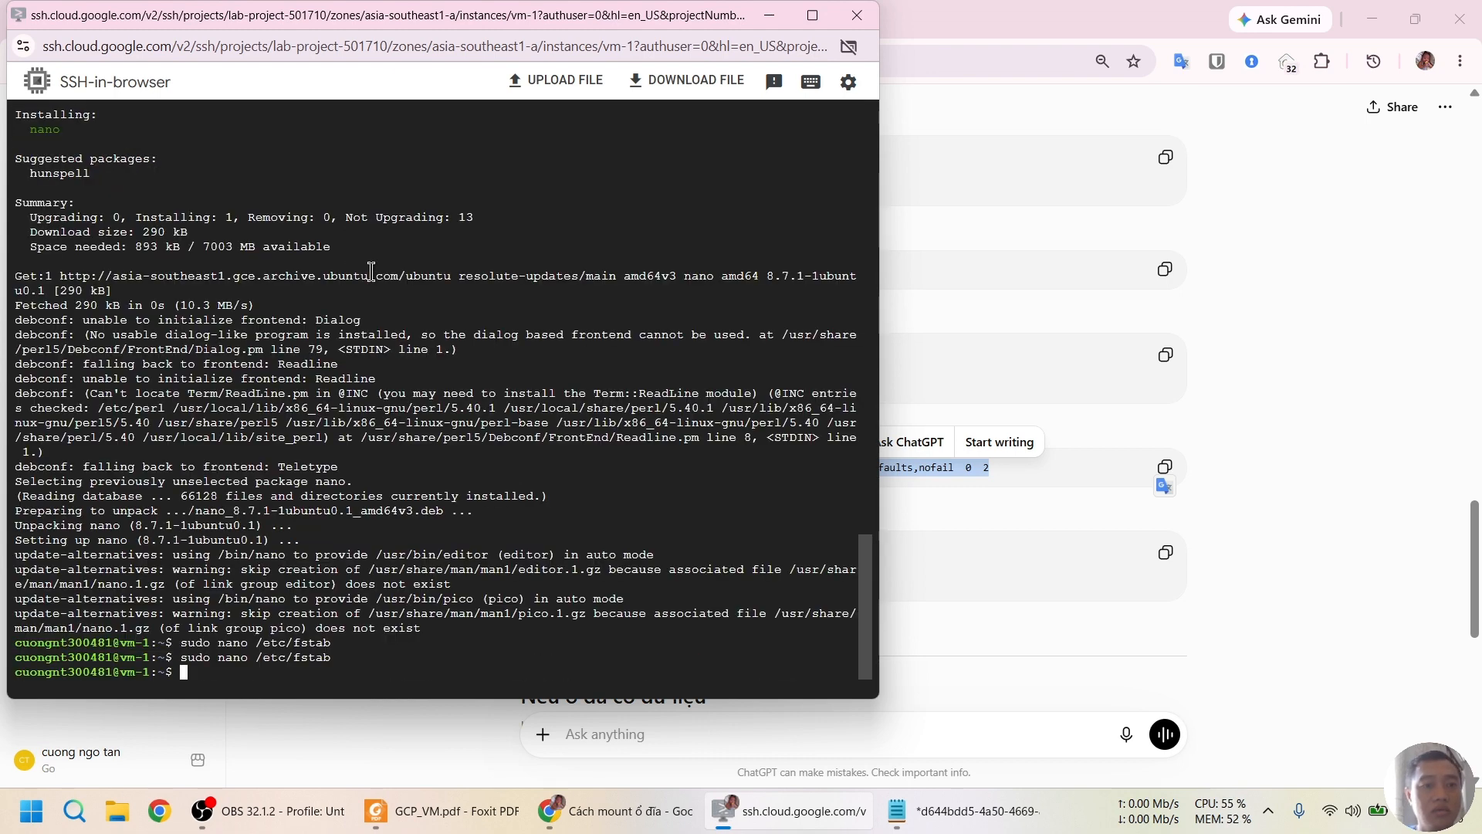
Copy the sudo mount -a check command from the ChatGPT guide and run it in the SSH terminal.
{"action": "left_click", "coordinate": [1308, 245]}
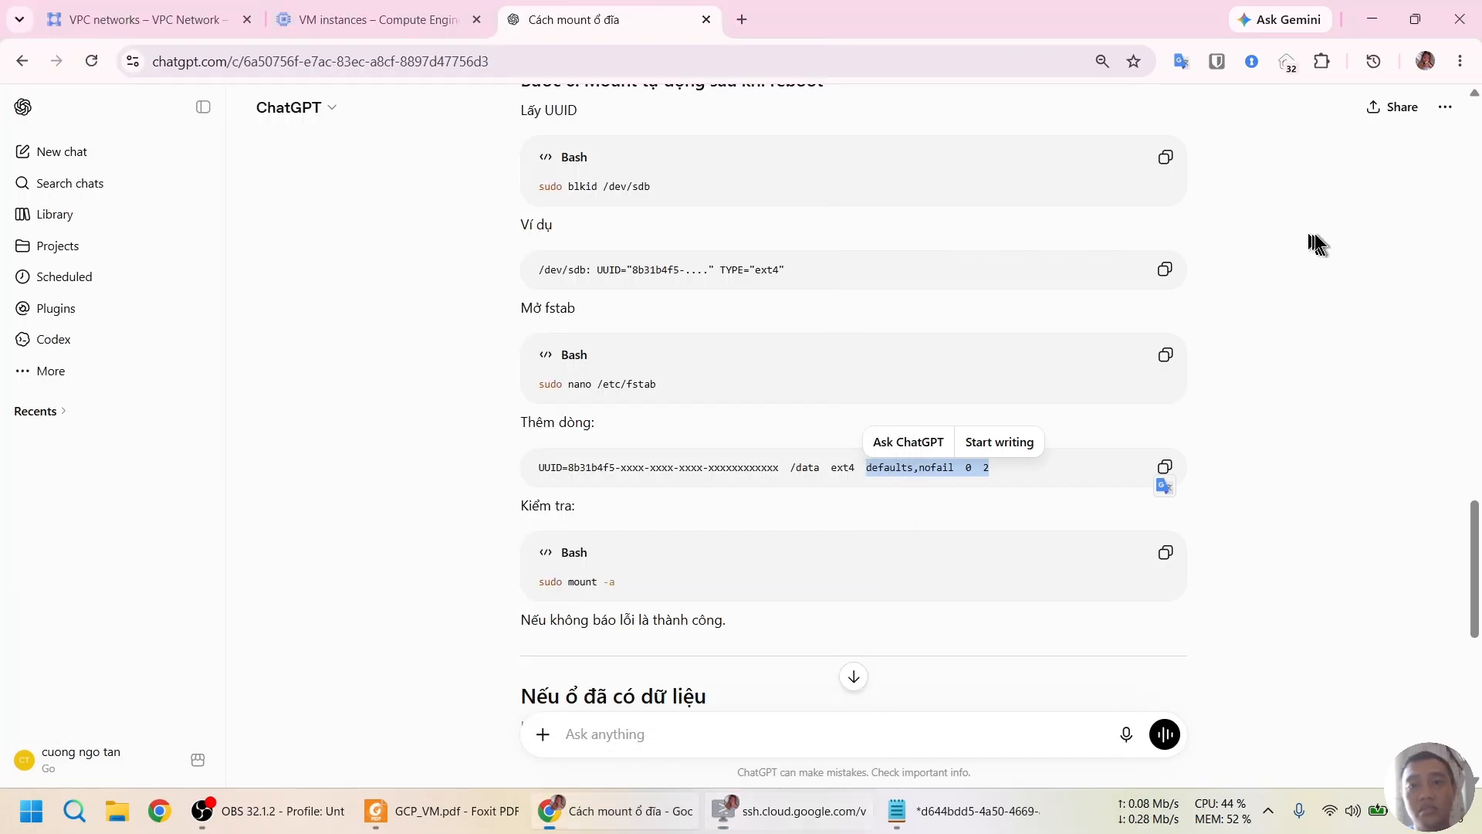
{"action": "scroll", "coordinate": [429, 330], "scroll_direction": "down", "scroll_amount": 1}
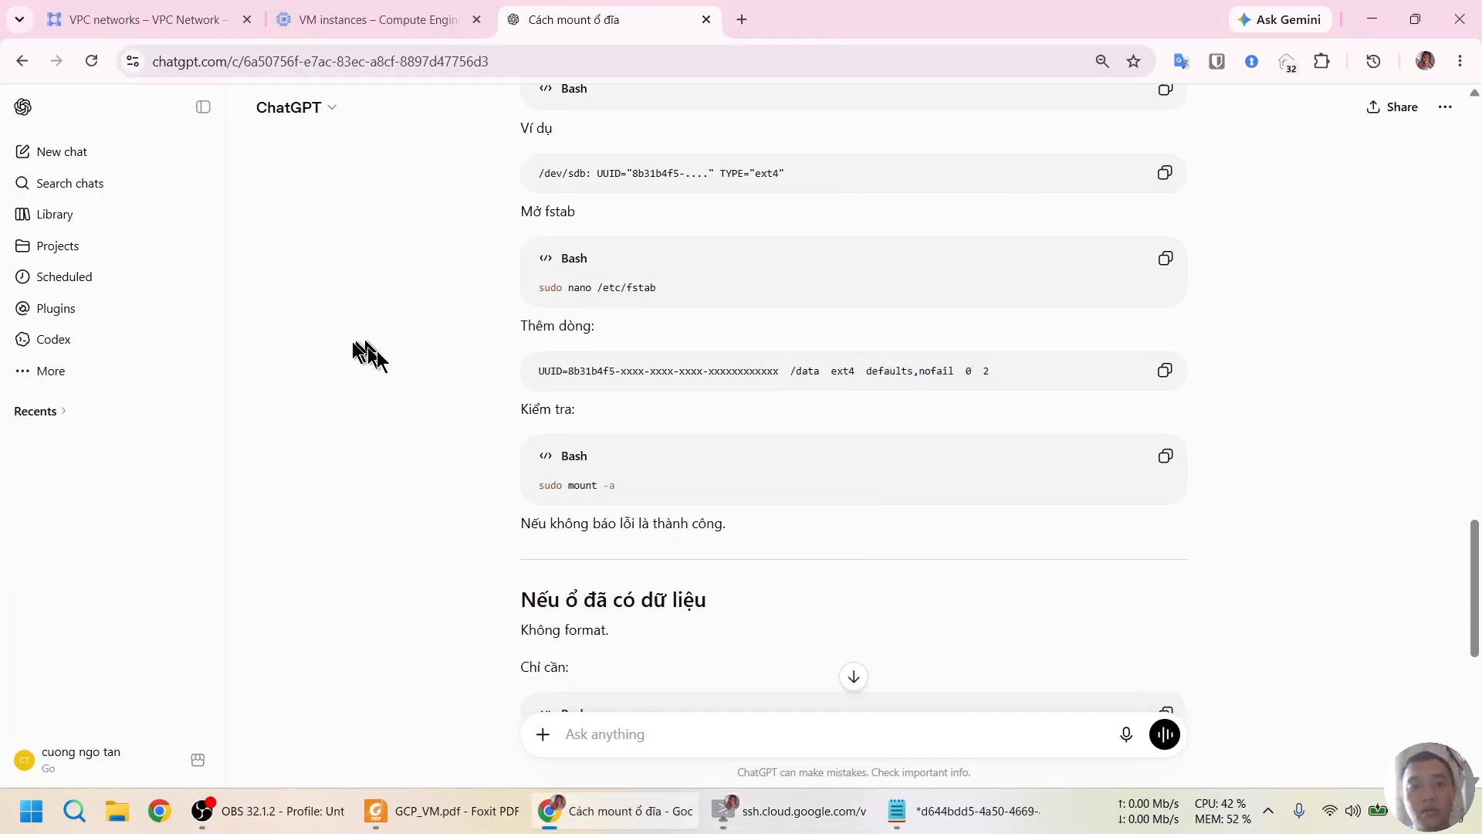
{"action": "left_click", "coordinate": [1173, 460]}
{"action": "key", "text": "alt+Tab"}
{"action": "key", "text": "ctrl+v"}
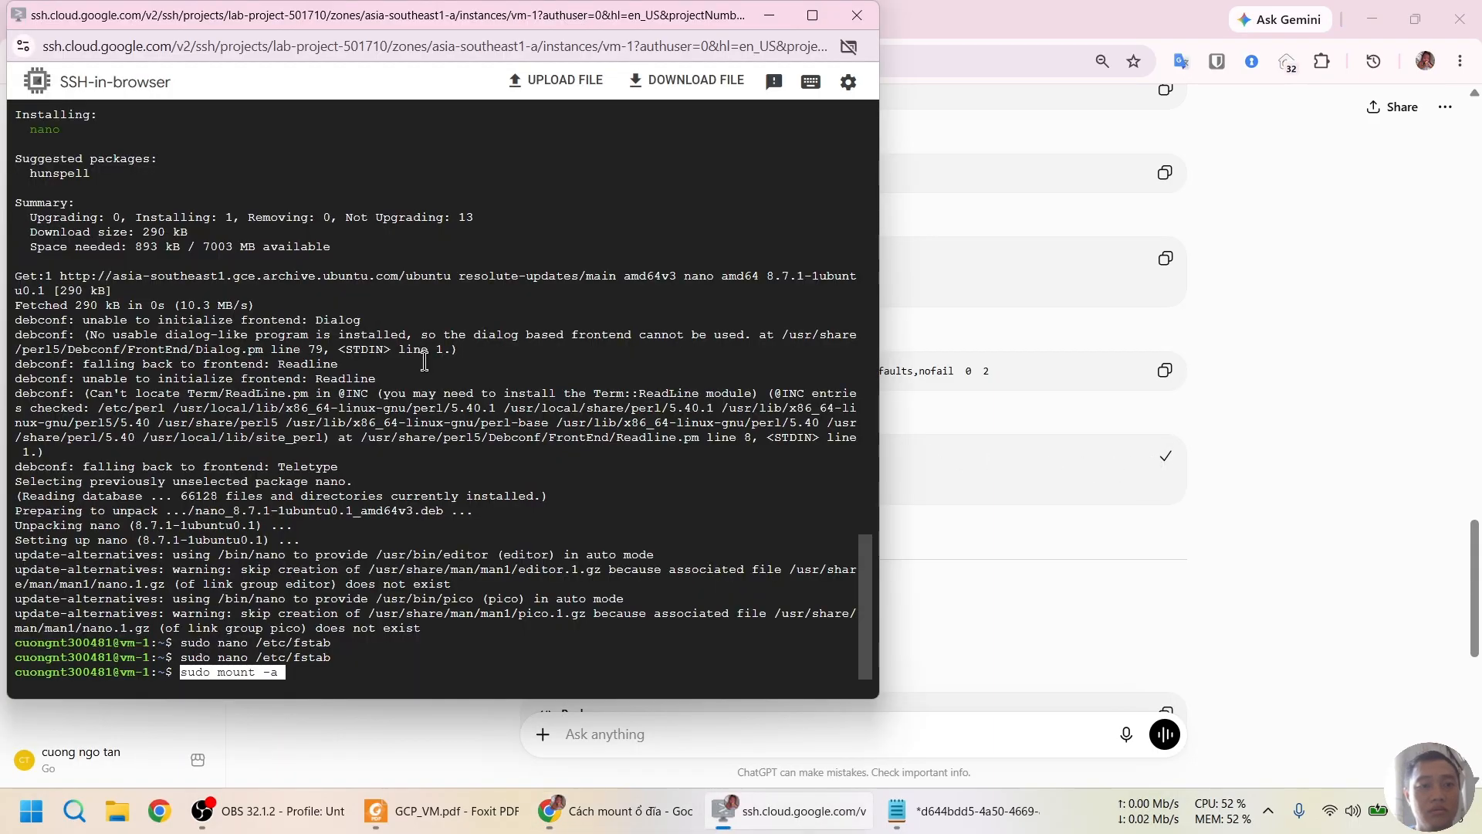
{"action": "key", "text": "Return"}
Look over the next section of the ChatGPT guide and try touch /data/abc.txt in the SSH terminal.
{"action": "key", "text": "alt+Tab"}
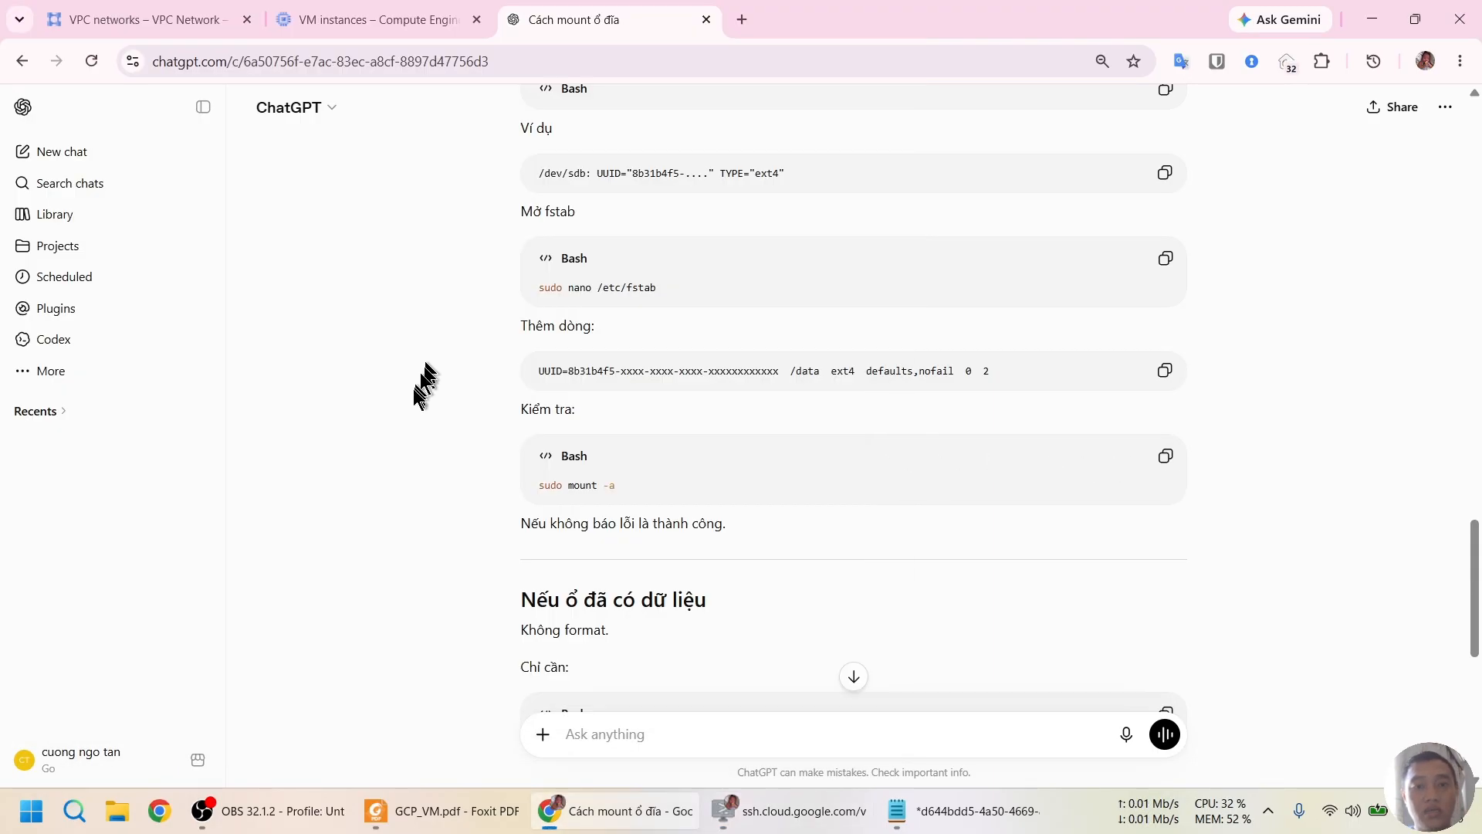
{"action": "scroll", "coordinate": [469, 343], "scroll_direction": "down", "scroll_amount": 1}
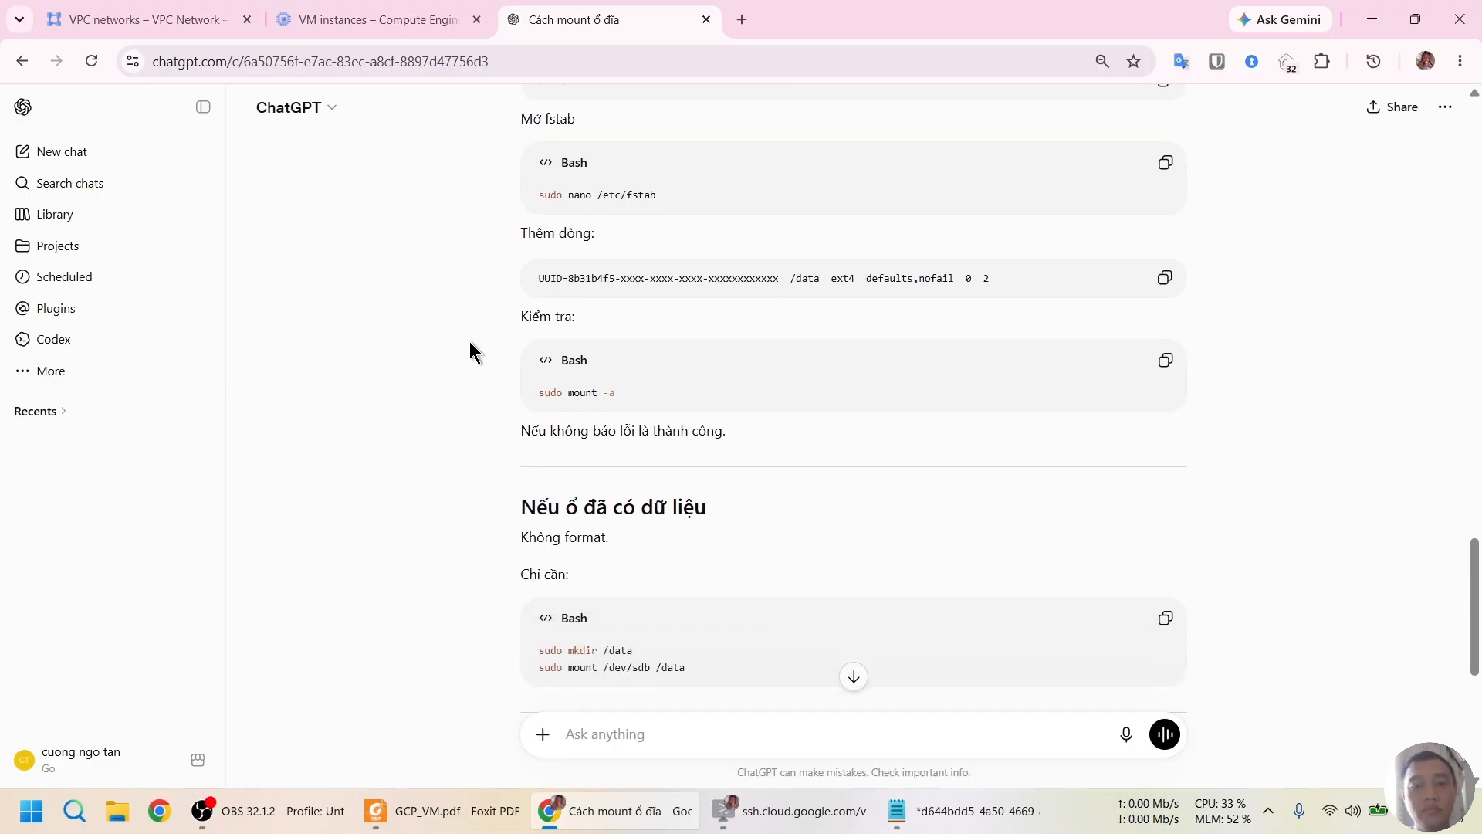
{"action": "scroll", "coordinate": [469, 342], "scroll_direction": "down", "scroll_amount": 3}
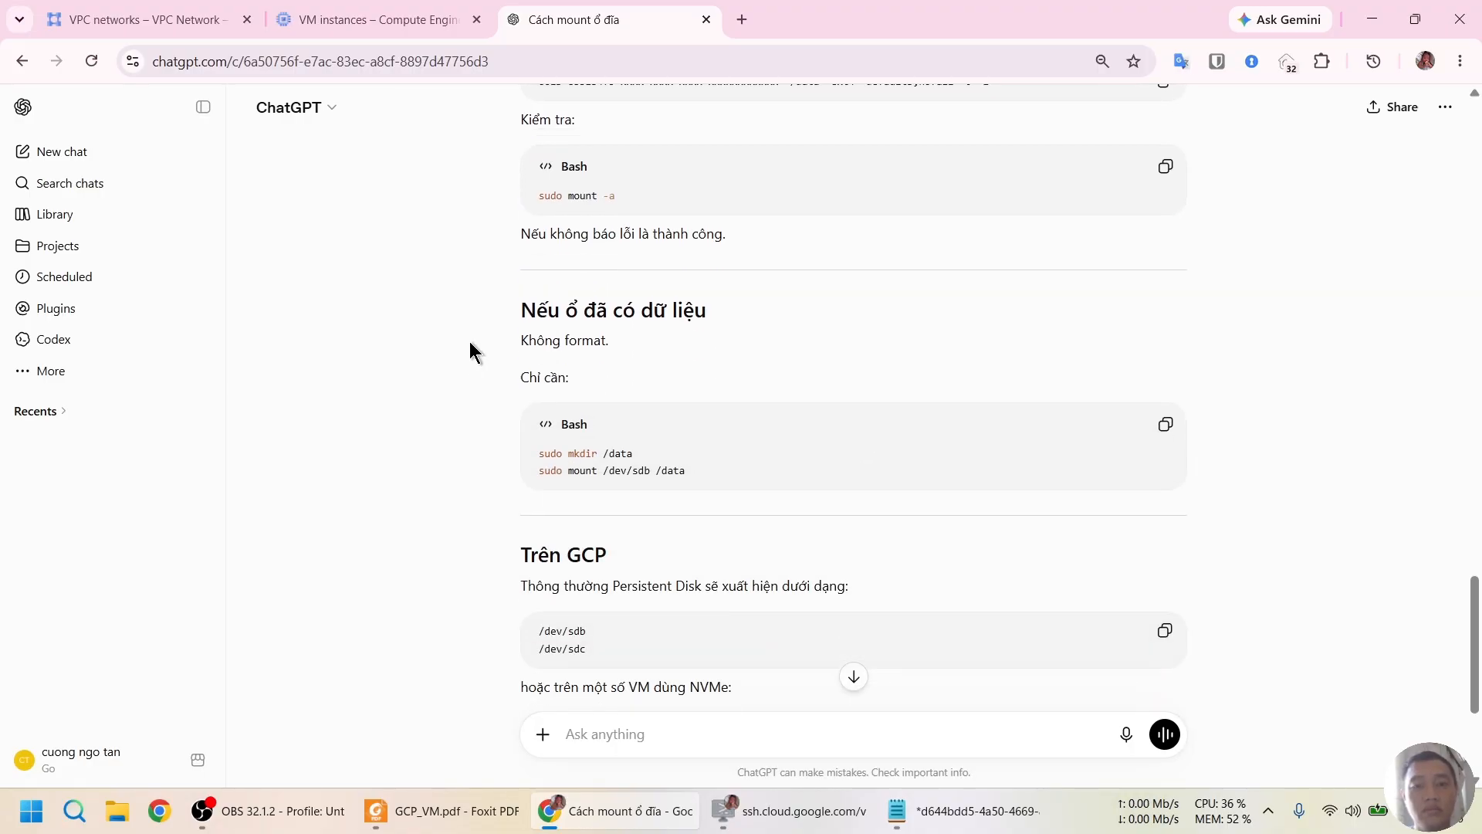
{"action": "key", "text": "alt+Tab"}
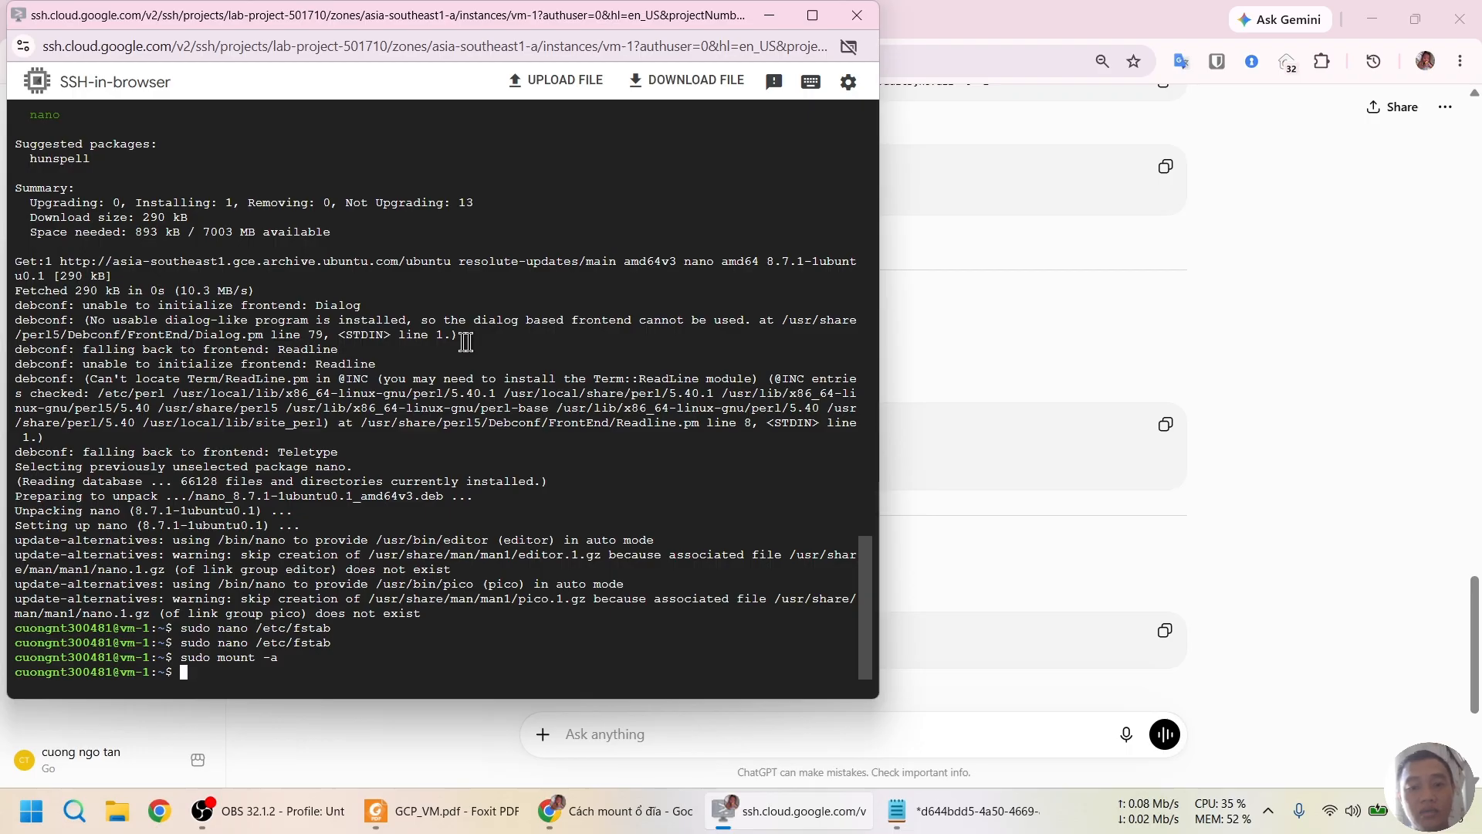
{"action": "type", "text": "touch"}
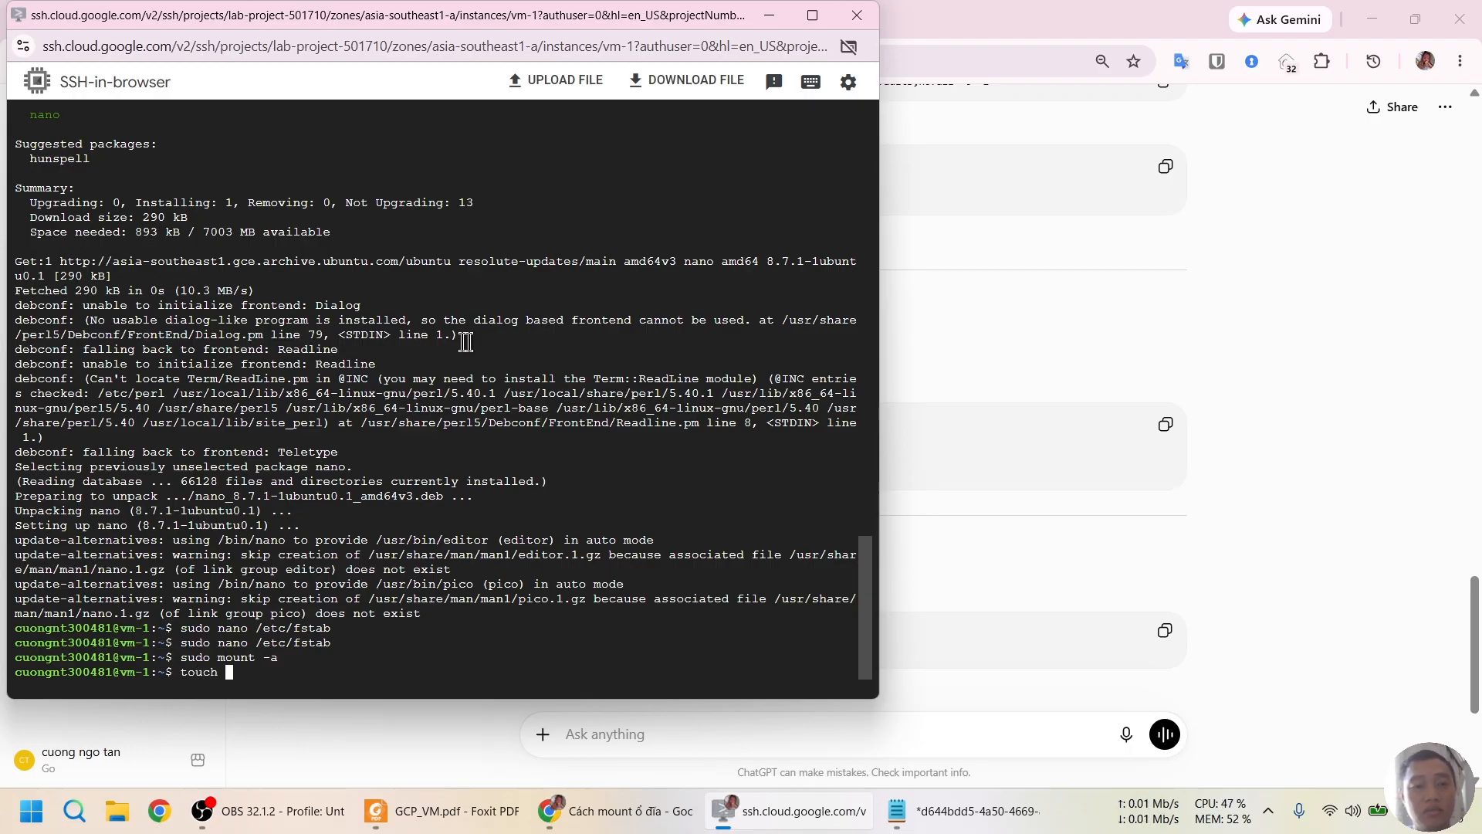
{"action": "type", "text": " /data/abc.txt"}
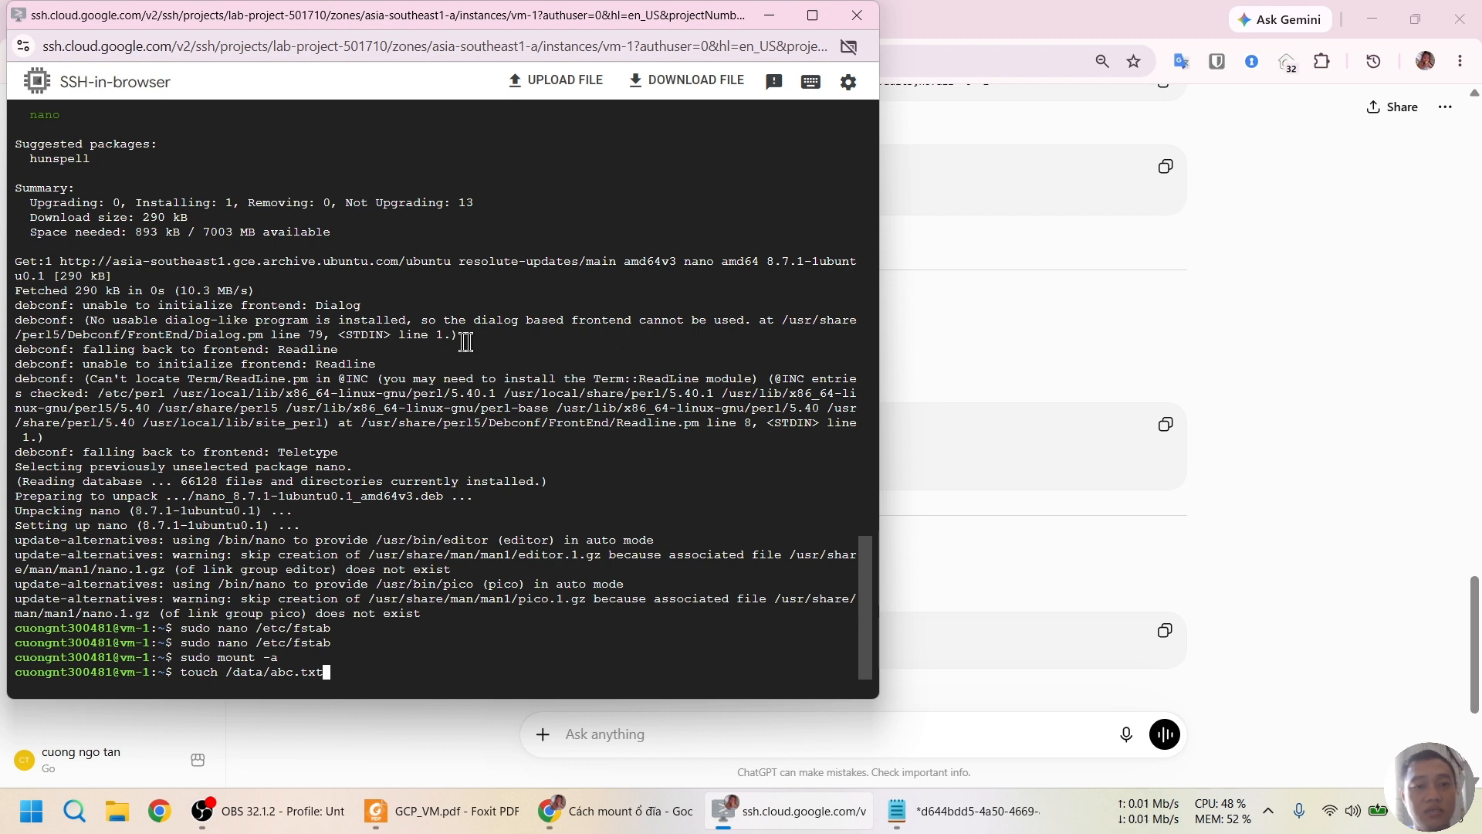
{"action": "key", "text": "Return"}
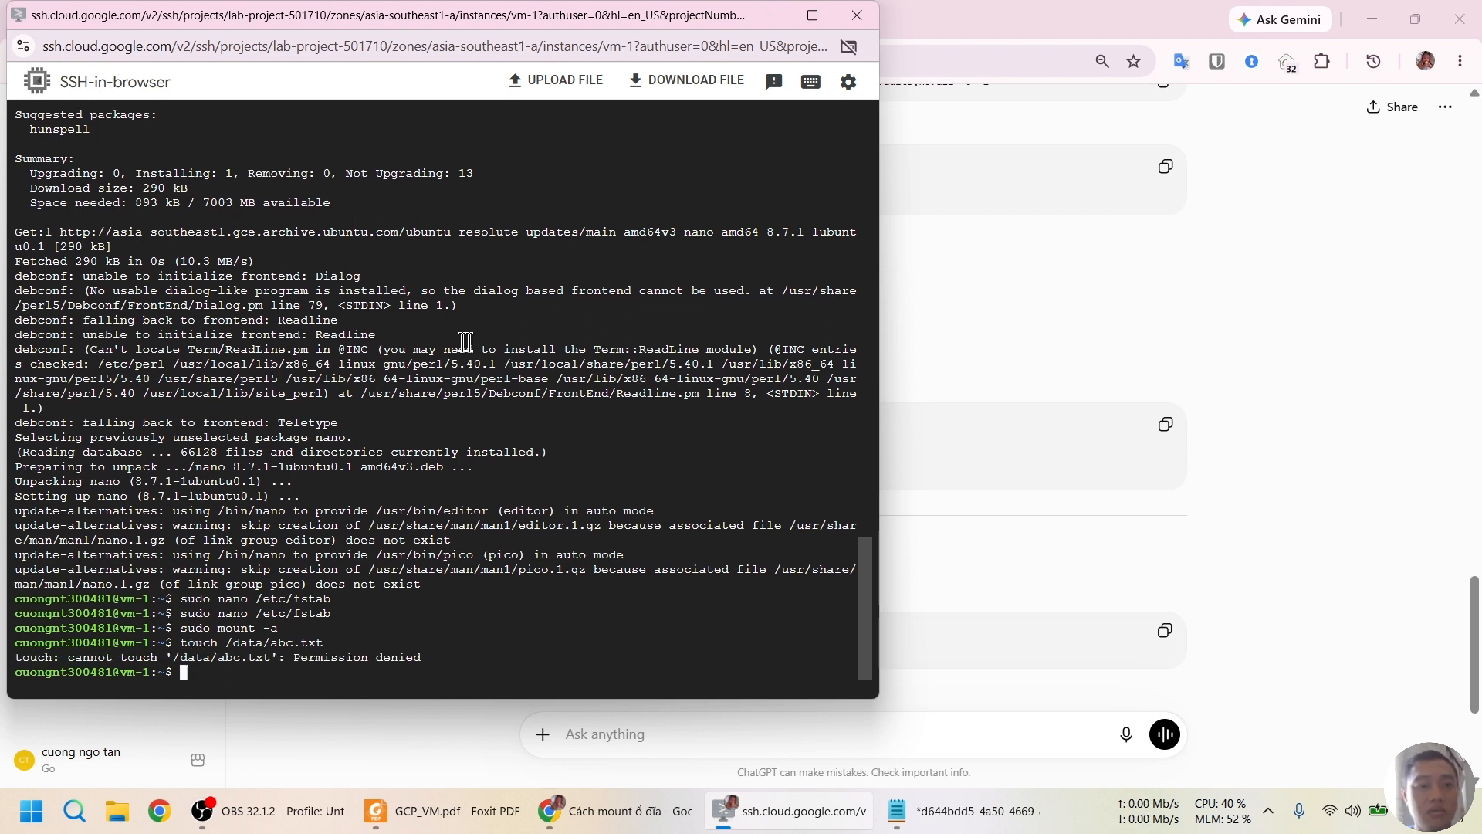
Create the test file on the mounted disk by running sudo touch /data/abc.txt.
{"action": "key", "text": "Up"}
{"action": "key", "text": "ctrl+Left"}
{"action": "key", "text": "ctrl+Left"}
{"action": "key", "text": "ctrl+Left"}
{"action": "key", "text": "ctrl+Left"}
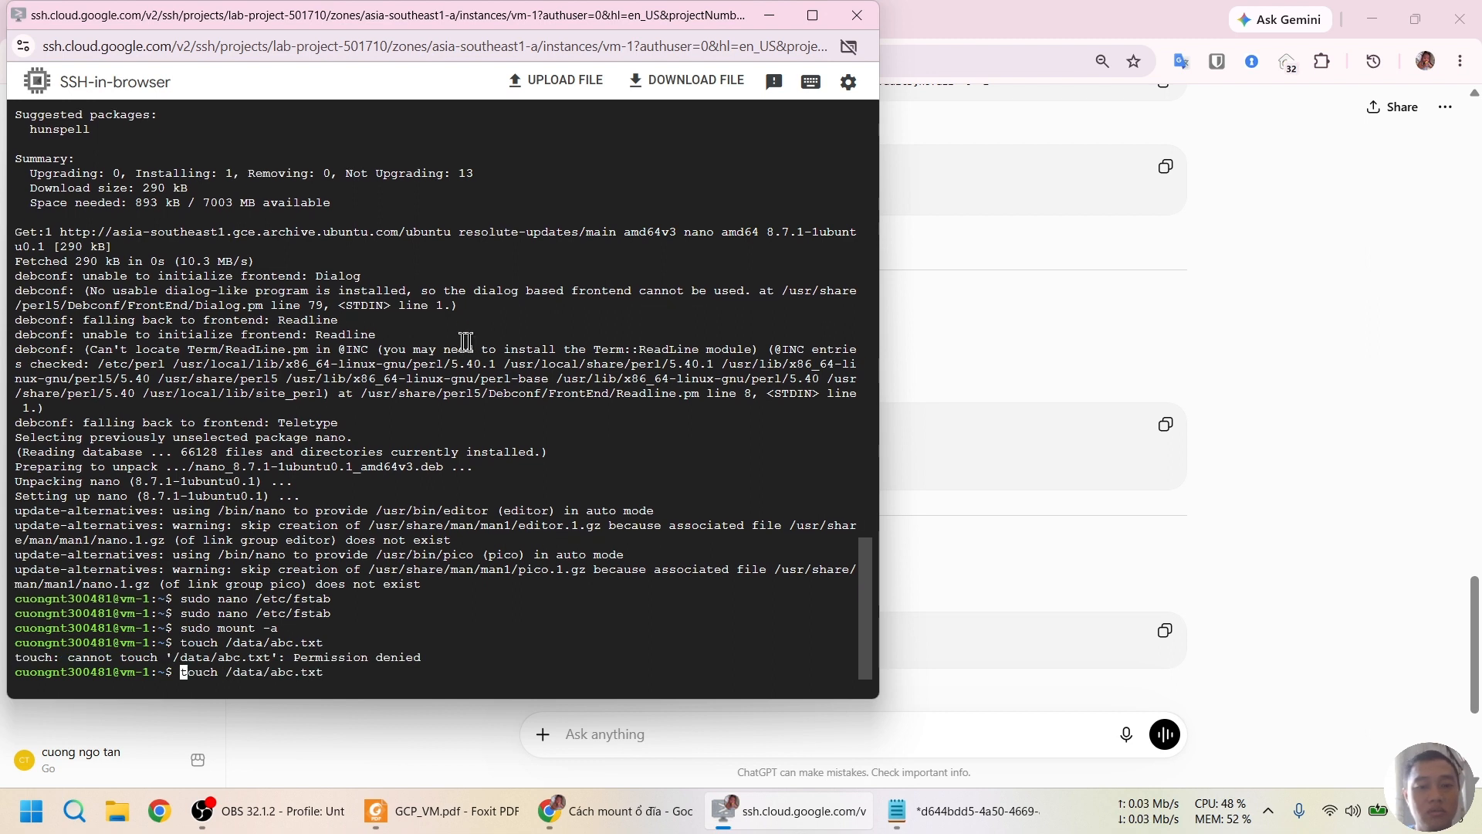
{"action": "type", "text": "sudo"}
{"action": "key", "text": "Return"}
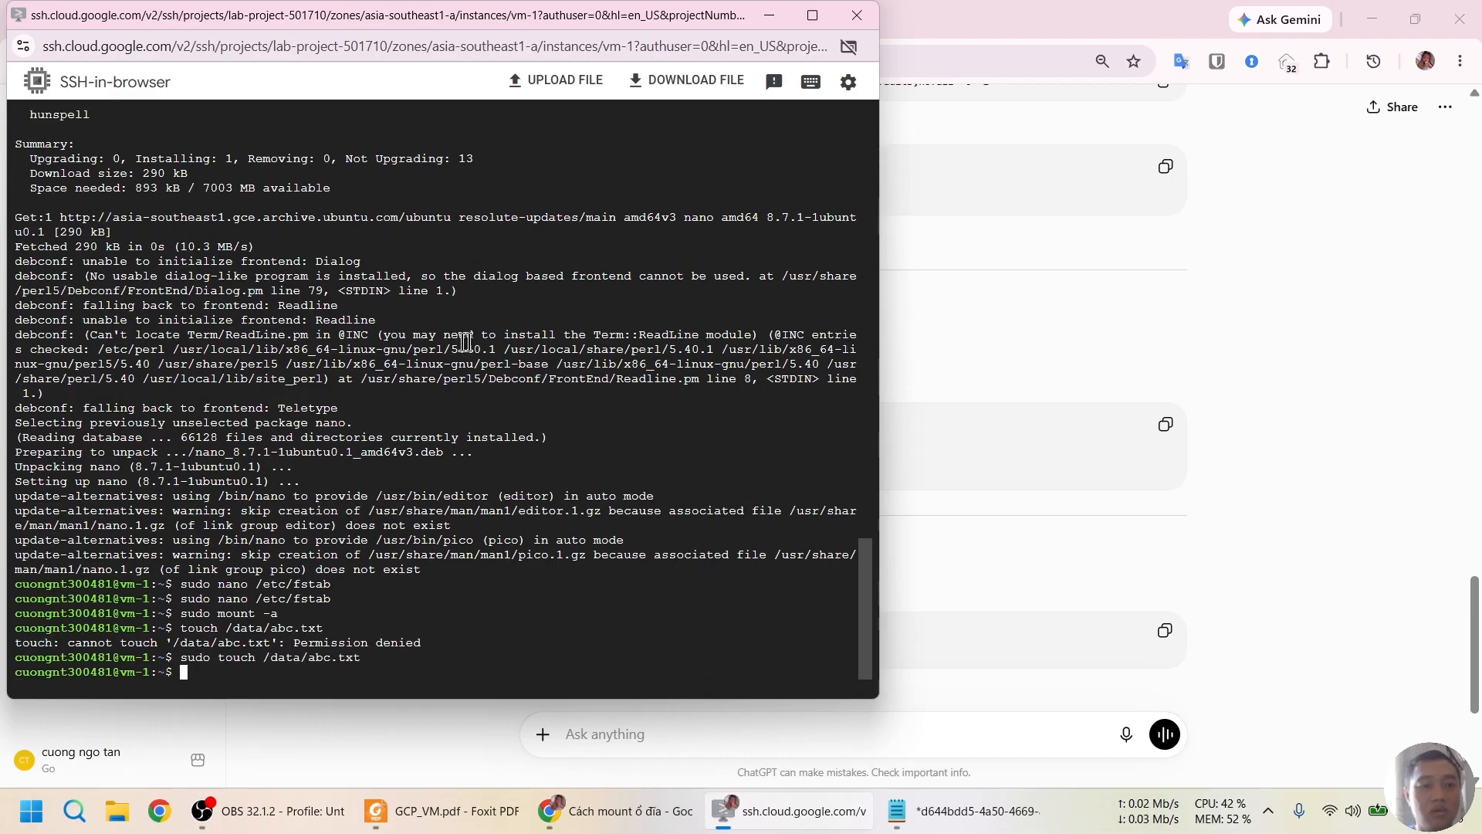
List the contents of /data/ with ls in the SSH terminal, and try to restart the VM with the reboot command.
{"action": "type", "text": "ls /data/"}
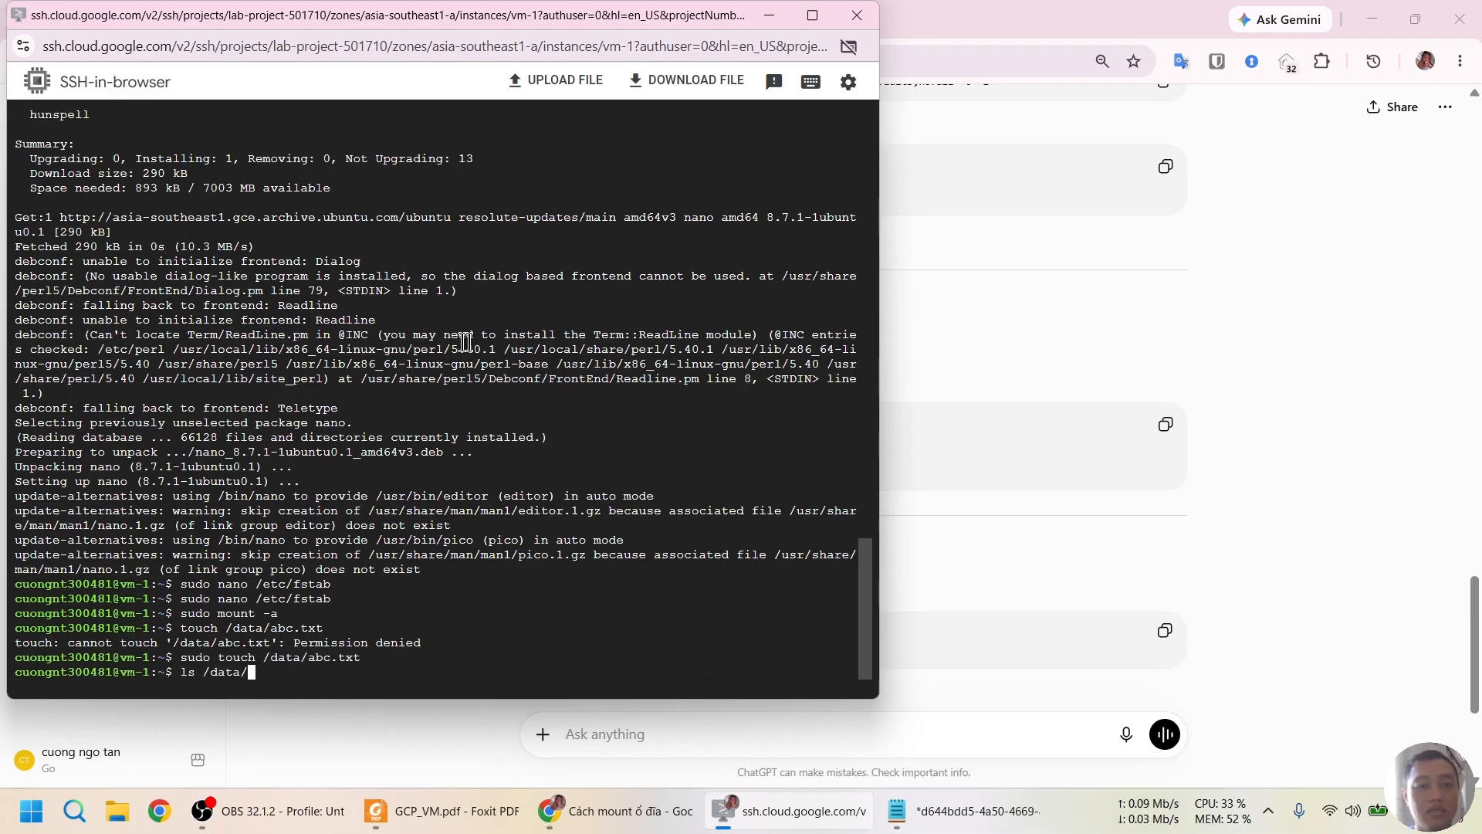
{"action": "key", "text": "Return"}
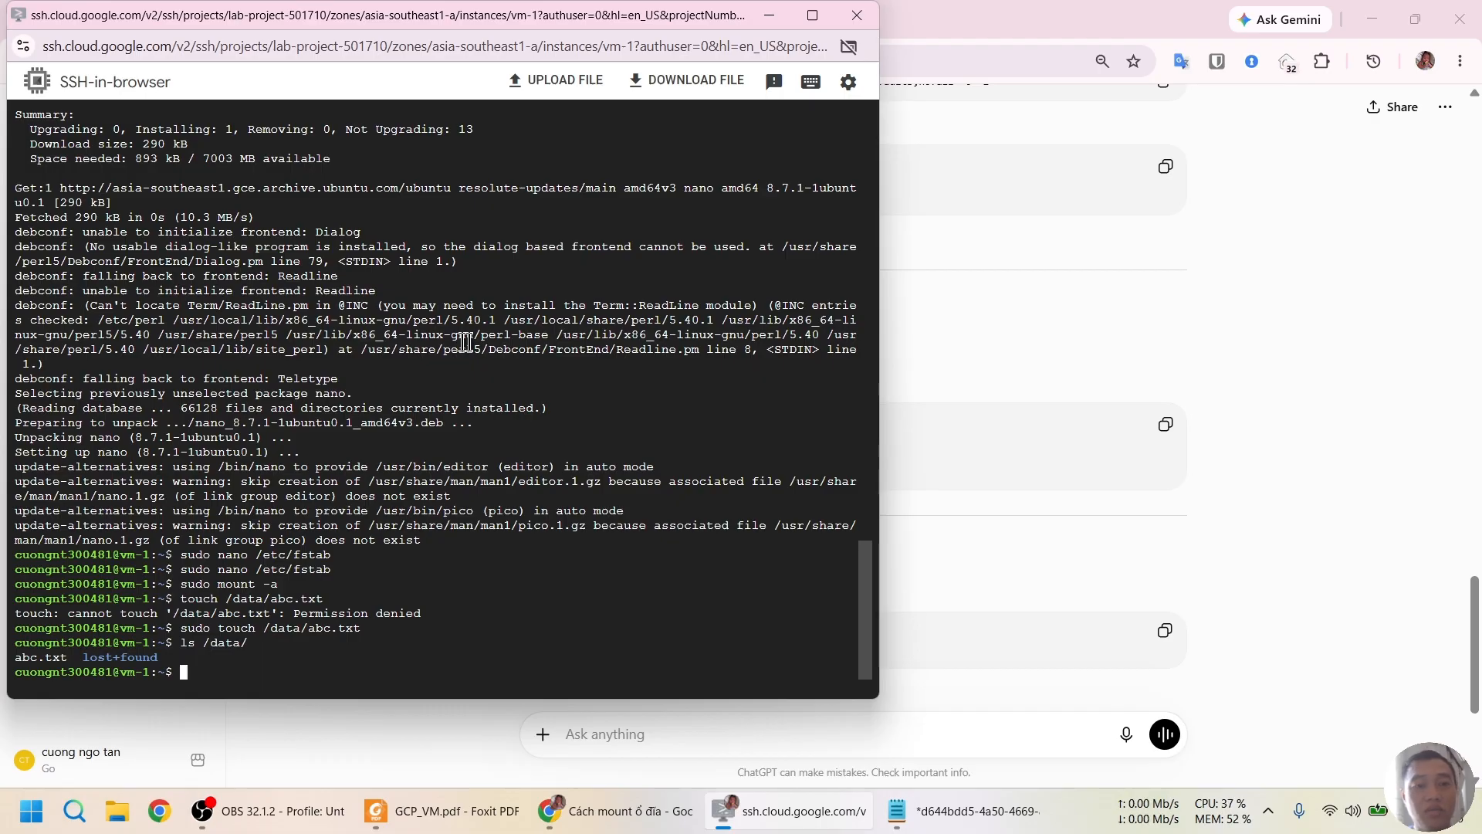
{"action": "type", "text": "reboot"}
{"action": "key", "text": "Return"}
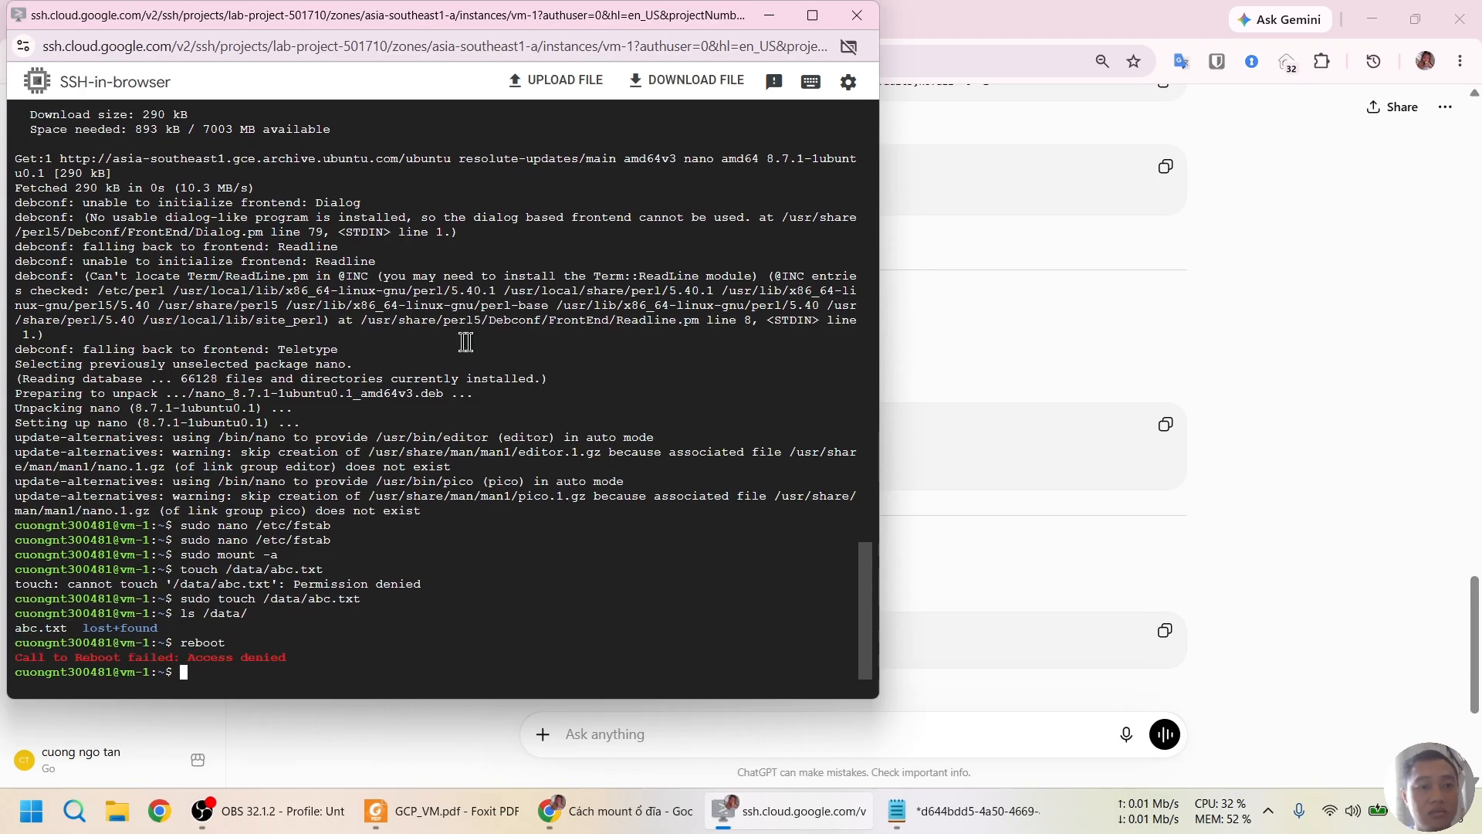
Run sudo reboot in the SSH terminal to restart the VM, and close the SSH window.
{"action": "key", "text": "Up"}
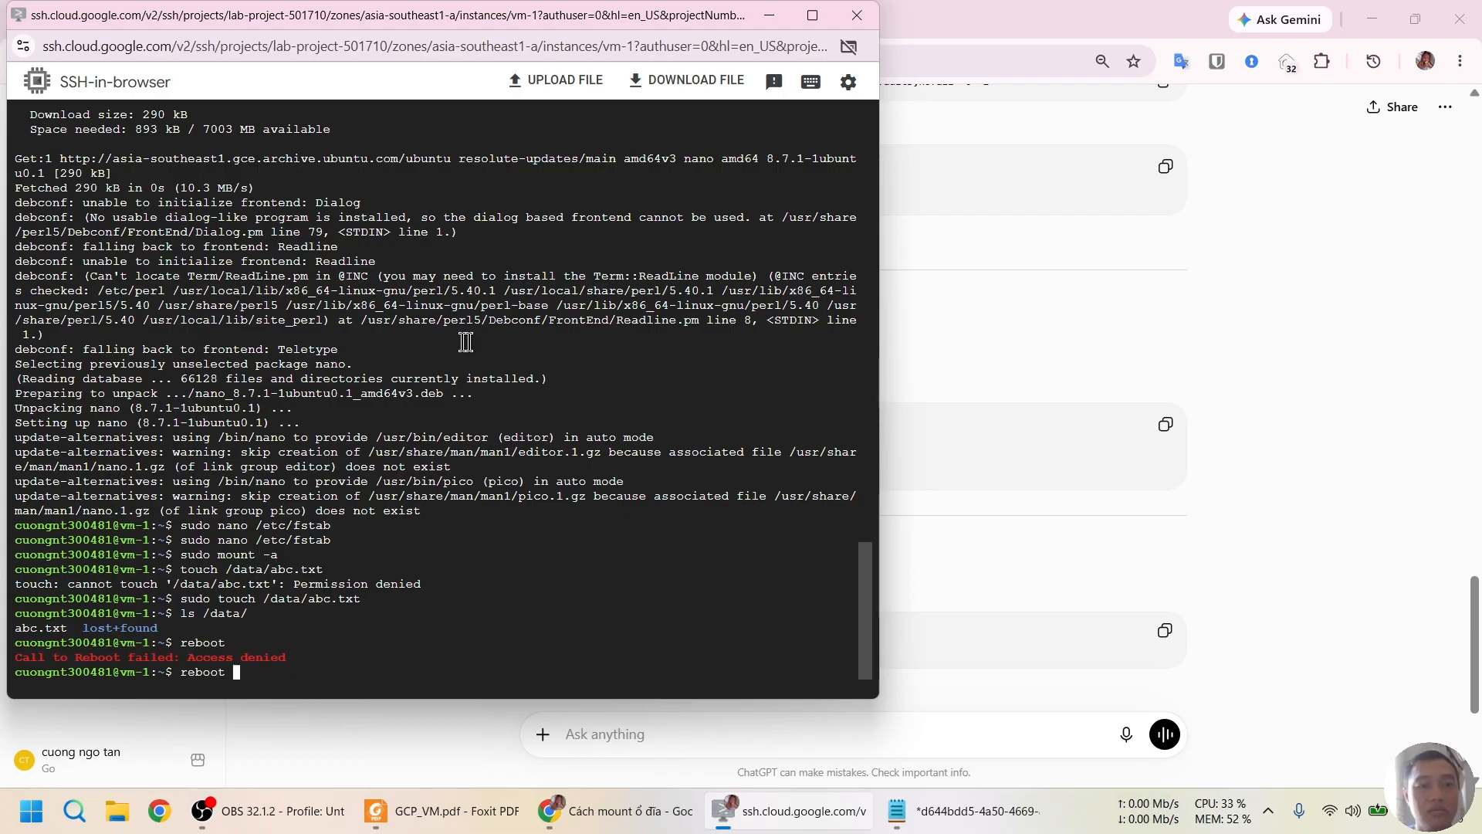
{"action": "key", "text": "Left"}
{"action": "key", "text": "Left"}
{"action": "key", "text": "Left"}
{"action": "key", "text": "Left"}
{"action": "key", "text": "Left"}
{"action": "key", "text": "Left"}
{"action": "key", "text": "Left"}
{"action": "type", "text": "sudo"}
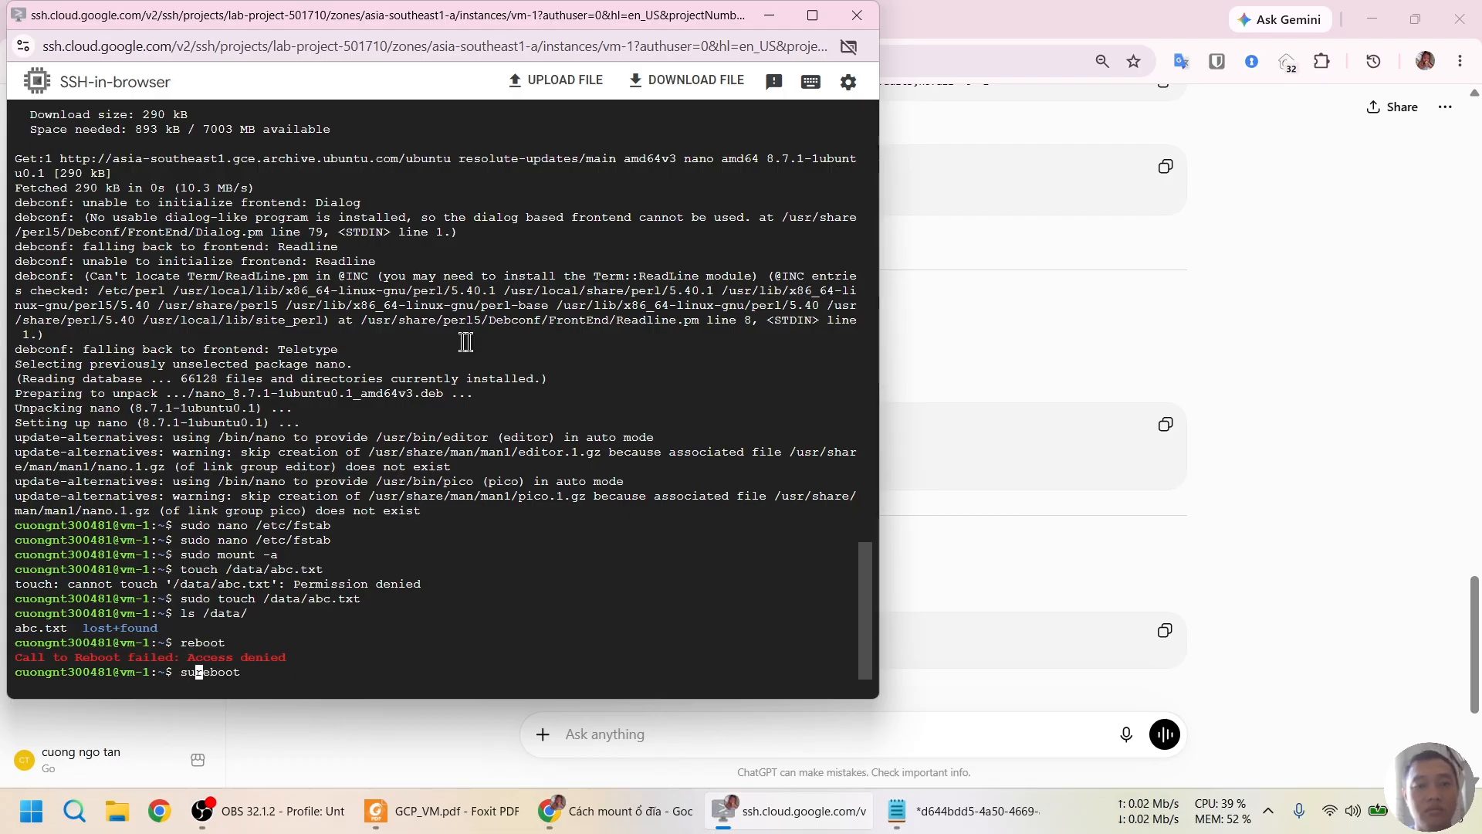
{"action": "key", "text": "Return"}
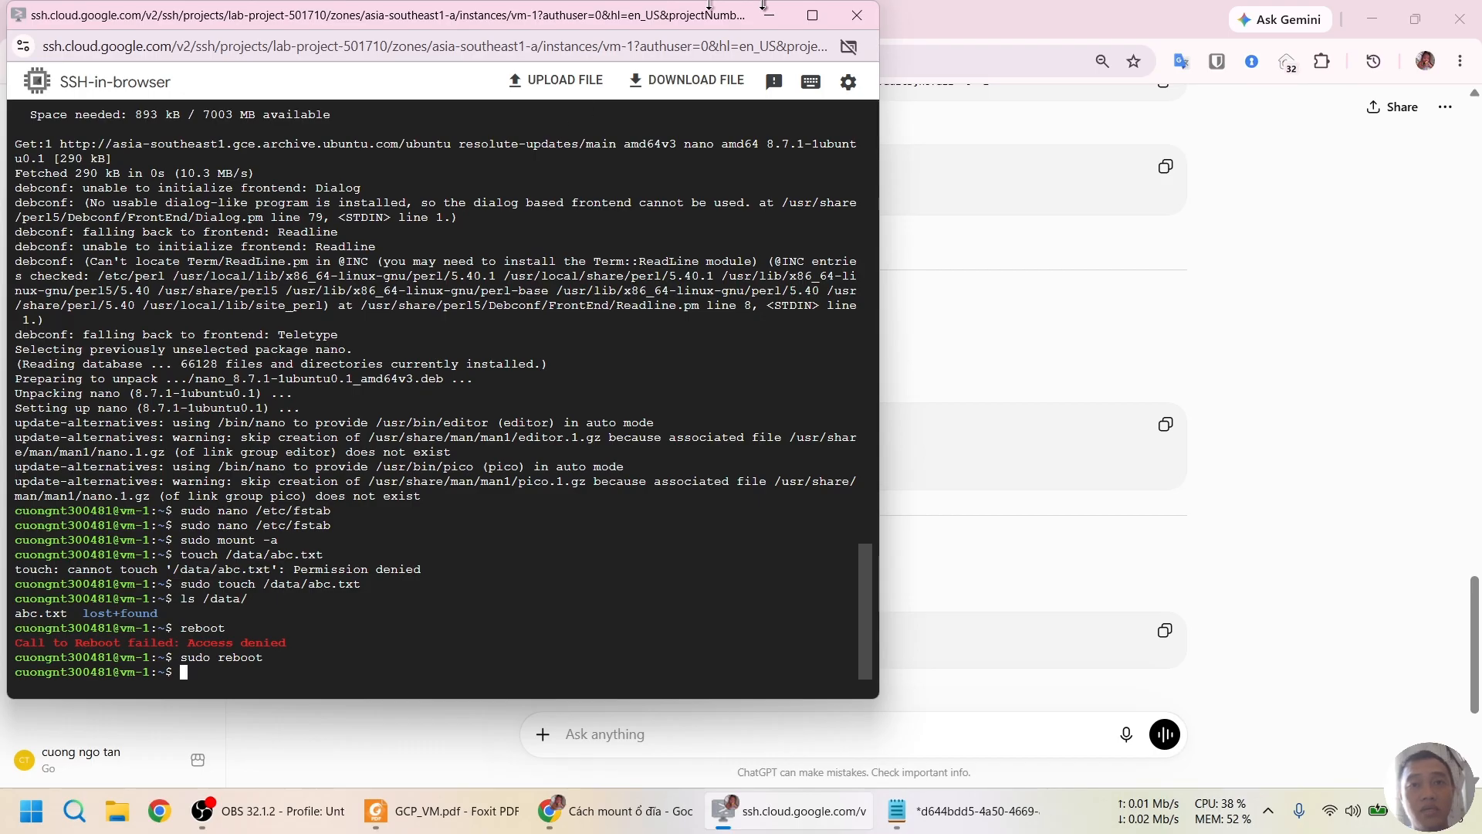
{"action": "left_click", "coordinate": [856, 15]}
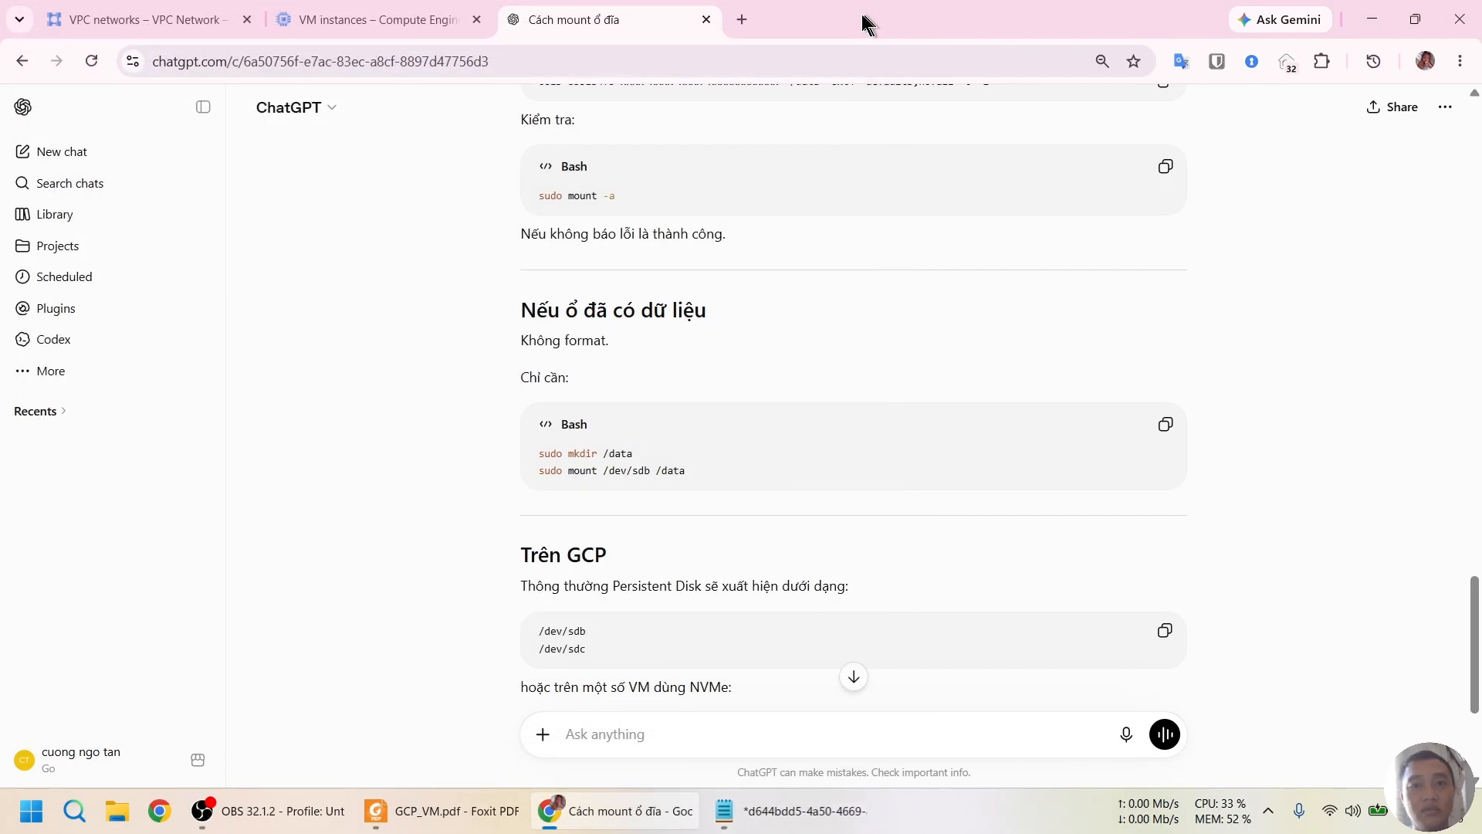
Copy vm-1's external IP from the VM instances page and ping it continuously with the -t option in a Windows Command Prompt.
{"action": "left_click", "coordinate": [402, 6]}
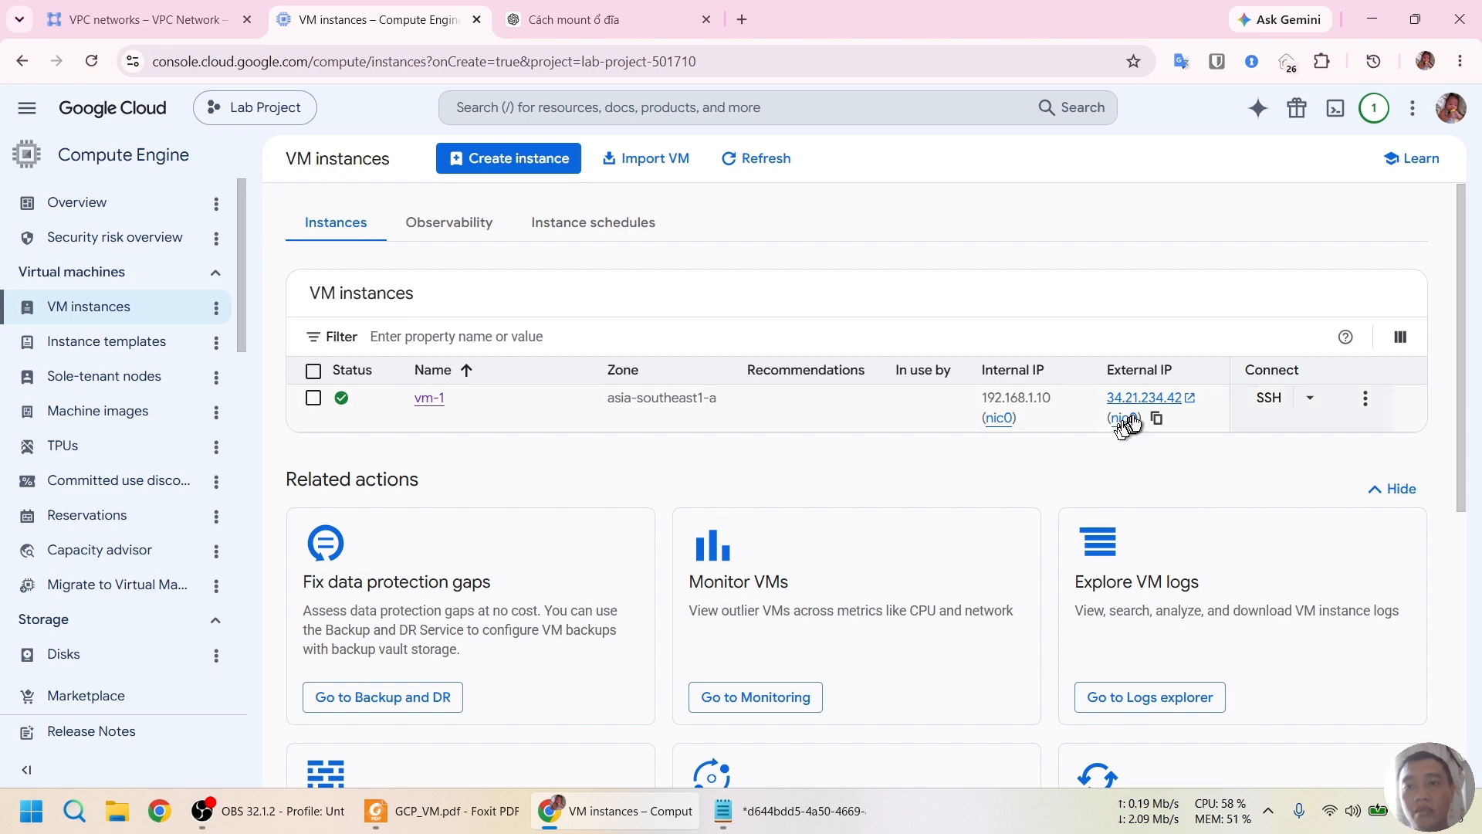
{"action": "left_click", "coordinate": [1157, 420]}
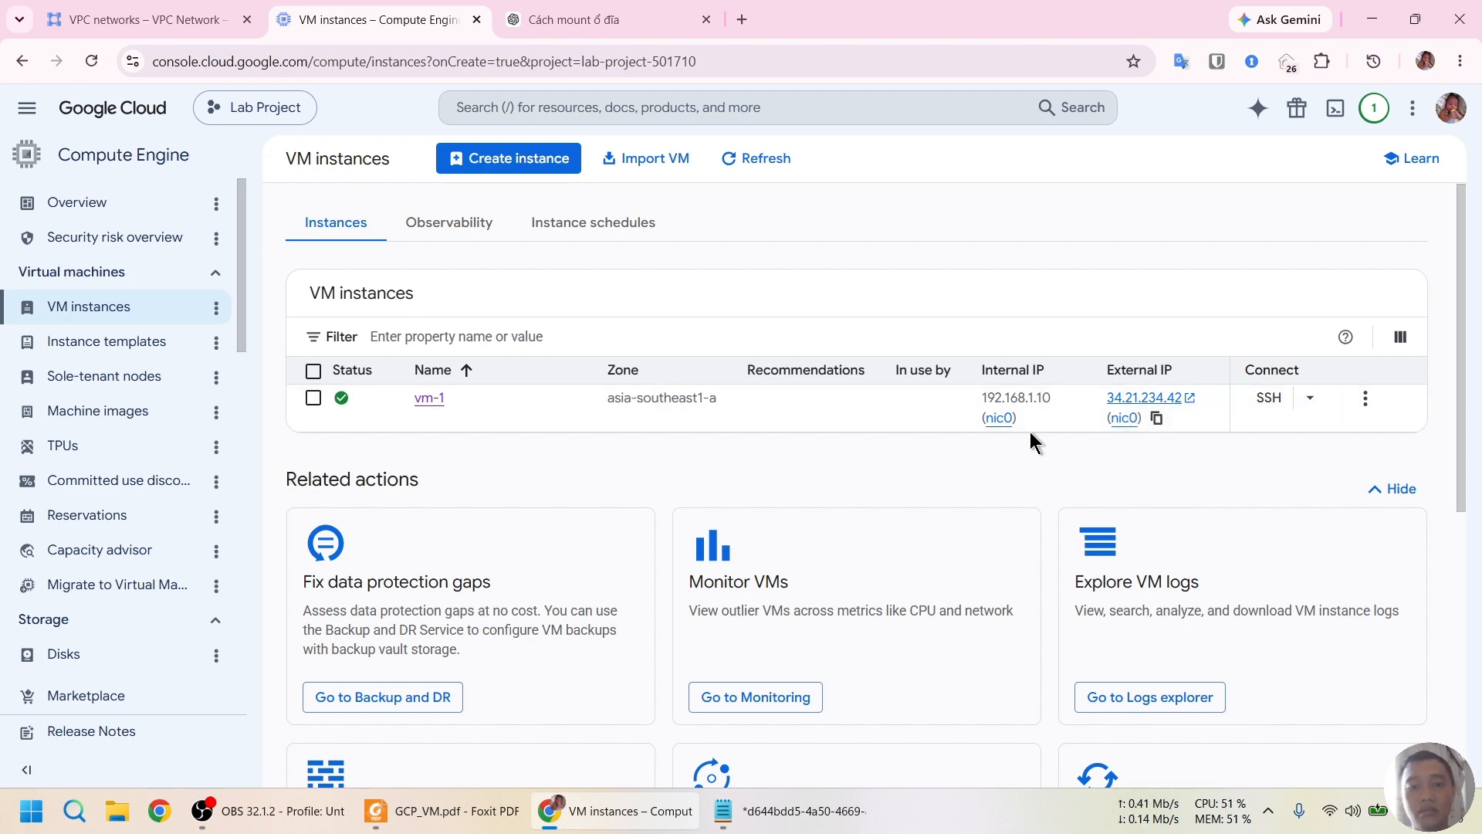
{"action": "key", "text": "super+r"}
{"action": "type", "text": "cmd"}
{"action": "key", "text": "Return"}
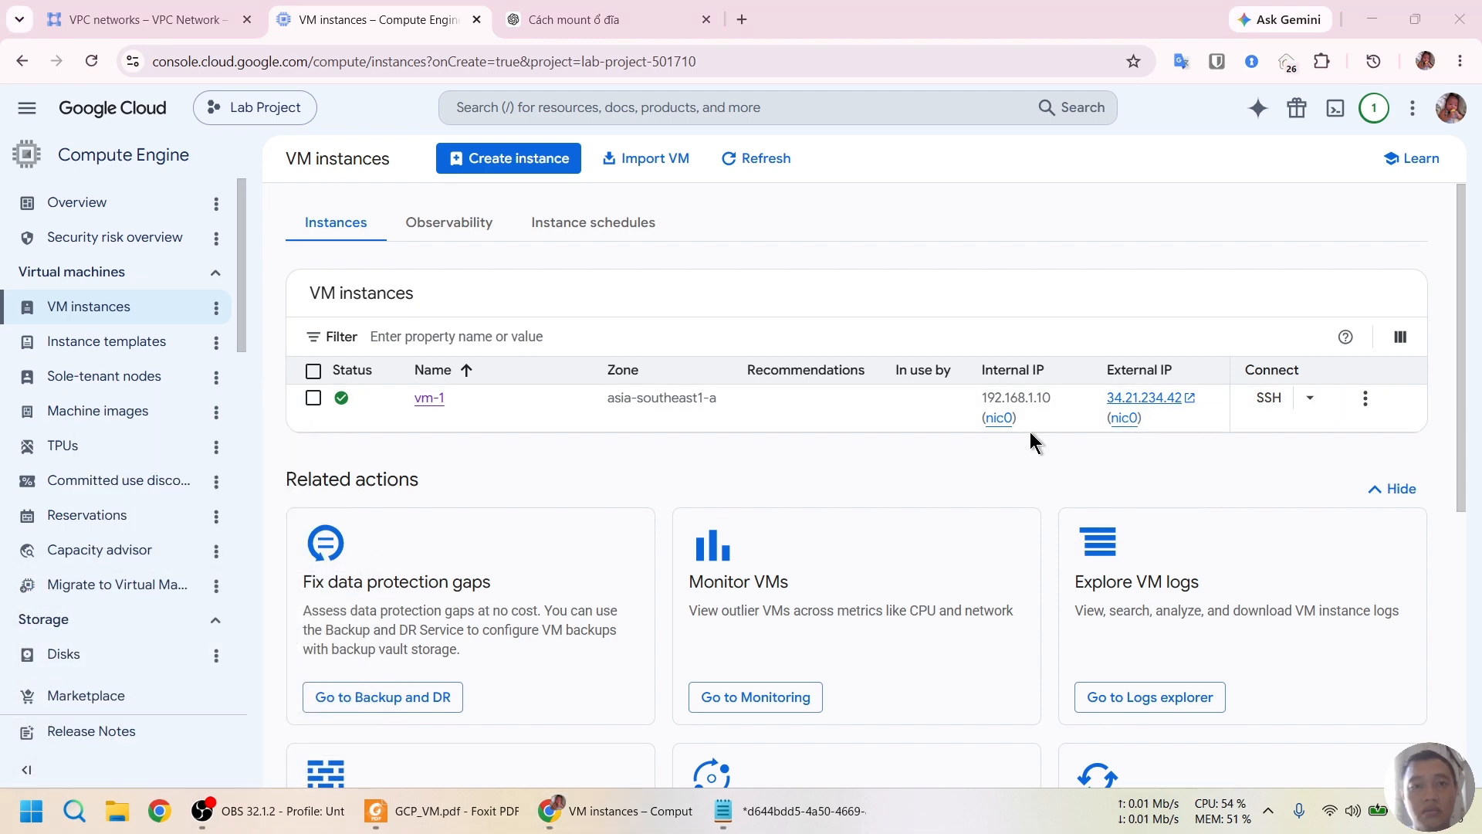
{"action": "type", "text": "ping"}
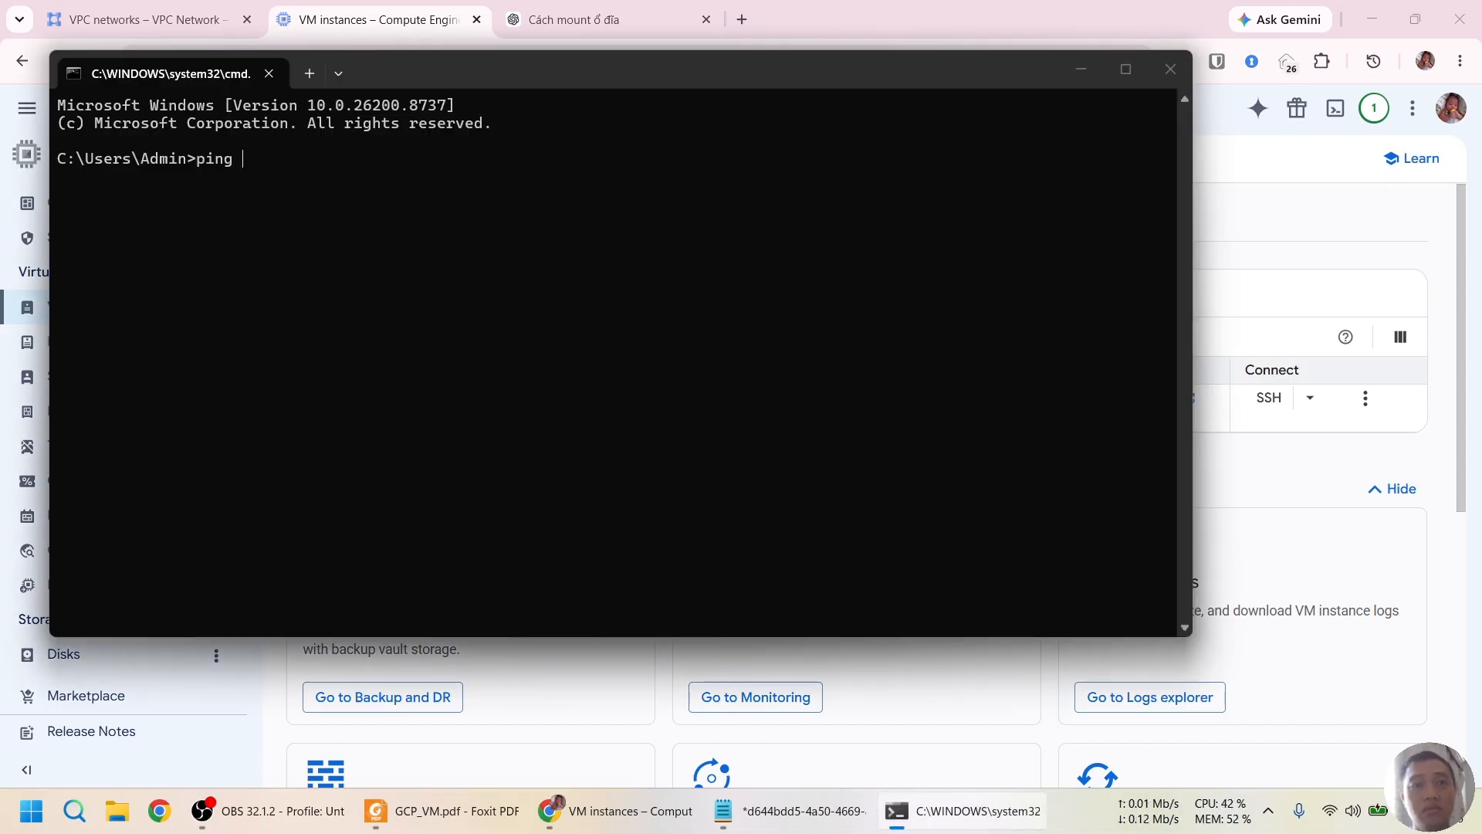
{"action": "key", "text": "ctrl+v"}
{"action": "type", "text": "-t"}
{"action": "key", "text": "Return"}
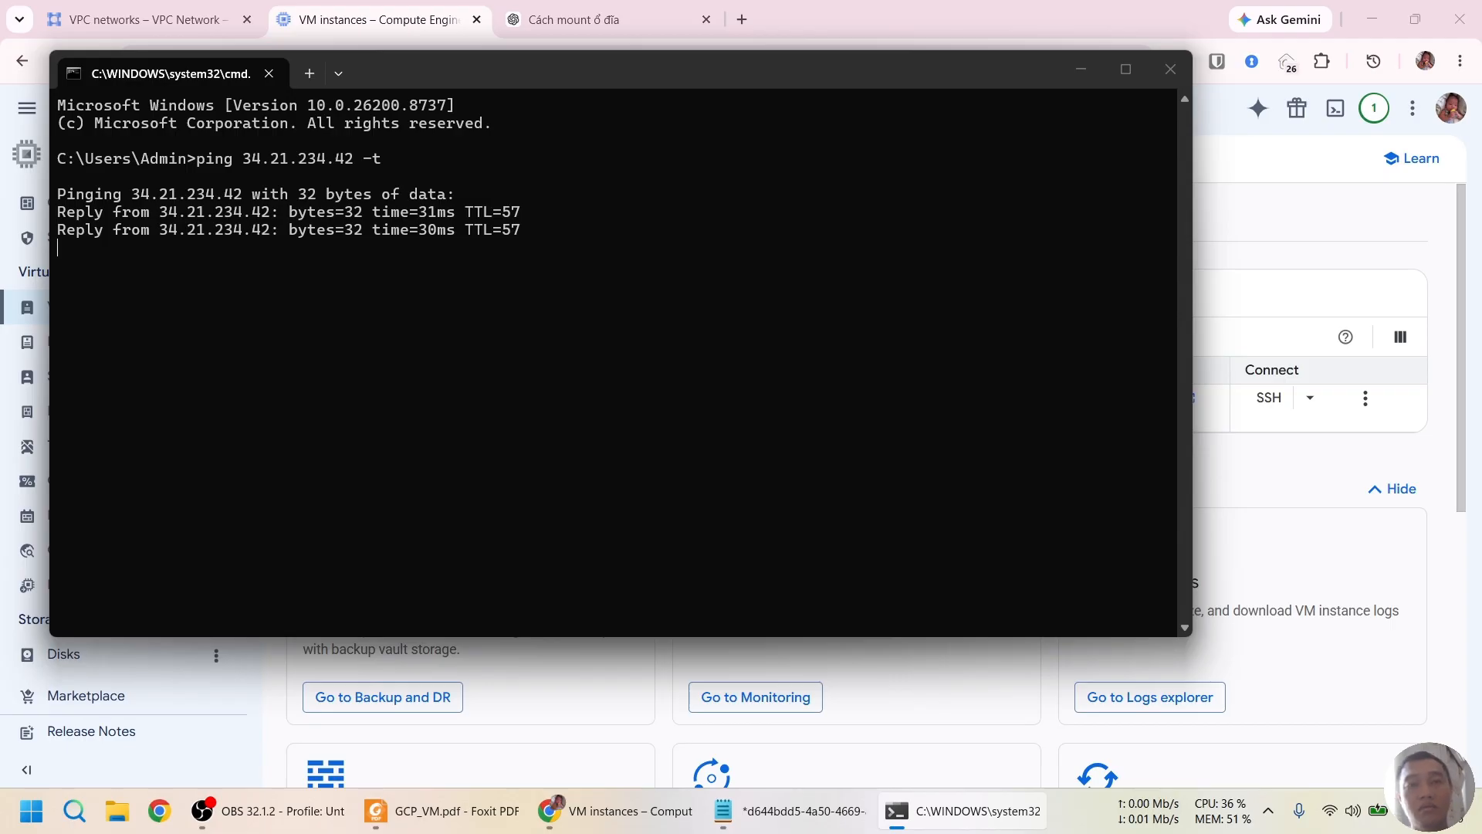
Refresh the VM instances list and check the running ping to see whether vm-1 is restarting.
{"action": "key", "text": "alt+Tab"}
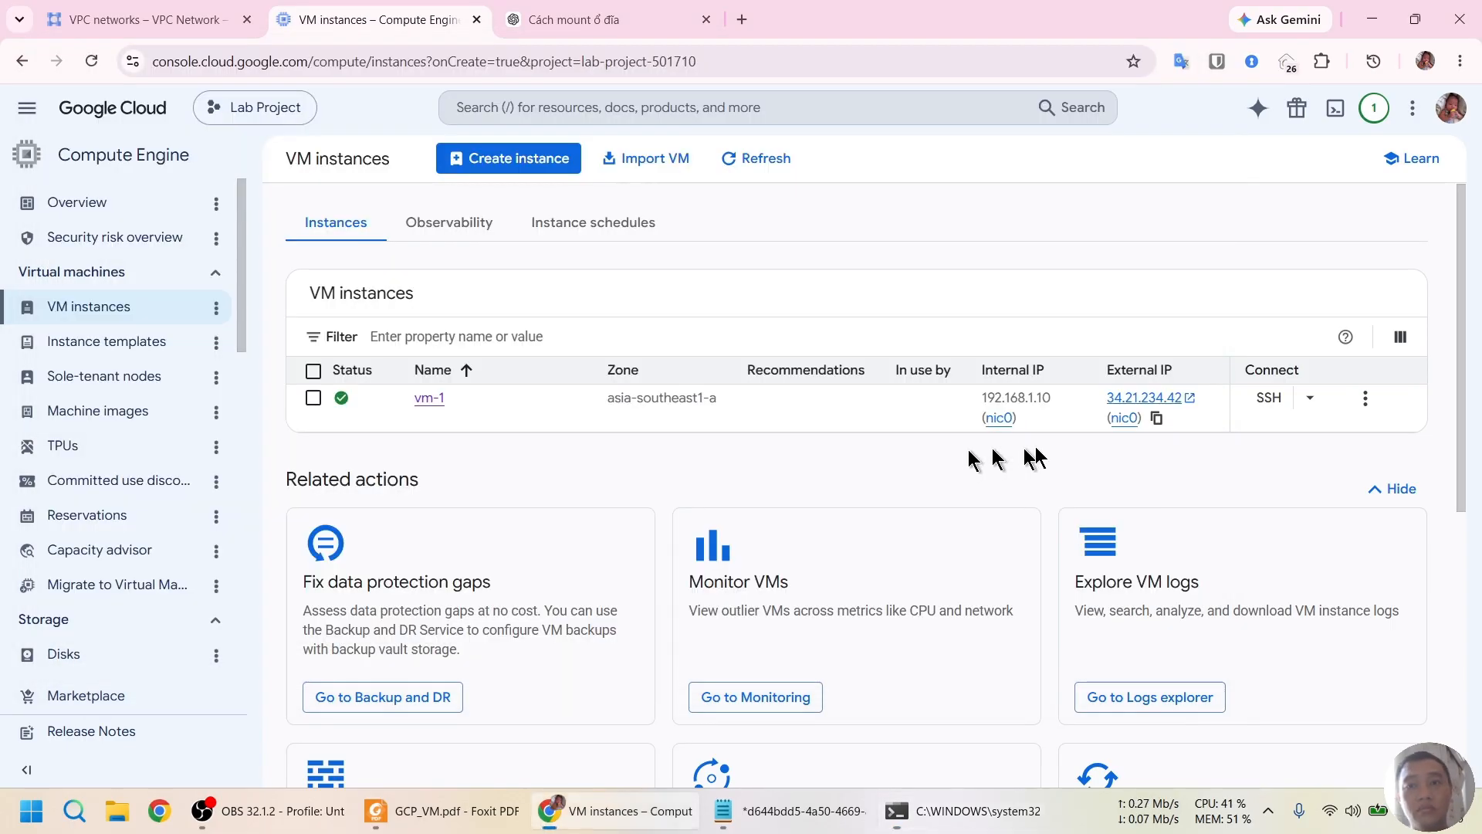
{"action": "left_click", "coordinate": [753, 154]}
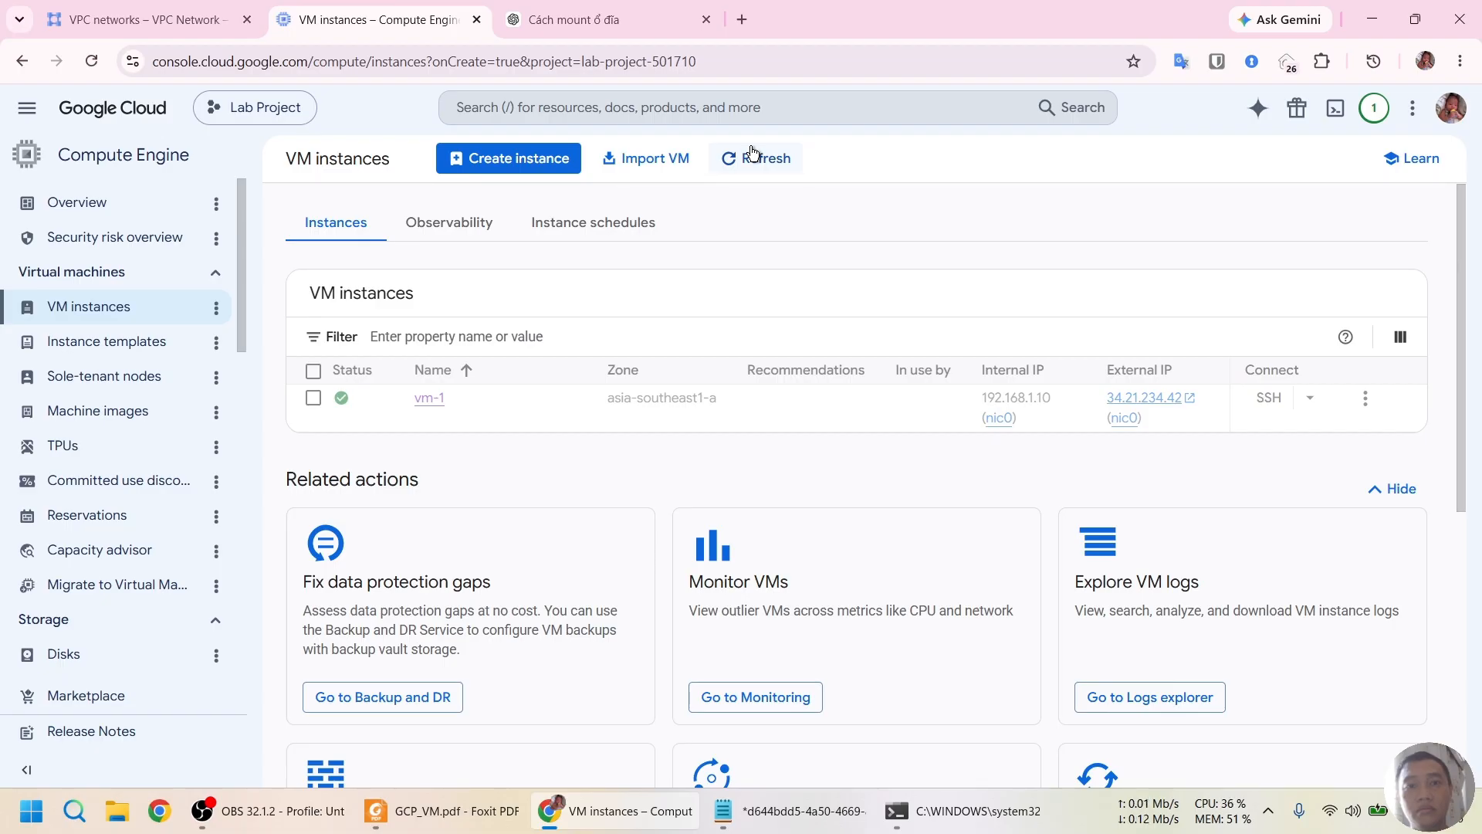
{"action": "key", "text": "alt+Tab"}
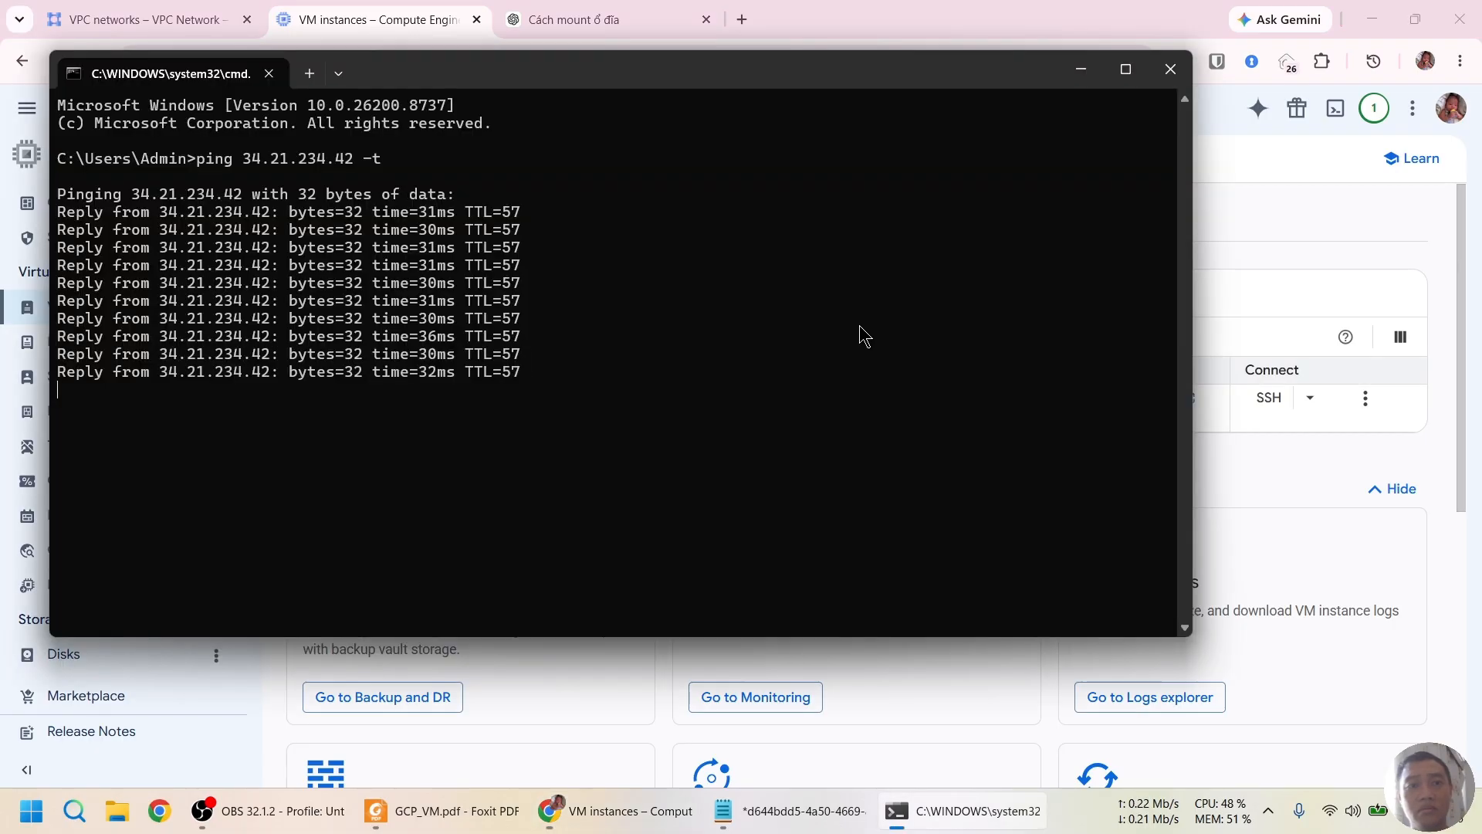
{"action": "key", "text": "alt+Tab"}
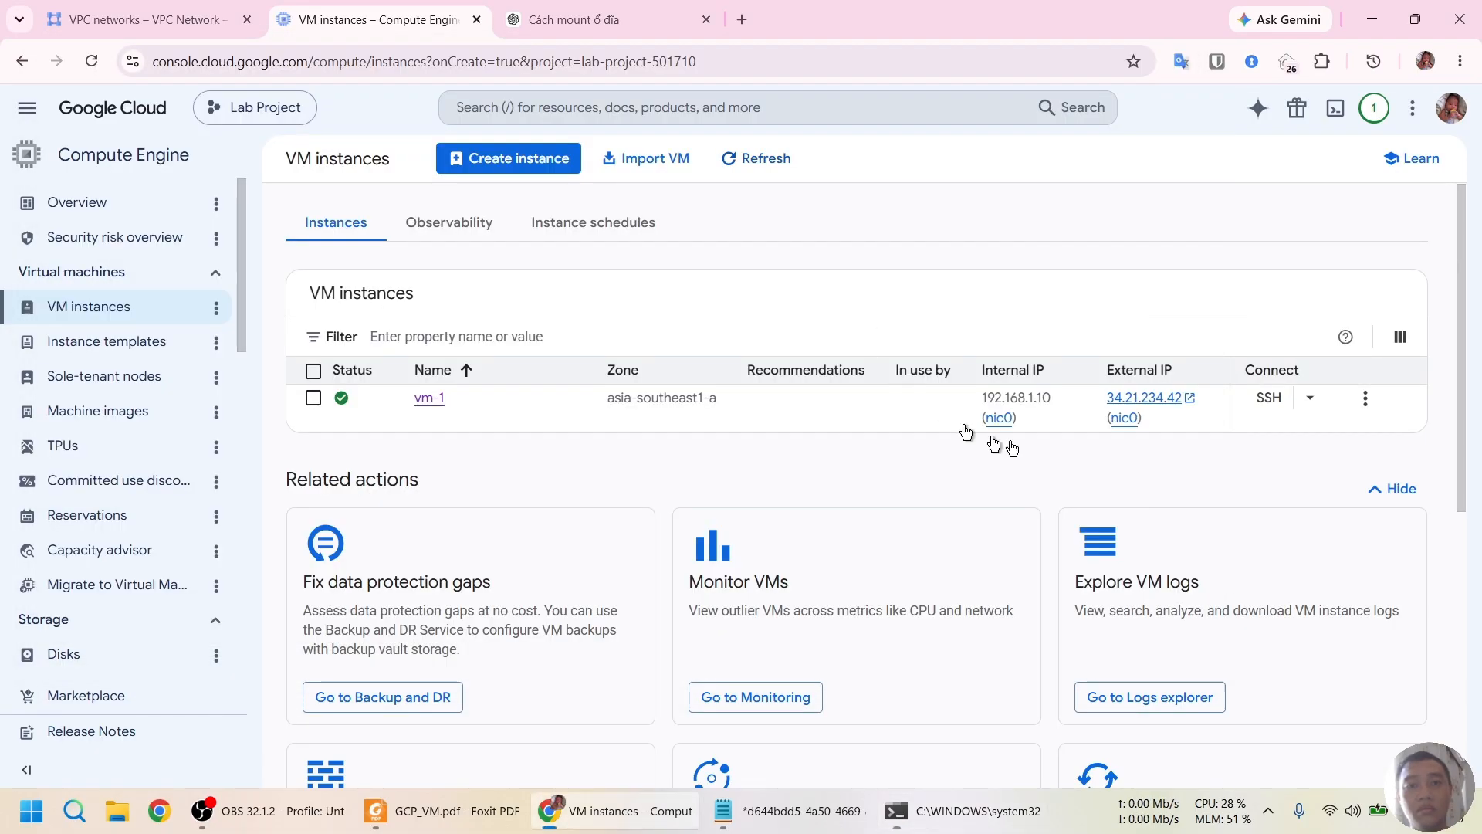
Reset the vm-1 instance from the VM instances list and confirm the hard reset.
{"action": "left_click", "coordinate": [1370, 400]}
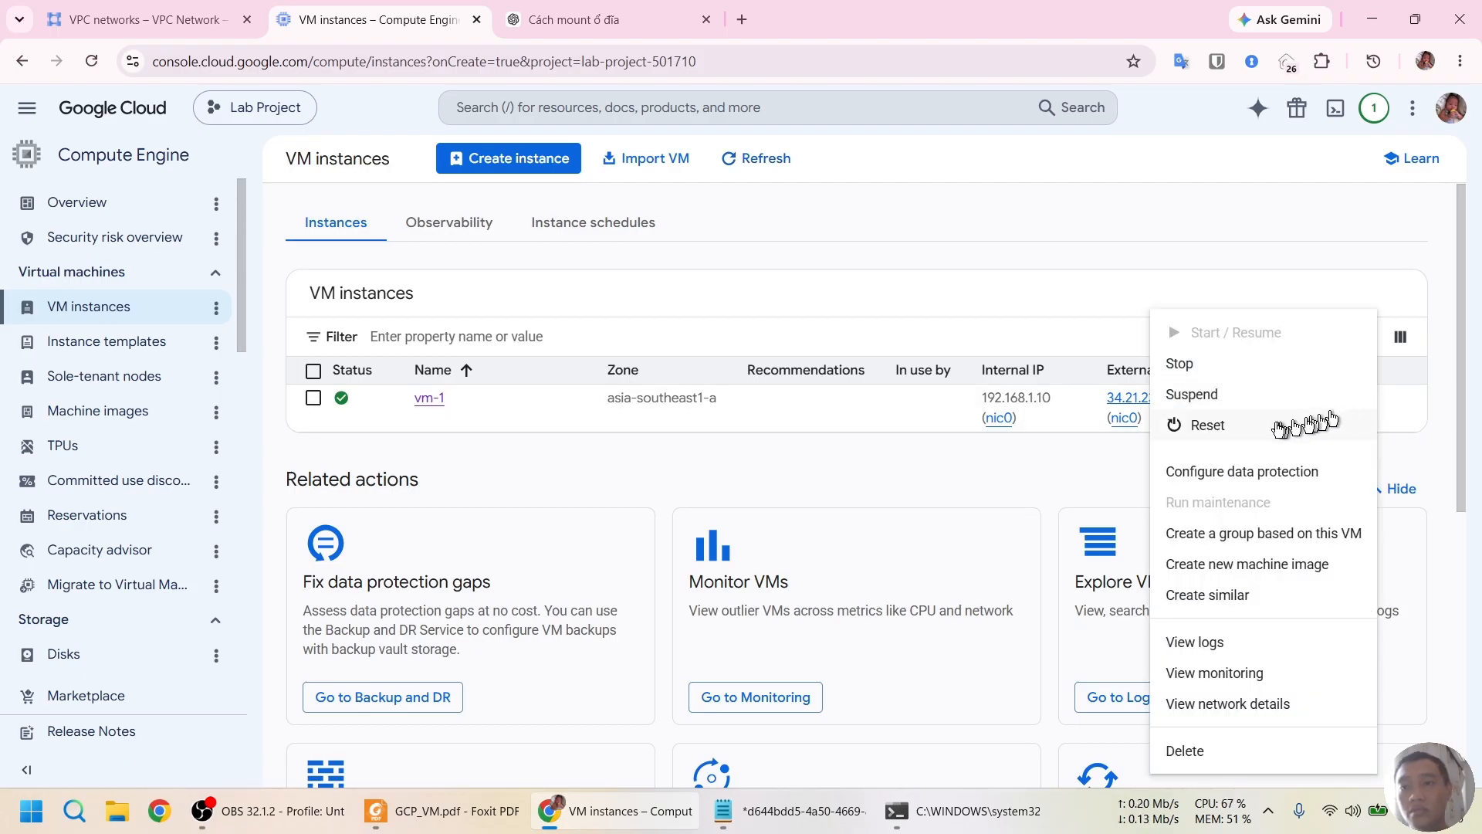
{"action": "left_click", "coordinate": [1208, 424]}
{"action": "left_click", "coordinate": [974, 506]}
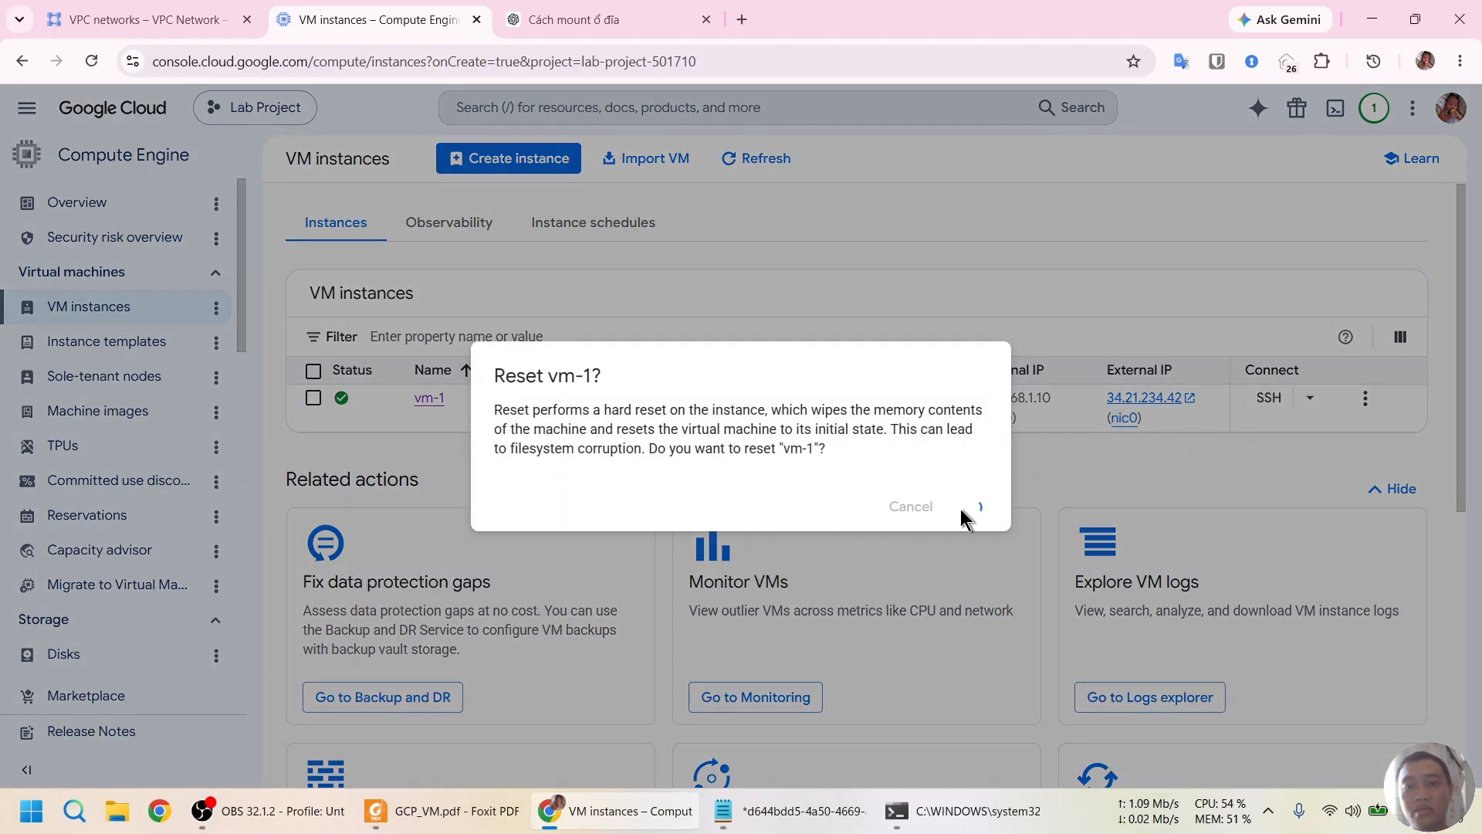
Watch the continuous ping in the Command Prompt during the vm-1 reset, and stop it once replies resume.
{"action": "key", "text": "alt+Tab"}
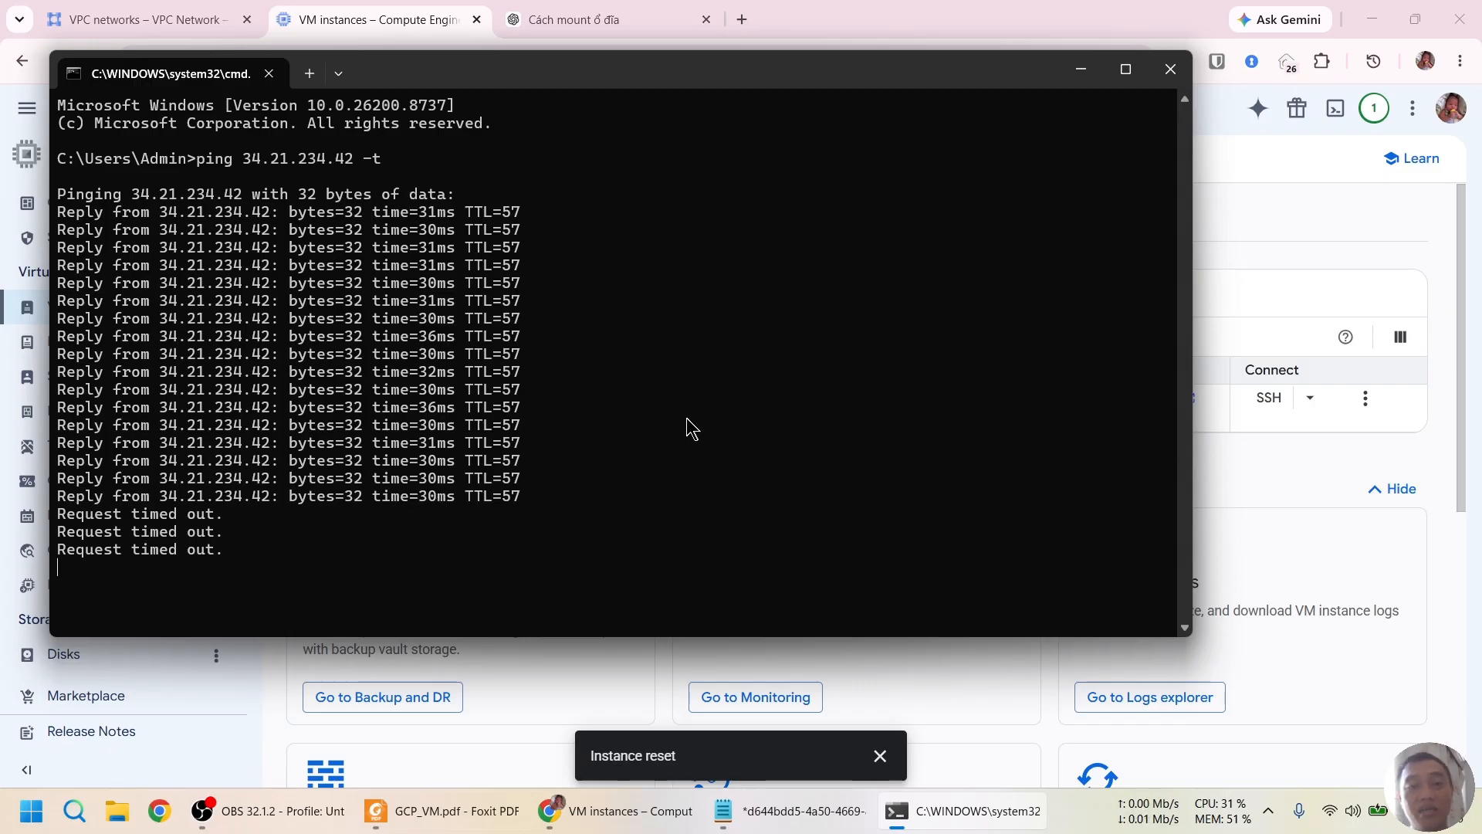
{"action": "left_click_drag", "start_coordinate": [566, 87], "coordinate": [594, 73]}
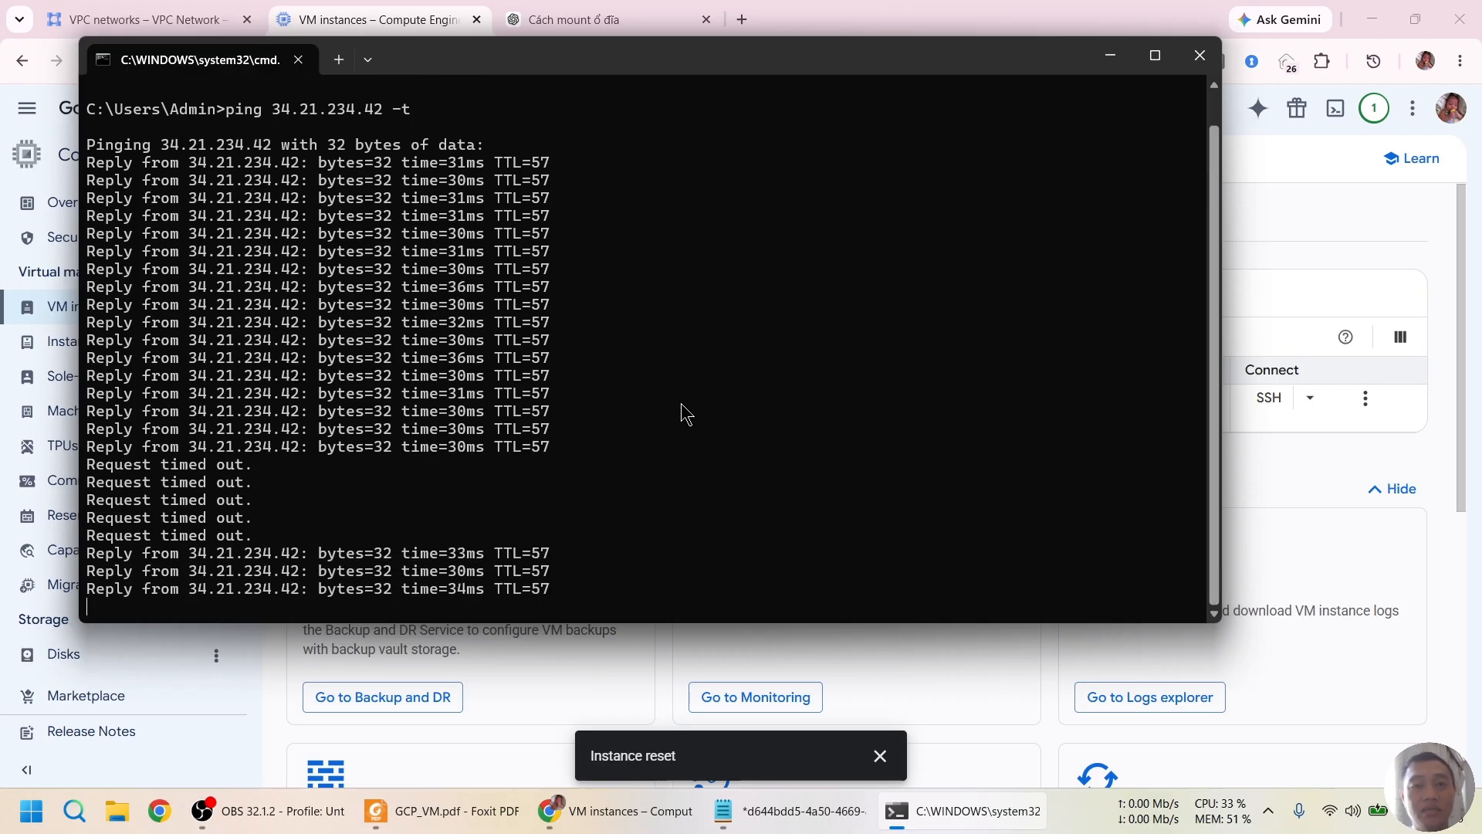
{"action": "key", "text": "ctrl+c"}
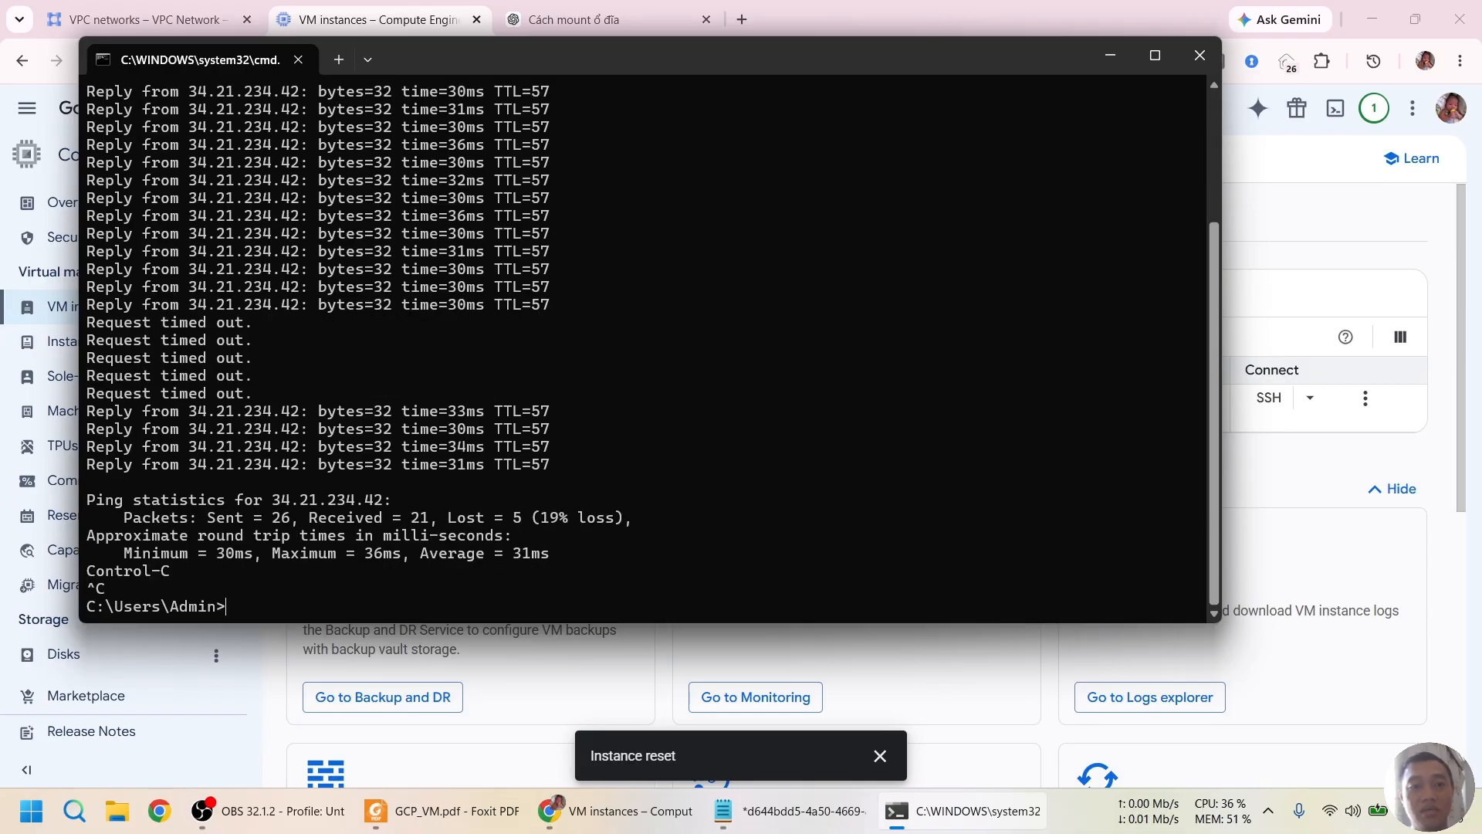
Refresh the VM instances list in Google Cloud and open an authorized SSH-in-browser session to vm-1.
{"action": "key", "text": "alt+Tab"}
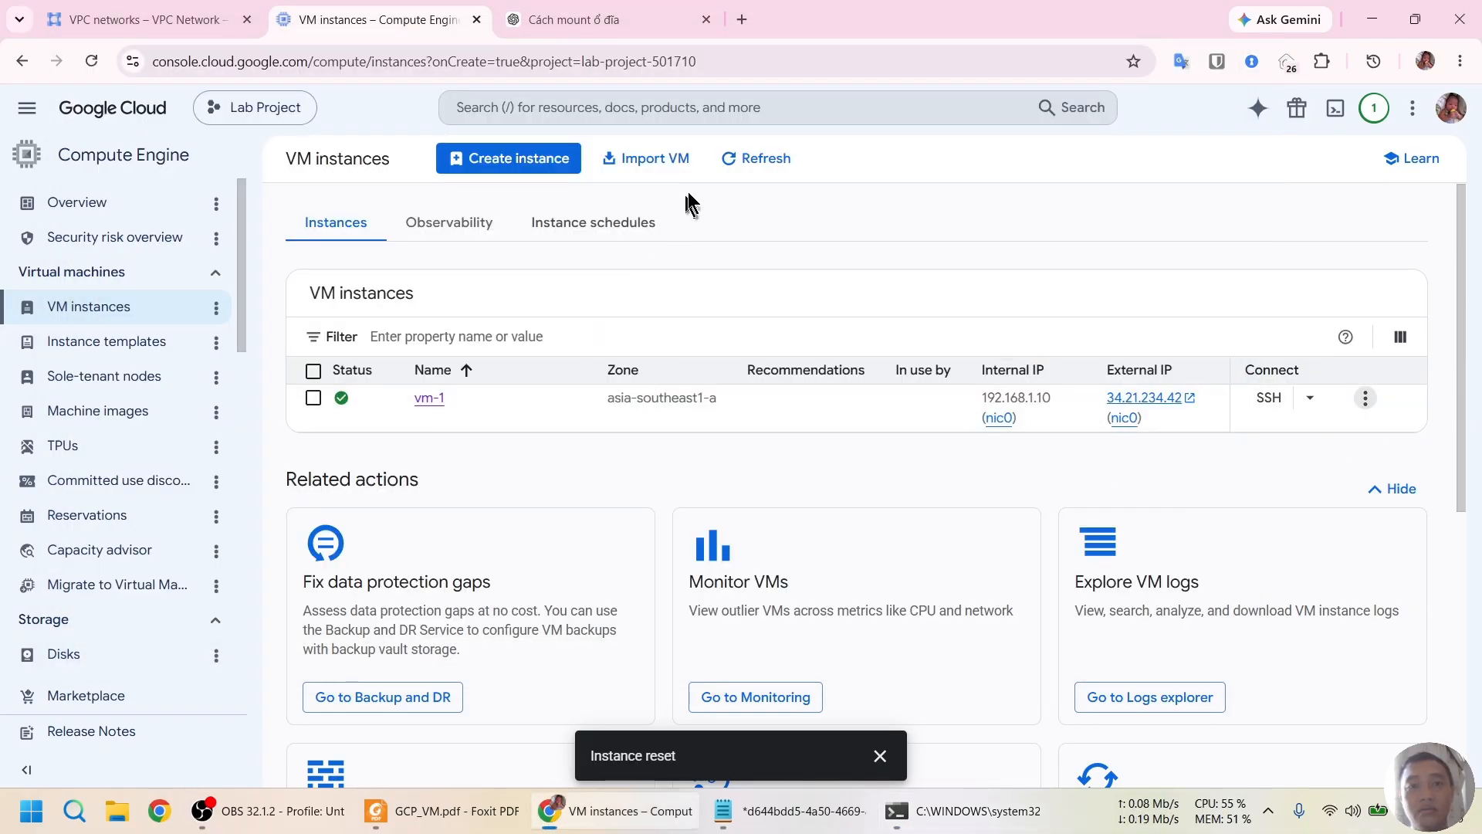
{"action": "left_click", "coordinate": [739, 160]}
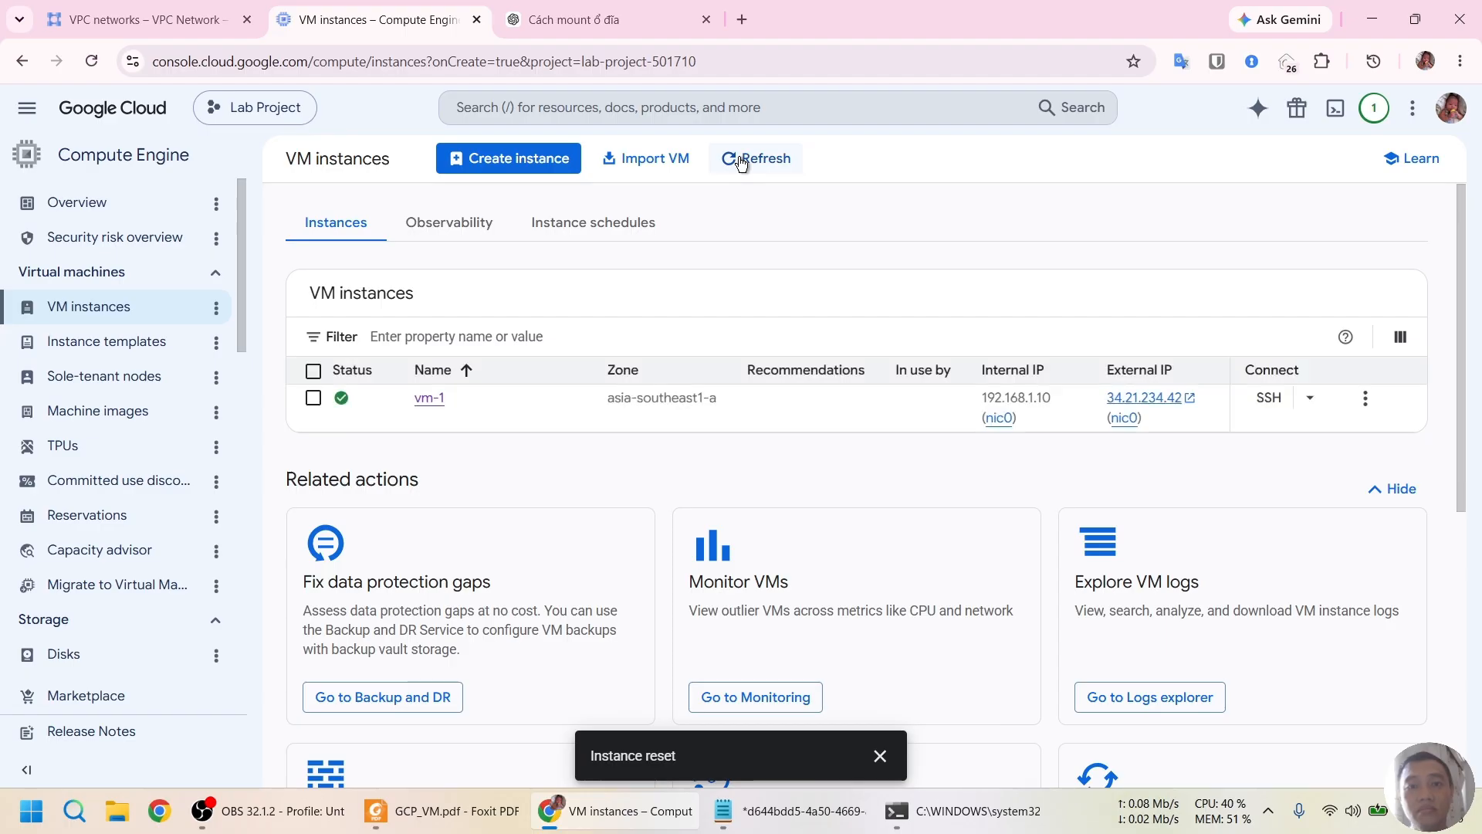
{"action": "left_click", "coordinate": [1266, 398]}
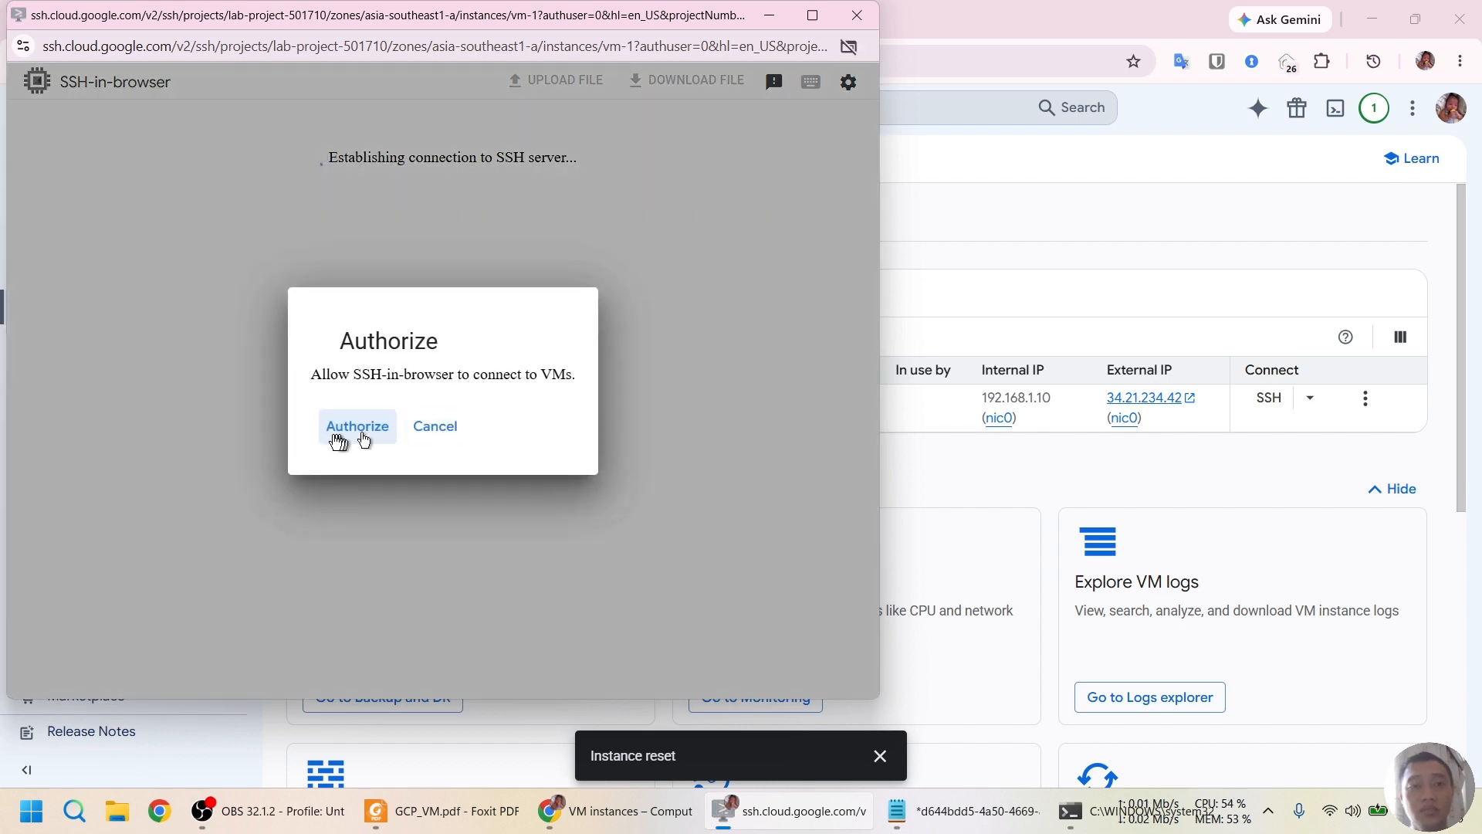
{"action": "left_click", "coordinate": [329, 438]}
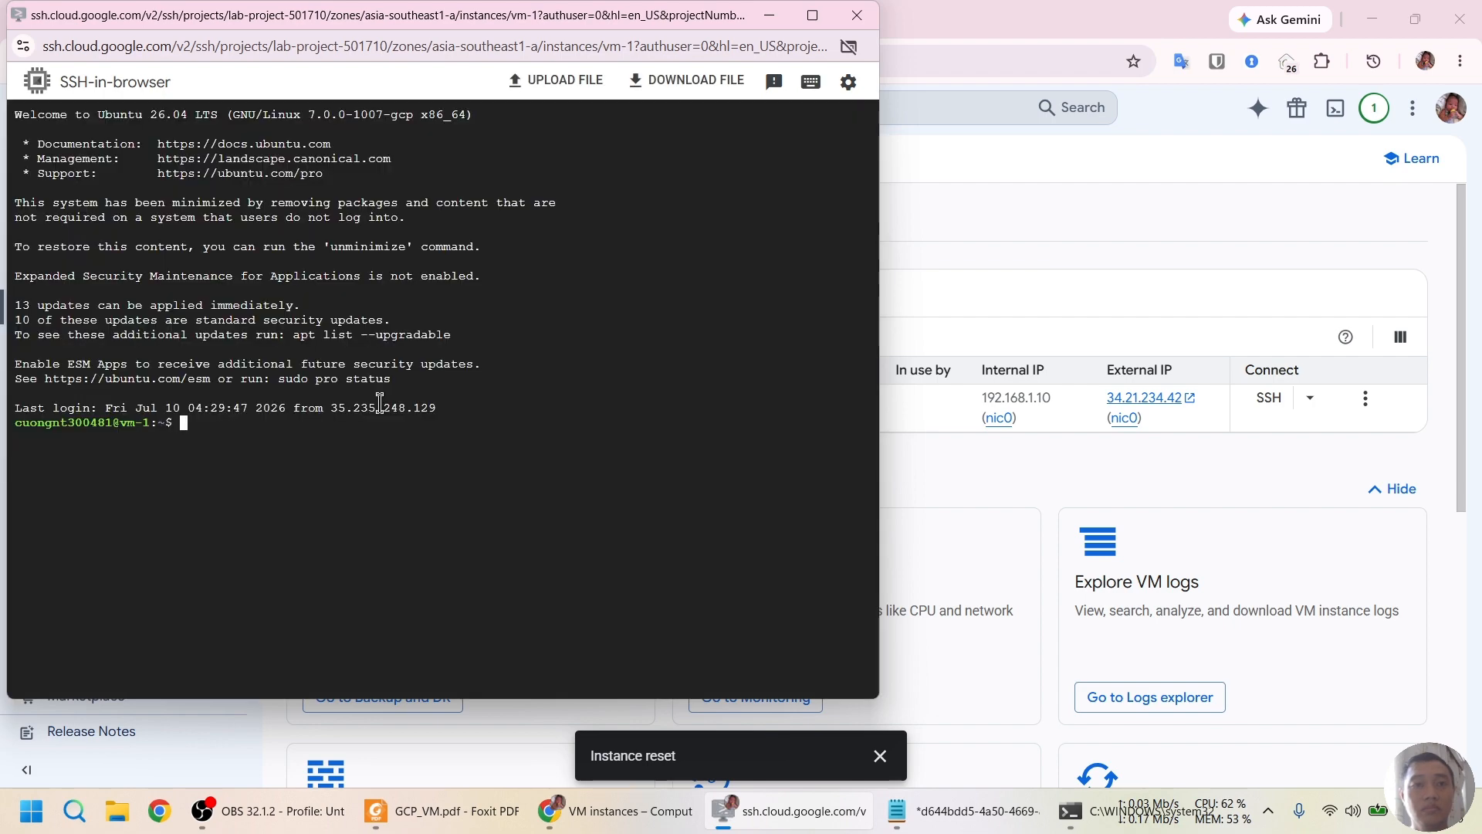
Check that the disk is mounted at /data after the reset by running df -h and ls /data/.
{"action": "type", "text": "df -"}
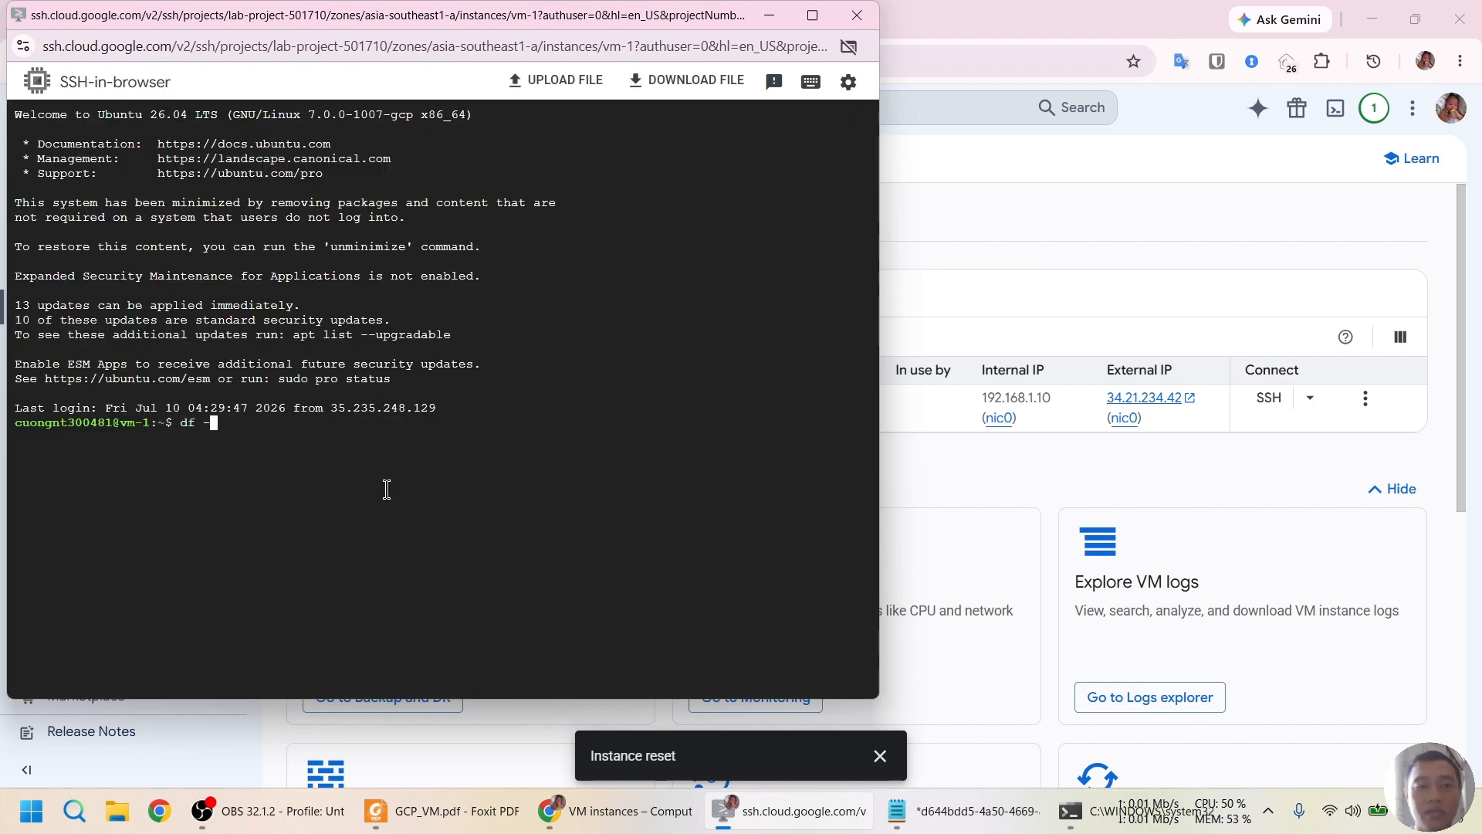
{"action": "type", "text": "h"}
{"action": "key", "text": "Return"}
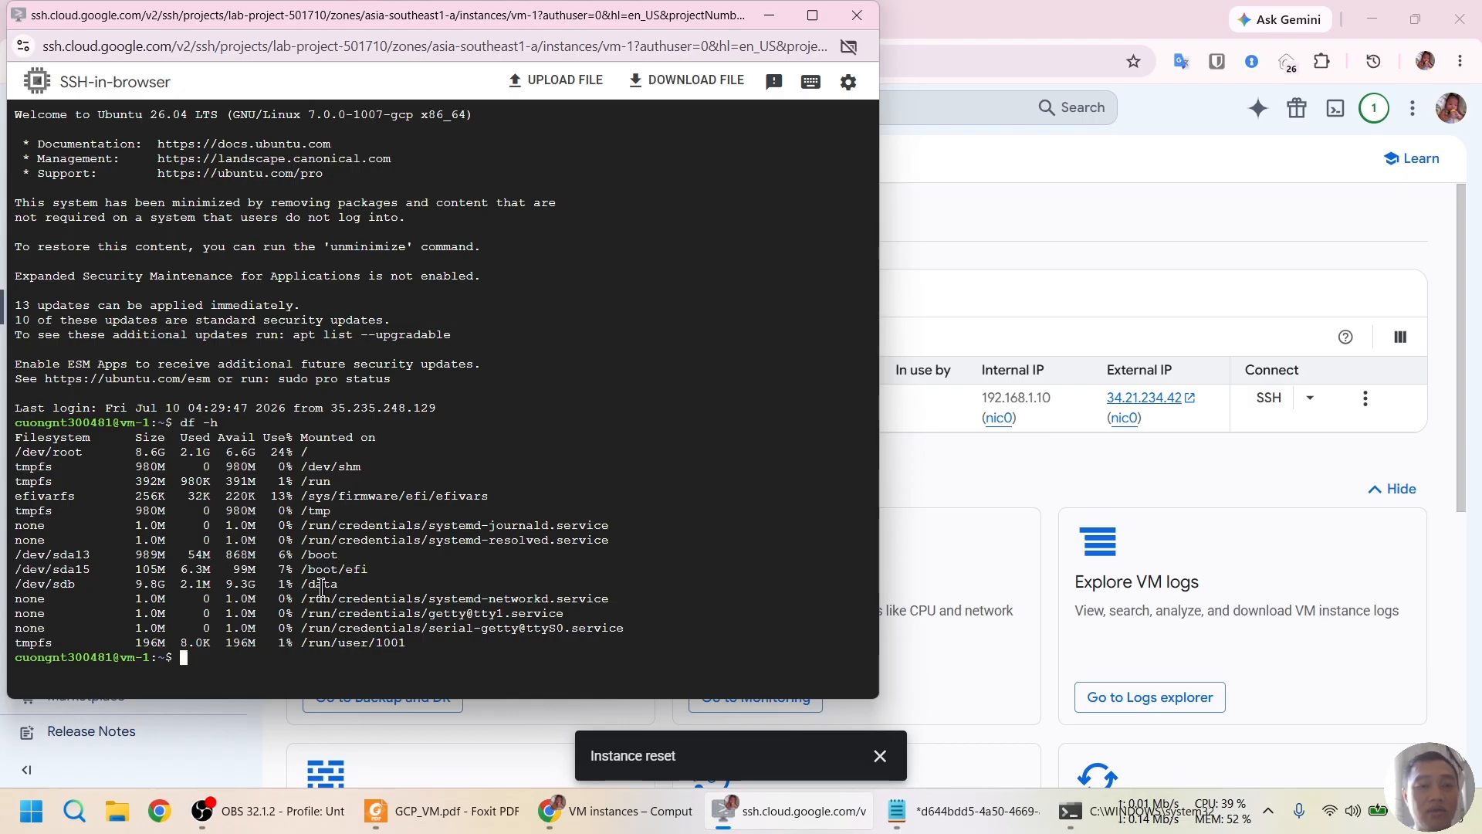
{"action": "type", "text": "ls /data/"}
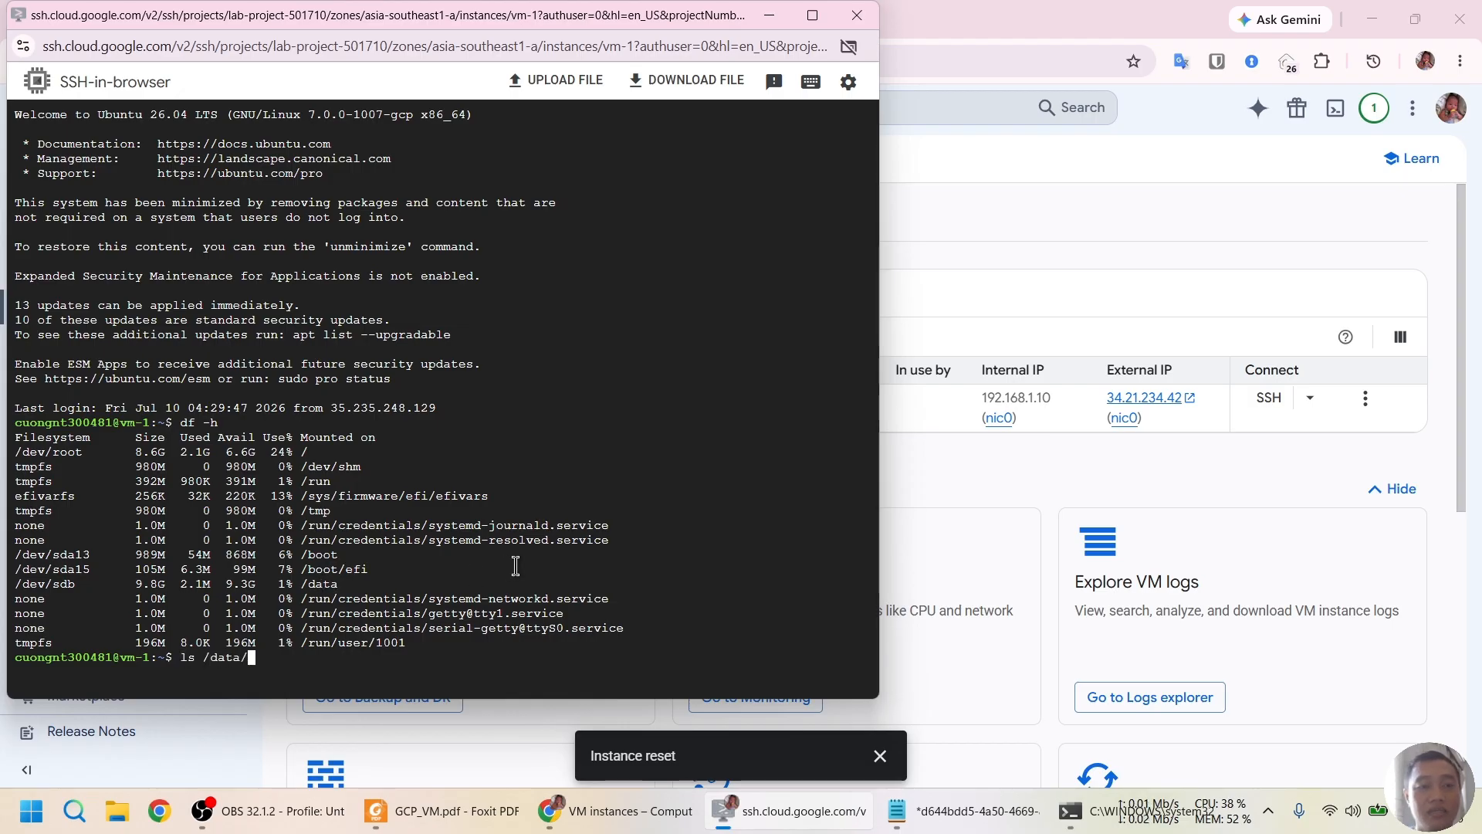
{"action": "key", "text": "Return"}
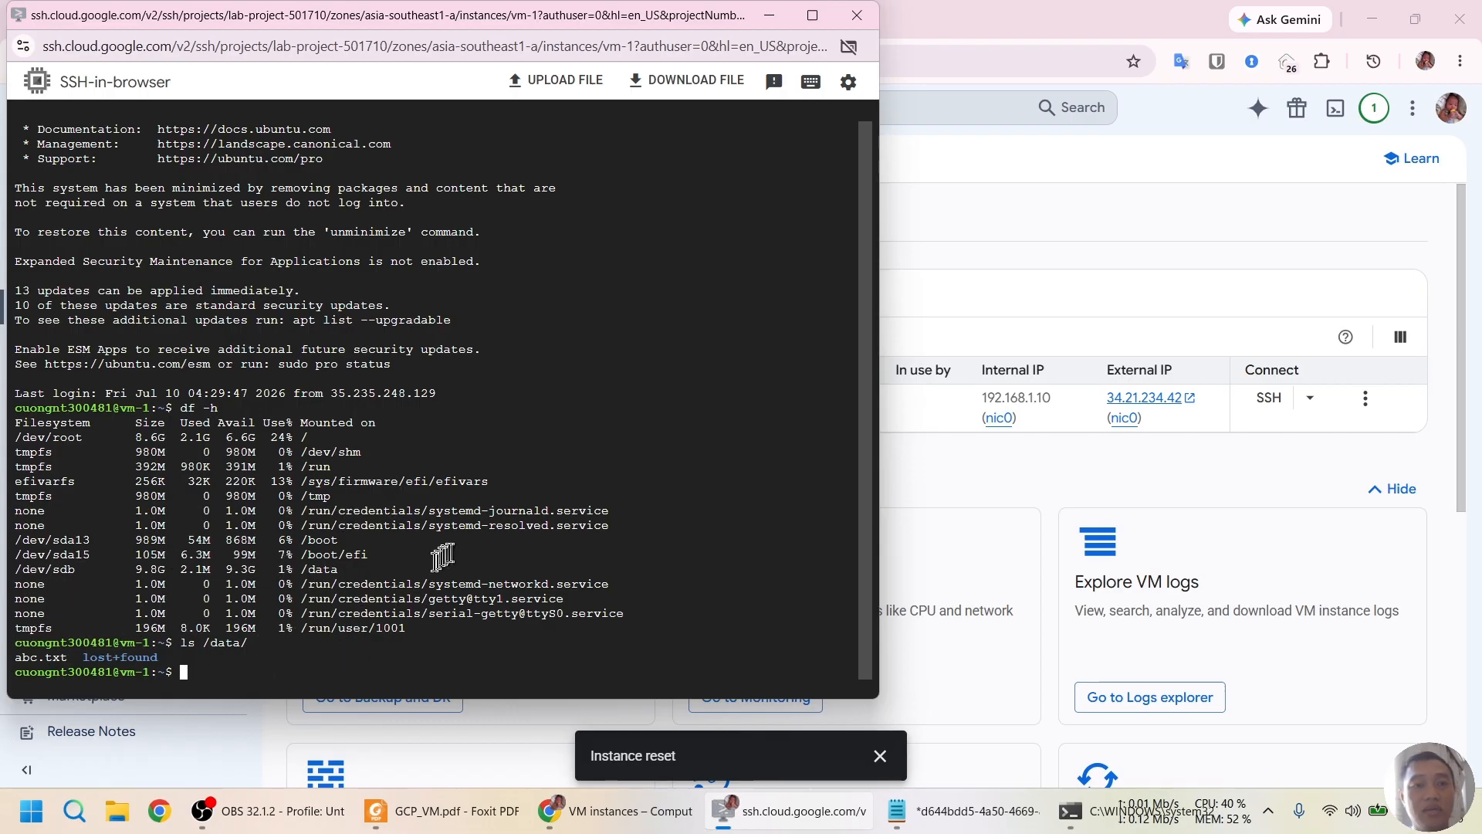
Switch to GCP_VM.pdf in Foxit PDF Reader and look over the Startup Script section with its nginx script and verification commands.
{"action": "left_click", "coordinate": [441, 810]}
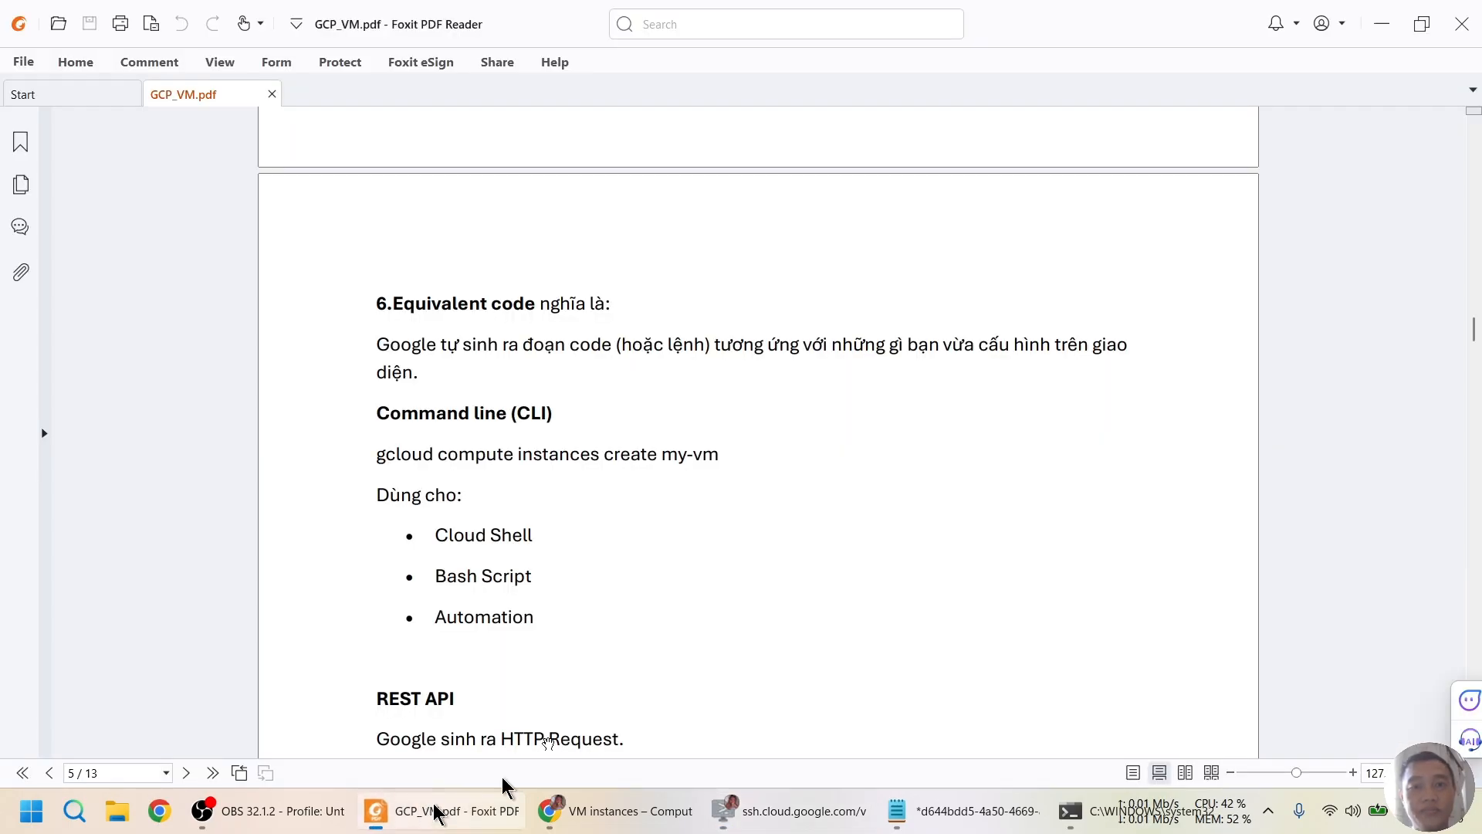
{"action": "scroll", "coordinate": [746, 429], "scroll_direction": "down", "scroll_amount": 9}
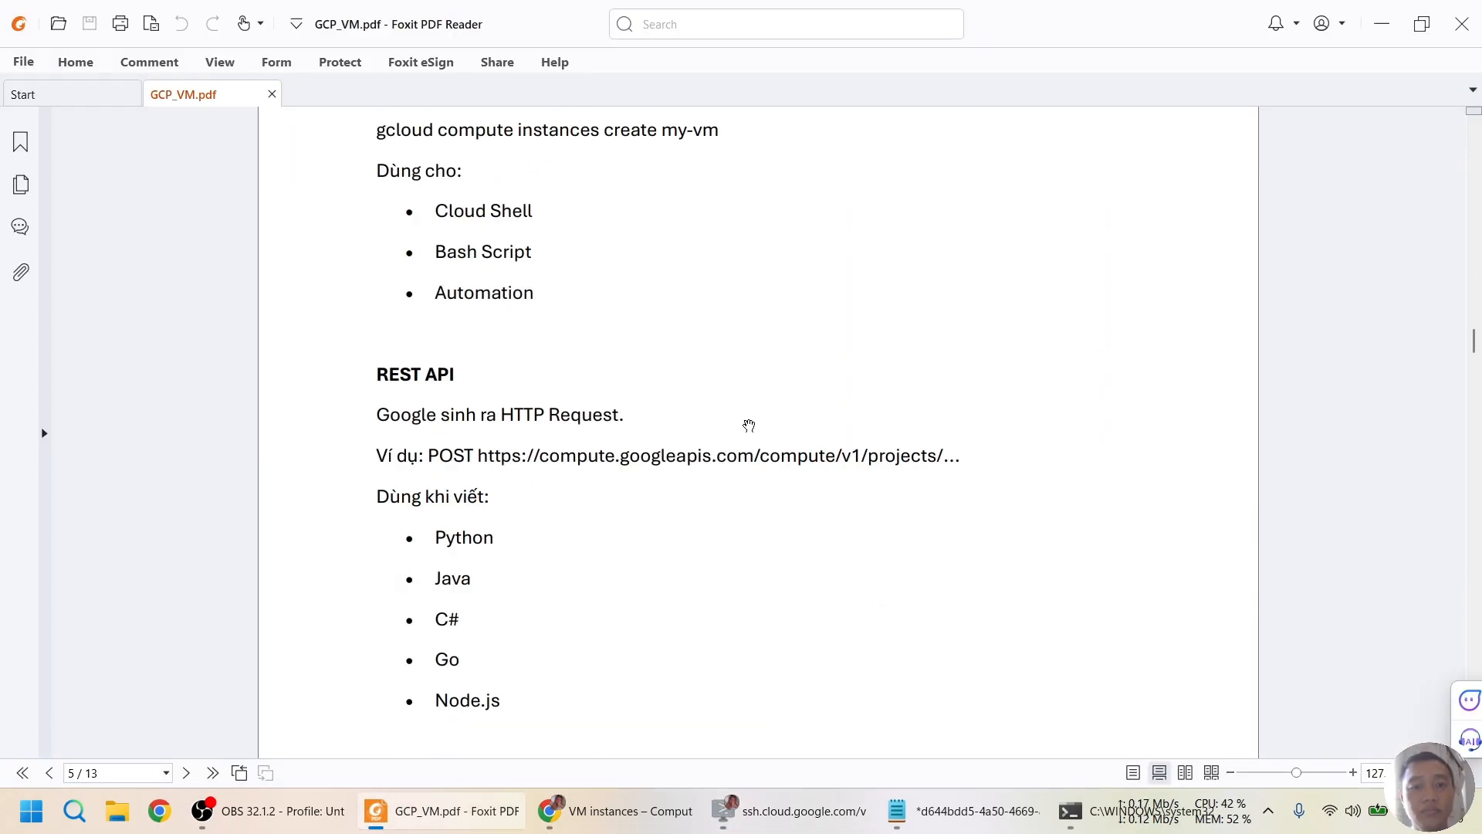
{"action": "scroll", "coordinate": [746, 441], "scroll_direction": "down", "scroll_amount": 5}
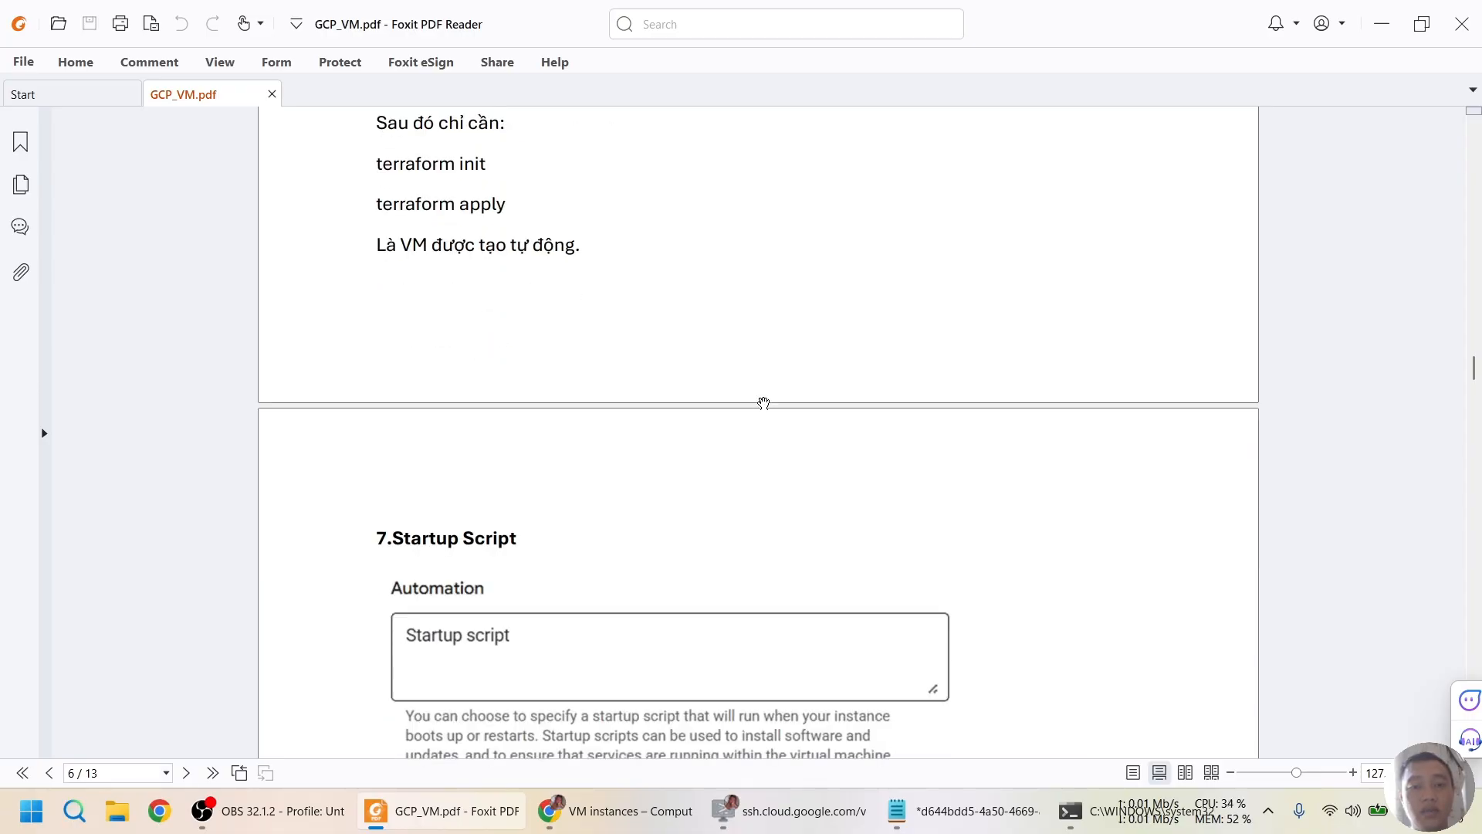
{"action": "scroll", "coordinate": [764, 403], "scroll_direction": "down", "scroll_amount": 5}
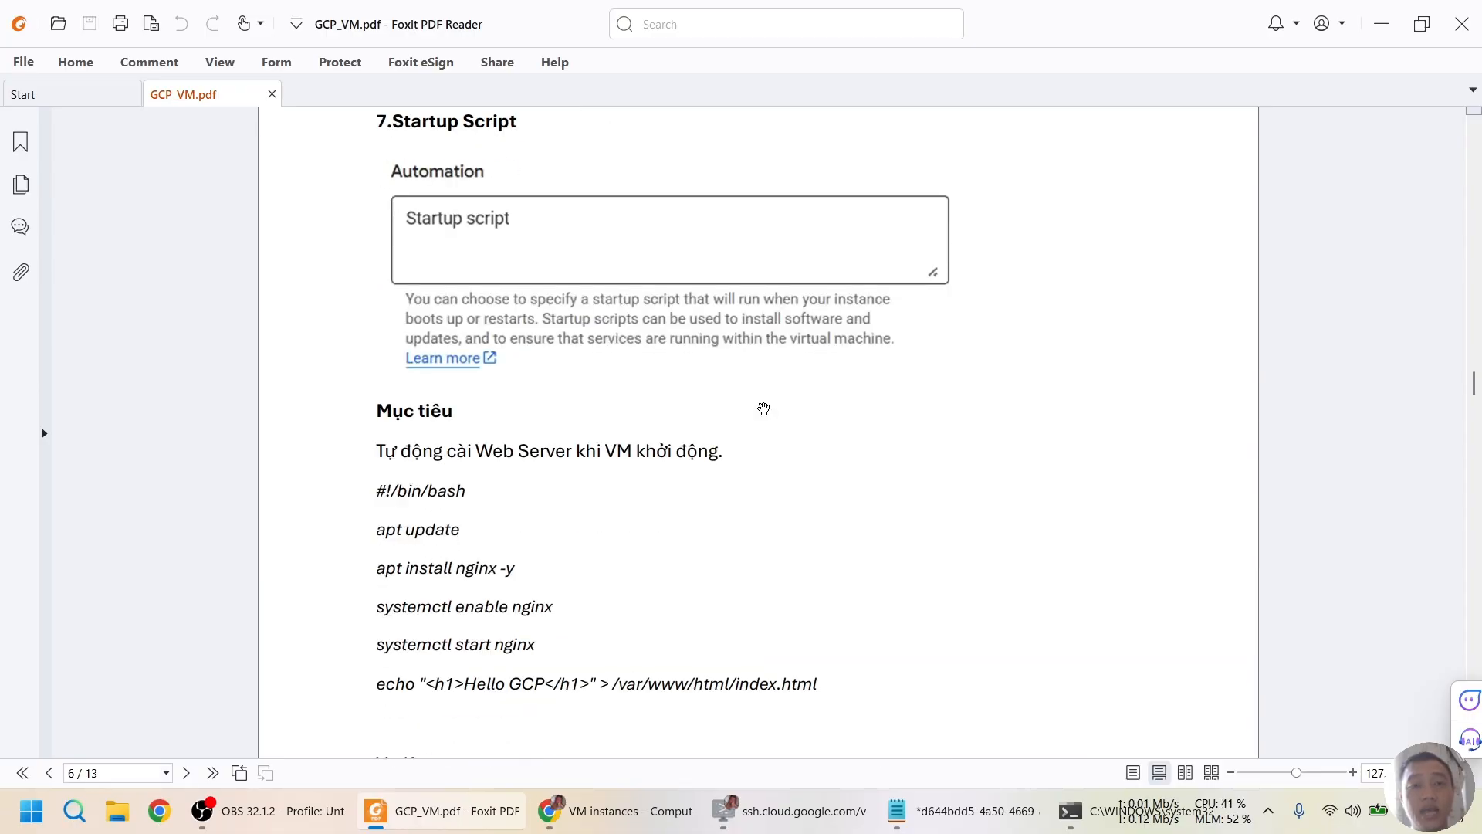
{"action": "scroll", "coordinate": [764, 409], "scroll_direction": "down", "scroll_amount": 3}
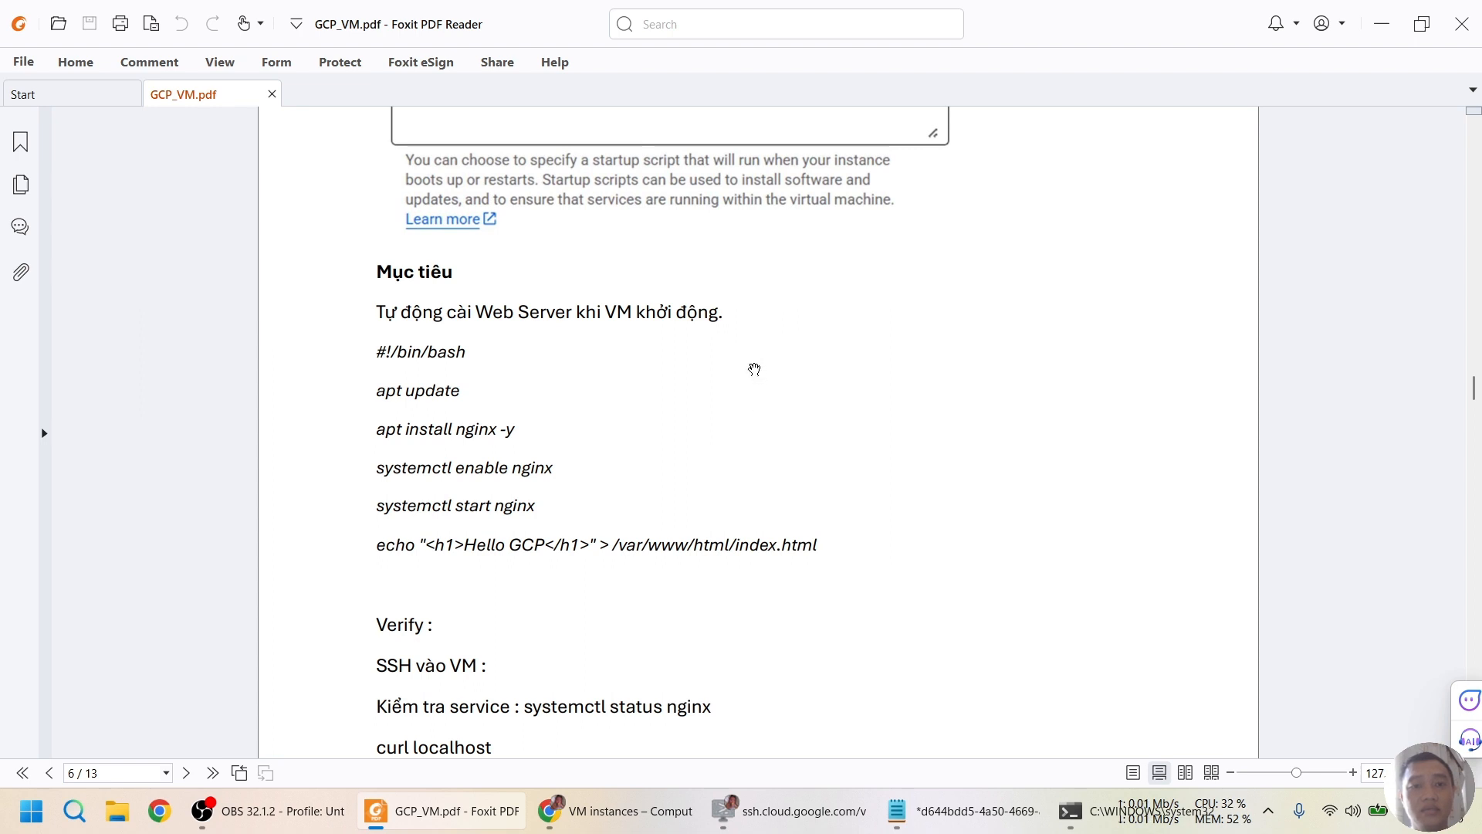
{"action": "scroll", "coordinate": [754, 368], "scroll_direction": "down", "scroll_amount": 3}
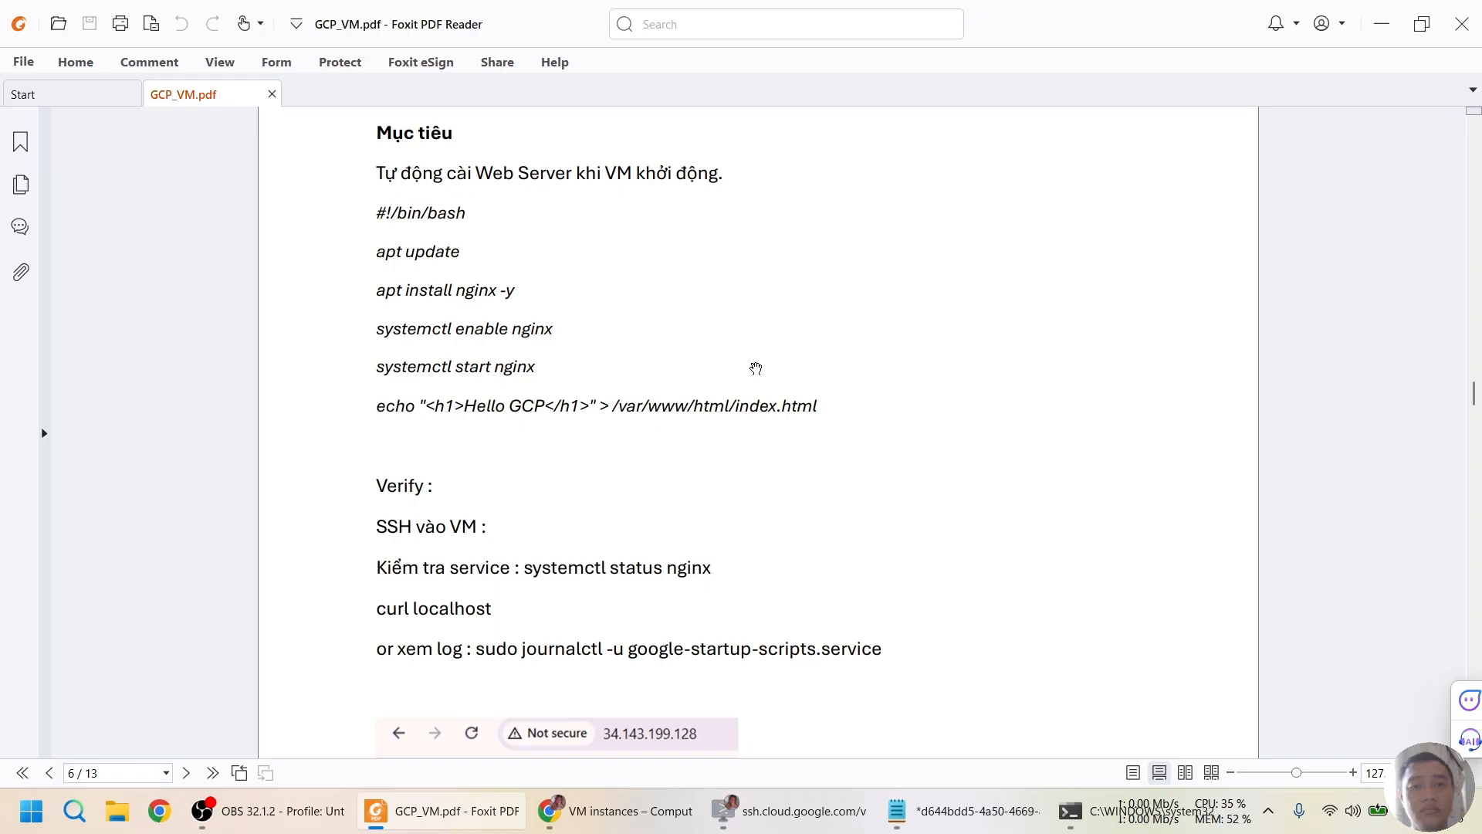
Return from the PDF guide to the VM instances page in Google Cloud and start a new instance named vm-2.
{"action": "scroll", "coordinate": [755, 368], "scroll_direction": "down", "scroll_amount": 2}
{"action": "scroll", "coordinate": [756, 368], "scroll_direction": "up", "scroll_amount": 3}
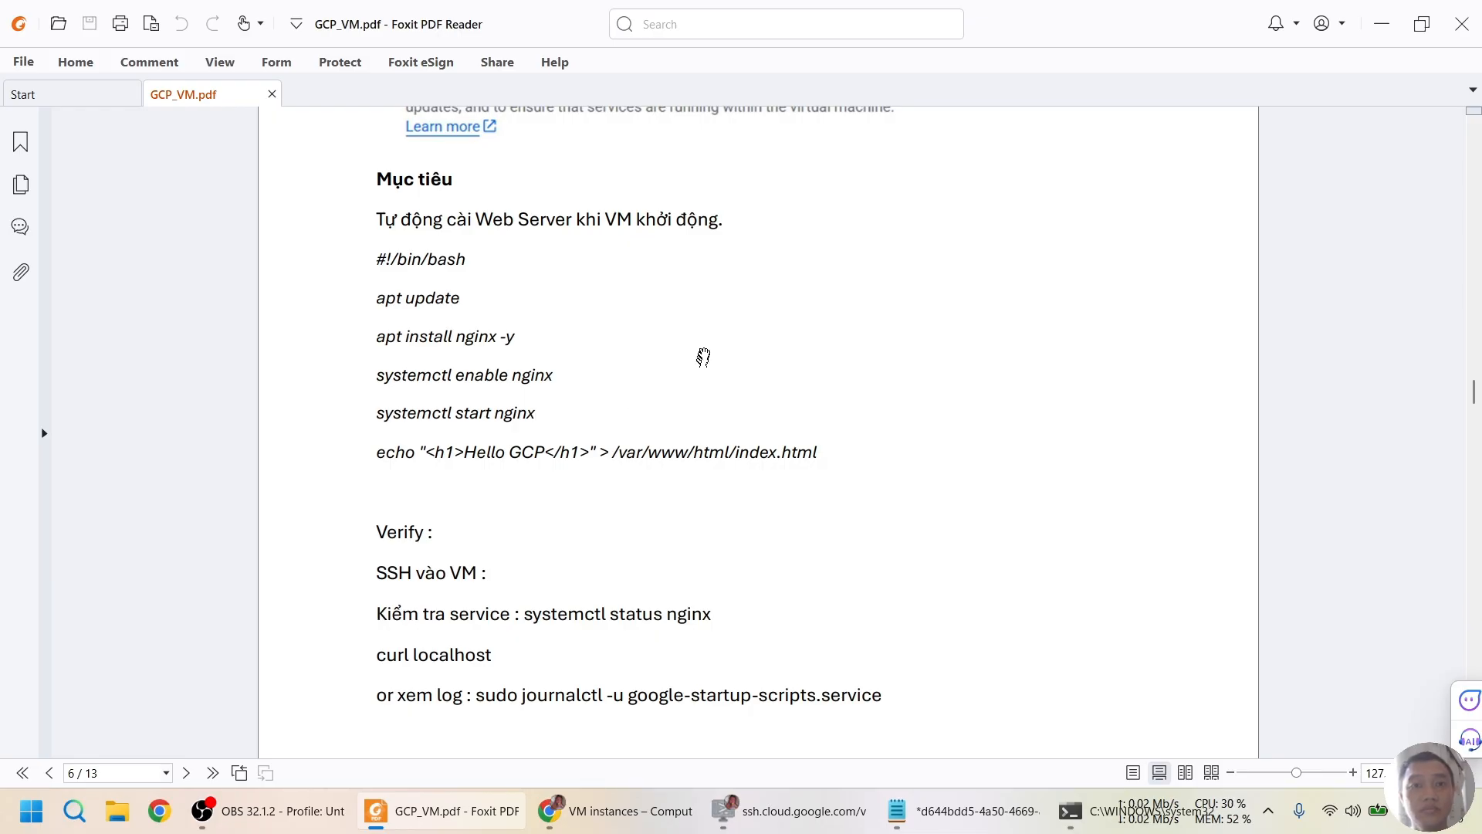
{"action": "key", "text": "alt+Tab"}
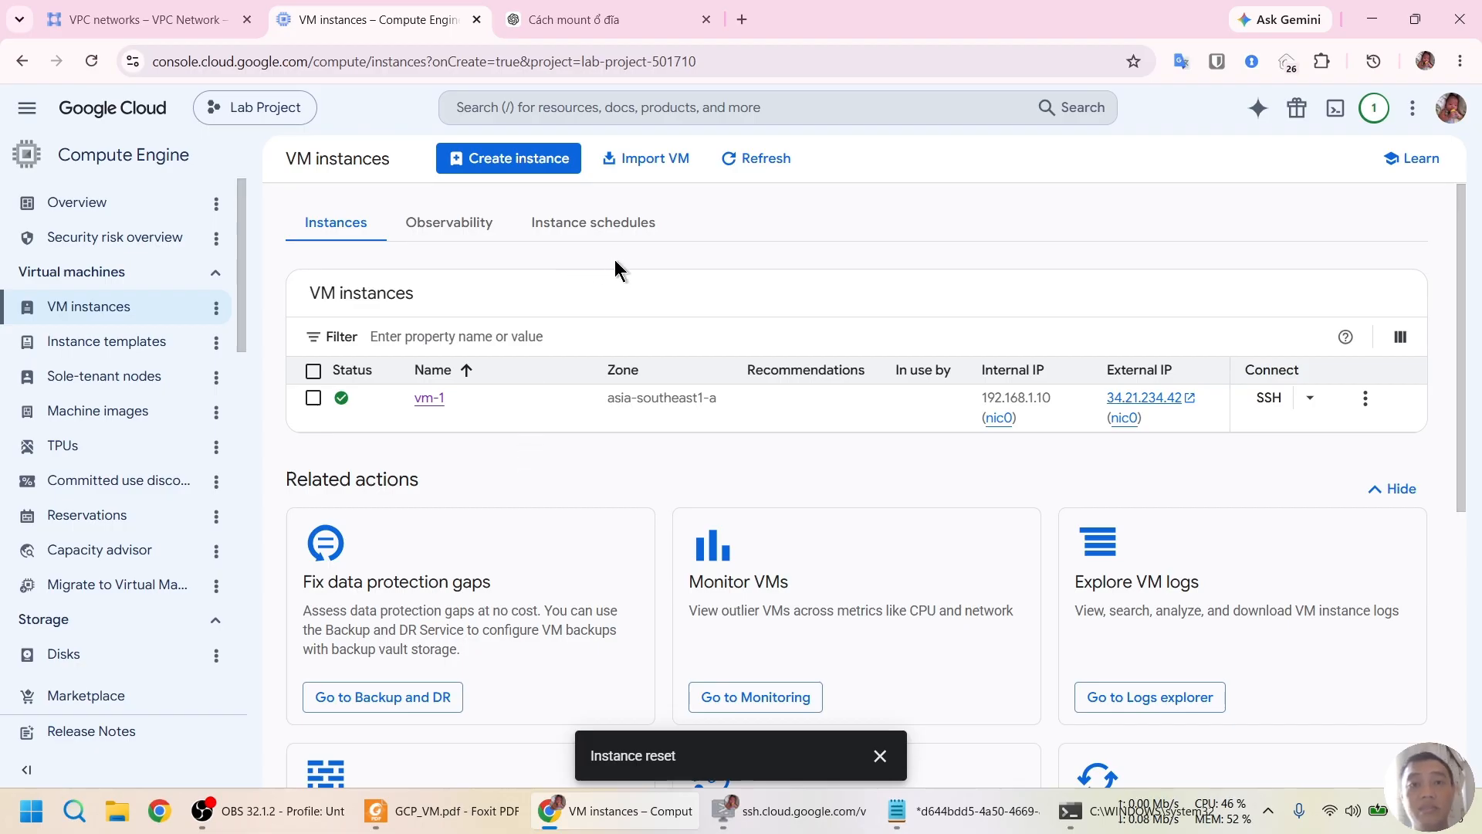
{"action": "left_click", "coordinate": [509, 166]}
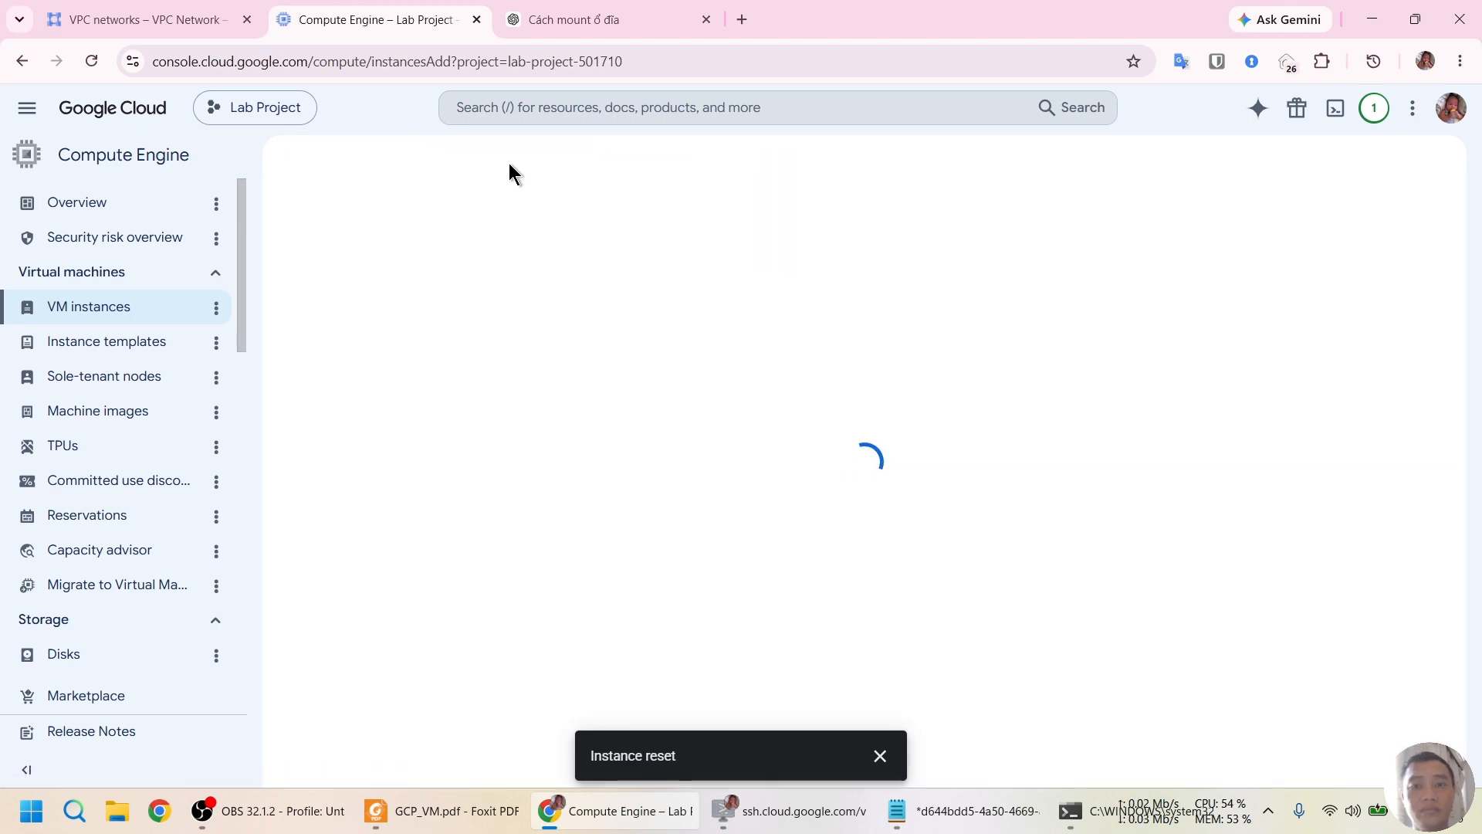
{"action": "left_click", "coordinate": [509, 265]}
{"action": "triple_click", "coordinate": [509, 265]}
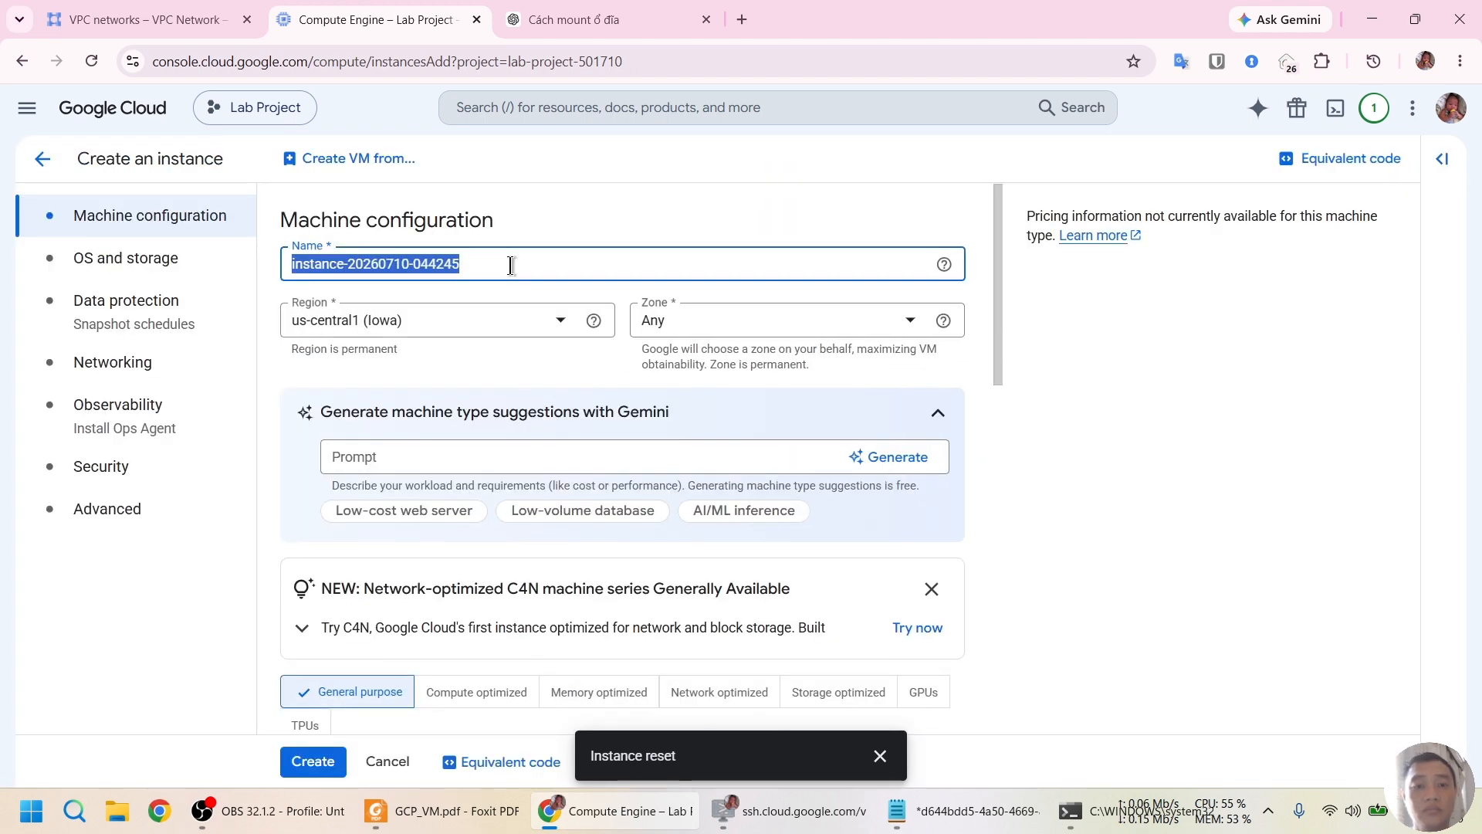
{"action": "type", "text": "vm-2"}
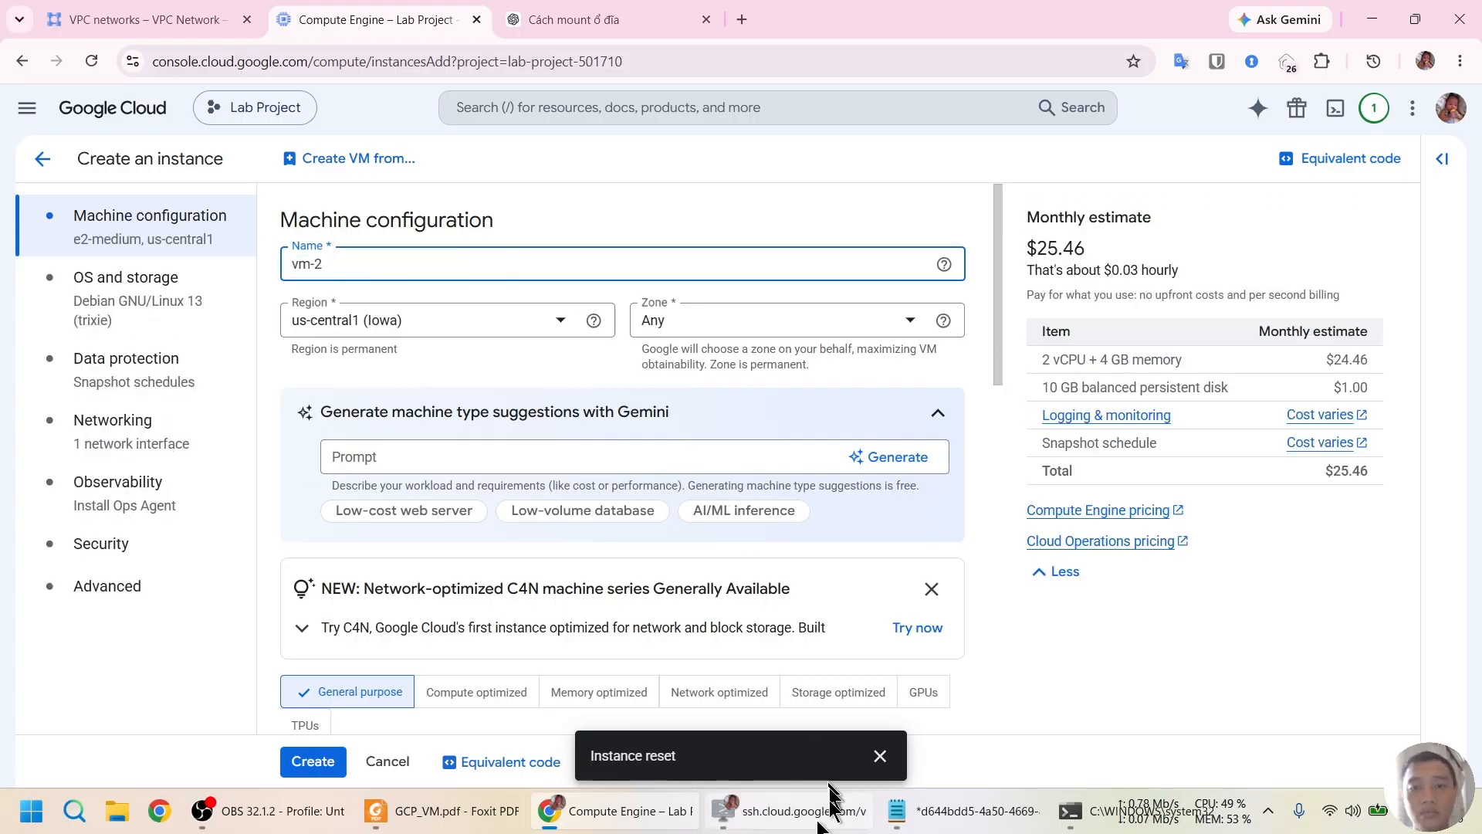
Close the SSH-in-browser session to vm-1 and set the new instance's region to asia-southeast1 (Singapore).
{"action": "left_click", "coordinate": [781, 812]}
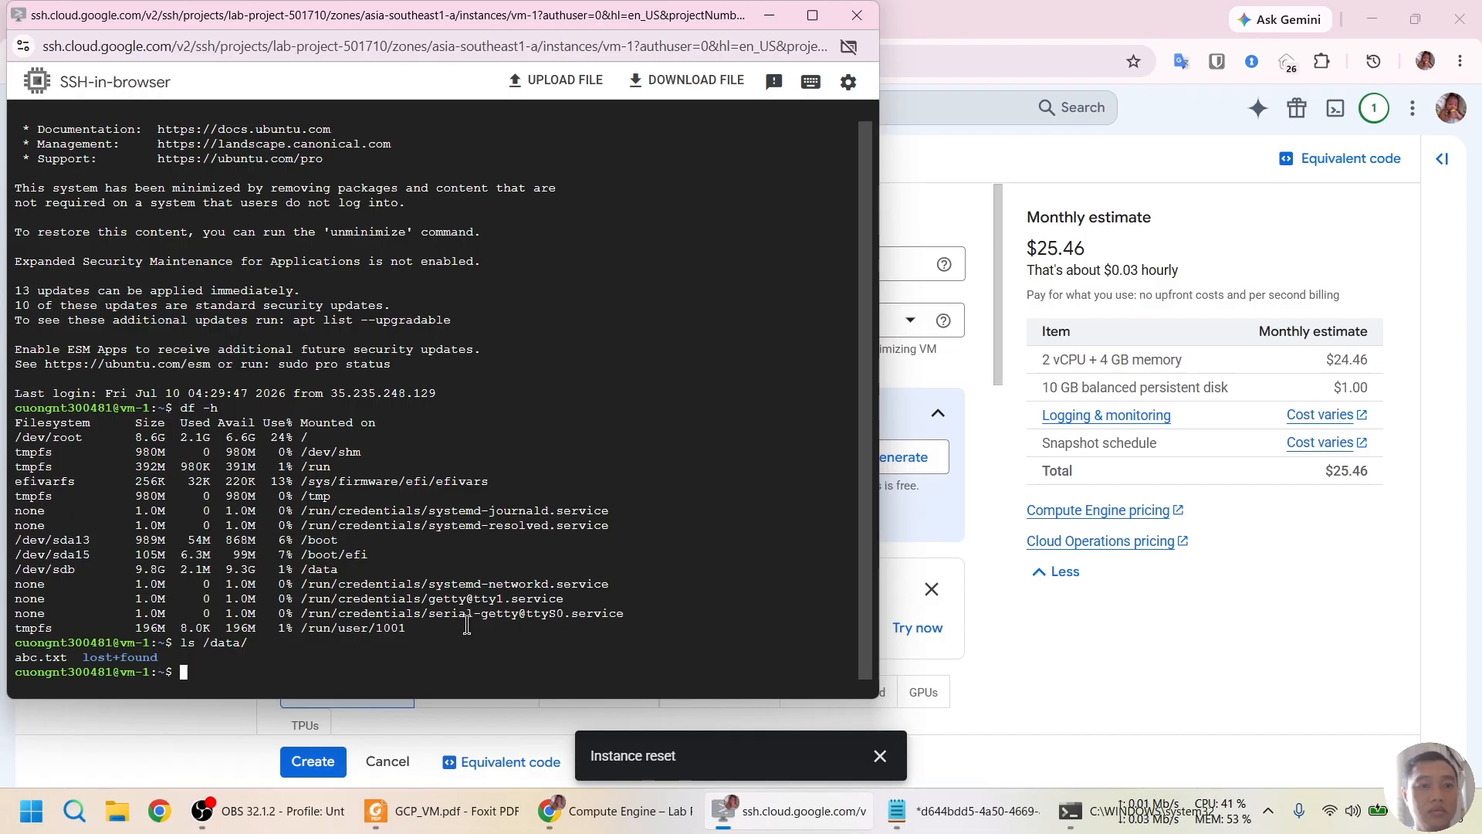
{"action": "left_click", "coordinate": [852, 17]}
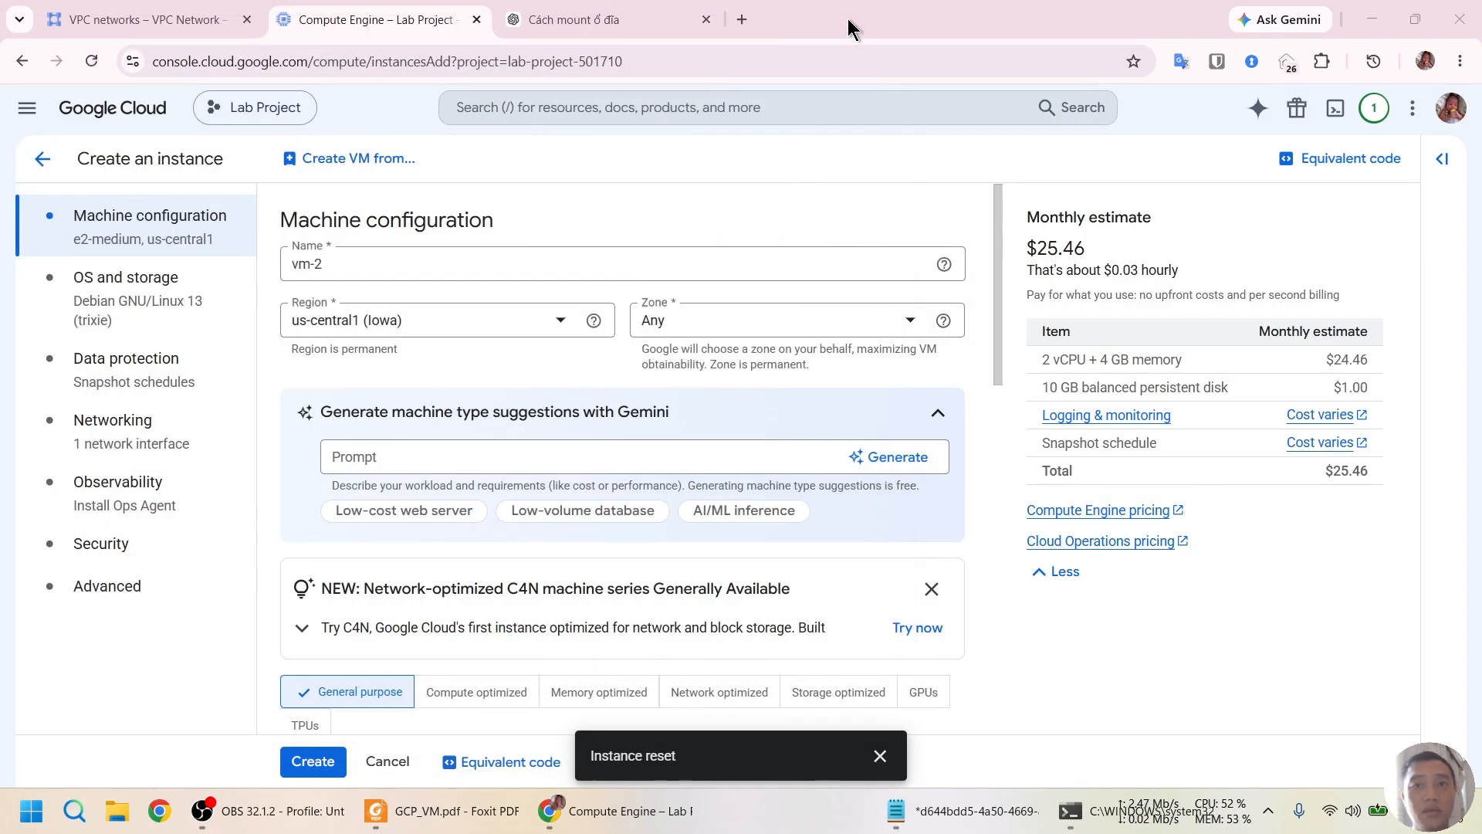
{"action": "left_click", "coordinate": [509, 329]}
{"action": "scroll", "coordinate": [485, 474], "scroll_direction": "down", "scroll_amount": 6}
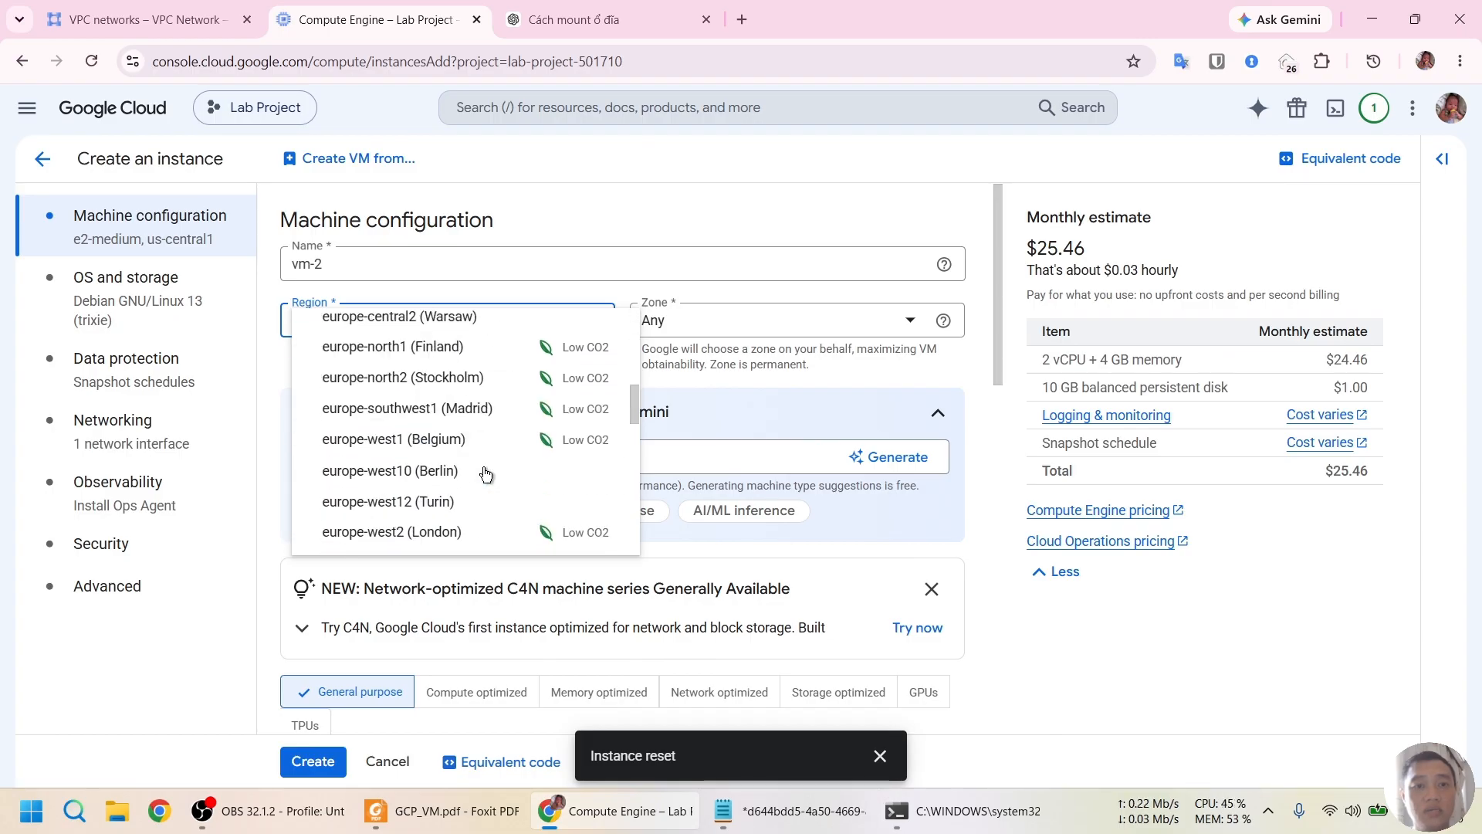
{"action": "scroll", "coordinate": [483, 471], "scroll_direction": "down", "scroll_amount": 5}
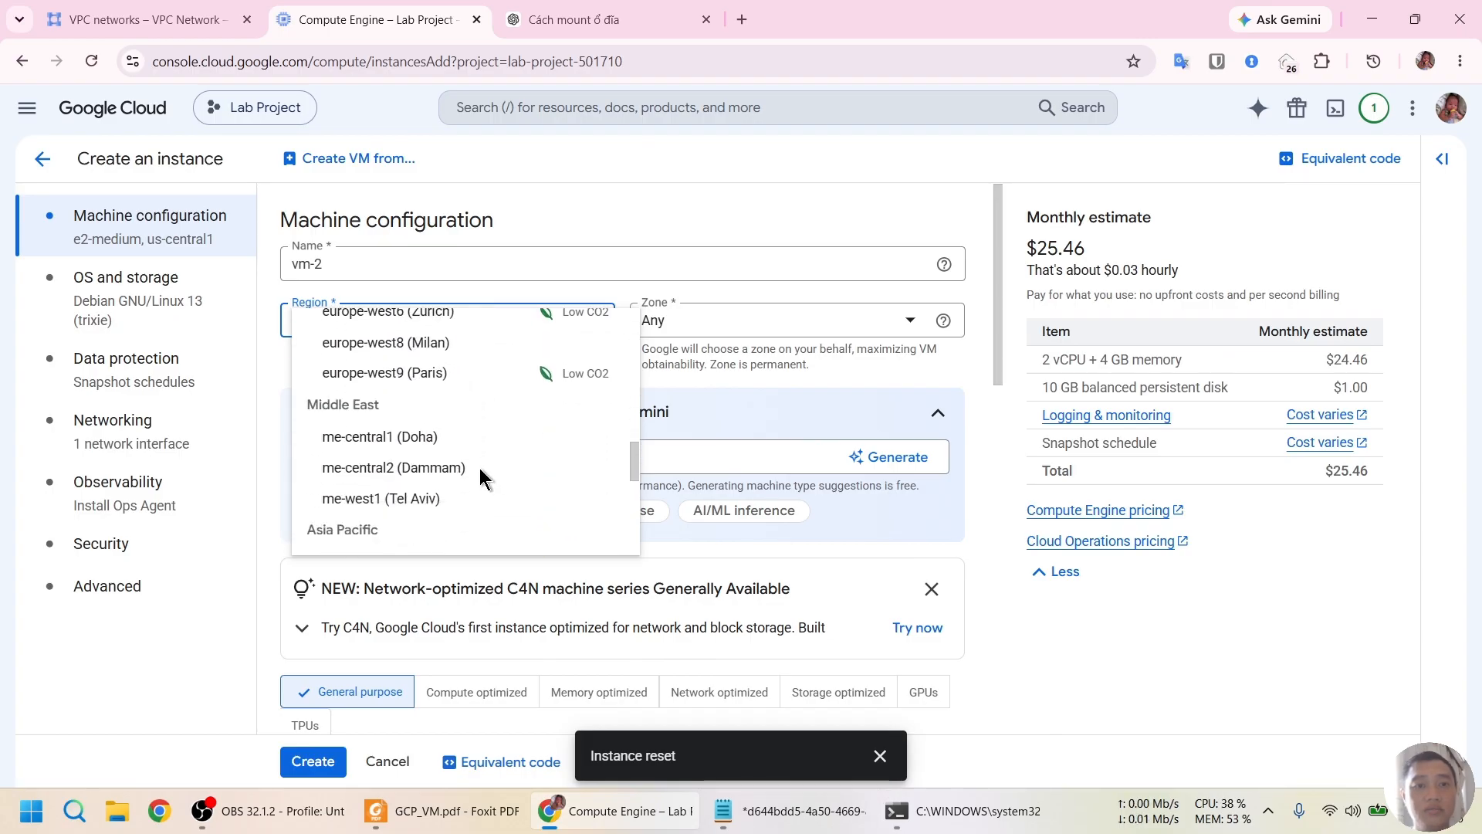
{"action": "scroll", "coordinate": [479, 468], "scroll_direction": "down", "scroll_amount": 3}
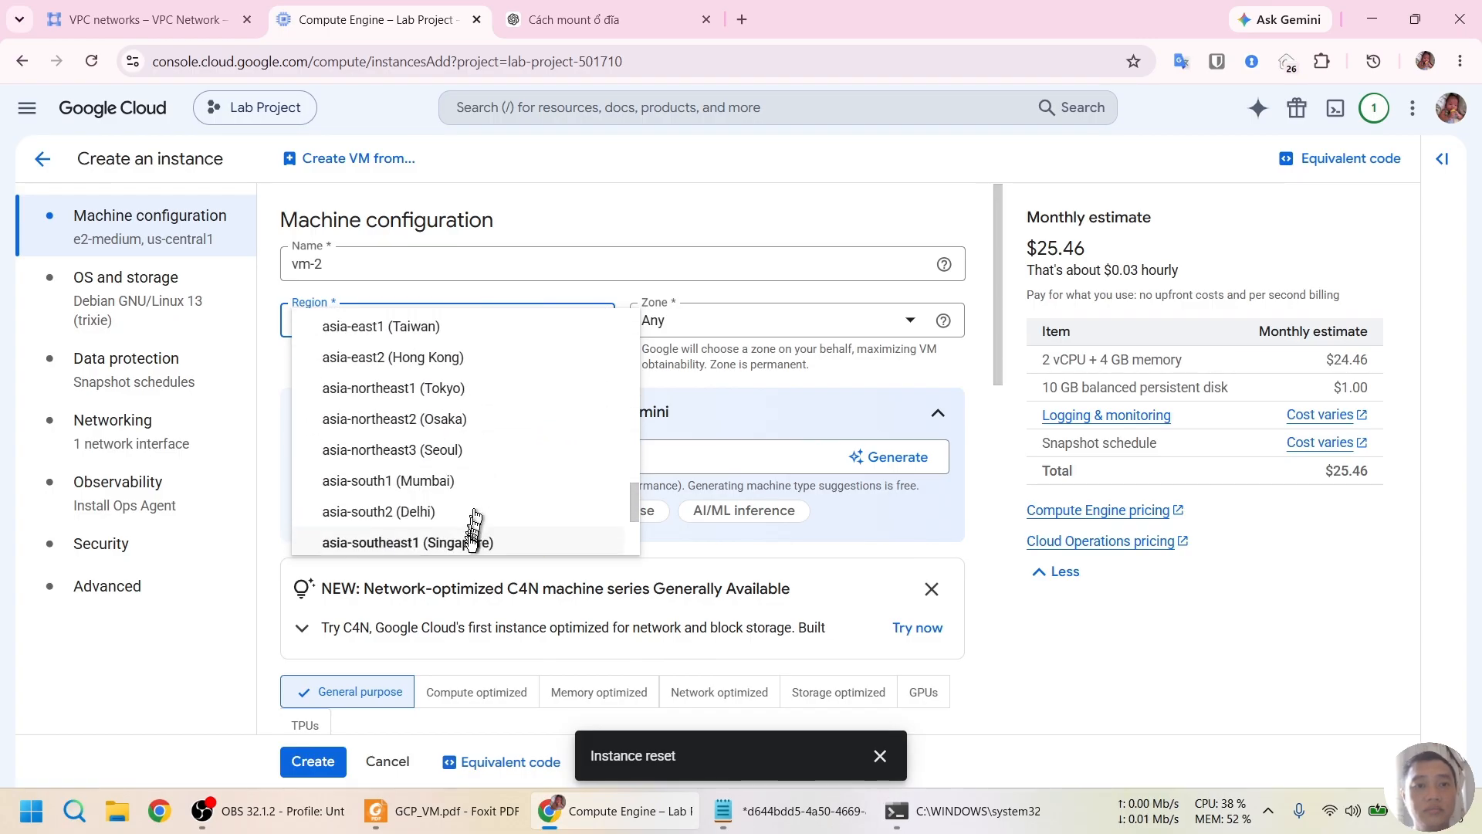
{"action": "left_click", "coordinate": [478, 540]}
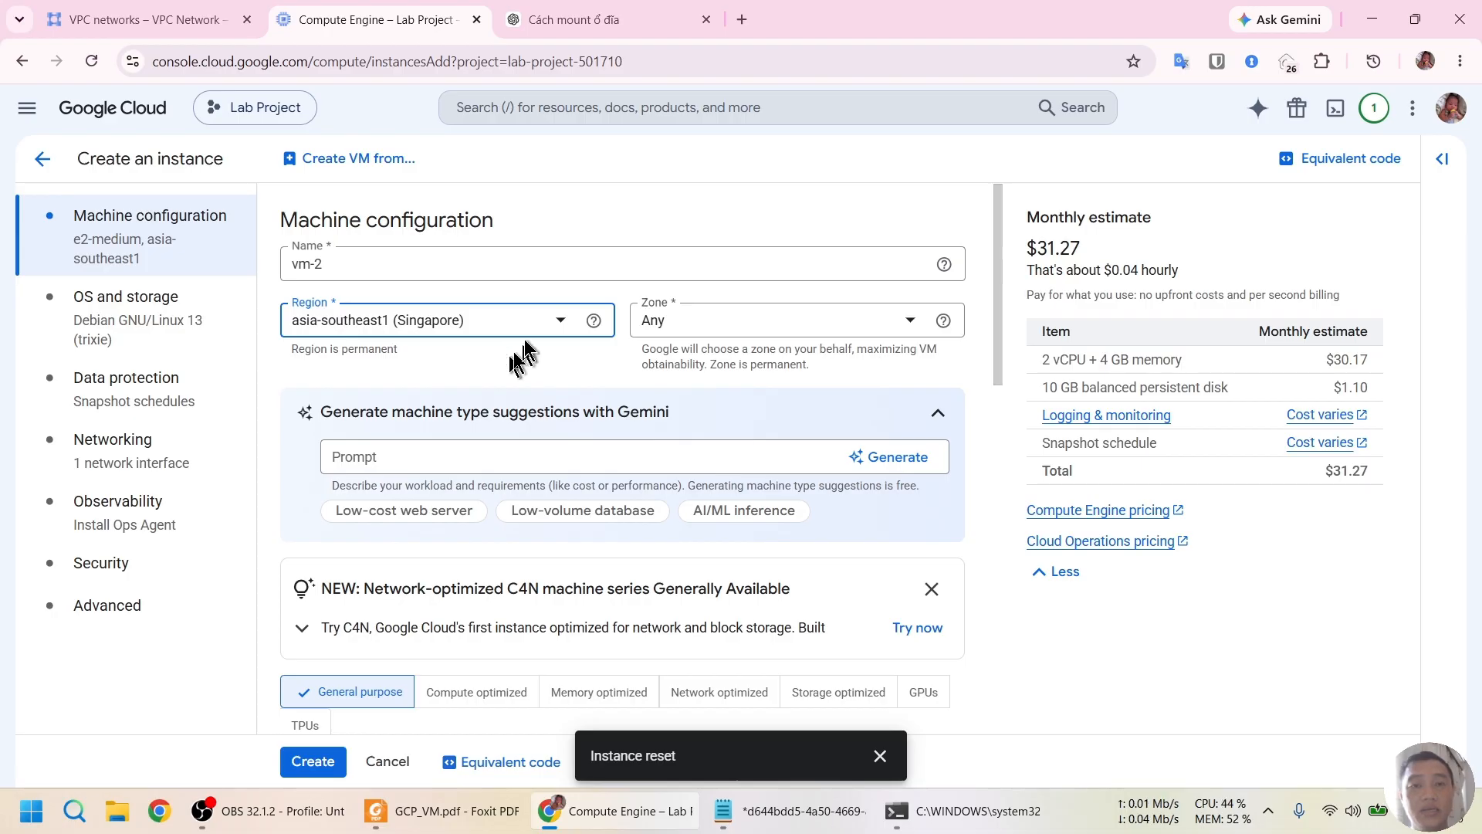
Set the machine type of vm-2 to the shared-core preset e2-small with 2 GB memory.
{"action": "scroll", "coordinate": [581, 366], "scroll_direction": "down", "scroll_amount": 6}
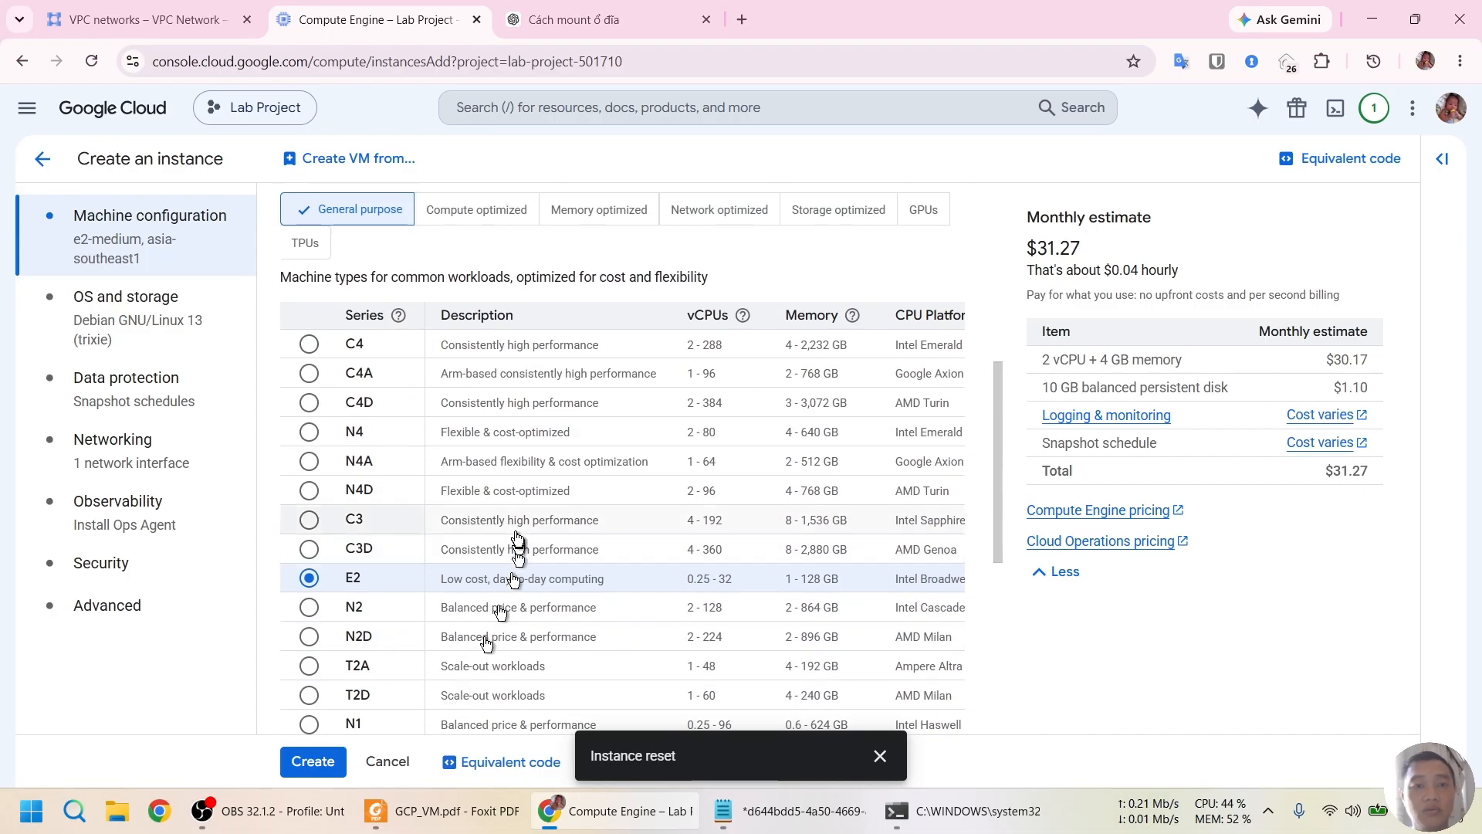
{"action": "scroll", "coordinate": [417, 582], "scroll_direction": "down", "scroll_amount": 4}
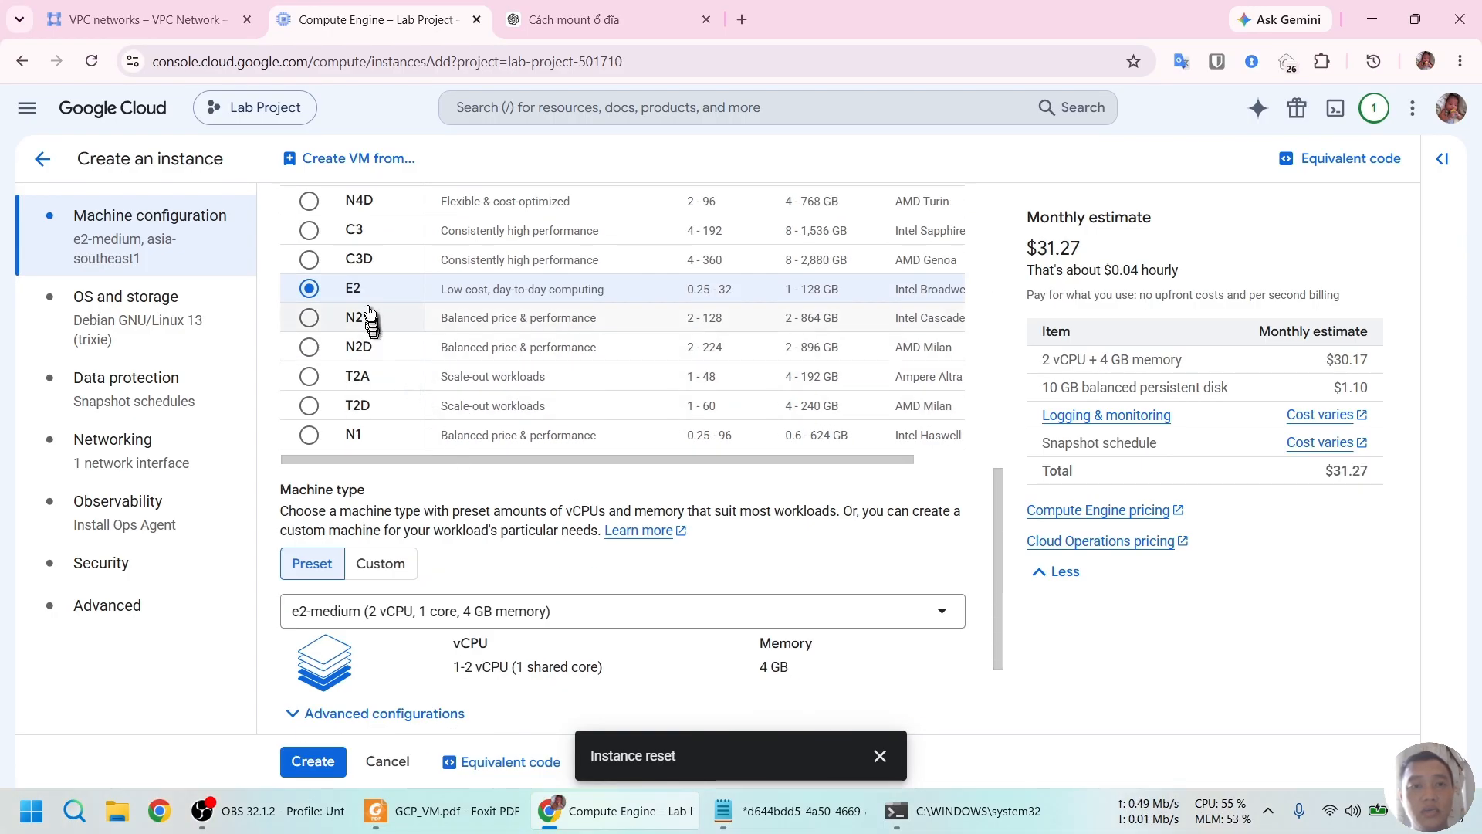
{"action": "scroll", "coordinate": [369, 305], "scroll_direction": "down", "scroll_amount": 1}
{"action": "scroll", "coordinate": [369, 305], "scroll_direction": "down", "scroll_amount": 2}
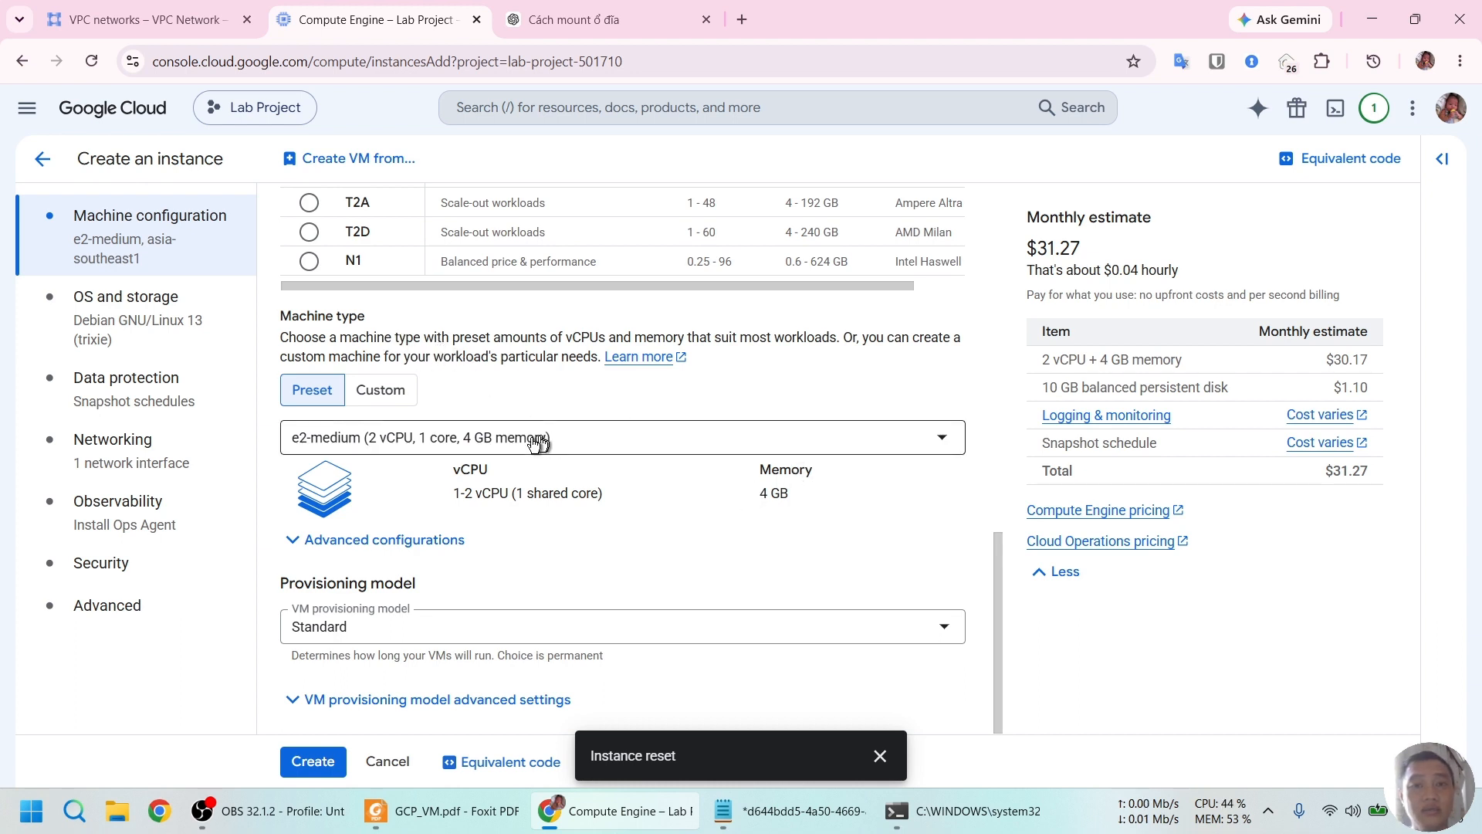
{"action": "left_click", "coordinate": [679, 450]}
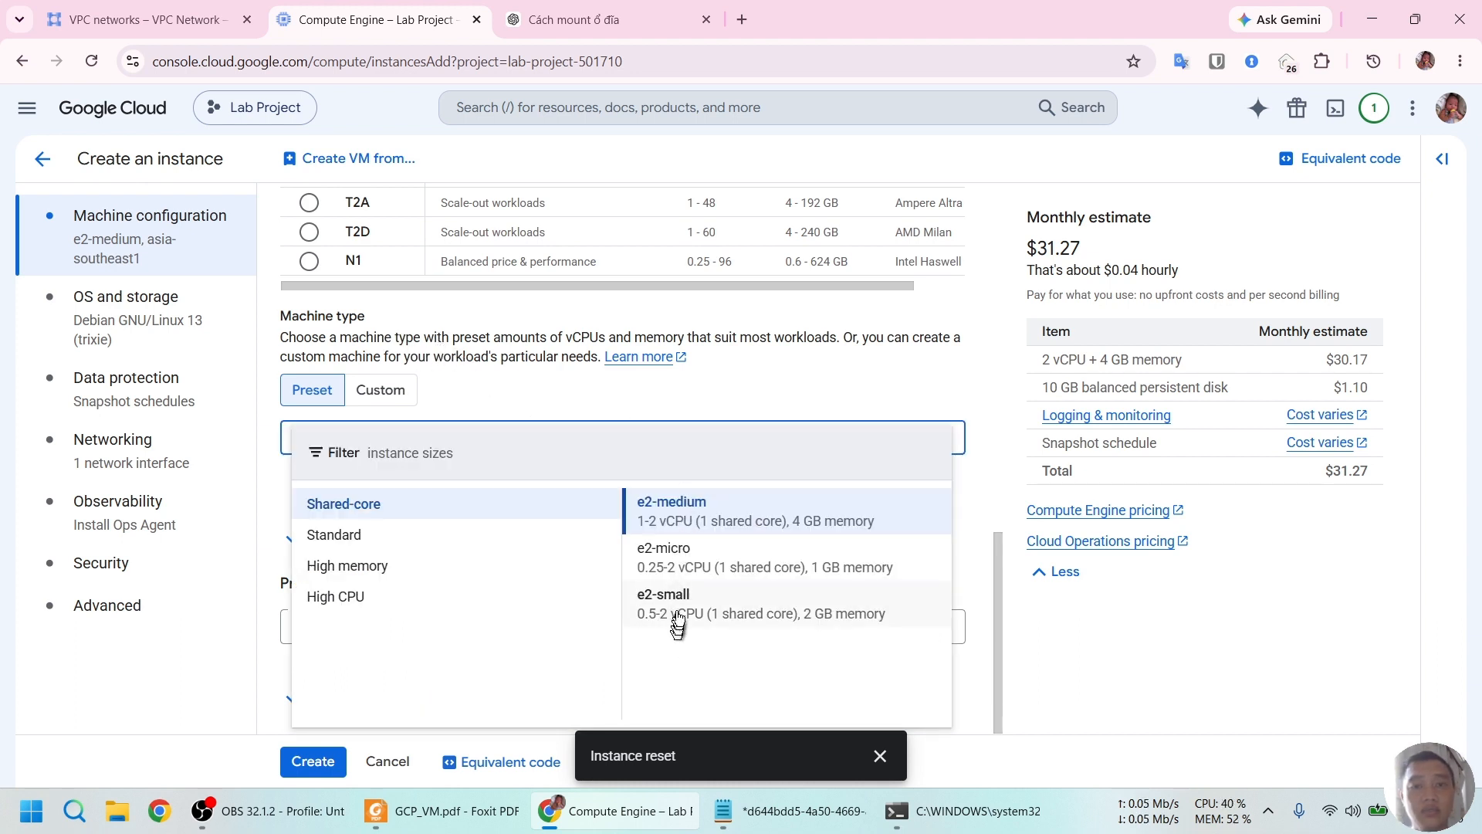
{"action": "left_click", "coordinate": [677, 603]}
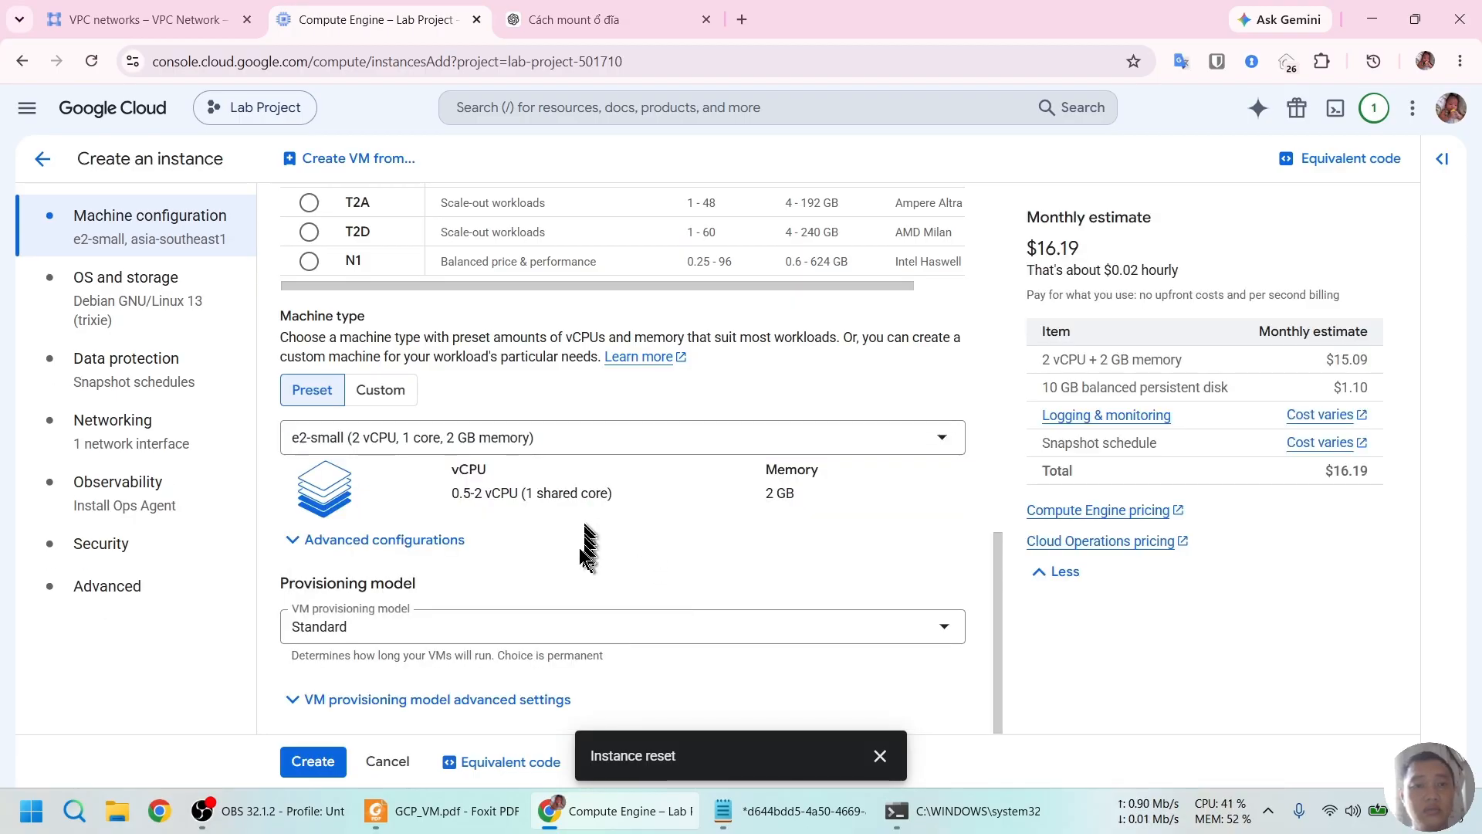
Change the boot disk of vm-2 to the Ubuntu operating system on a standard persistent disk.
{"action": "left_click", "coordinate": [145, 305]}
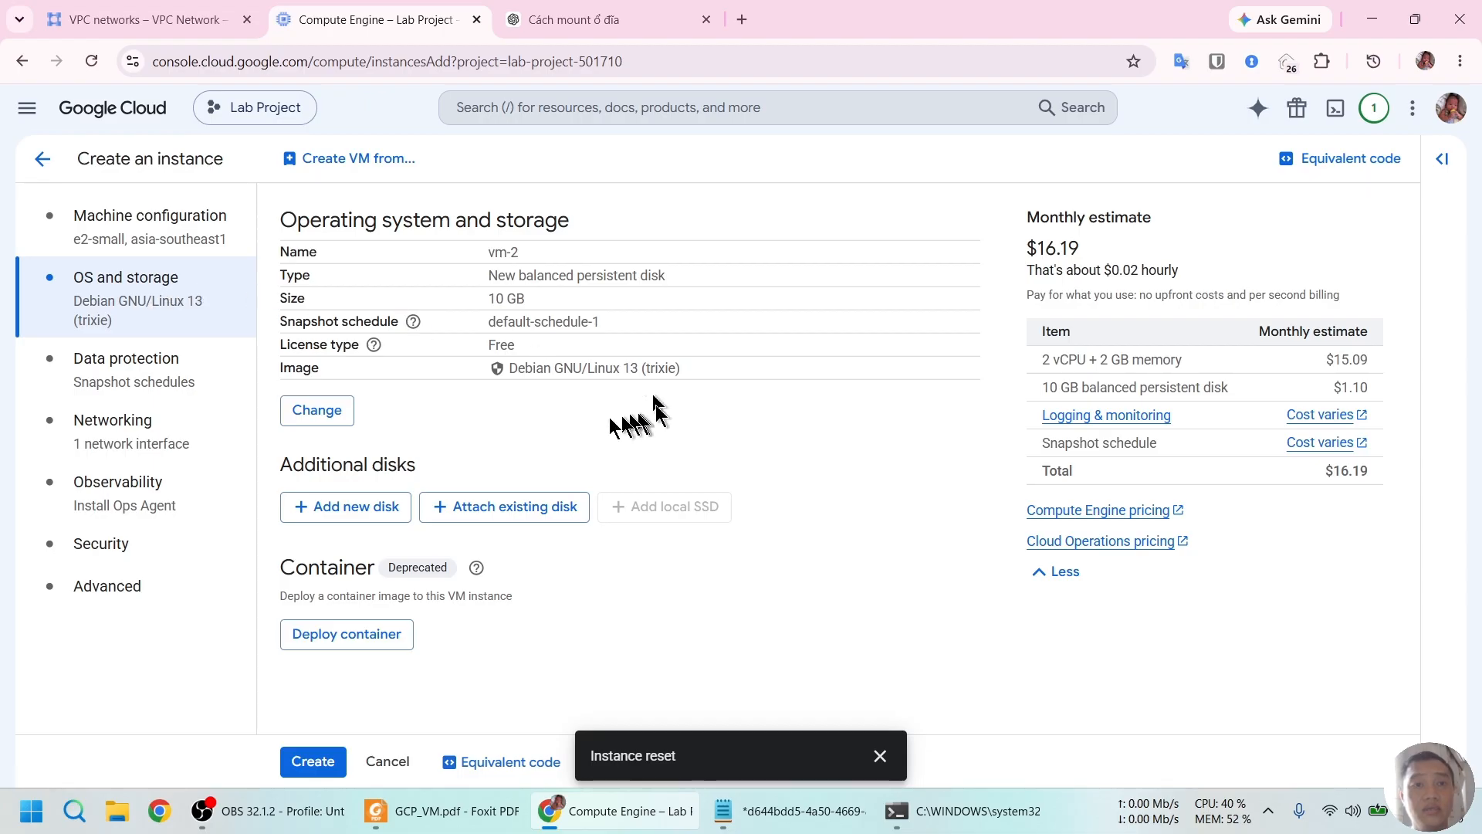
{"action": "left_click", "coordinate": [332, 410]}
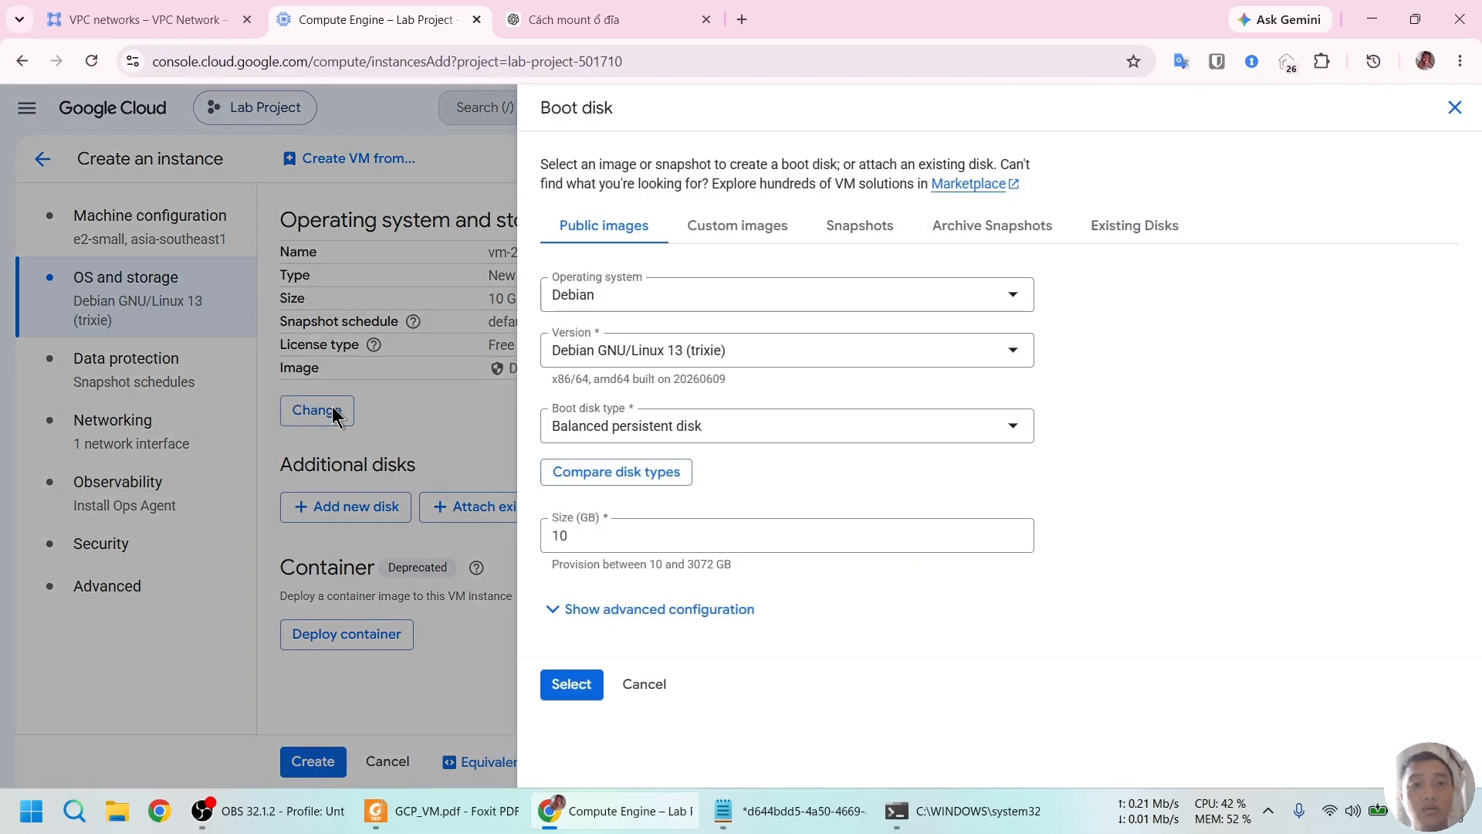
{"action": "left_click", "coordinate": [677, 309]}
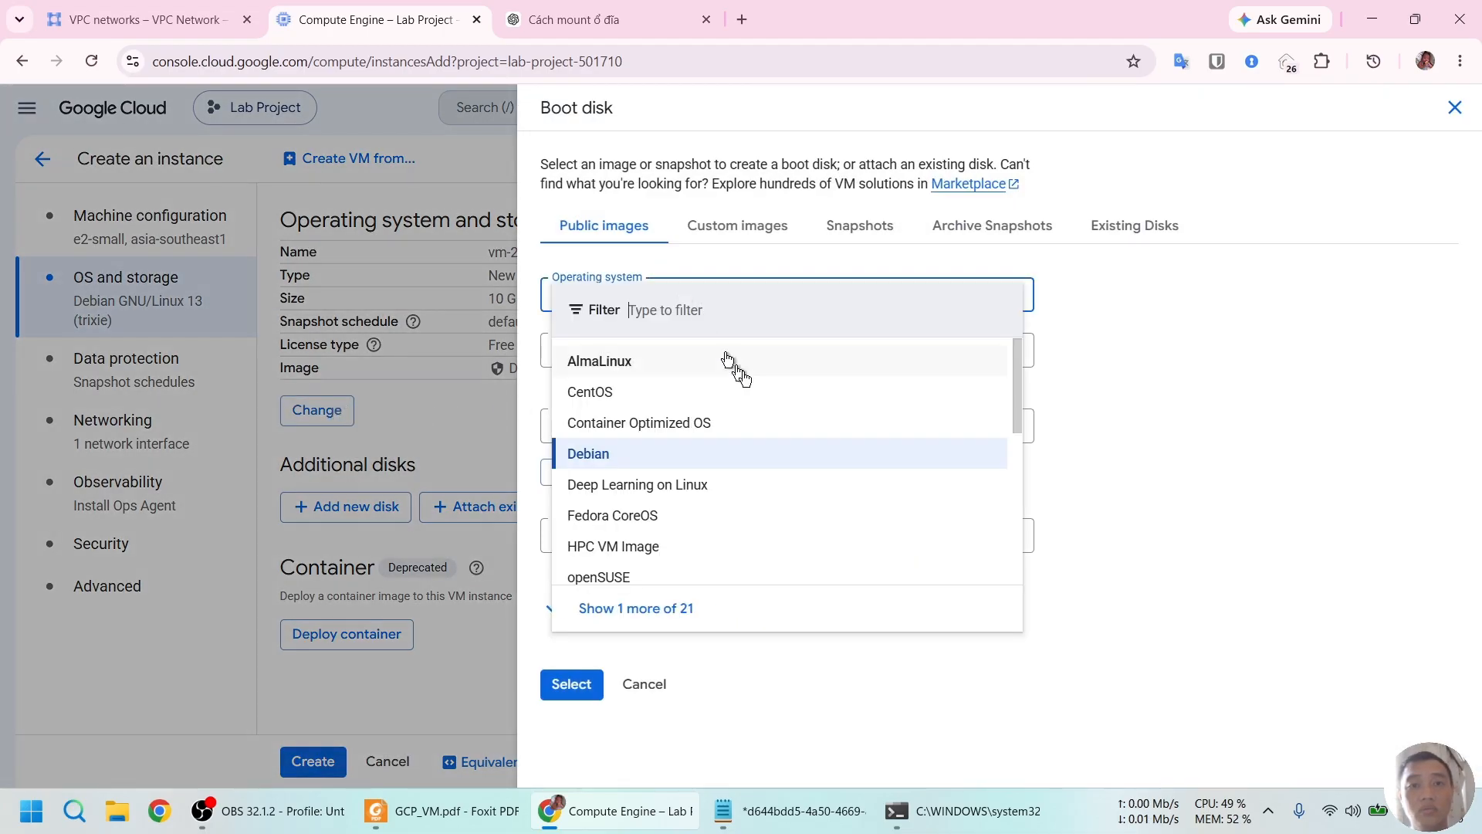
{"action": "scroll", "coordinate": [781, 496], "scroll_direction": "down", "scroll_amount": 5}
{"action": "left_click", "coordinate": [772, 503]}
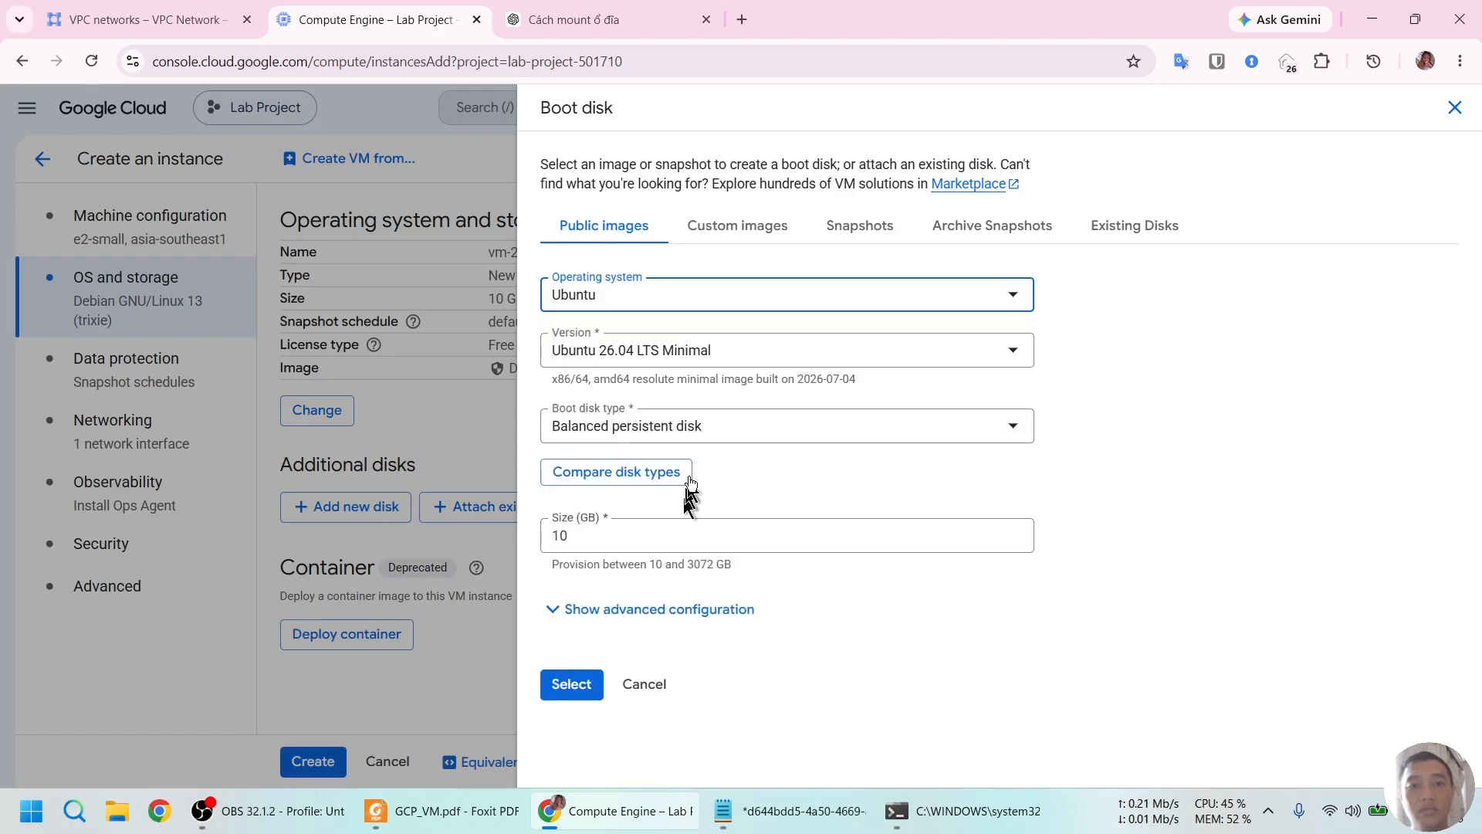
{"action": "left_click", "coordinate": [702, 426]}
{"action": "left_click", "coordinate": [671, 530]}
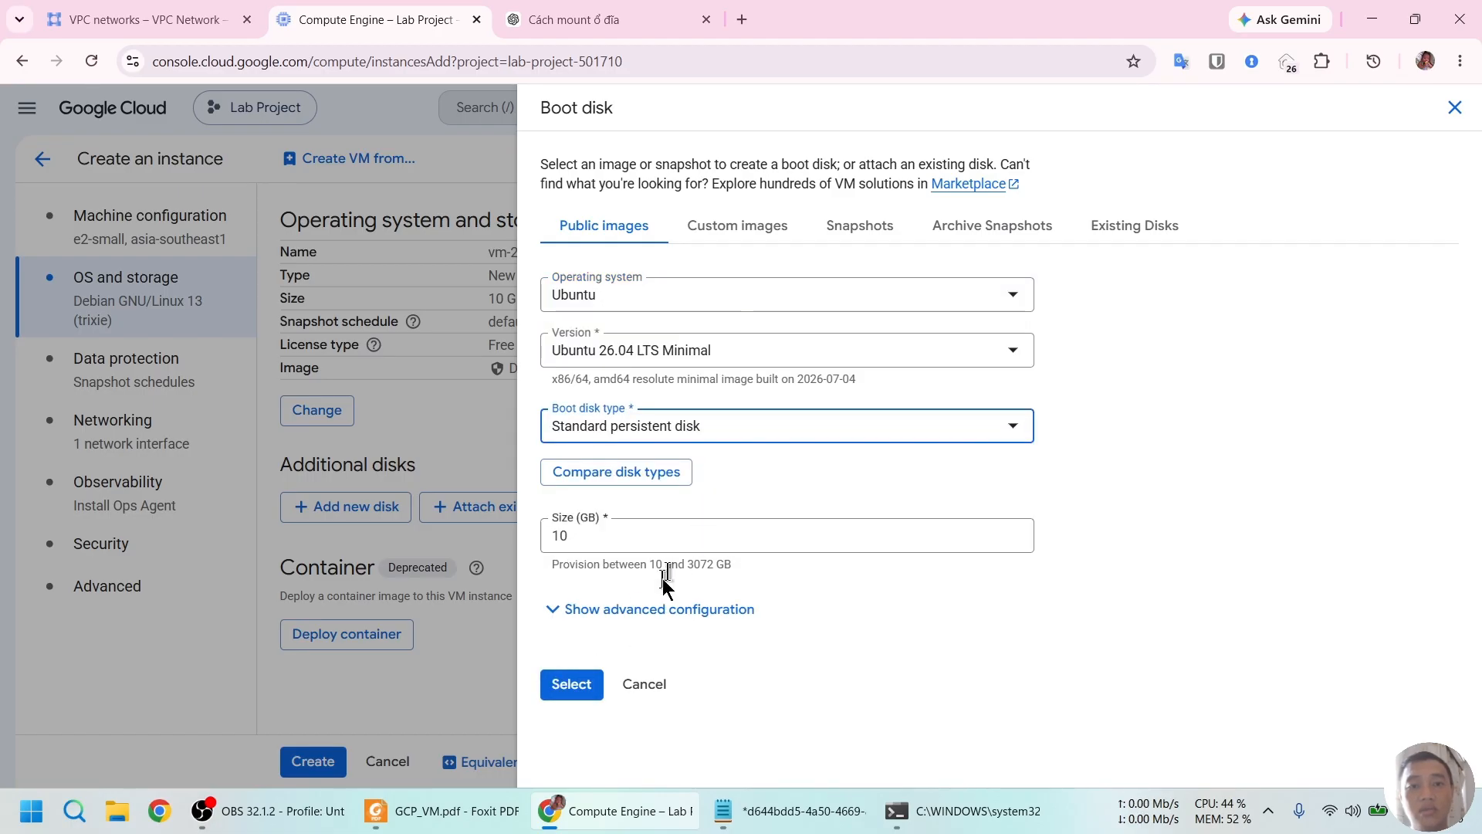
{"action": "left_click", "coordinate": [578, 684]}
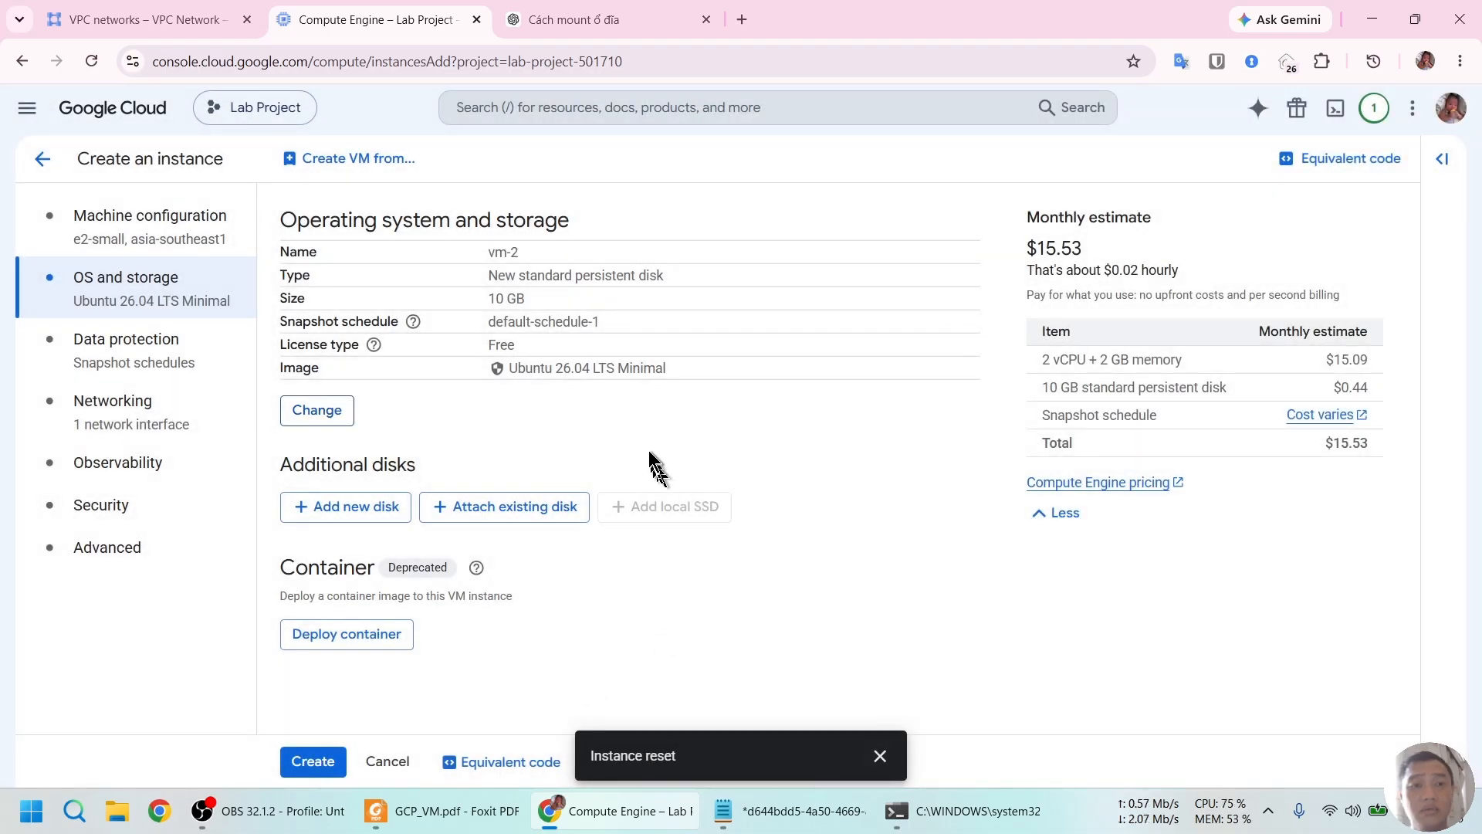
Check the data protection settings and allow HTTP and HTTPS traffic in the networking firewall options of vm-2.
{"action": "left_click", "coordinate": [144, 363]}
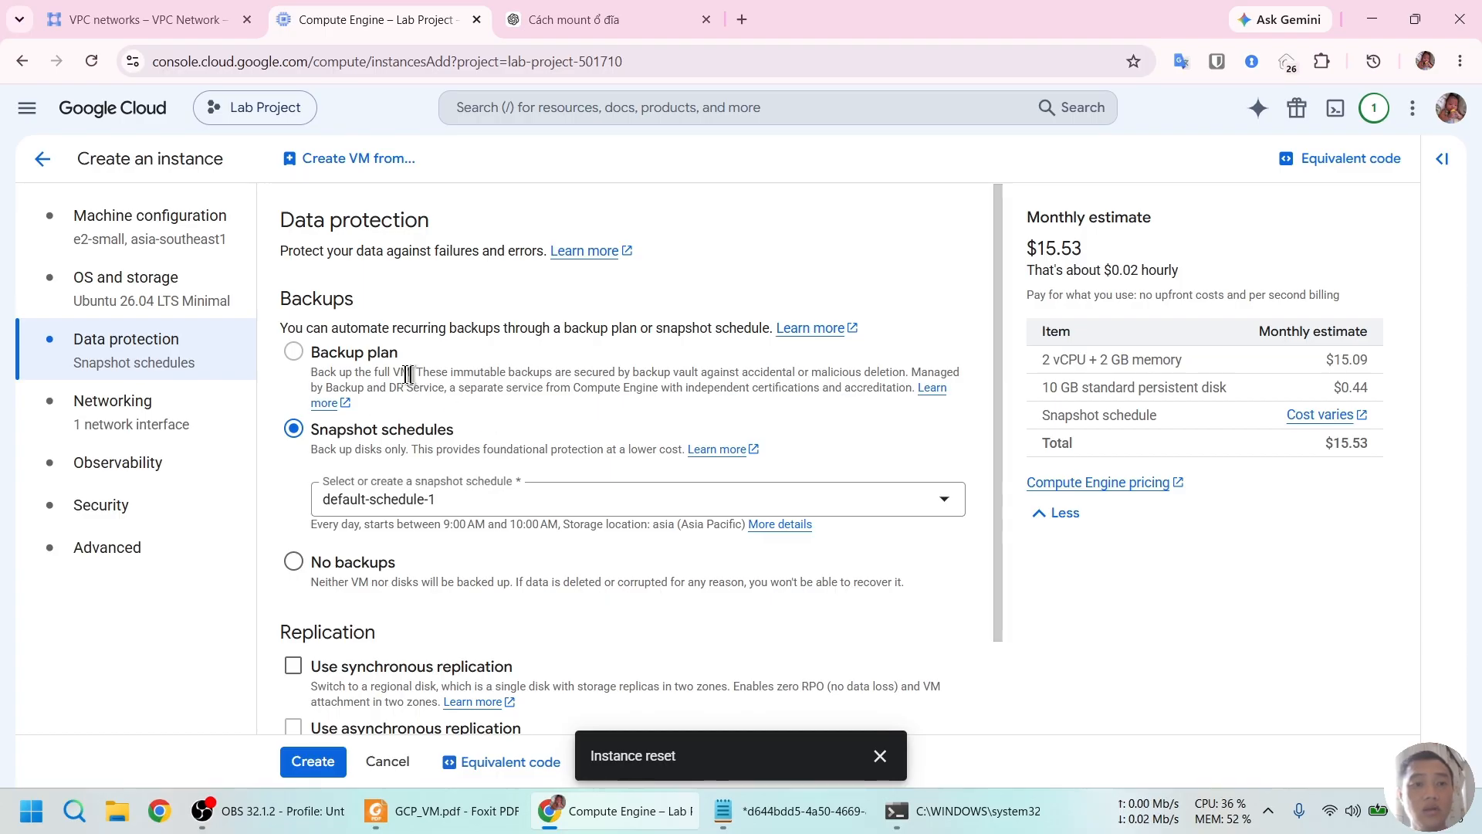
{"action": "left_click", "coordinate": [147, 426]}
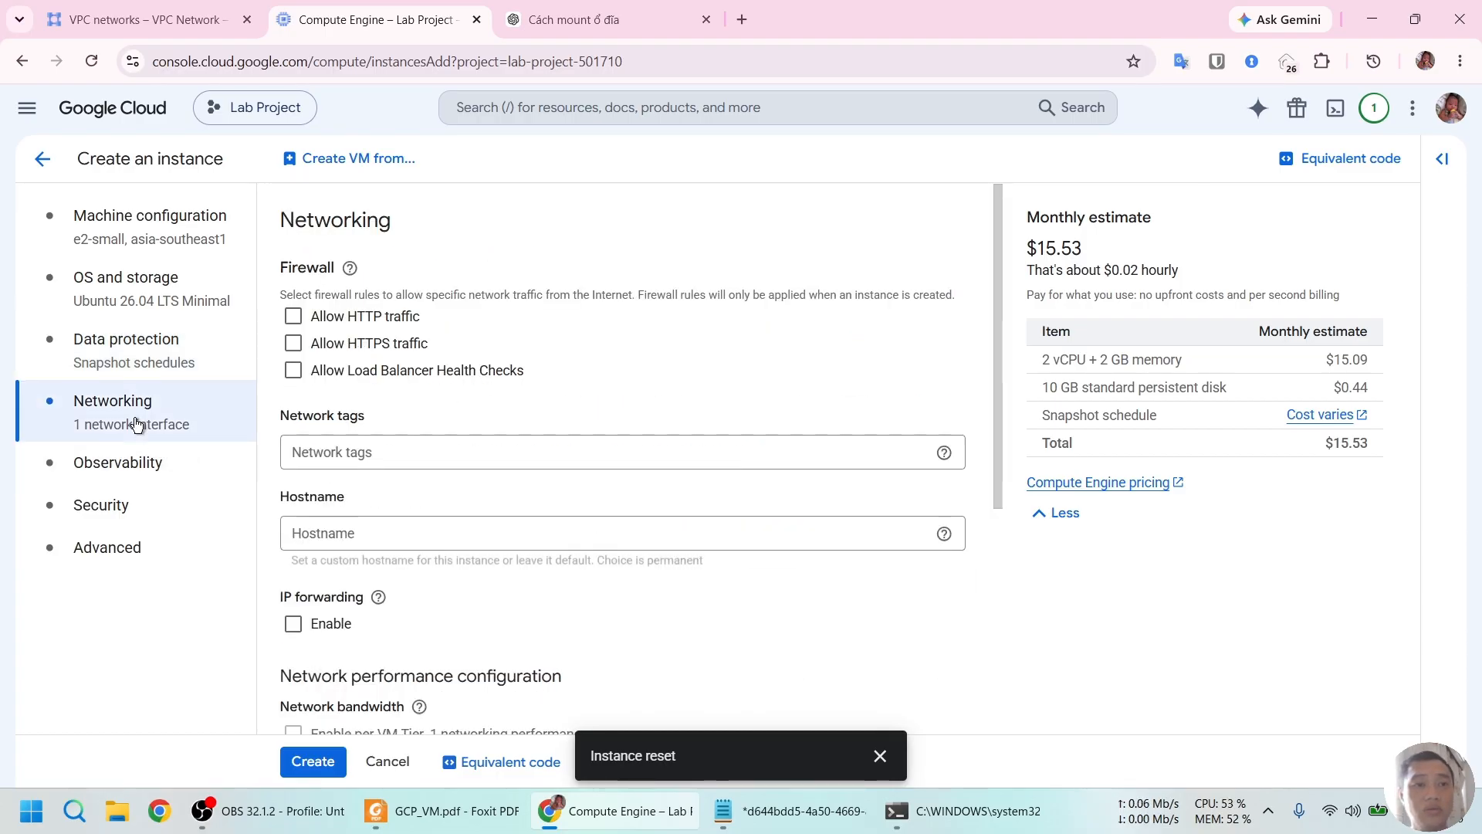
{"action": "left_click", "coordinate": [294, 316]}
{"action": "left_click", "coordinate": [293, 343]}
Configure the nic0 network interface of vm-2 to use network vpc1 and the VirtIO network interface card.
{"action": "scroll", "coordinate": [524, 474], "scroll_direction": "down", "scroll_amount": 5}
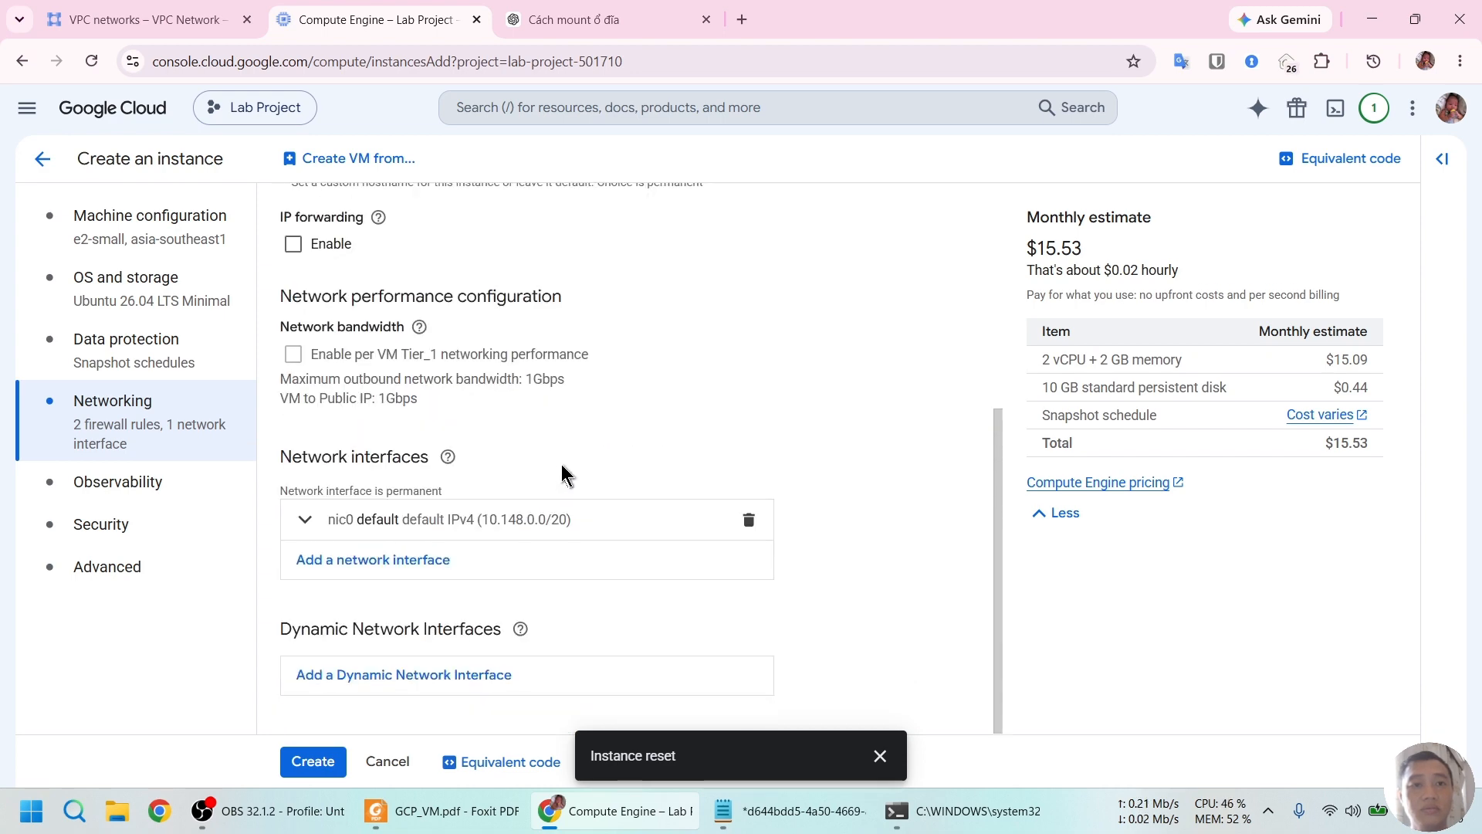
{"action": "left_click", "coordinate": [546, 519]}
{"action": "left_click", "coordinate": [474, 609]}
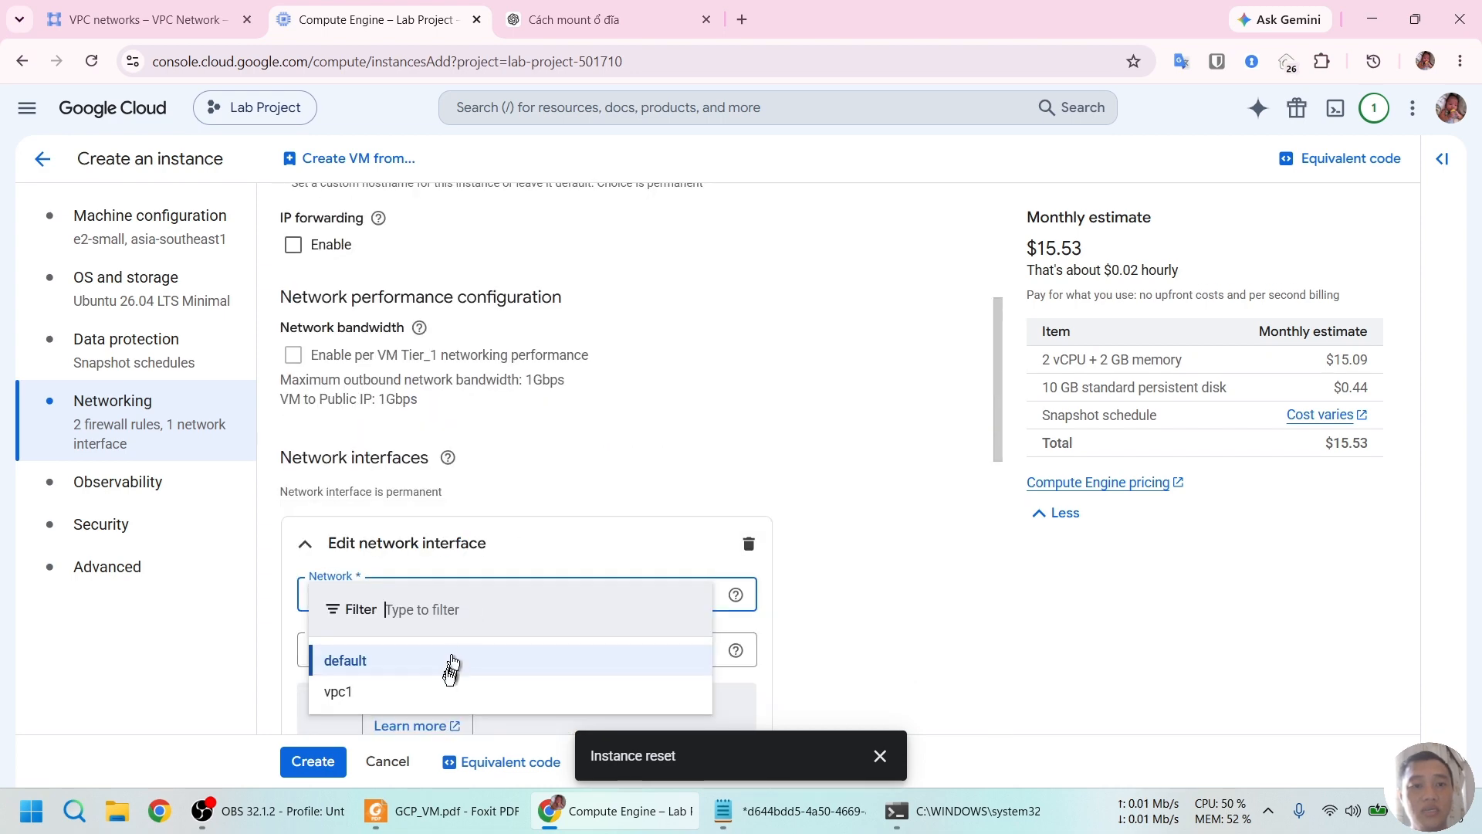
{"action": "left_click", "coordinate": [447, 688]}
{"action": "scroll", "coordinate": [849, 602], "scroll_direction": "down", "scroll_amount": 2}
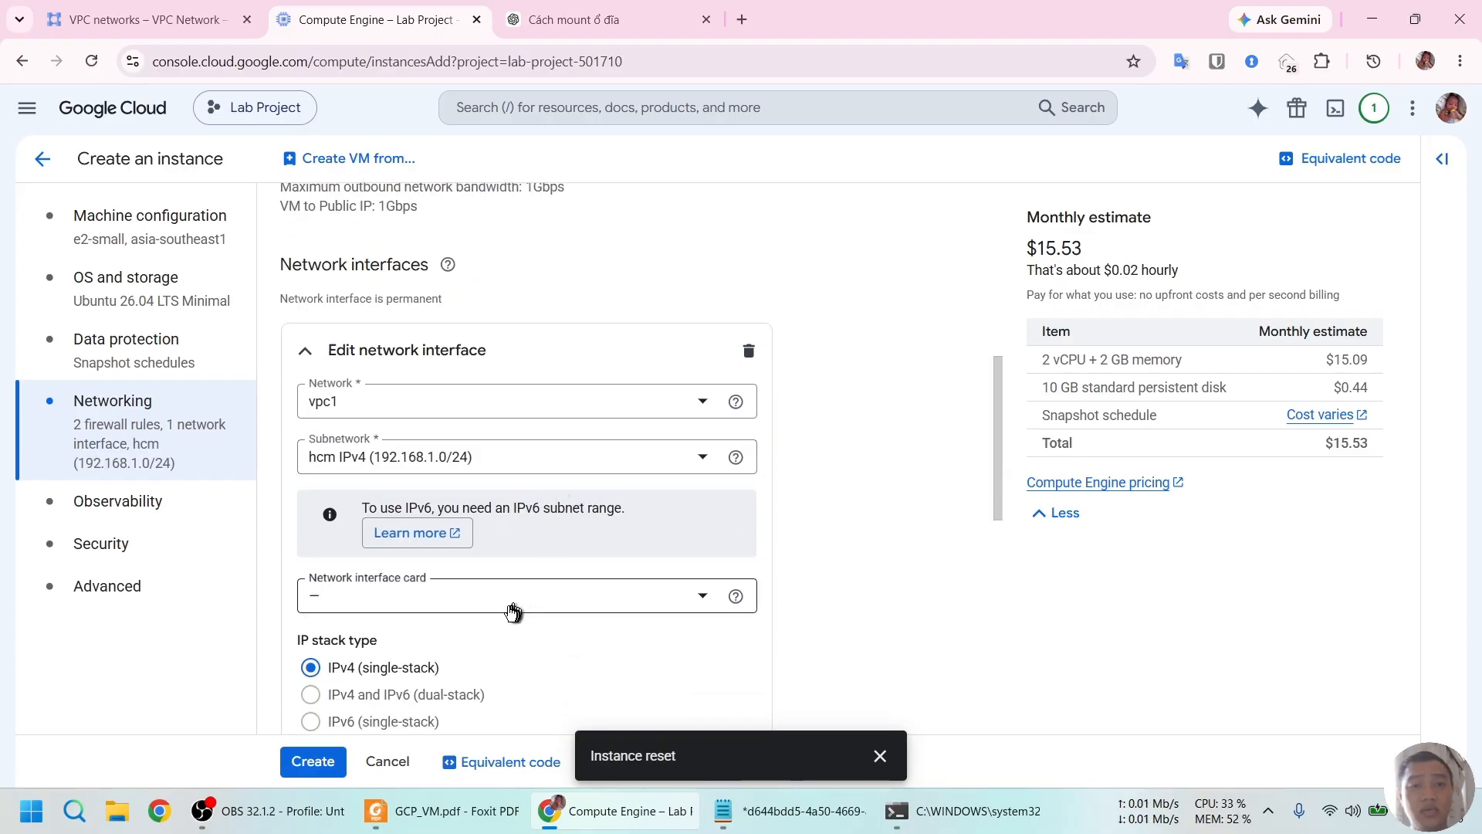
{"action": "scroll", "coordinate": [524, 598], "scroll_direction": "down", "scroll_amount": 3}
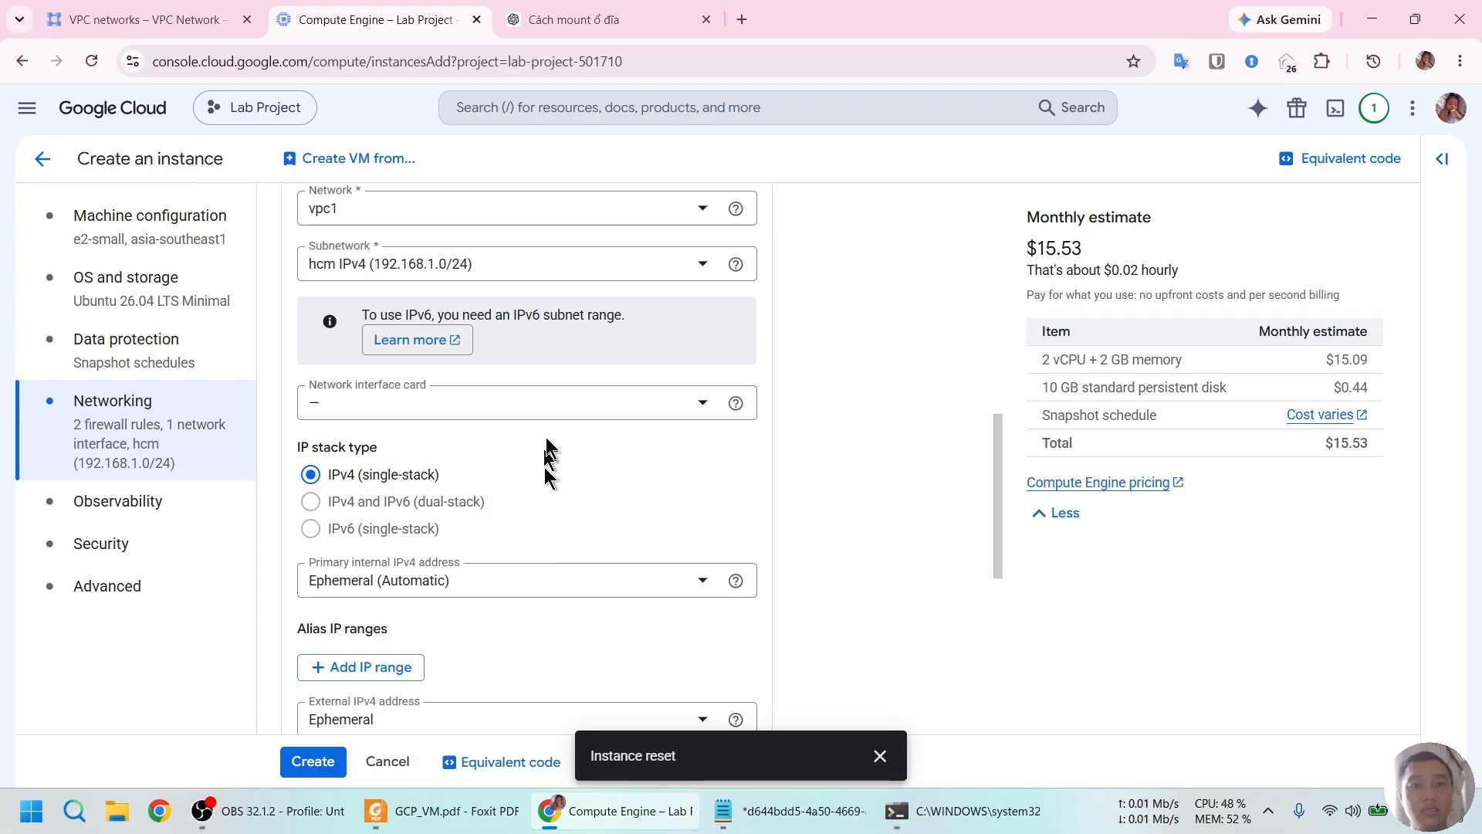
{"action": "left_click", "coordinate": [551, 405]}
{"action": "left_click", "coordinate": [391, 417]}
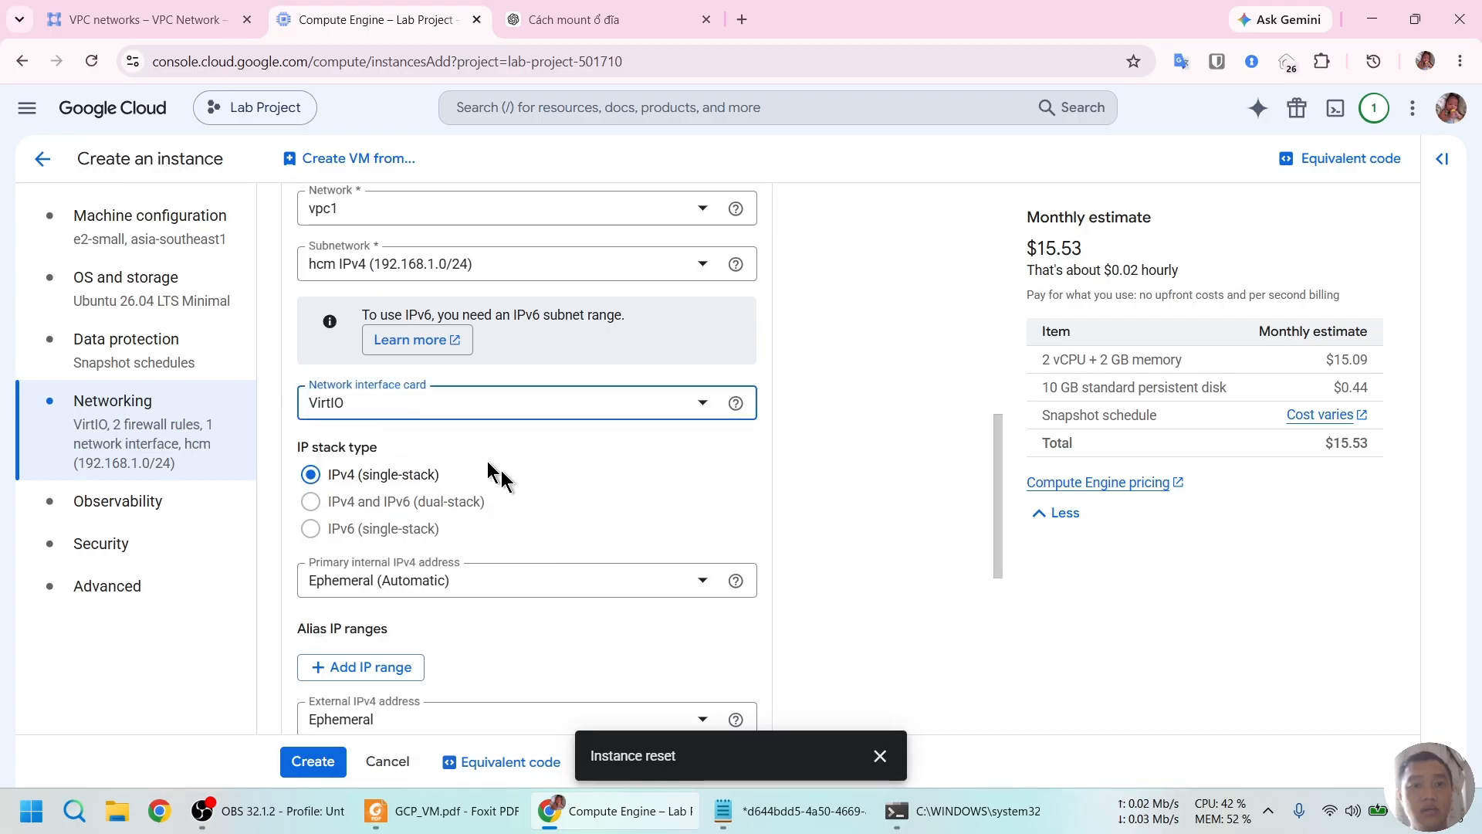
{"action": "scroll", "coordinate": [532, 484], "scroll_direction": "down", "scroll_amount": 1}
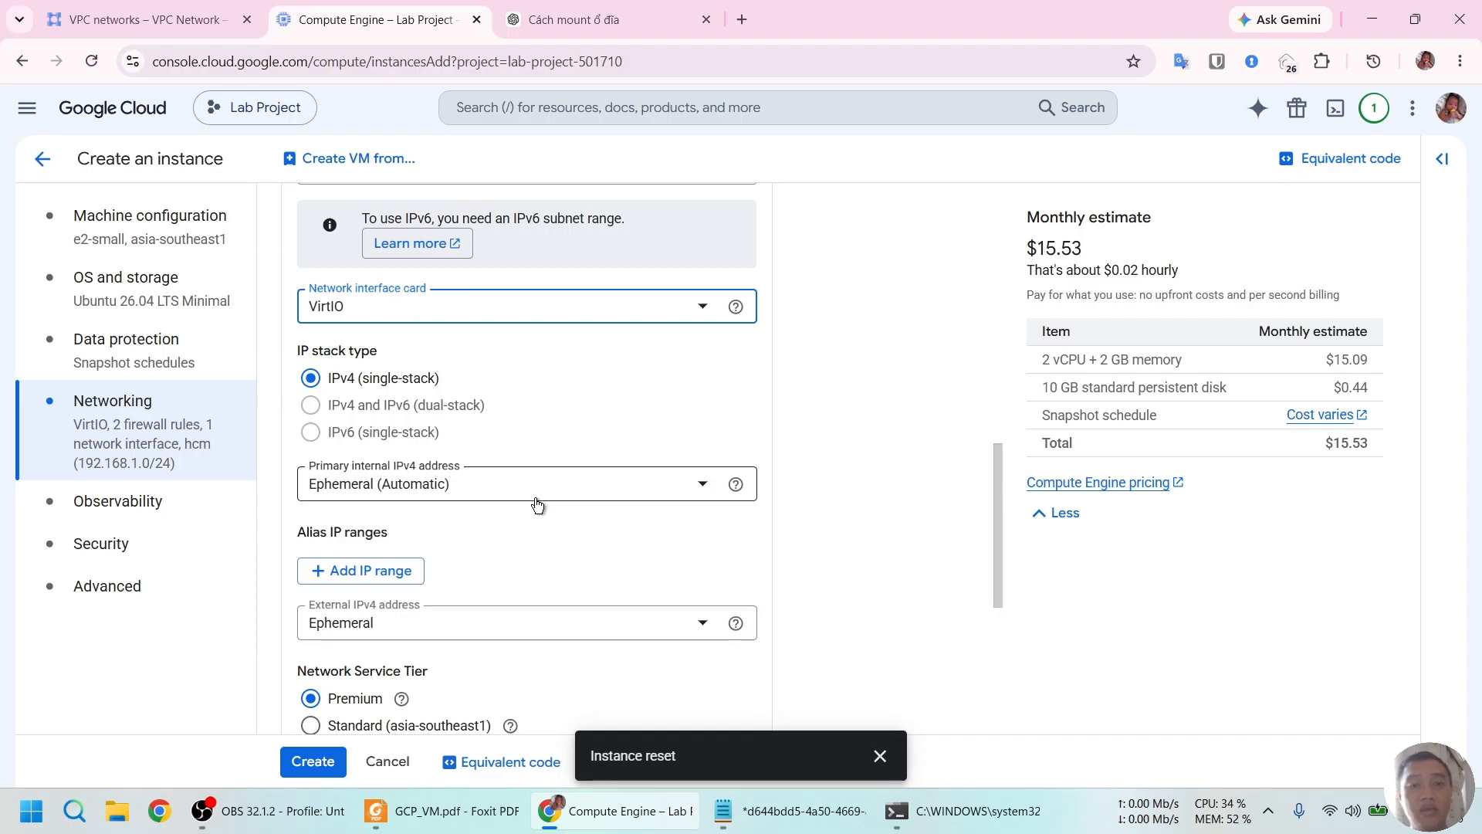
{"action": "scroll", "coordinate": [531, 506], "scroll_direction": "down", "scroll_amount": 1}
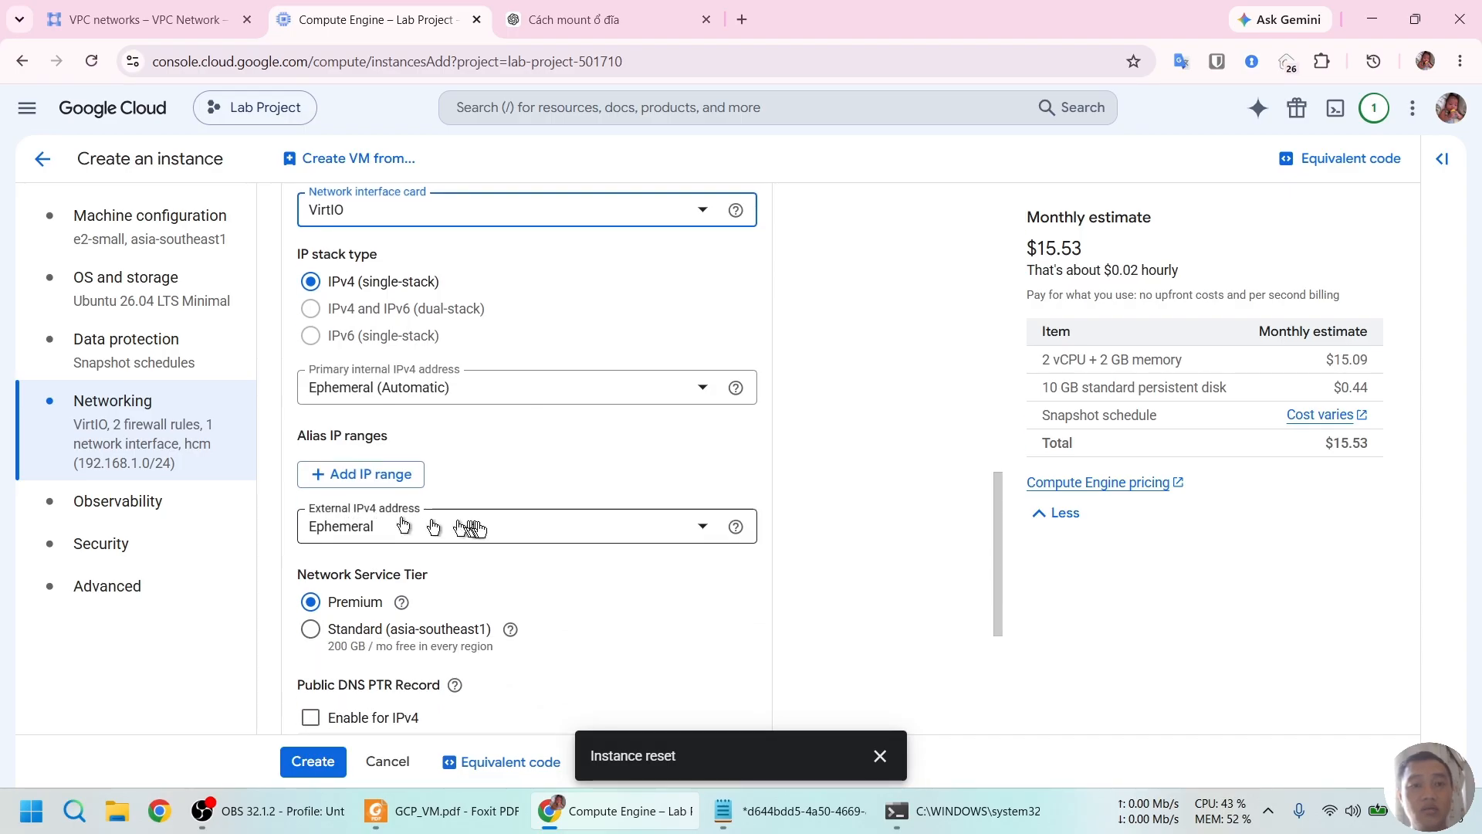
{"action": "scroll", "coordinate": [525, 533], "scroll_direction": "down", "scroll_amount": 4}
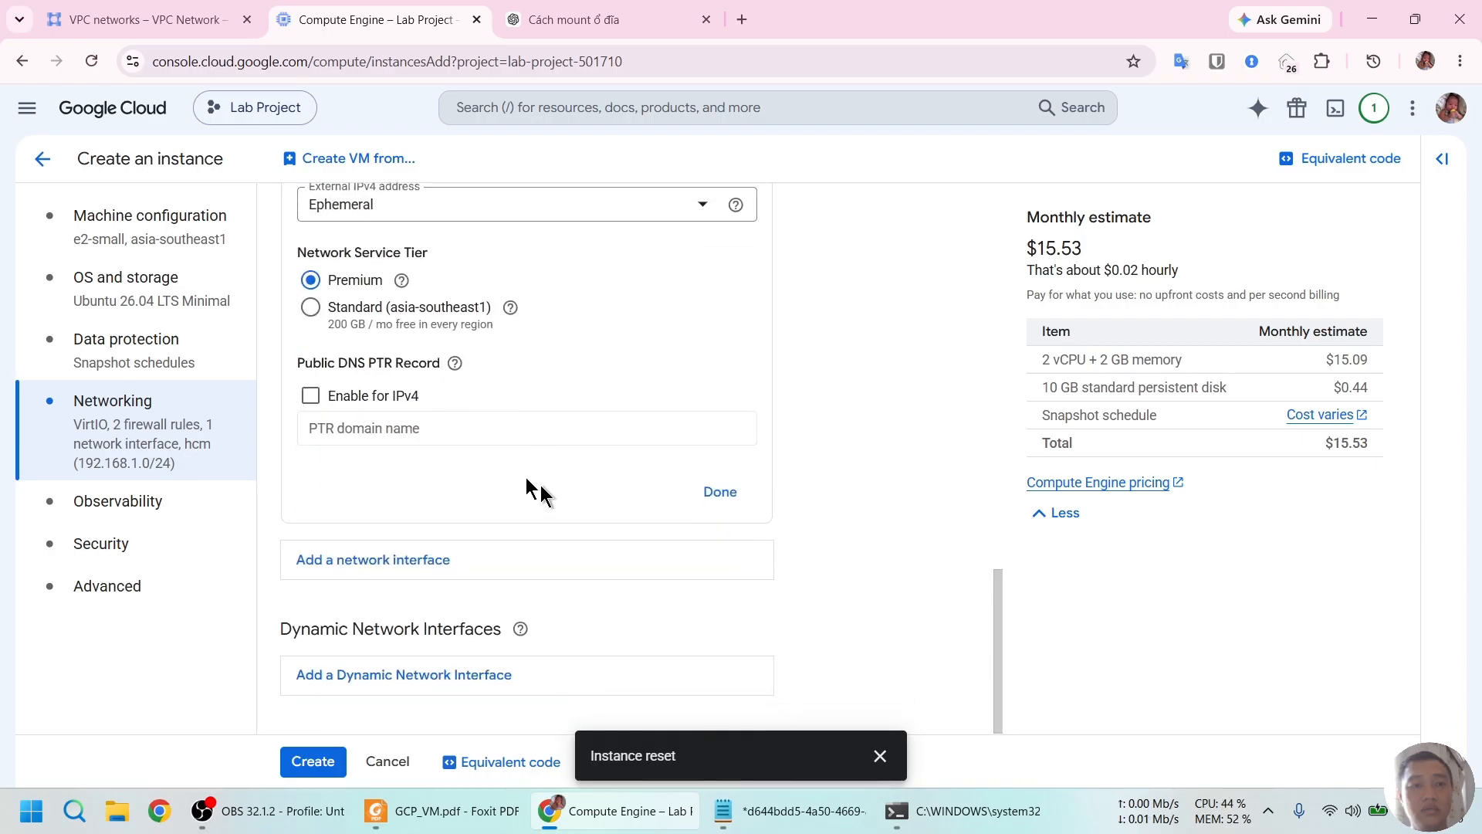
Look over the Observability and Security settings of the new instance.
{"action": "left_click", "coordinate": [149, 505]}
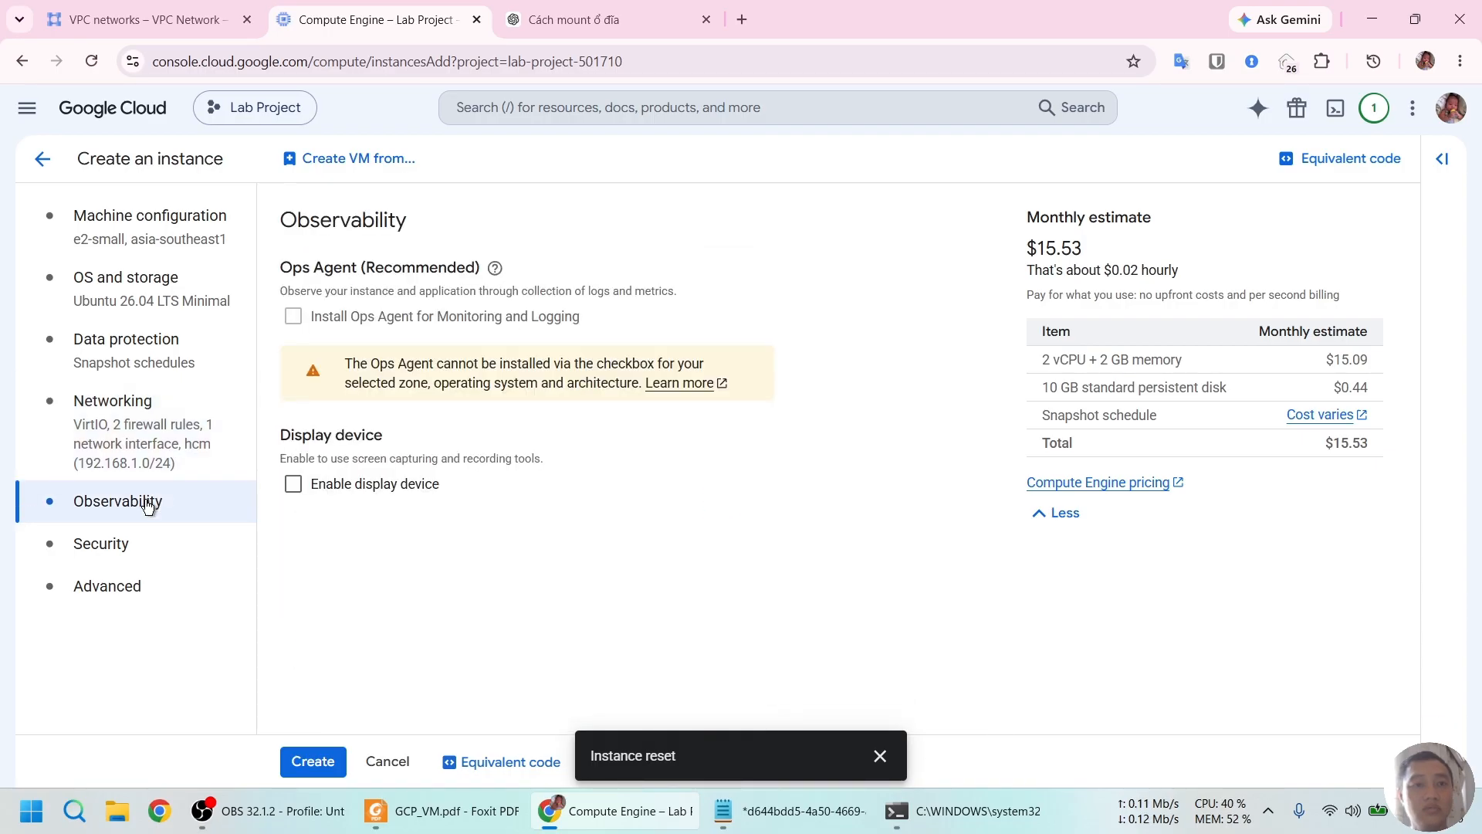
{"action": "left_click", "coordinate": [117, 545]}
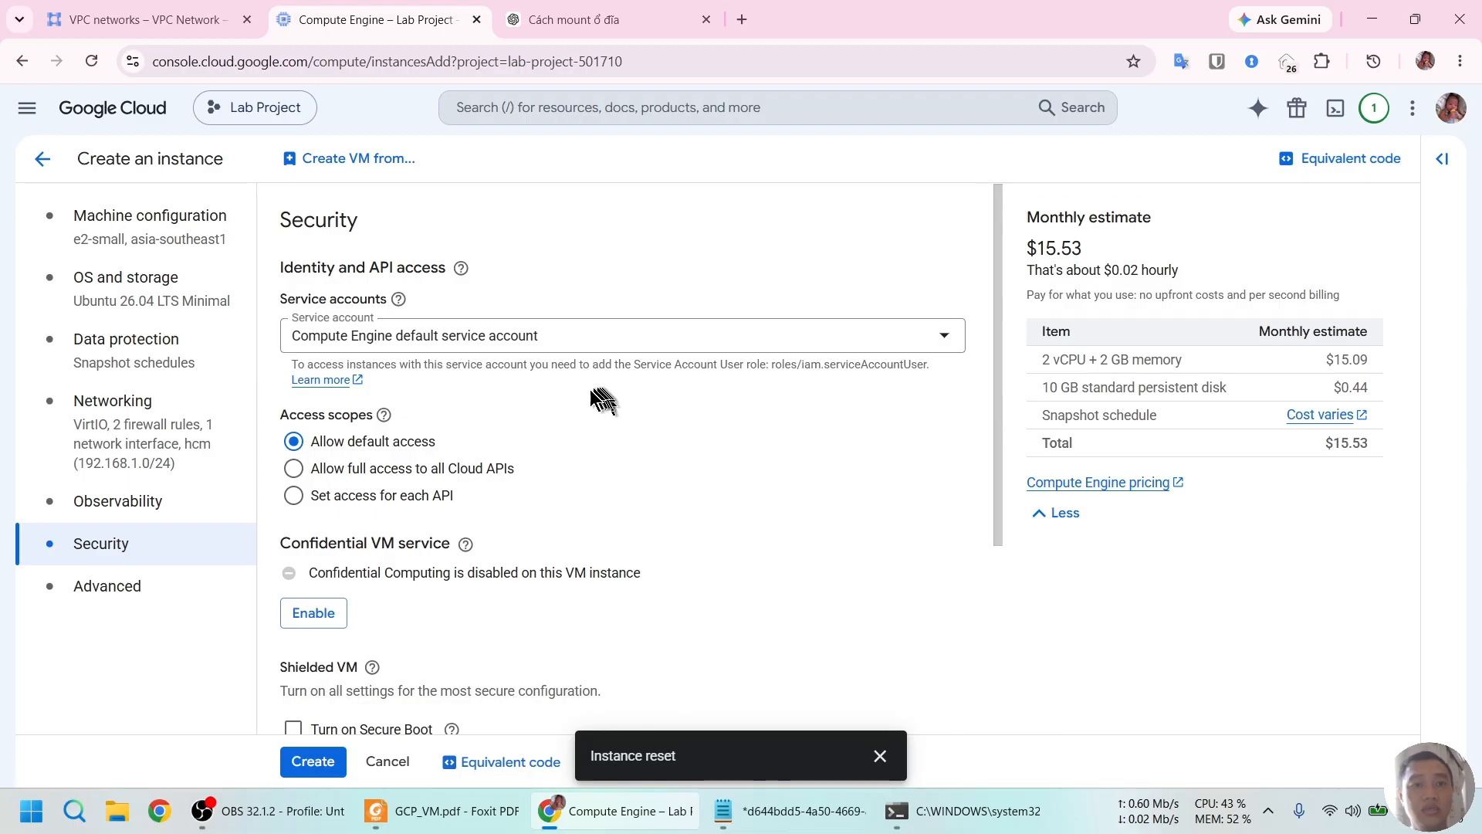
{"action": "scroll", "coordinate": [591, 364], "scroll_direction": "down", "scroll_amount": 3}
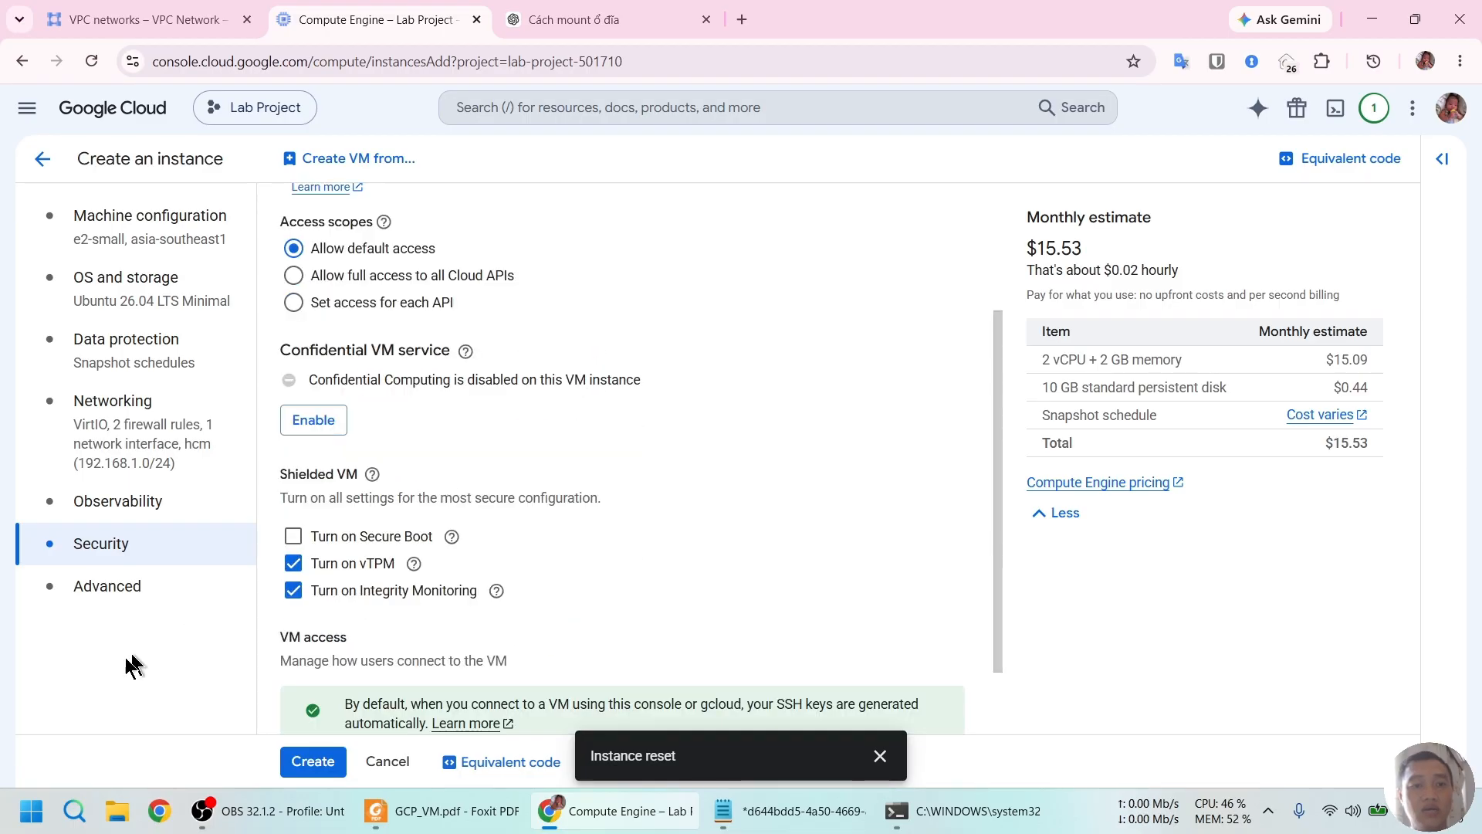
Copy the nginx installation script from GCP_VM.pdf into the Startup script in the Advanced settings of vm-2.
{"action": "left_click", "coordinate": [127, 589]}
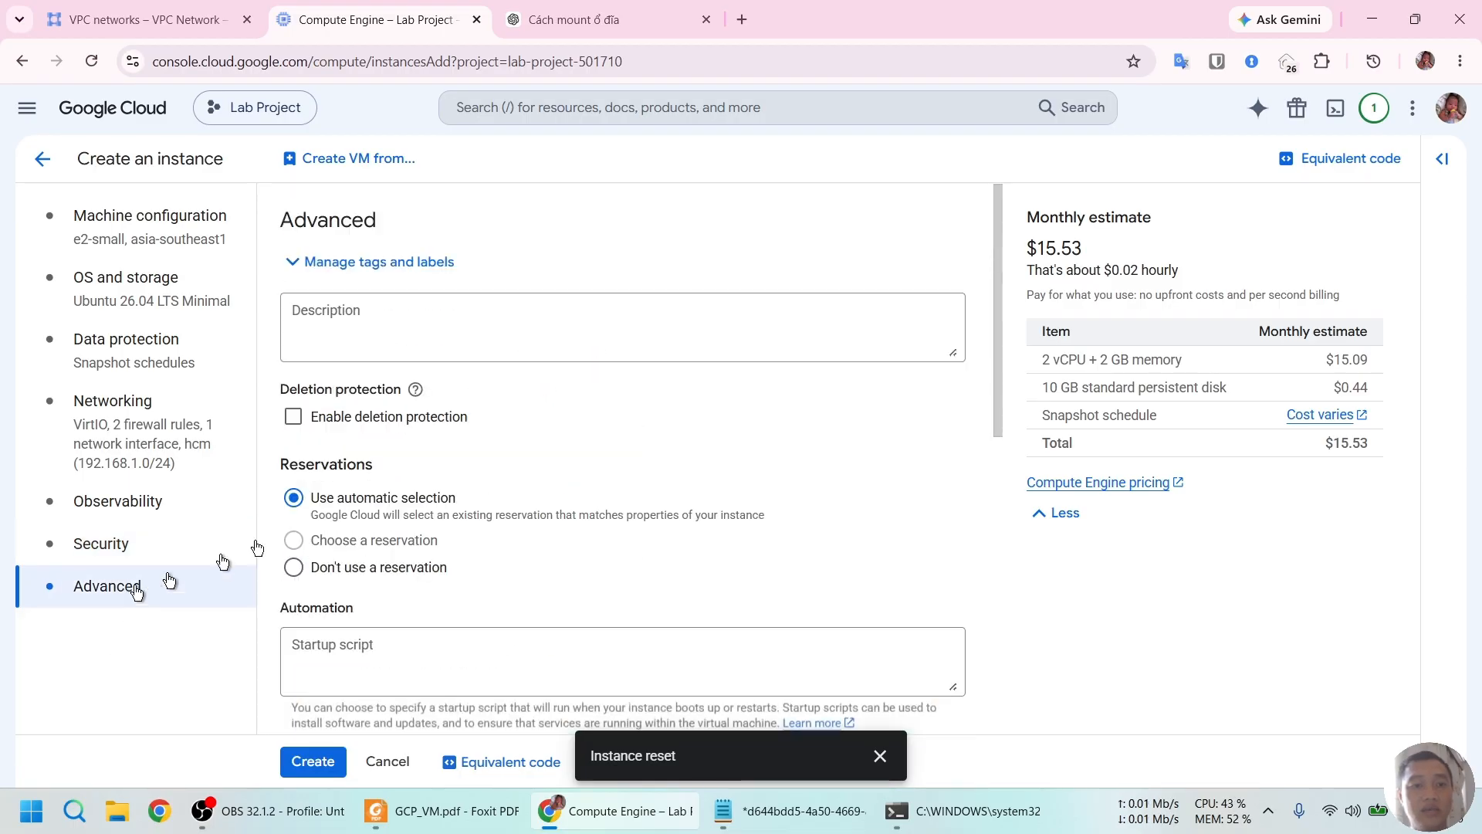
{"action": "left_click", "coordinate": [464, 810]}
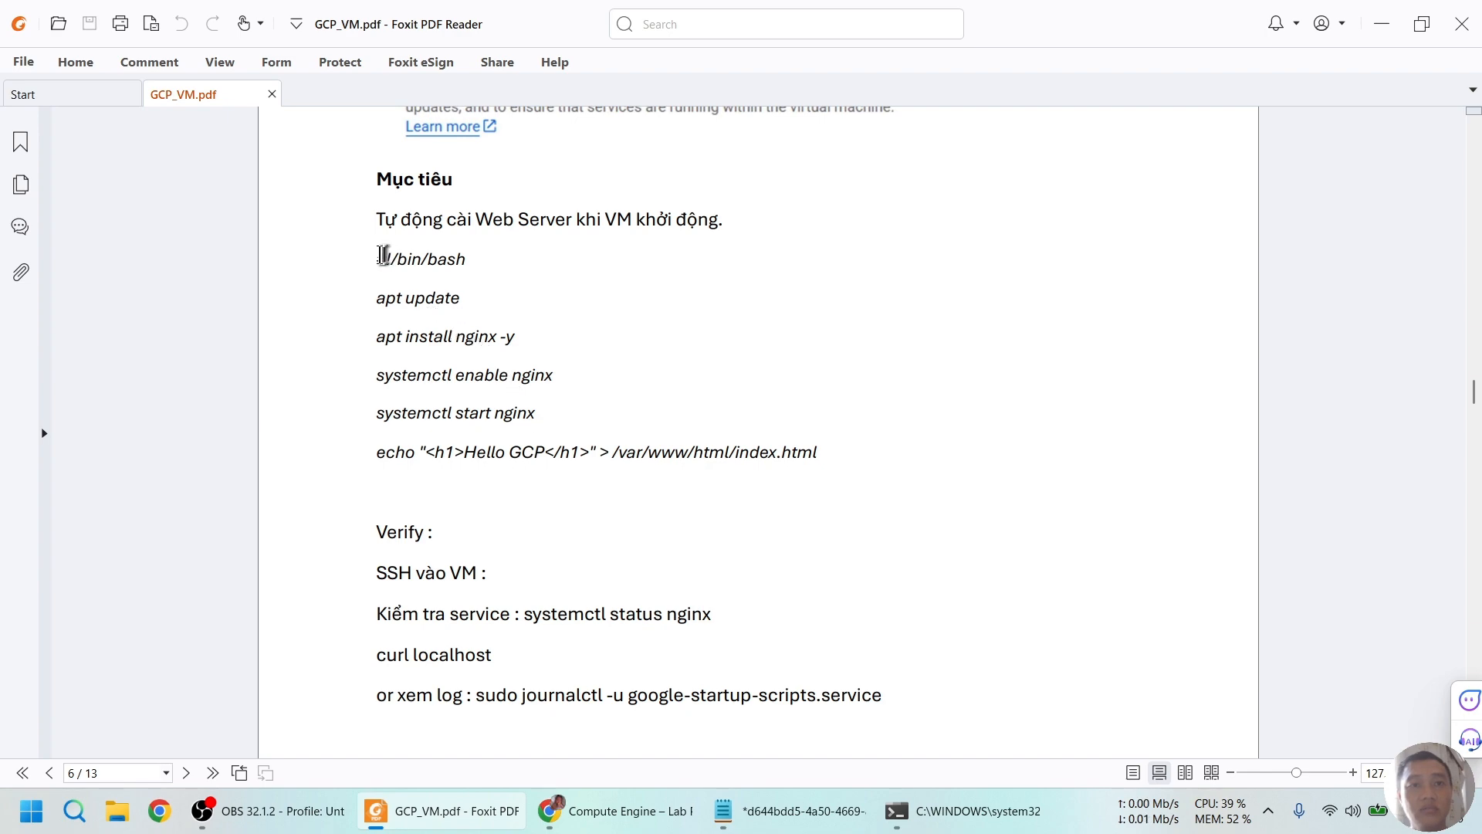
{"action": "left_click_drag", "start_coordinate": [377, 258], "coordinate": [867, 473]}
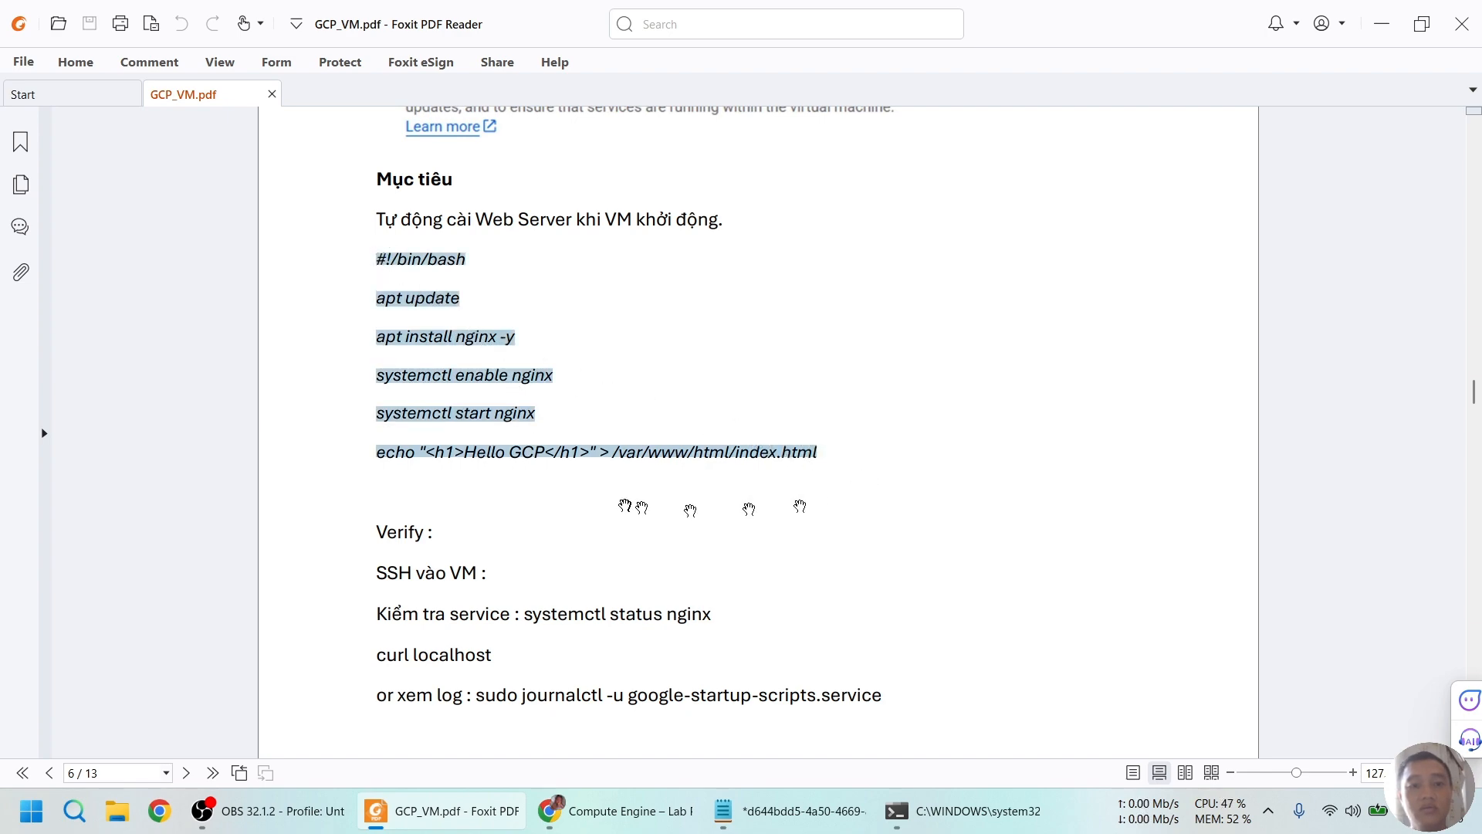
{"action": "key", "text": "alt+Tab"}
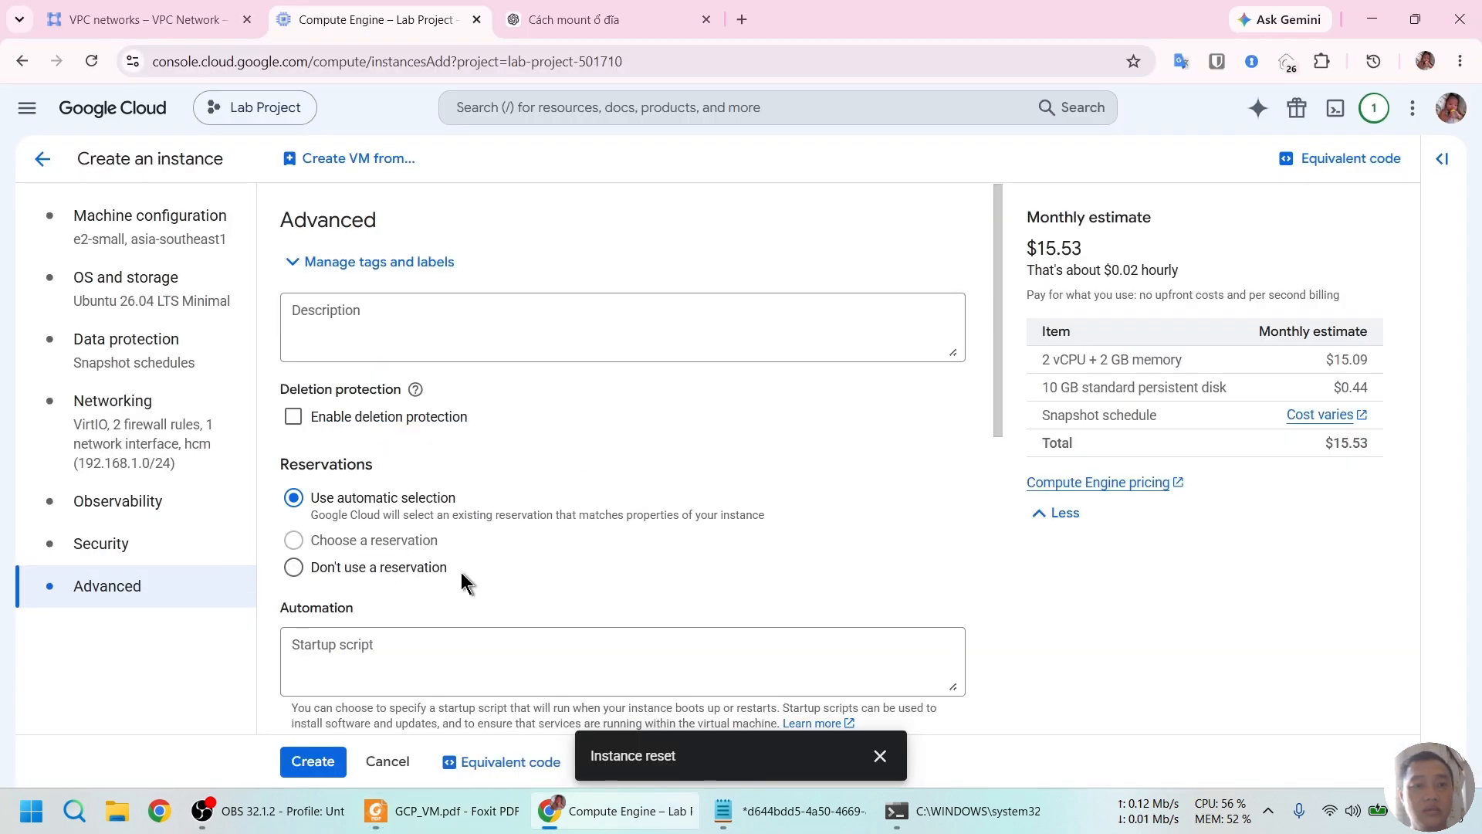
{"action": "left_click", "coordinate": [445, 647]}
{"action": "key", "text": "ctrl+v"}
{"action": "scroll", "coordinate": [579, 513], "scroll_direction": "down", "scroll_amount": 2}
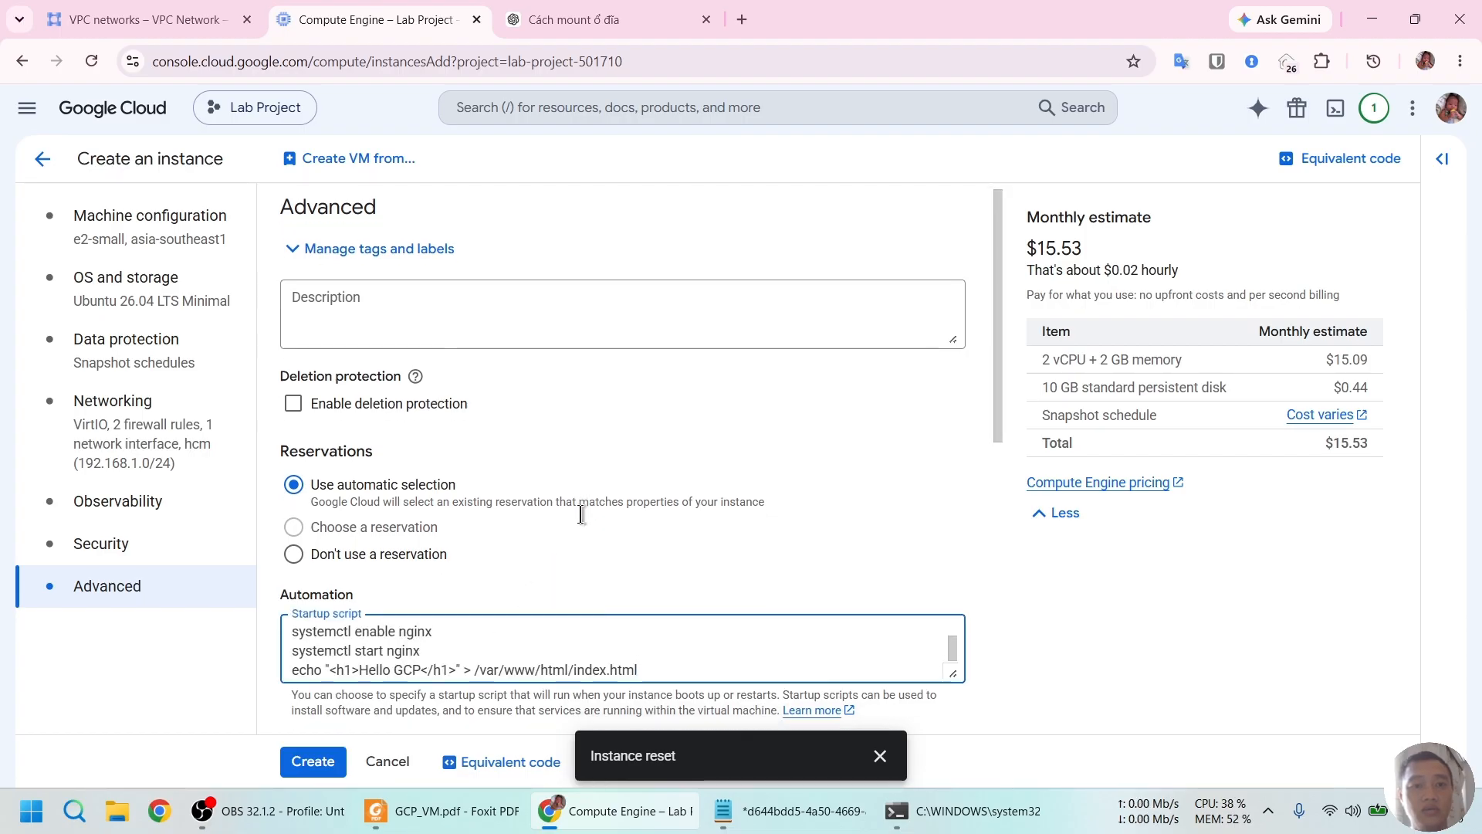
{"action": "scroll", "coordinate": [585, 466], "scroll_direction": "up", "scroll_amount": 3}
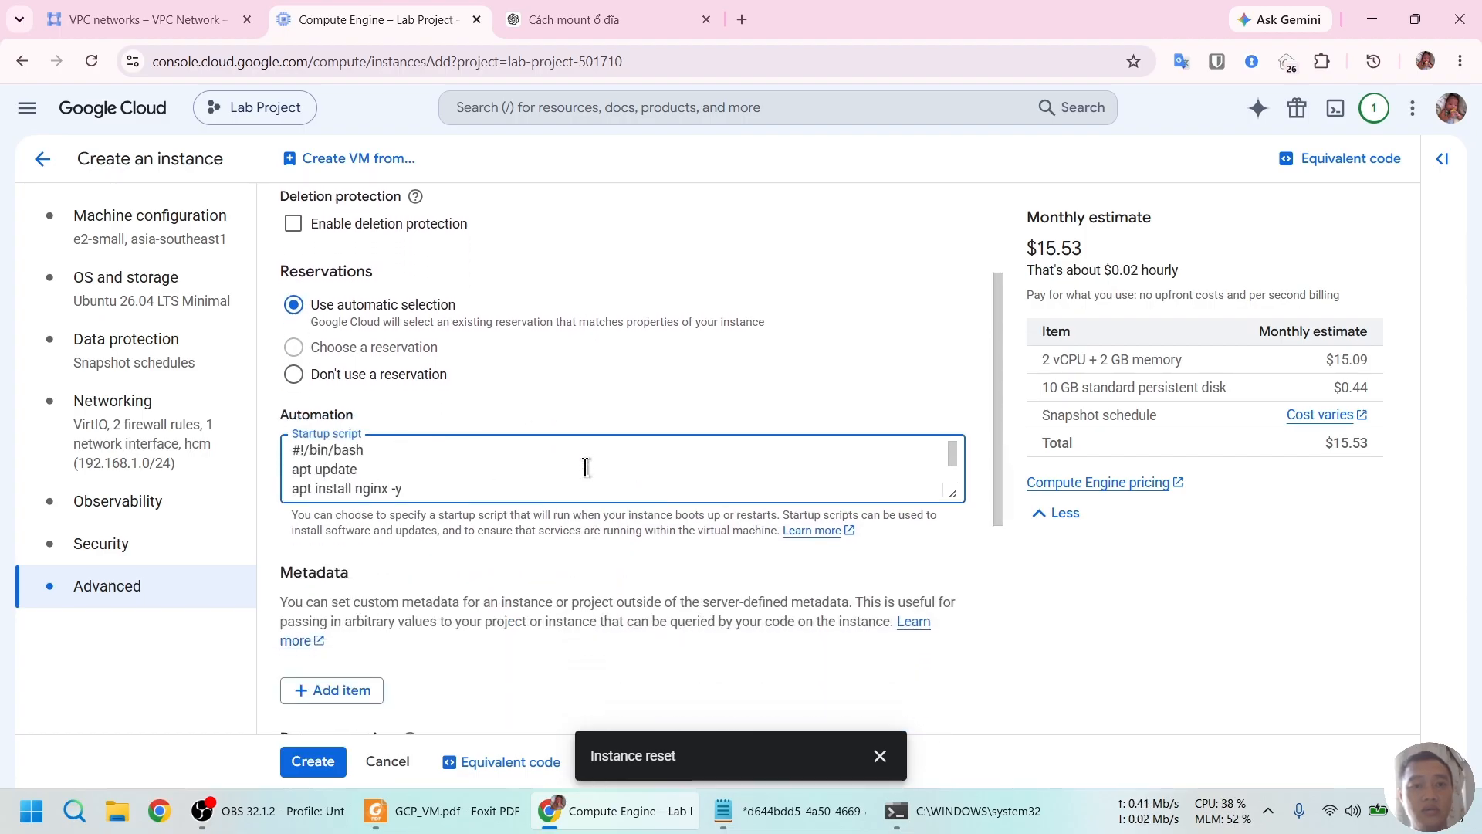
{"action": "scroll", "coordinate": [585, 467], "scroll_direction": "down", "scroll_amount": 3}
{"action": "scroll", "coordinate": [591, 542], "scroll_direction": "down", "scroll_amount": 3}
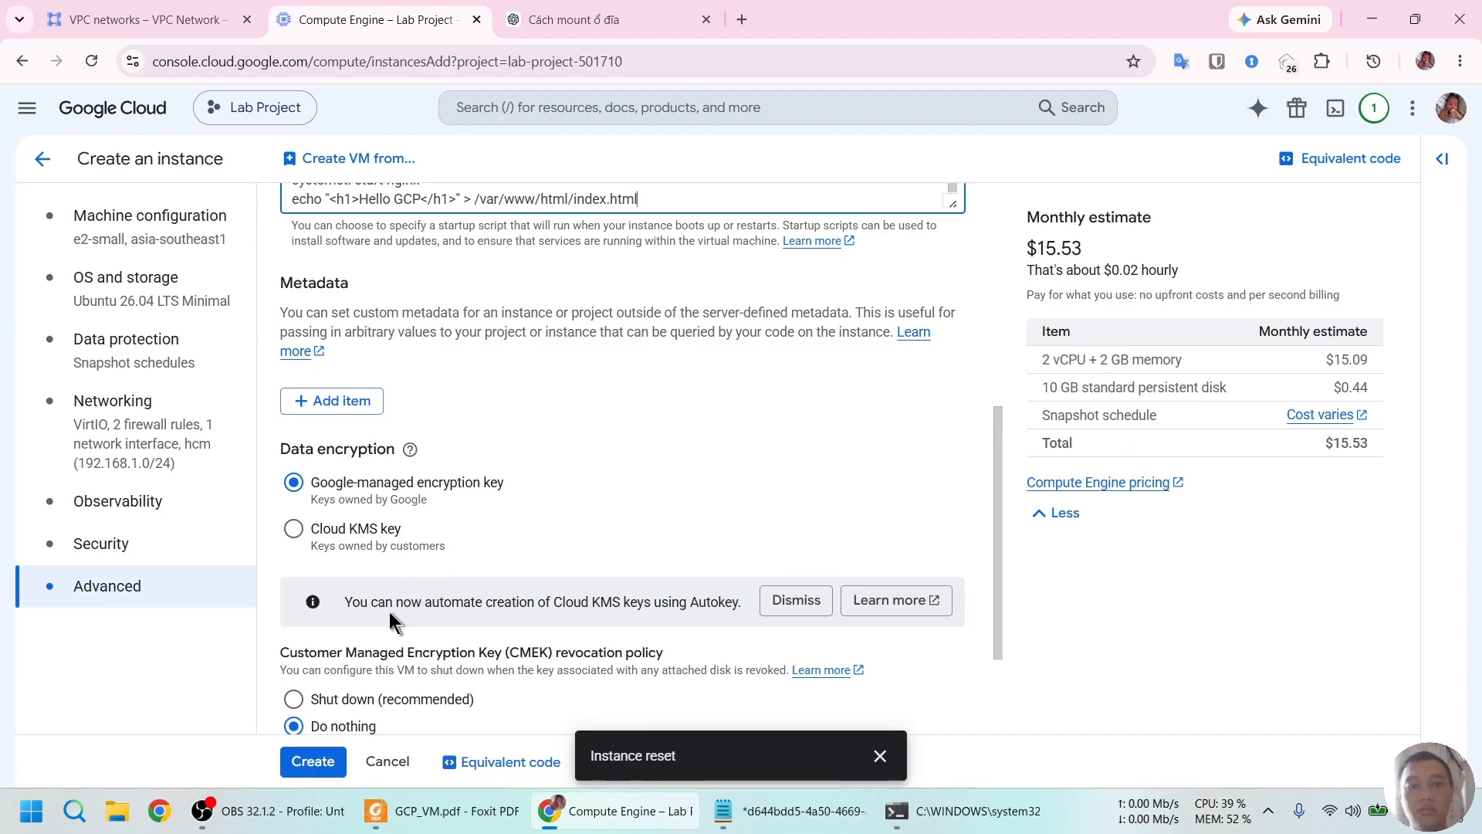
Show the equivalent code for the vm-2 configuration and copy its gcloud command line.
{"action": "left_click", "coordinate": [313, 766]}
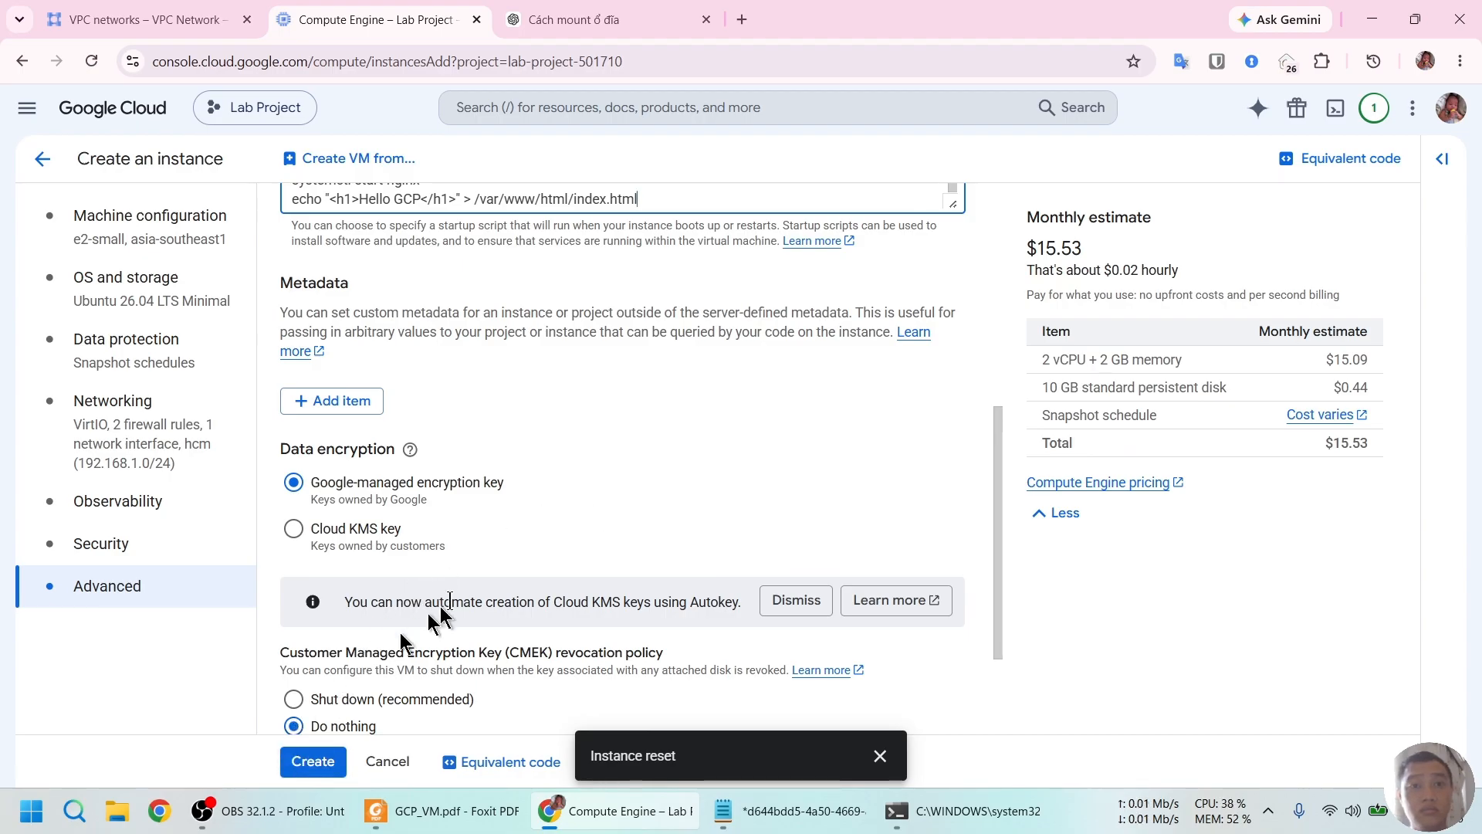
{"action": "scroll", "coordinate": [552, 540], "scroll_direction": "up", "scroll_amount": 2}
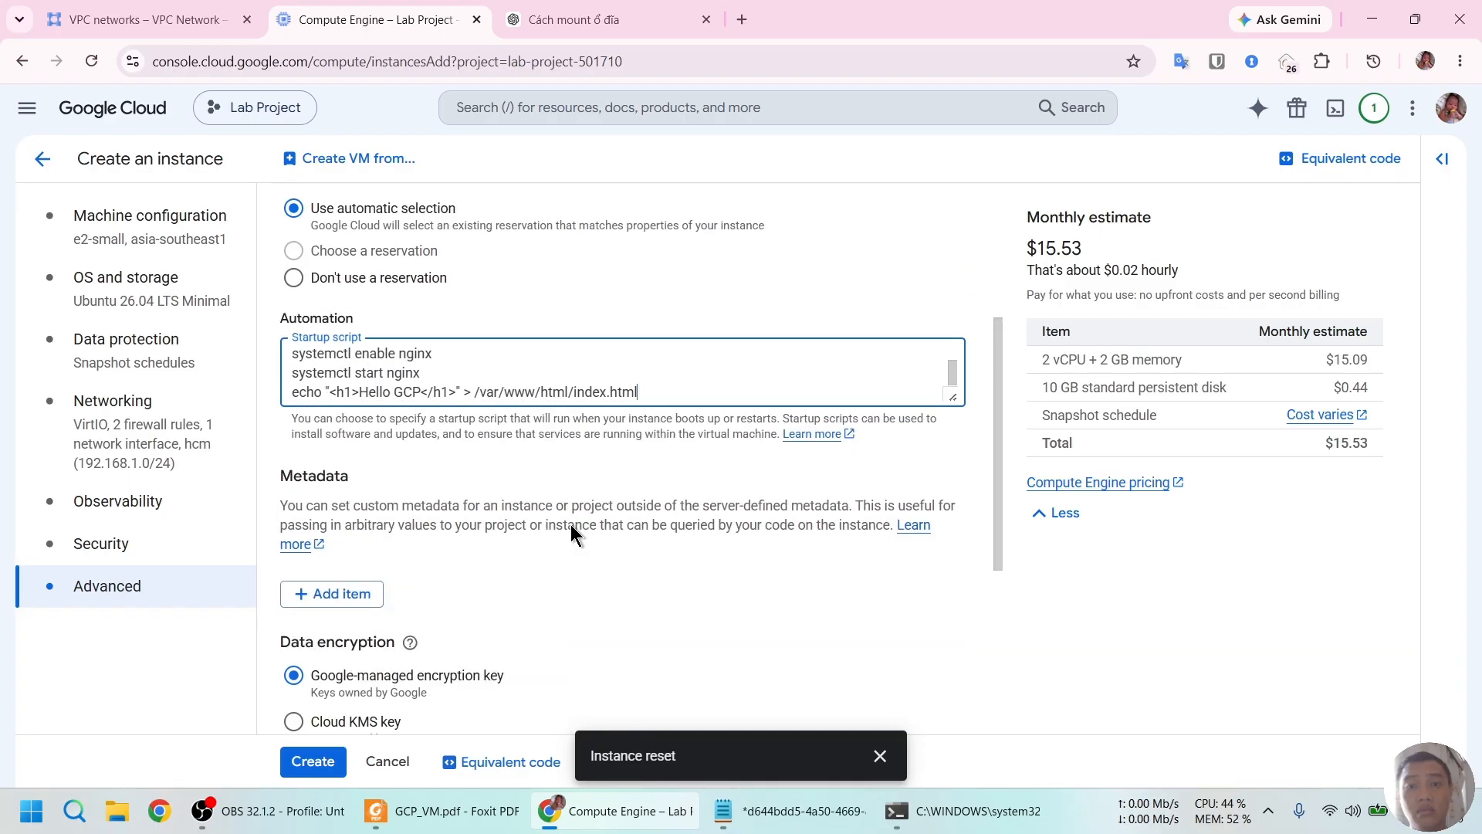
{"action": "left_click", "coordinate": [506, 765]}
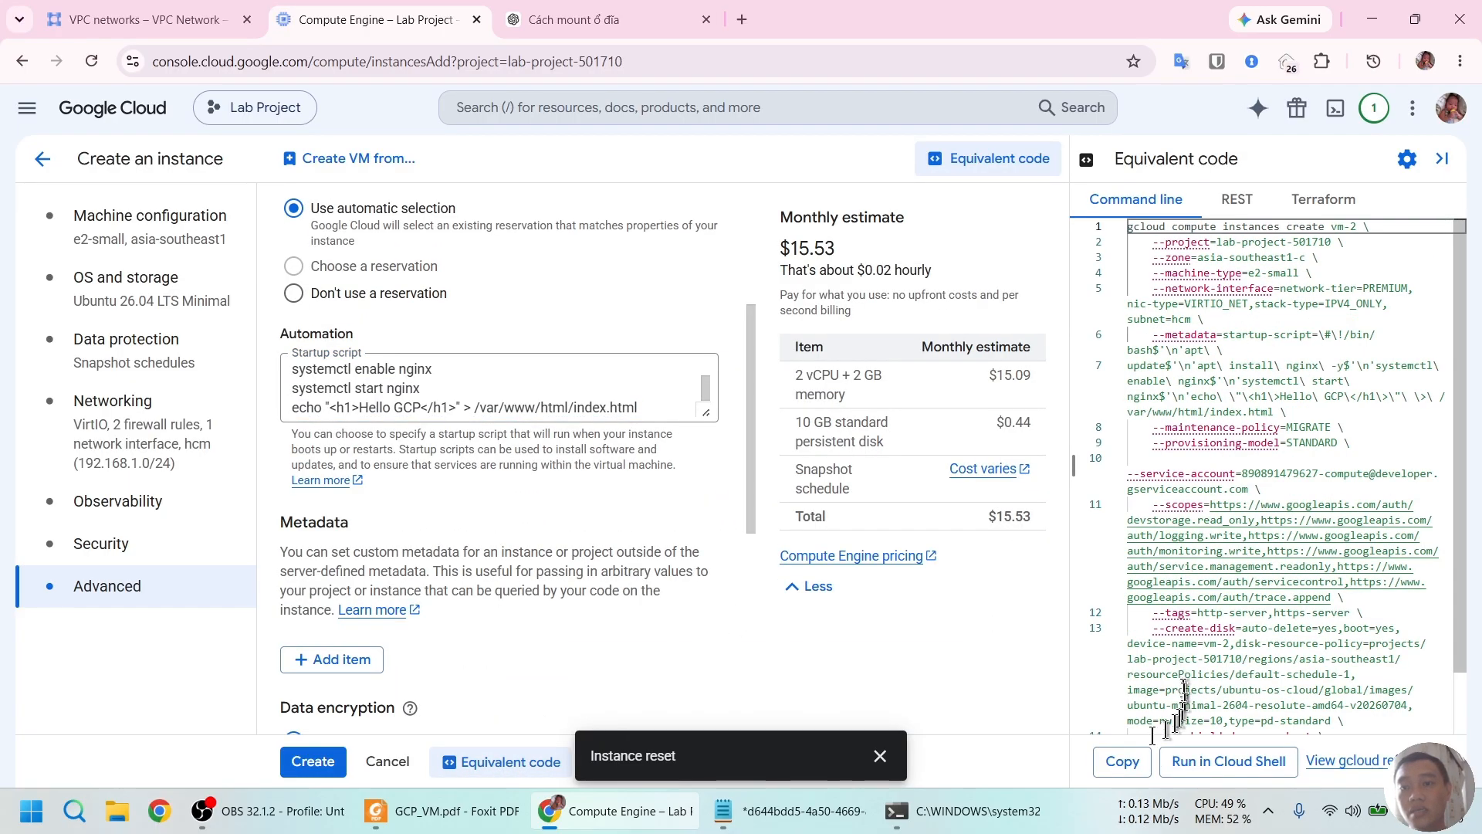
{"action": "left_click", "coordinate": [1123, 762]}
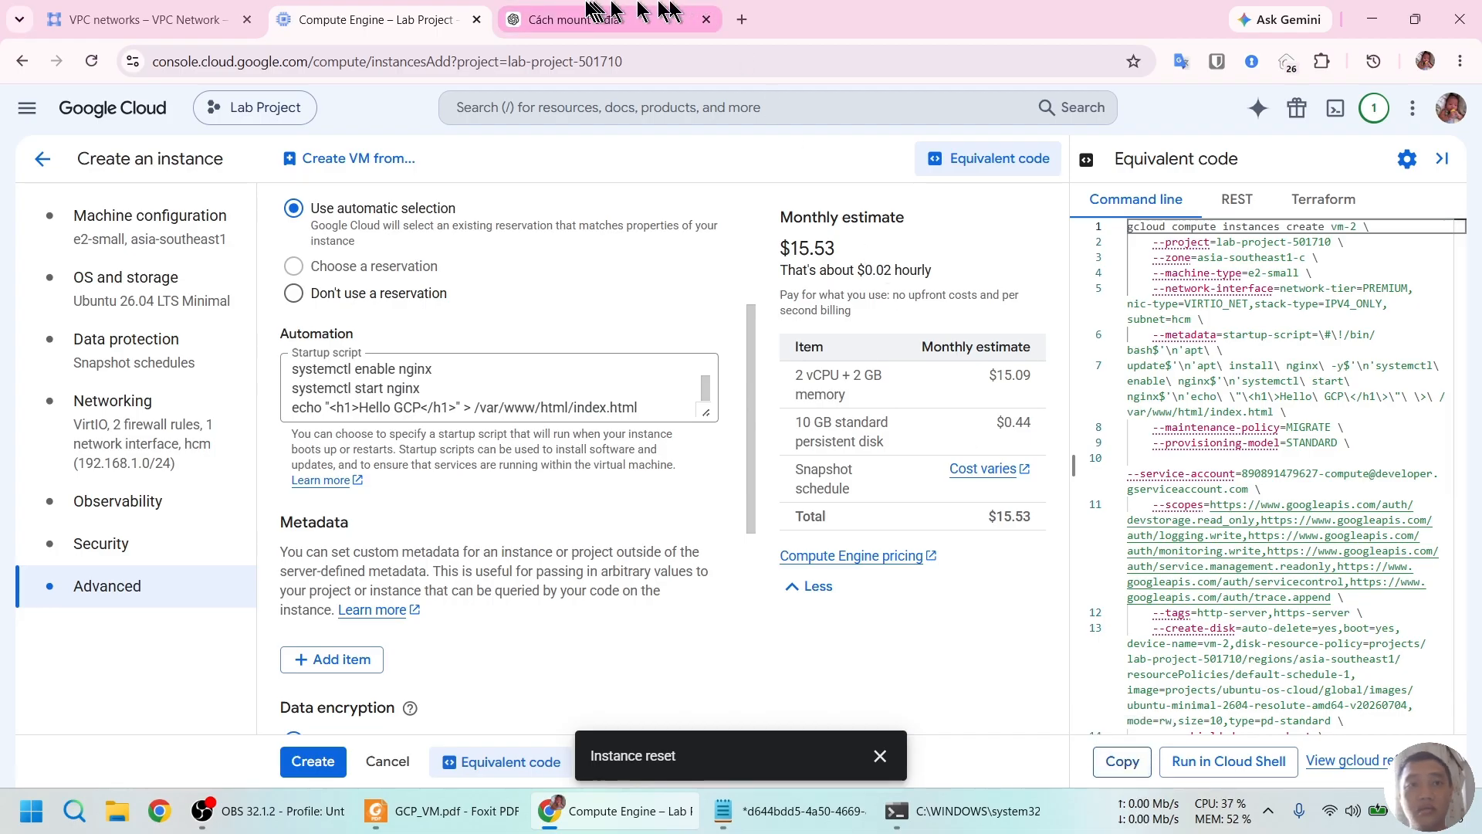
Open Cloud Shell from the VPC networks page and run the copied gcloud command to create vm-2.
{"action": "left_click", "coordinate": [172, 11]}
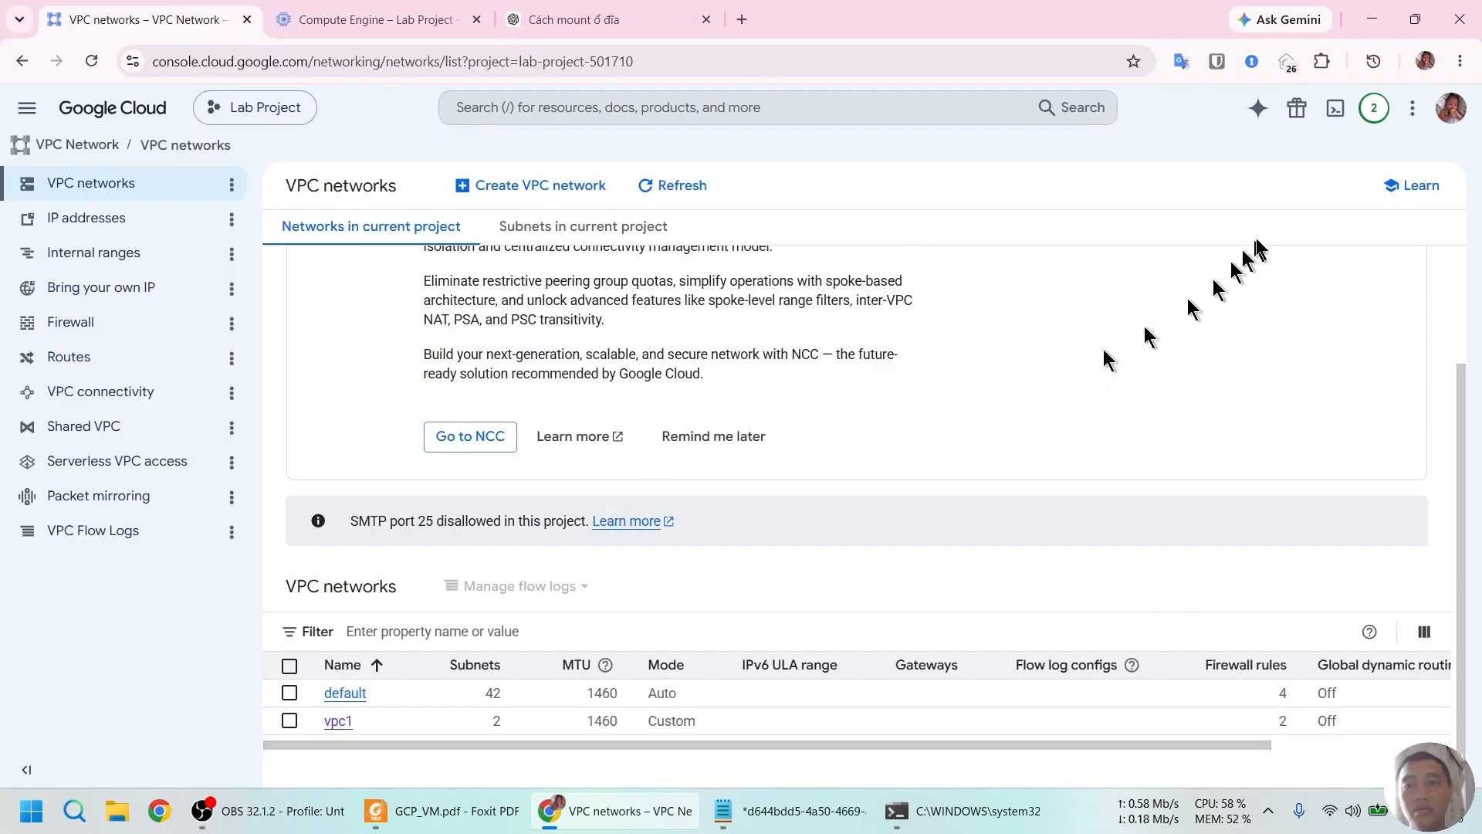
{"action": "left_click", "coordinate": [1335, 108]}
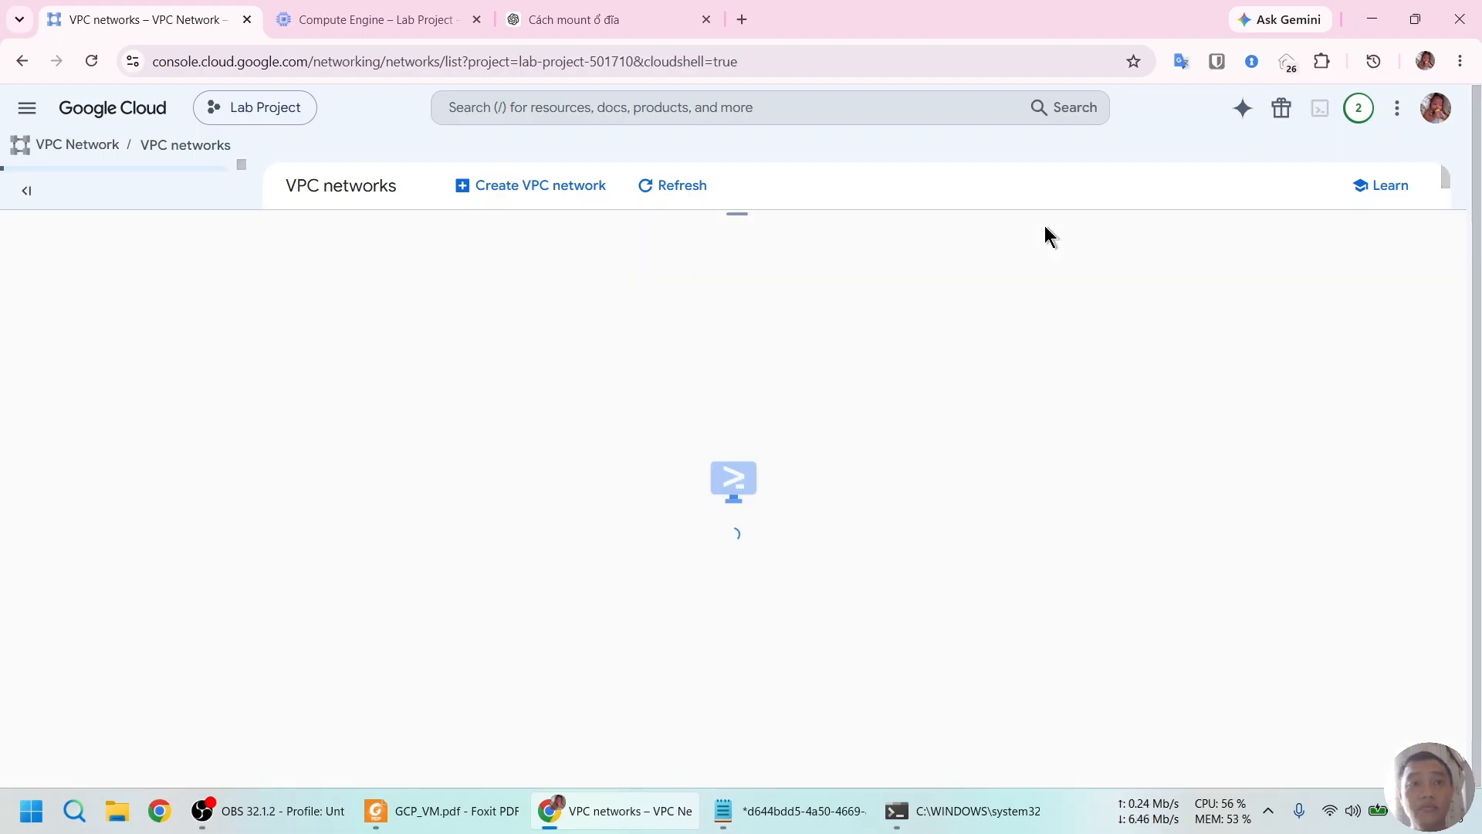
{"action": "left_click", "coordinate": [390, 17]}
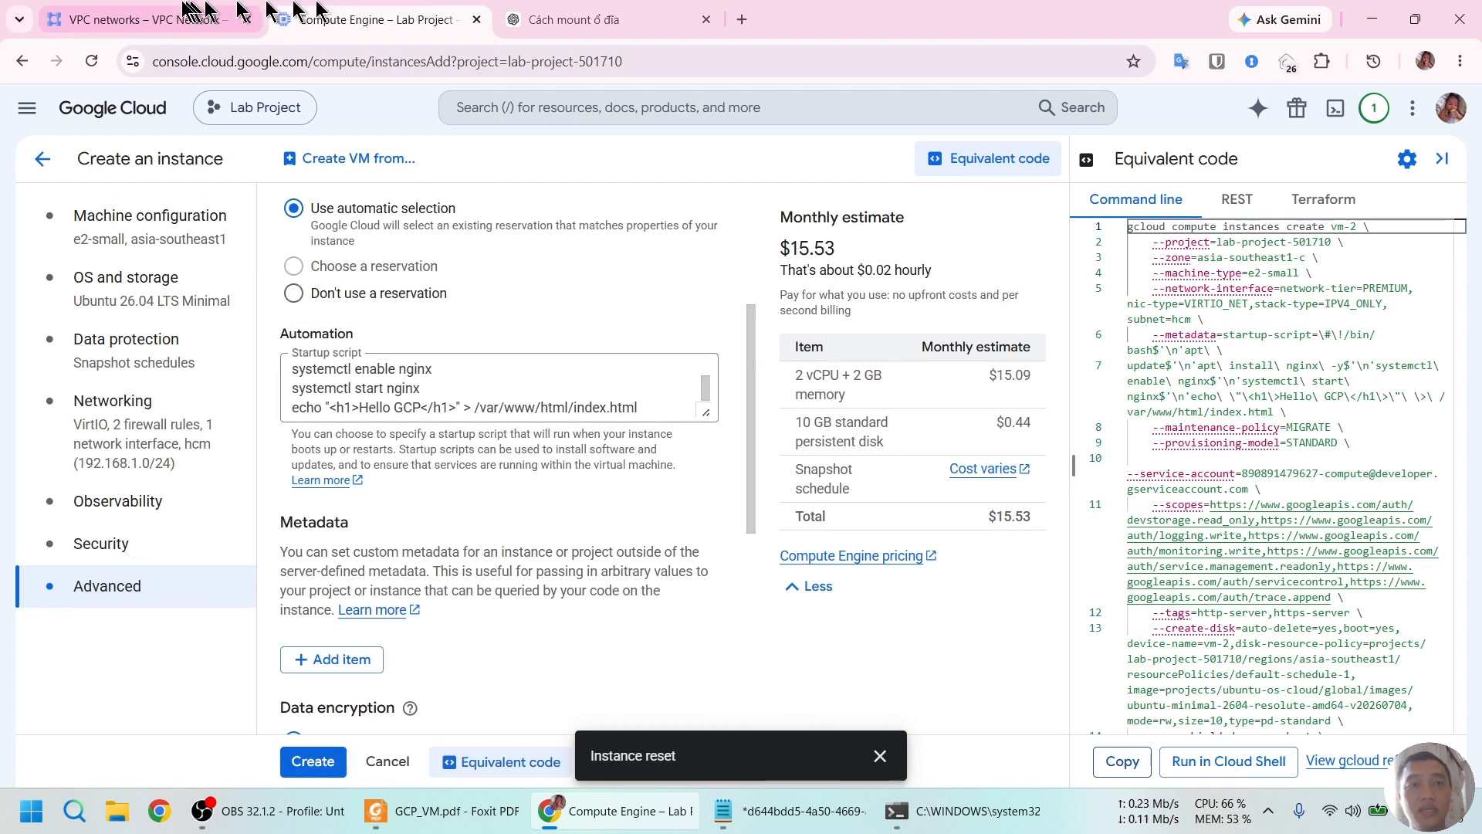
{"action": "left_click", "coordinate": [146, 19]}
{"action": "left_click", "coordinate": [928, 572]}
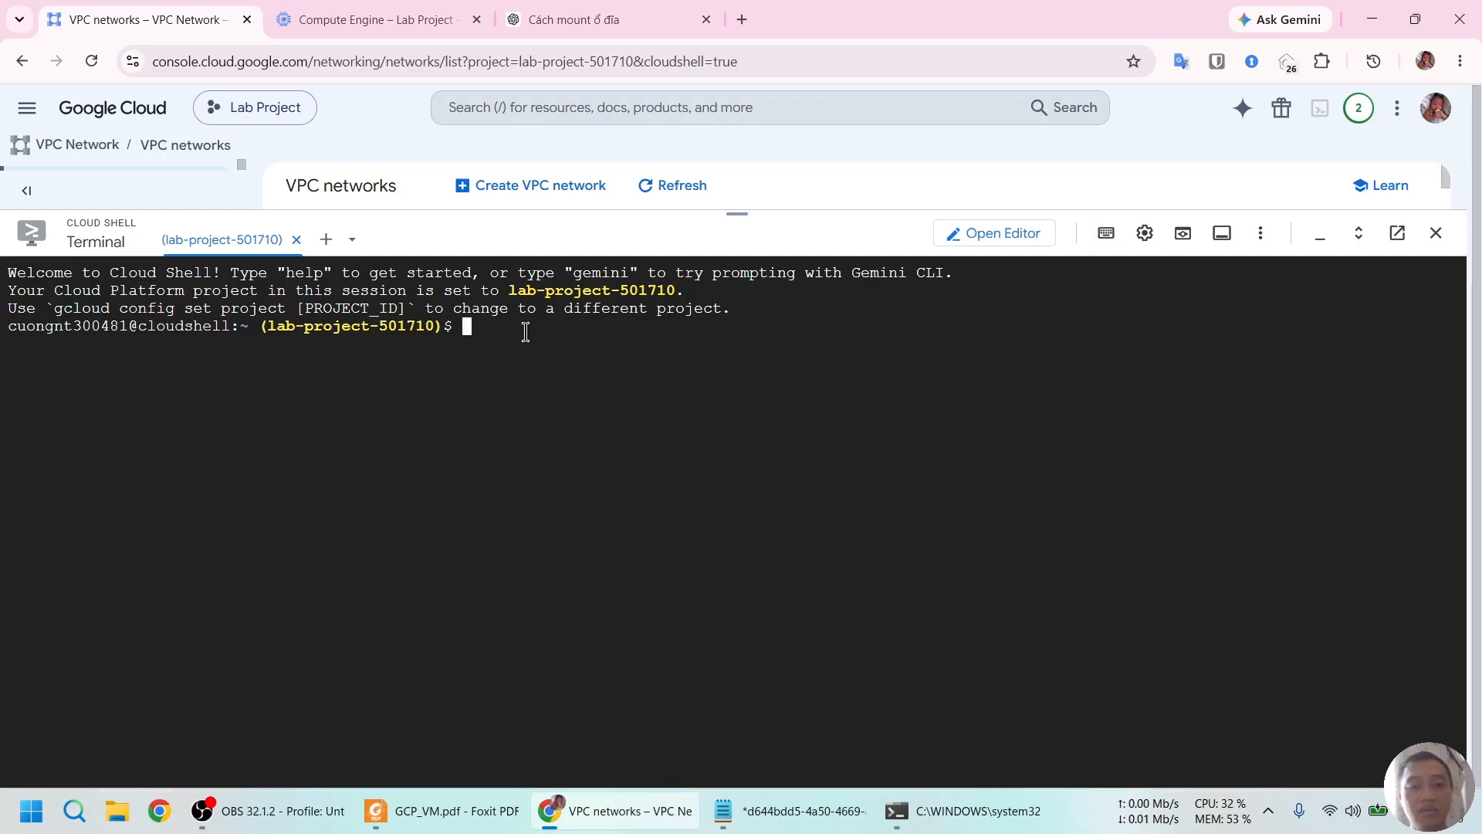
{"action": "key", "text": "ctrl+v"}
{"action": "key", "text": "Return"}
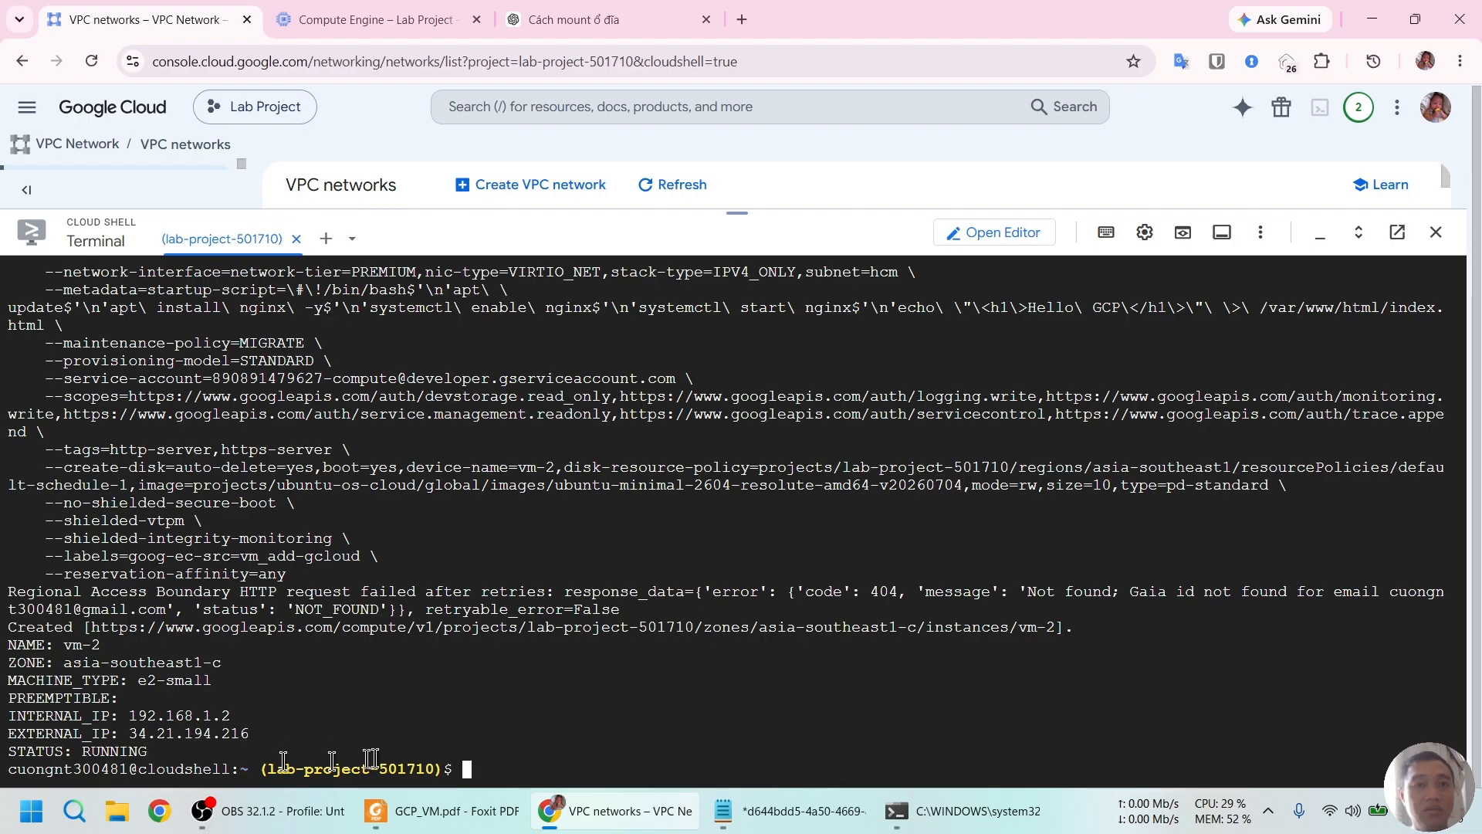
Cancel the instance creation form and start an authorized SSH-in-browser session to vm-2 from the VM instances list.
{"action": "left_click", "coordinate": [378, 18]}
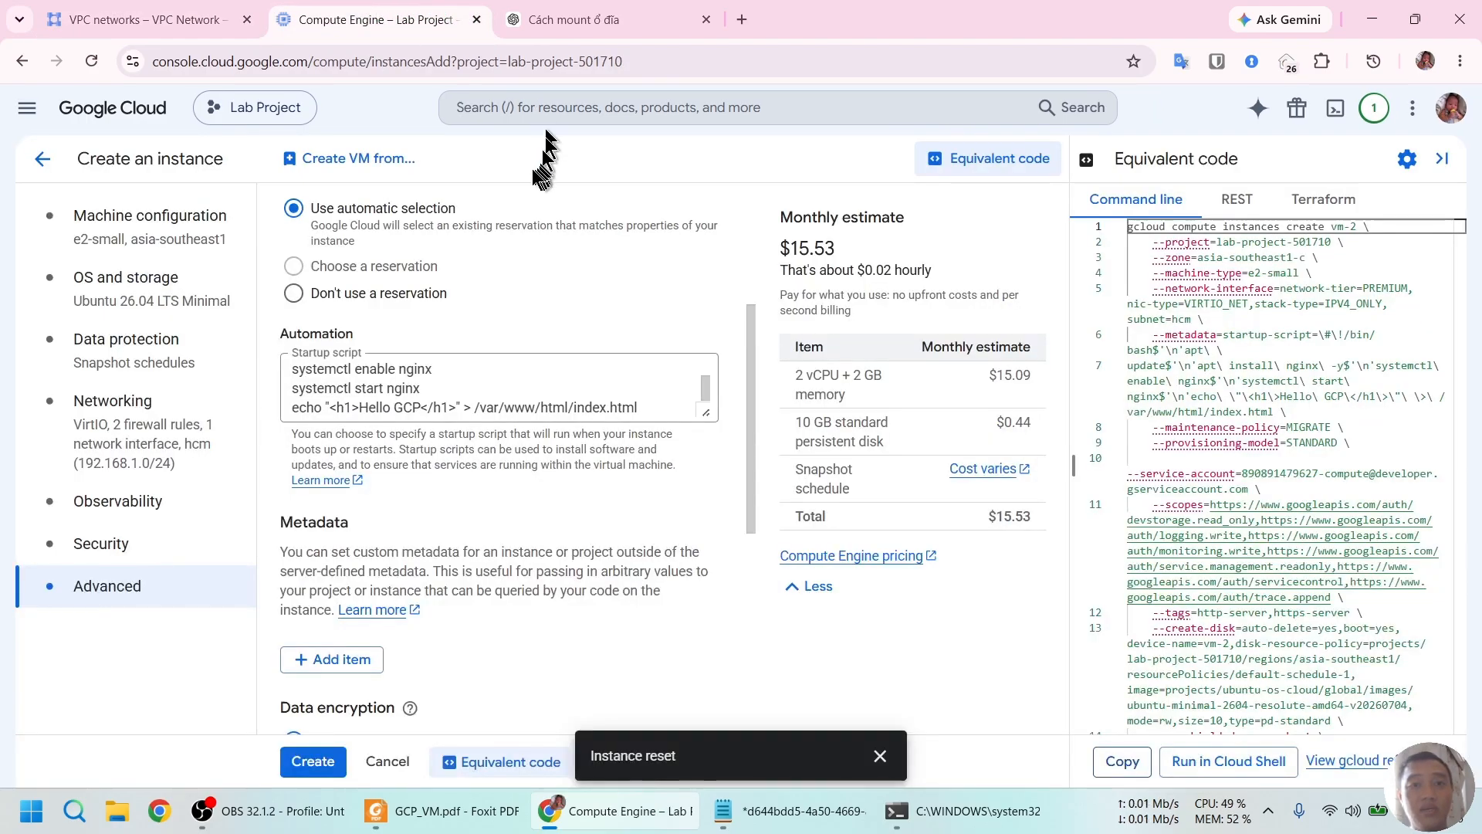
{"action": "left_click", "coordinate": [388, 761]}
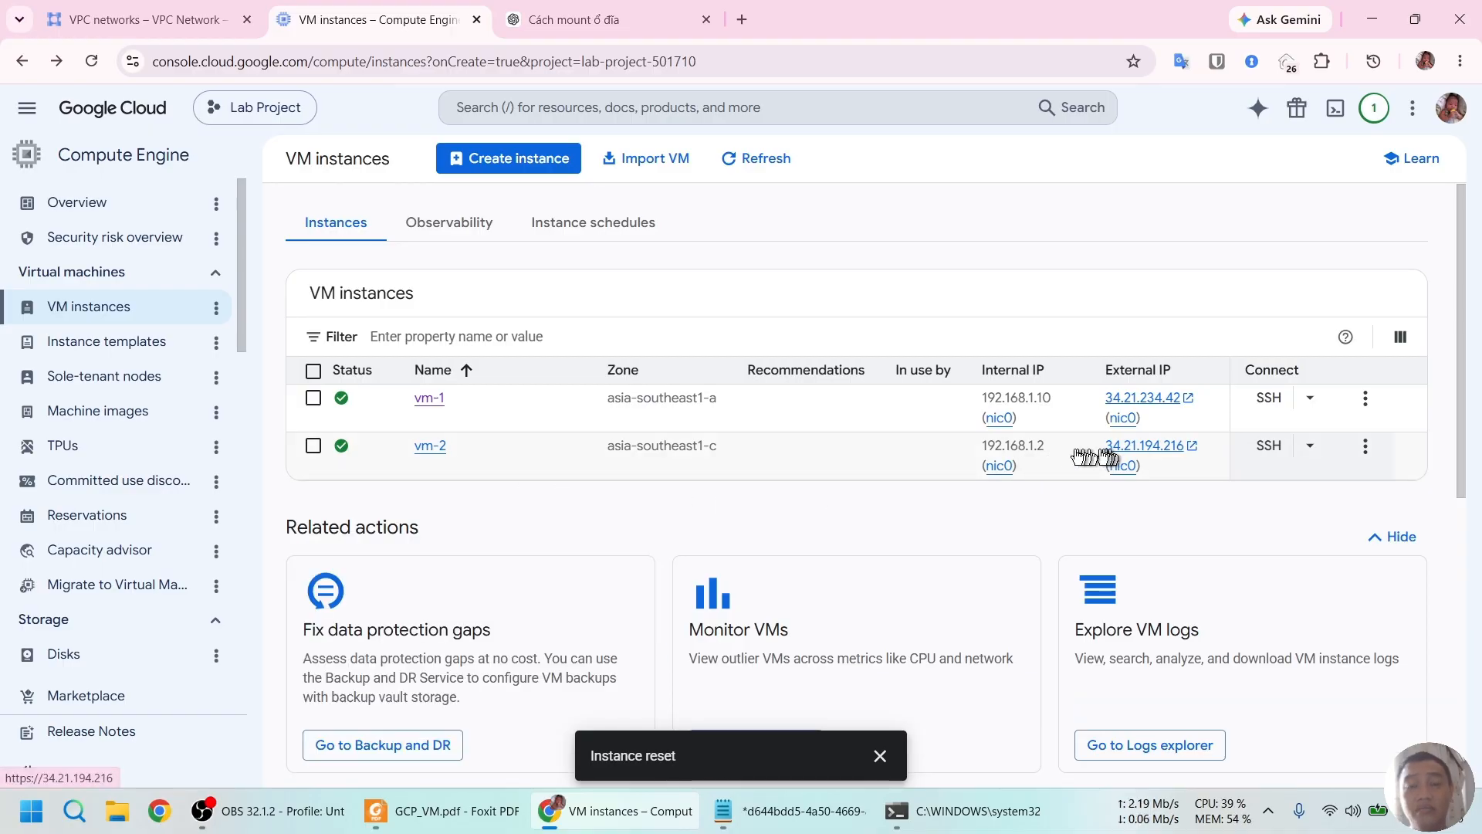
{"action": "left_click", "coordinate": [1268, 447]}
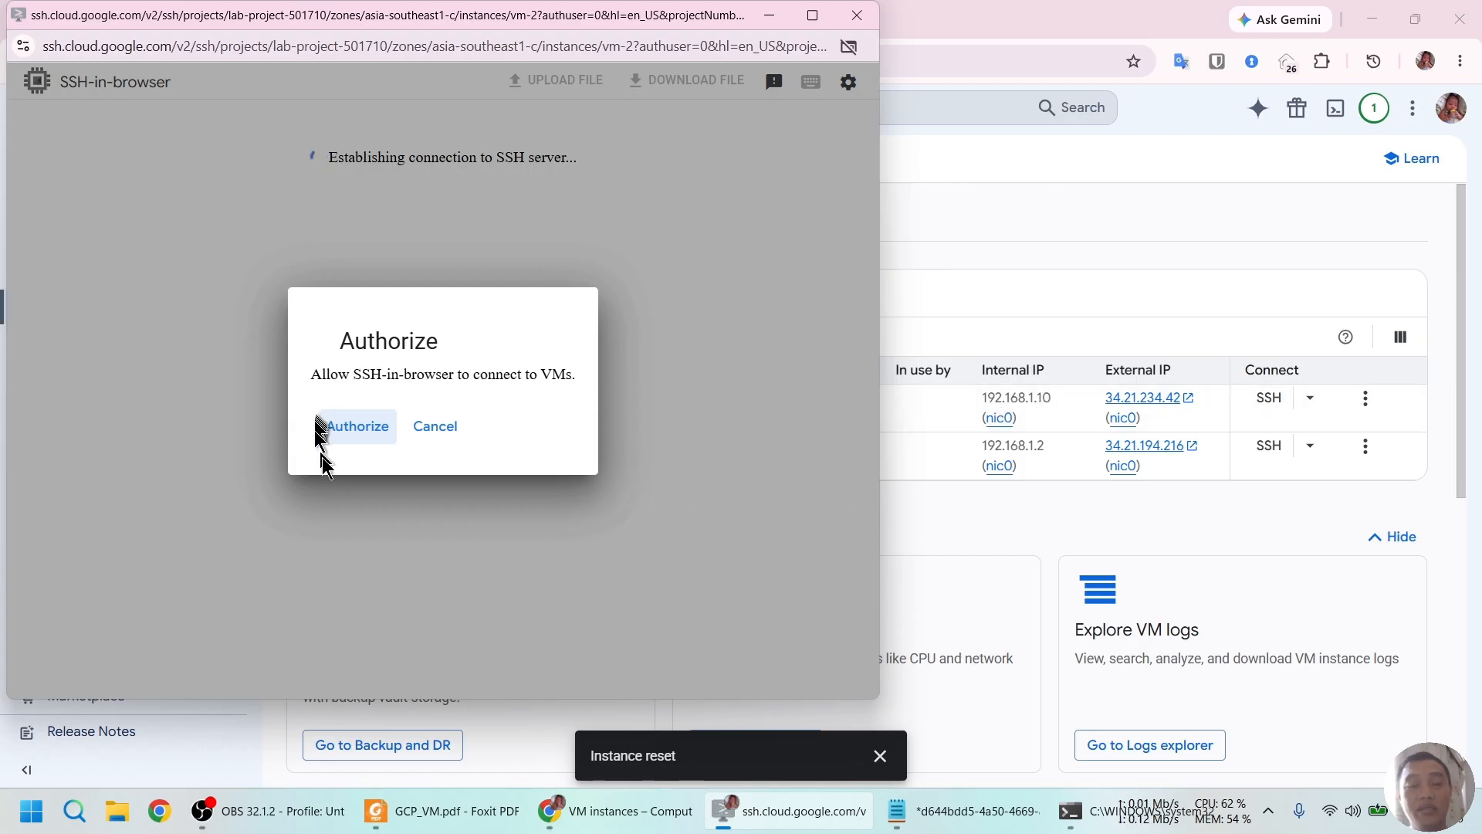
{"action": "left_click", "coordinate": [358, 427]}
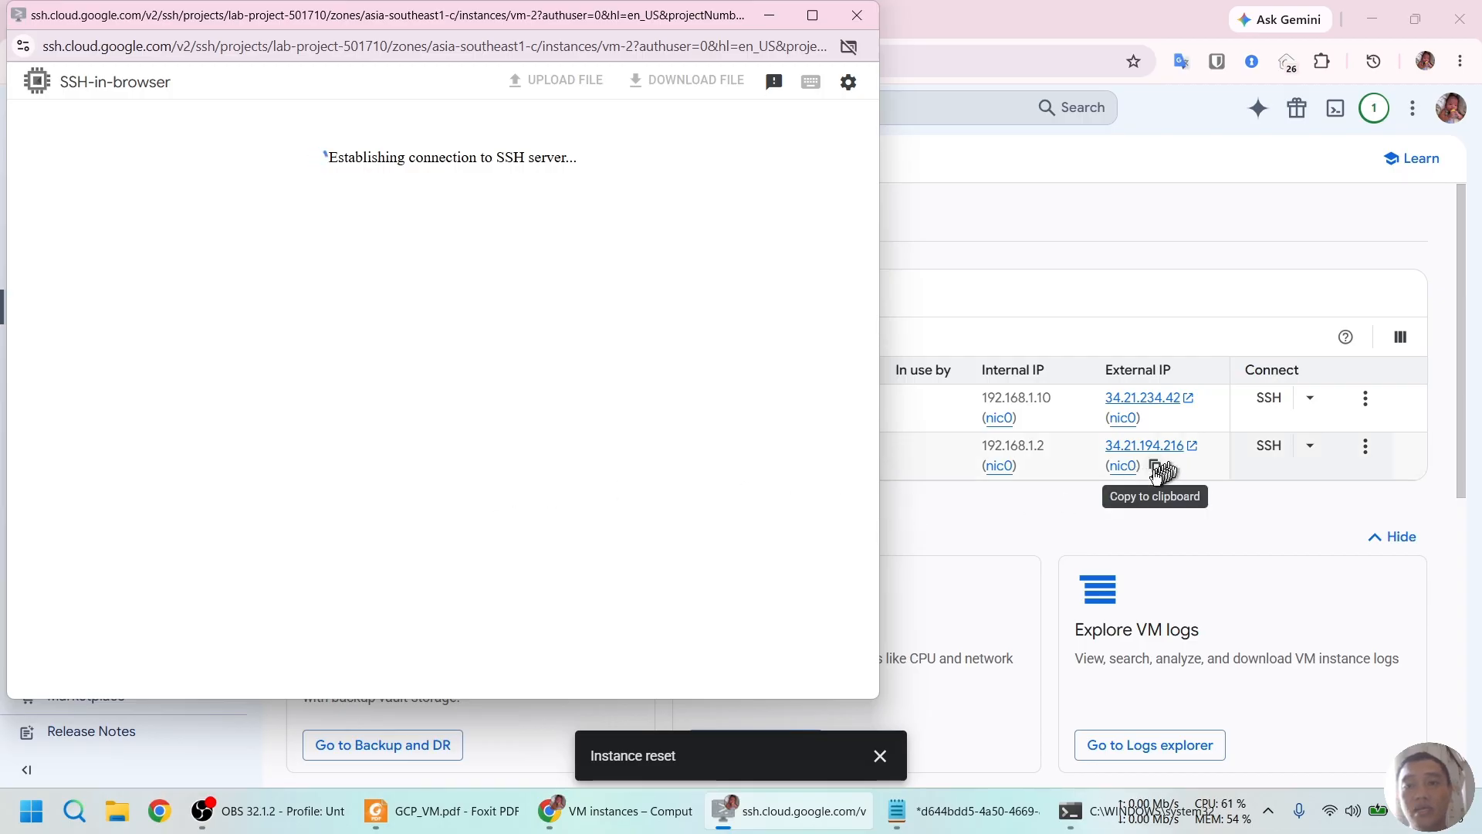
Open vm-2's external IP 34.21.194.216 in a new browser tab and close the "Cách mount ổ đĩa" tab.
{"action": "left_click", "coordinate": [1133, 479]}
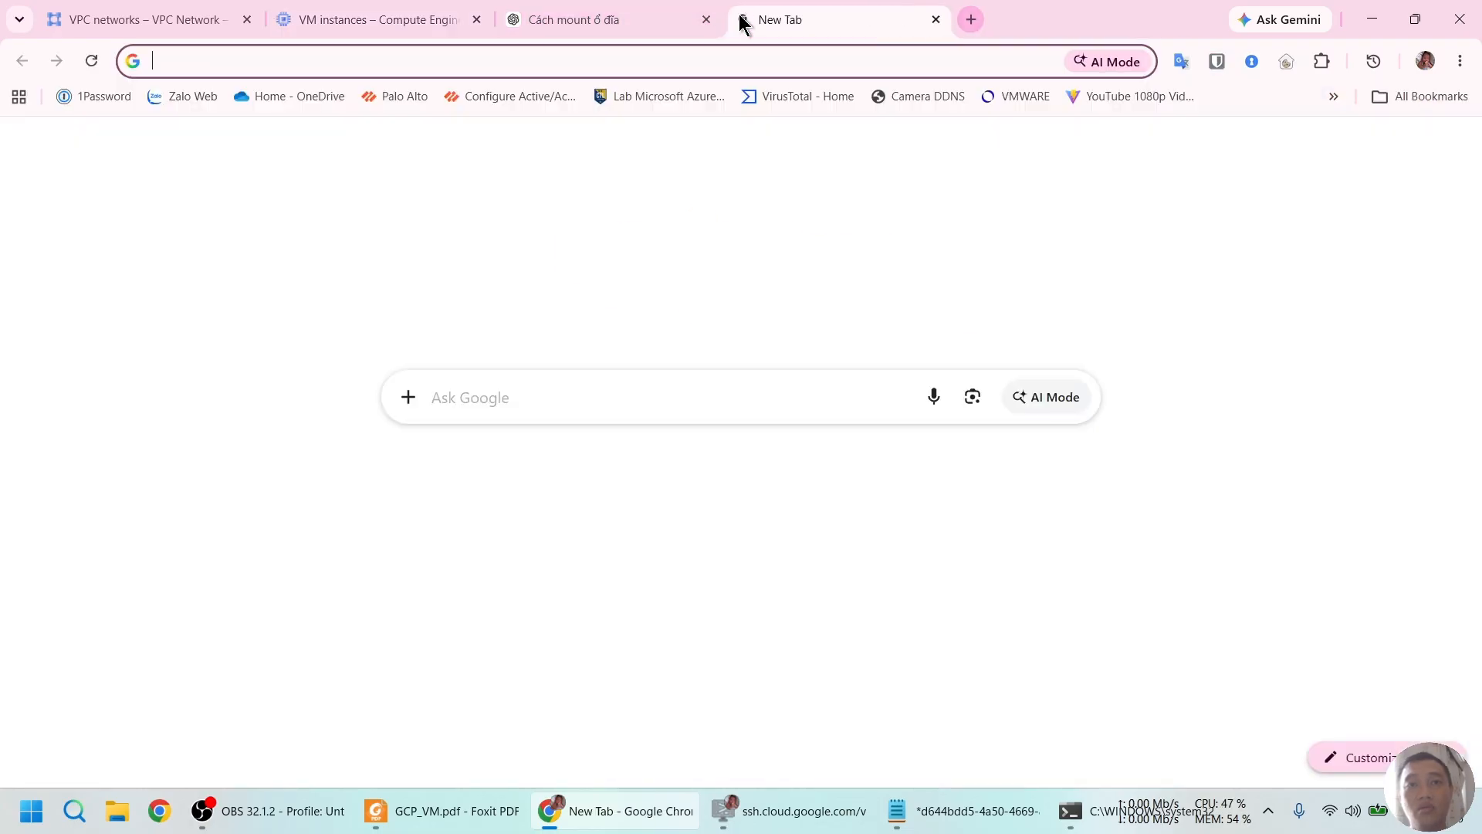
{"action": "double_click", "coordinate": [741, 15]}
{"action": "key", "text": "ctrl+v"}
{"action": "key", "text": "Return"}
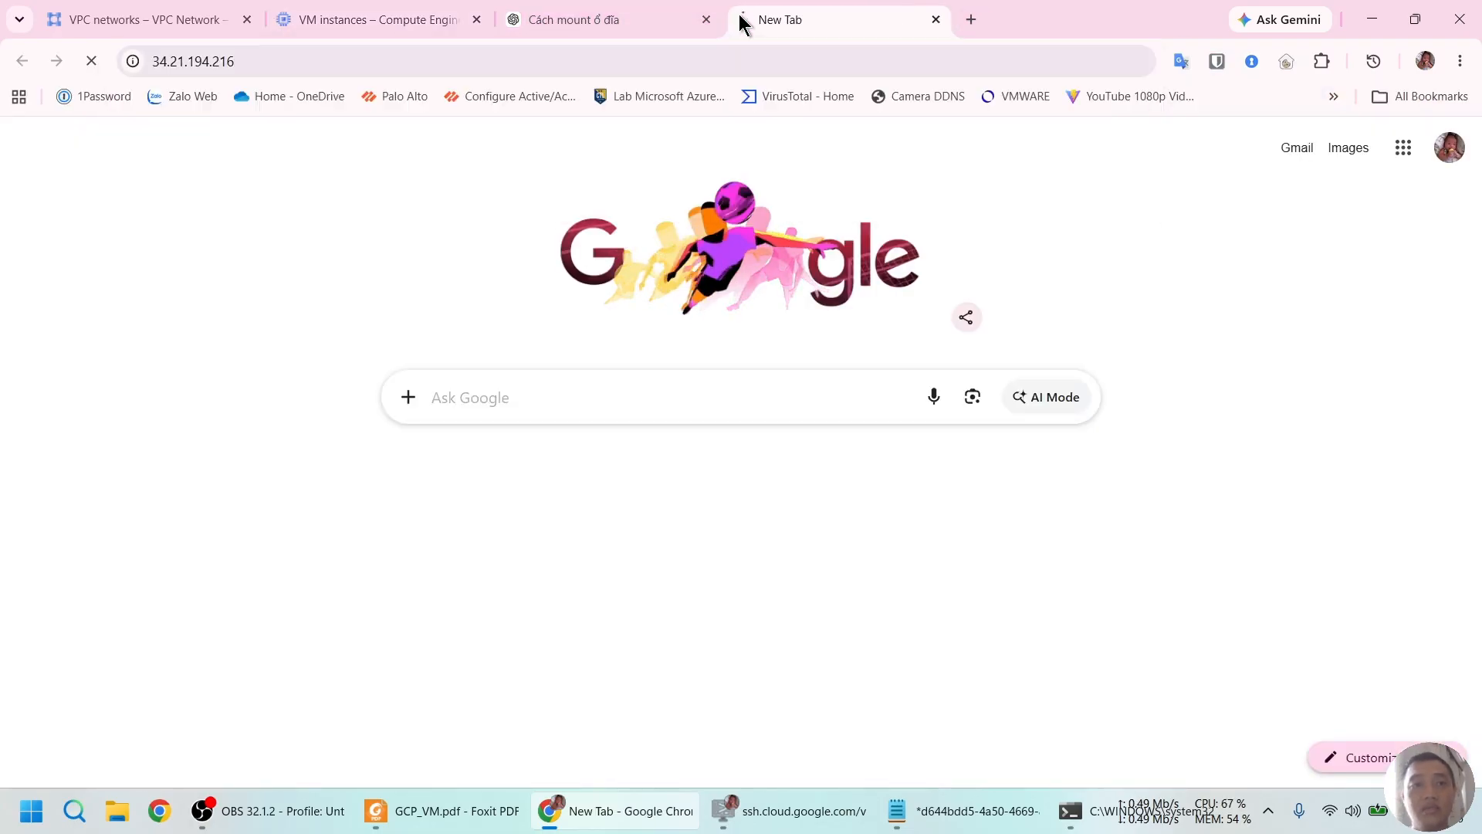
{"action": "middle_click", "coordinate": [605, 9]}
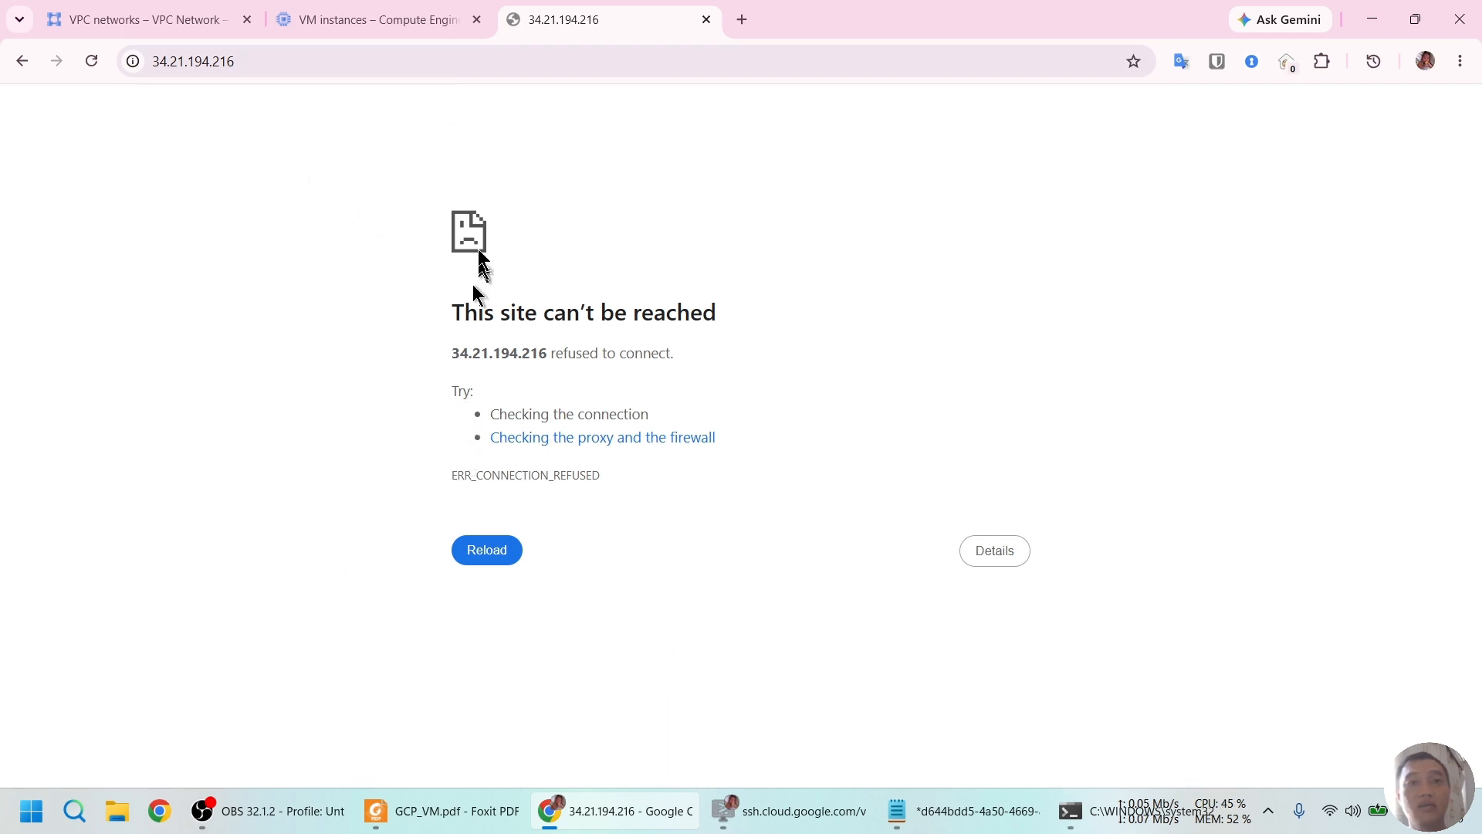
{"action": "left_click", "coordinate": [387, 14]}
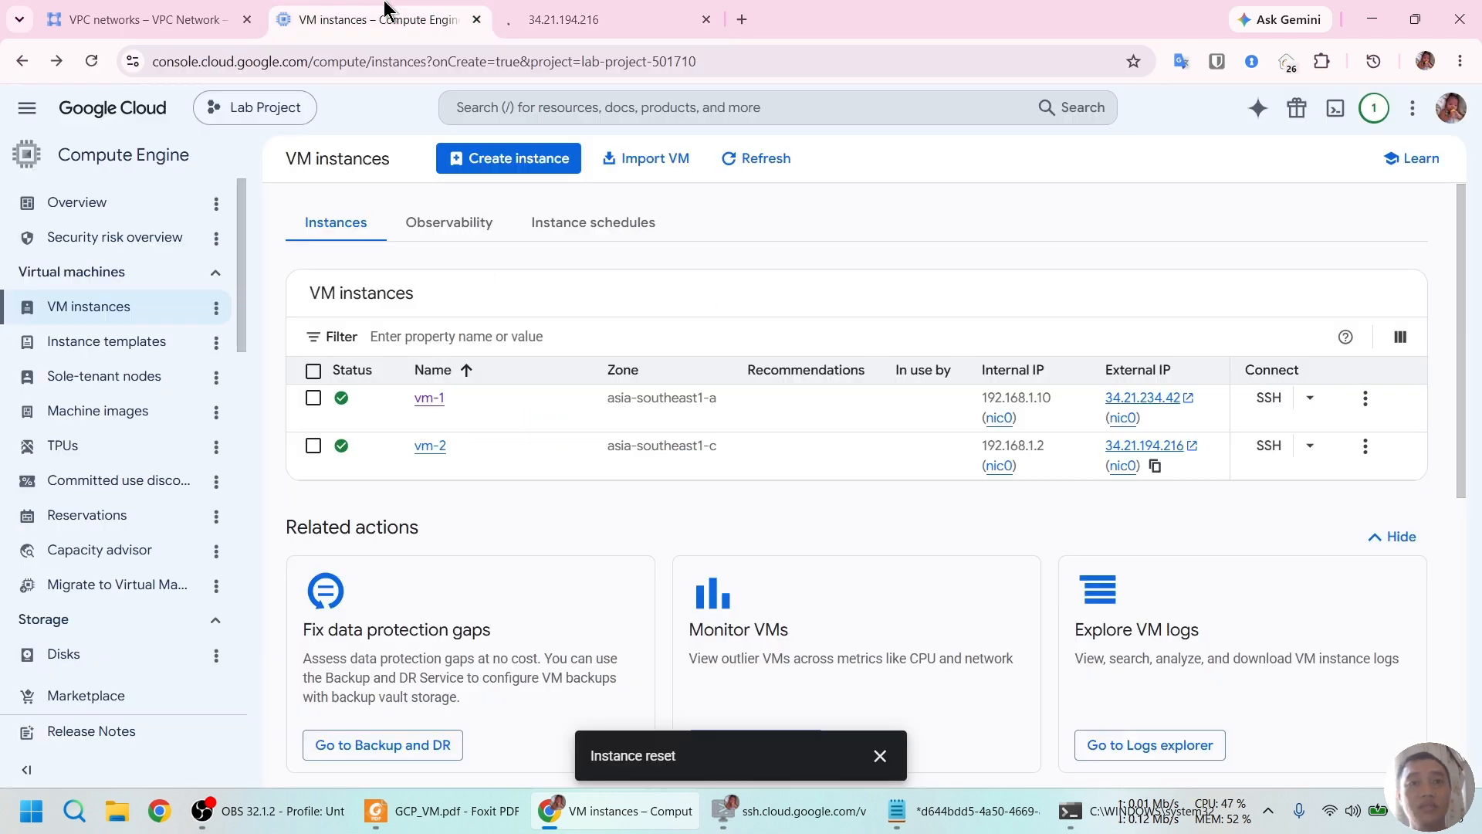
Copy "systemctl status nginx" from the guide and run it in the vm-2 SSH session to check the service.
{"action": "left_click", "coordinate": [791, 811]}
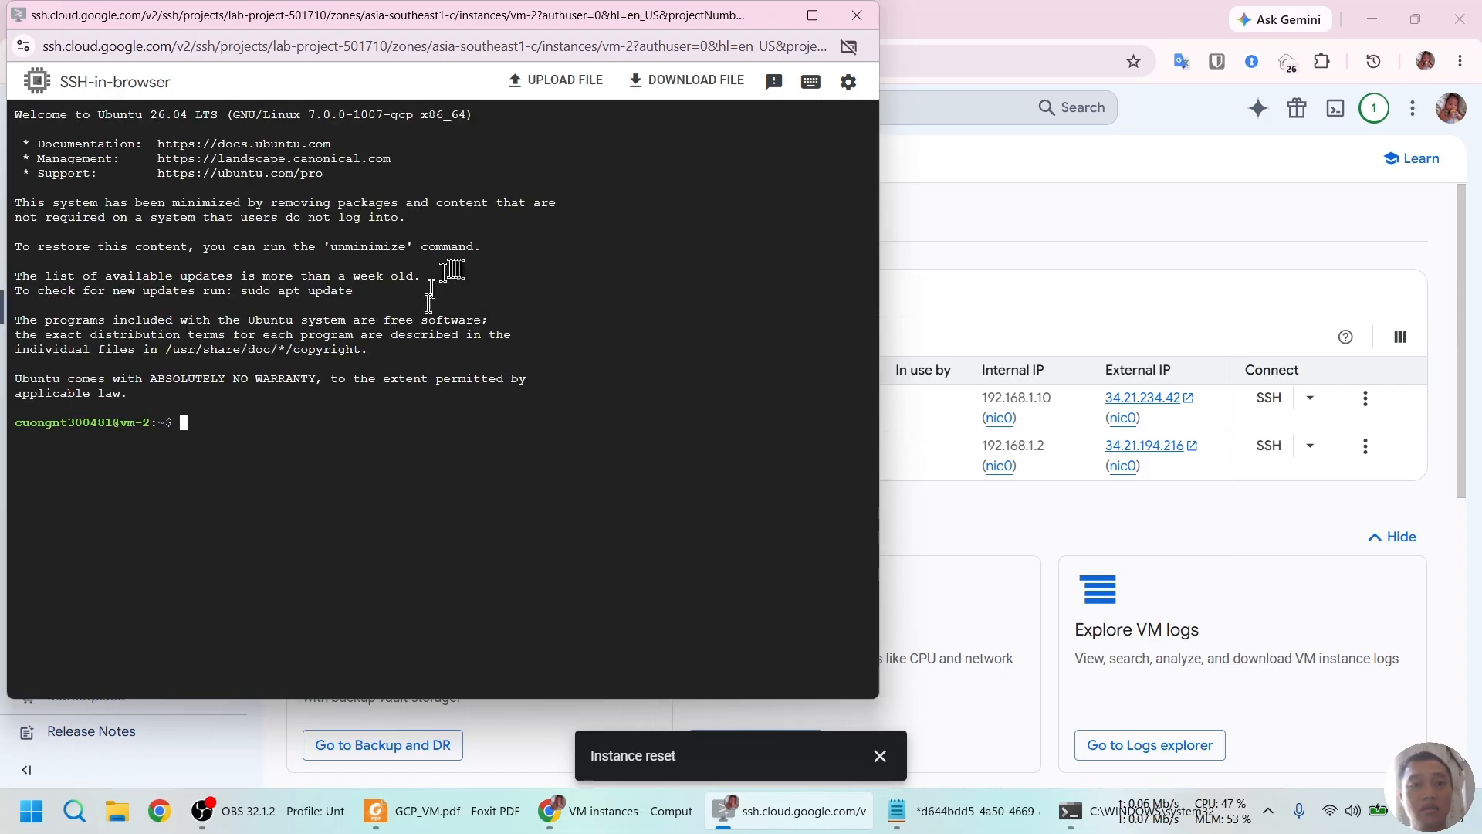
{"action": "left_click", "coordinate": [444, 810]}
{"action": "scroll", "coordinate": [596, 473], "scroll_direction": "down", "scroll_amount": 3}
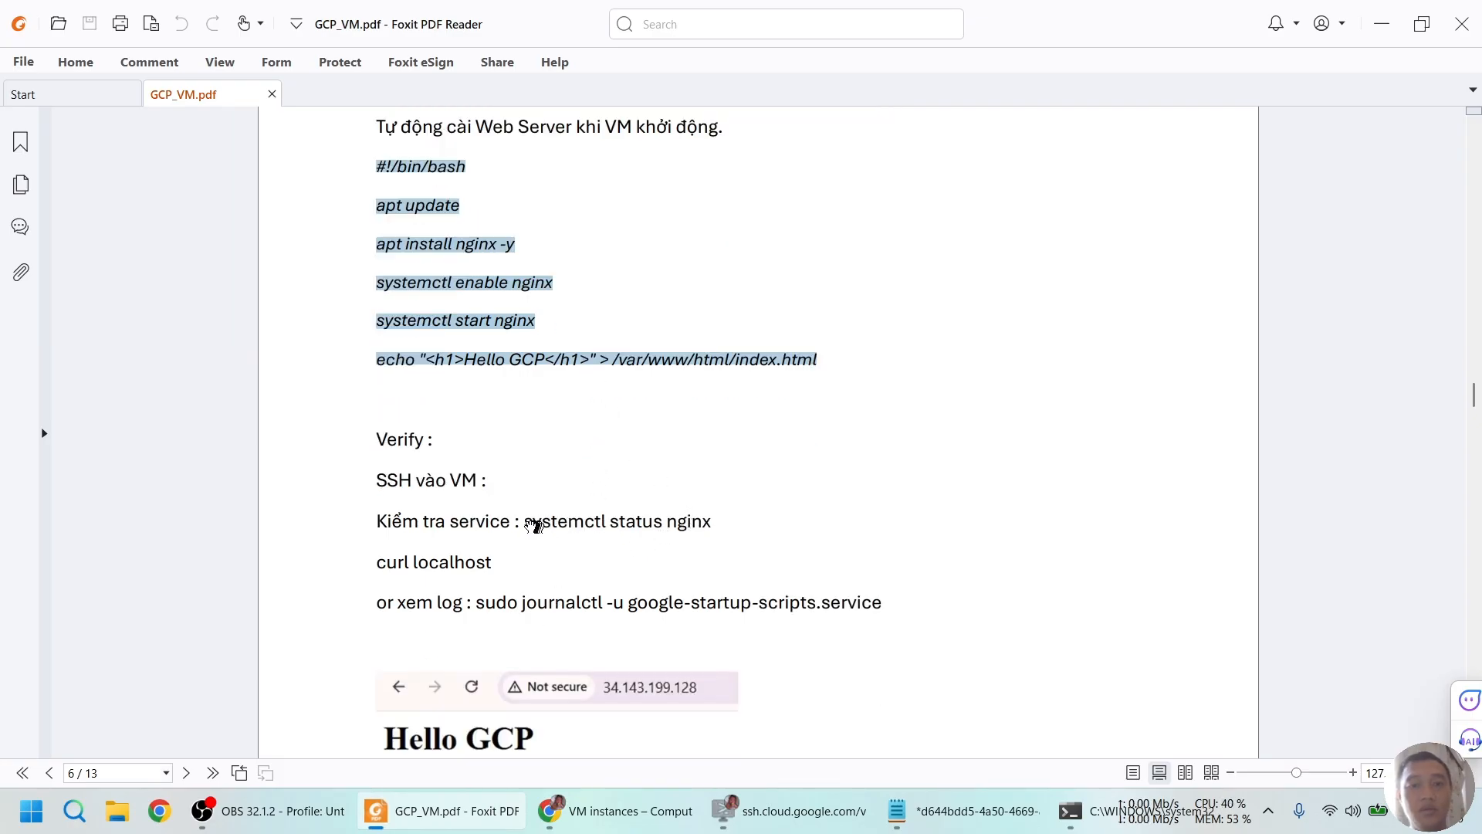
{"action": "left_click_drag", "start_coordinate": [524, 522], "coordinate": [718, 533]}
{"action": "key", "text": "ctrl+c"}
{"action": "key", "text": "alt+Tab"}
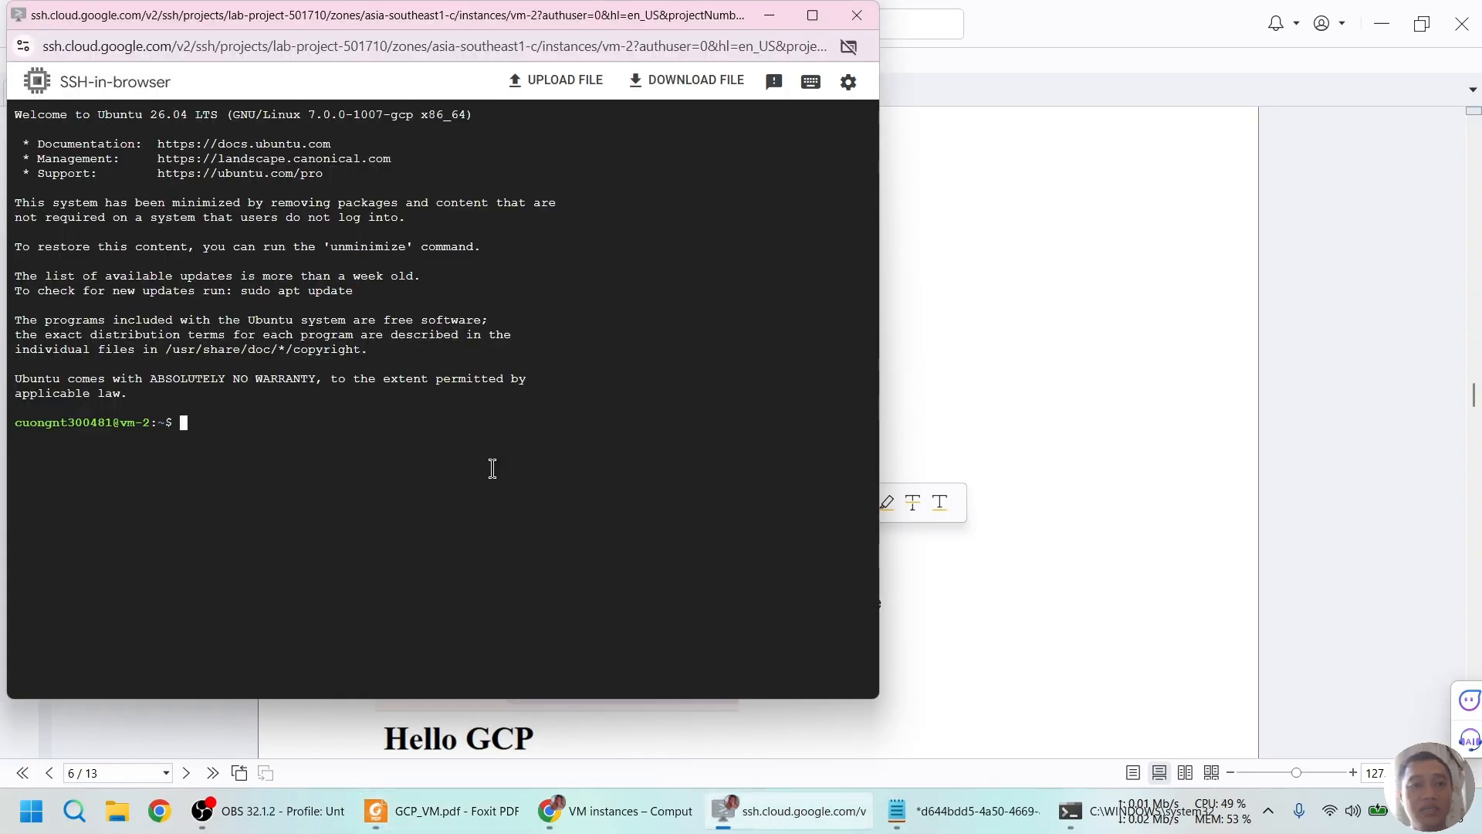
{"action": "key", "text": "ctrl+v"}
{"action": "key", "text": "Return"}
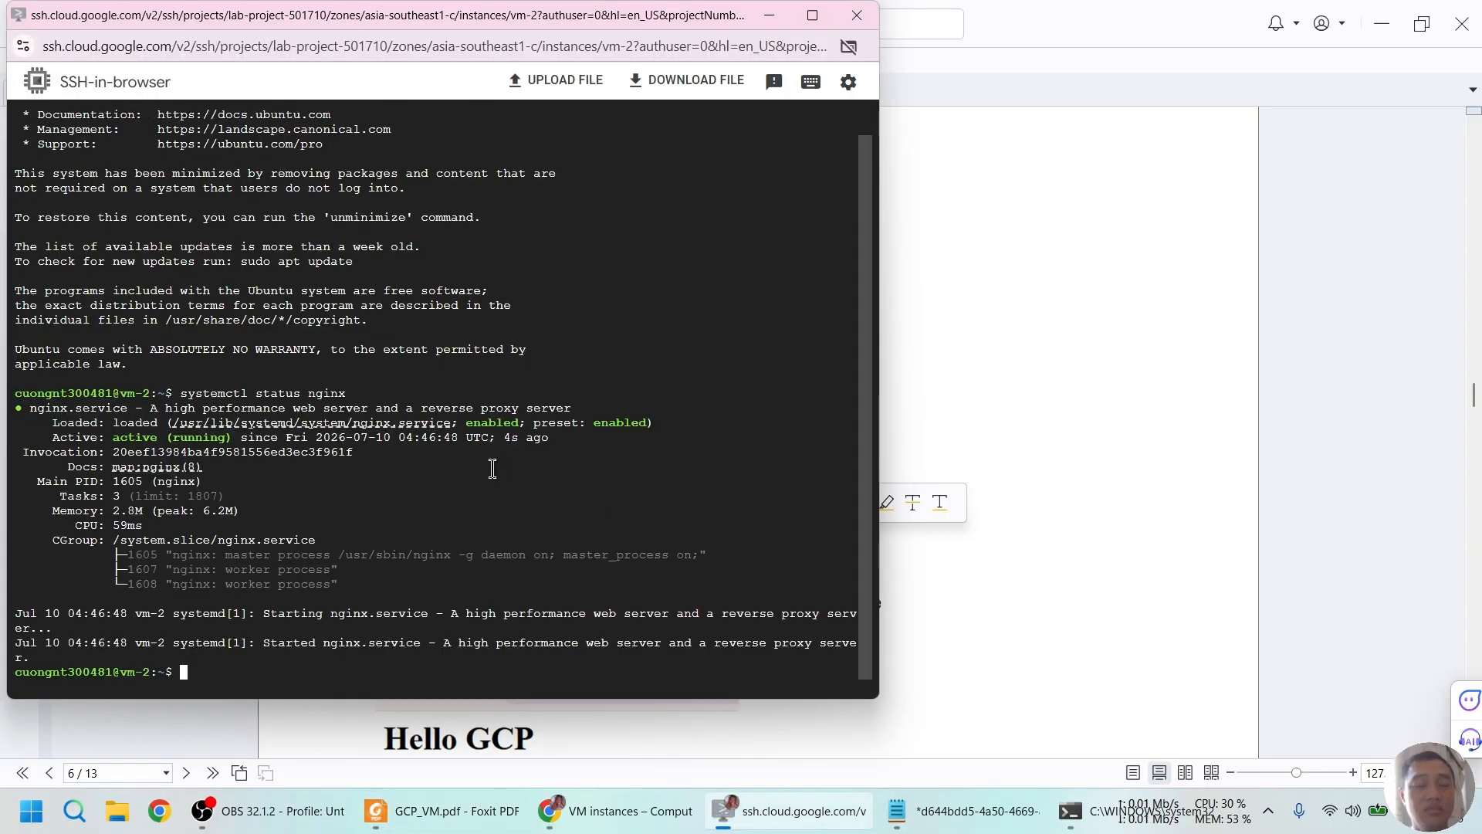
{"action": "left_click", "coordinate": [190, 450]}
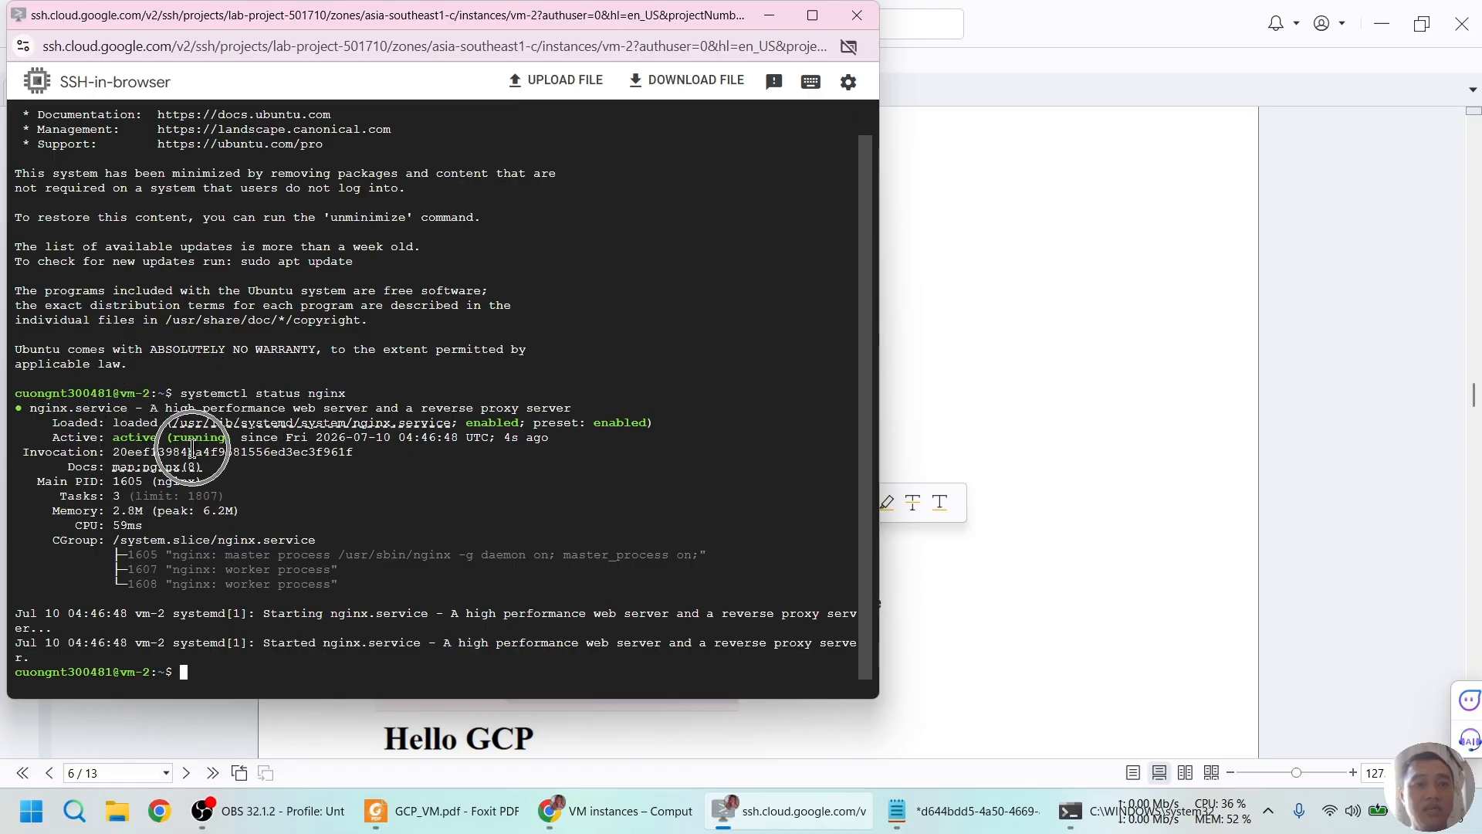
Request the local web page on vm-2 with "curl localhost".
{"action": "type", "text": "curl"}
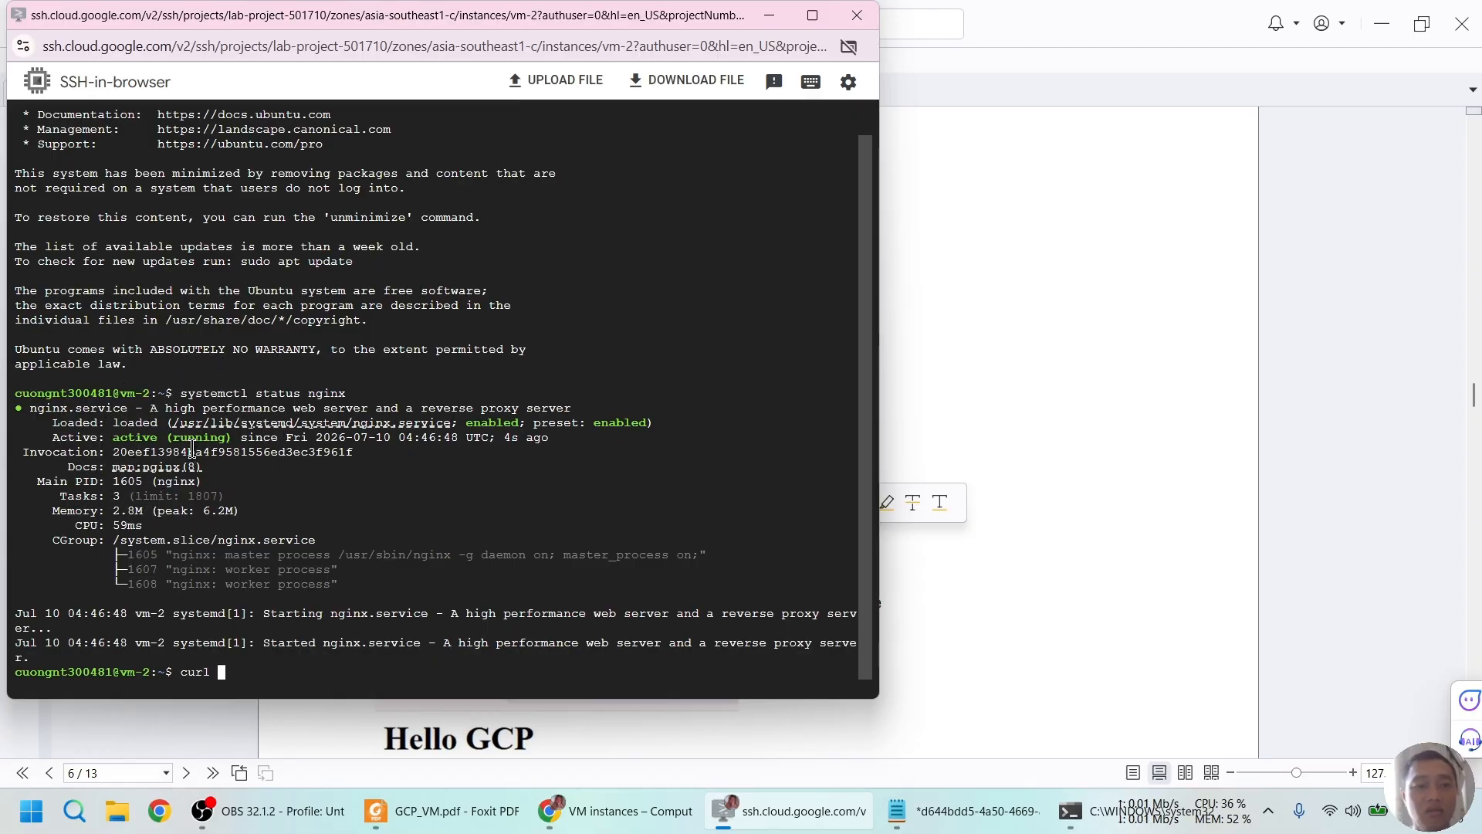
{"action": "type", "text": " localhost"}
{"action": "key", "text": "Return"}
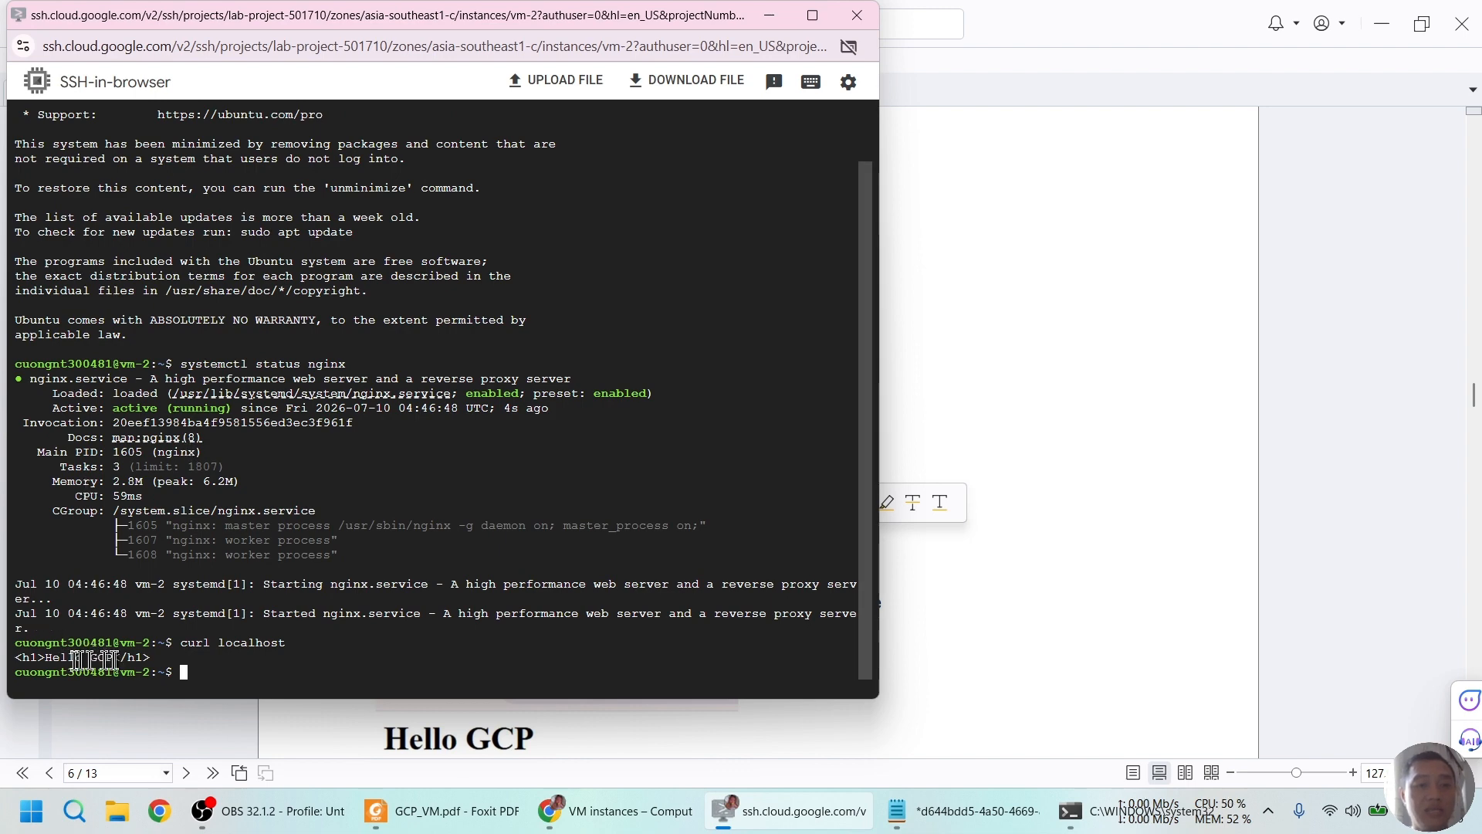
Minimize the SSH window and reload the web page at vm-2's external IP.
{"action": "left_click", "coordinate": [768, 16]}
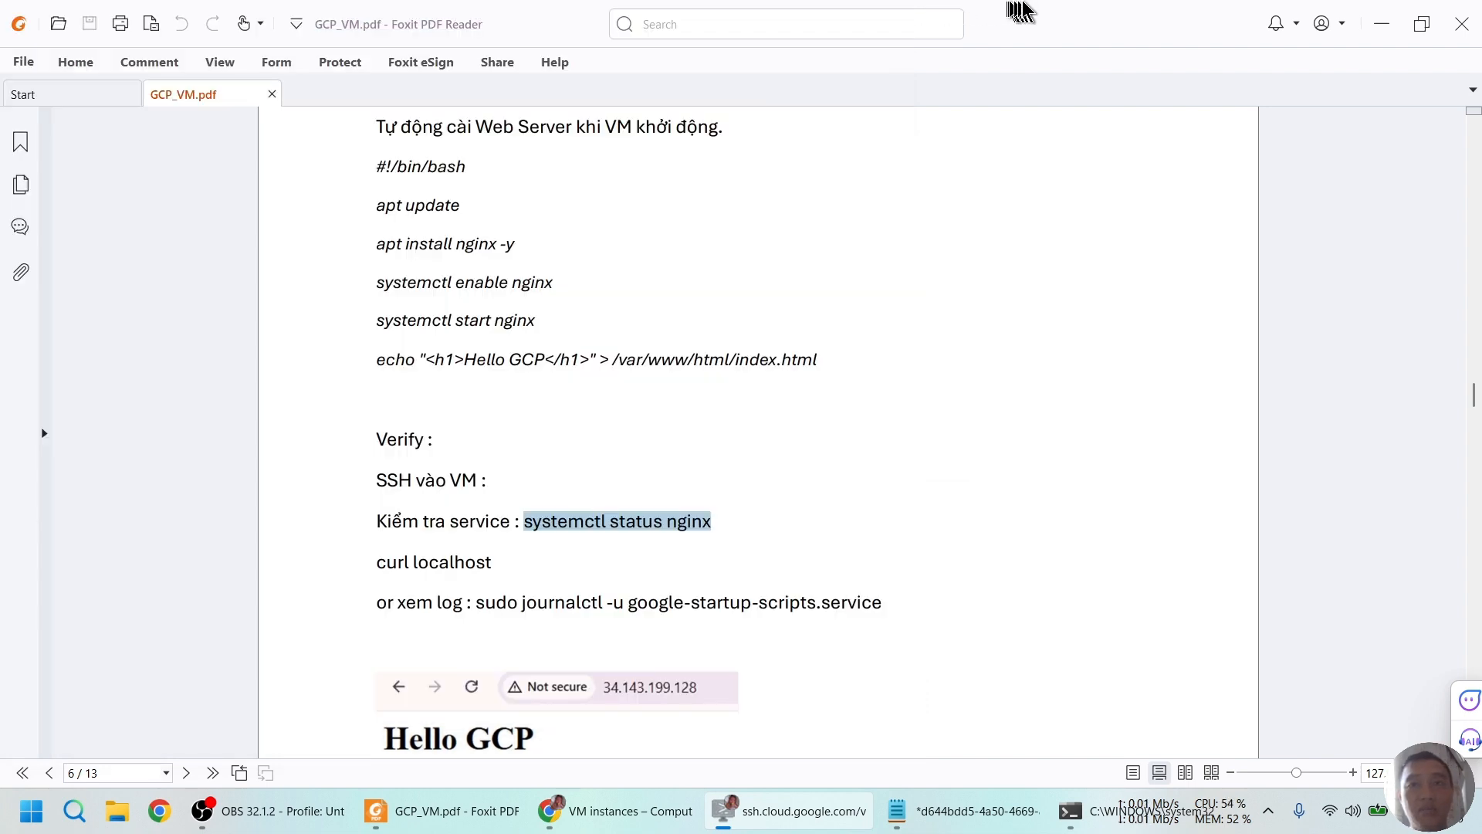
{"action": "left_click", "coordinate": [618, 810]}
{"action": "left_click", "coordinate": [1141, 437]}
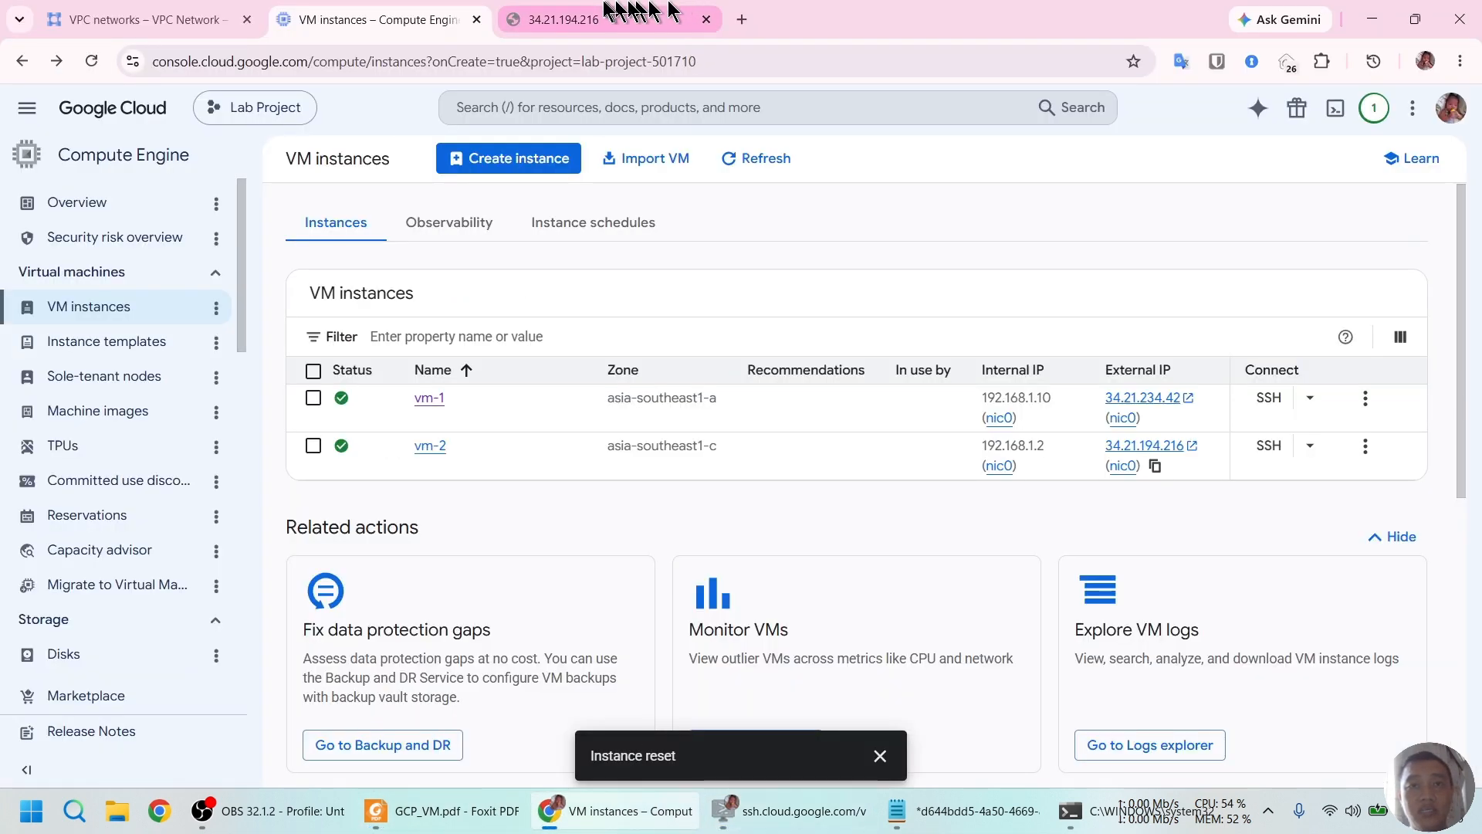
{"action": "left_click", "coordinate": [91, 61]}
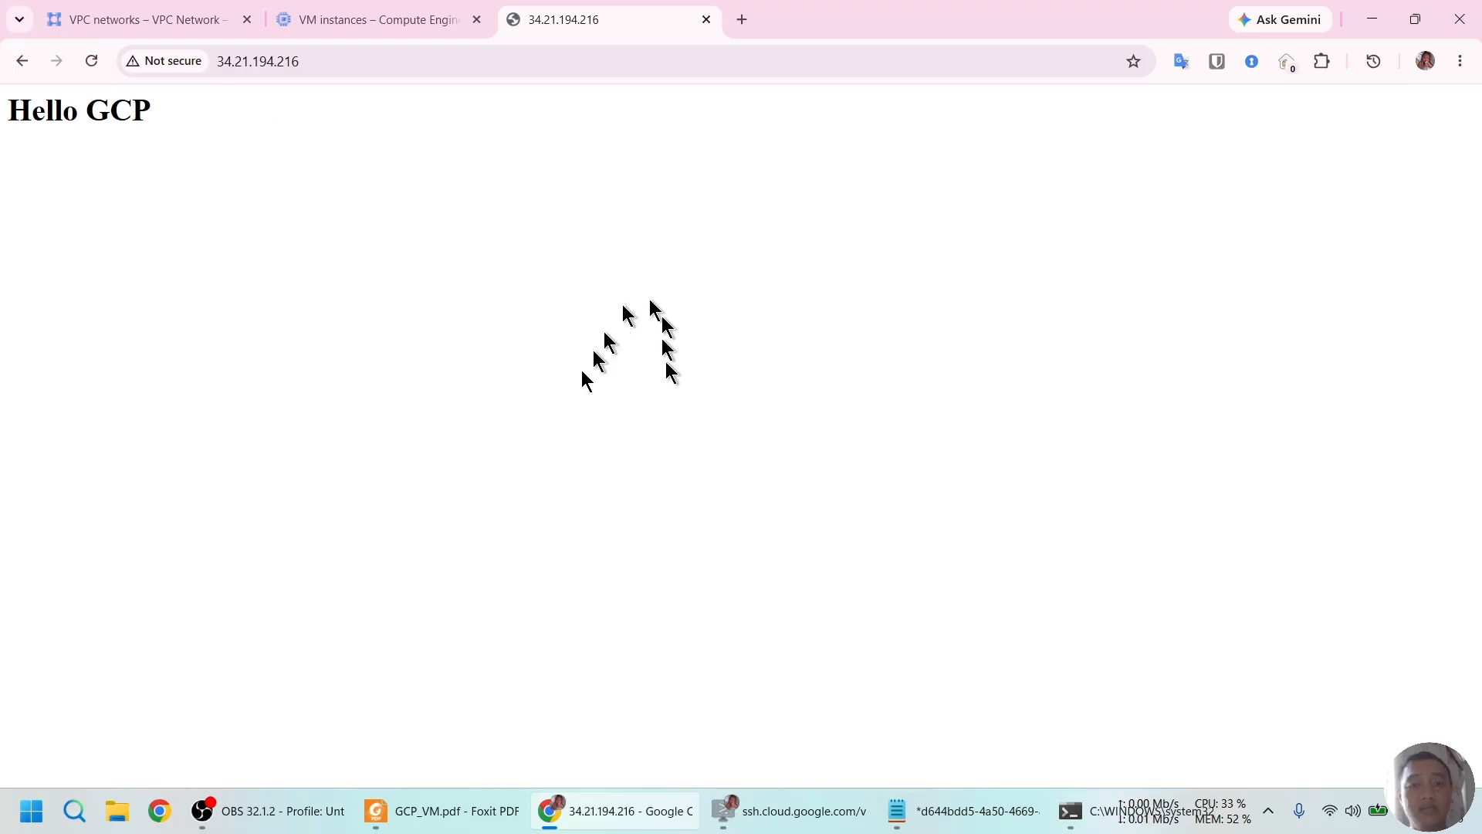
Copy "sudo journalctl -u google-startup-scripts.service" from the guide, run it in the vm-2 SSH session and look through the startup script log.
{"action": "left_click", "coordinate": [396, 811]}
{"action": "scroll", "coordinate": [705, 420], "scroll_direction": "down", "scroll_amount": 1}
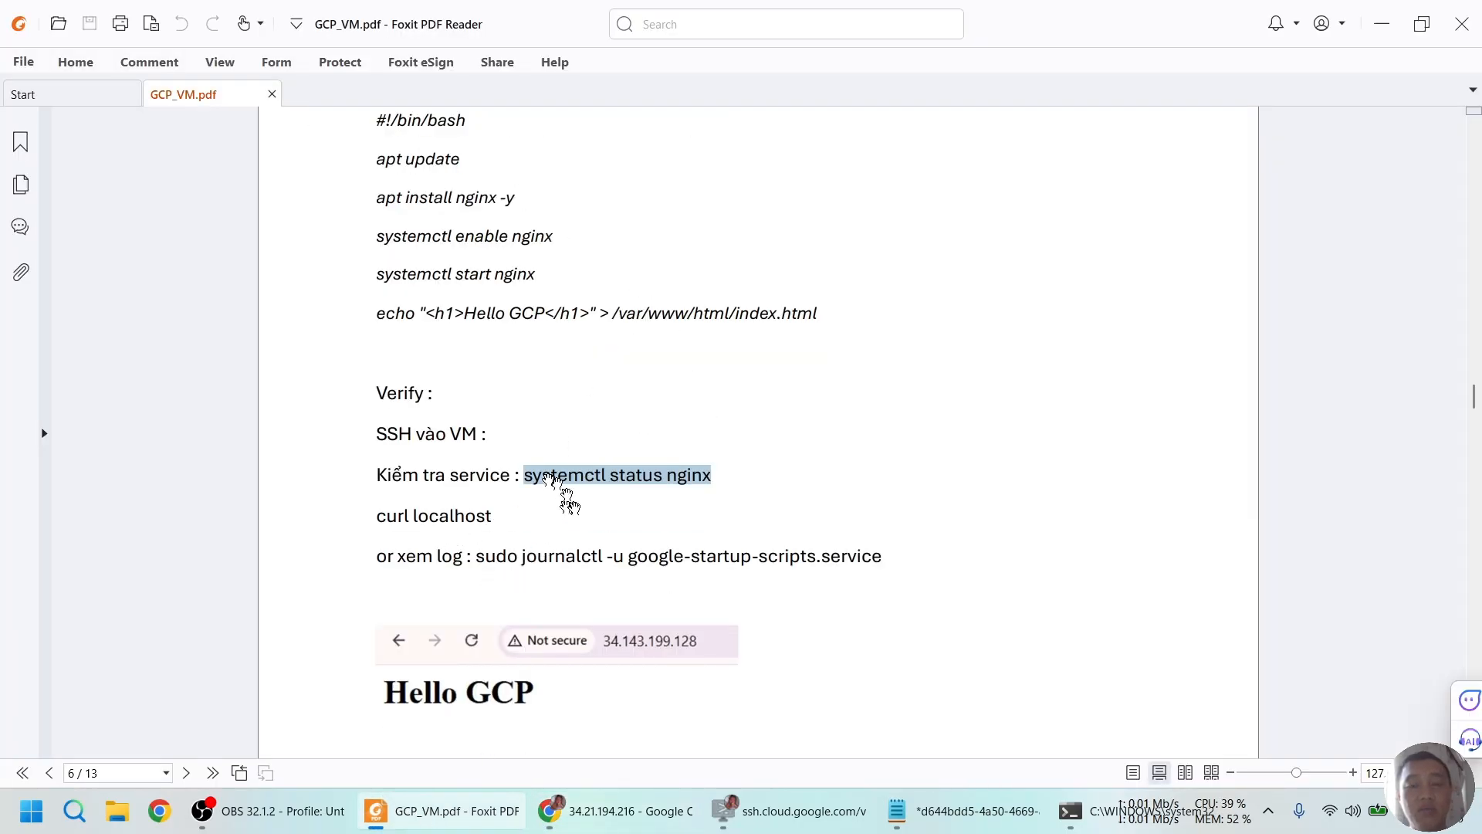
{"action": "left_click_drag", "start_coordinate": [474, 556], "coordinate": [899, 569]}
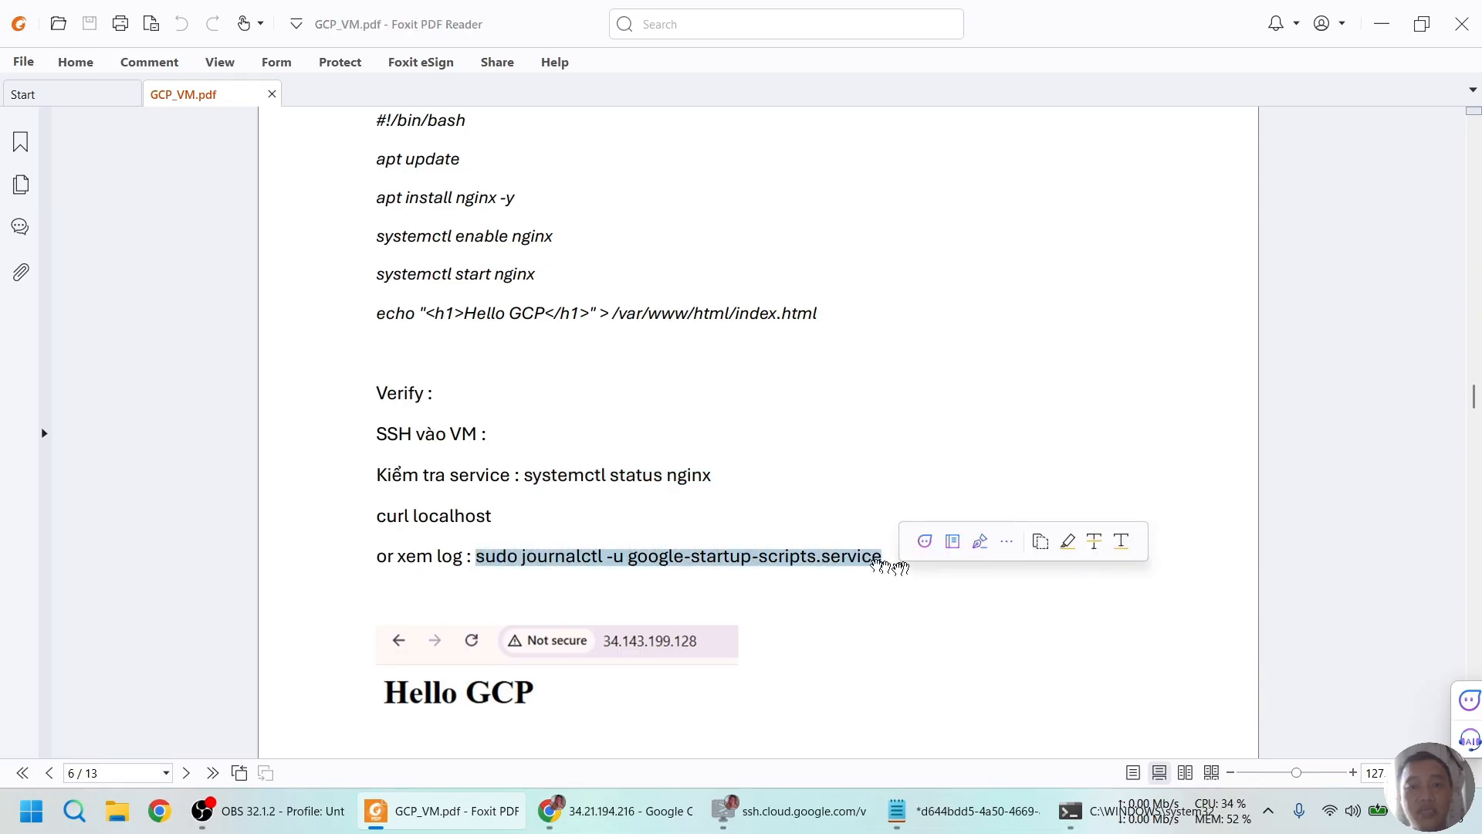
{"action": "key", "text": "alt+Tab"}
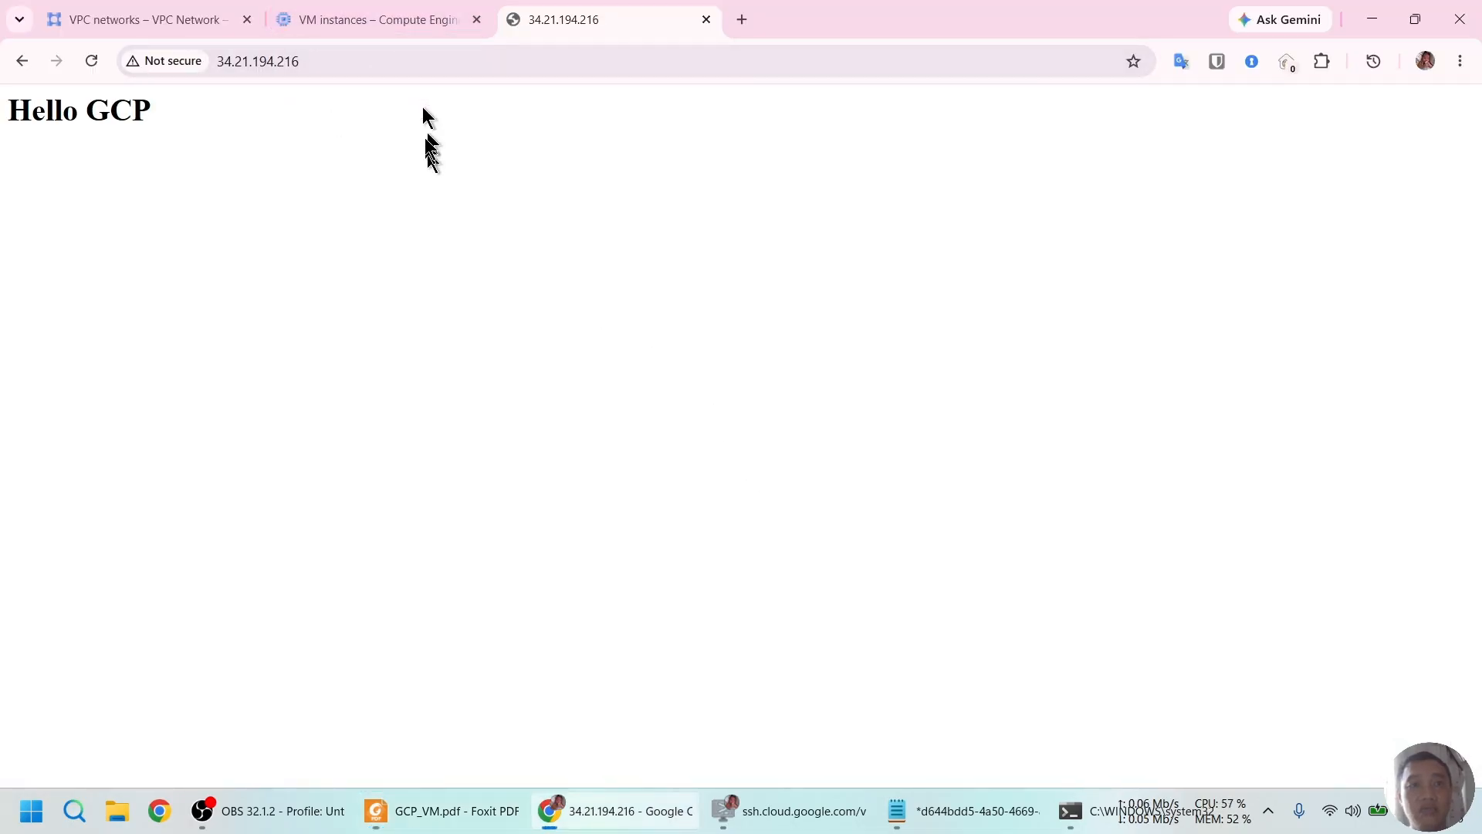
{"action": "left_click", "coordinate": [807, 812]}
{"action": "key", "text": "ctrl+v"}
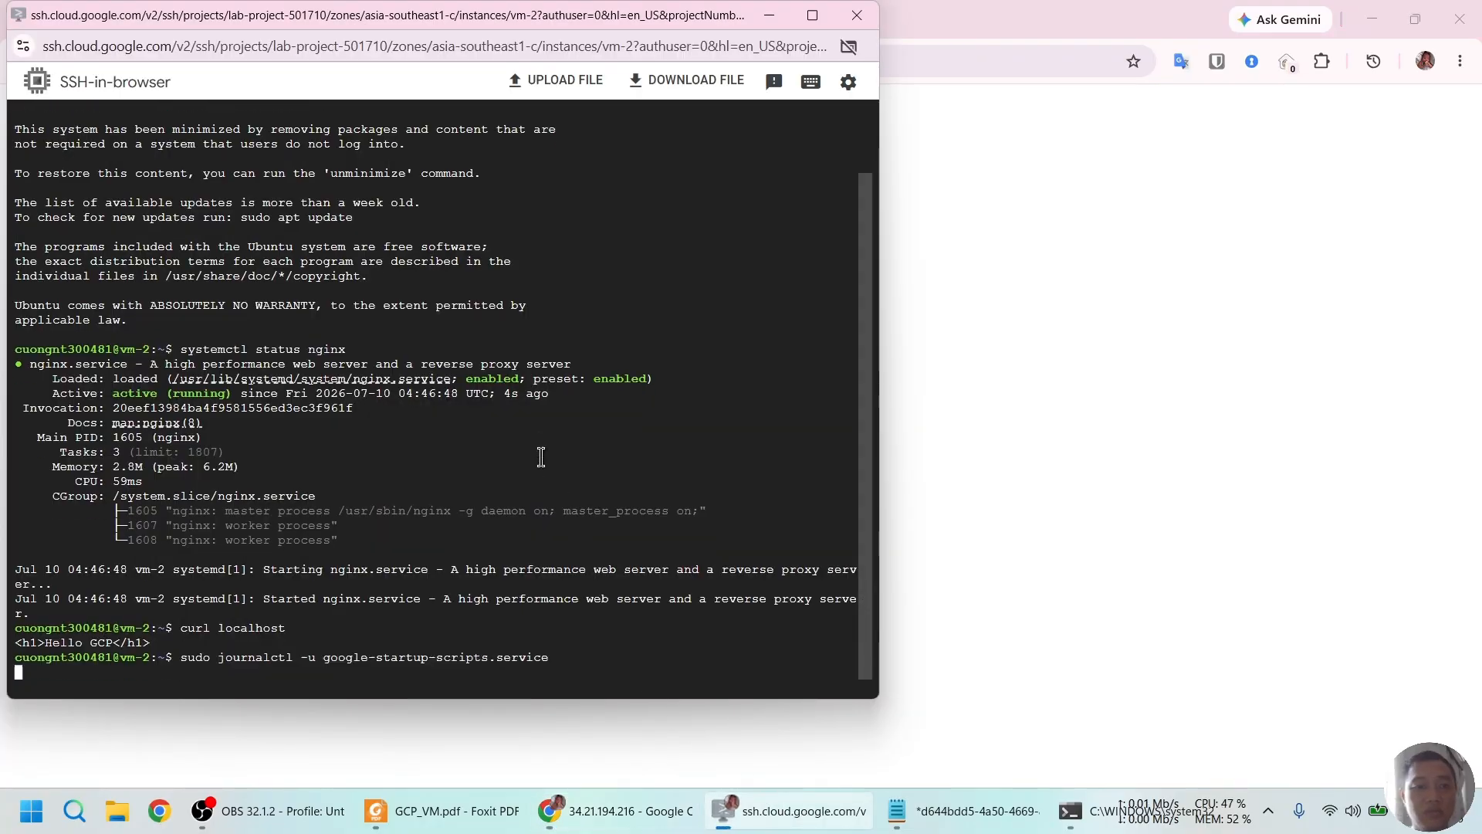
{"action": "key", "text": "Return"}
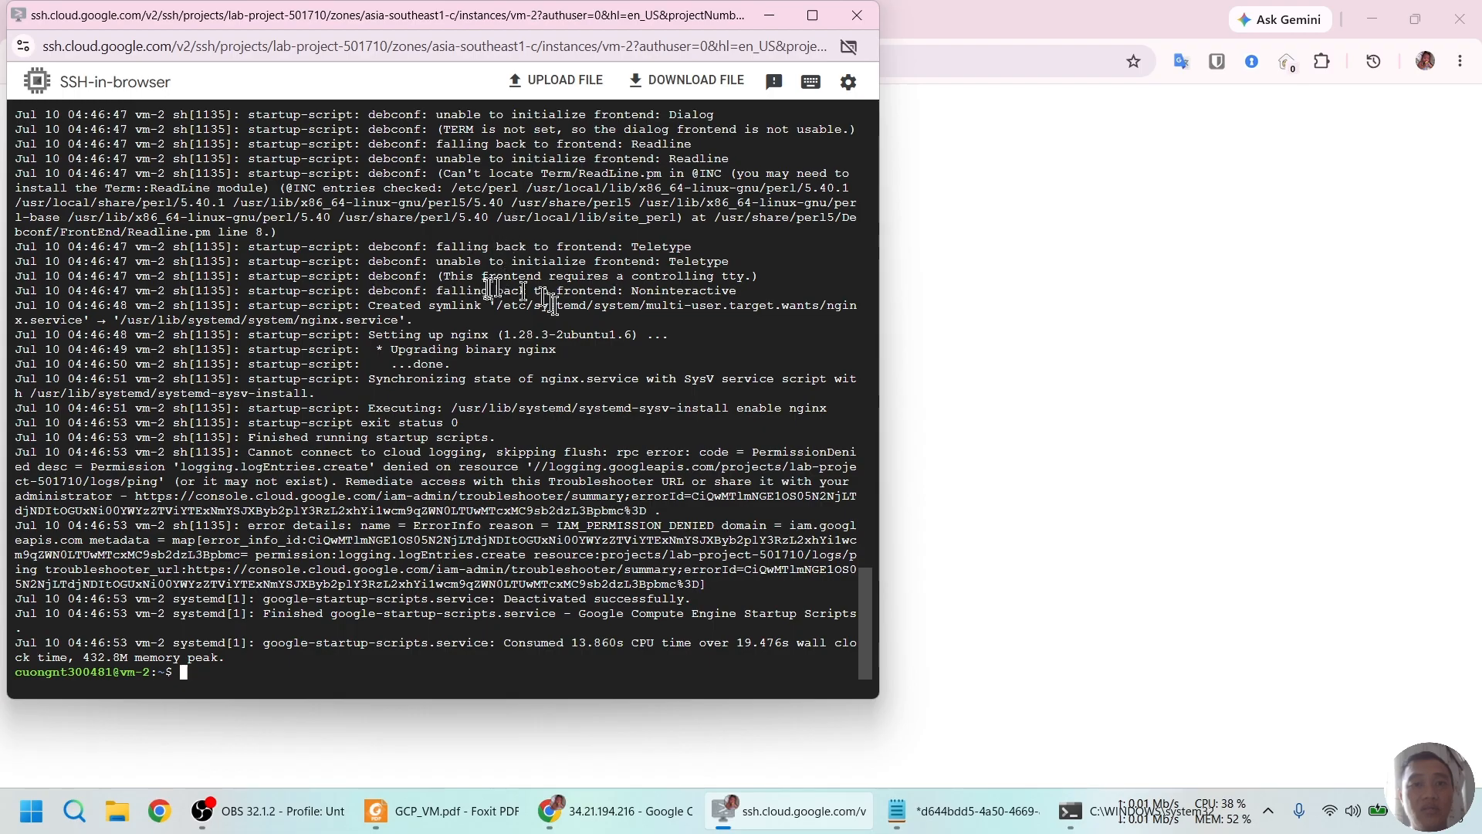
{"action": "scroll", "coordinate": [437, 394], "scroll_direction": "up", "scroll_amount": 3}
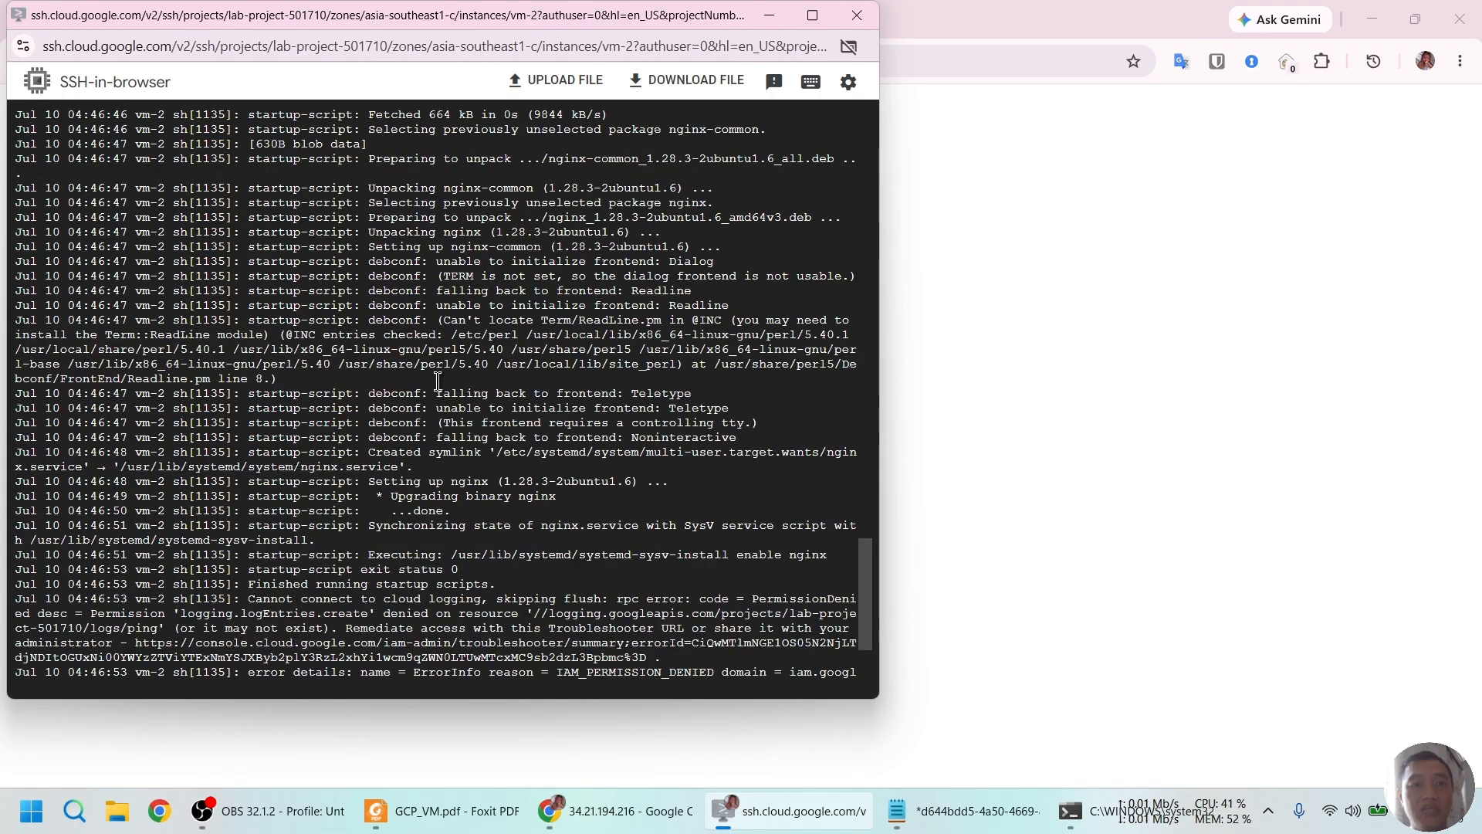
{"action": "scroll", "coordinate": [437, 380], "scroll_direction": "up", "scroll_amount": 3}
{"action": "scroll", "coordinate": [409, 379], "scroll_direction": "down", "scroll_amount": 8}
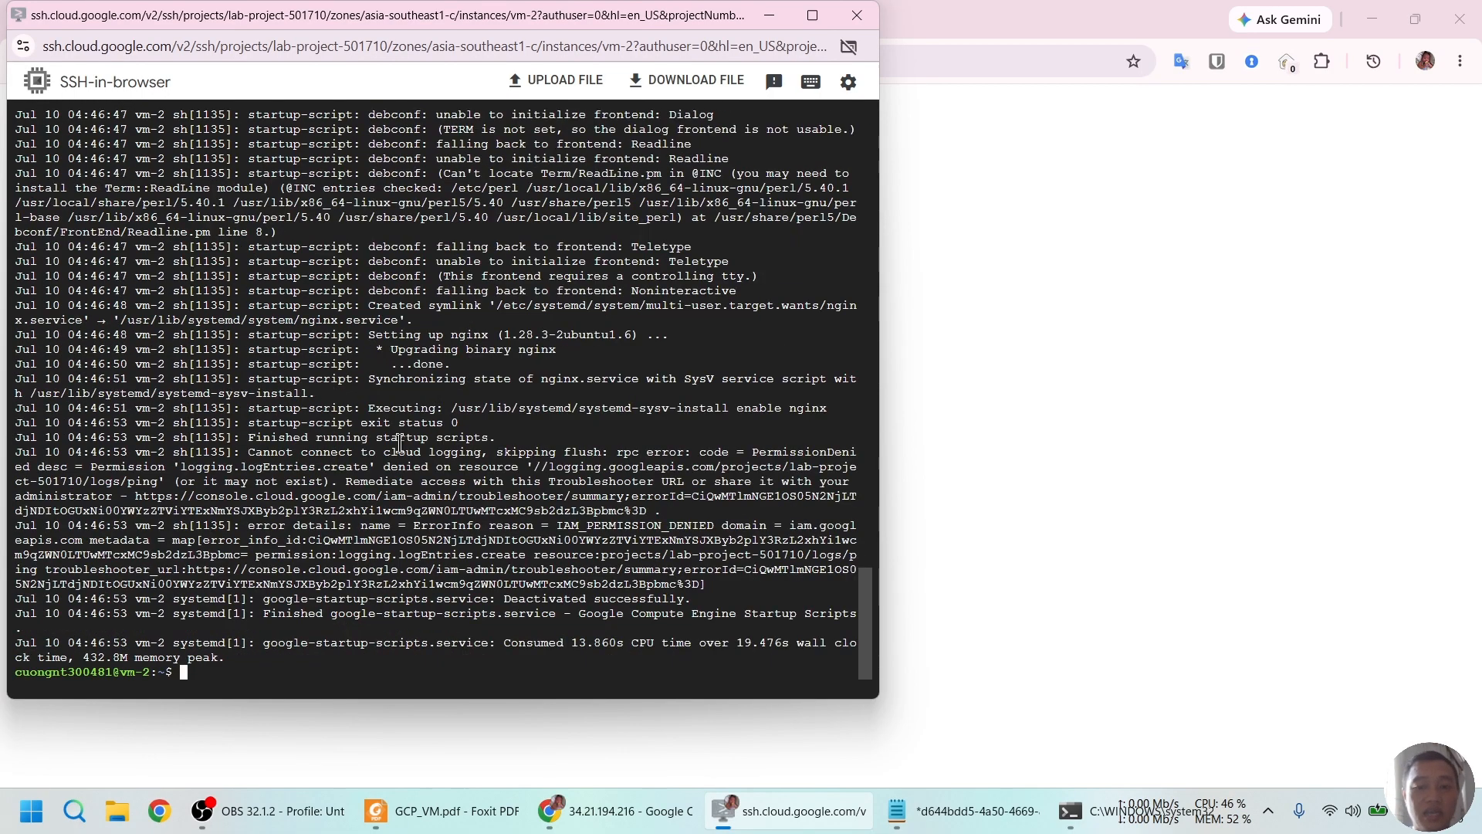
Clear the vm-2 terminal, check the guide's file creation task, and print the working directory with "pwd".
{"action": "type", "text": "clear"}
{"action": "key", "text": "Return"}
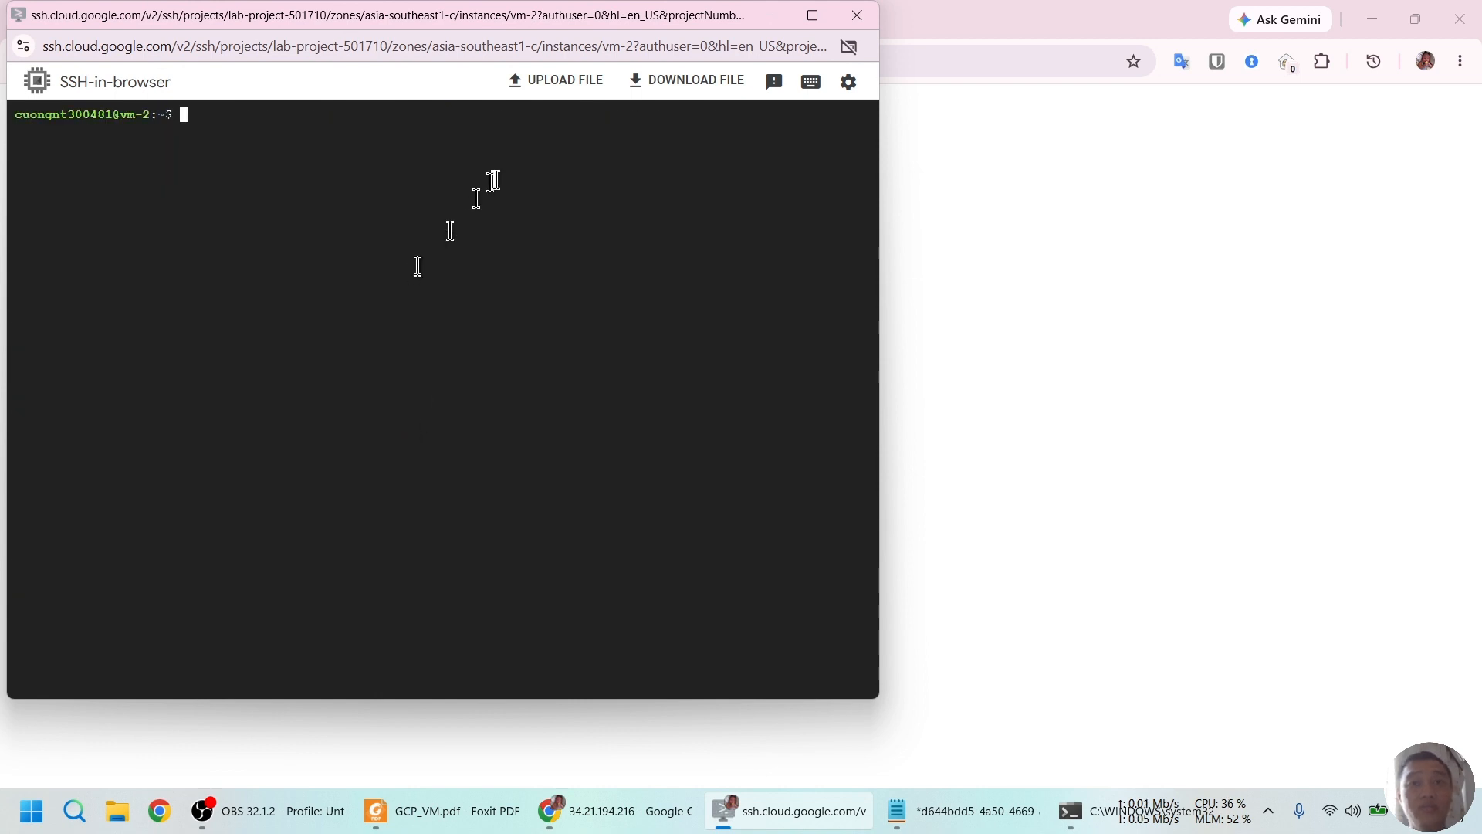
{"action": "left_click", "coordinate": [487, 809]}
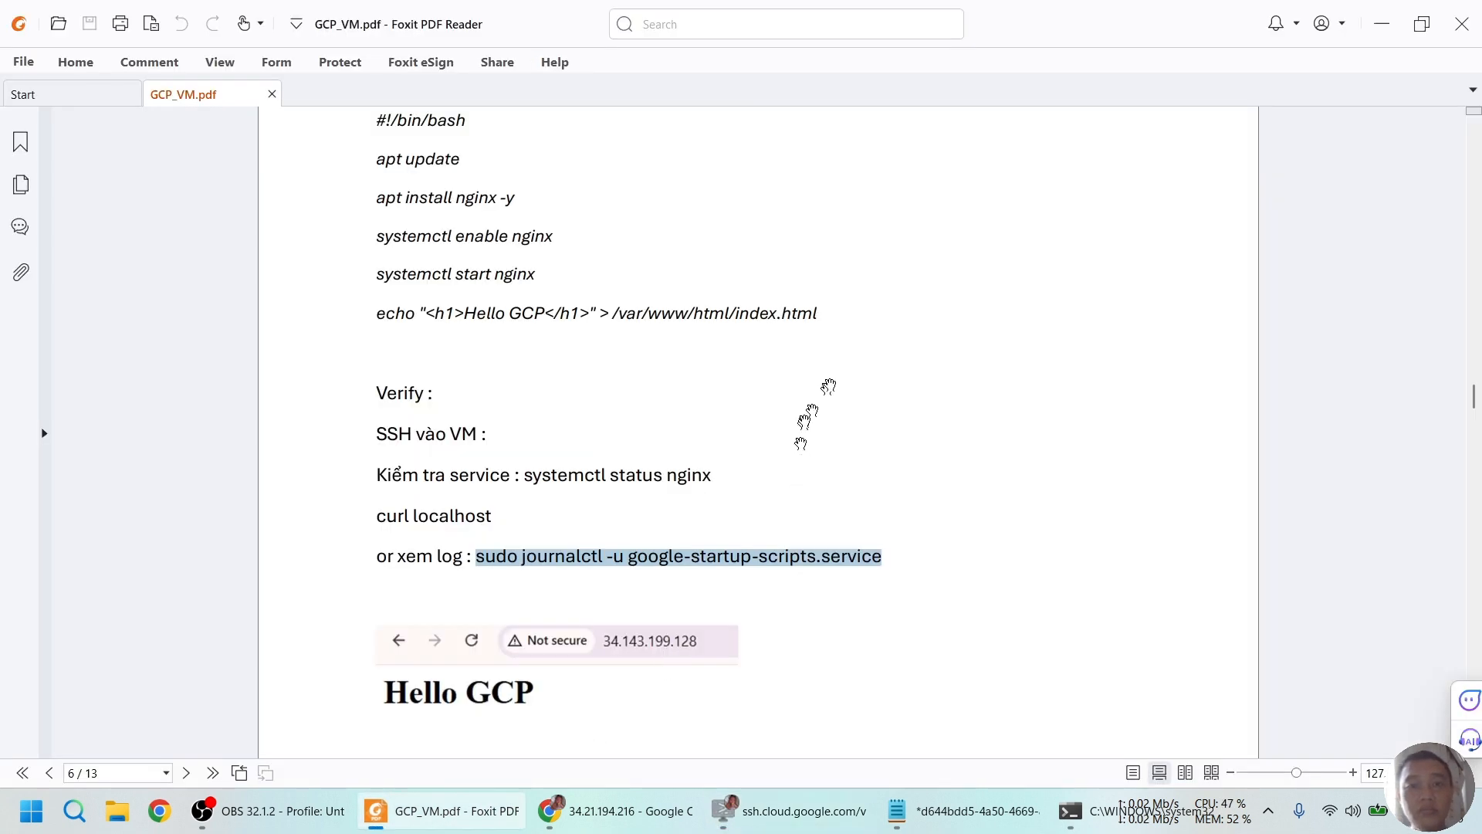
{"action": "scroll", "coordinate": [828, 386], "scroll_direction": "down", "scroll_amount": 3}
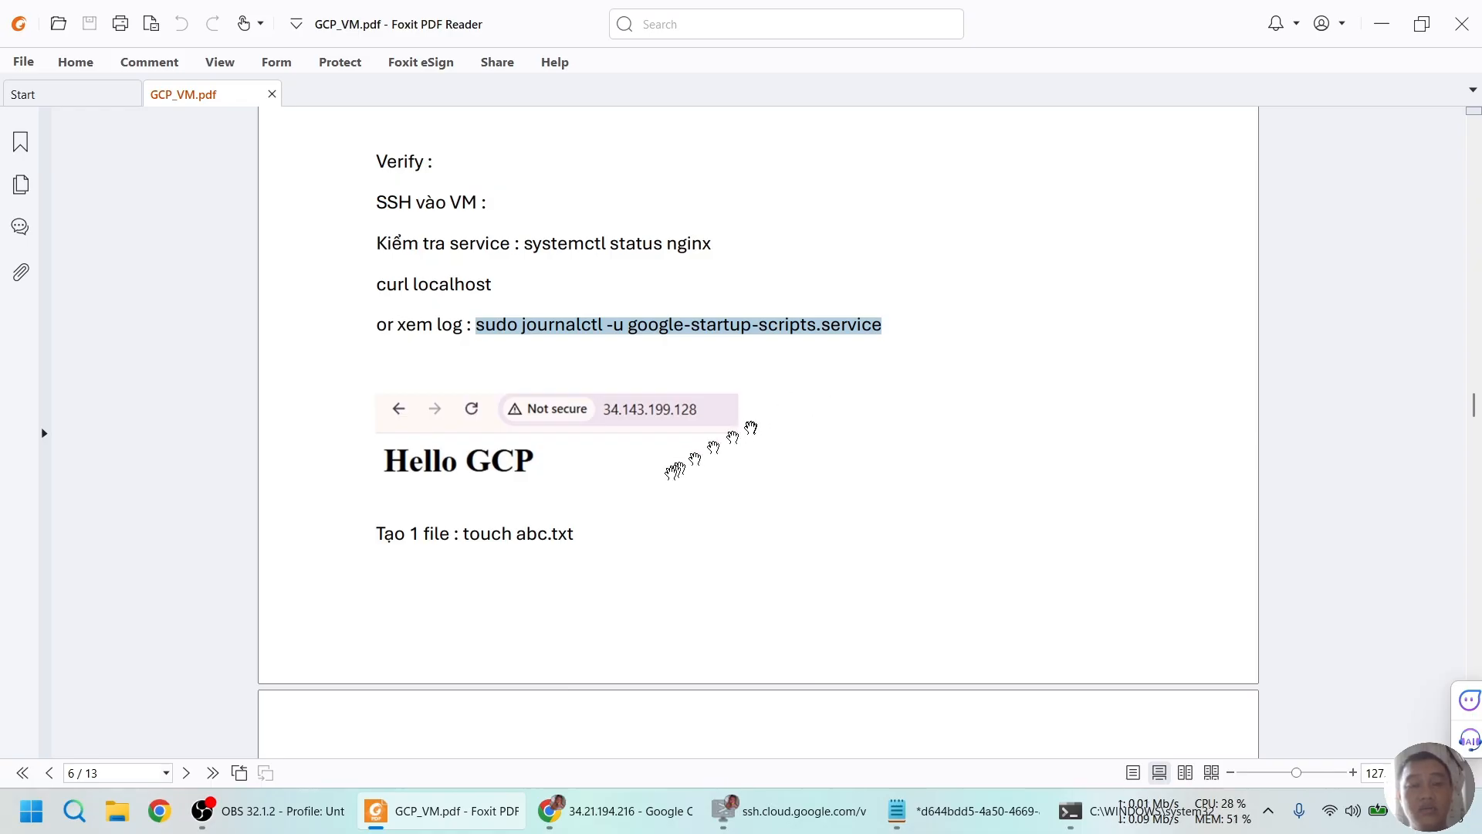
{"action": "key", "text": "alt+Tab"}
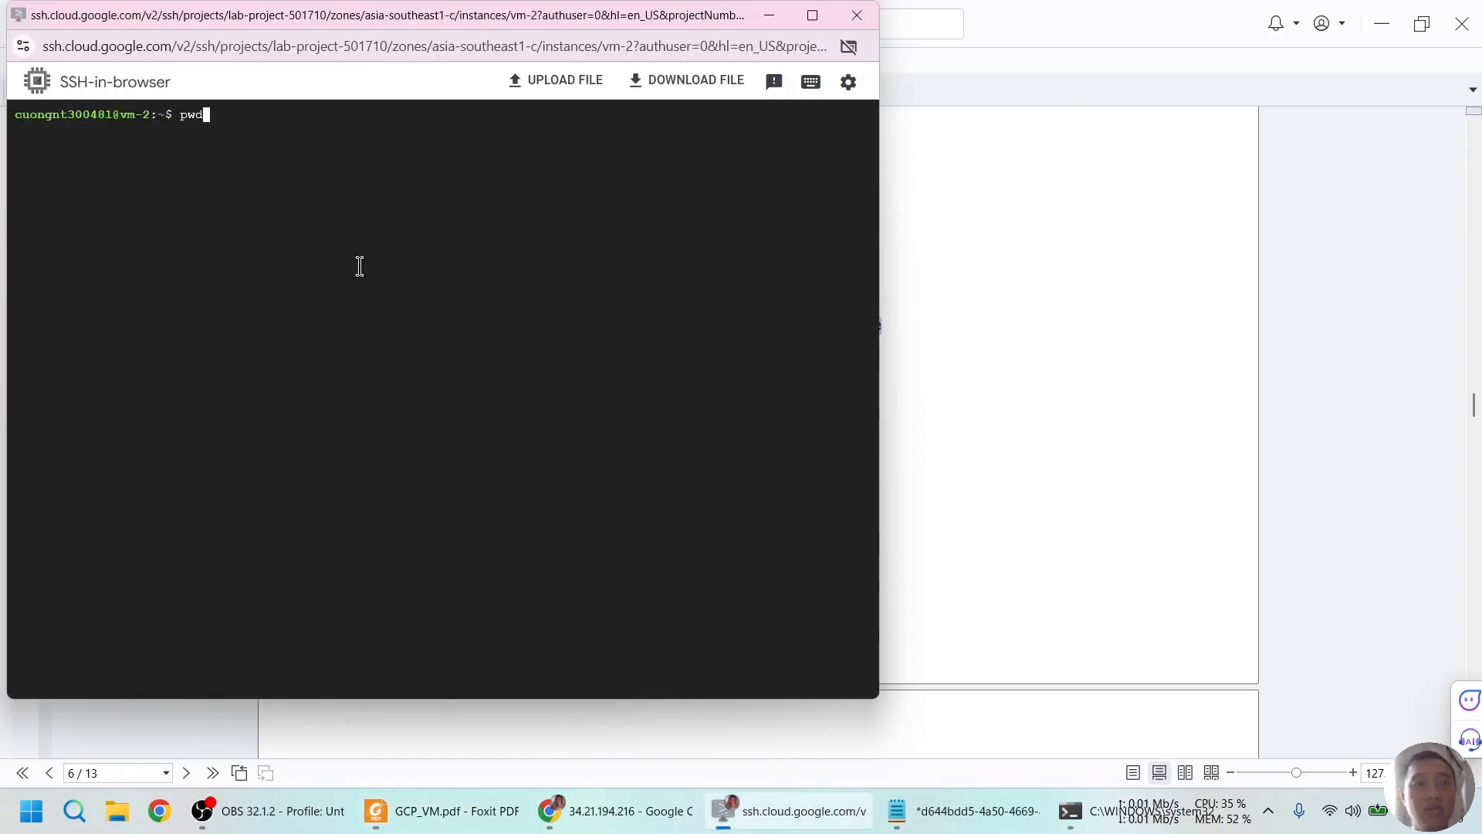
{"action": "key", "text": "Return"}
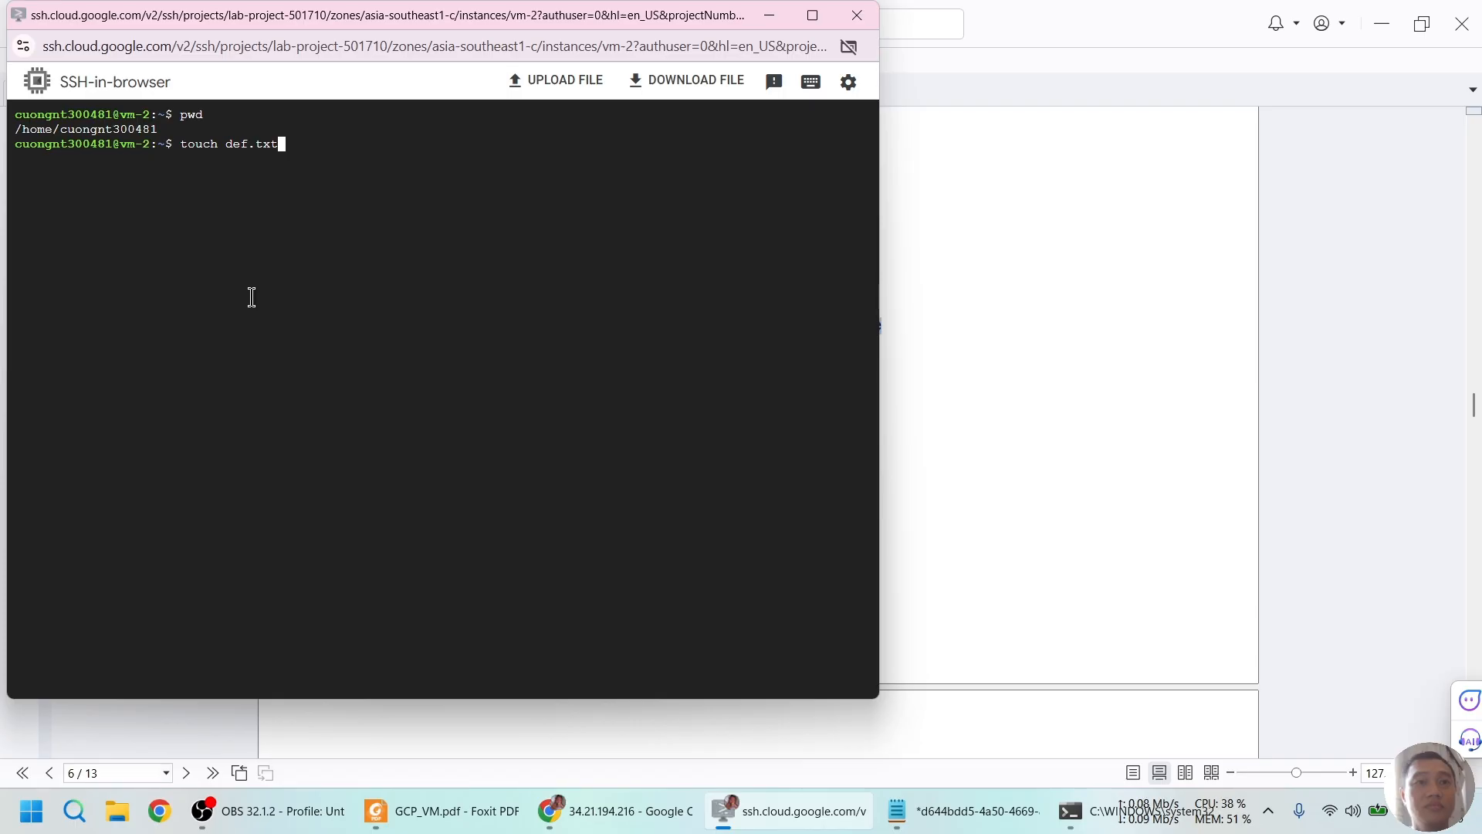
Create an empty file with "touch def.txt" in the home directory of vm-2 and list the files with "ls".
{"action": "key", "text": "Return"}
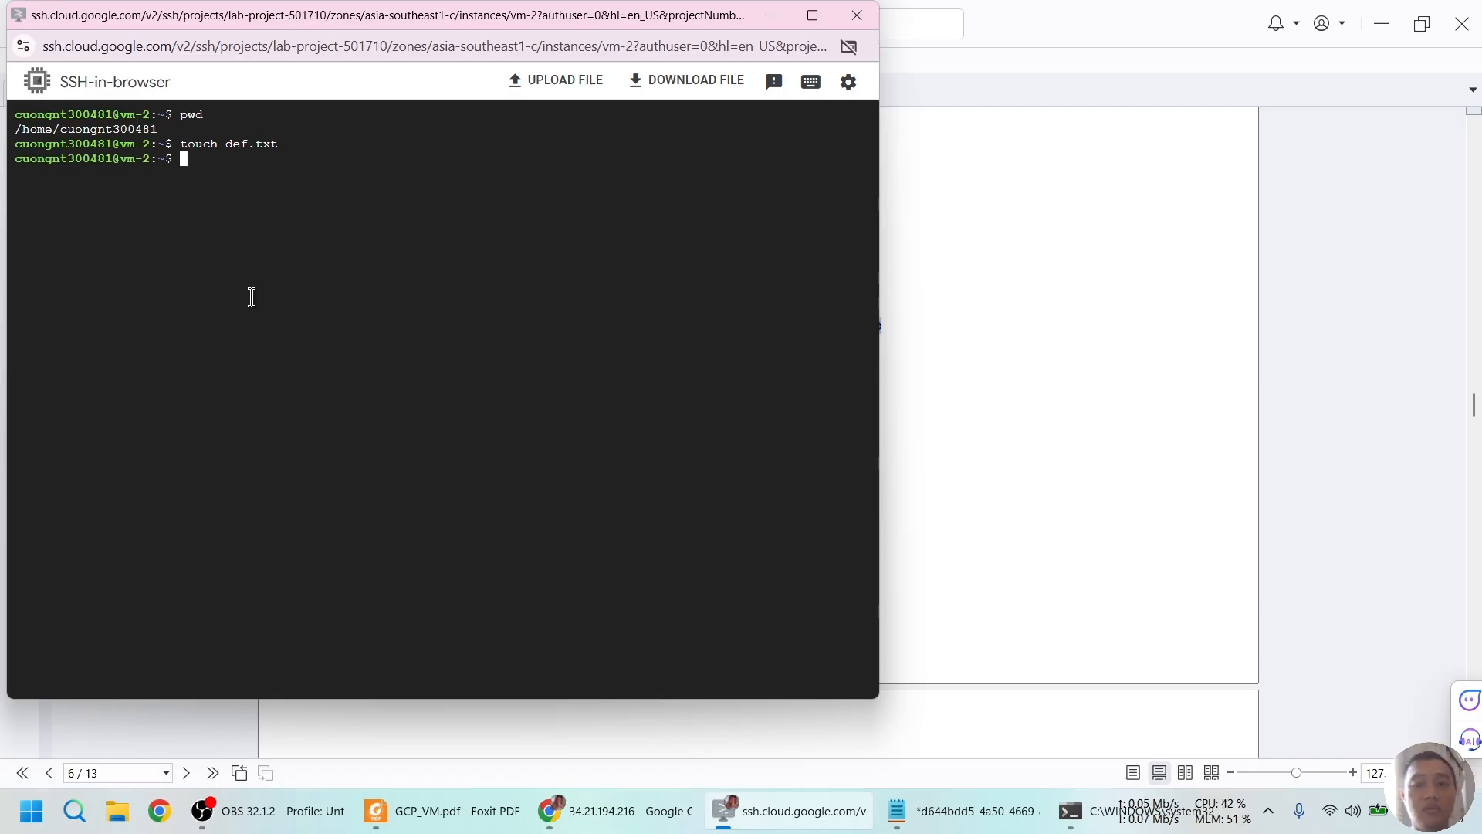
{"action": "type", "text": "ls"}
{"action": "key", "text": "Return"}
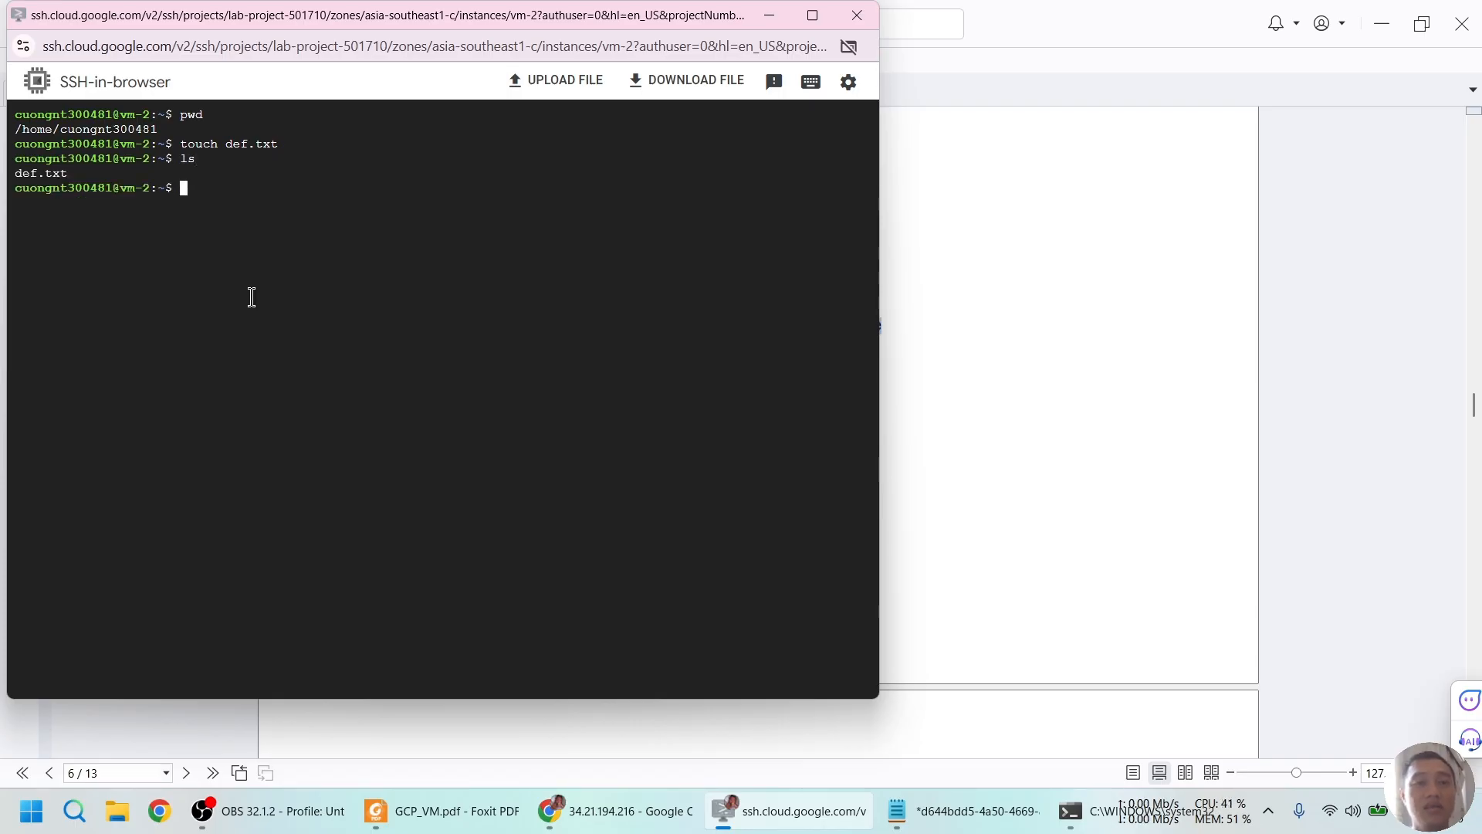
Read section 8 "Snapshot" in the GCP_VM.pdf guide, including the practice steps for creating a disk snapshot.
{"action": "left_click", "coordinate": [474, 811]}
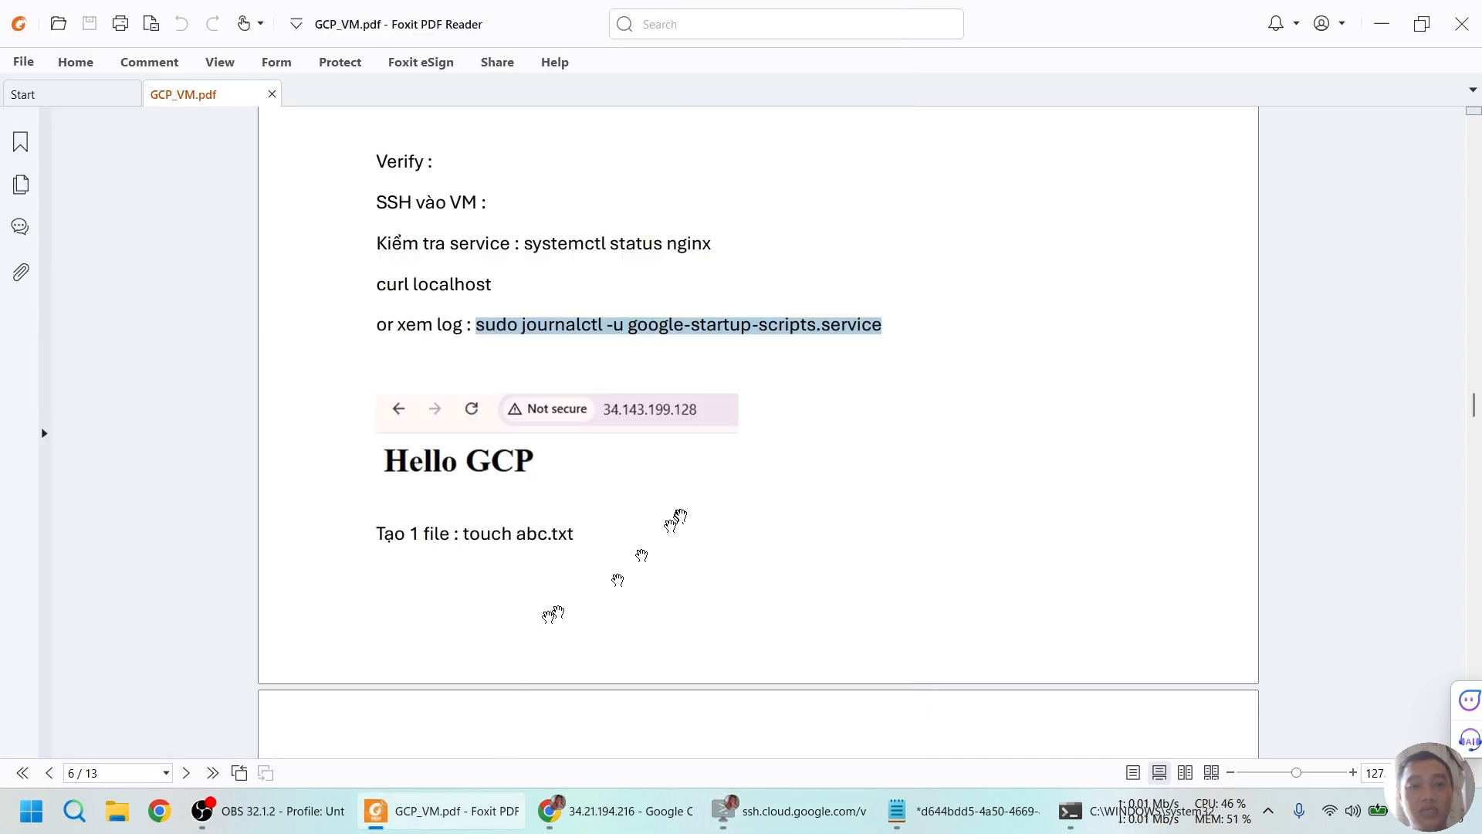
{"action": "scroll", "coordinate": [679, 519], "scroll_direction": "down", "scroll_amount": 3}
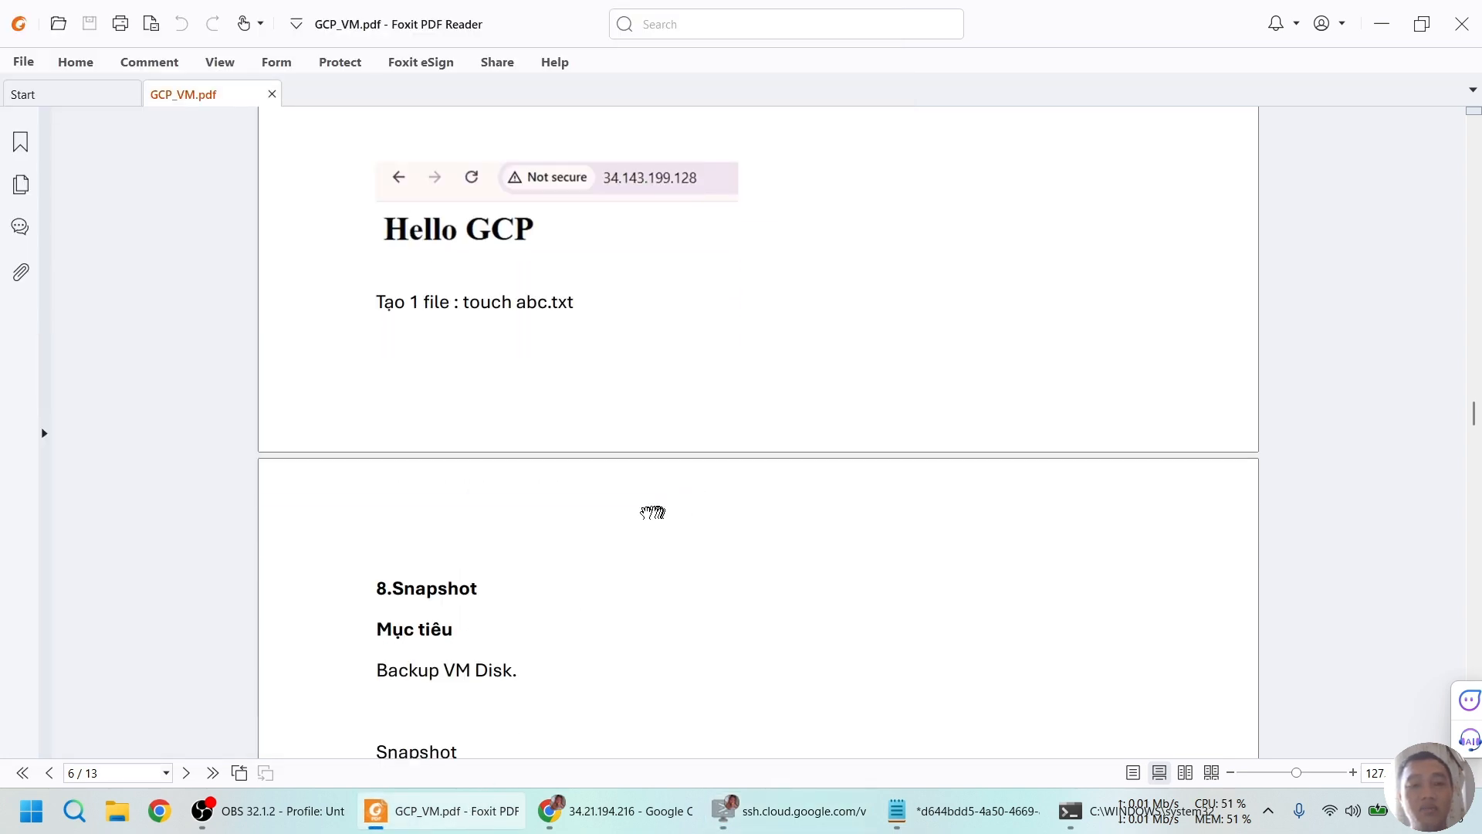
{"action": "scroll", "coordinate": [652, 513], "scroll_direction": "down", "scroll_amount": 4}
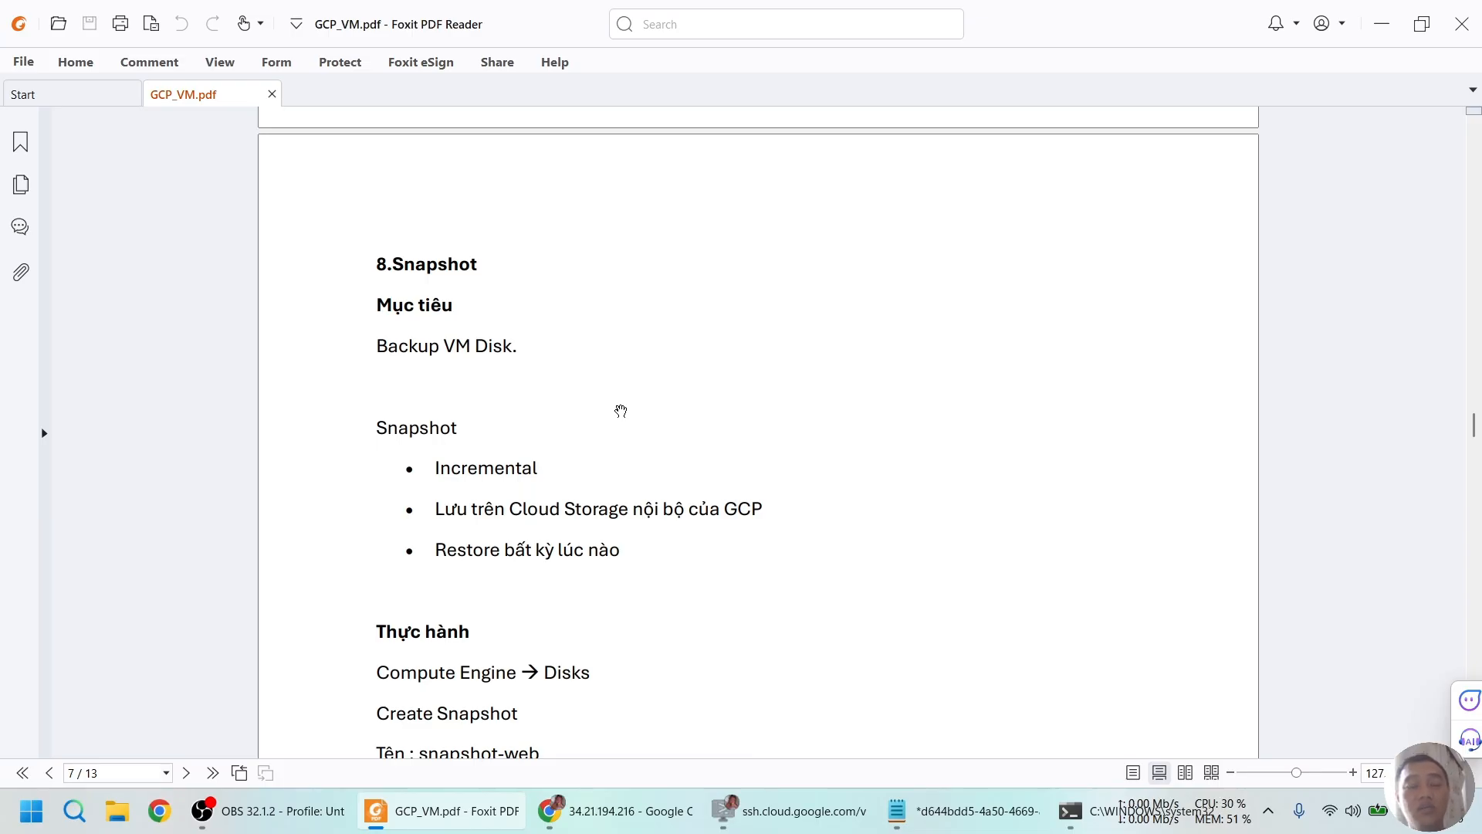
{"action": "scroll", "coordinate": [619, 389], "scroll_direction": "down", "scroll_amount": 1}
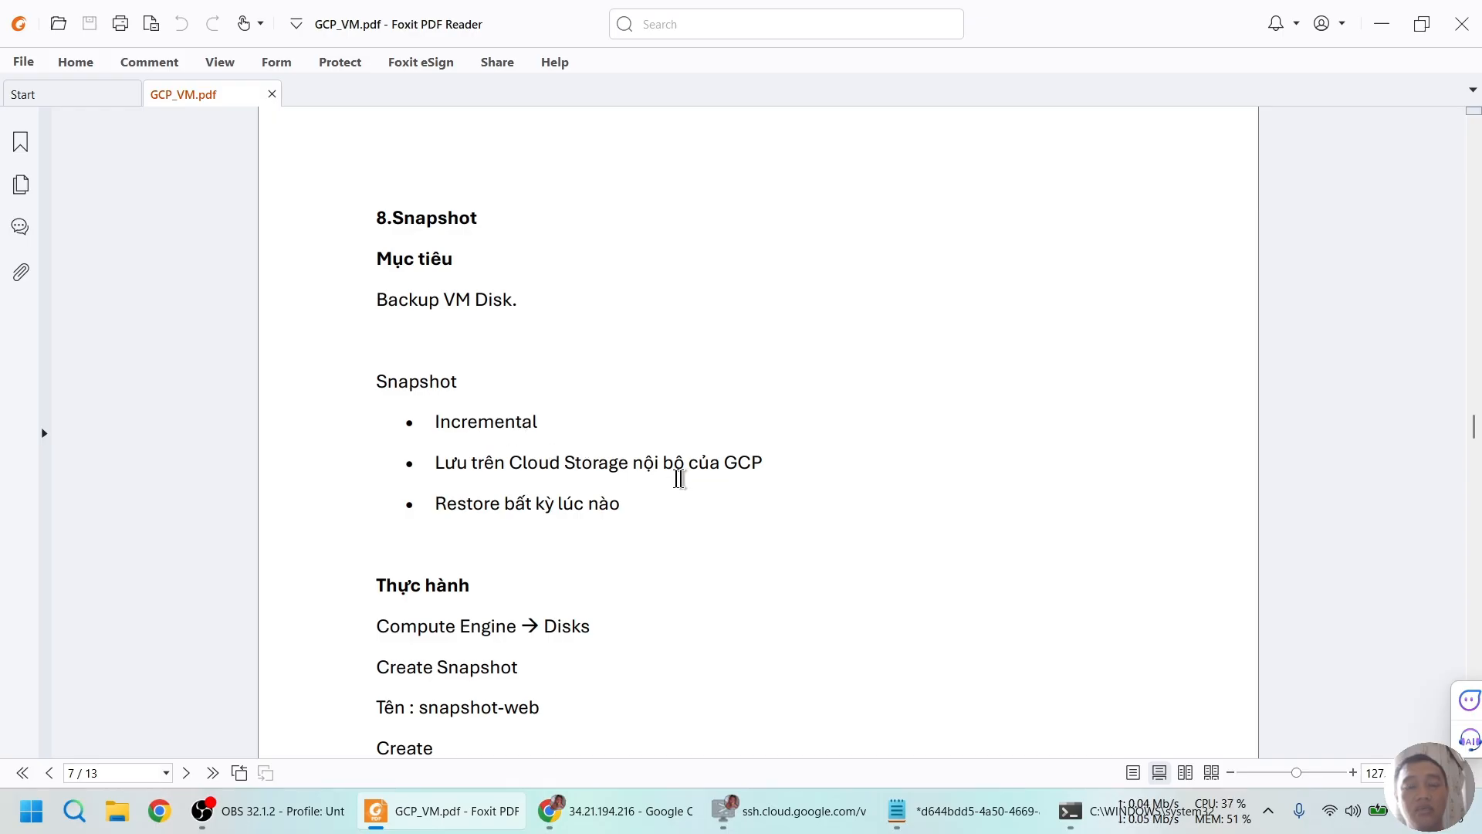
{"action": "scroll", "coordinate": [618, 490], "scroll_direction": "down", "scroll_amount": 3}
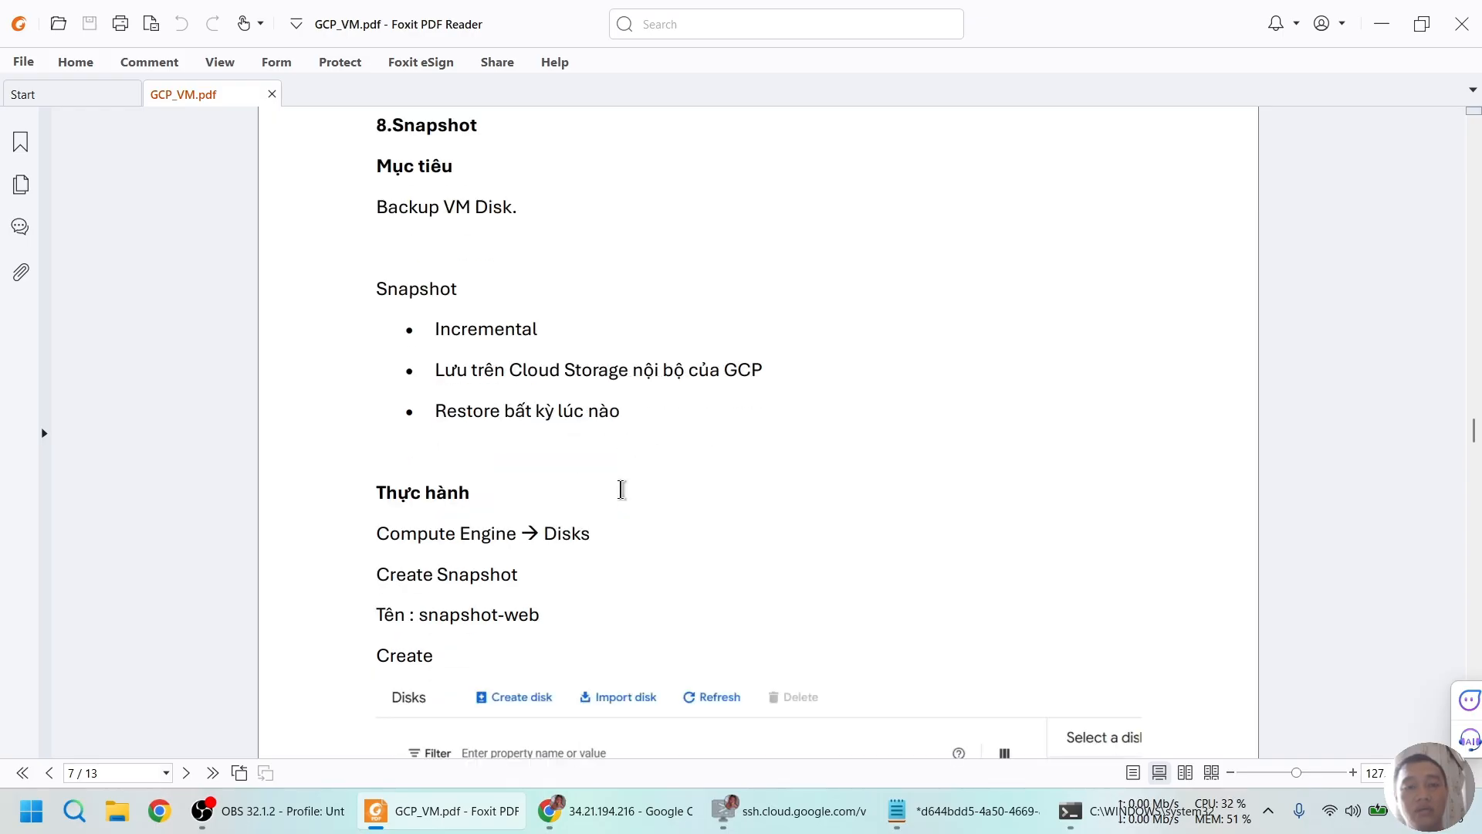
{"action": "scroll", "coordinate": [621, 490], "scroll_direction": "down", "scroll_amount": 1}
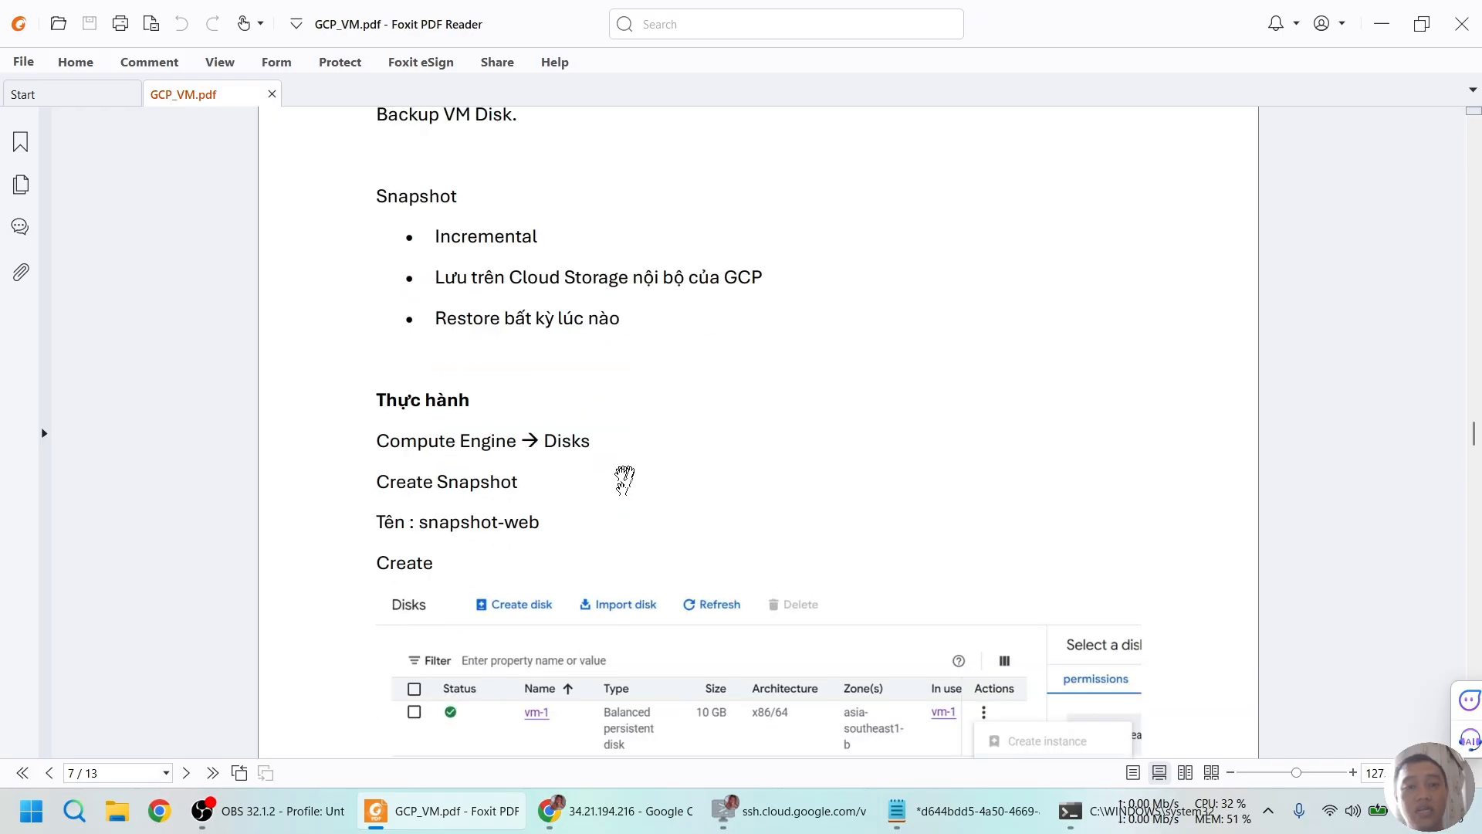
Close the vm-2 SSH window and open the Compute Engine Disks page in the Google Cloud console.
{"action": "key", "text": "alt+Tab"}
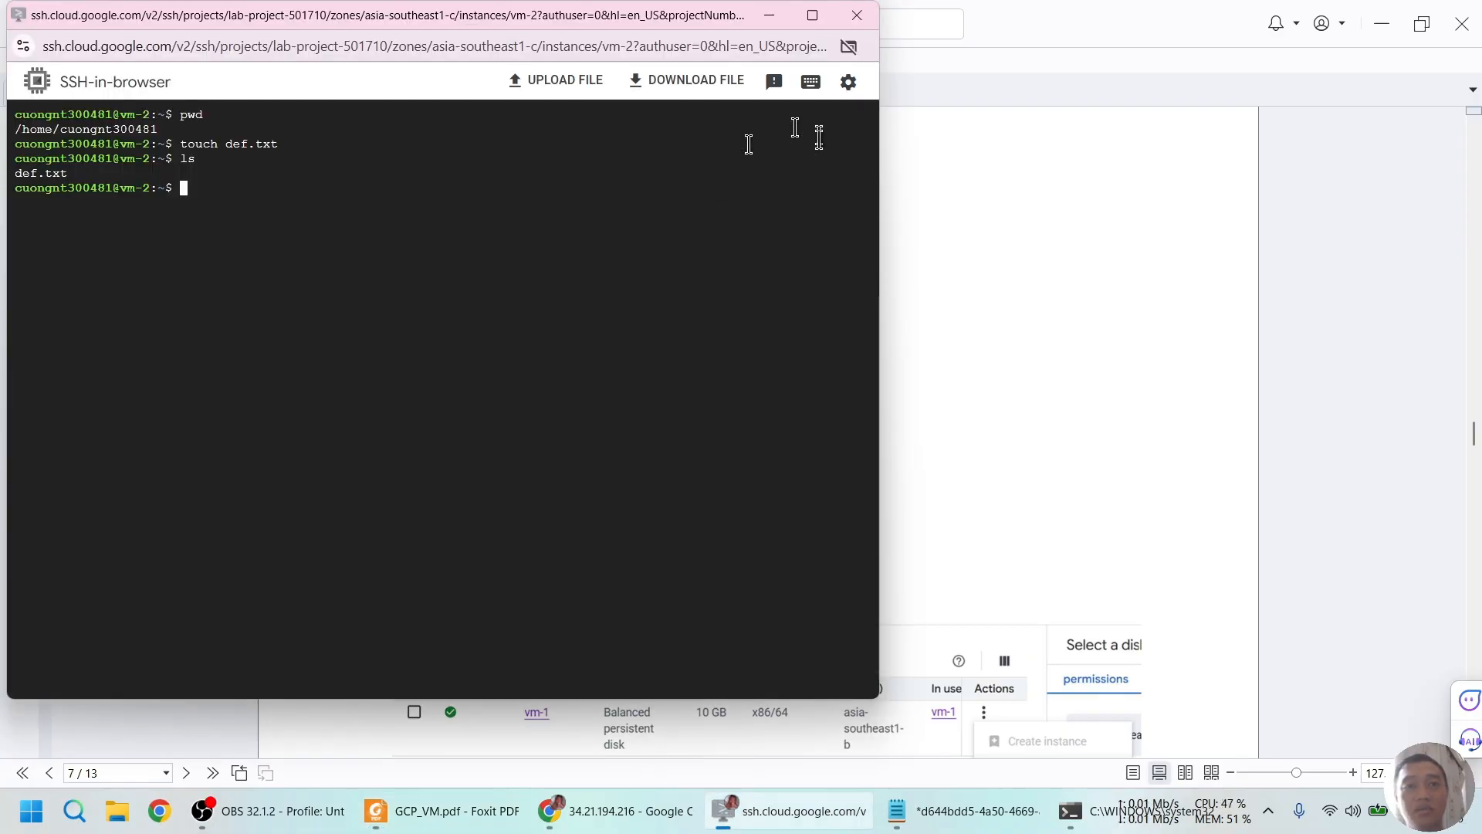
{"action": "left_click", "coordinate": [857, 17]}
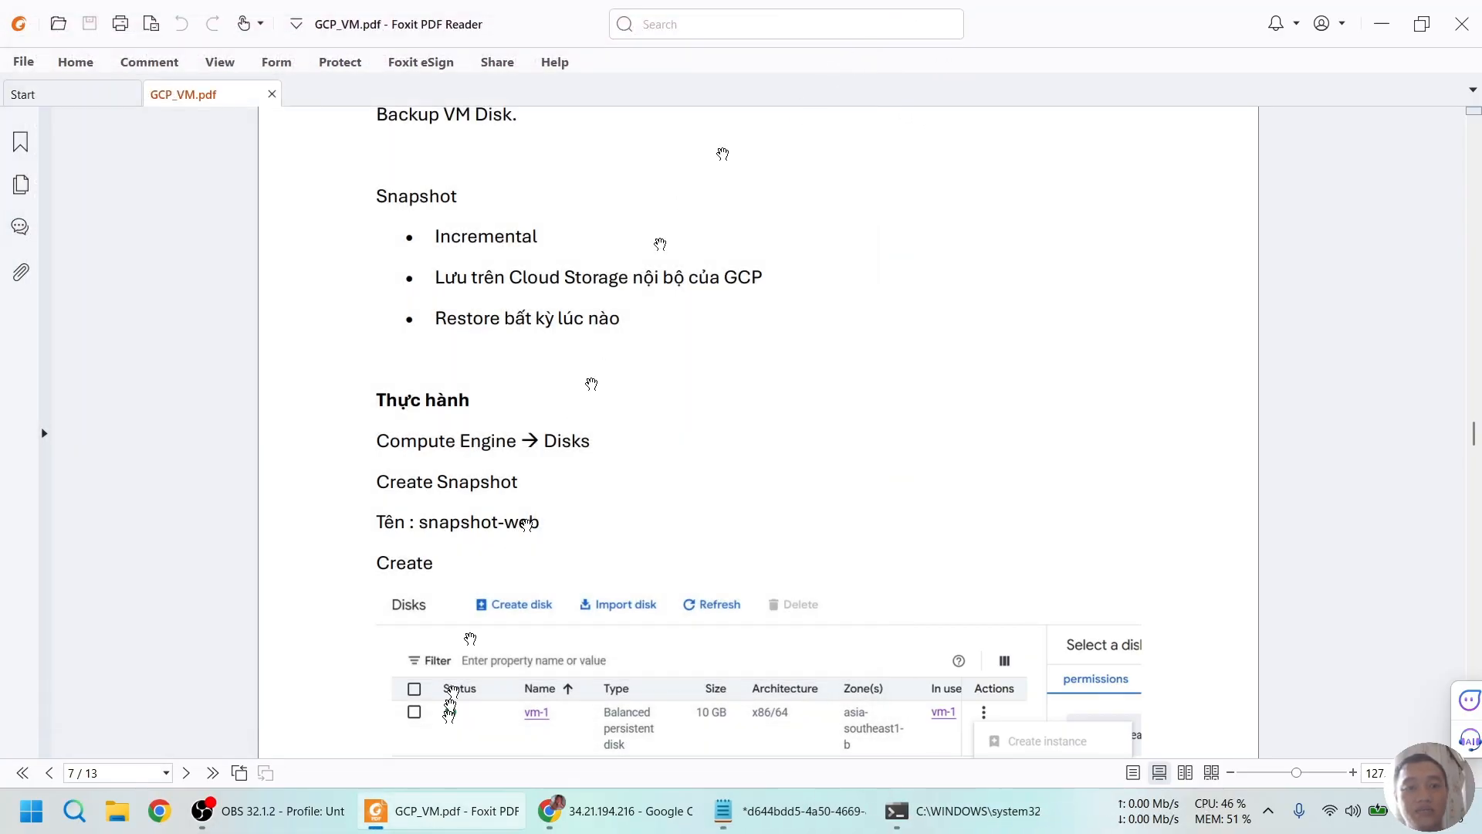
{"action": "left_click", "coordinate": [605, 809]}
{"action": "left_click", "coordinate": [374, 20]}
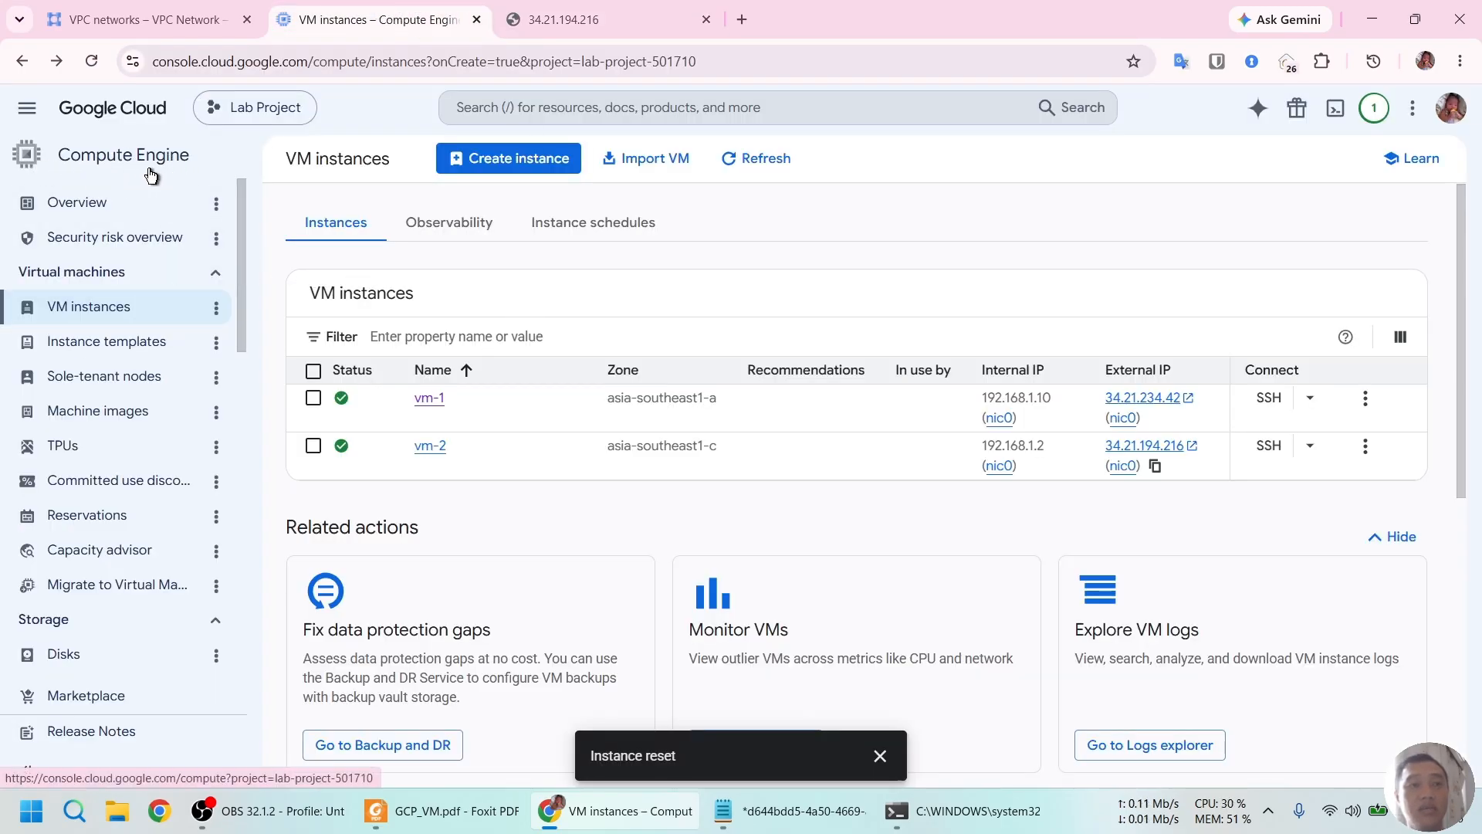
{"action": "scroll", "coordinate": [93, 397], "scroll_direction": "down", "scroll_amount": 3}
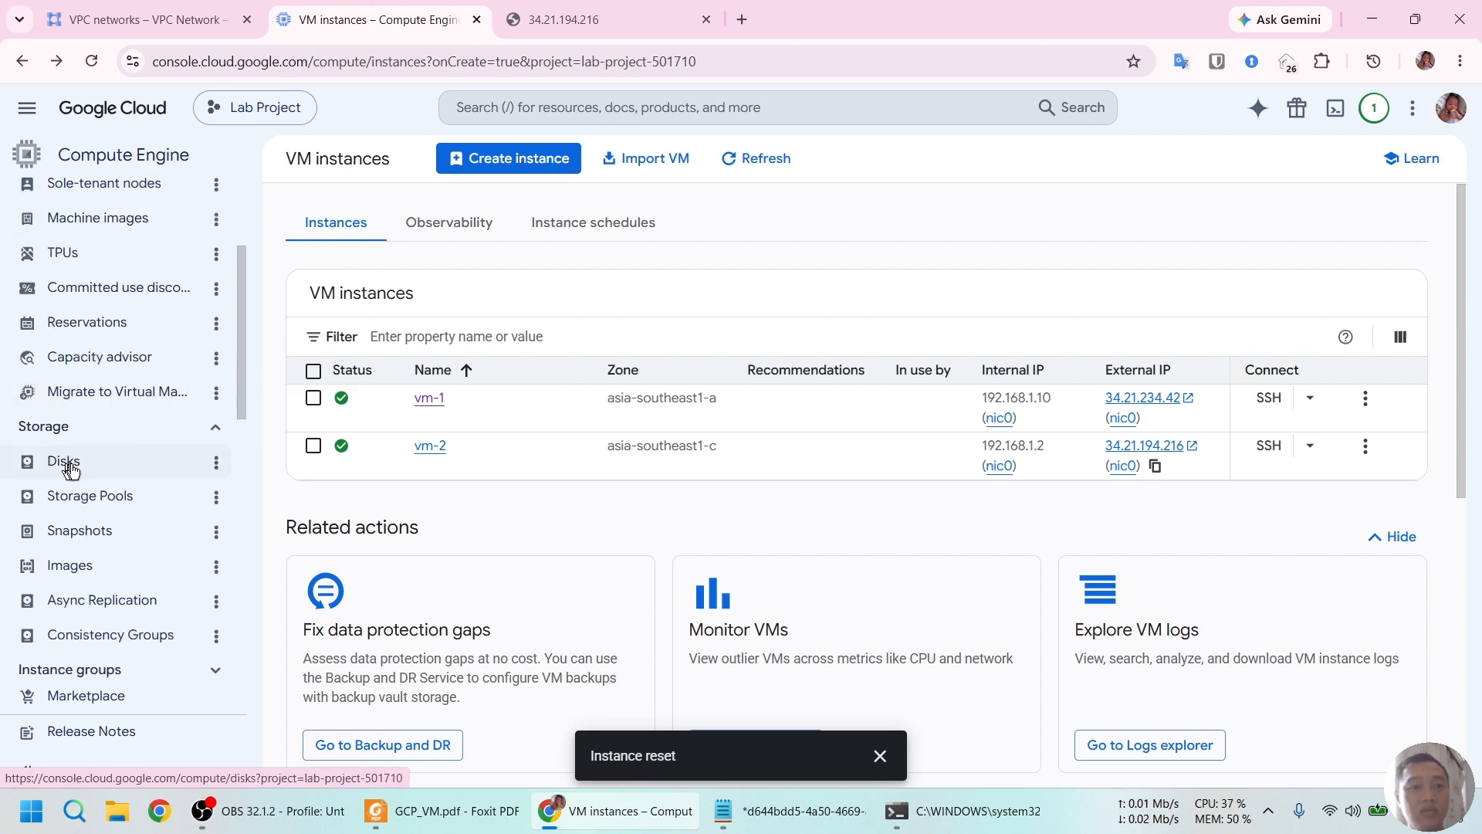
{"action": "left_click", "coordinate": [74, 468]}
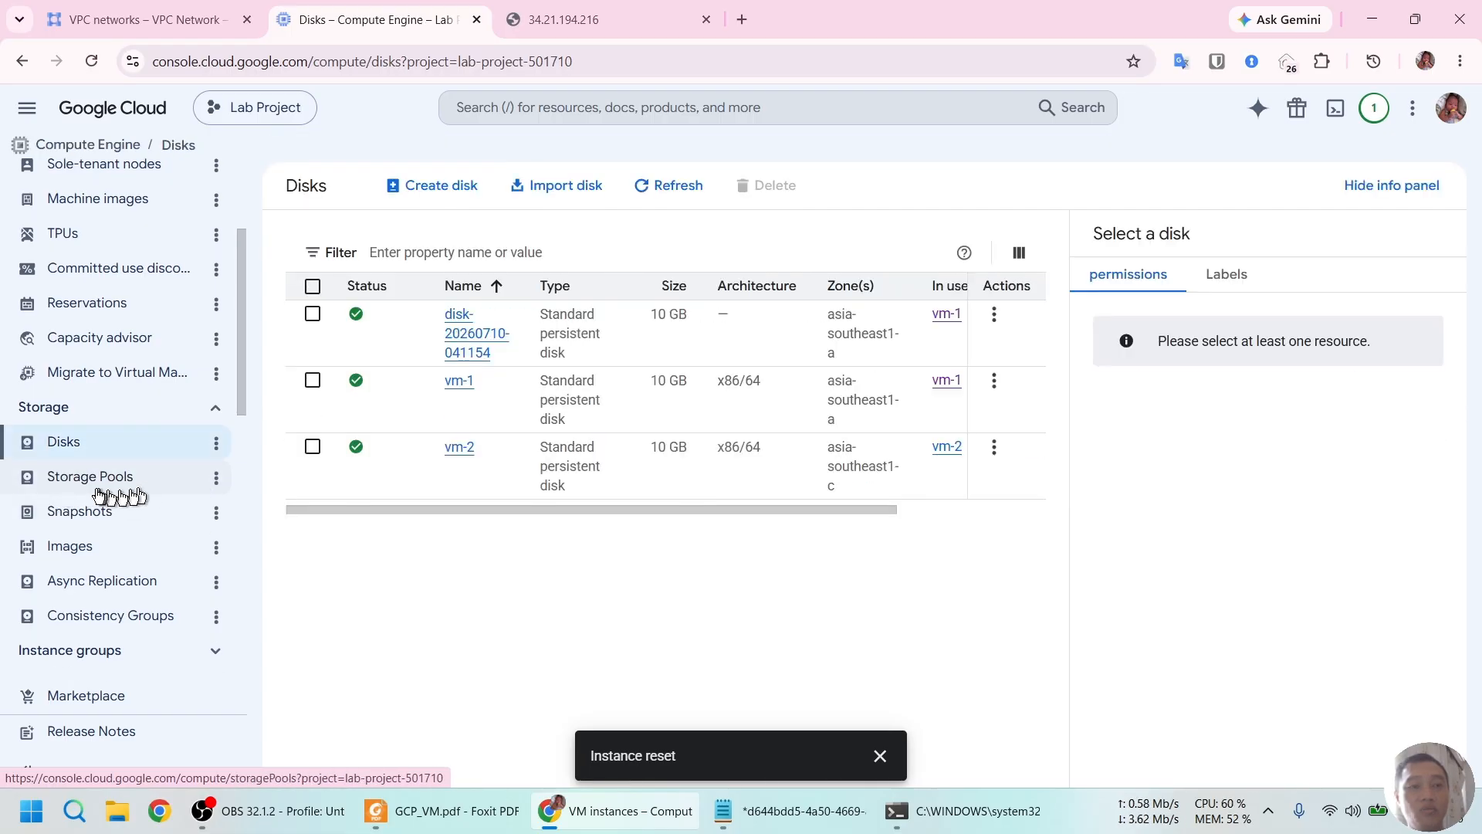
{"action": "left_click", "coordinate": [73, 452]}
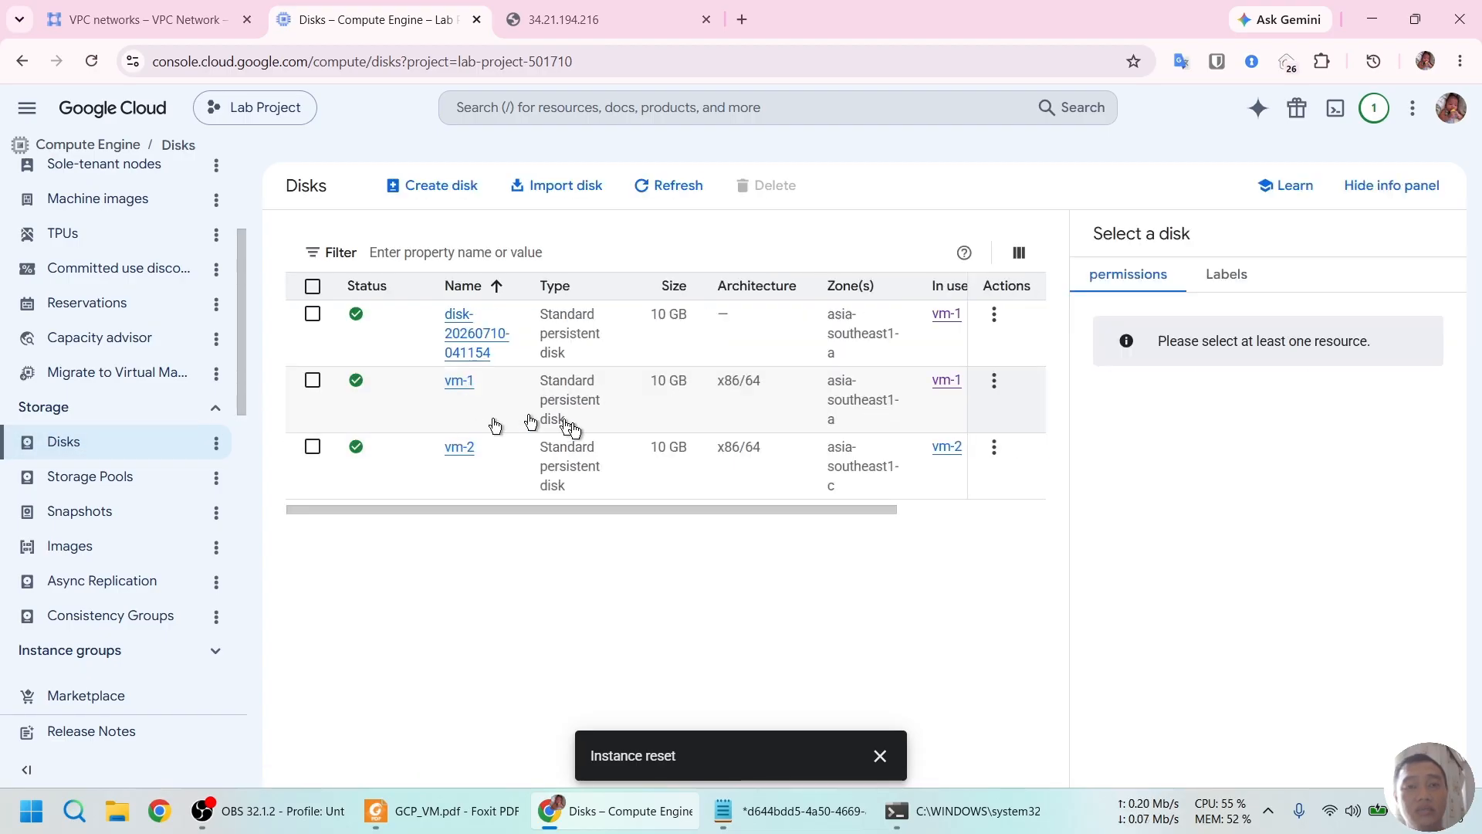
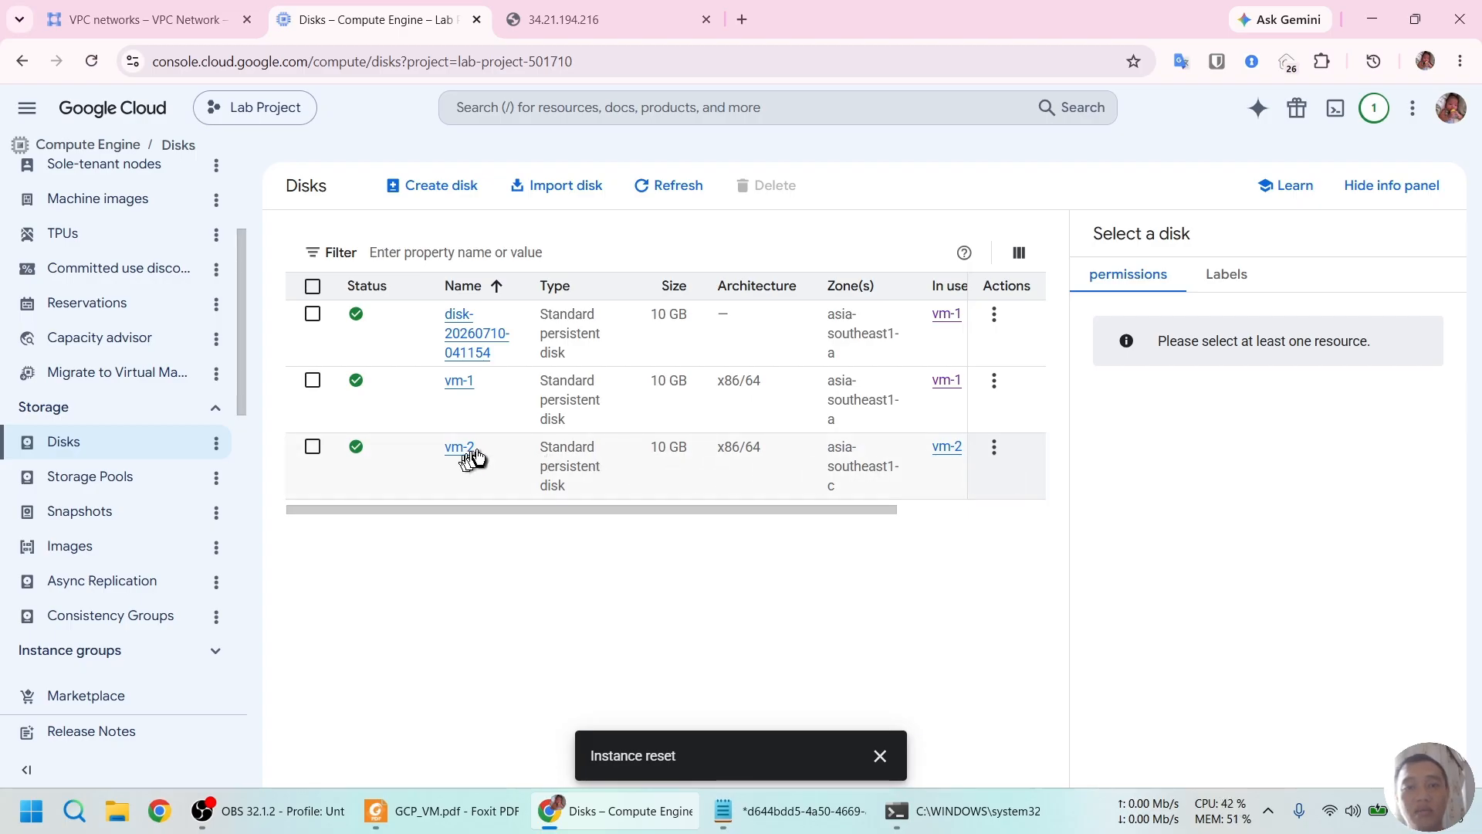
Start a snapshot of the vm-2 disk, naming it snapshot-vm2 with the description "bao gom def va nginx".
{"action": "left_click", "coordinate": [995, 451]}
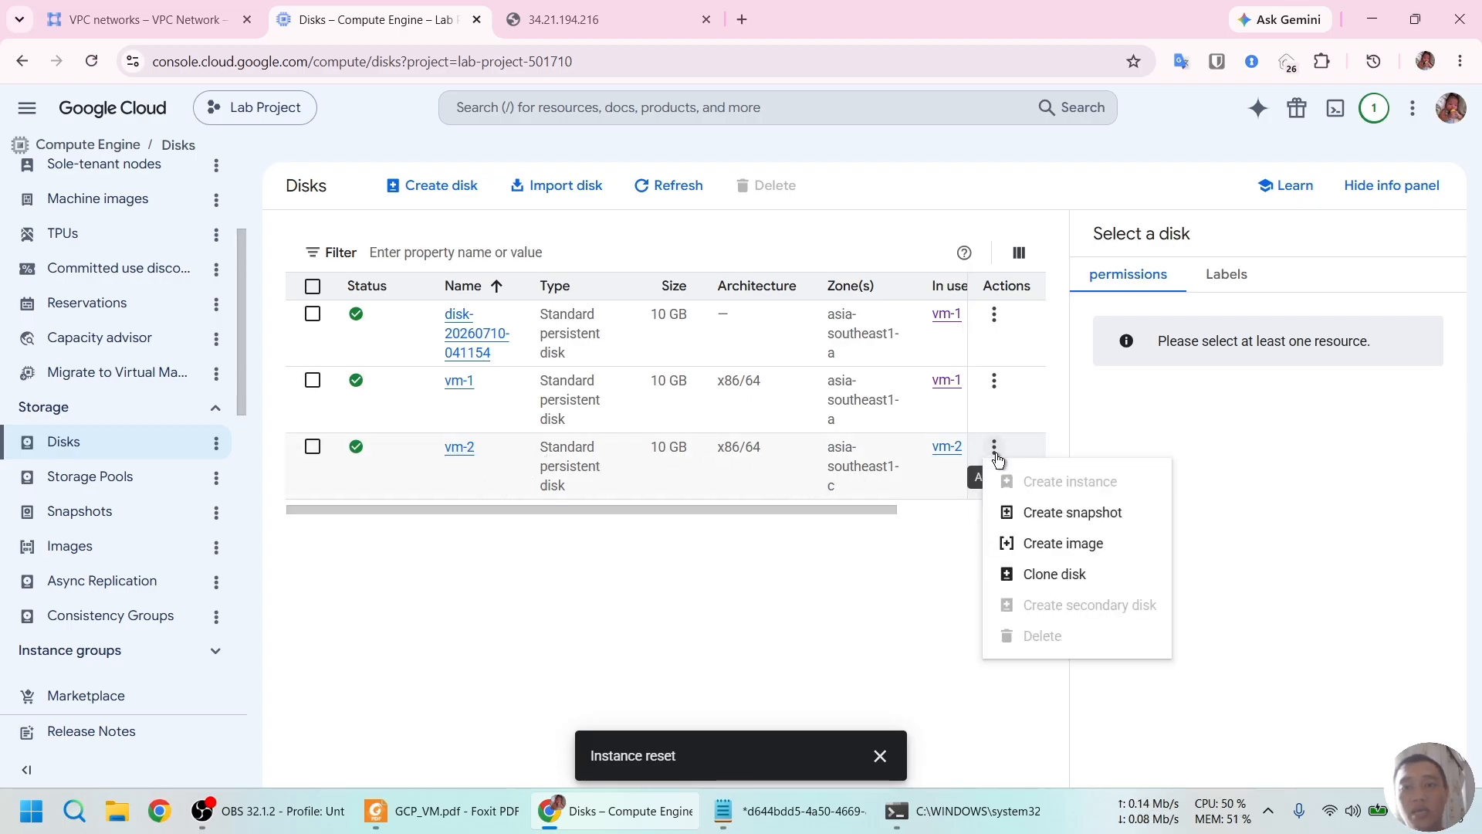
{"action": "left_click", "coordinate": [1051, 516]}
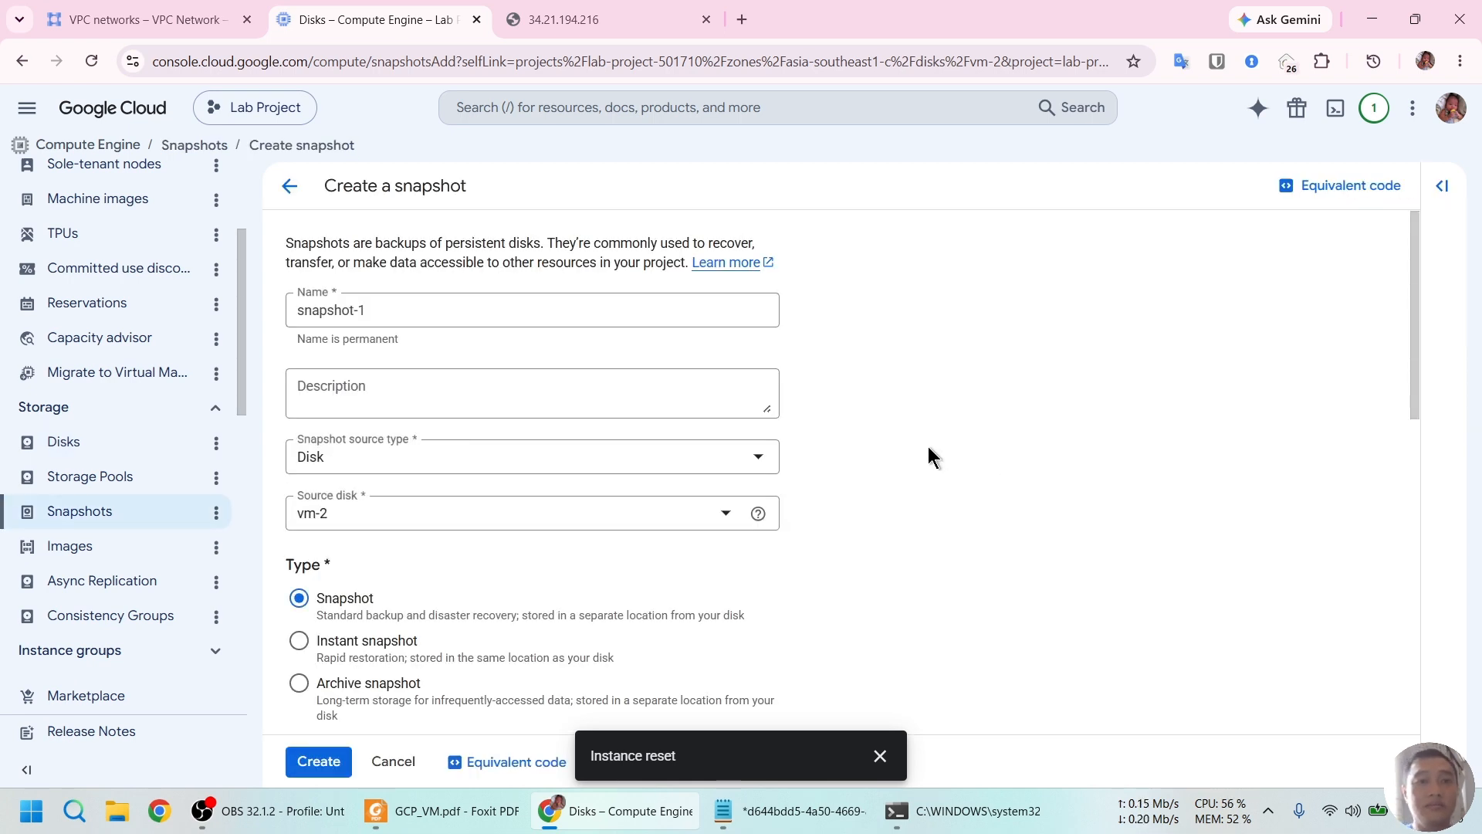
{"action": "left_click", "coordinate": [401, 311]}
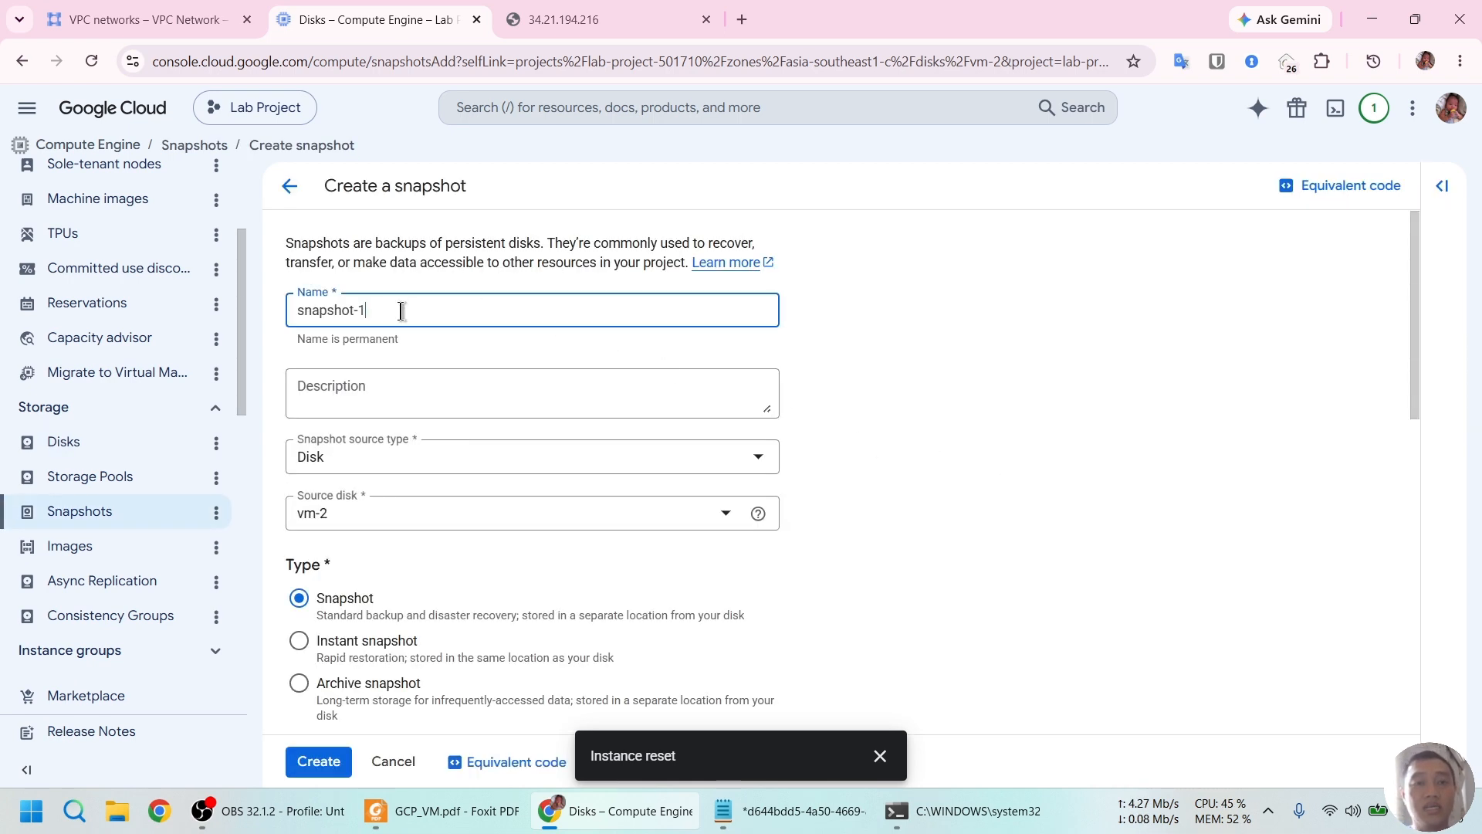
{"action": "key", "text": "BackSpace"}
{"action": "left_click", "coordinate": [361, 397]}
{"action": "type", "text": "bao gom def va"}
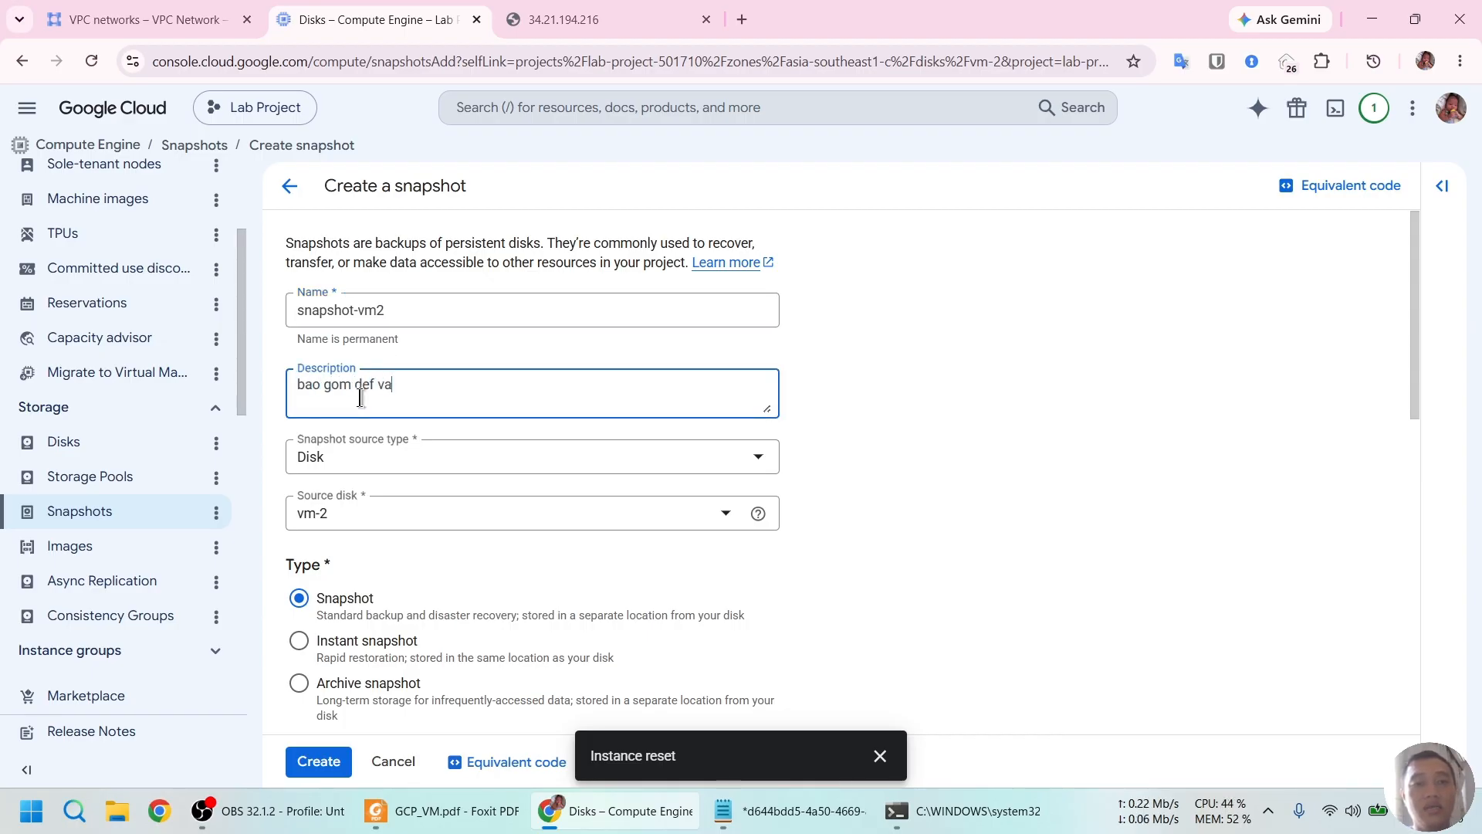
{"action": "type", "text": " nginx"}
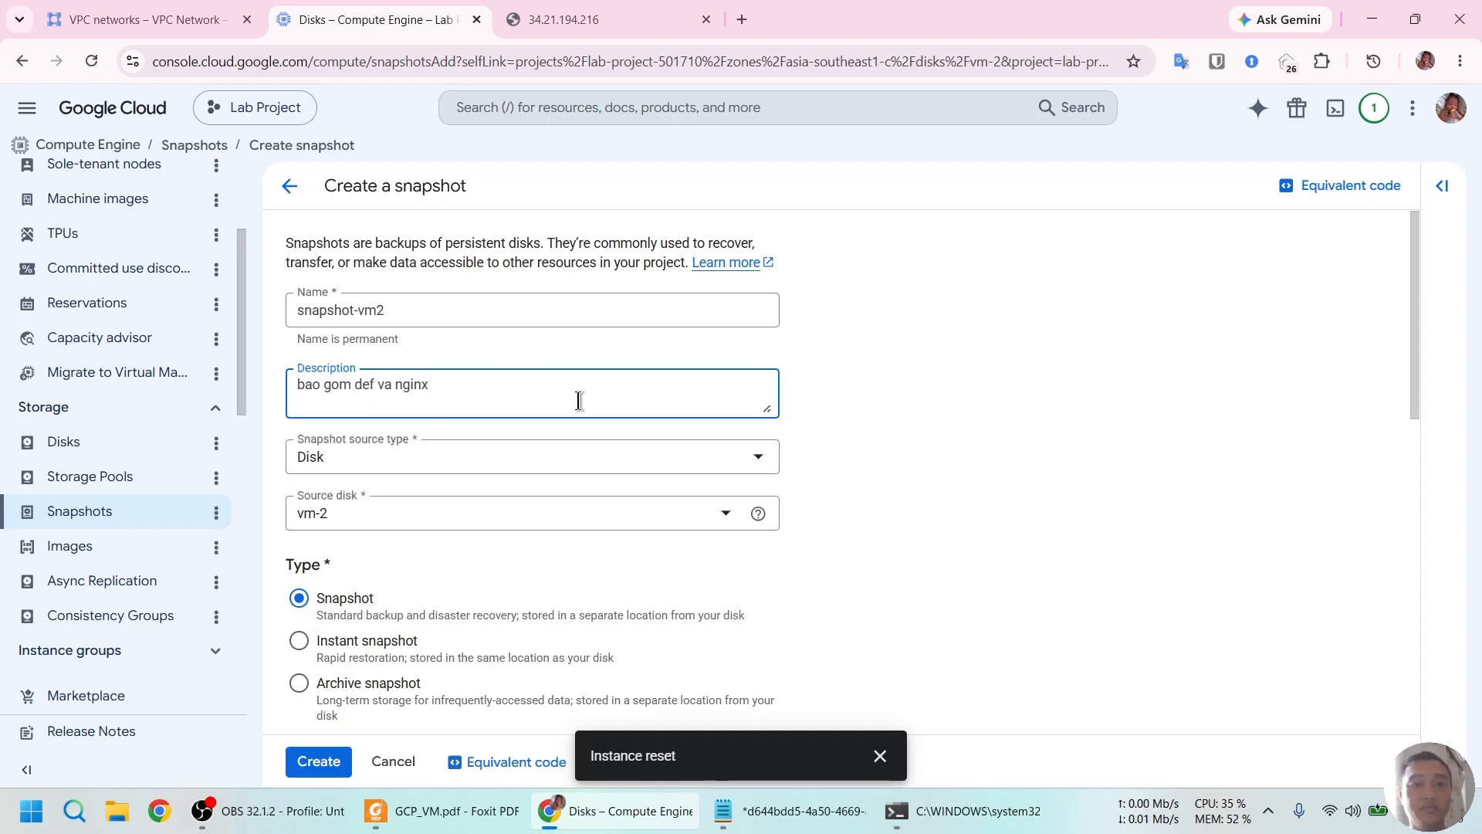
Keep Disk as the snapshot source type, store the snapshot regionally in asia-southeast1 (Singapore), and create it.
{"action": "left_click", "coordinate": [652, 462]}
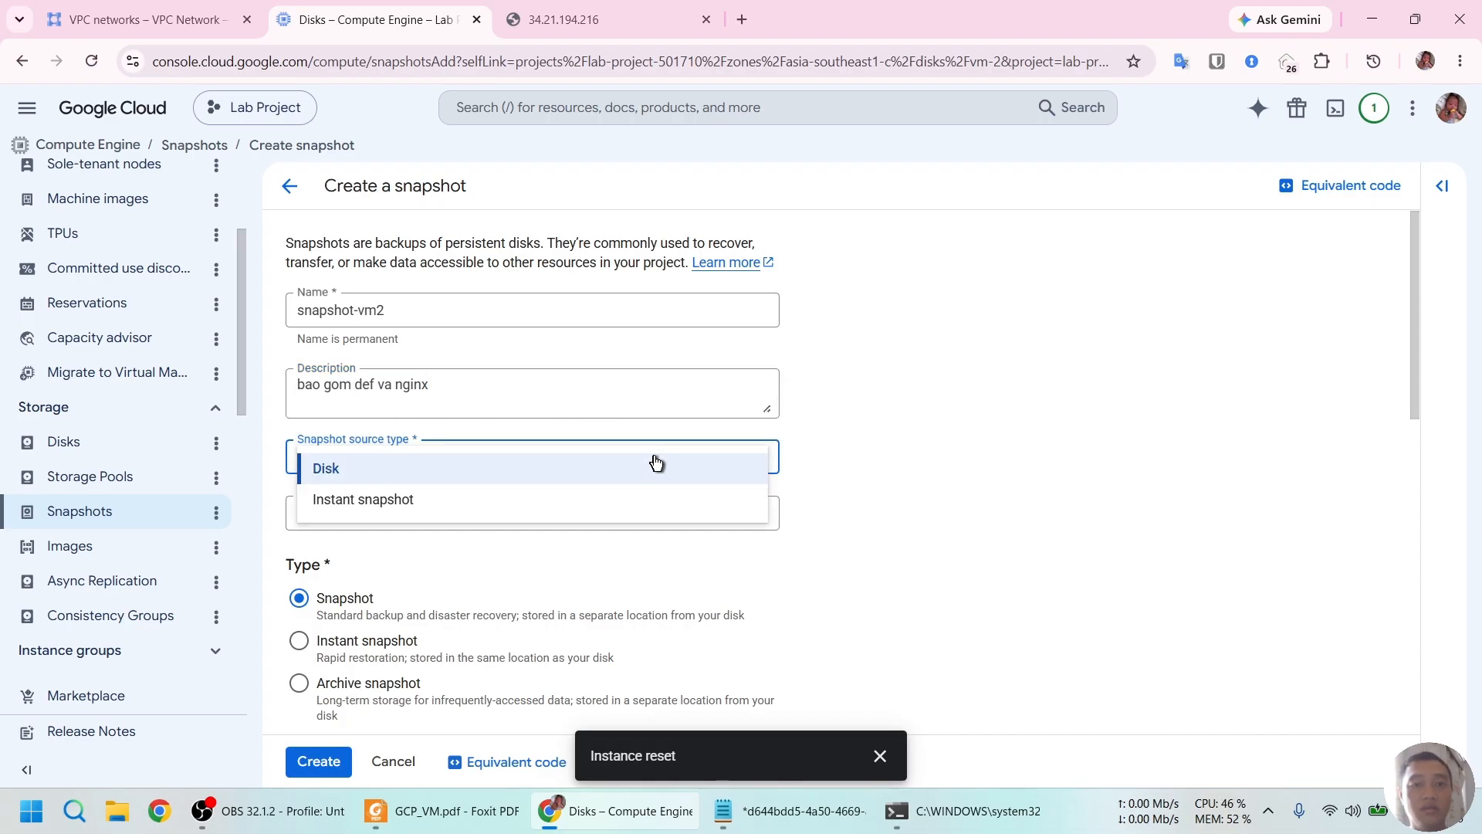
{"action": "left_click", "coordinate": [654, 462]}
{"action": "scroll", "coordinate": [896, 448], "scroll_direction": "down", "scroll_amount": 4}
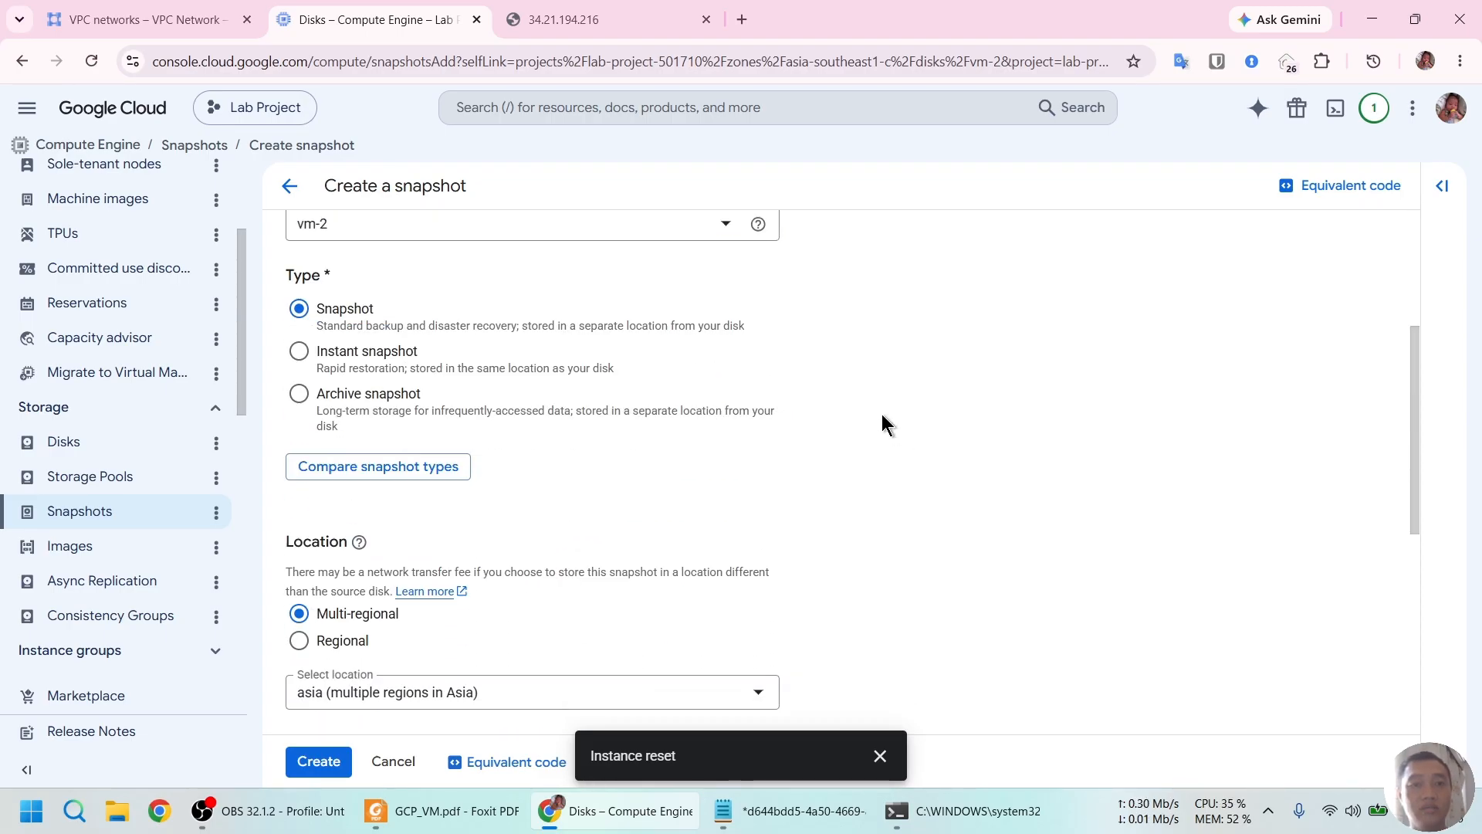
{"action": "scroll", "coordinate": [886, 405], "scroll_direction": "down", "scroll_amount": 3}
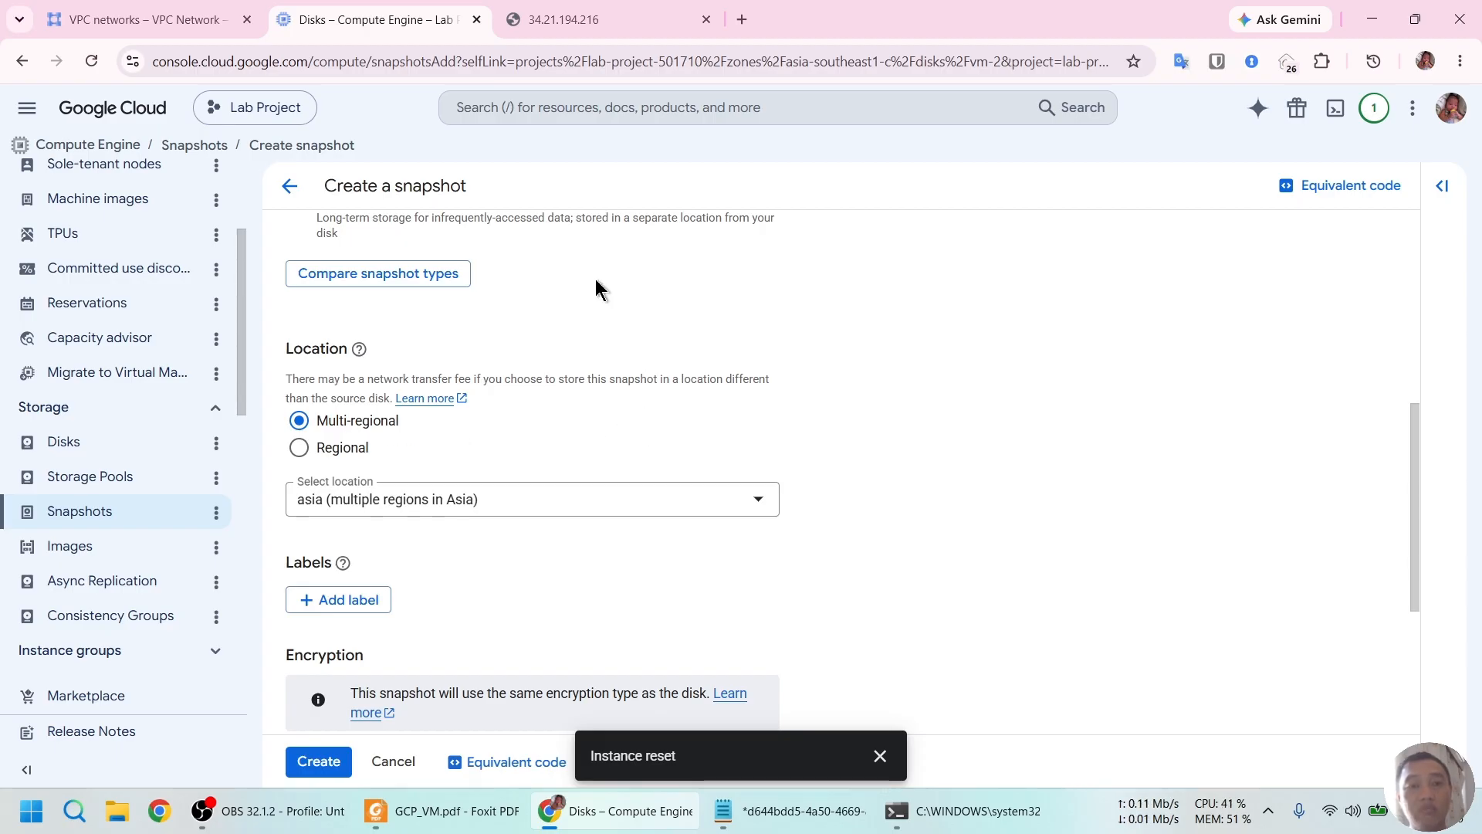
{"action": "left_click", "coordinate": [315, 456]}
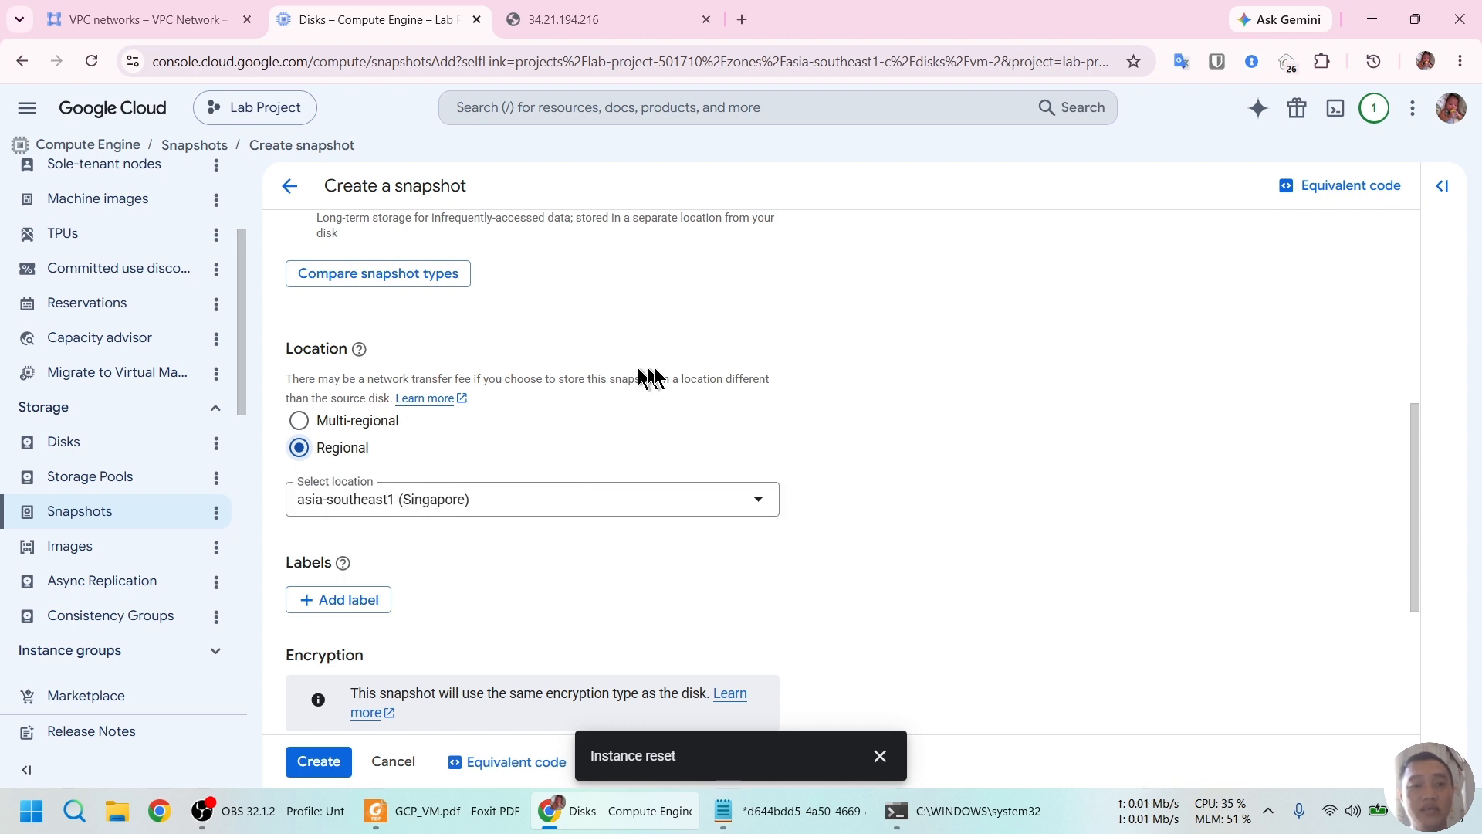
{"action": "scroll", "coordinate": [664, 371], "scroll_direction": "down", "scroll_amount": 3}
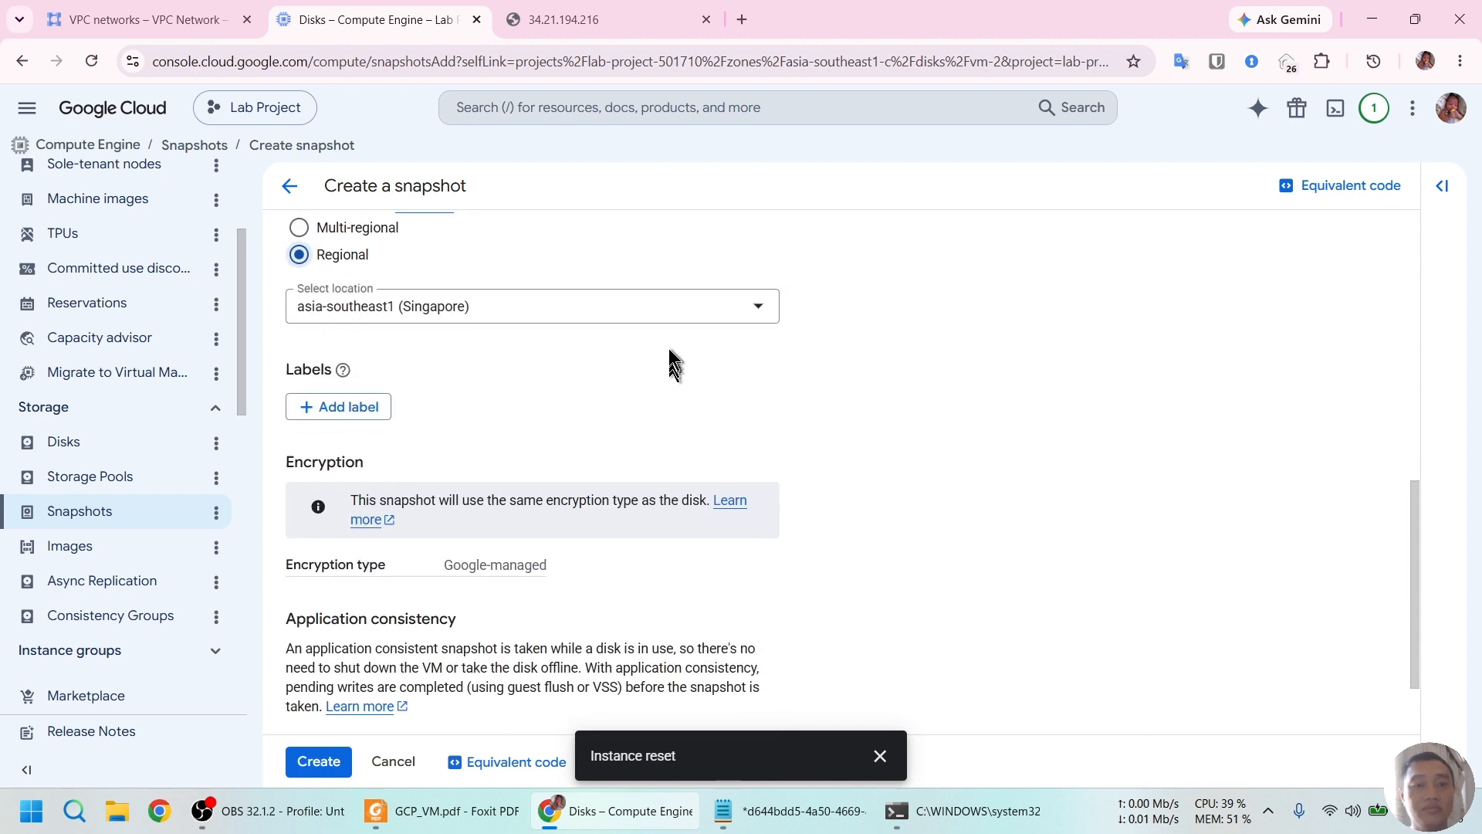
{"action": "scroll", "coordinate": [679, 348], "scroll_direction": "down", "scroll_amount": 2}
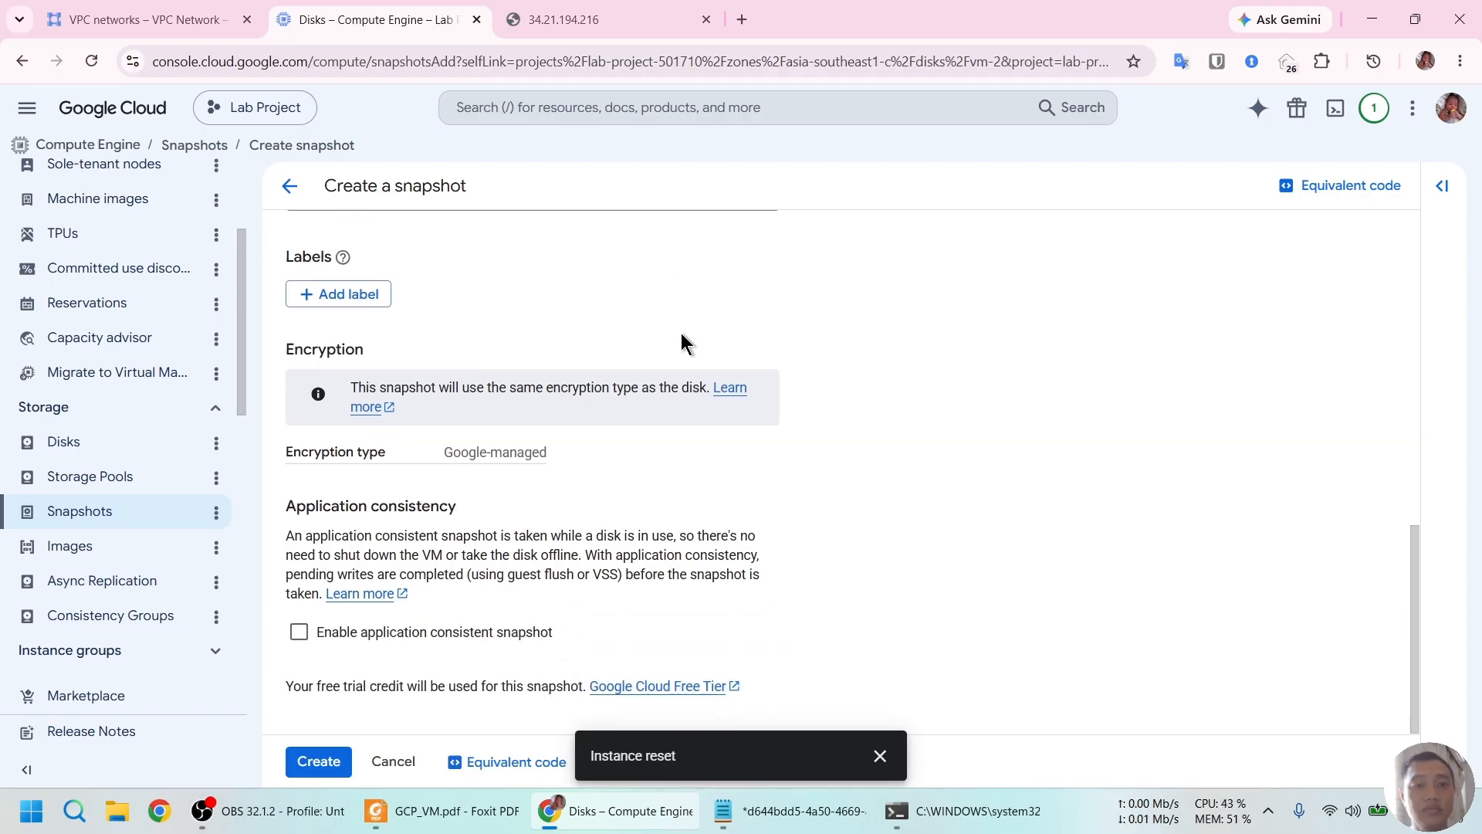
{"action": "left_click", "coordinate": [338, 772]}
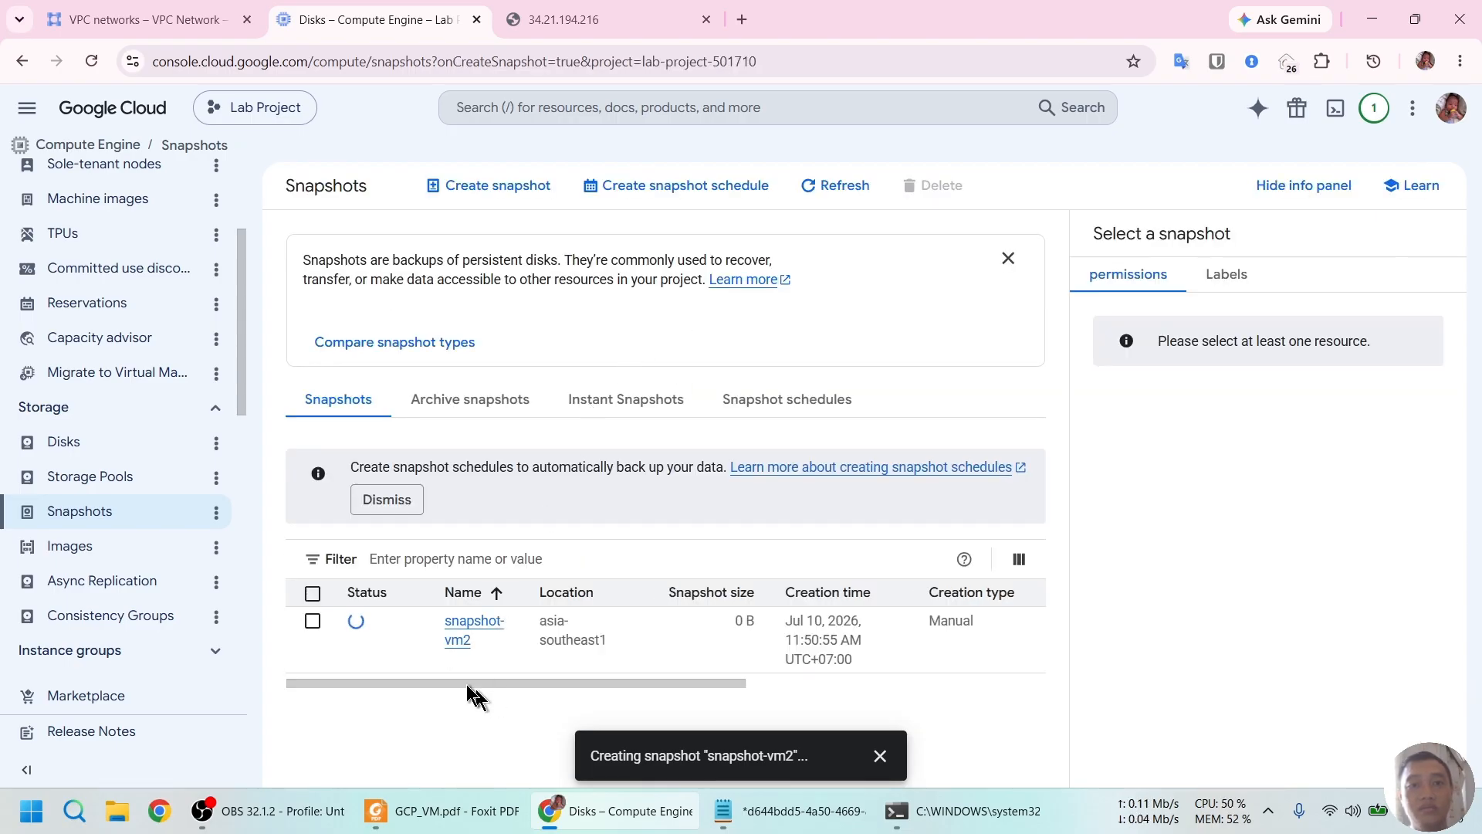
Read the Restore steps under section 8 of the GCP_VM.pdf guide and check the status of snapshot-vm2 in the Google Cloud console.
{"action": "left_click", "coordinate": [446, 813]}
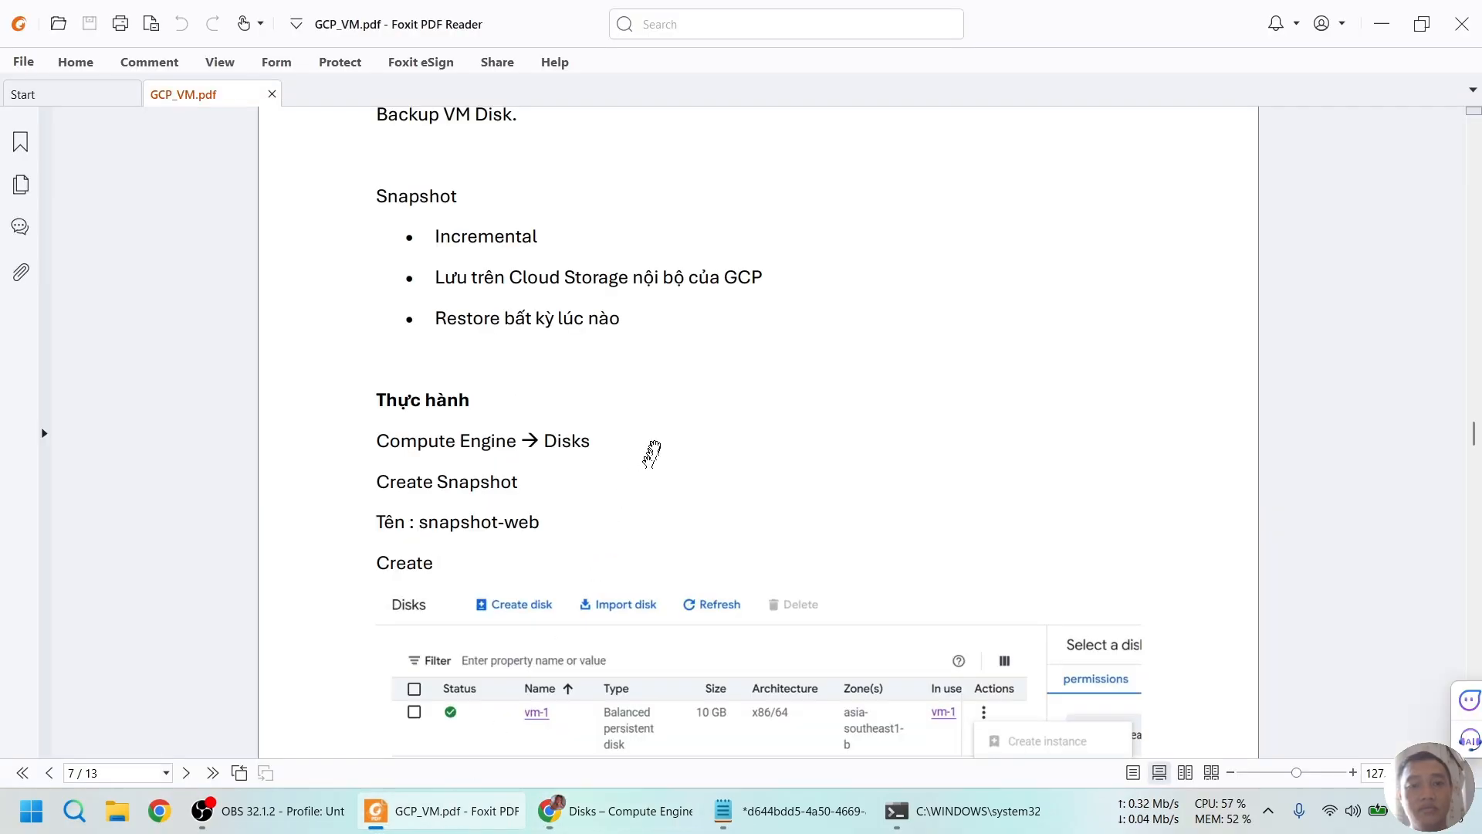
{"action": "scroll", "coordinate": [667, 437], "scroll_direction": "down", "scroll_amount": 1}
{"action": "scroll", "coordinate": [684, 420], "scroll_direction": "down", "scroll_amount": 3}
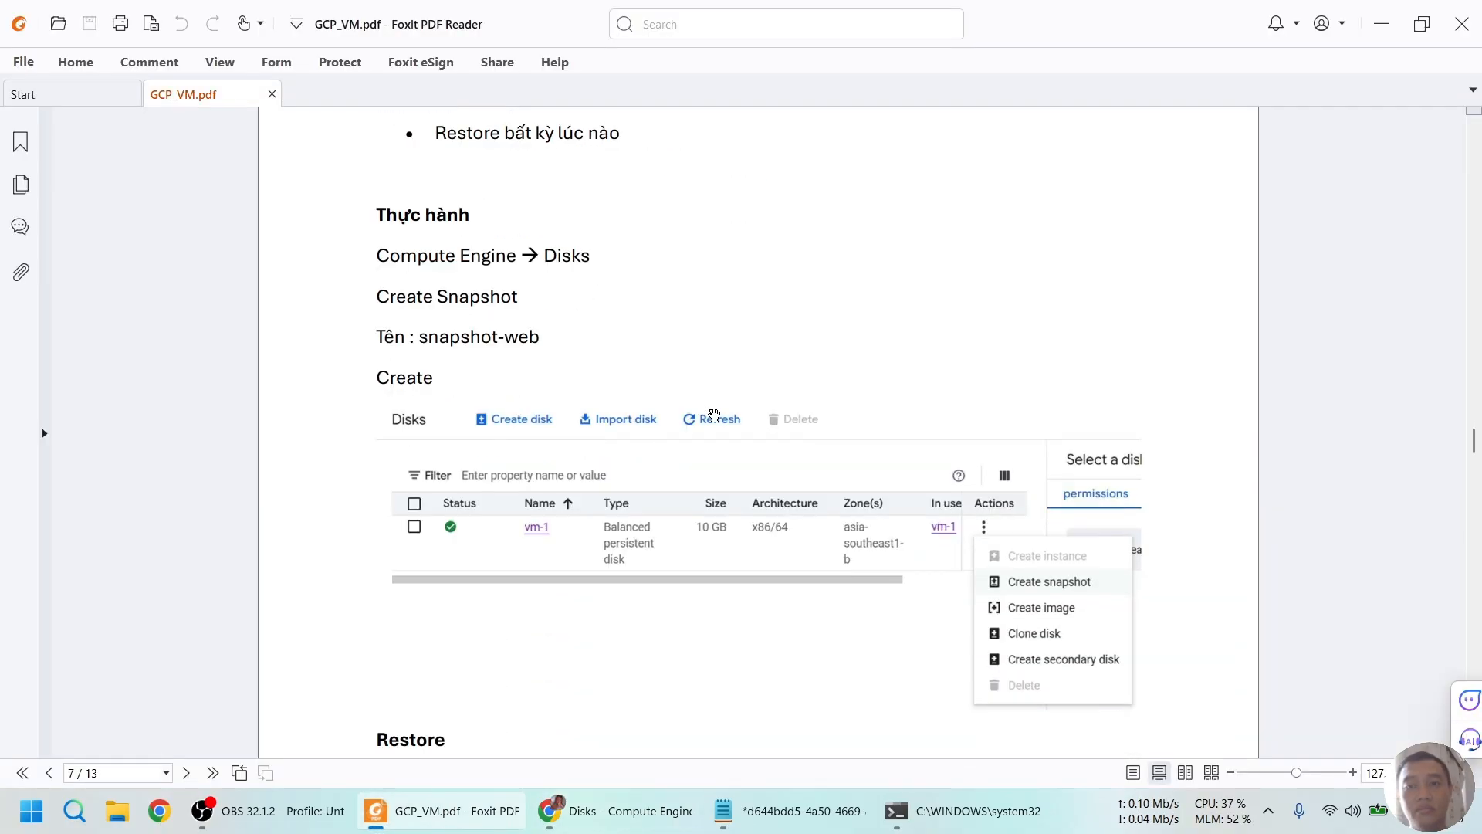
{"action": "scroll", "coordinate": [716, 409], "scroll_direction": "down", "scroll_amount": 4}
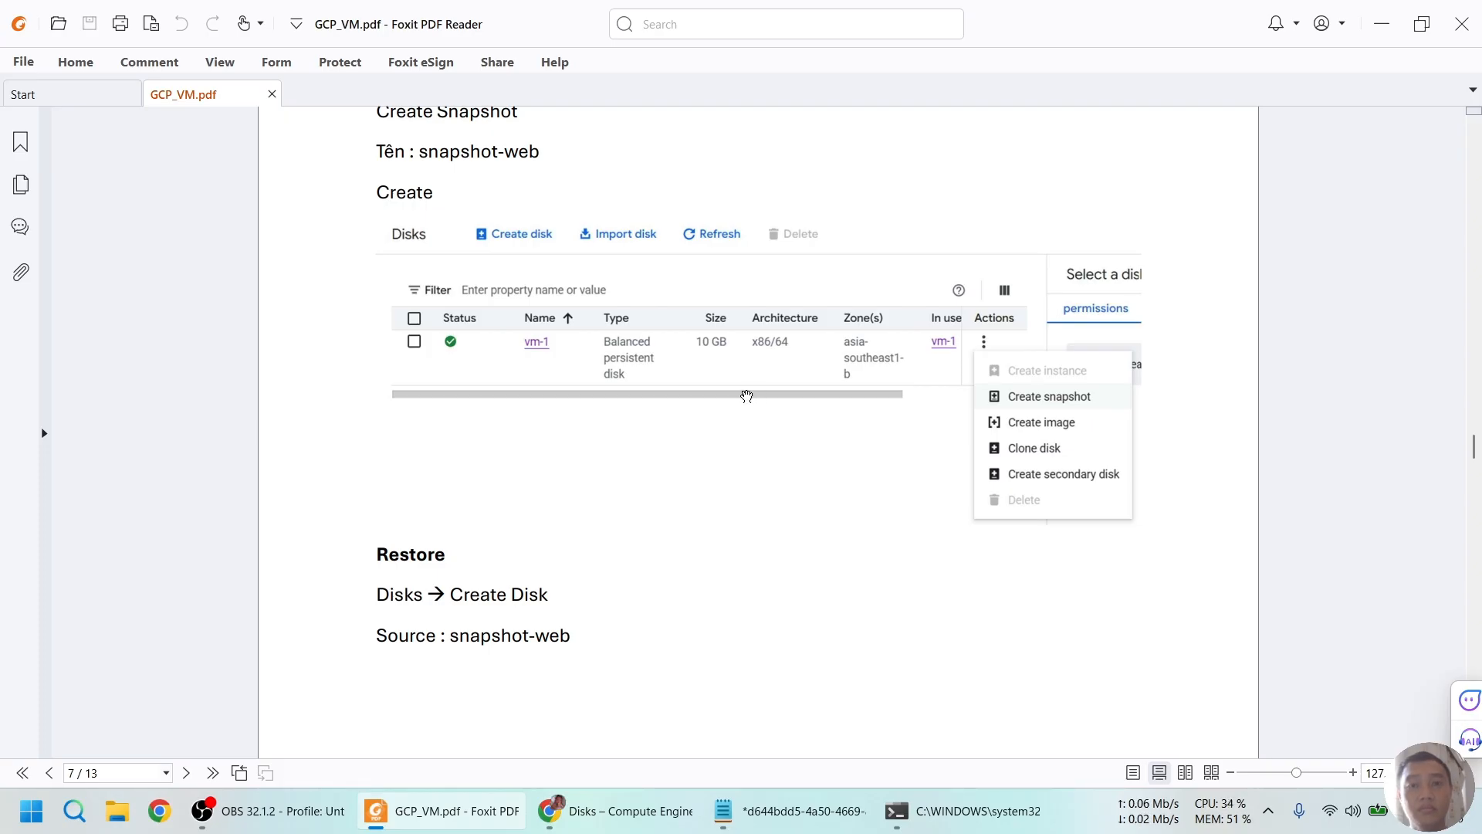
{"action": "scroll", "coordinate": [747, 397], "scroll_direction": "down", "scroll_amount": 3}
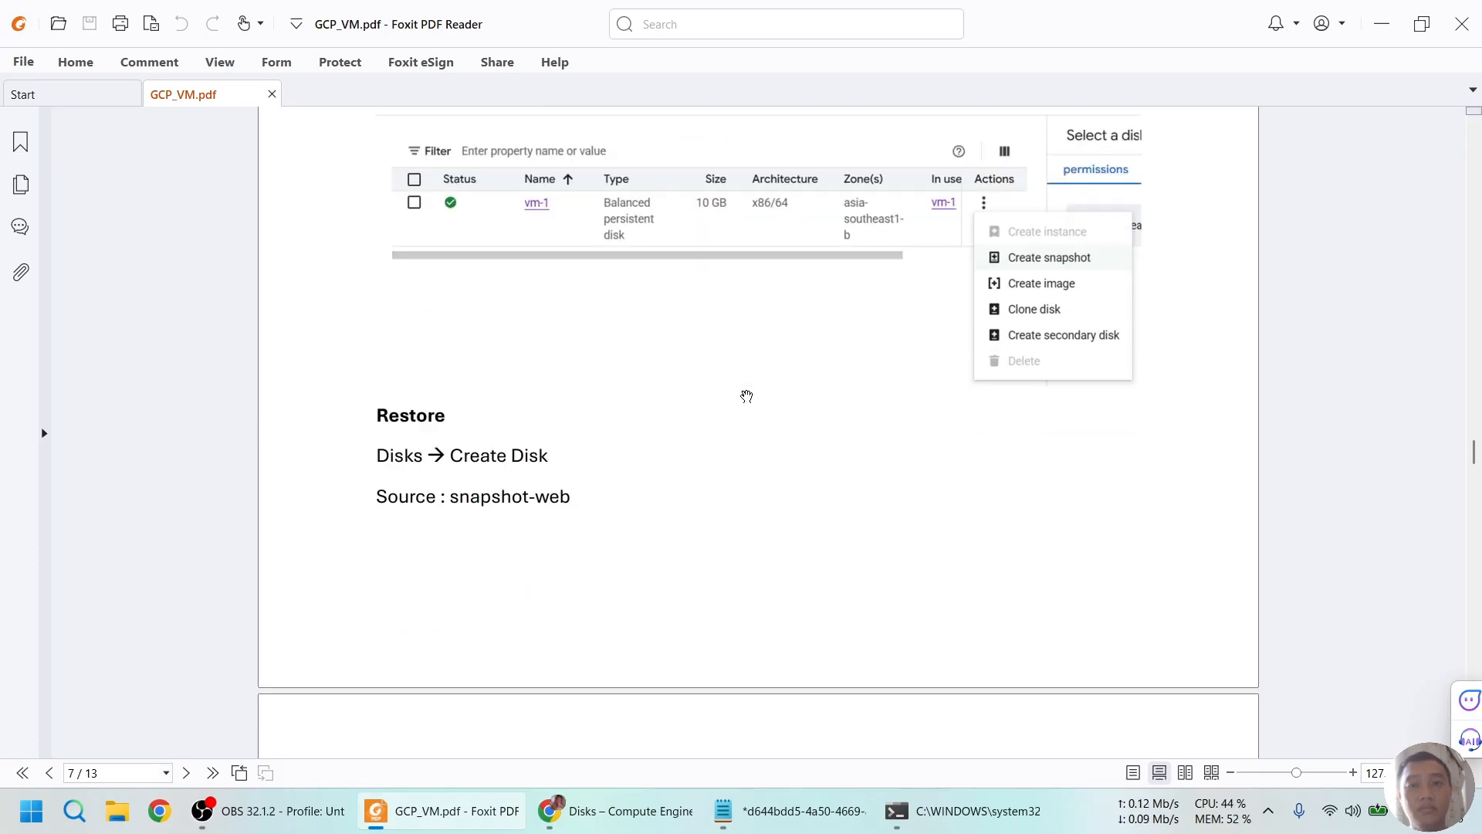
{"action": "scroll", "coordinate": [746, 397], "scroll_direction": "up", "scroll_amount": 1}
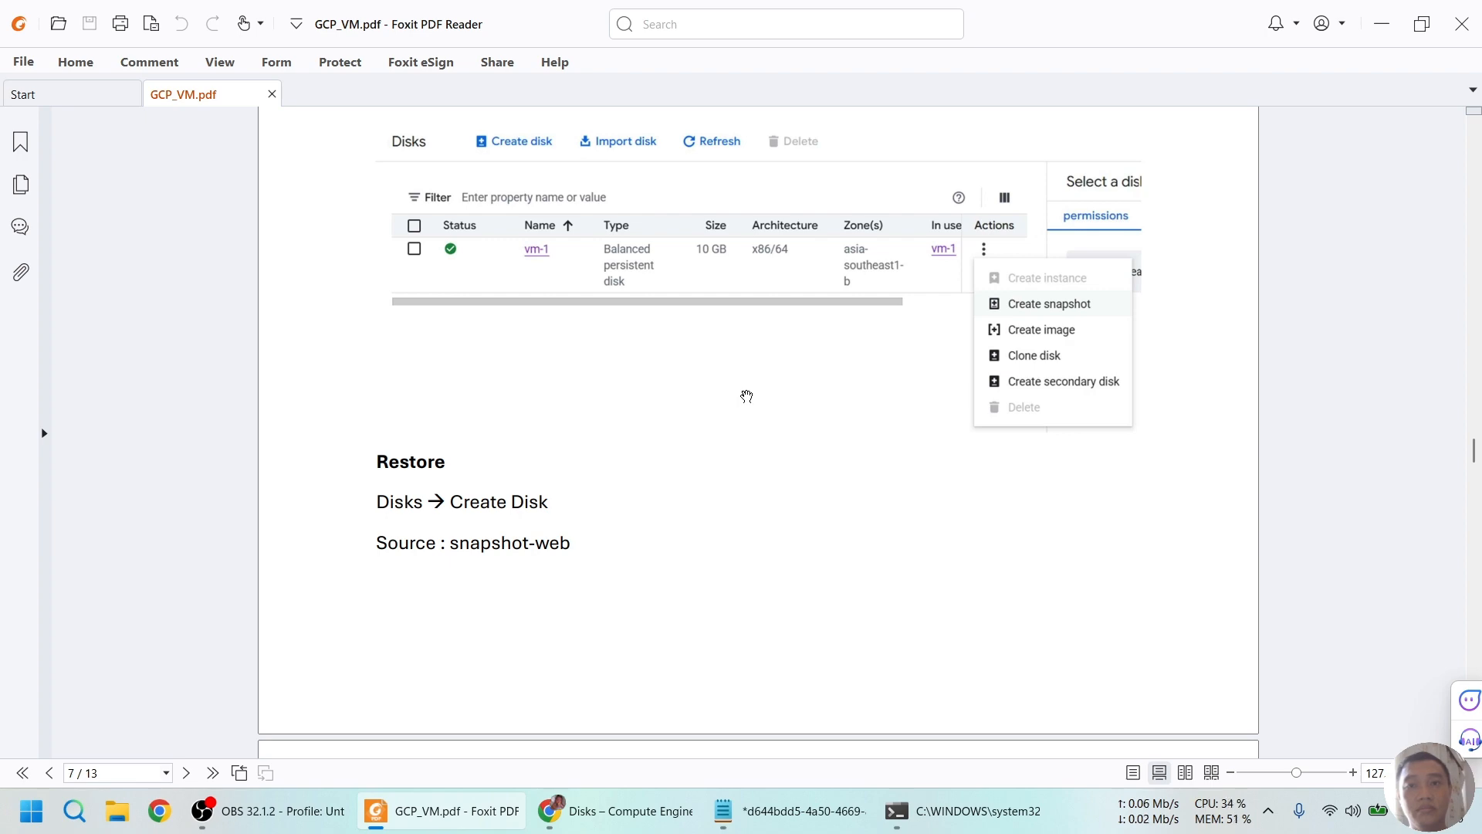
{"action": "key", "text": "alt+Tab"}
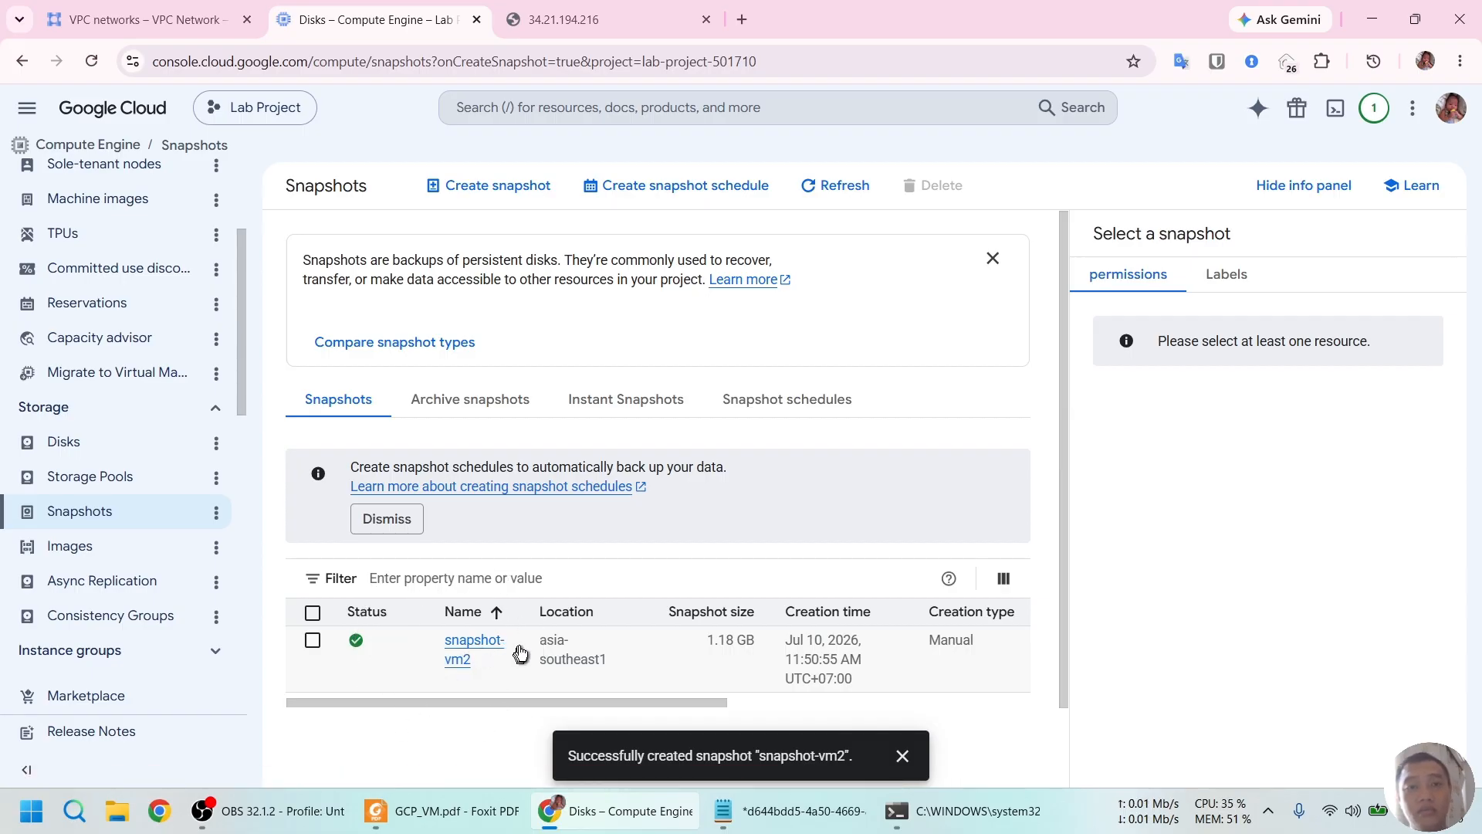
{"action": "left_click", "coordinate": [471, 809]}
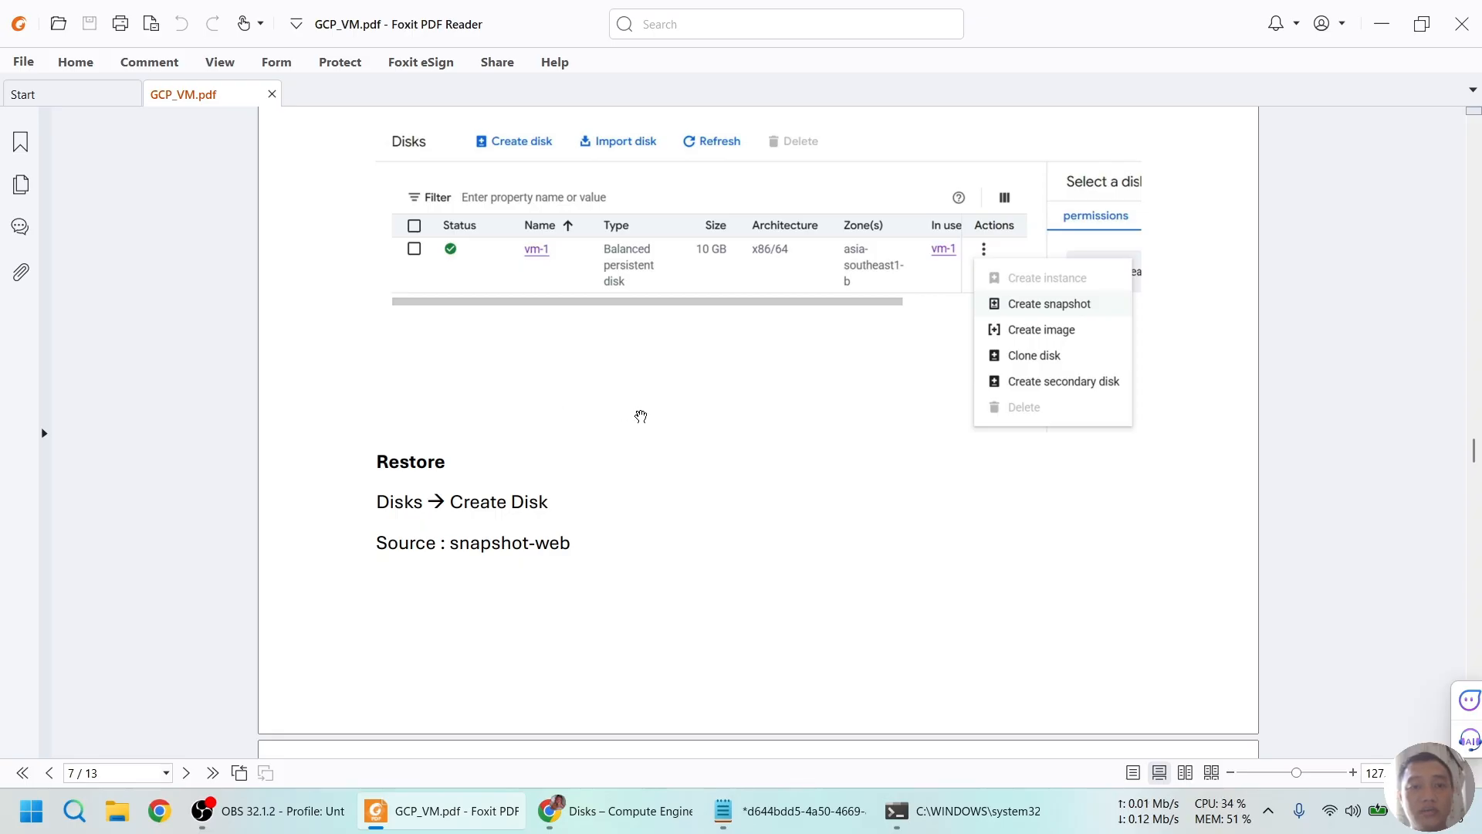
Switch back to the Google Cloud console and start a new Compute Engine disk named disk-snapshot.
{"action": "key", "text": "alt+Tab"}
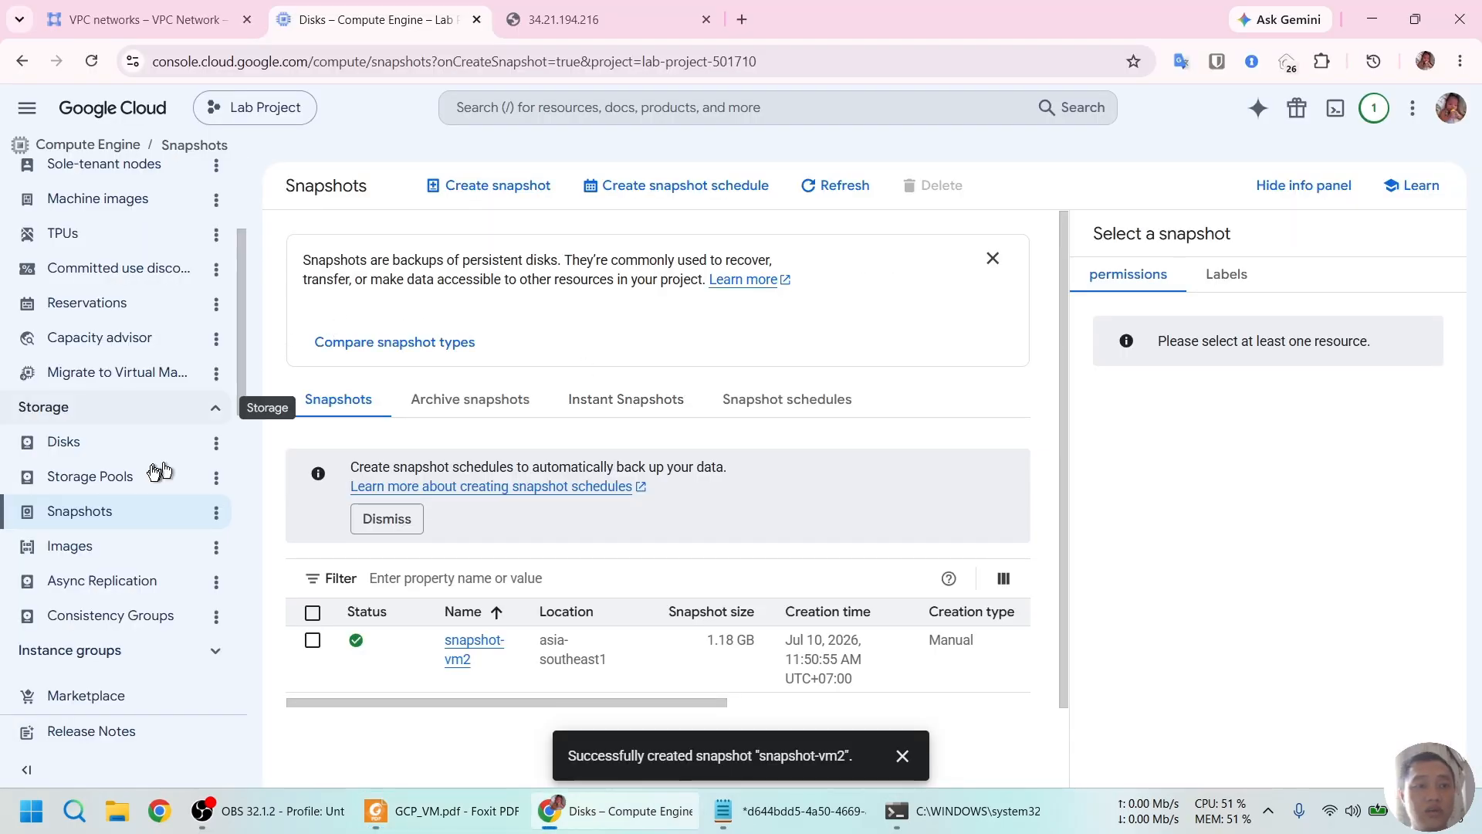
{"action": "left_click", "coordinate": [99, 446]}
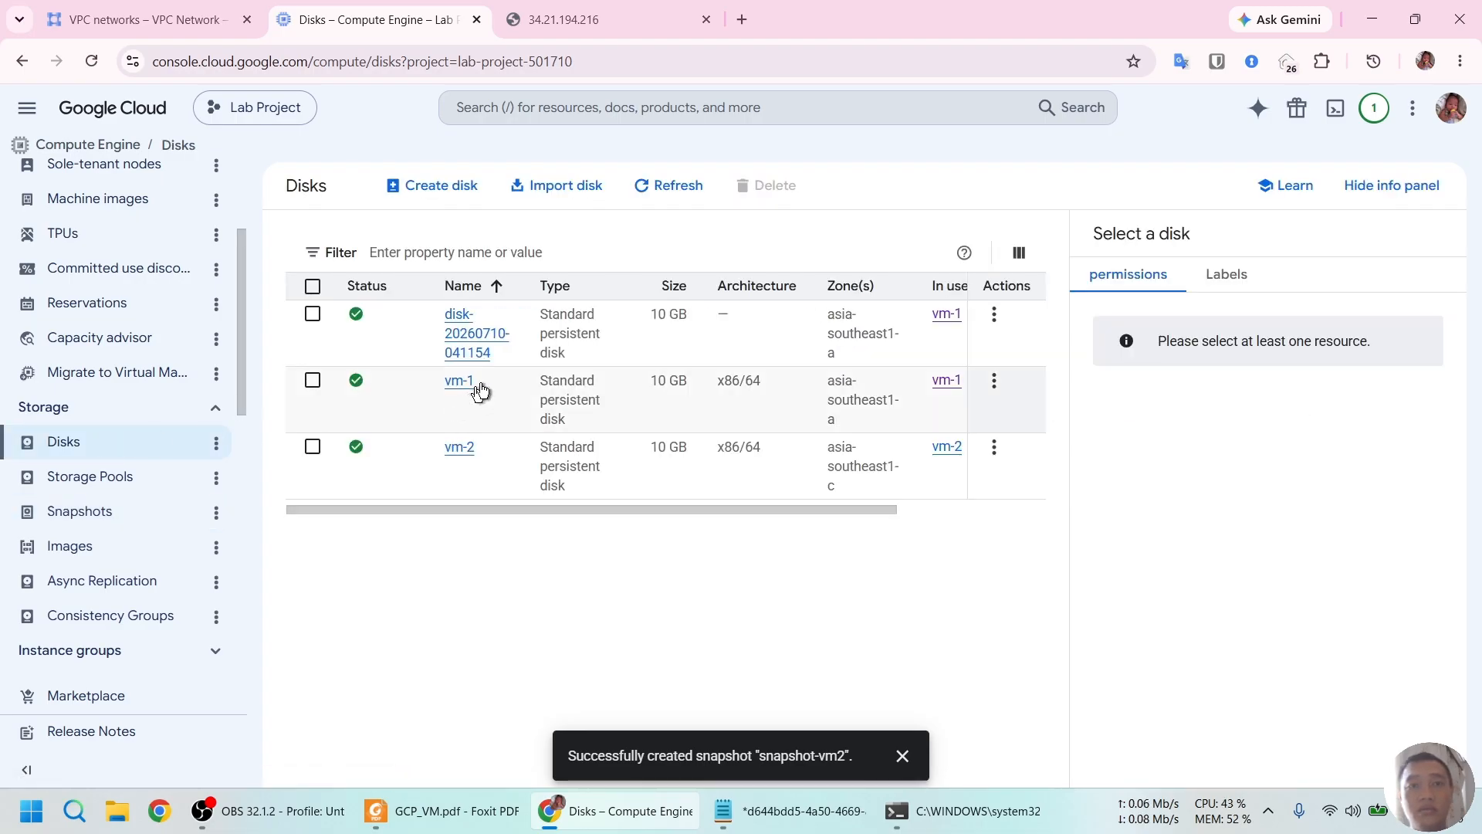
{"action": "left_click", "coordinate": [443, 187]}
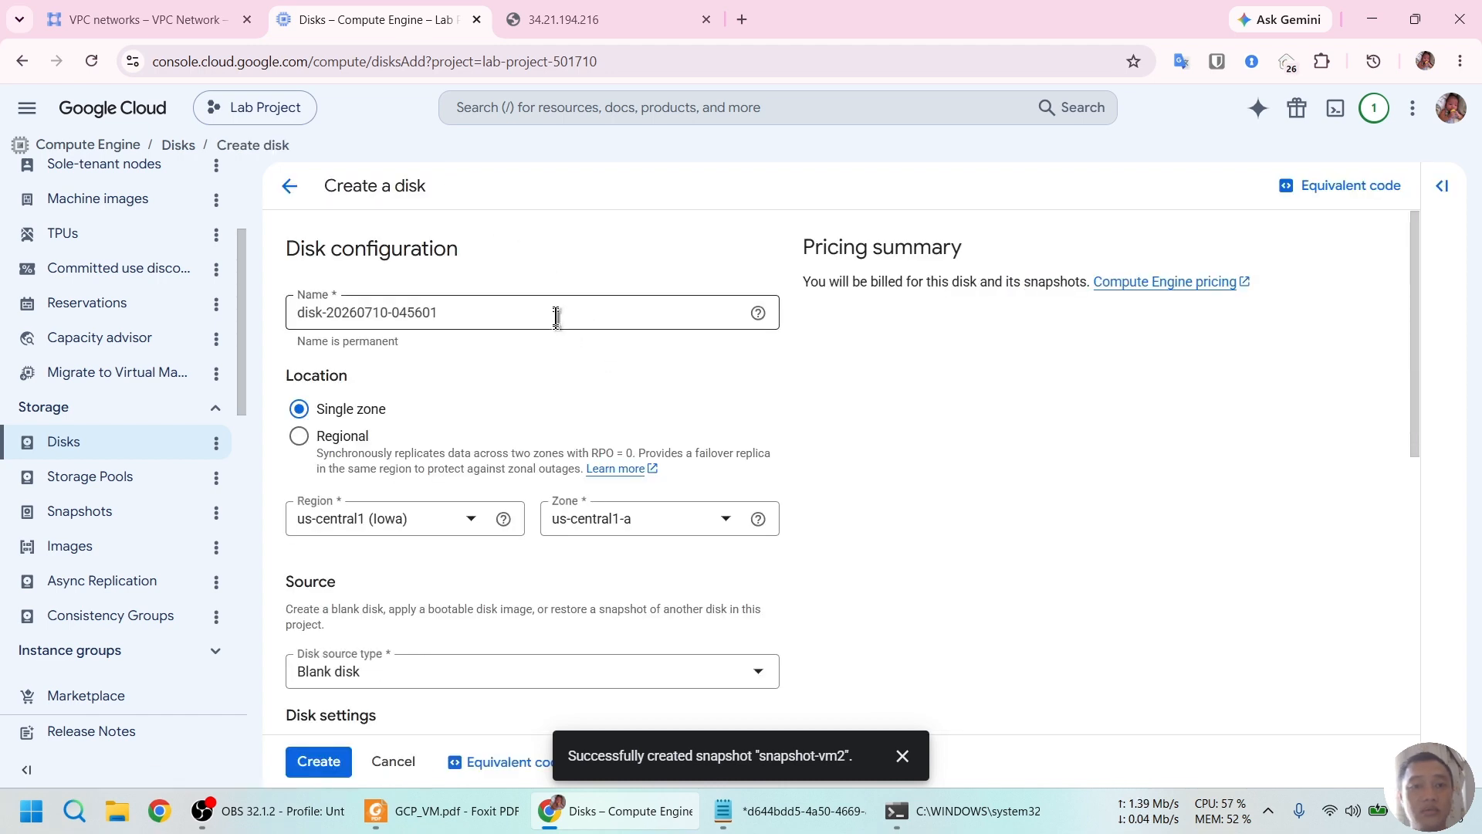
{"action": "left_click", "coordinate": [516, 312]}
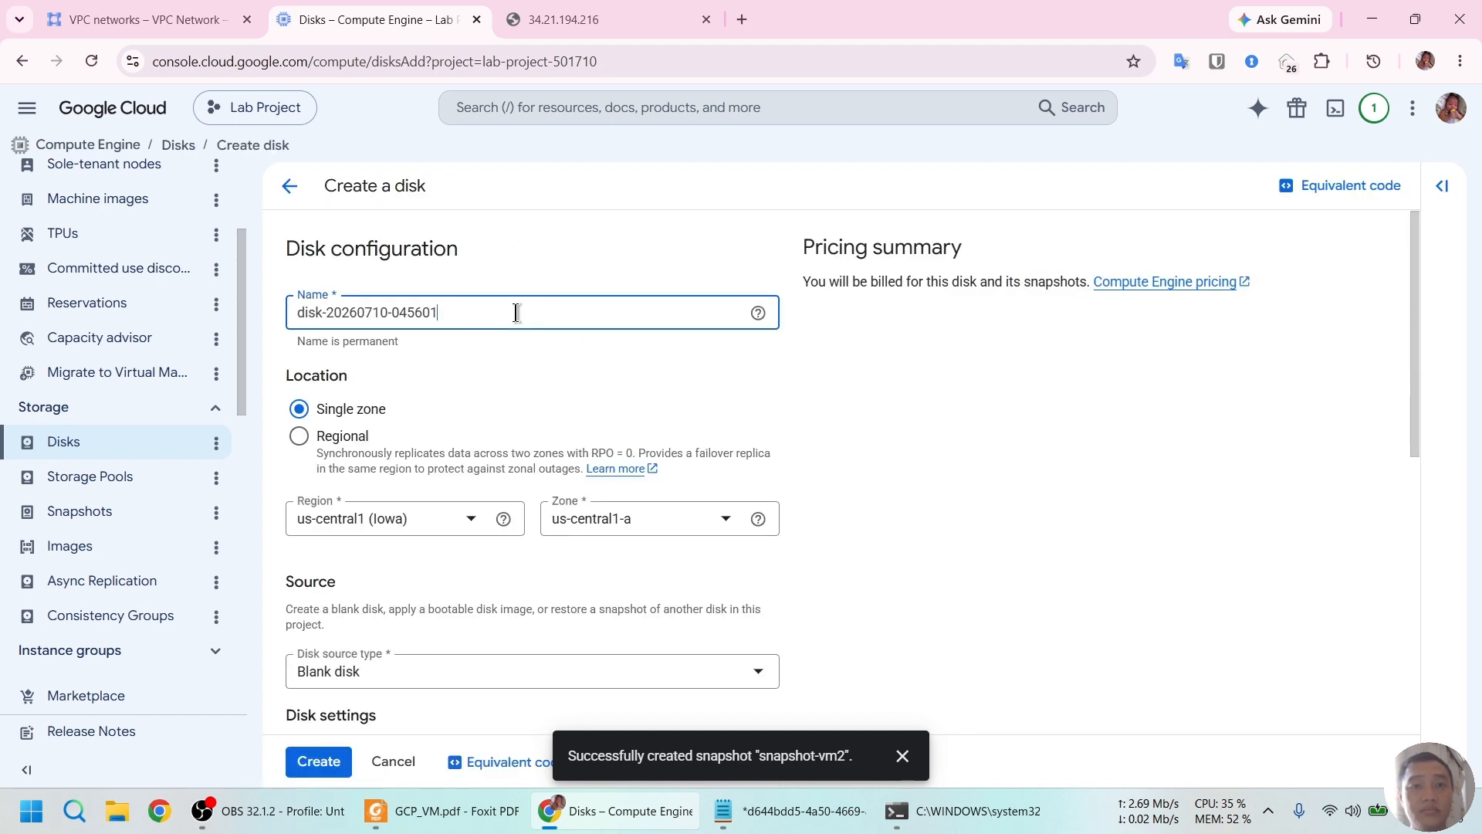
{"action": "triple_click", "coordinate": [516, 313]}
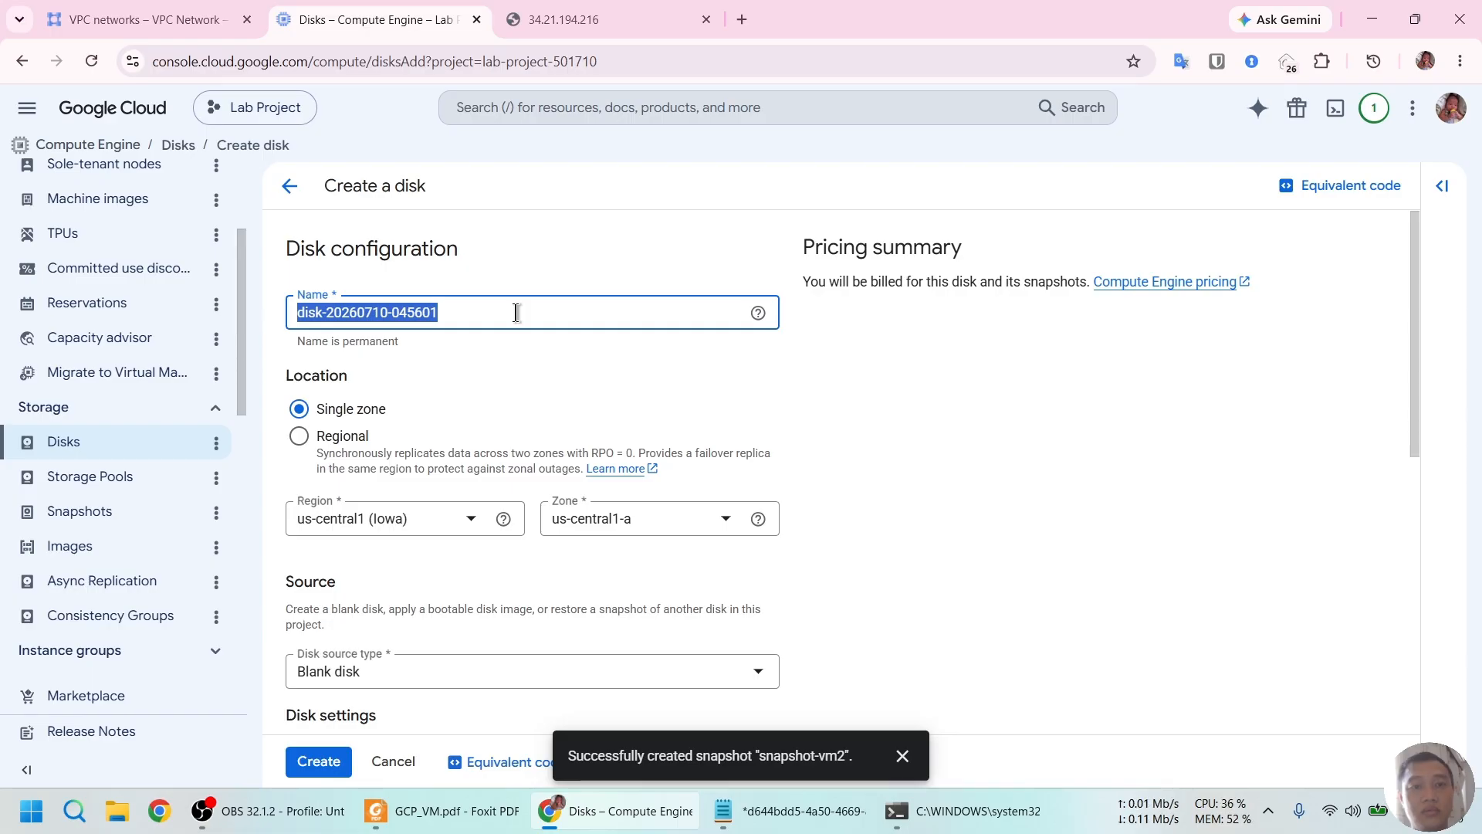
{"action": "type", "text": "disk"}
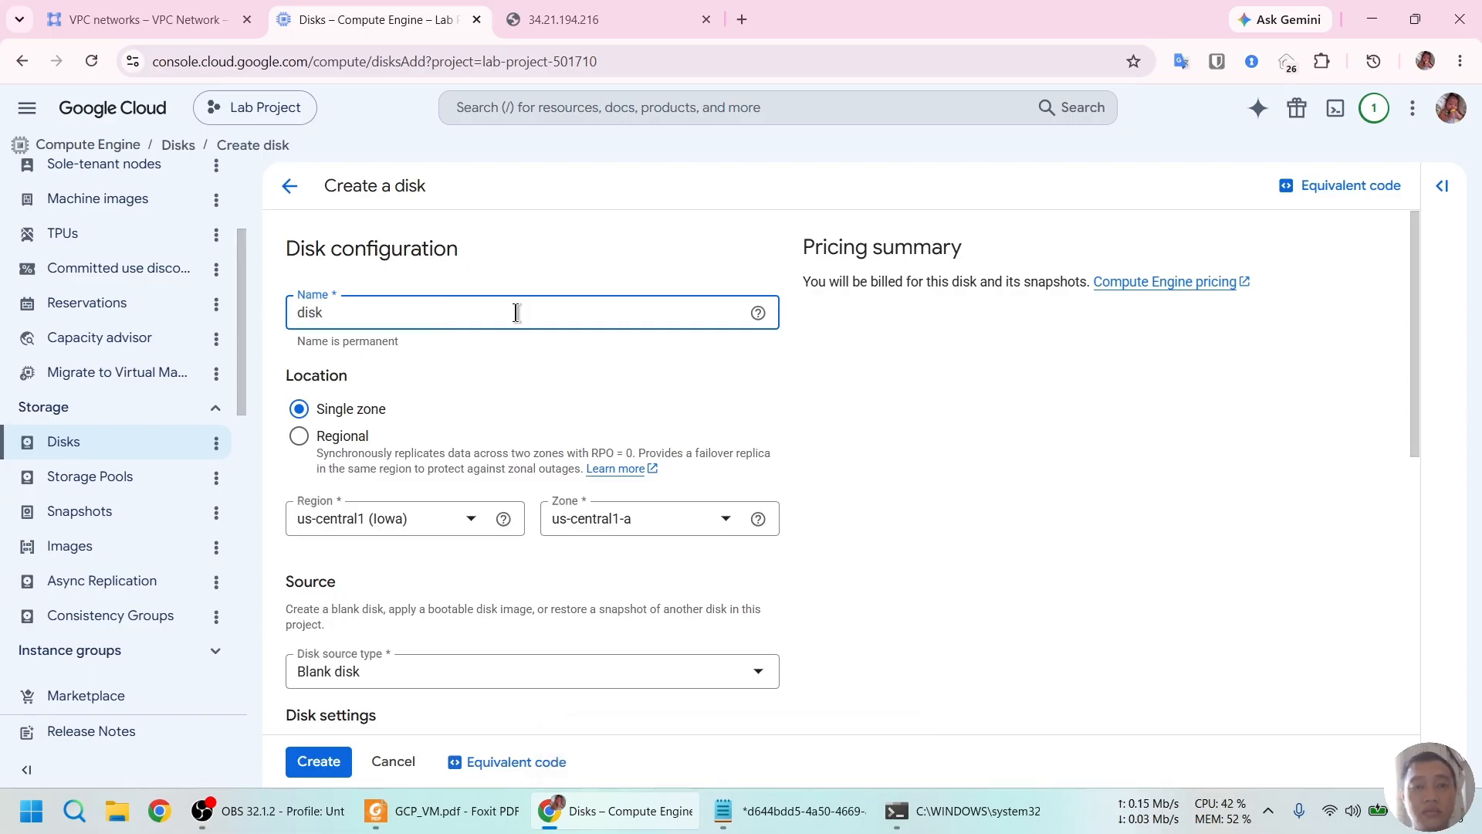
{"action": "type", "text": "-snapshot"}
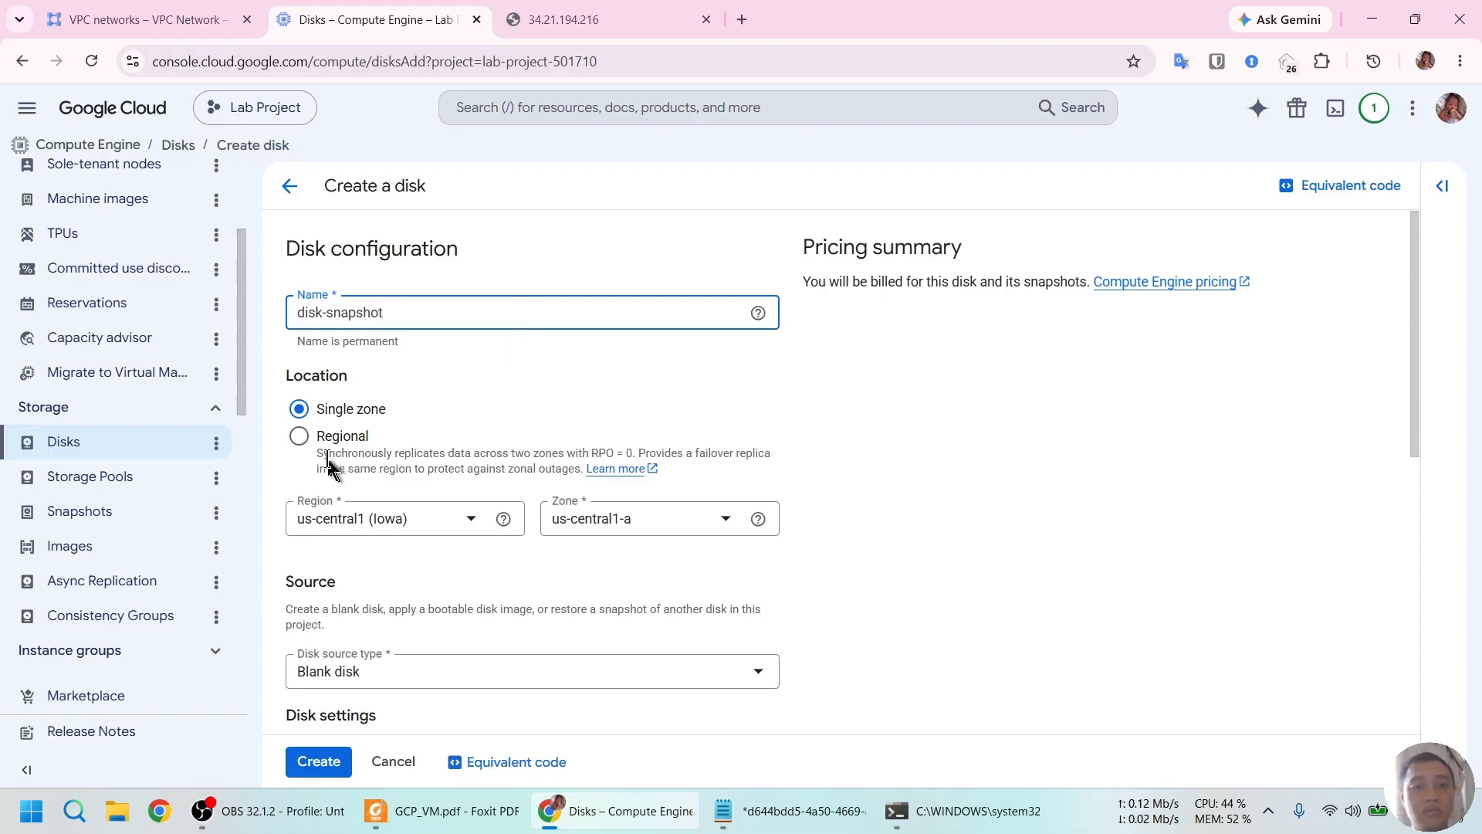
Make the new disk's location Regional and set its region to asia-southeast1 (Singapore).
{"action": "left_click", "coordinate": [300, 437]}
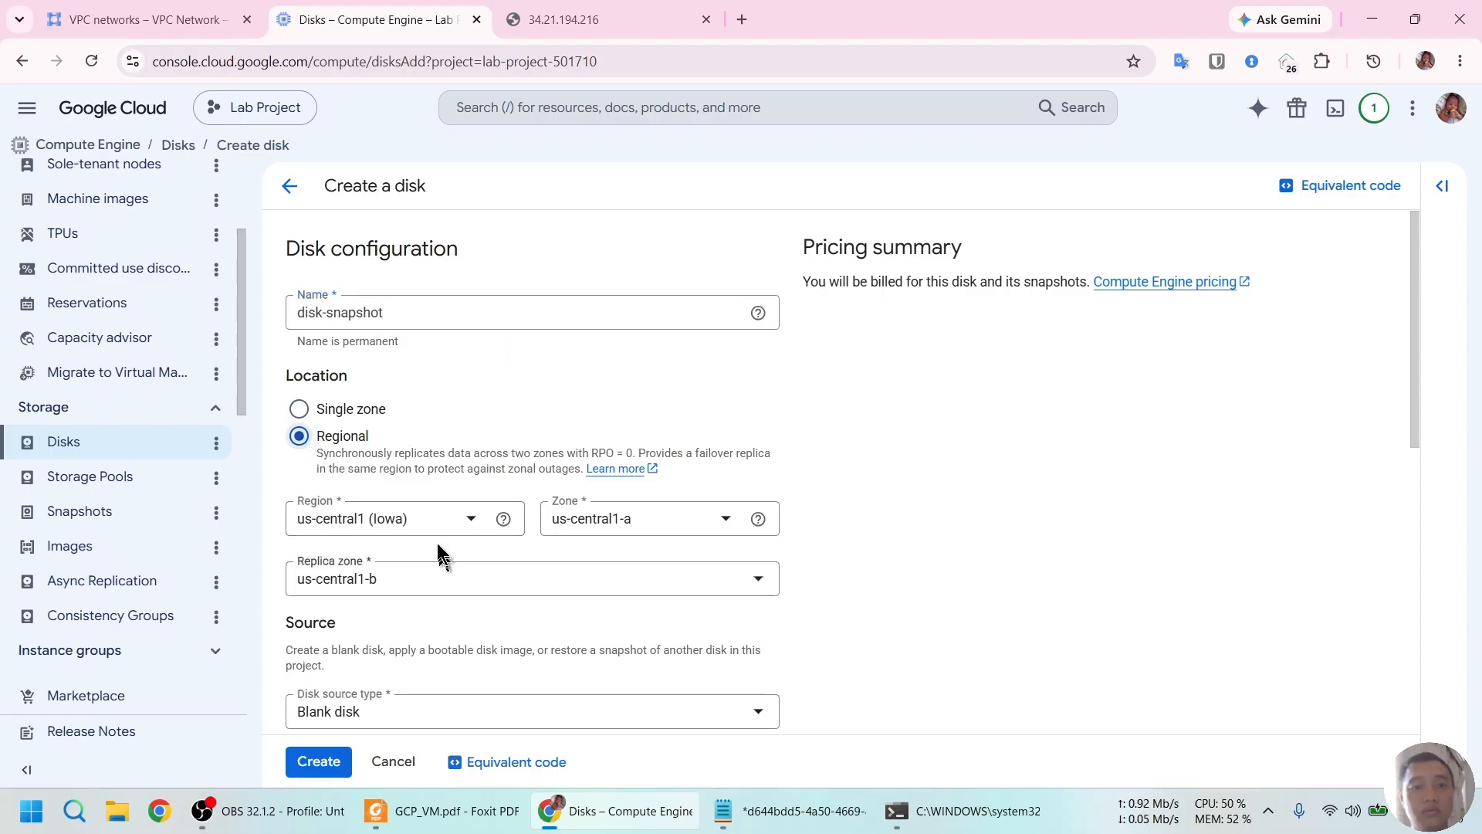
{"action": "left_click", "coordinate": [476, 518]}
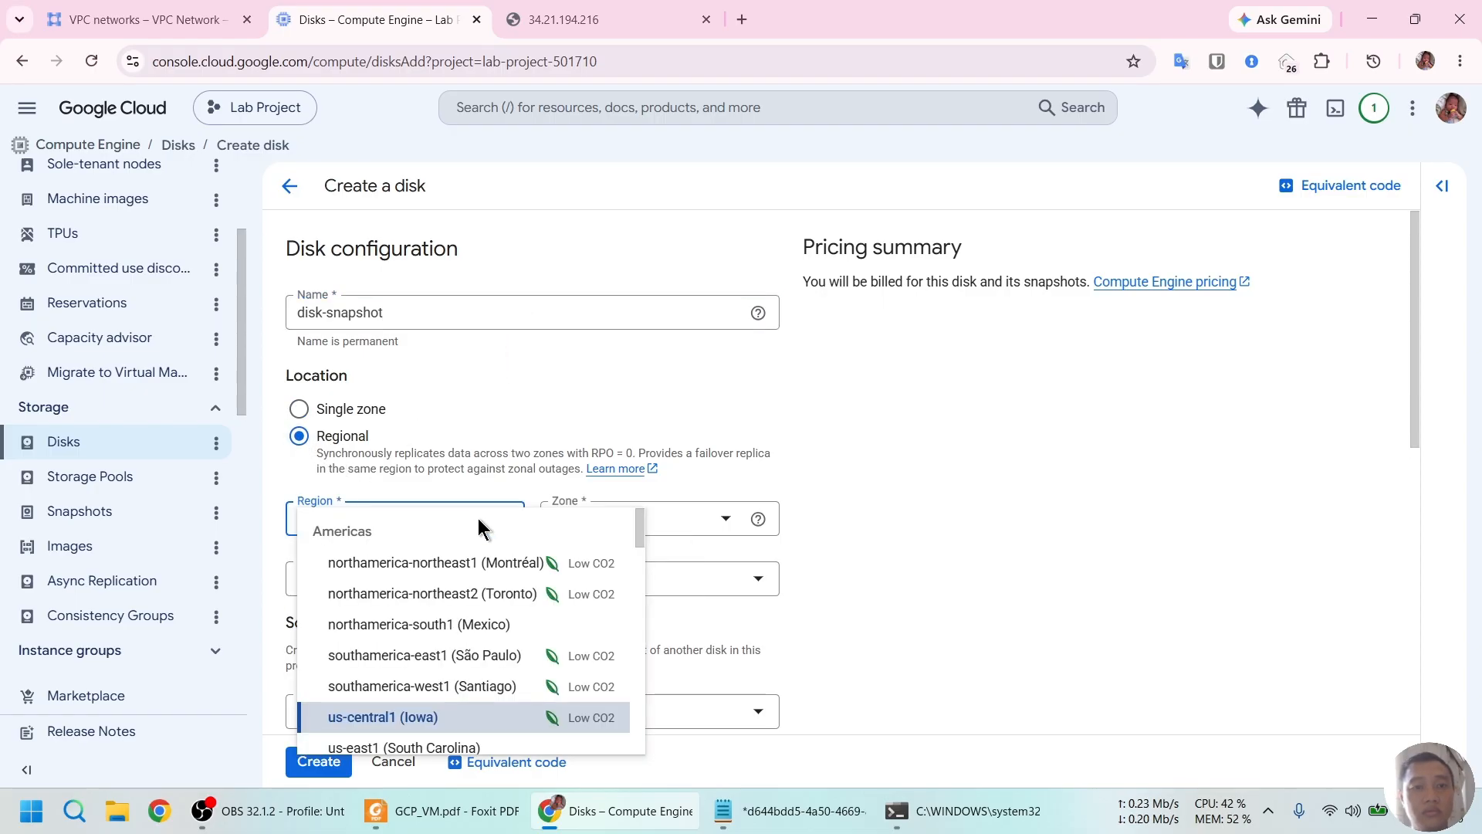
{"action": "scroll", "coordinate": [452, 592], "scroll_direction": "down", "scroll_amount": 3}
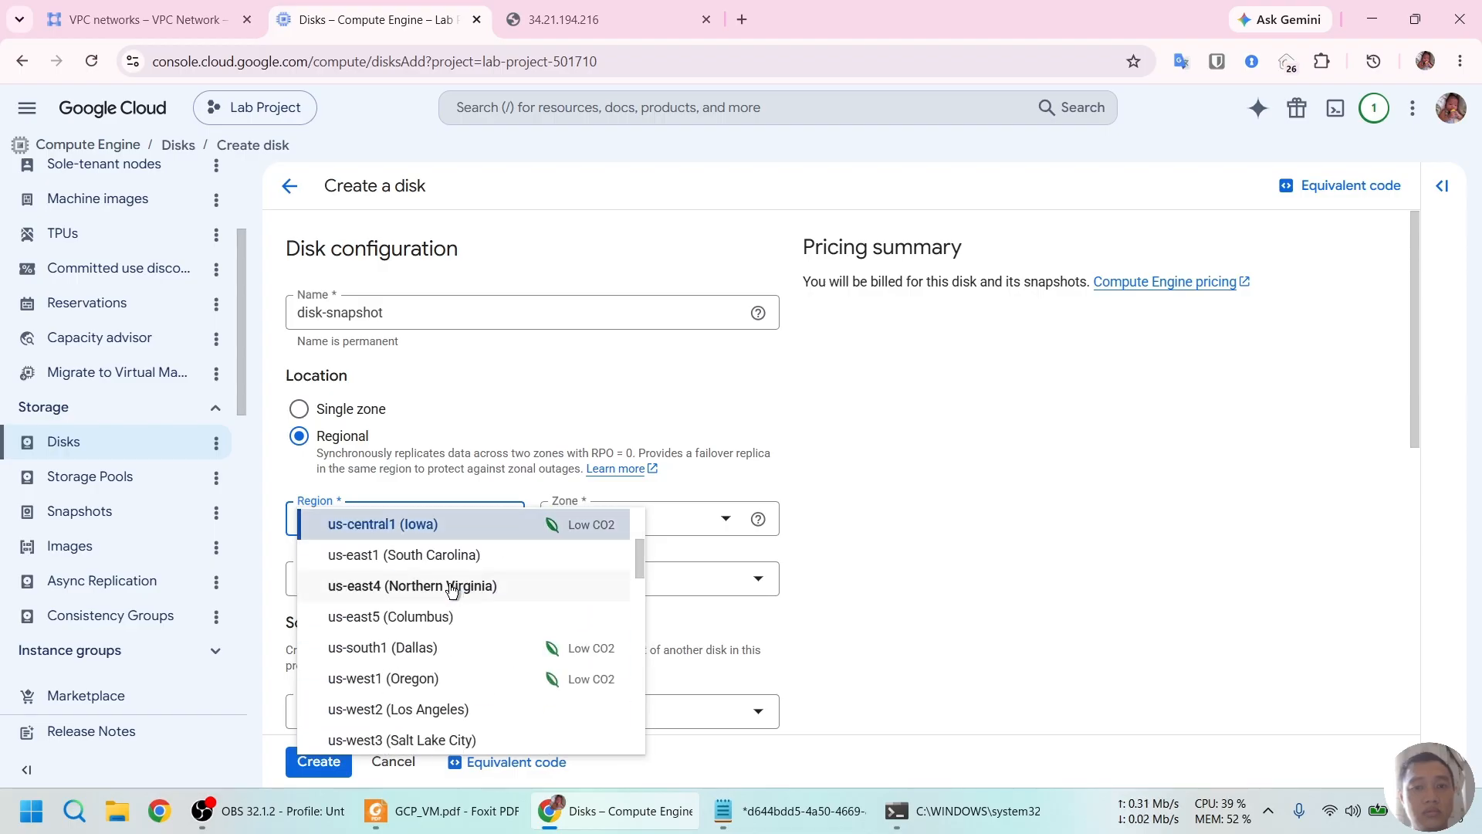
{"action": "scroll", "coordinate": [452, 590], "scroll_direction": "down", "scroll_amount": 10}
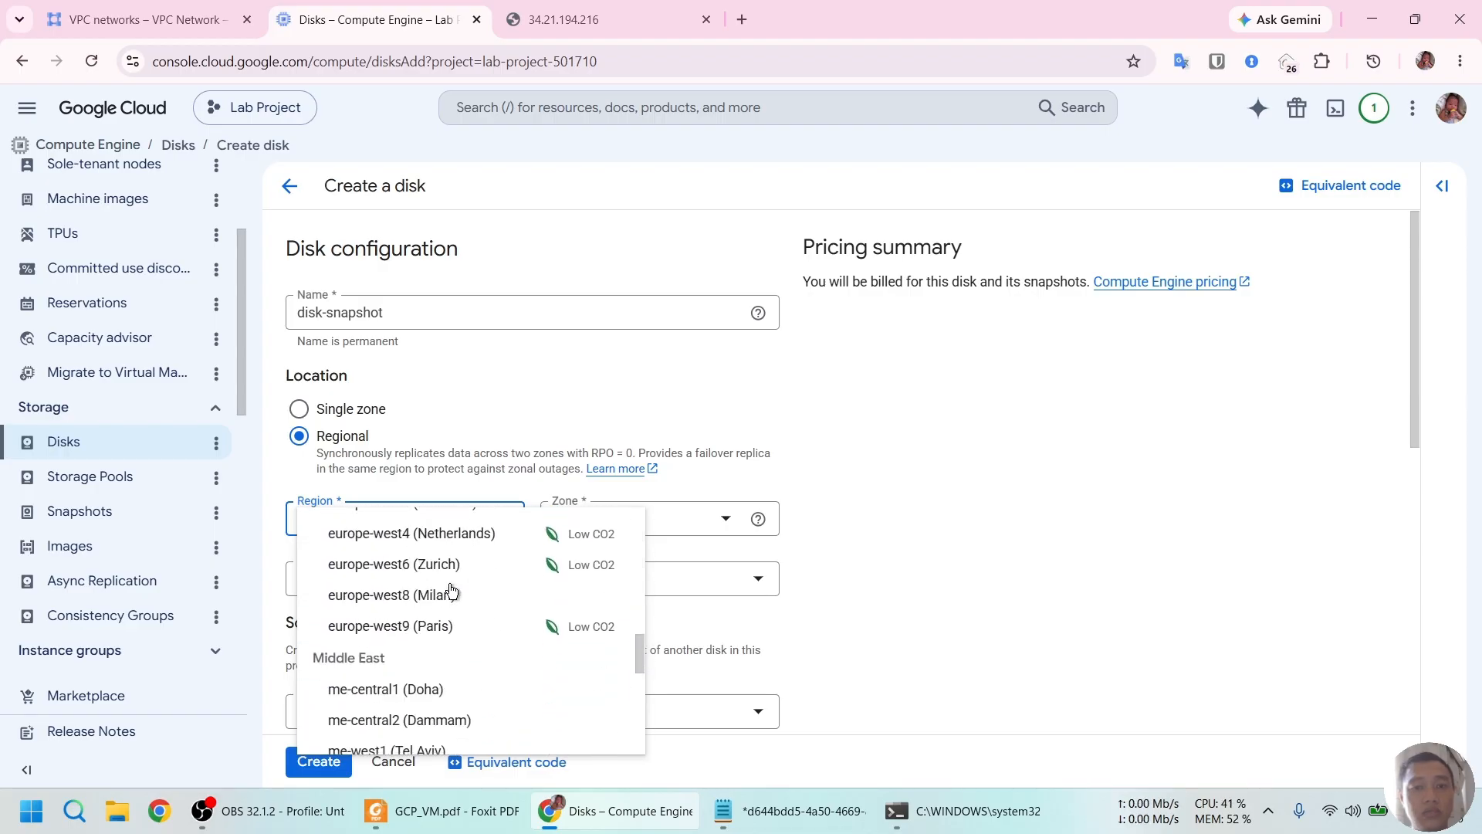
{"action": "scroll", "coordinate": [451, 590], "scroll_direction": "down", "scroll_amount": 3}
{"action": "scroll", "coordinate": [449, 584], "scroll_direction": "down", "scroll_amount": 3}
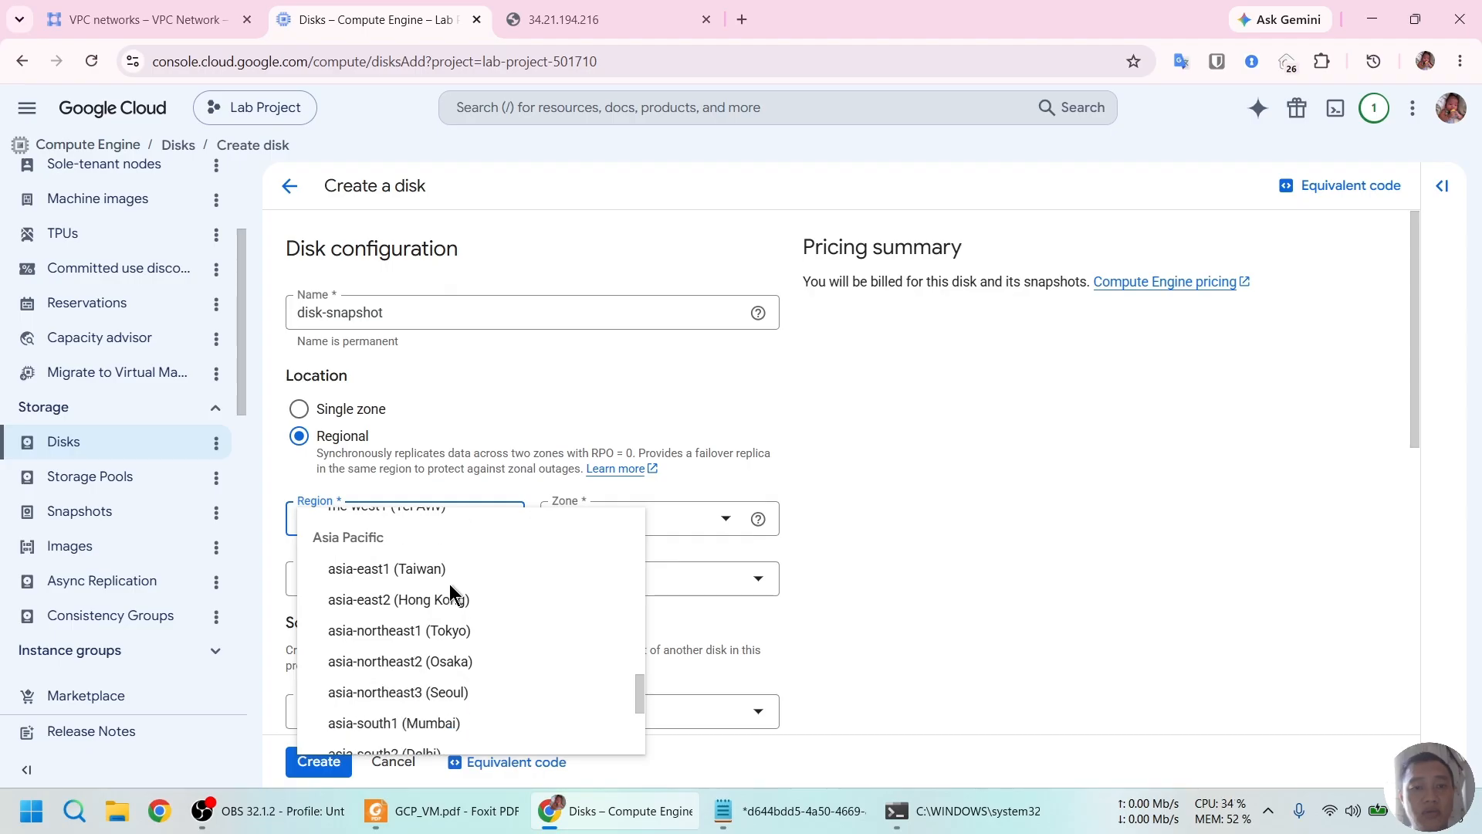
{"action": "left_click", "coordinate": [449, 646]}
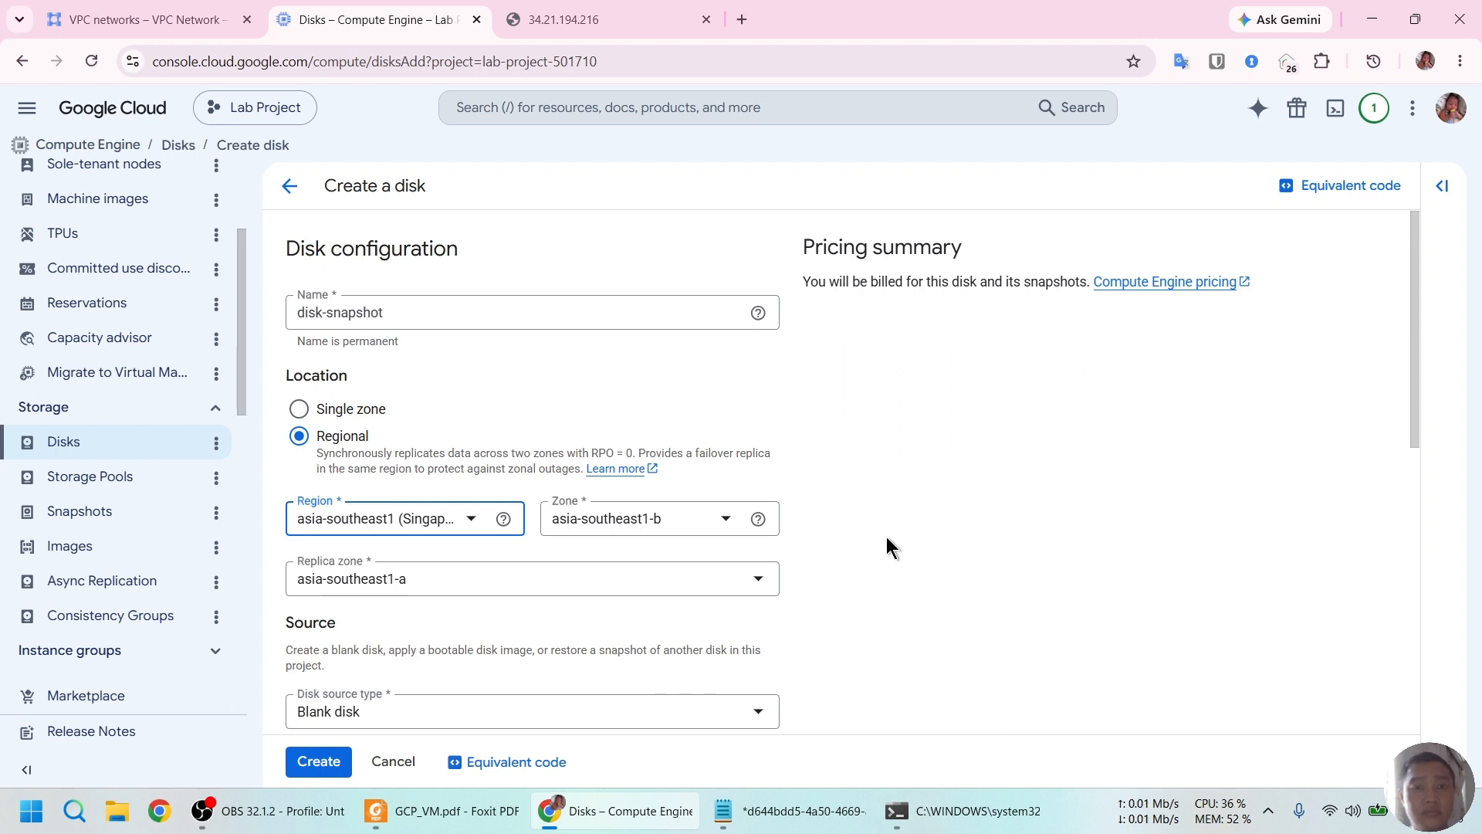
Set the disk source type to Snapshot and choose snapshot-vm2 as the source snapshot.
{"action": "scroll", "coordinate": [884, 529], "scroll_direction": "down", "scroll_amount": 3}
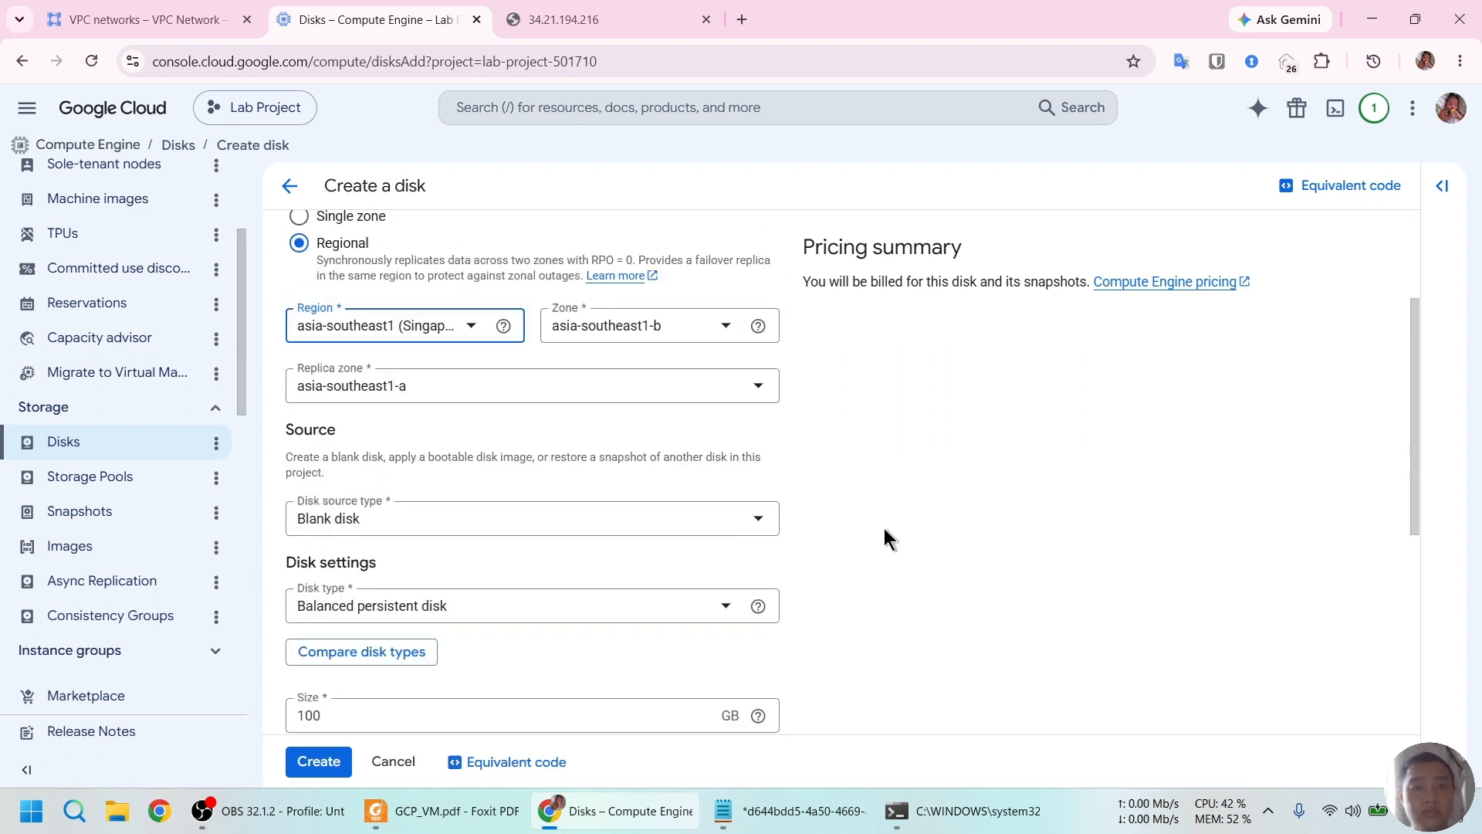
{"action": "left_click", "coordinate": [681, 527]}
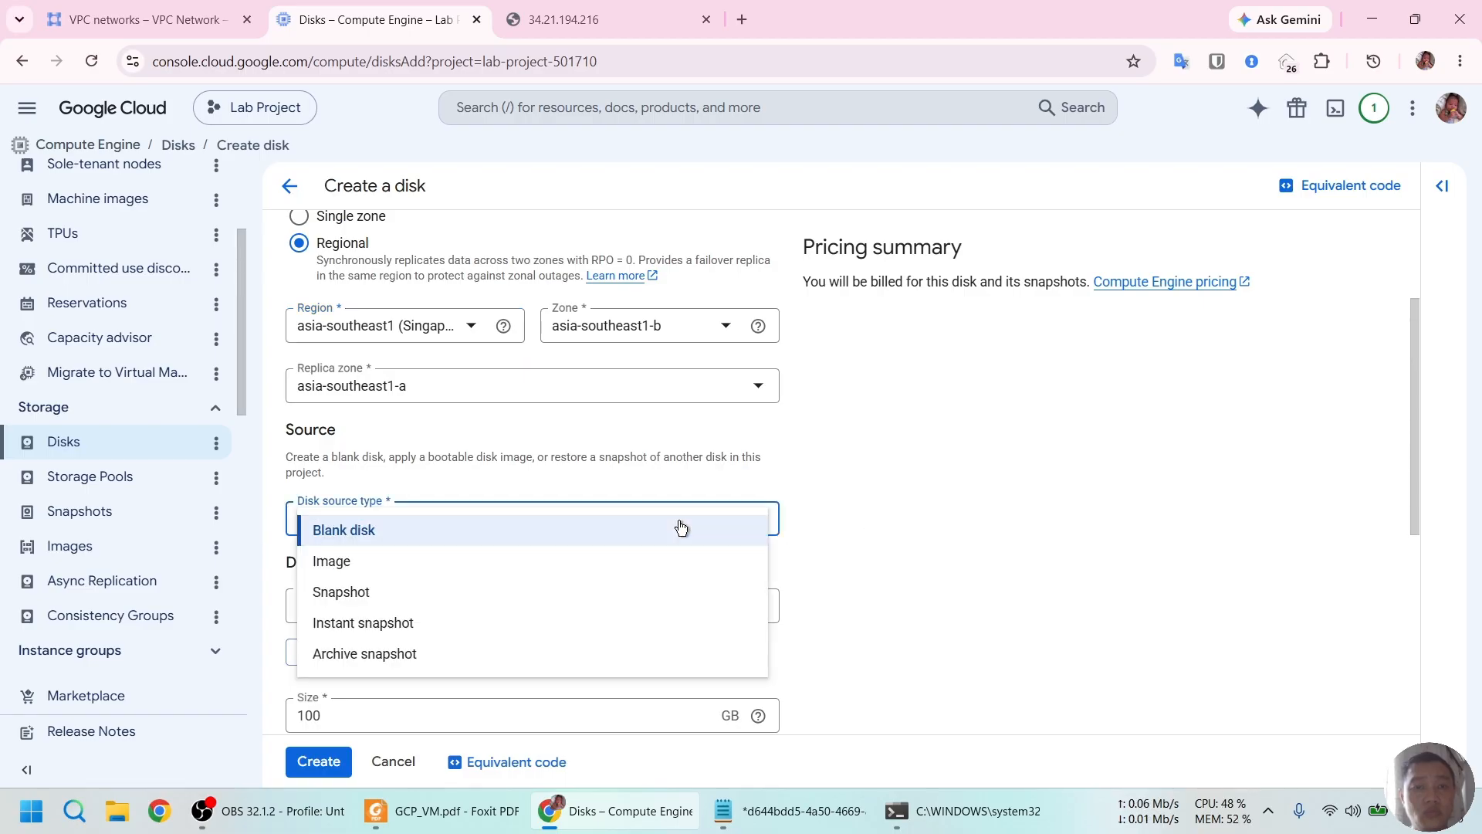
{"action": "left_click", "coordinate": [348, 592]}
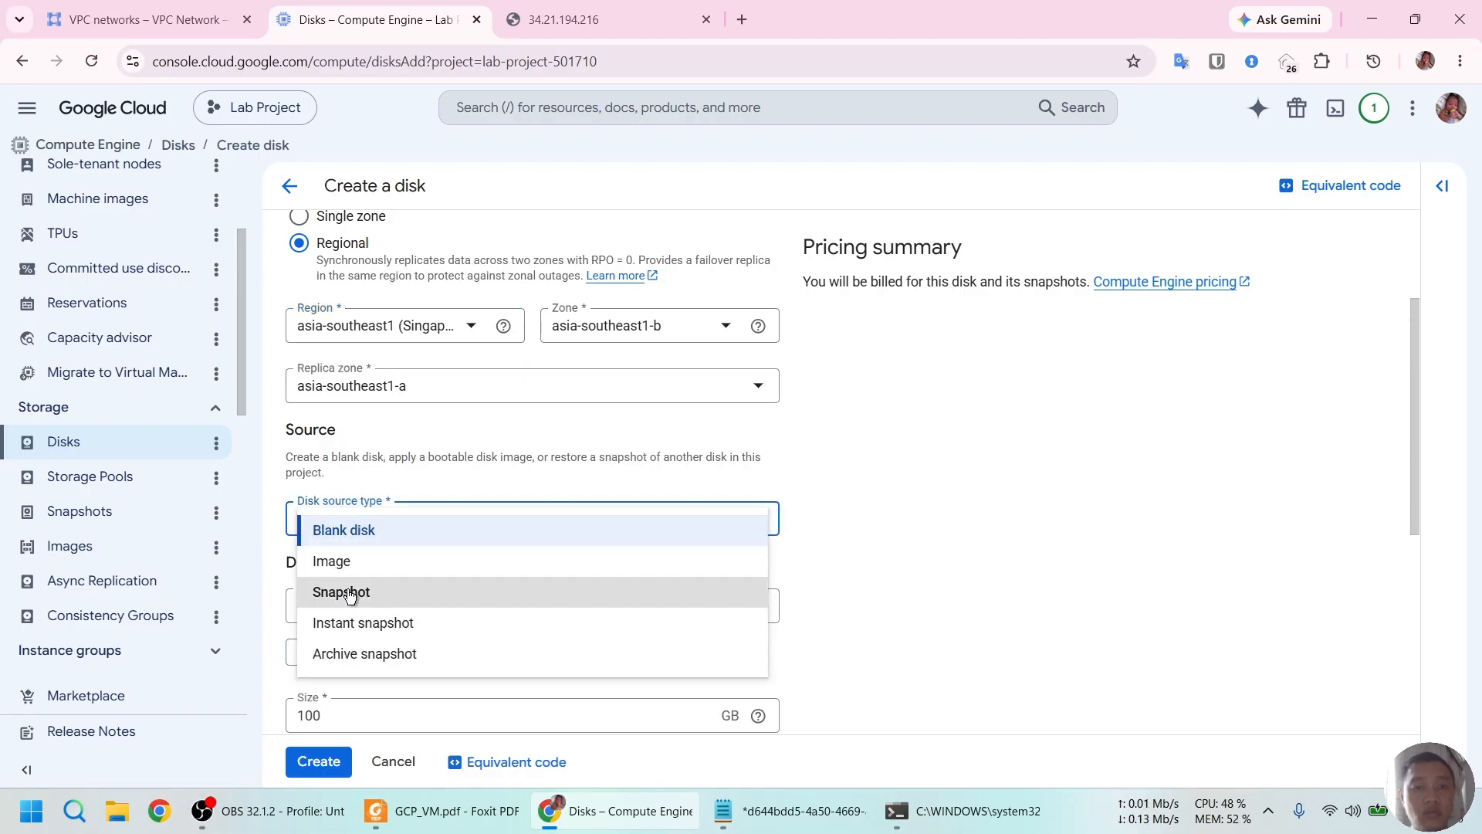
{"action": "left_click", "coordinate": [539, 588]}
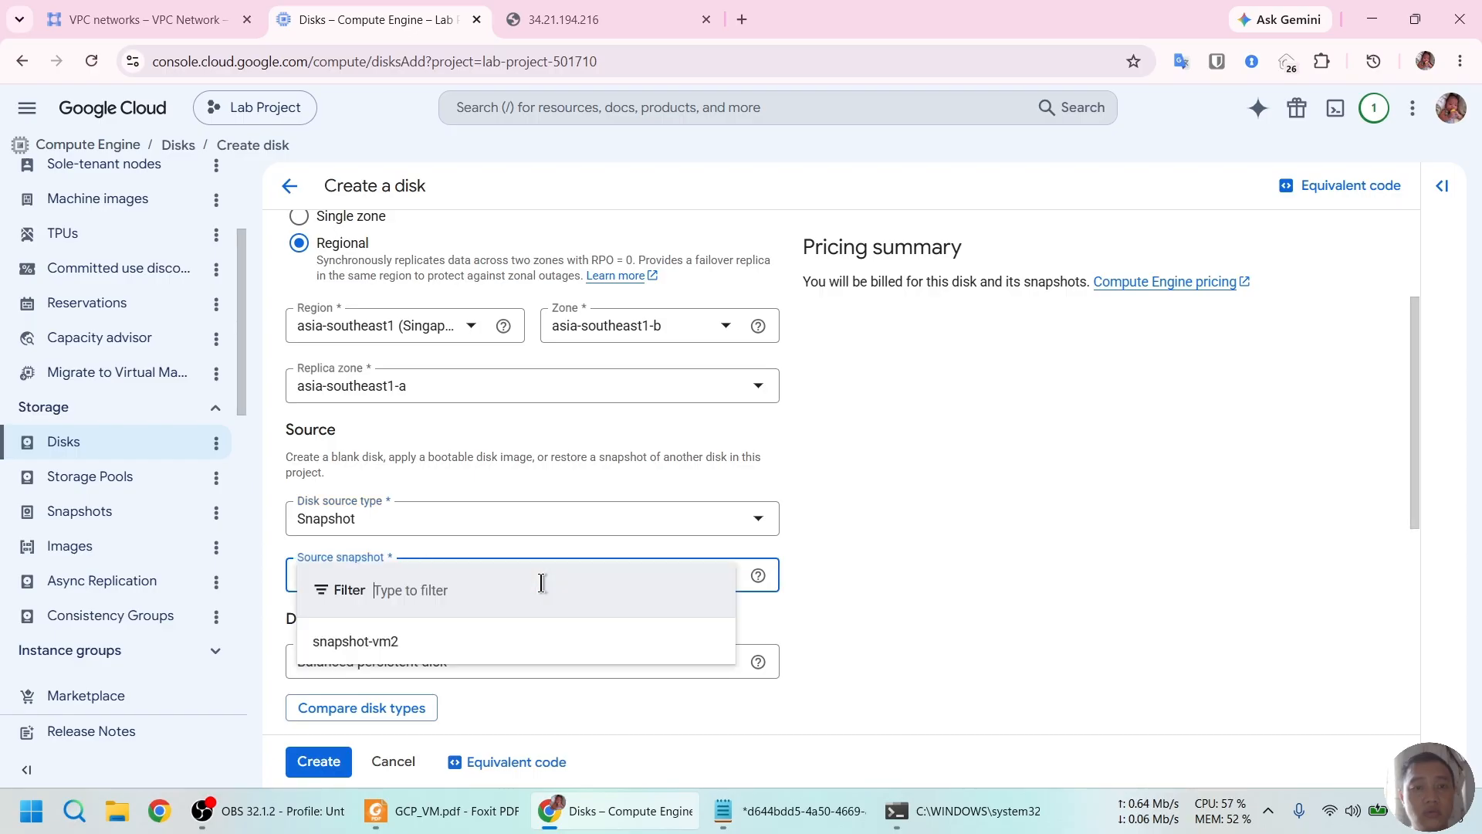
{"action": "left_click", "coordinate": [392, 641]}
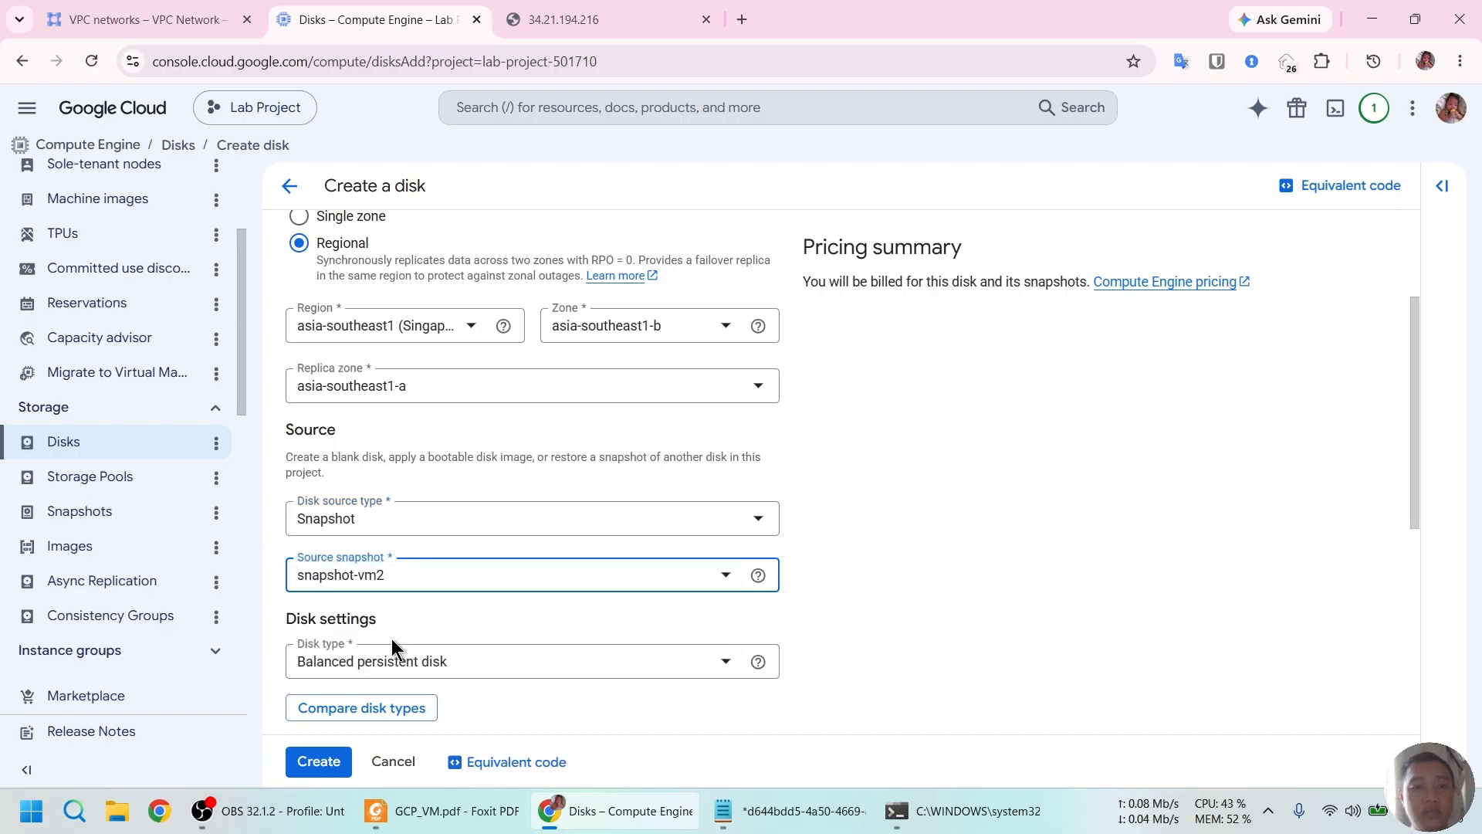
Try to make the new disk a Standard persistent disk with a size of 12 GB.
{"action": "scroll", "coordinate": [873, 475], "scroll_direction": "down", "scroll_amount": 3}
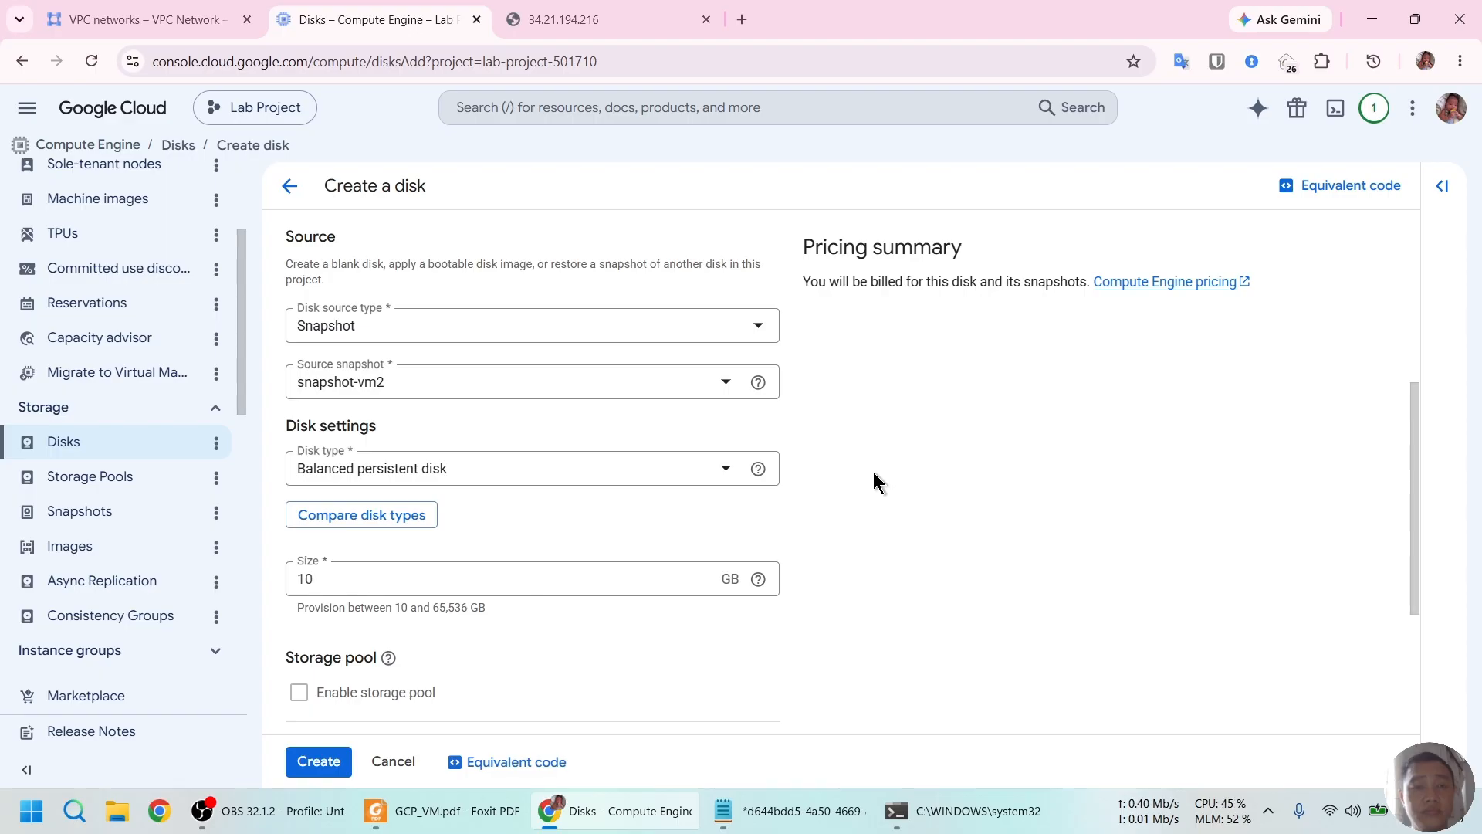
{"action": "left_click", "coordinate": [660, 473]}
{"action": "left_click", "coordinate": [411, 581]}
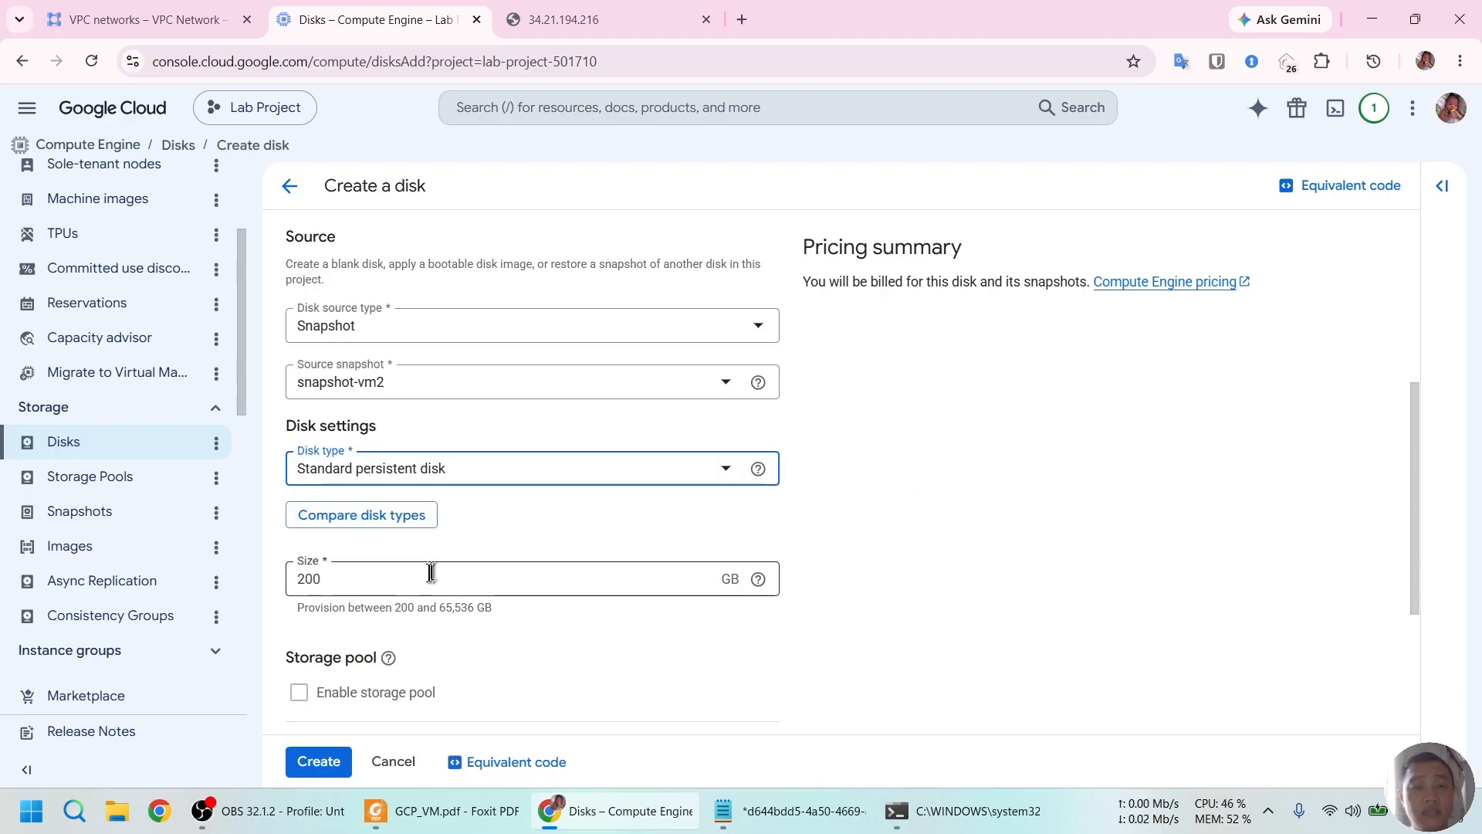
{"action": "double_click", "coordinate": [408, 588]}
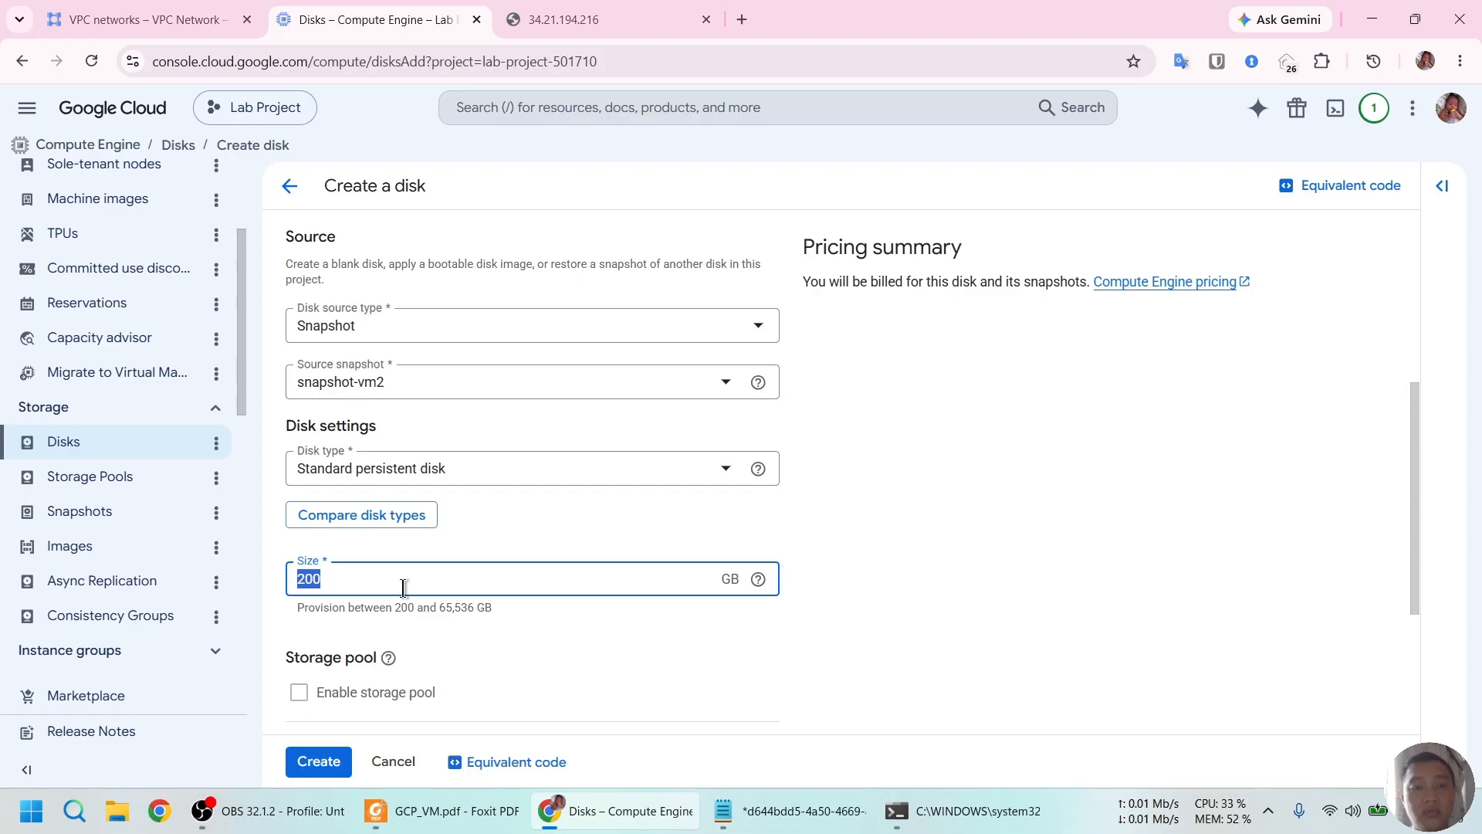
{"action": "left_click", "coordinate": [916, 507]}
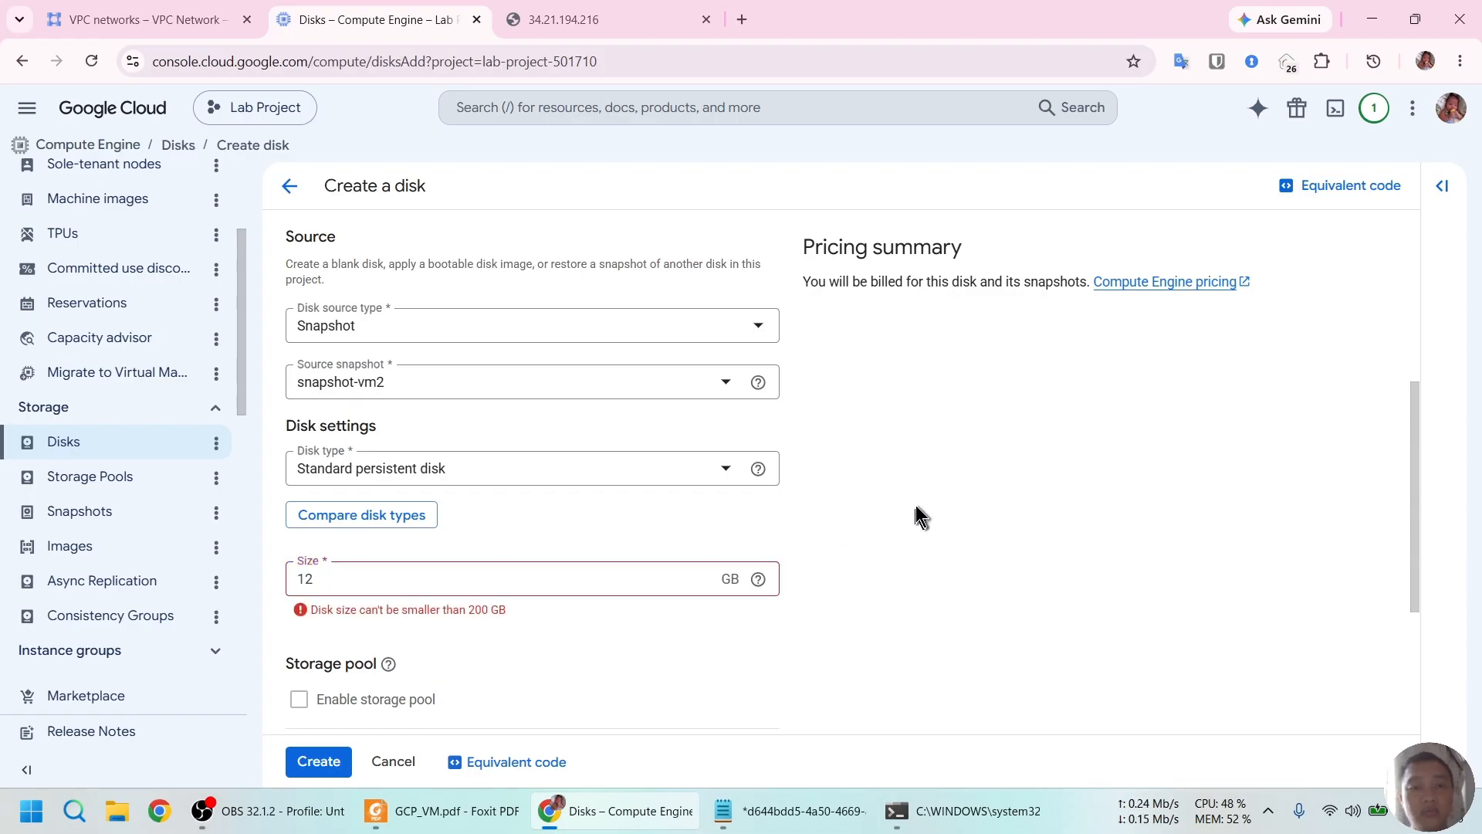
Try a size of 10 GB for the Standard persistent disk, and cancel the disk creation.
{"action": "left_click", "coordinate": [492, 579]}
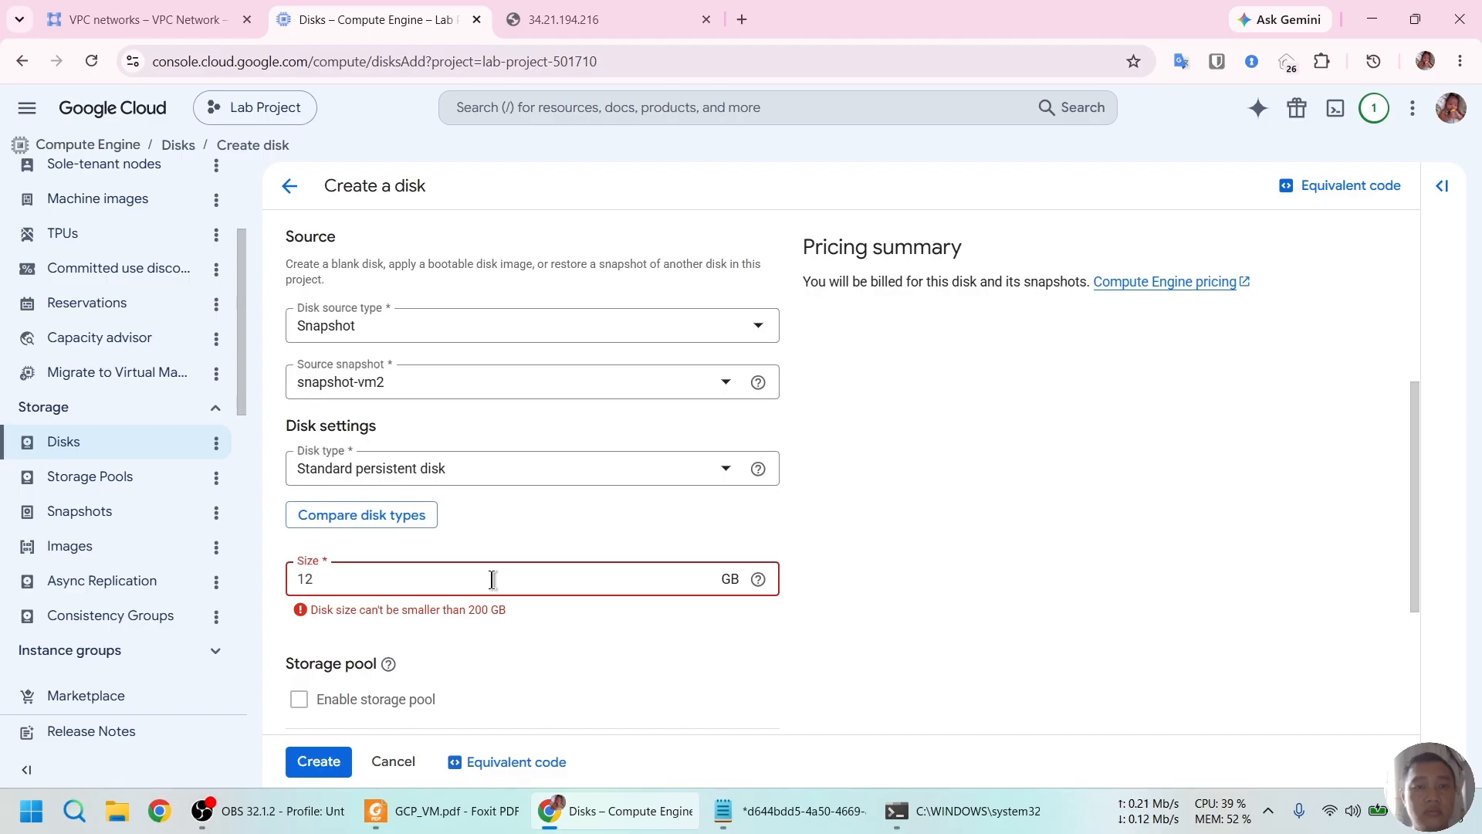
{"action": "key", "text": "BackSpace"}
{"action": "key", "text": "BackSpace"}
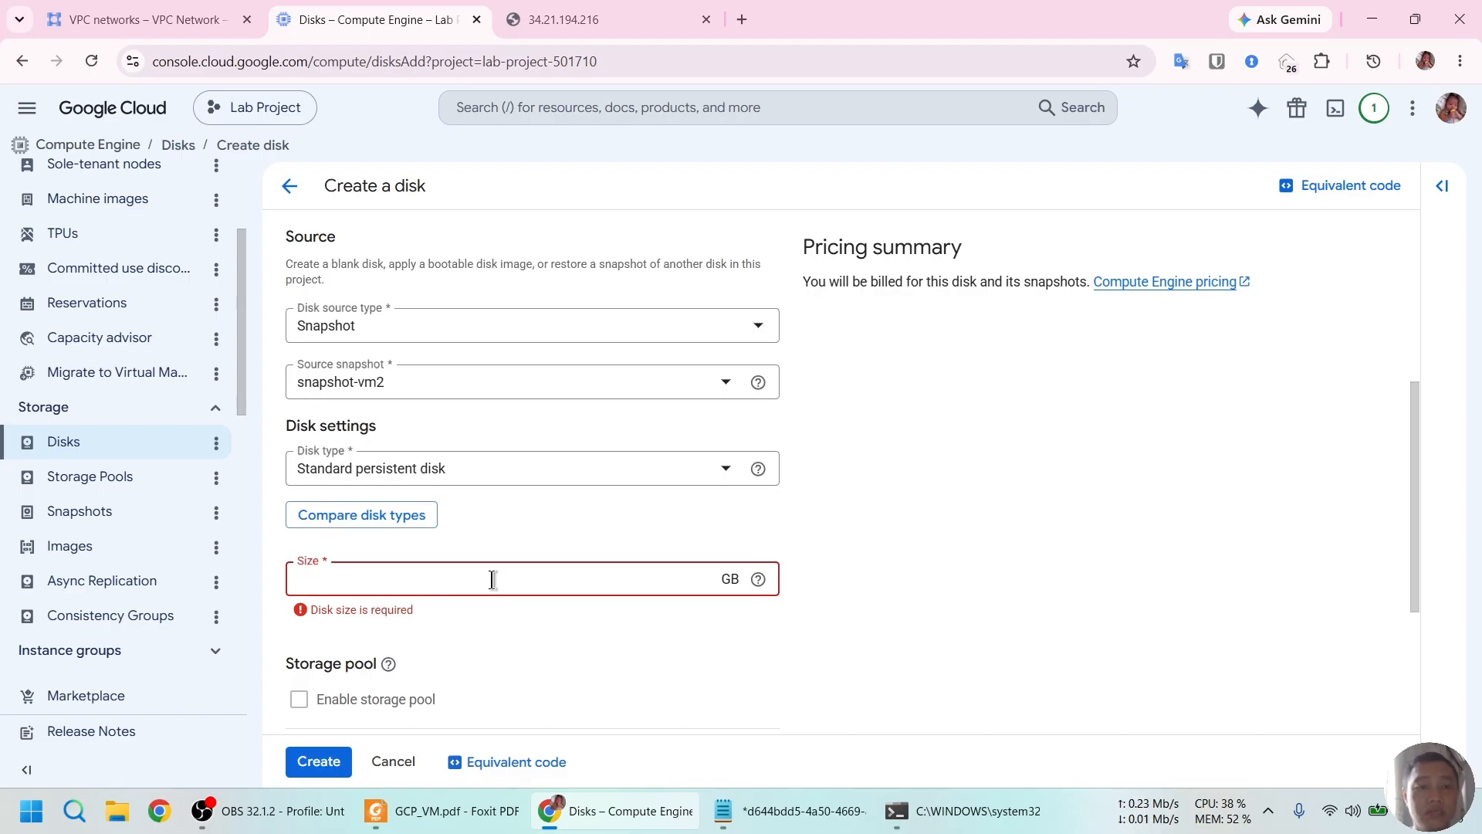
{"action": "type", "text": "10"}
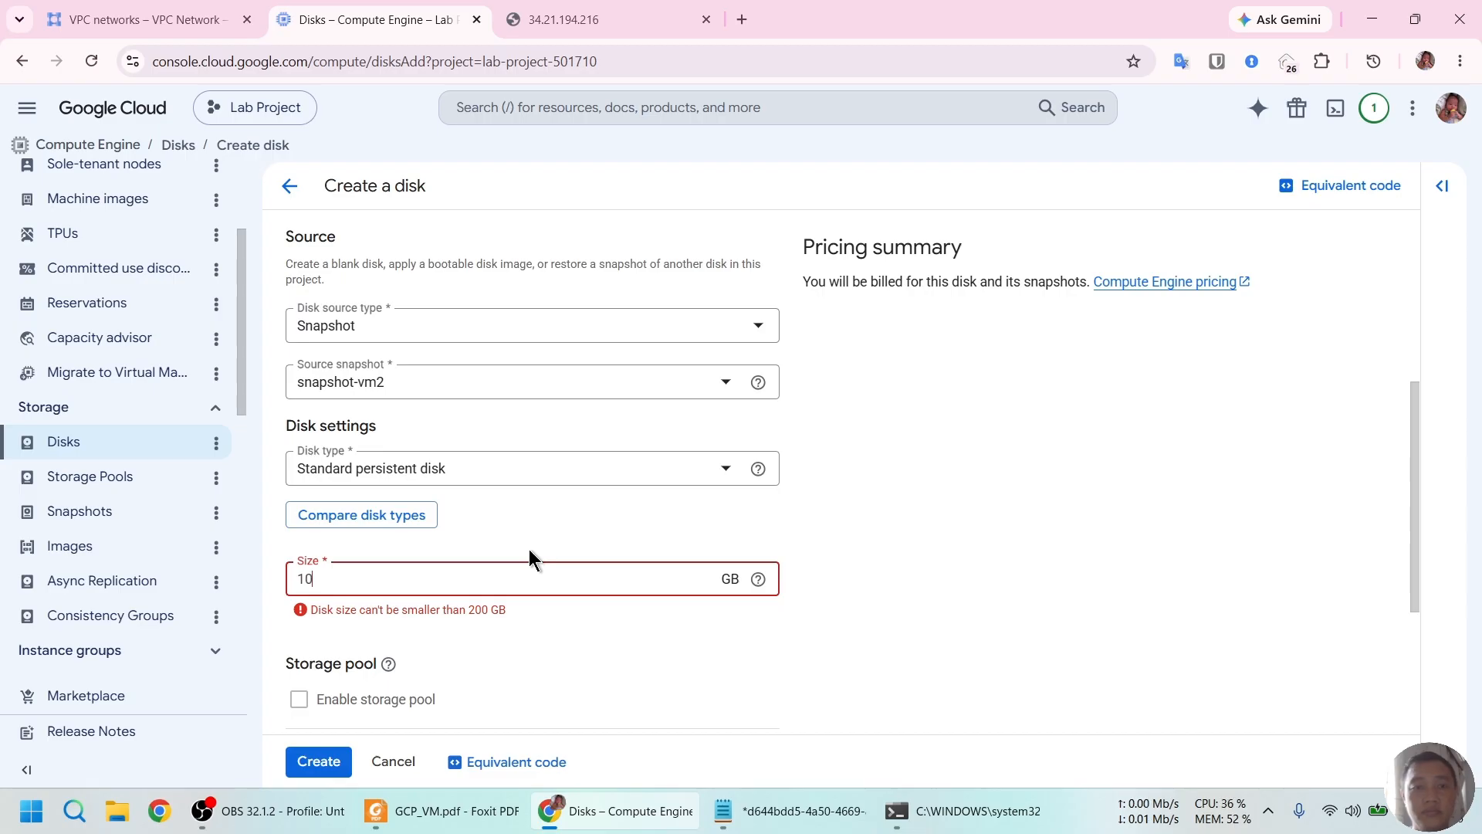
{"action": "left_click", "coordinate": [548, 539]}
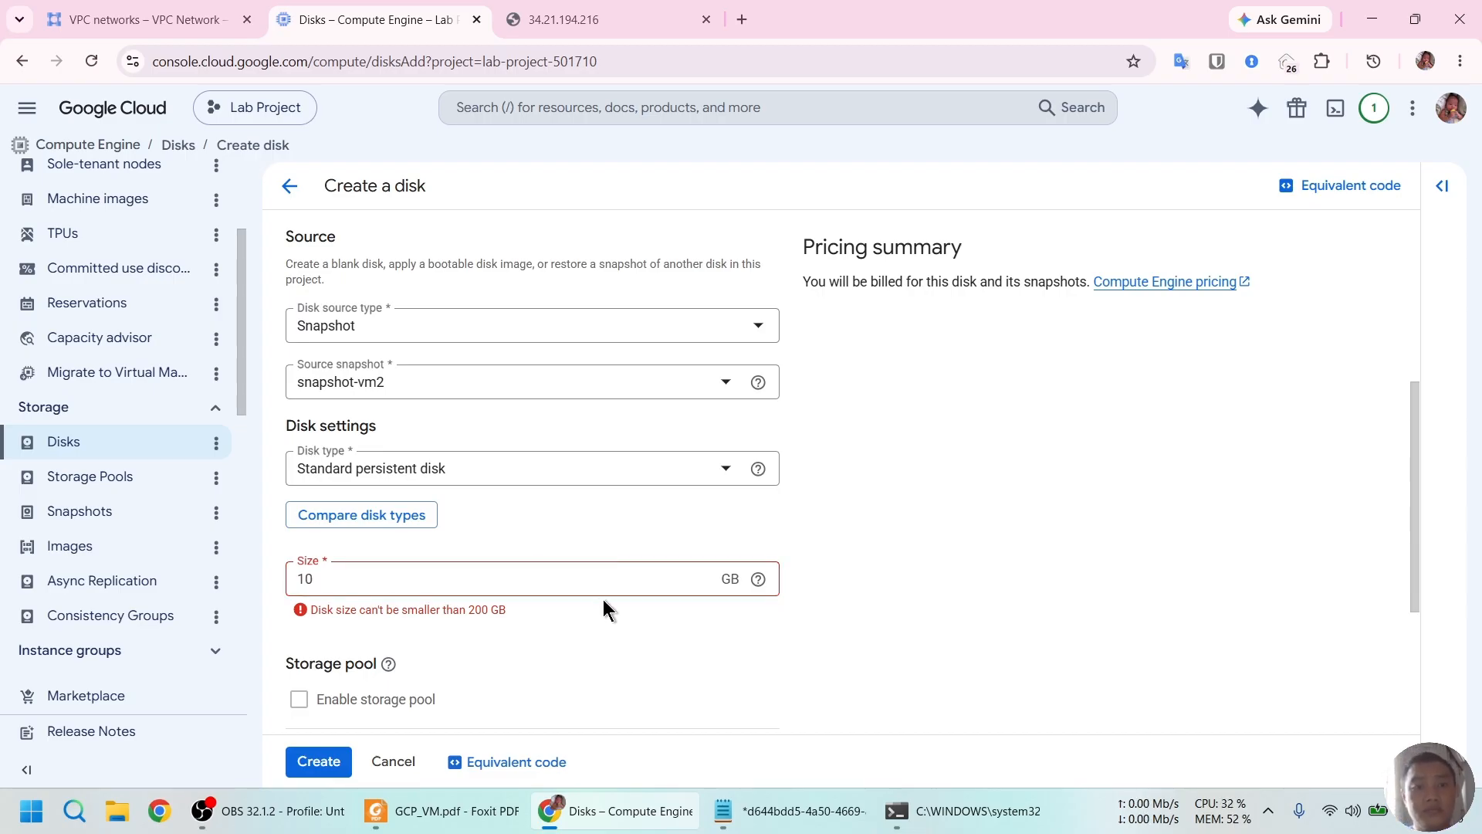
{"action": "scroll", "coordinate": [604, 600], "scroll_direction": "down", "scroll_amount": 3}
{"action": "scroll", "coordinate": [603, 609], "scroll_direction": "up", "scroll_amount": 1}
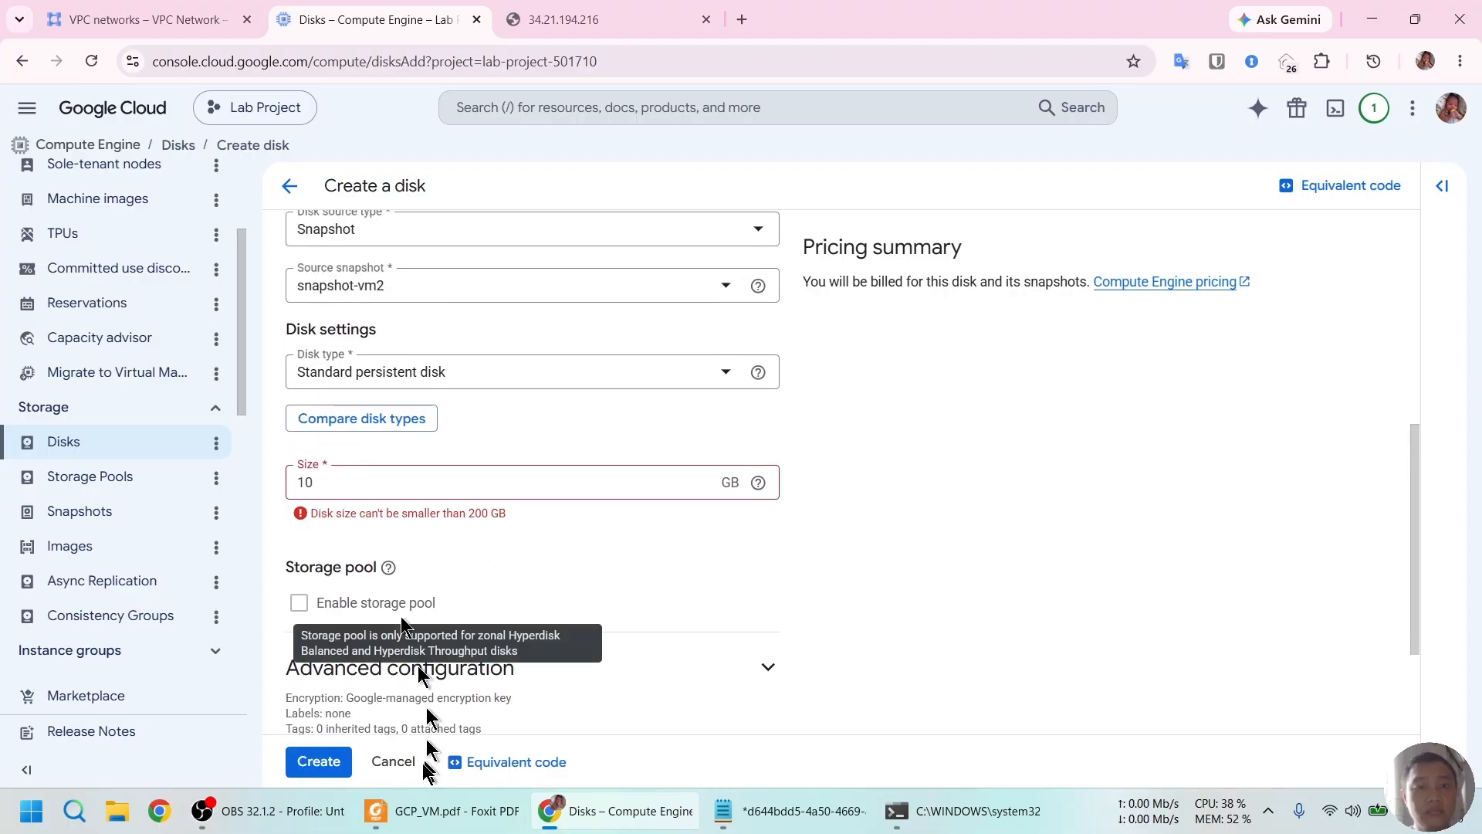
{"action": "left_click", "coordinate": [392, 763]}
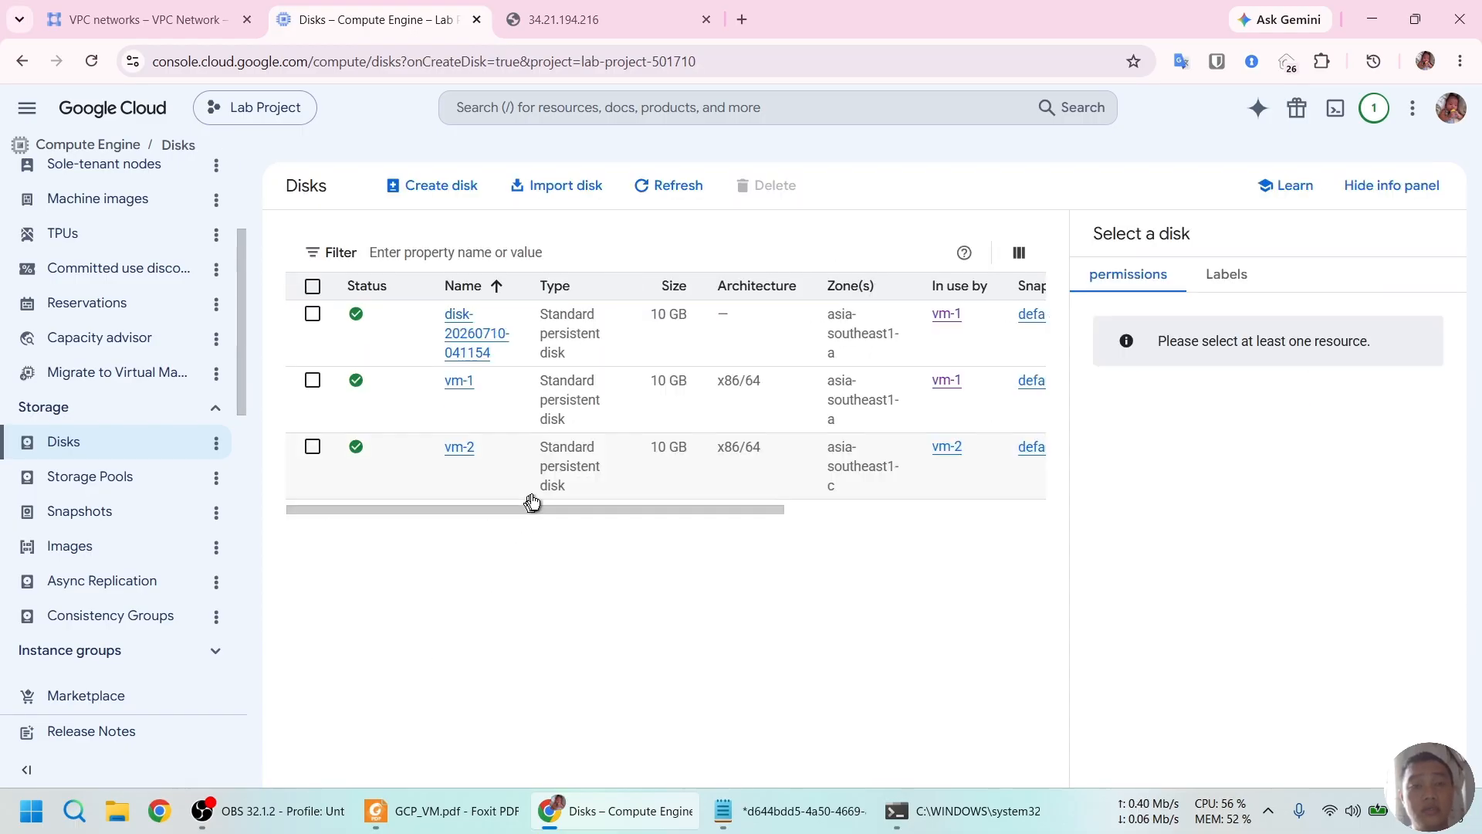
Start another new disk with the default name, a Regional location and the region asia-southeast1 (Singapore).
{"action": "left_click", "coordinate": [430, 188]}
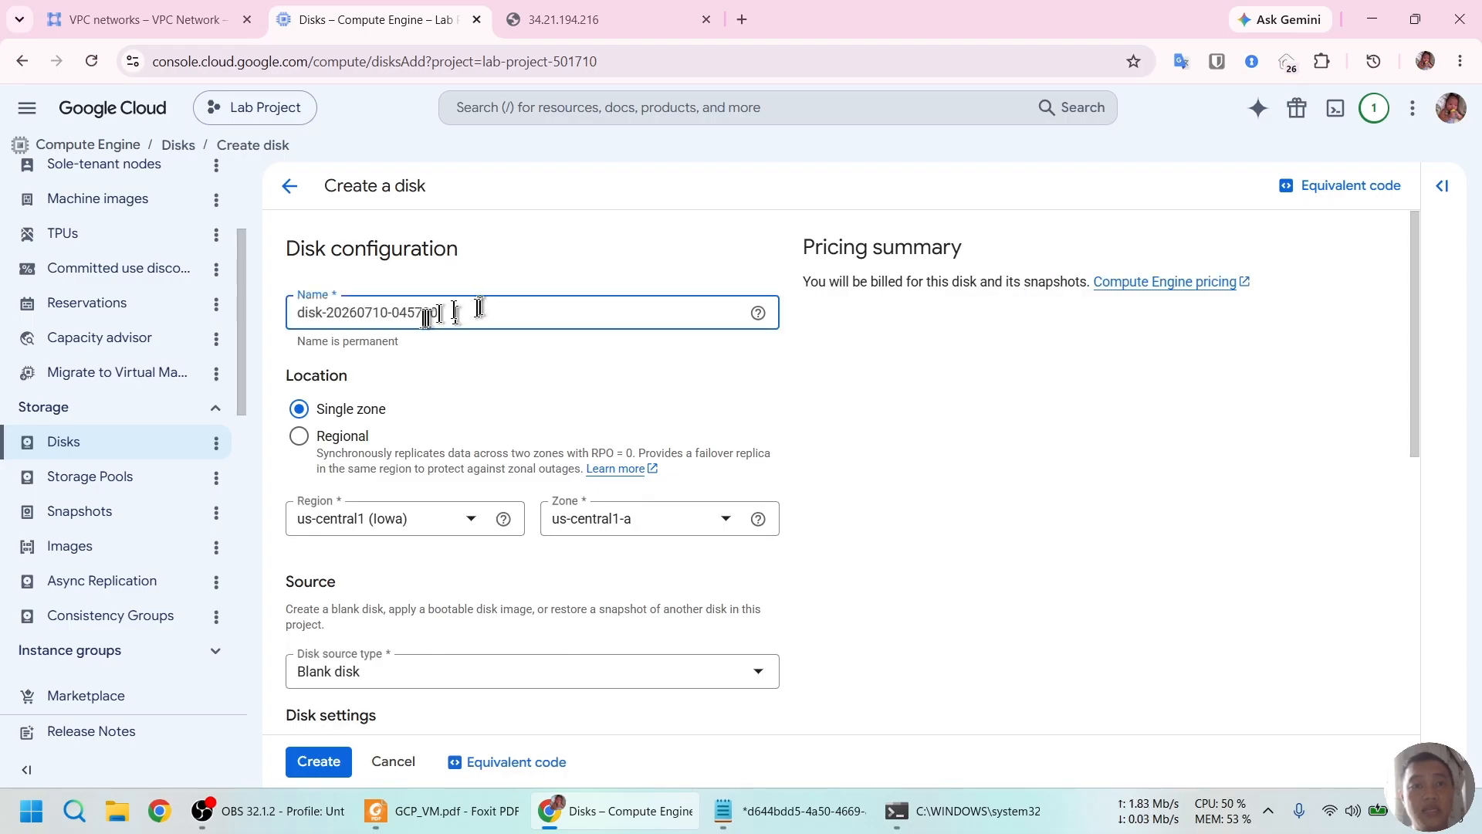
{"action": "left_click", "coordinate": [340, 437]}
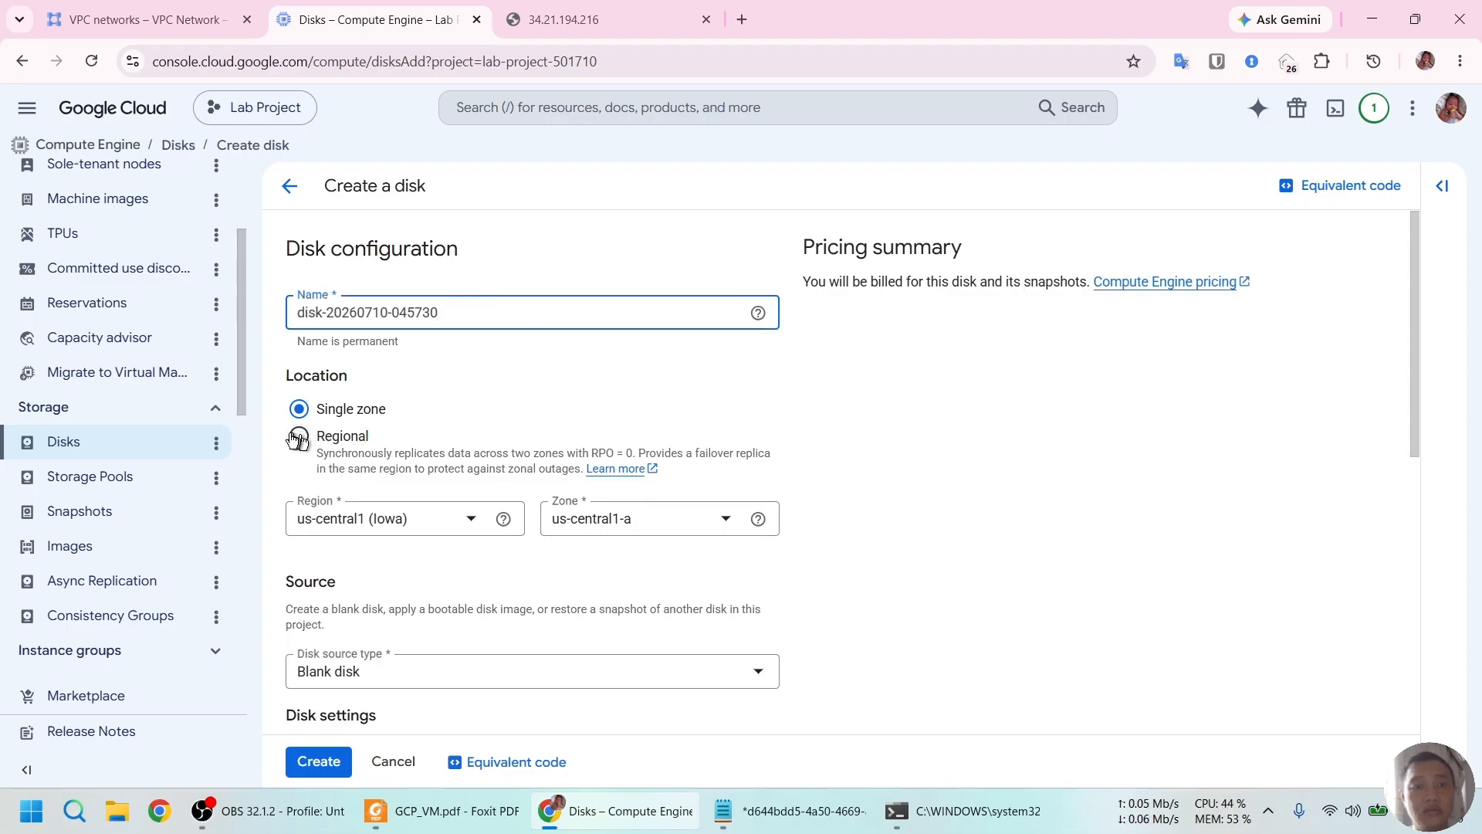
{"action": "left_click", "coordinate": [416, 521]}
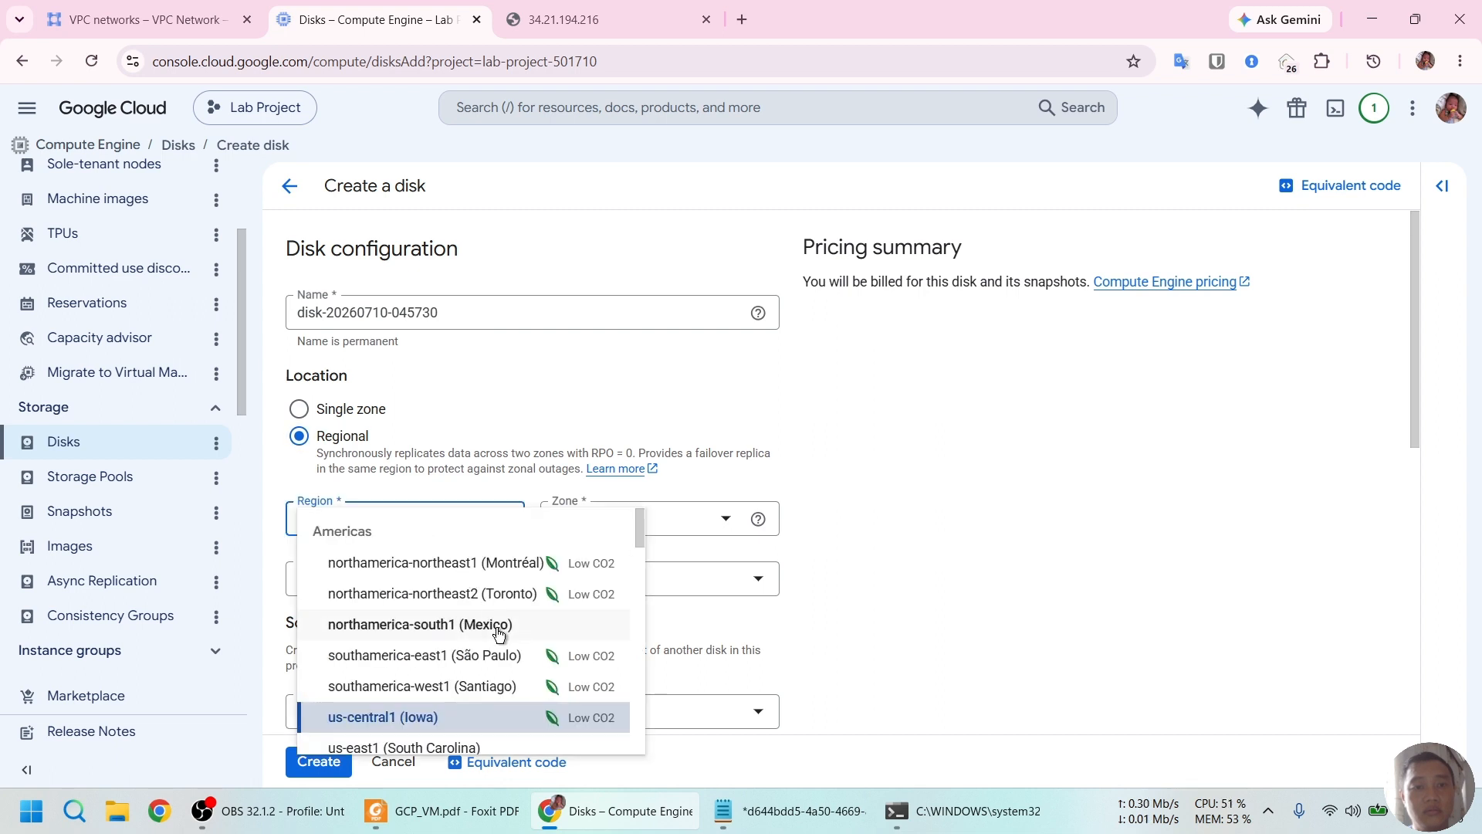
{"action": "scroll", "coordinate": [494, 629], "scroll_direction": "down", "scroll_amount": 8}
{"action": "scroll", "coordinate": [488, 637], "scroll_direction": "down", "scroll_amount": 8}
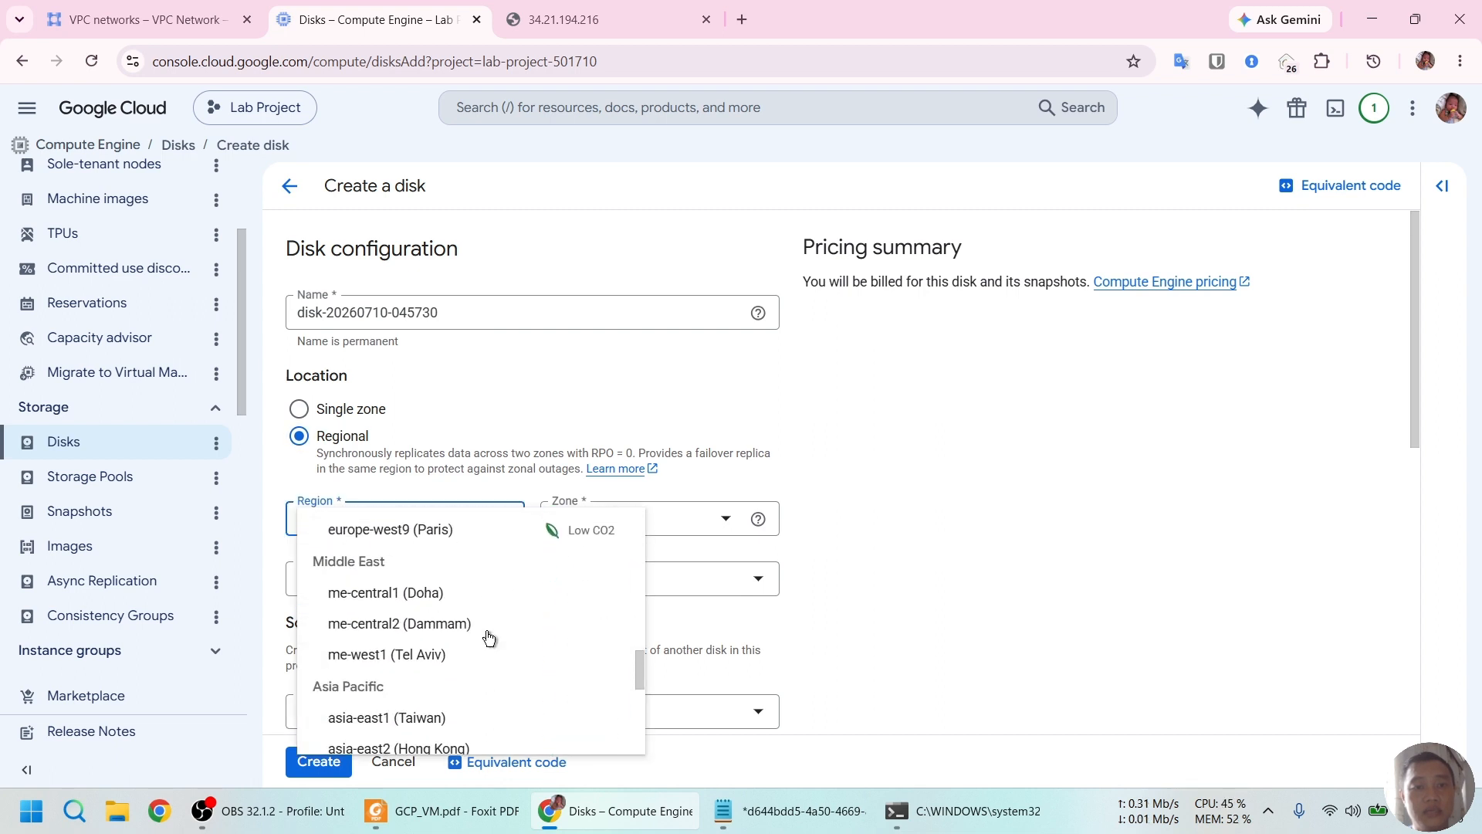
{"action": "left_click", "coordinate": [479, 651]}
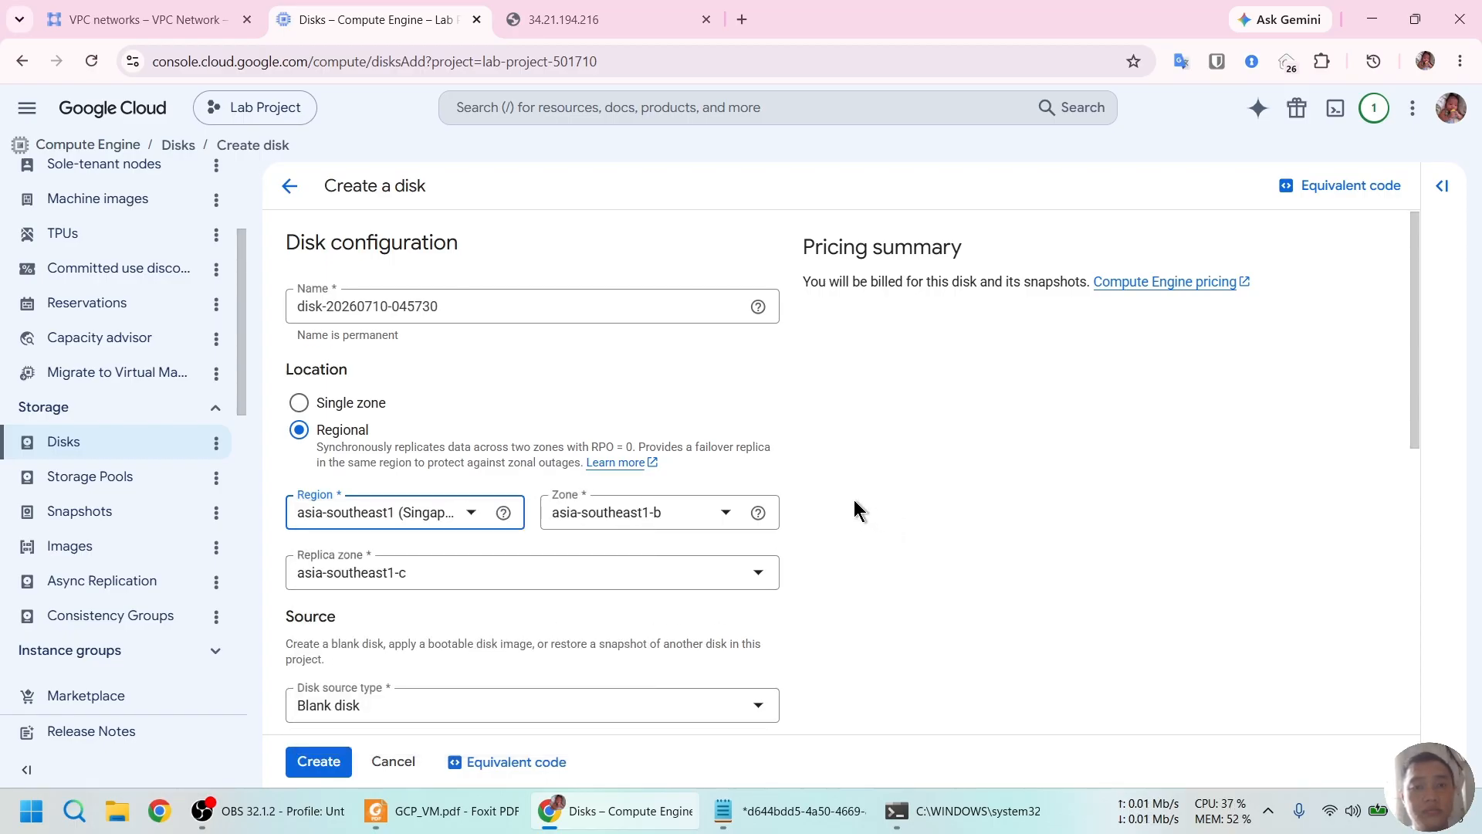
Set the disk source type to Snapshot and select snapshot-vm2 as the disk's source.
{"action": "scroll", "coordinate": [855, 506], "scroll_direction": "down", "scroll_amount": 2}
{"action": "left_click", "coordinate": [622, 516]}
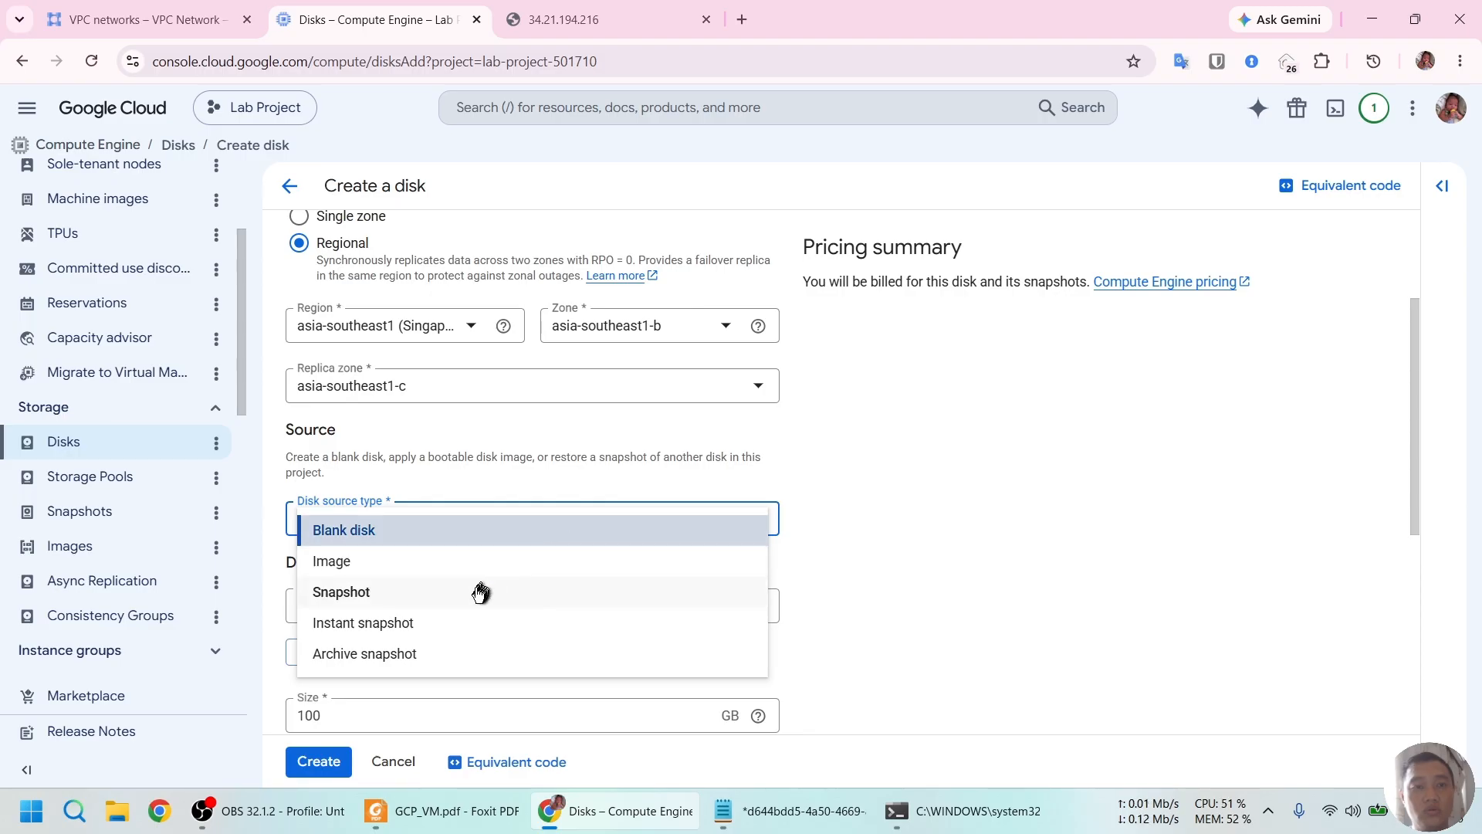
{"action": "left_click", "coordinate": [482, 591]}
{"action": "left_click", "coordinate": [477, 581]}
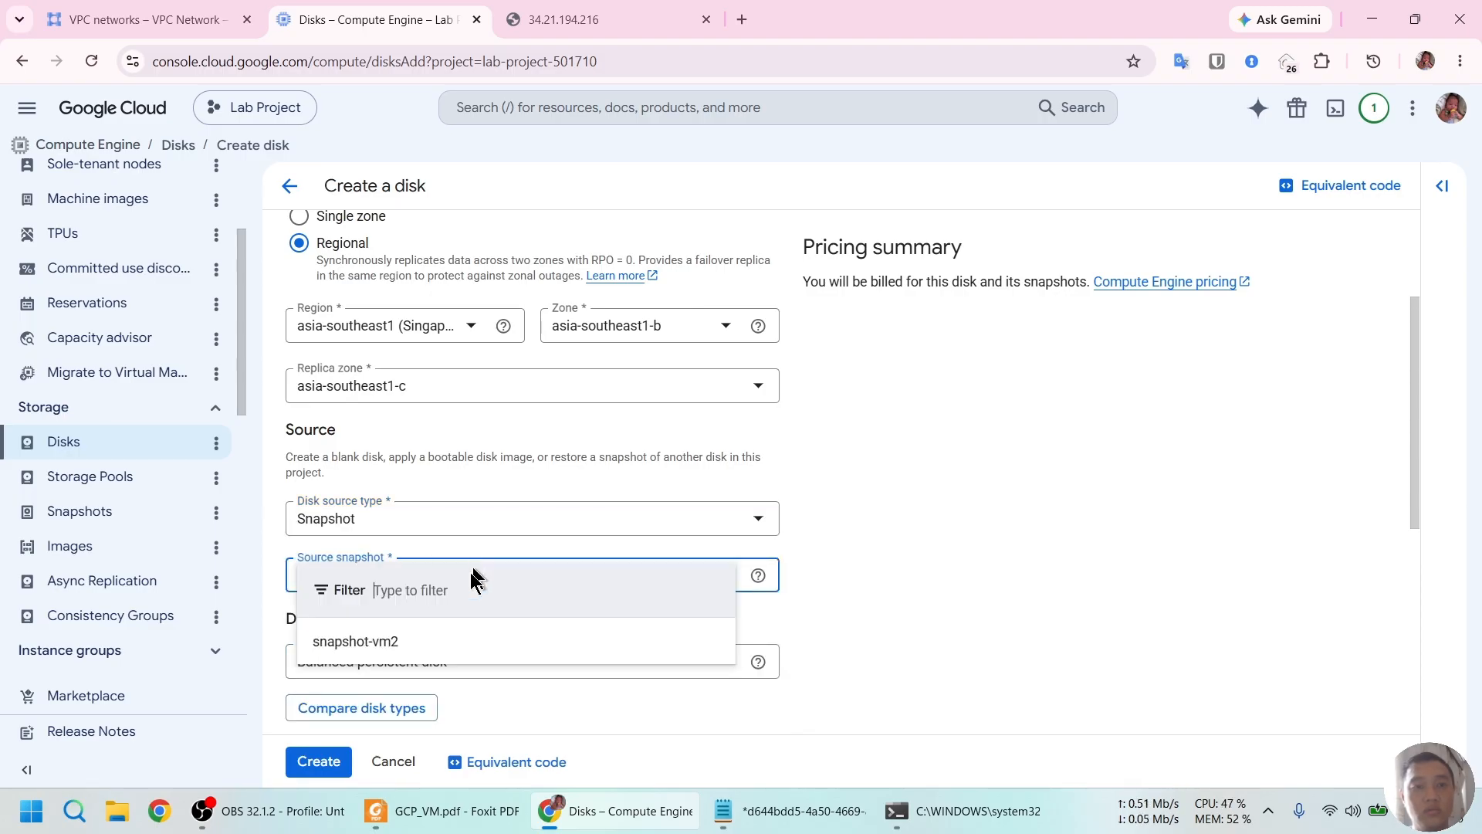
{"action": "left_click", "coordinate": [447, 642]}
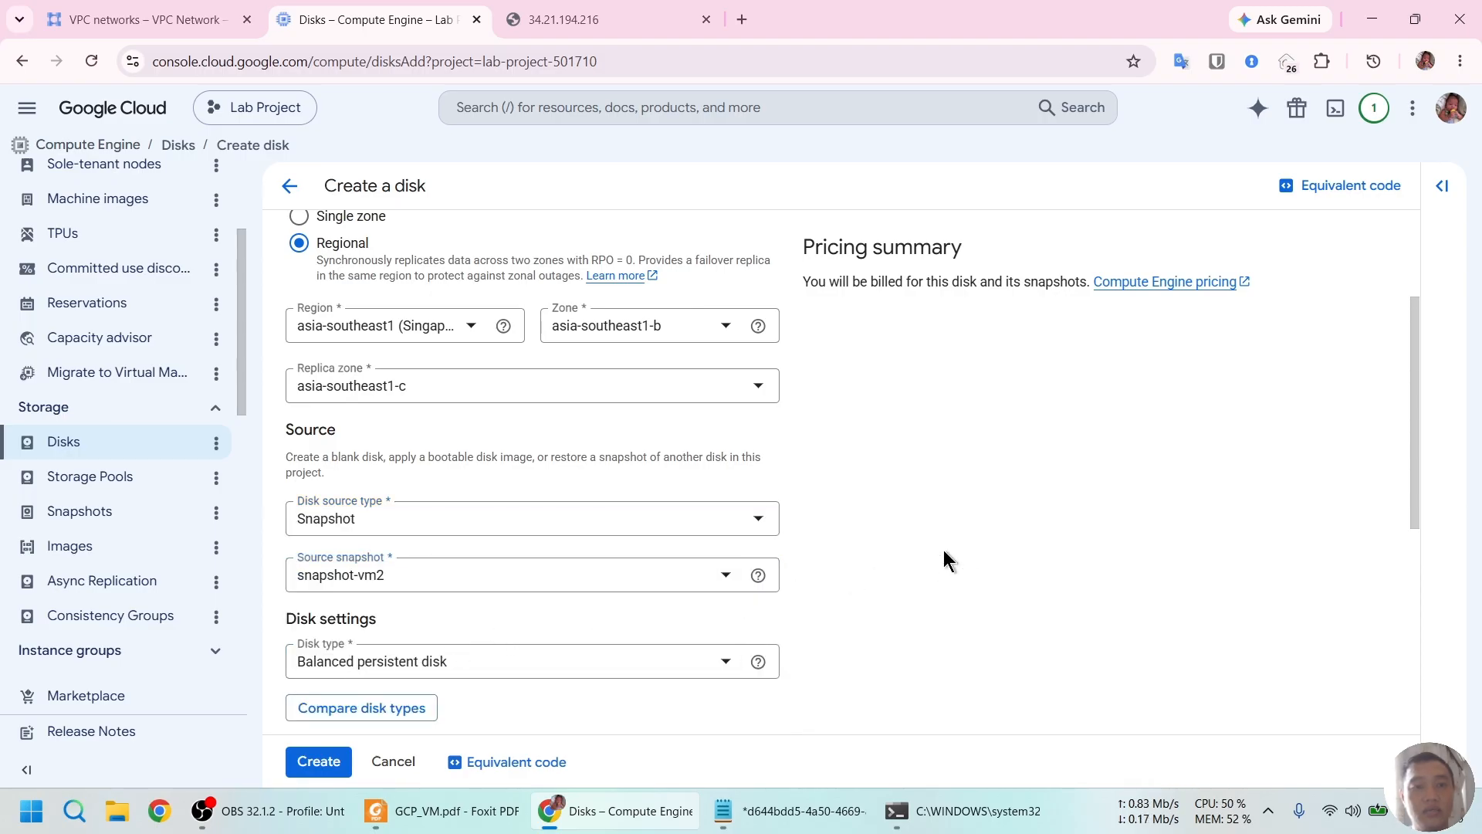
Try the Standard persistent disk type, and set the disk type back to Balanced persistent disk.
{"action": "scroll", "coordinate": [944, 550], "scroll_direction": "down", "scroll_amount": 3}
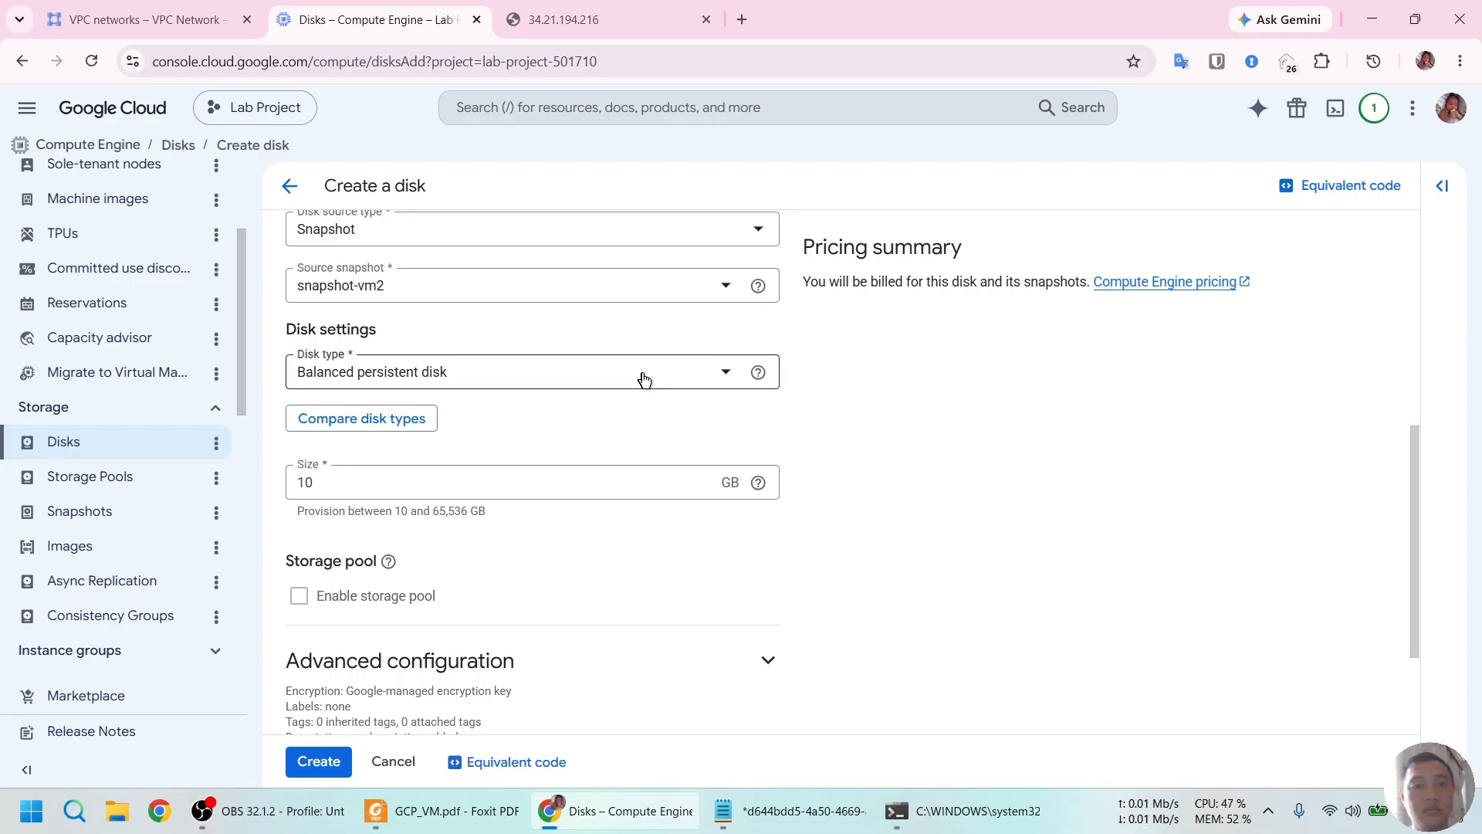
{"action": "left_click", "coordinate": [644, 380]}
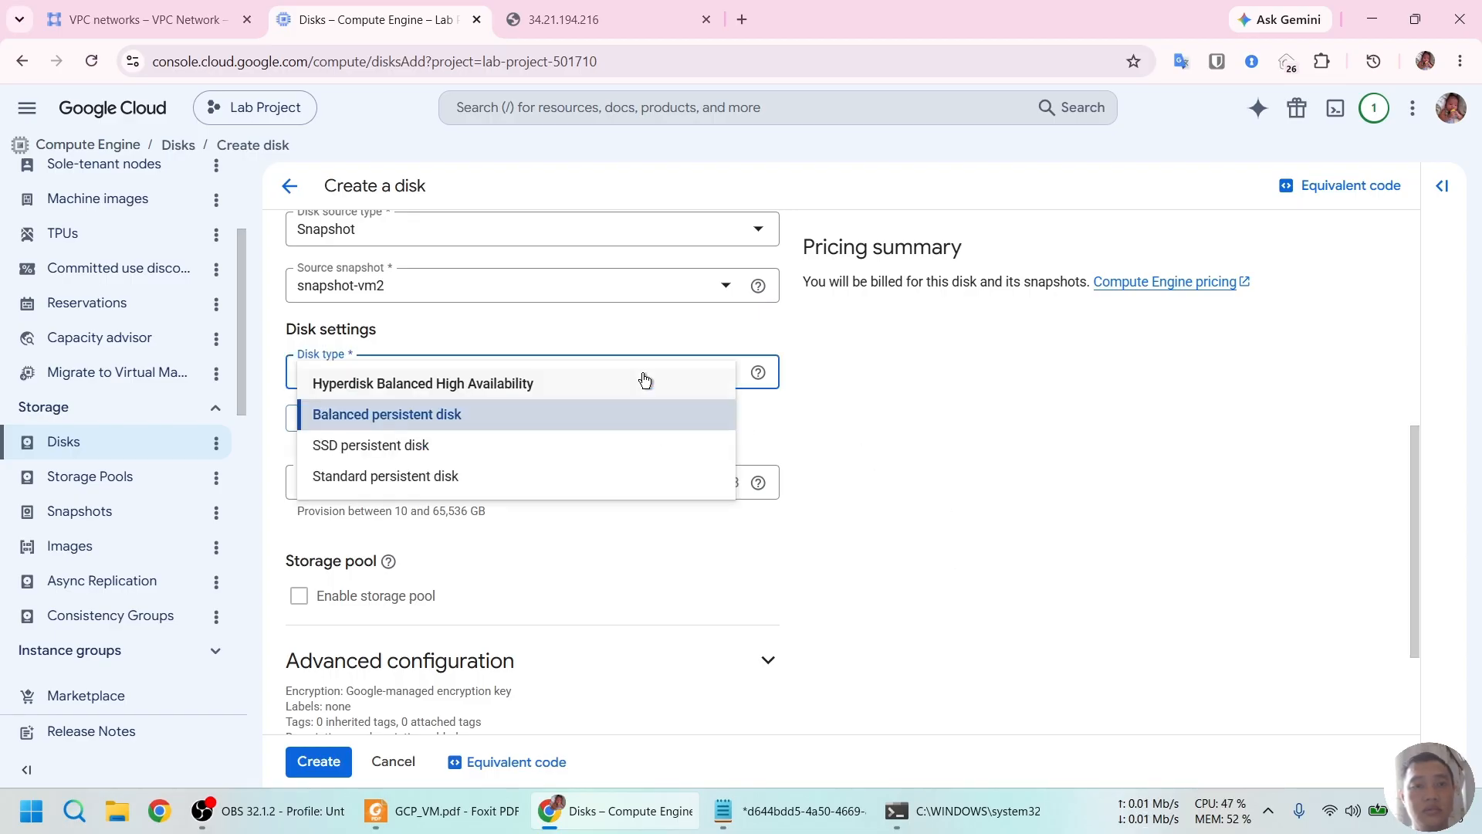
{"action": "left_click", "coordinate": [582, 475]}
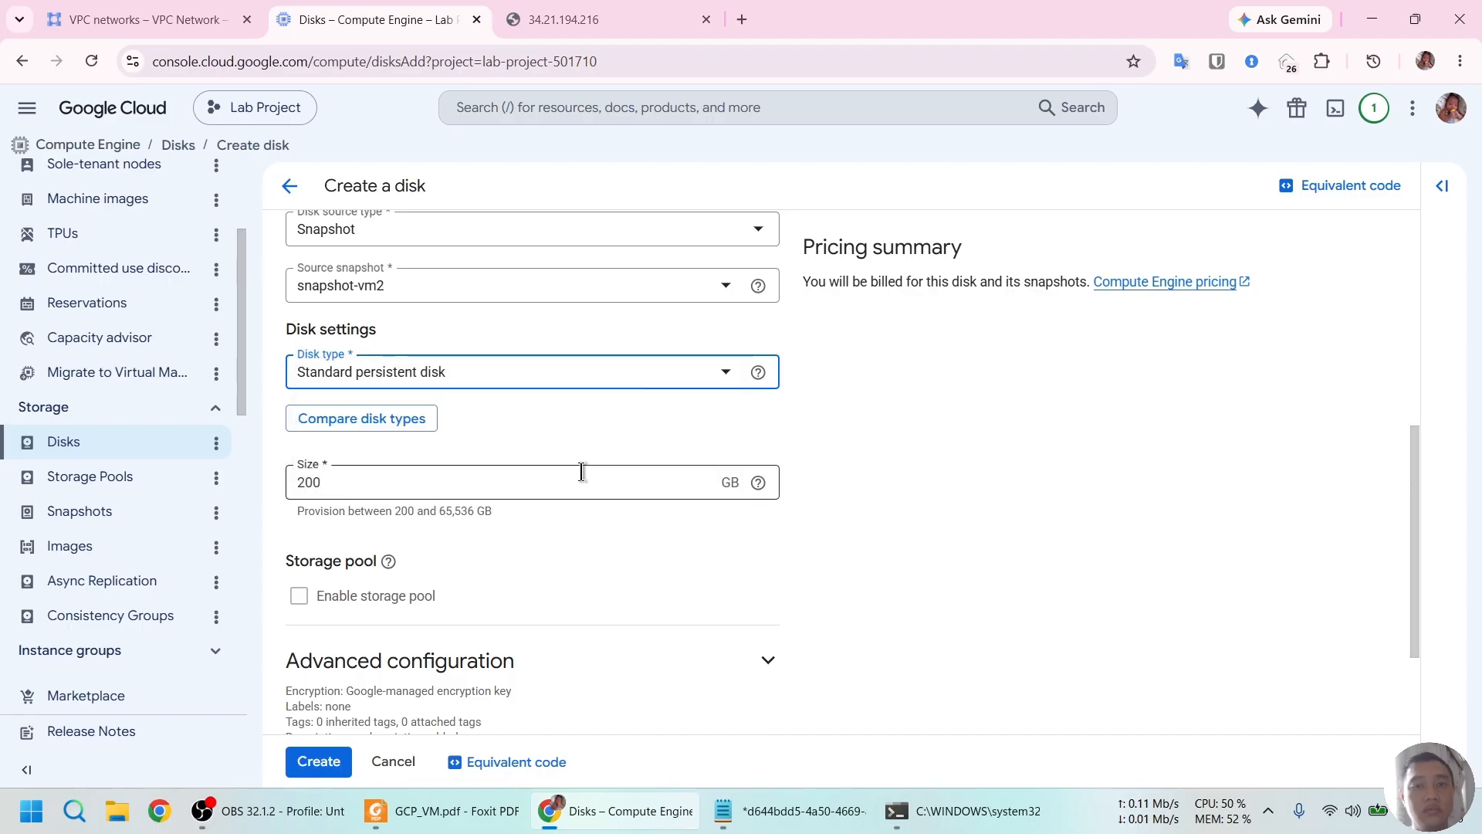
{"action": "left_click", "coordinate": [634, 368]}
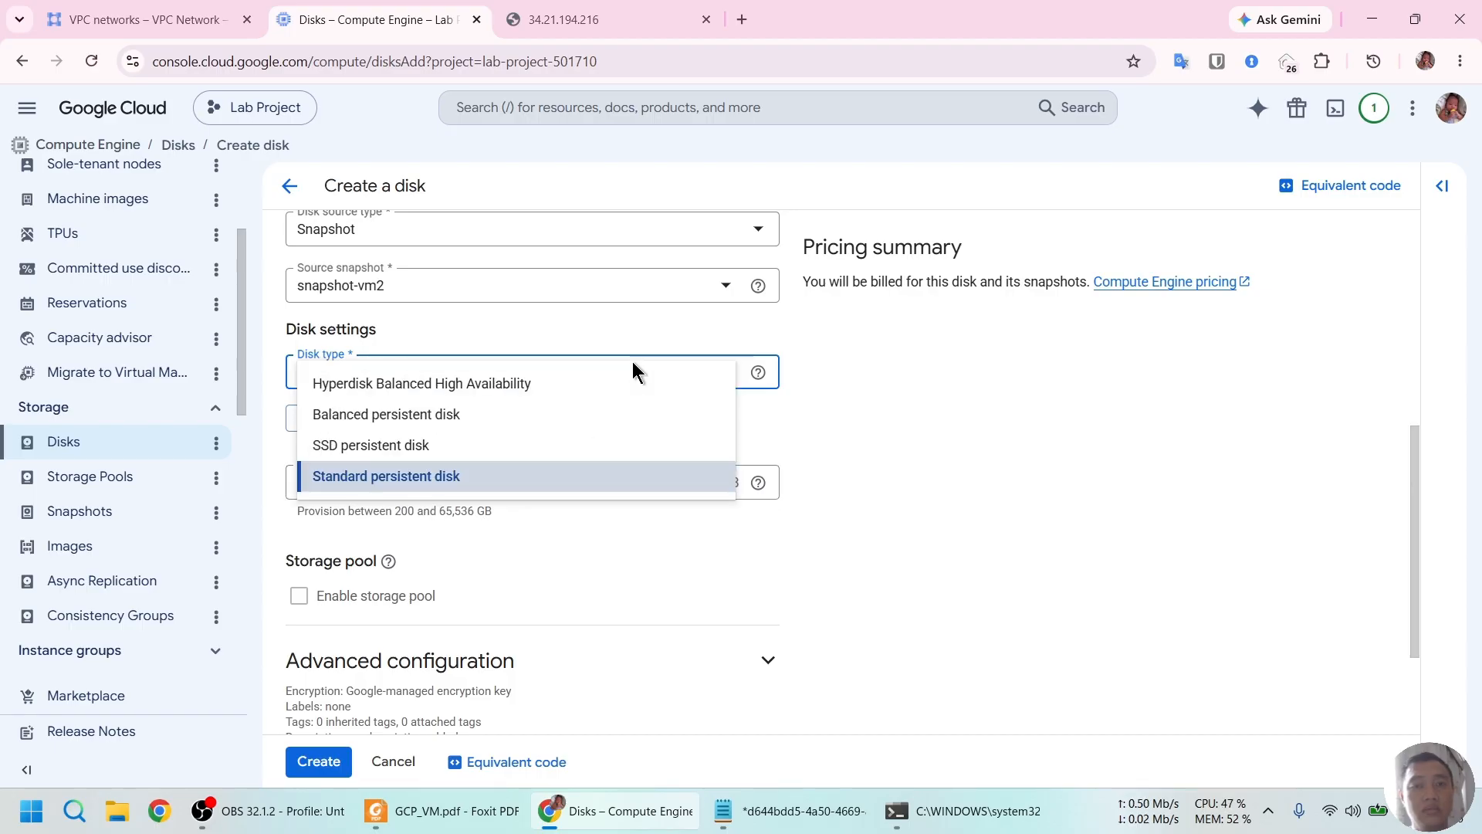
{"action": "left_click", "coordinate": [530, 415]}
{"action": "left_click", "coordinate": [907, 502]}
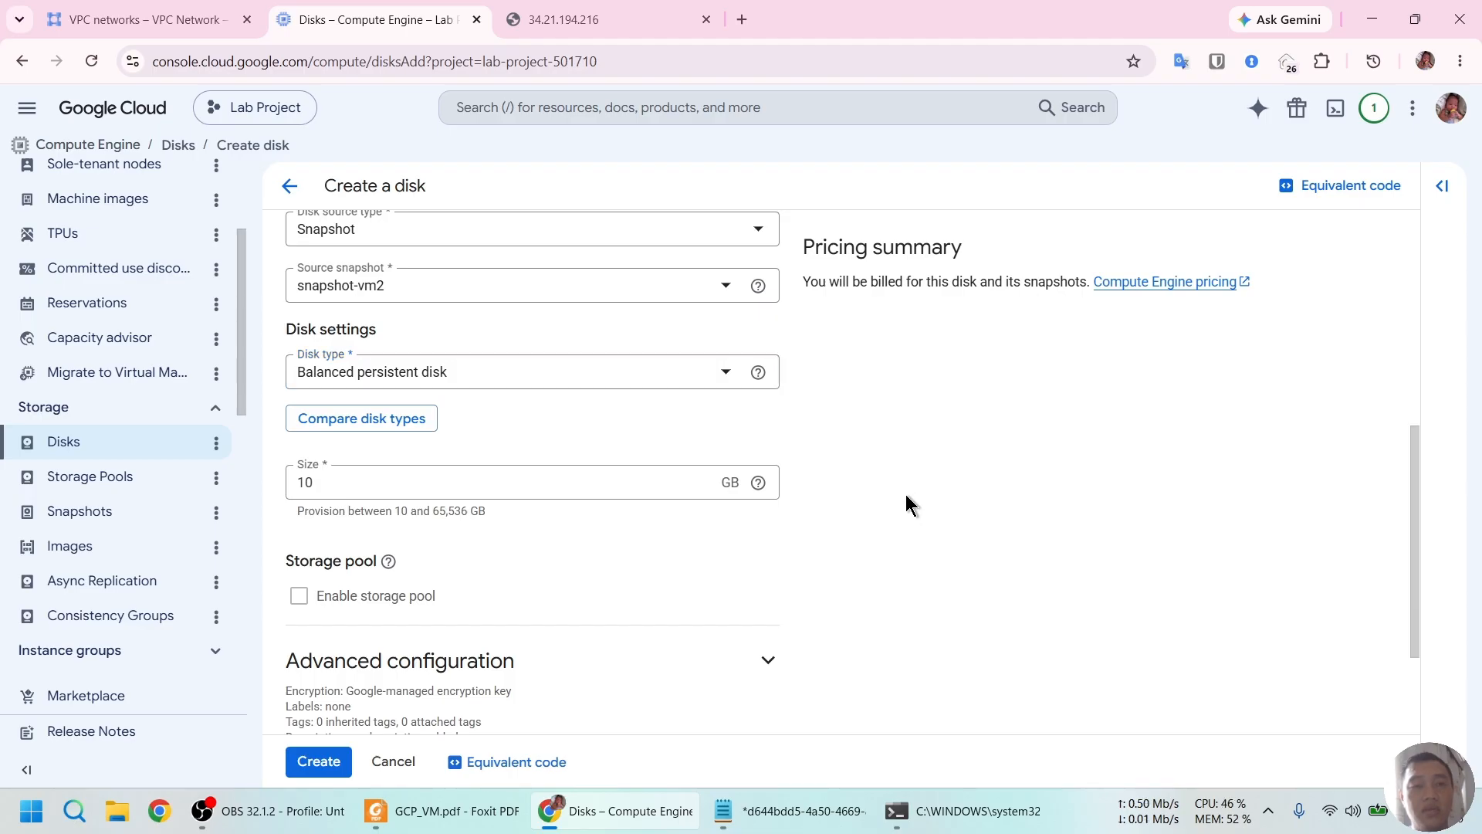
Create the regional disk from snapshot-vm2 and refresh the Disks list.
{"action": "scroll", "coordinate": [904, 489], "scroll_direction": "down", "scroll_amount": 2}
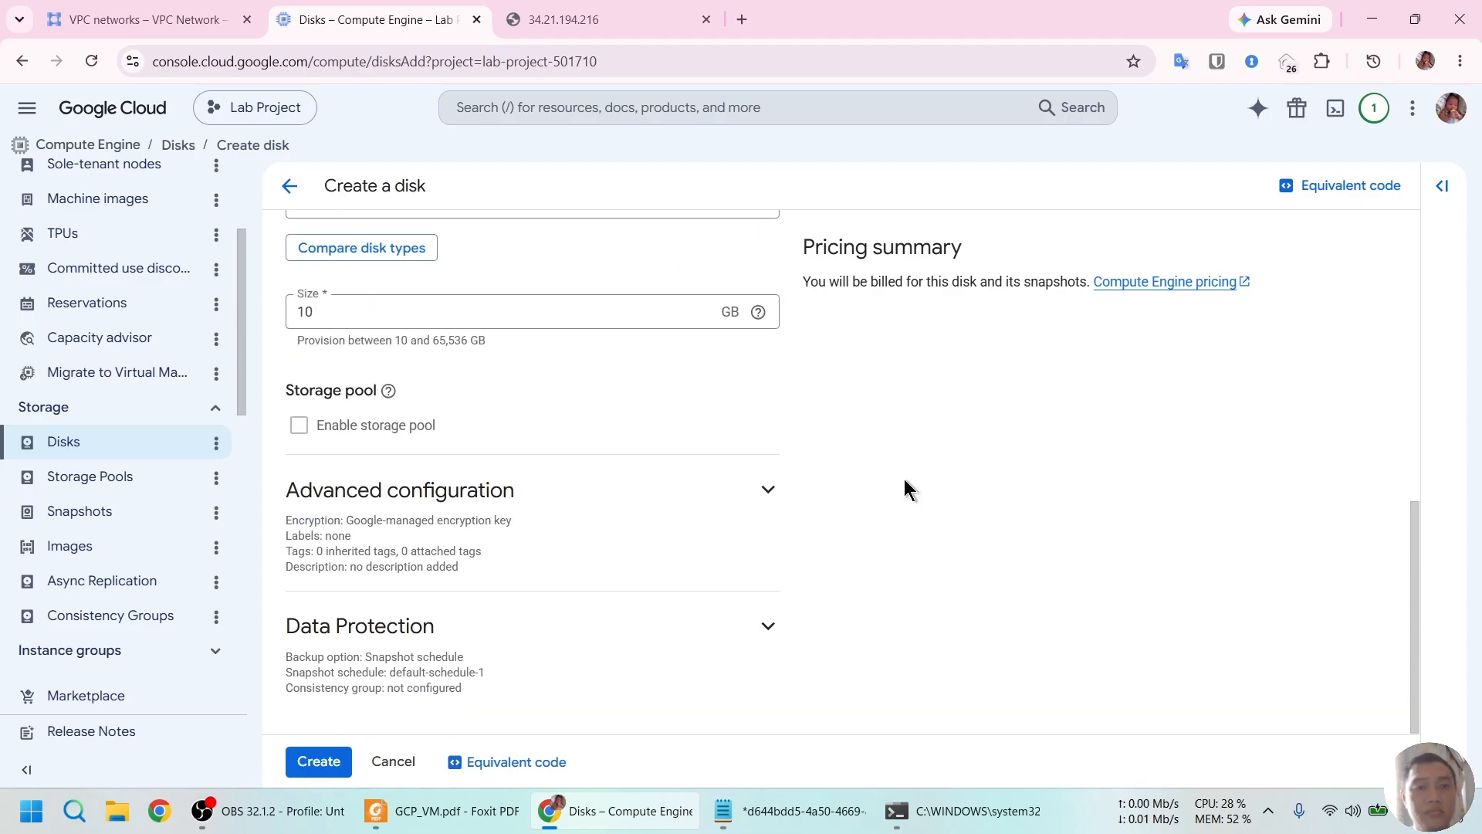
{"action": "left_click", "coordinate": [318, 761]}
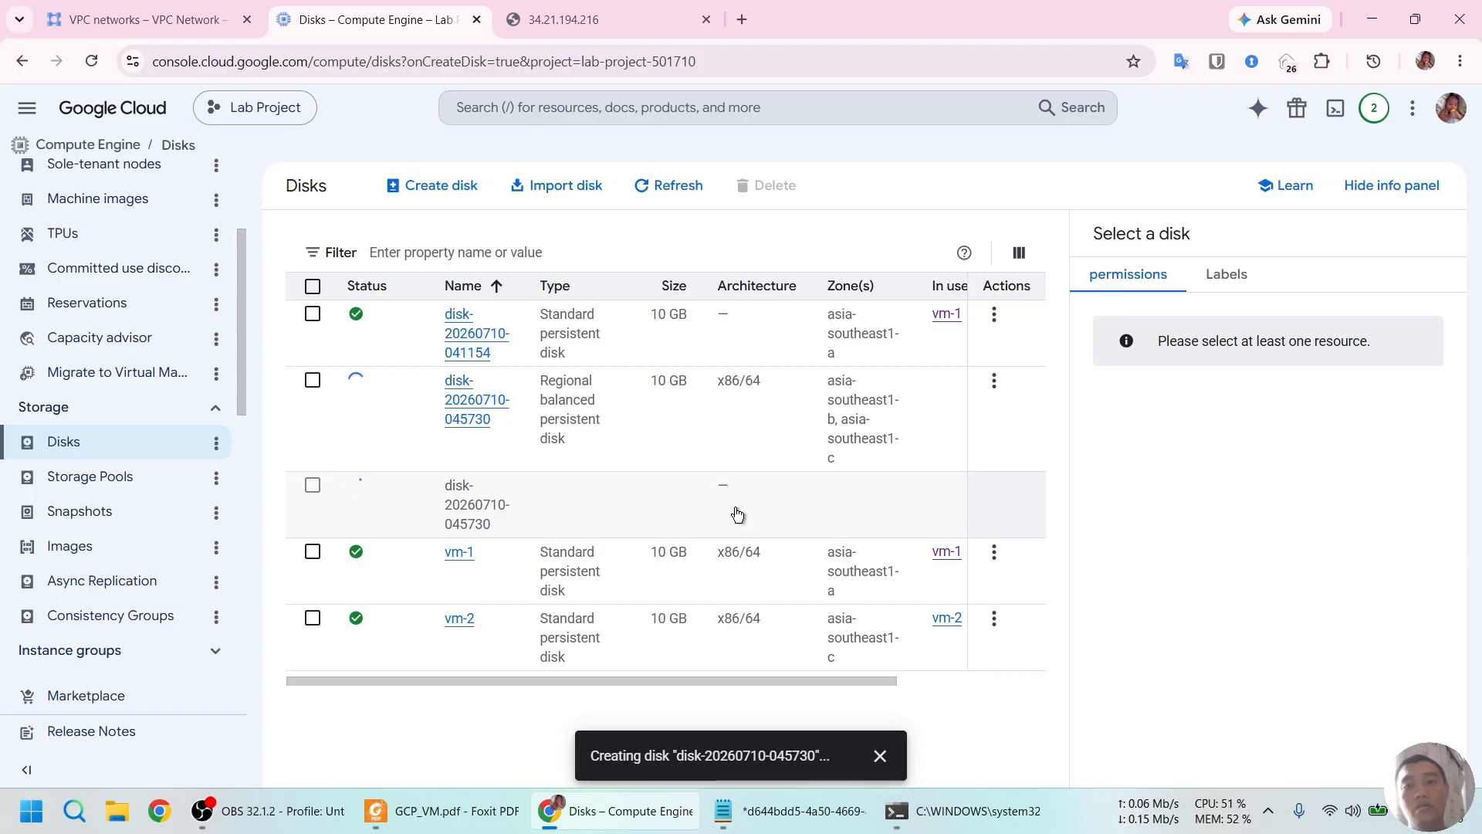
{"action": "left_click", "coordinate": [670, 189]}
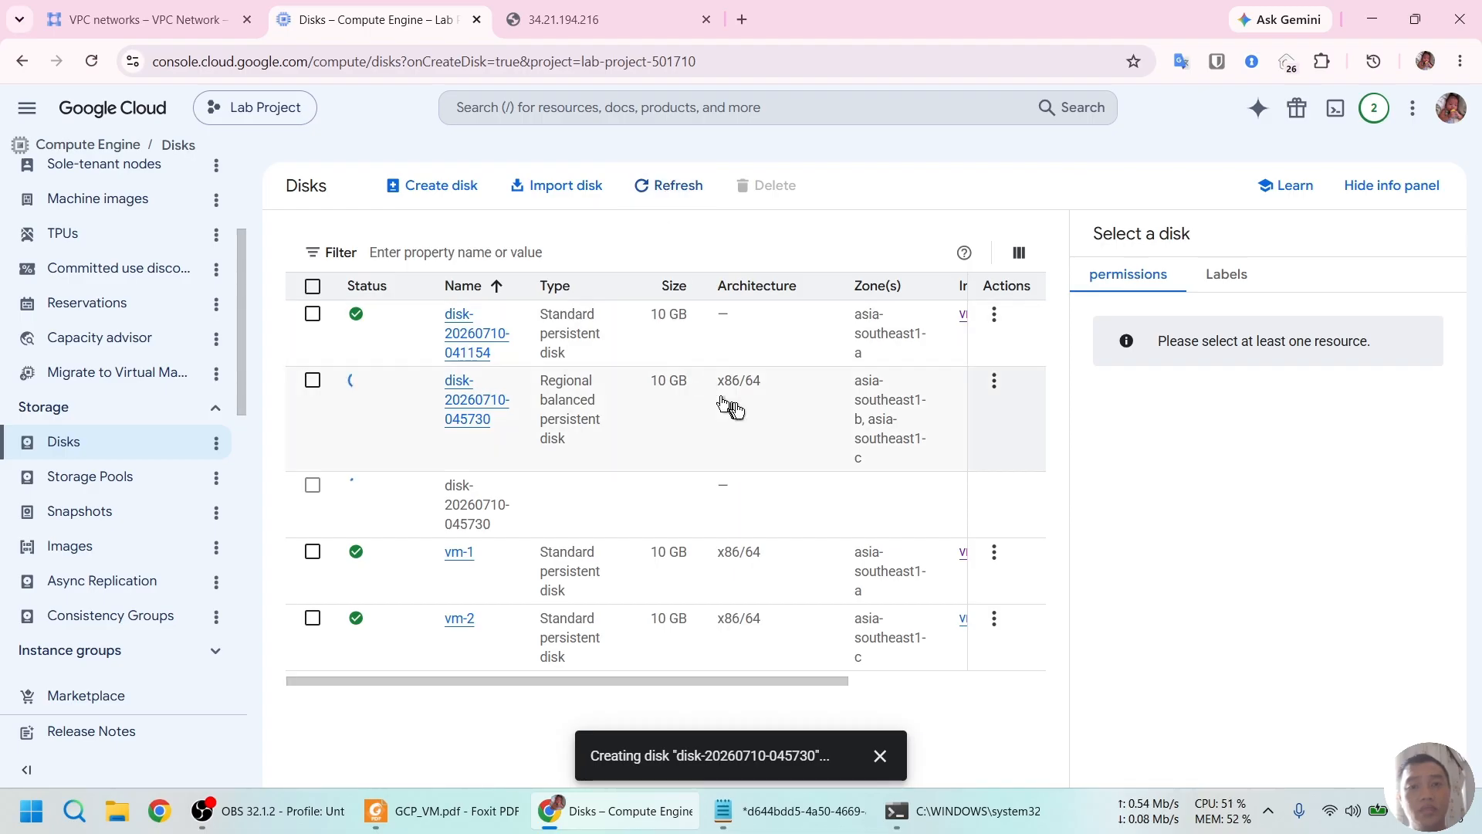
Switch to GCP_VM.pdf in Foxit PDF Reader and read how to create a VM that boots from the restored existing disk.
{"action": "key", "text": "alt+Tab"}
{"action": "scroll", "coordinate": [671, 382], "scroll_direction": "down", "scroll_amount": 5}
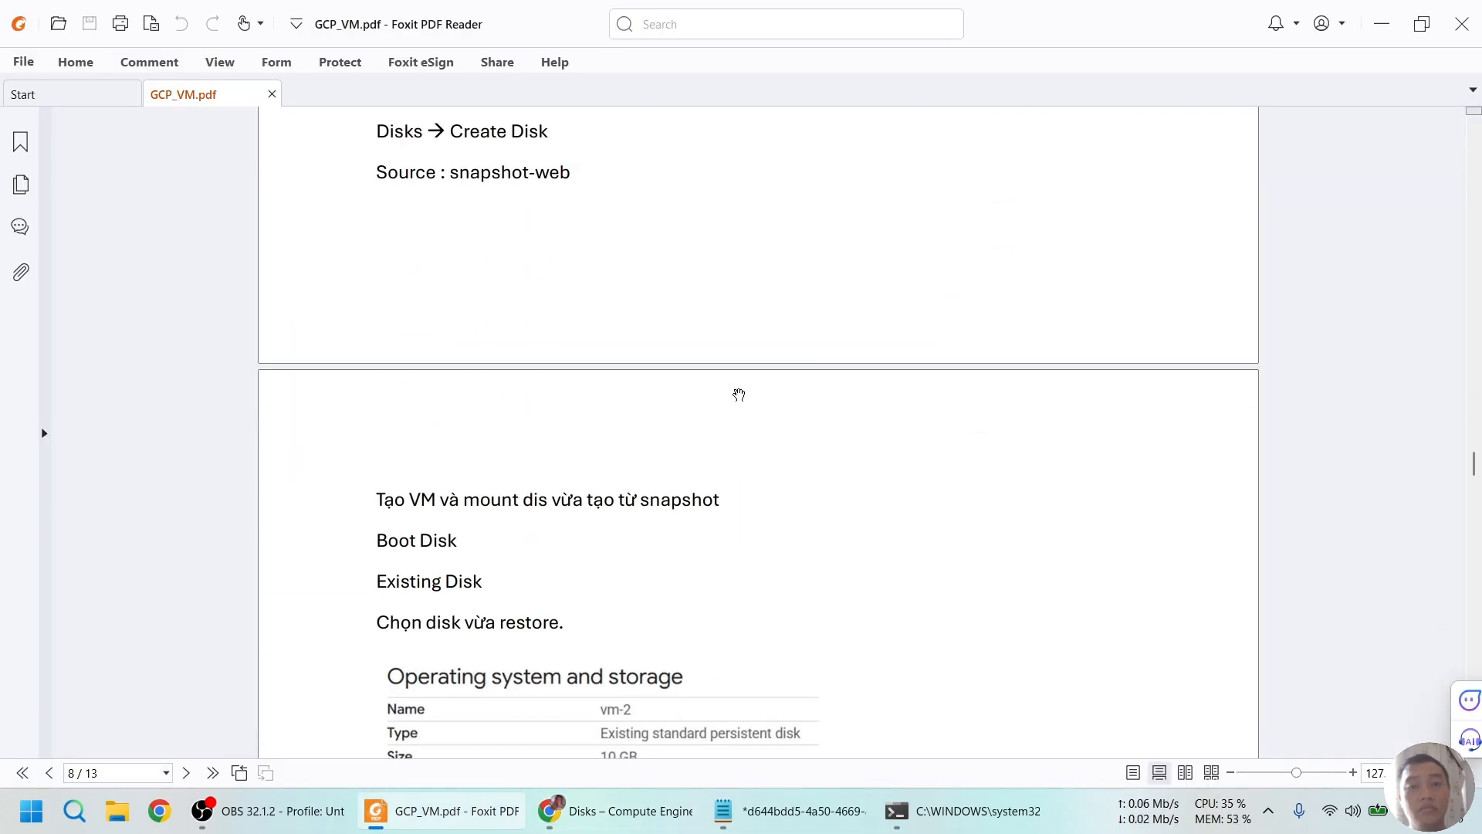
{"action": "scroll", "coordinate": [739, 394], "scroll_direction": "down", "scroll_amount": 2}
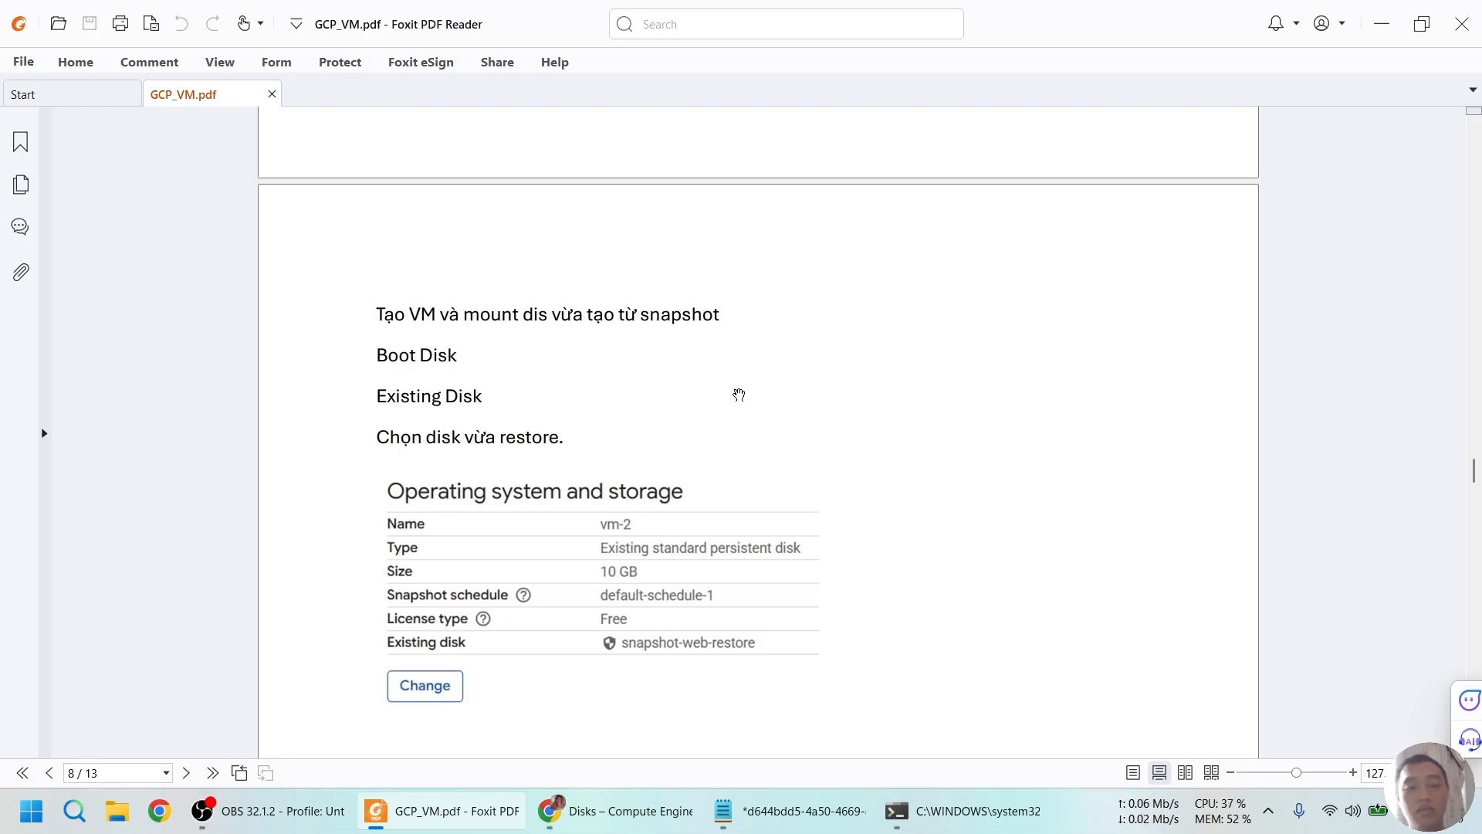
Switch back to the Google Cloud console and refresh the Disks list to check the restored disk's status.
{"action": "key", "text": "alt+Tab"}
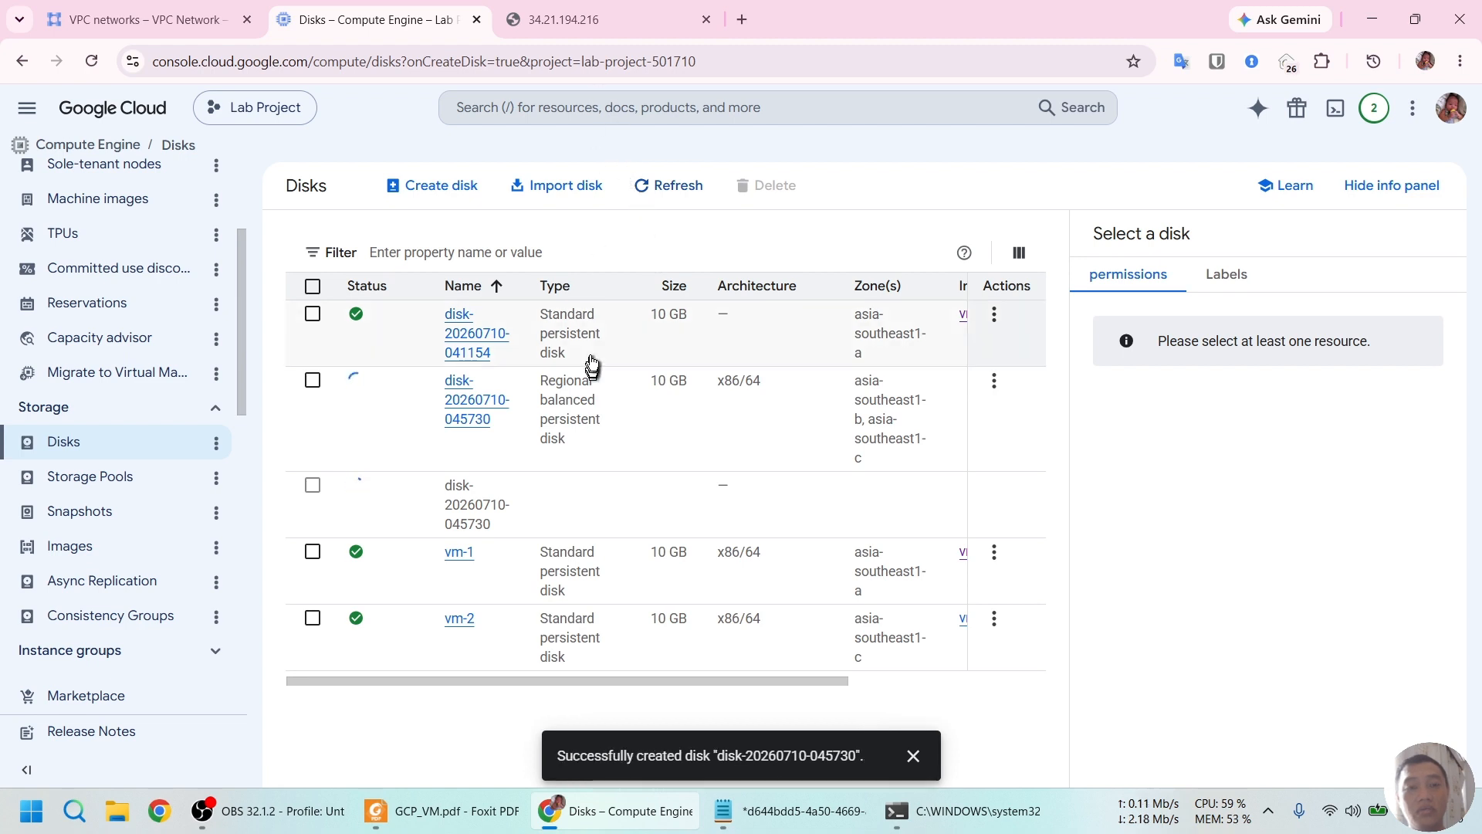
{"action": "left_click", "coordinate": [660, 187]}
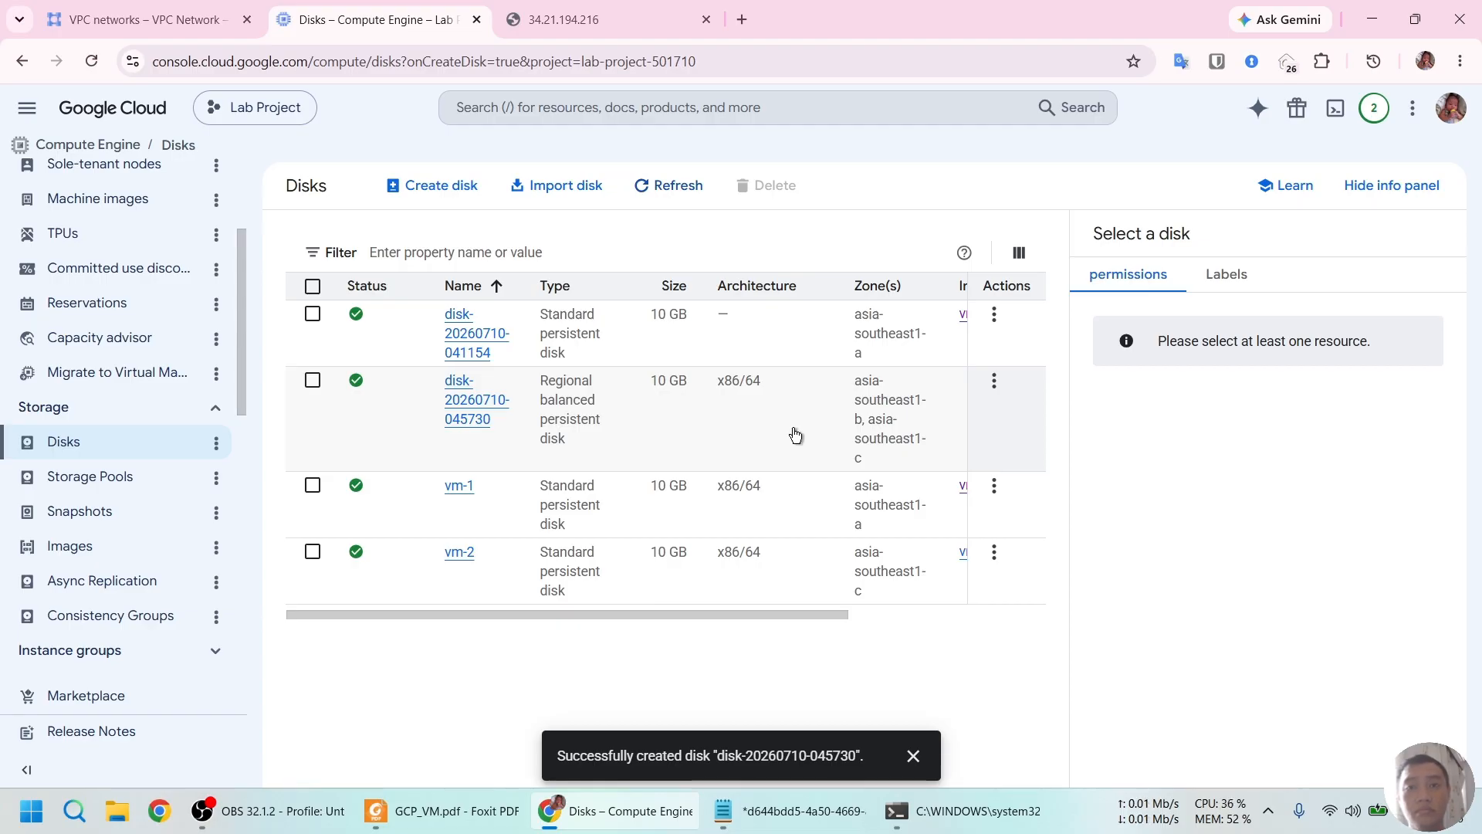
{"action": "mouse_move", "coordinate": [696, 614]}
{"action": "left_mouse_down"}
{"action": "mouse_move", "coordinate": [860, 619]}
{"action": "mouse_move", "coordinate": [691, 610]}
{"action": "left_mouse_up"}
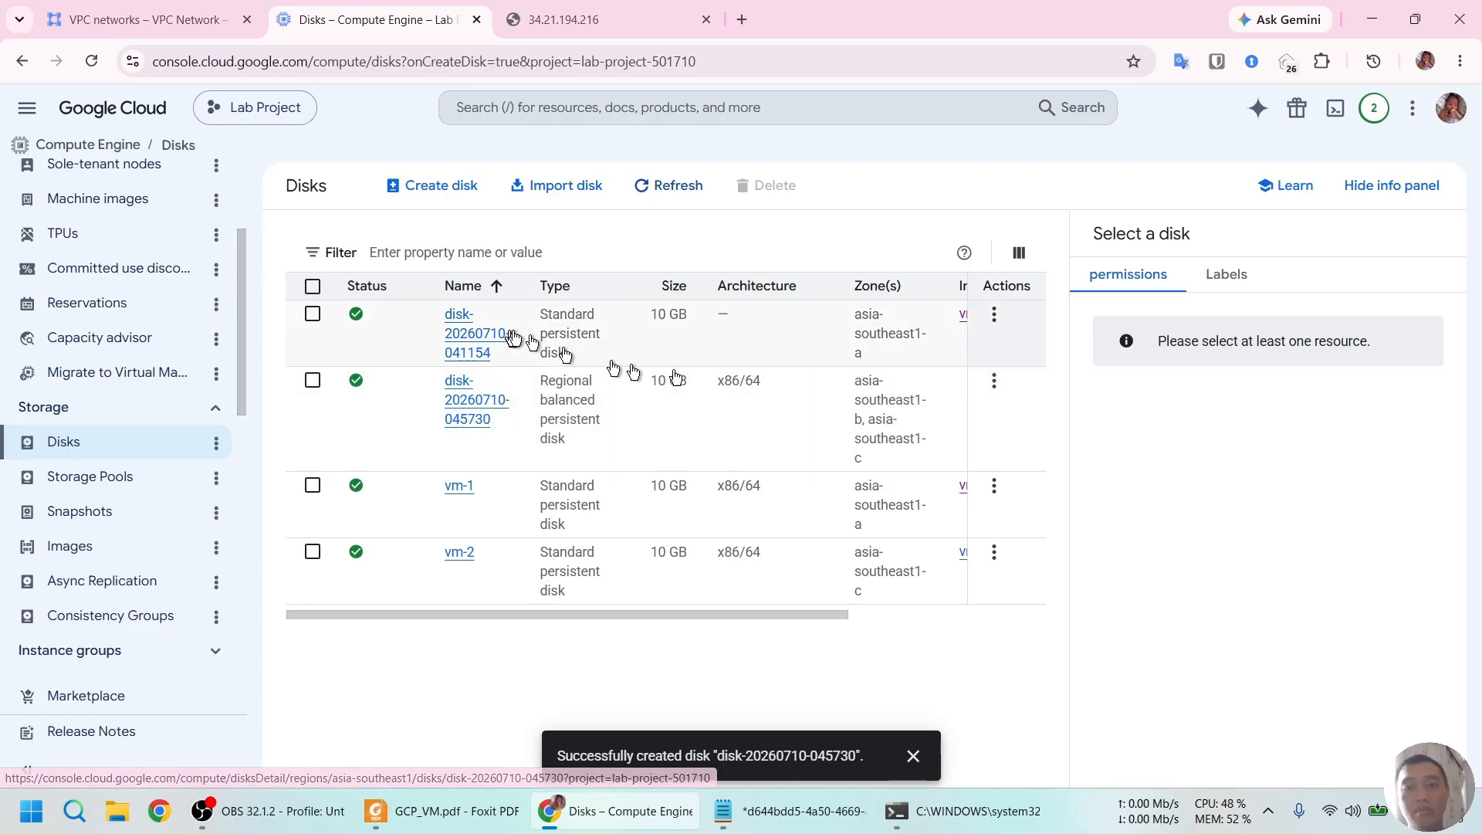
{"action": "left_click", "coordinate": [995, 382]}
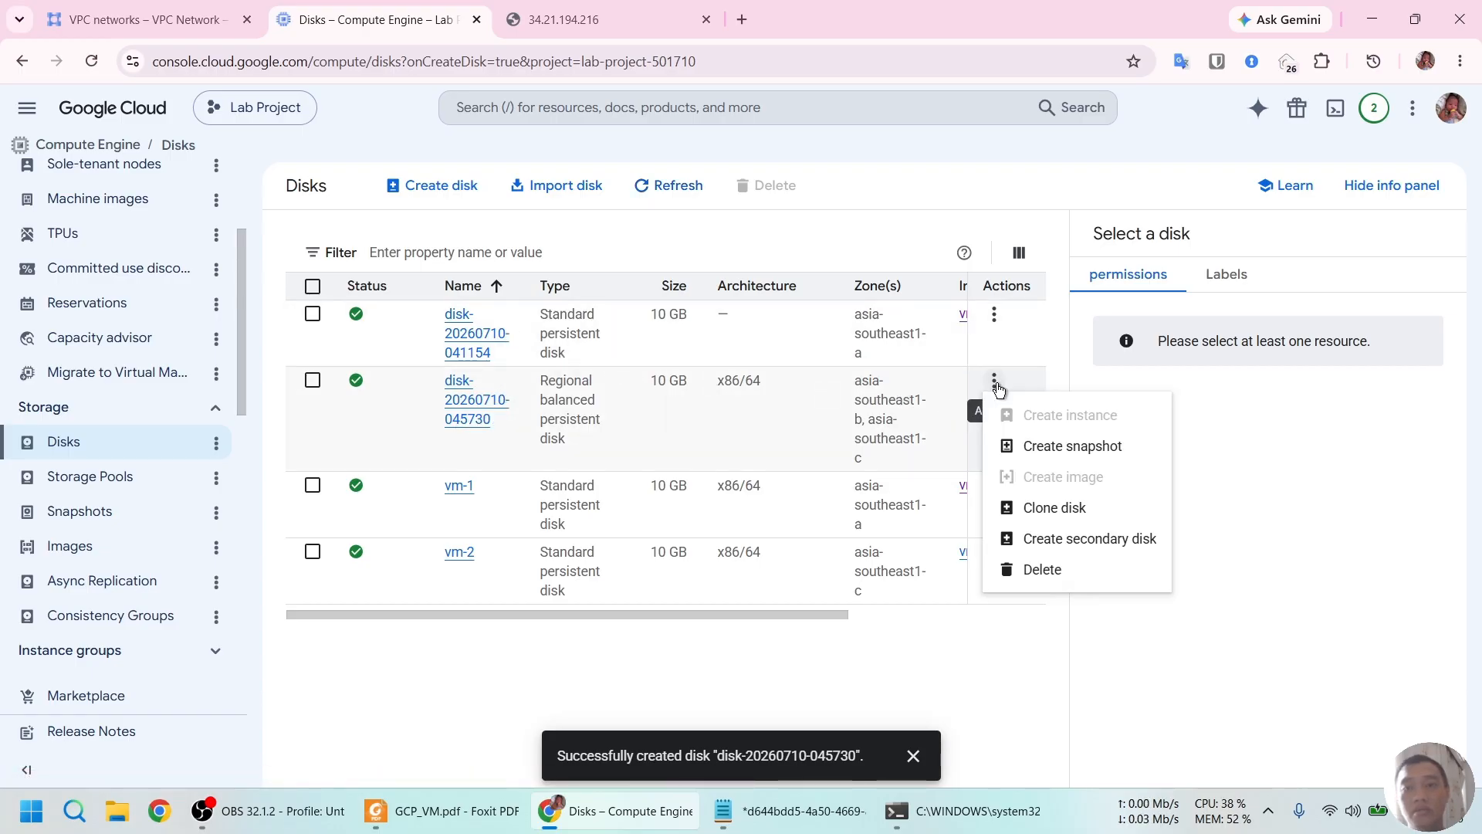
{"action": "left_click", "coordinate": [383, 452]}
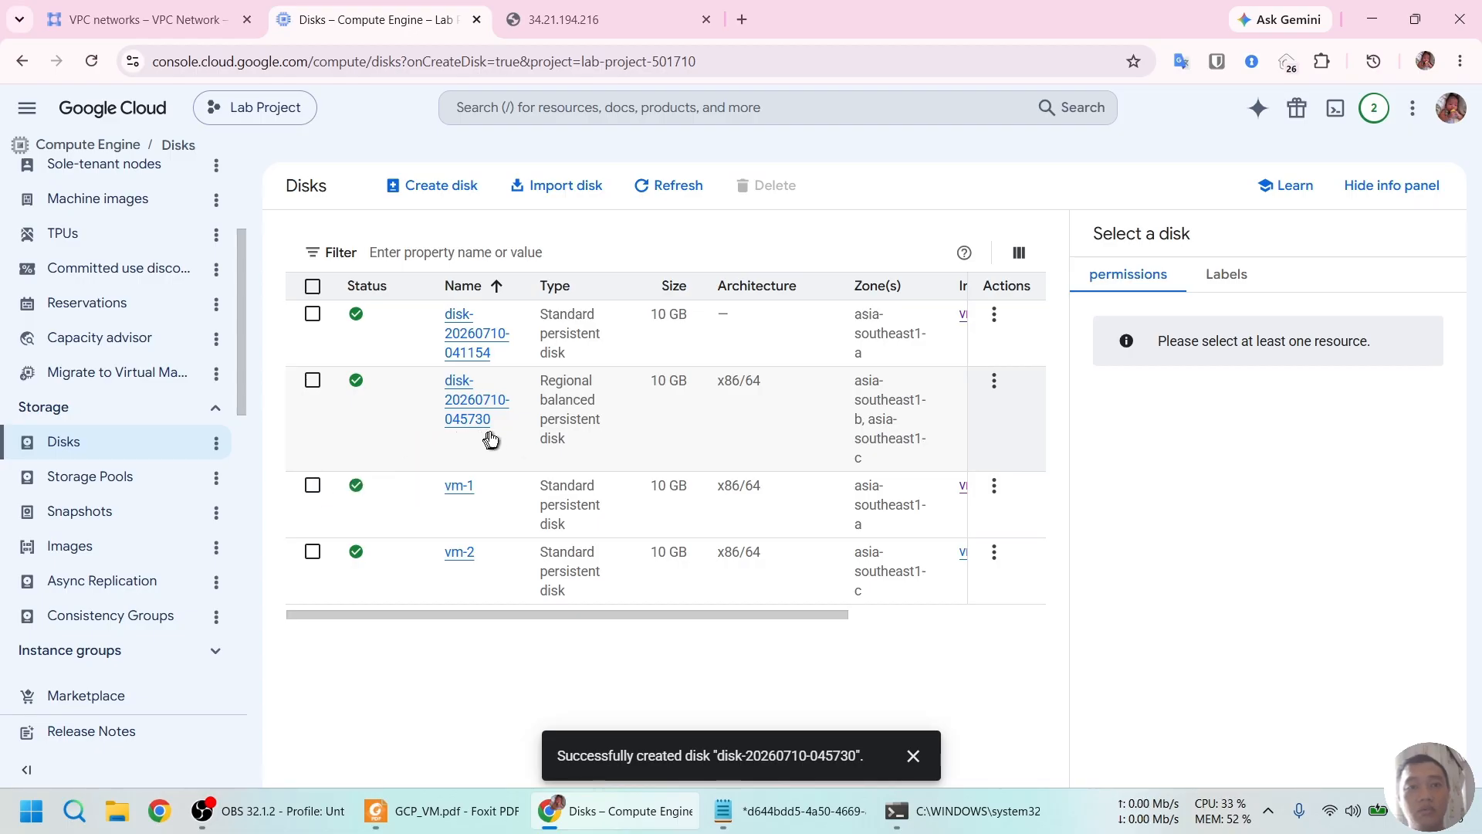
Close the Cloud Shell terminal on the VPC networks page and start creating a new Compute Engine instance.
{"action": "left_click", "coordinate": [162, 19]}
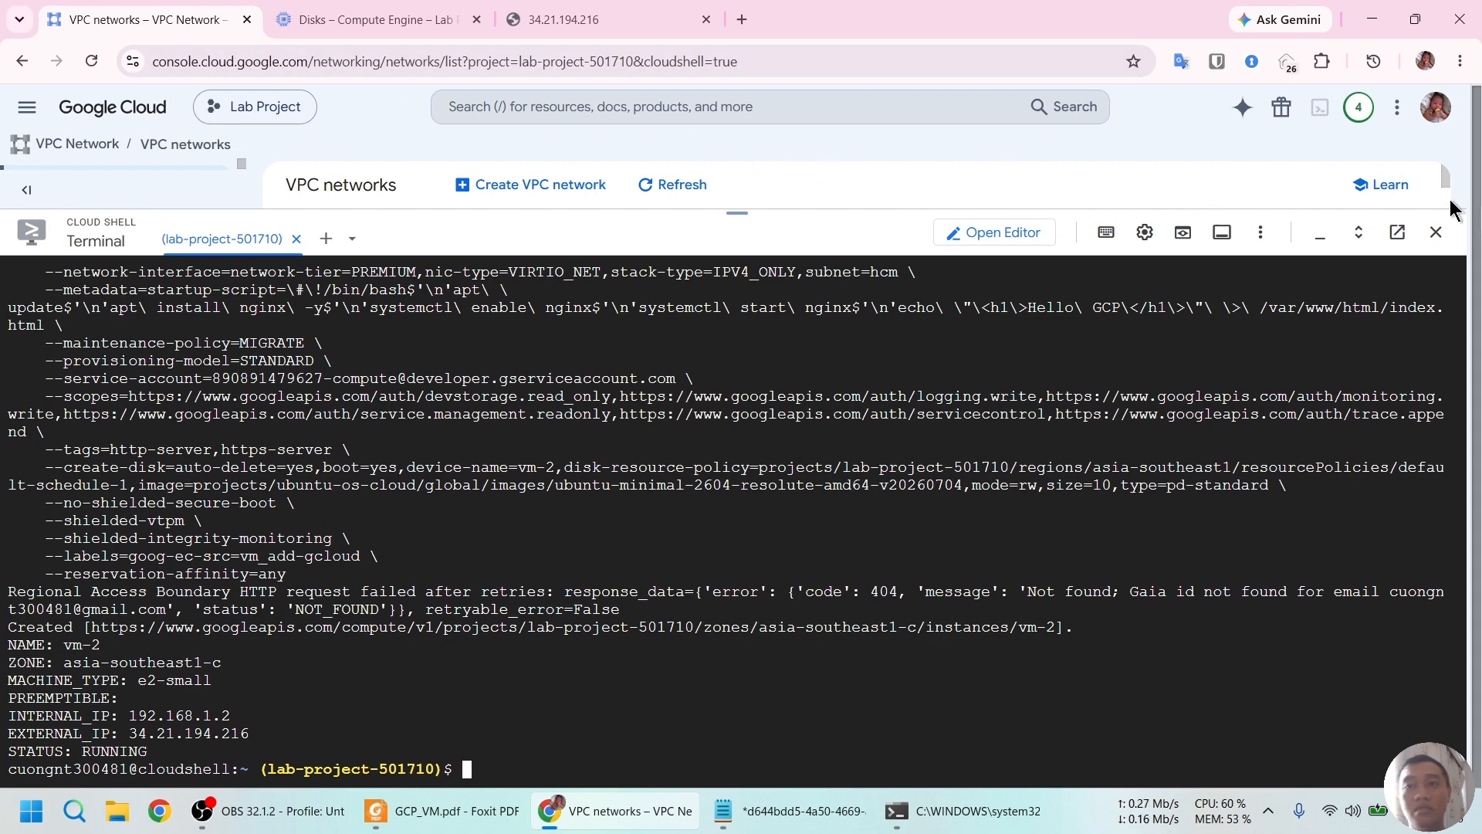
{"action": "left_click", "coordinate": [1437, 233]}
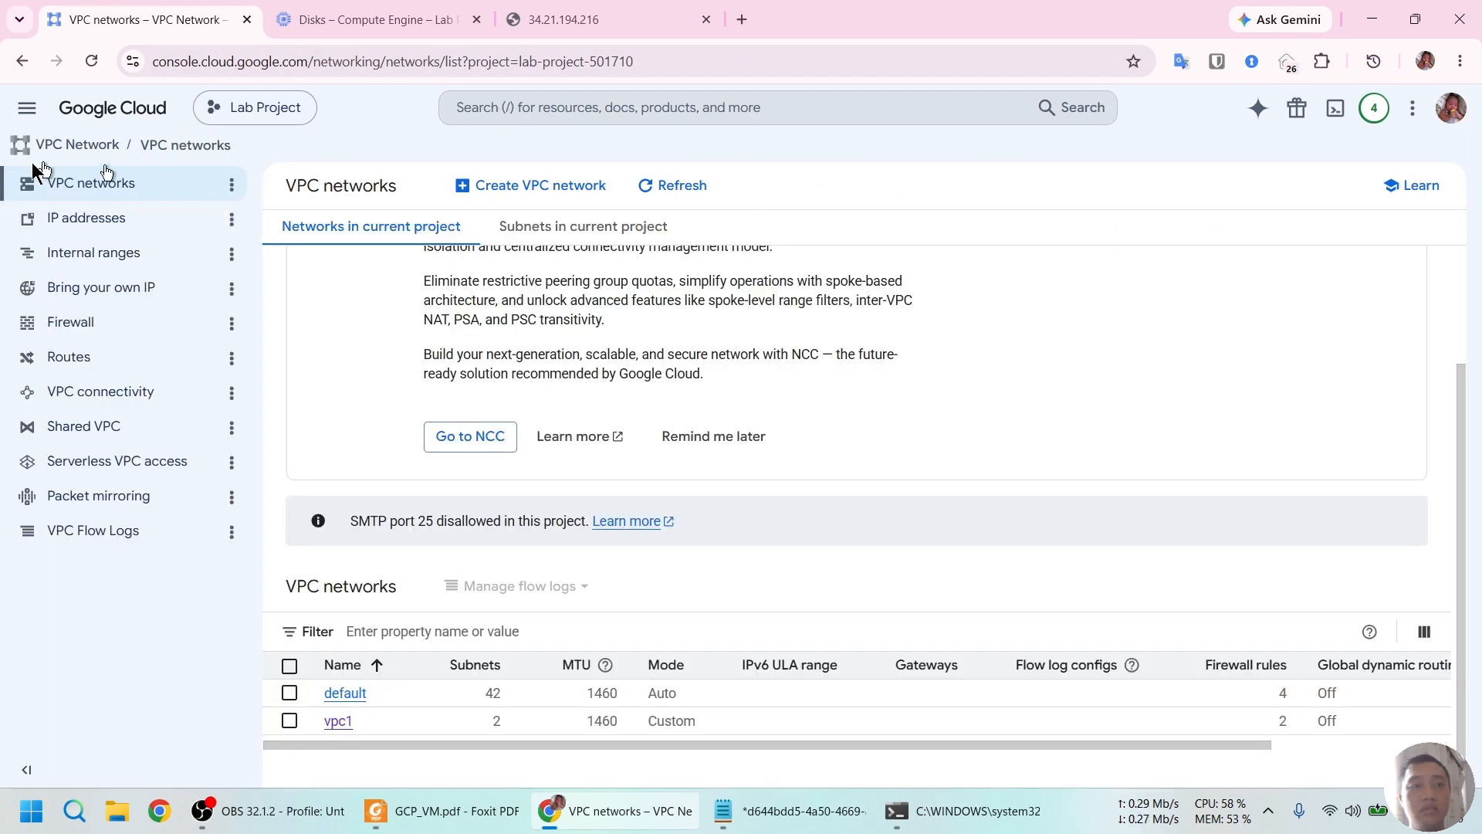
{"action": "left_click", "coordinate": [26, 107]}
{"action": "scroll", "coordinate": [103, 501], "scroll_direction": "down", "scroll_amount": 2}
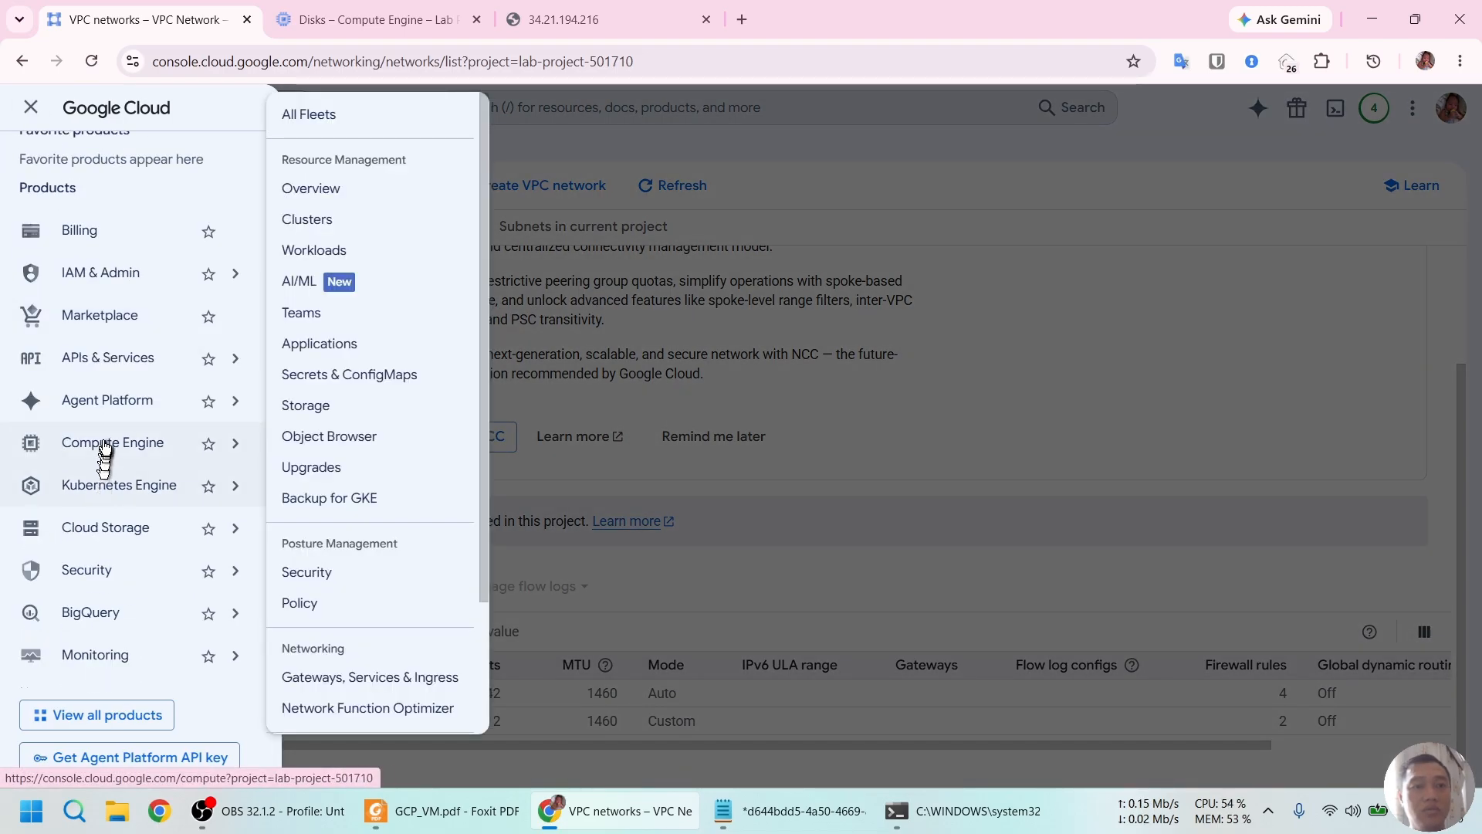
{"action": "left_click", "coordinate": [108, 444]}
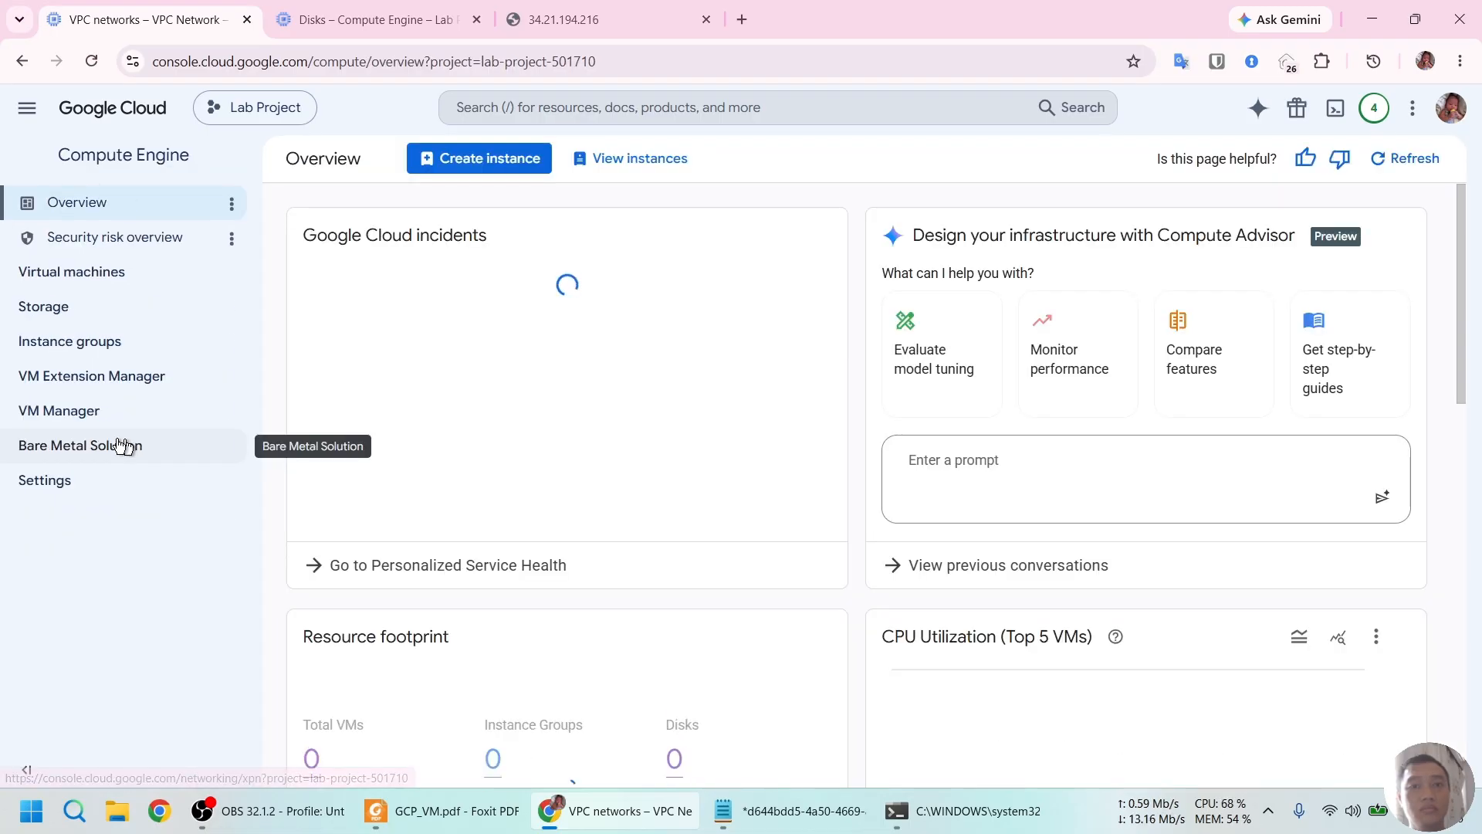
{"action": "left_click", "coordinate": [485, 164]}
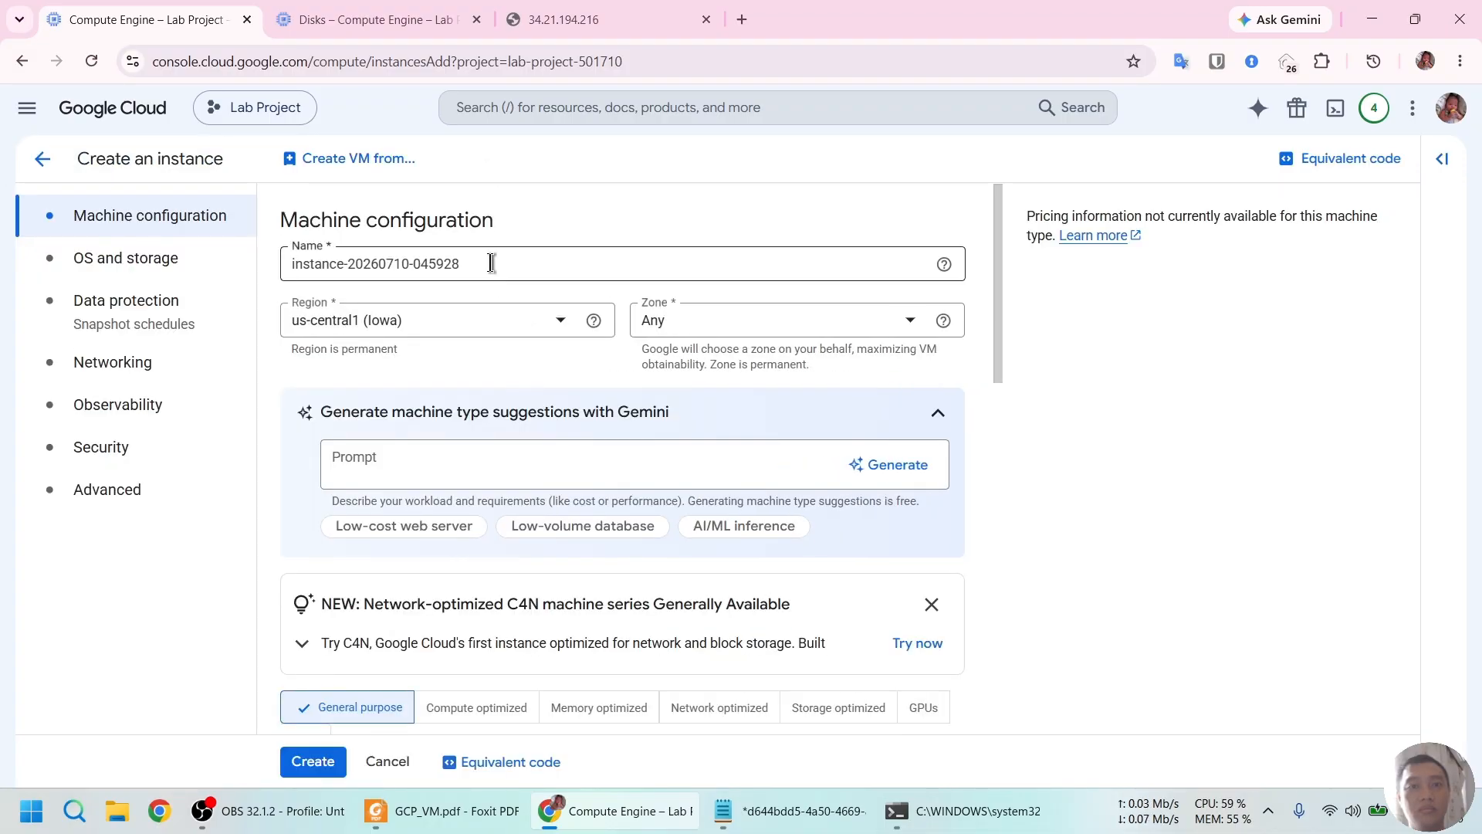
Name the instance vm-3 and set its region to asia-southeast1 (Singapore).
{"action": "triple_click", "coordinate": [491, 263]}
{"action": "type", "text": "vm-"}
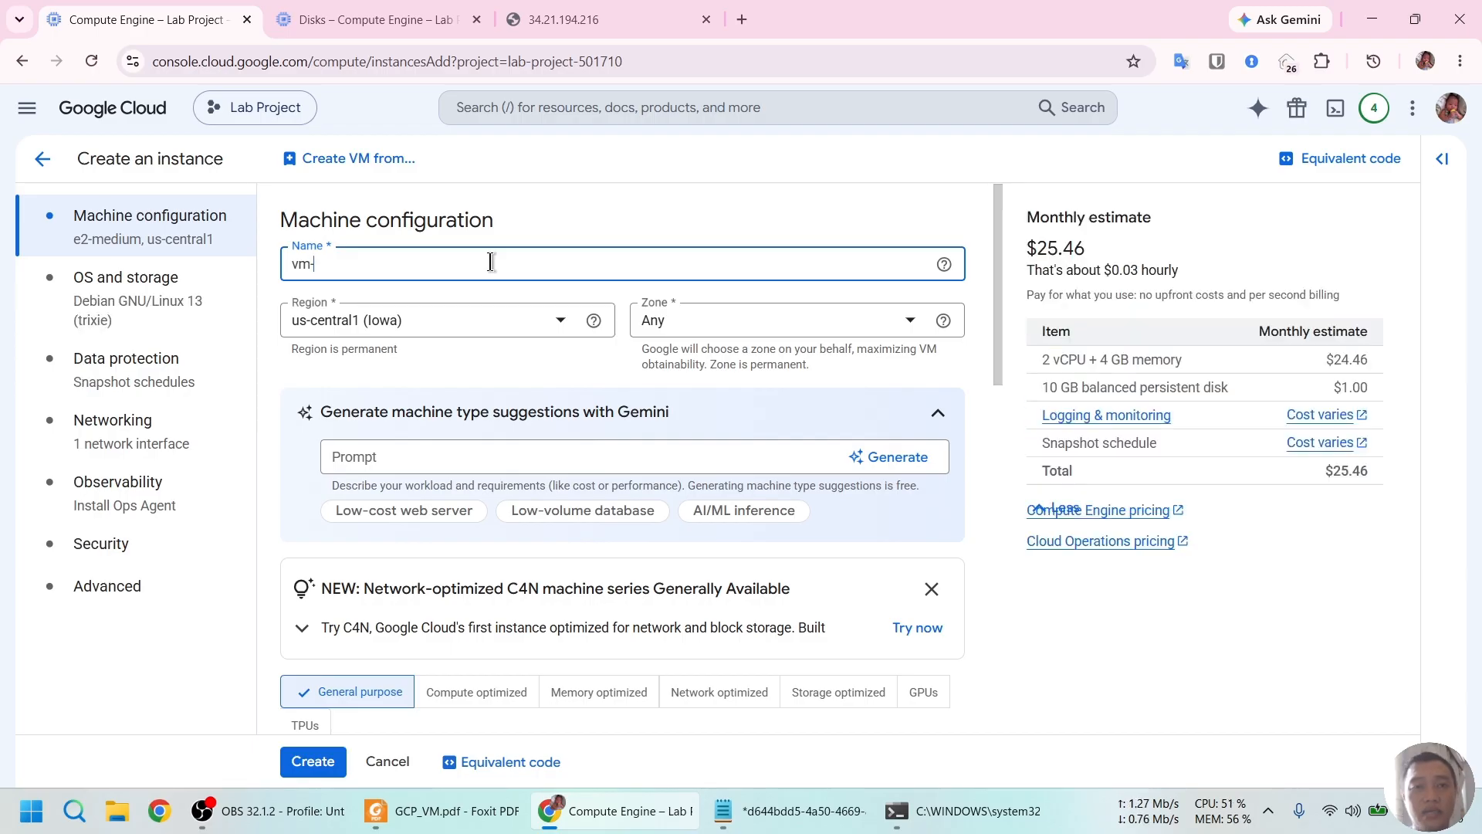
{"action": "type", "text": "3"}
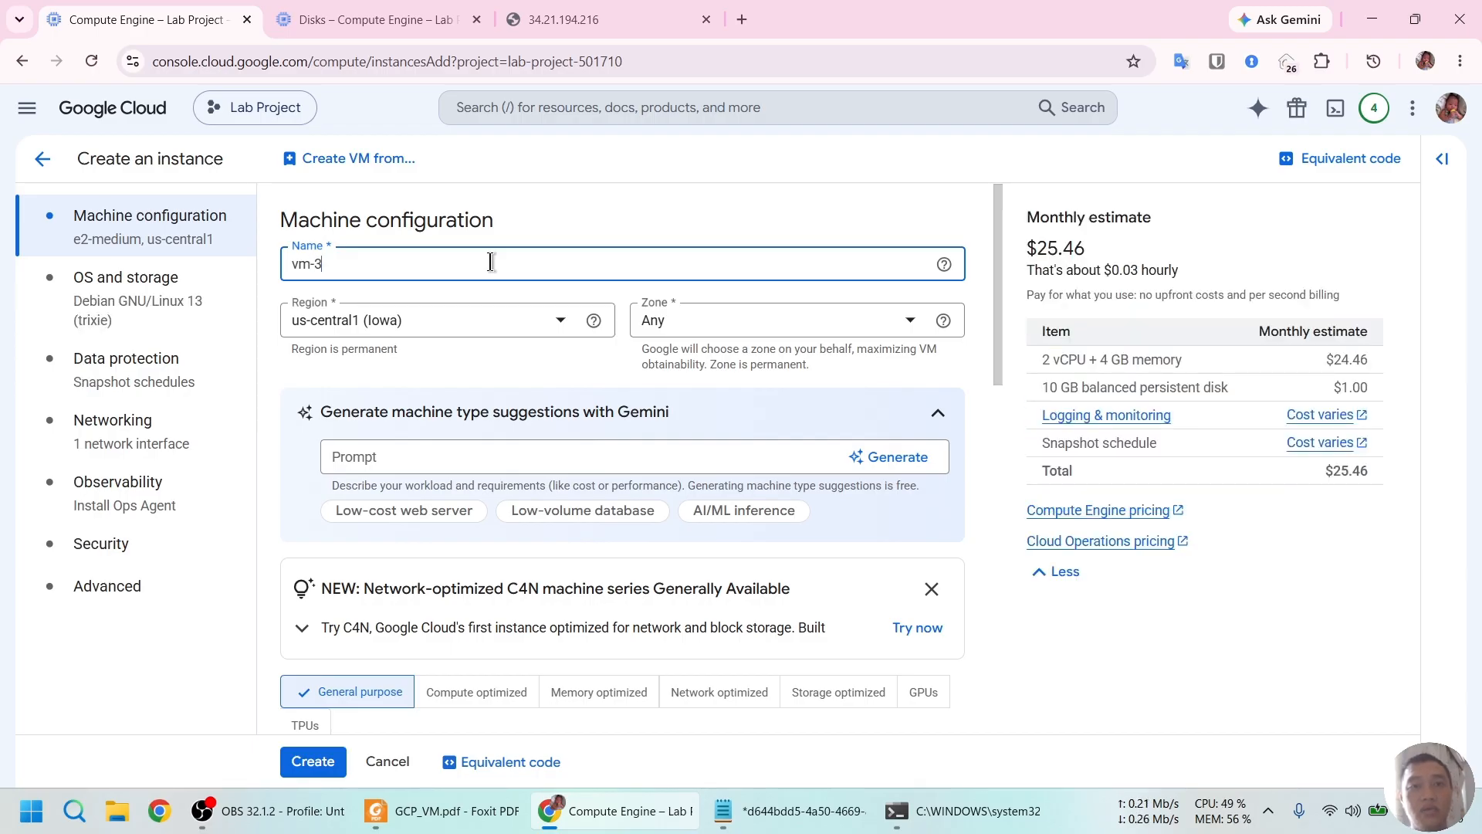
{"action": "left_click", "coordinate": [550, 323]}
{"action": "scroll", "coordinate": [501, 423], "scroll_direction": "down", "scroll_amount": 10}
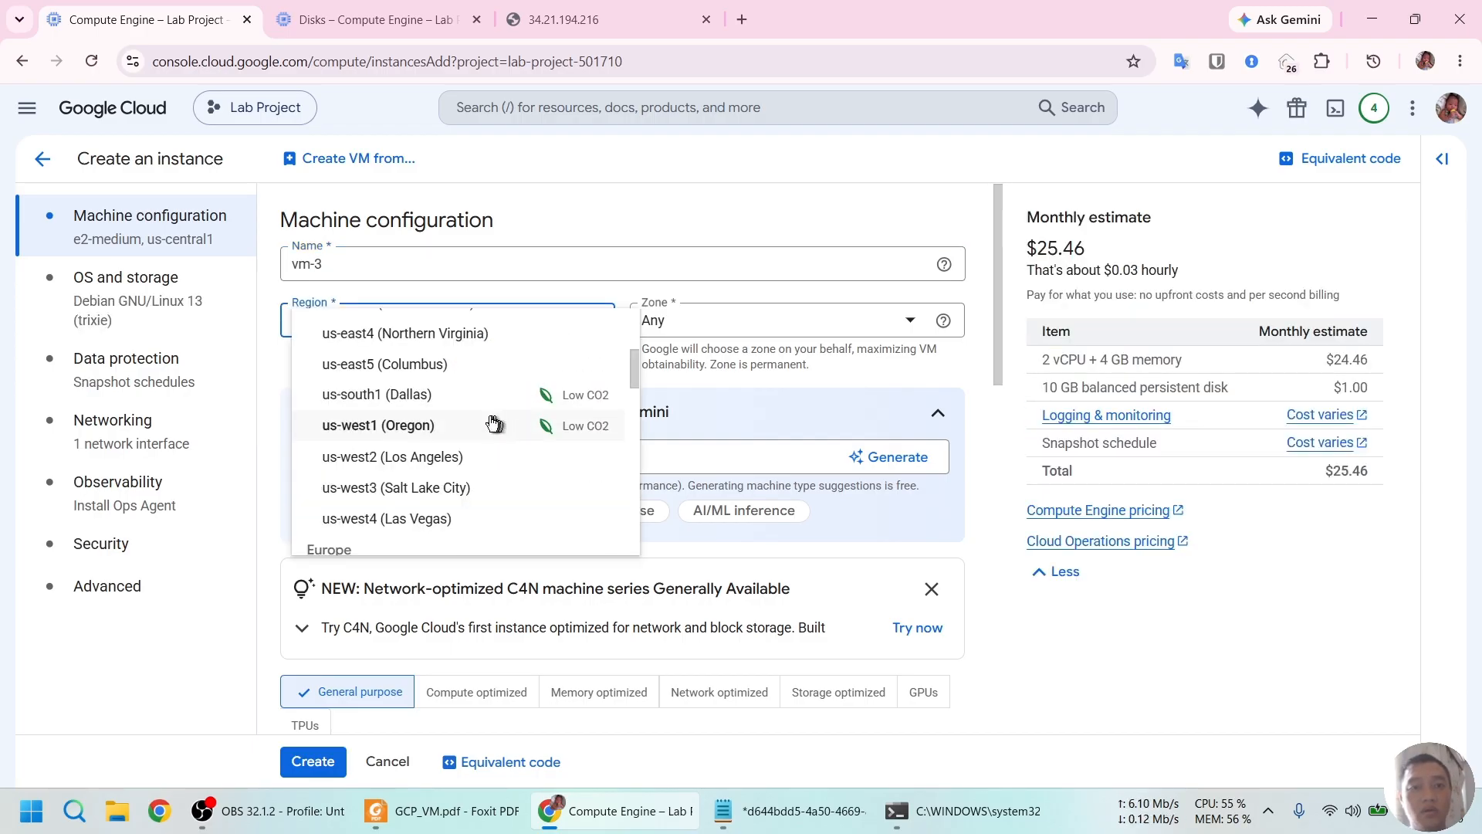
{"action": "scroll", "coordinate": [492, 423], "scroll_direction": "down", "scroll_amount": 3}
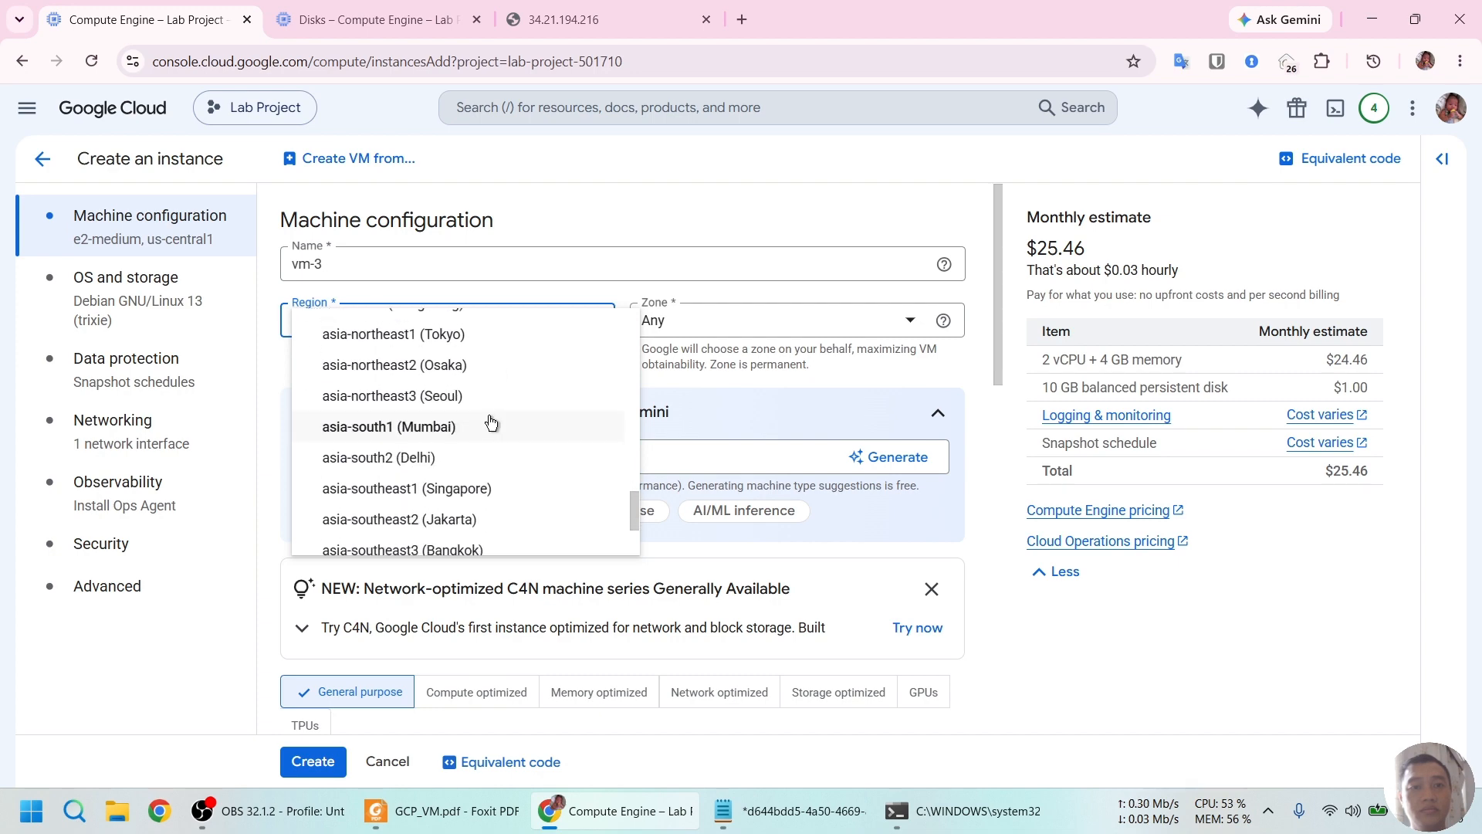
{"action": "left_click", "coordinate": [463, 487]}
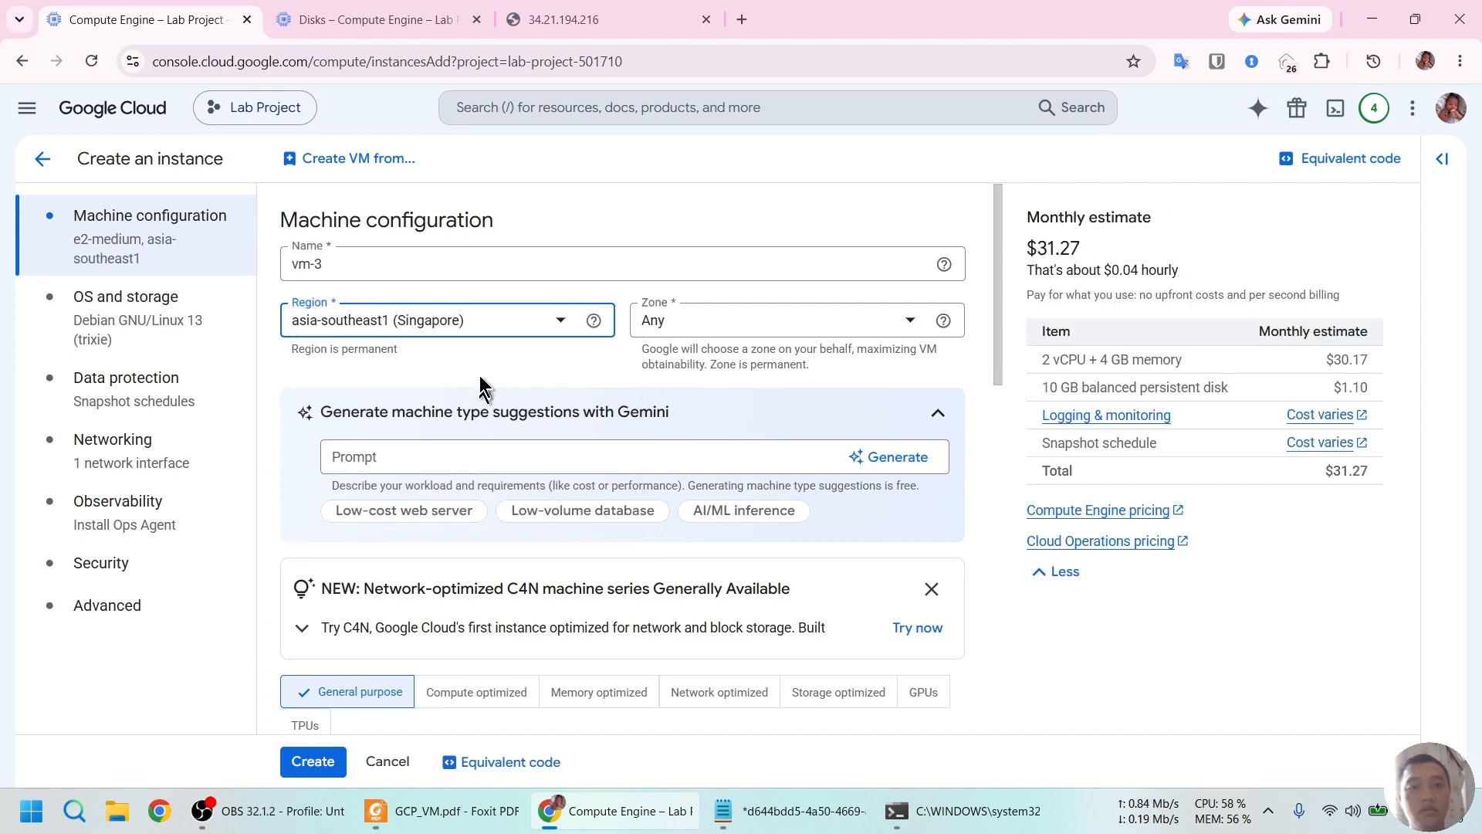
Set the instance's machine type to the shared-core preset e2-small.
{"action": "scroll", "coordinate": [480, 381], "scroll_direction": "down", "scroll_amount": 4}
{"action": "scroll", "coordinate": [482, 381], "scroll_direction": "down", "scroll_amount": 3}
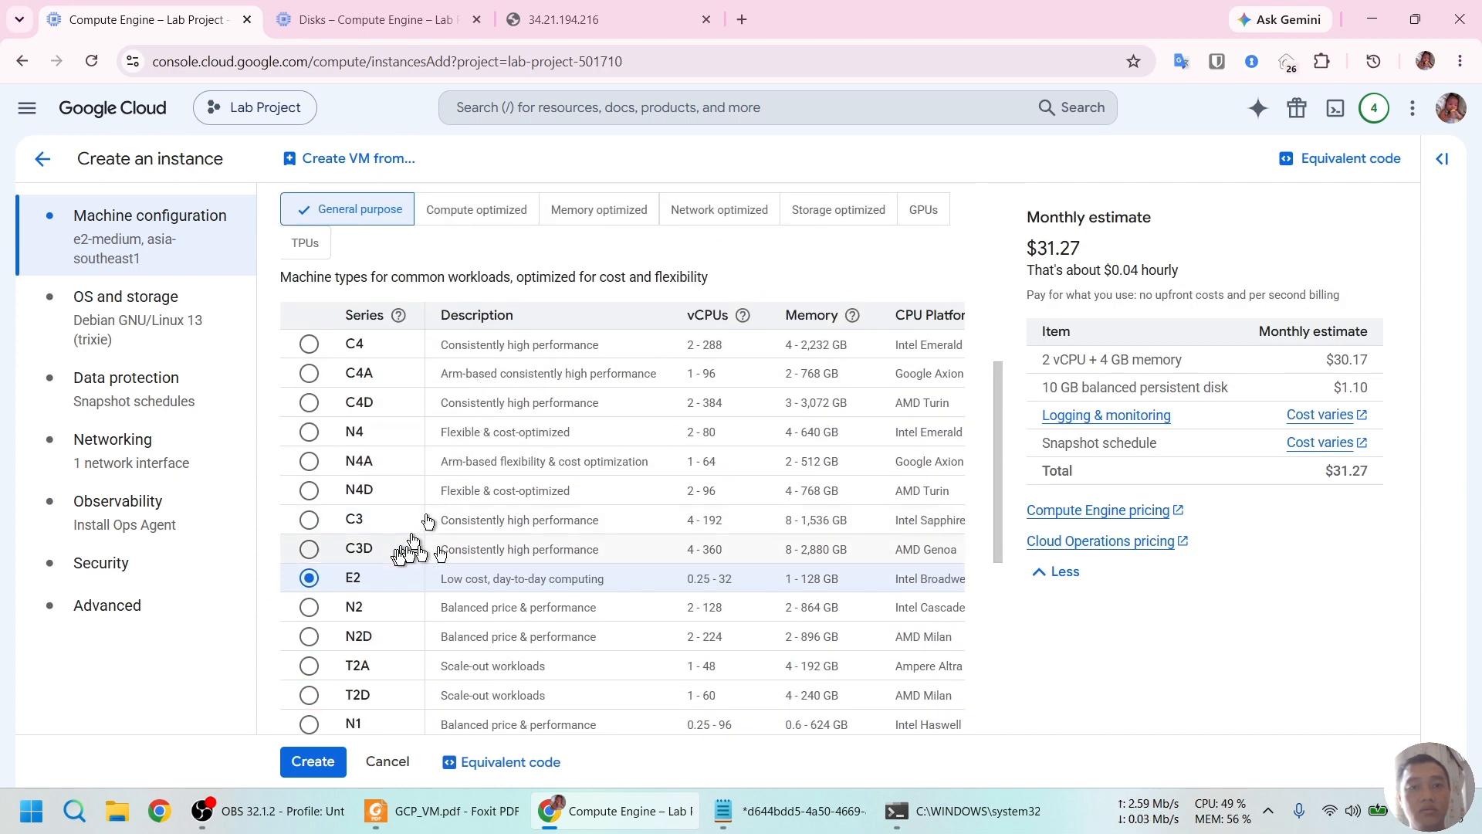
{"action": "scroll", "coordinate": [420, 546], "scroll_direction": "down", "scroll_amount": 5}
{"action": "left_click", "coordinate": [506, 513]}
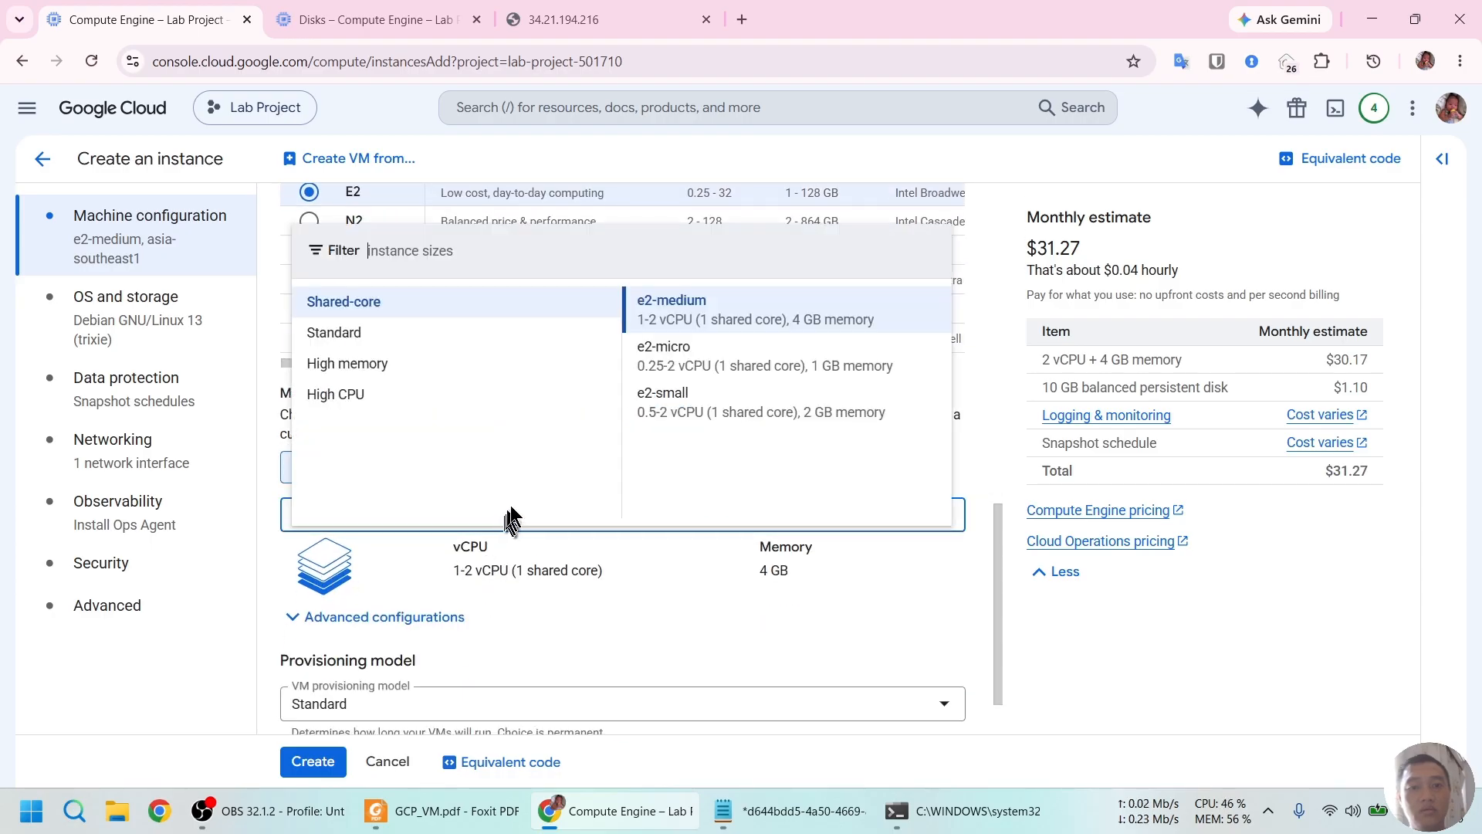
{"action": "left_click", "coordinate": [668, 407]}
{"action": "scroll", "coordinate": [625, 568], "scroll_direction": "down", "scroll_amount": 1}
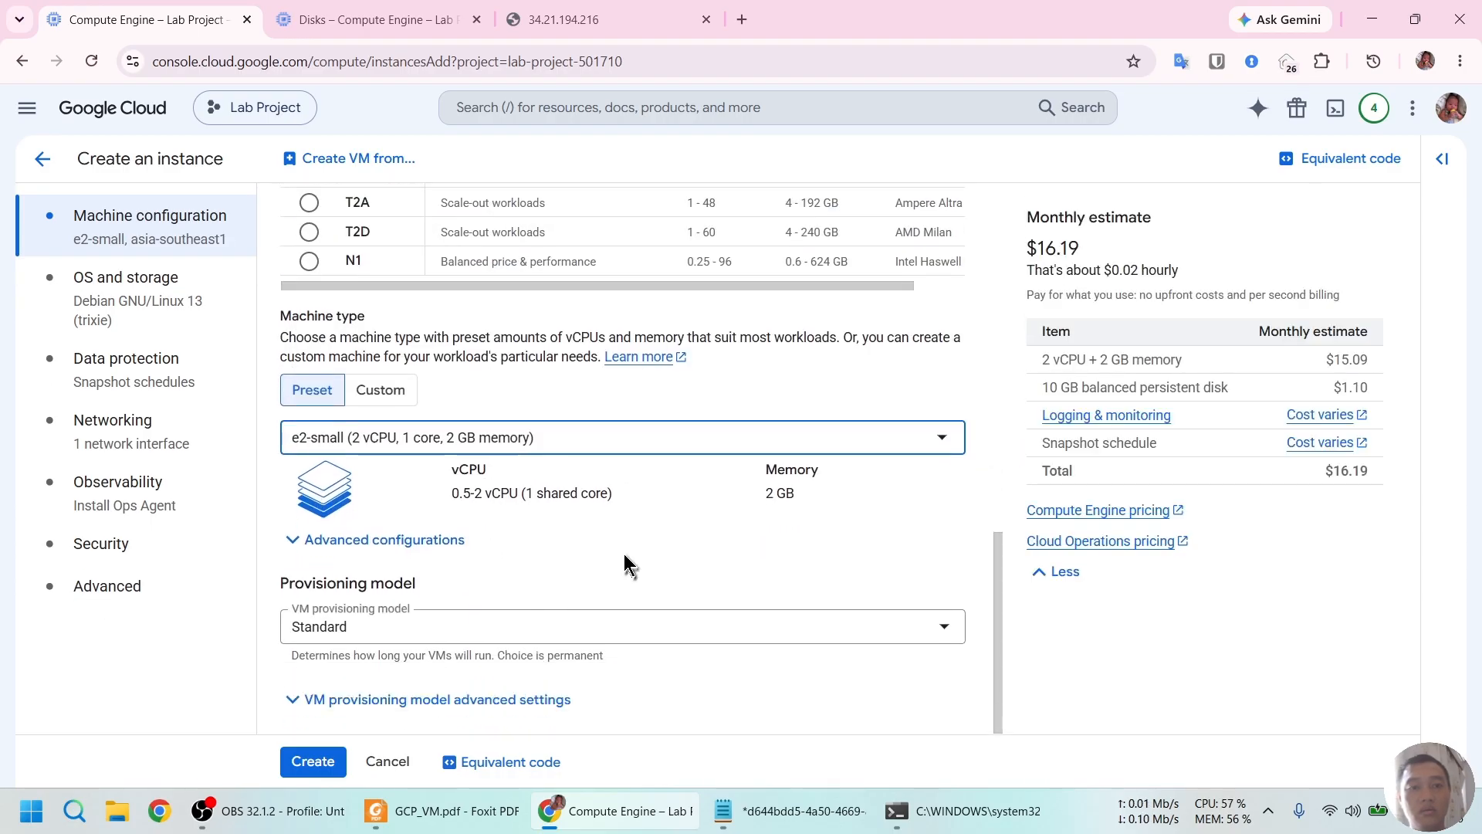
Open the boot disk configuration in the instance's OS and storage settings.
{"action": "left_click", "coordinate": [148, 297]}
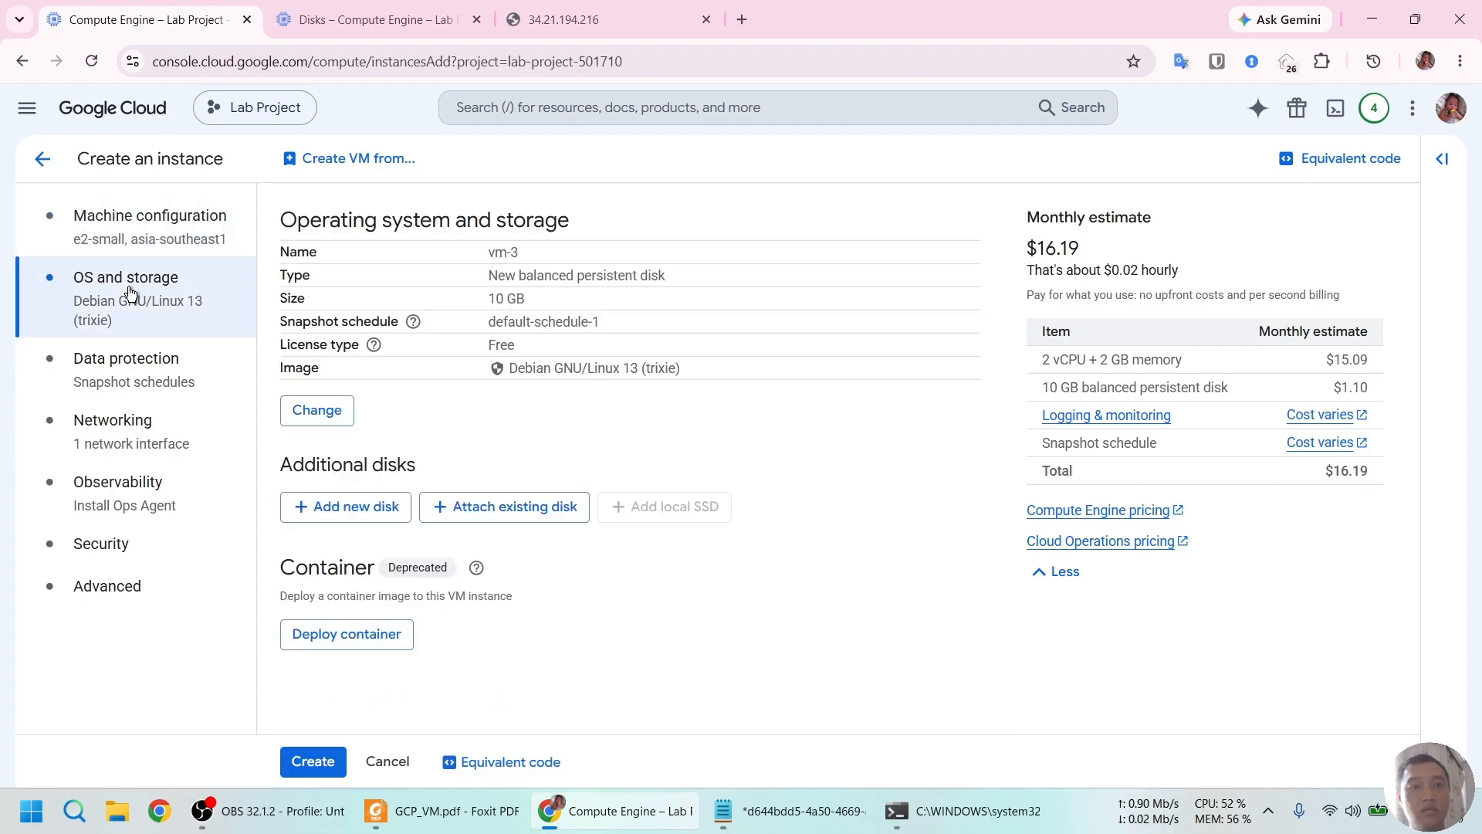
{"action": "left_click", "coordinate": [334, 410]}
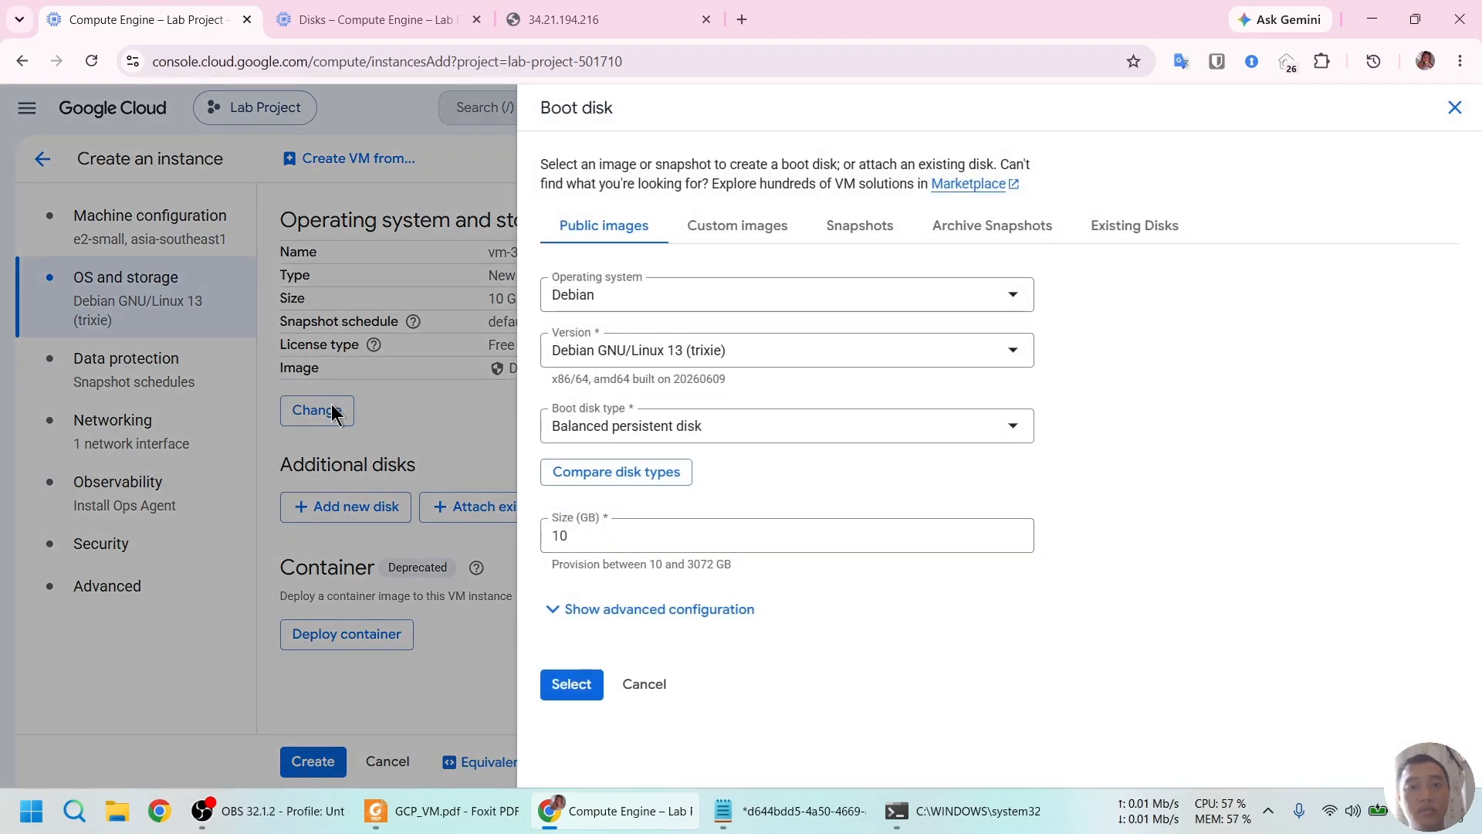
{"action": "left_click", "coordinate": [647, 684]}
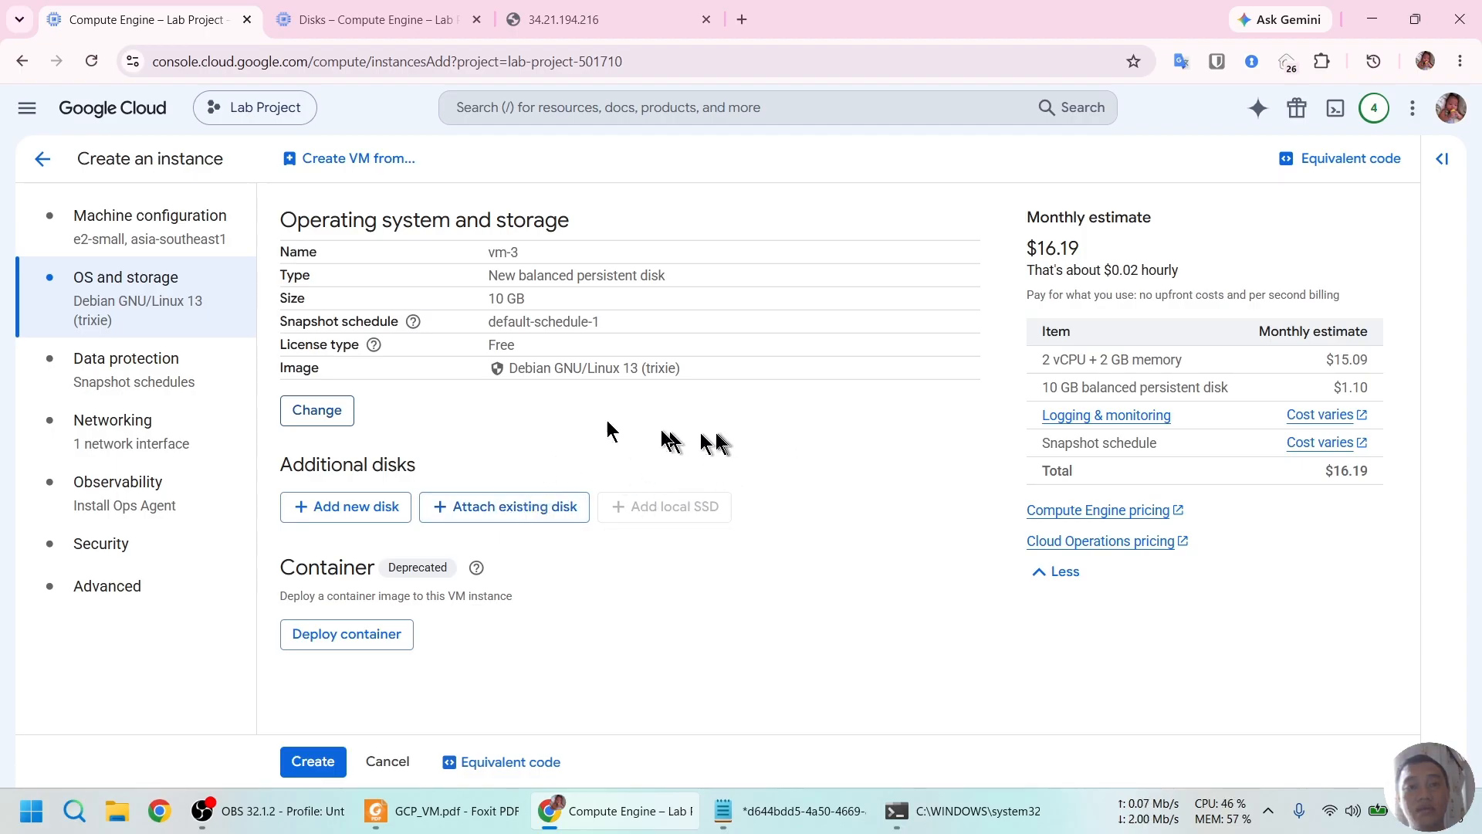
{"action": "left_click", "coordinate": [328, 412]}
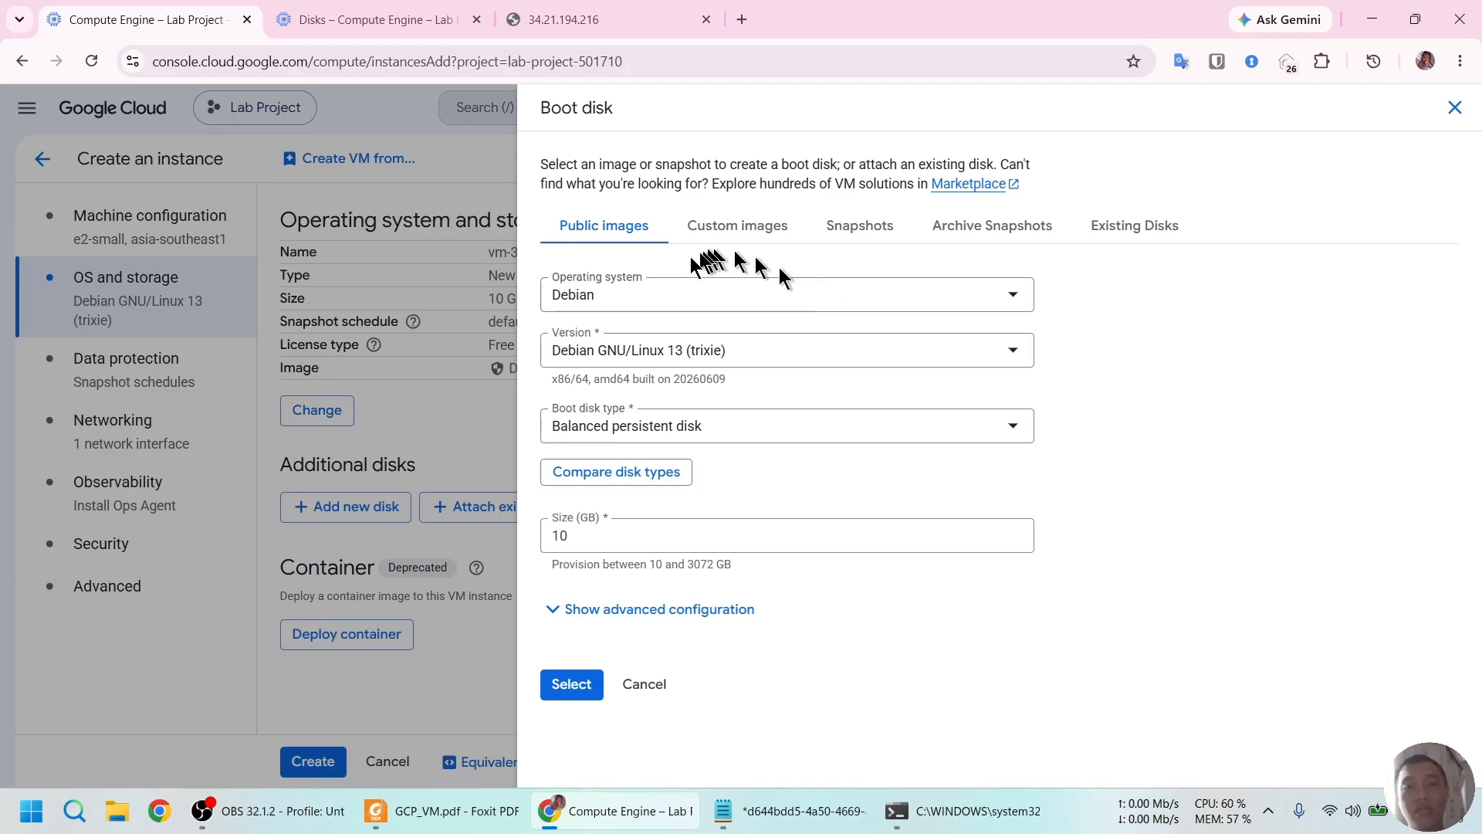
Choose Ubuntu as the operating system of the boot disk's public image.
{"action": "left_click", "coordinate": [698, 305]}
{"action": "scroll", "coordinate": [734, 467], "scroll_direction": "down", "scroll_amount": 6}
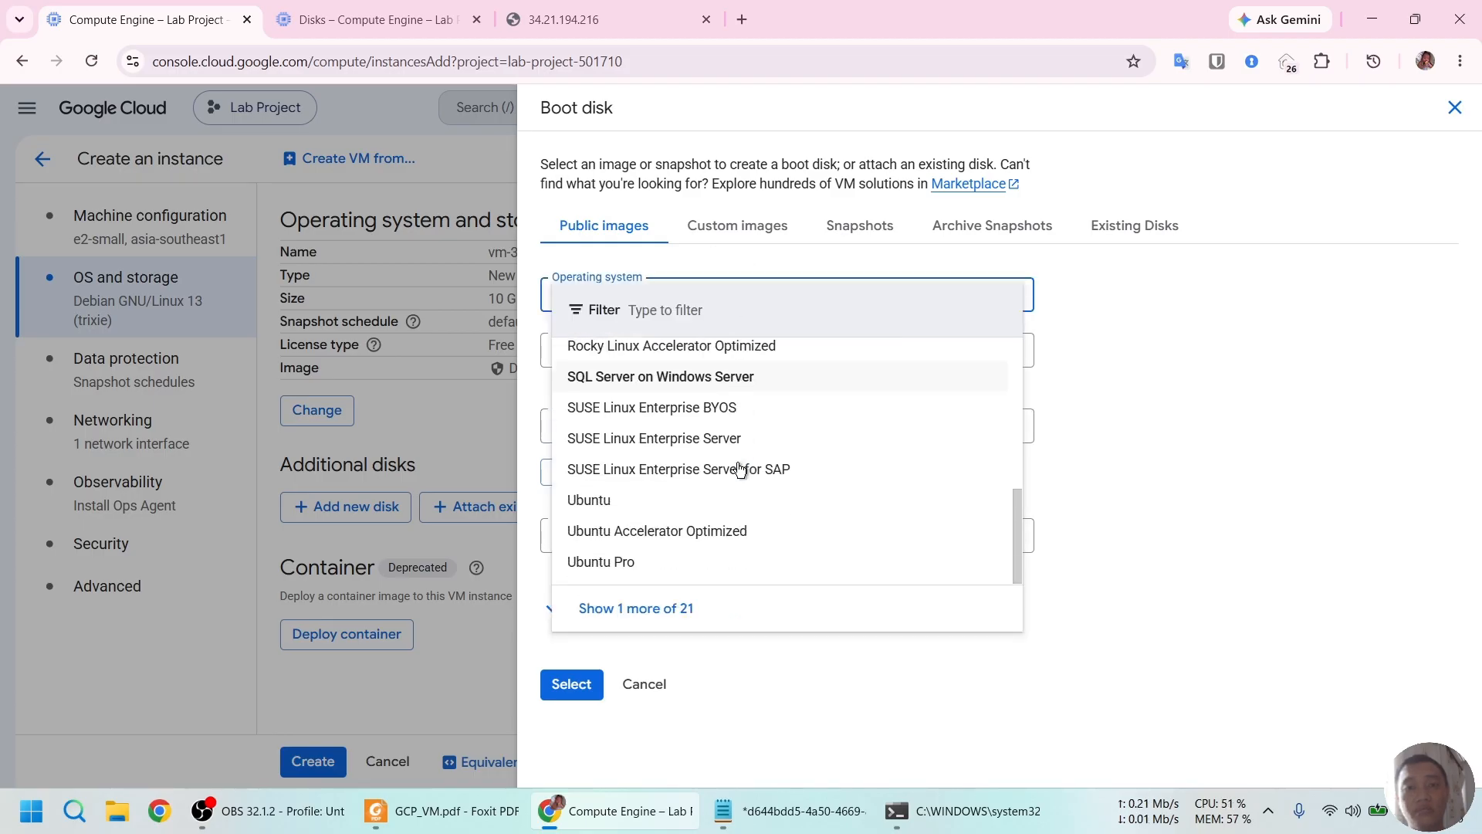
{"action": "left_click", "coordinate": [704, 500]}
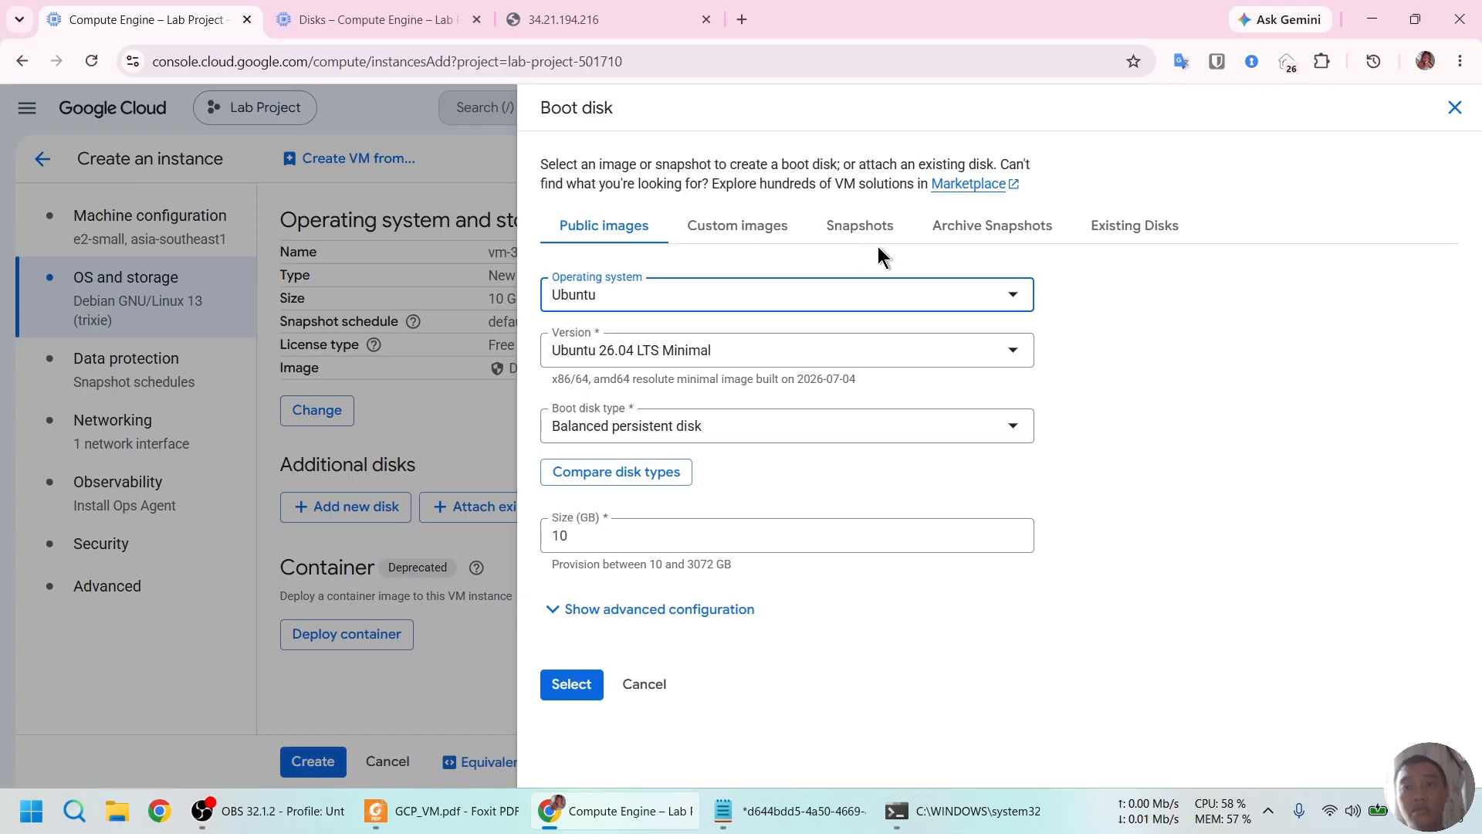
{"action": "left_click", "coordinate": [1132, 227]}
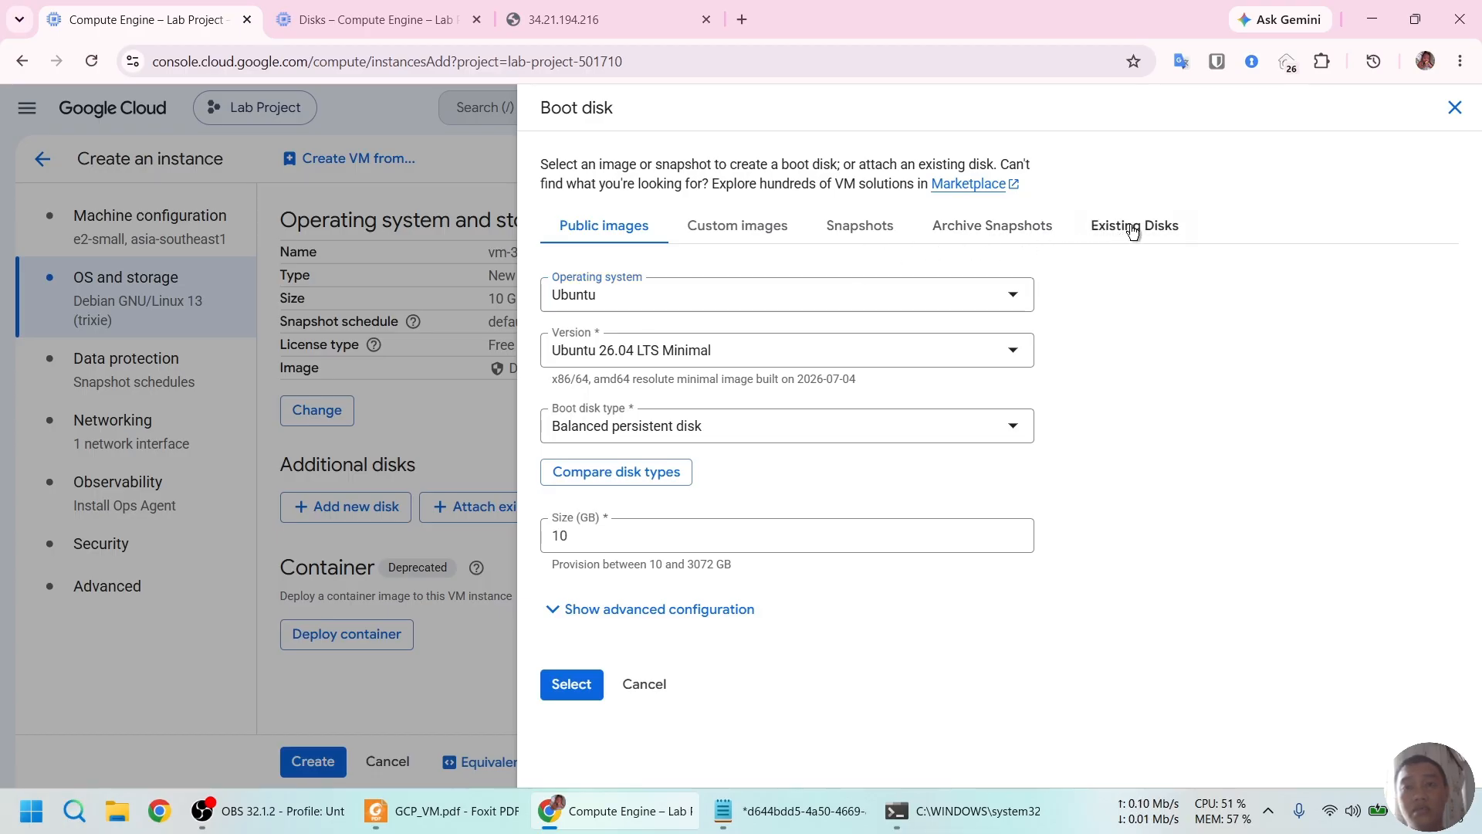
{"action": "left_click", "coordinate": [915, 338]}
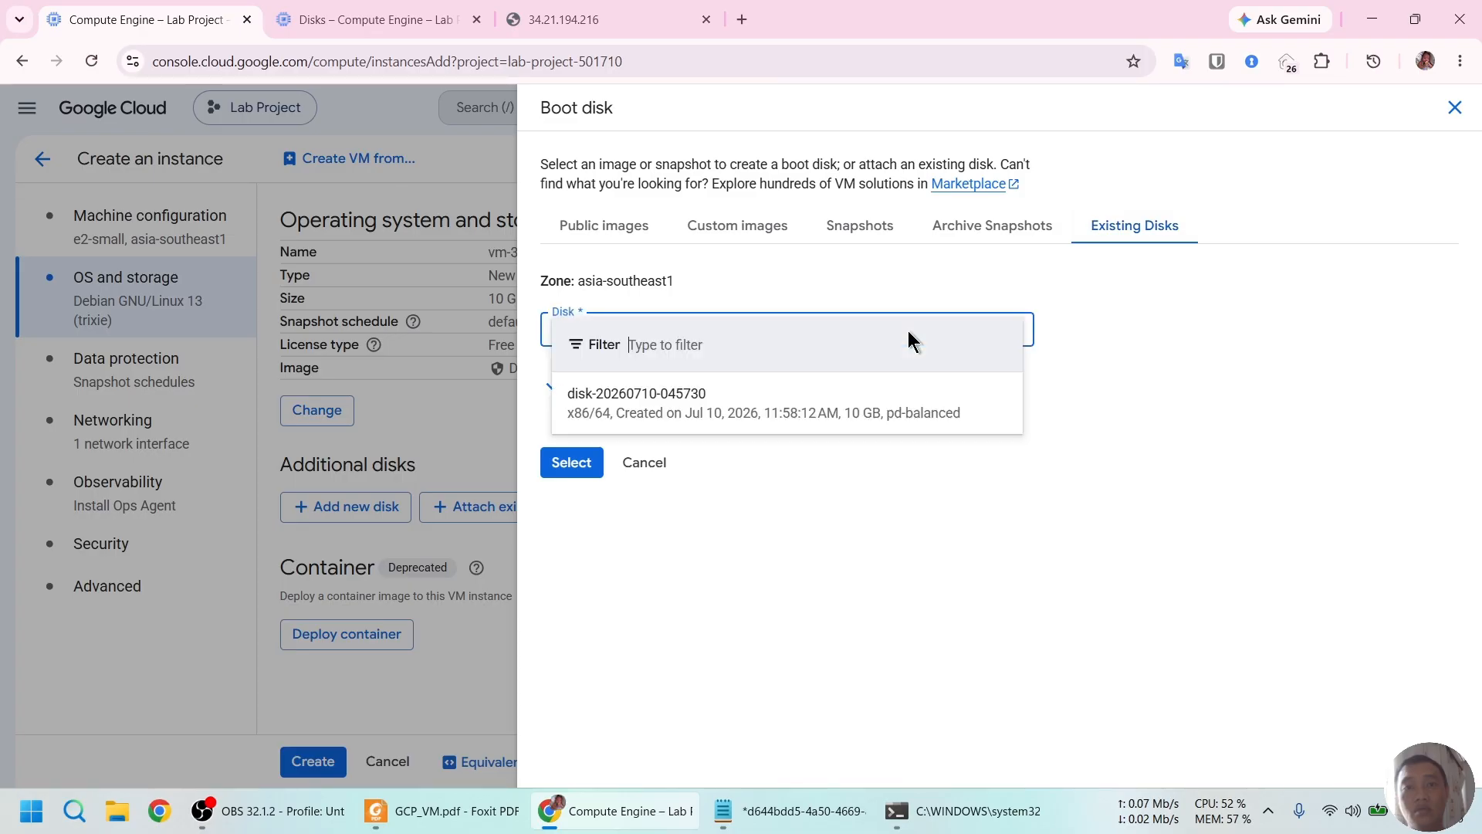
{"action": "left_click", "coordinate": [769, 416]}
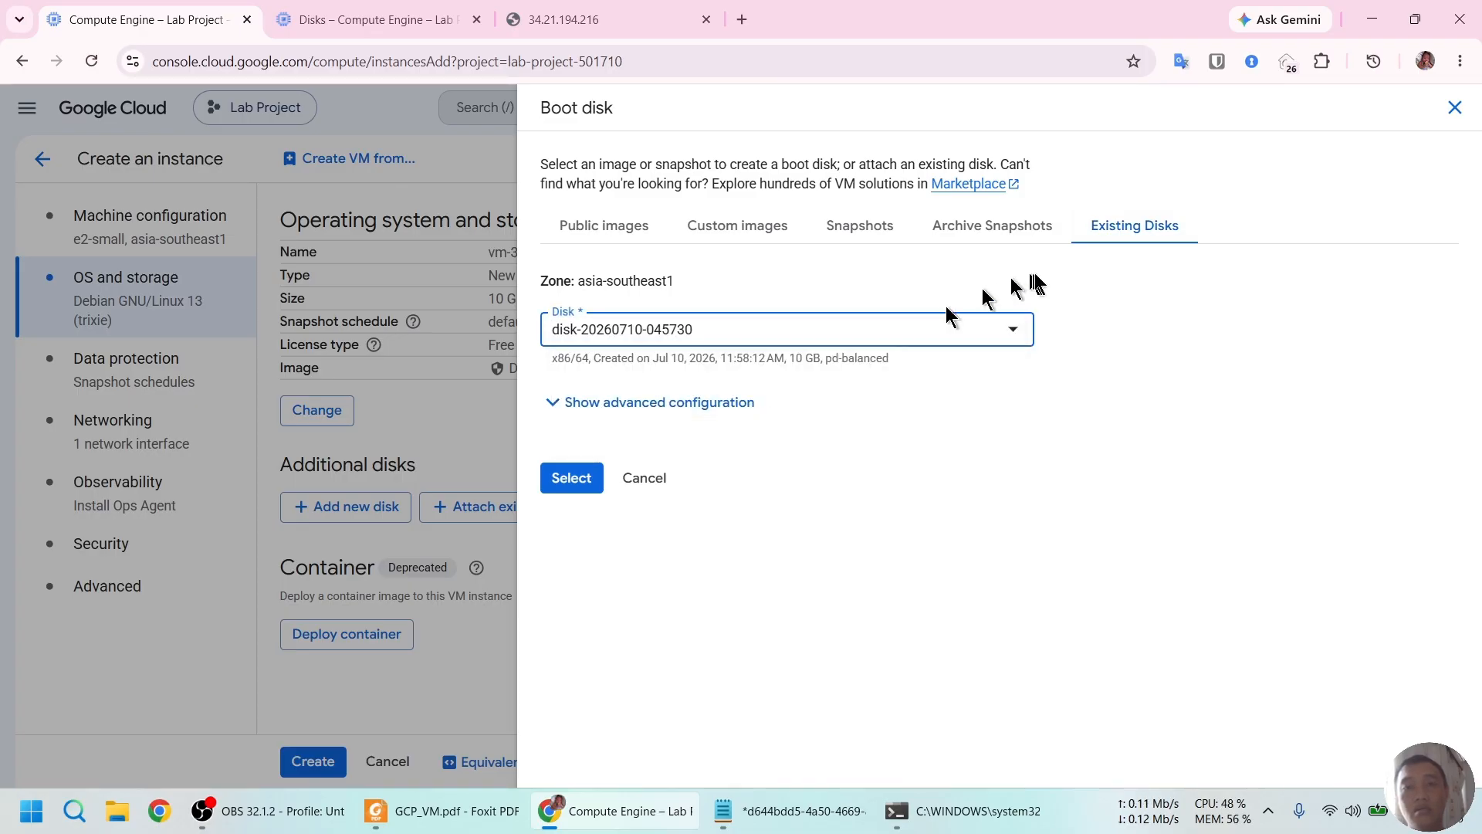
Choose the snapshot snapshot-vm2 as the boot disk source instead.
{"action": "left_click", "coordinate": [875, 235]}
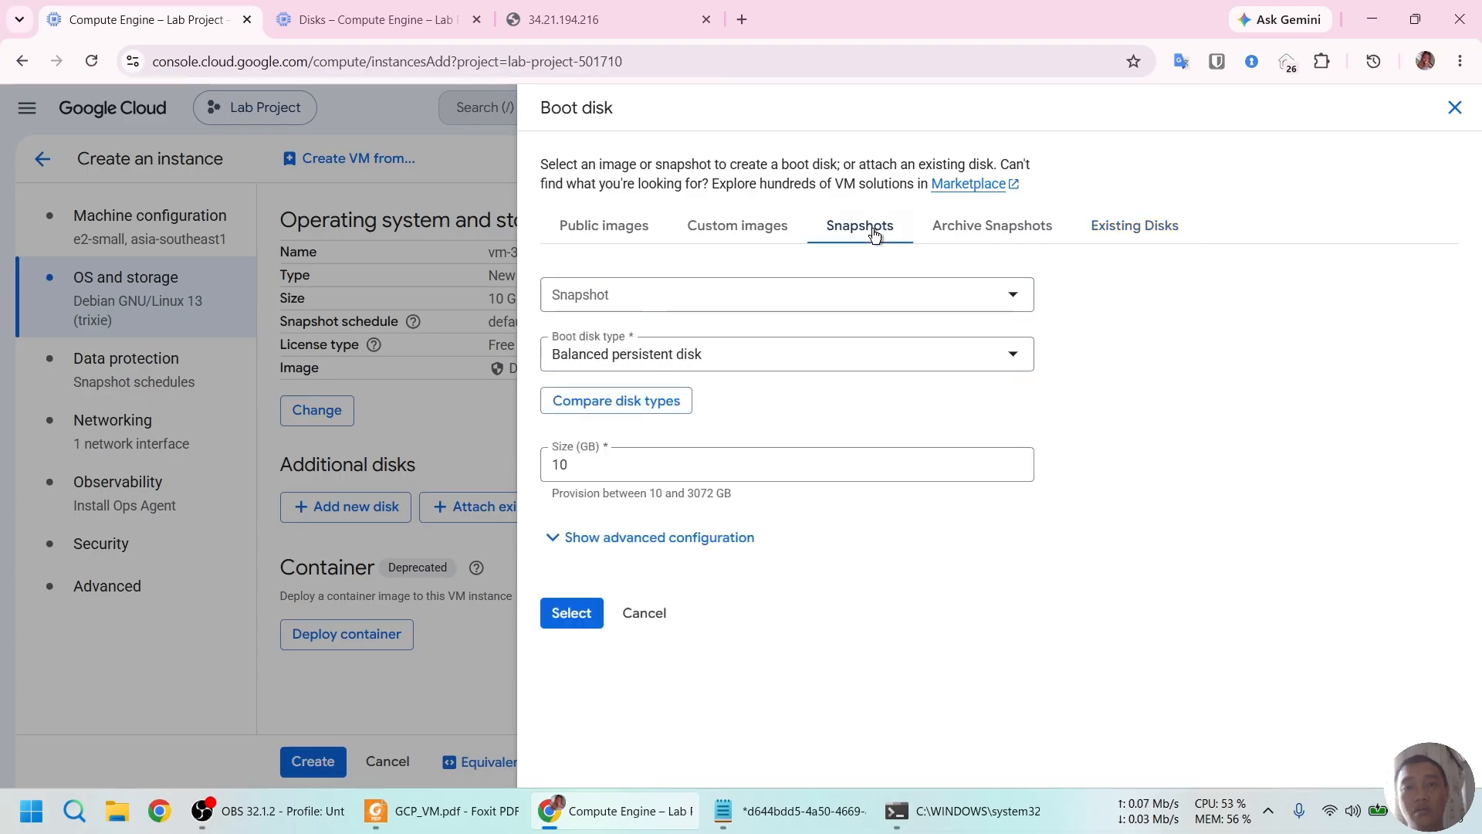
{"action": "left_click", "coordinate": [842, 296]}
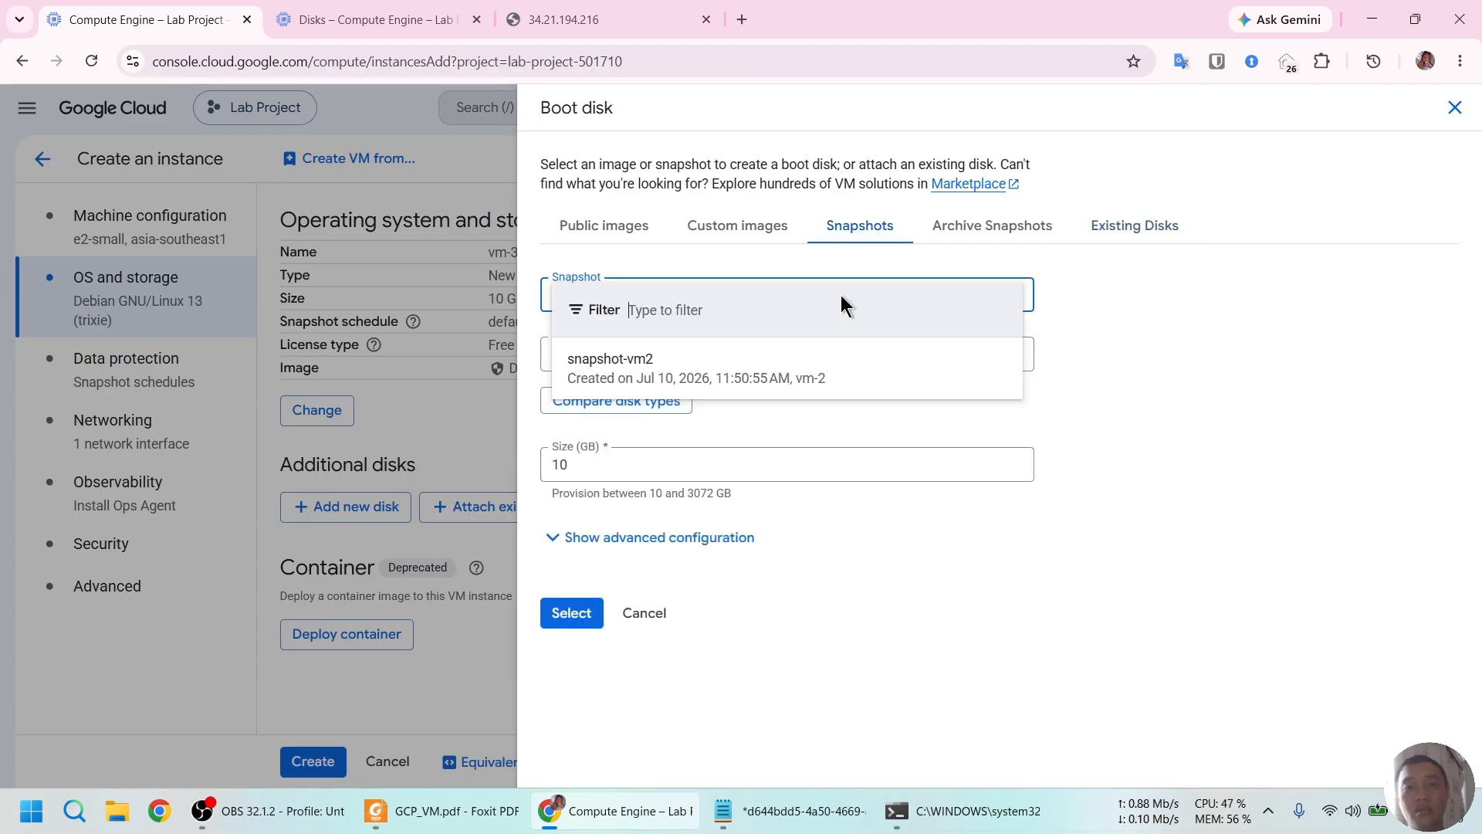
{"action": "left_click", "coordinate": [764, 382]}
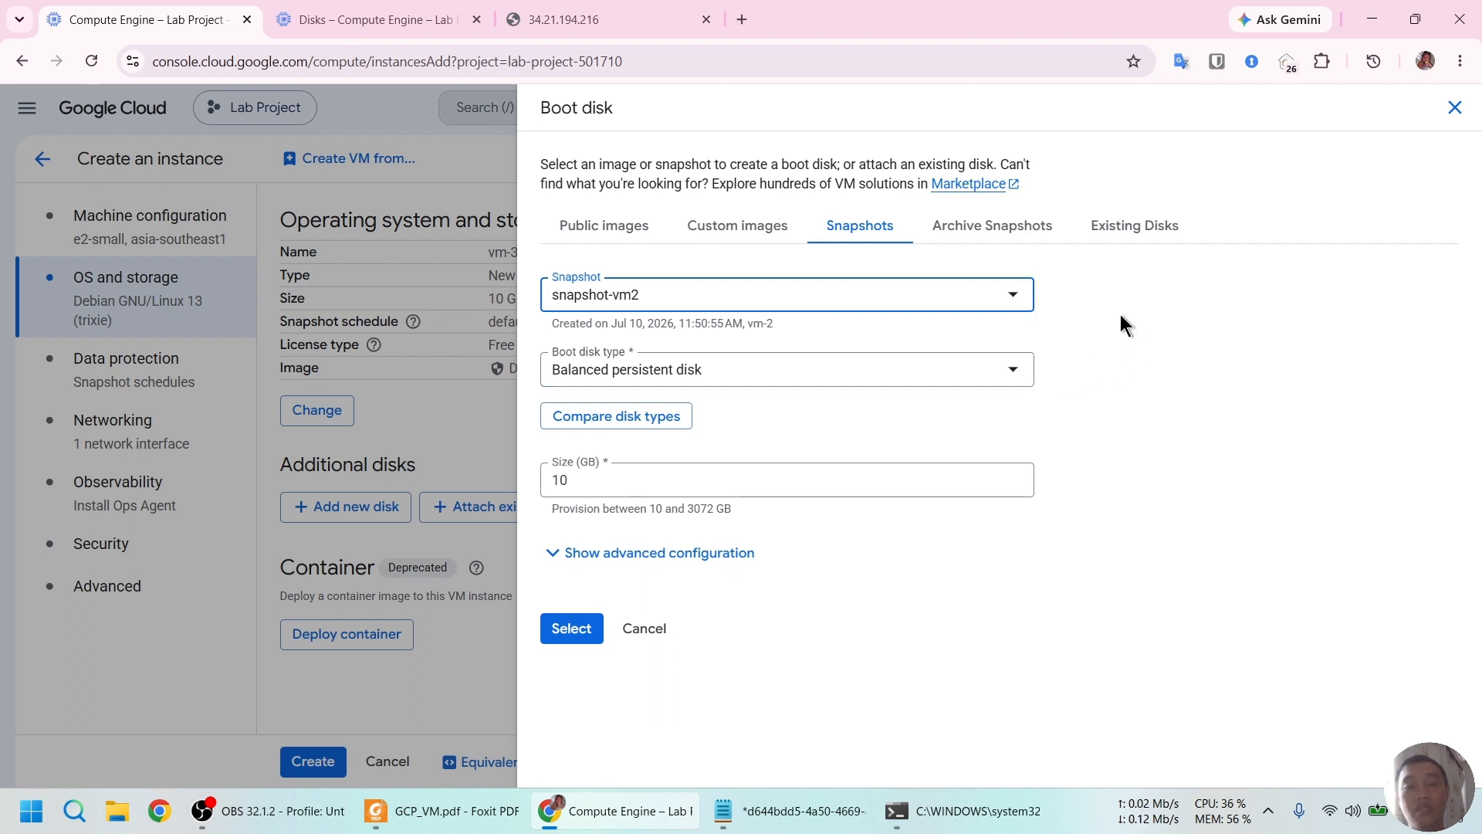
Switch to GCP_VM.pdf in Foxit PDF Reader, check its boot disk instructions for the restored disk, and return to the browser.
{"action": "key", "text": "alt+Tab"}
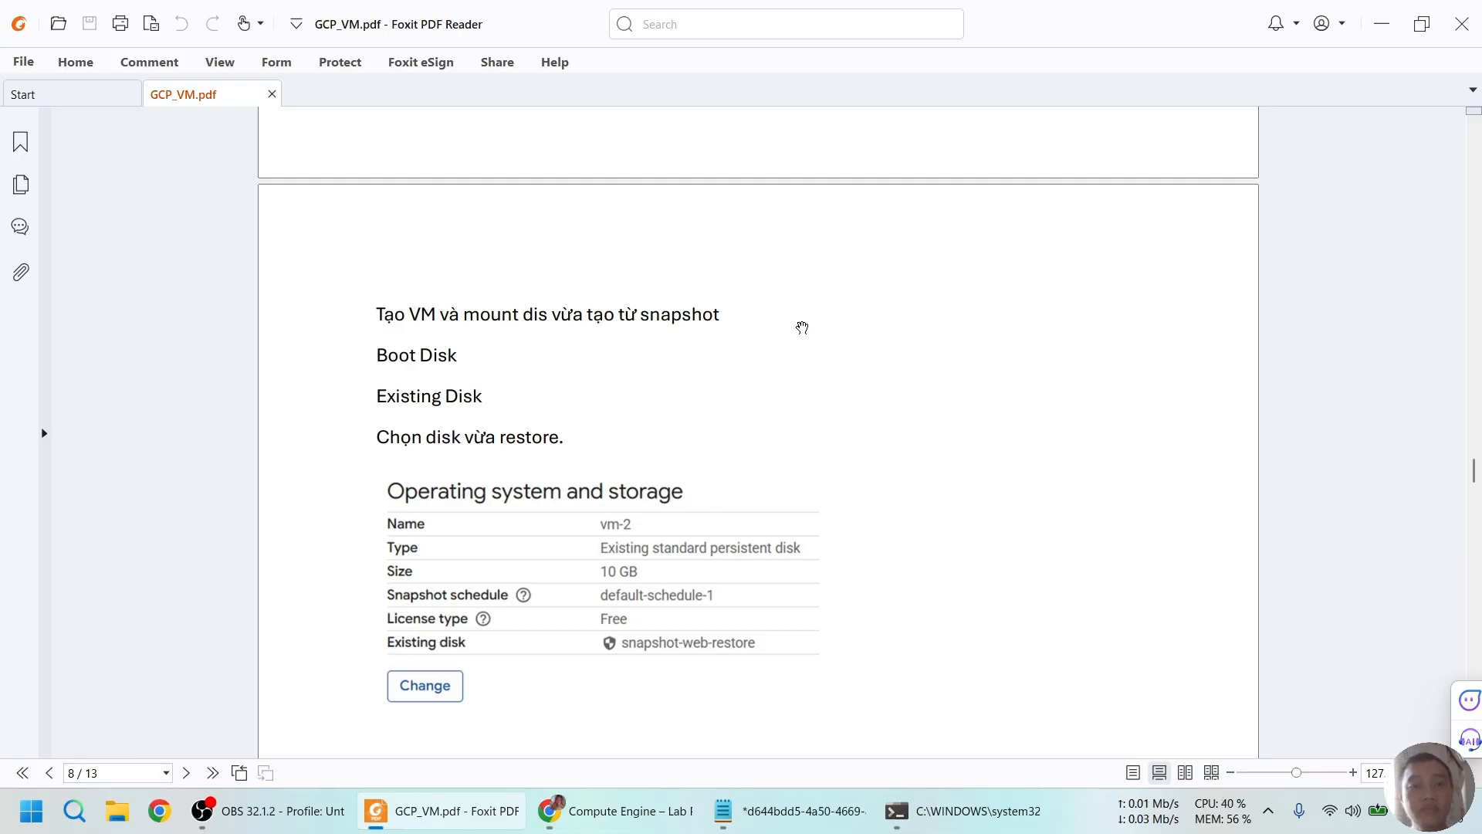
{"action": "scroll", "coordinate": [802, 328], "scroll_direction": "down", "scroll_amount": 3}
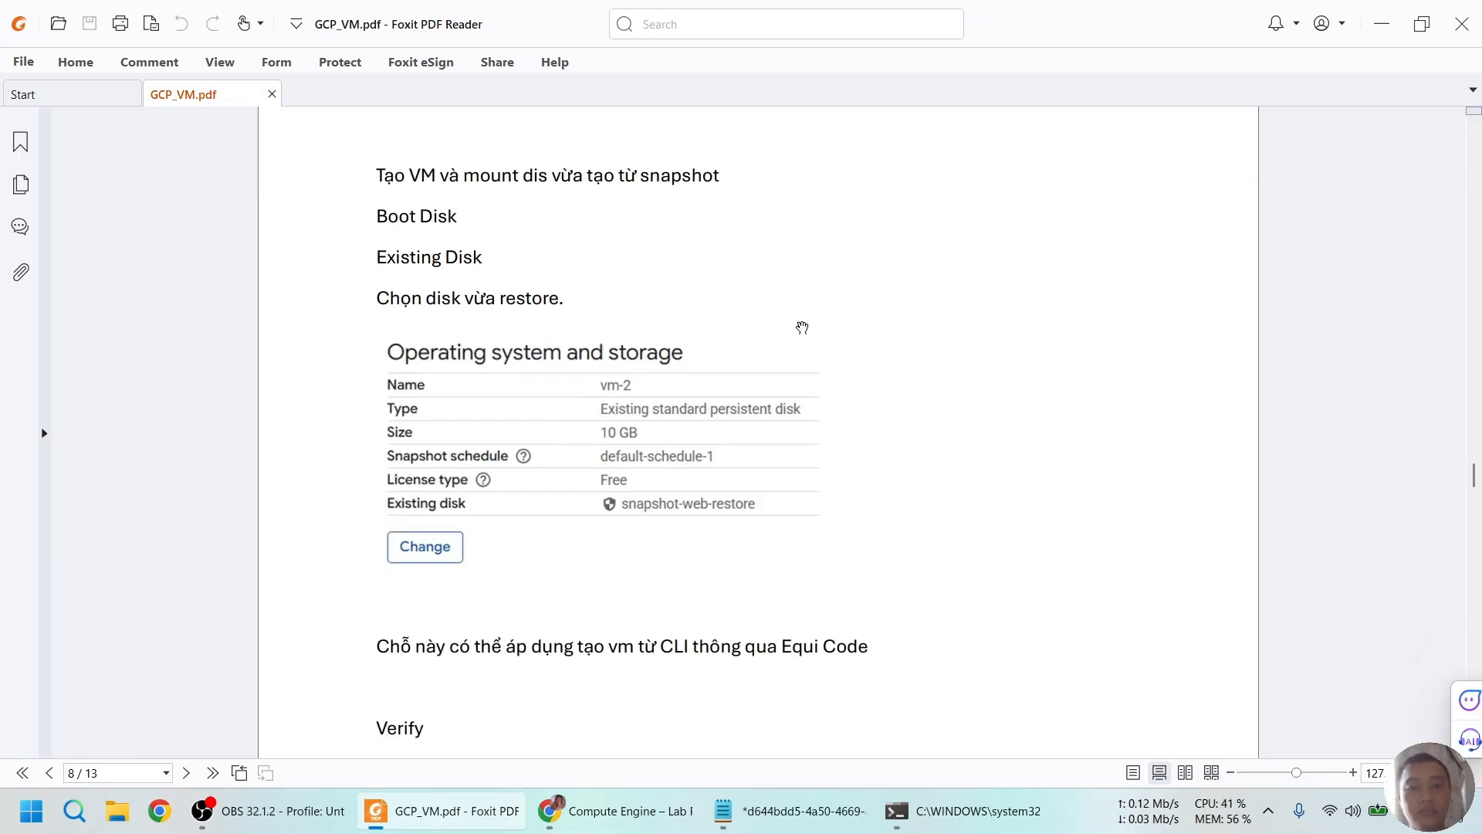
{"action": "key", "text": "alt+Tab"}
{"action": "left_click", "coordinate": [1132, 225]}
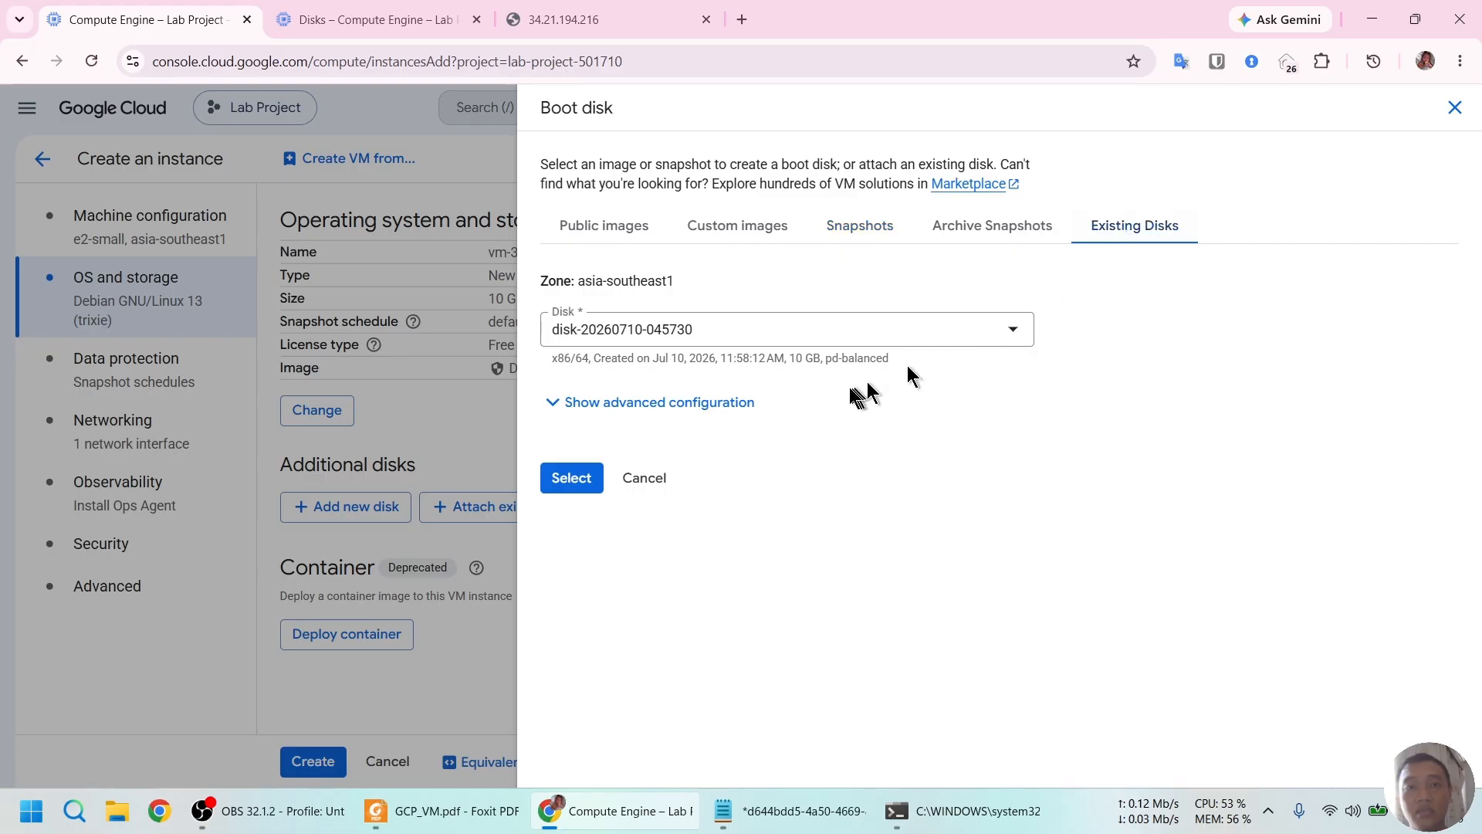
{"action": "left_click", "coordinate": [873, 331]}
{"action": "left_click", "coordinate": [715, 403]}
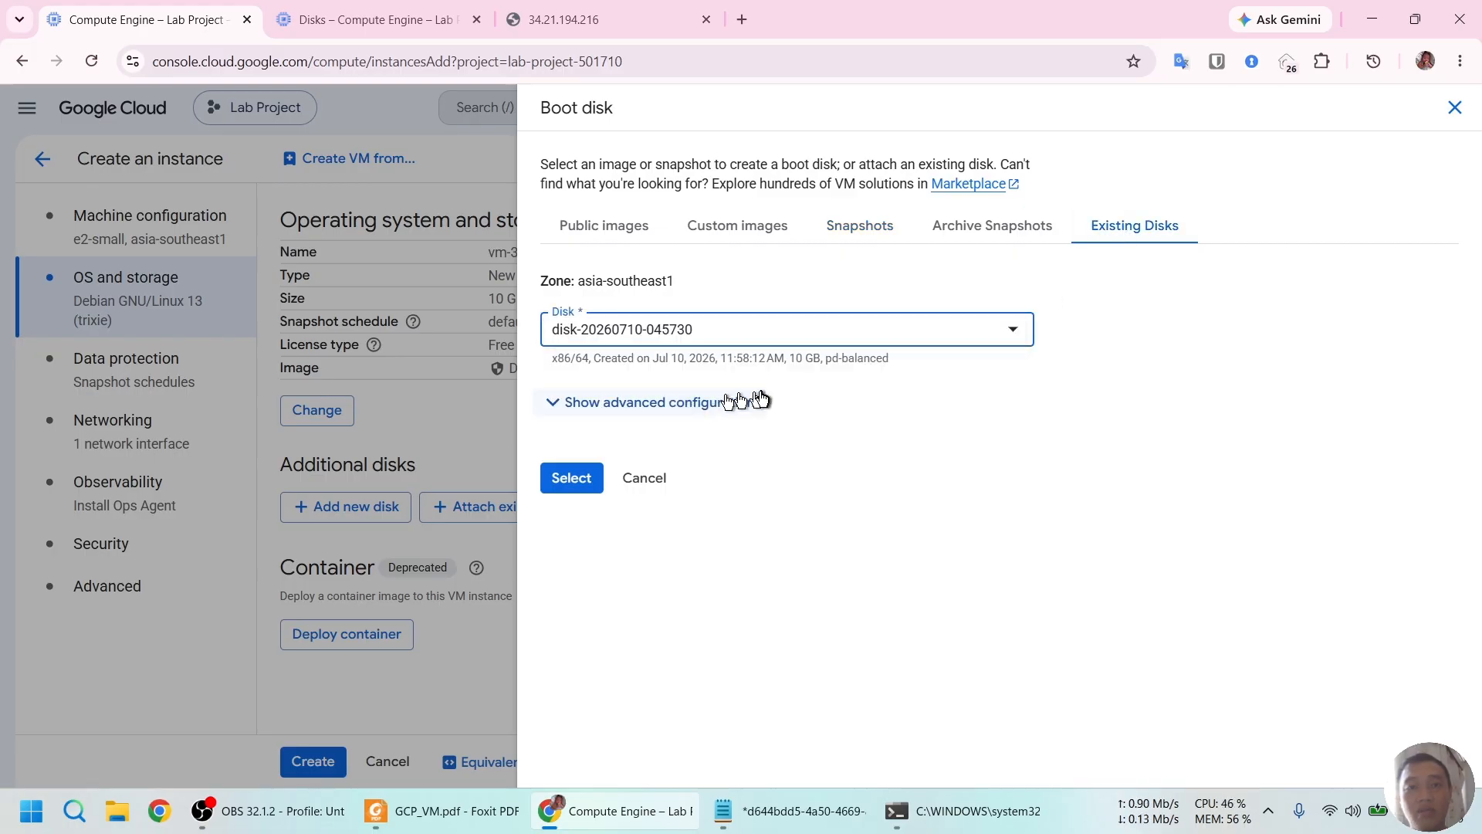
{"action": "left_click", "coordinate": [705, 403]}
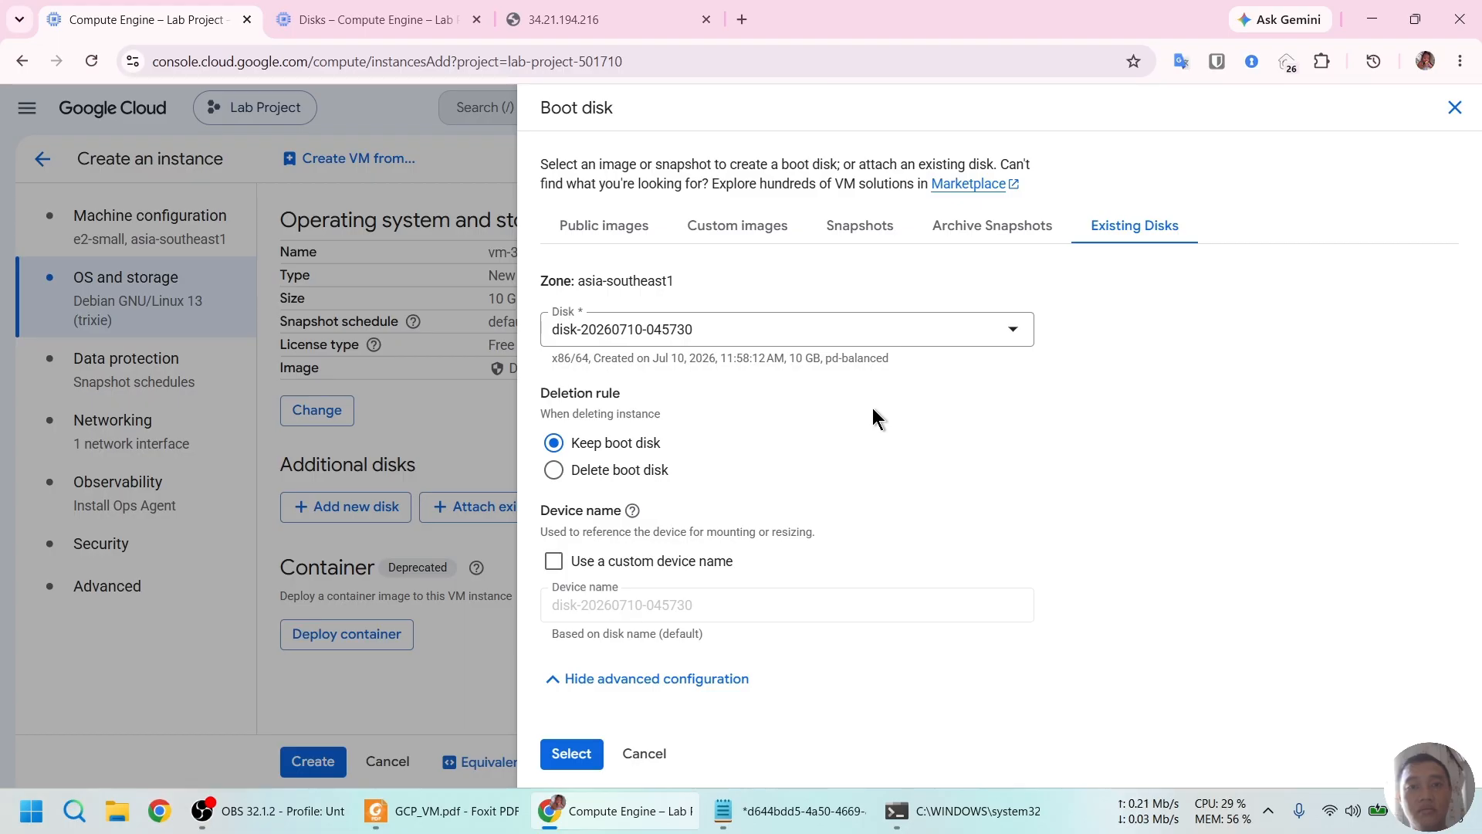
{"action": "left_click", "coordinate": [569, 752]}
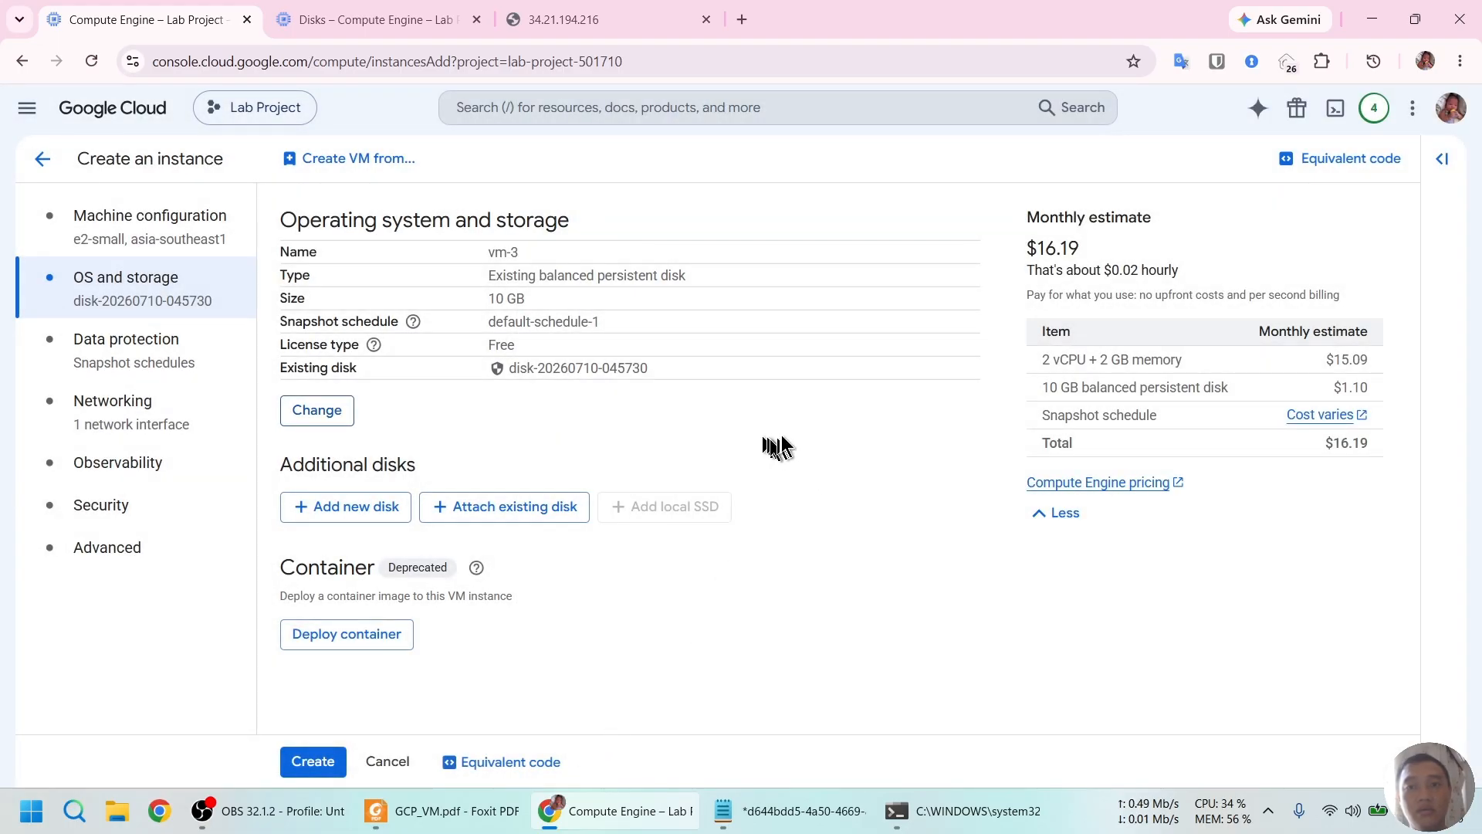
Set the instance's data protection to No backups and open its networking settings.
{"action": "left_click", "coordinate": [110, 358]}
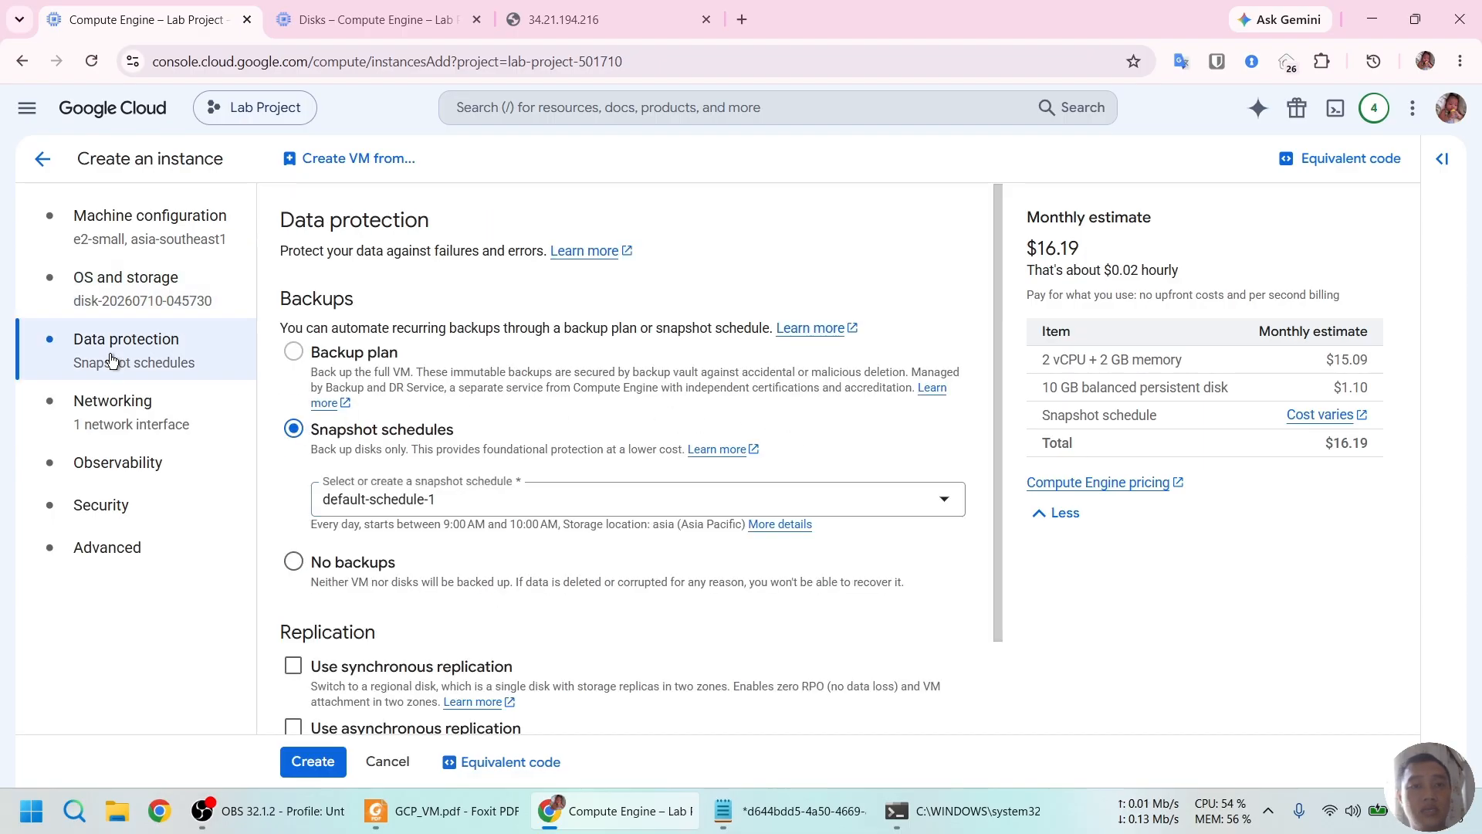
{"action": "left_click", "coordinate": [293, 561]}
{"action": "left_click", "coordinate": [127, 412]}
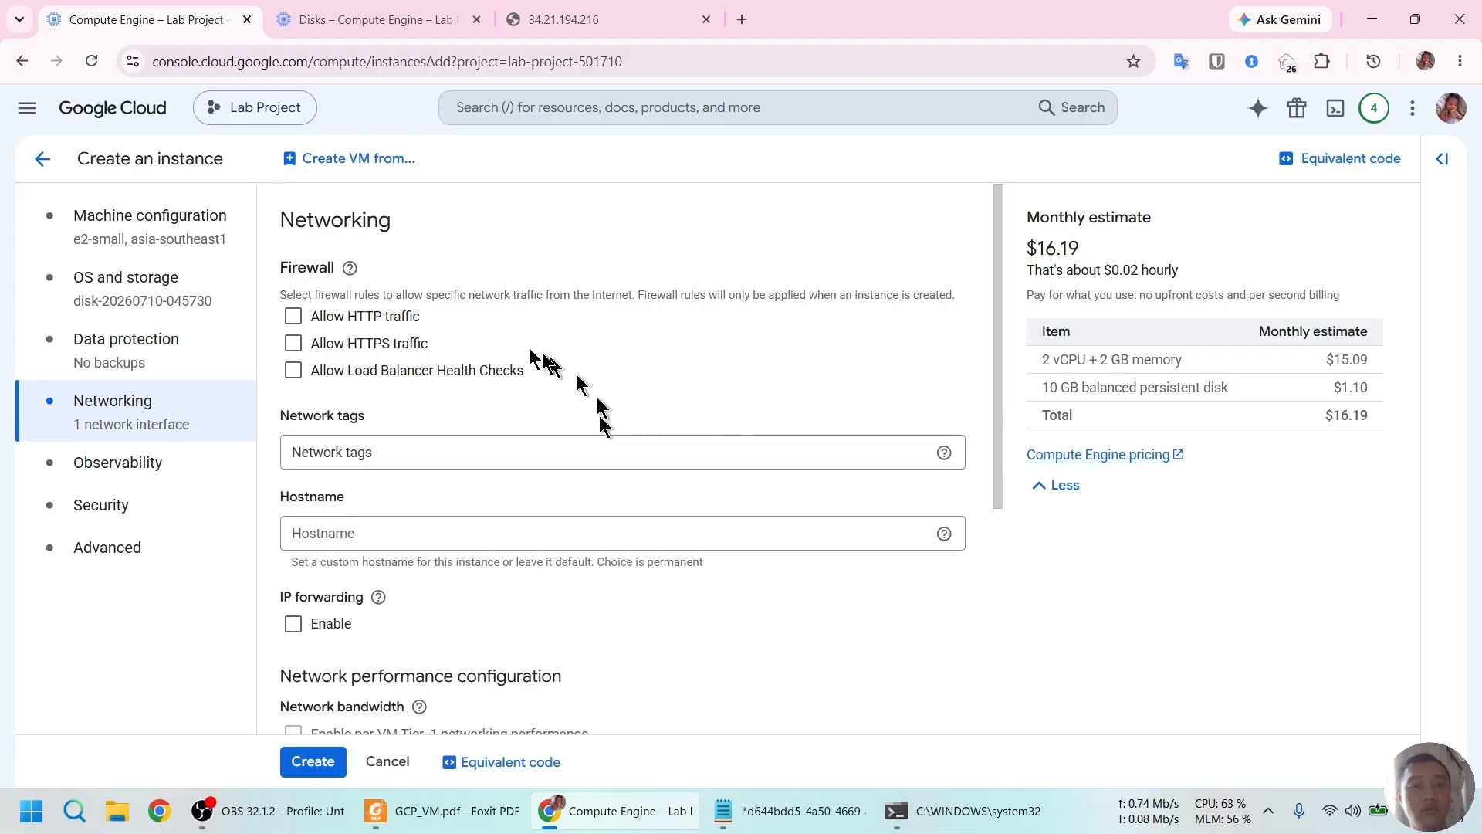
Allow HTTP and HTTPS traffic for vm-3 and switch its network interface from default to the vpc1 network.
{"action": "left_click", "coordinate": [293, 315]}
{"action": "left_click", "coordinate": [293, 343]}
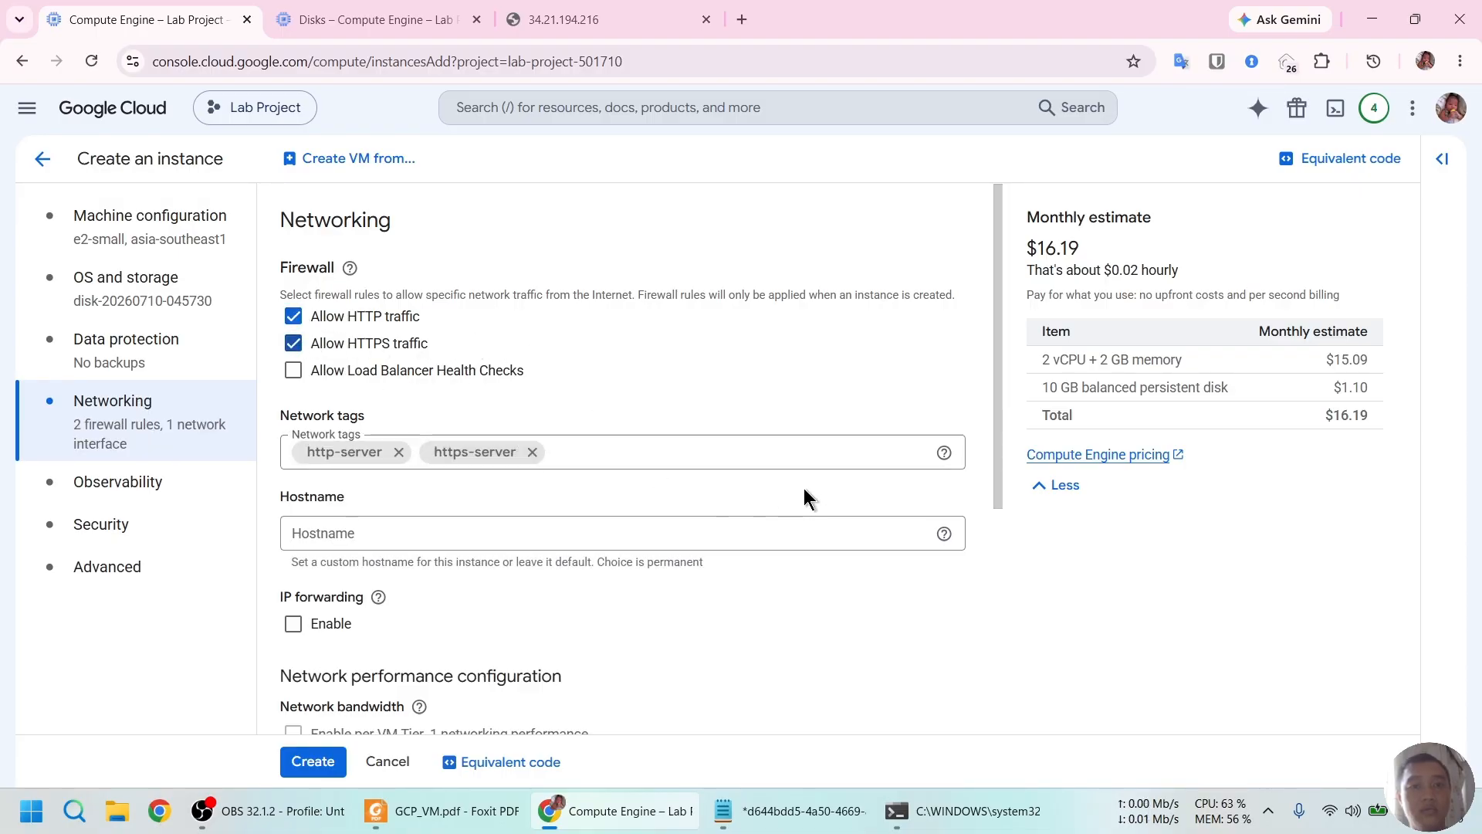
{"action": "scroll", "coordinate": [804, 494], "scroll_direction": "down", "scroll_amount": 4}
{"action": "scroll", "coordinate": [590, 522], "scroll_direction": "down", "scroll_amount": 1}
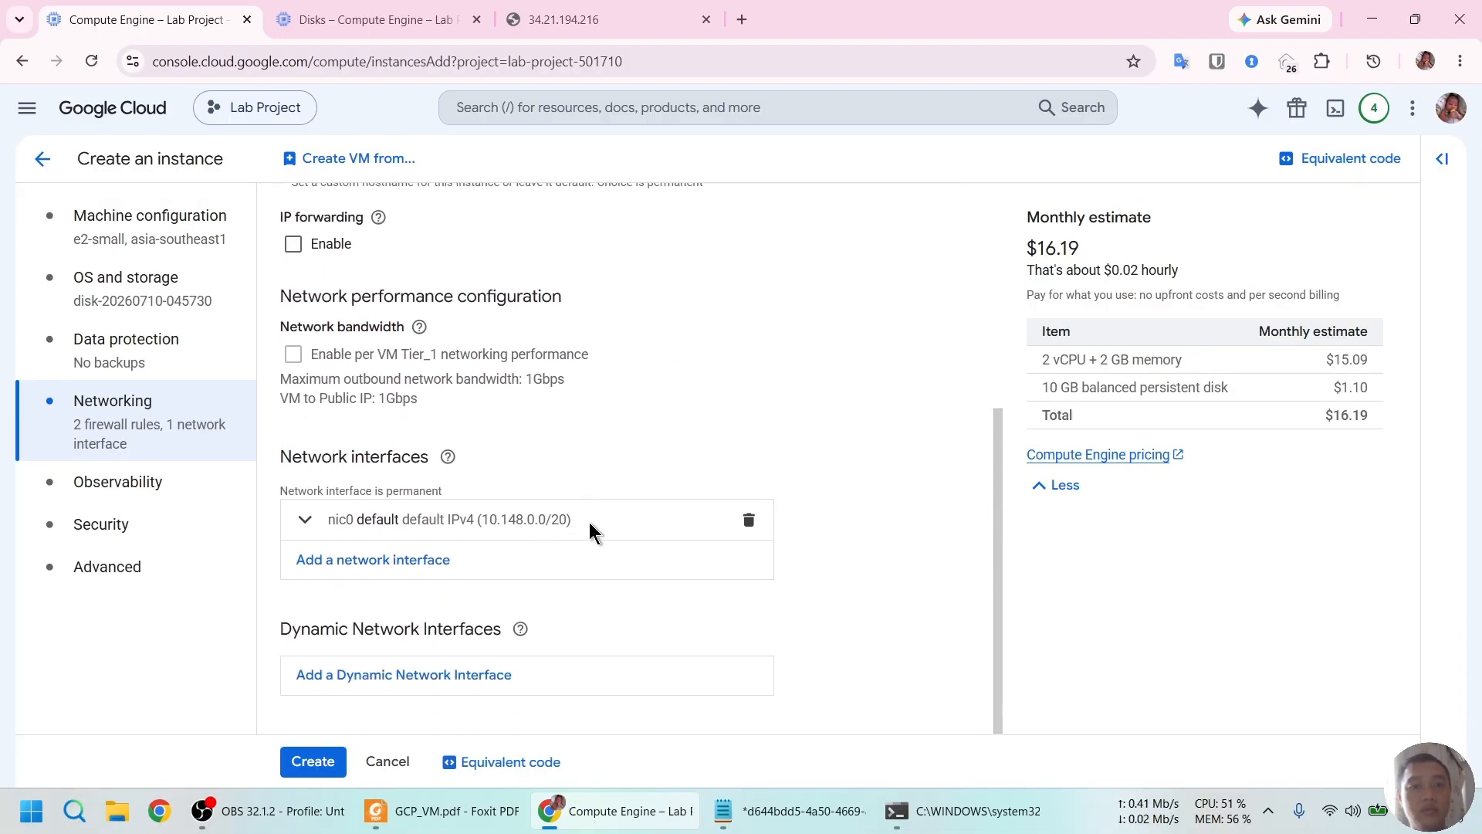
{"action": "left_click", "coordinate": [592, 529]}
{"action": "left_click", "coordinate": [559, 599]}
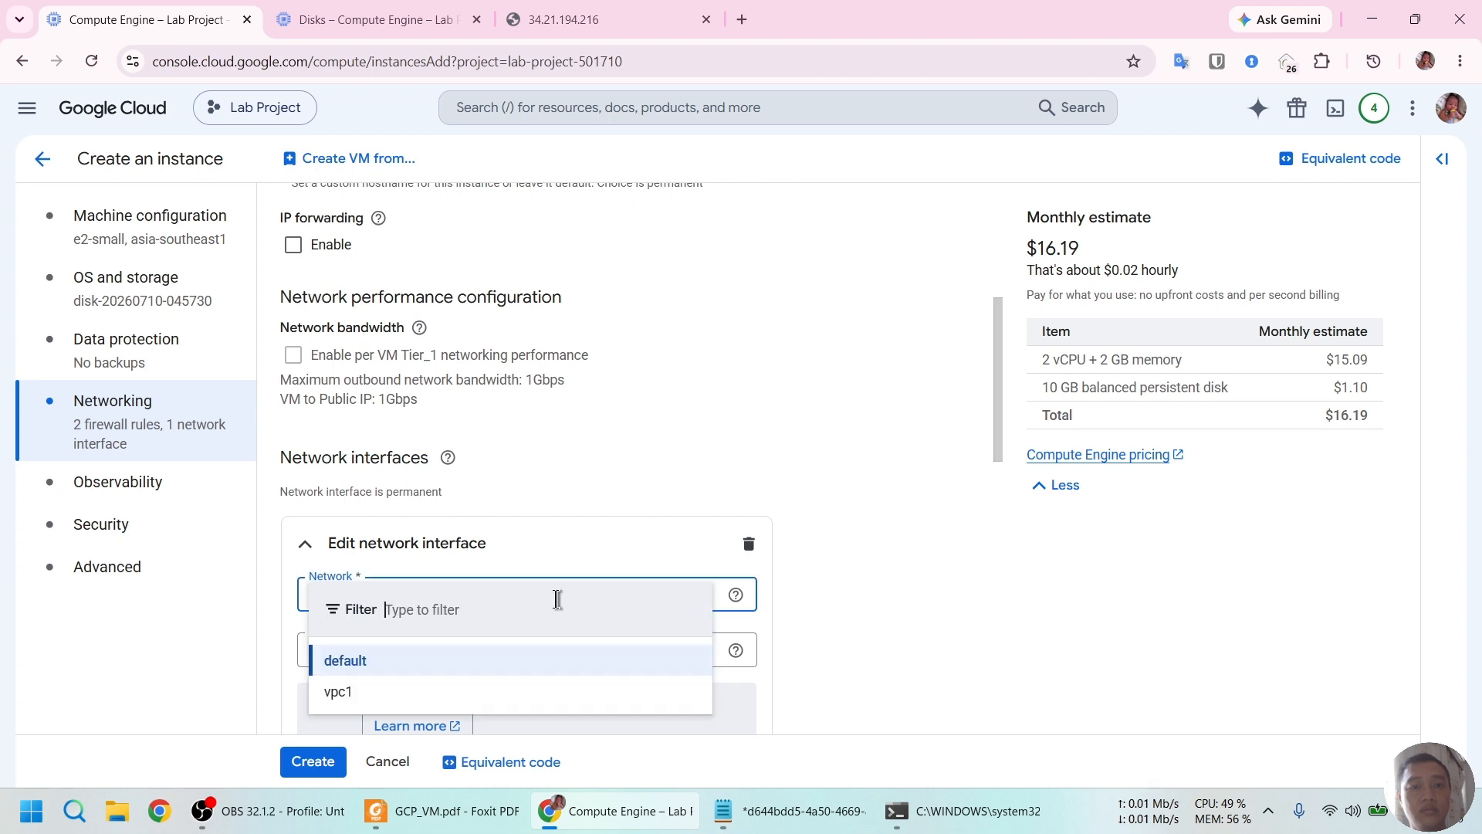
{"action": "left_click", "coordinate": [536, 691]}
Set the network interface card to VirtIO and review the remaining interface settings.
{"action": "scroll", "coordinate": [907, 560], "scroll_direction": "down", "scroll_amount": 1}
{"action": "scroll", "coordinate": [907, 560], "scroll_direction": "down", "scroll_amount": 2}
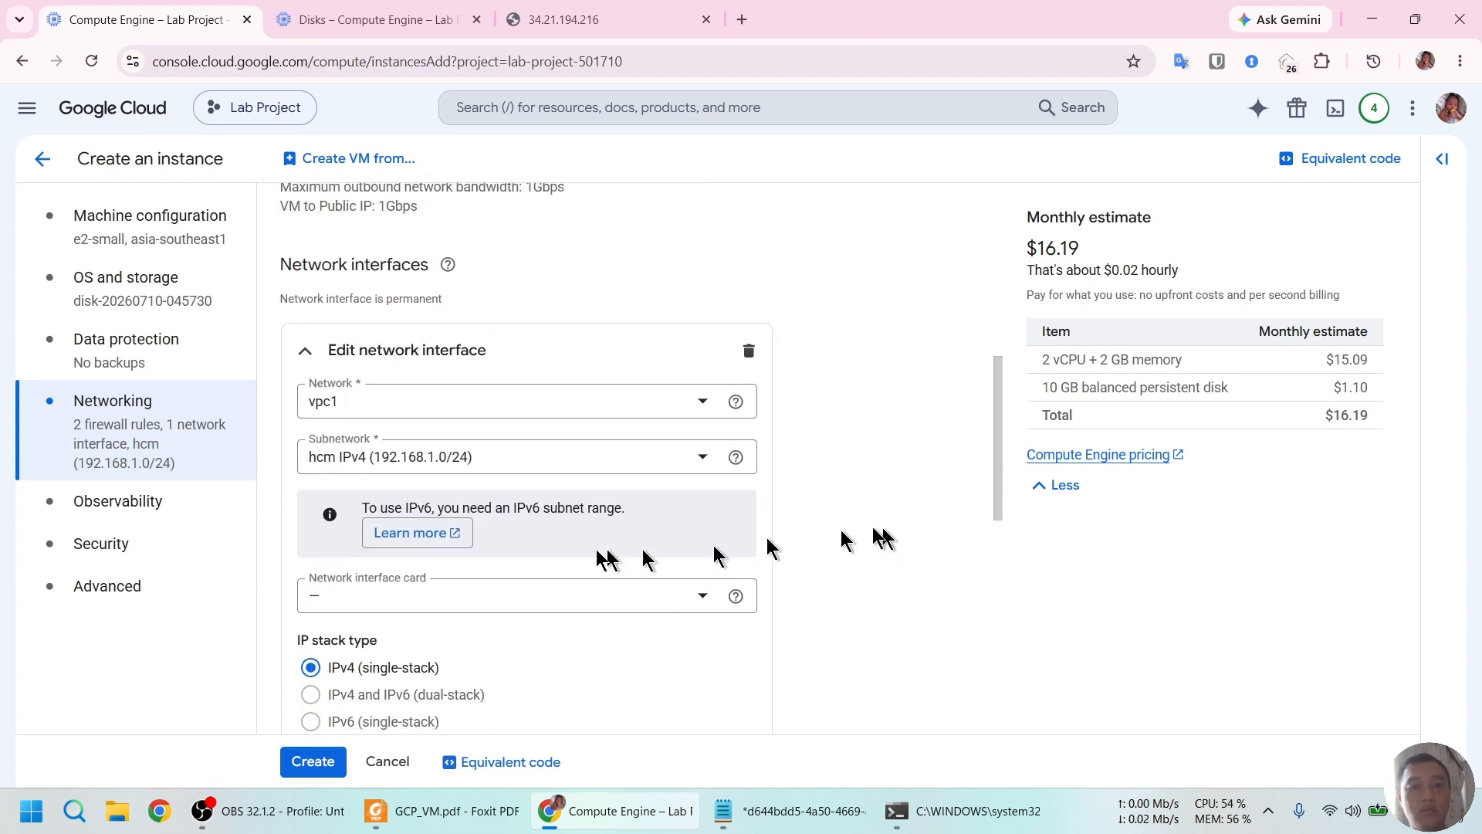
{"action": "scroll", "coordinate": [629, 516], "scroll_direction": "down", "scroll_amount": 2}
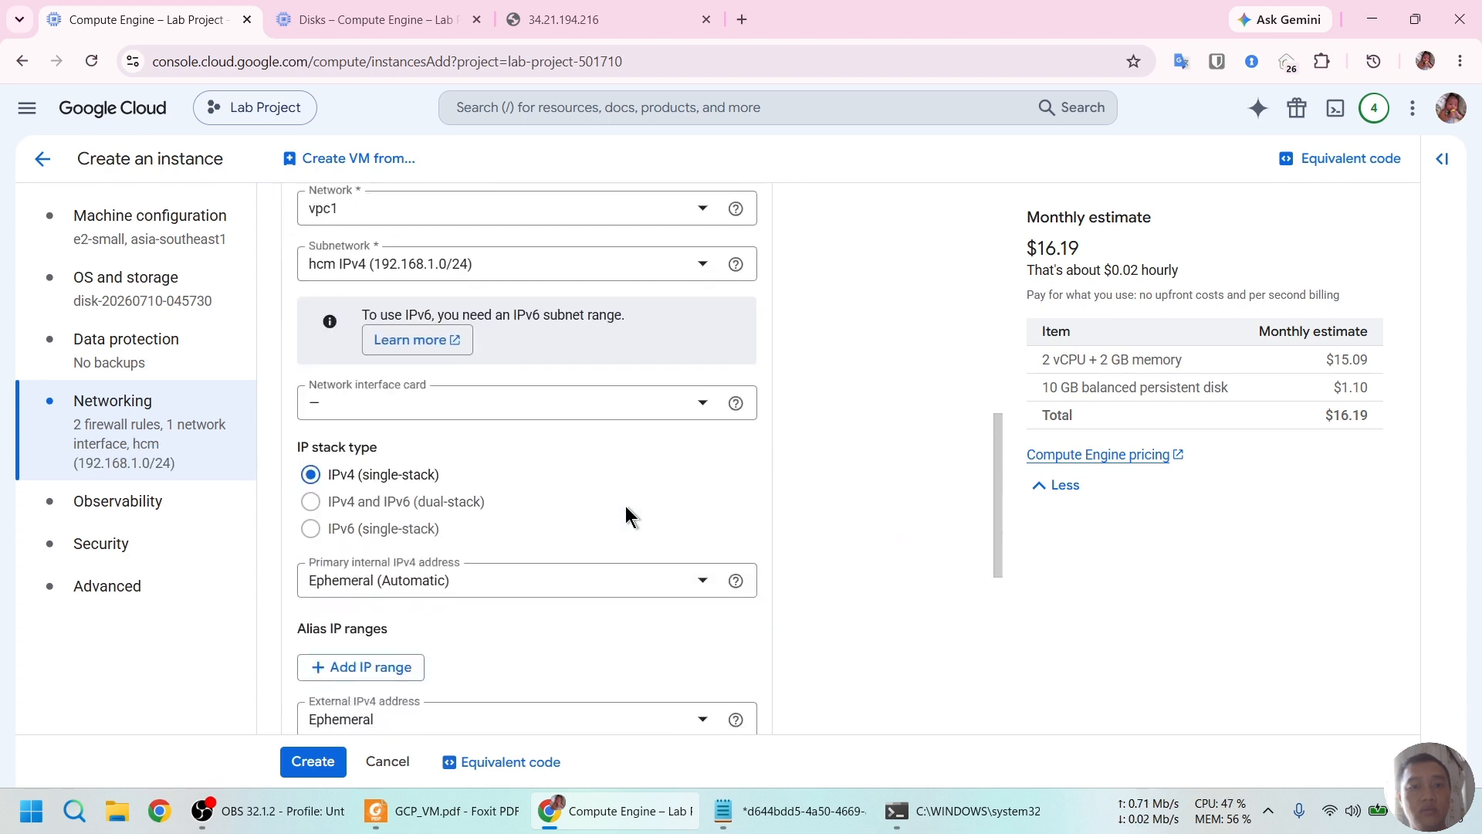
{"action": "left_click", "coordinate": [519, 409]}
{"action": "left_click", "coordinate": [473, 417]}
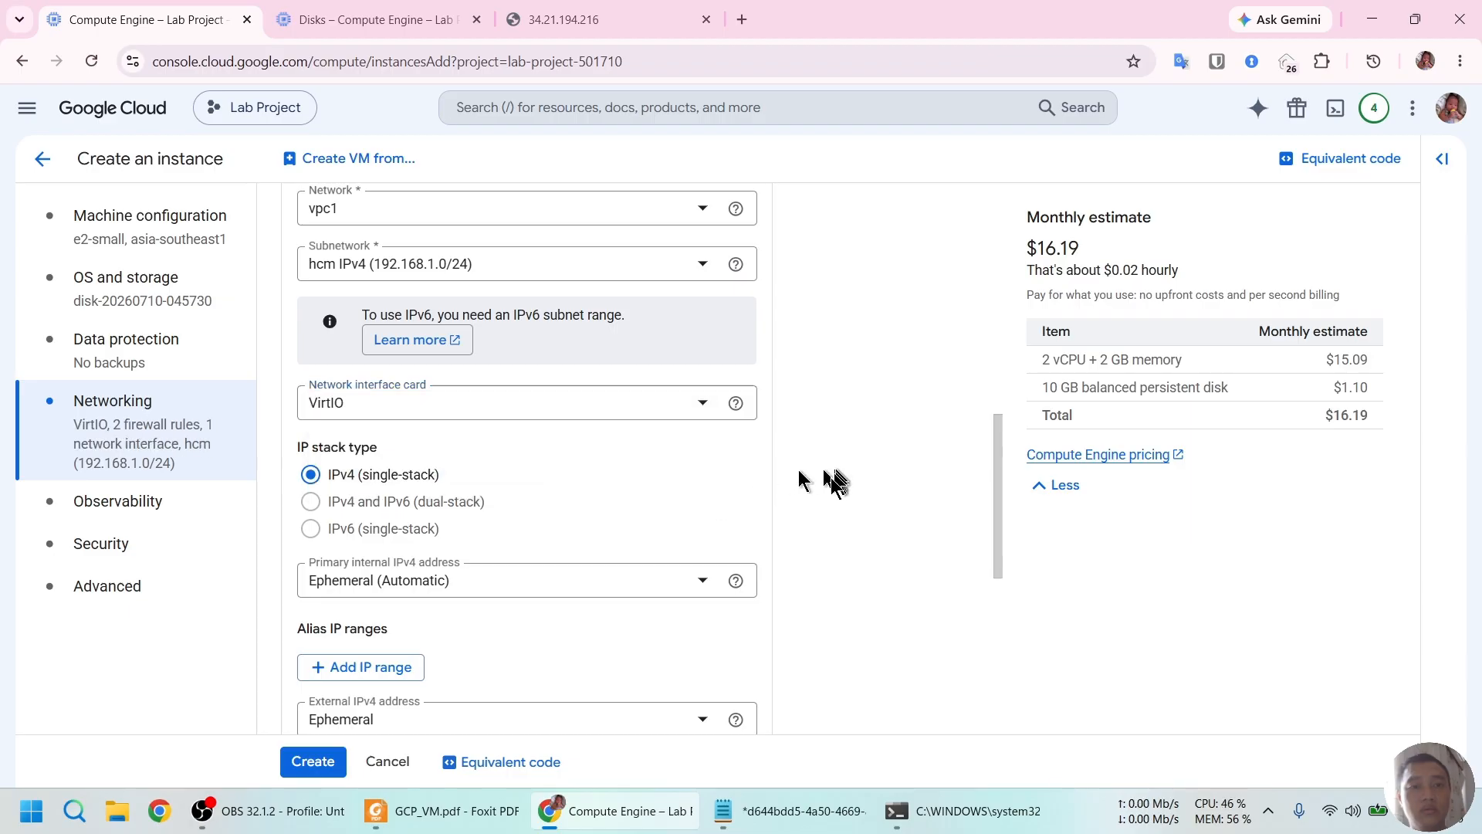
{"action": "scroll", "coordinate": [539, 546], "scroll_direction": "down", "scroll_amount": 4}
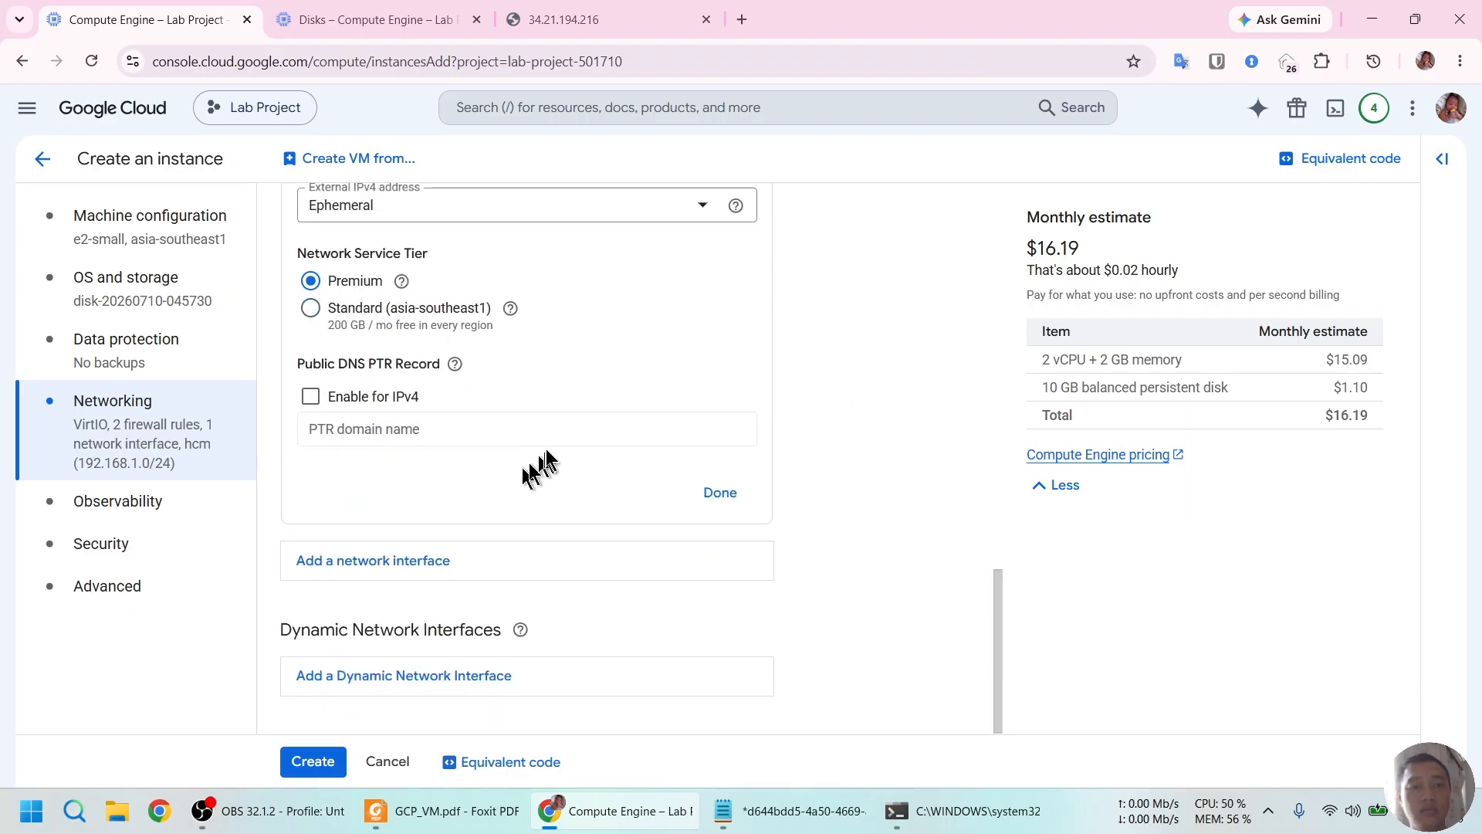
Review the observability and security settings, keep their defaults, and create the vm-3 instance.
{"action": "left_click", "coordinate": [84, 513]}
{"action": "left_click", "coordinate": [108, 554]}
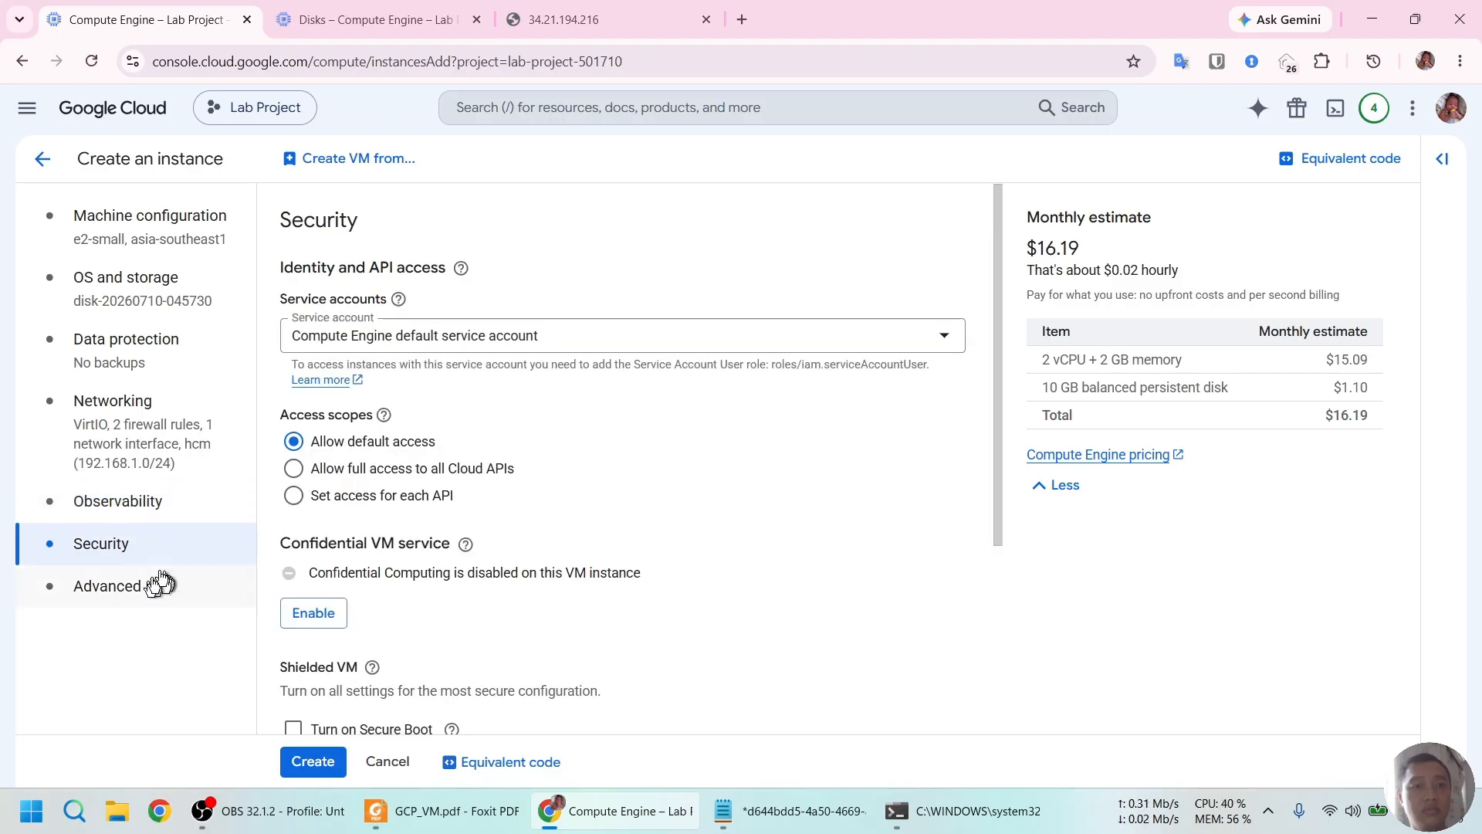
{"action": "scroll", "coordinate": [594, 475], "scroll_direction": "down", "scroll_amount": 3}
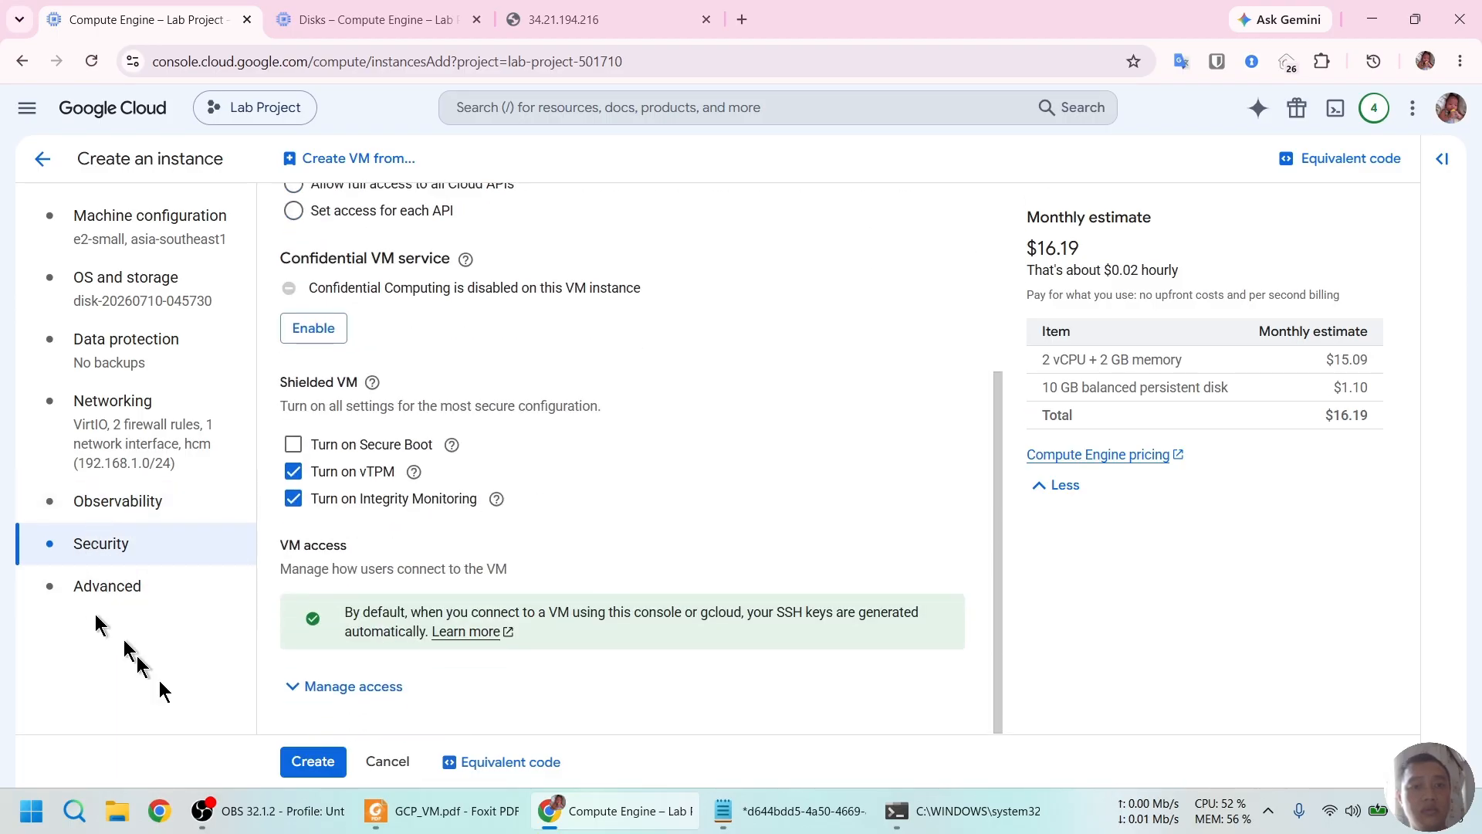
{"action": "left_click", "coordinate": [313, 765]}
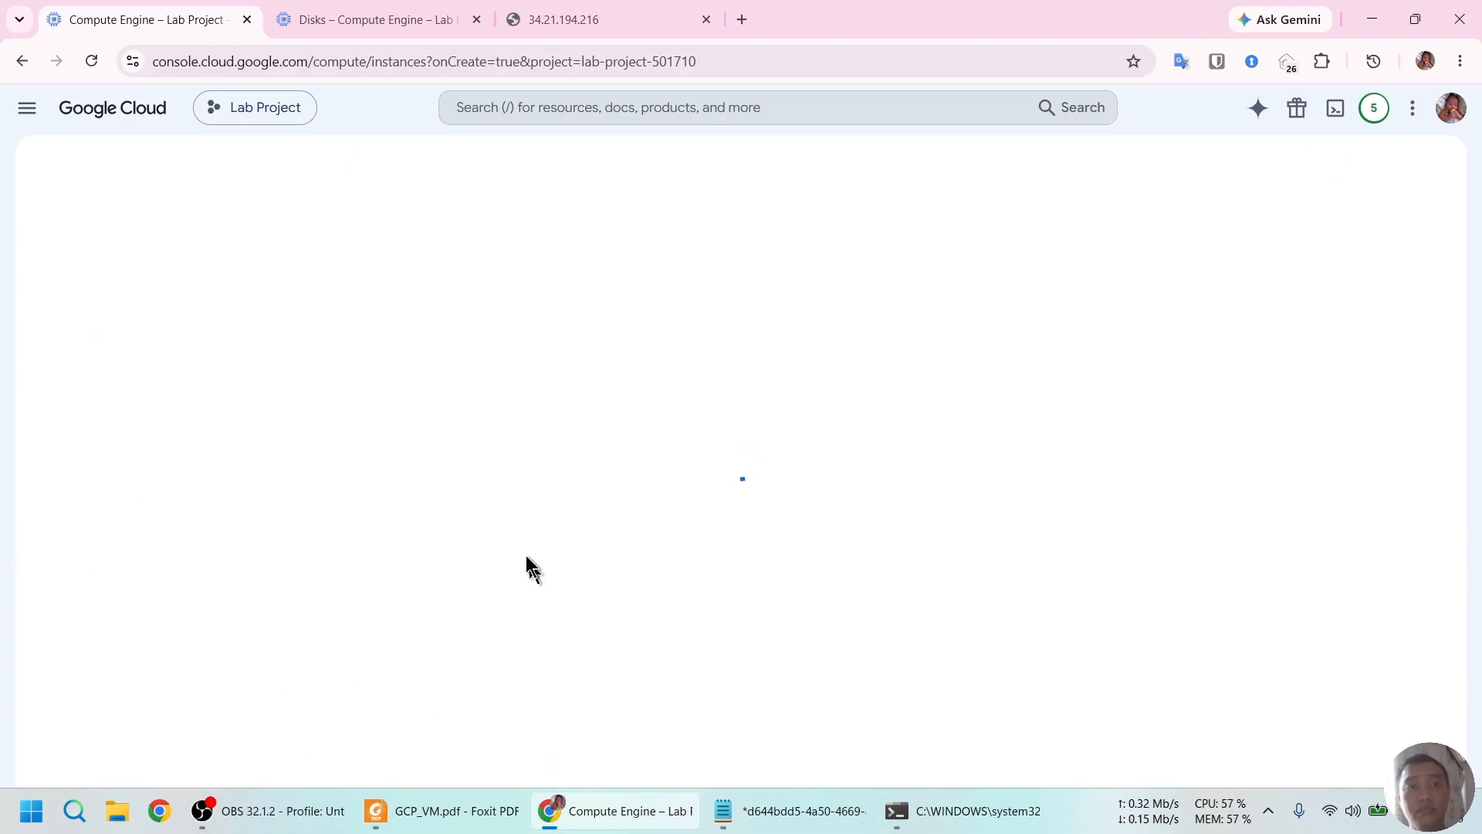
Check vm-3 in the VM instances list, then return to the disks list and refresh it.
{"action": "left_click", "coordinate": [374, 17]}
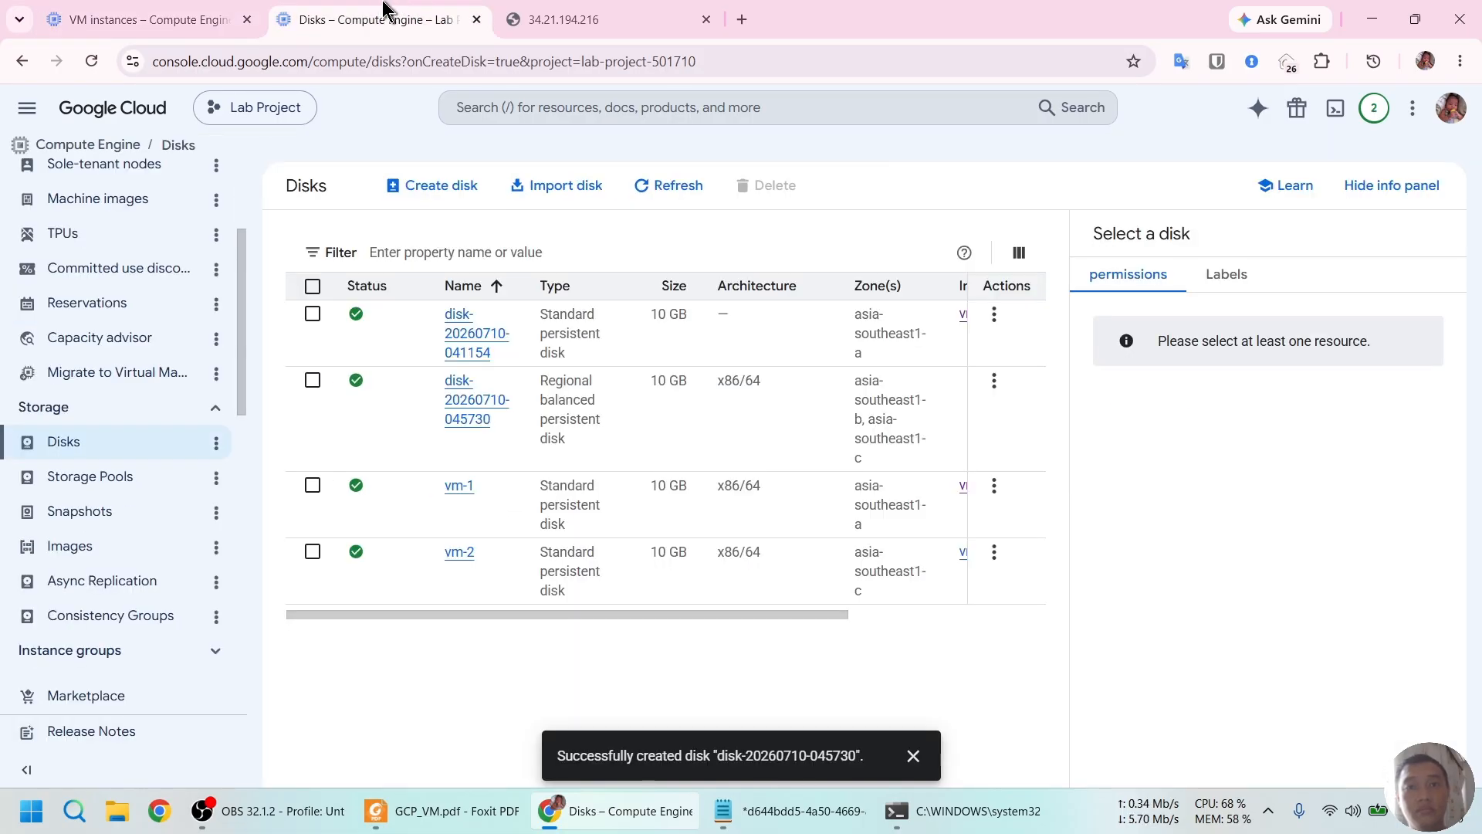
{"action": "left_click", "coordinate": [149, 9]}
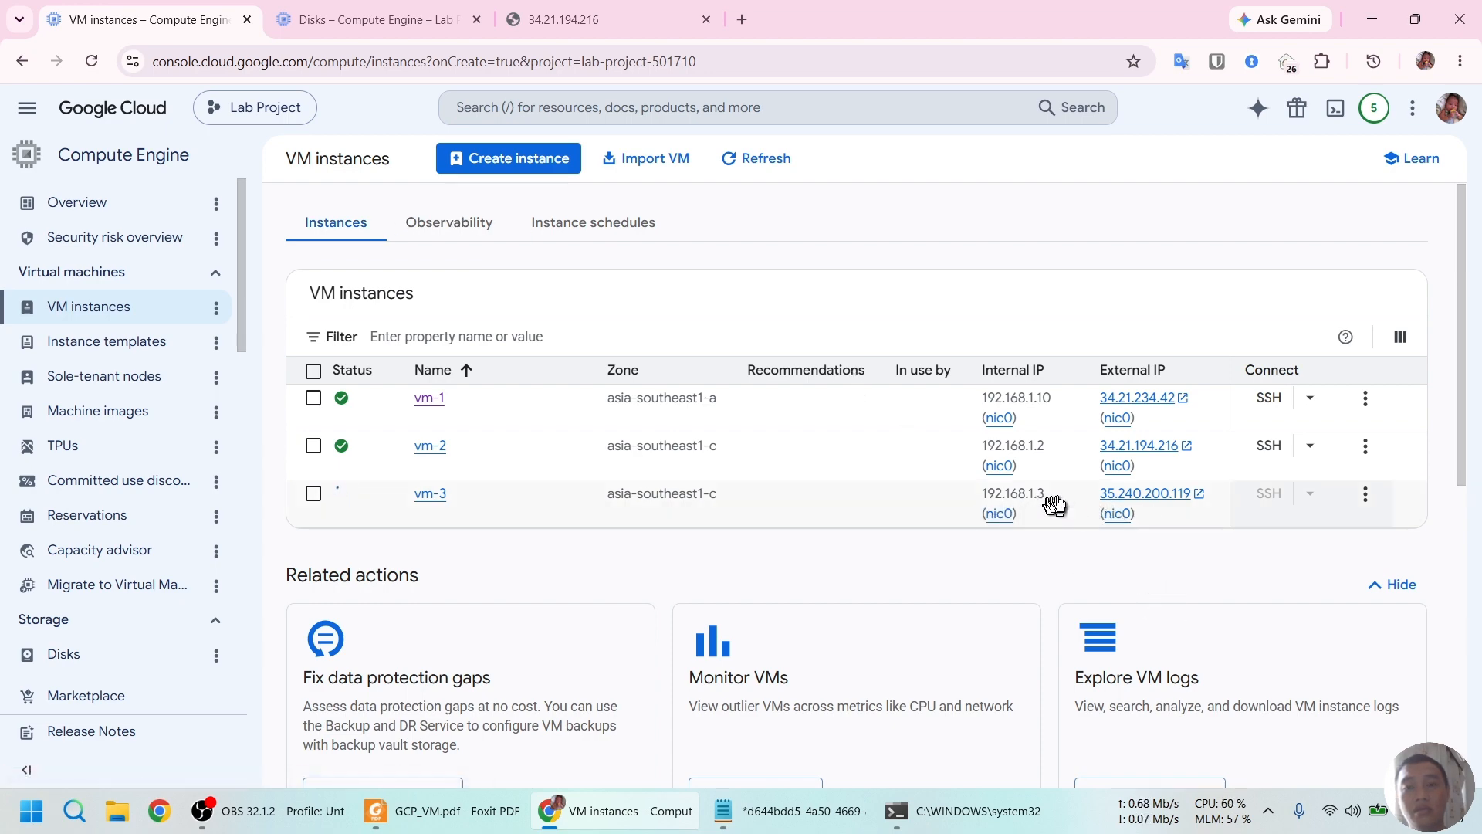
{"action": "left_click", "coordinate": [407, 17]}
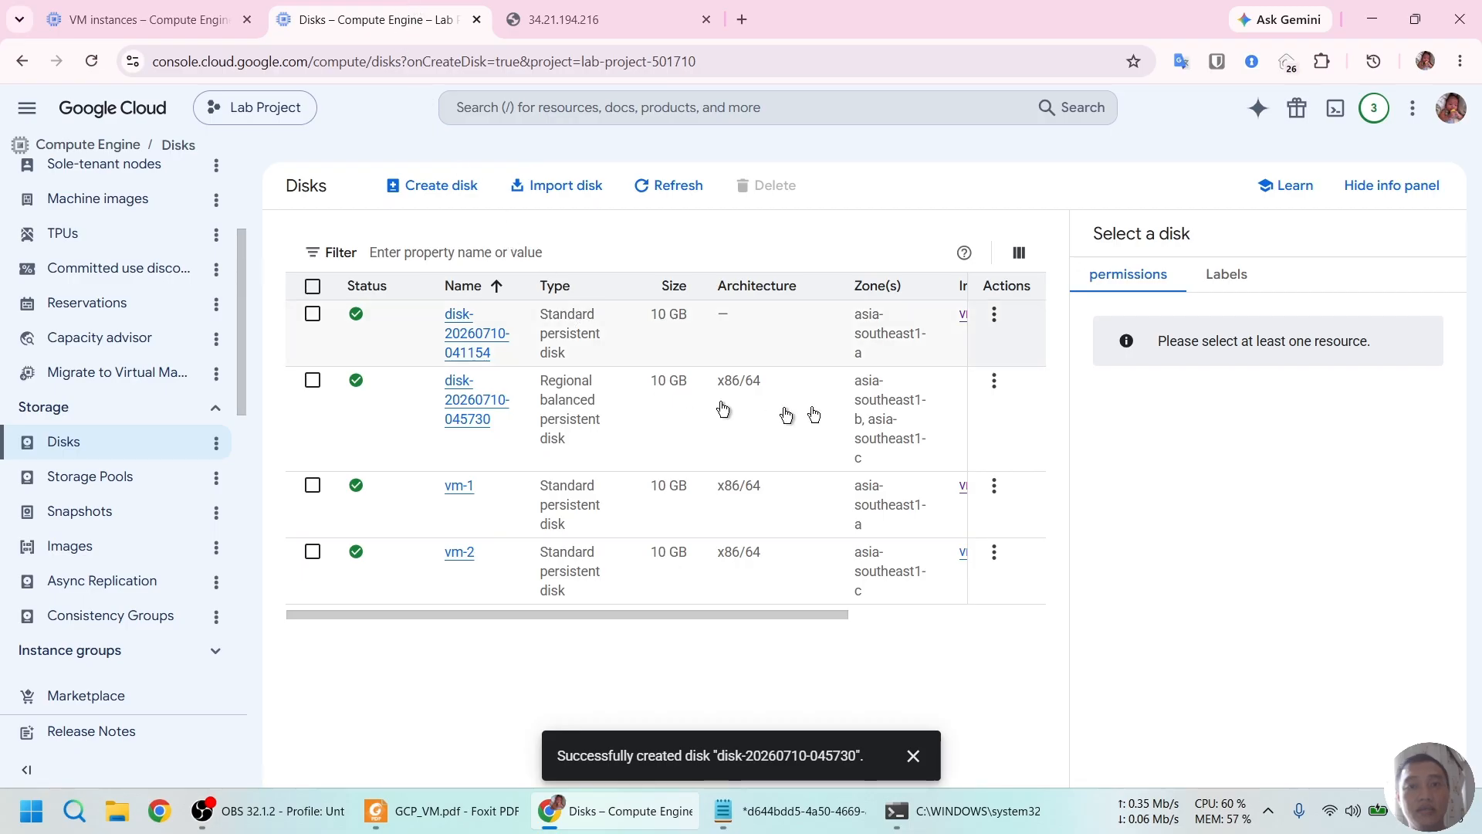
{"action": "left_click", "coordinate": [661, 188]}
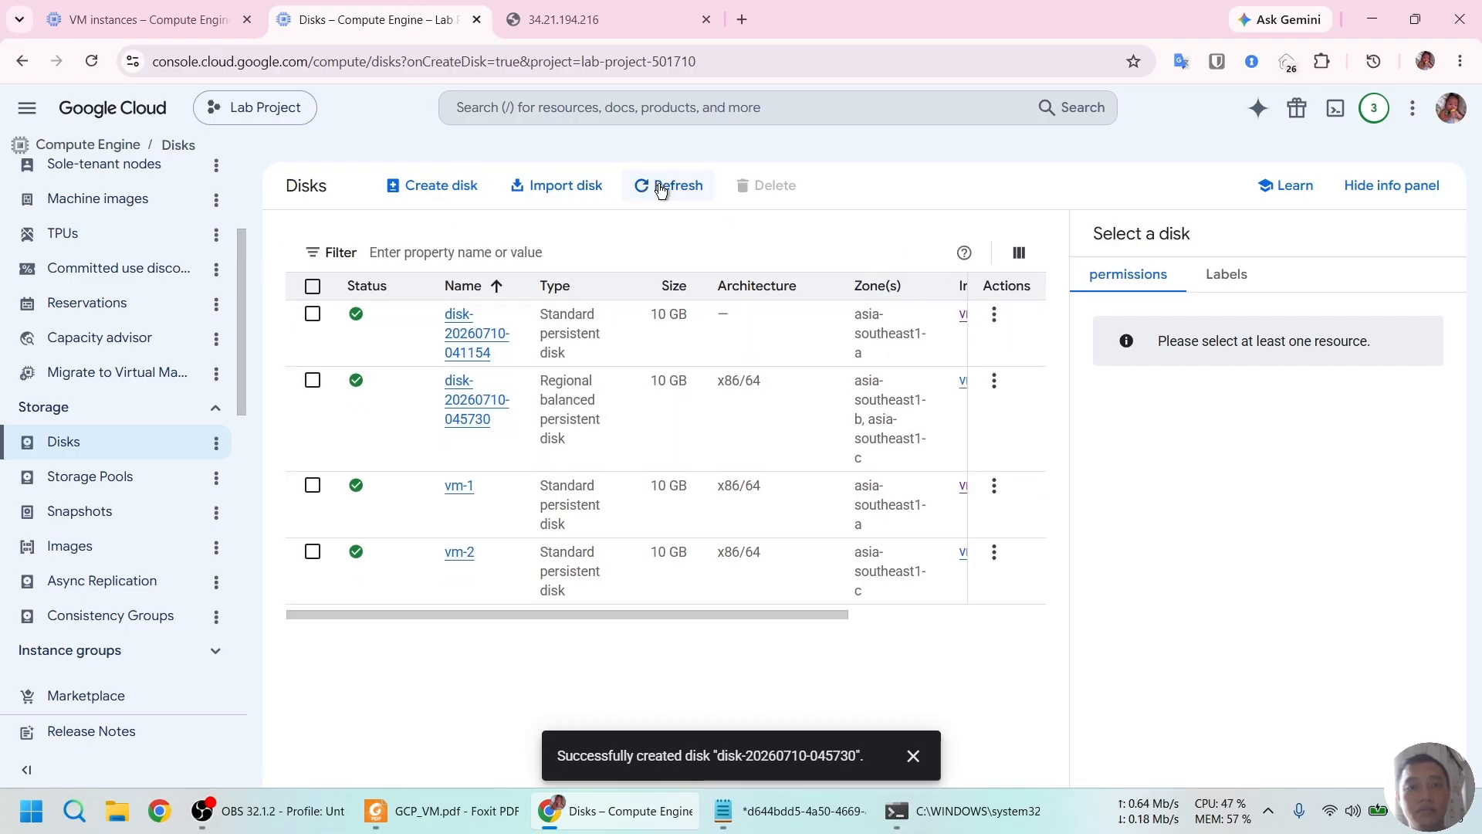
Open the snapshots list and refresh it to inspect snapshot-vm2.
{"action": "left_click", "coordinate": [103, 524]}
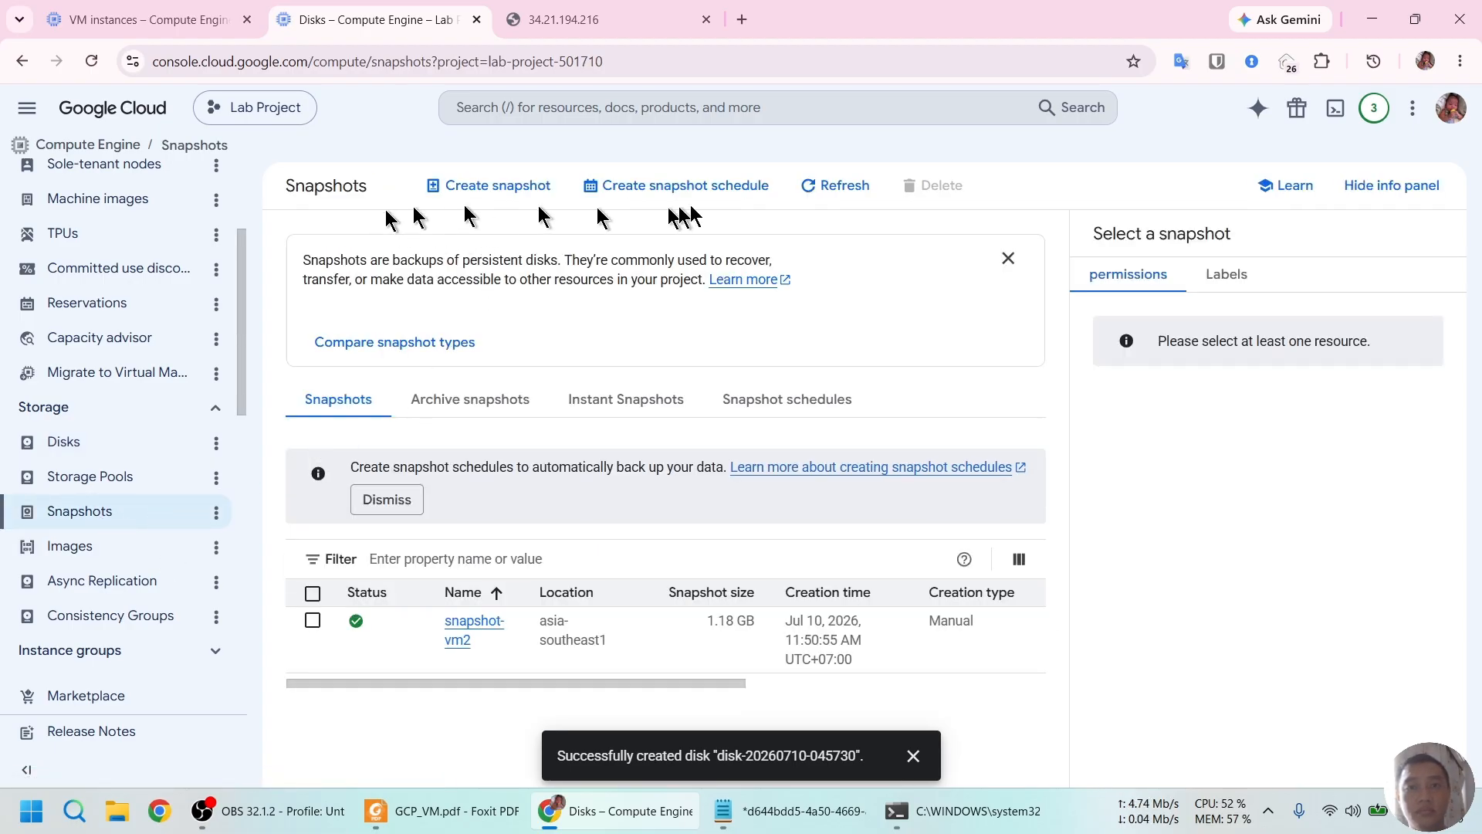
{"action": "left_click", "coordinate": [824, 184]}
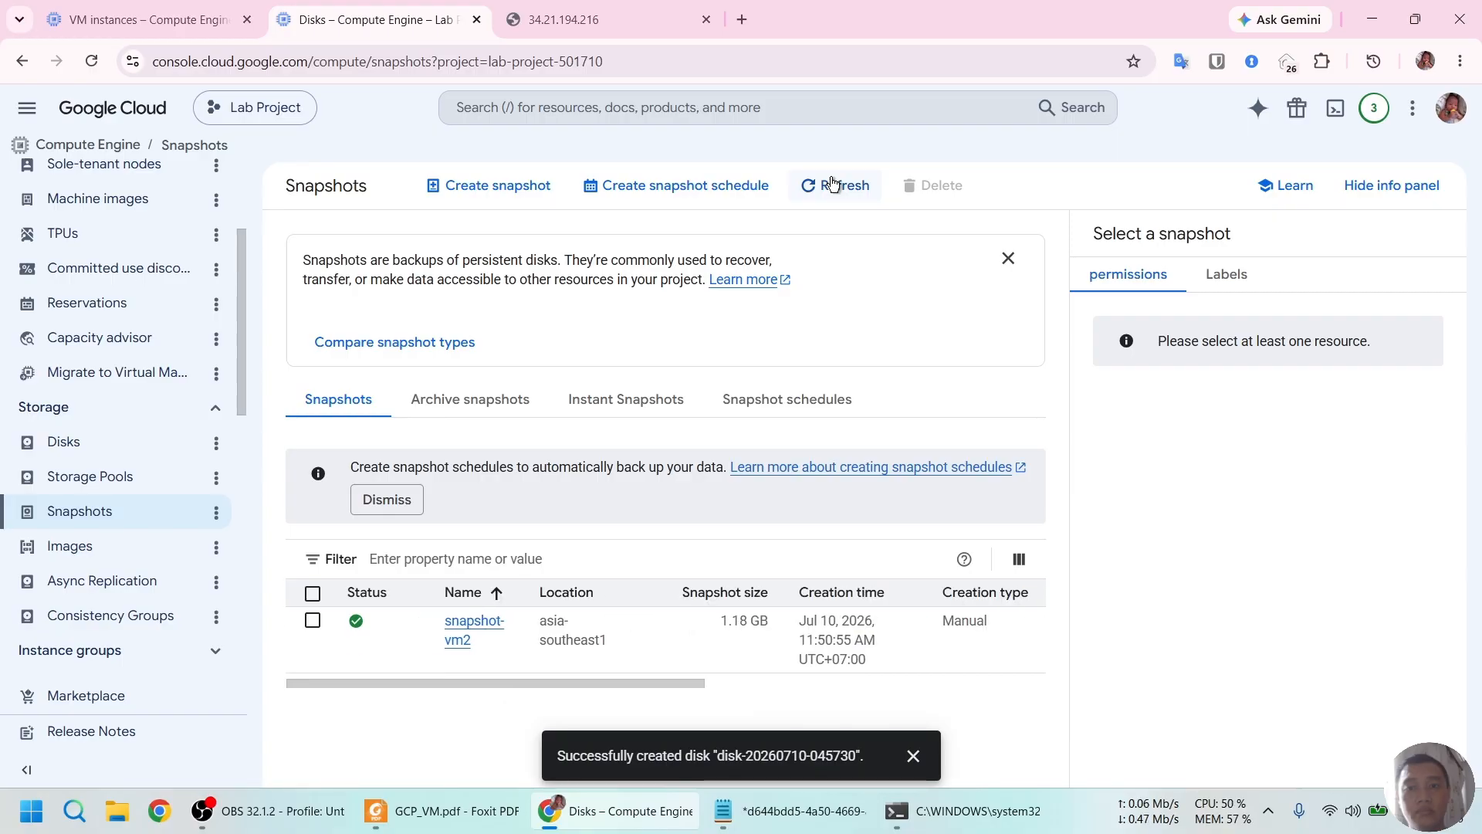
{"action": "left_click", "coordinate": [834, 185]}
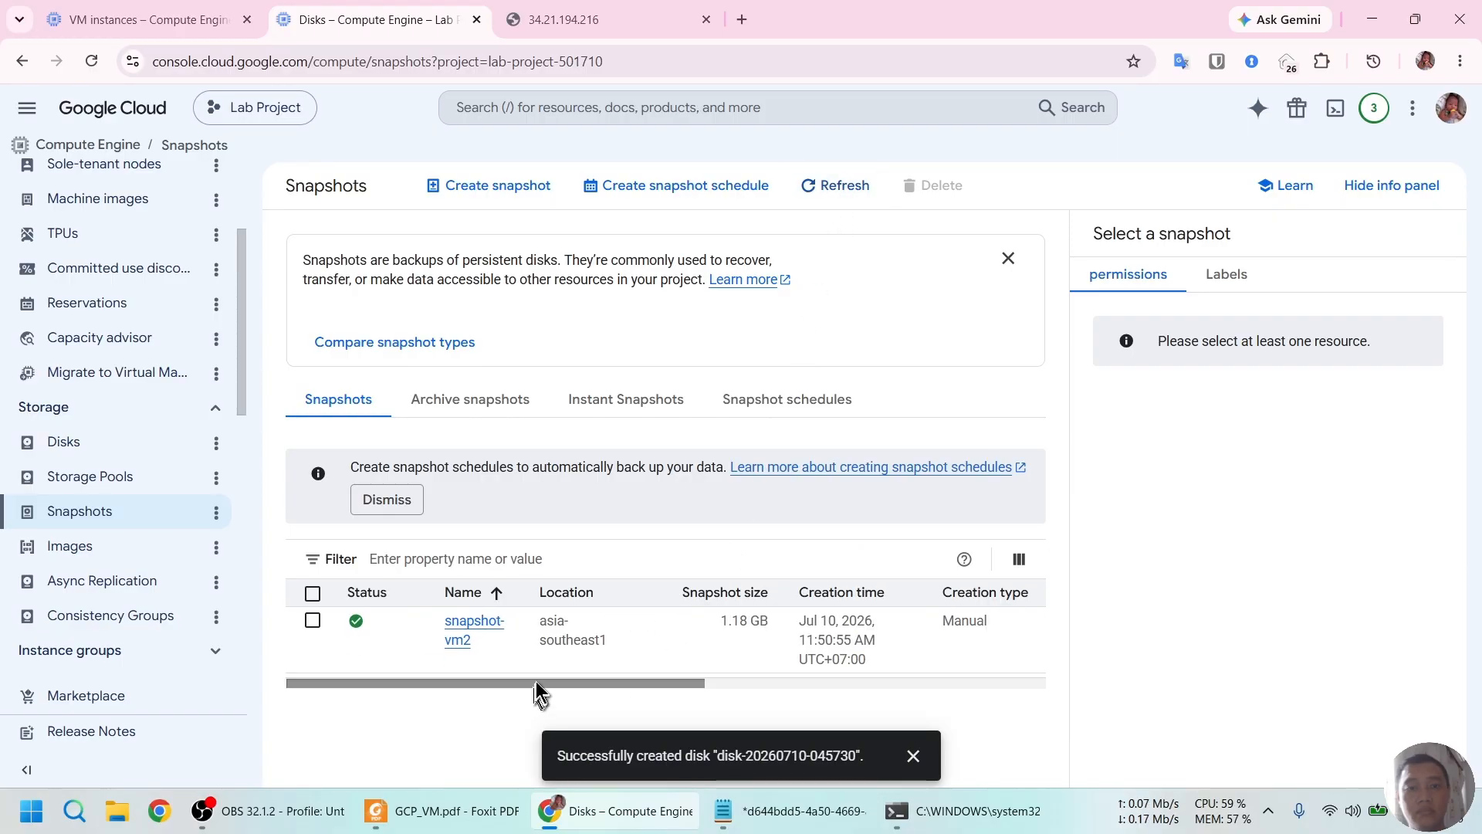
{"action": "left_click_drag", "start_coordinate": [539, 684], "coordinate": [497, 699]}
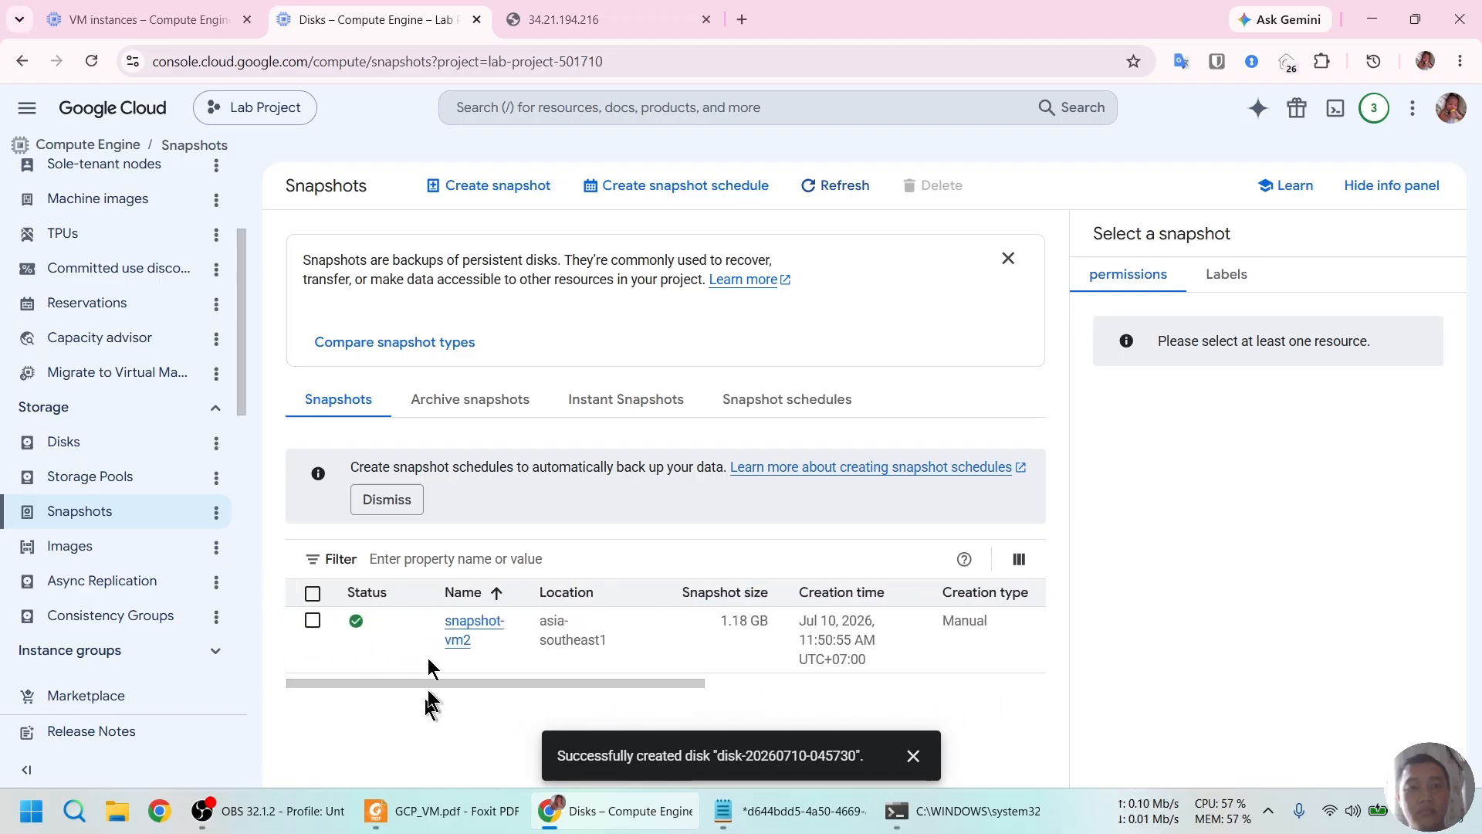
{"action": "left_click", "coordinate": [81, 442]}
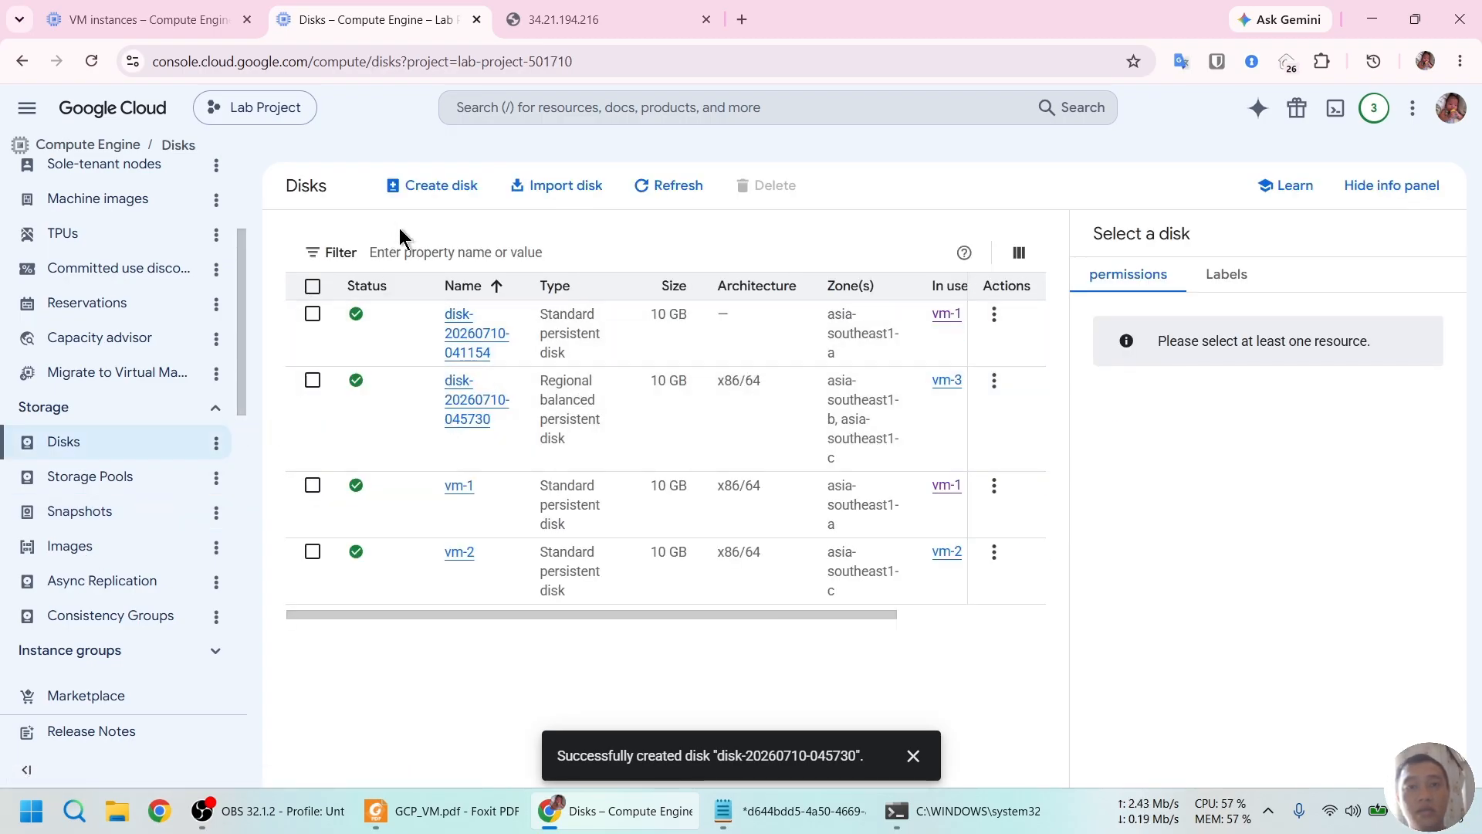
{"action": "left_click", "coordinate": [948, 388]}
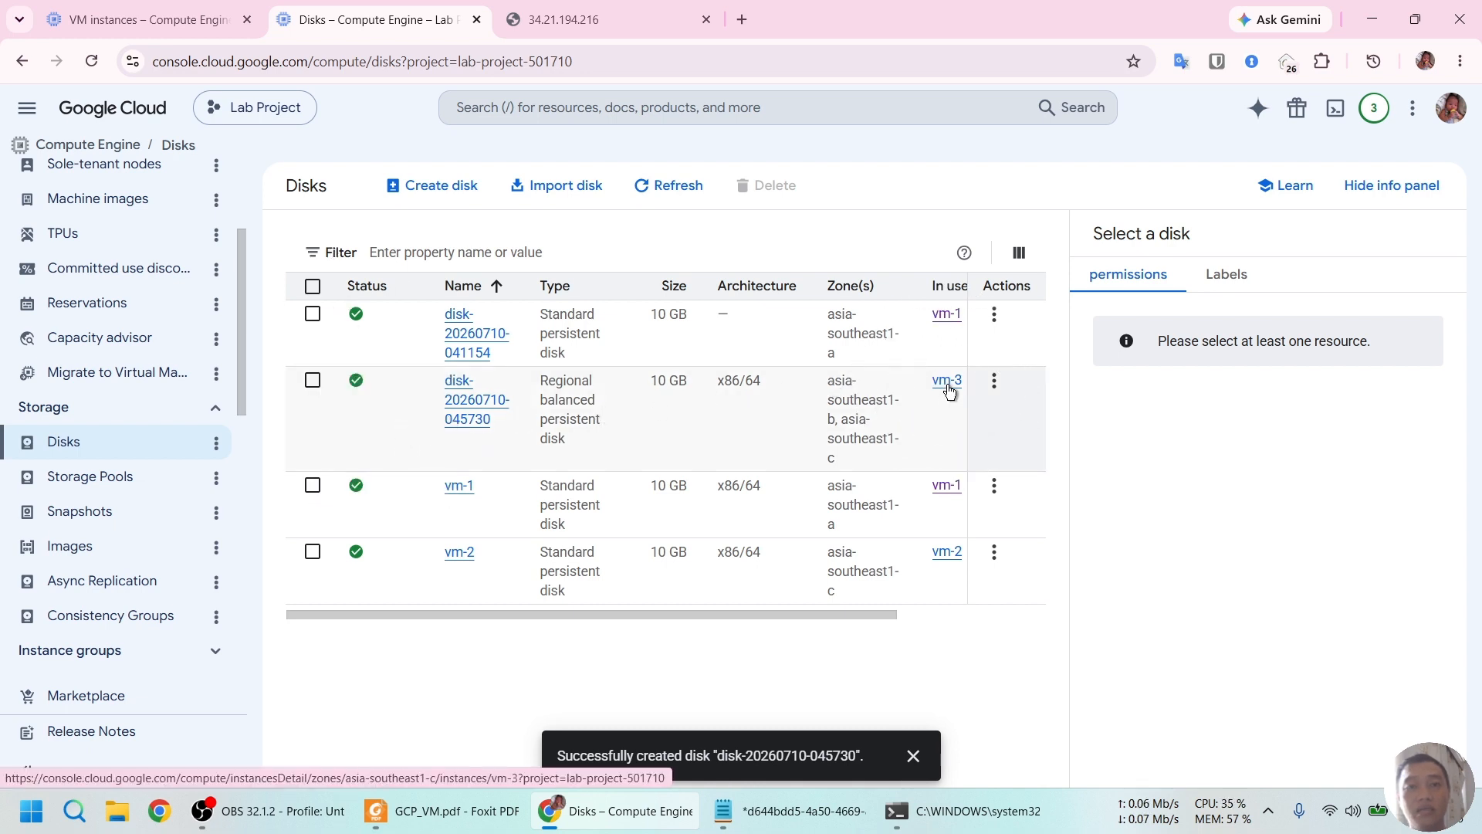
{"action": "left_click", "coordinate": [948, 388]}
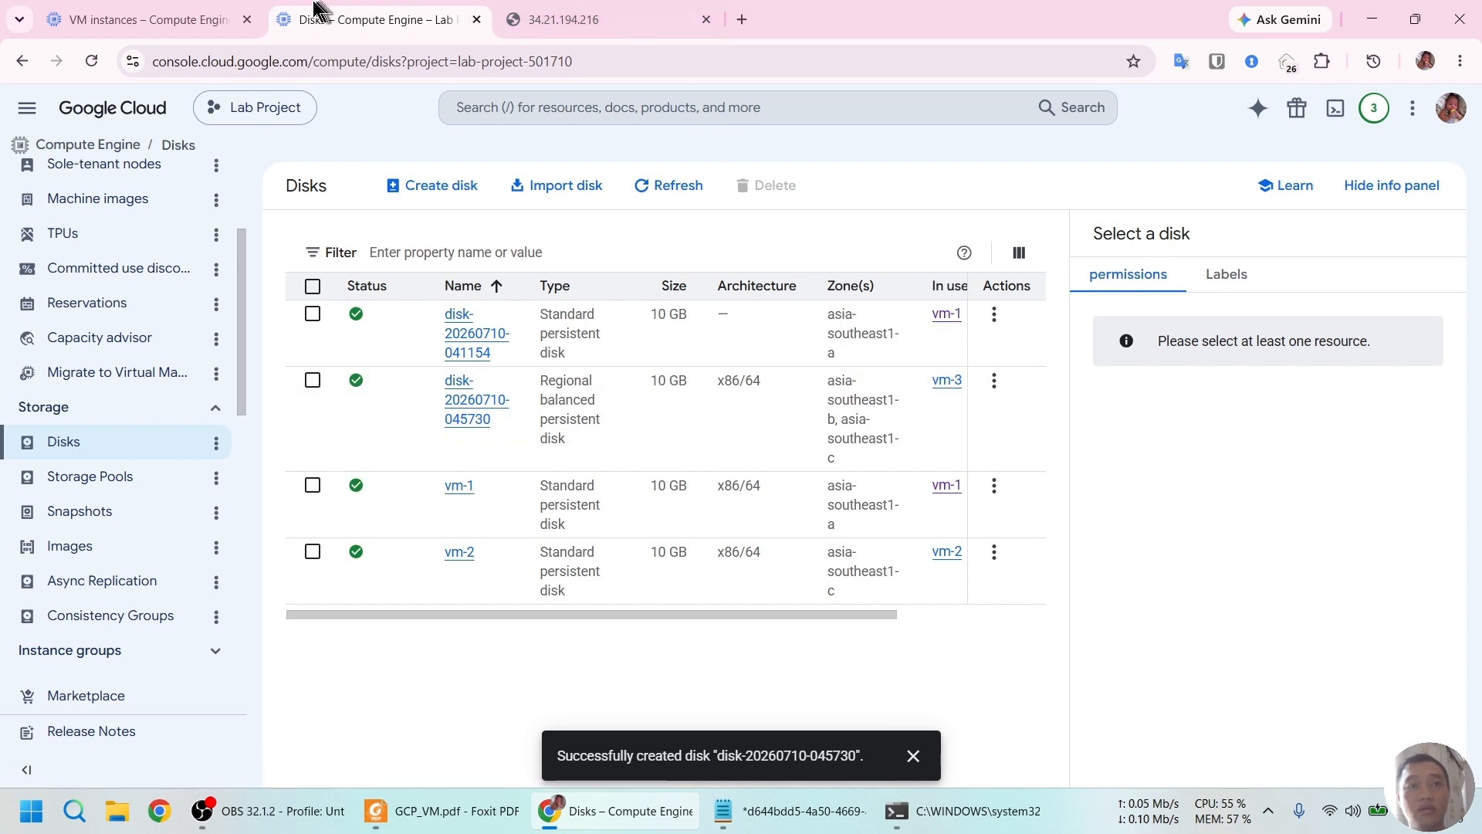
Copy vm-3's external IP address and load 35.240.200.119 in the website tab, continuing without a secure connection.
{"action": "left_click", "coordinate": [147, 20]}
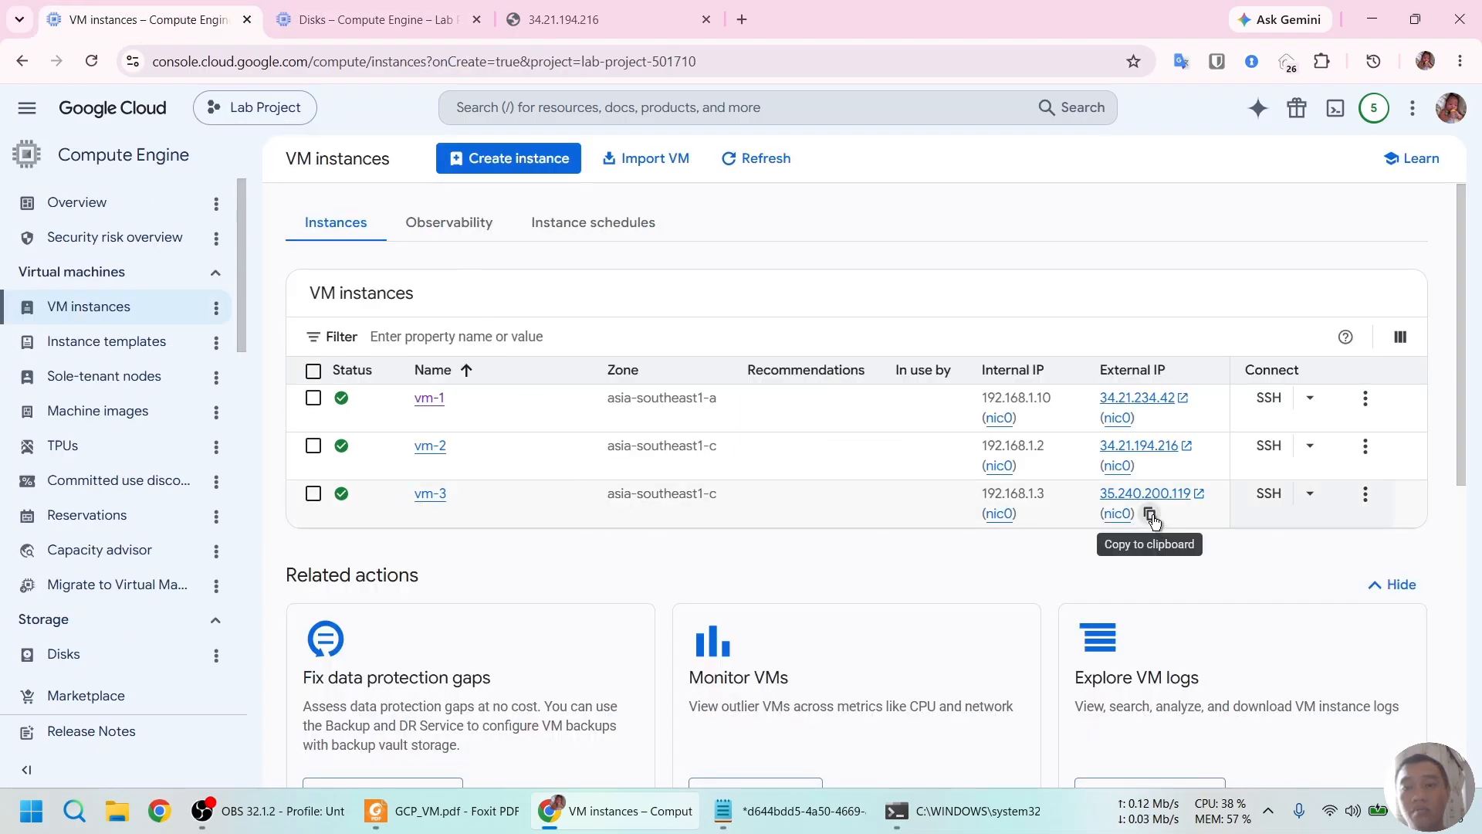
{"action": "left_click", "coordinate": [1150, 514]}
{"action": "left_click", "coordinate": [594, 19]}
{"action": "left_click", "coordinate": [605, 61]}
{"action": "key", "text": "ctrl+v"}
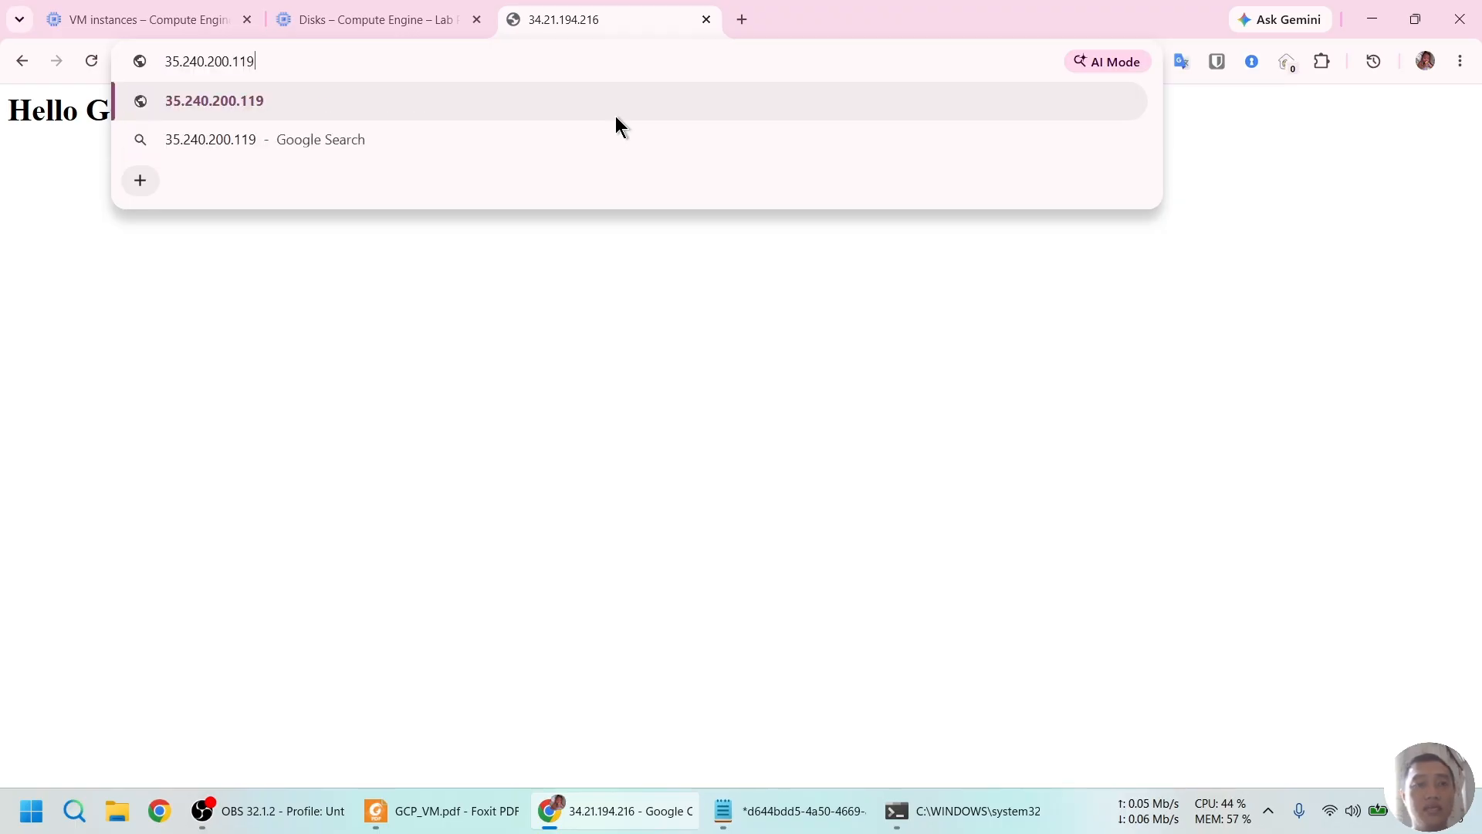
{"action": "key", "text": "Return"}
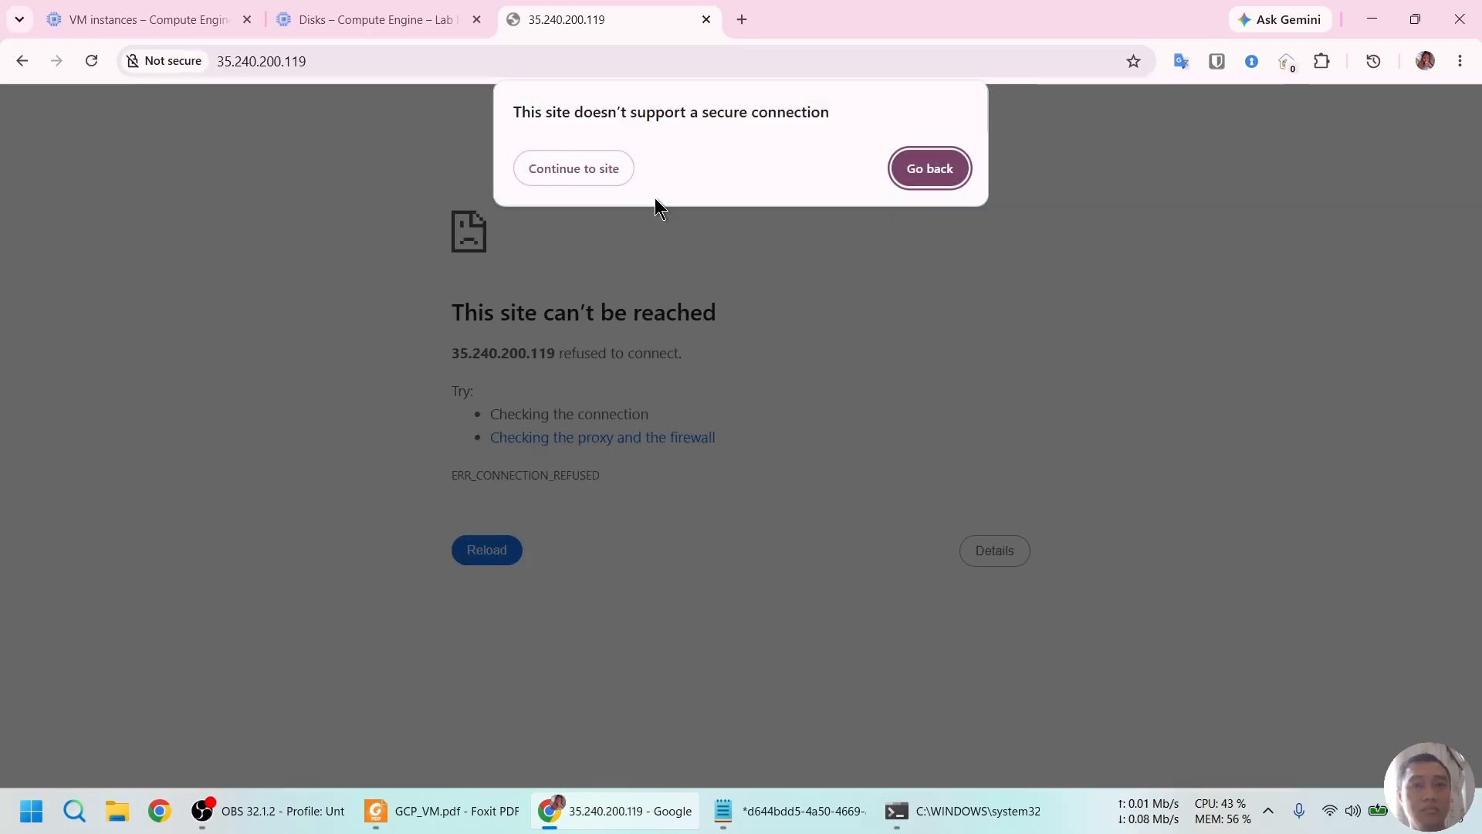
{"action": "left_click", "coordinate": [603, 169]}
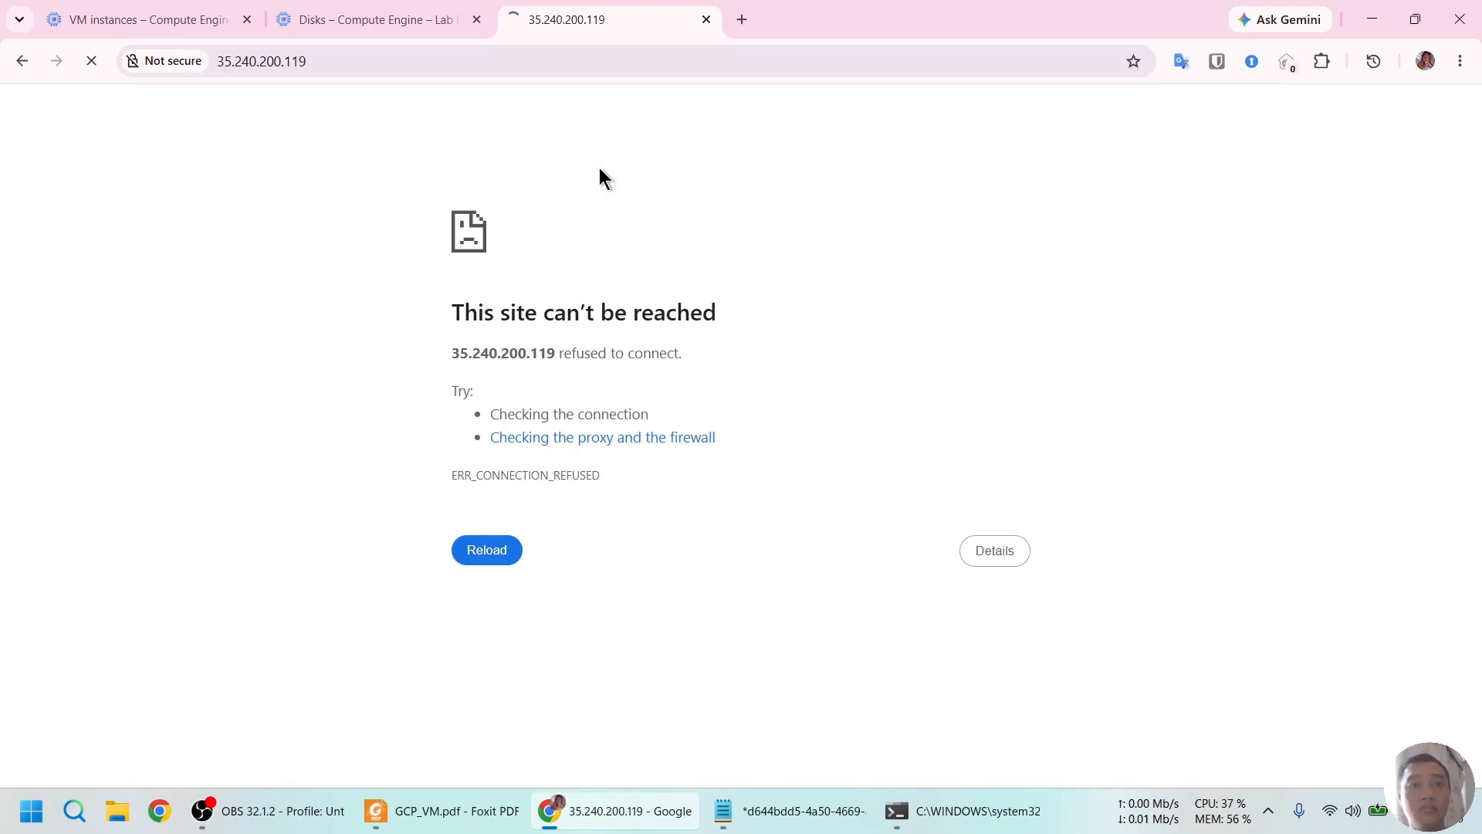
Start an SSH-in-browser session to vm-3 from the VM instances list and authorize the connection.
{"action": "left_click", "coordinate": [139, 19]}
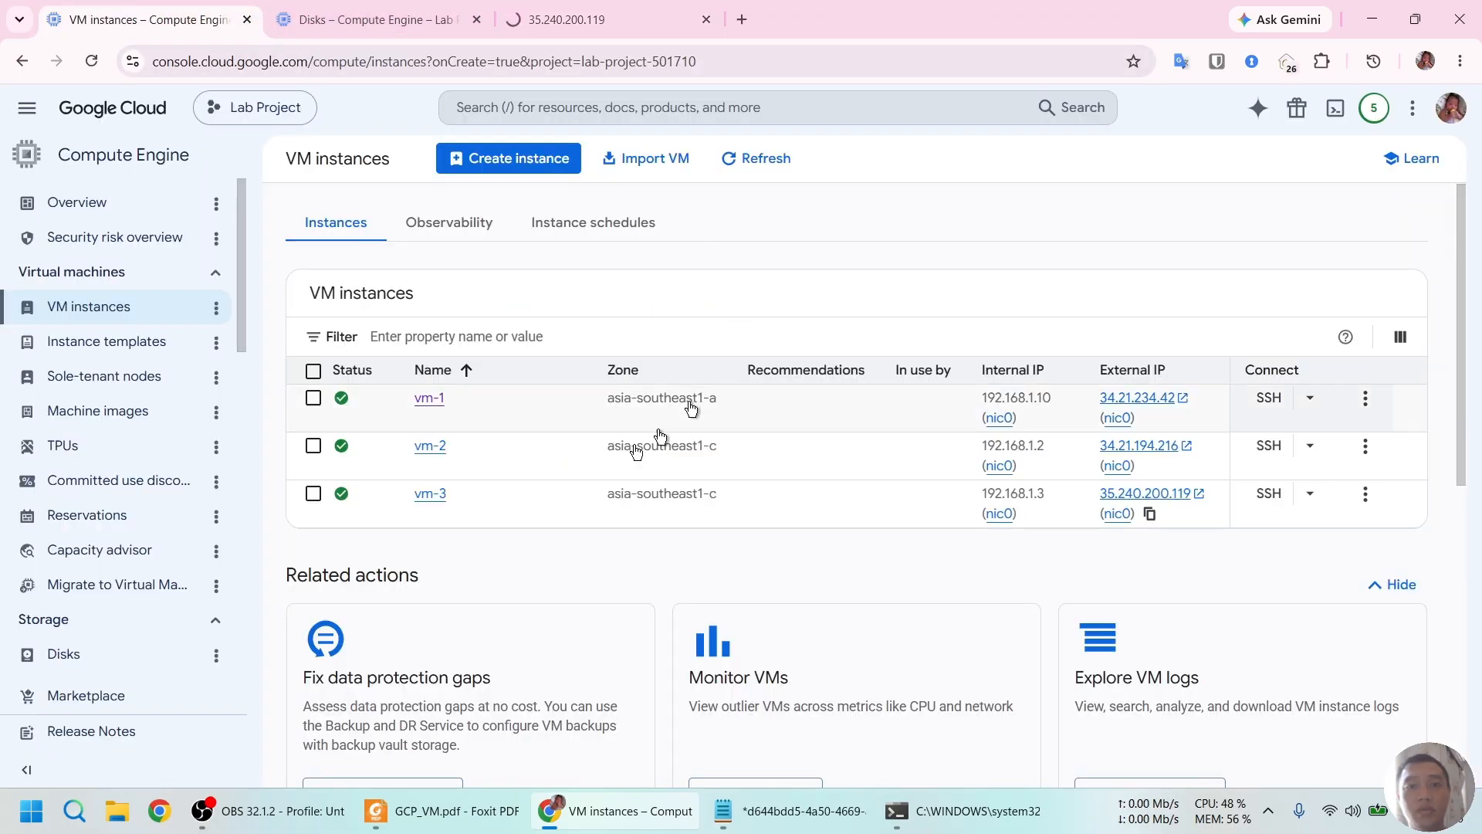
{"action": "left_click", "coordinate": [1267, 495]}
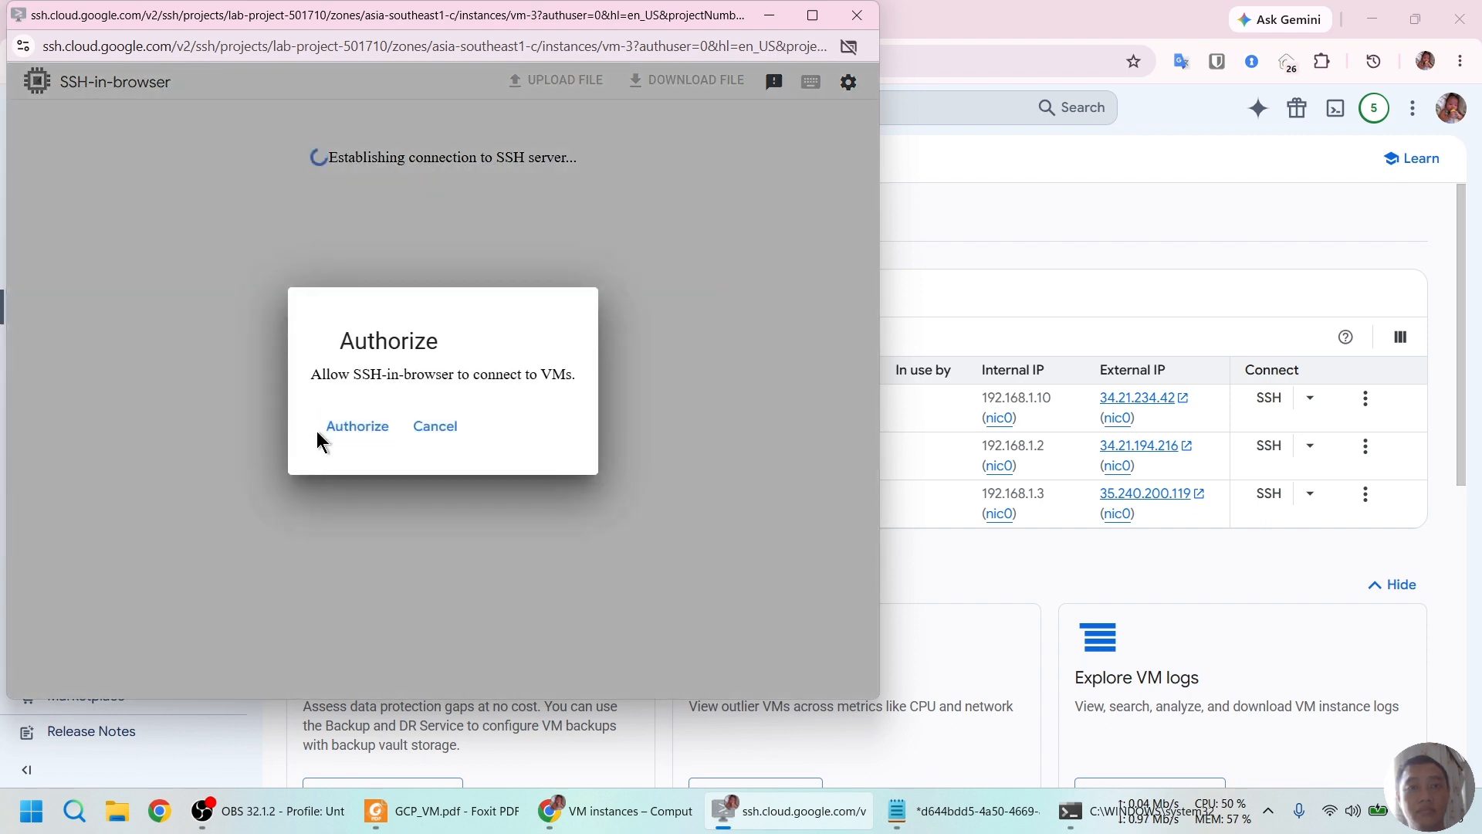
{"action": "left_click", "coordinate": [349, 430]}
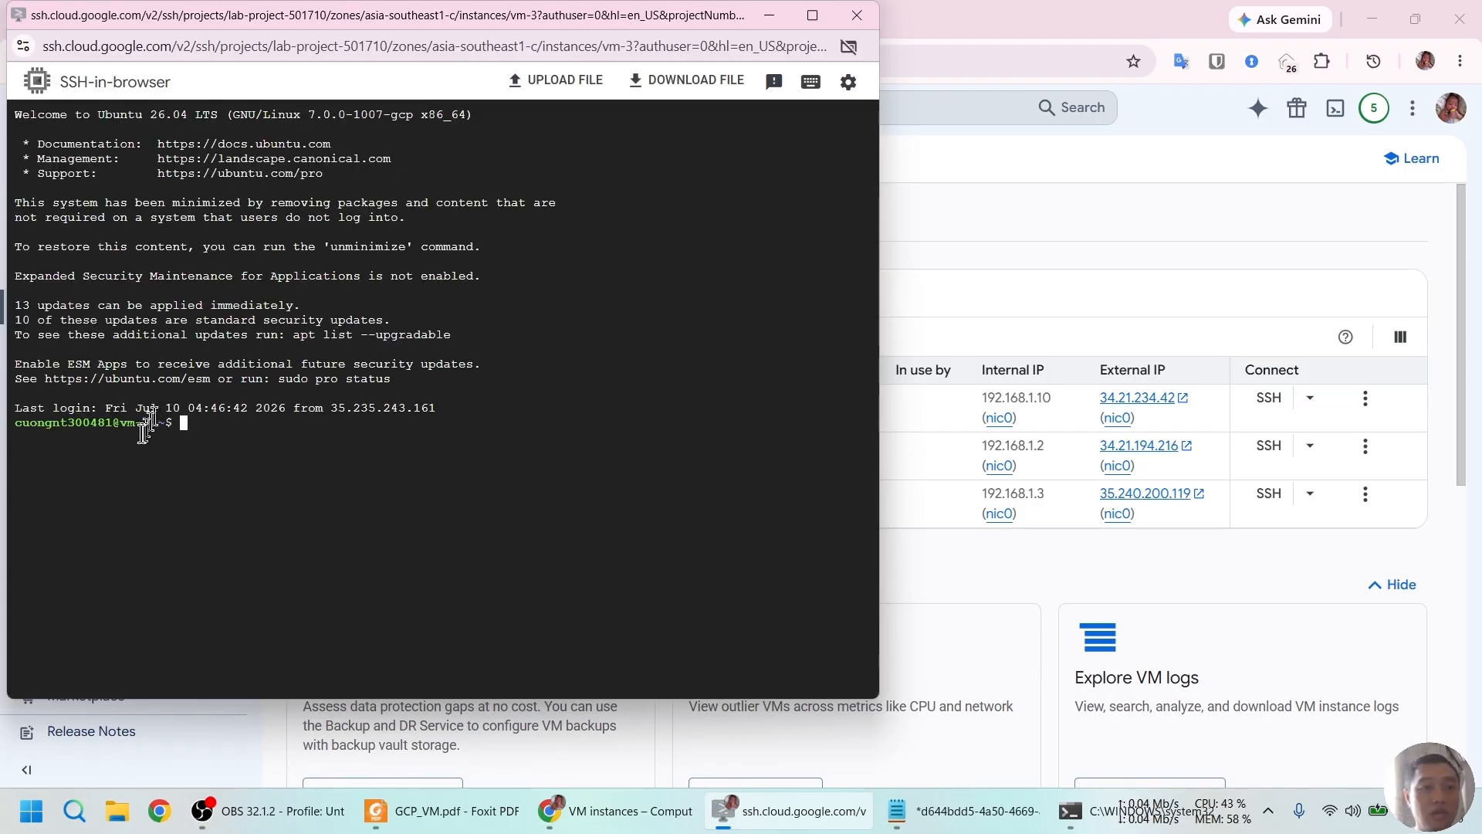
Run pwd and ls on vm-3 to check the home directory and its files.
{"action": "type", "text": "pwd"}
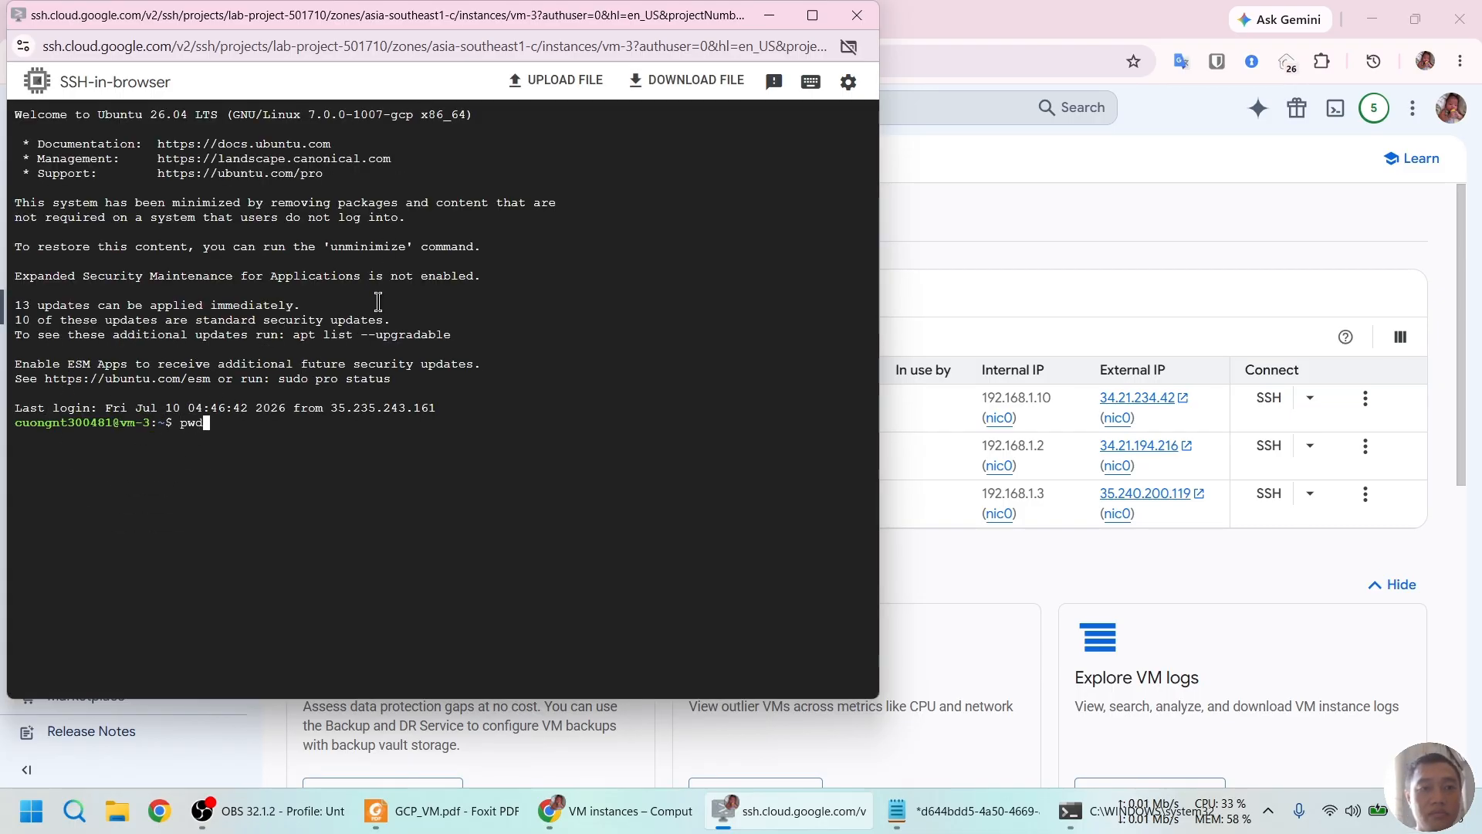
{"action": "key", "text": "Return"}
{"action": "type", "text": "ls"}
{"action": "key", "text": "Return"}
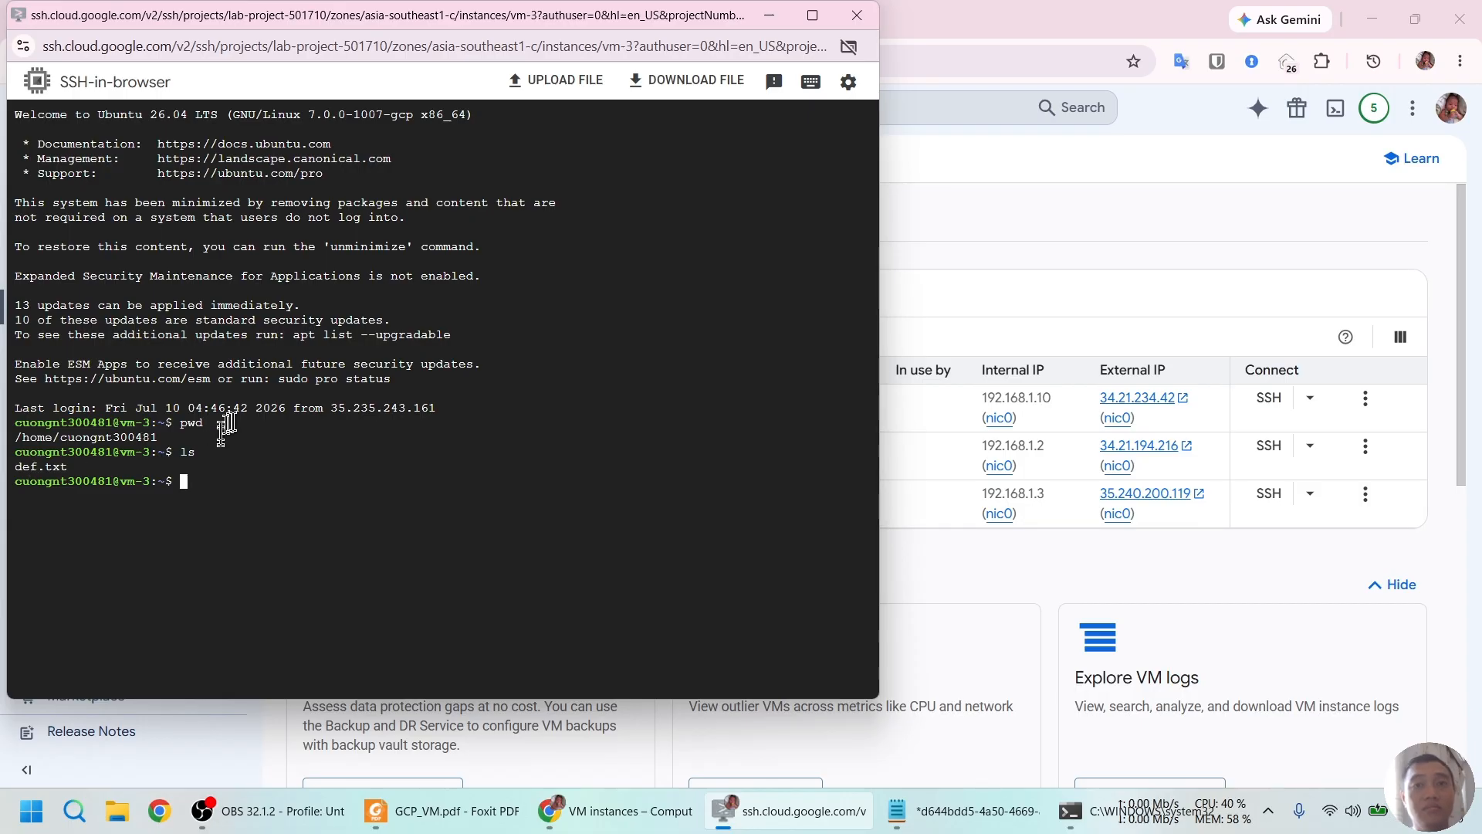
Return to the website tab and reload 35.240.200.119 to test vm-3's web server.
{"action": "left_click", "coordinate": [899, 11]}
{"action": "left_click", "coordinate": [614, 17]}
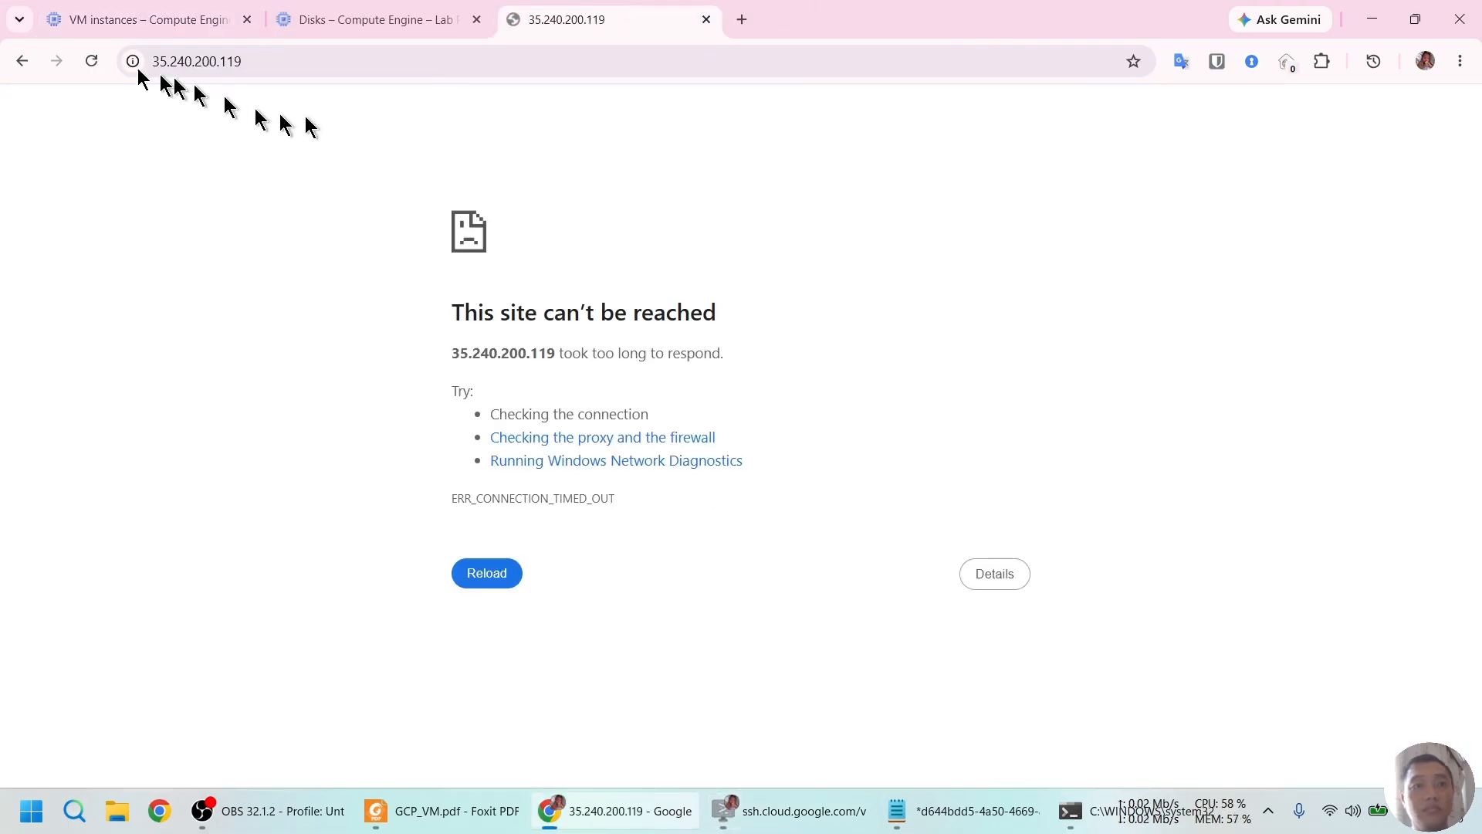
{"action": "left_click", "coordinate": [91, 62]}
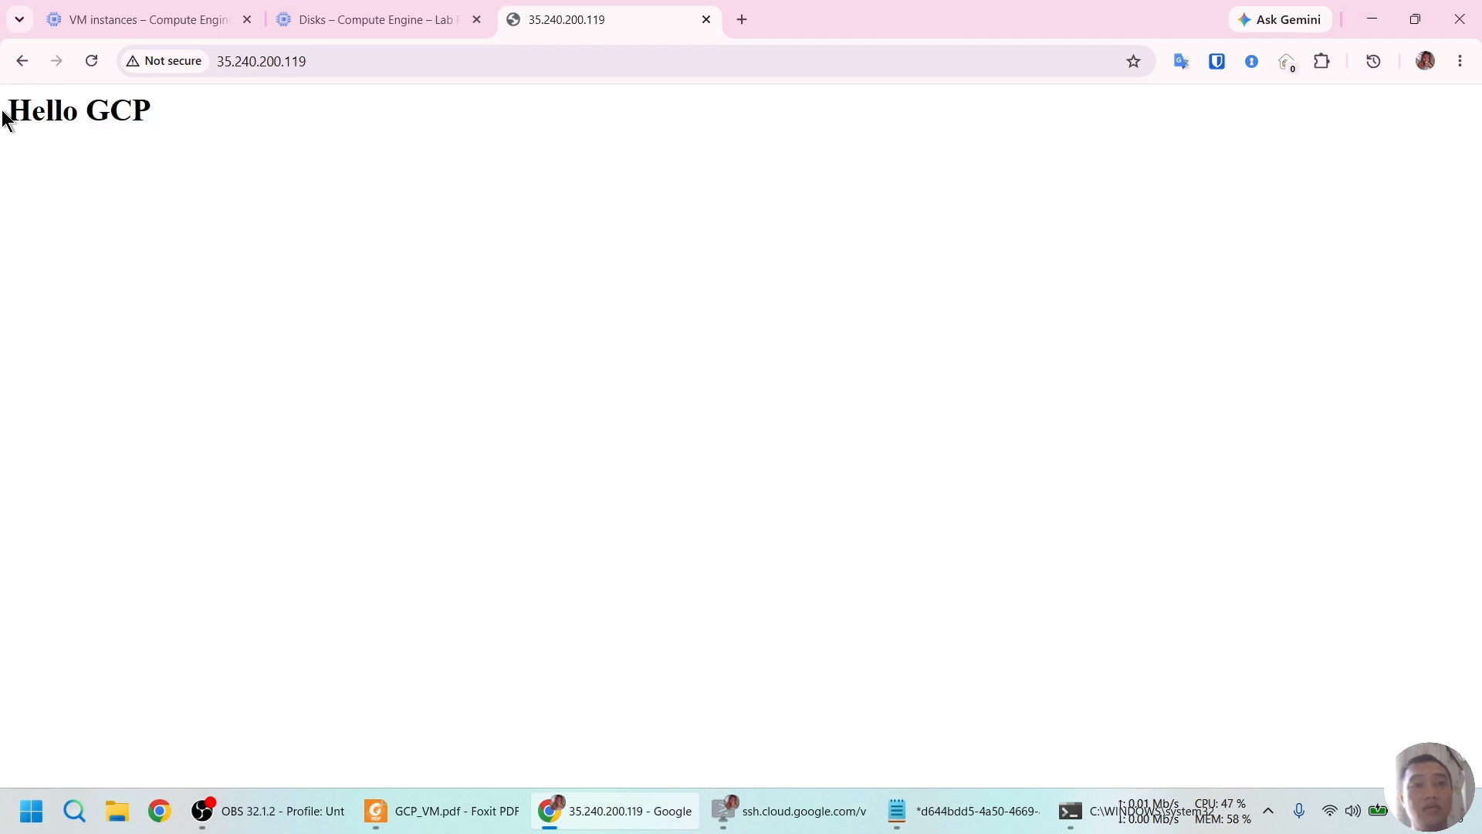
Revisit the disks list, then switch to GCP_VM.pdf in Foxit PDF Reader and read the verification instructions and section 9.
{"action": "left_click", "coordinate": [357, 11]}
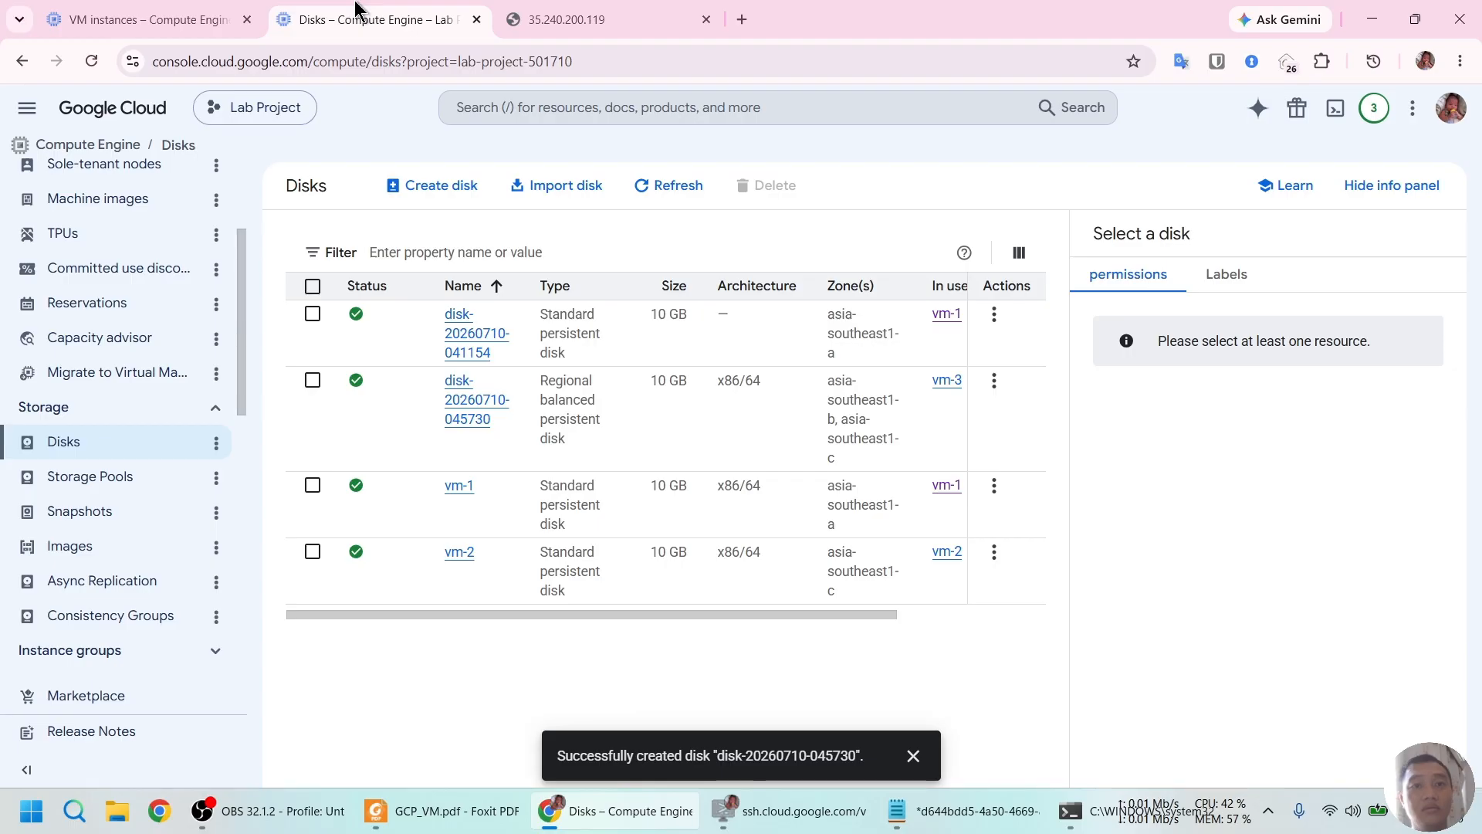
{"action": "left_click", "coordinate": [454, 809]}
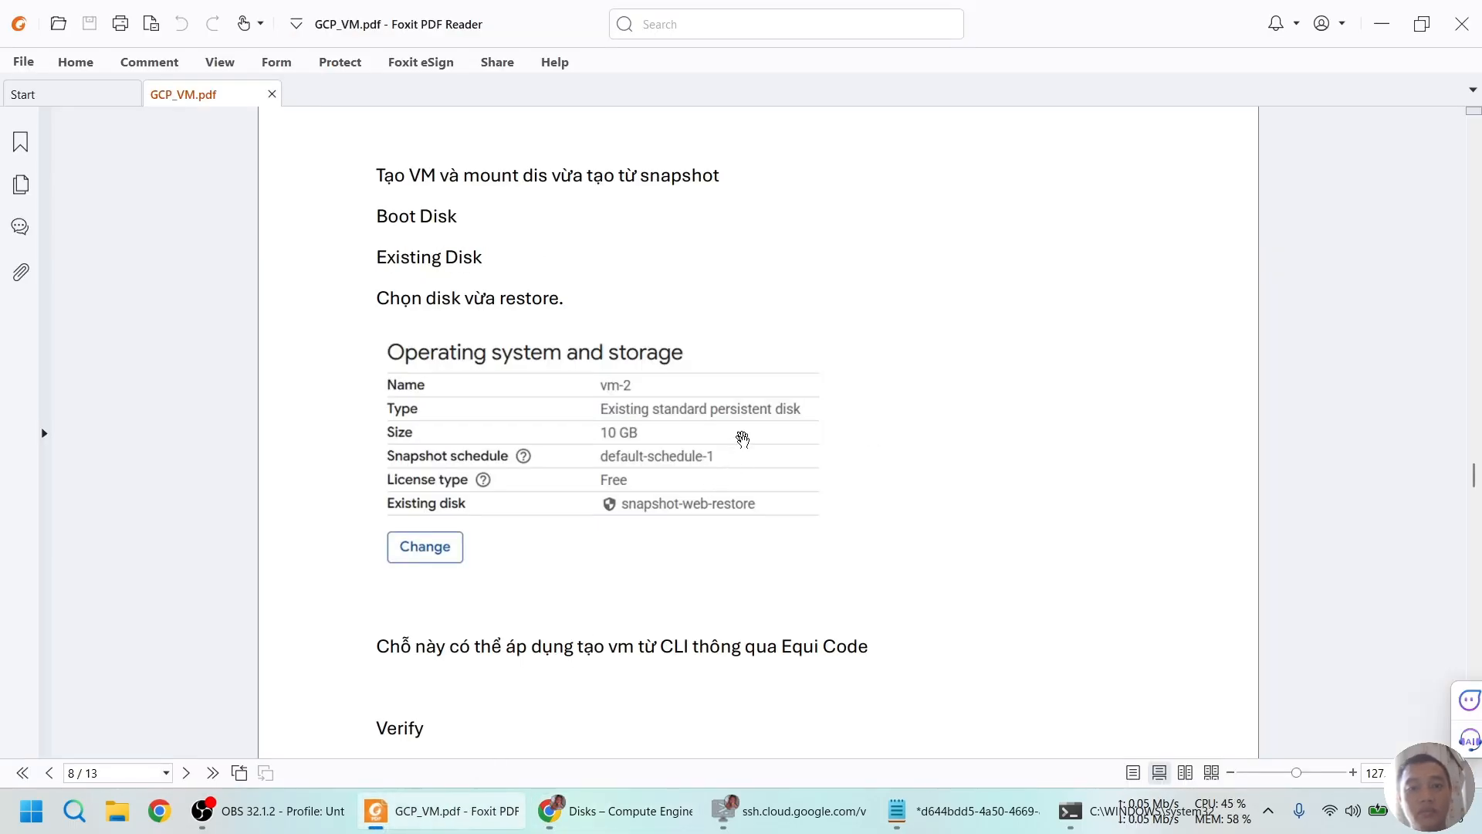
{"action": "scroll", "coordinate": [743, 439], "scroll_direction": "down", "scroll_amount": 5}
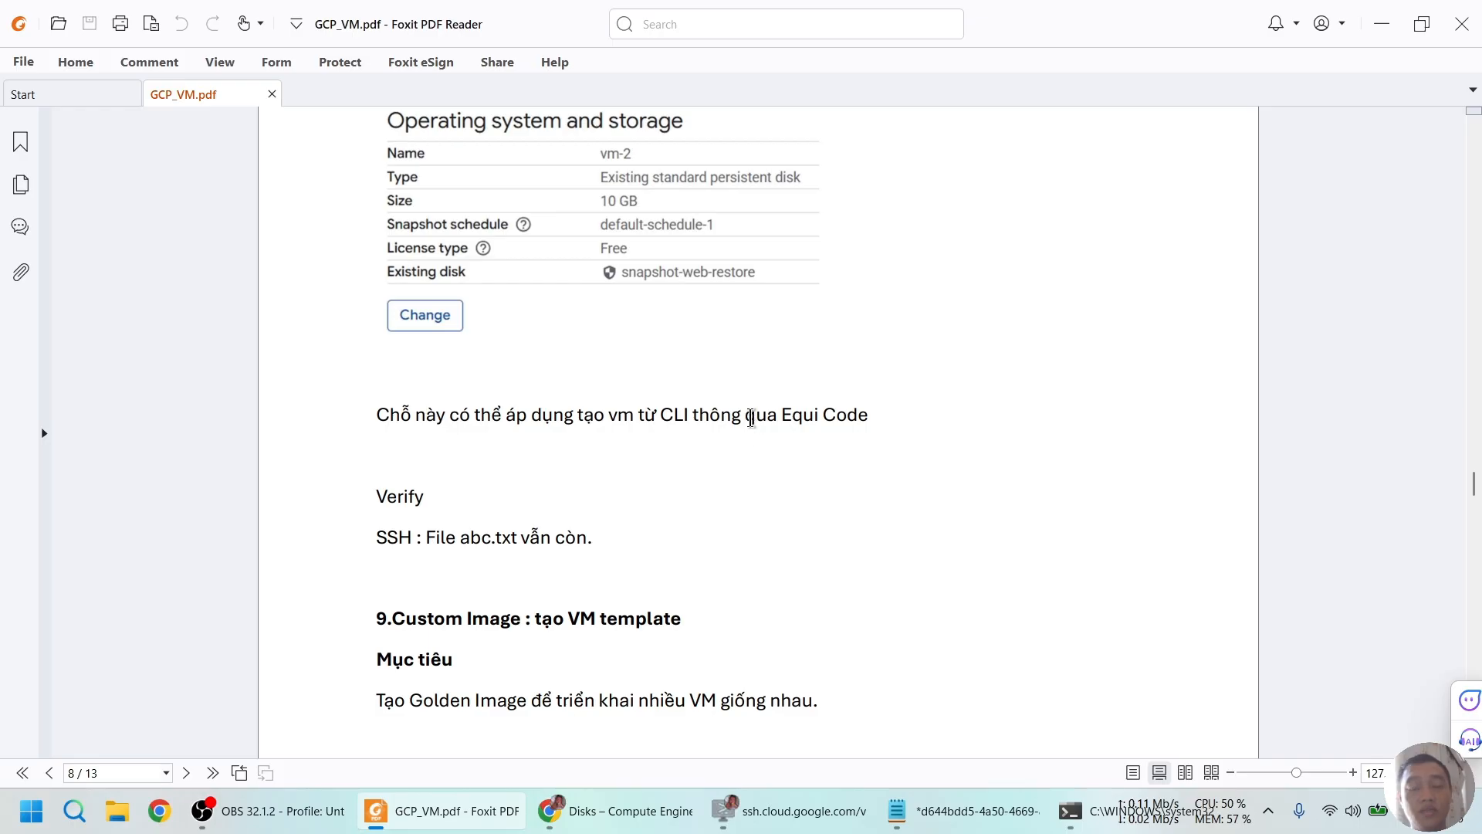
Review the guide's existing-disk, Verify and section 9 Custom Image instructions, comparing them with the VM instances and disks lists.
{"action": "scroll", "coordinate": [751, 418], "scroll_direction": "up", "scroll_amount": 4}
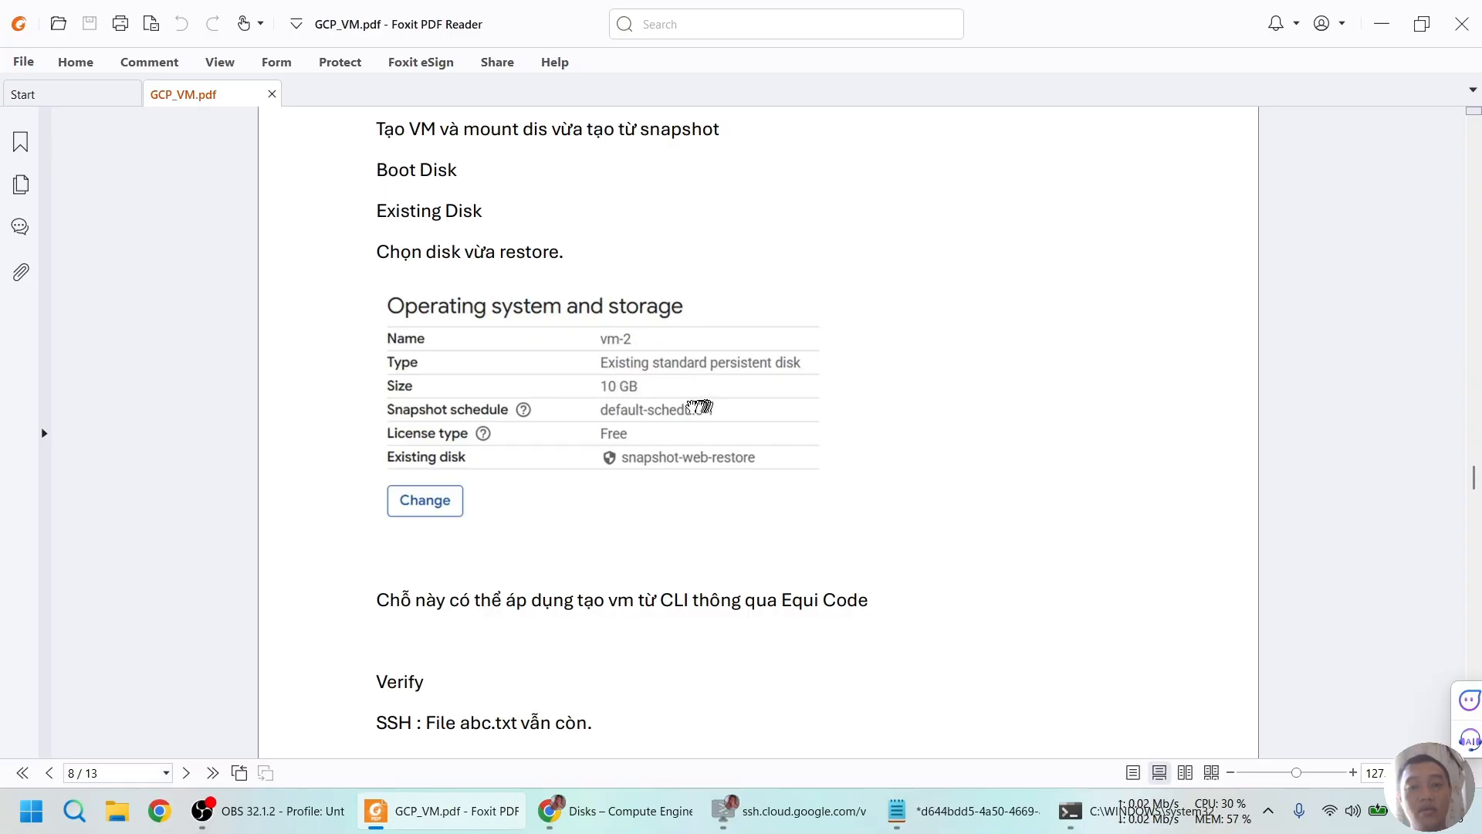
{"action": "scroll", "coordinate": [691, 407], "scroll_direction": "up", "scroll_amount": 2}
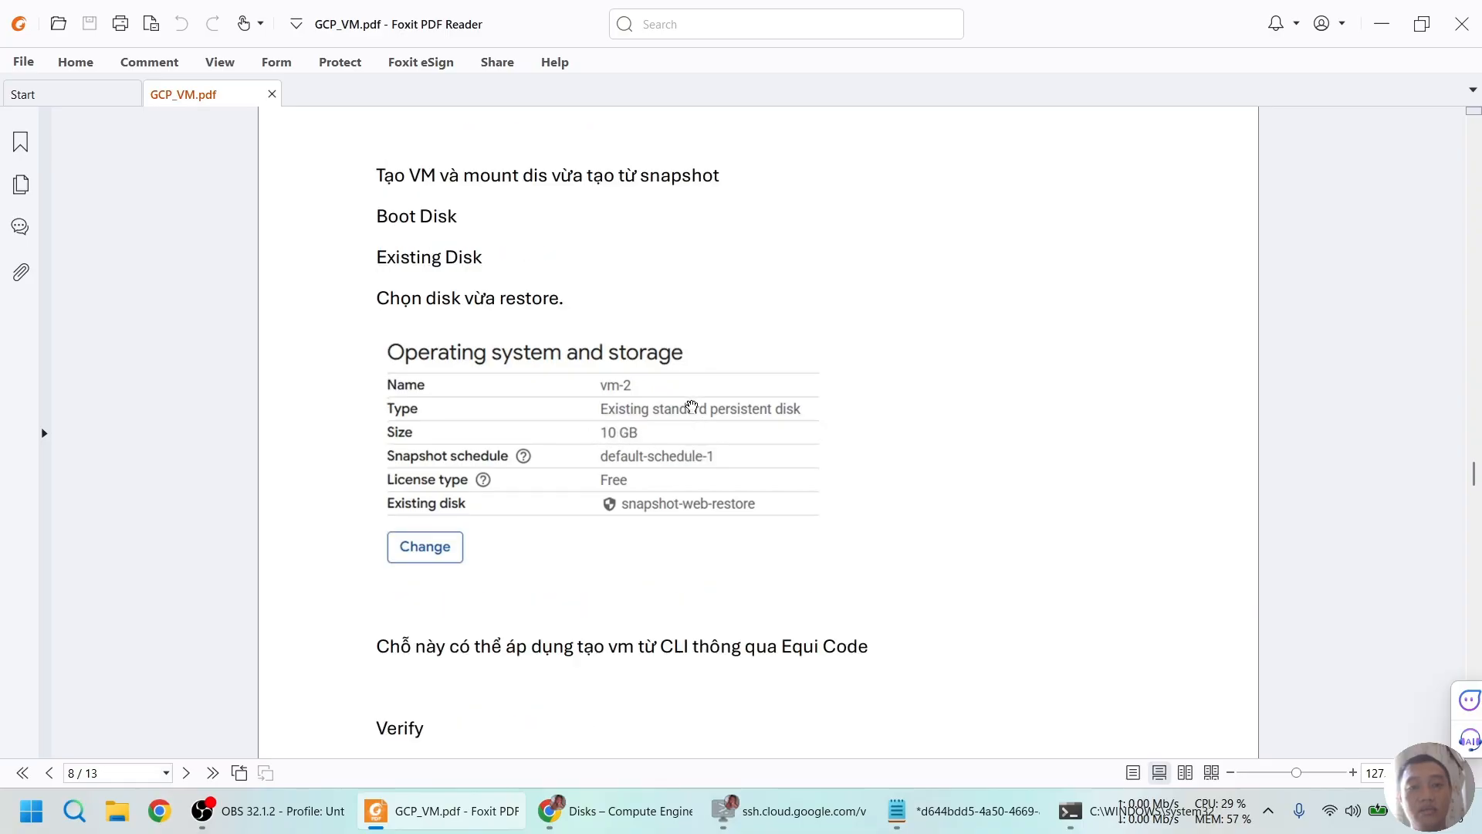
{"action": "key", "text": "alt+Tab"}
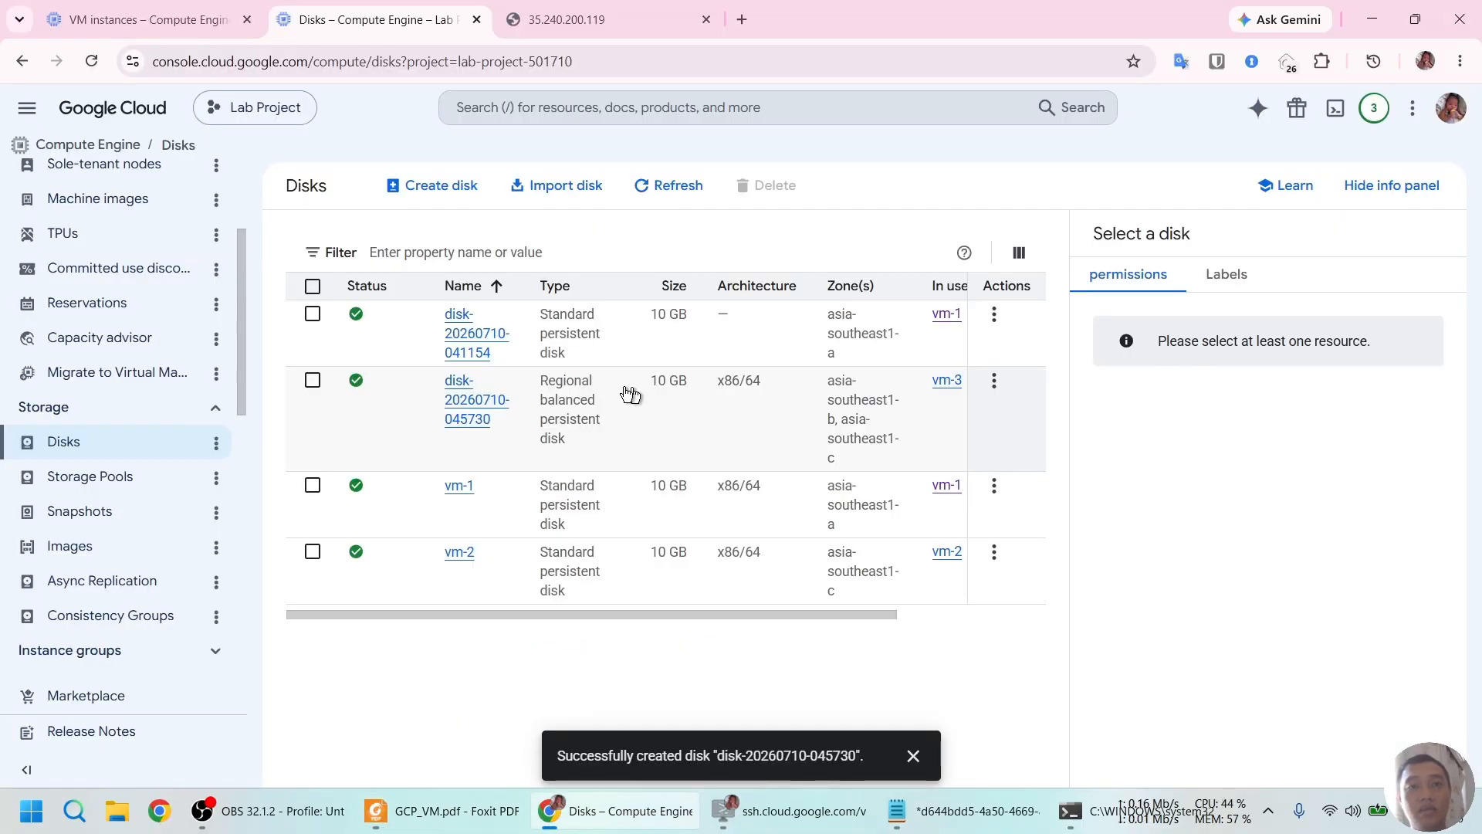
{"action": "left_click", "coordinate": [108, 11]}
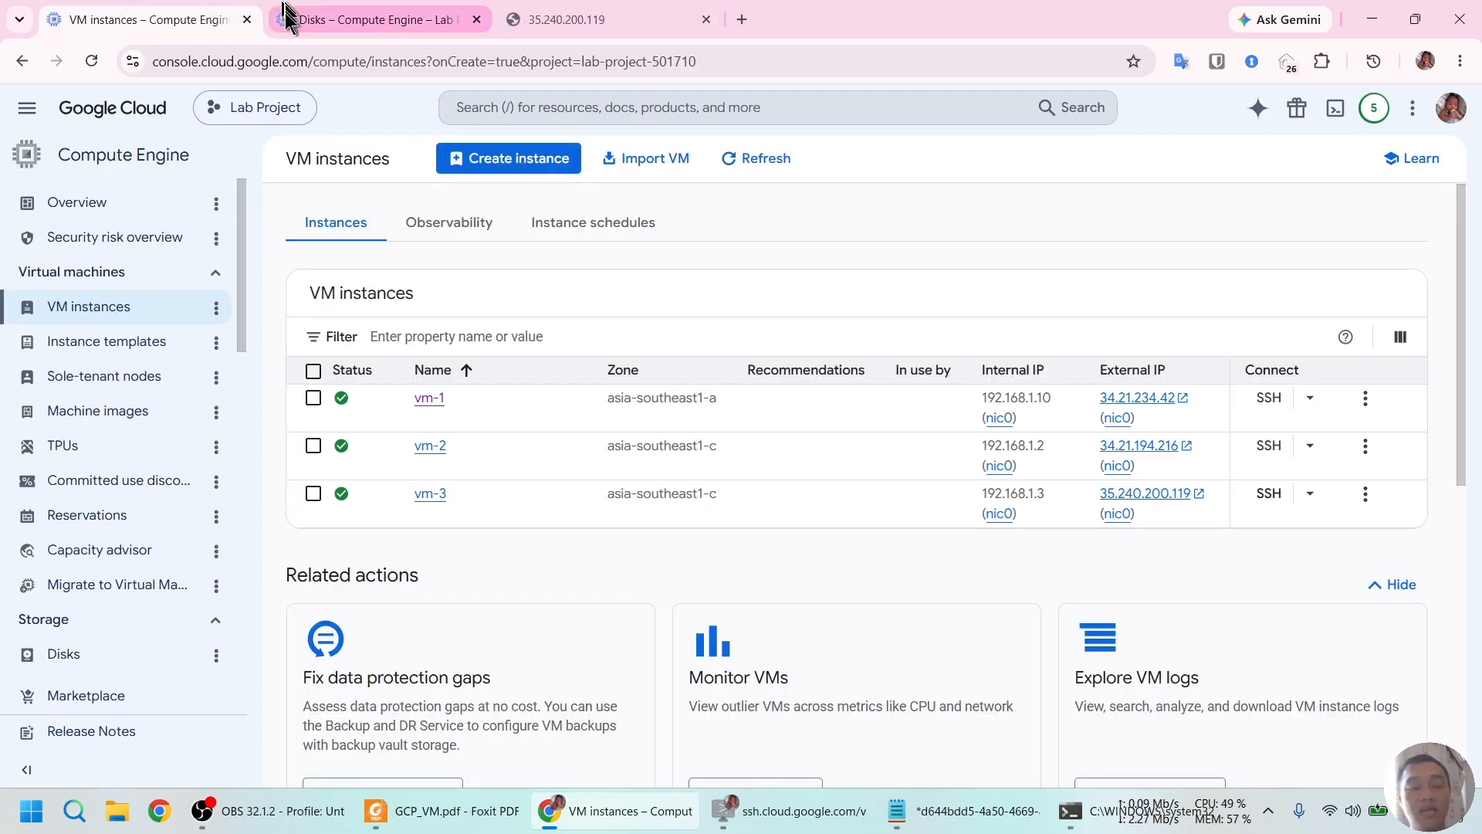
{"action": "left_click", "coordinate": [415, 11]}
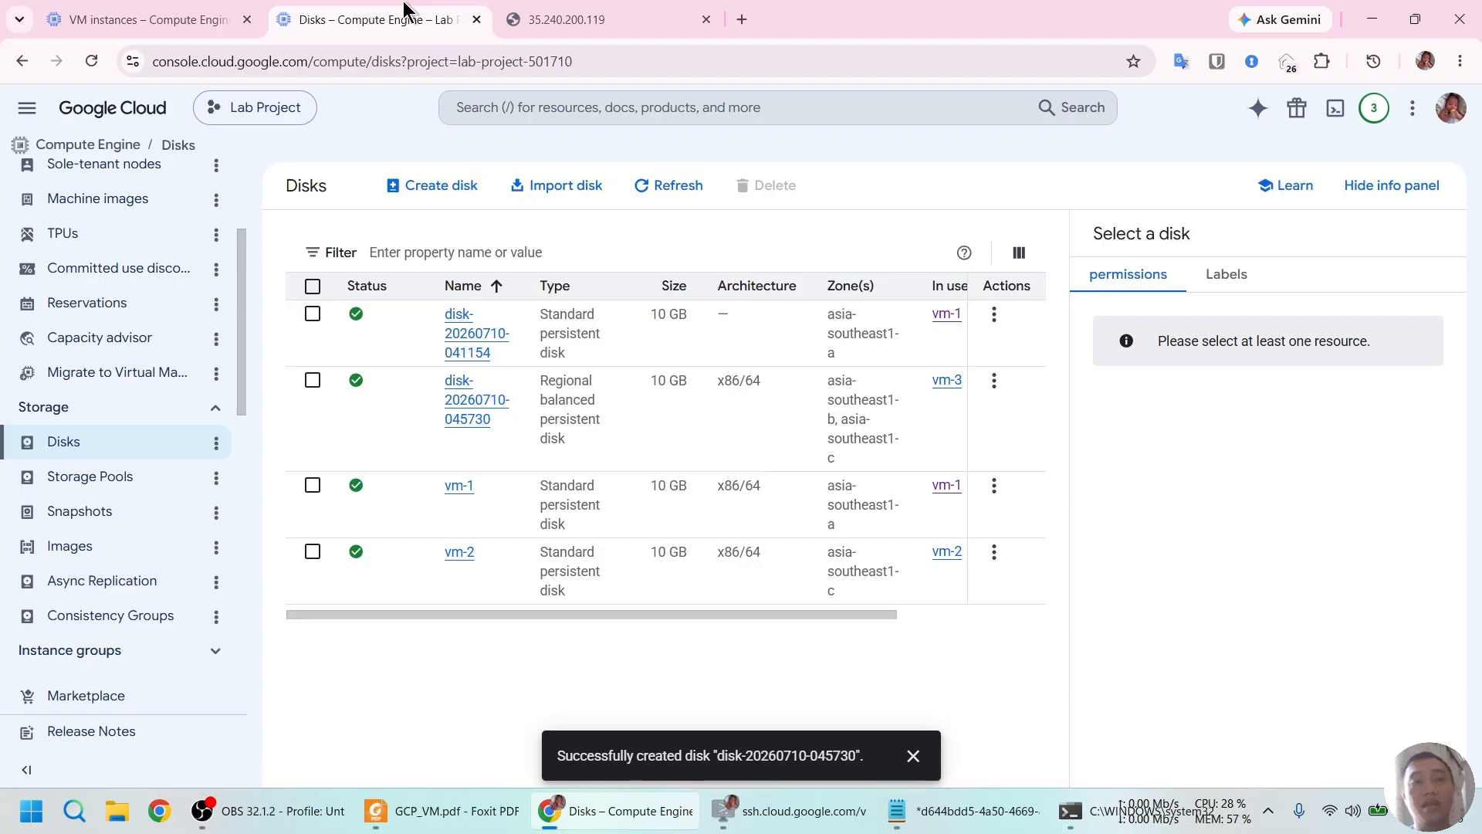
{"action": "left_click", "coordinate": [487, 811]}
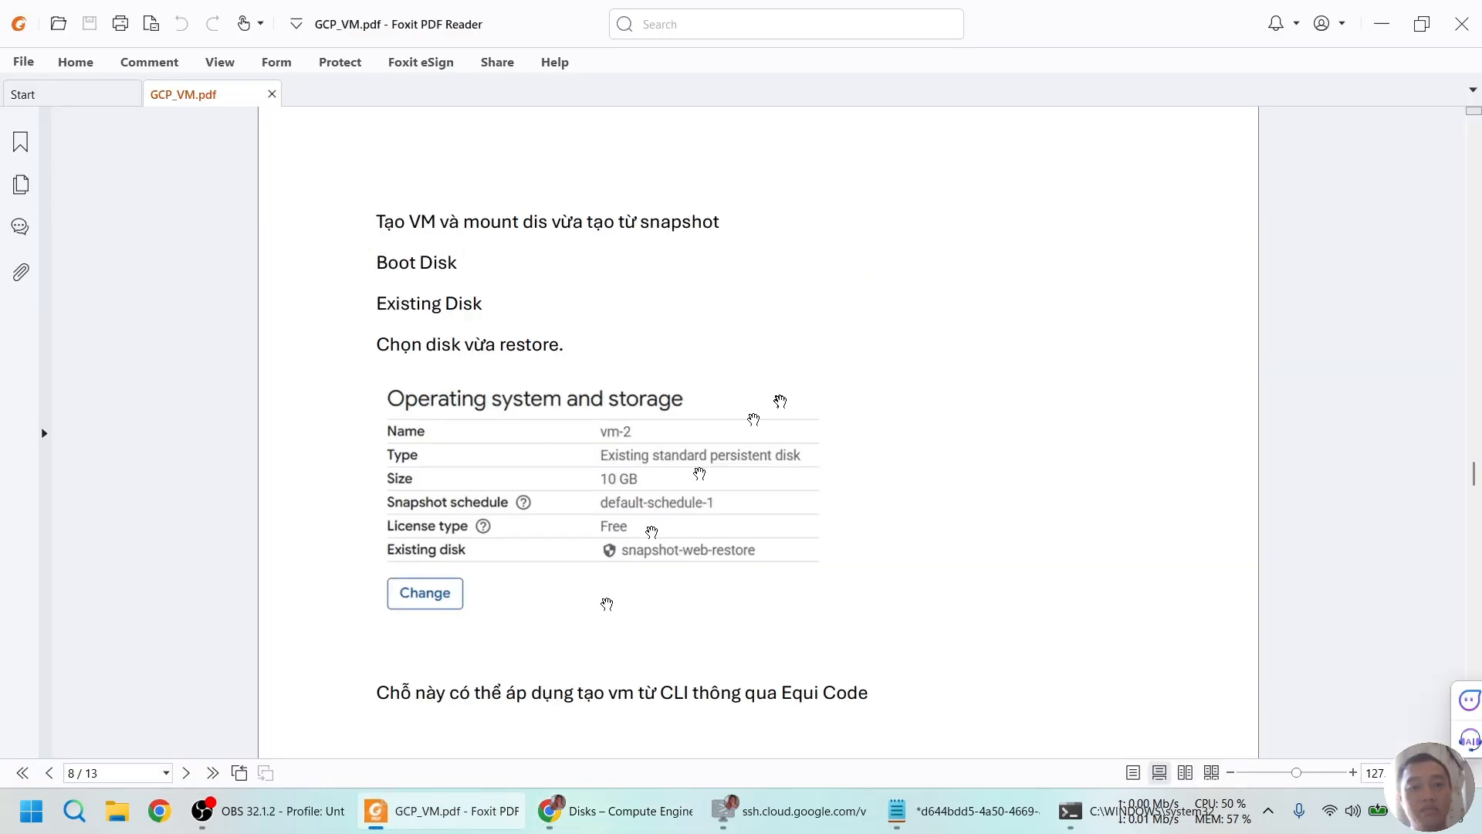
{"action": "scroll", "coordinate": [785, 392], "scroll_direction": "down", "scroll_amount": 2}
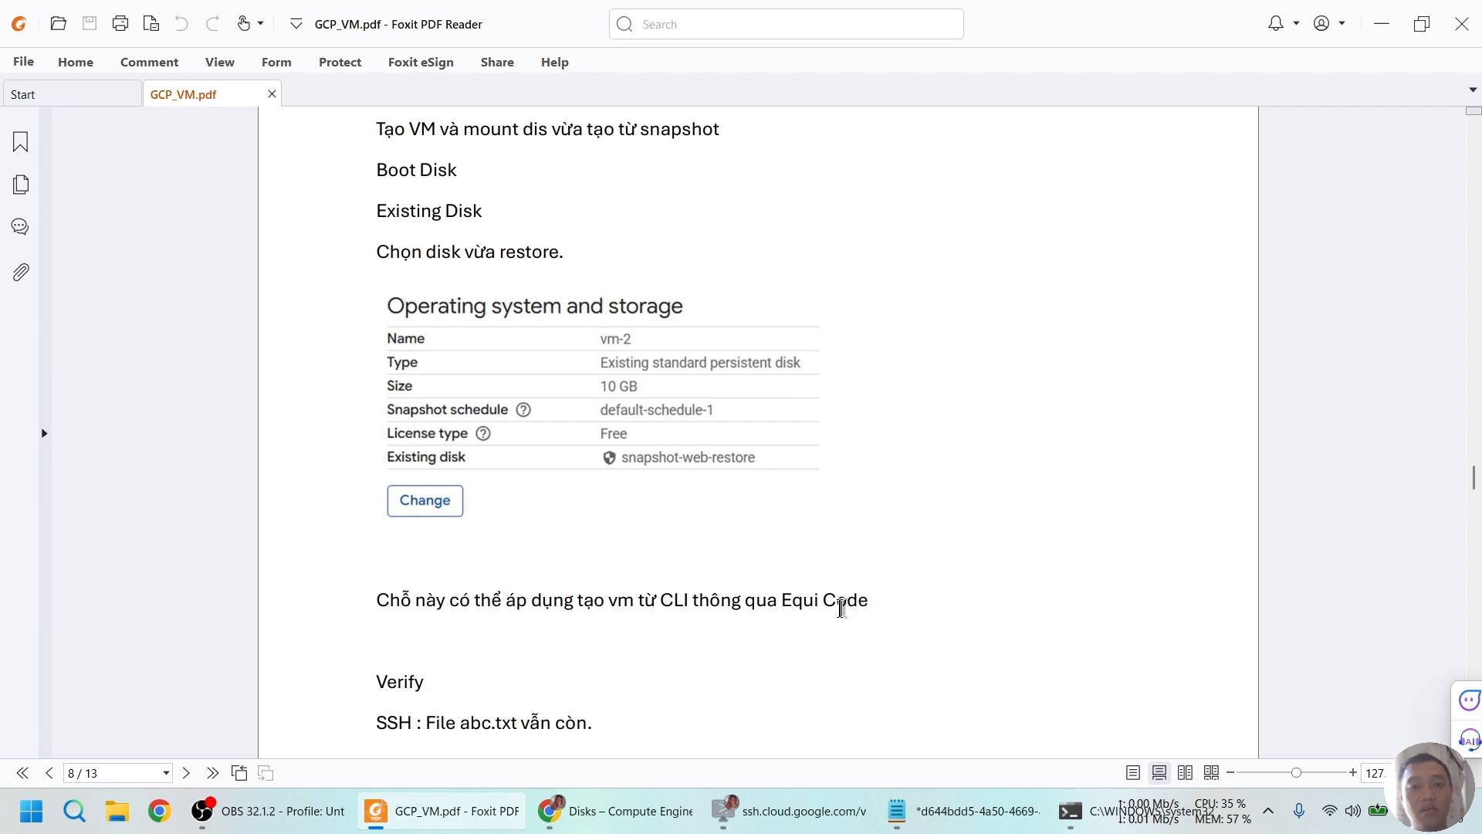
{"action": "scroll", "coordinate": [611, 446], "scroll_direction": "down", "scroll_amount": 3}
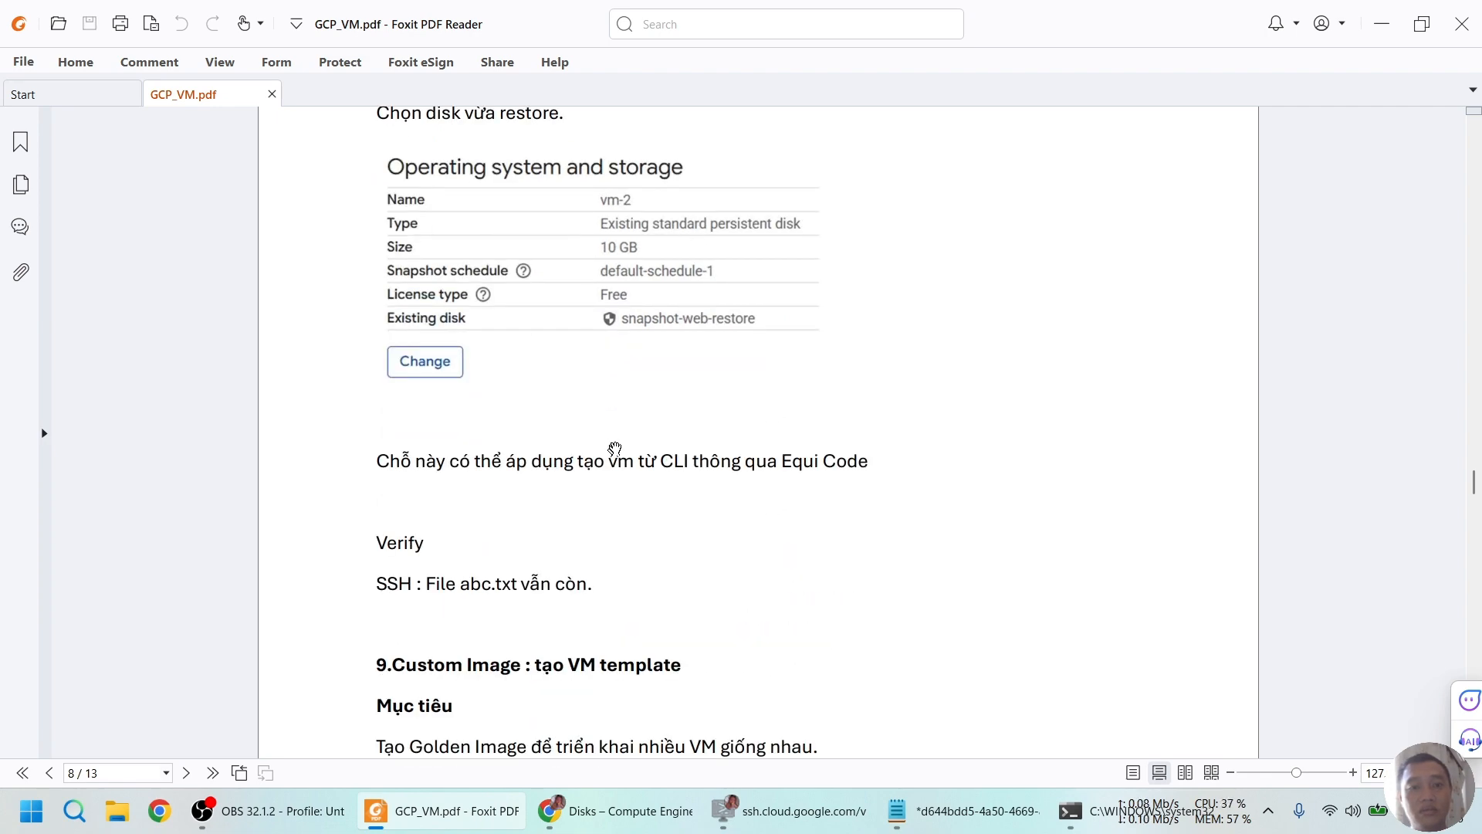
{"action": "scroll", "coordinate": [615, 448], "scroll_direction": "down", "scroll_amount": 3}
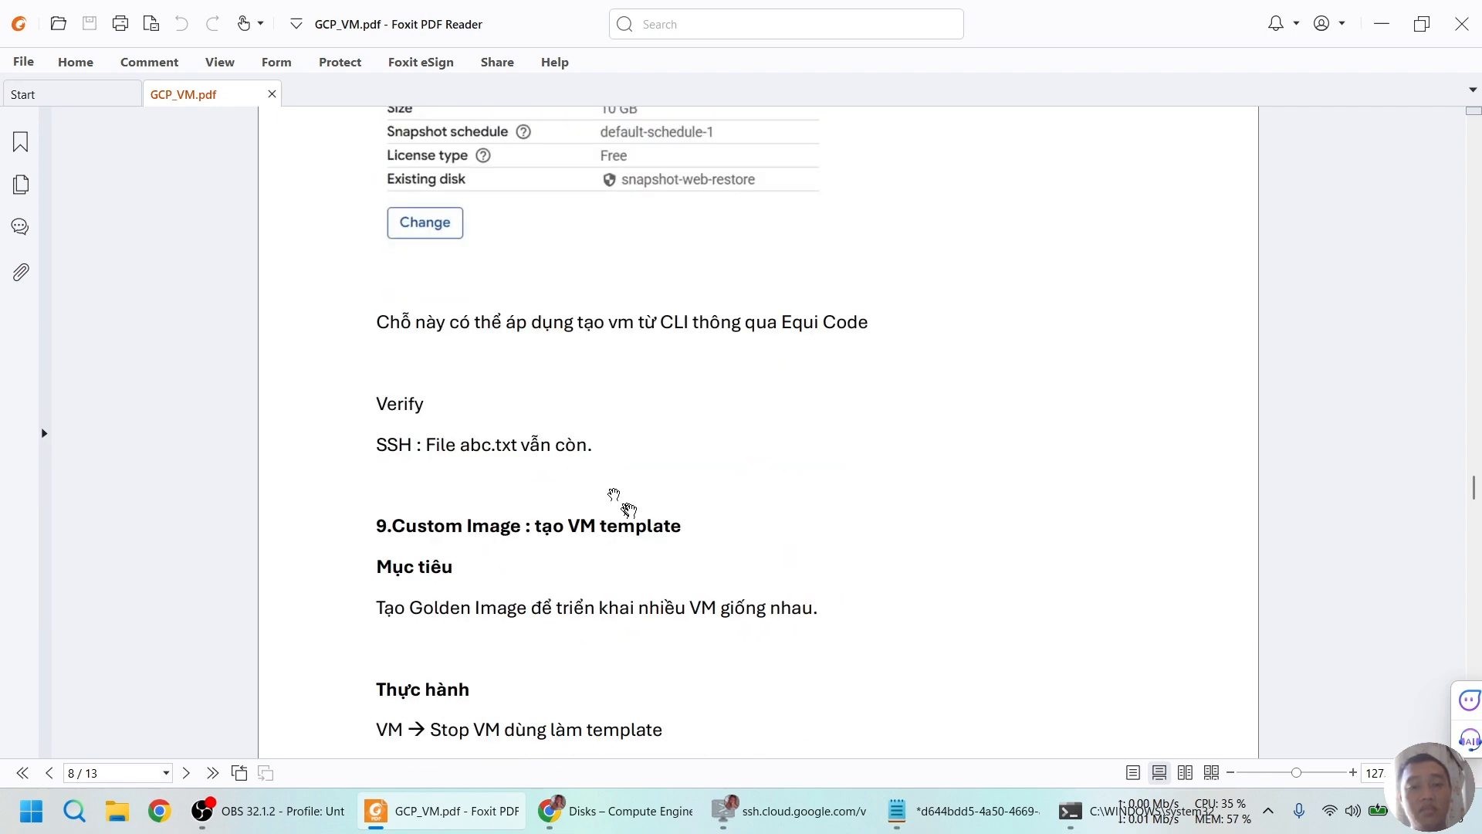
{"action": "scroll", "coordinate": [621, 502], "scroll_direction": "down", "scroll_amount": 4}
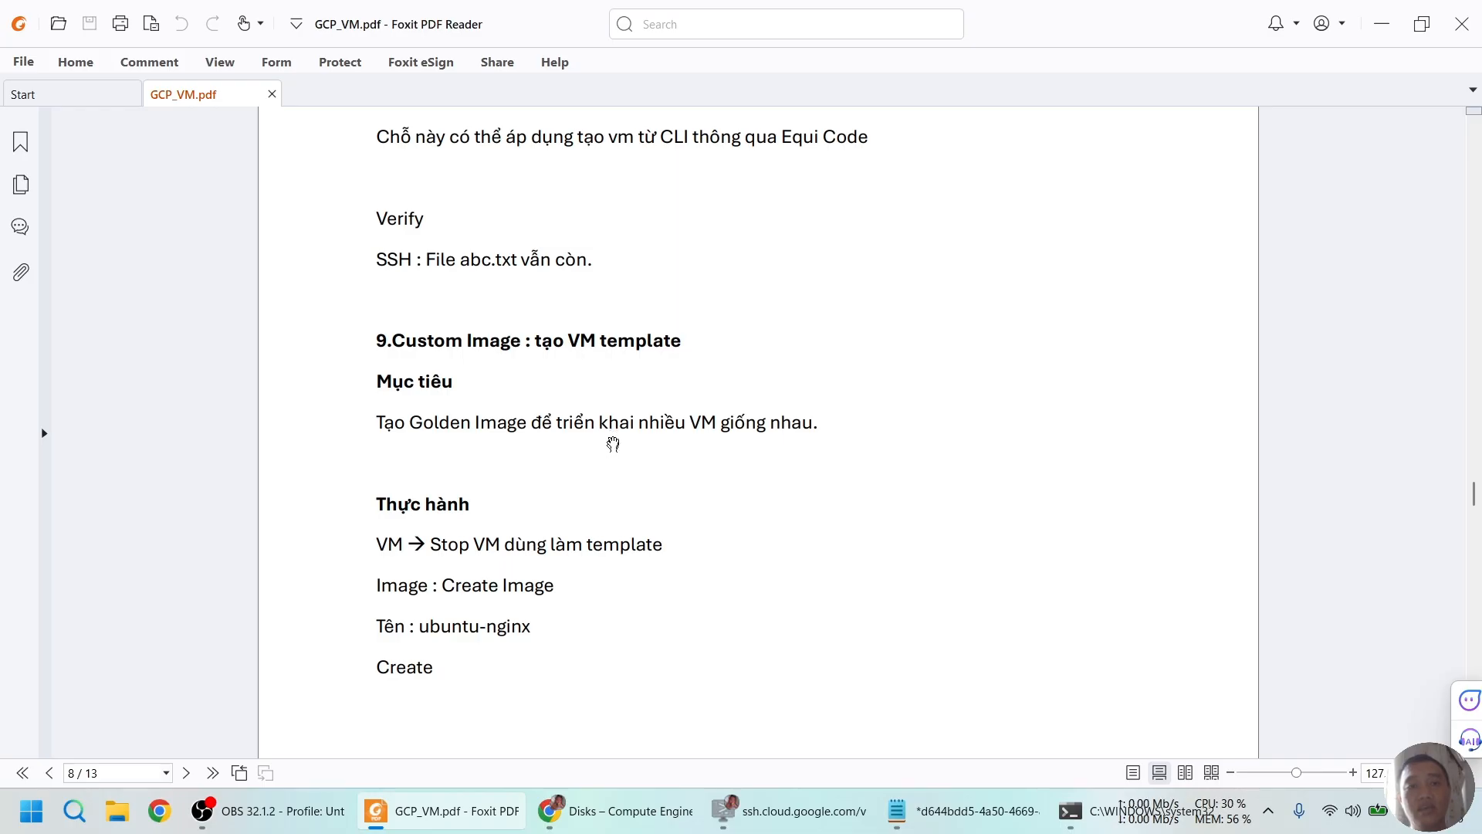
{"action": "scroll", "coordinate": [616, 427], "scroll_direction": "down", "scroll_amount": 1}
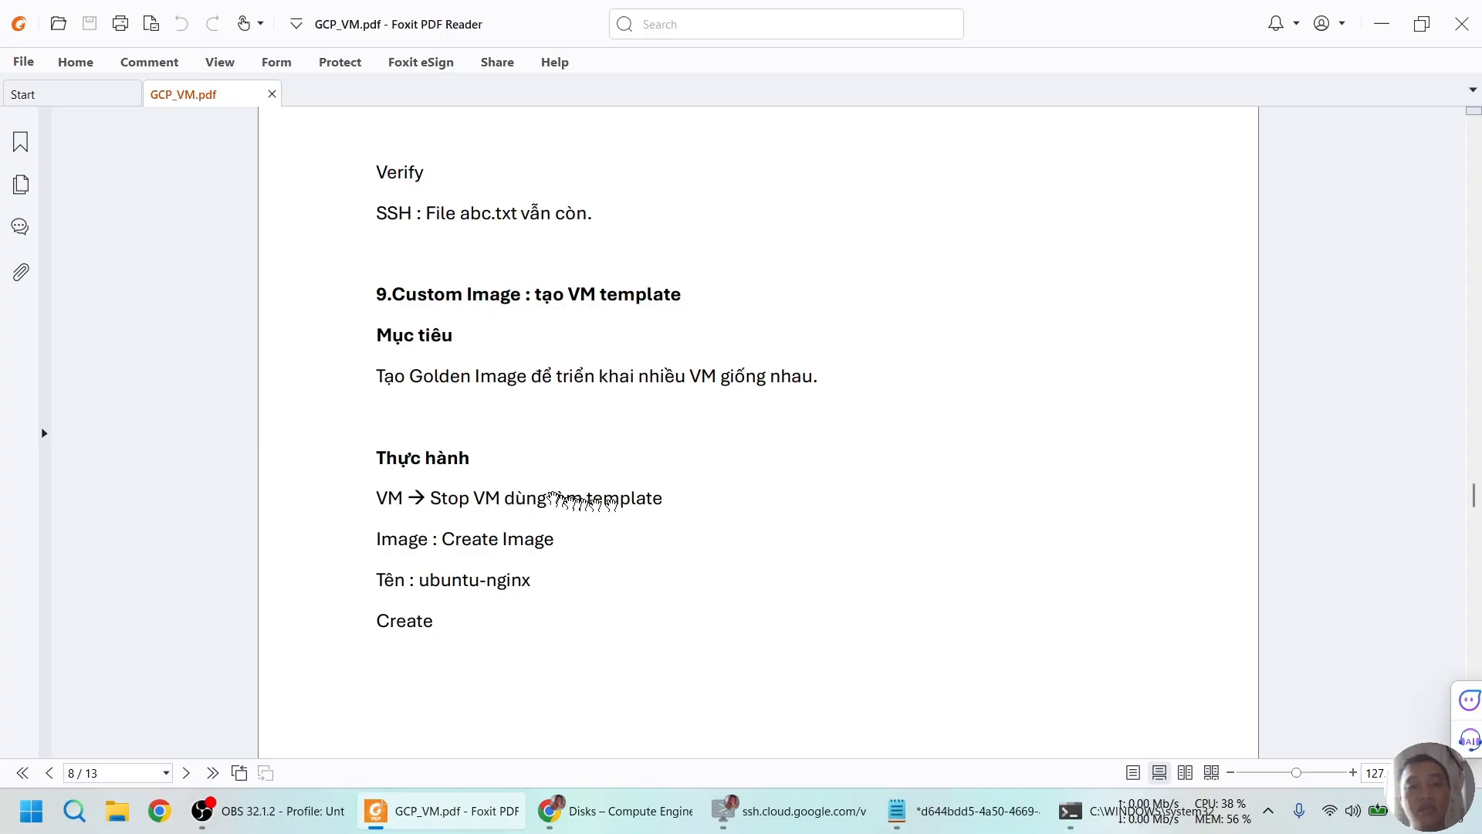
Switch back to the Google Cloud console and stop the vm-3 instance, confirming the stop.
{"action": "key", "text": "alt+Tab"}
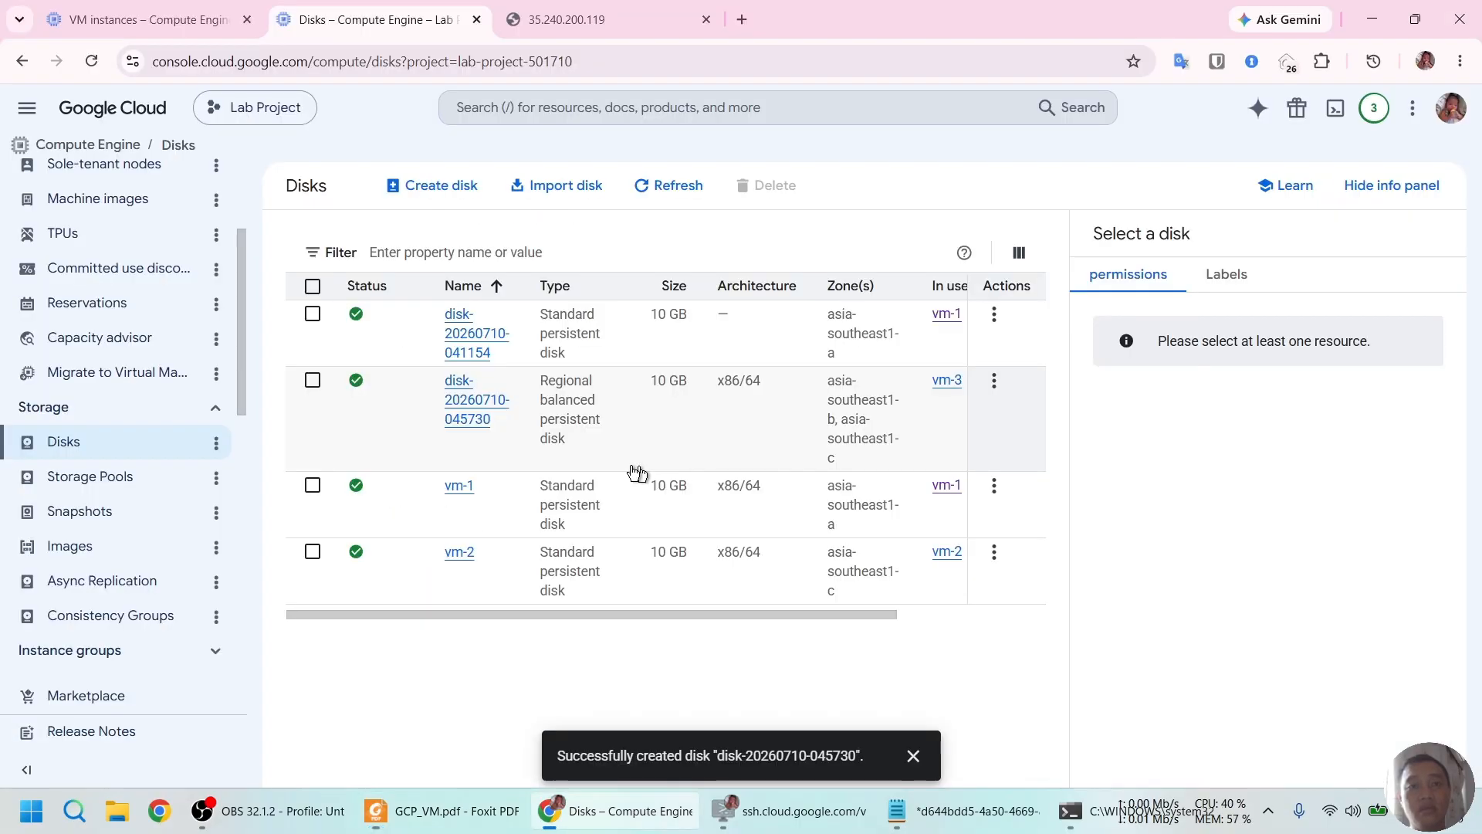
{"action": "left_click", "coordinate": [147, 19]}
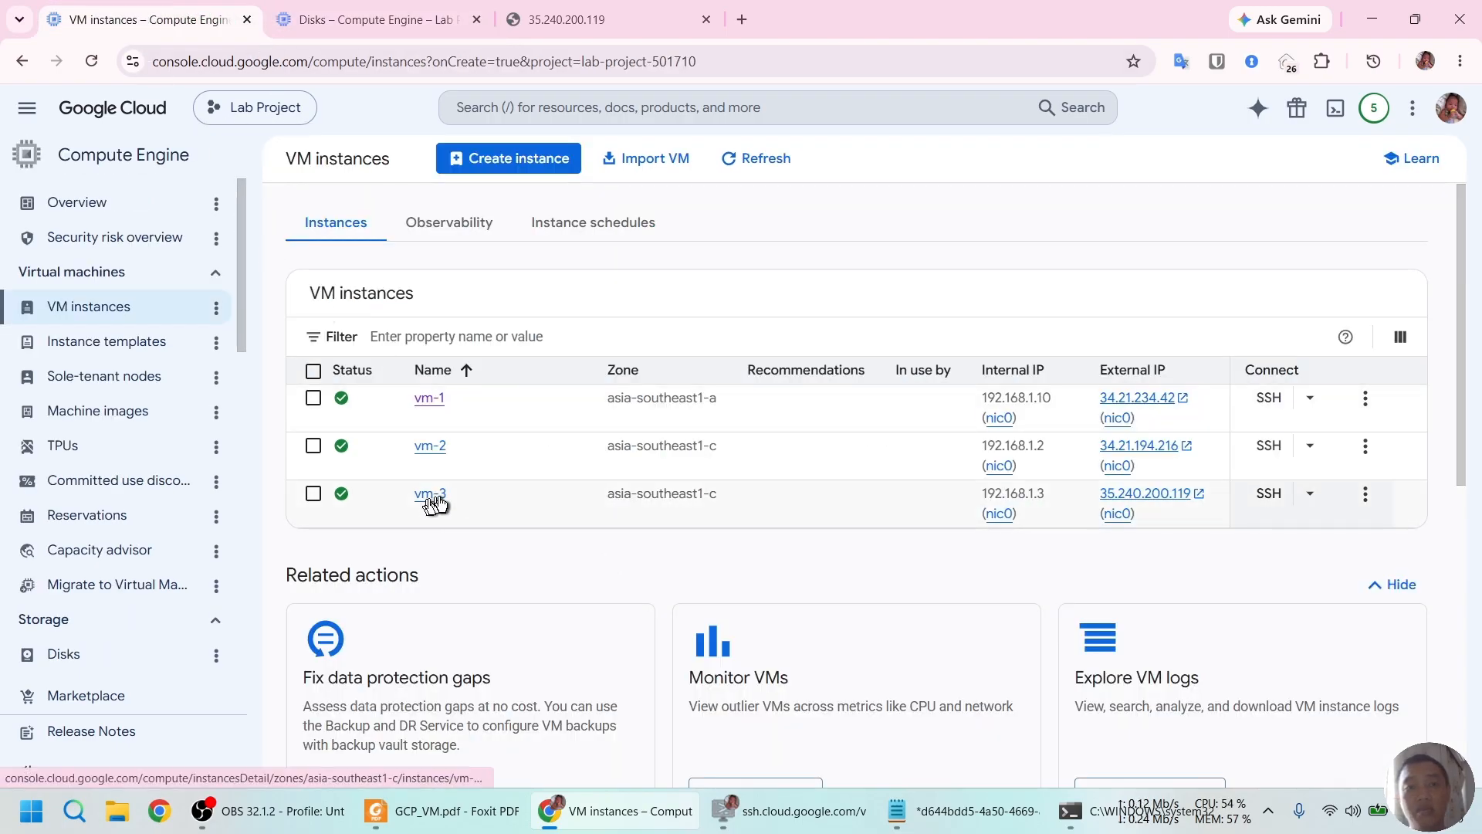
{"action": "left_click", "coordinate": [1371, 501]}
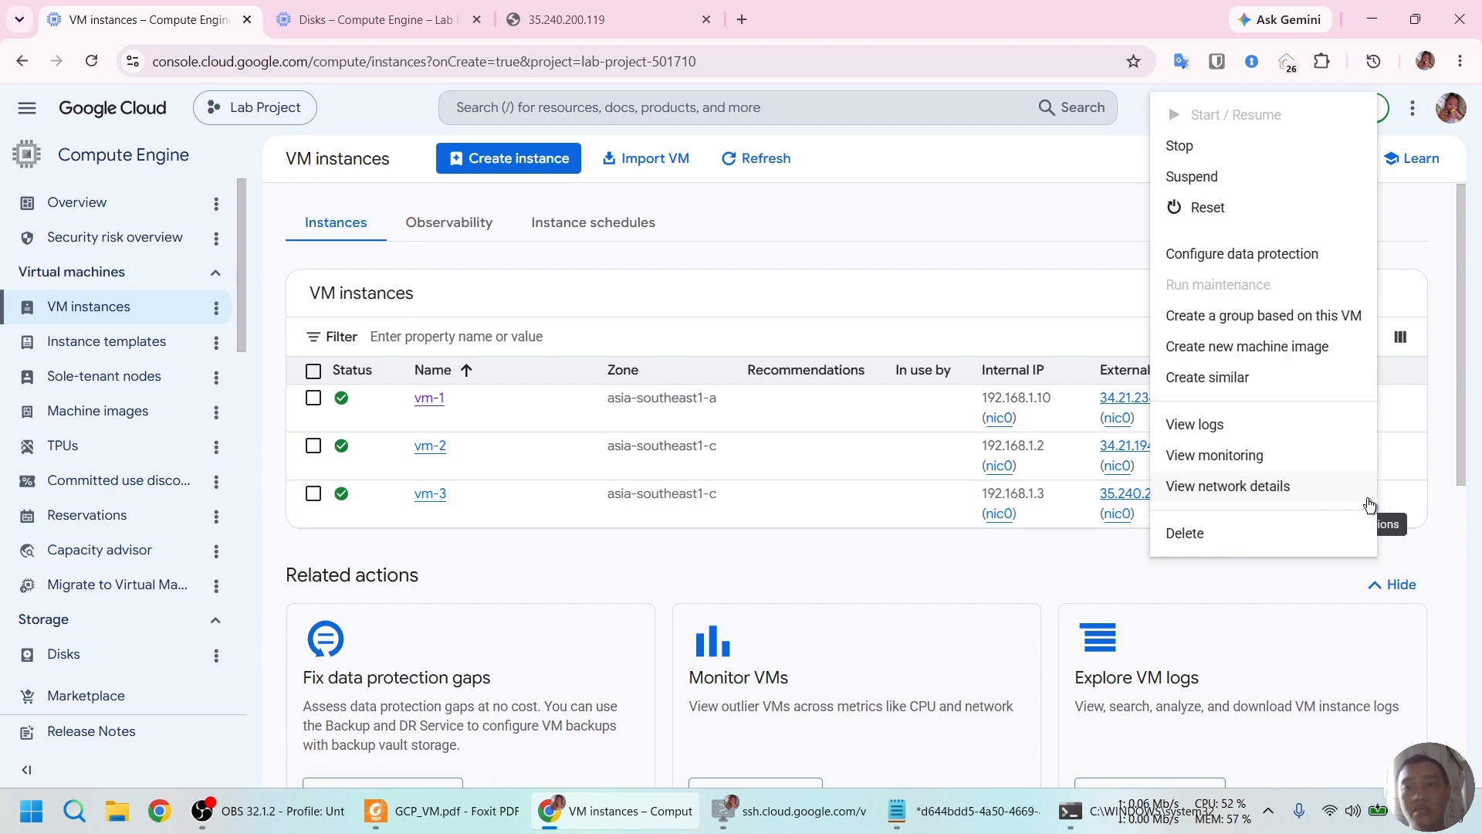
{"action": "left_click", "coordinate": [1252, 150]}
{"action": "left_click", "coordinate": [974, 566]}
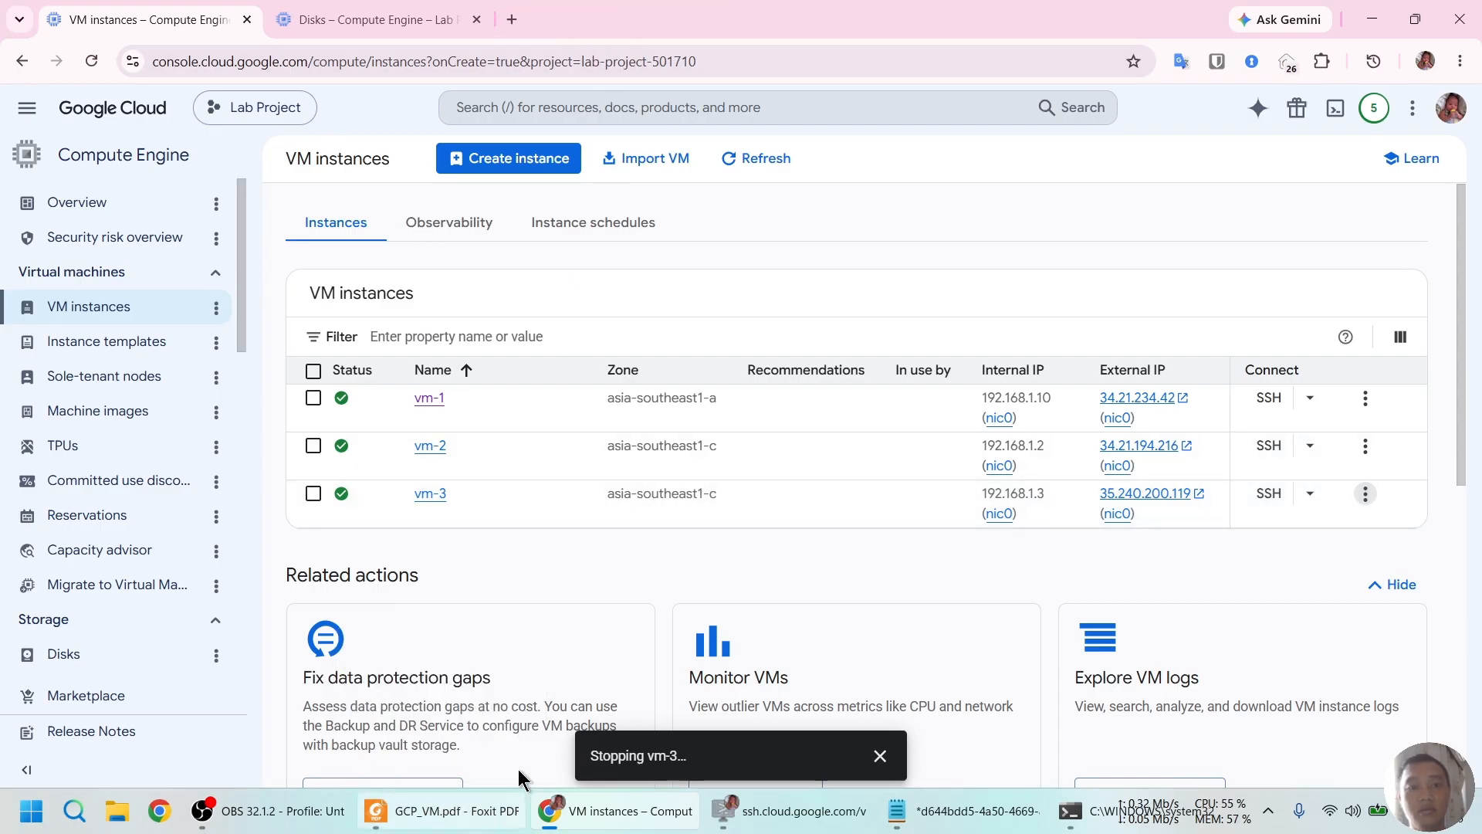
Check the guide's Create Image instruction, open Compute Engine's Images page in the console, and dismiss the Windows Security notification.
{"action": "left_click", "coordinate": [463, 817]}
{"action": "scroll", "coordinate": [672, 478], "scroll_direction": "down", "scroll_amount": 1}
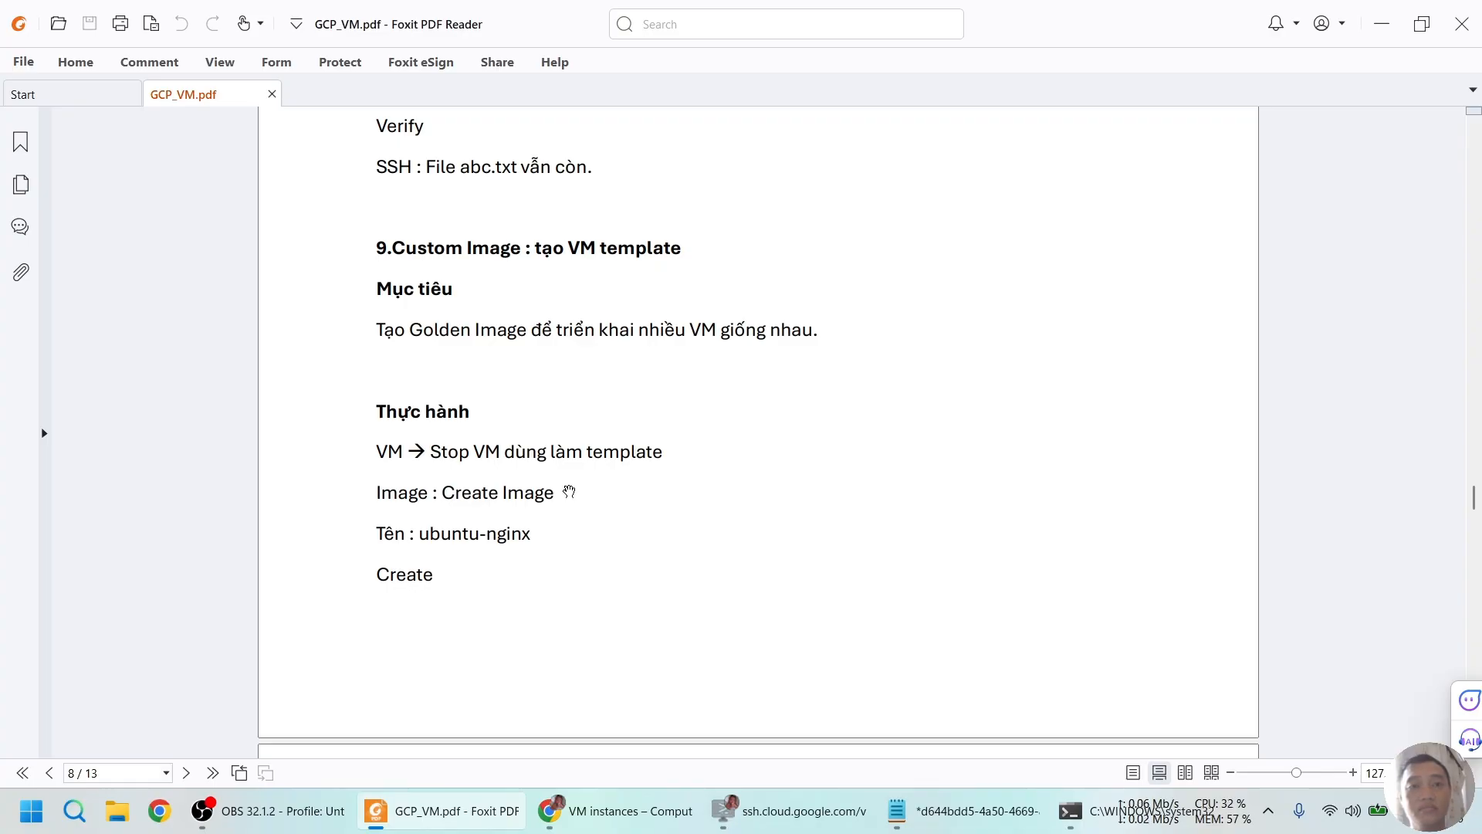
{"action": "key", "text": "alt+Tab"}
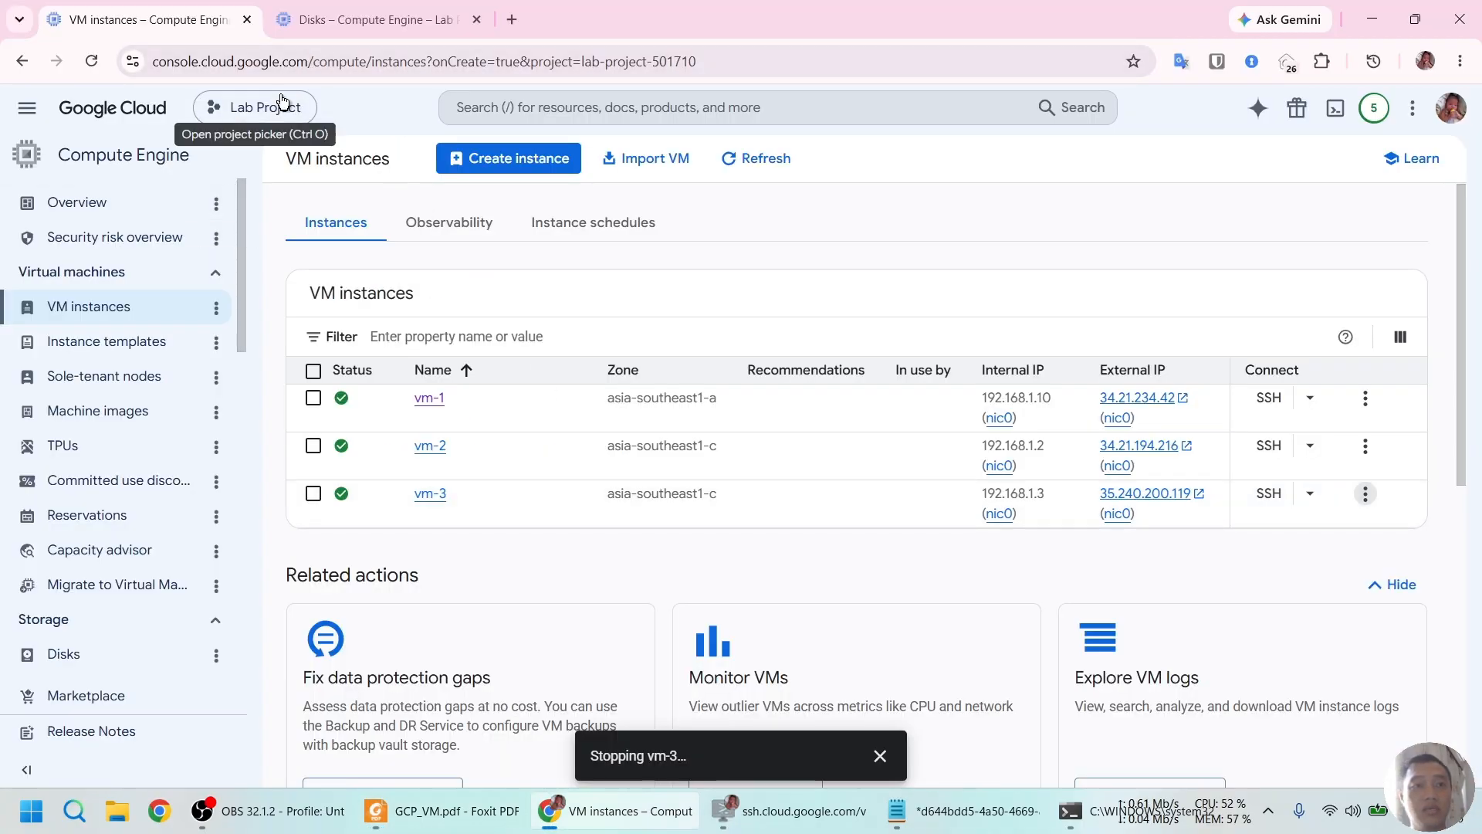
{"action": "left_click", "coordinate": [345, 17]}
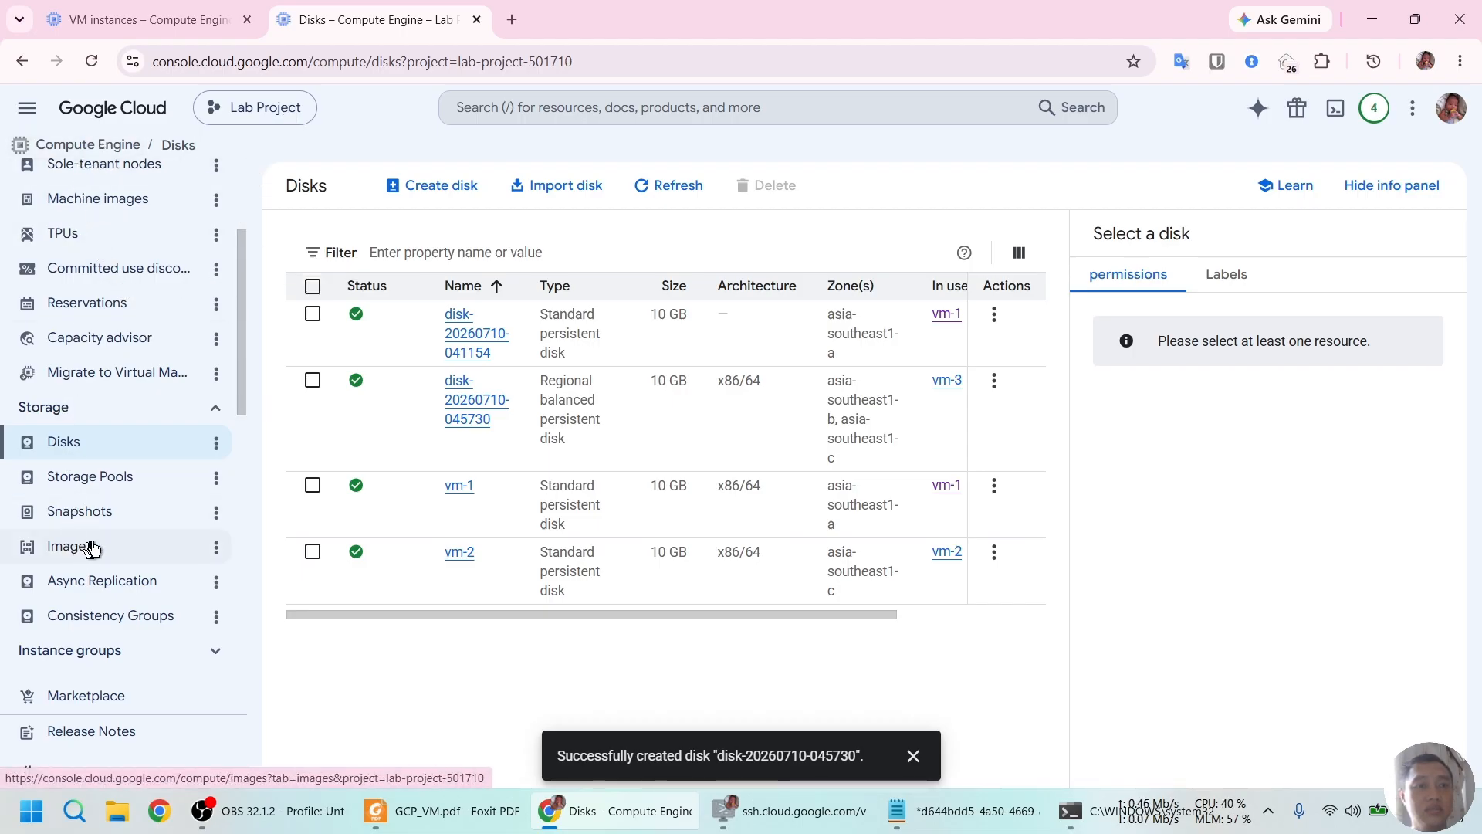
{"action": "scroll", "coordinate": [91, 547], "scroll_direction": "down", "scroll_amount": 3}
{"action": "scroll", "coordinate": [162, 390], "scroll_direction": "down", "scroll_amount": 3}
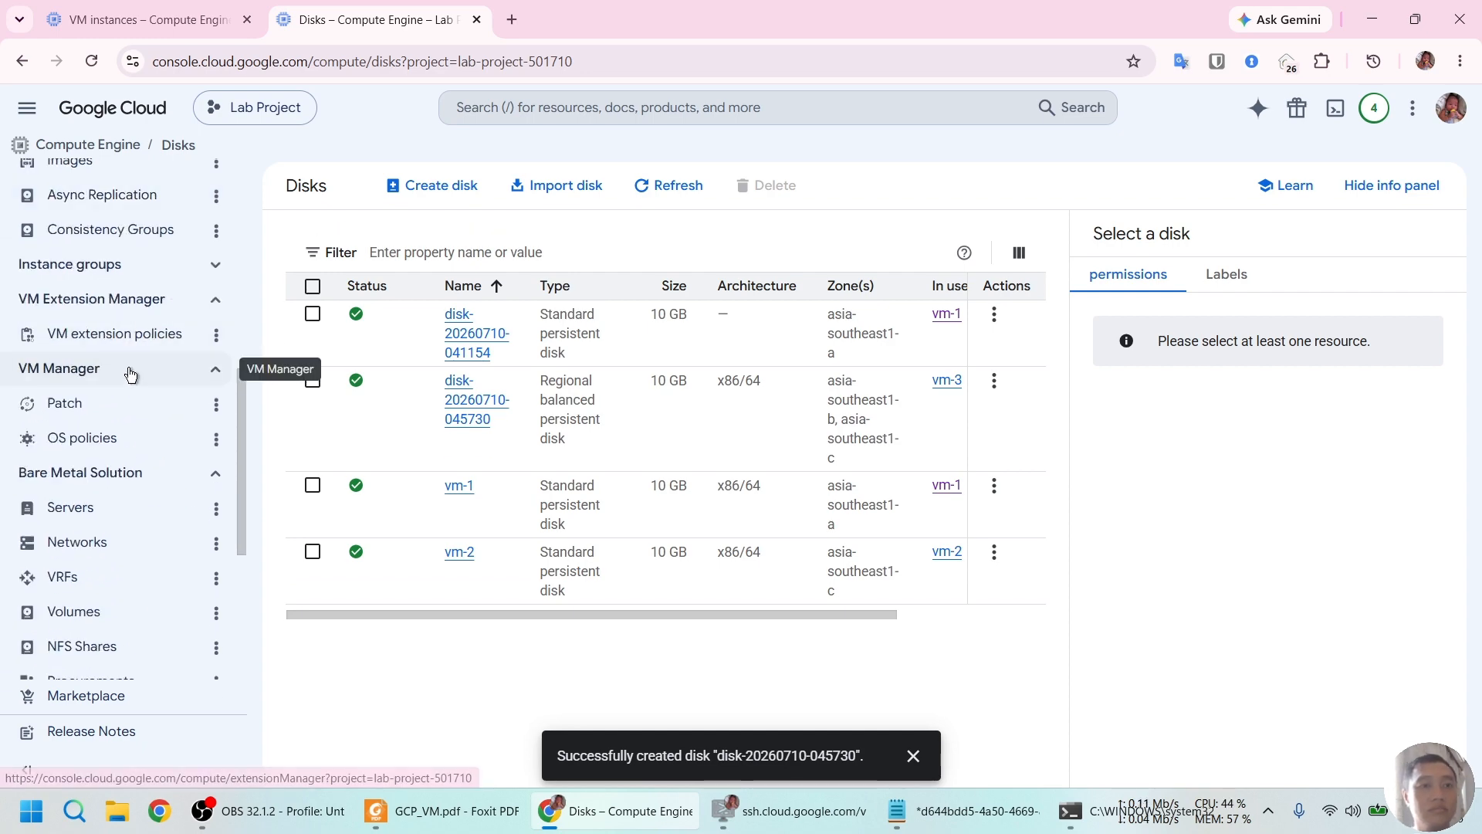
{"action": "scroll", "coordinate": [135, 375], "scroll_direction": "up", "scroll_amount": 5}
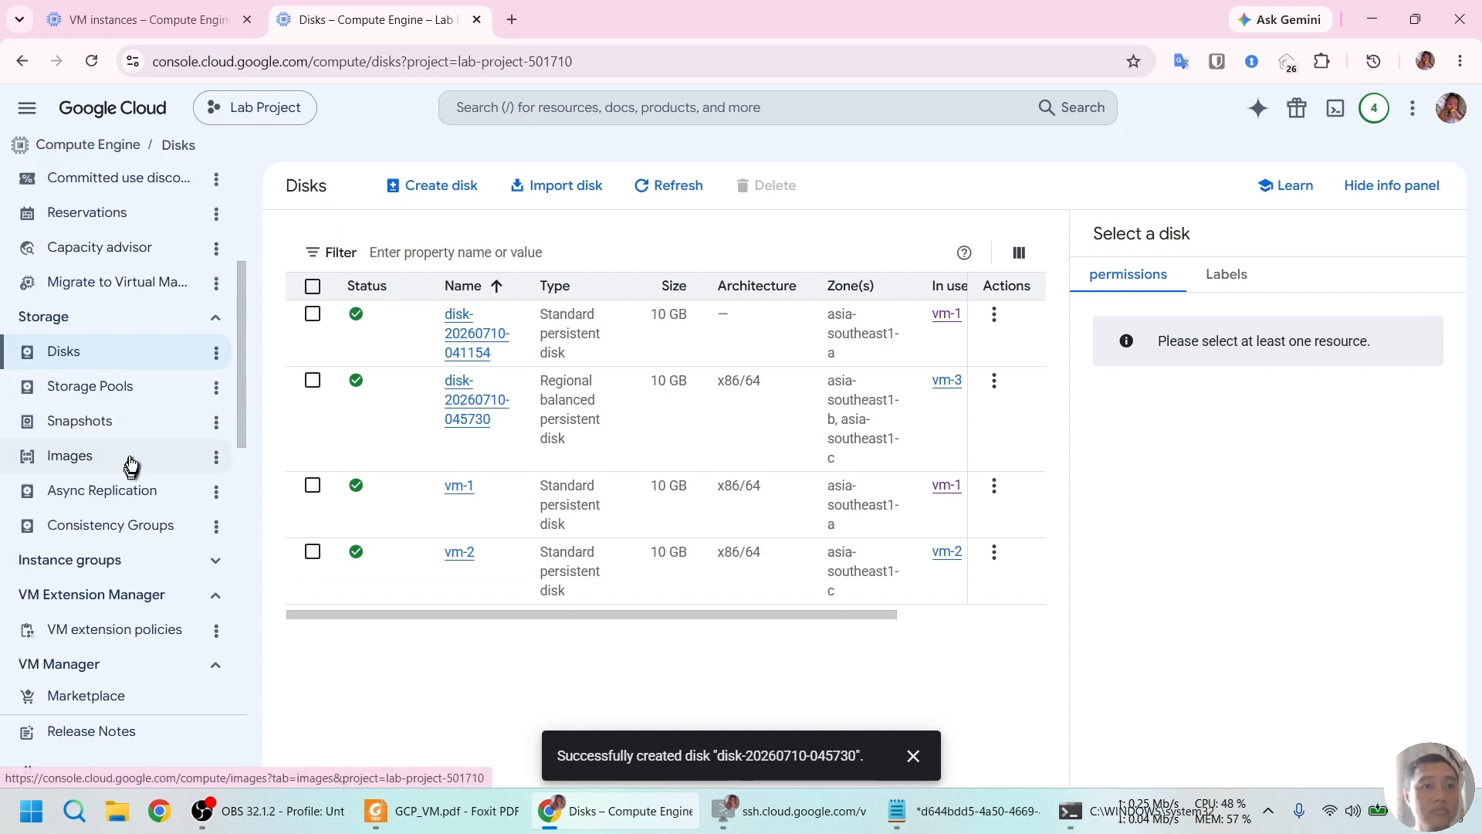
{"action": "scroll", "coordinate": [132, 463], "scroll_direction": "up", "scroll_amount": 5}
{"action": "scroll", "coordinate": [130, 464], "scroll_direction": "down", "scroll_amount": 2}
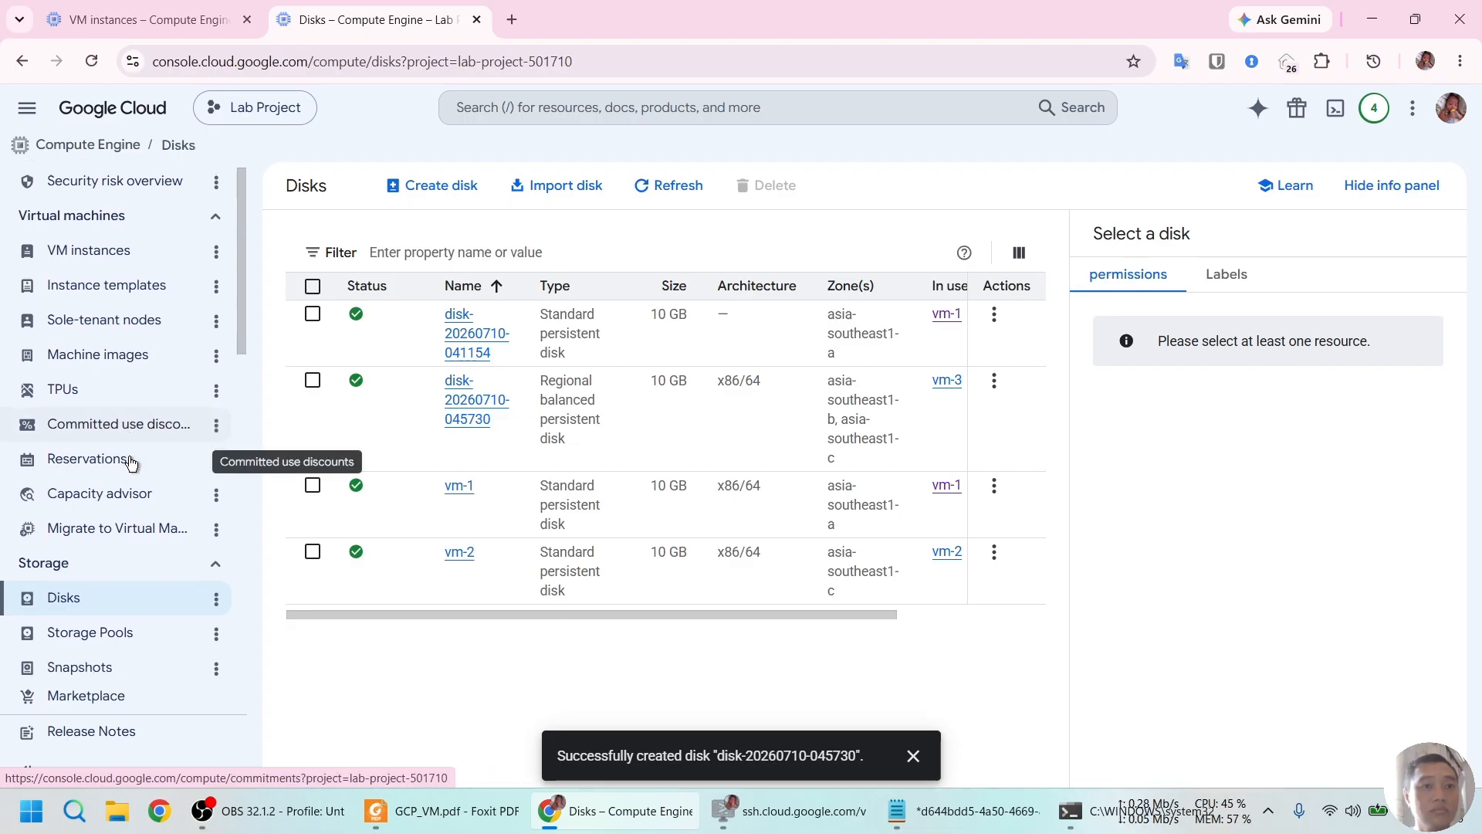
{"action": "left_click", "coordinate": [91, 647]}
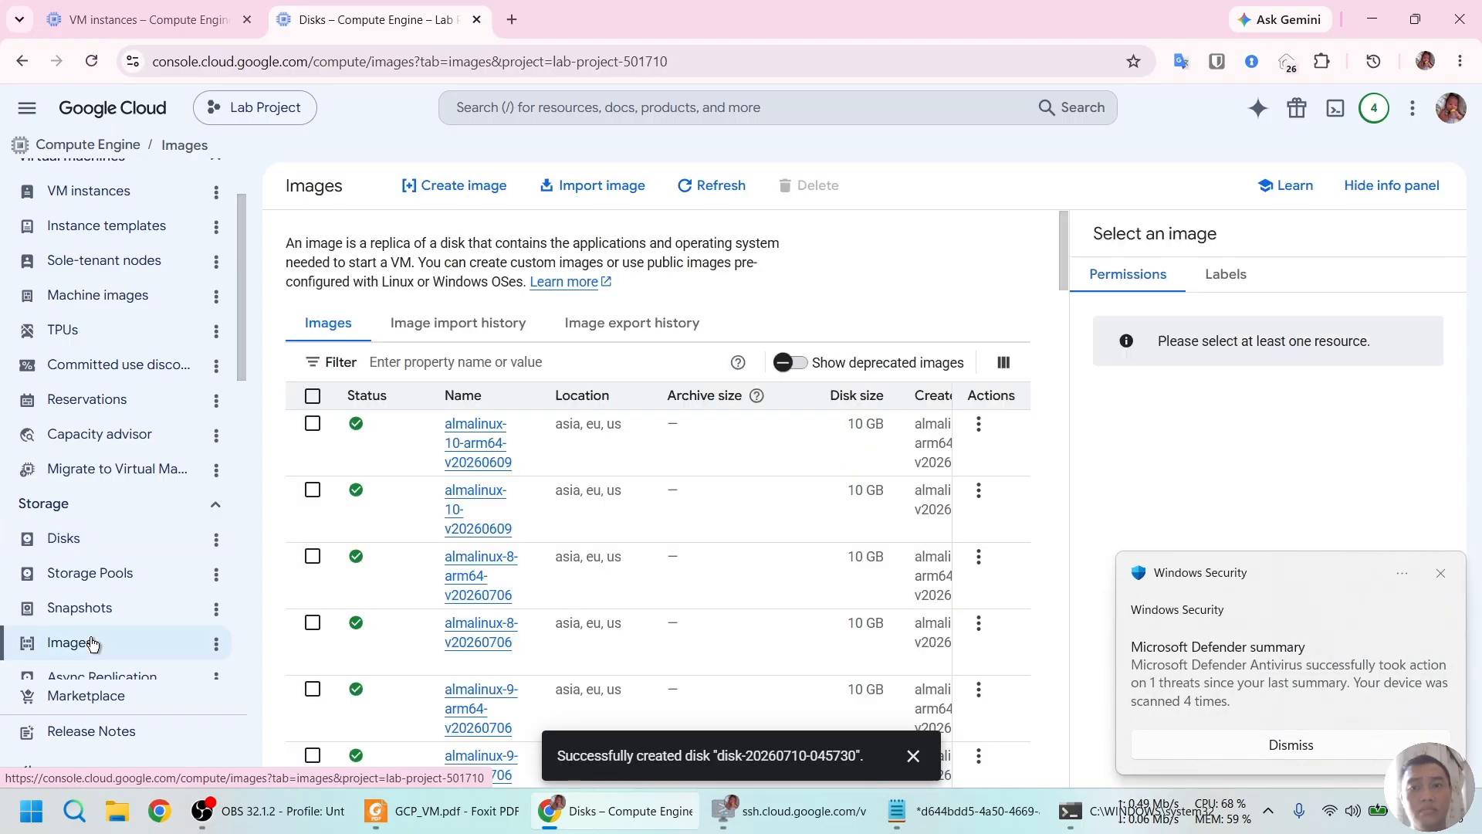
{"action": "left_click", "coordinate": [1216, 745]}
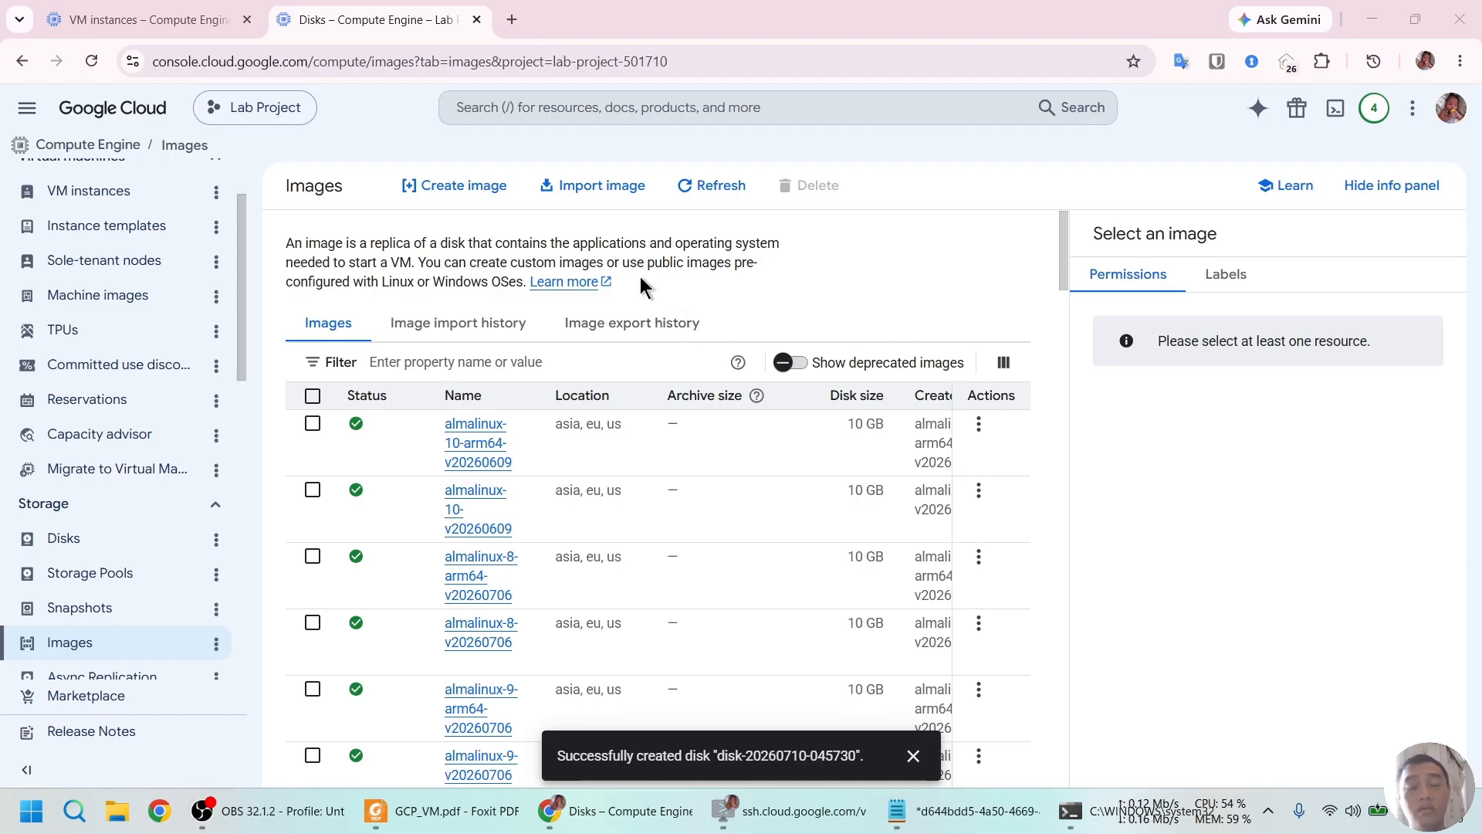
{"action": "left_click", "coordinate": [727, 262]}
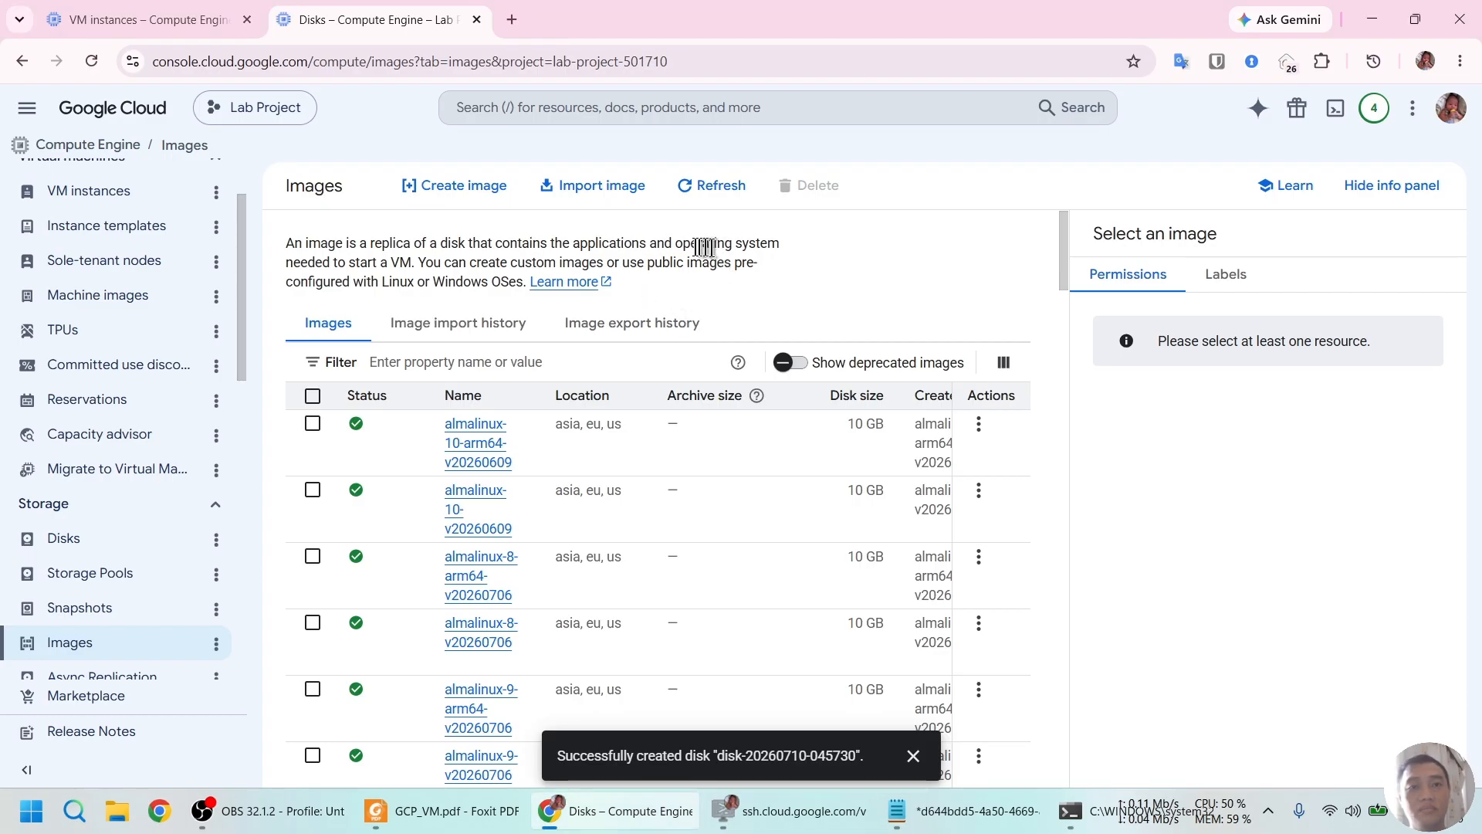
Take the image name ubuntu-nginx from section 9 of GCP_VM.pdf and start a new Compute Engine image with that name.
{"action": "left_click", "coordinate": [444, 811]}
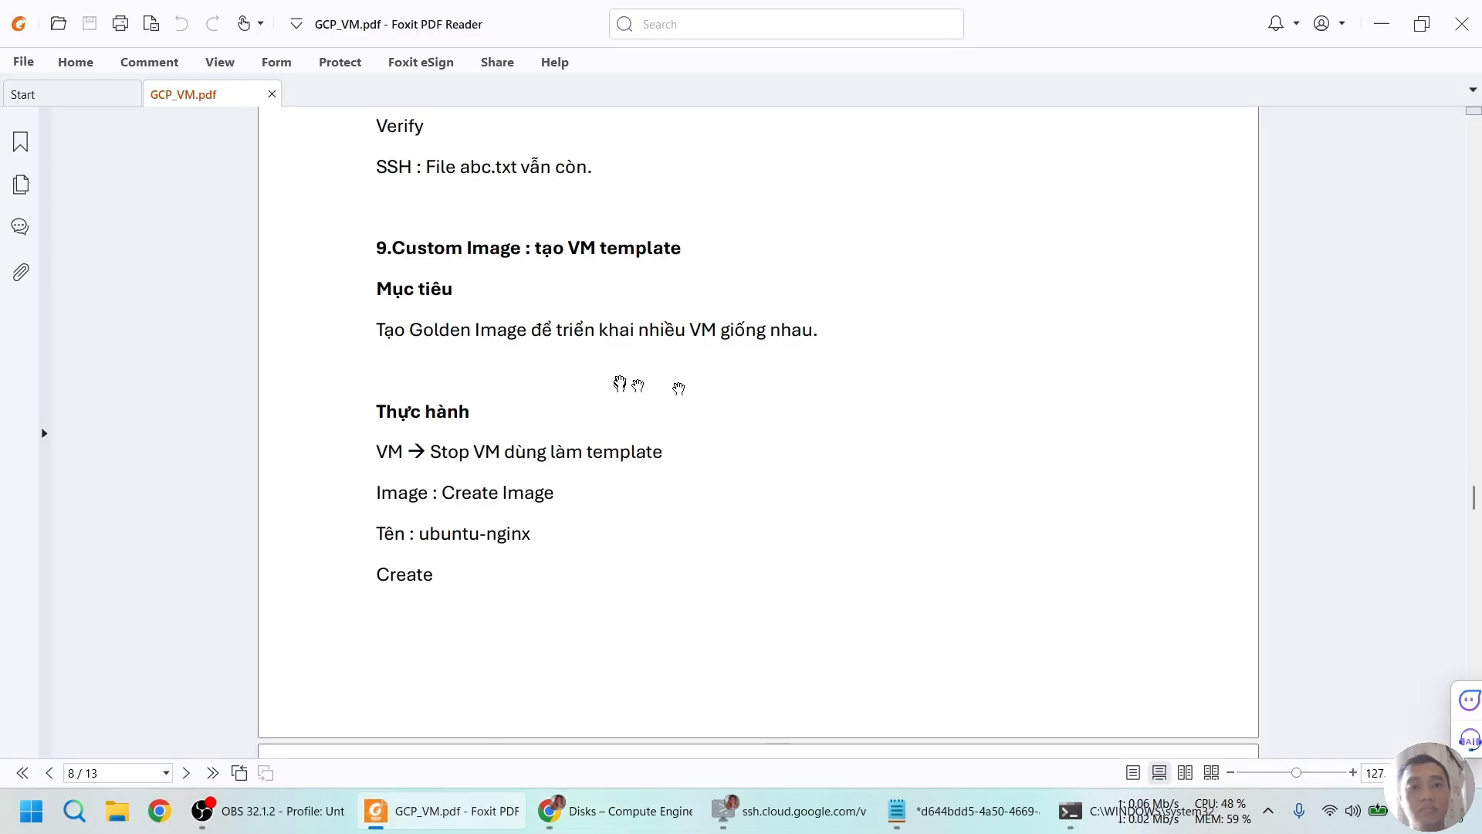
{"action": "scroll", "coordinate": [619, 375], "scroll_direction": "down", "scroll_amount": 2}
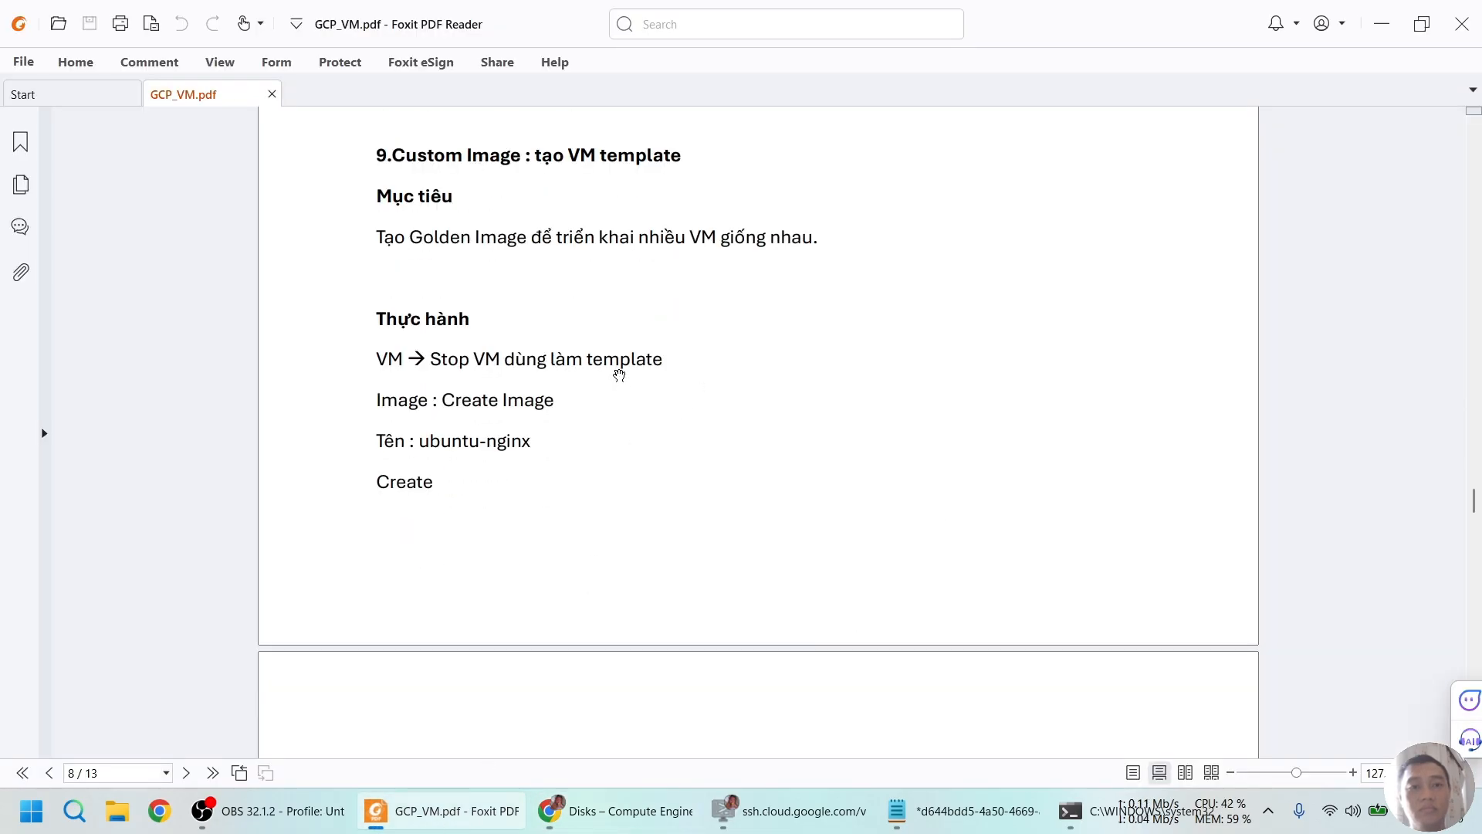
{"action": "left_click_drag", "start_coordinate": [424, 441], "coordinate": [545, 444]}
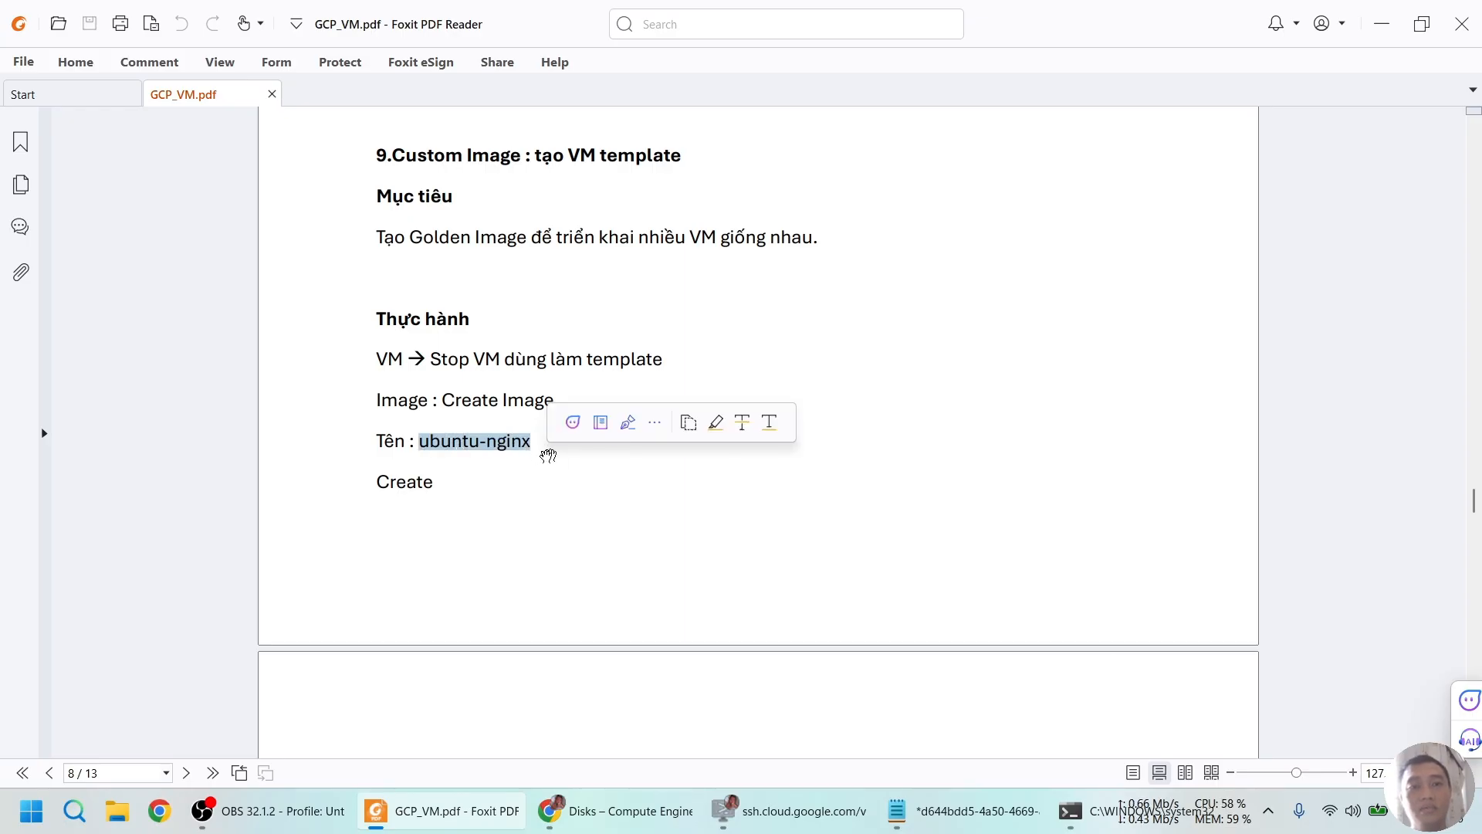
{"action": "key", "text": "alt+Tab"}
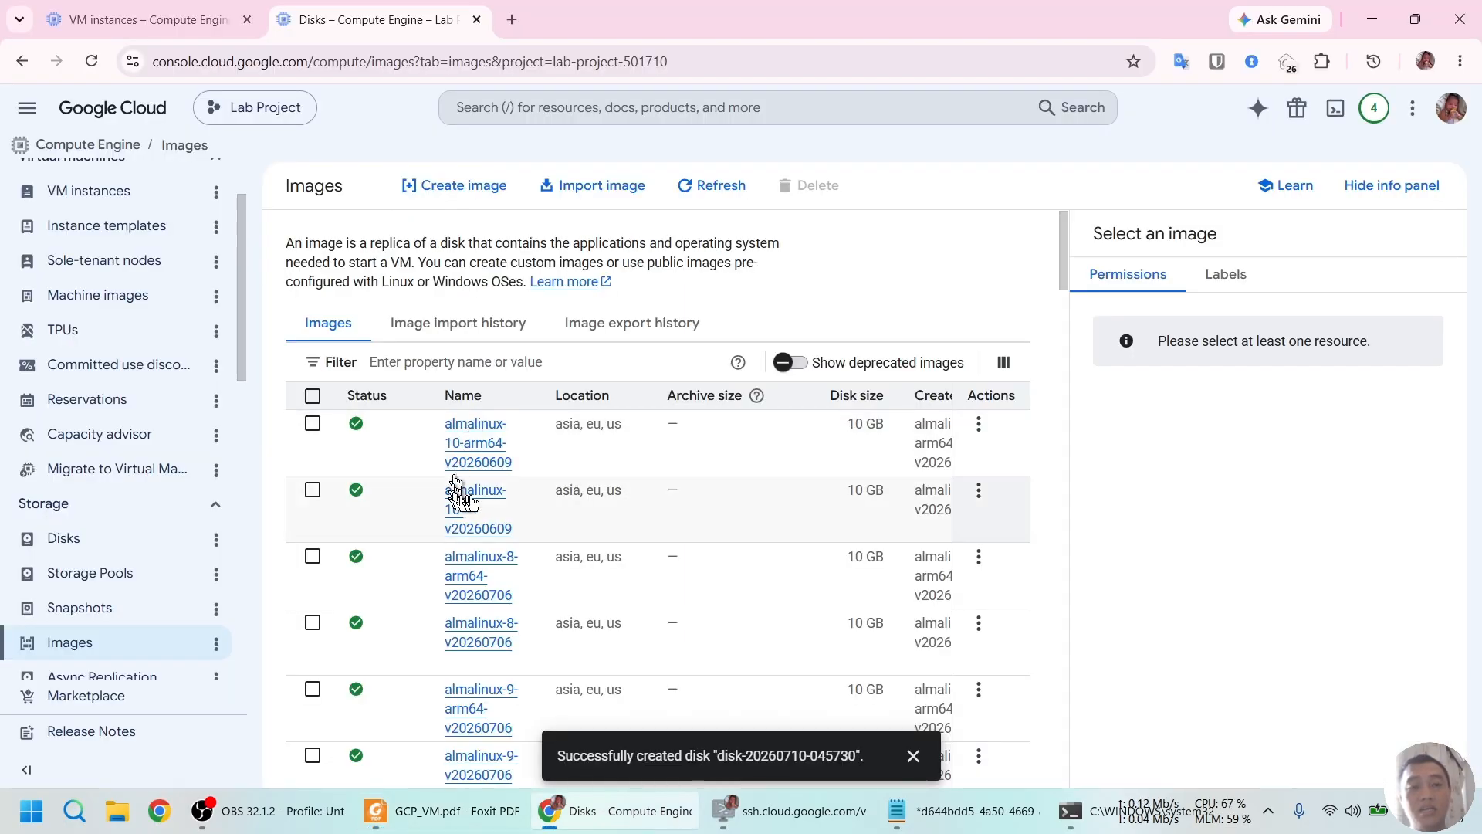
{"action": "left_click", "coordinate": [480, 188]}
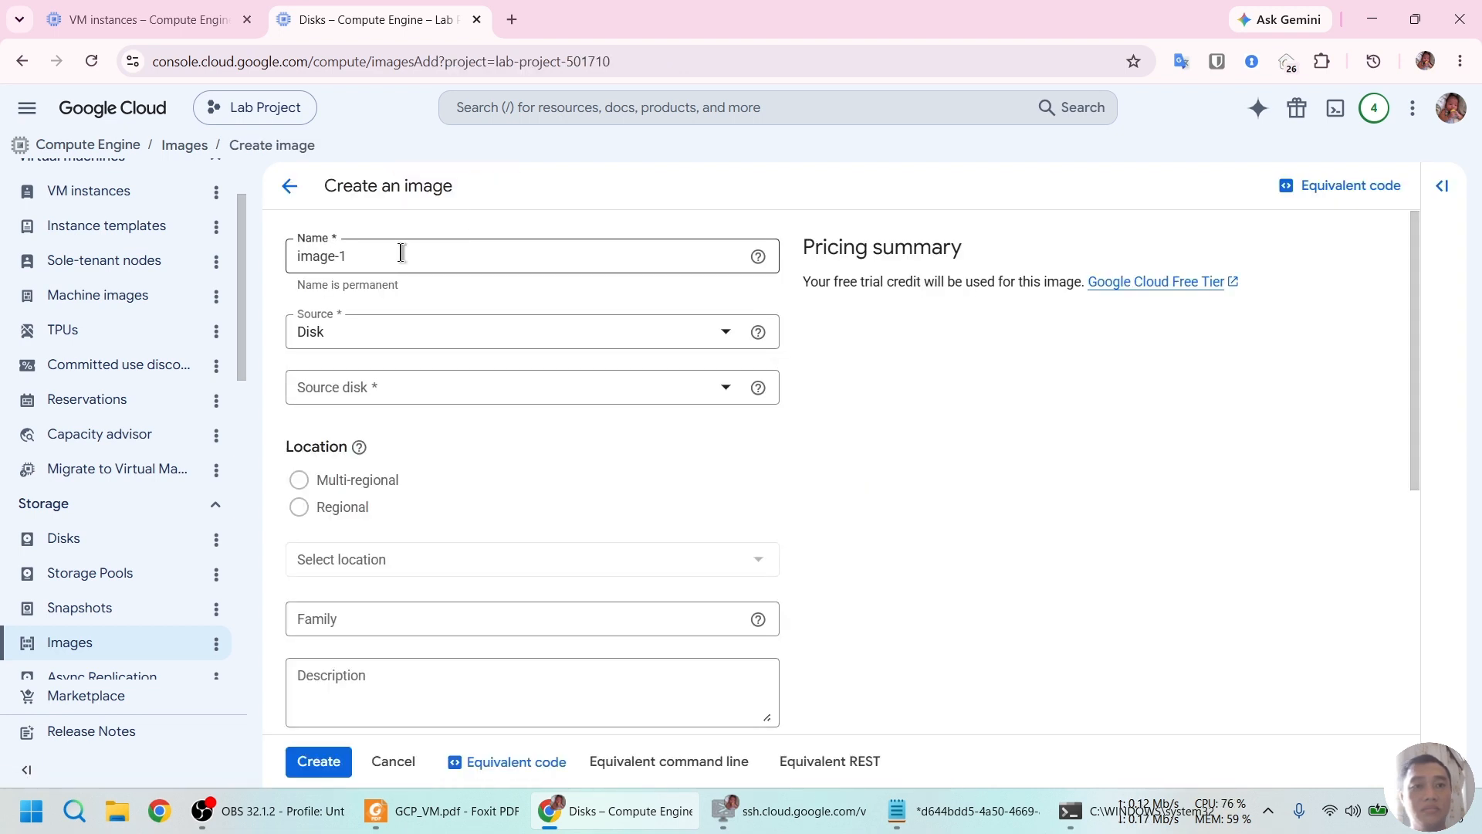
{"action": "left_click", "coordinate": [401, 253]}
{"action": "key", "text": "ctrl+a"}
{"action": "type", "text": "ubuntu-nginx"}
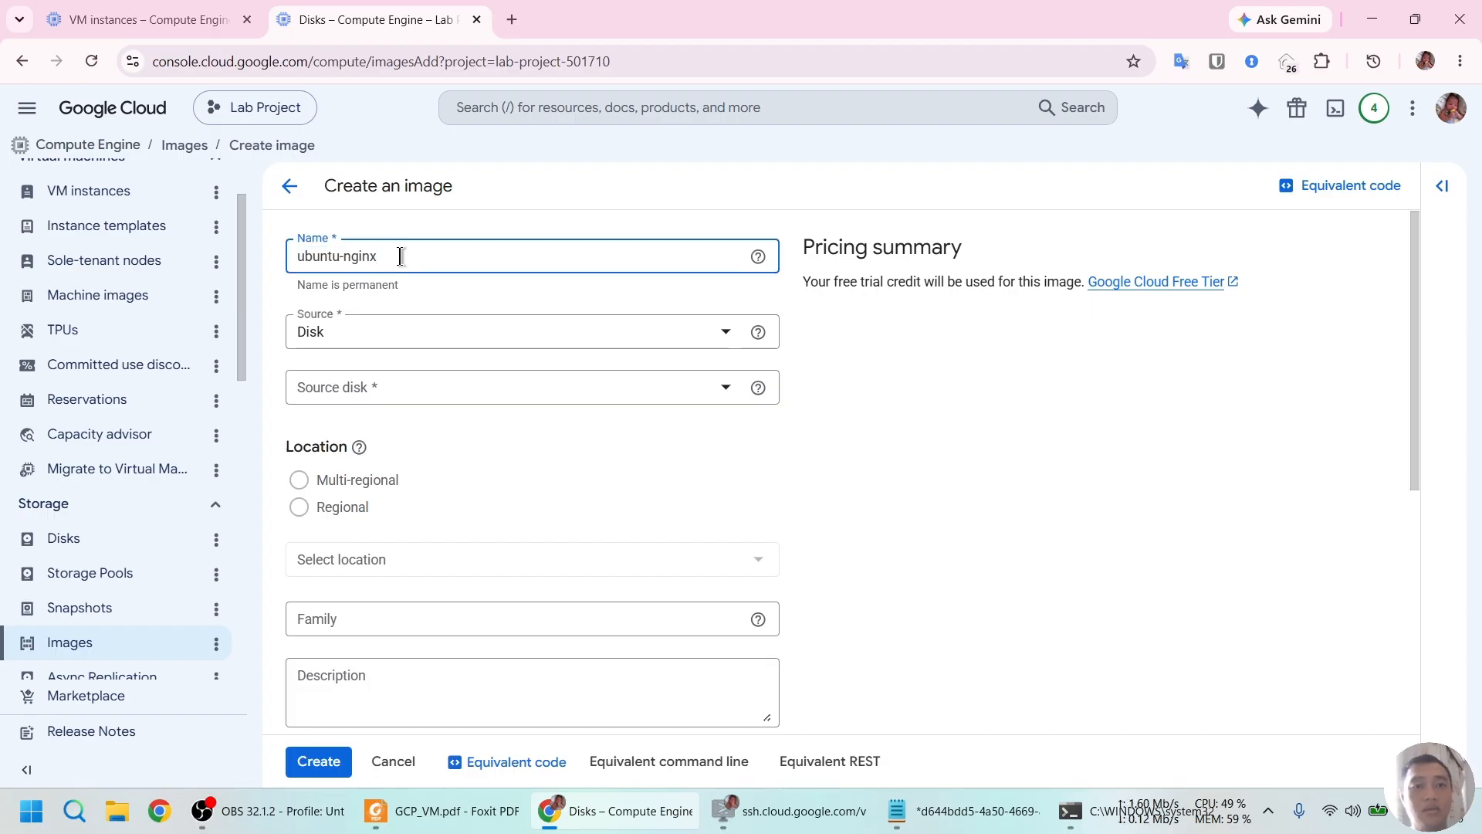
{"action": "left_click", "coordinate": [516, 335]}
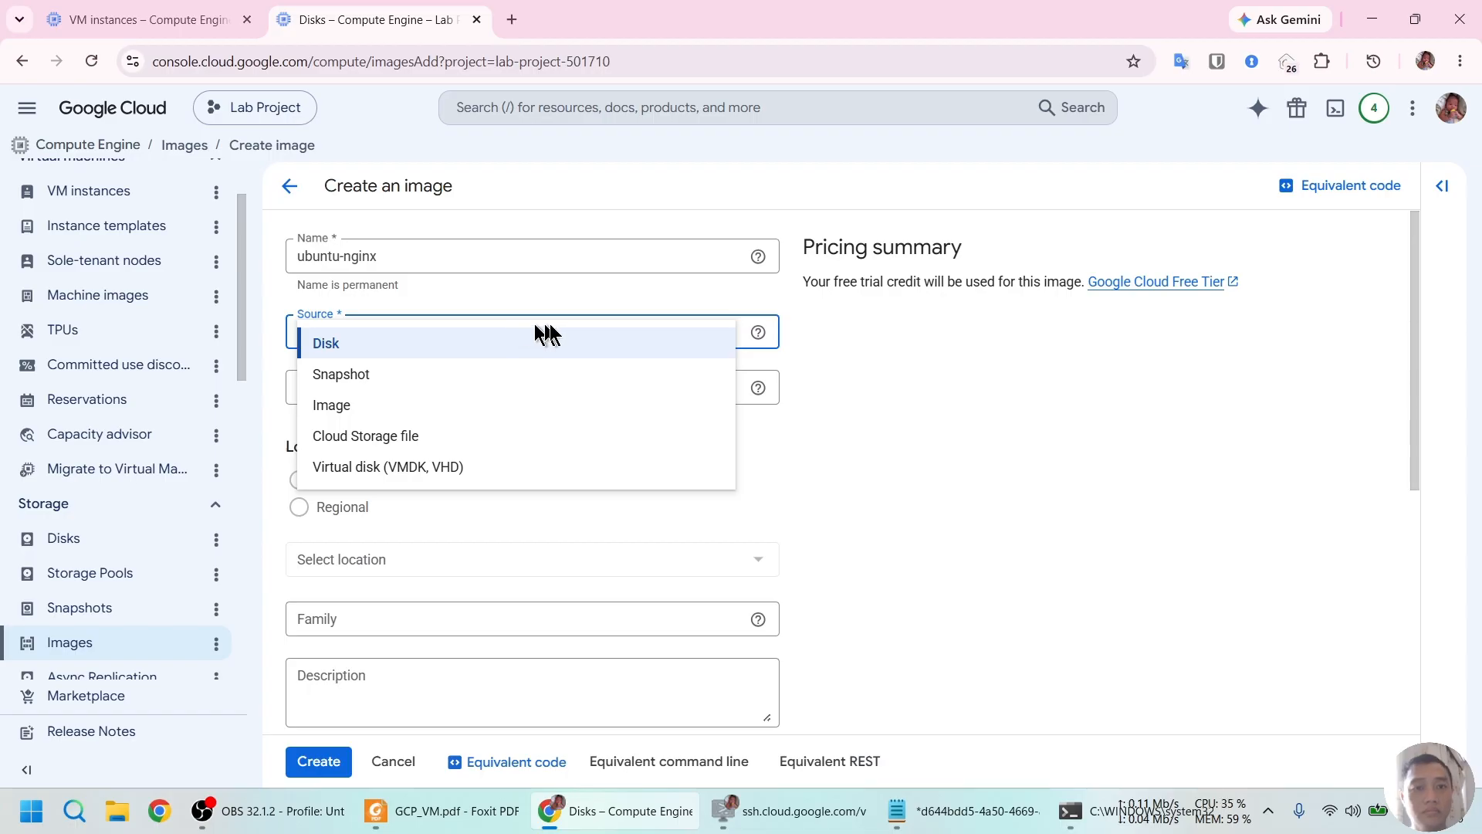
{"action": "left_click", "coordinate": [868, 365]}
{"action": "left_click", "coordinate": [662, 390]}
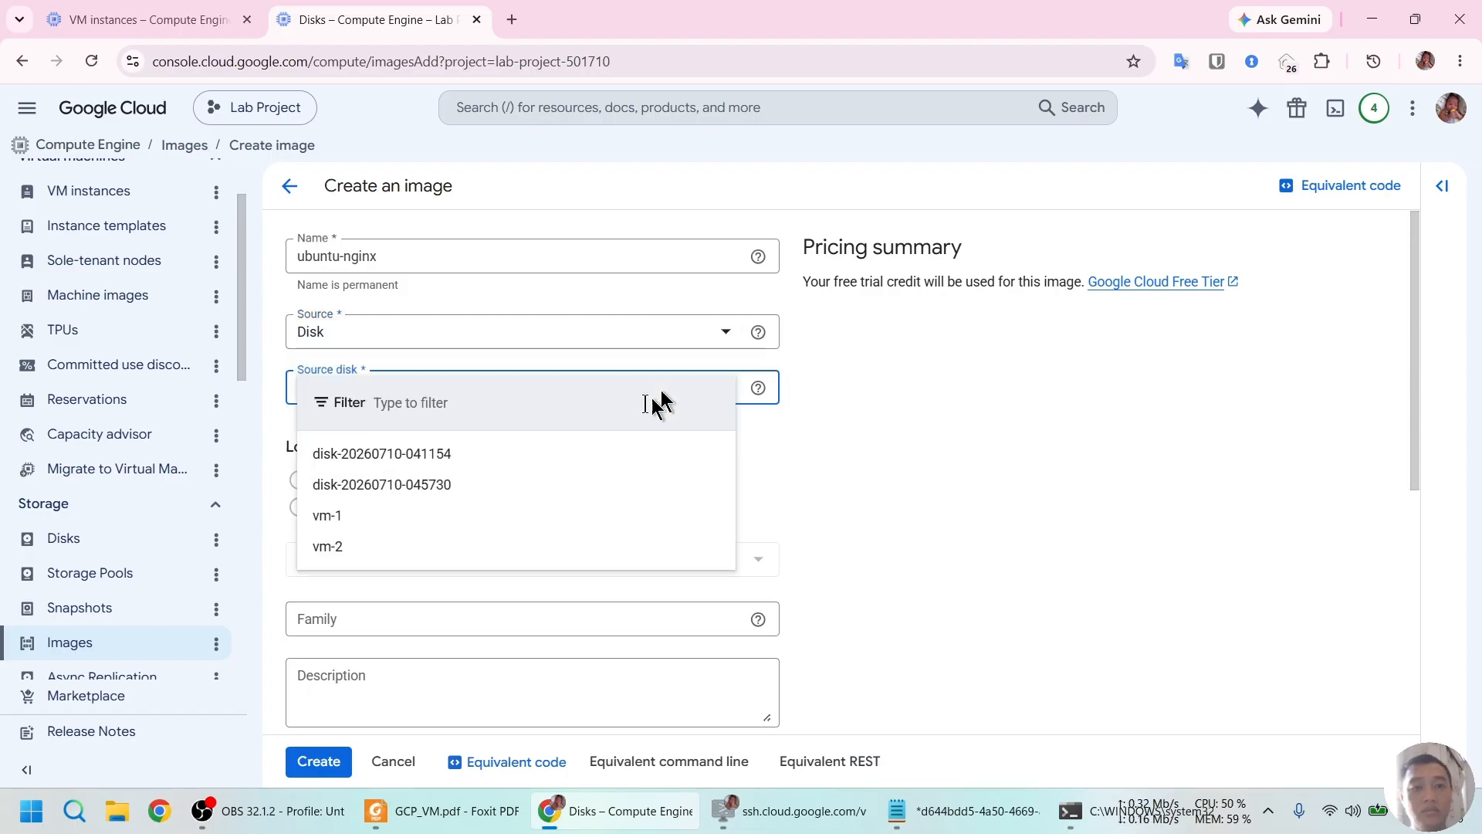
{"action": "left_click", "coordinate": [509, 484]}
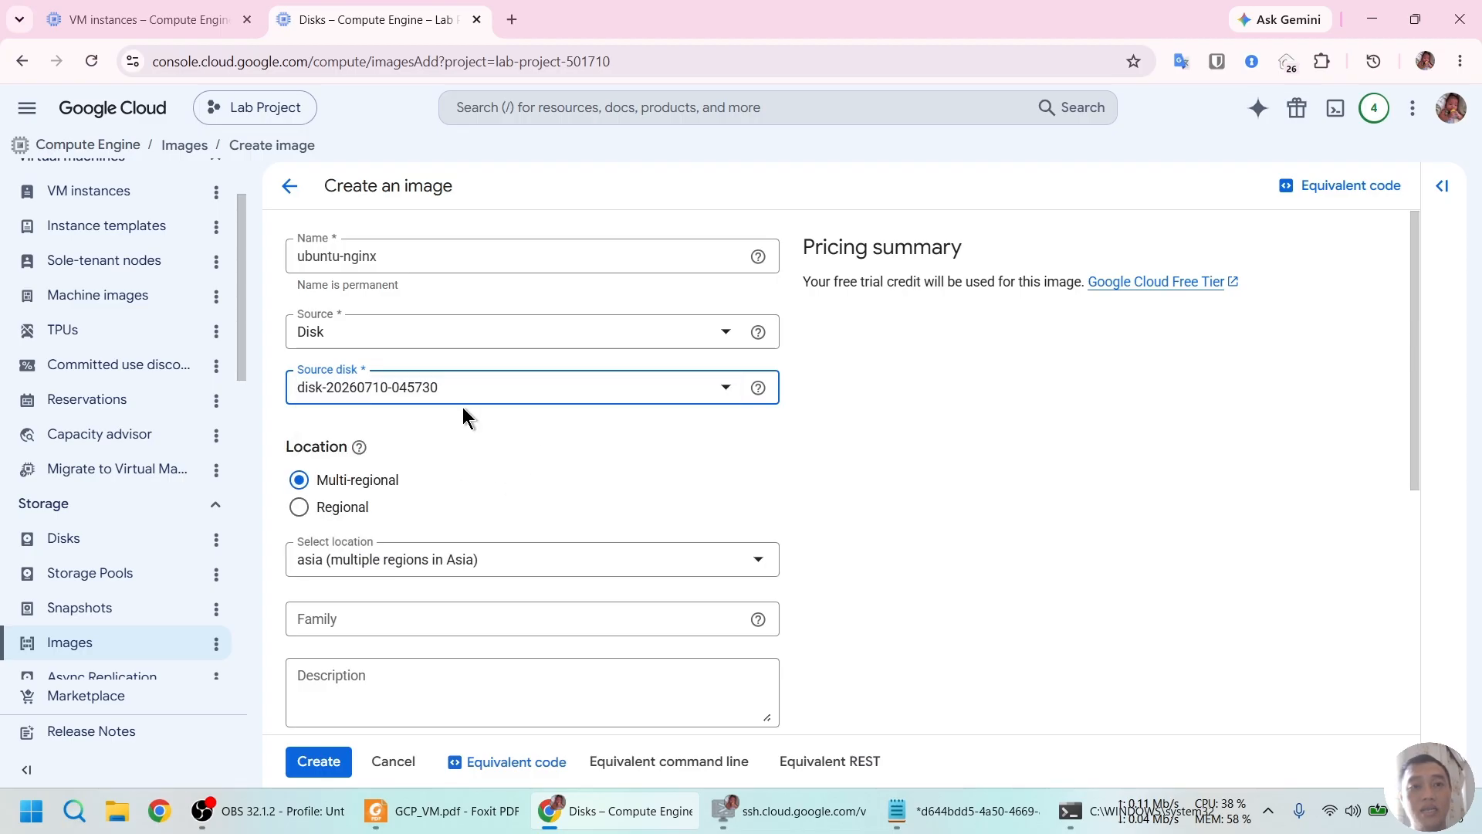
{"action": "key", "text": "alt+Tab"}
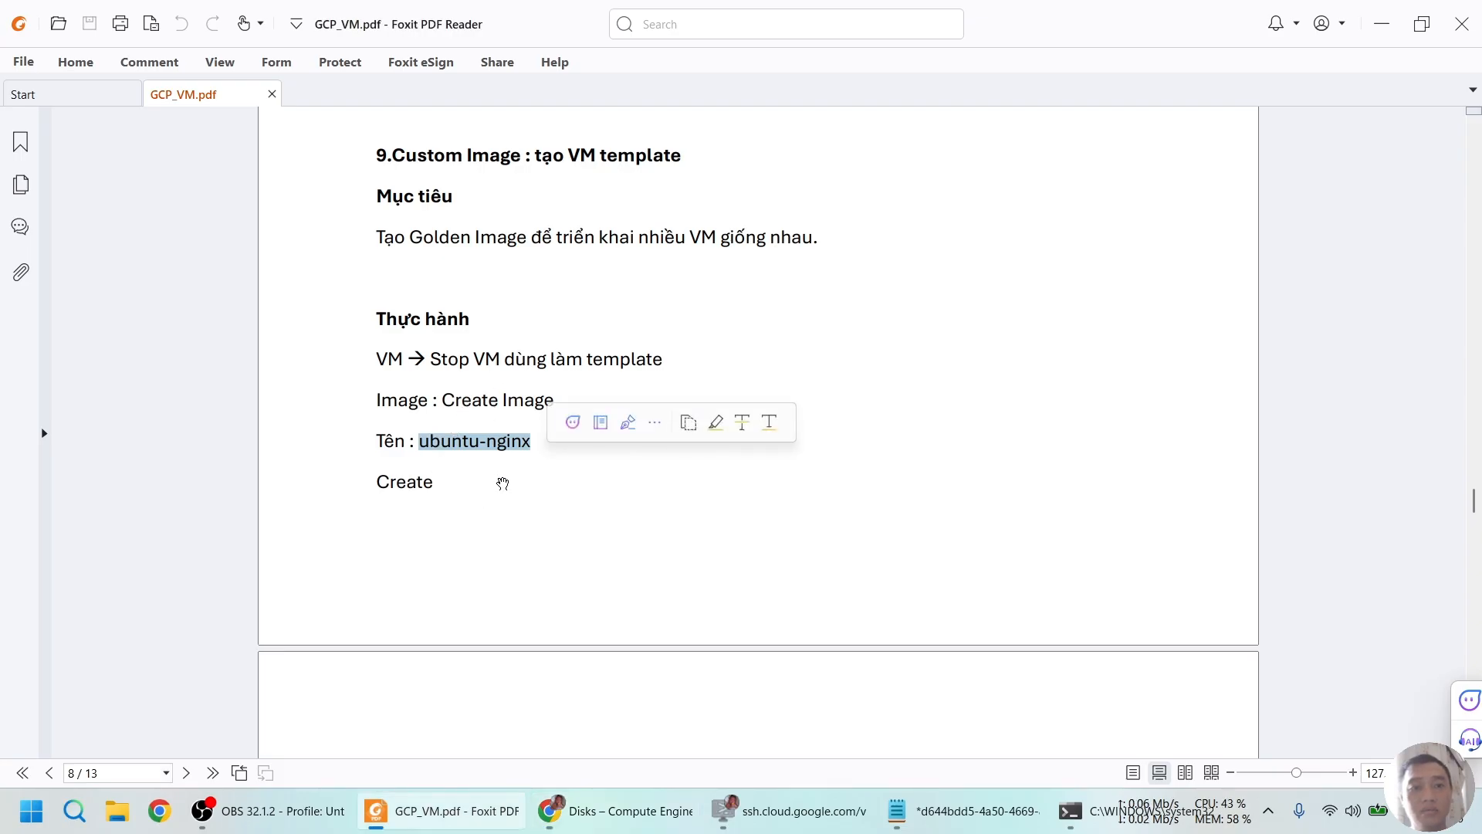
{"action": "scroll", "coordinate": [502, 484], "scroll_direction": "down", "scroll_amount": 3}
{"action": "scroll", "coordinate": [511, 459], "scroll_direction": "down", "scroll_amount": 8}
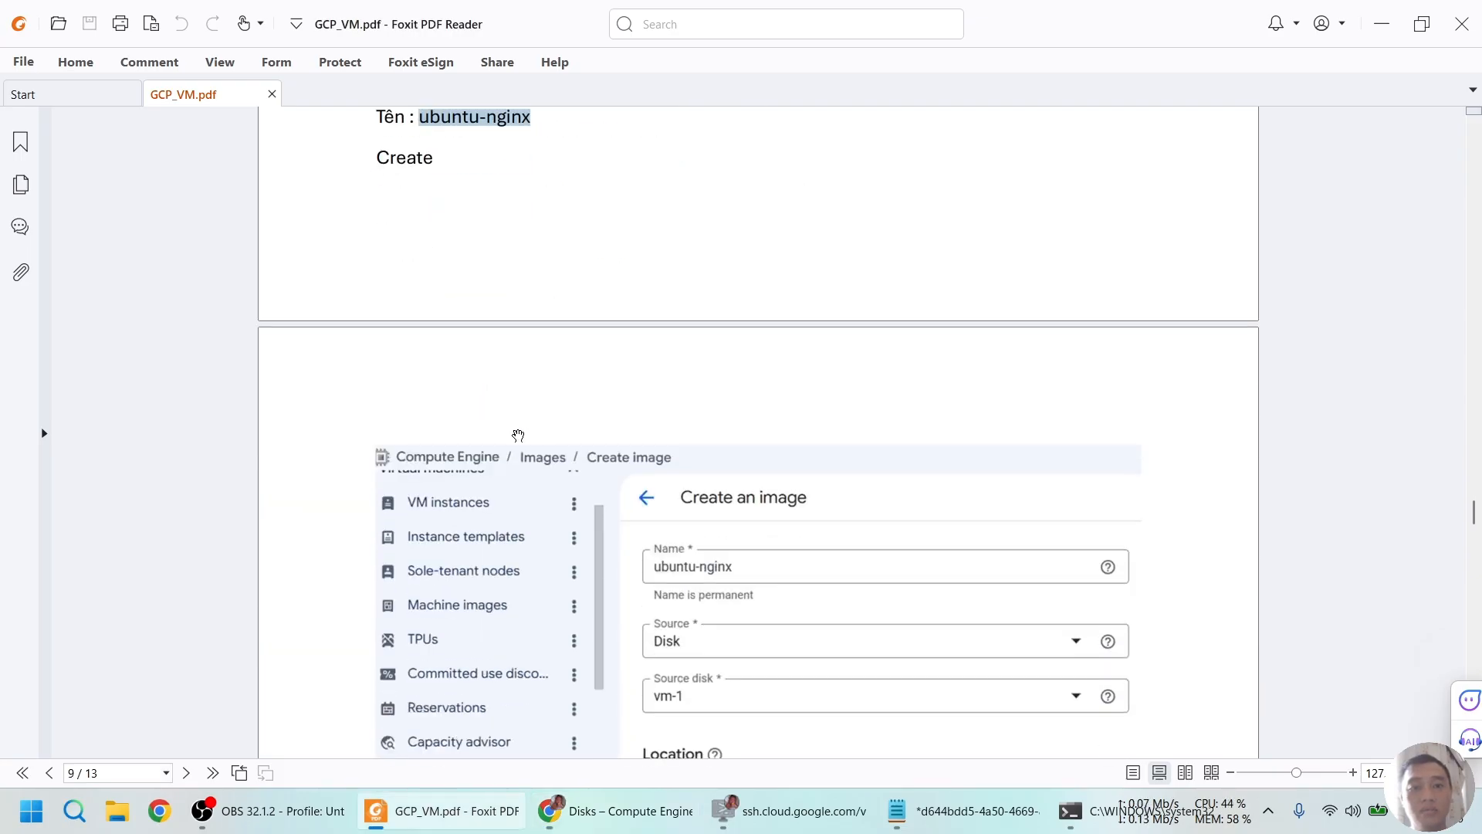
{"action": "scroll", "coordinate": [518, 437], "scroll_direction": "down", "scroll_amount": 2}
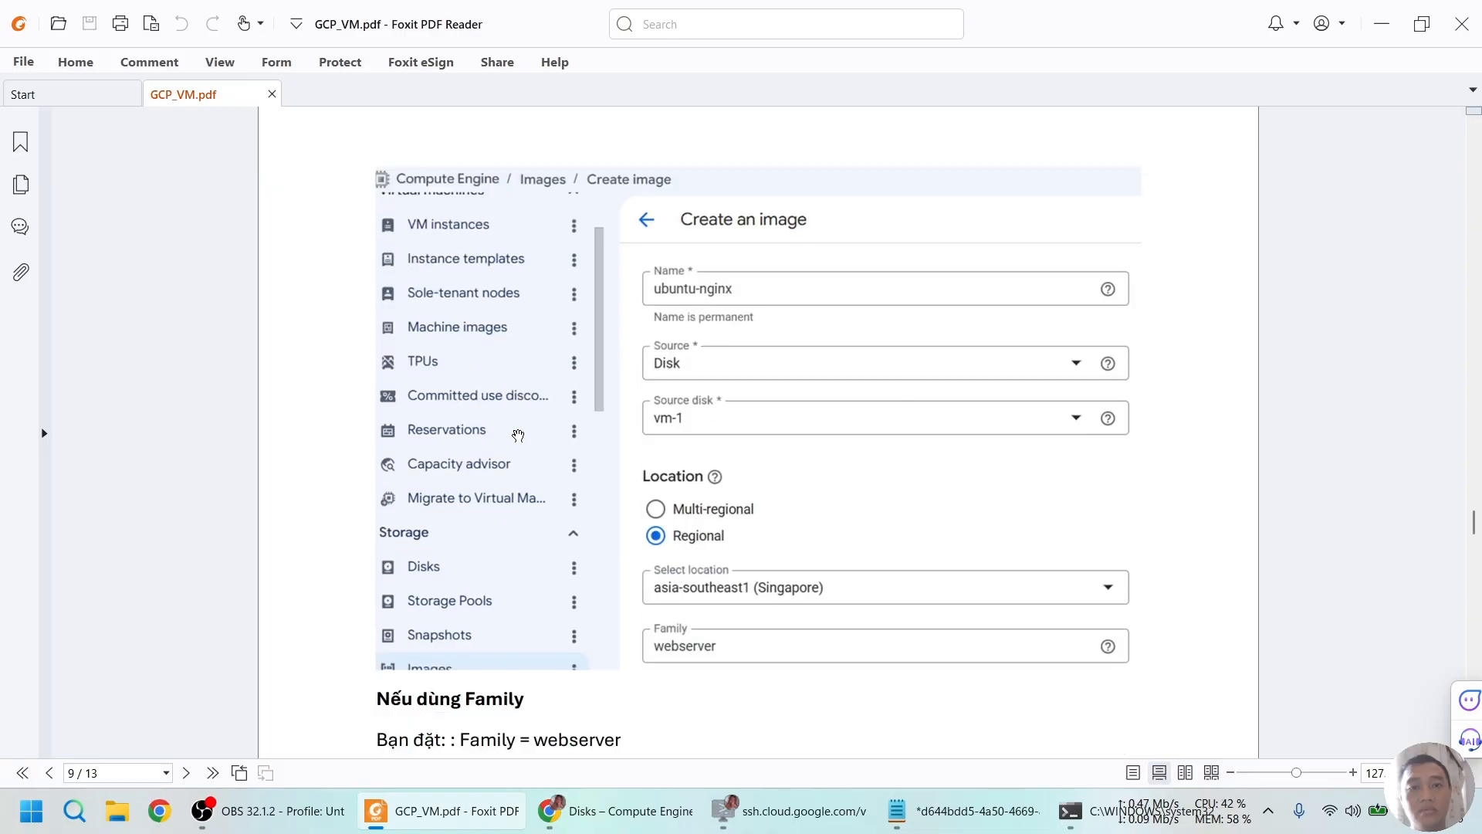
{"action": "key", "text": "alt+Tab"}
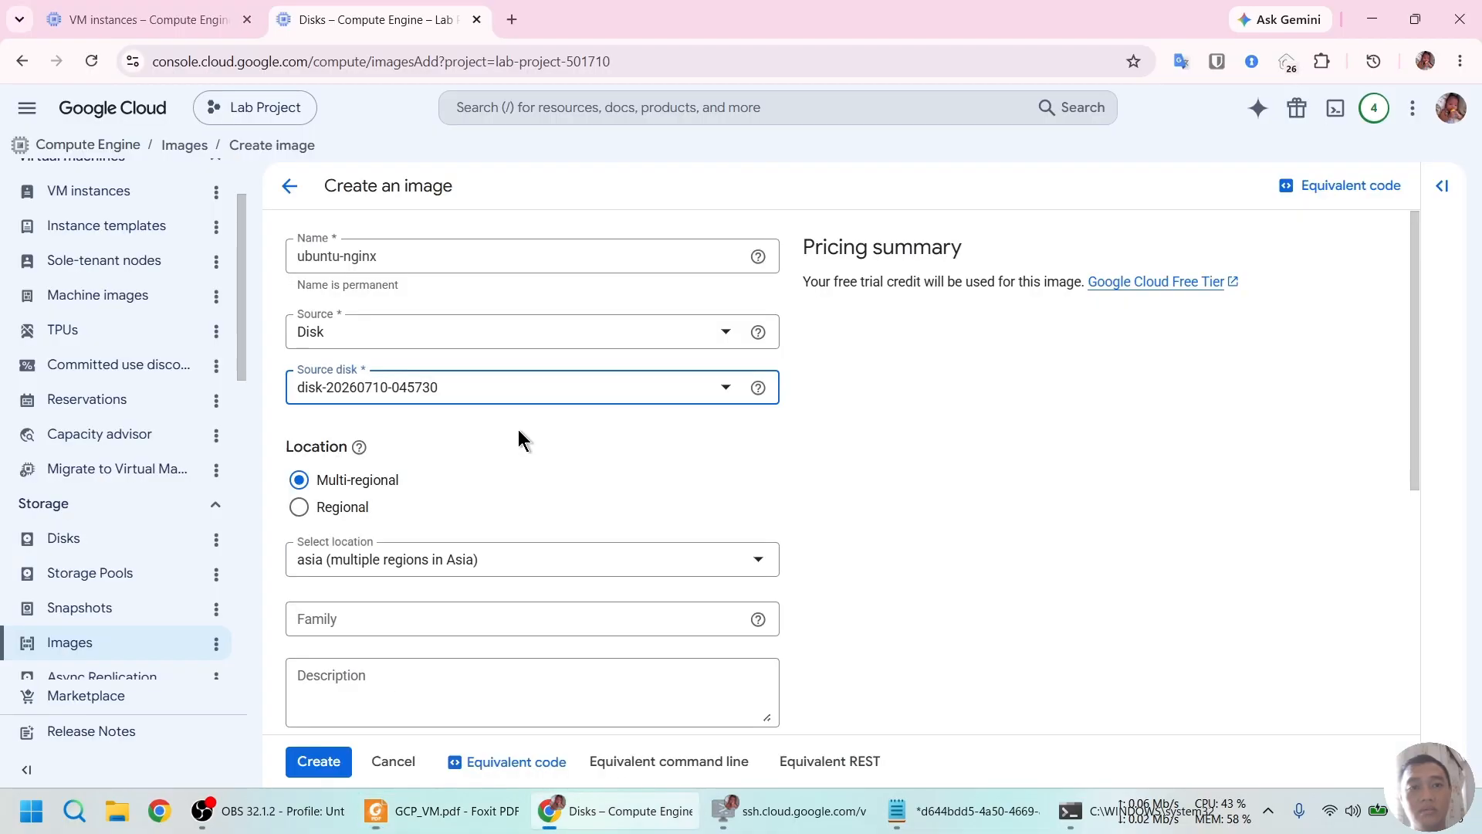
{"action": "left_click", "coordinate": [514, 388]}
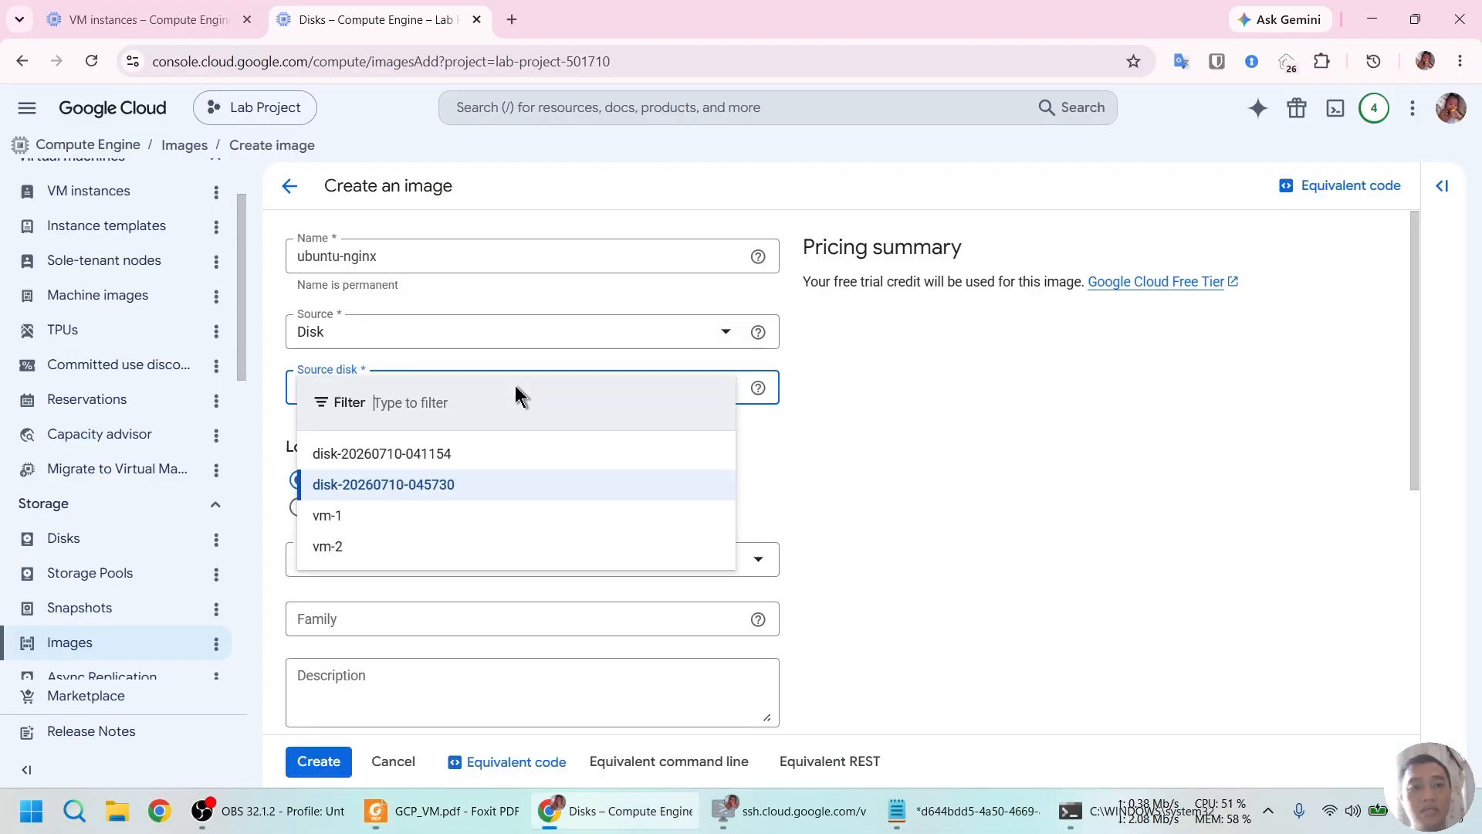
{"action": "left_click", "coordinate": [404, 485]}
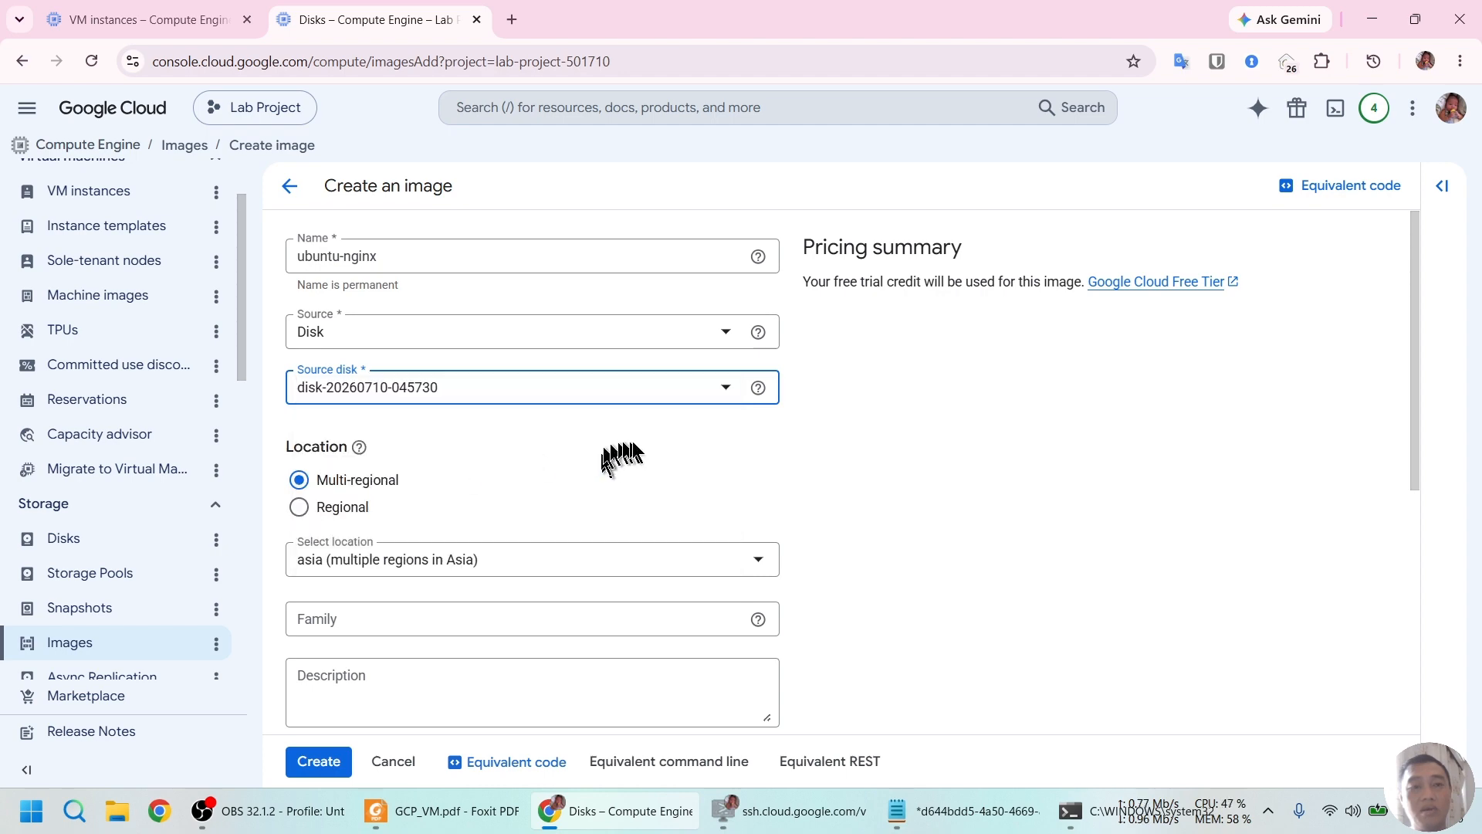
Consult the guide's location setting, and in the console set the image location to Regional, asia-southeast1 (Singapore).
{"action": "key", "text": "alt+Tab"}
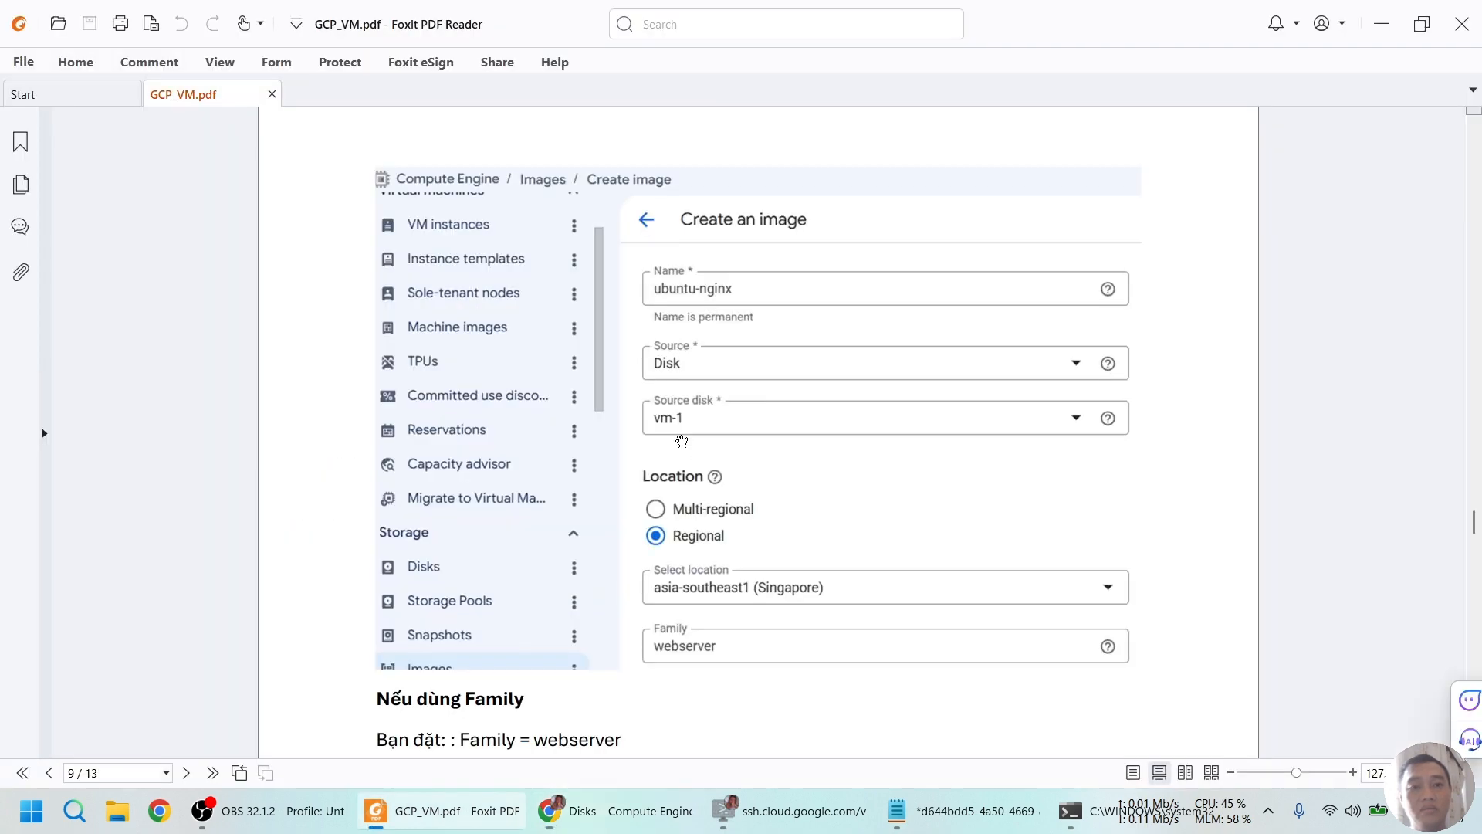
{"action": "scroll", "coordinate": [686, 444], "scroll_direction": "down", "scroll_amount": 3}
{"action": "scroll", "coordinate": [718, 471], "scroll_direction": "down", "scroll_amount": 1}
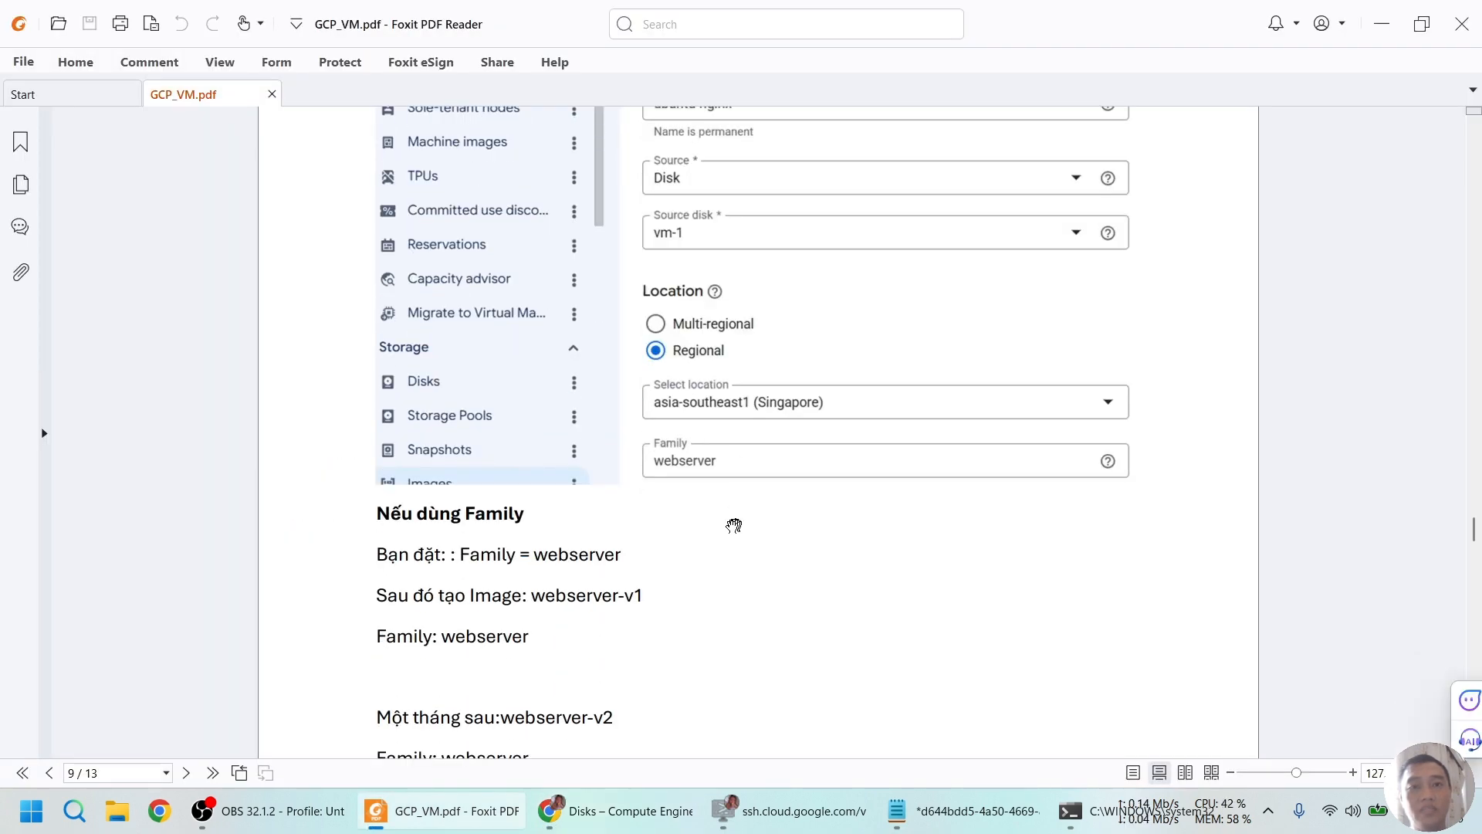
{"action": "scroll", "coordinate": [698, 522], "scroll_direction": "down", "scroll_amount": 2}
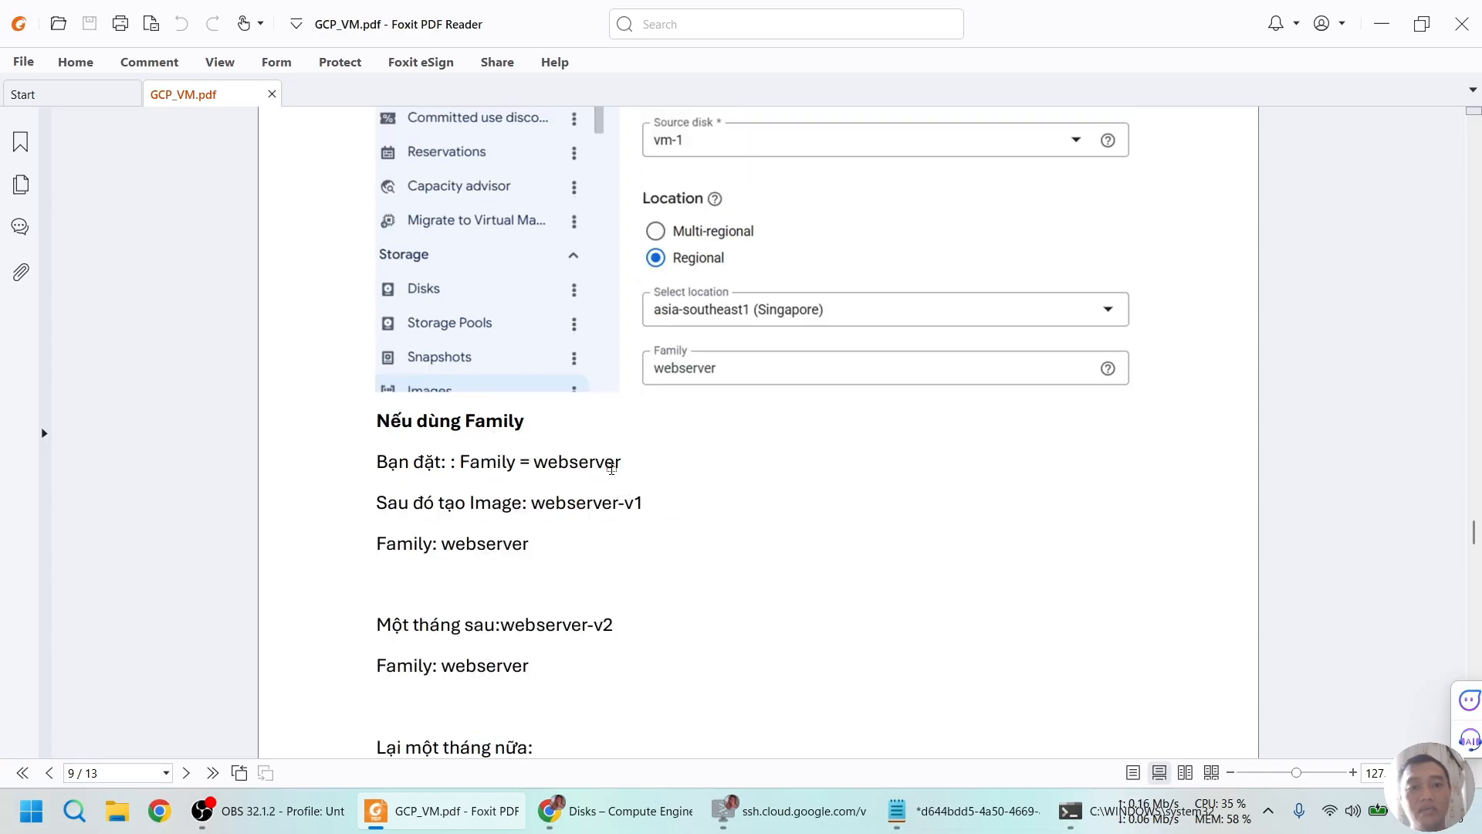
{"action": "key", "text": "alt+Tab"}
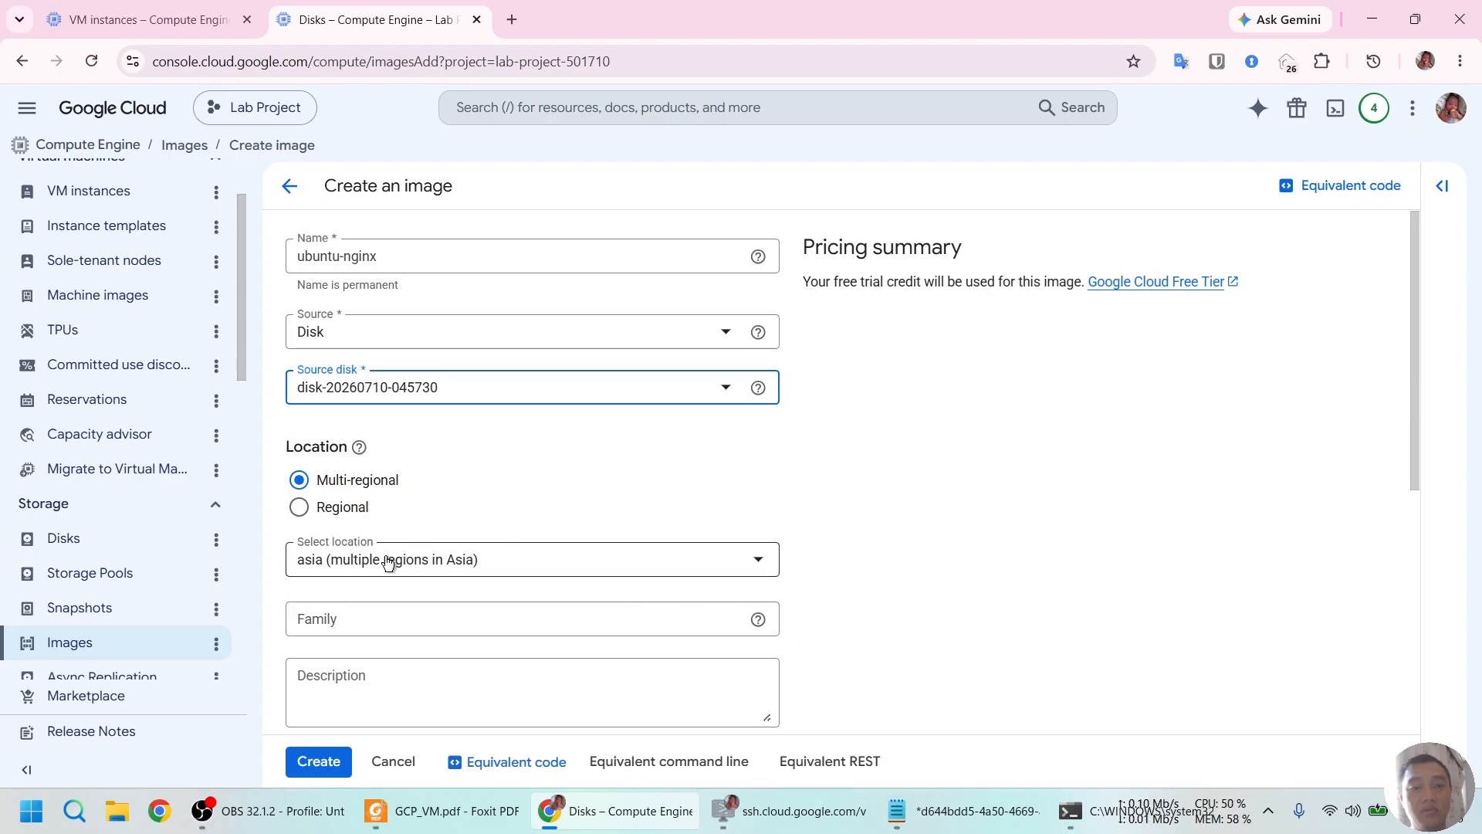
{"action": "left_click", "coordinate": [361, 508]}
{"action": "left_click", "coordinate": [457, 559]}
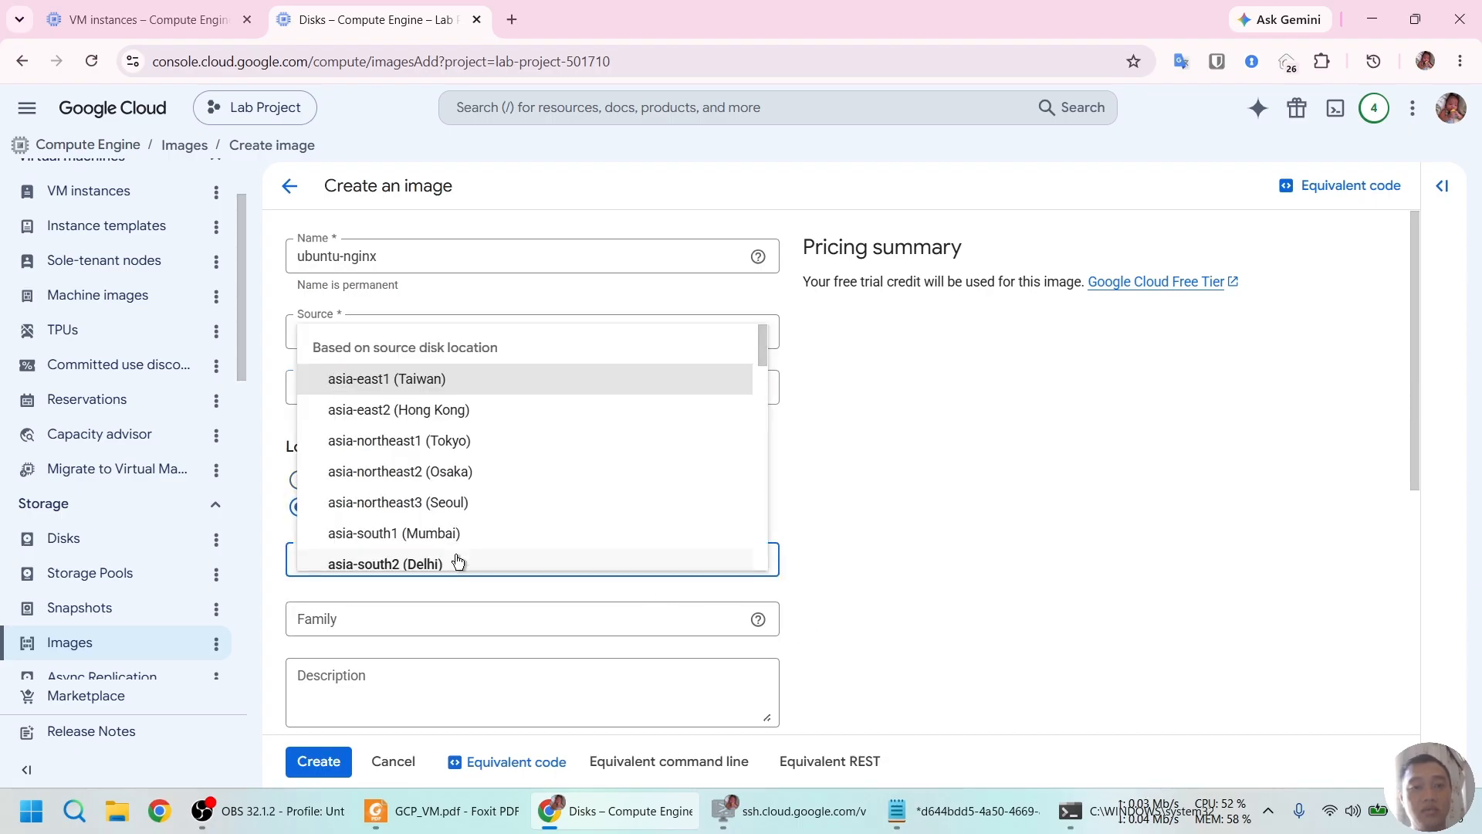
{"action": "scroll", "coordinate": [532, 440], "scroll_direction": "down", "scroll_amount": 10}
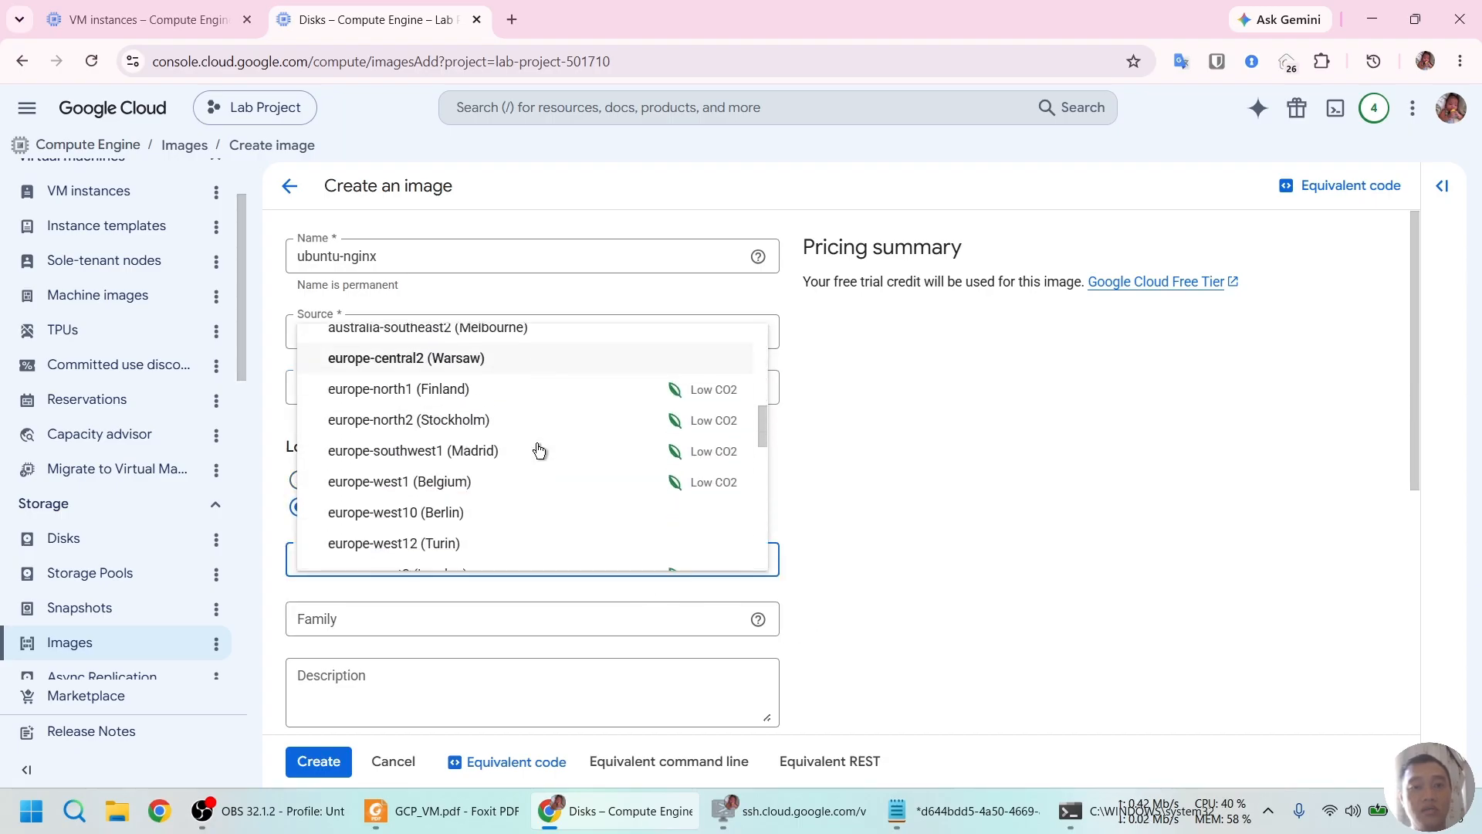
{"action": "scroll", "coordinate": [539, 450], "scroll_direction": "down", "scroll_amount": 5}
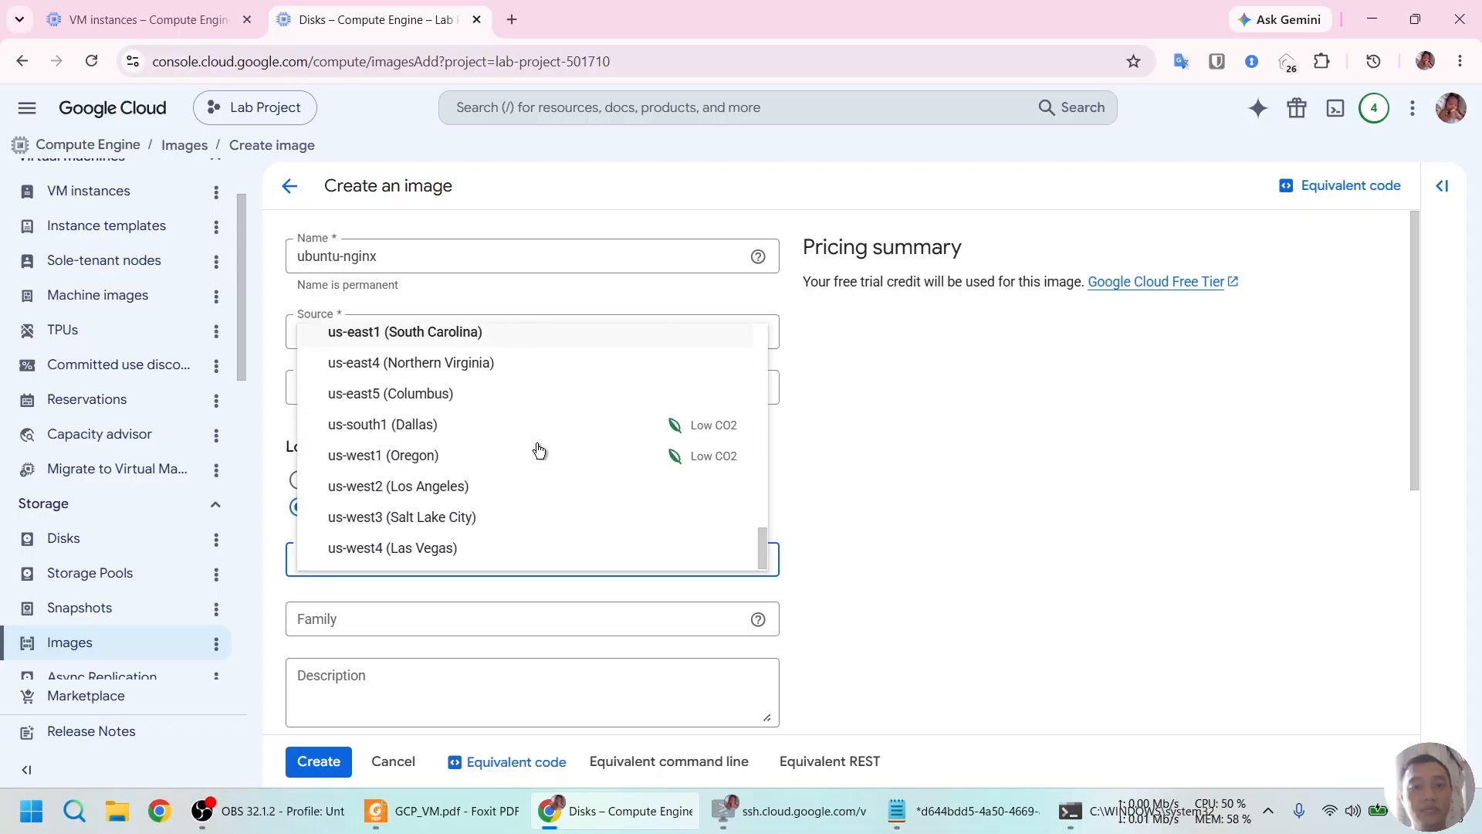
{"action": "scroll", "coordinate": [539, 450], "scroll_direction": "up", "scroll_amount": 5}
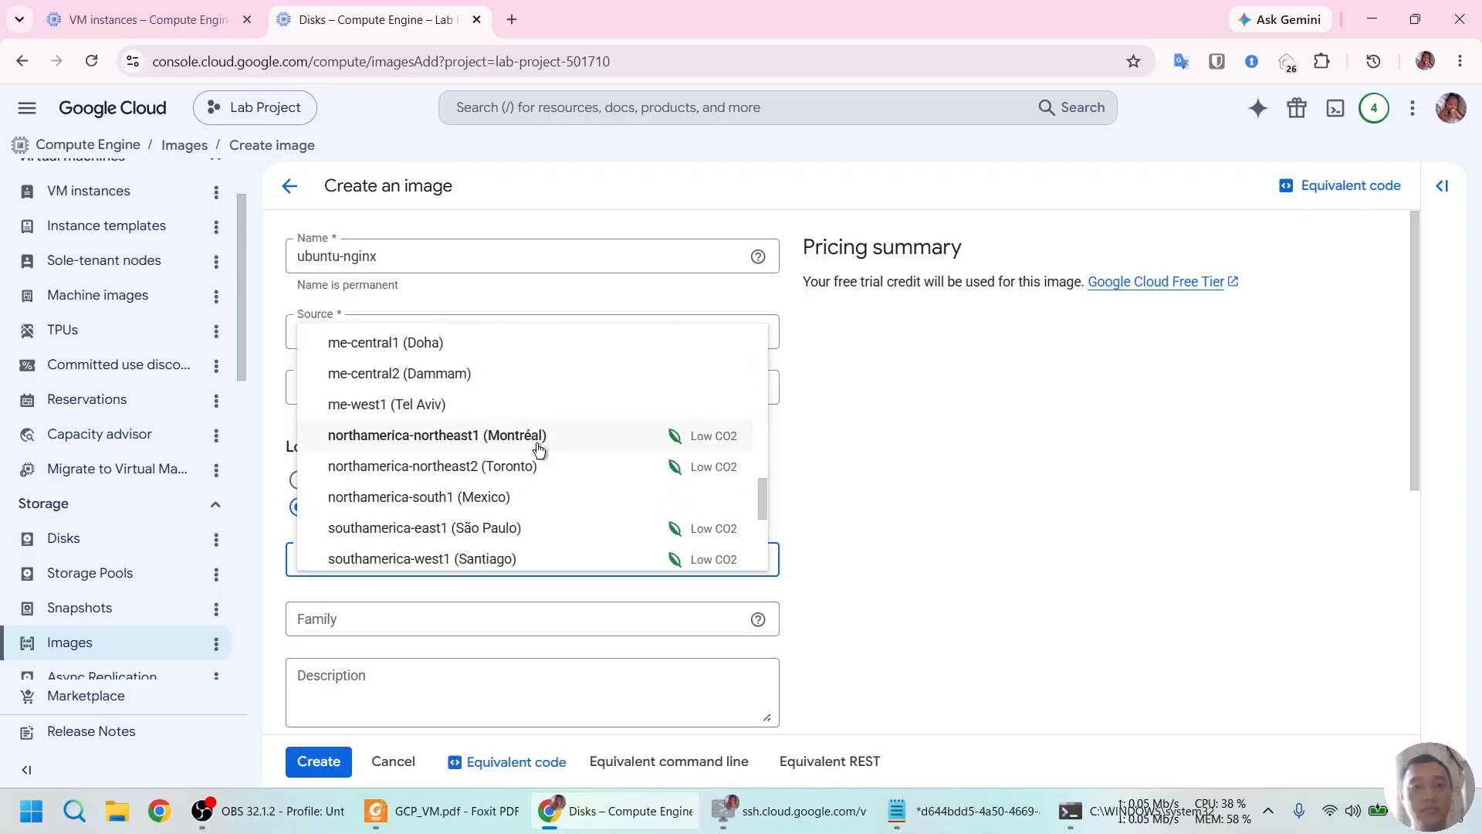
{"action": "scroll", "coordinate": [538, 450], "scroll_direction": "up", "scroll_amount": 8}
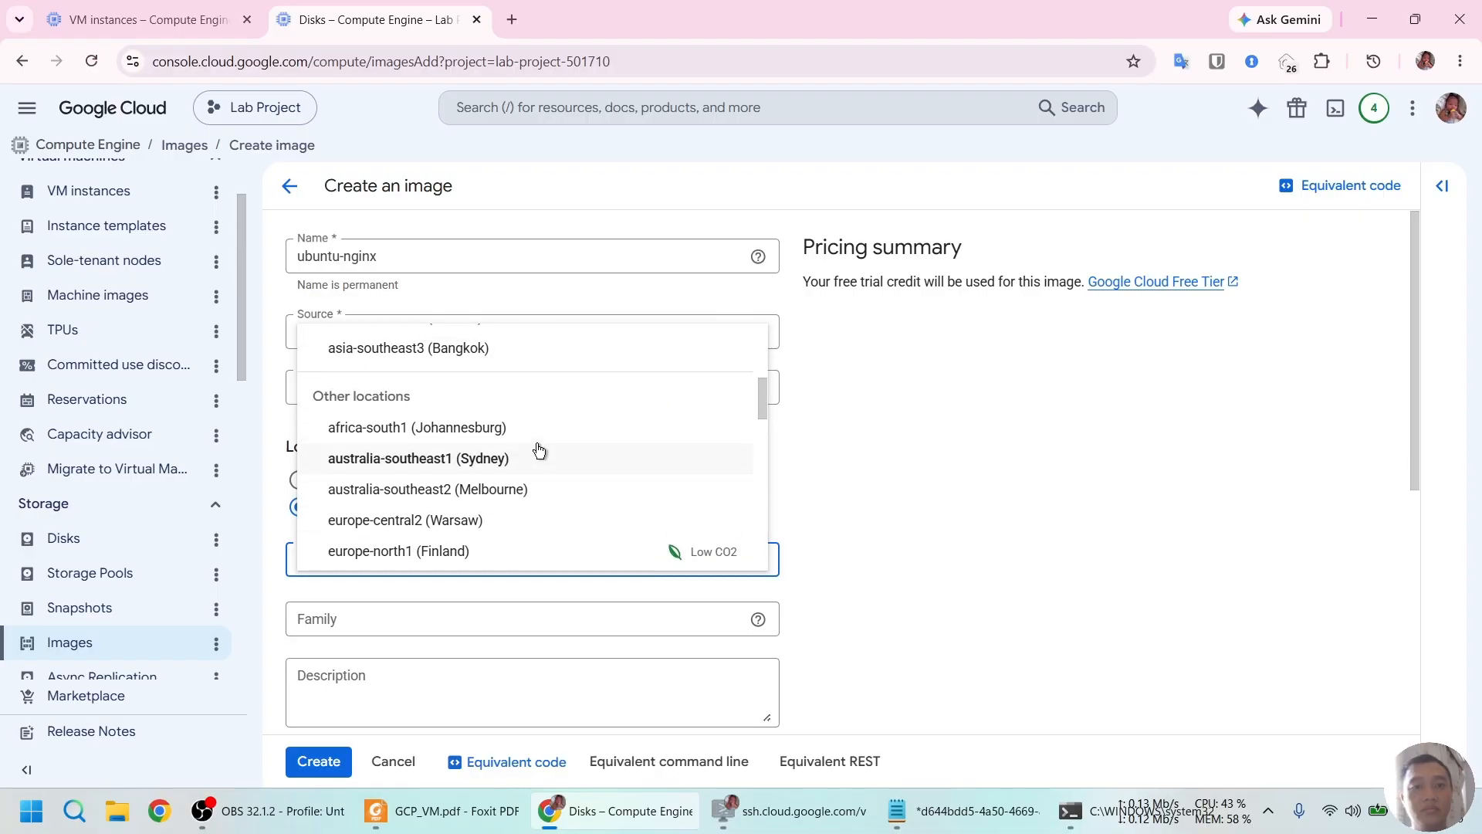
{"action": "scroll", "coordinate": [539, 450], "scroll_direction": "up", "scroll_amount": 5}
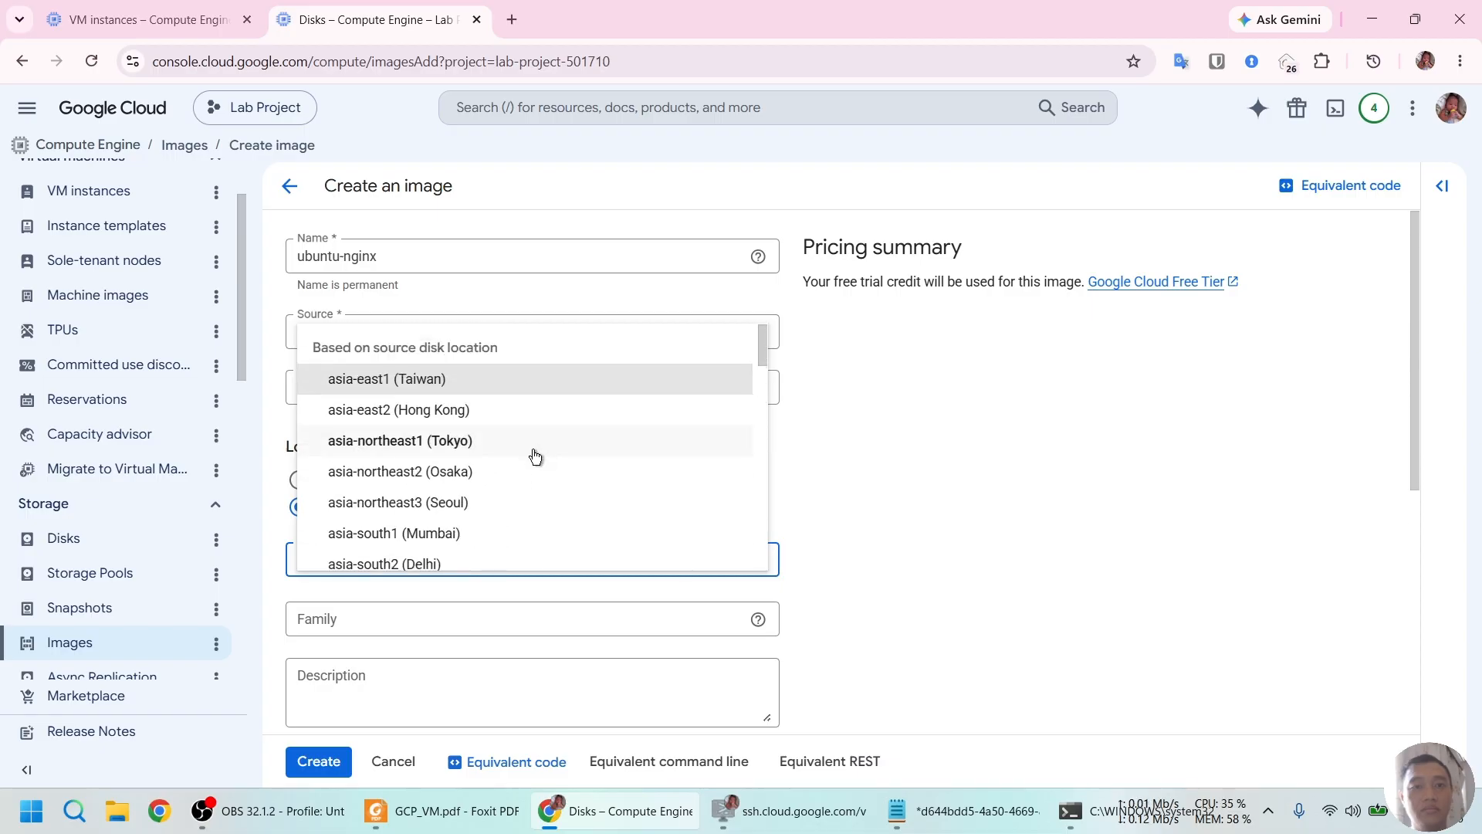
{"action": "scroll", "coordinate": [536, 455], "scroll_direction": "down", "scroll_amount": 2}
{"action": "left_click", "coordinate": [513, 497]}
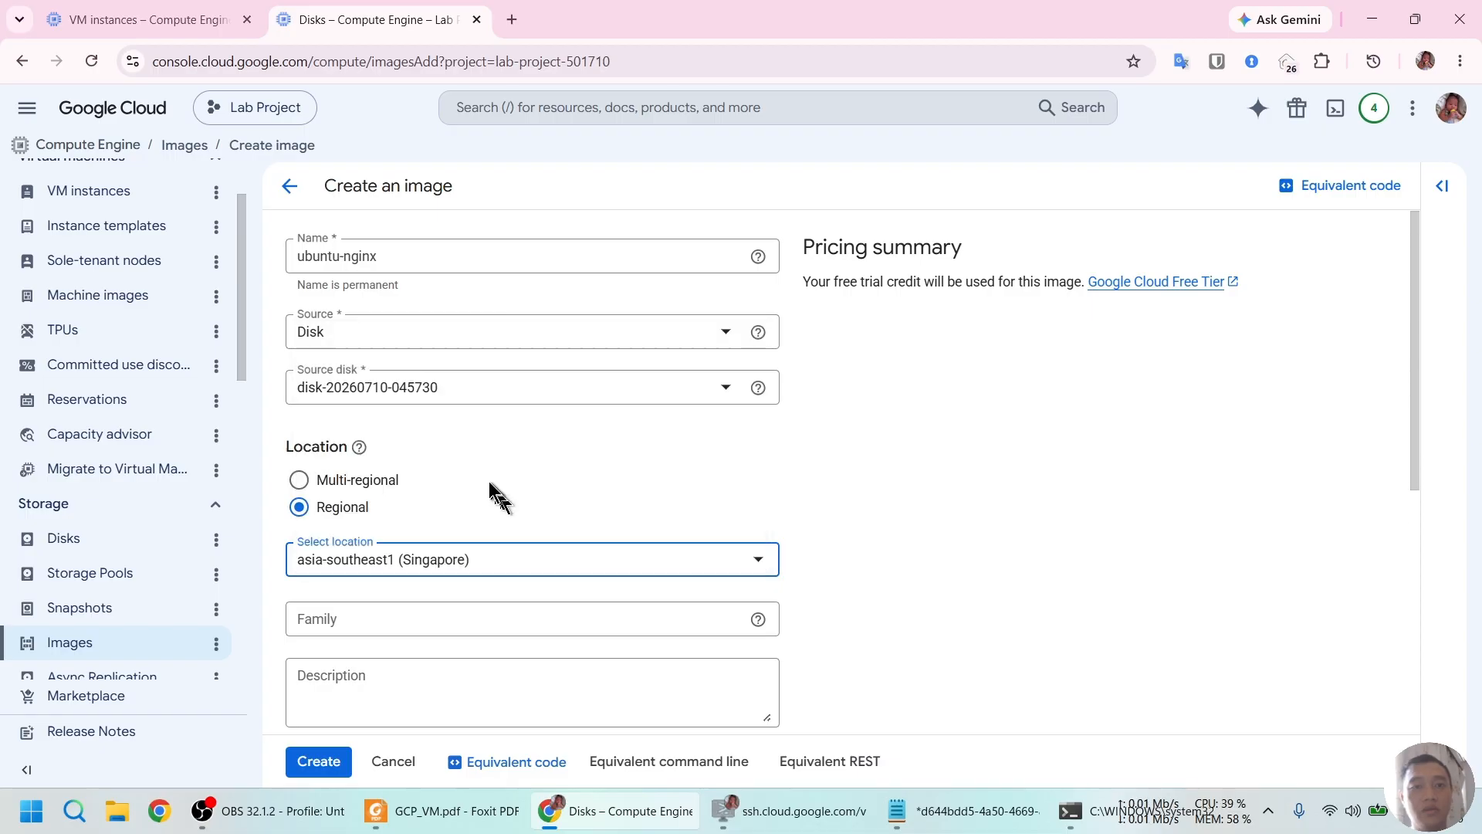
Examine the image form's remaining options, consult the guide's notes on using an image family, and return to the console.
{"action": "left_click", "coordinate": [880, 447]}
{"action": "scroll", "coordinate": [460, 470], "scroll_direction": "down", "scroll_amount": 3}
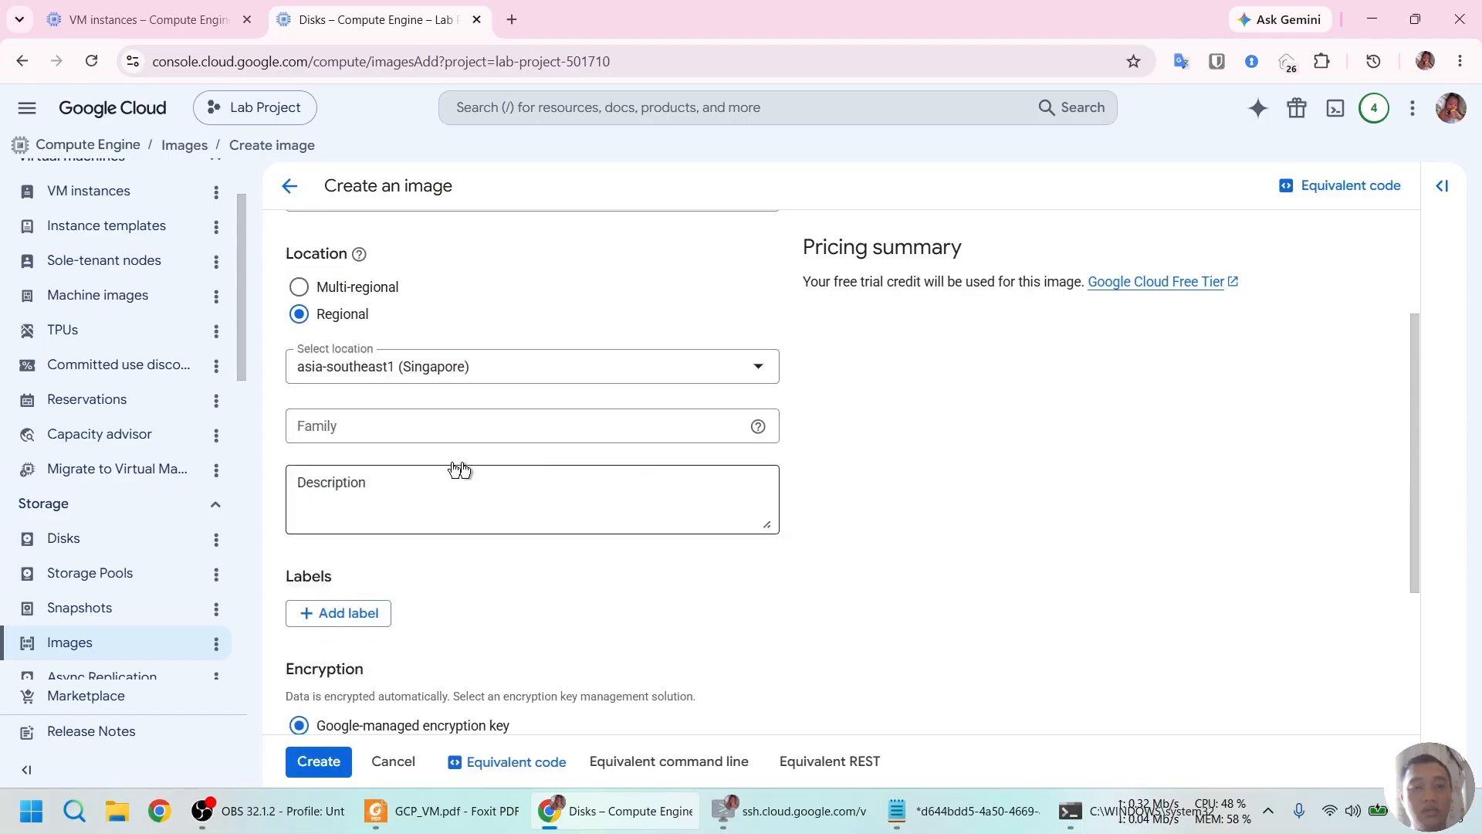
{"action": "scroll", "coordinate": [533, 448], "scroll_direction": "down", "scroll_amount": 3}
{"action": "key", "text": "alt+Tab"}
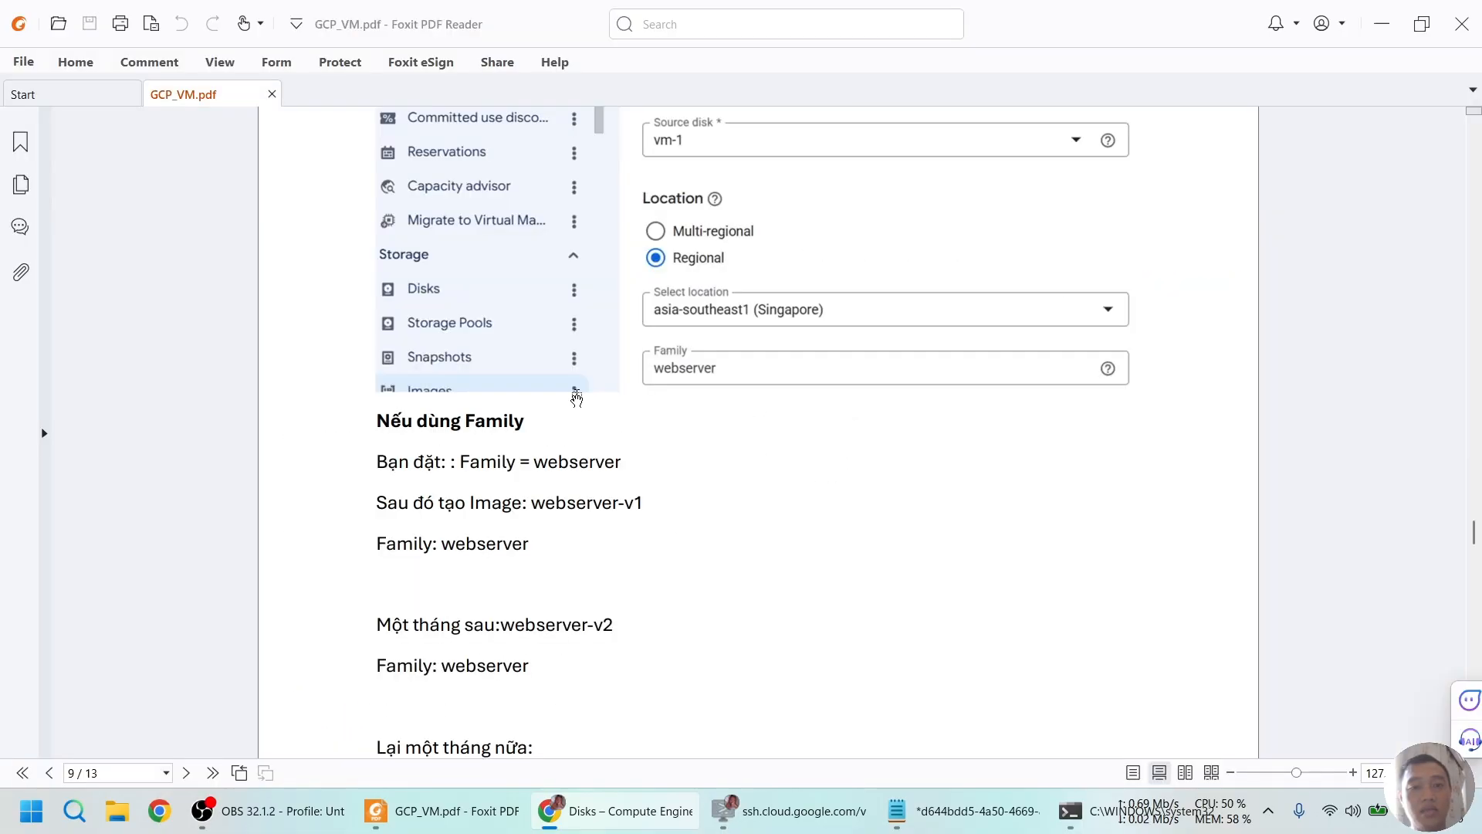
{"action": "scroll", "coordinate": [652, 433], "scroll_direction": "down", "scroll_amount": 3}
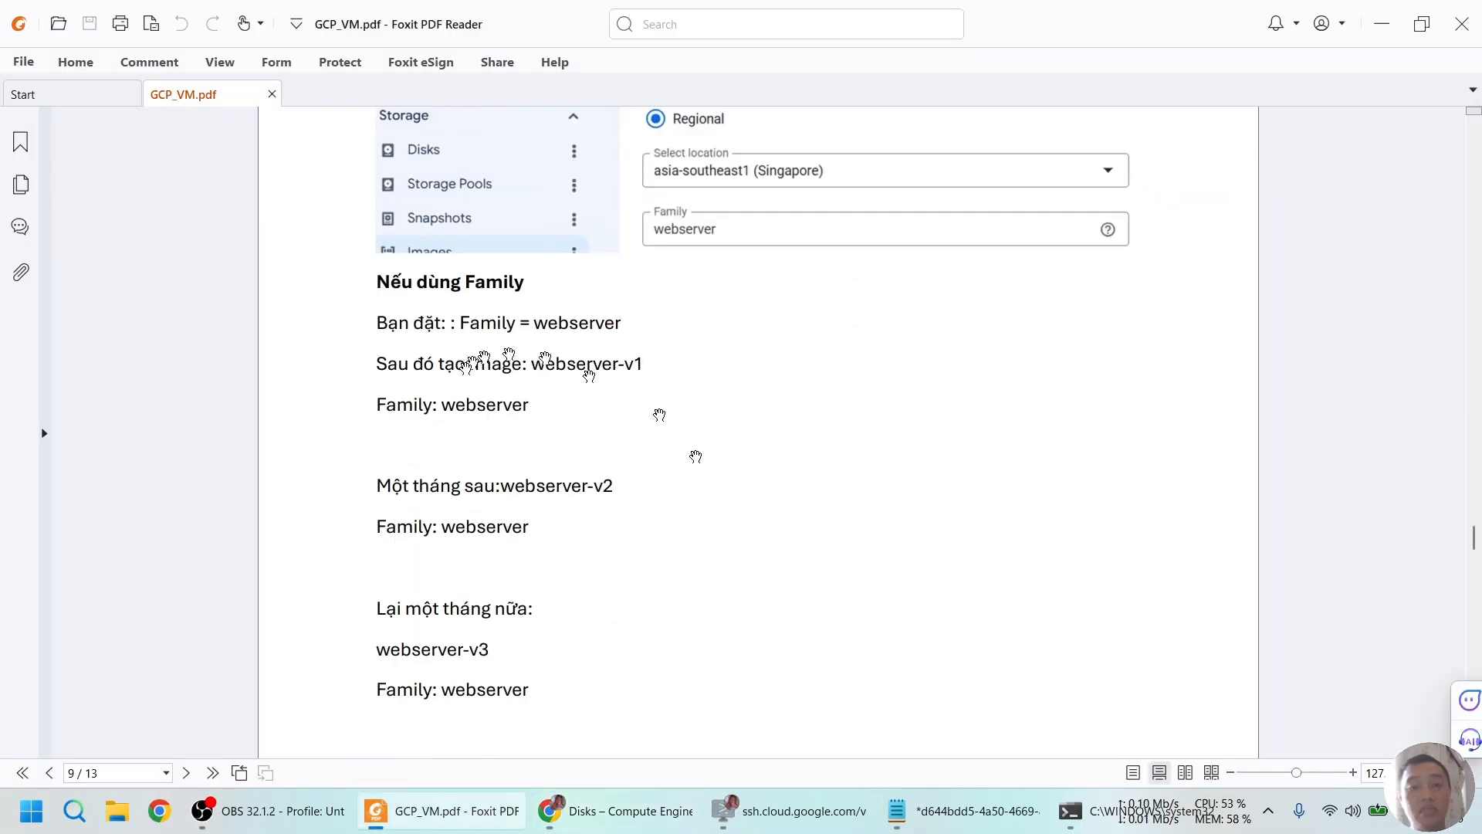
{"action": "scroll", "coordinate": [432, 579], "scroll_direction": "down", "scroll_amount": 1}
{"action": "key", "text": "alt+Tab"}
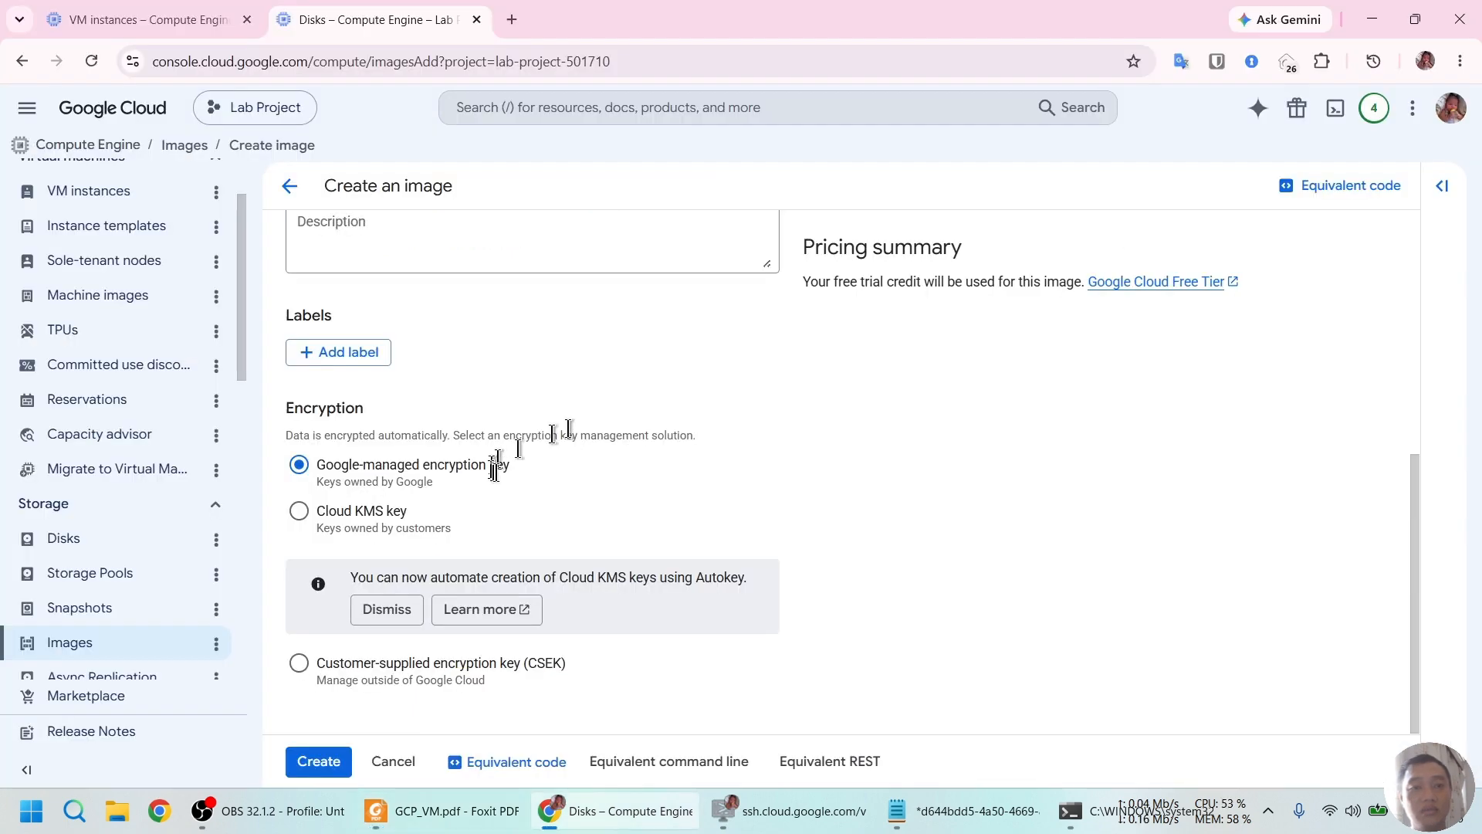
Try to create the regional ubuntu-nginx image with no family and a Google-managed encryption key, and close the resulting dialog.
{"action": "scroll", "coordinate": [753, 433], "scroll_direction": "up", "scroll_amount": 3}
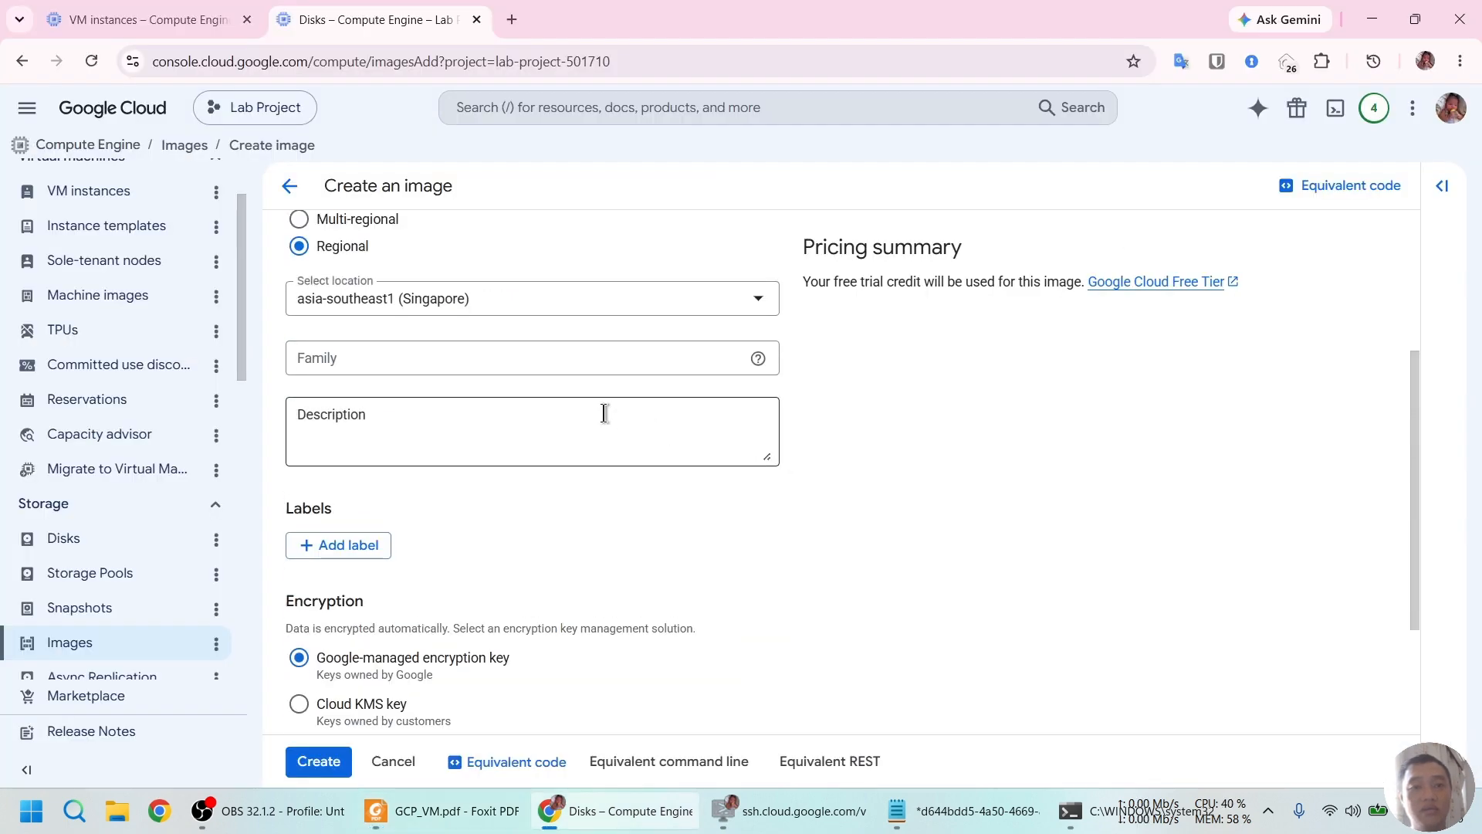
{"action": "scroll", "coordinate": [610, 417], "scroll_direction": "down", "scroll_amount": 2}
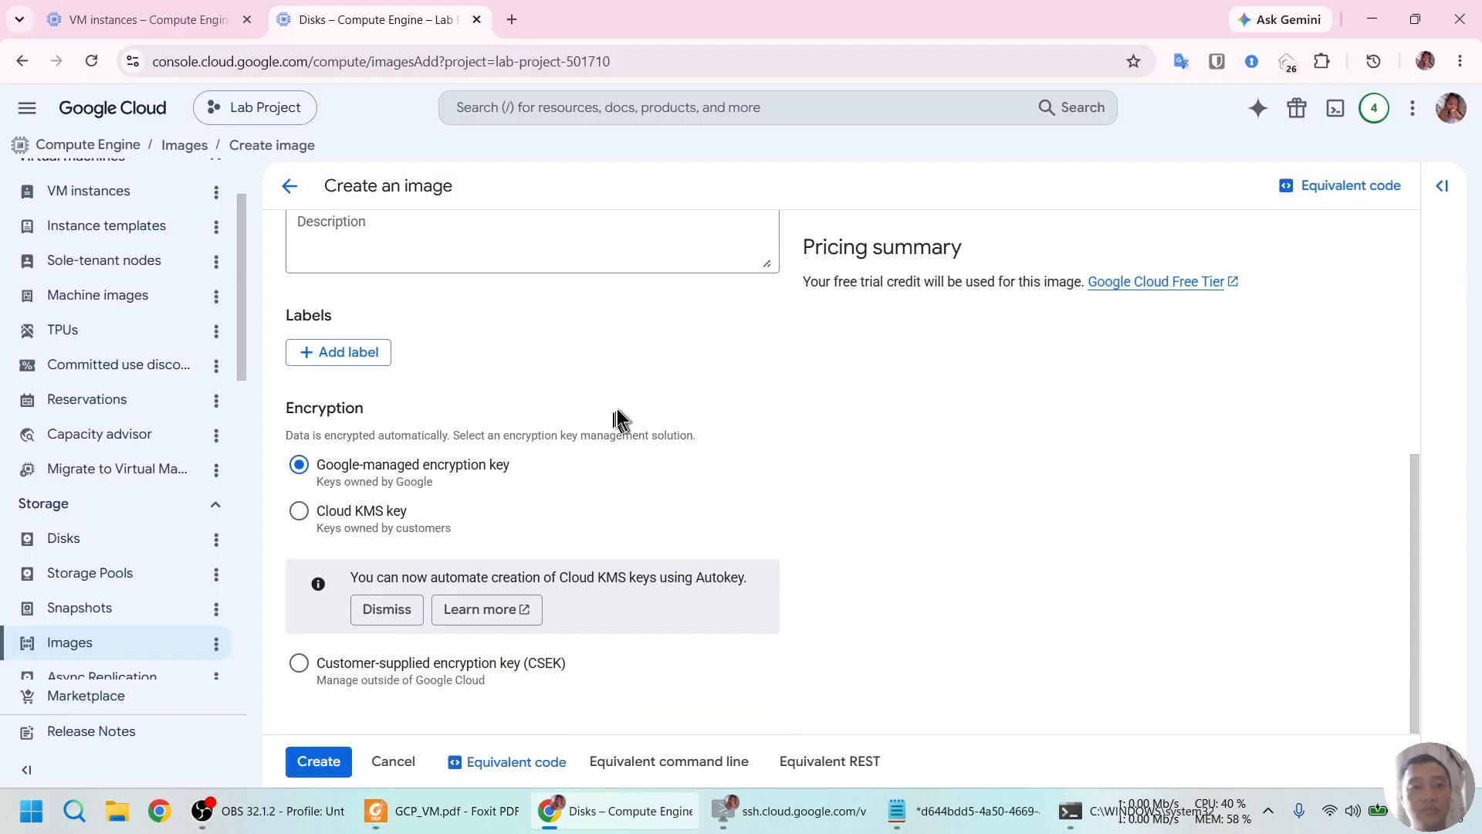
{"action": "left_click", "coordinate": [340, 763]}
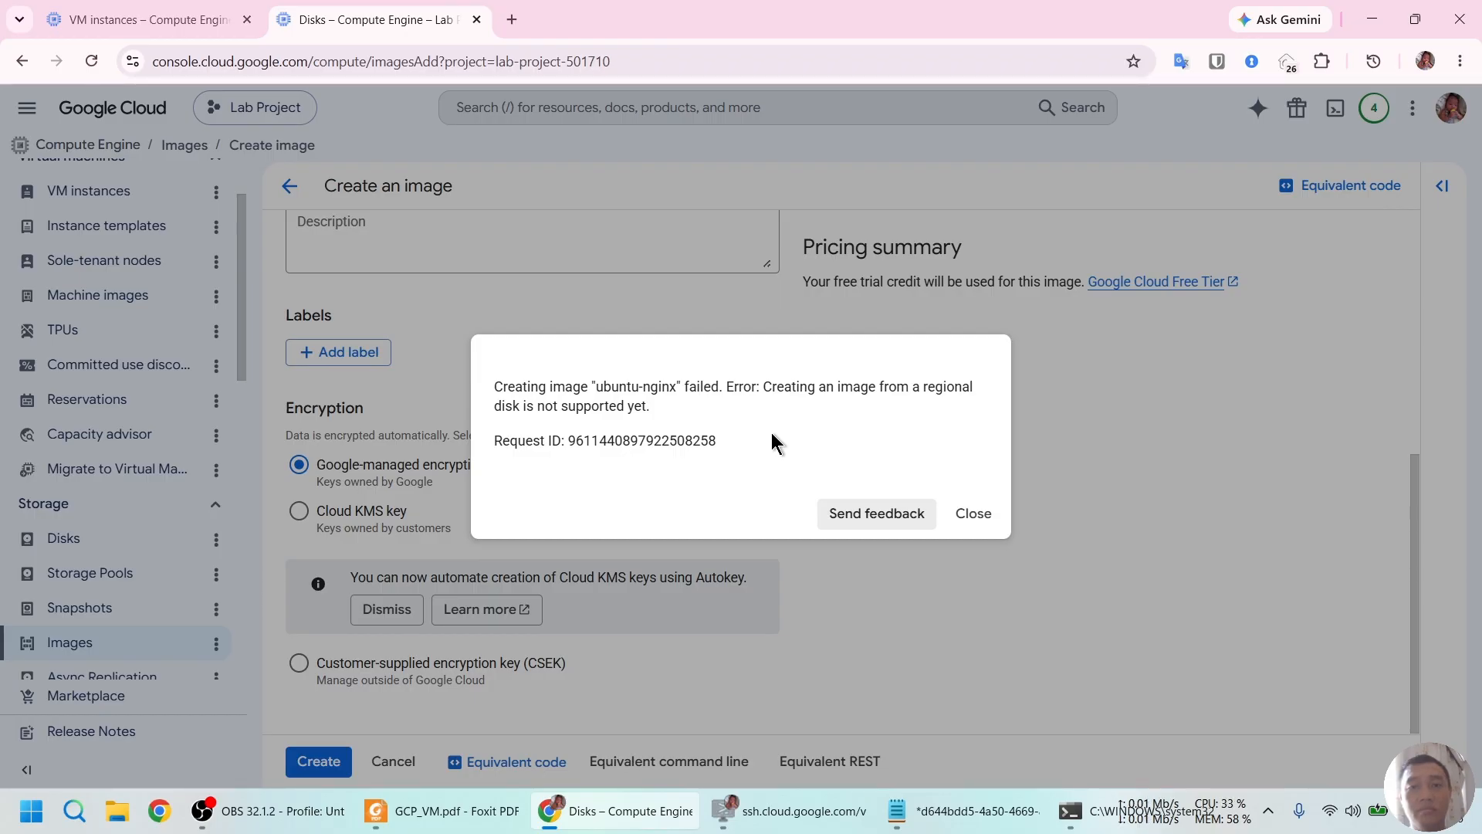
{"action": "left_click", "coordinate": [972, 514]}
Set the image location to Multi-regional, asia (multiple regions in Asia), try to create the image again, and close the resulting dialog.
{"action": "scroll", "coordinate": [695, 471], "scroll_direction": "up", "scroll_amount": 3}
{"action": "scroll", "coordinate": [676, 463], "scroll_direction": "up", "scroll_amount": 1}
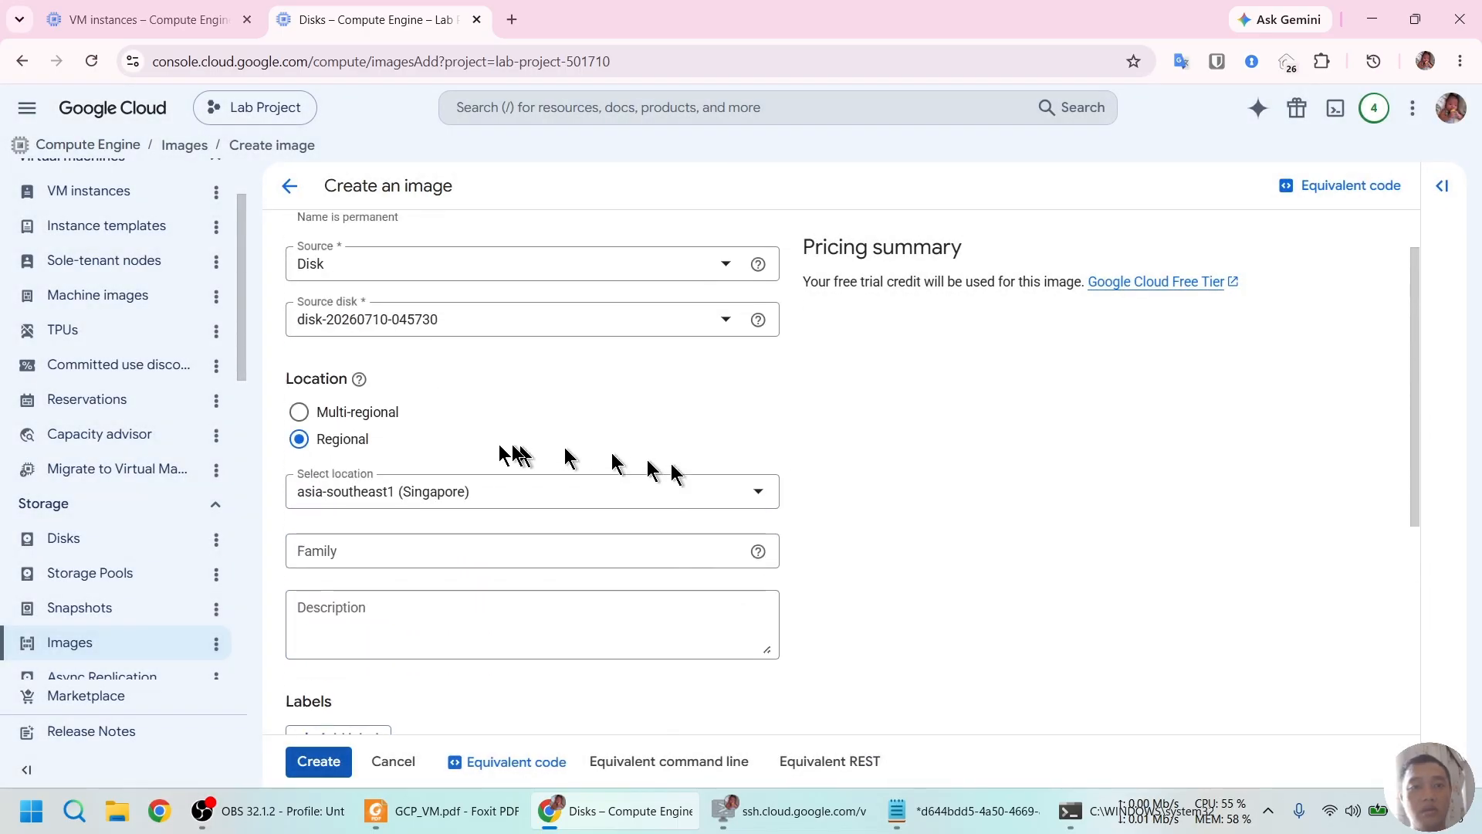
{"action": "left_click", "coordinate": [368, 412]}
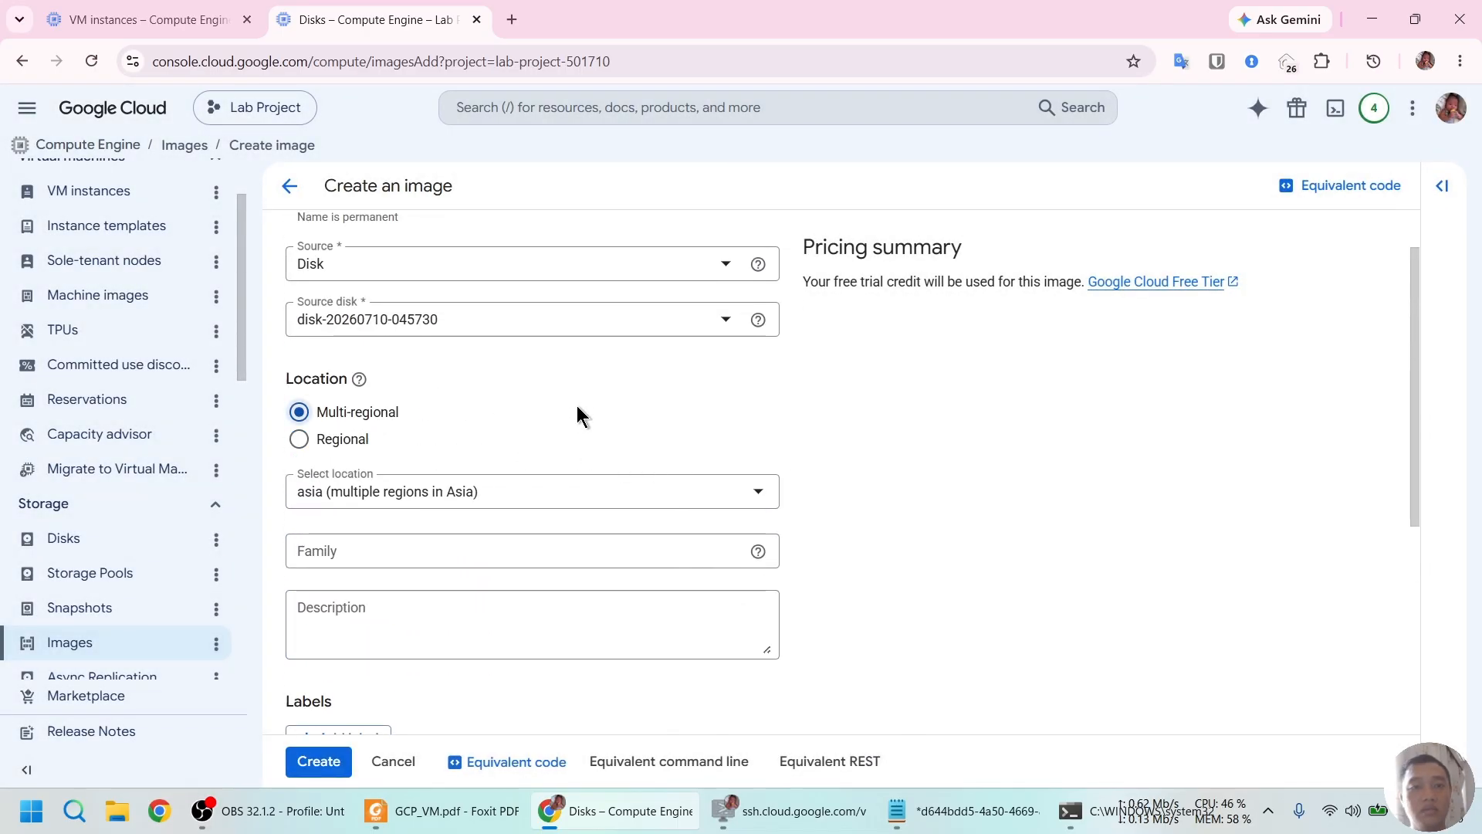
{"action": "scroll", "coordinate": [604, 409], "scroll_direction": "down", "scroll_amount": 2}
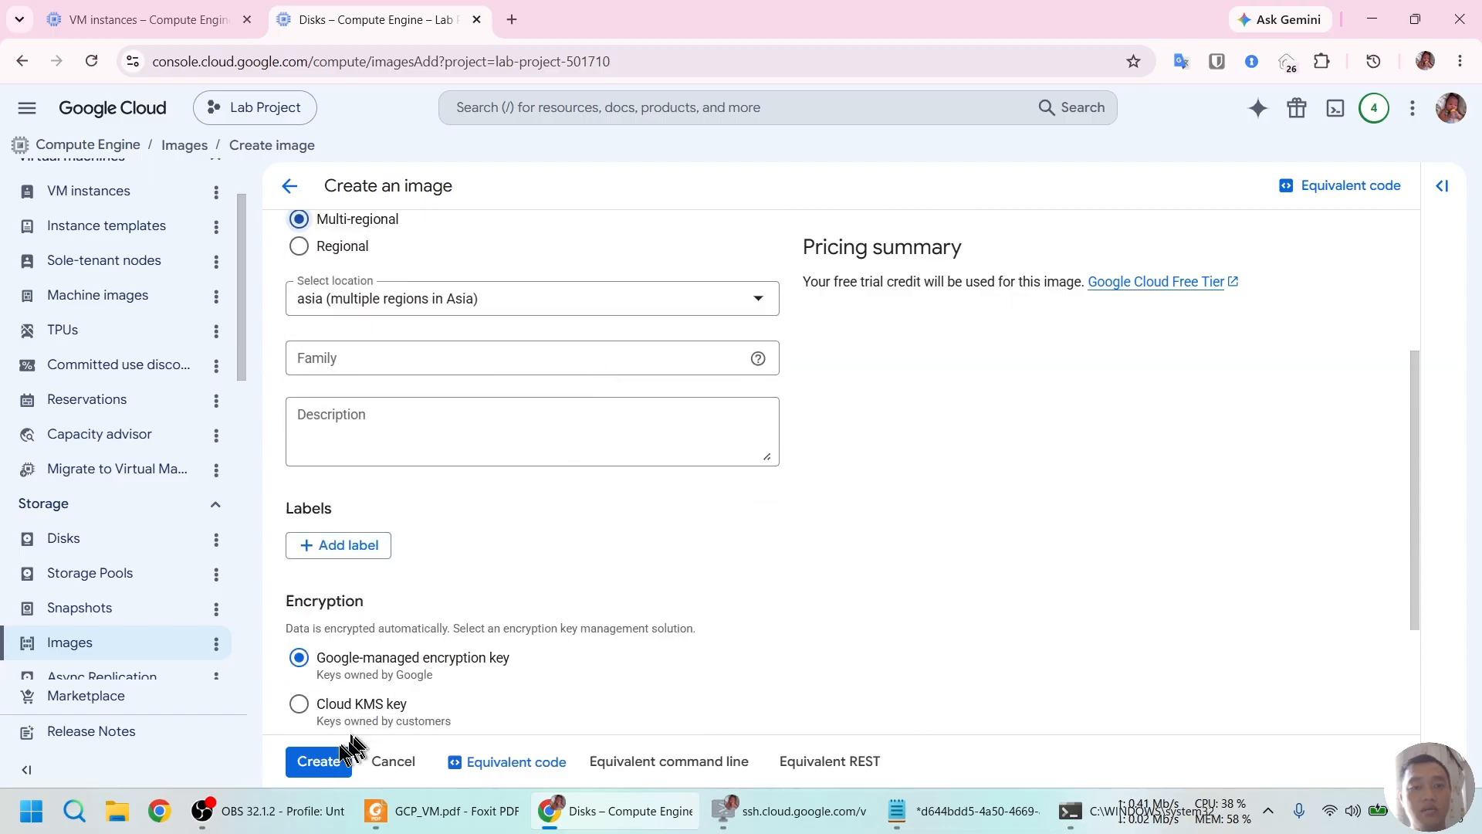
{"action": "left_click", "coordinate": [318, 761]}
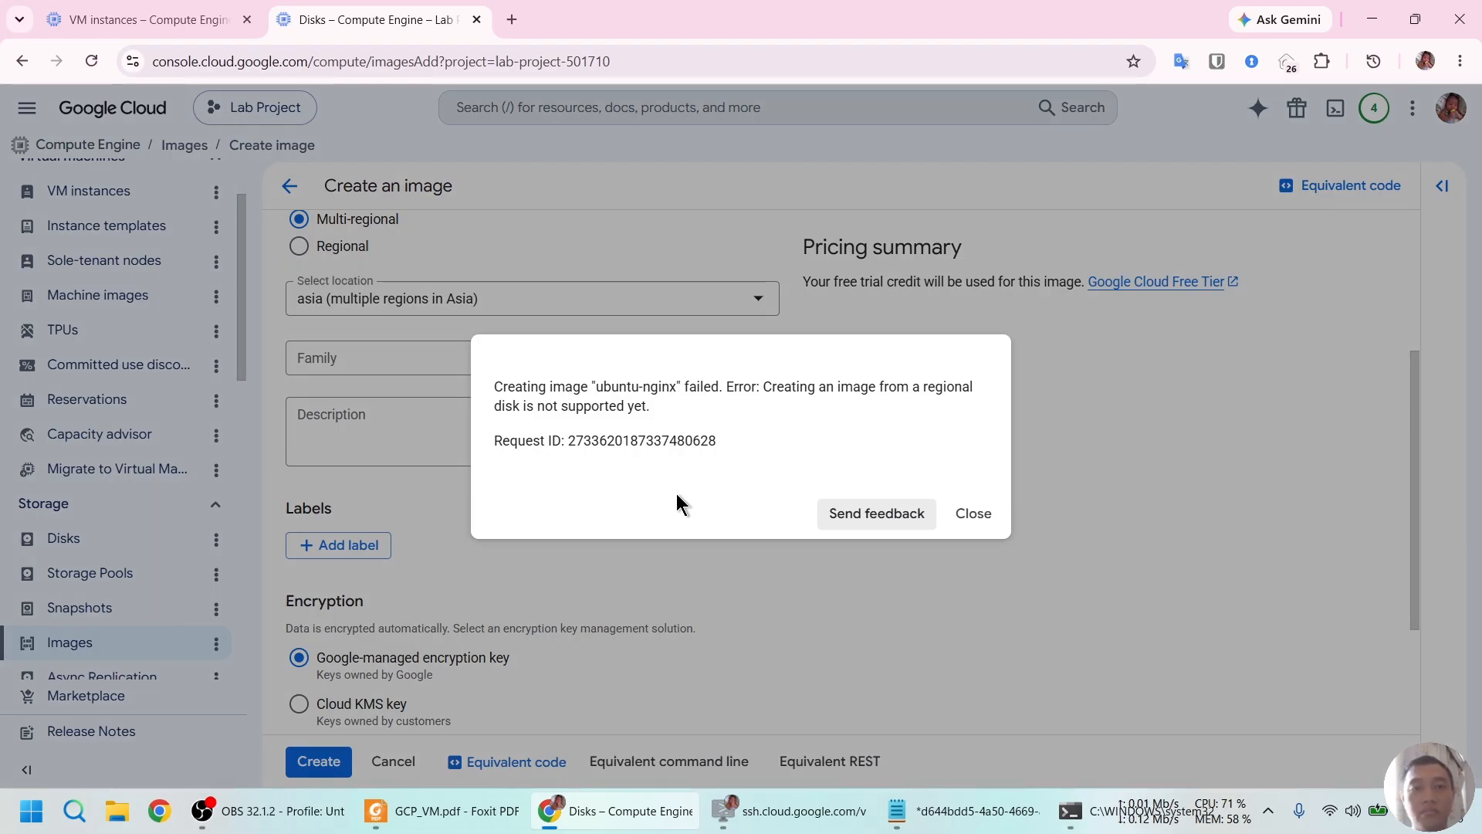
{"action": "left_click", "coordinate": [975, 516]}
Change the image's source disk to vm-2.
{"action": "scroll", "coordinate": [692, 498], "scroll_direction": "up", "scroll_amount": 3}
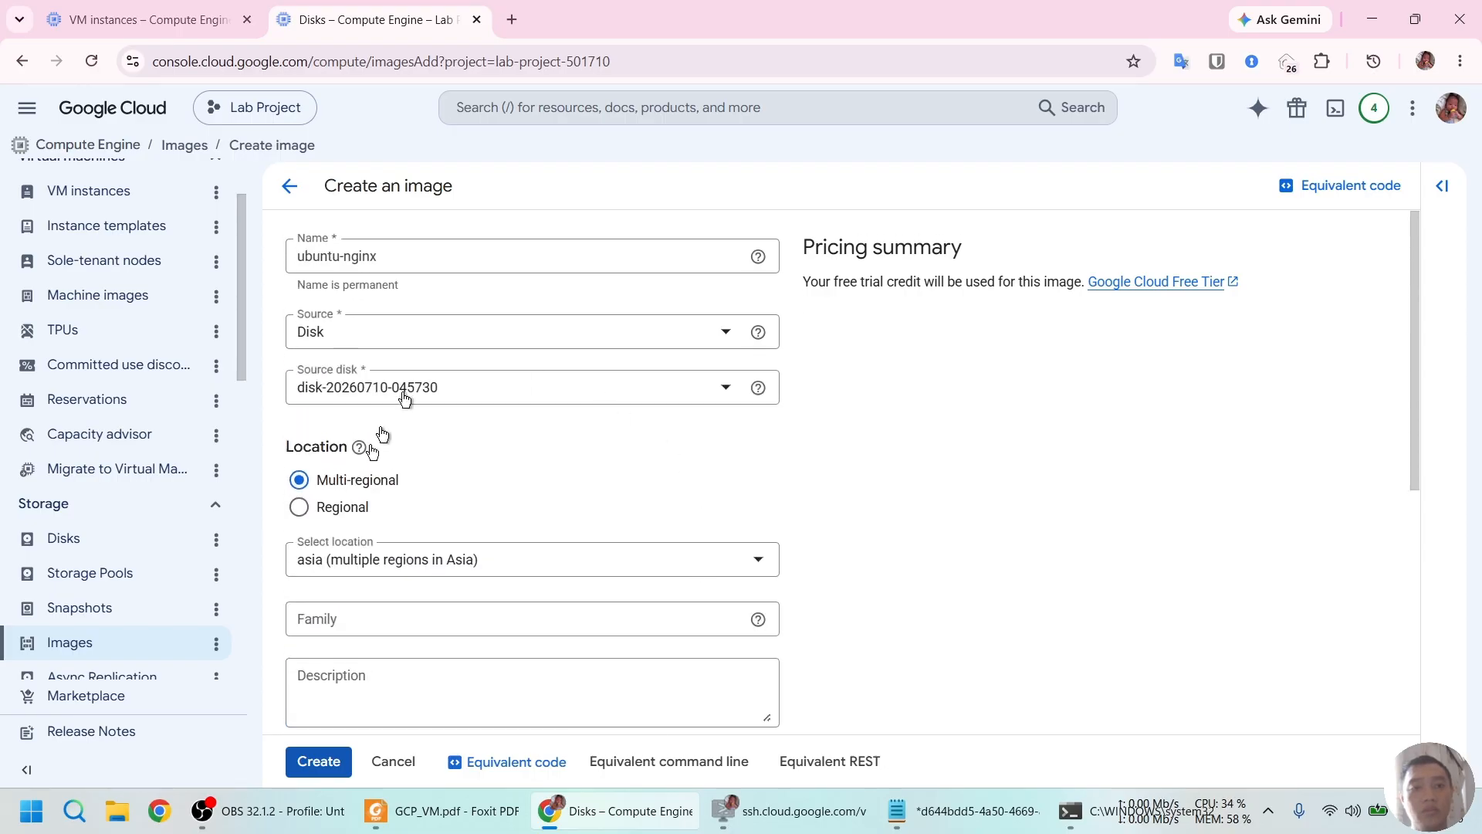
{"action": "left_click", "coordinate": [523, 383]}
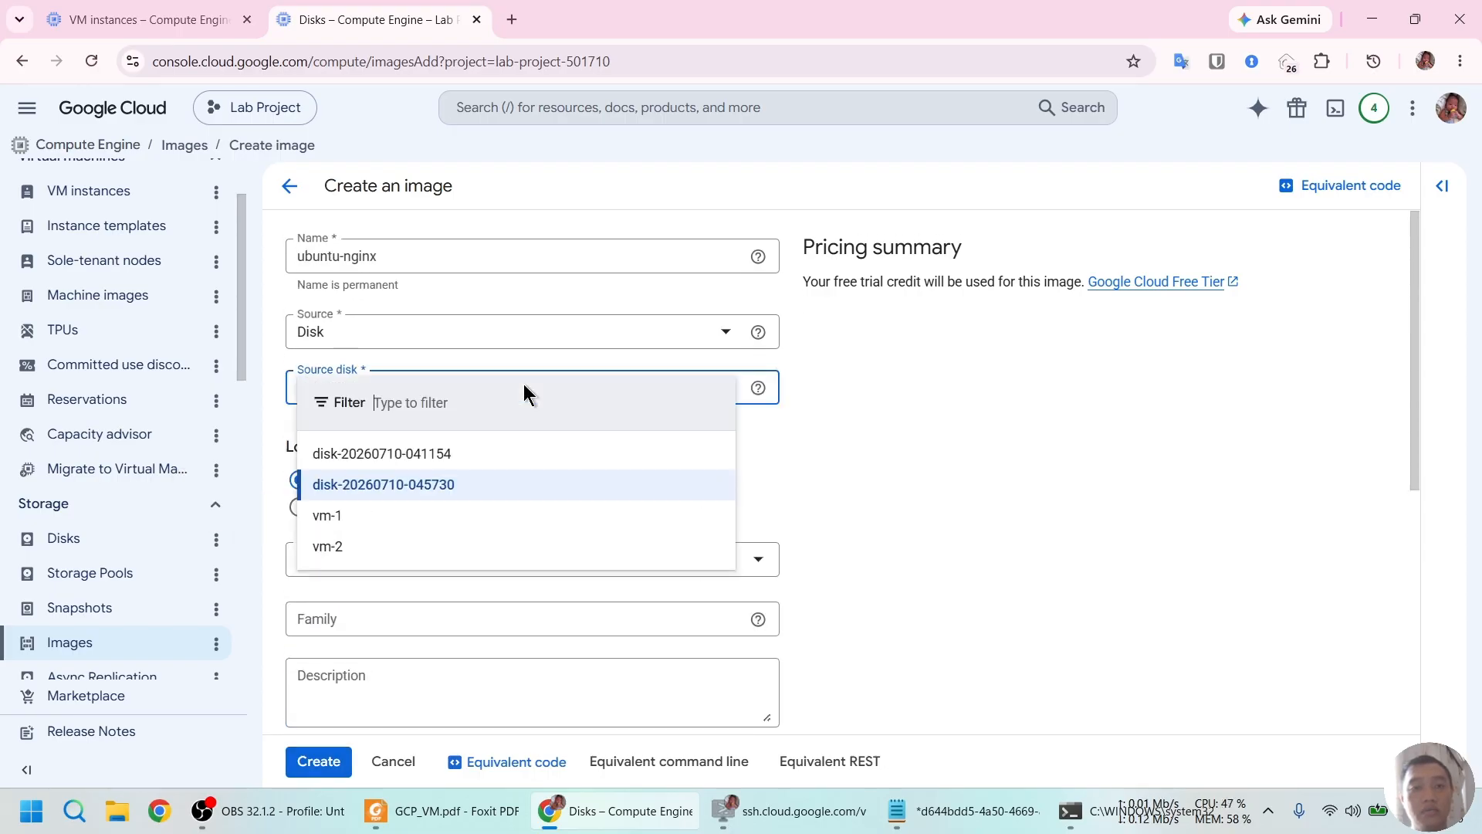
{"action": "left_click", "coordinate": [333, 548]}
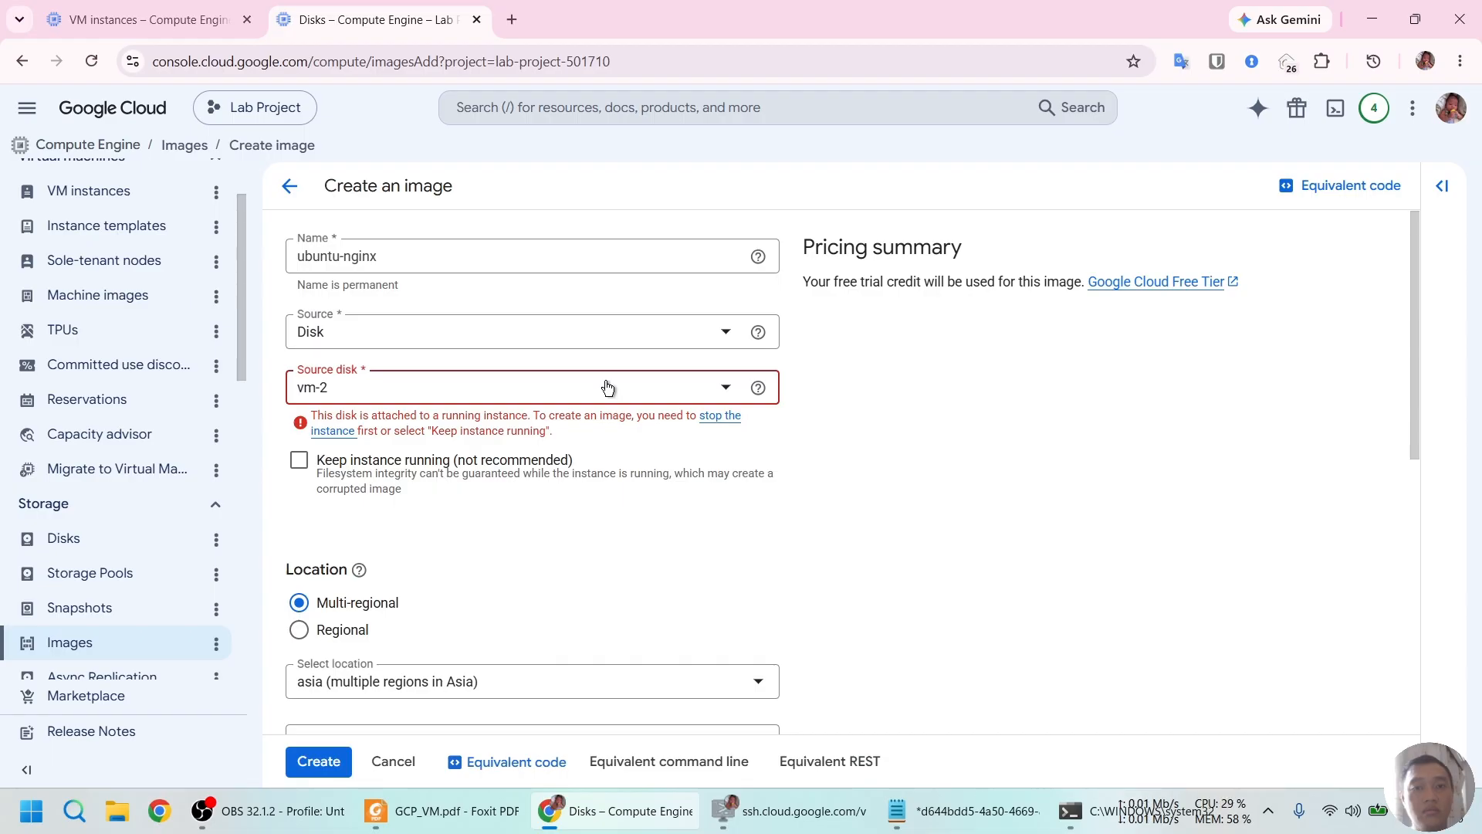
Switch to the VM instances page and stop the vm-2 instance, confirming the stop without skipping graceful shutdown.
{"action": "key", "text": "ctrl+Tab"}
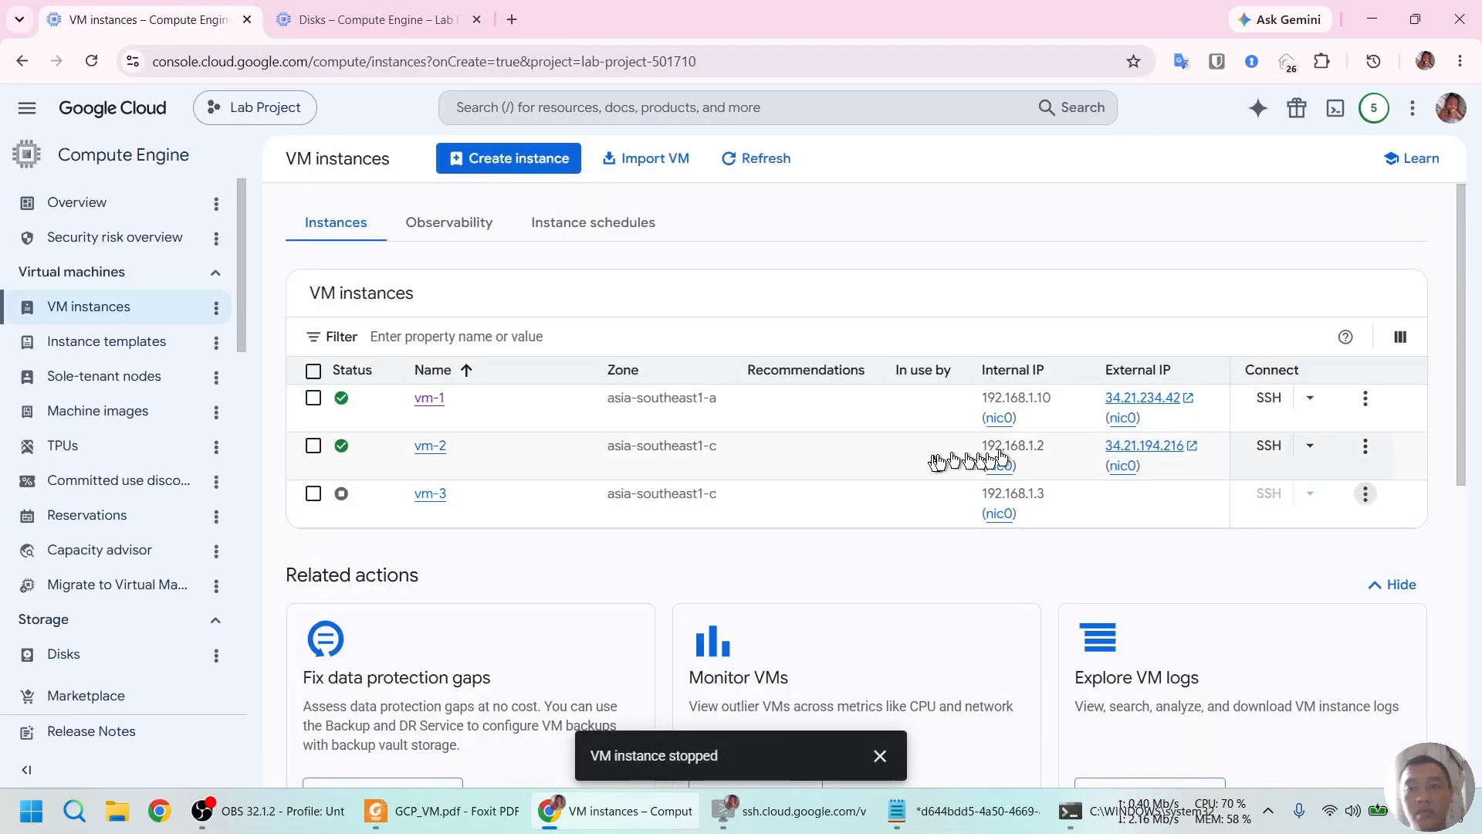
{"action": "left_click", "coordinate": [1368, 454]}
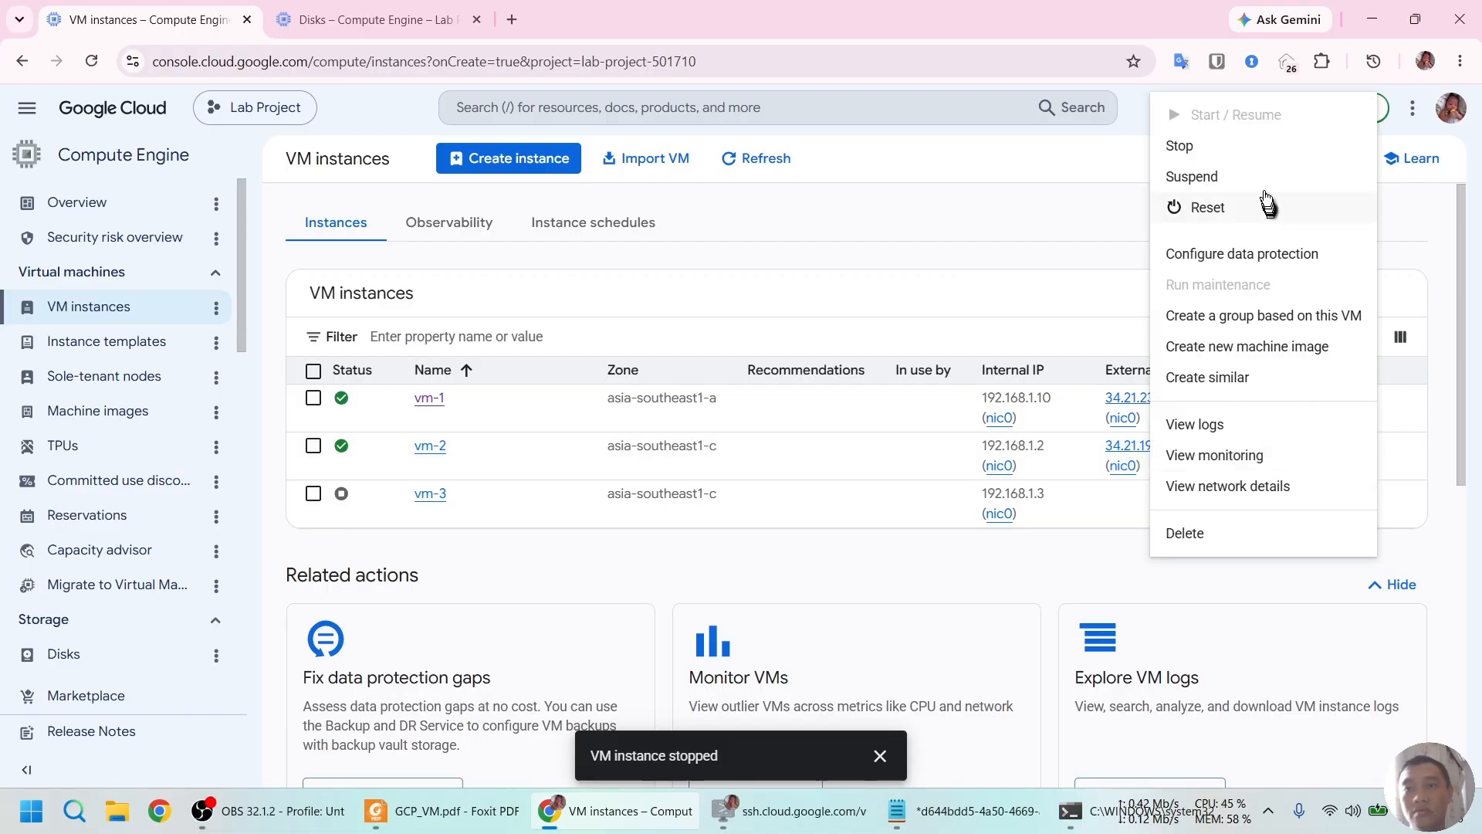
{"action": "left_click", "coordinate": [1247, 146]}
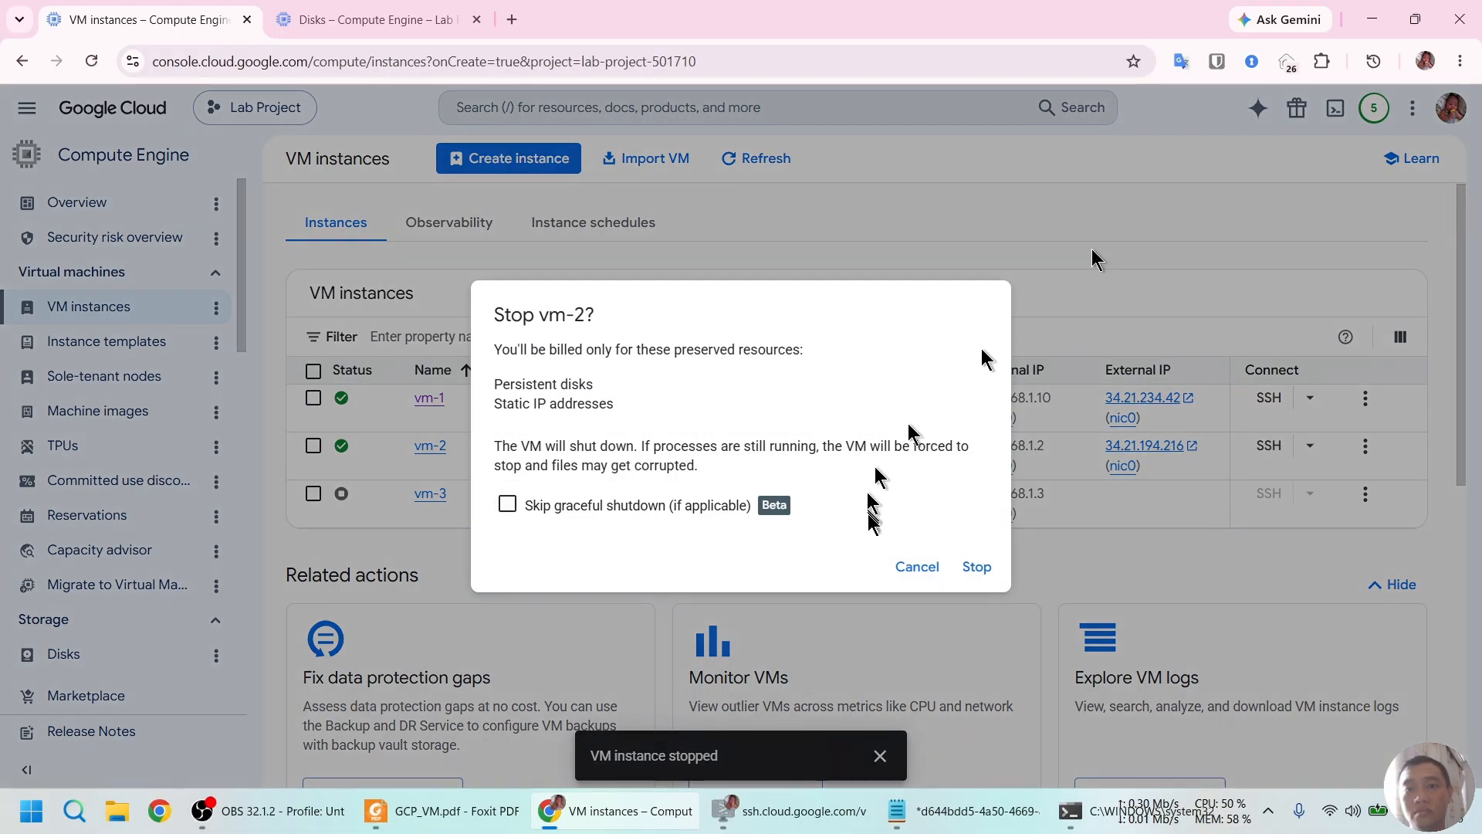
{"action": "left_click", "coordinate": [976, 569]}
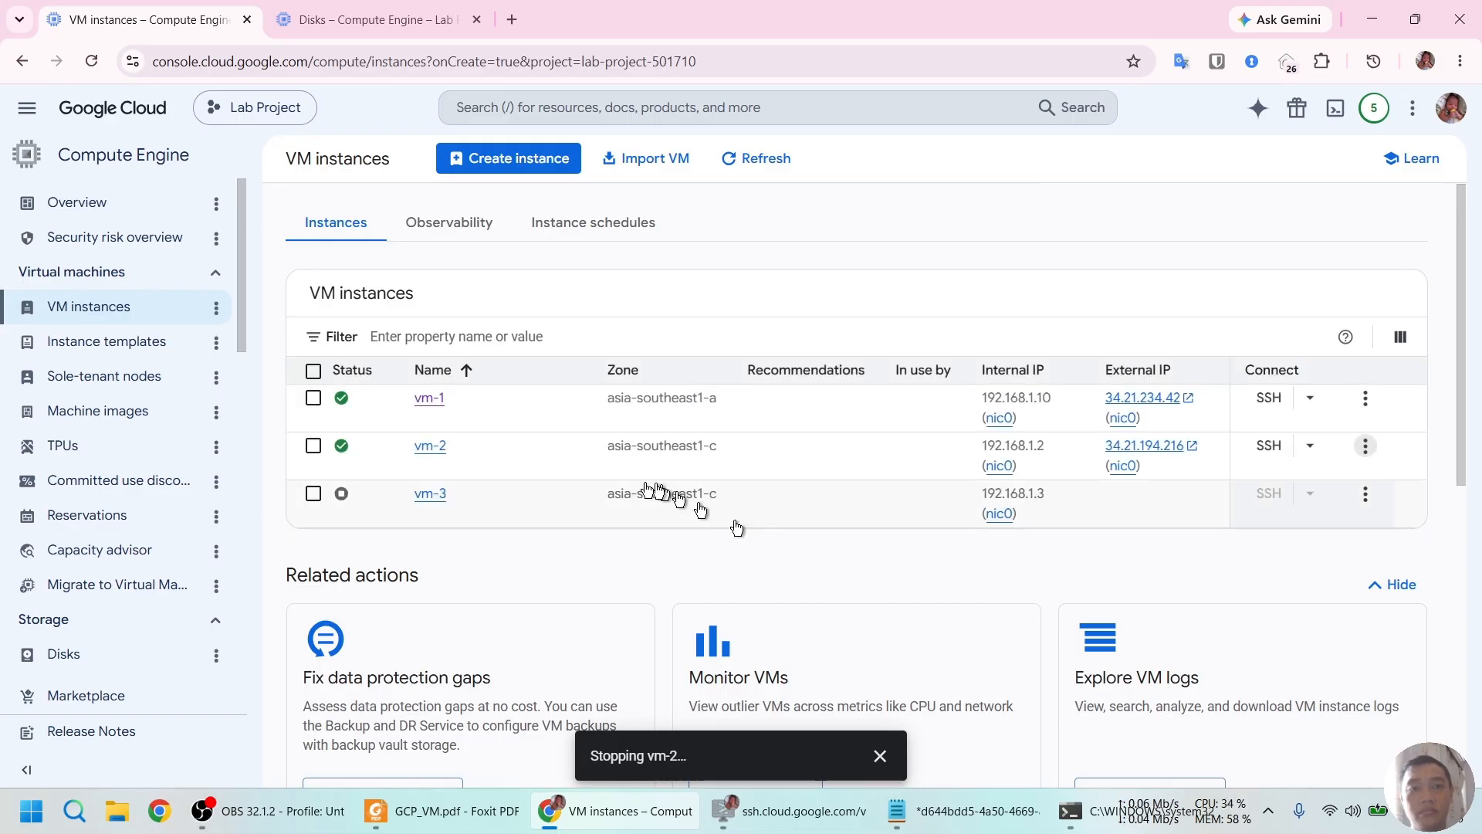
Open the Disks page, and reselect vm-2 as the source disk in the open image form.
{"action": "scroll", "coordinate": [81, 484], "scroll_direction": "down", "scroll_amount": 3}
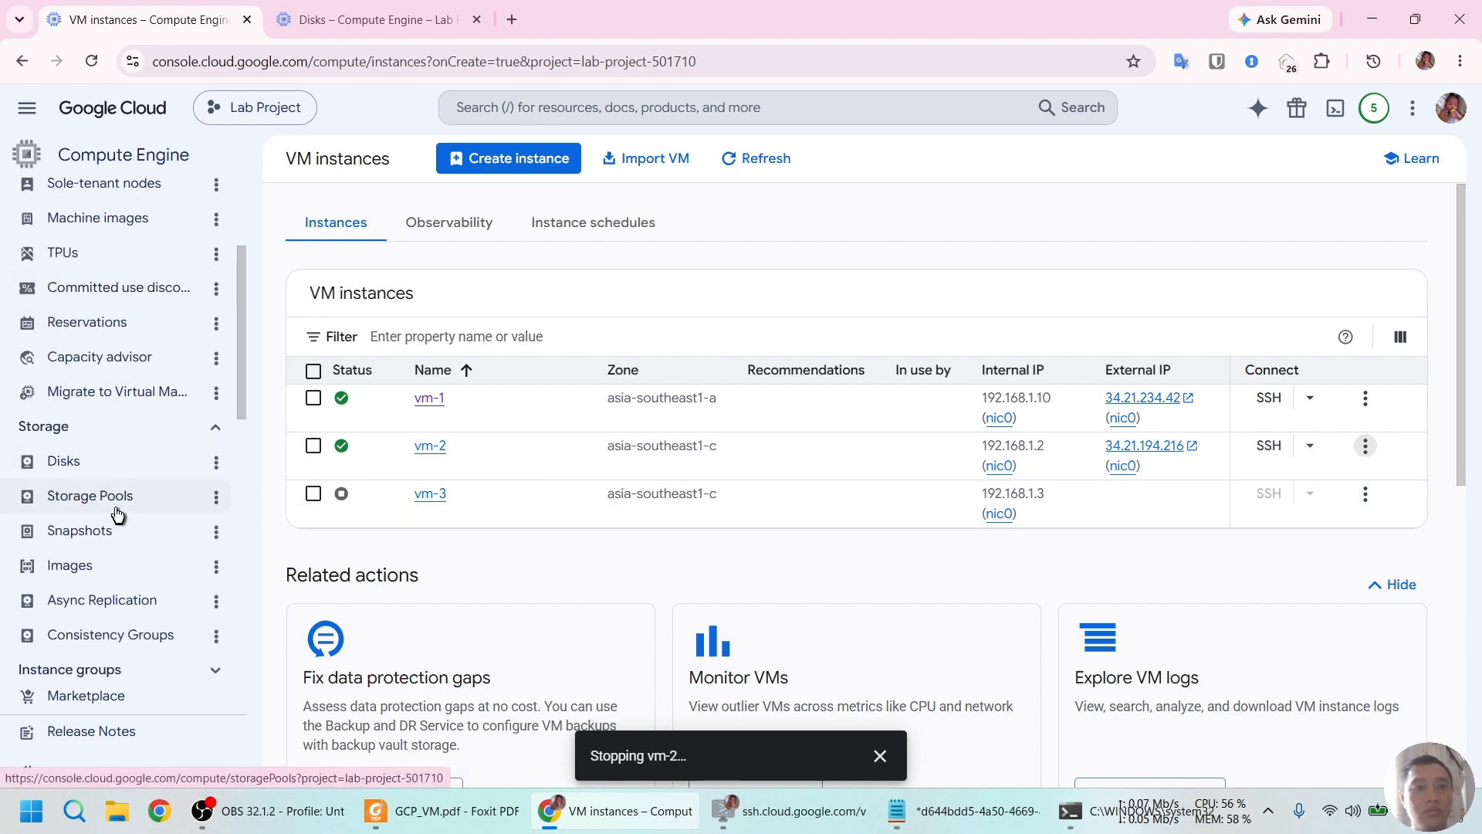
{"action": "left_click", "coordinate": [101, 467]}
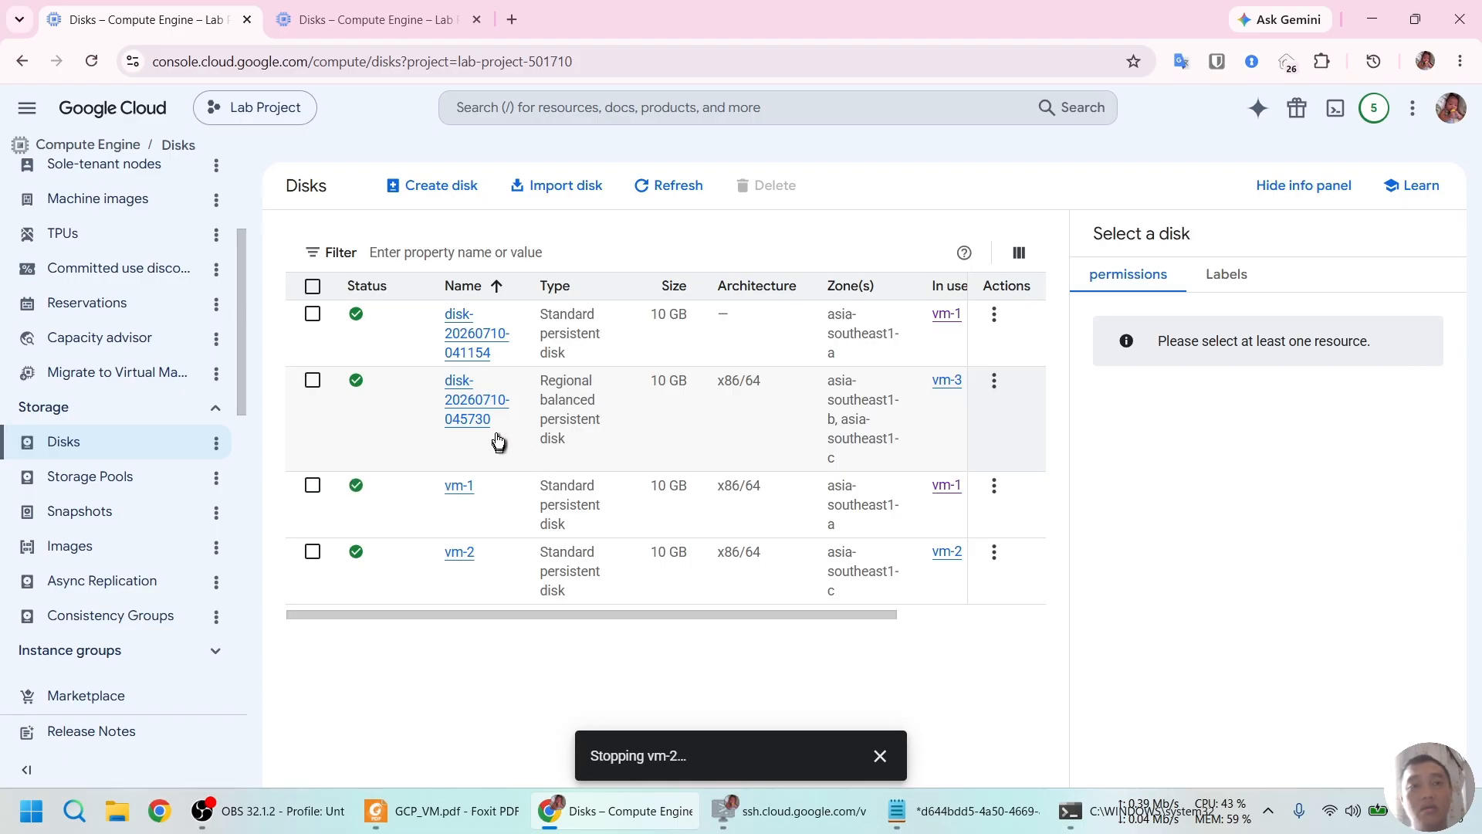
{"action": "left_click", "coordinate": [346, 13]}
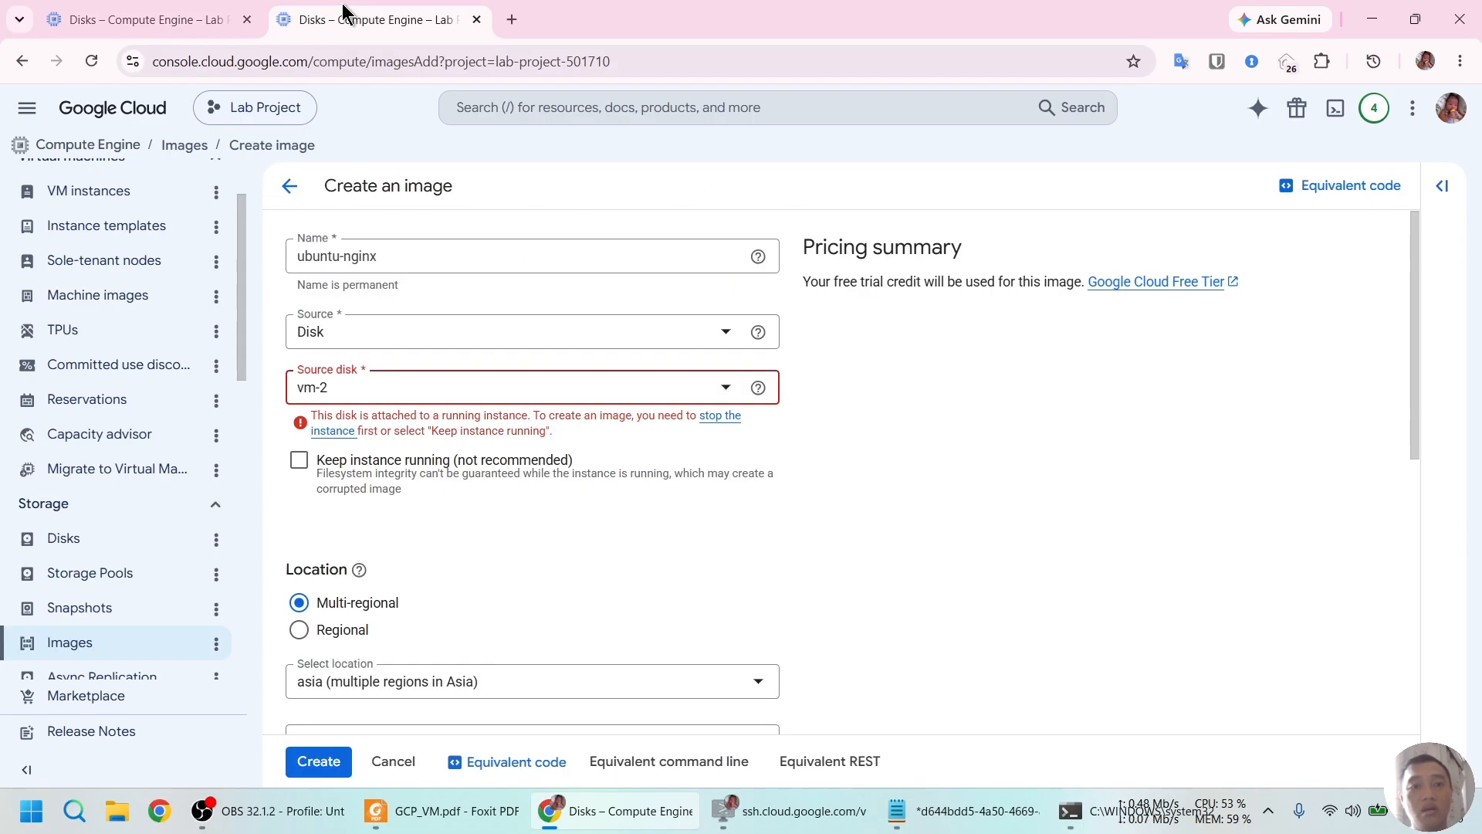
{"action": "left_click", "coordinate": [711, 389]}
{"action": "left_click", "coordinate": [433, 556]}
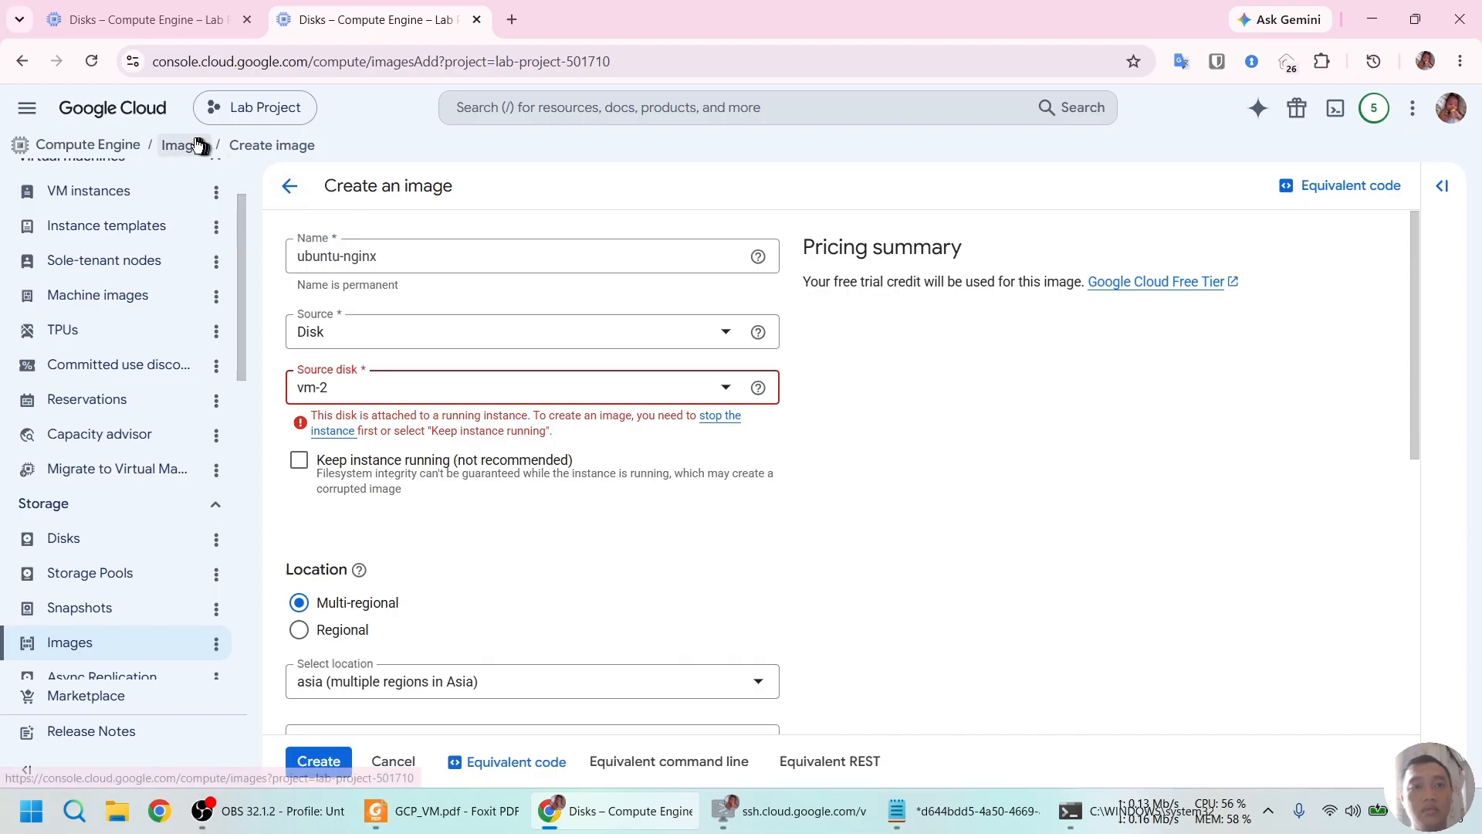
Copy the image name, leave the form, start a new image and name it ubuntu-nginx.
{"action": "triple_click", "coordinate": [397, 247]}
{"action": "key", "text": "ctrl+c"}
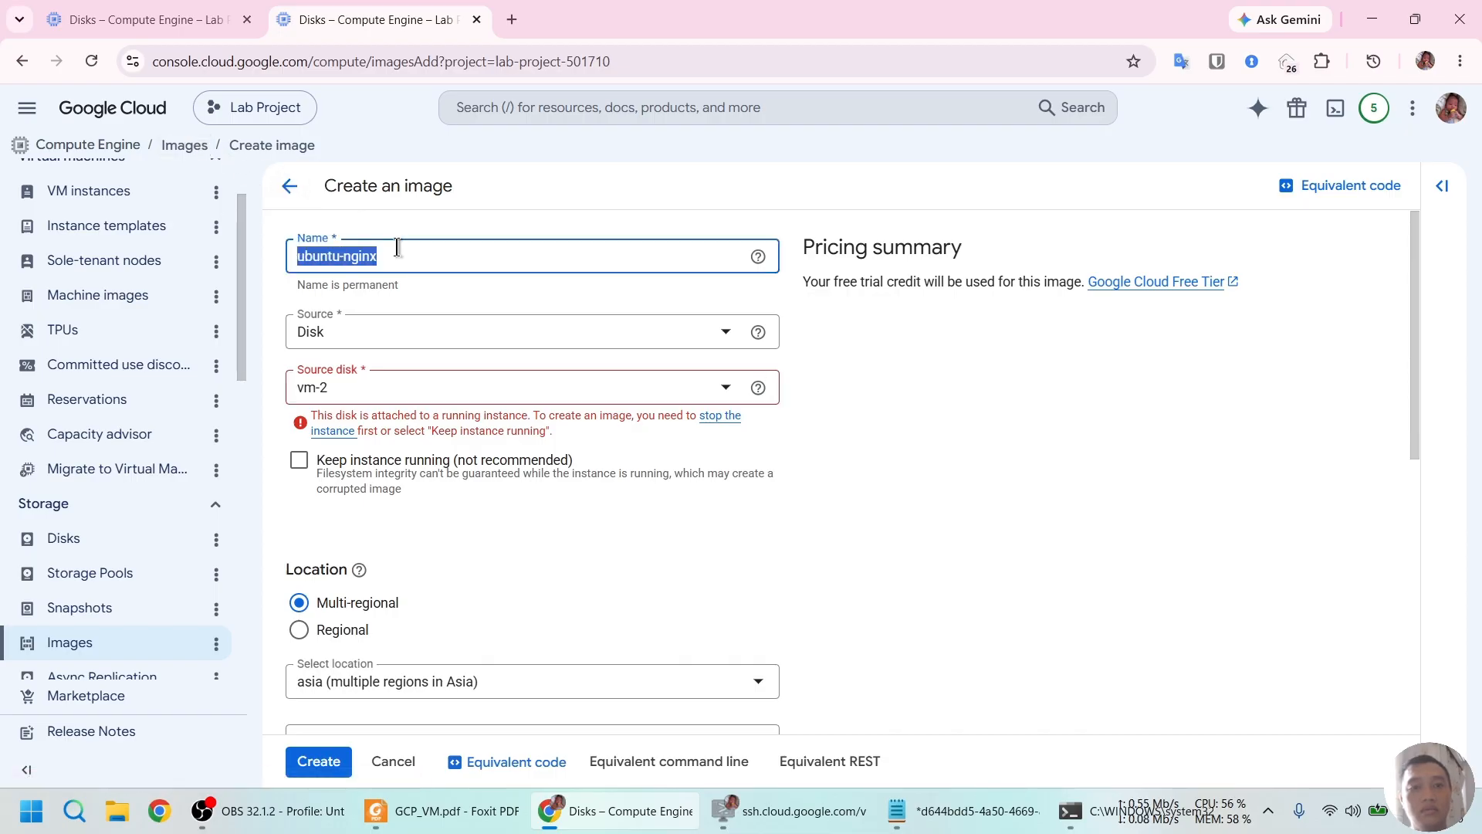
{"action": "left_click", "coordinate": [284, 187]}
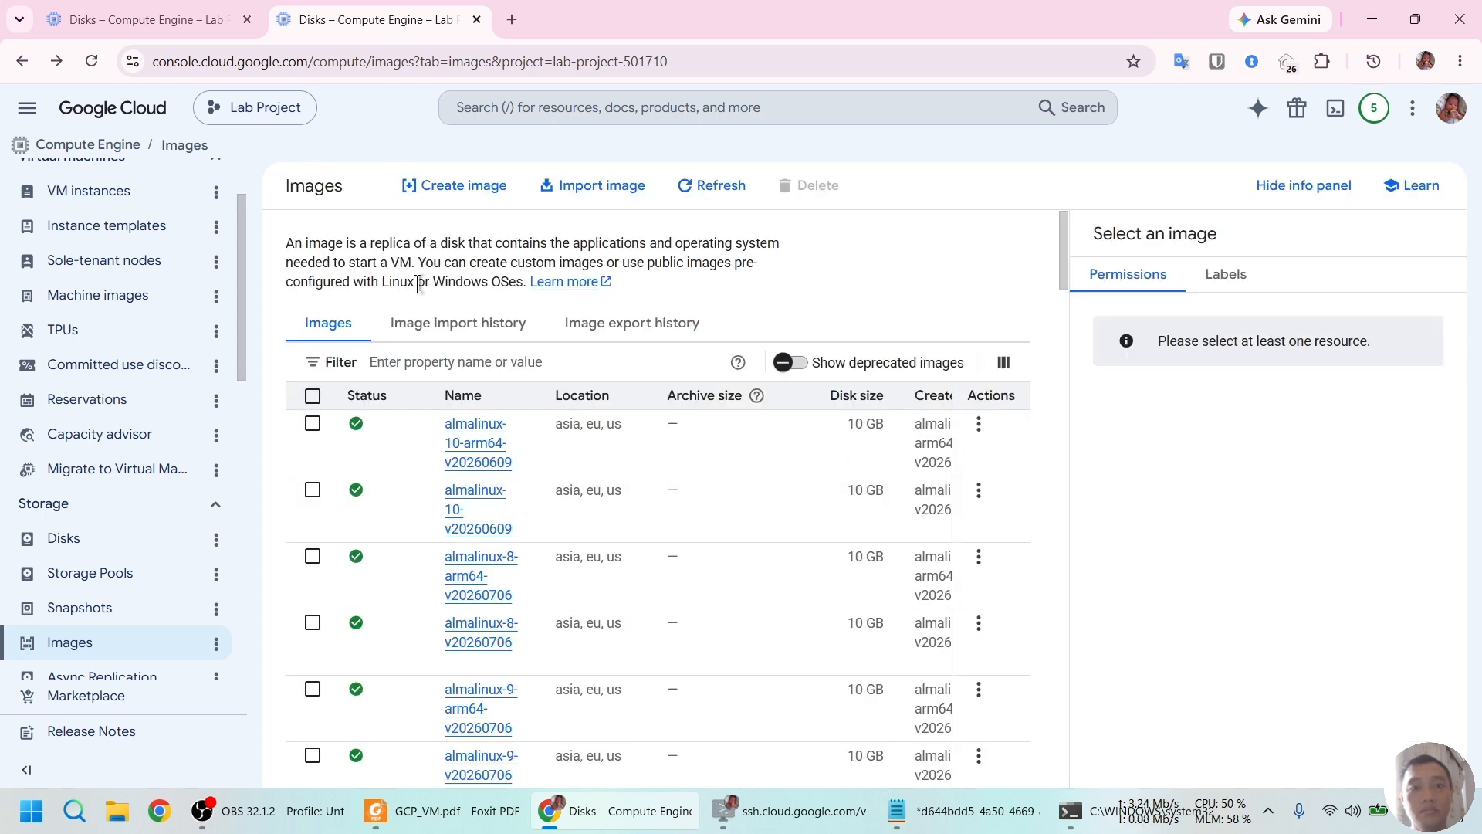
{"action": "left_click", "coordinate": [446, 192]}
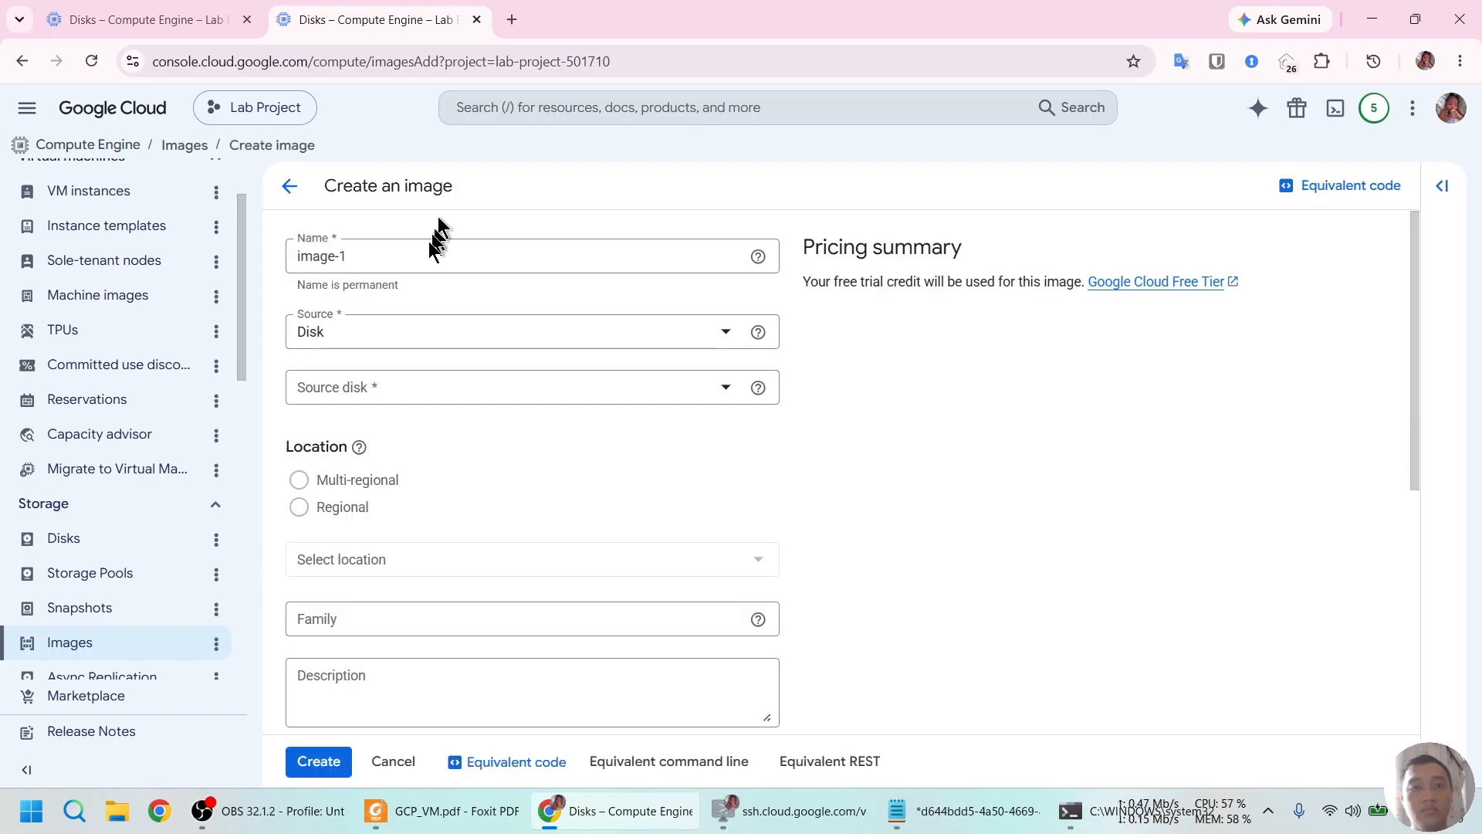
{"action": "left_click", "coordinate": [424, 255]}
{"action": "key", "text": "ctrl+a"}
{"action": "key", "text": "ctrl+v"}
Keep Disk as the source, select vm-2 as the source disk, and create the image.
{"action": "left_click", "coordinate": [424, 327]}
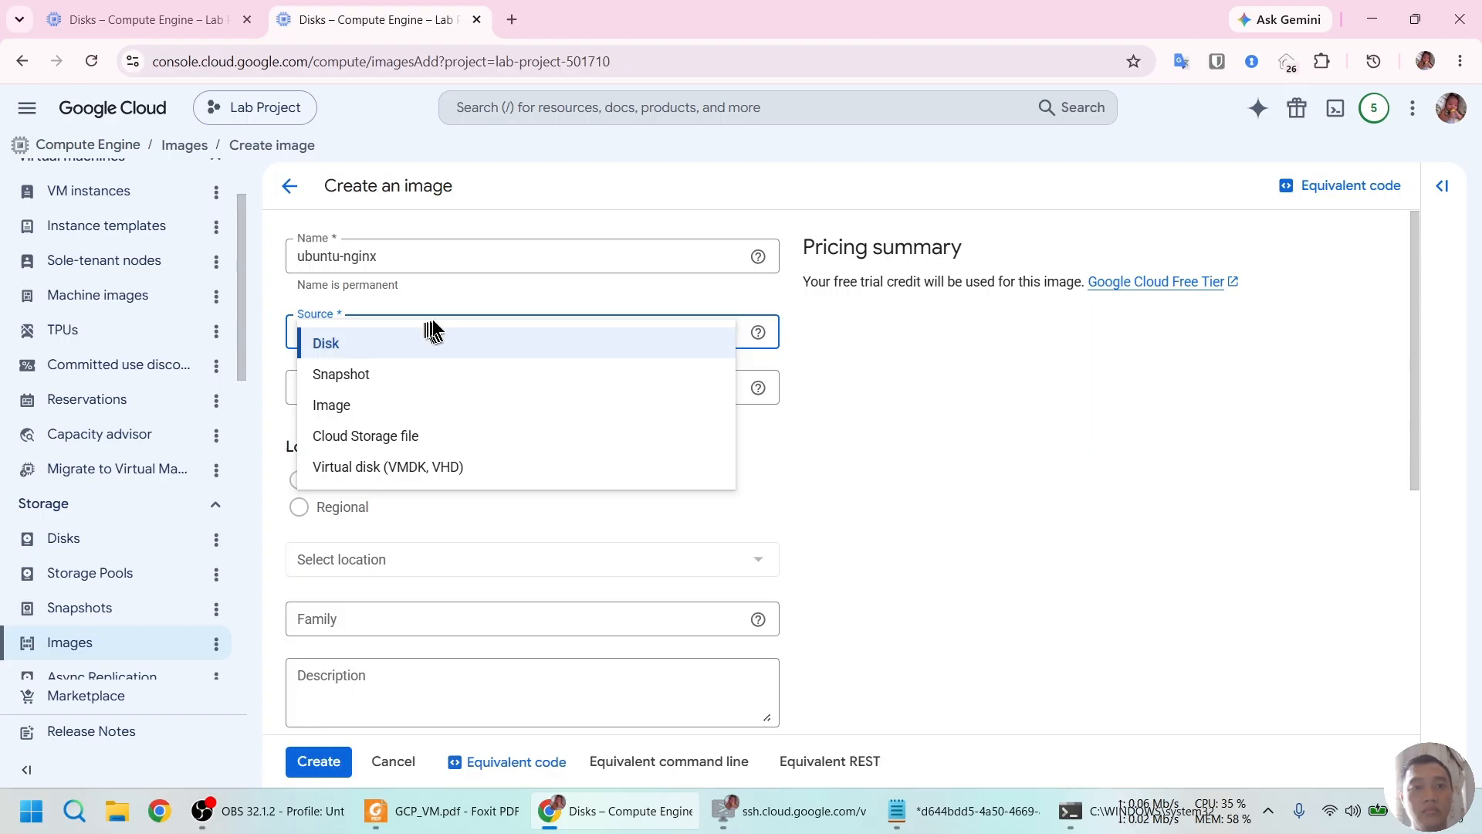
{"action": "left_click", "coordinate": [880, 390]}
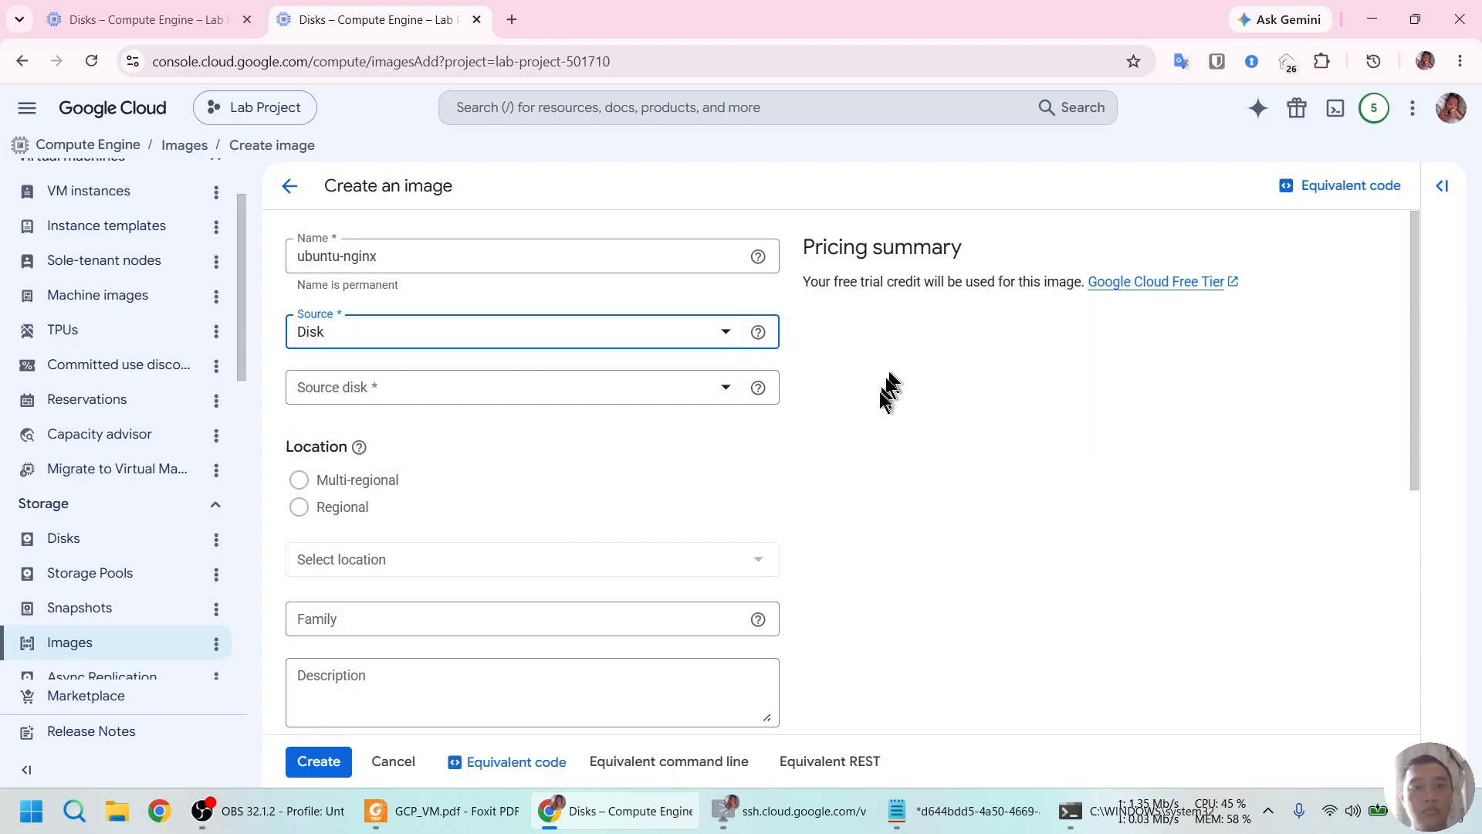
{"action": "left_click", "coordinate": [655, 388]}
{"action": "left_click", "coordinate": [485, 549]}
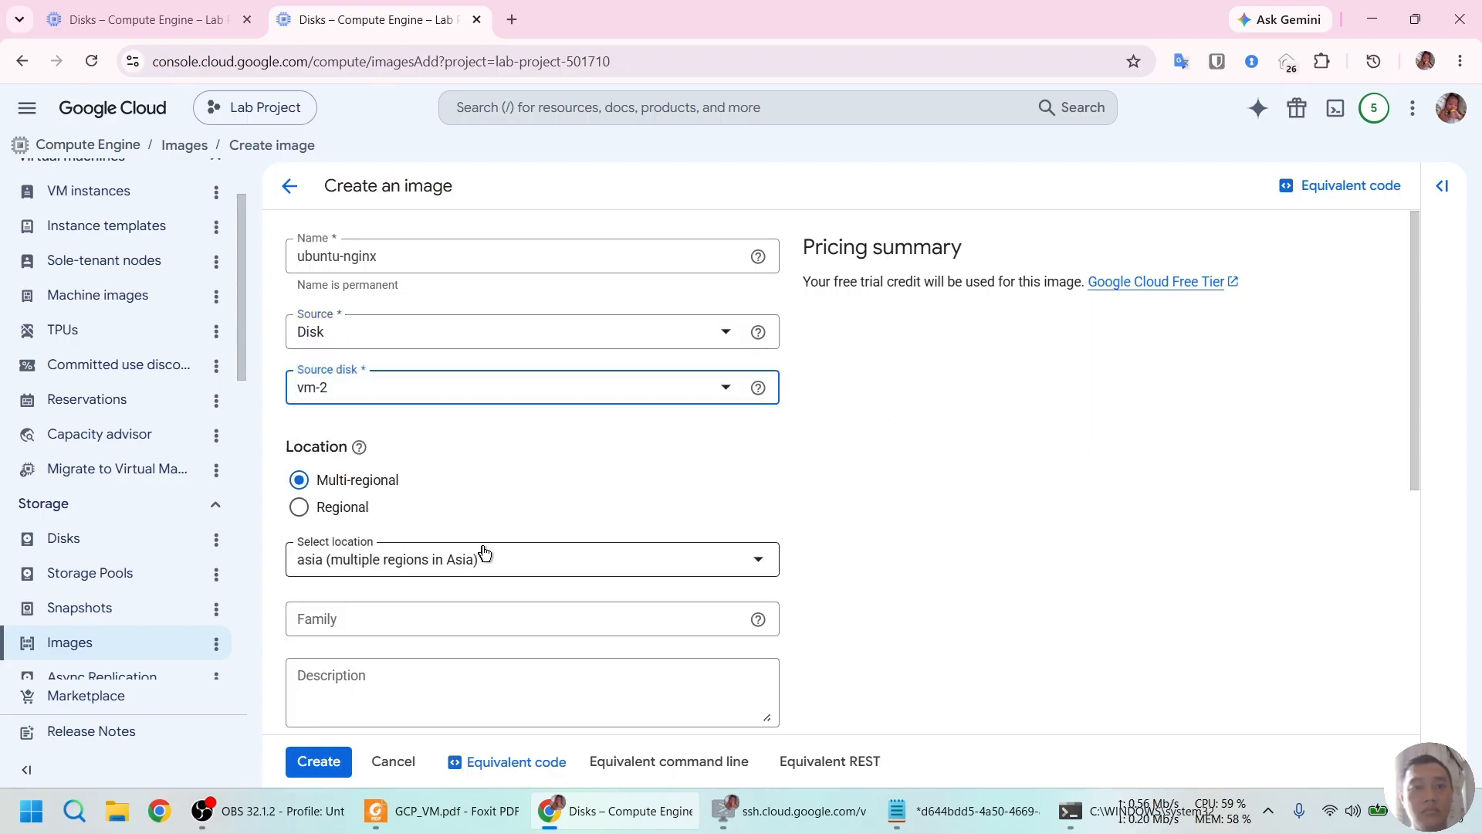
{"action": "scroll", "coordinate": [542, 463], "scroll_direction": "down", "scroll_amount": 5}
{"action": "scroll", "coordinate": [542, 463], "scroll_direction": "down", "scroll_amount": 2}
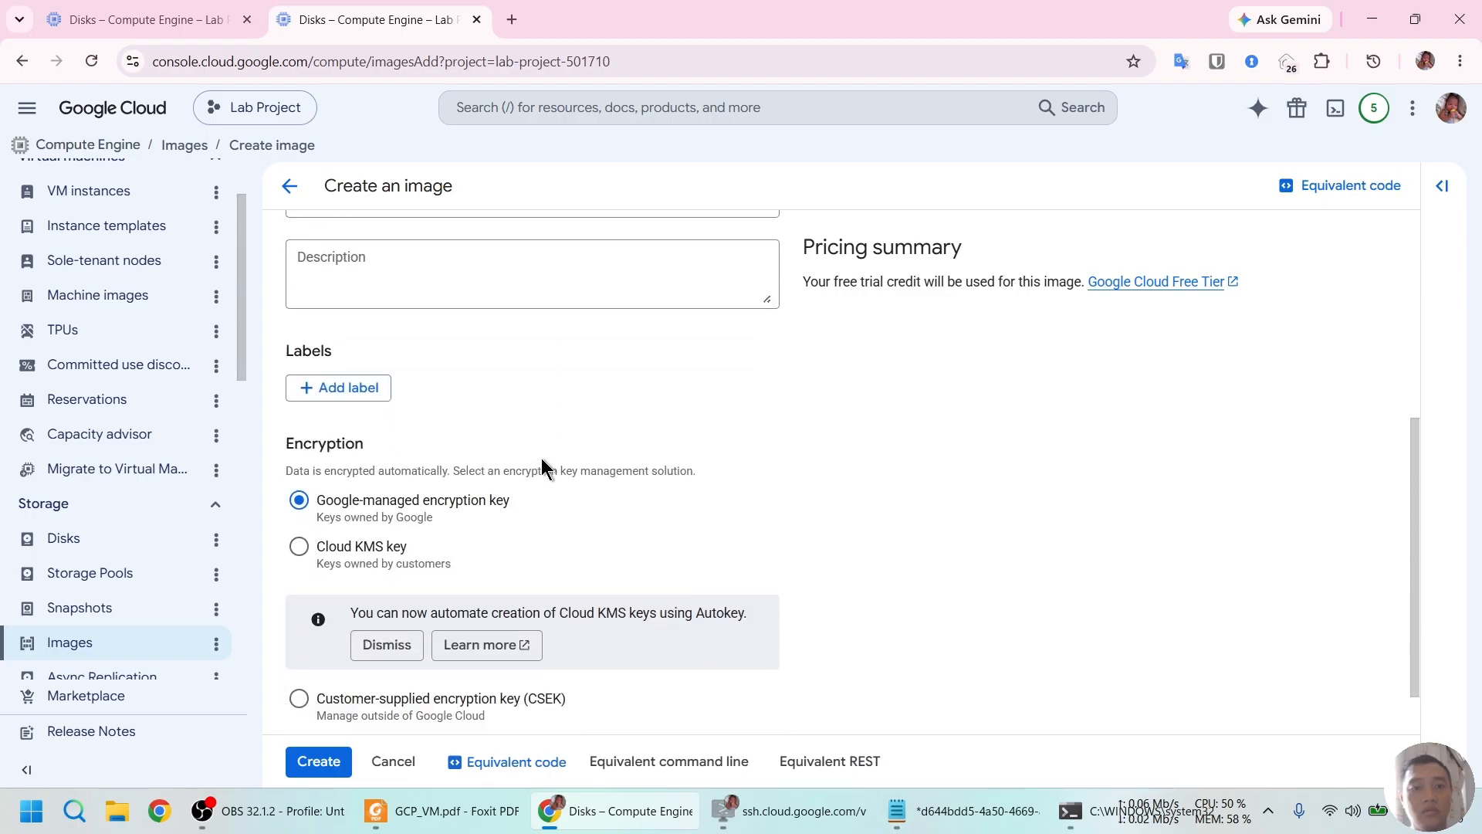
{"action": "left_click", "coordinate": [342, 771]}
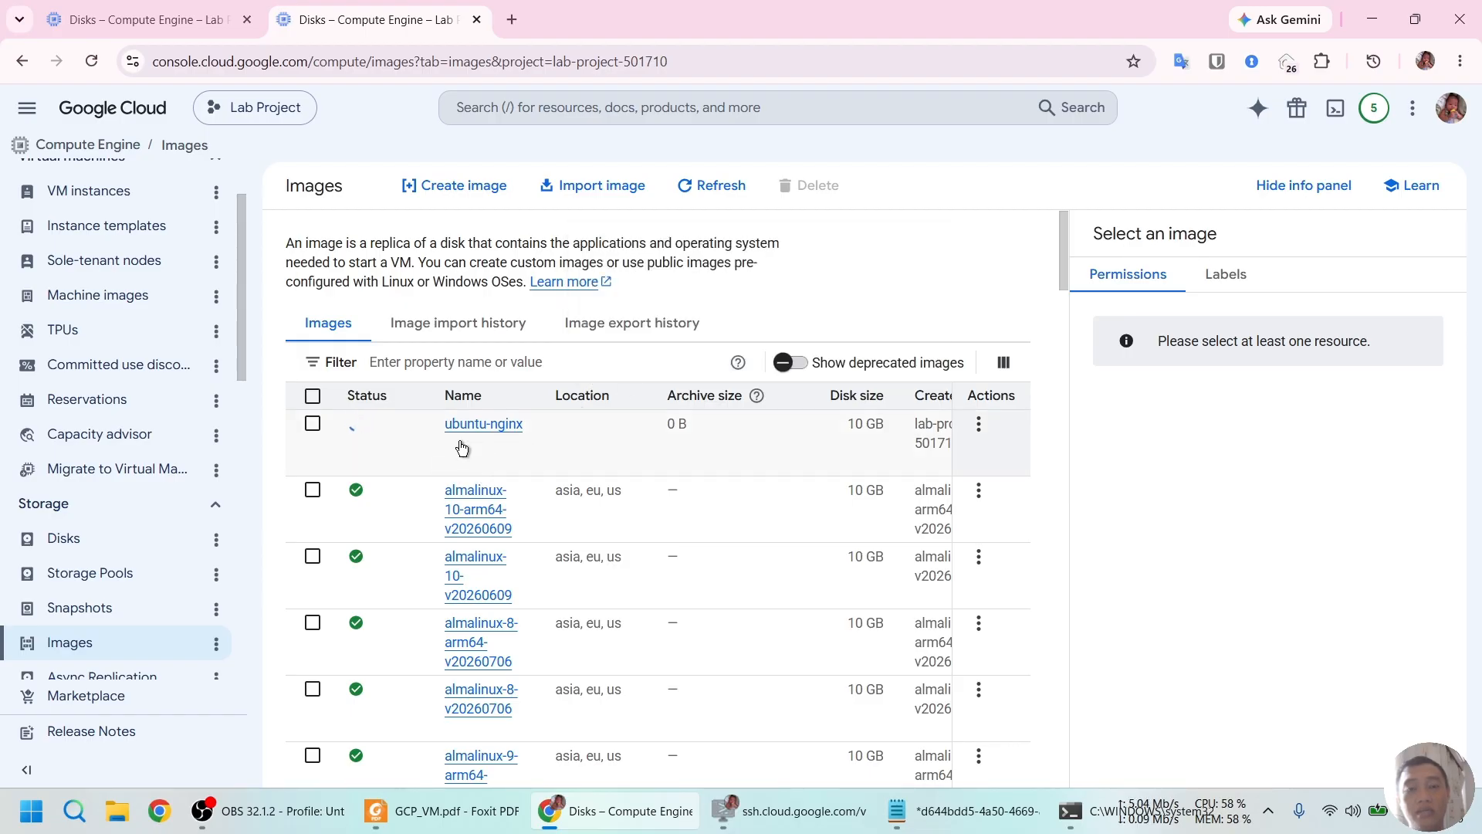
Read the image family and "Tạo VM từ Image" sections in GCP_VM.pdf, and refresh the Images list in Chrome.
{"action": "left_click", "coordinate": [444, 810]}
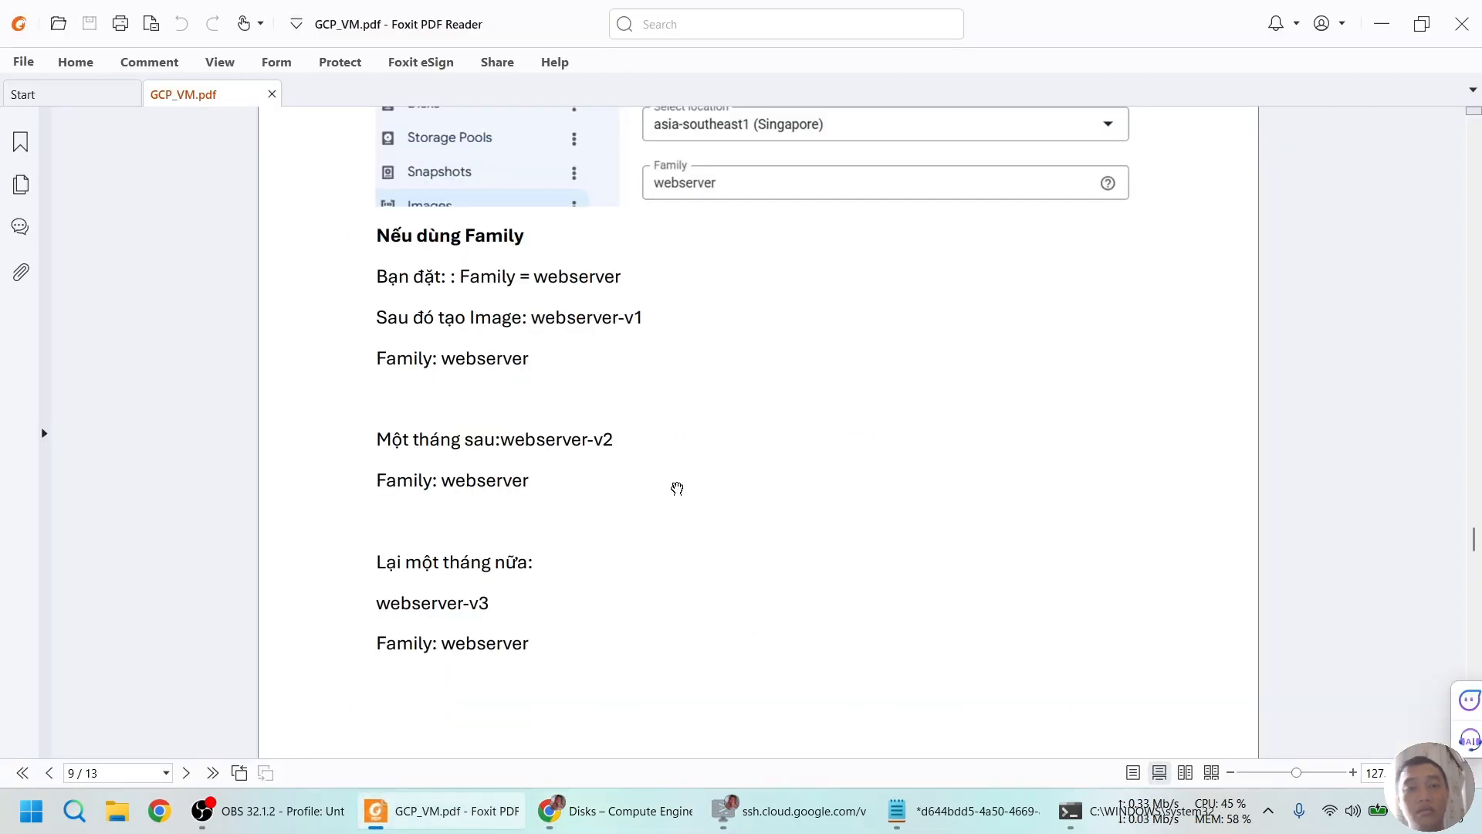
{"action": "scroll", "coordinate": [677, 488], "scroll_direction": "up", "scroll_amount": 15}
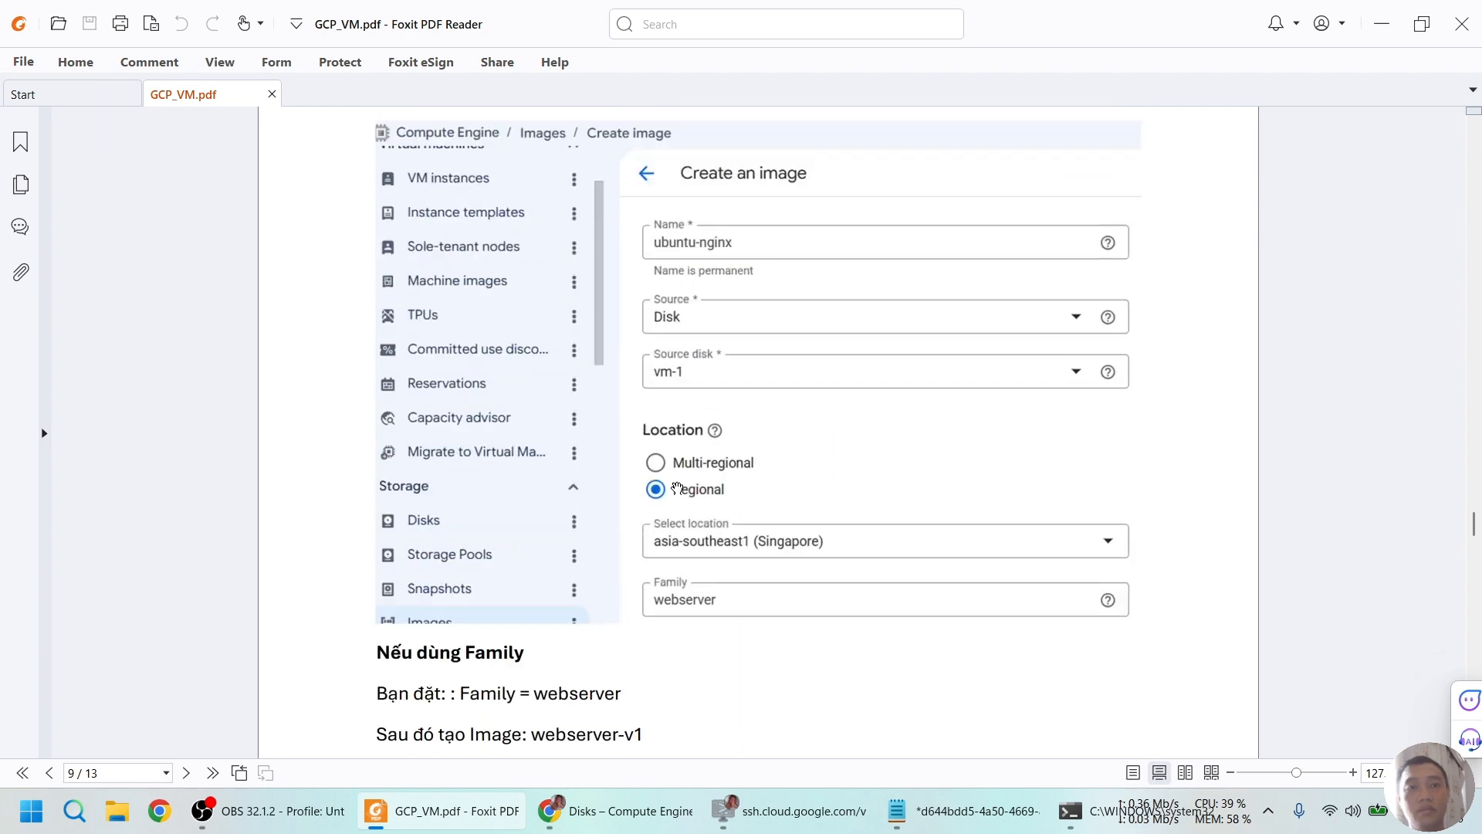
{"action": "scroll", "coordinate": [677, 488], "scroll_direction": "up", "scroll_amount": 4}
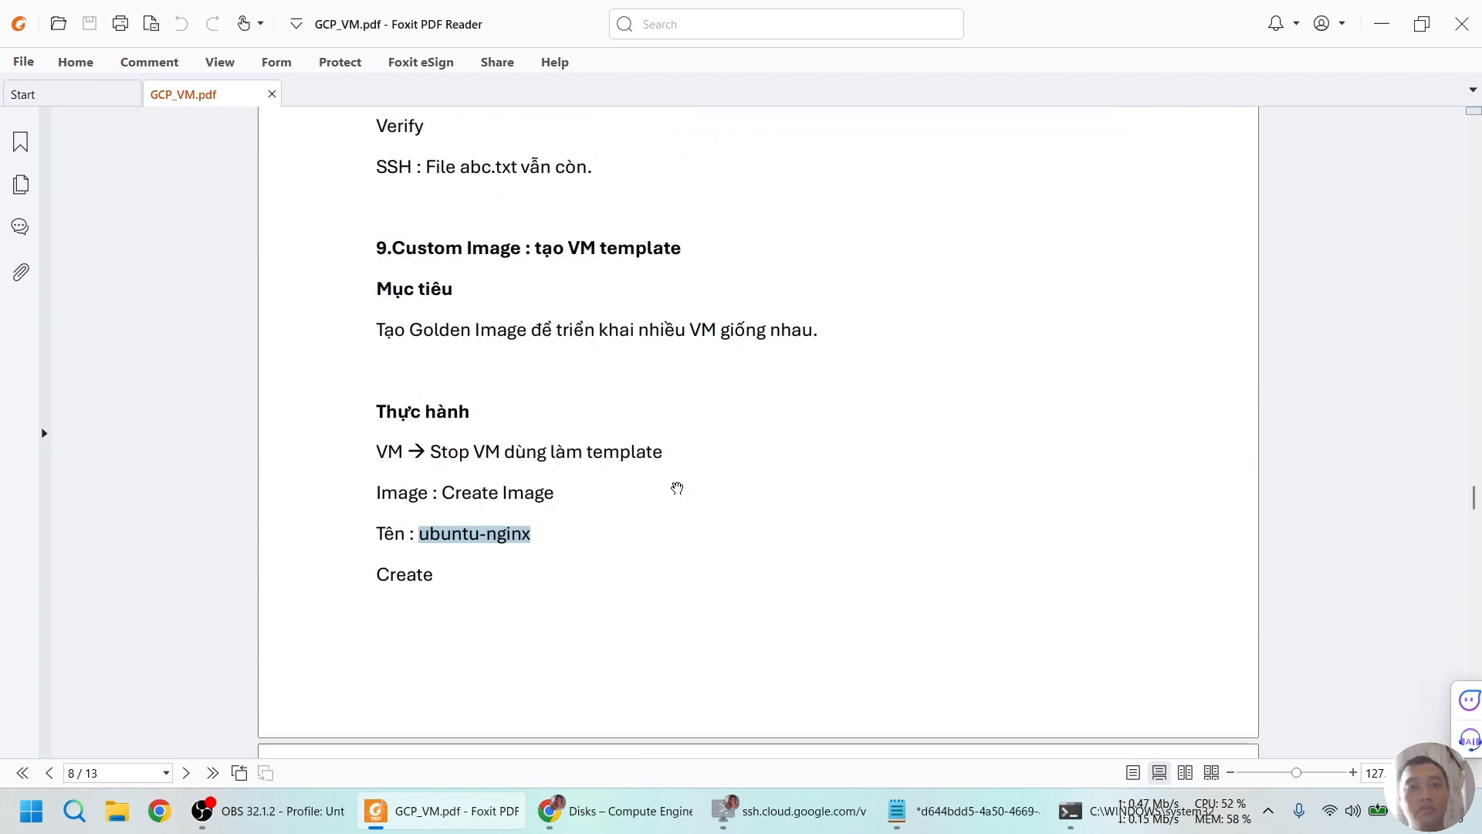
{"action": "scroll", "coordinate": [677, 488], "scroll_direction": "down", "scroll_amount": 4}
{"action": "scroll", "coordinate": [664, 433], "scroll_direction": "down", "scroll_amount": 15}
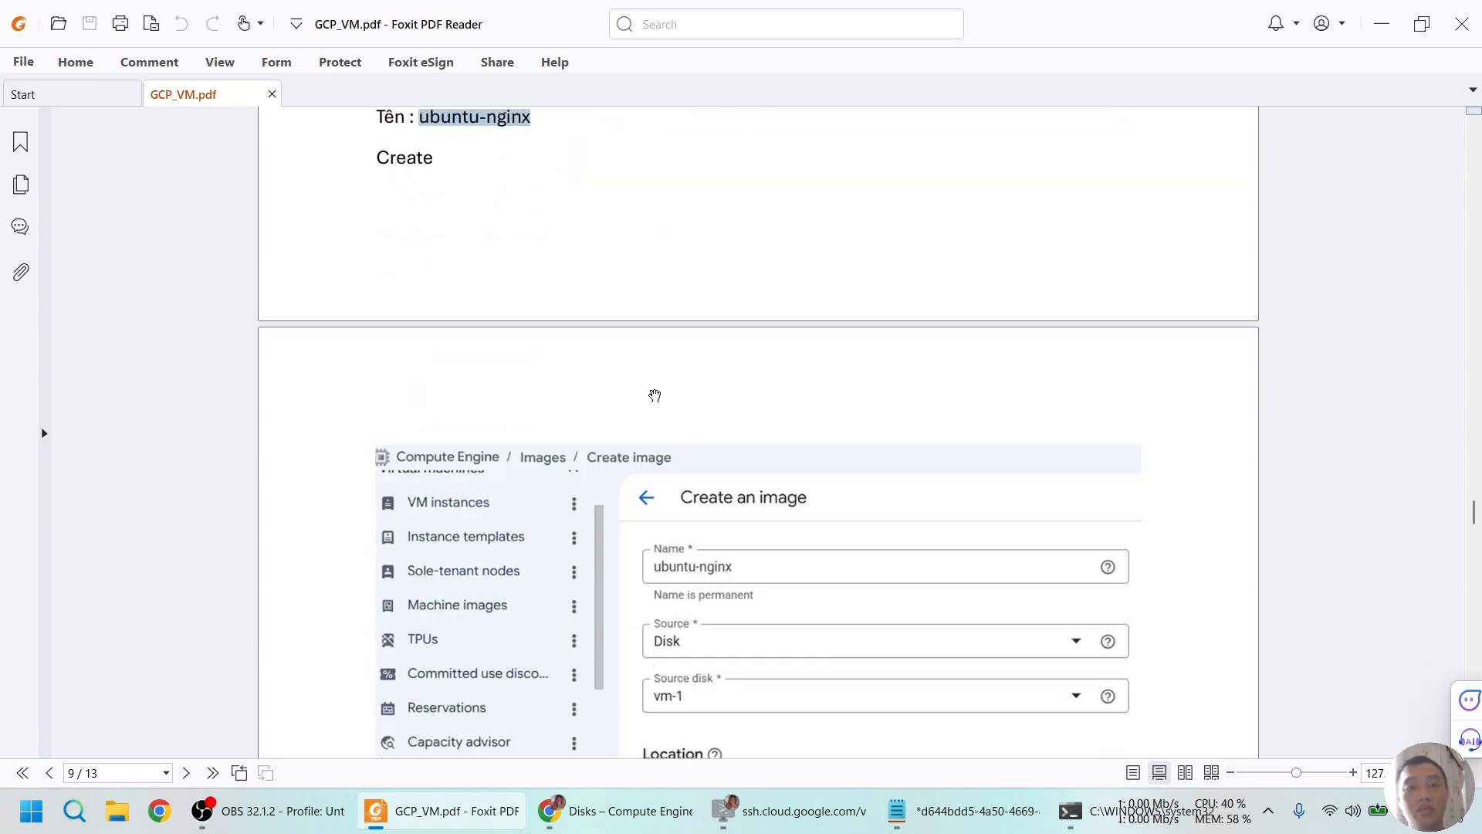
{"action": "scroll", "coordinate": [647, 440], "scroll_direction": "down", "scroll_amount": 15}
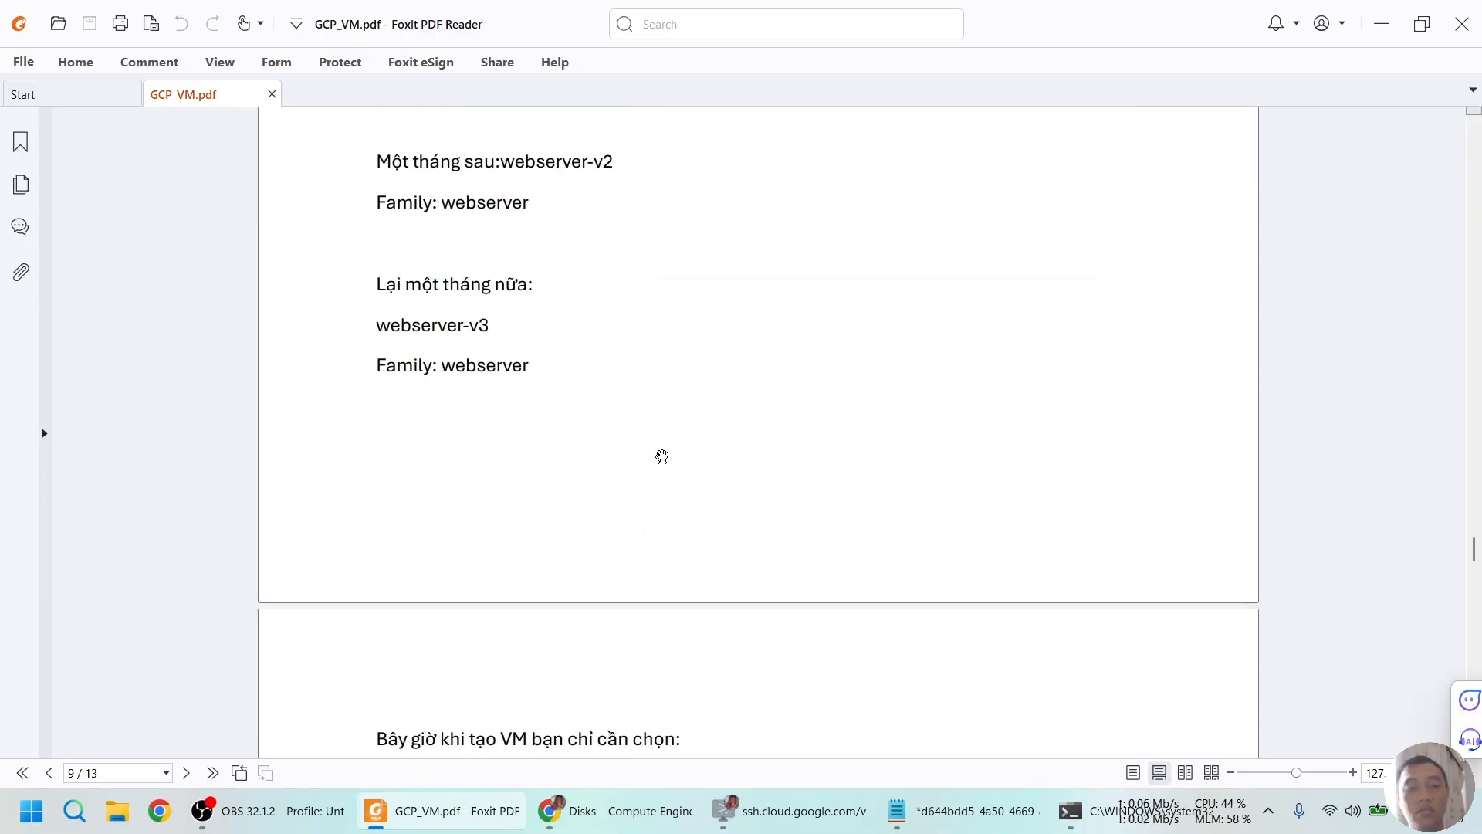
{"action": "scroll", "coordinate": [670, 438], "scroll_direction": "down", "scroll_amount": 3}
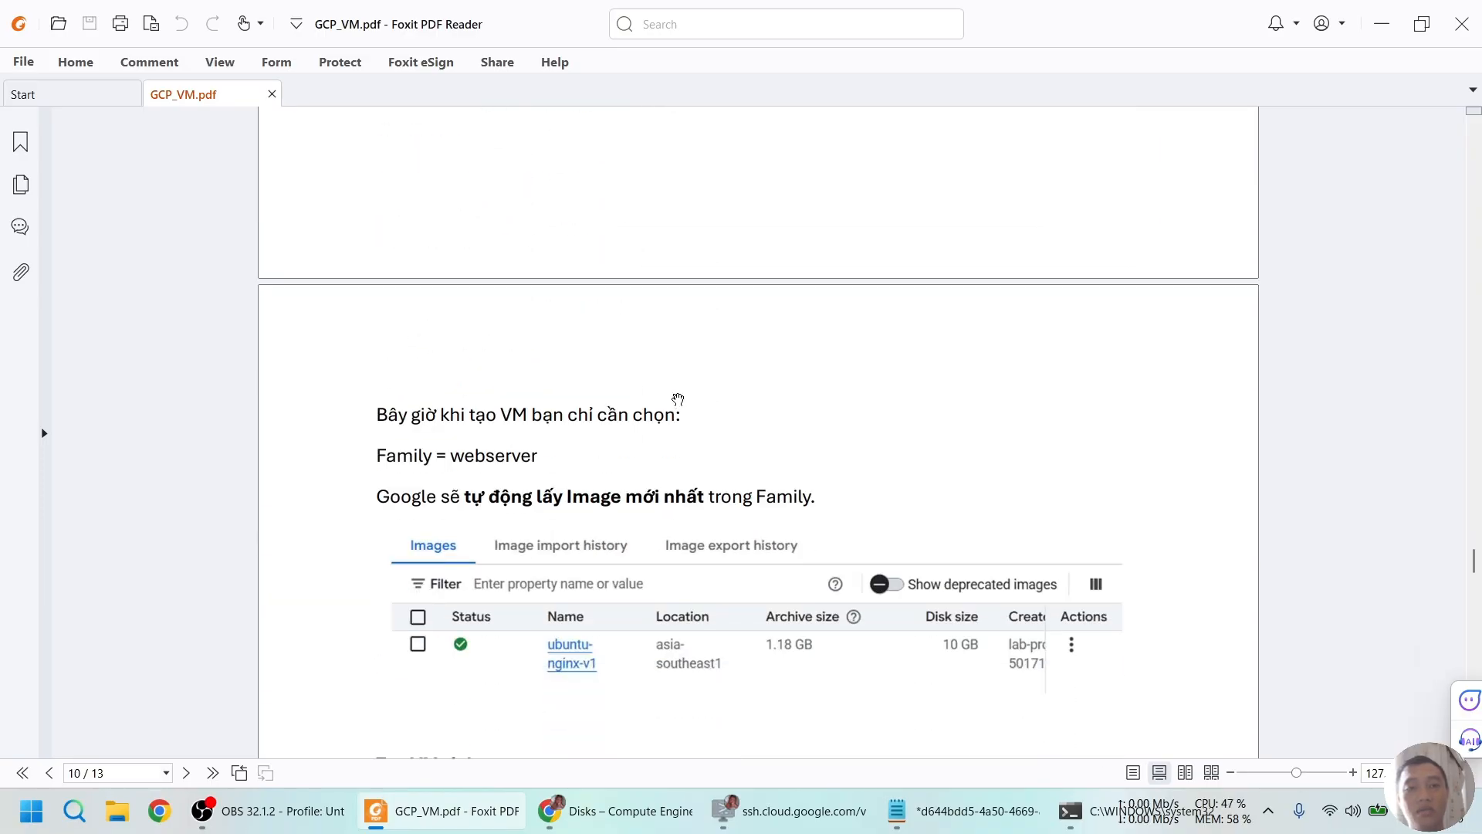
{"action": "scroll", "coordinate": [680, 397], "scroll_direction": "down", "scroll_amount": 2}
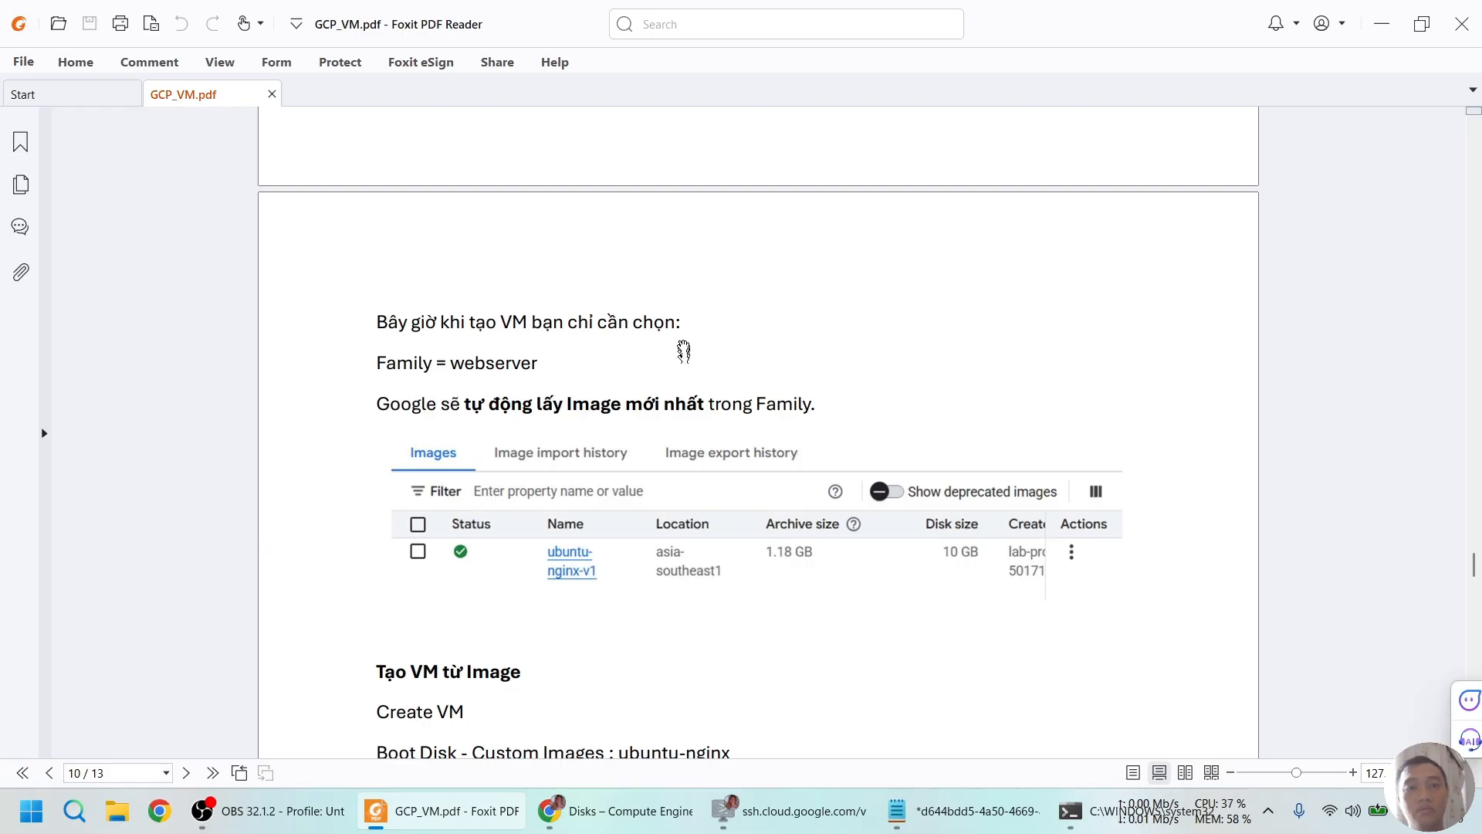
{"action": "scroll", "coordinate": [683, 337], "scroll_direction": "down", "scroll_amount": 8}
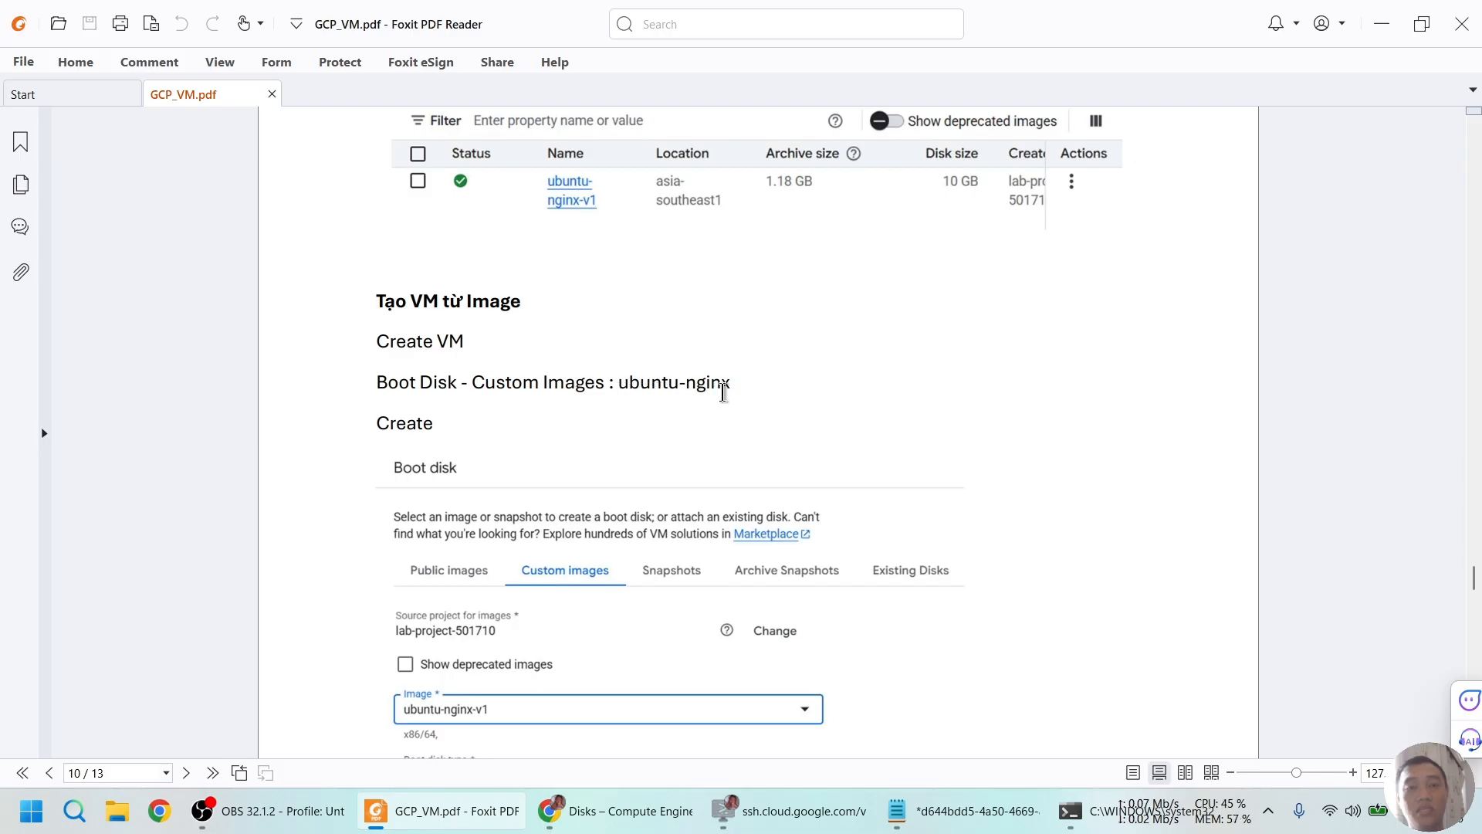
{"action": "scroll", "coordinate": [724, 391], "scroll_direction": "down", "scroll_amount": 1}
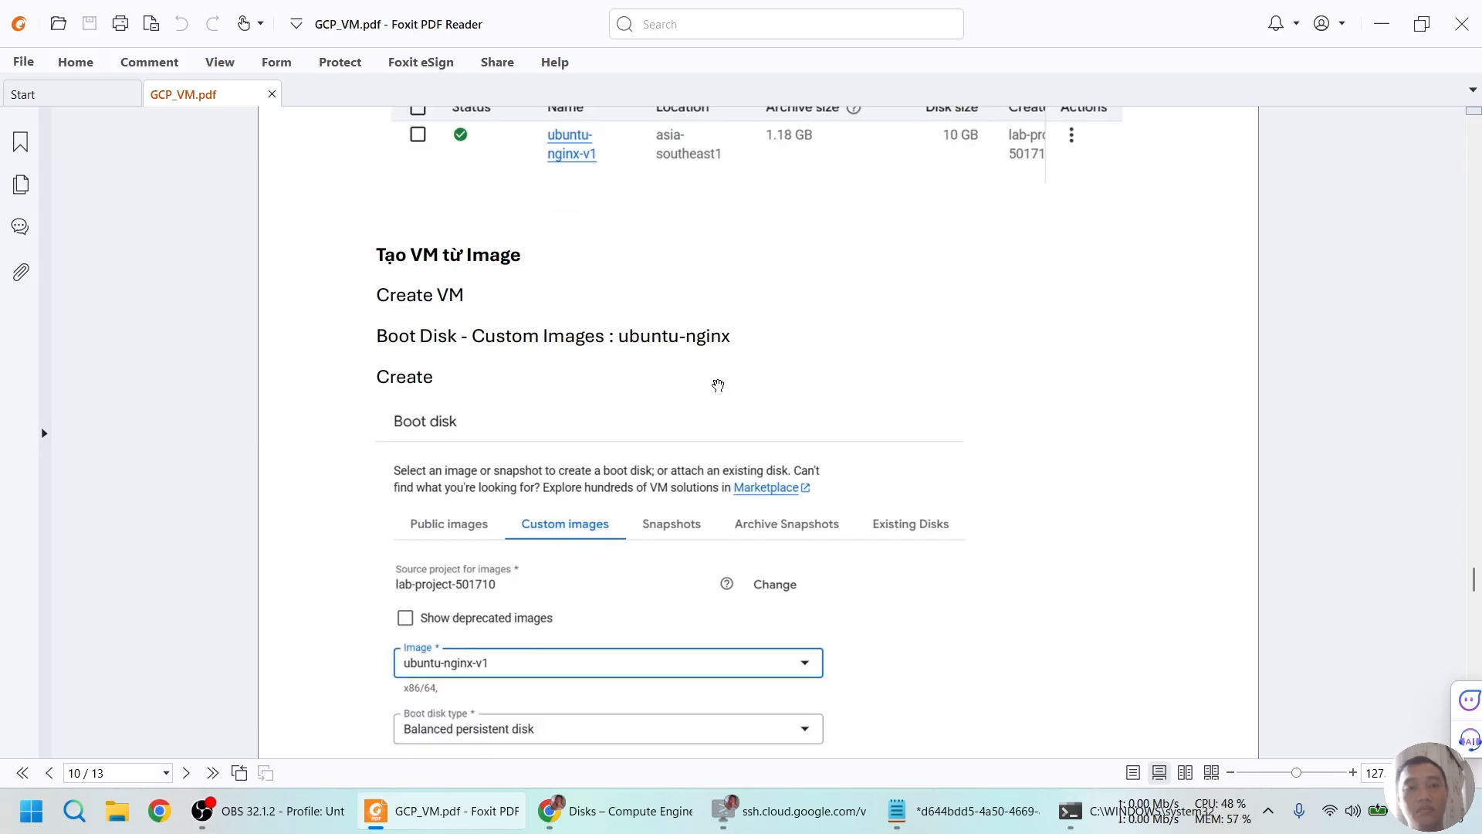
{"action": "key", "text": "alt+Tab"}
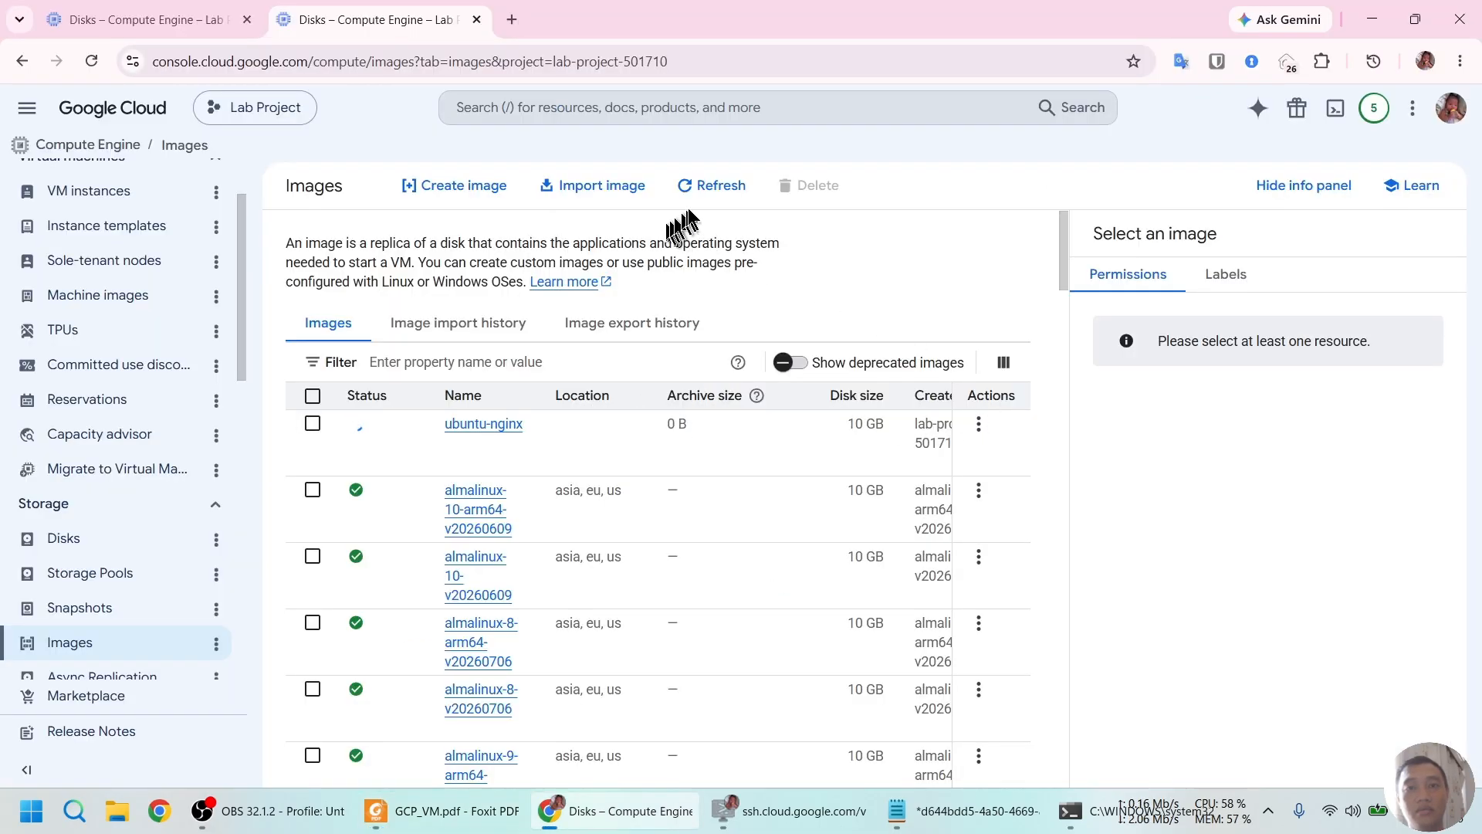
{"action": "left_click", "coordinate": [704, 189]}
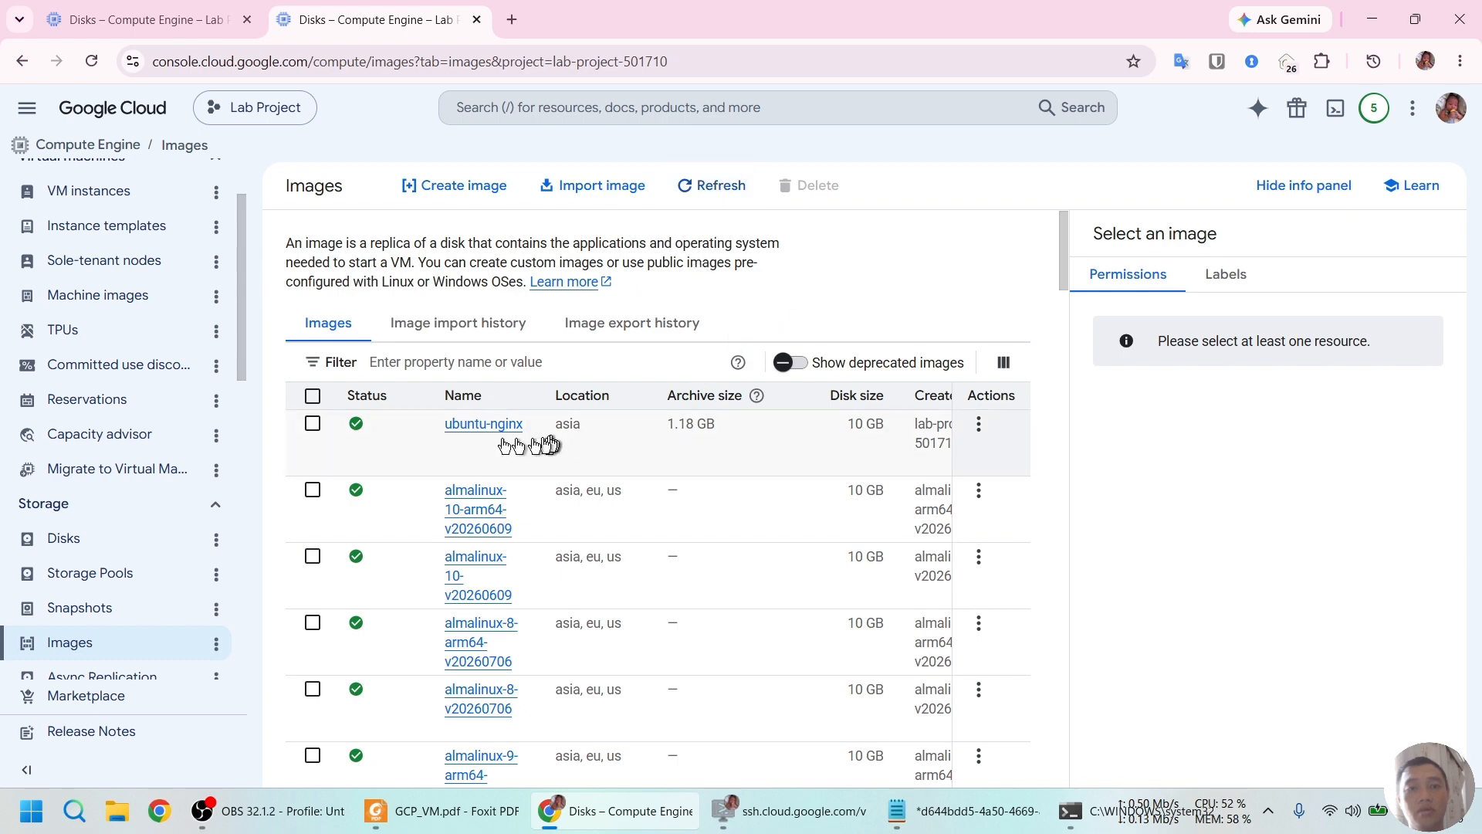
Start creating a new instance from the VM instances page and name it vm-4.
{"action": "left_click", "coordinate": [159, 17]}
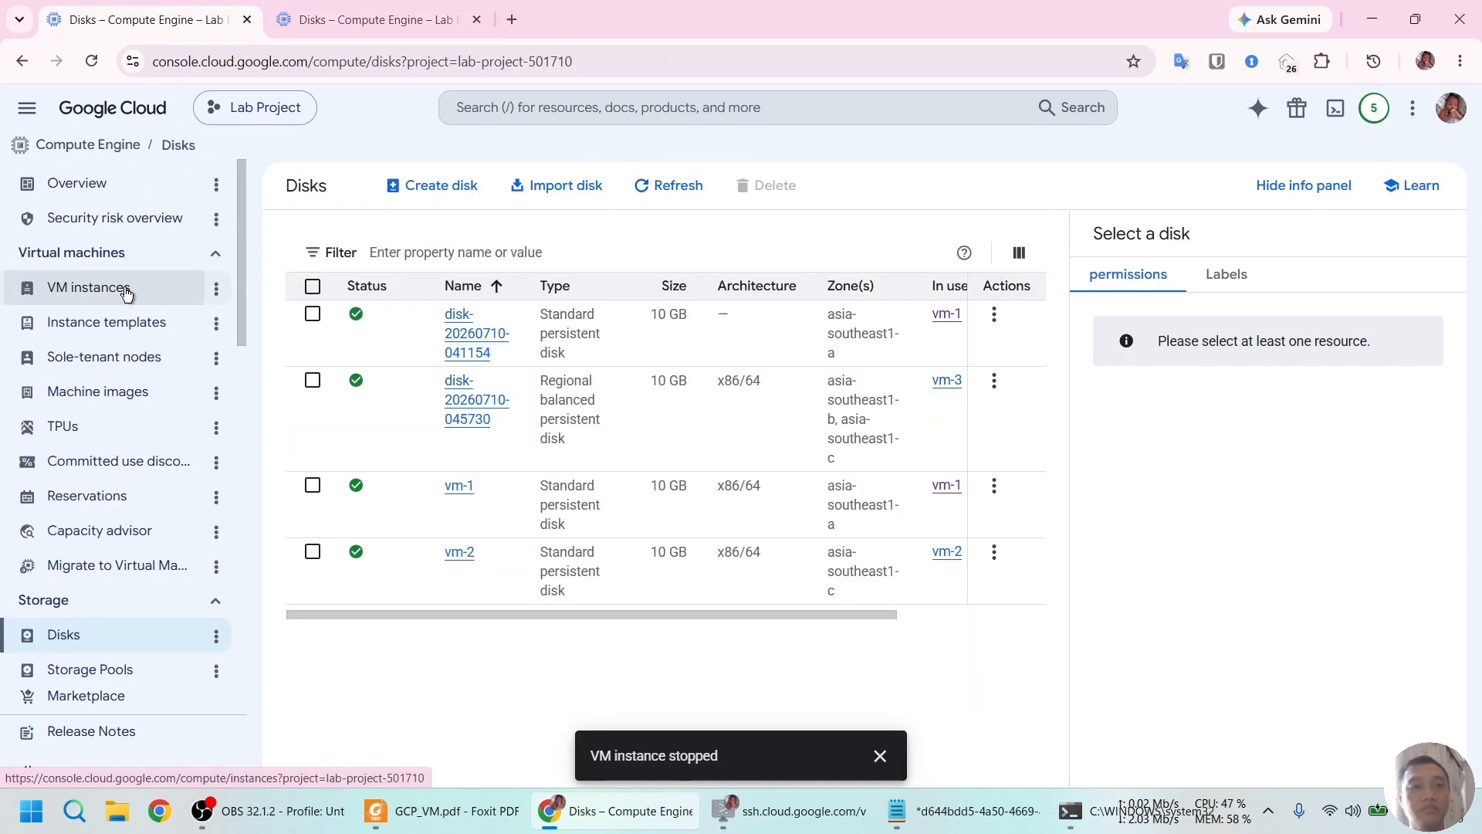
{"action": "left_click", "coordinate": [127, 293]}
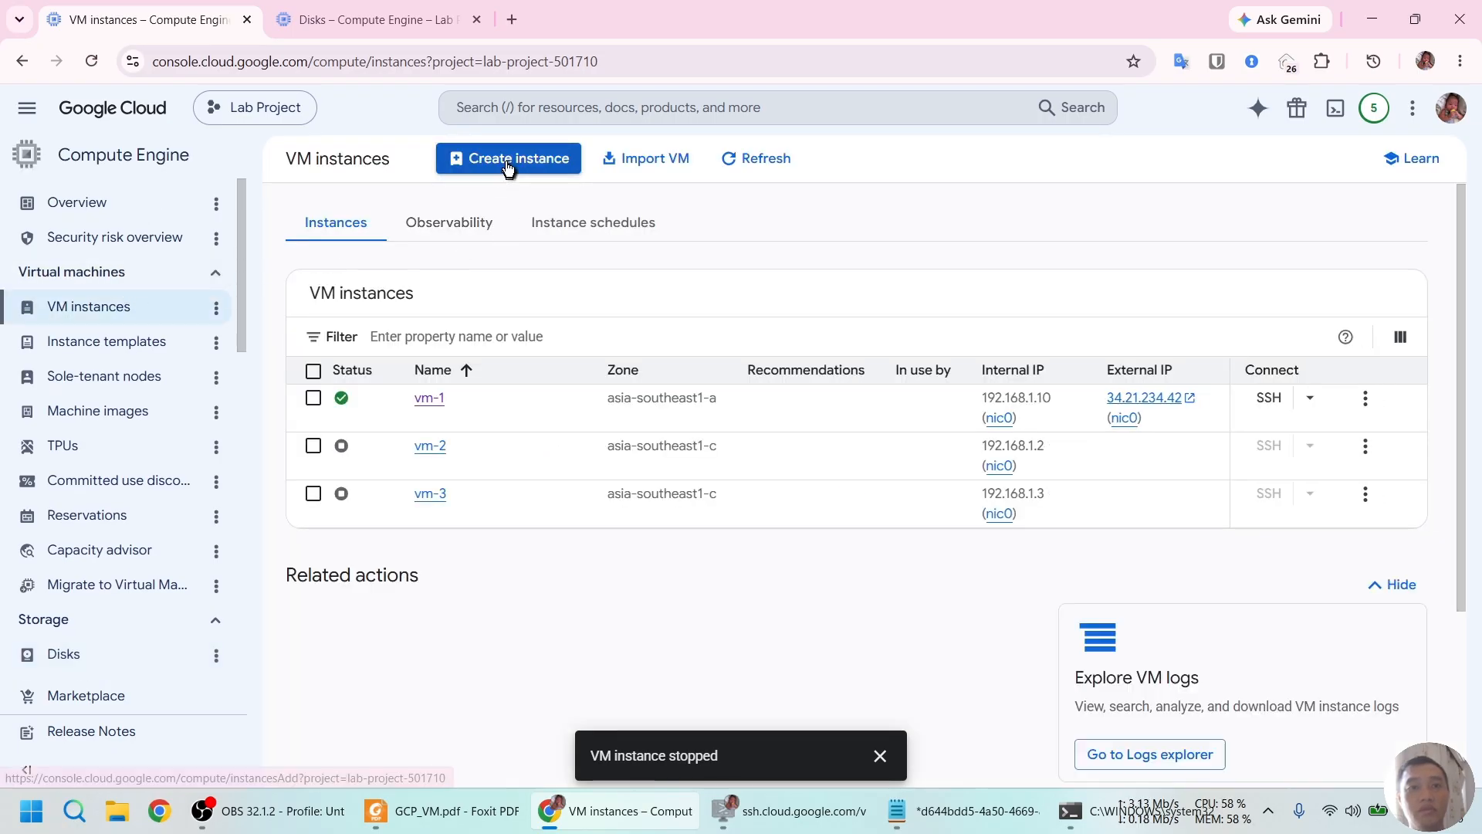
{"action": "left_click", "coordinate": [507, 162]}
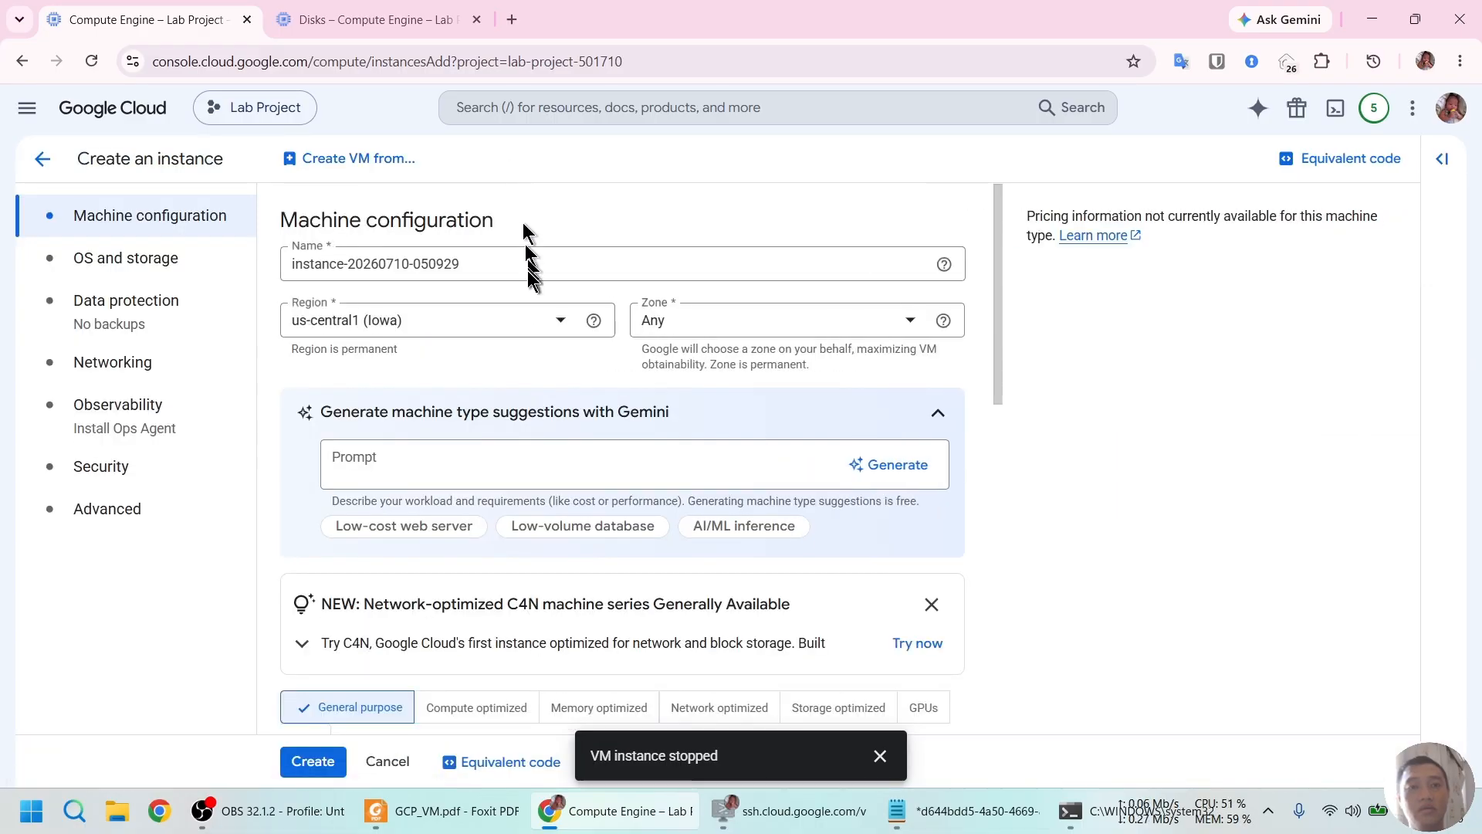
{"action": "double_click", "coordinate": [525, 257]}
{"action": "key", "text": "ctrl+a"}
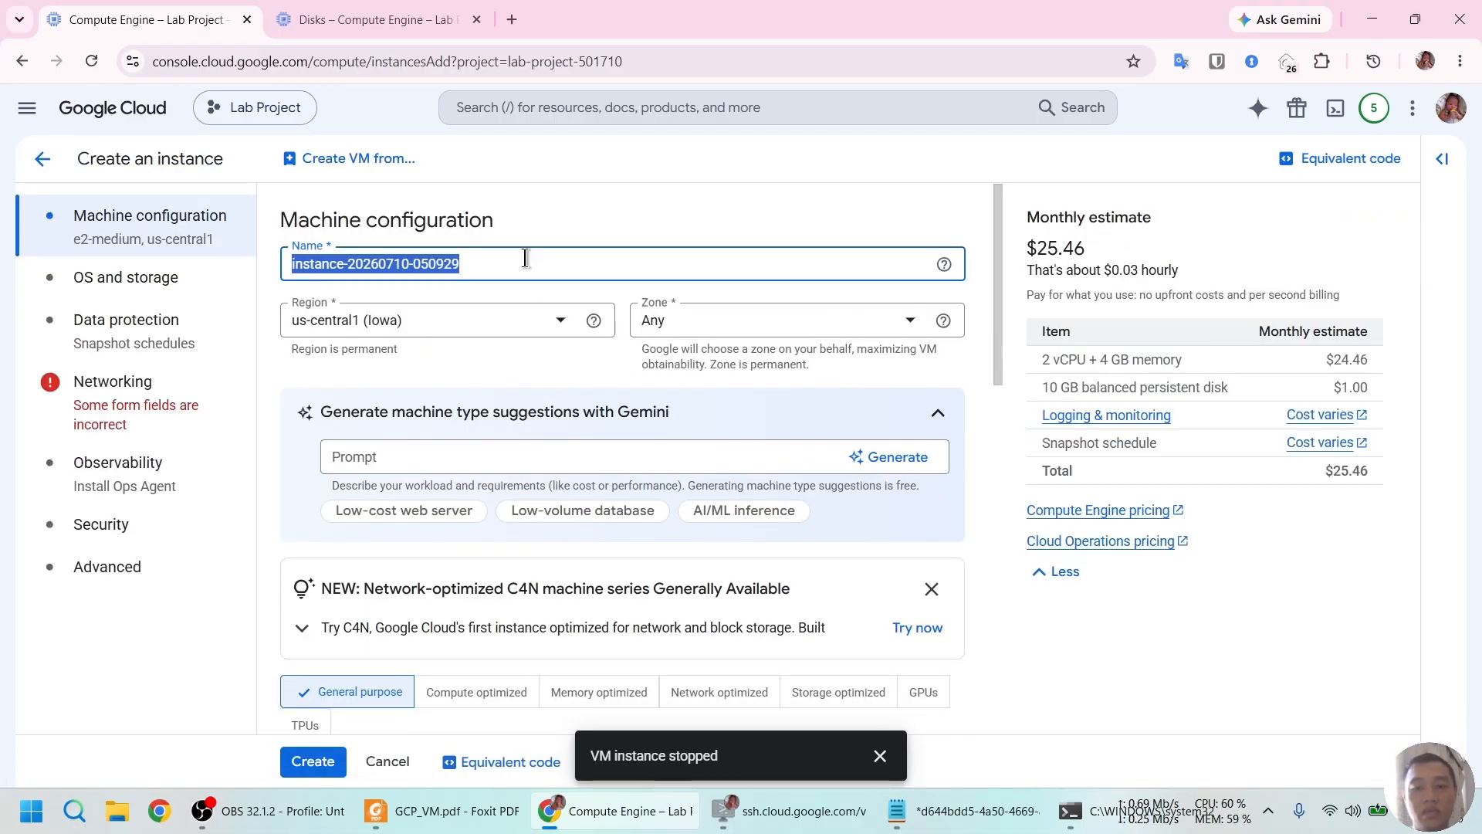
{"action": "type", "text": "vm-4"}
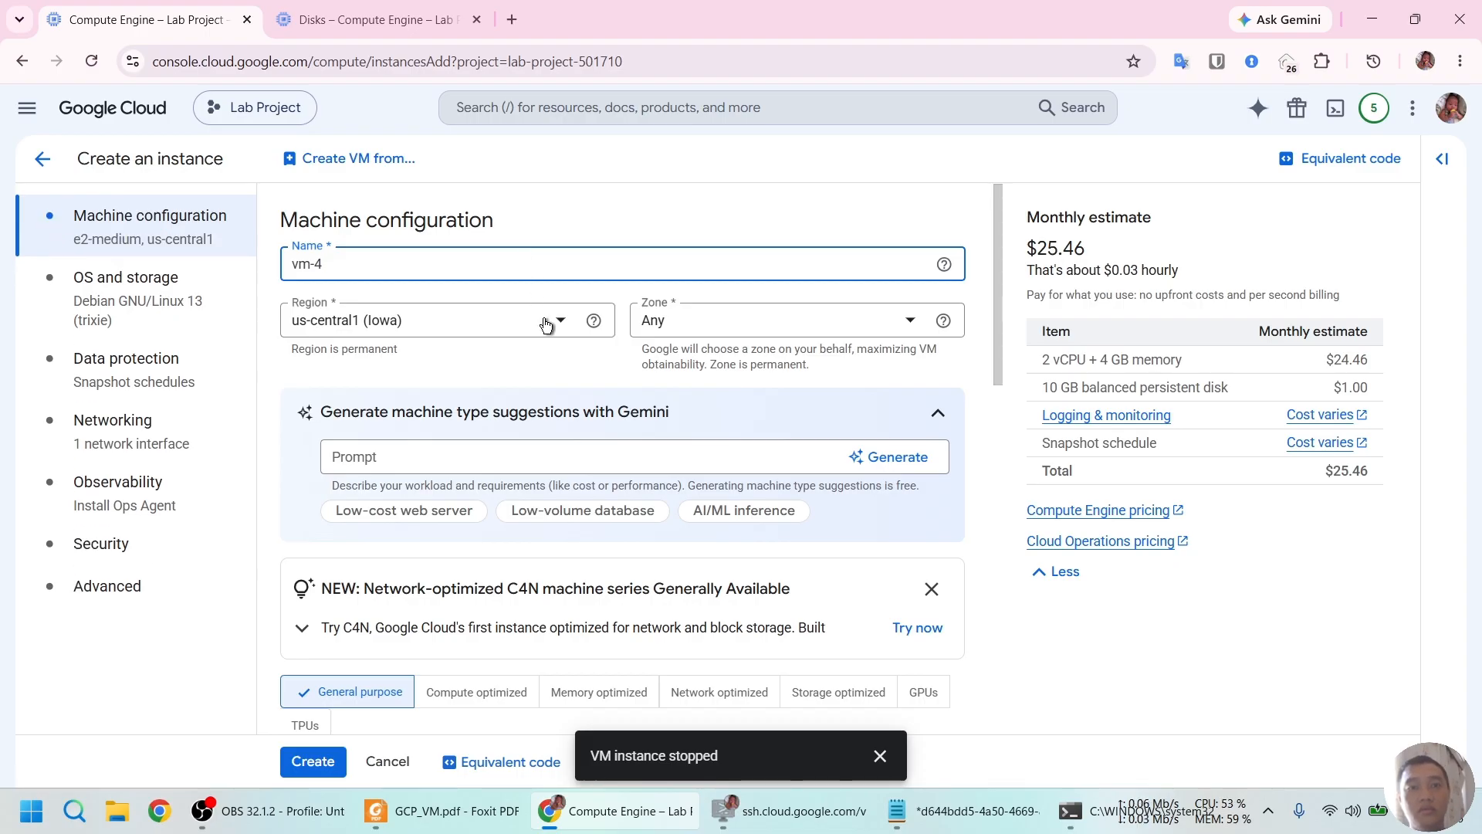
Set vm-4's region to asia-southeast1 (Singapore).
{"action": "left_click", "coordinate": [547, 323]}
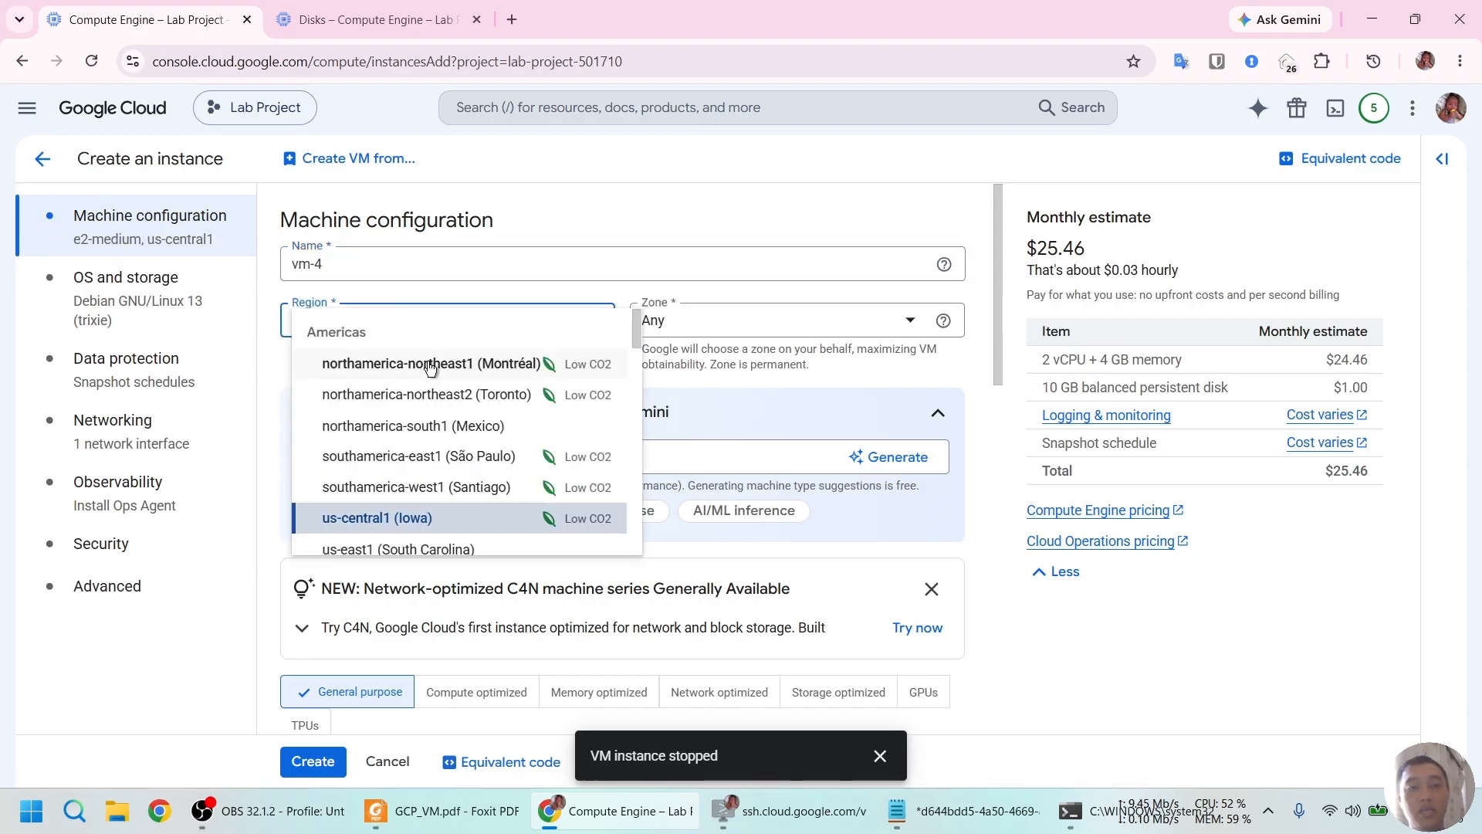
{"action": "scroll", "coordinate": [430, 367], "scroll_direction": "down", "scroll_amount": 10}
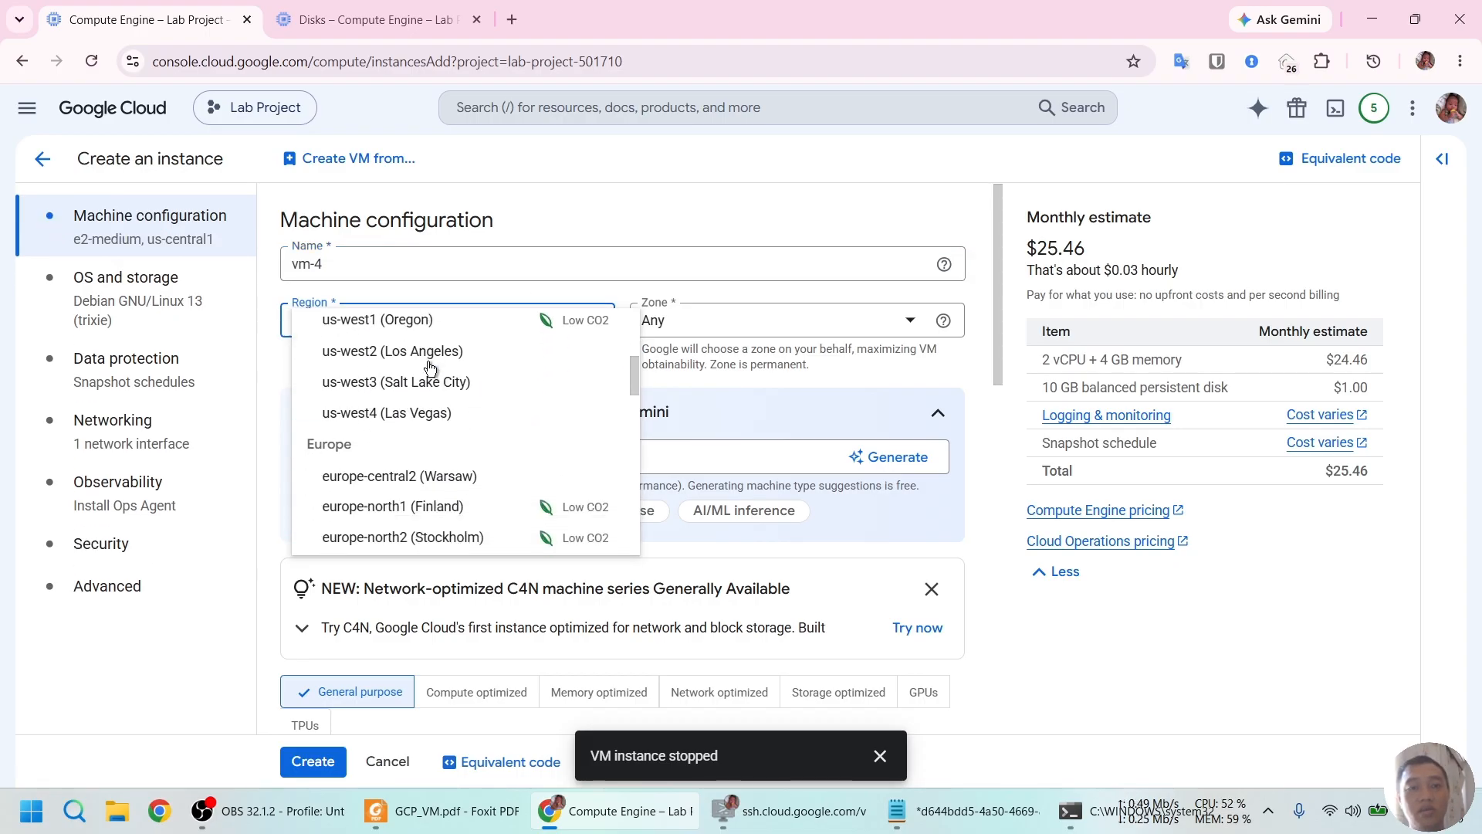
{"action": "scroll", "coordinate": [430, 366], "scroll_direction": "down", "scroll_amount": 4}
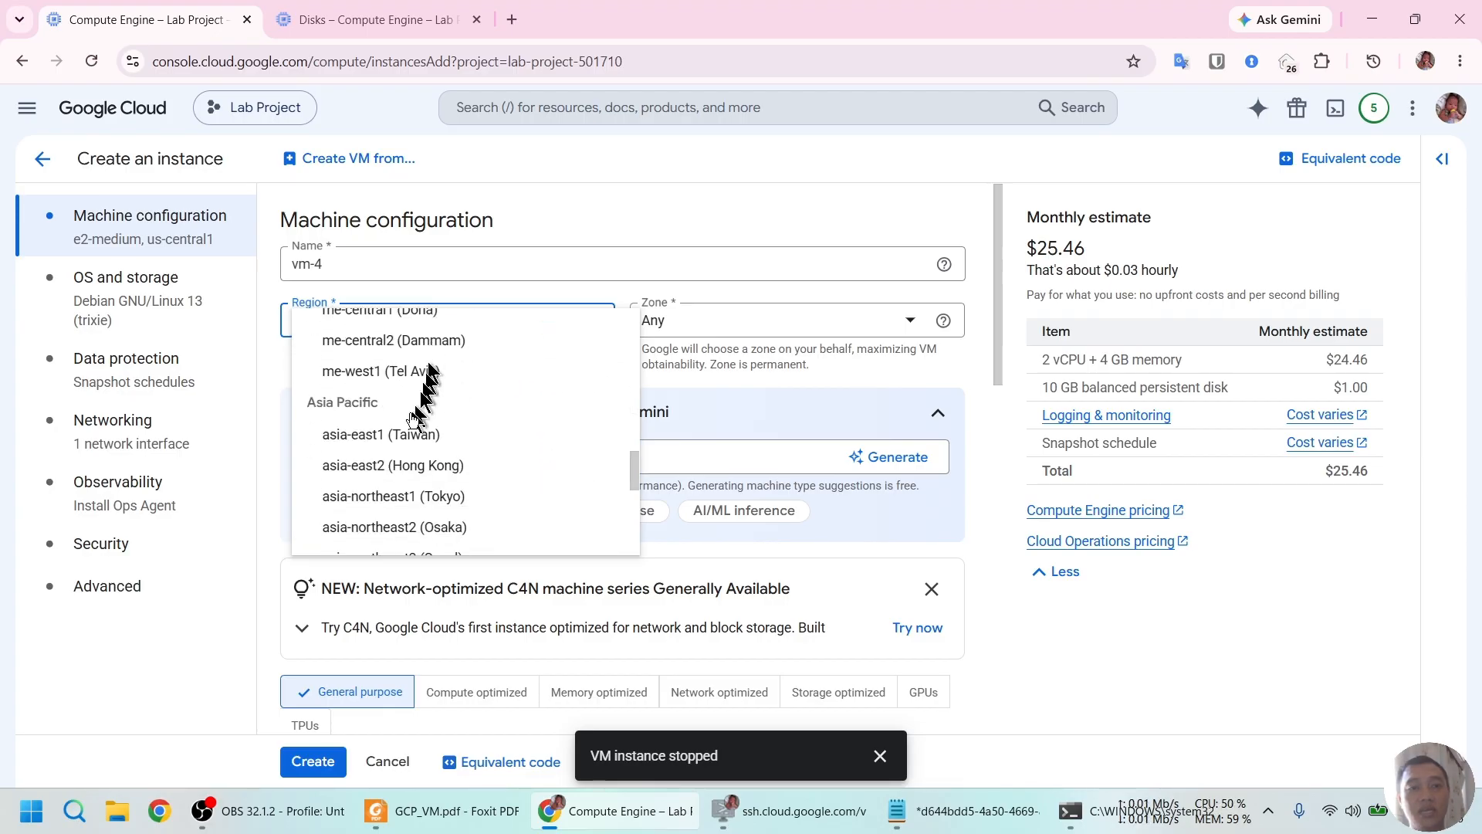
{"action": "scroll", "coordinate": [420, 450], "scroll_direction": "down", "scroll_amount": 3}
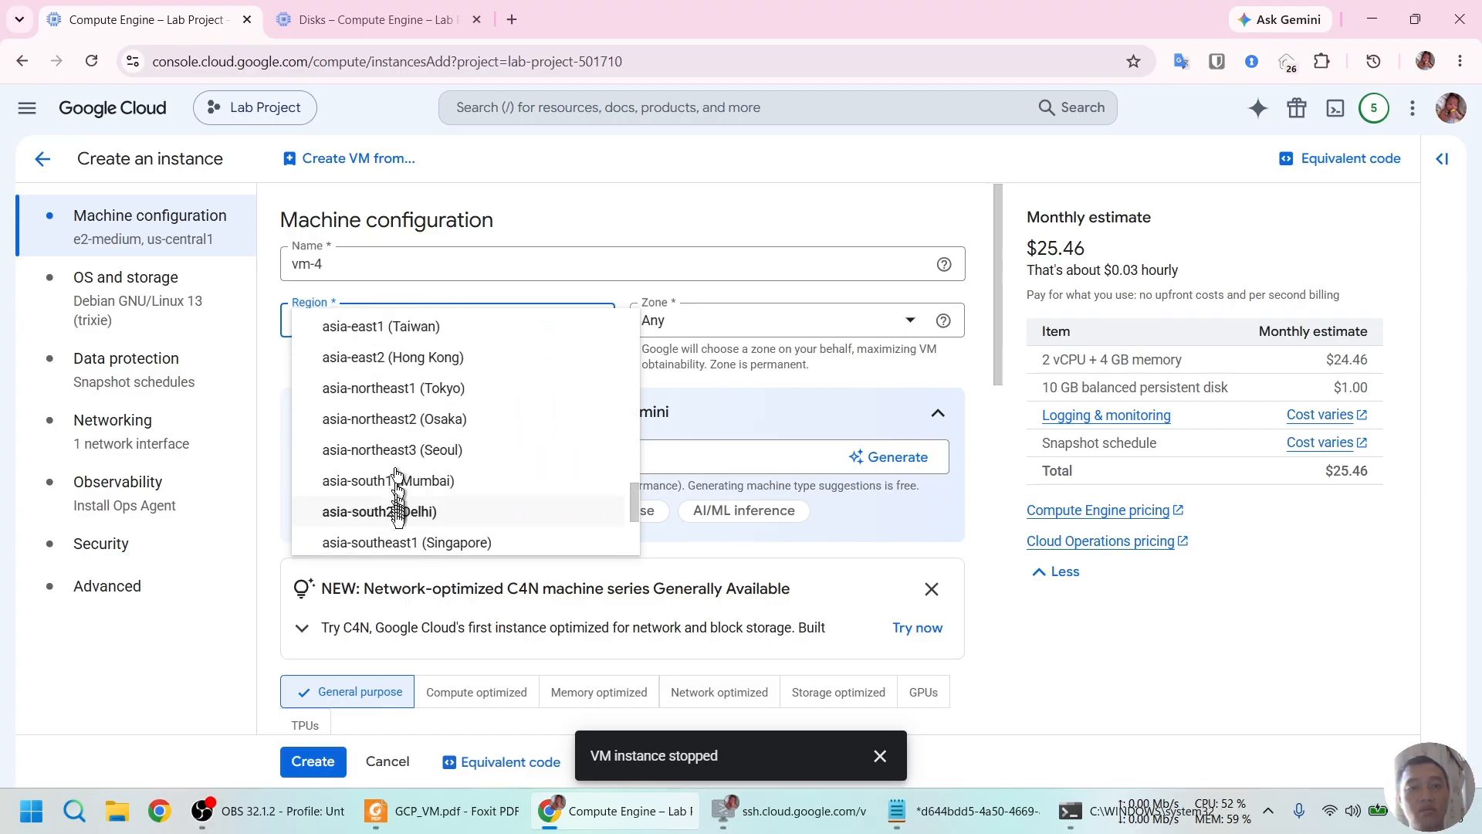
{"action": "left_click", "coordinate": [407, 540]}
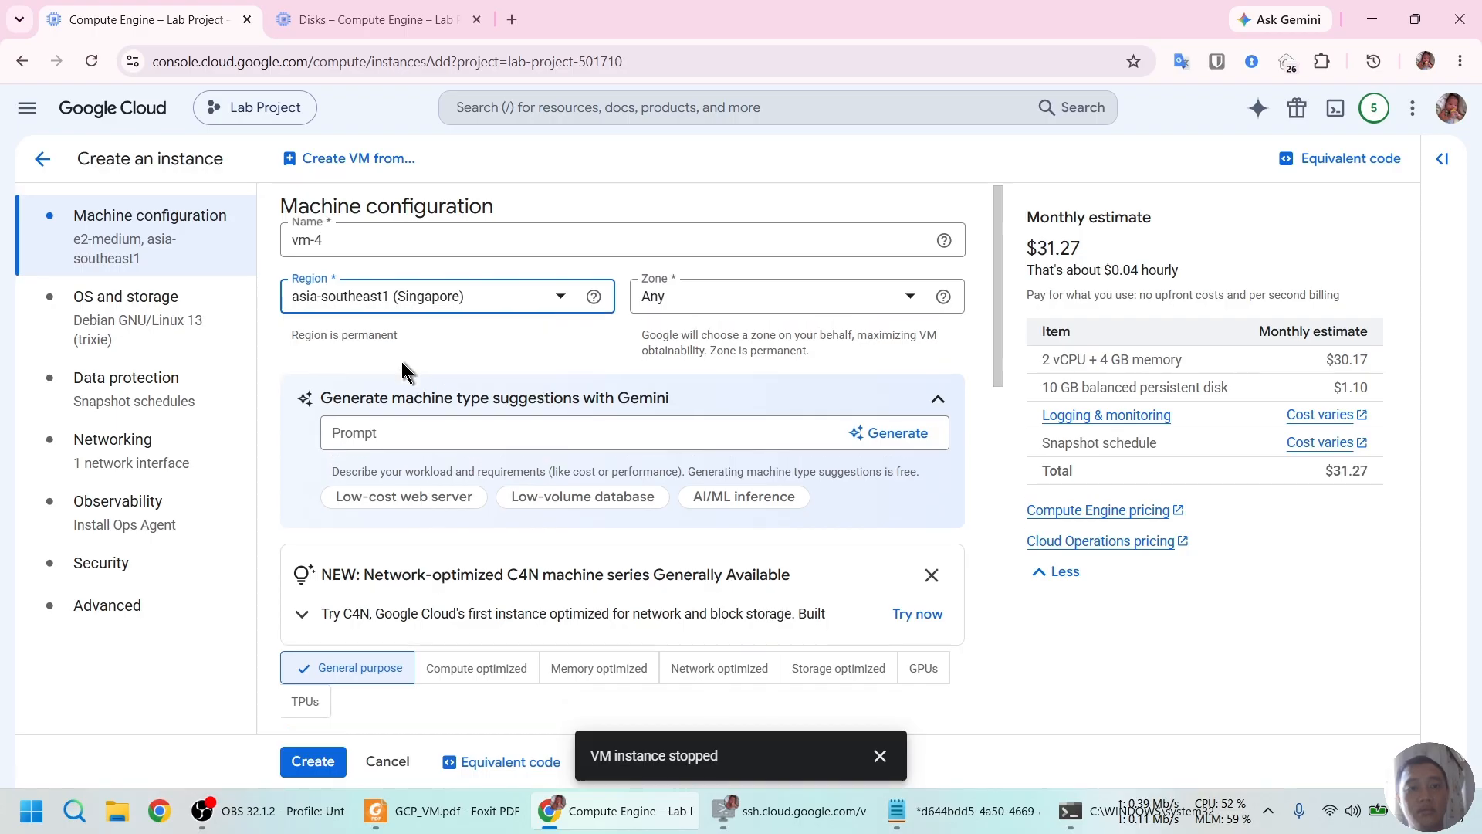
Set vm-4's preset machine type to e2-small (2 vCPU, 1 core, 2 GB memory).
{"action": "scroll", "coordinate": [494, 505], "scroll_direction": "down", "scroll_amount": 8}
{"action": "scroll", "coordinate": [499, 525], "scroll_direction": "down", "scroll_amount": 5}
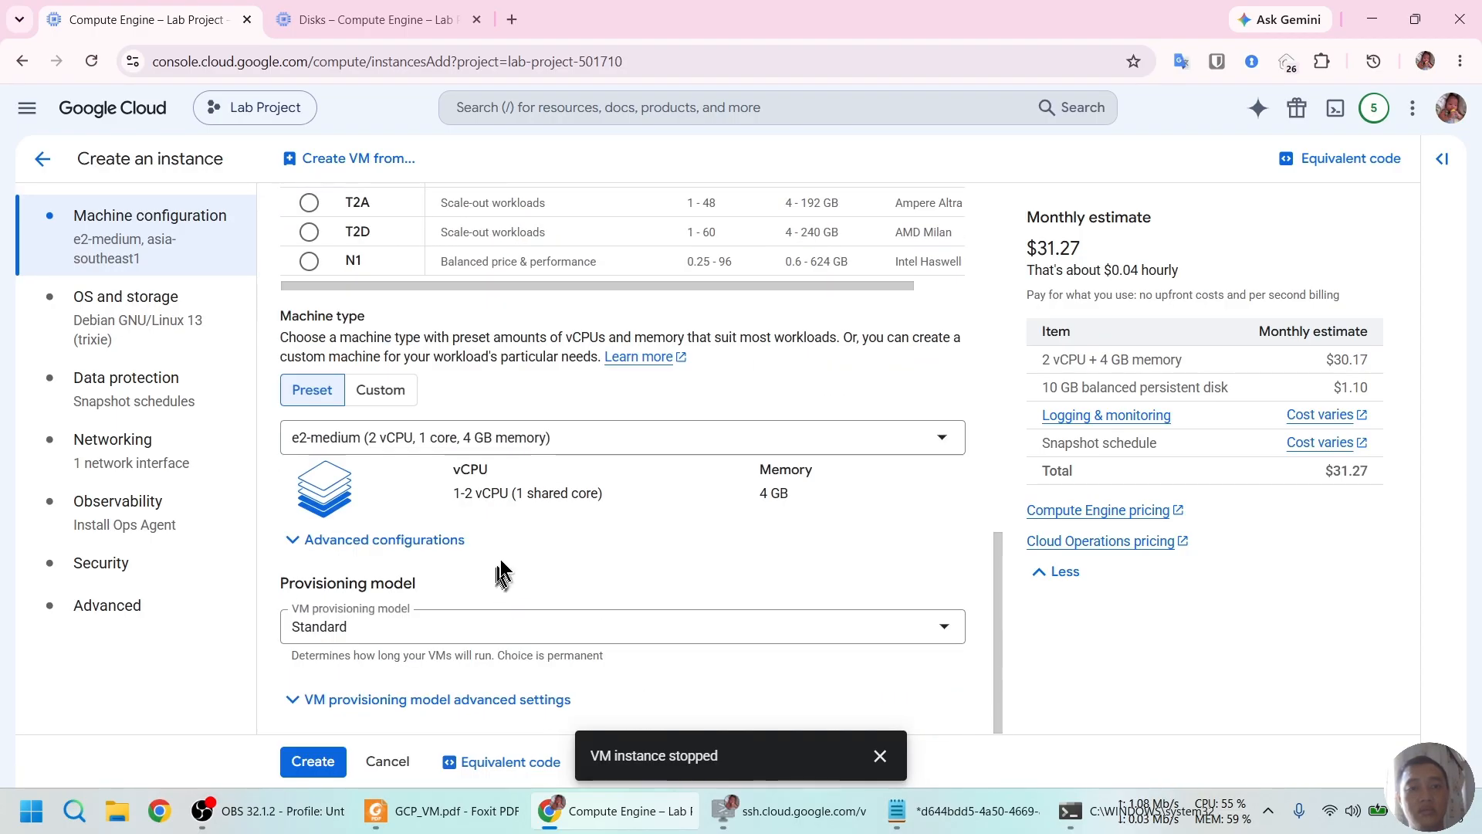
{"action": "left_click", "coordinate": [530, 437]}
{"action": "left_click", "coordinate": [652, 600]}
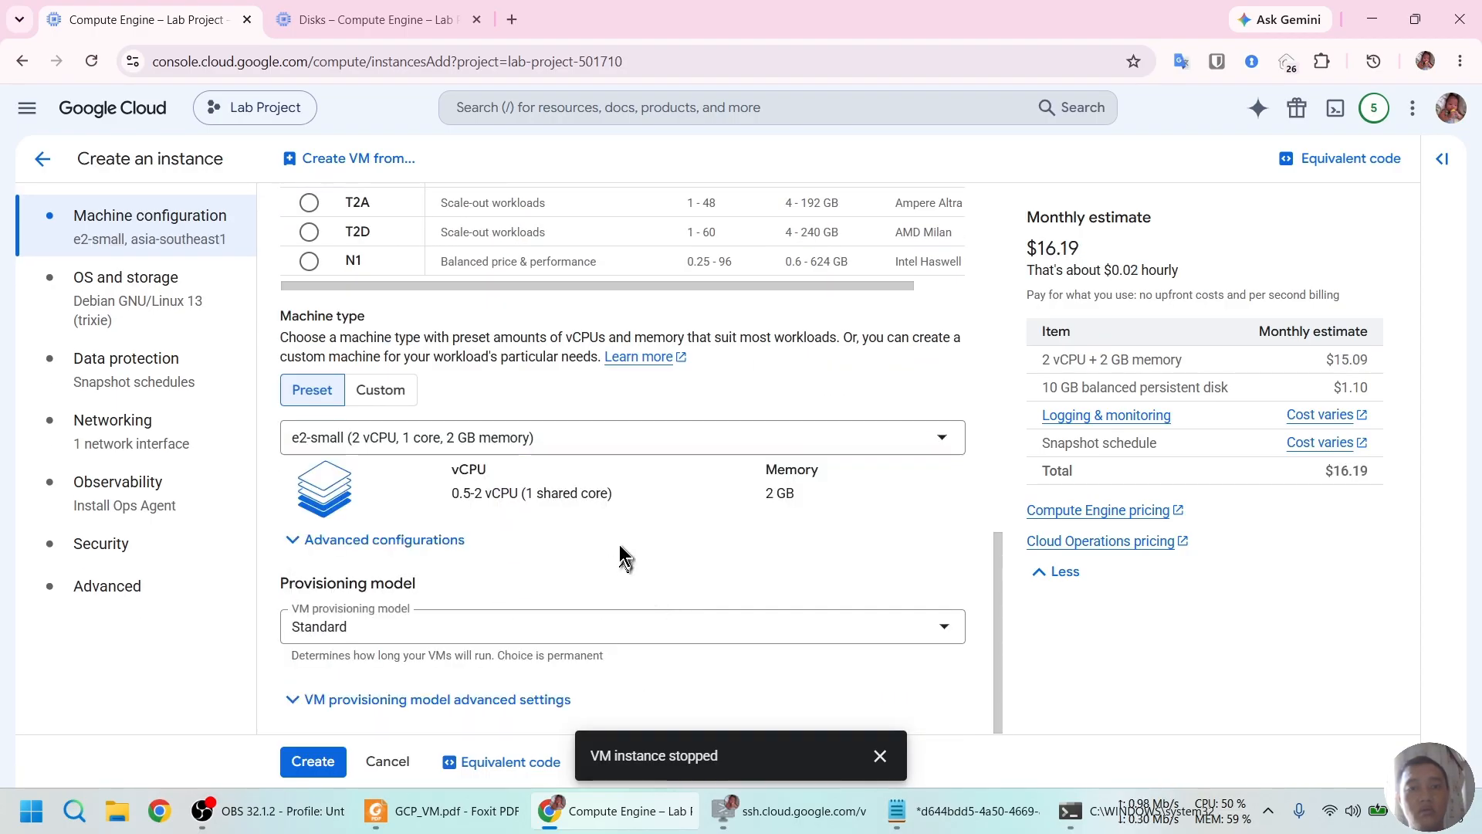
Open the boot disk settings for vm-4 under OS and storage.
{"action": "left_click", "coordinate": [73, 288]}
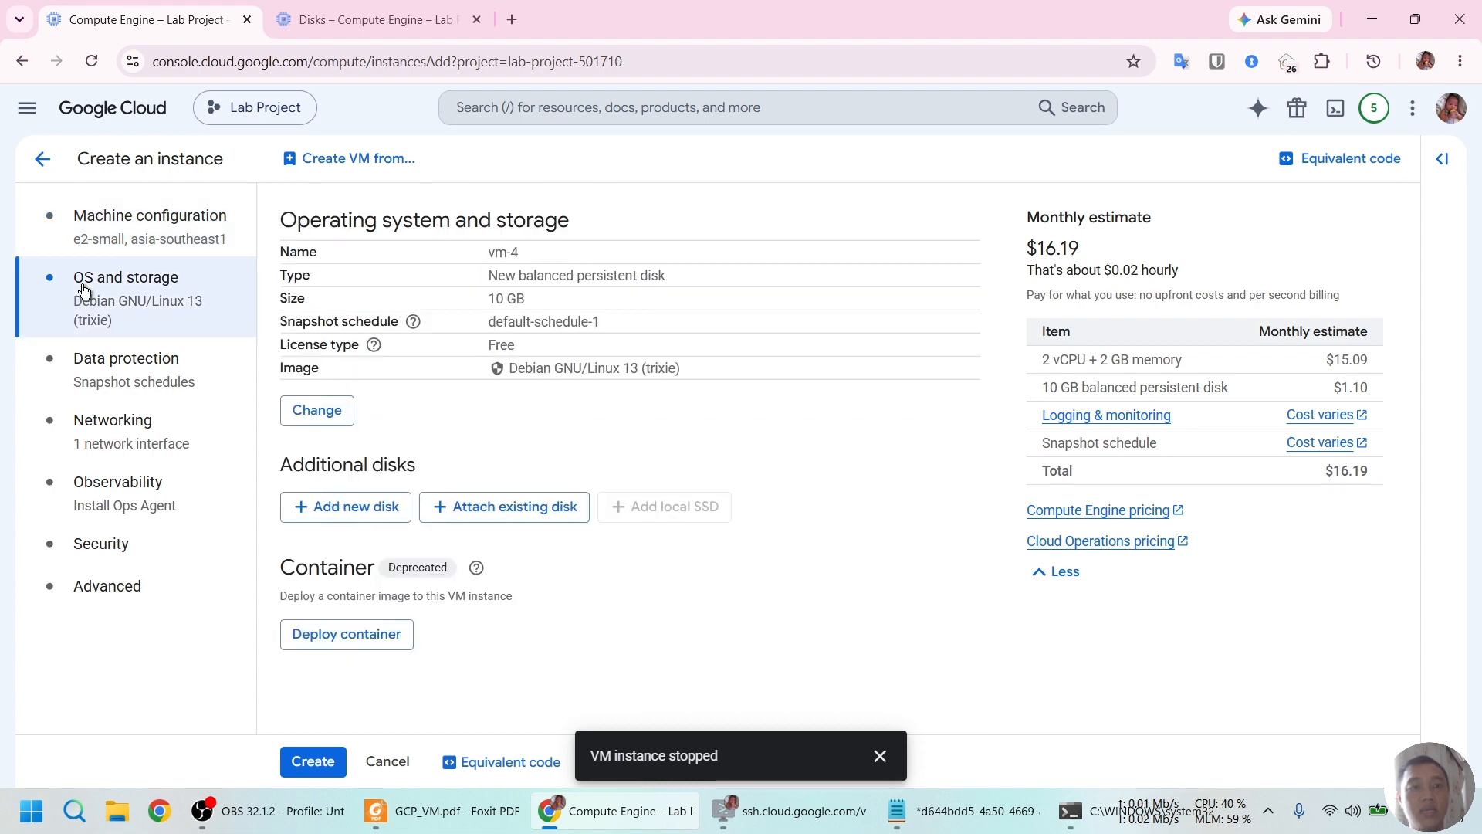
{"action": "left_click", "coordinate": [329, 413]}
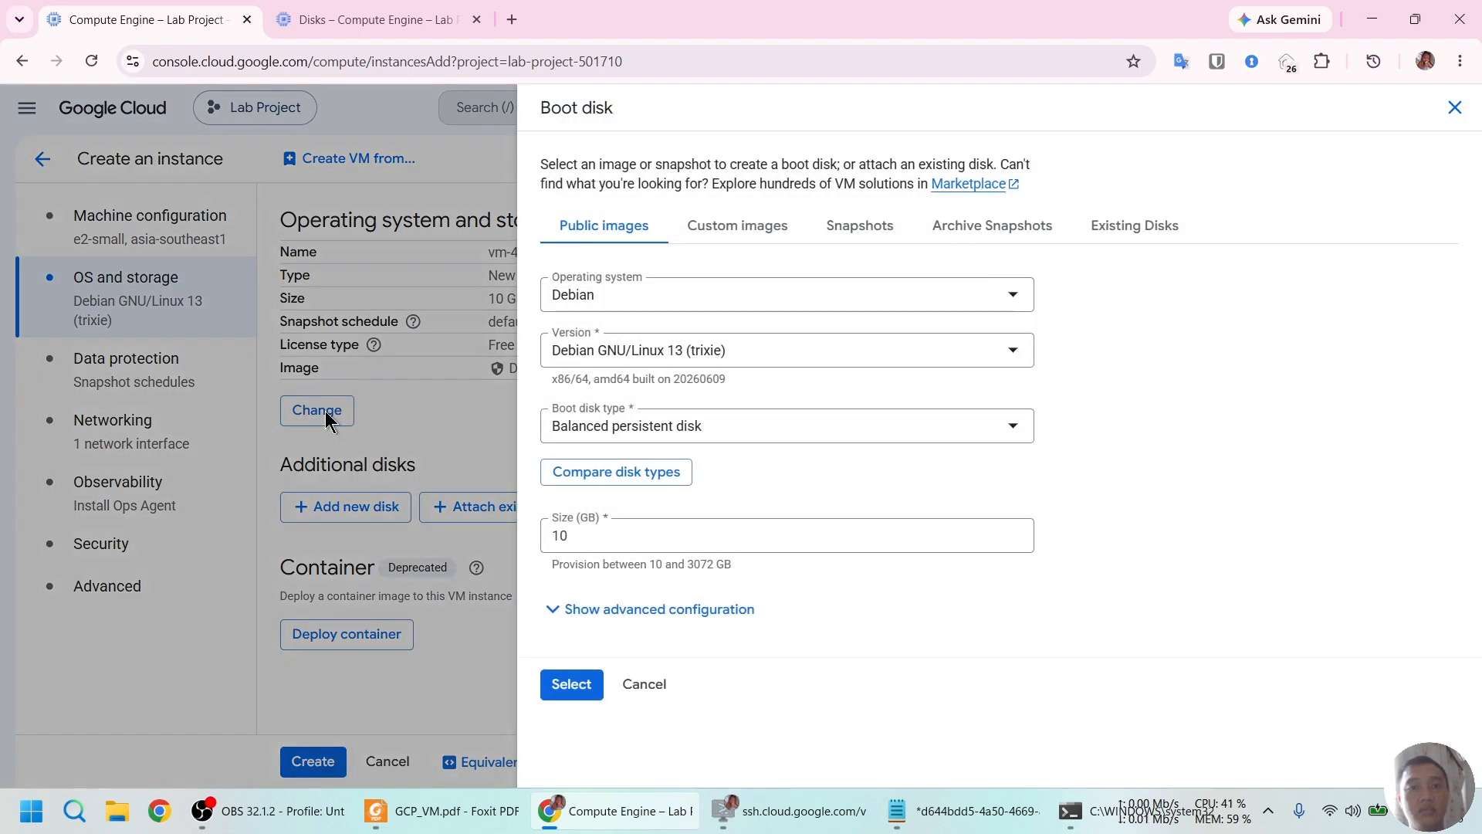
{"action": "left_click", "coordinate": [786, 296]}
{"action": "scroll", "coordinate": [782, 378], "scroll_direction": "down", "scroll_amount": 5}
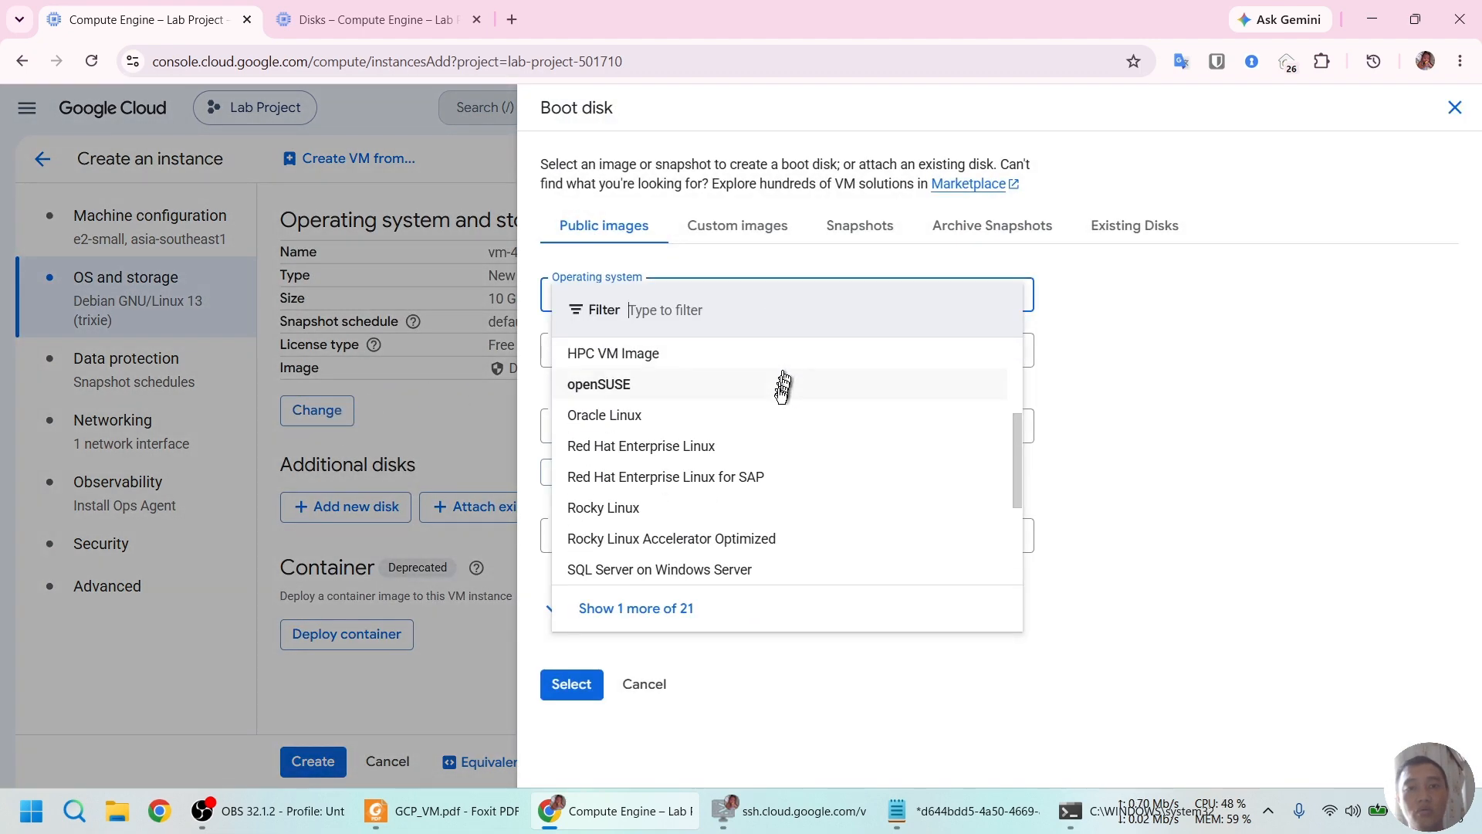
{"action": "left_click", "coordinate": [760, 501]}
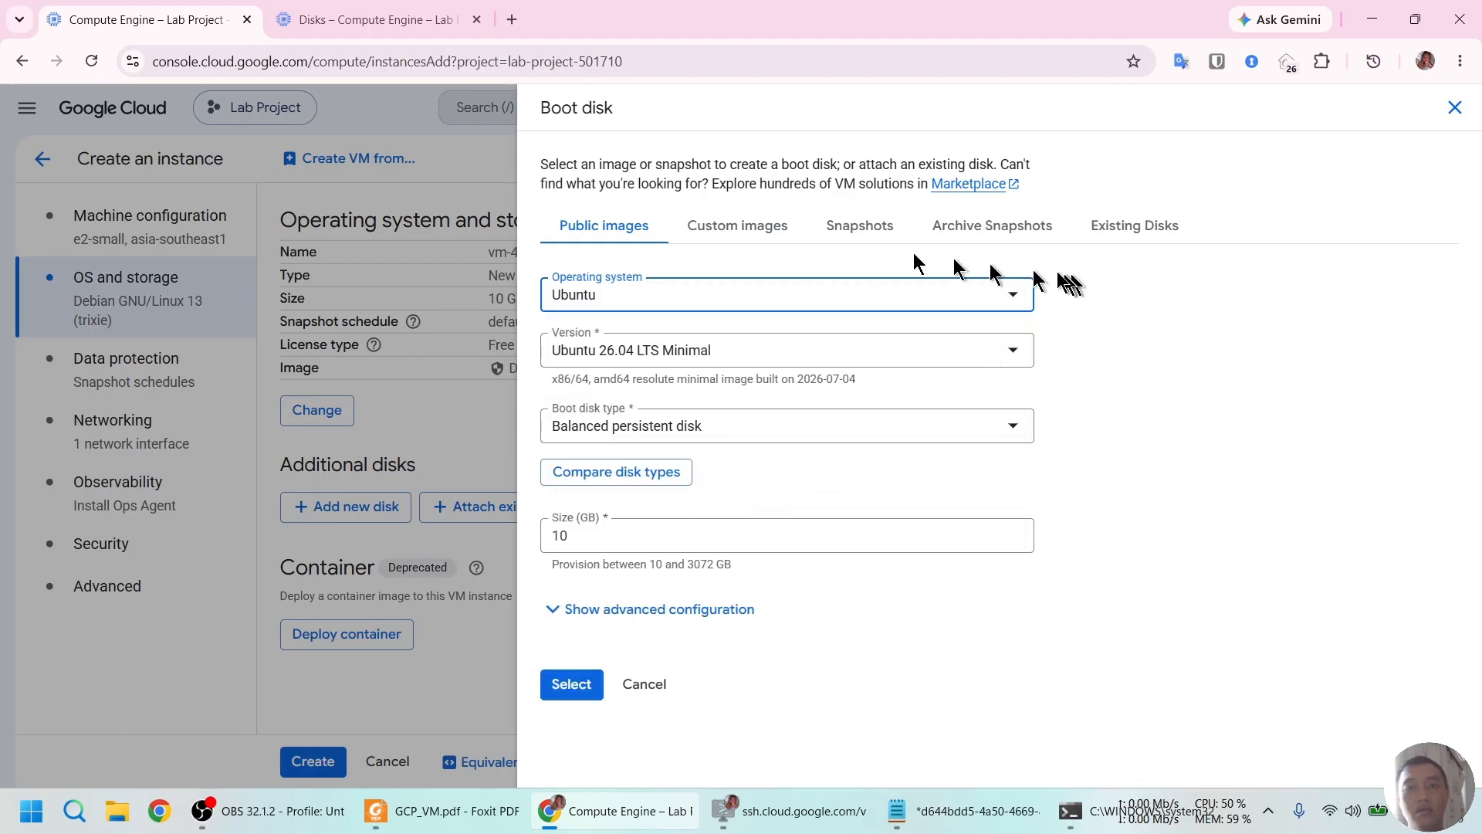
Set vm-4's boot disk to the custom image ubuntu-nginx.
{"action": "left_click", "coordinate": [729, 239]}
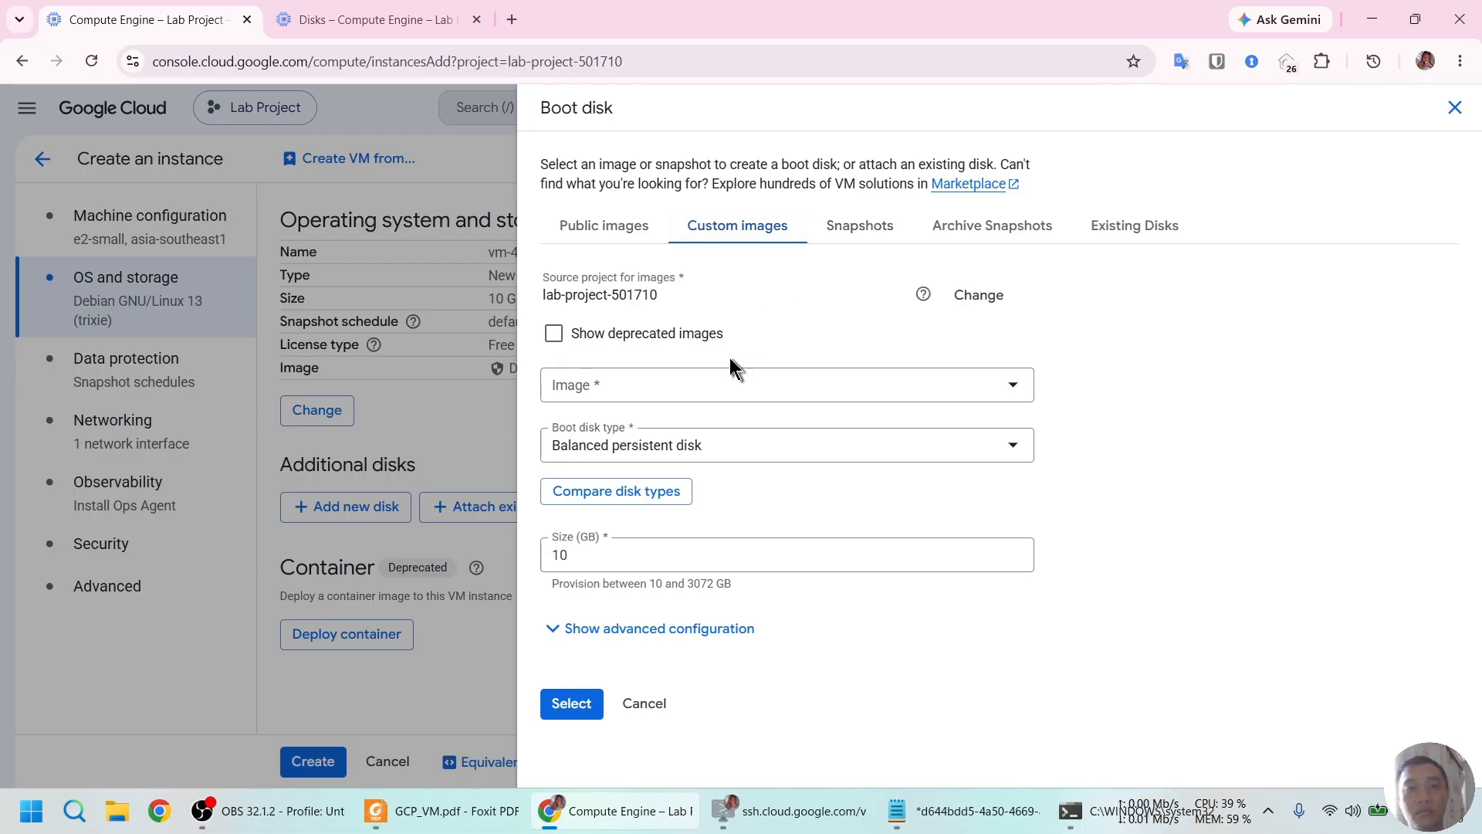
{"action": "left_click", "coordinate": [740, 388]}
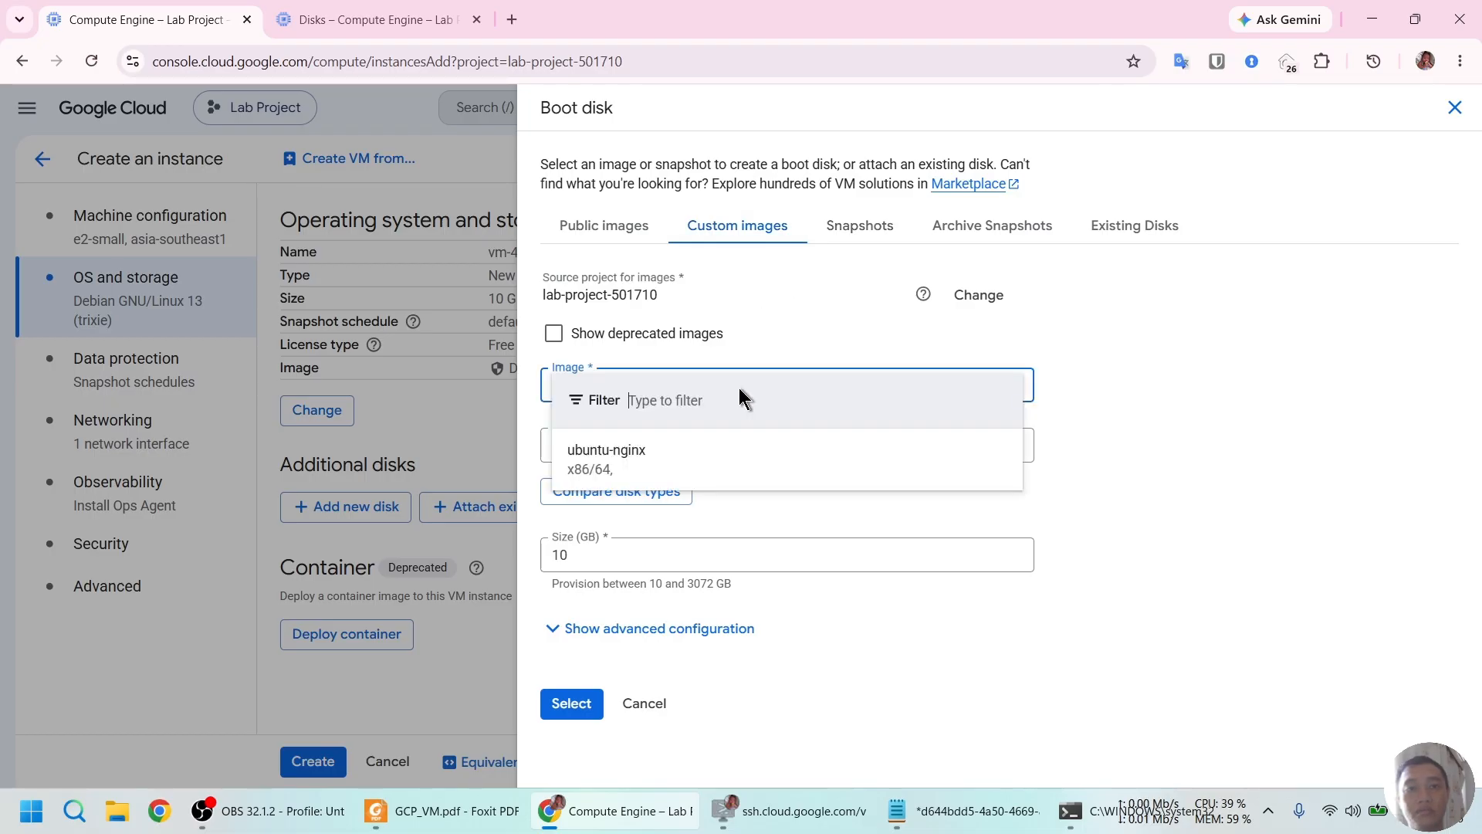
{"action": "left_click", "coordinate": [666, 466]}
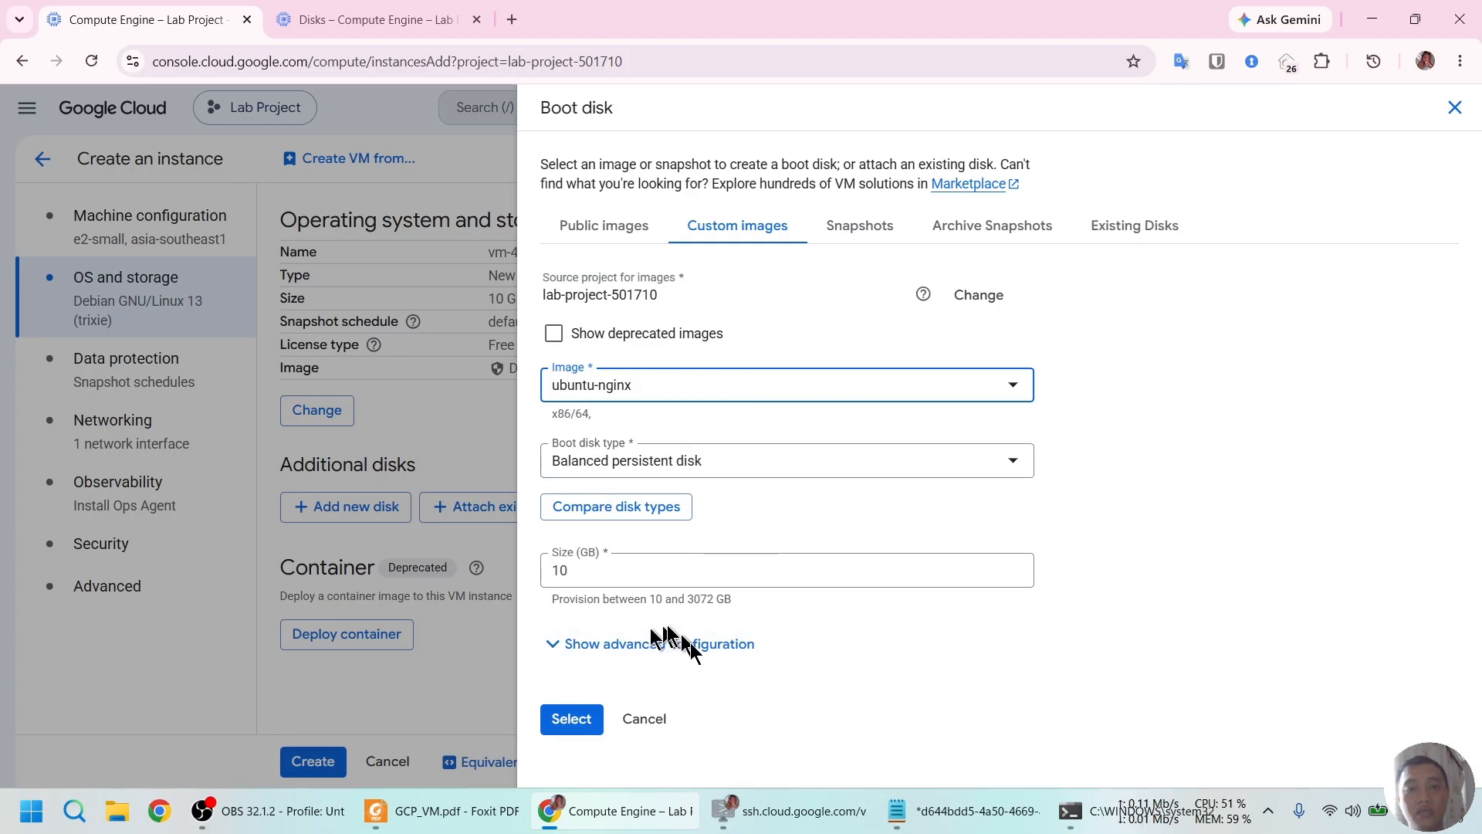
{"action": "left_click", "coordinate": [575, 724]}
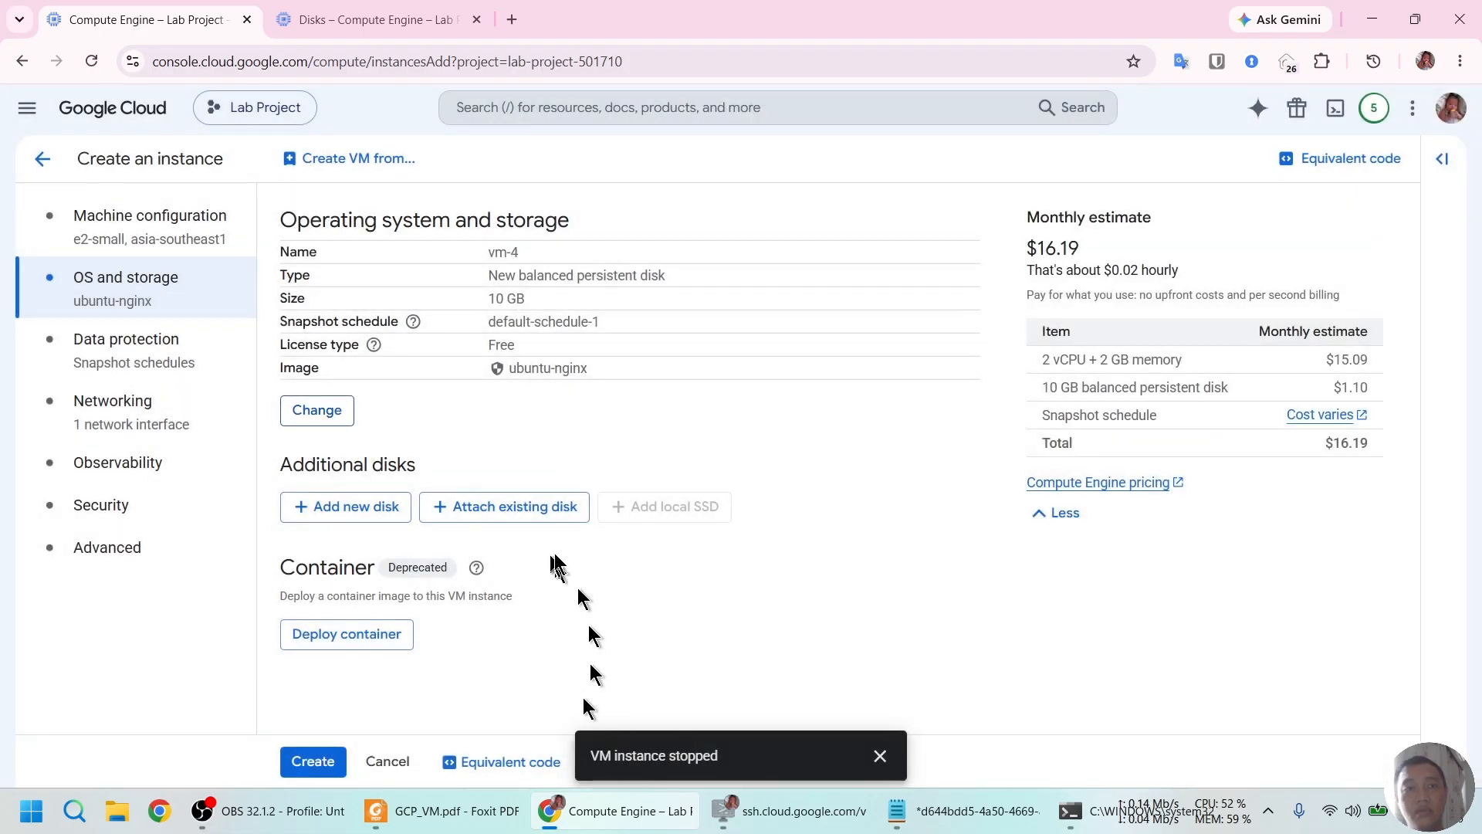
Set vm-4's data protection to No backups and allow HTTP and HTTPS traffic through its firewall.
{"action": "left_click", "coordinate": [82, 361]}
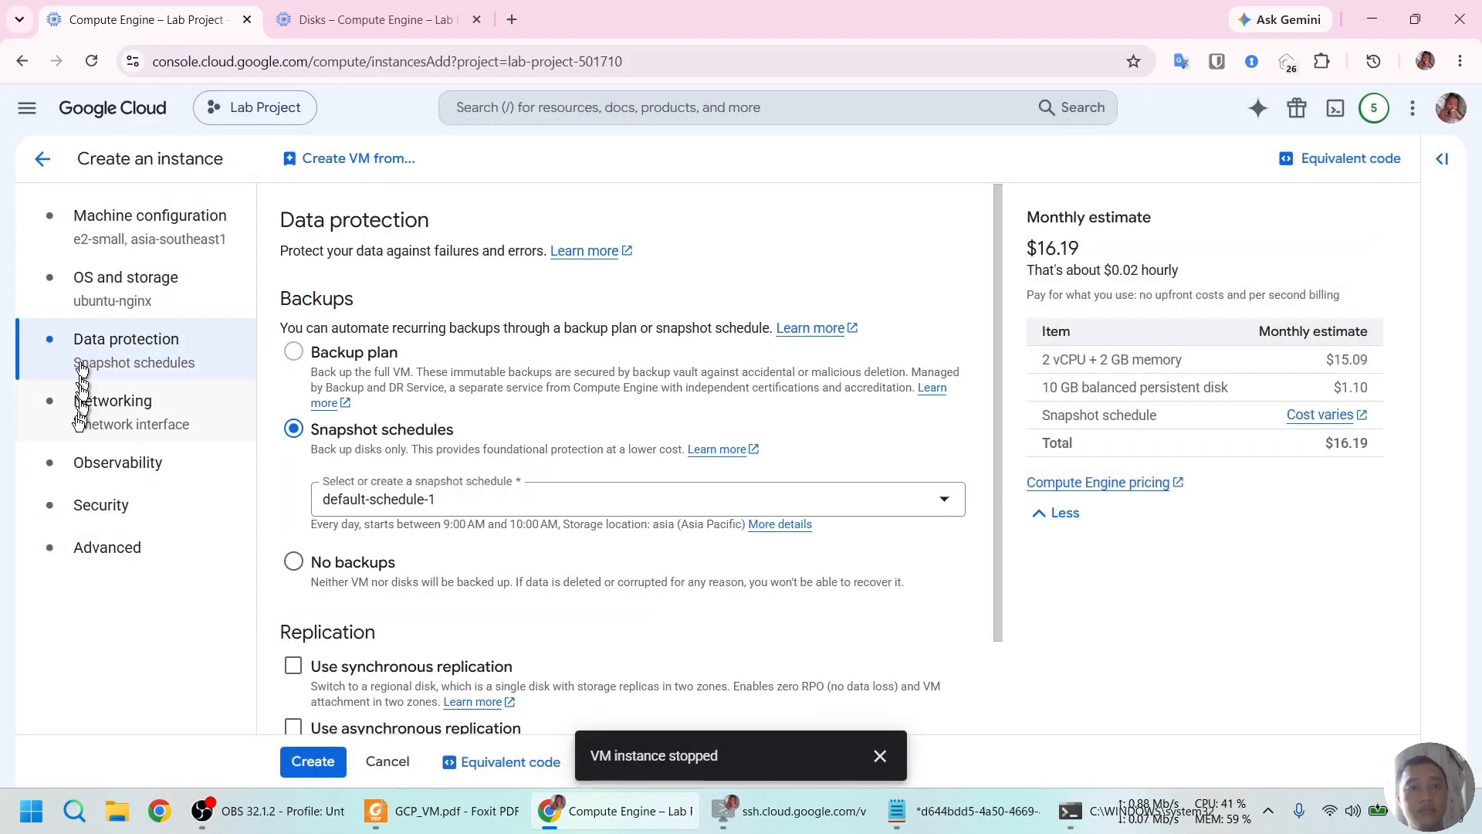
{"action": "left_click", "coordinate": [293, 561]}
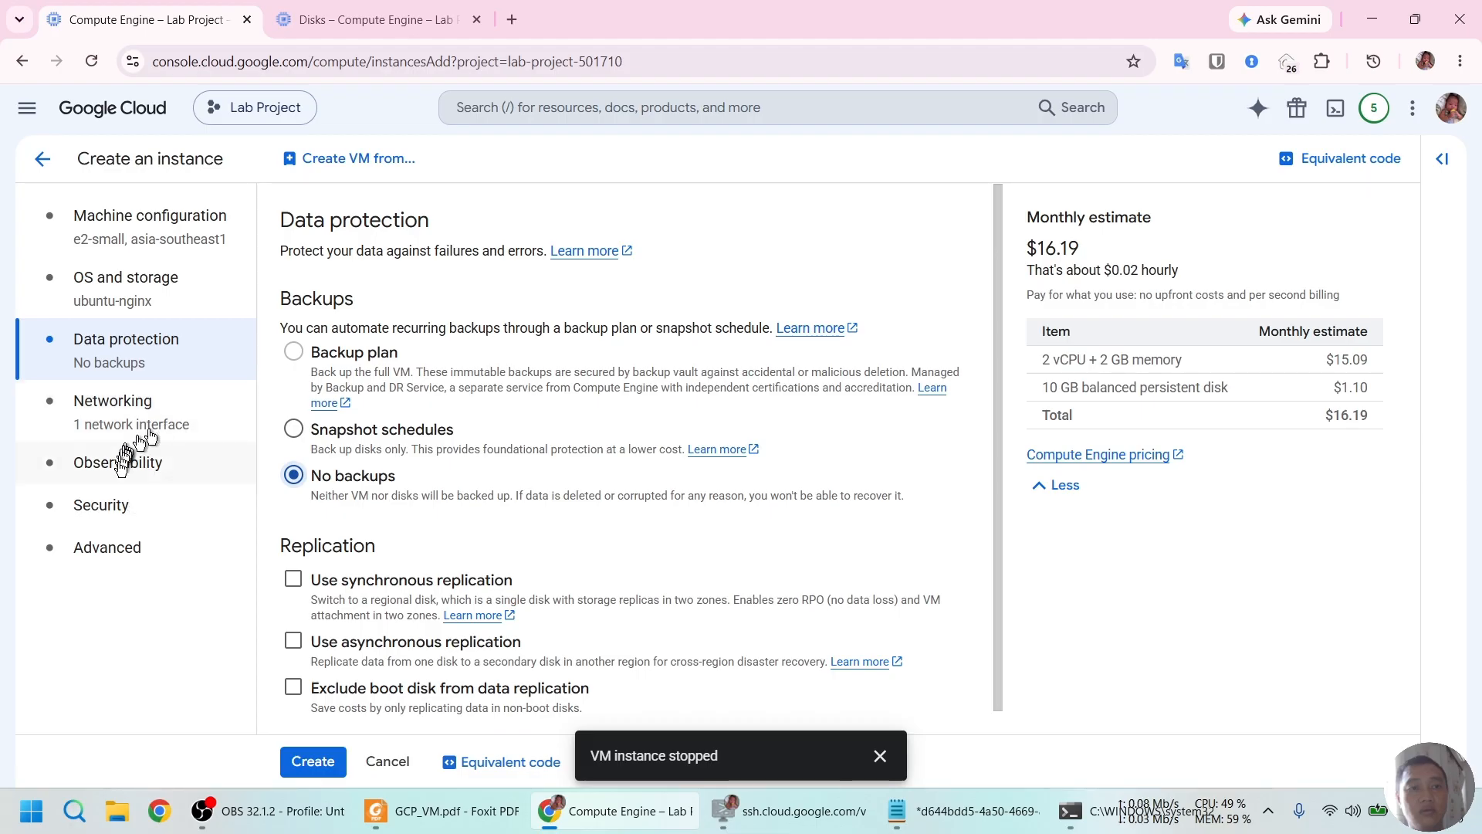
{"action": "left_click", "coordinate": [132, 426]}
{"action": "left_click", "coordinate": [293, 316]}
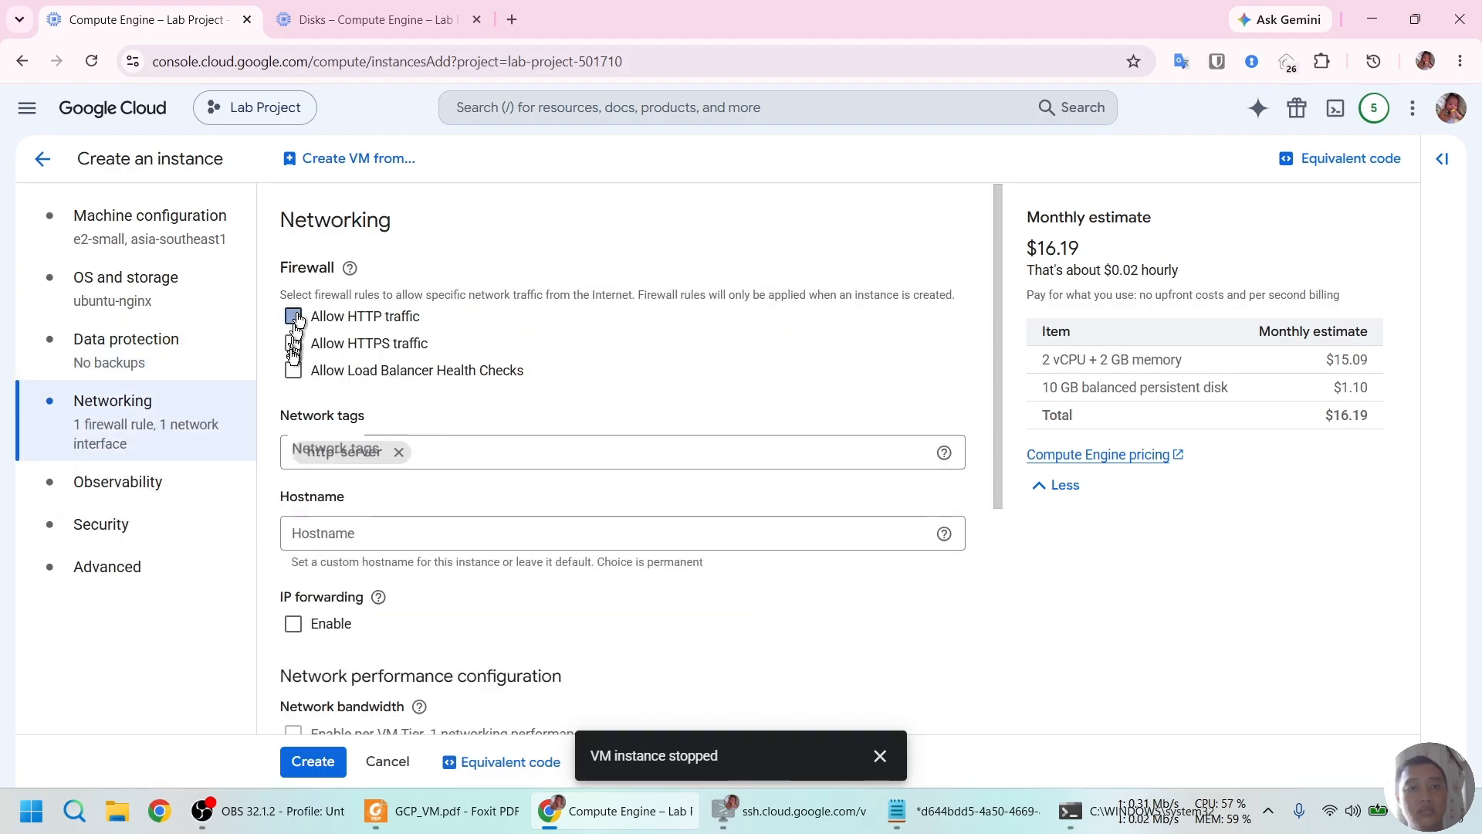
{"action": "left_click", "coordinate": [293, 343]}
Set vm-4's network interface to network vpc1 with a VirtIO network interface card.
{"action": "scroll", "coordinate": [538, 557], "scroll_direction": "down", "scroll_amount": 2}
{"action": "scroll", "coordinate": [538, 558], "scroll_direction": "down", "scroll_amount": 2}
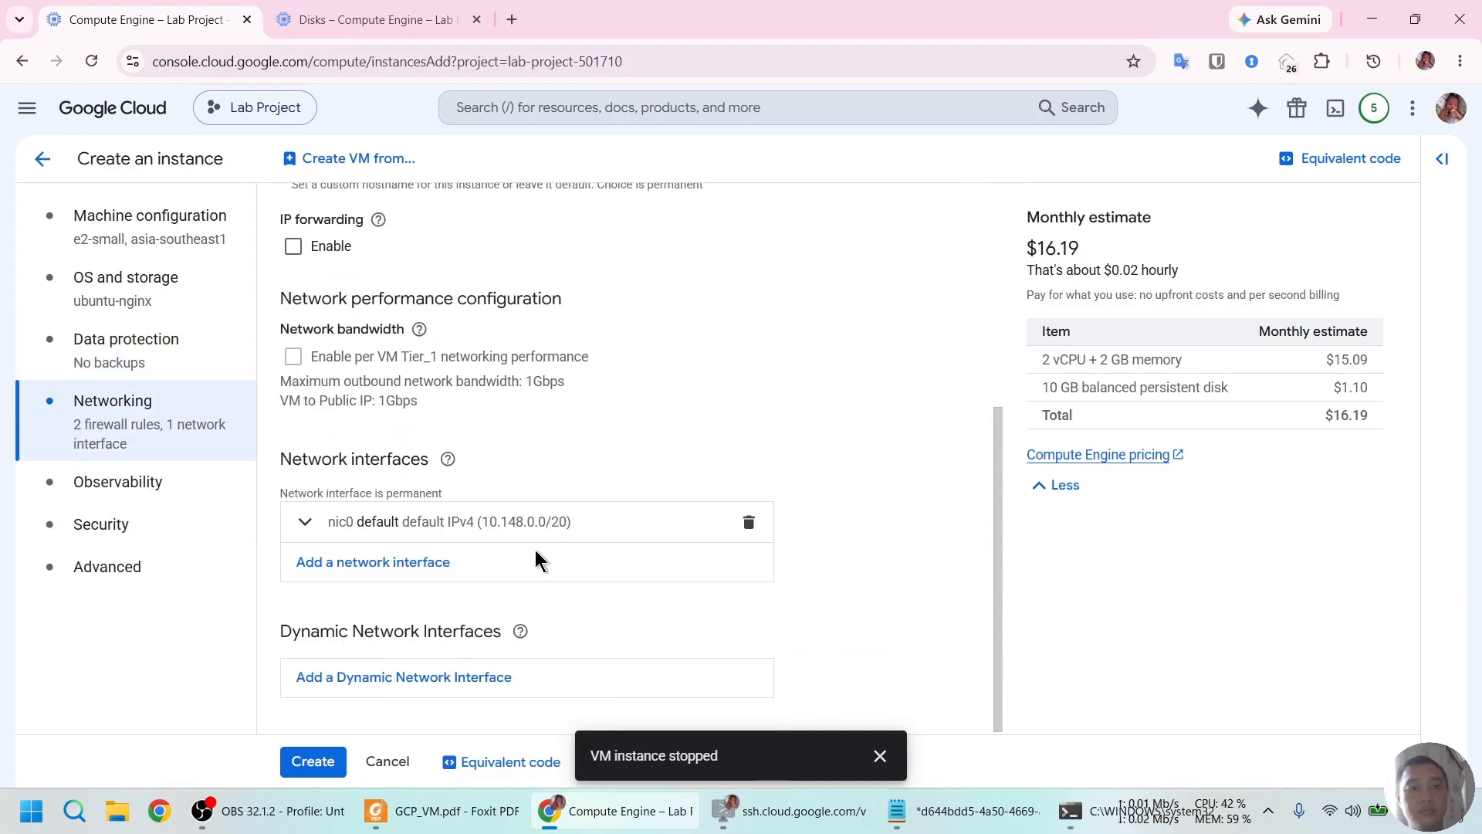
{"action": "left_click", "coordinate": [531, 532]}
{"action": "left_click", "coordinate": [510, 602]}
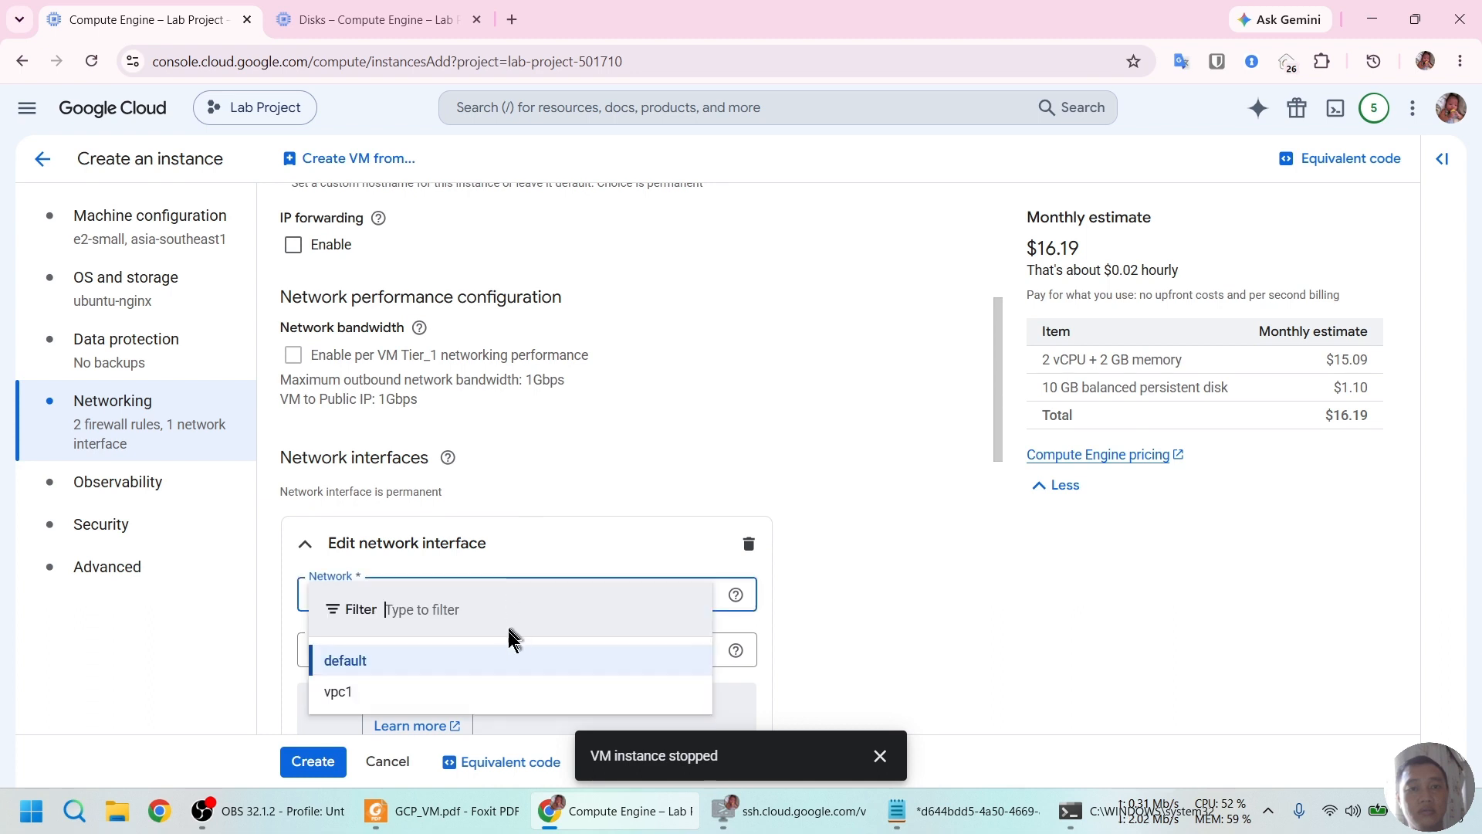
{"action": "left_click", "coordinate": [502, 686]}
{"action": "scroll", "coordinate": [836, 618], "scroll_direction": "down", "scroll_amount": 3}
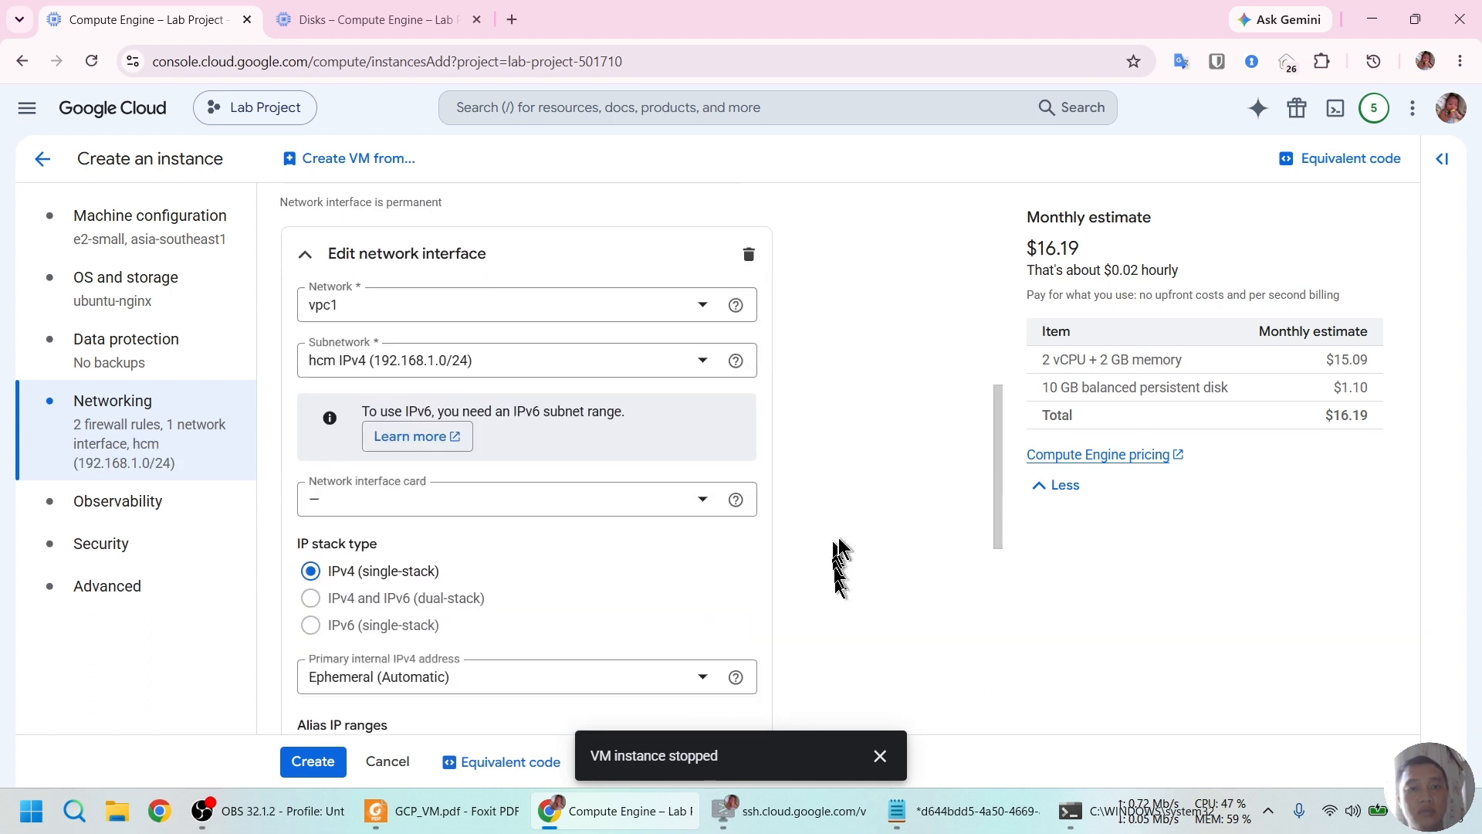
{"action": "left_click", "coordinate": [520, 511]}
{"action": "left_click", "coordinate": [479, 524]}
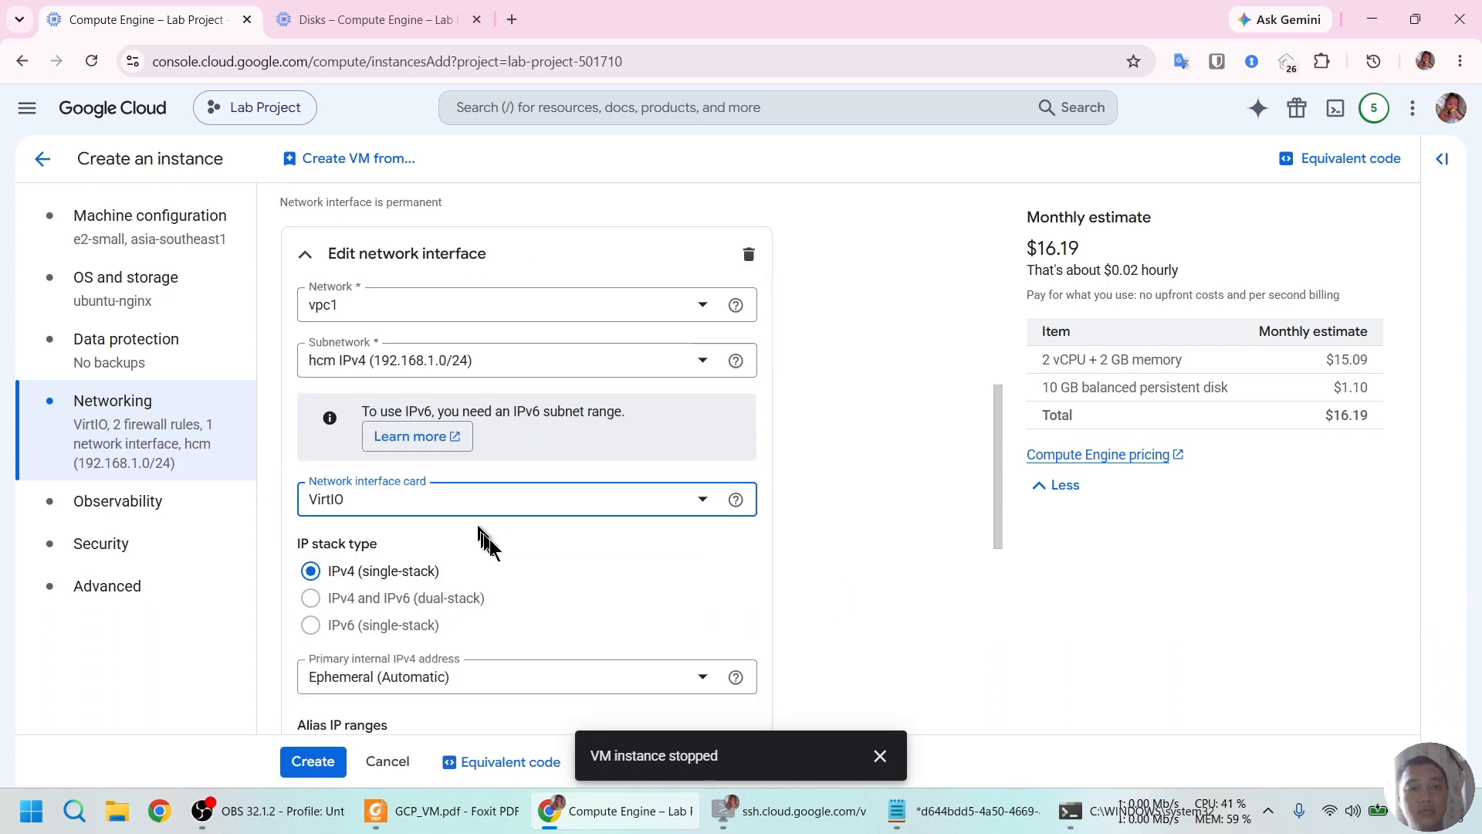
Review the remaining network interface settings and create the vm-4 instance.
{"action": "scroll", "coordinate": [628, 595], "scroll_direction": "down", "scroll_amount": 3}
{"action": "scroll", "coordinate": [600, 525], "scroll_direction": "down", "scroll_amount": 1}
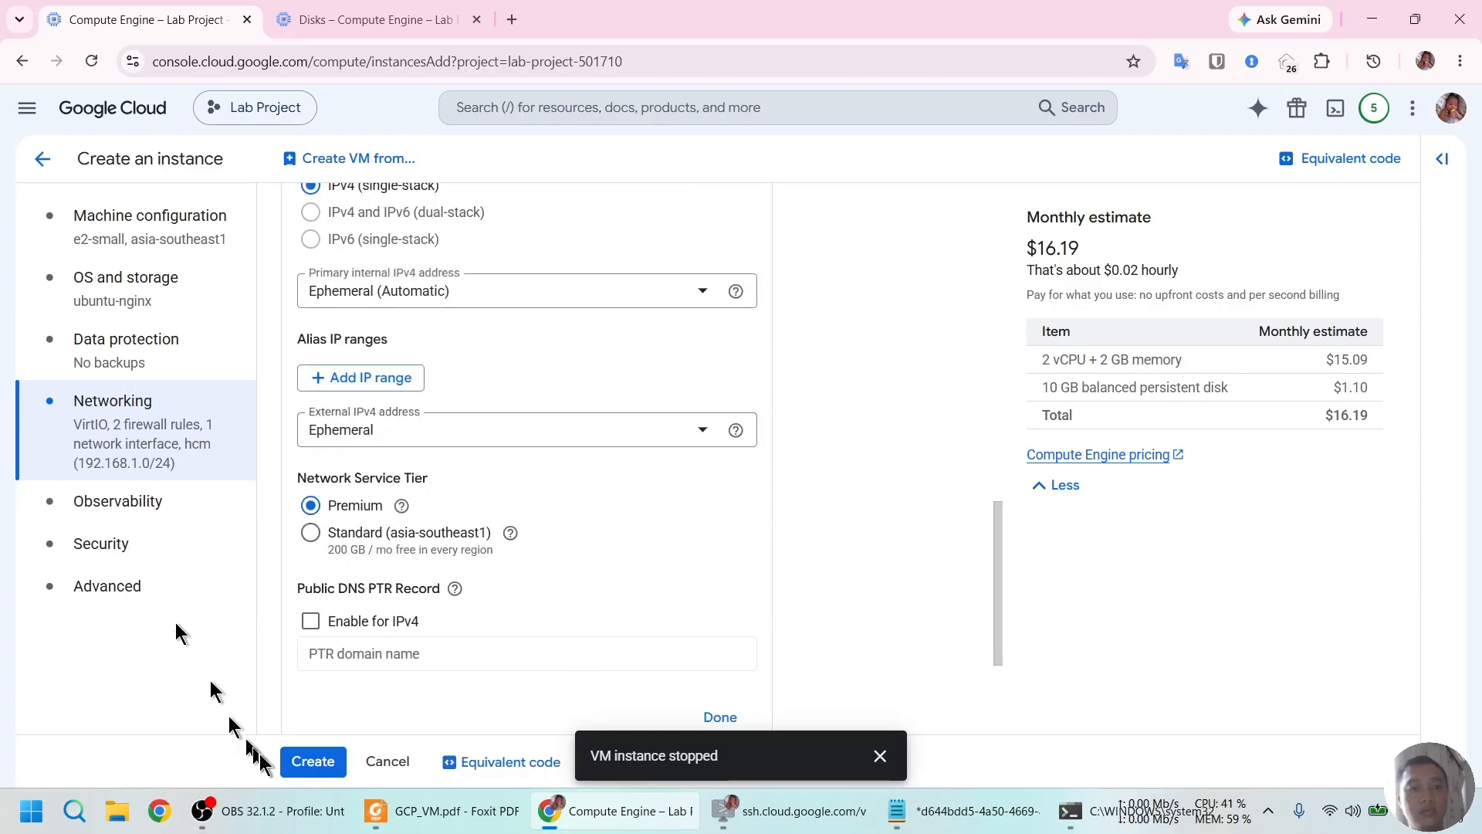
{"action": "left_click", "coordinate": [312, 761]}
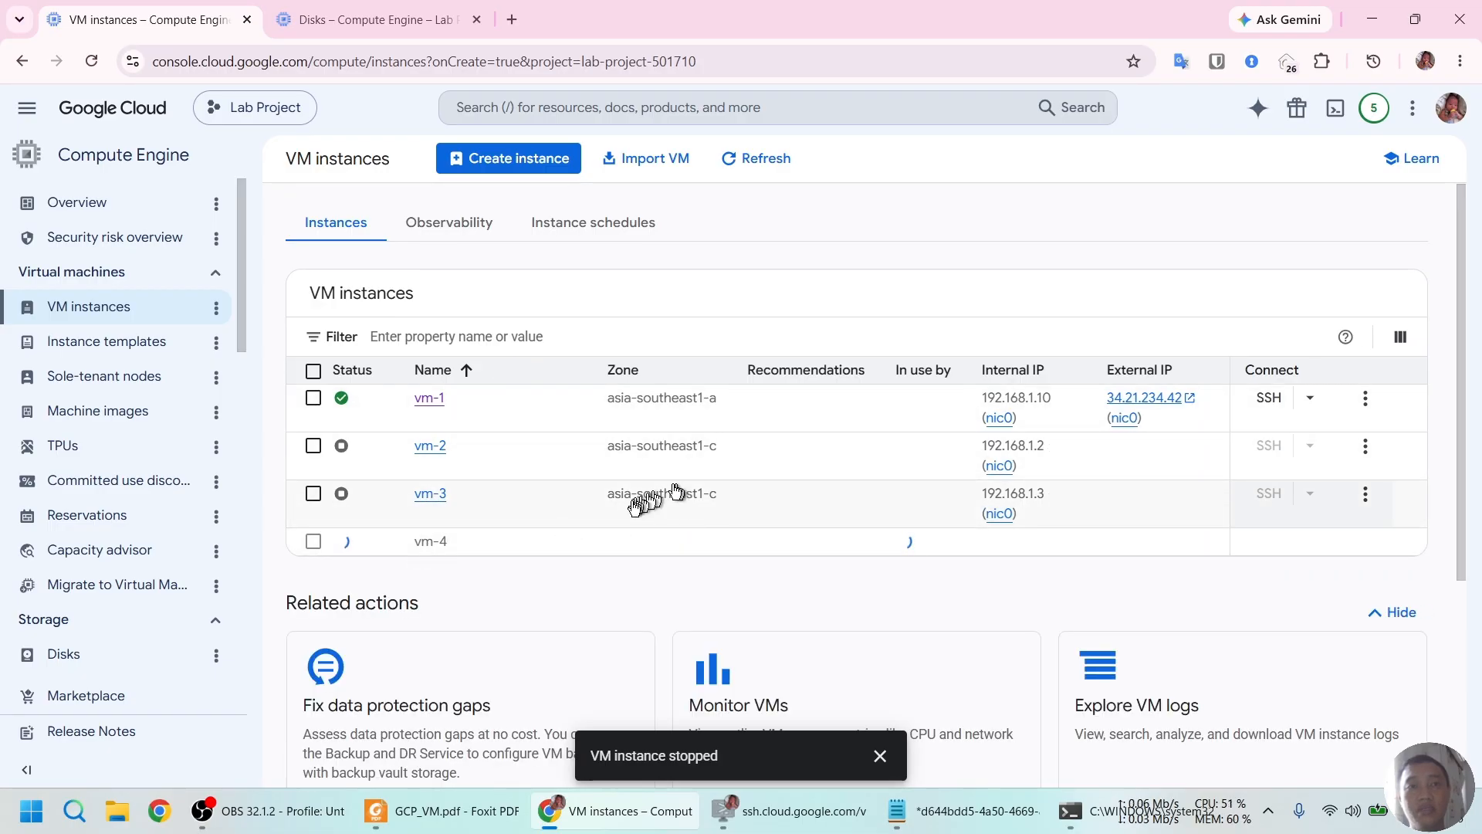
Read the Verify instructions for the image-based VM in GCP_VM.pdf, and return to Chrome.
{"action": "left_click", "coordinate": [479, 799]}
{"action": "scroll", "coordinate": [731, 457], "scroll_direction": "down", "scroll_amount": 4}
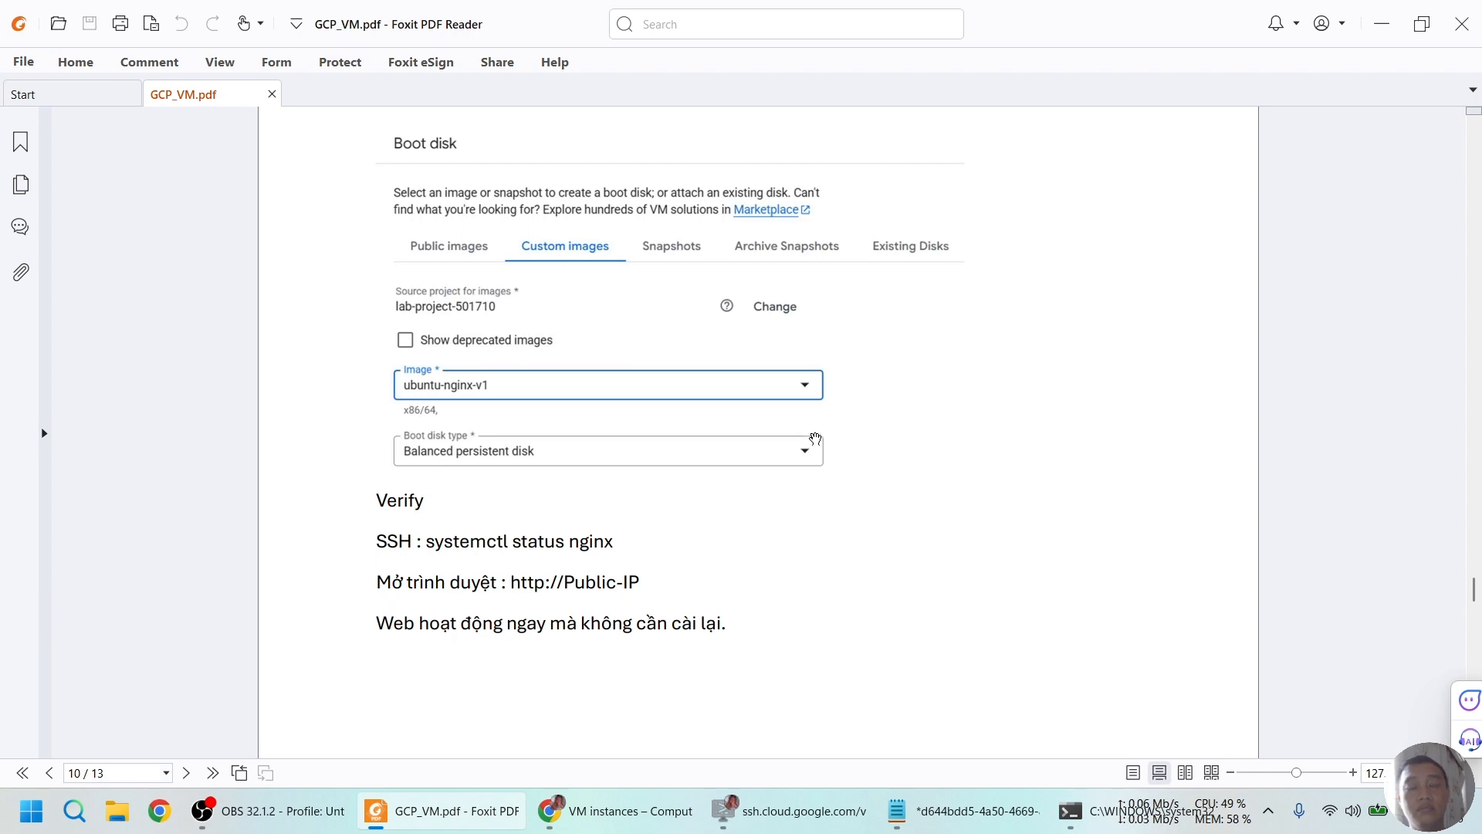
{"action": "key", "text": "alt+Tab"}
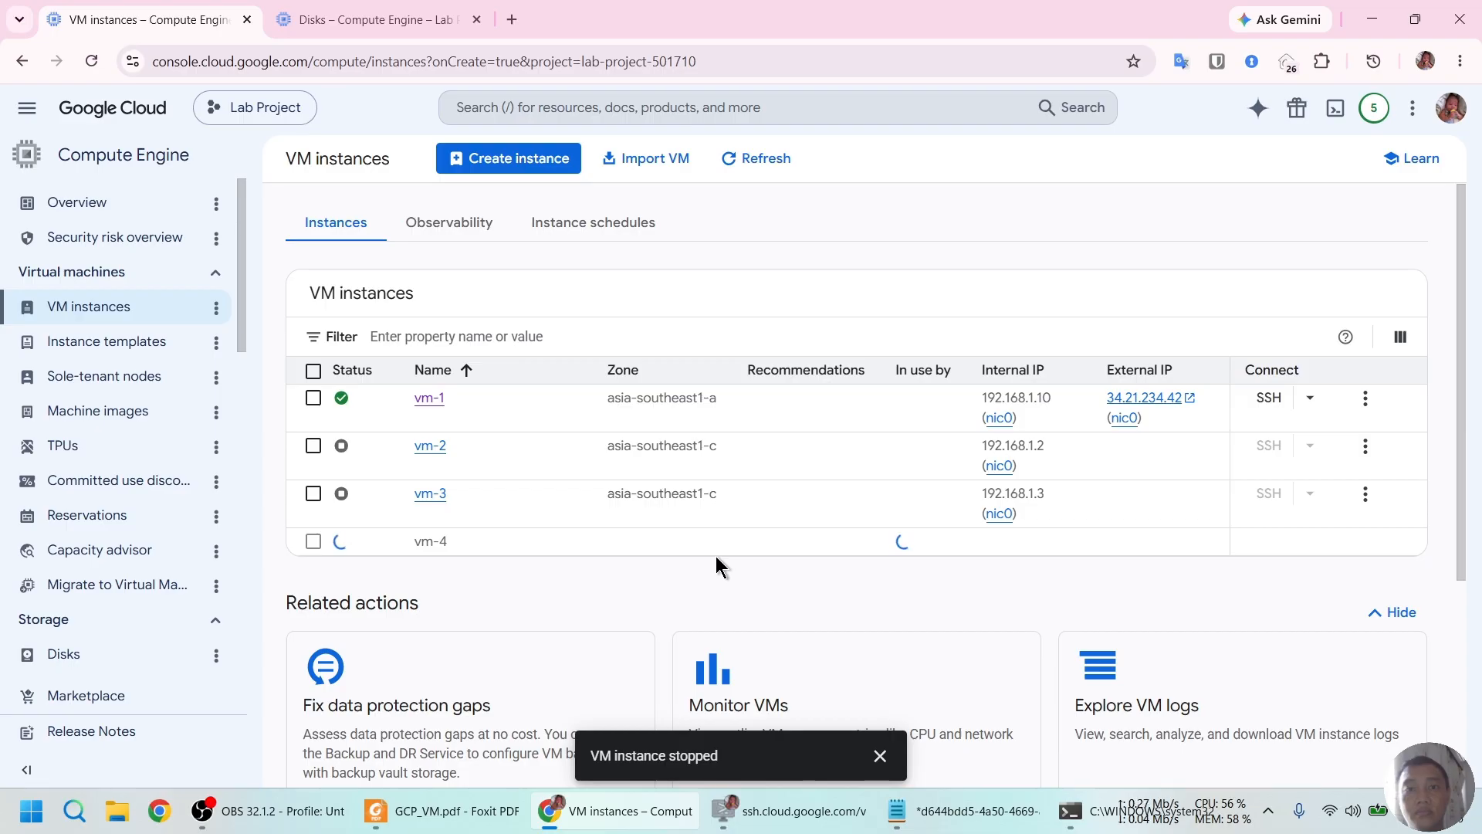
Refresh the VM instances list and check vm-4's external IP in the browser.
{"action": "left_click", "coordinate": [739, 164]}
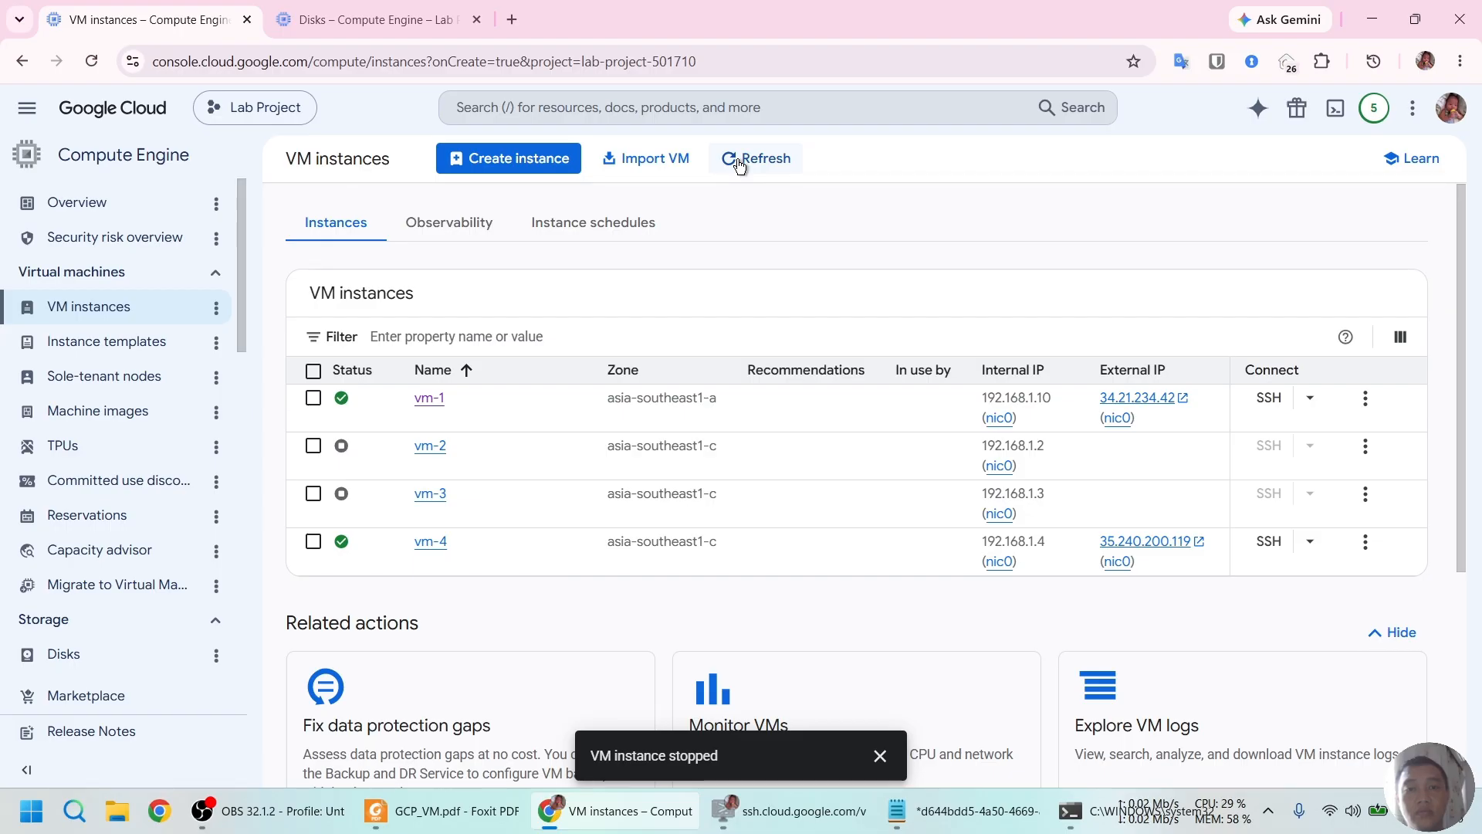
{"action": "left_click", "coordinate": [1199, 543]}
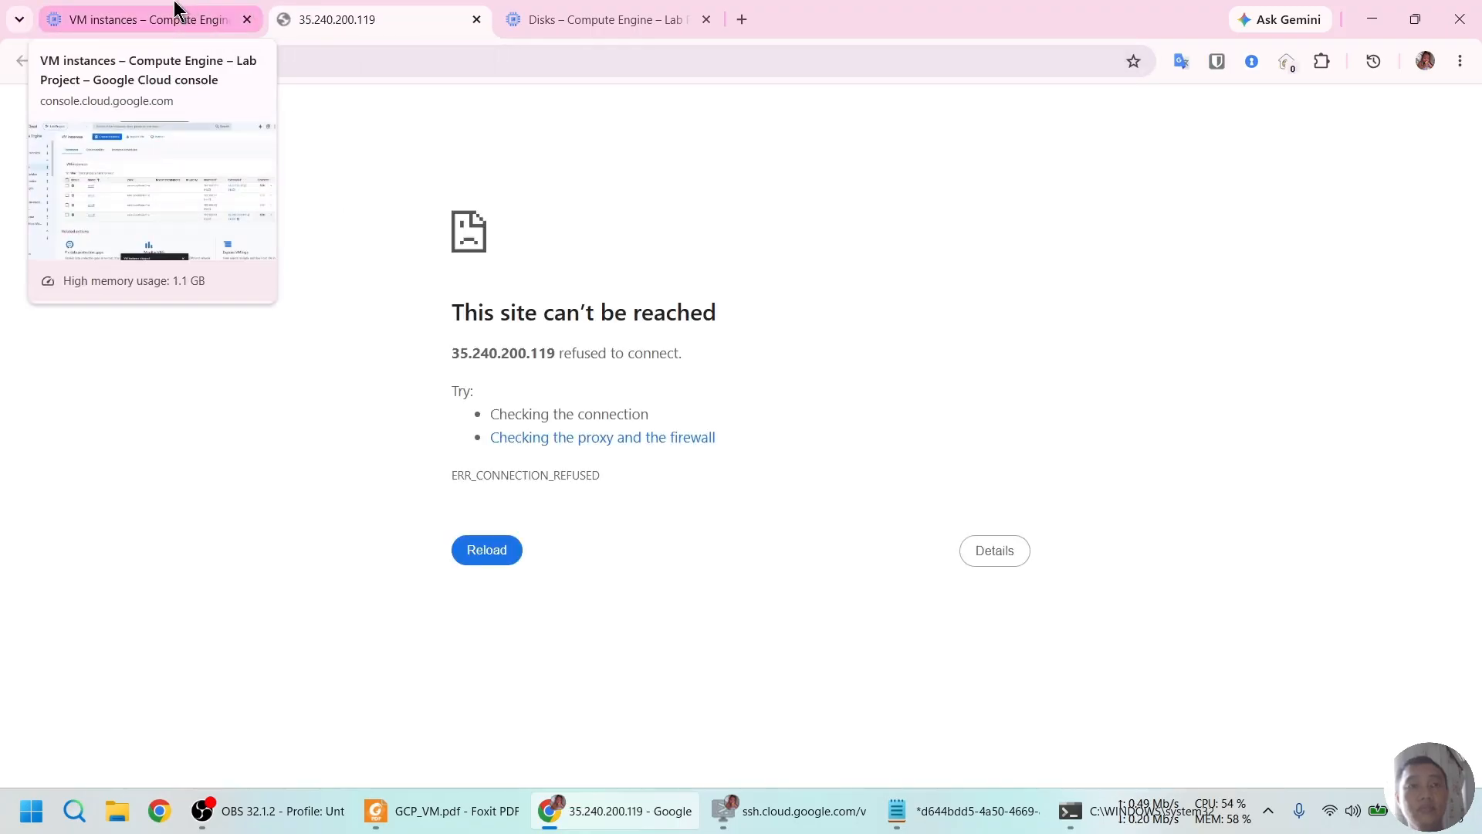
{"action": "left_click", "coordinate": [173, 15]}
Launch an SSH-in-browser session to vm-4 and place its website tab after the Disks tab.
{"action": "left_click", "coordinate": [1268, 541]}
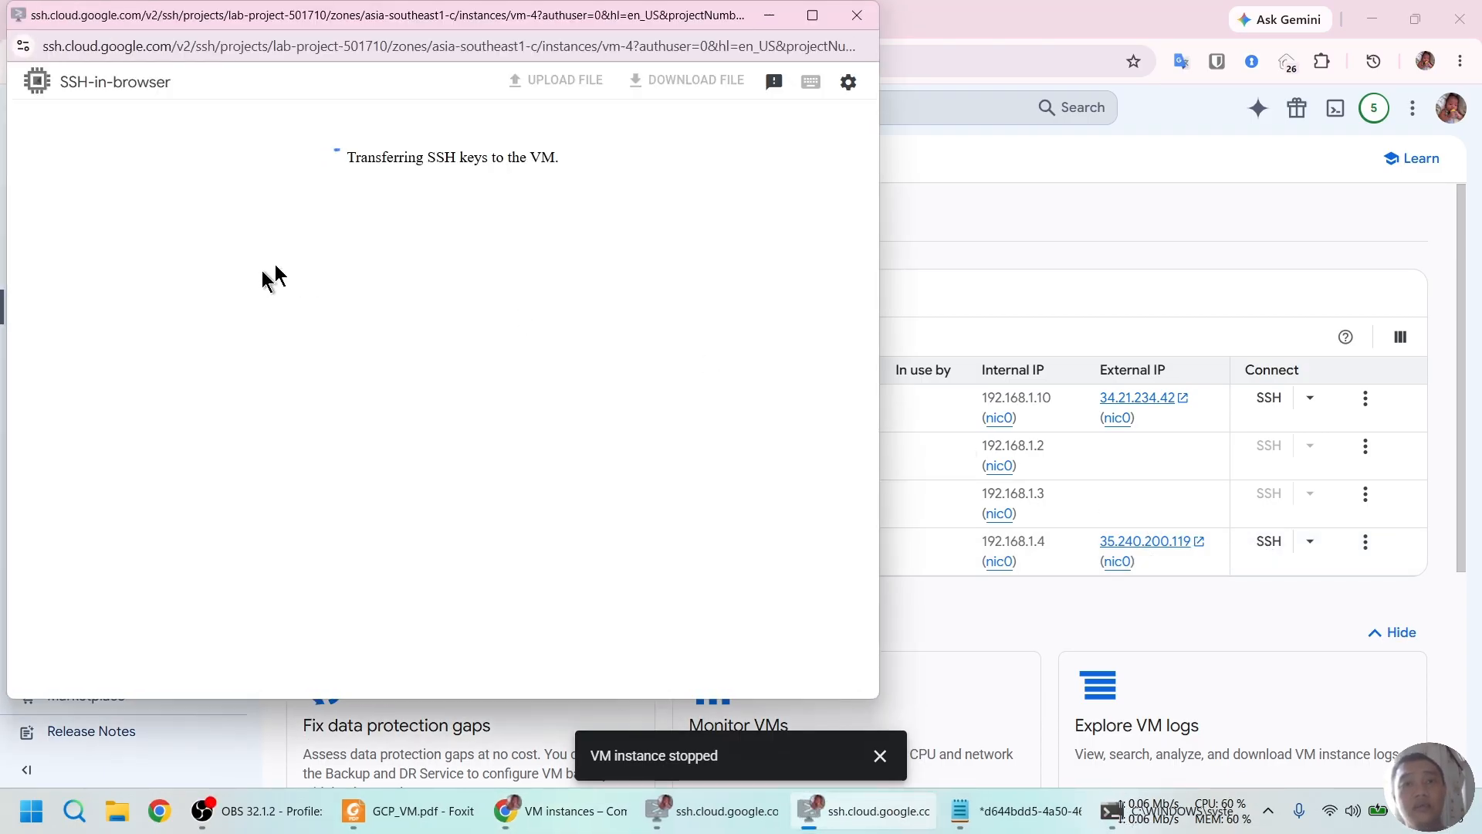
{"action": "left_click", "coordinate": [995, 14]}
{"action": "left_click", "coordinate": [377, 16]}
{"action": "left_click_drag", "start_coordinate": [378, 12], "coordinate": [595, 14]}
{"action": "left_click", "coordinate": [146, 20]}
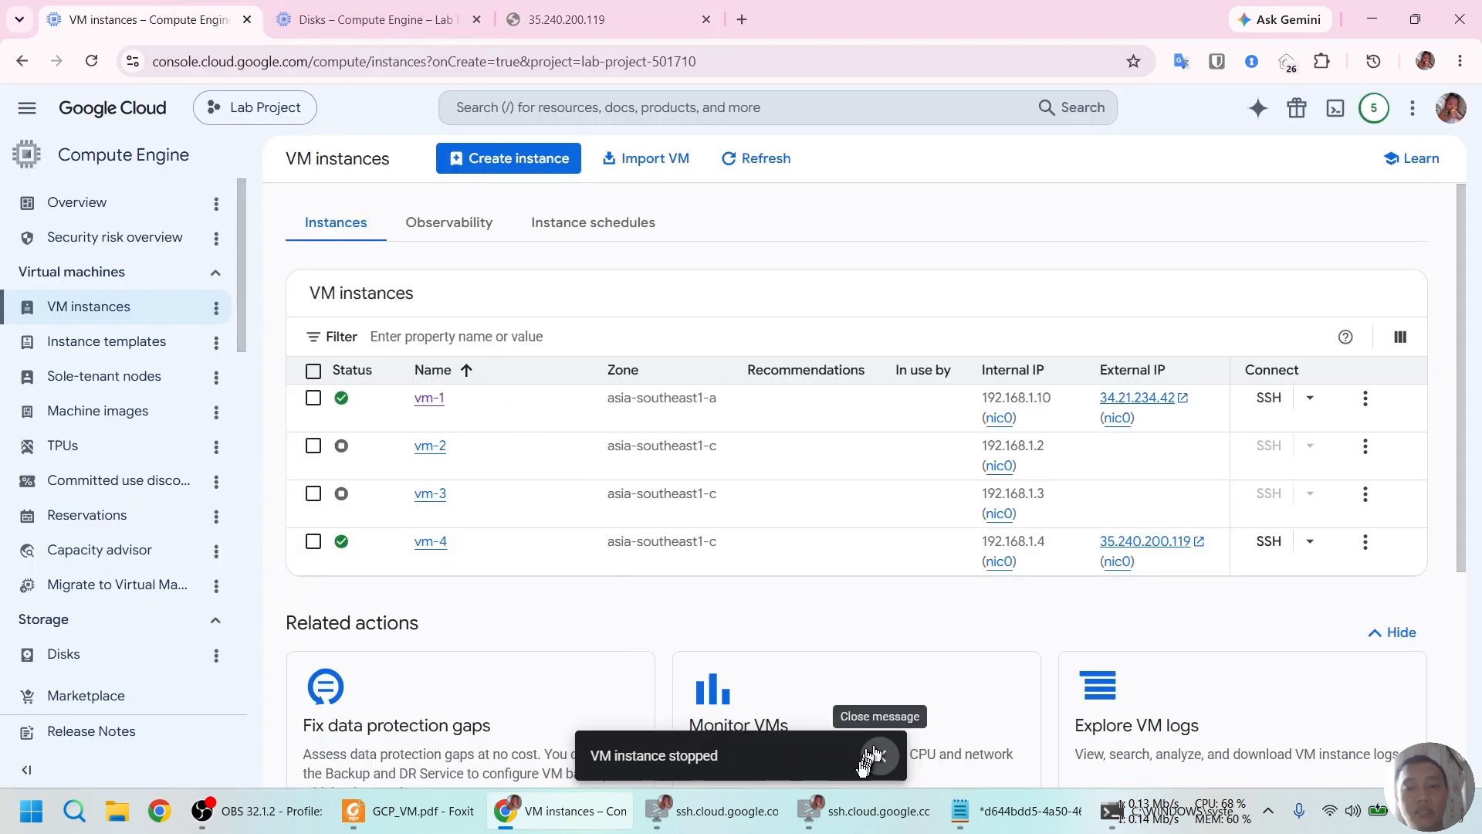
Close the old vm-3 SSH window and authorize SSH-in-browser to connect to vm-4.
{"action": "left_click", "coordinate": [718, 810]}
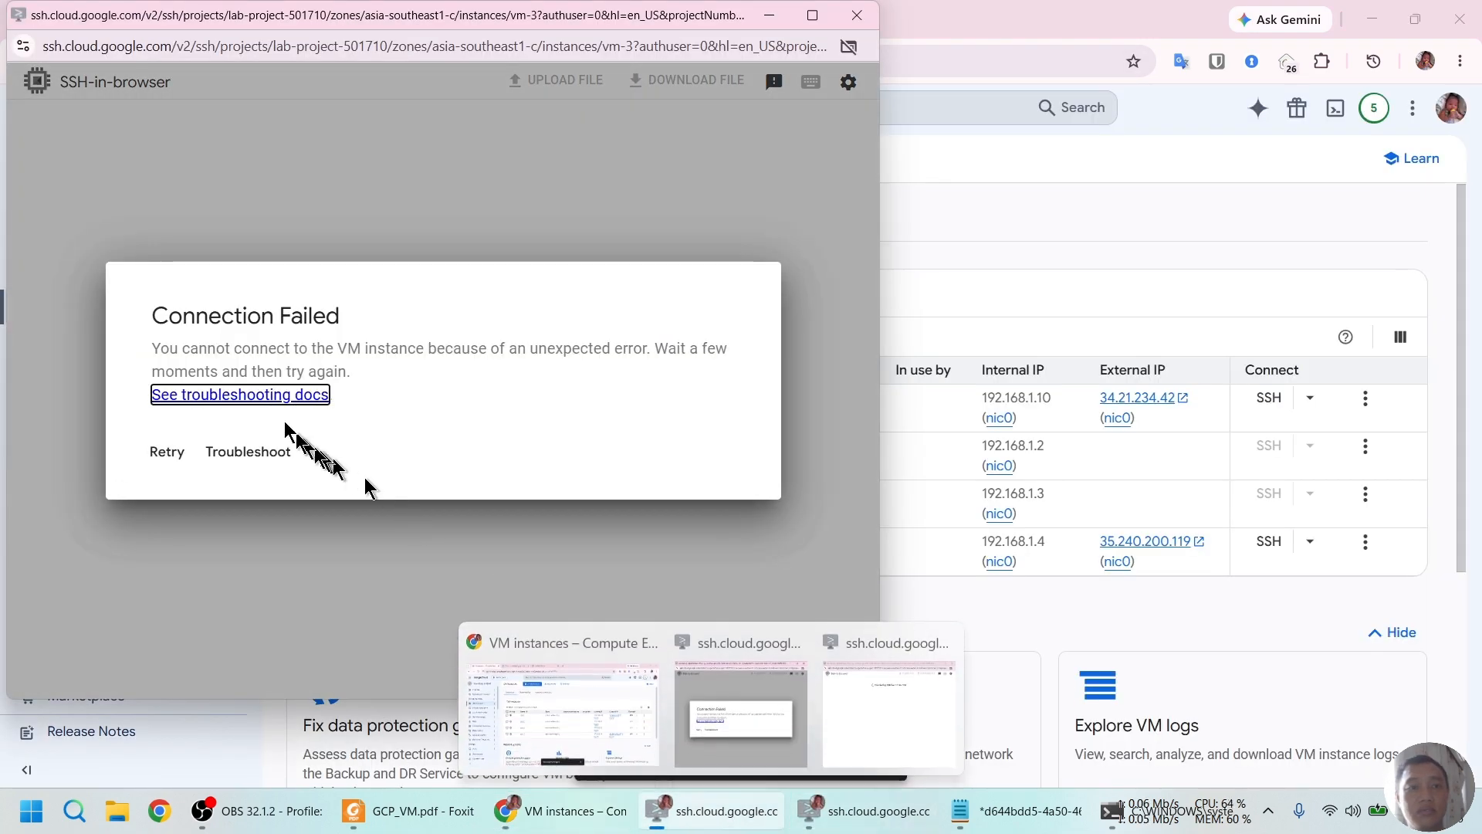
{"action": "left_click", "coordinate": [850, 21]}
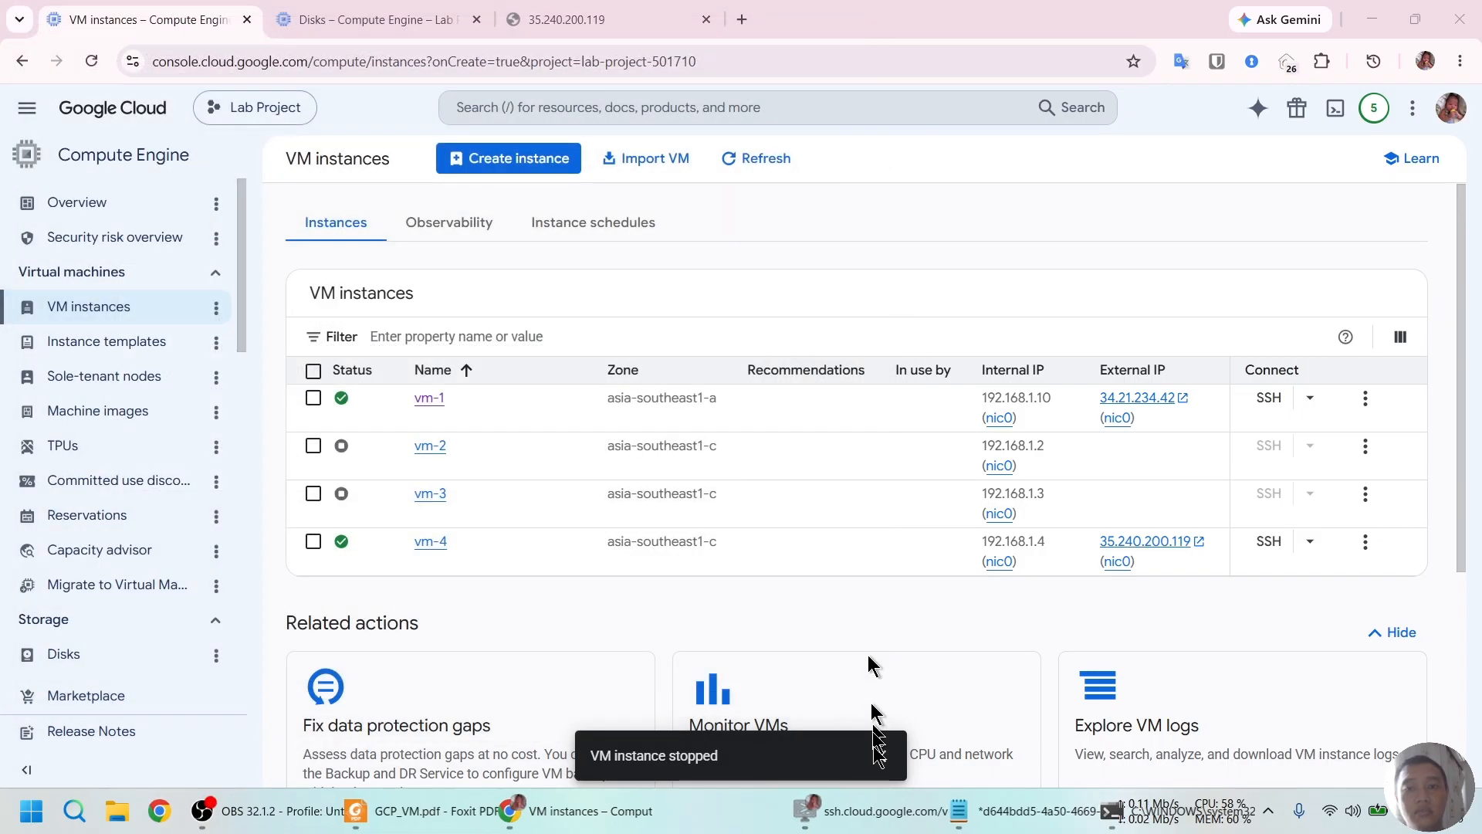
{"action": "left_click", "coordinate": [857, 810]}
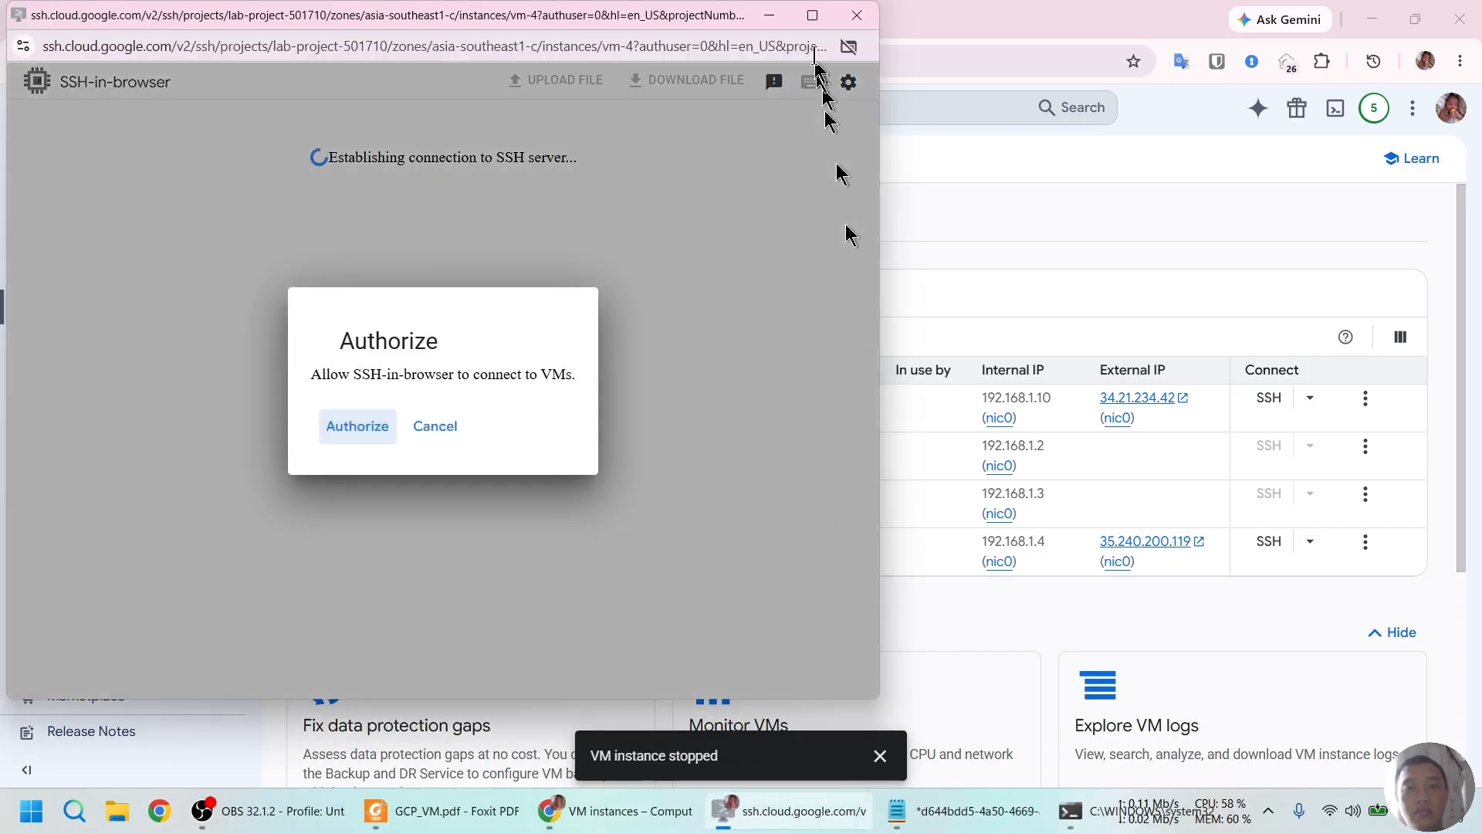
{"action": "left_click", "coordinate": [363, 424]}
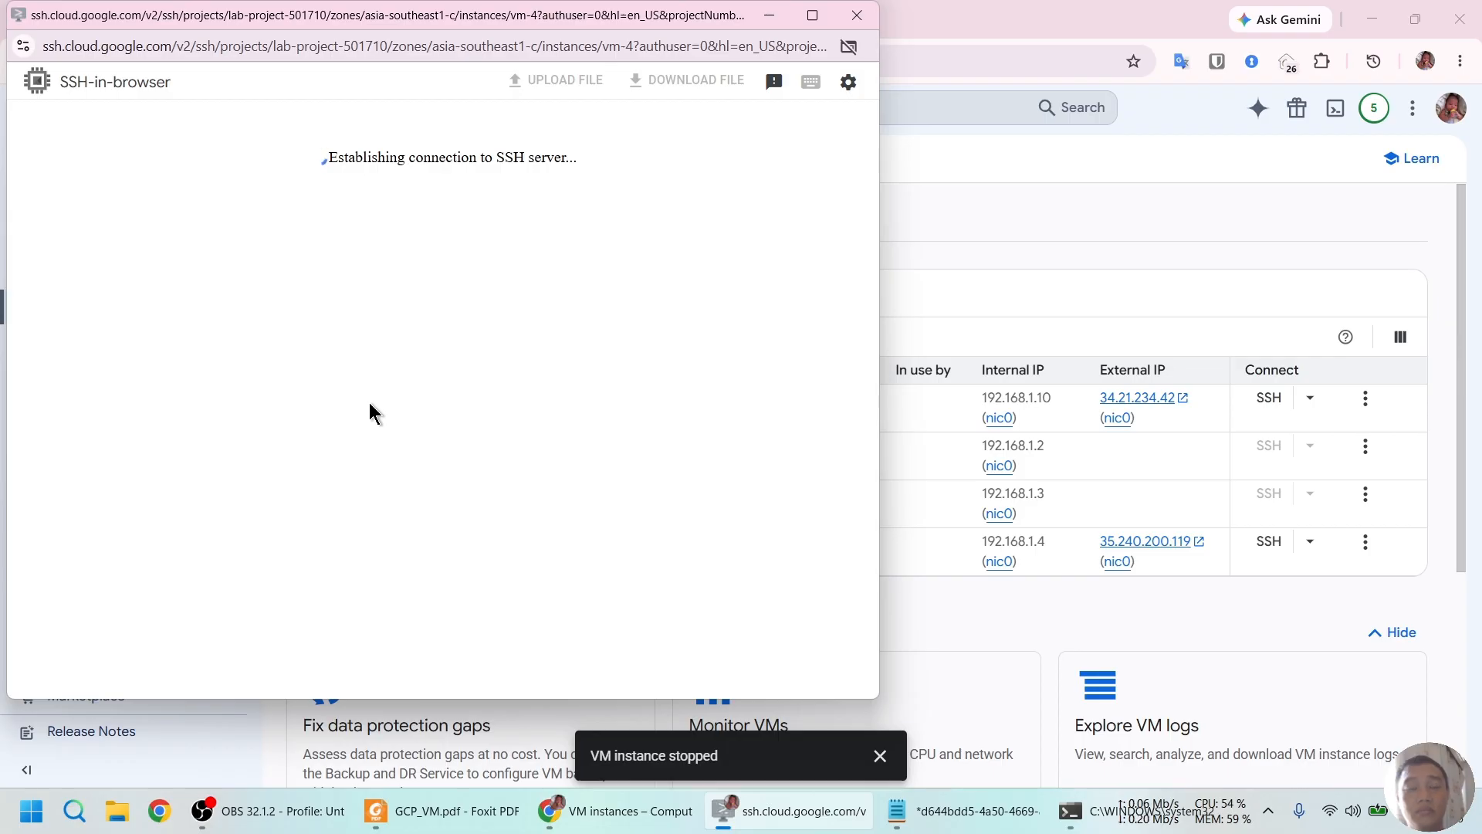
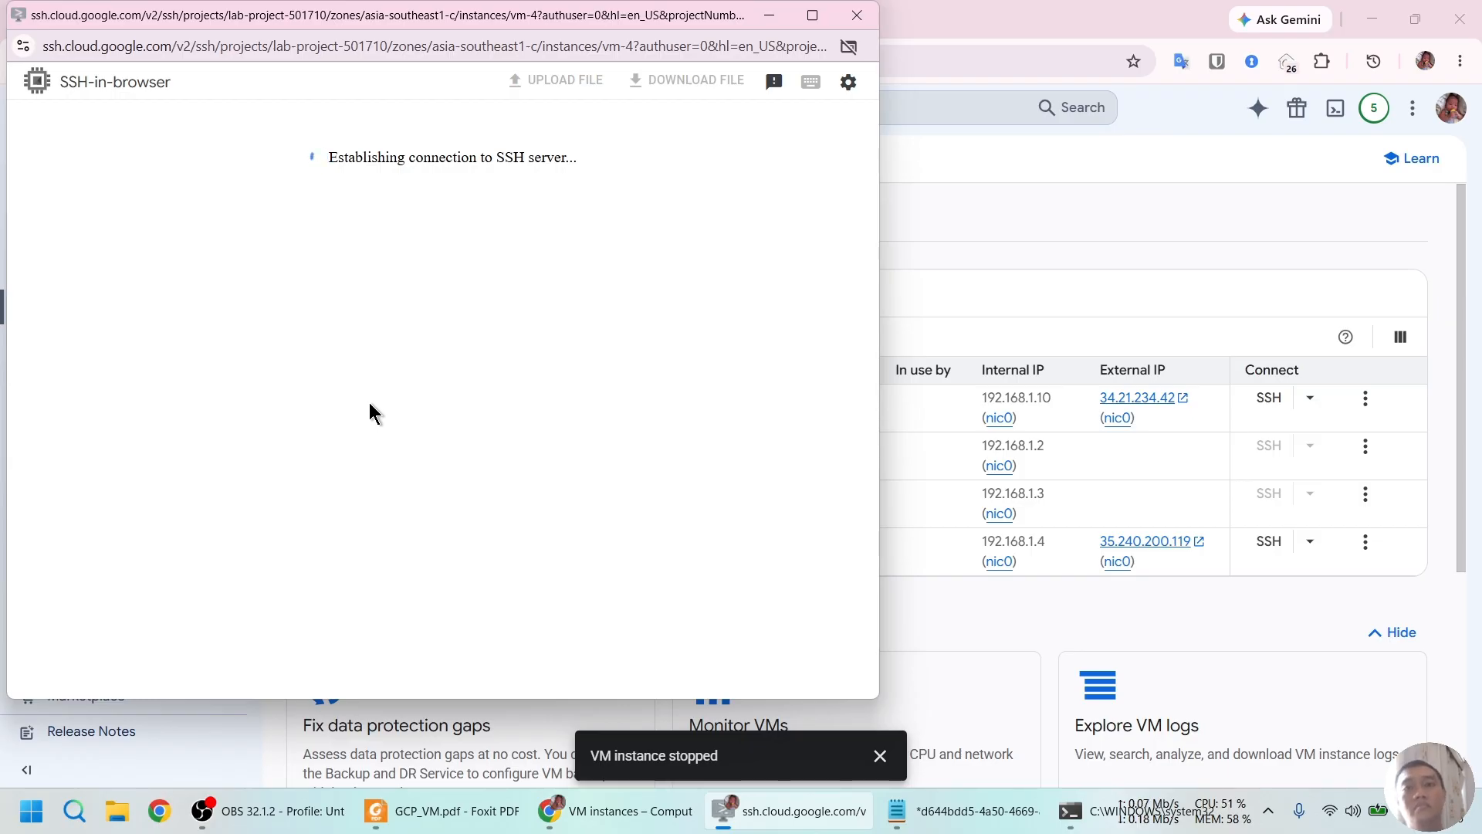
Reload the web page at vm-4's external IP.
{"action": "left_click", "coordinate": [1137, 540]}
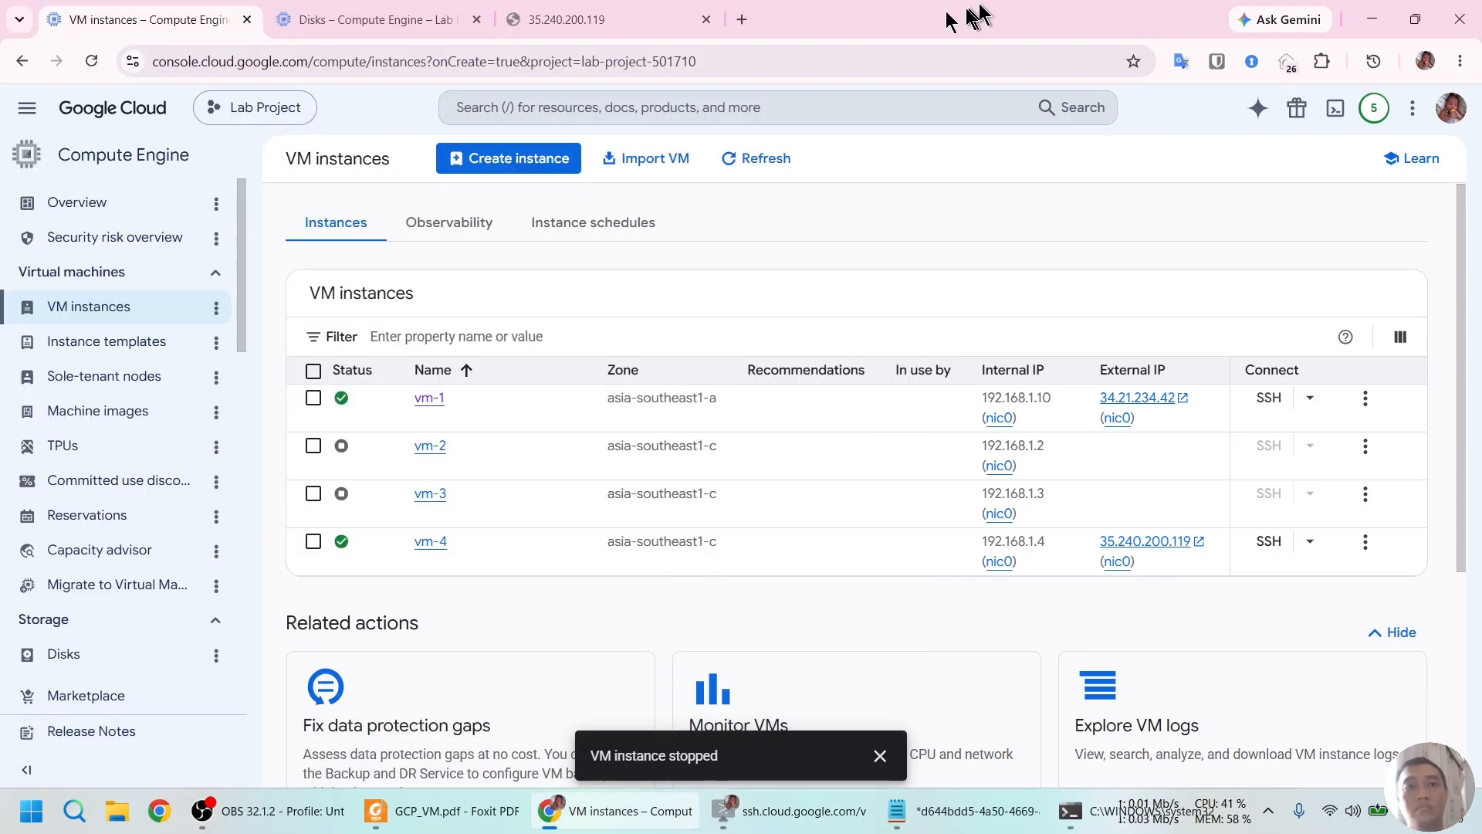
{"action": "left_click", "coordinate": [568, 19]}
{"action": "left_click", "coordinate": [91, 61]}
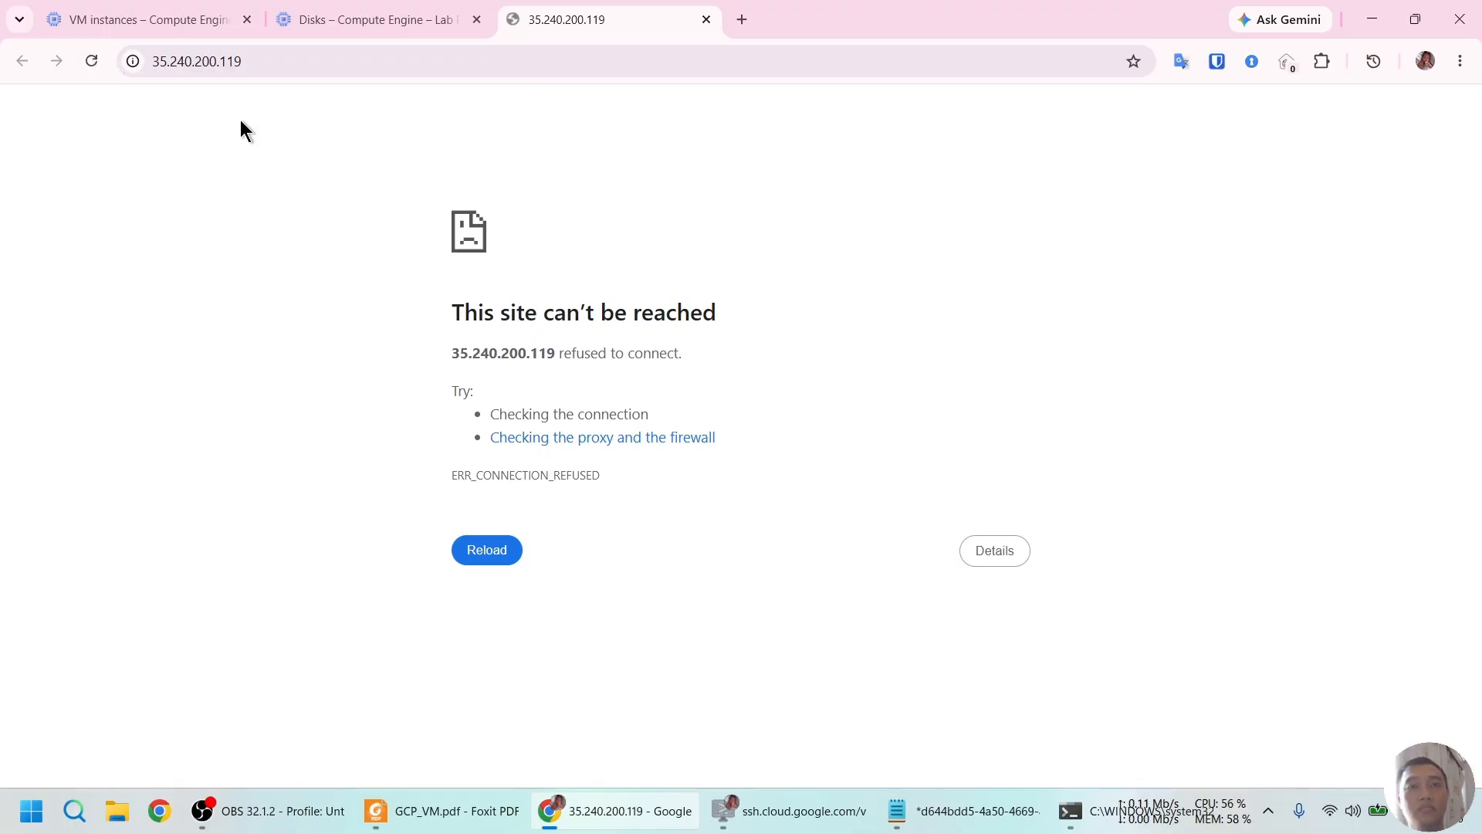
Start the stopped vm-2 instance from the VM instances list and confirm the start.
{"action": "left_click", "coordinate": [100, 15]}
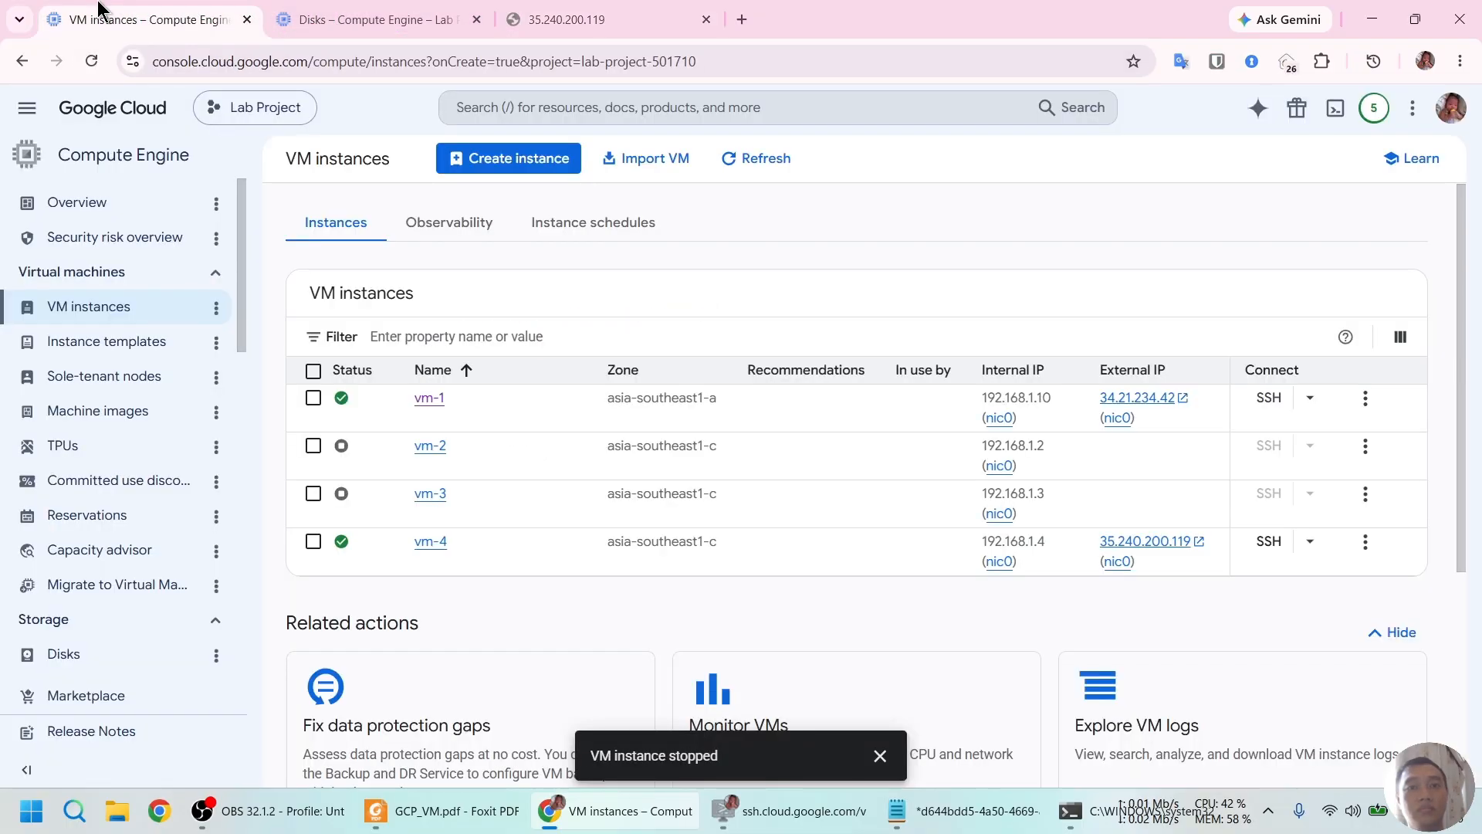
{"action": "left_click", "coordinate": [1366, 446]}
{"action": "left_click", "coordinate": [1244, 119]}
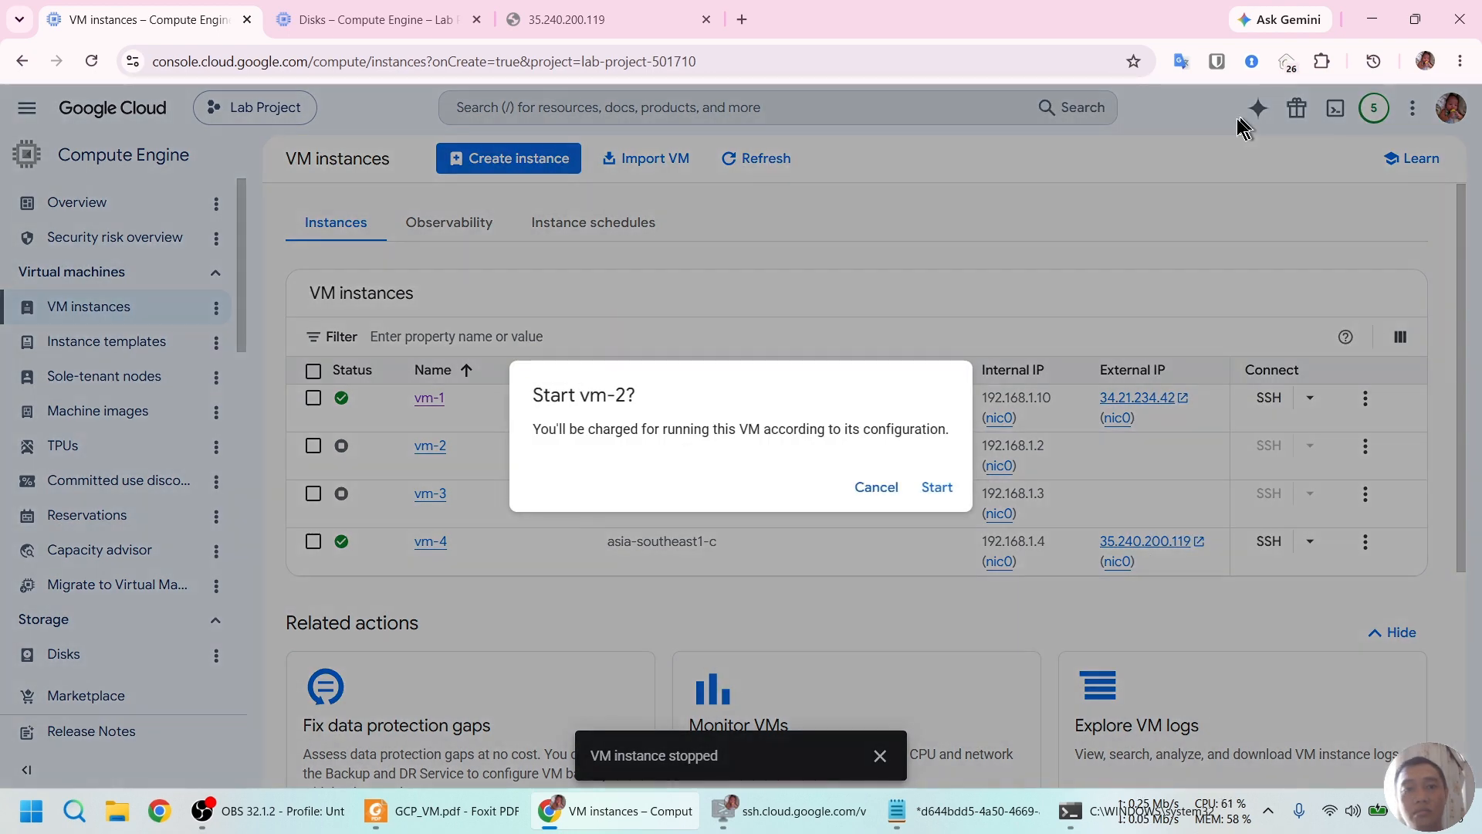
{"action": "left_click", "coordinate": [937, 487]}
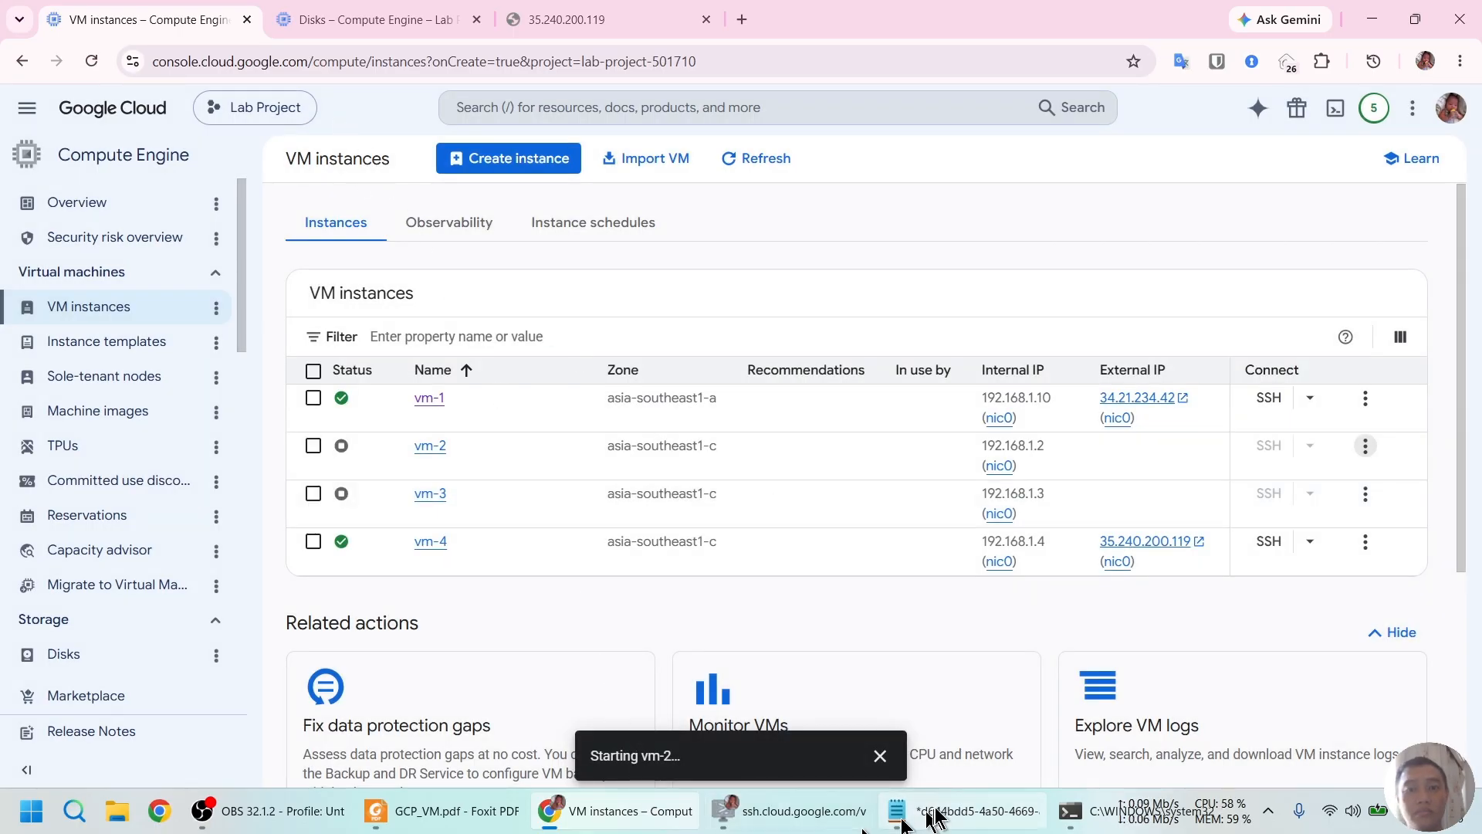
Test the web server from vm-4's SSH session with "curl localhost".
{"action": "left_click", "coordinate": [792, 822]}
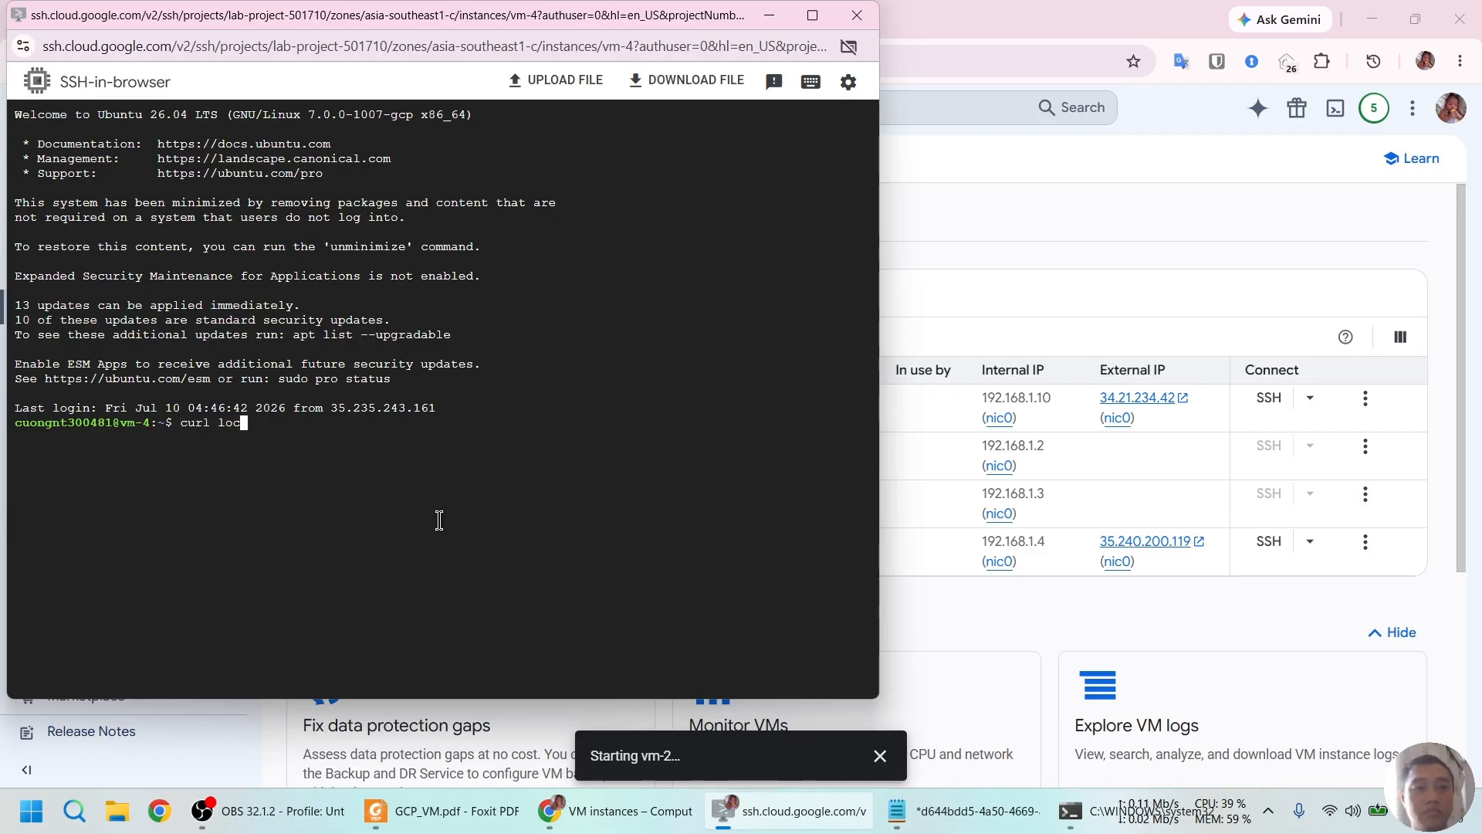
{"action": "type", "text": "curl localhost"}
{"action": "key", "text": "Return"}
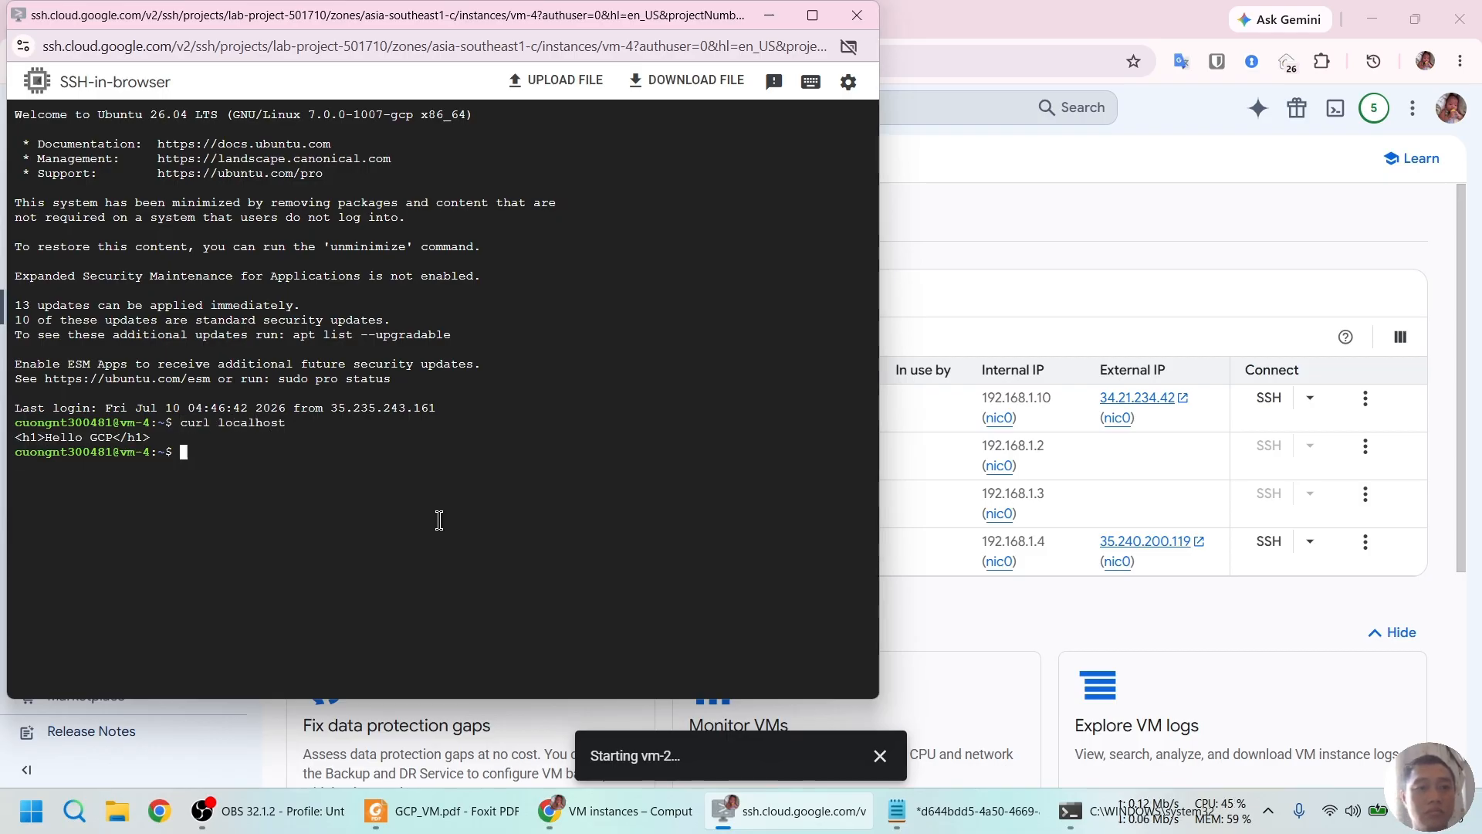
Switch to the browser page for vm-4's external IP and reload it.
{"action": "left_click", "coordinate": [900, 20]}
{"action": "left_click", "coordinate": [555, 20]}
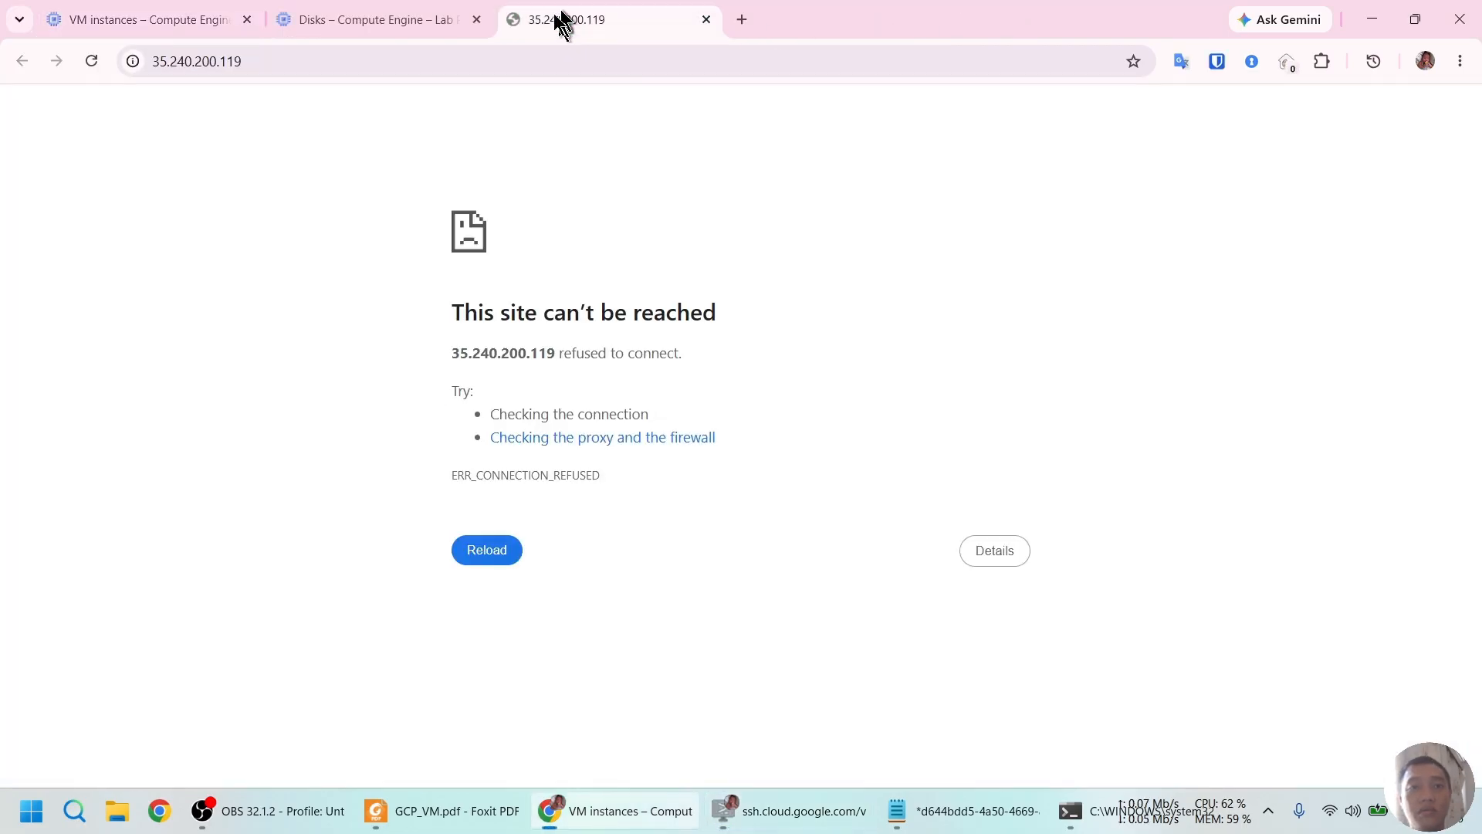
{"action": "left_click", "coordinate": [94, 66]}
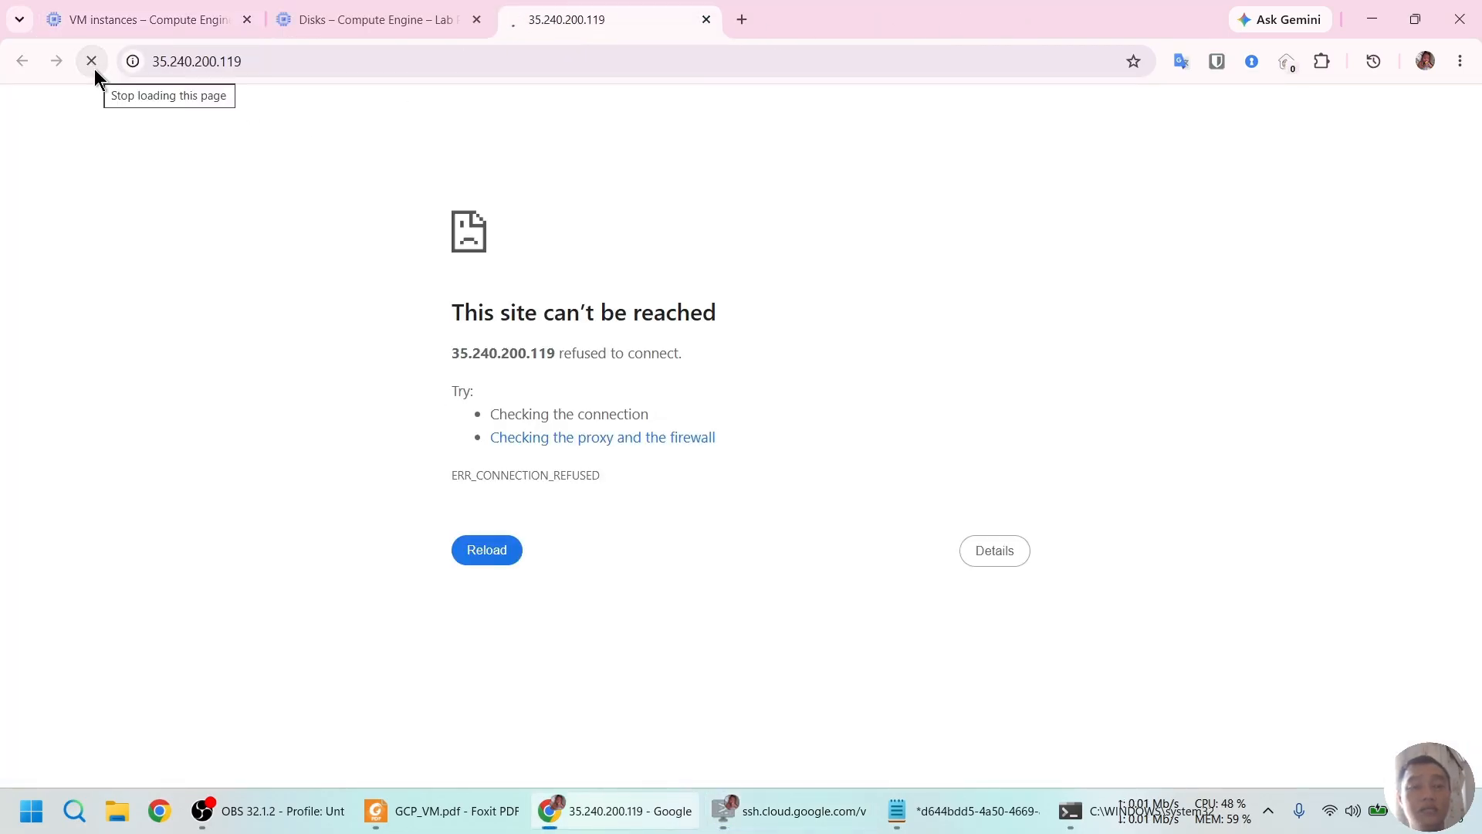
{"action": "left_click", "coordinate": [94, 69]}
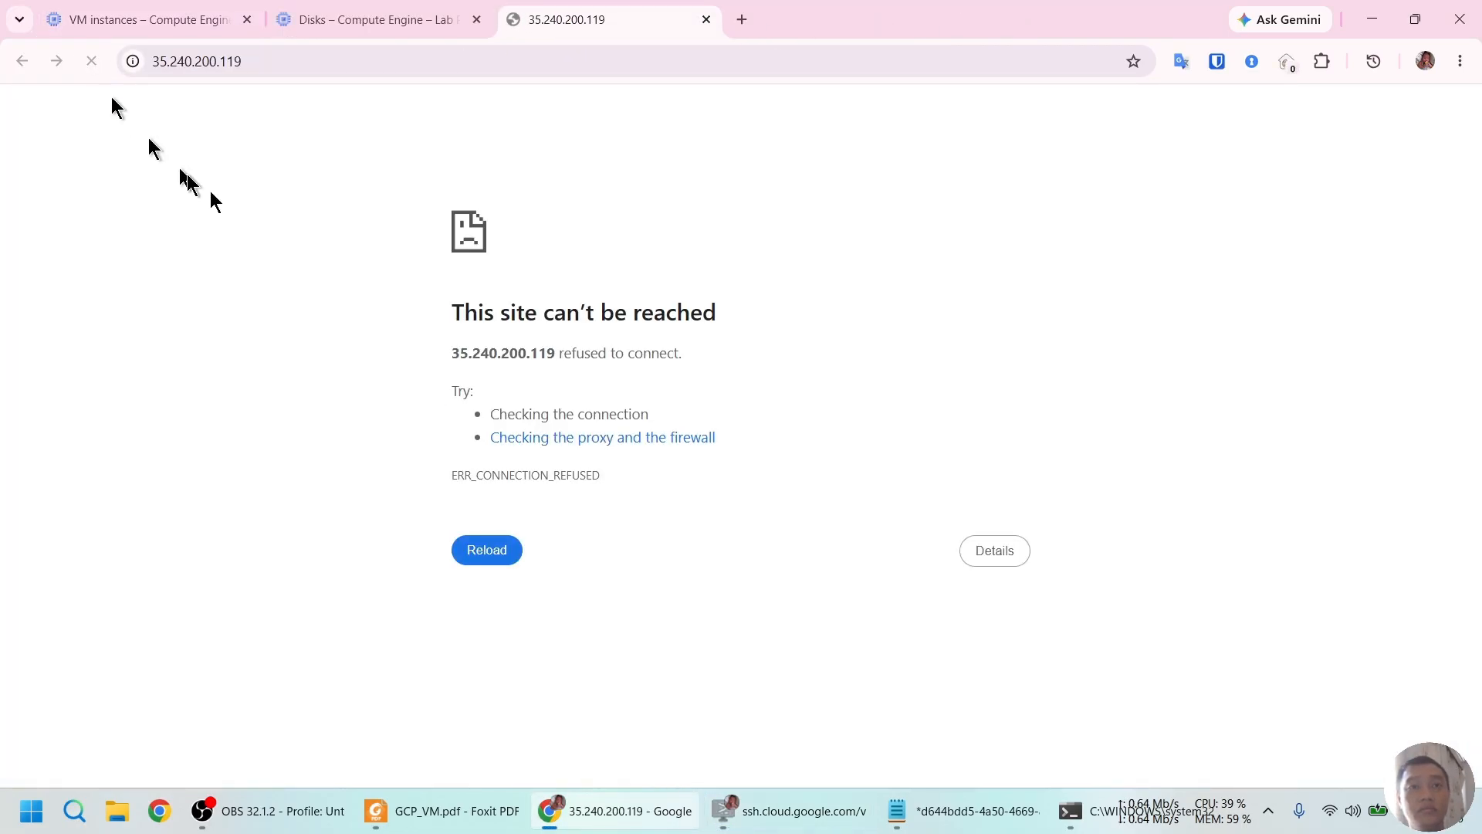
{"action": "left_click", "coordinate": [92, 64]}
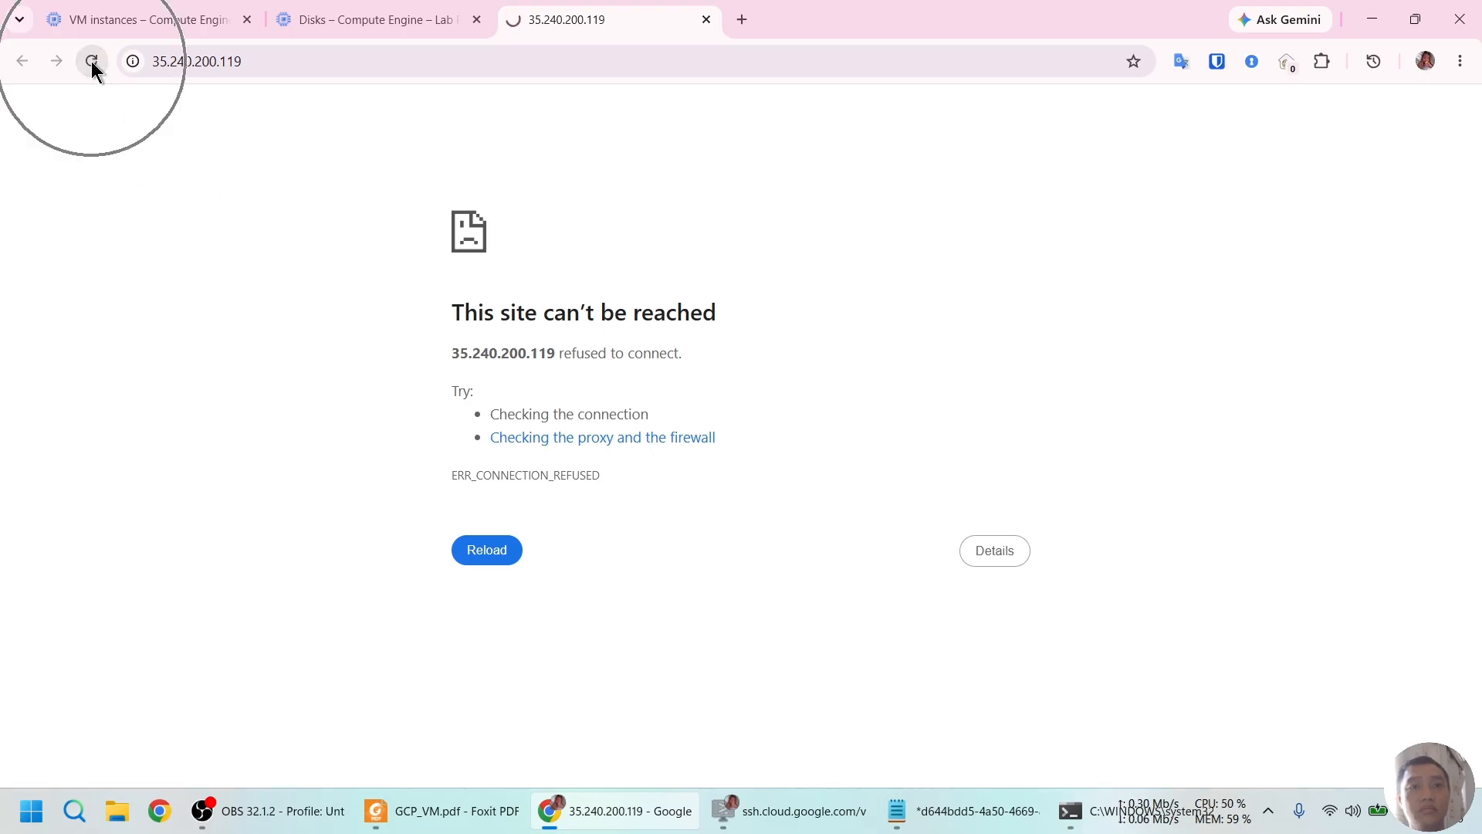
Open vm-4's external IP over http instead of https.
{"action": "key", "text": "ctrl+l"}
{"action": "key", "text": "Home"}
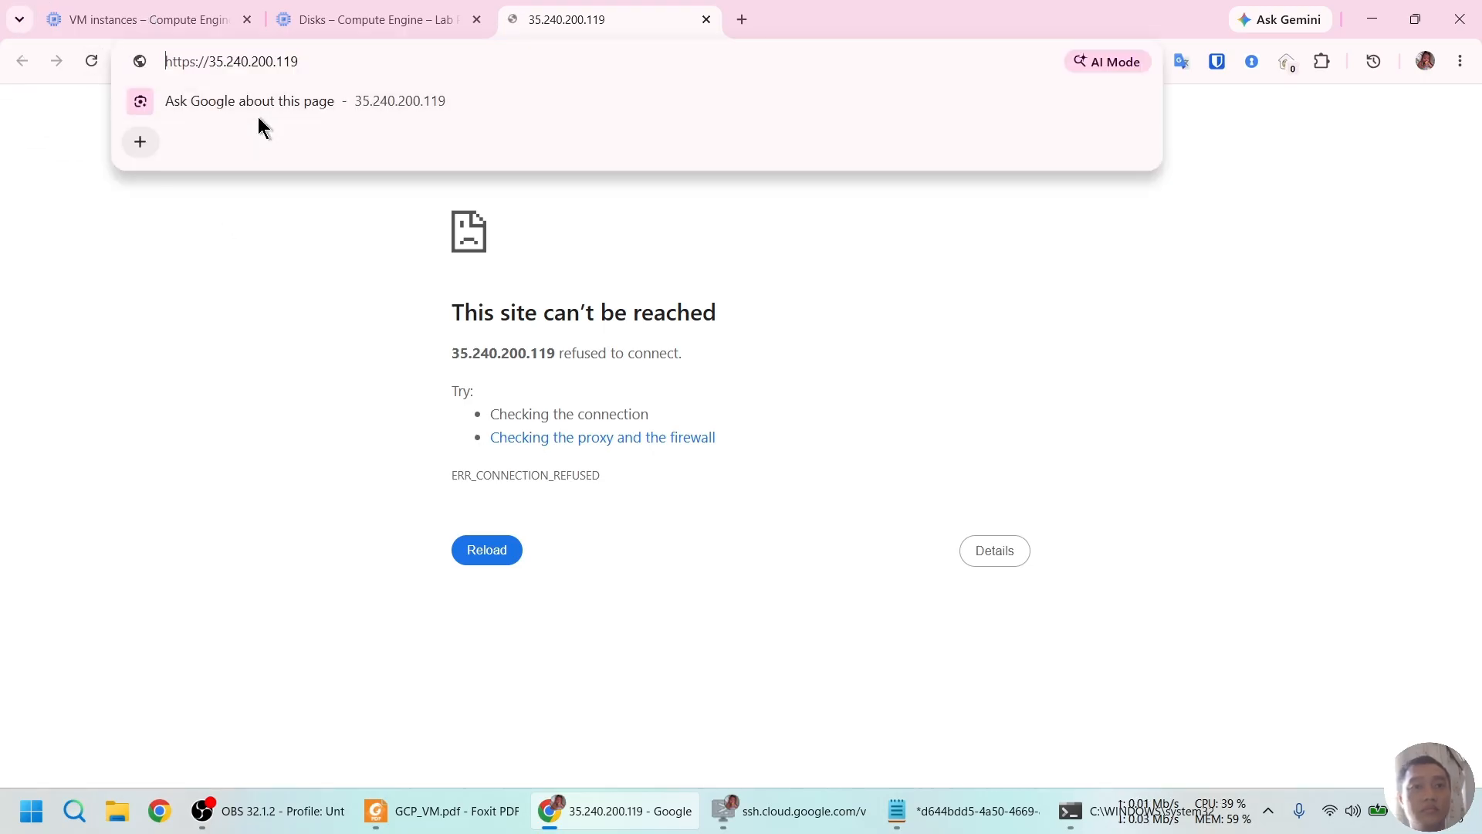
{"action": "key", "text": "BackSpace"}
{"action": "key", "text": "Return"}
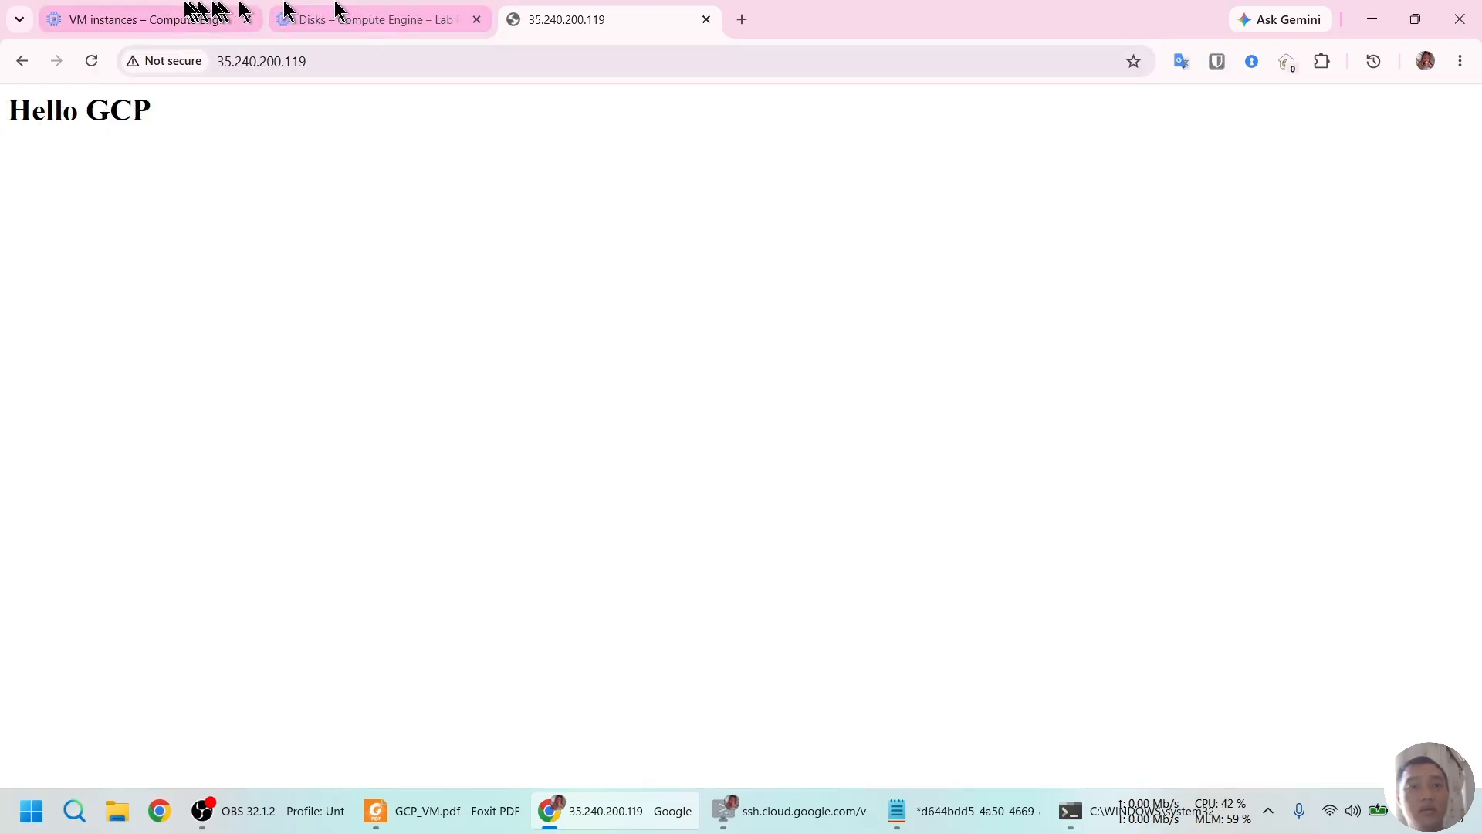
Switch to GCP_VM.pdf in Foxit PDF Reader and read the start of section 10, Machine Image.
{"action": "left_click", "coordinate": [365, 7]}
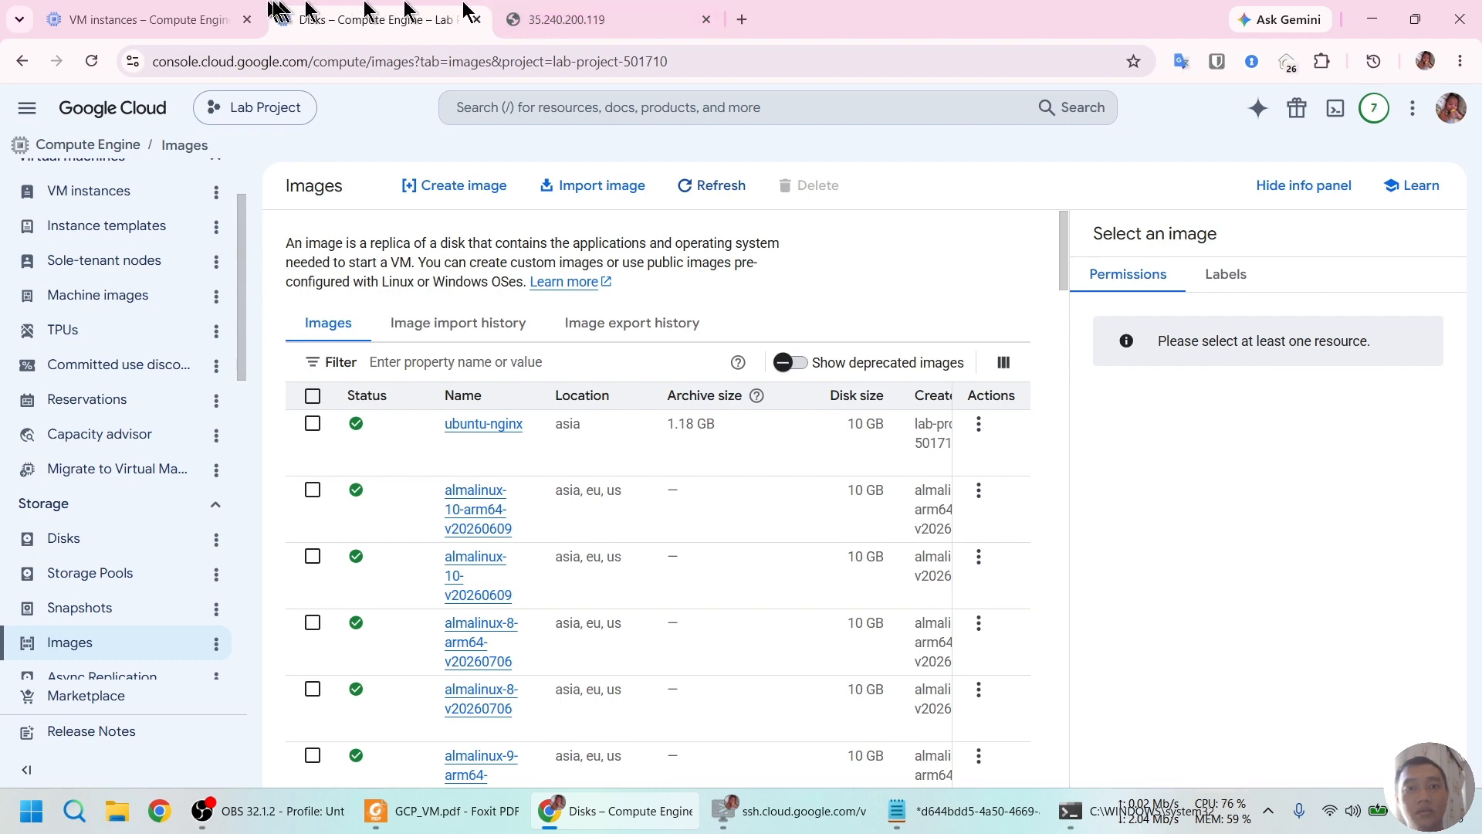
{"action": "left_click", "coordinate": [444, 810]}
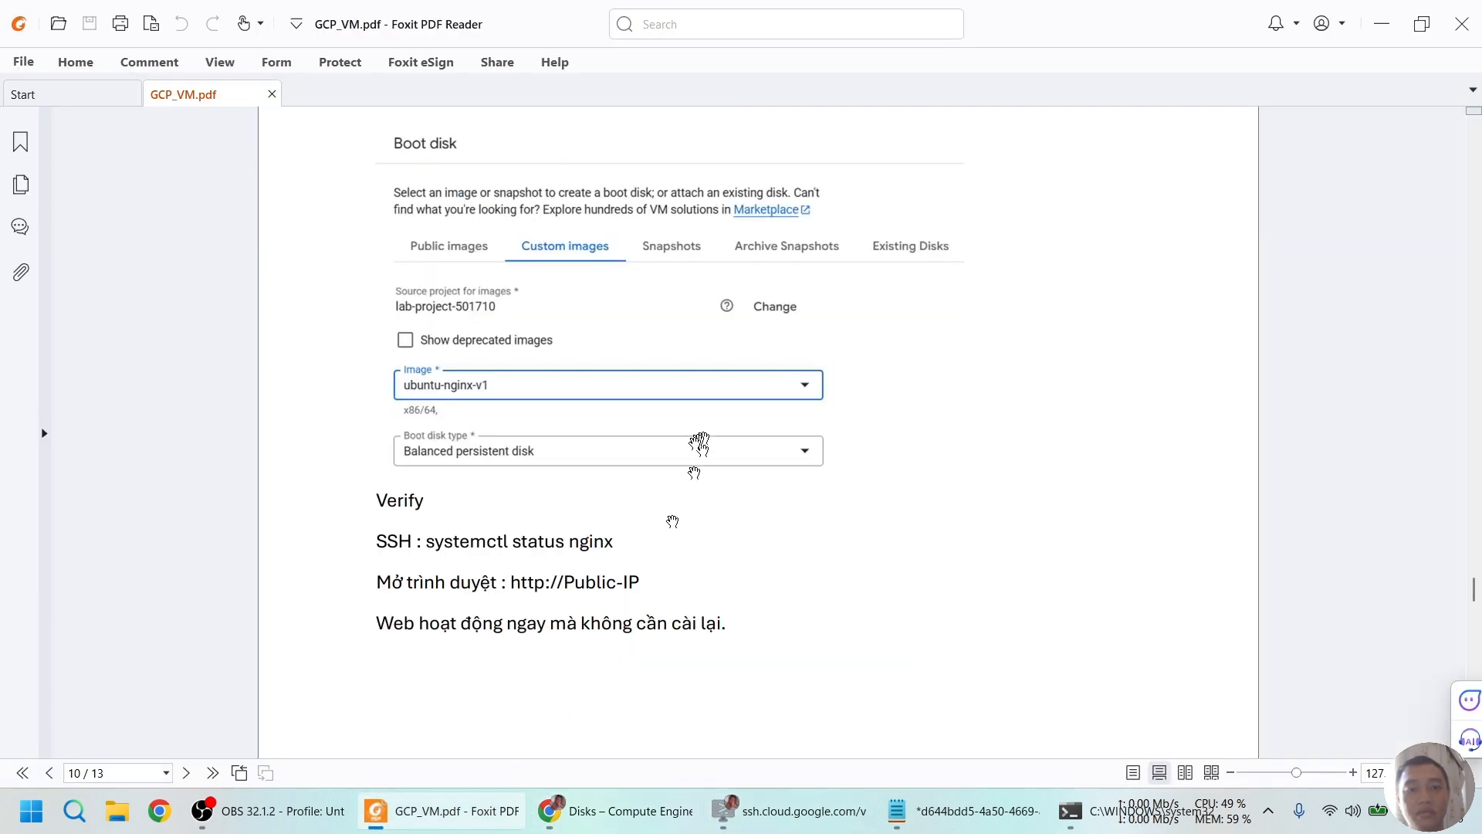
{"action": "scroll", "coordinate": [720, 431], "scroll_direction": "down", "scroll_amount": 6}
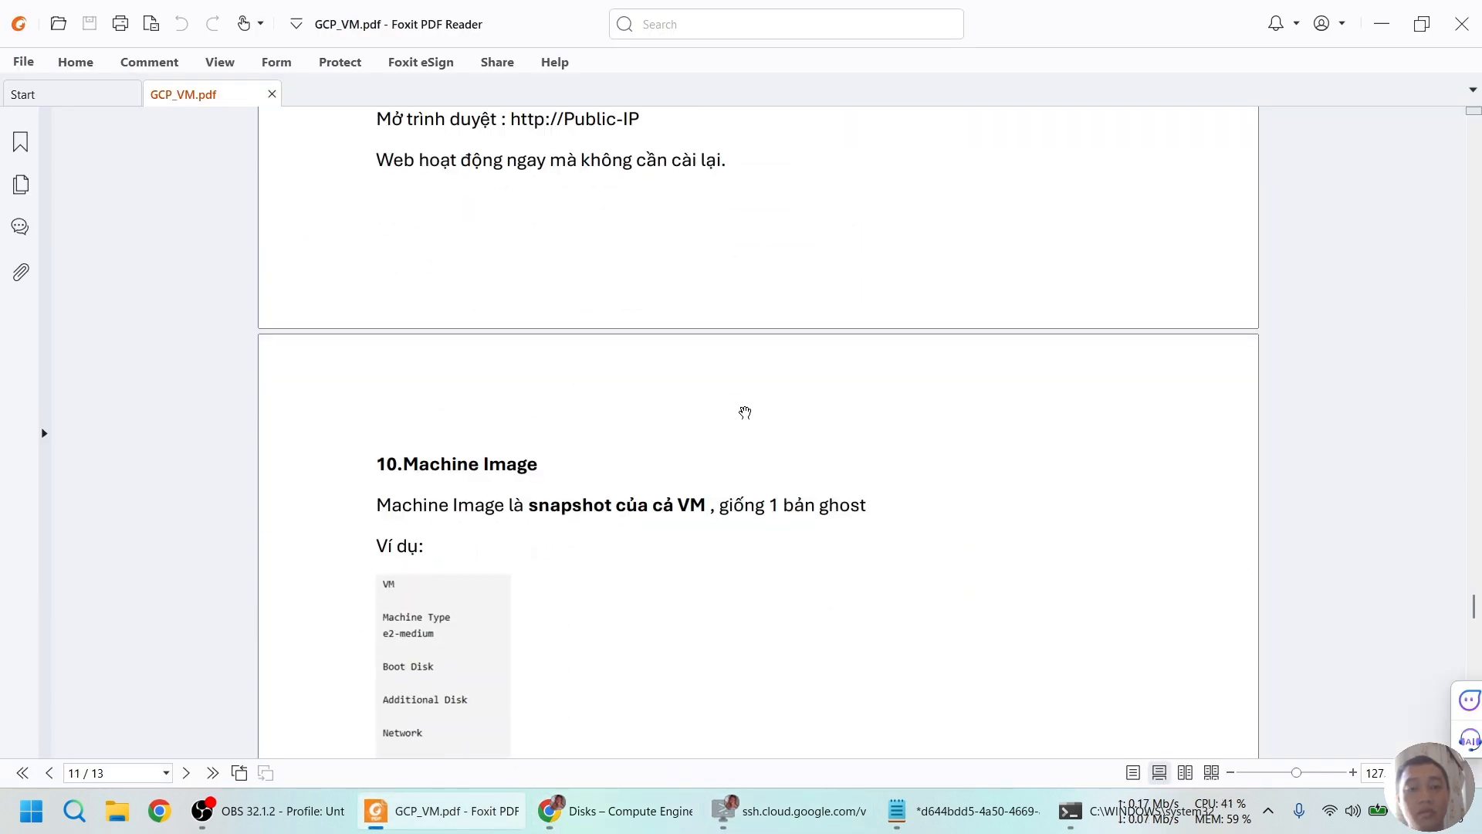
{"action": "scroll", "coordinate": [745, 413], "scroll_direction": "down", "scroll_amount": 1}
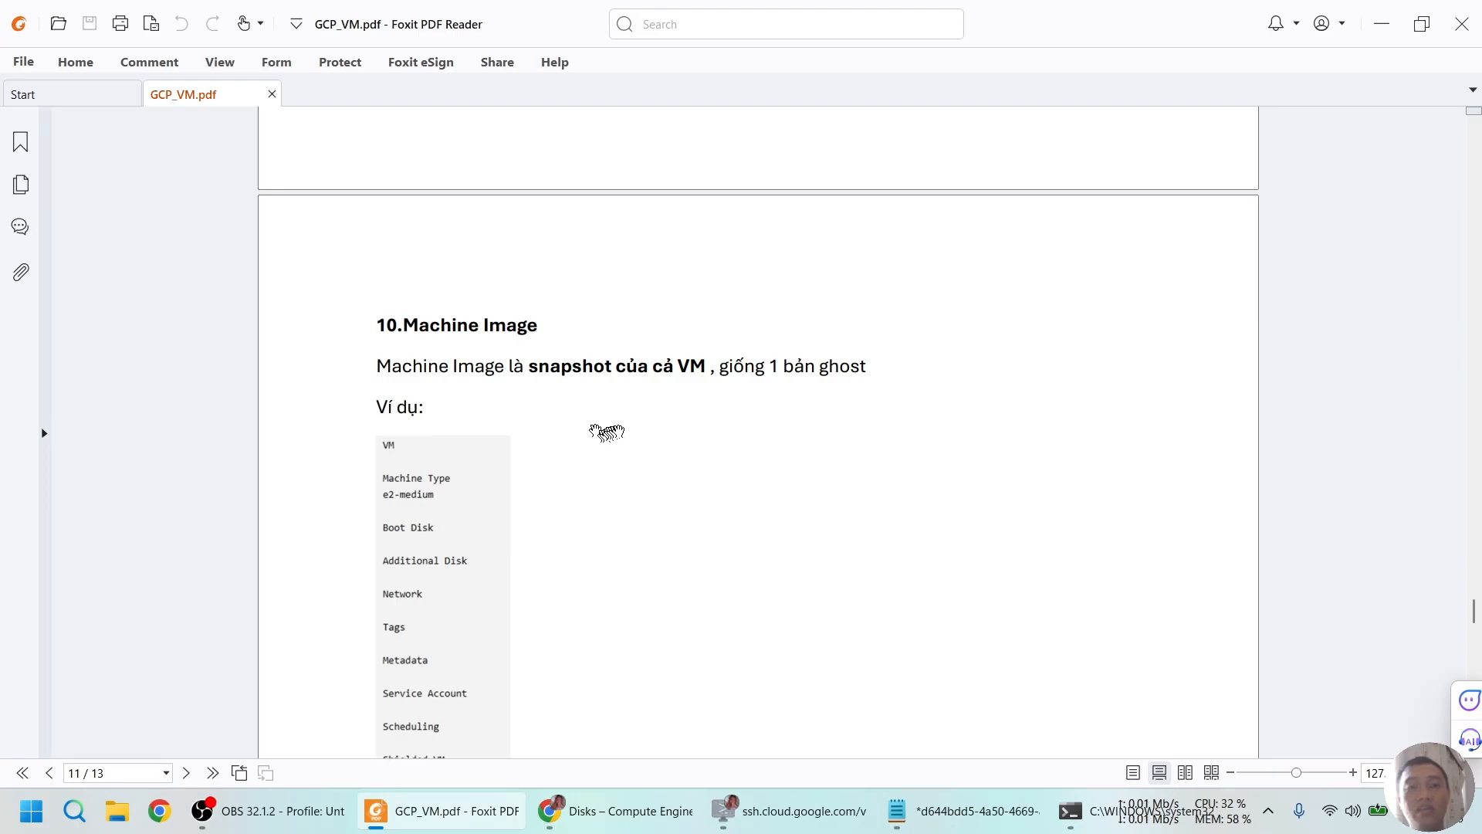
{"action": "scroll", "coordinate": [618, 431], "scroll_direction": "down", "scroll_amount": 1}
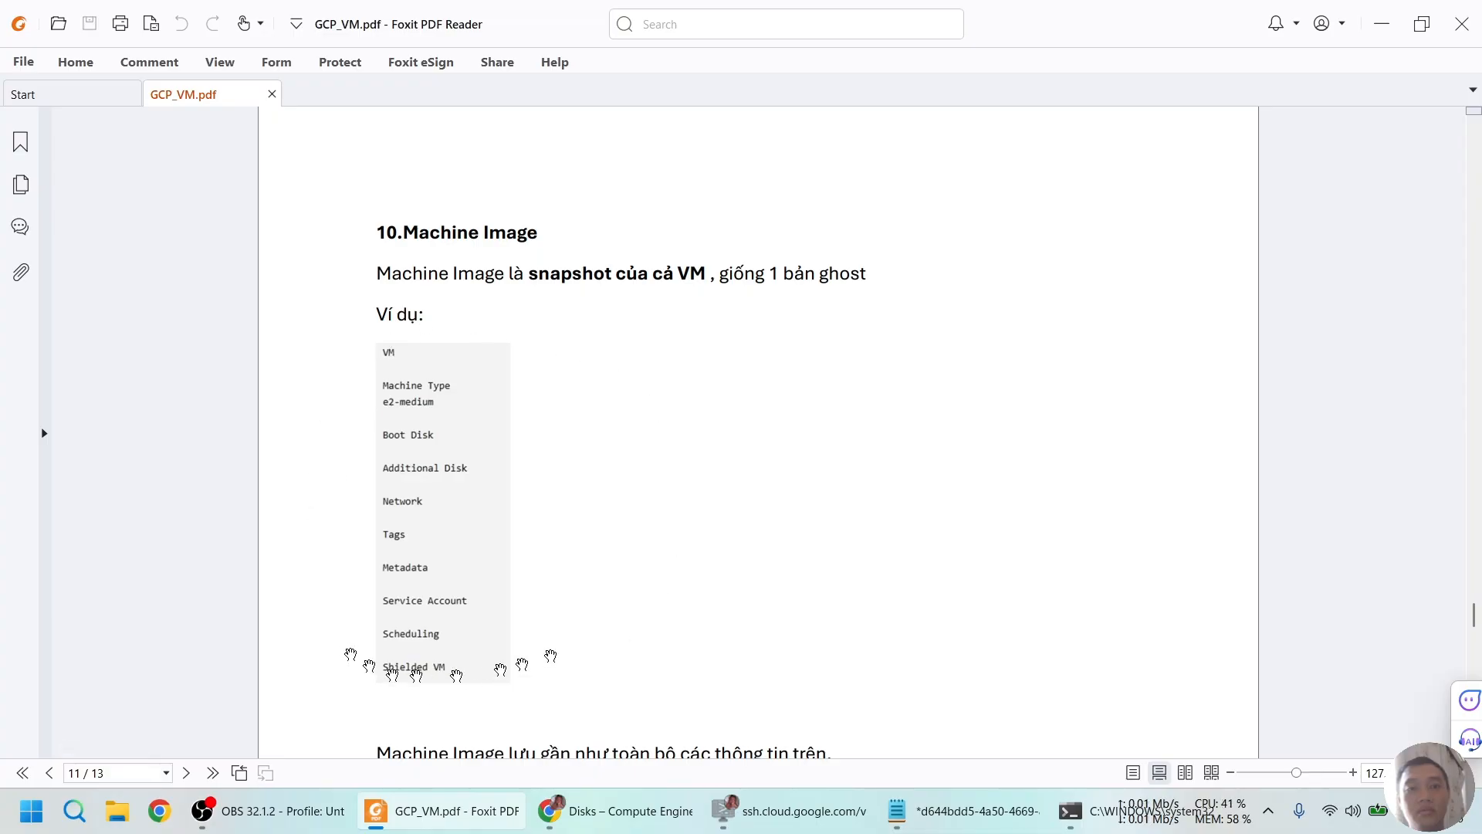
In the Google Cloud console, open the form for creating a machine image and view its source VM instance choices.
{"action": "key", "text": "alt+Tab"}
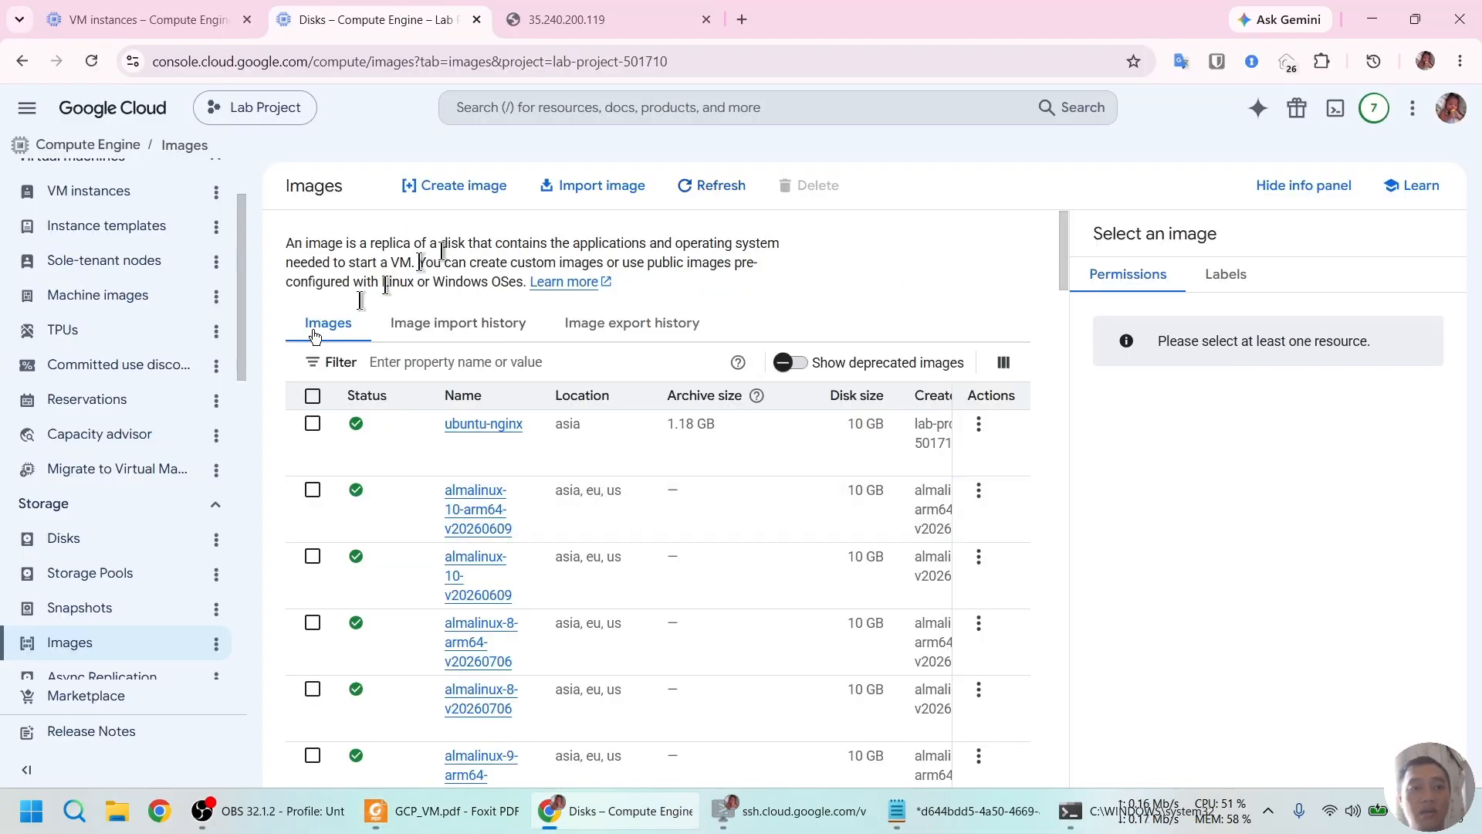
{"action": "scroll", "coordinate": [116, 501], "scroll_direction": "up", "scroll_amount": 2}
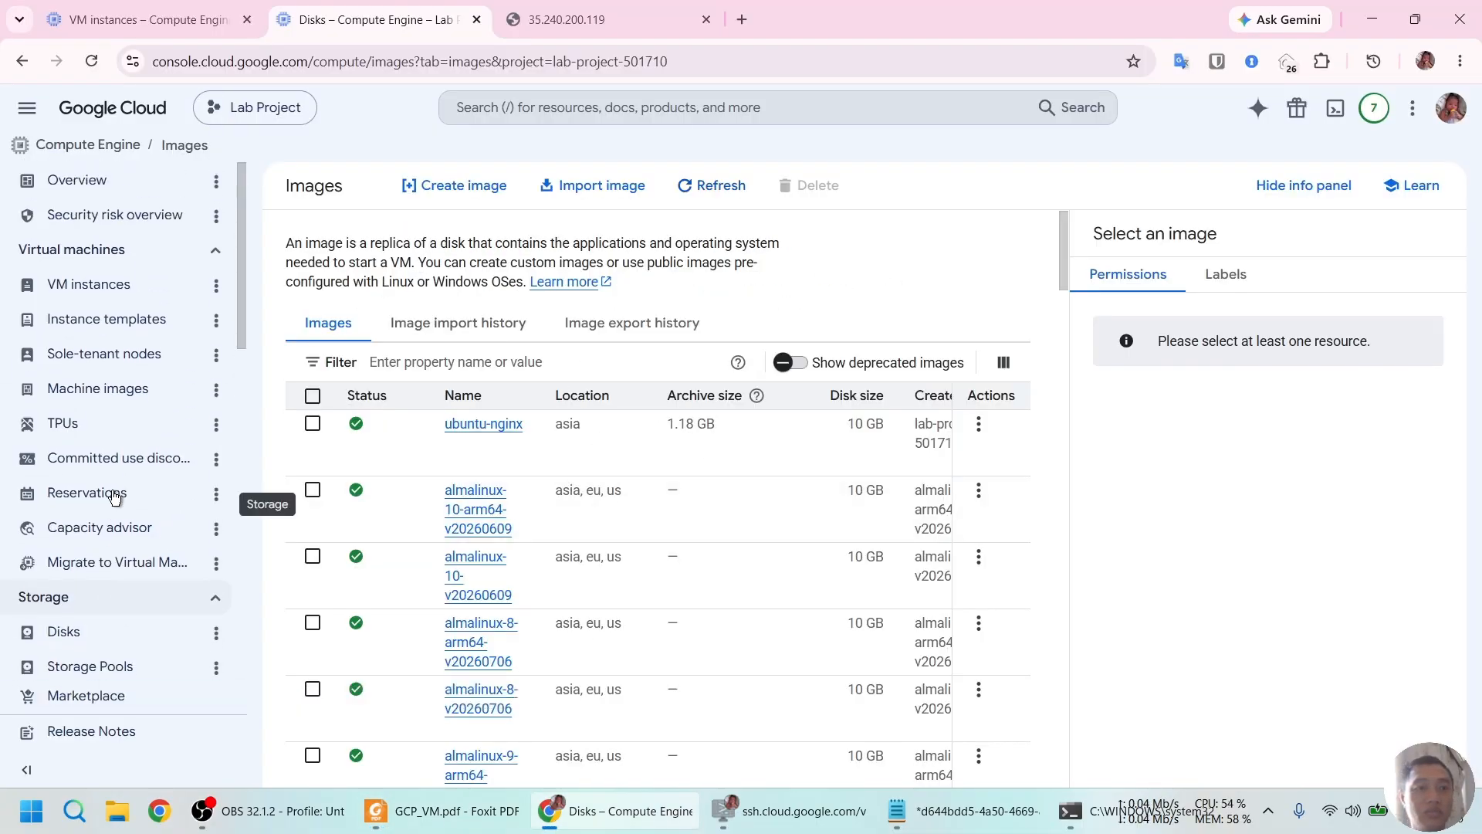
{"action": "left_click", "coordinate": [97, 394]}
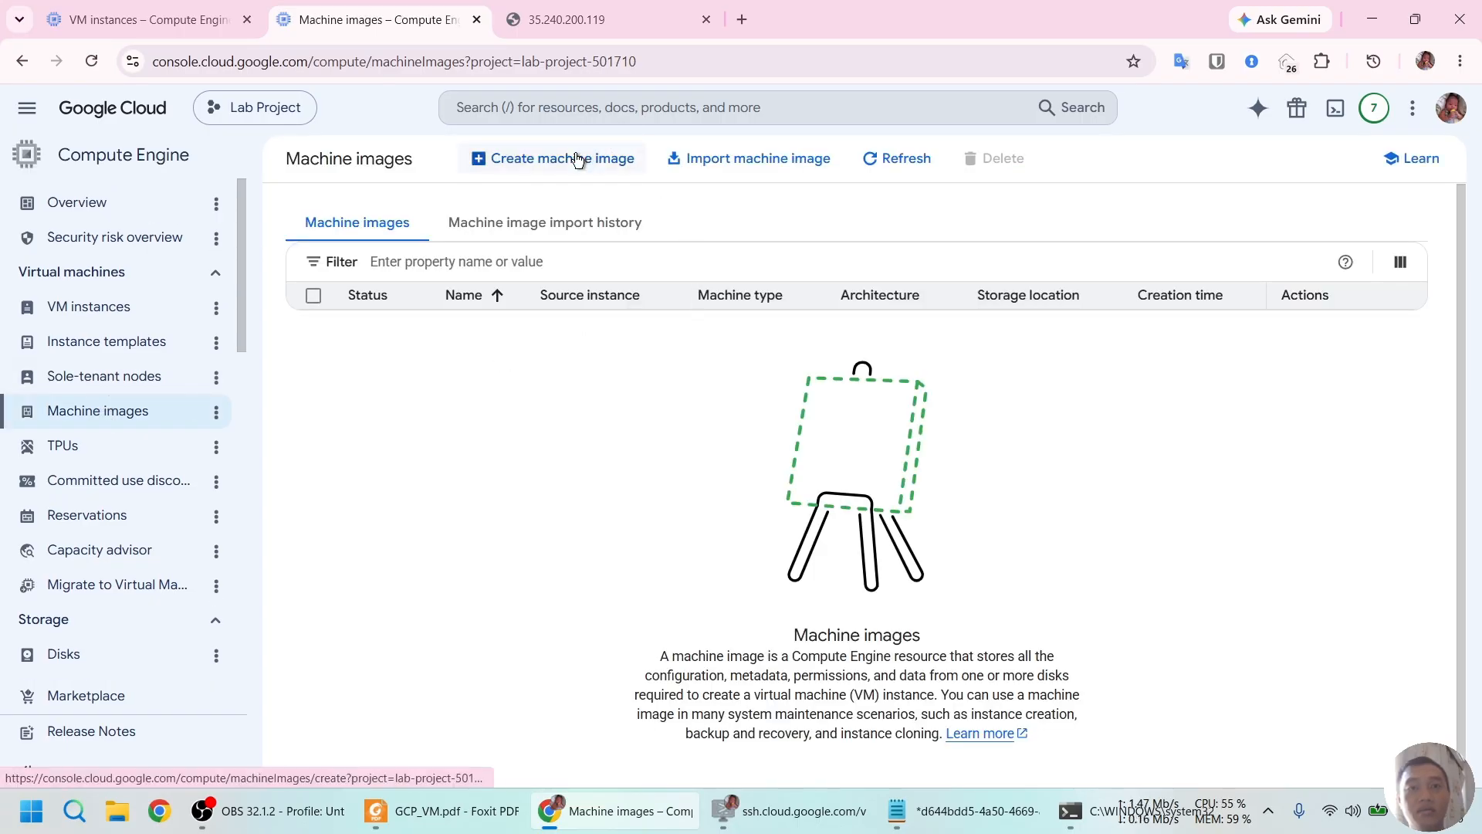
{"action": "left_click", "coordinate": [579, 159]}
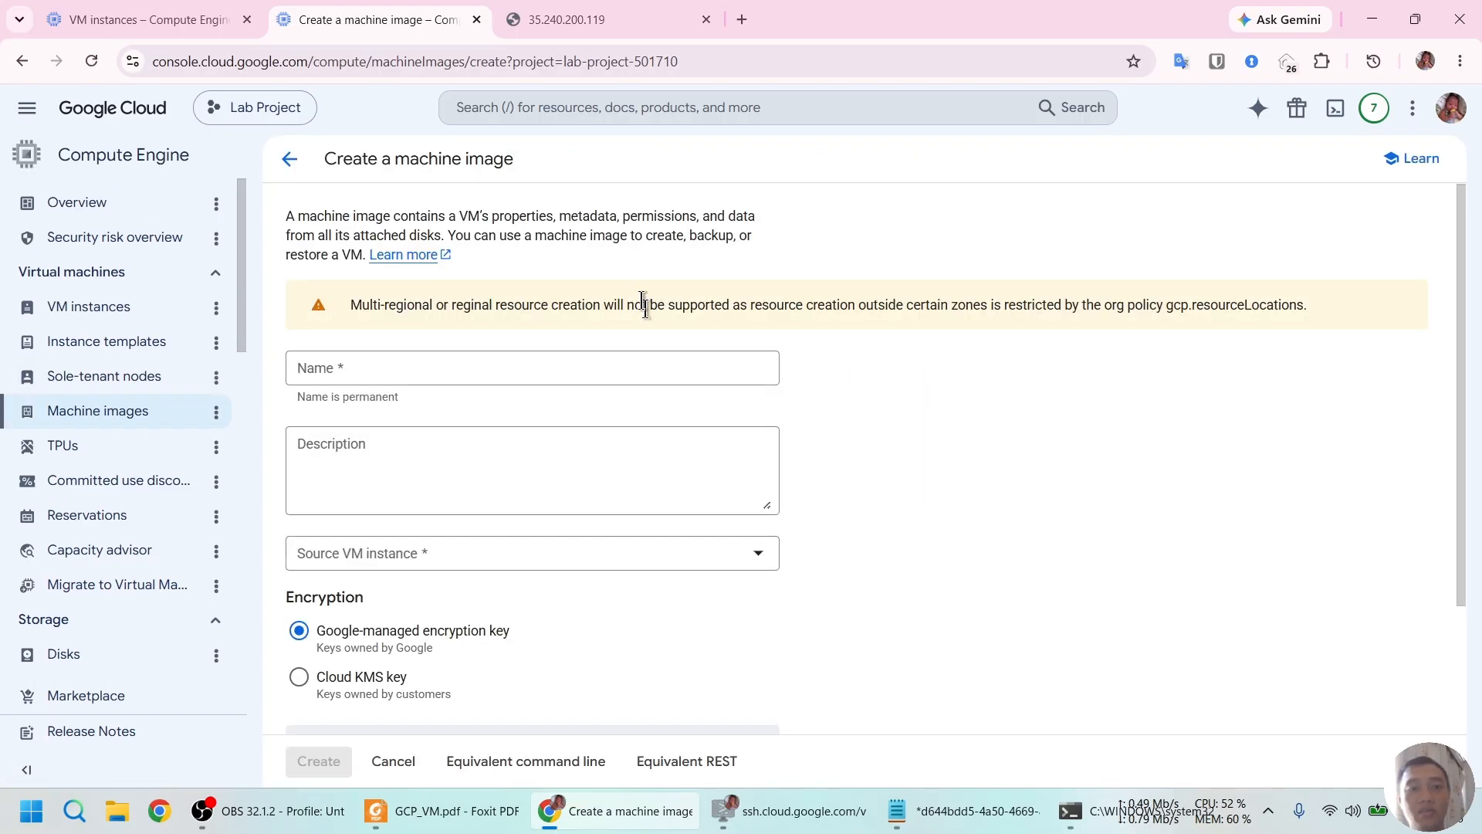
{"action": "left_click", "coordinate": [672, 489]}
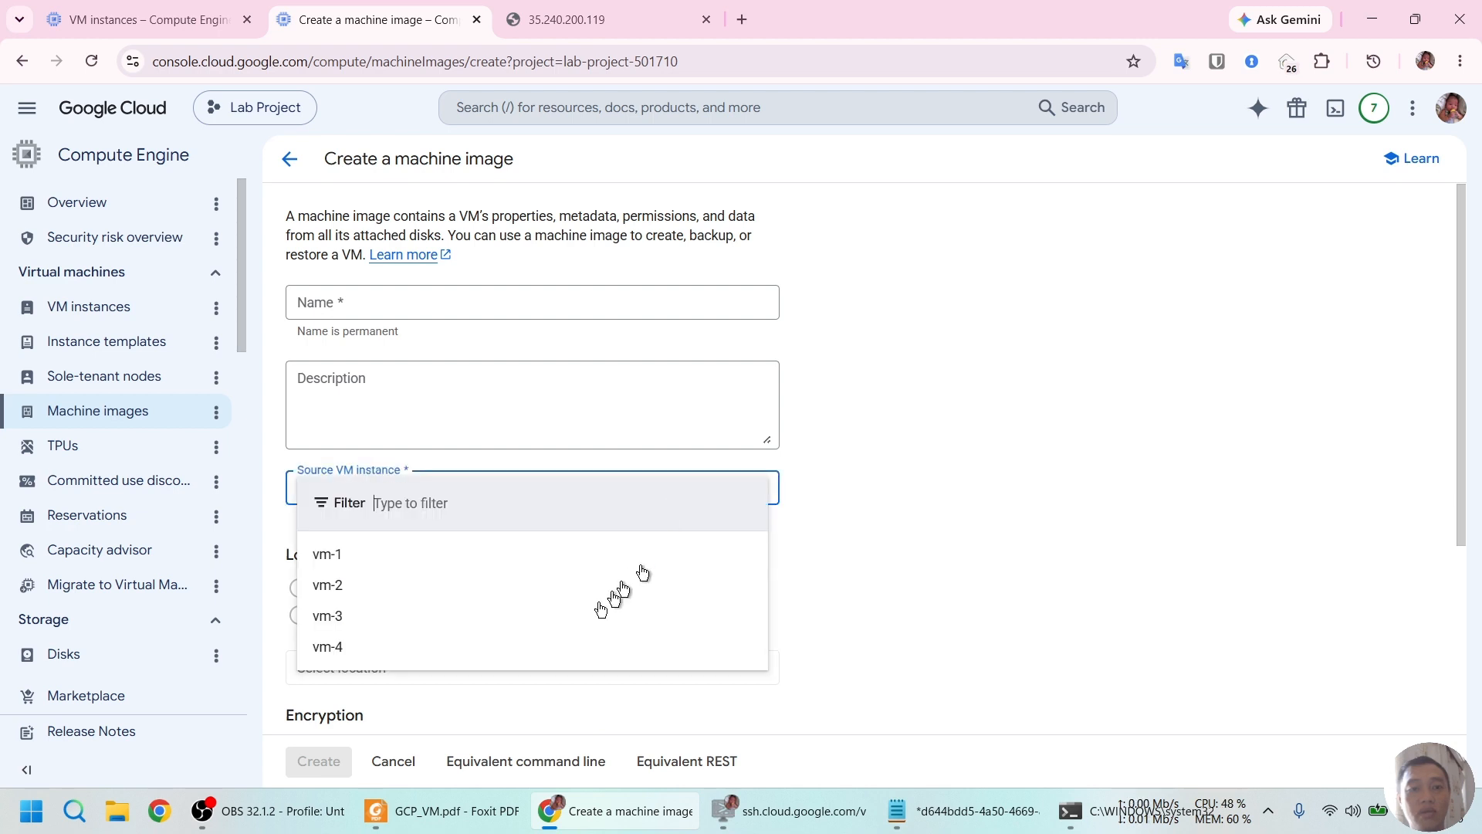
{"action": "left_click", "coordinate": [967, 557]}
Return to GCP_VM.pdf and examine section 10's list of saved VM components and its Image versus Machine Image comparison.
{"action": "left_click", "coordinate": [444, 810]}
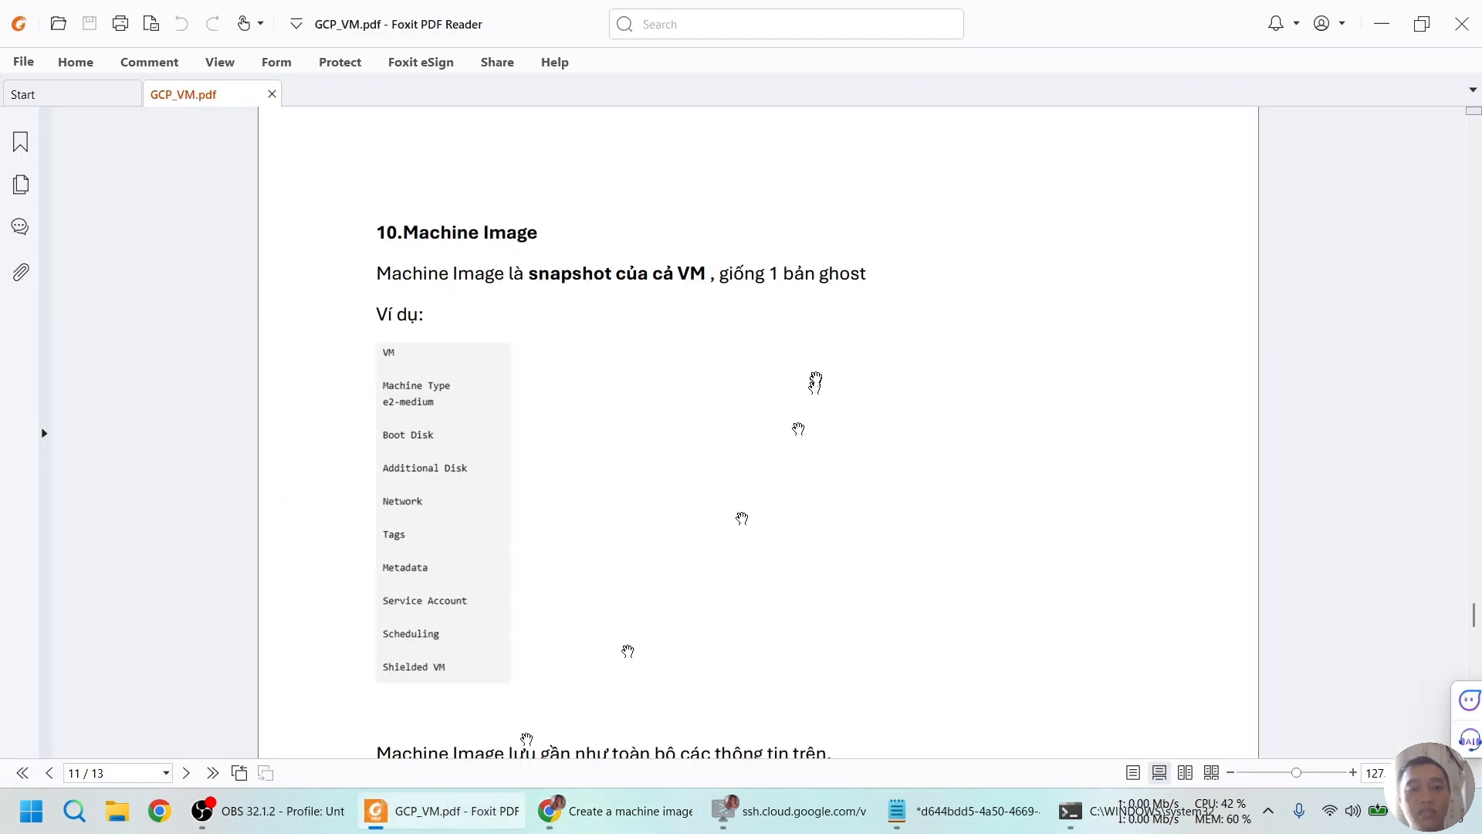
{"action": "scroll", "coordinate": [809, 382], "scroll_direction": "down", "scroll_amount": 2}
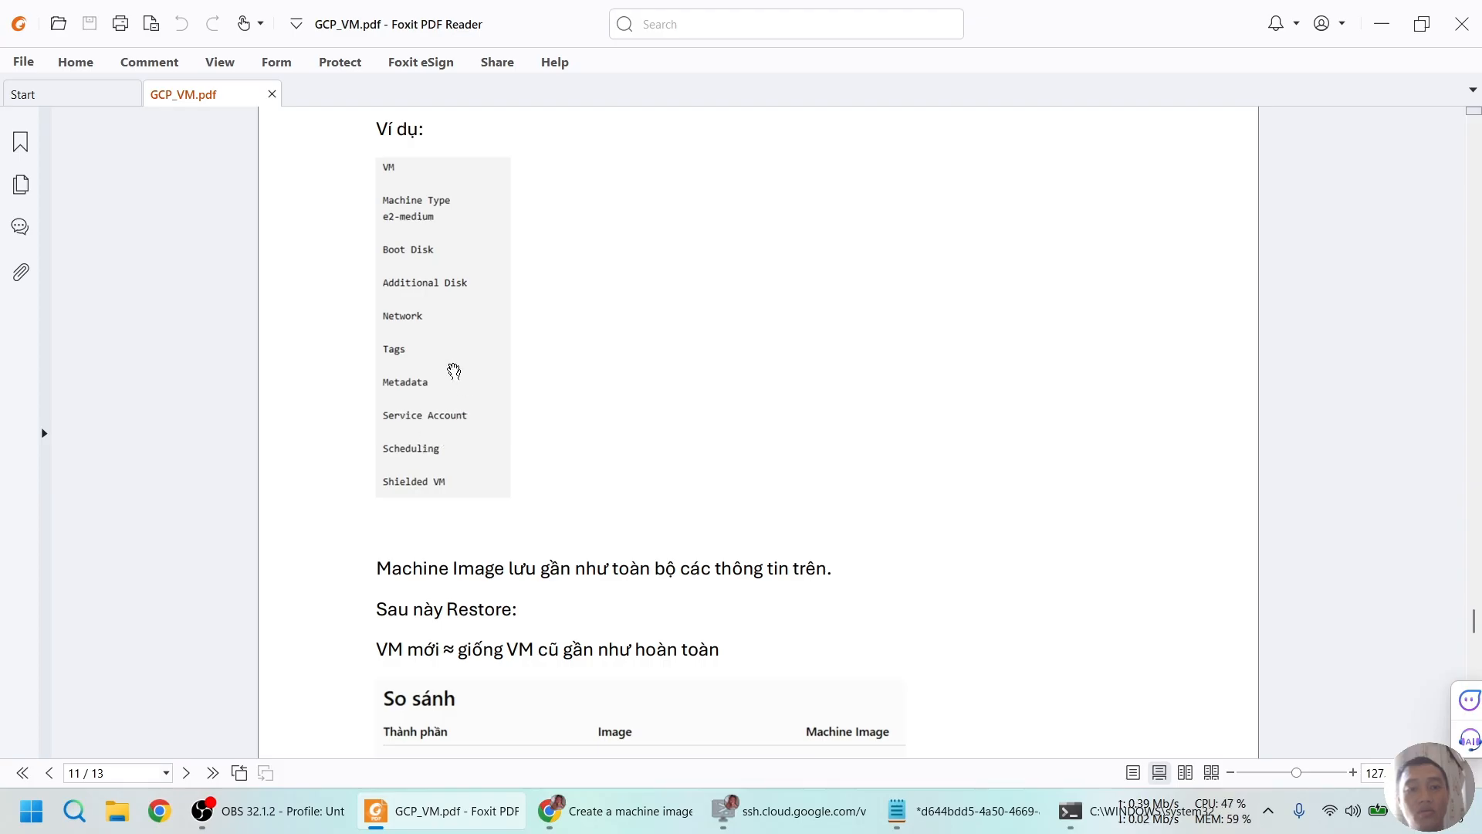
{"action": "scroll", "coordinate": [606, 384], "scroll_direction": "down", "scroll_amount": 3}
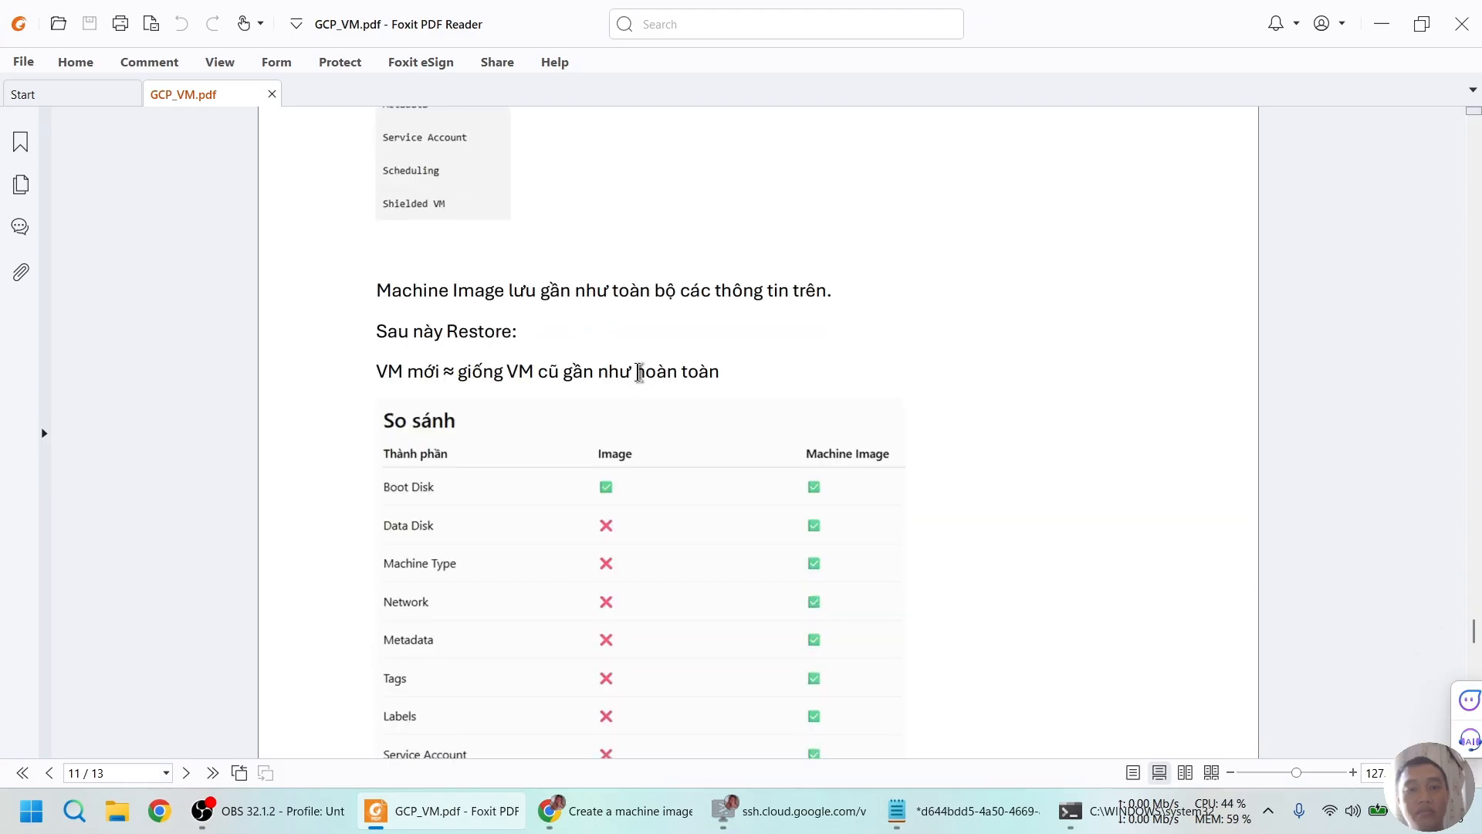
{"action": "scroll", "coordinate": [638, 373], "scroll_direction": "down", "scroll_amount": 1}
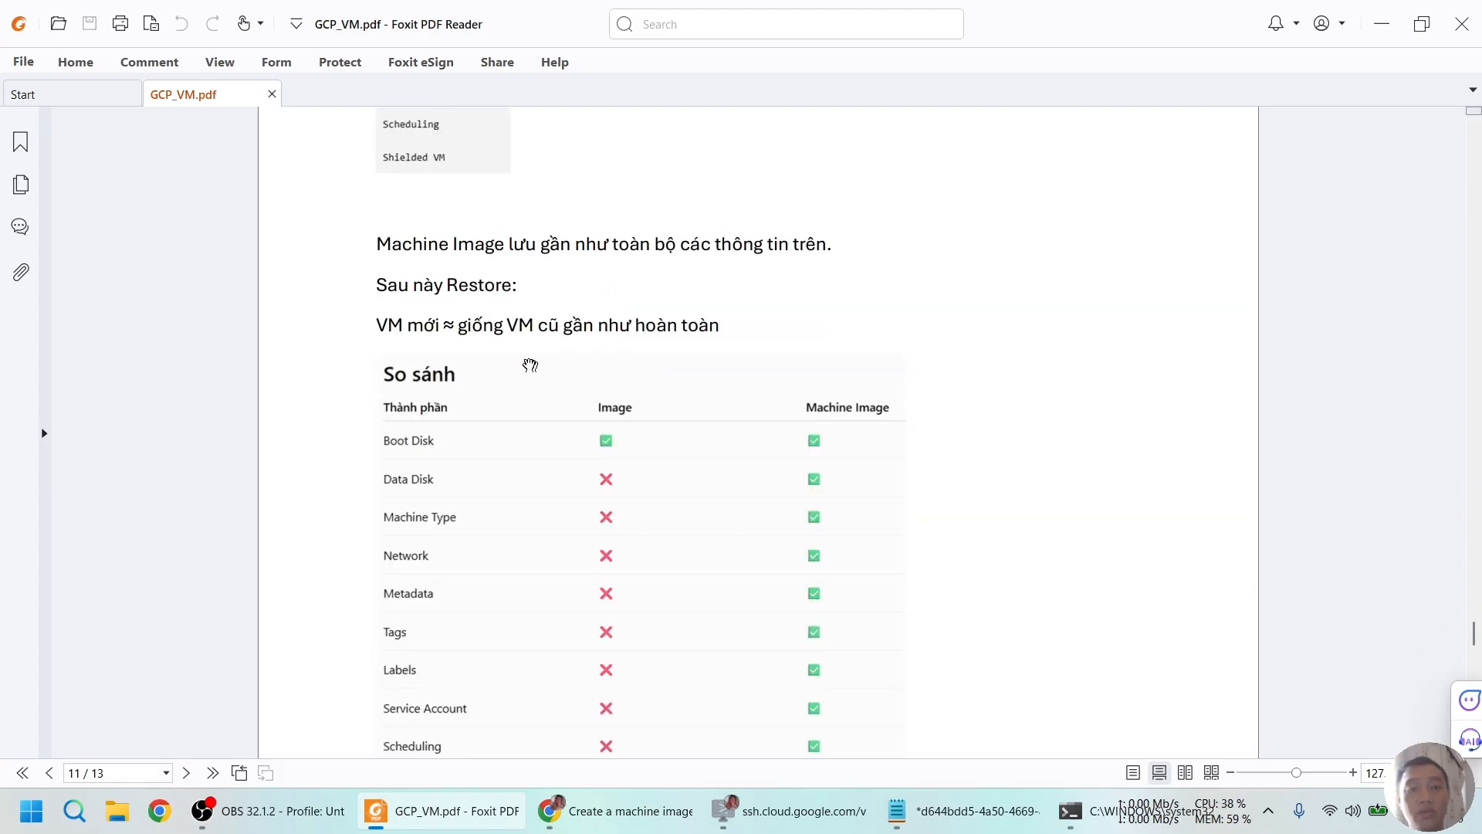
{"action": "scroll", "coordinate": [595, 386], "scroll_direction": "down", "scroll_amount": 2}
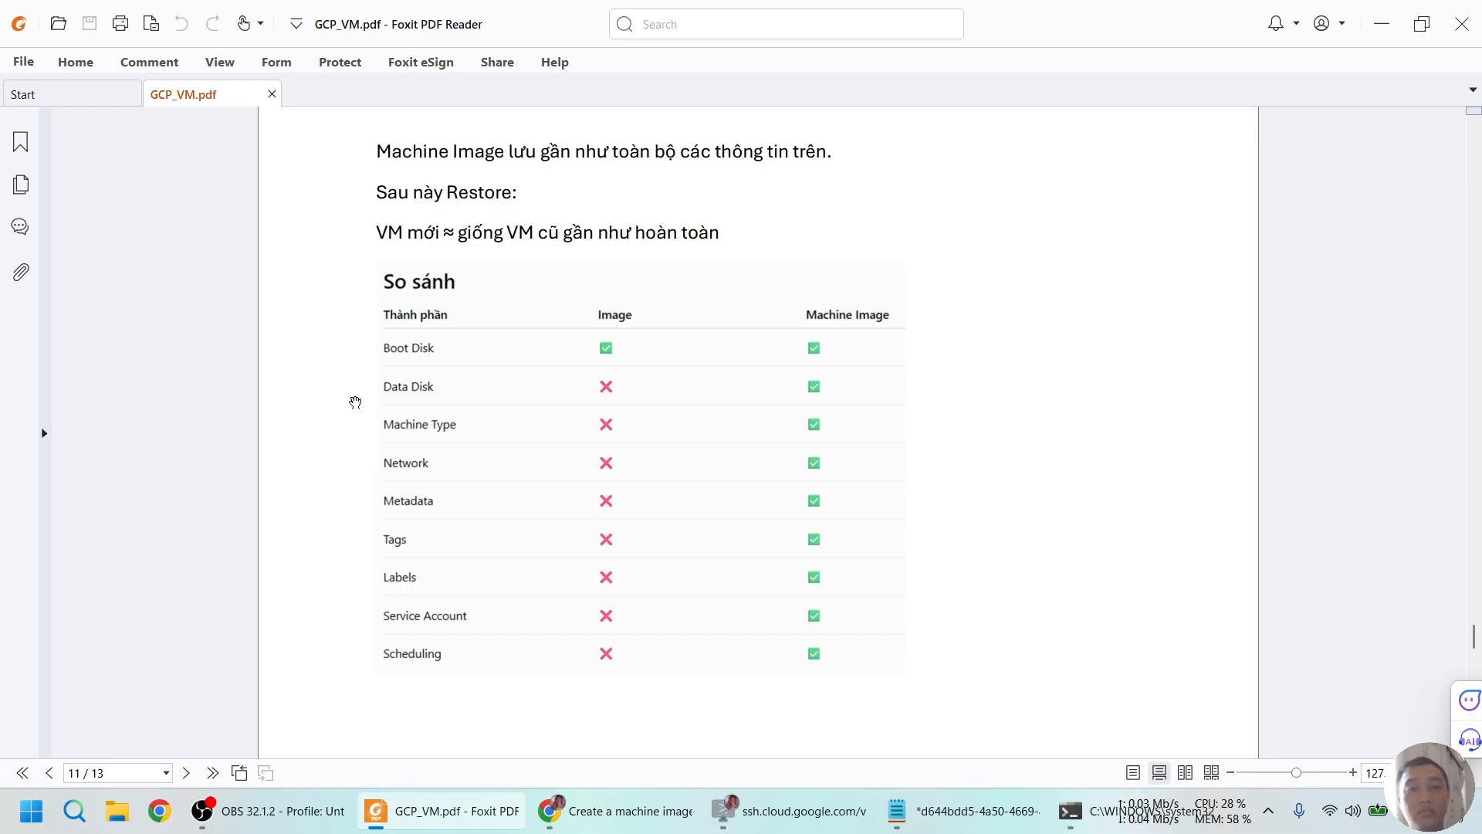
{"action": "scroll", "coordinate": [352, 395], "scroll_direction": "up", "scroll_amount": 1}
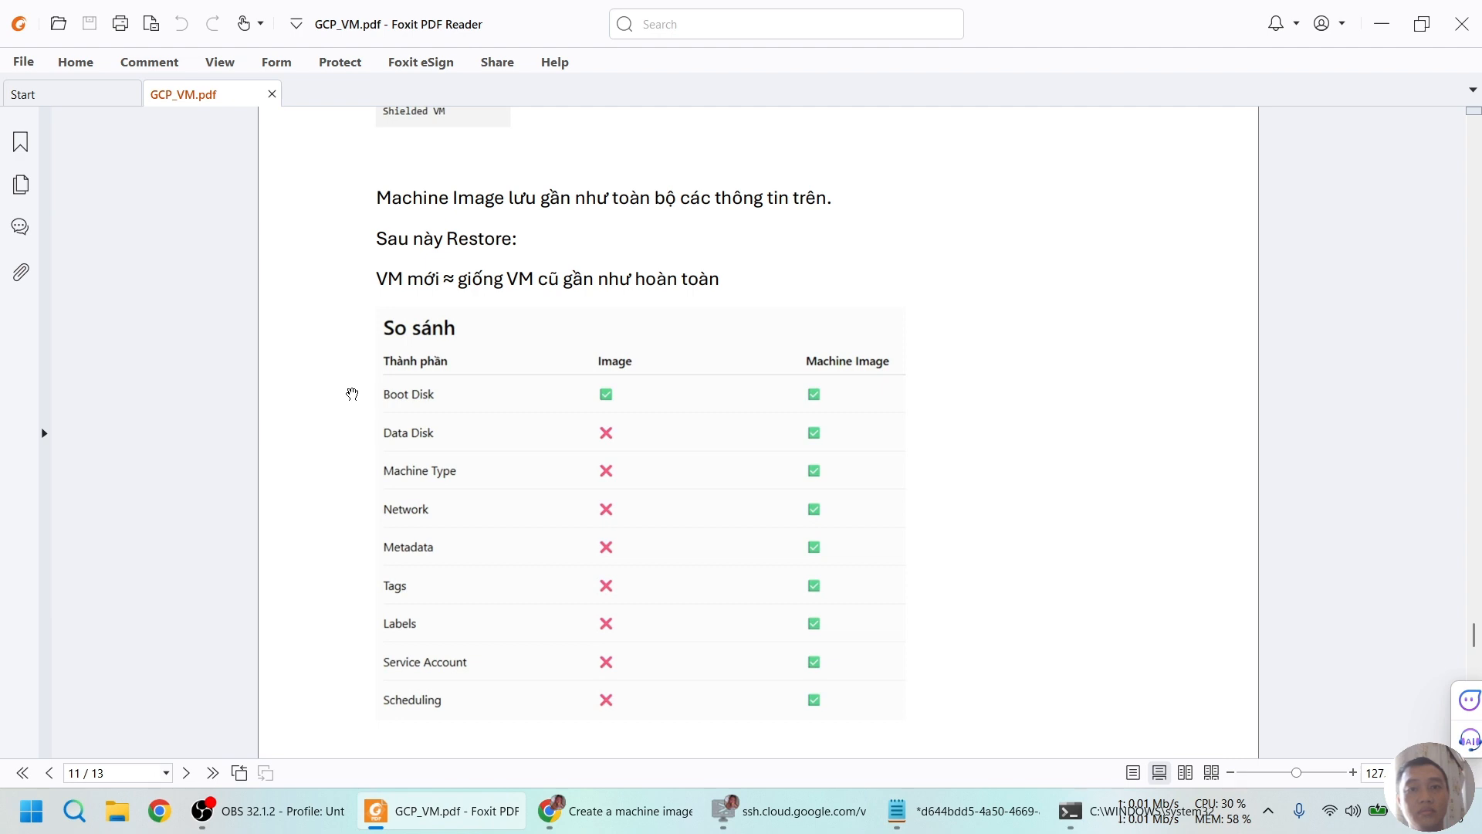
{"action": "scroll", "coordinate": [352, 394], "scroll_direction": "down", "scroll_amount": 1}
{"action": "scroll", "coordinate": [352, 395], "scroll_direction": "down", "scroll_amount": 10}
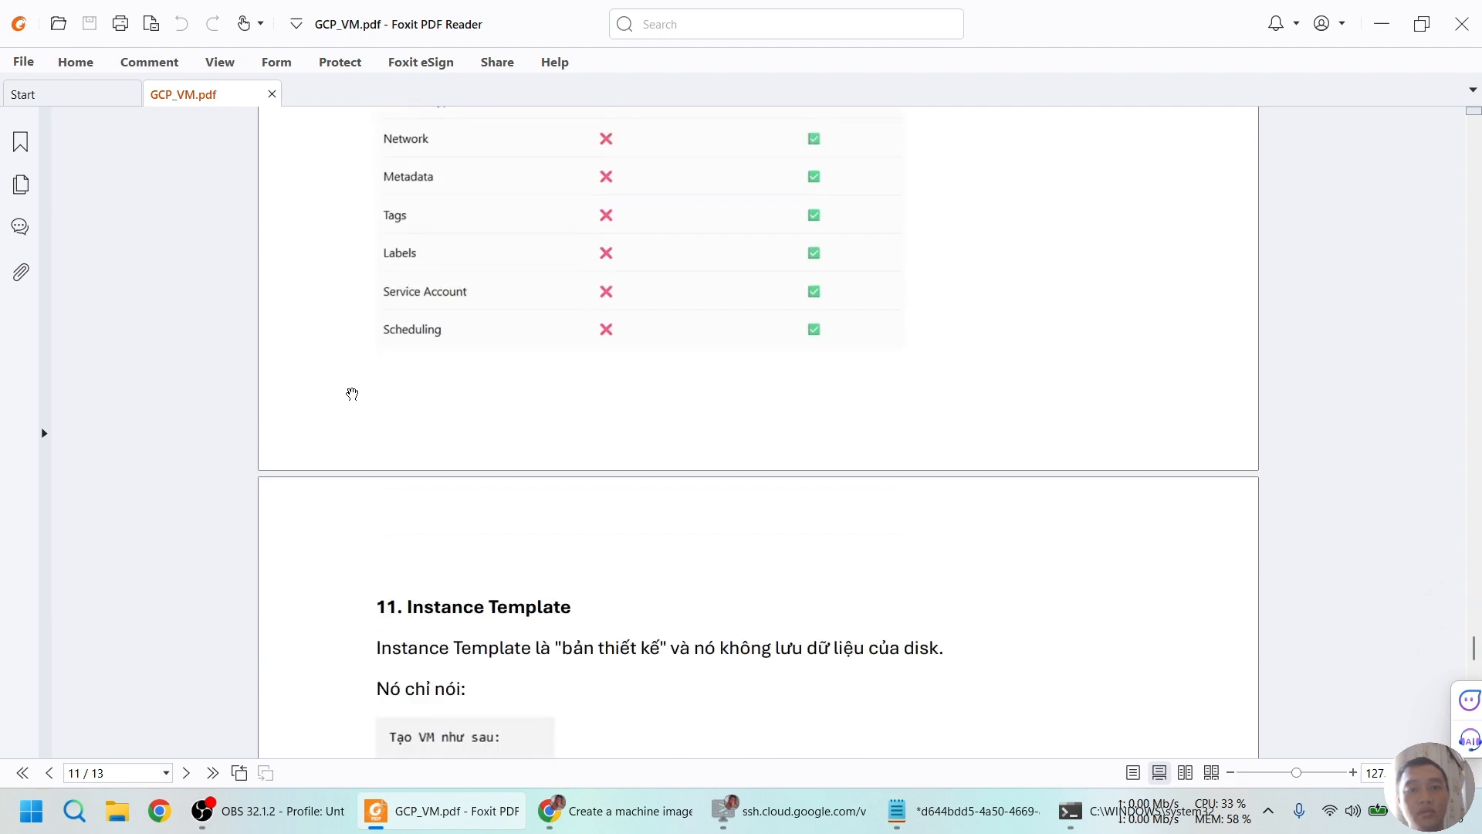
{"action": "scroll", "coordinate": [352, 394], "scroll_direction": "up", "scroll_amount": 13}
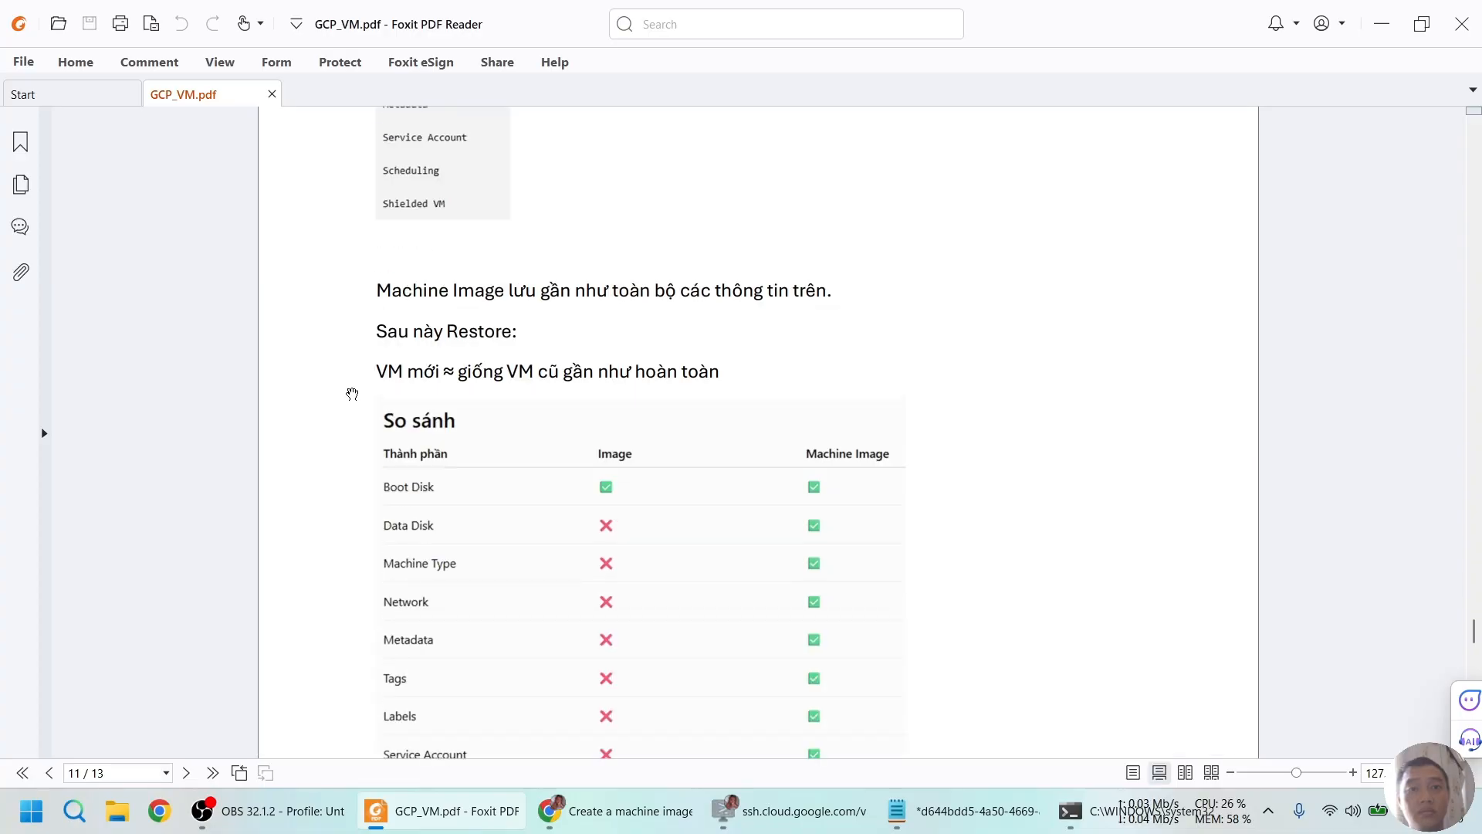
Go to section 11, Instance Template, in the guide and open the Instance templates page in the Google Cloud console.
{"action": "scroll", "coordinate": [352, 394], "scroll_direction": "down", "scroll_amount": 17}
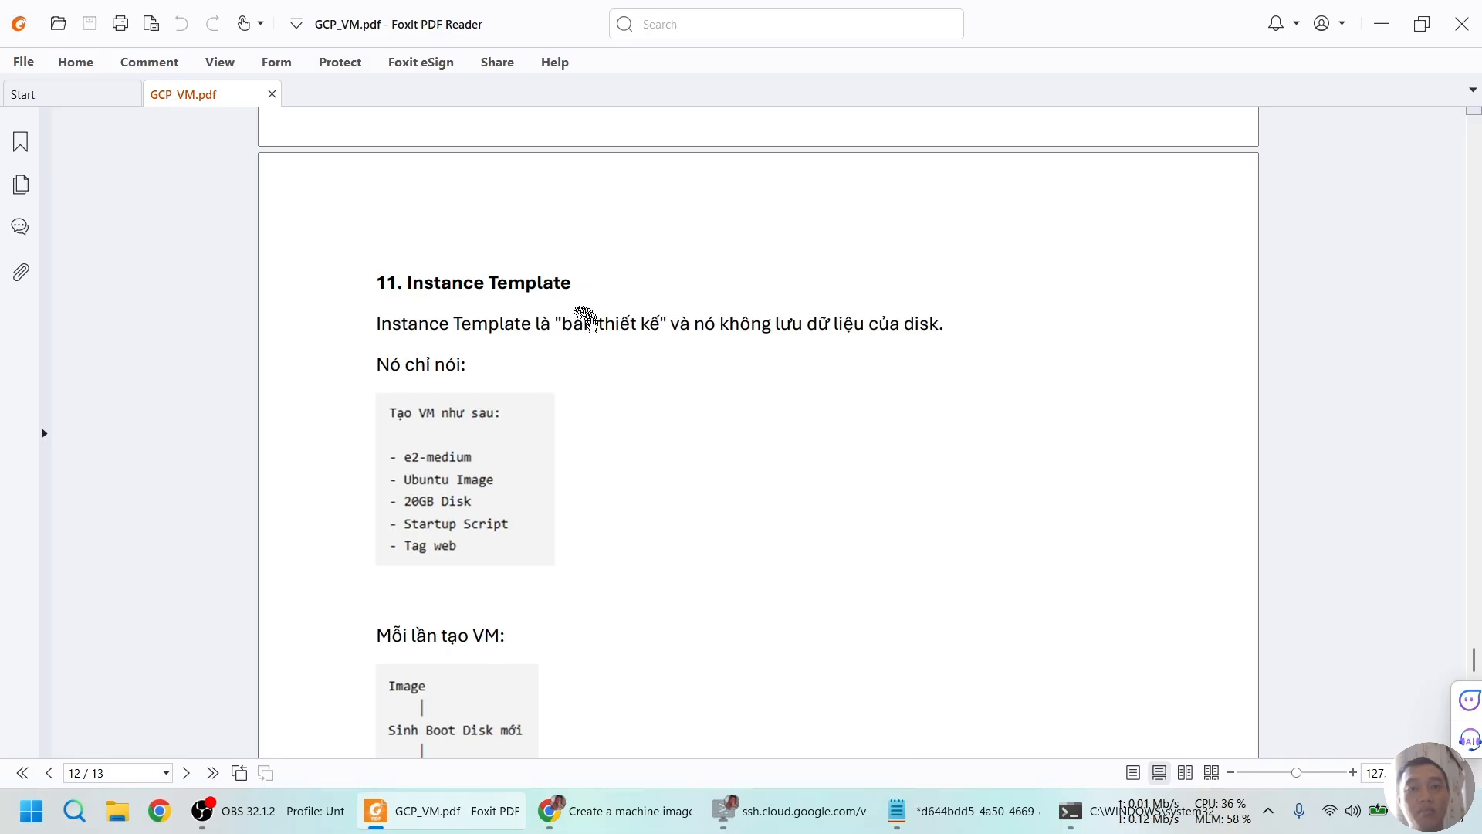
{"action": "scroll", "coordinate": [592, 326], "scroll_direction": "down", "scroll_amount": 1}
{"action": "key", "text": "alt+Tab"}
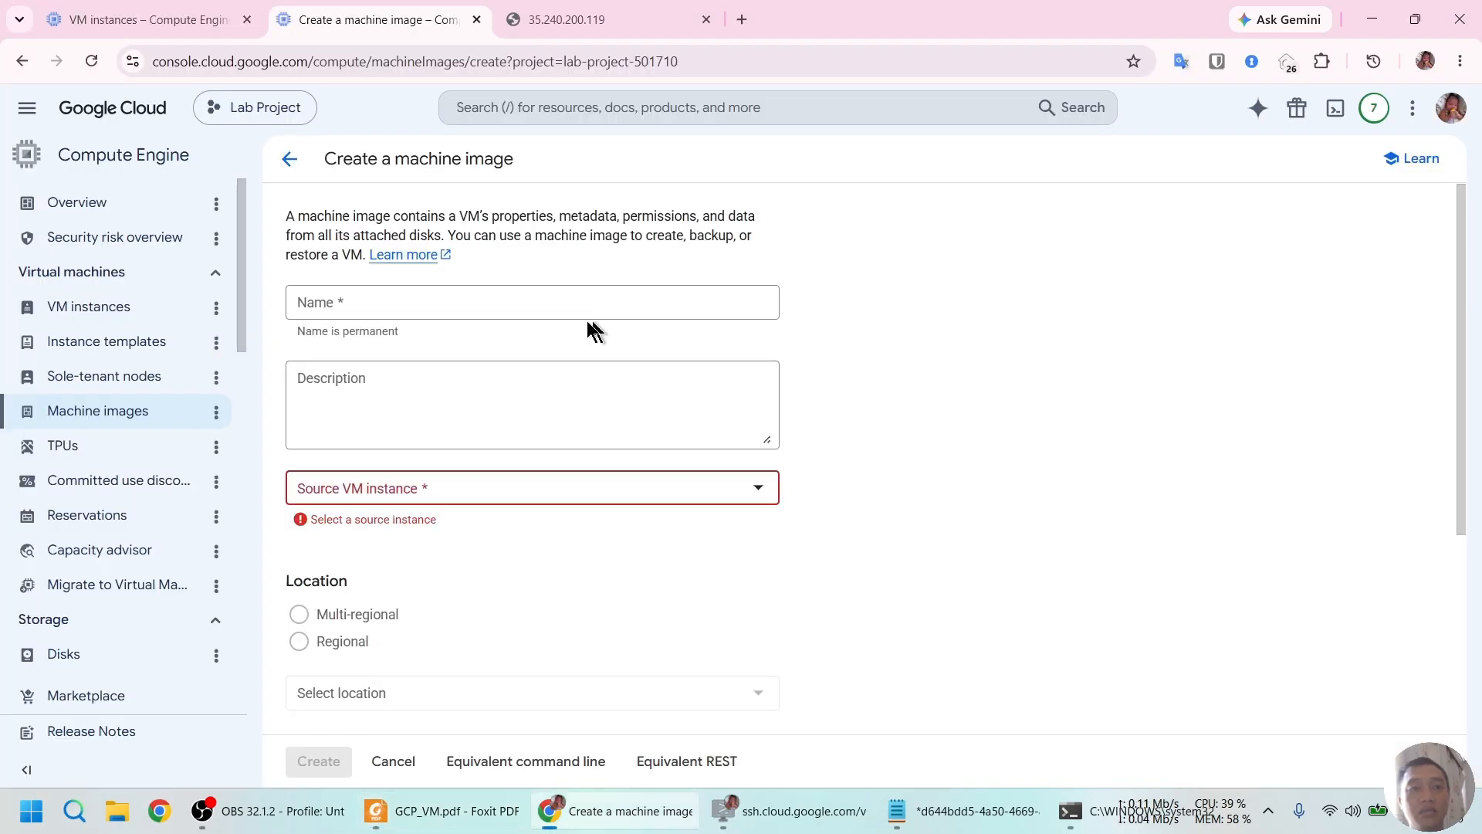
{"action": "left_click", "coordinate": [120, 351]}
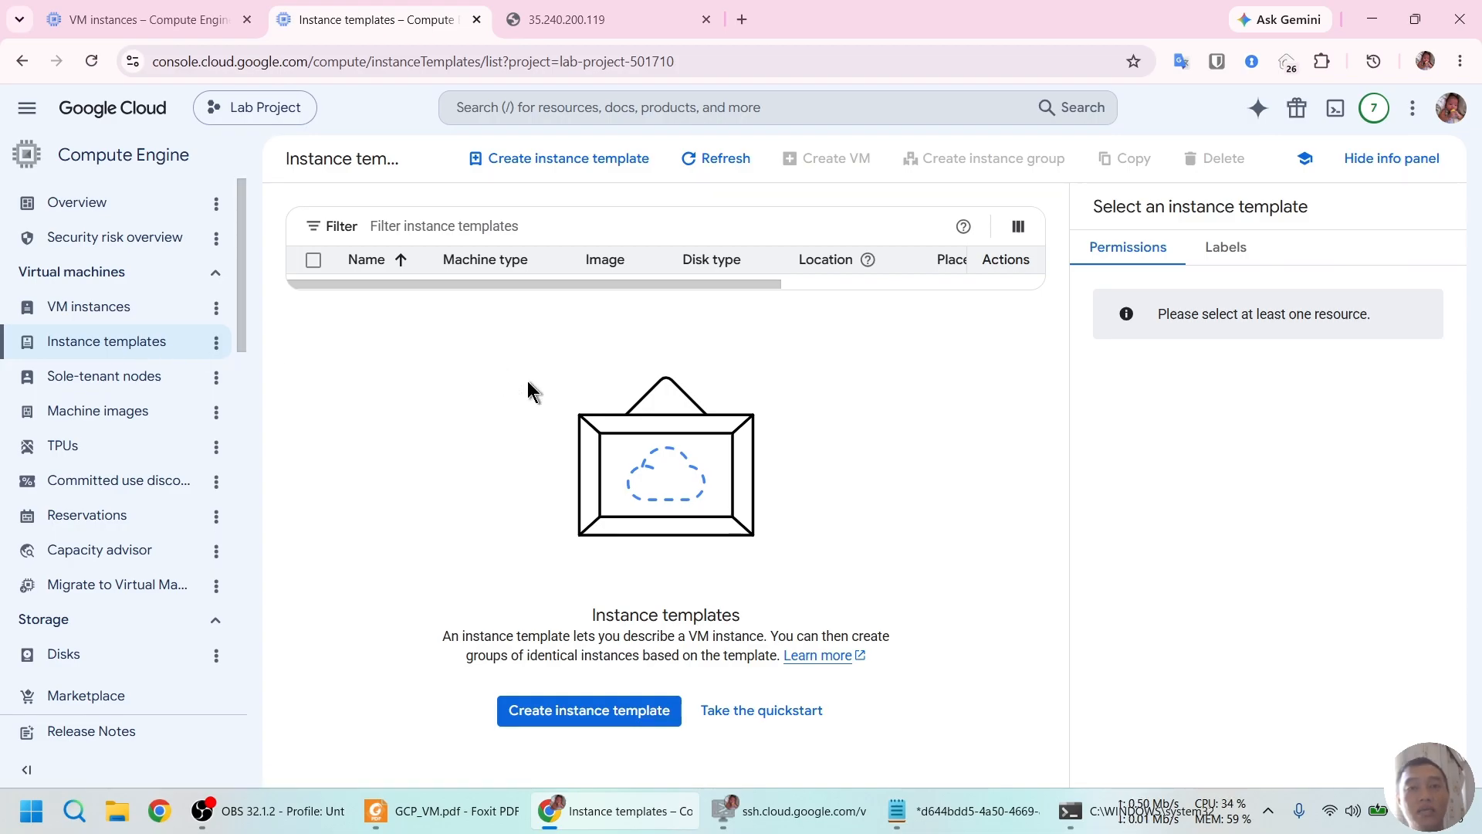
Switch to GCP_VM.pdf in Foxit PDF Reader and read section 11's Instance Template definition, sample specification and VM creation flow.
{"action": "key", "text": "alt+Tab"}
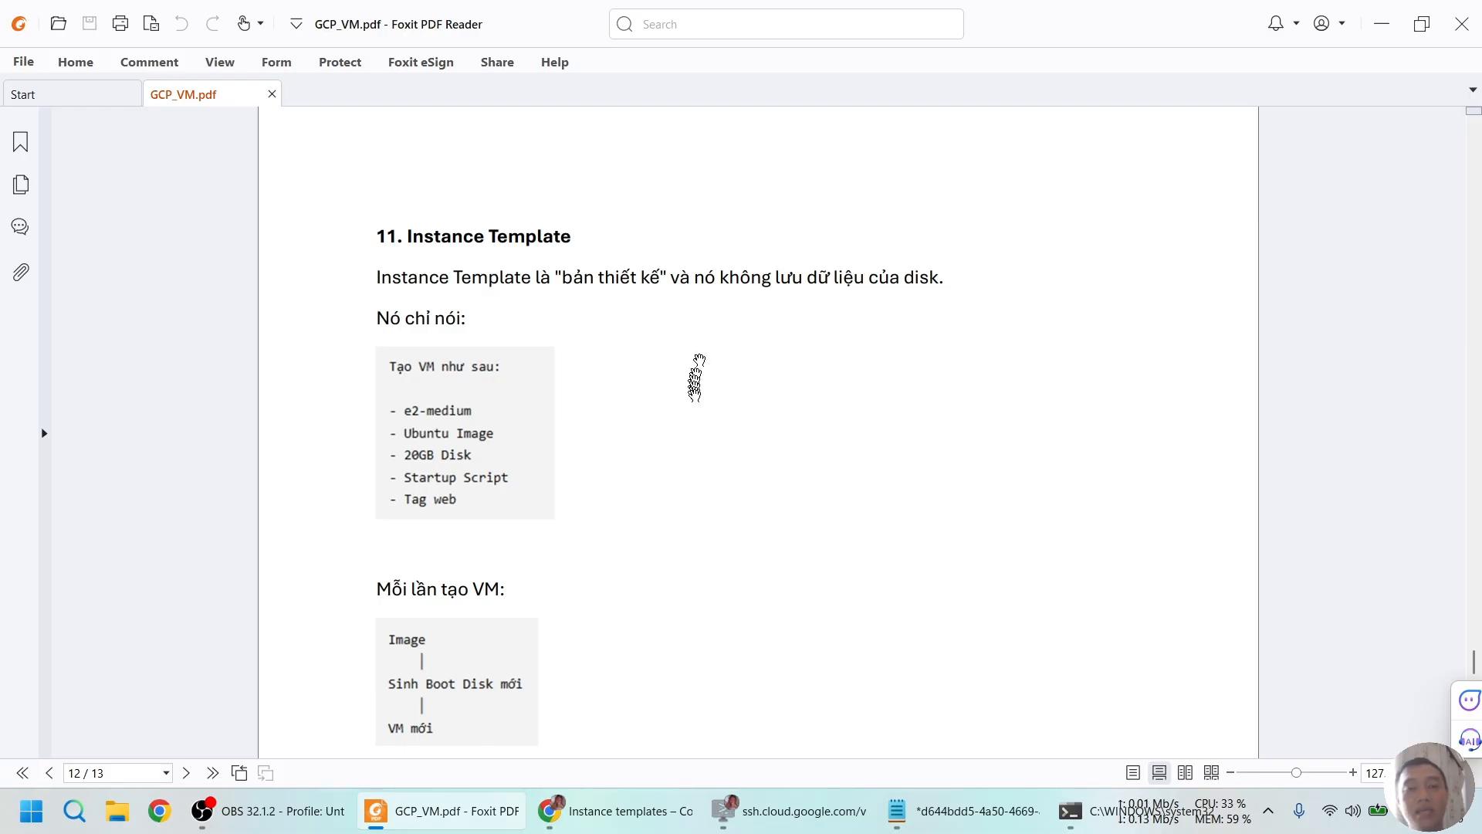
{"action": "scroll", "coordinate": [696, 403], "scroll_direction": "up", "scroll_amount": 3}
{"action": "scroll", "coordinate": [696, 402], "scroll_direction": "up", "scroll_amount": 14}
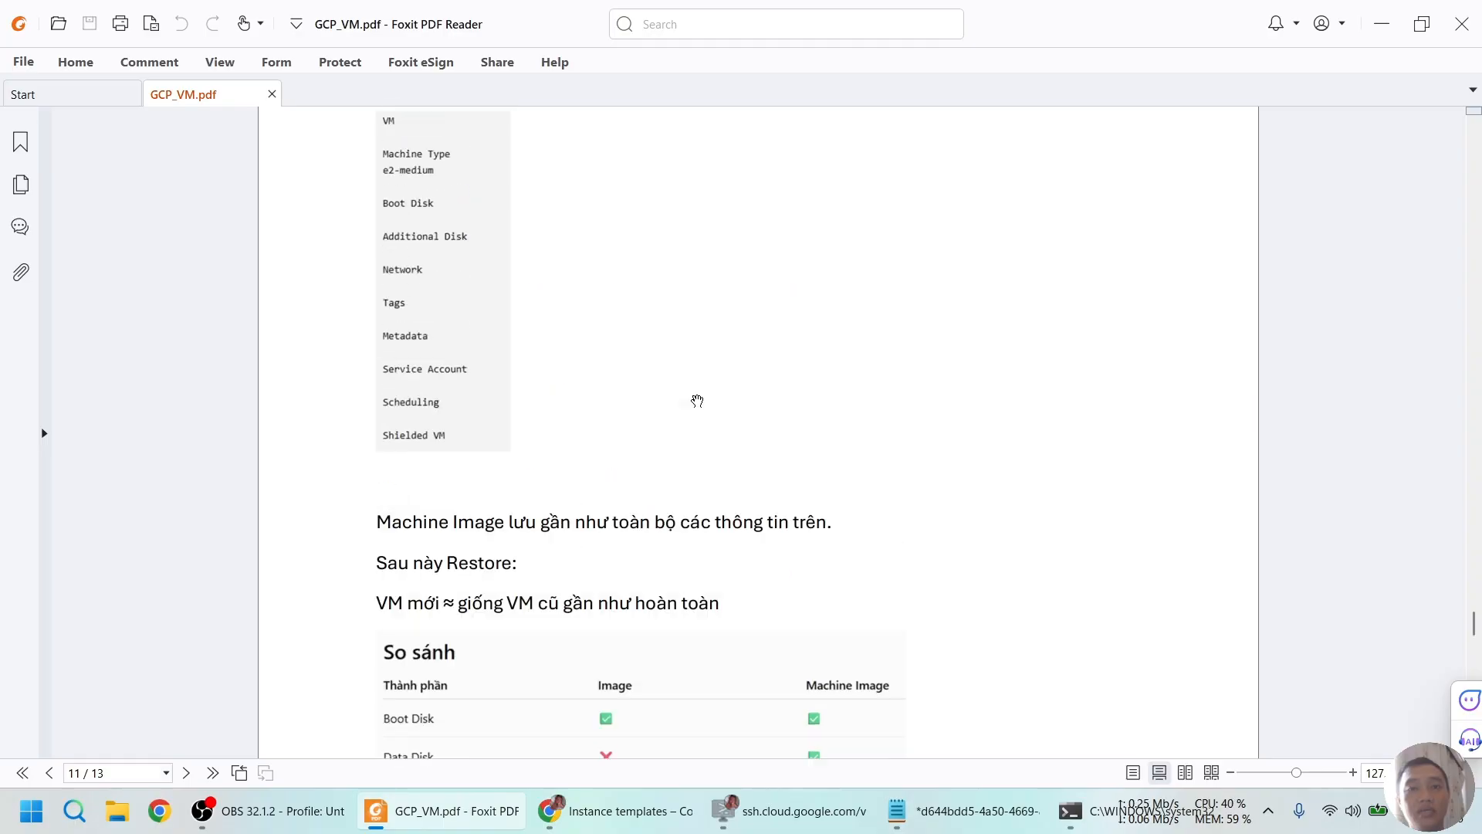
{"action": "scroll", "coordinate": [697, 400], "scroll_direction": "down", "scroll_amount": 16}
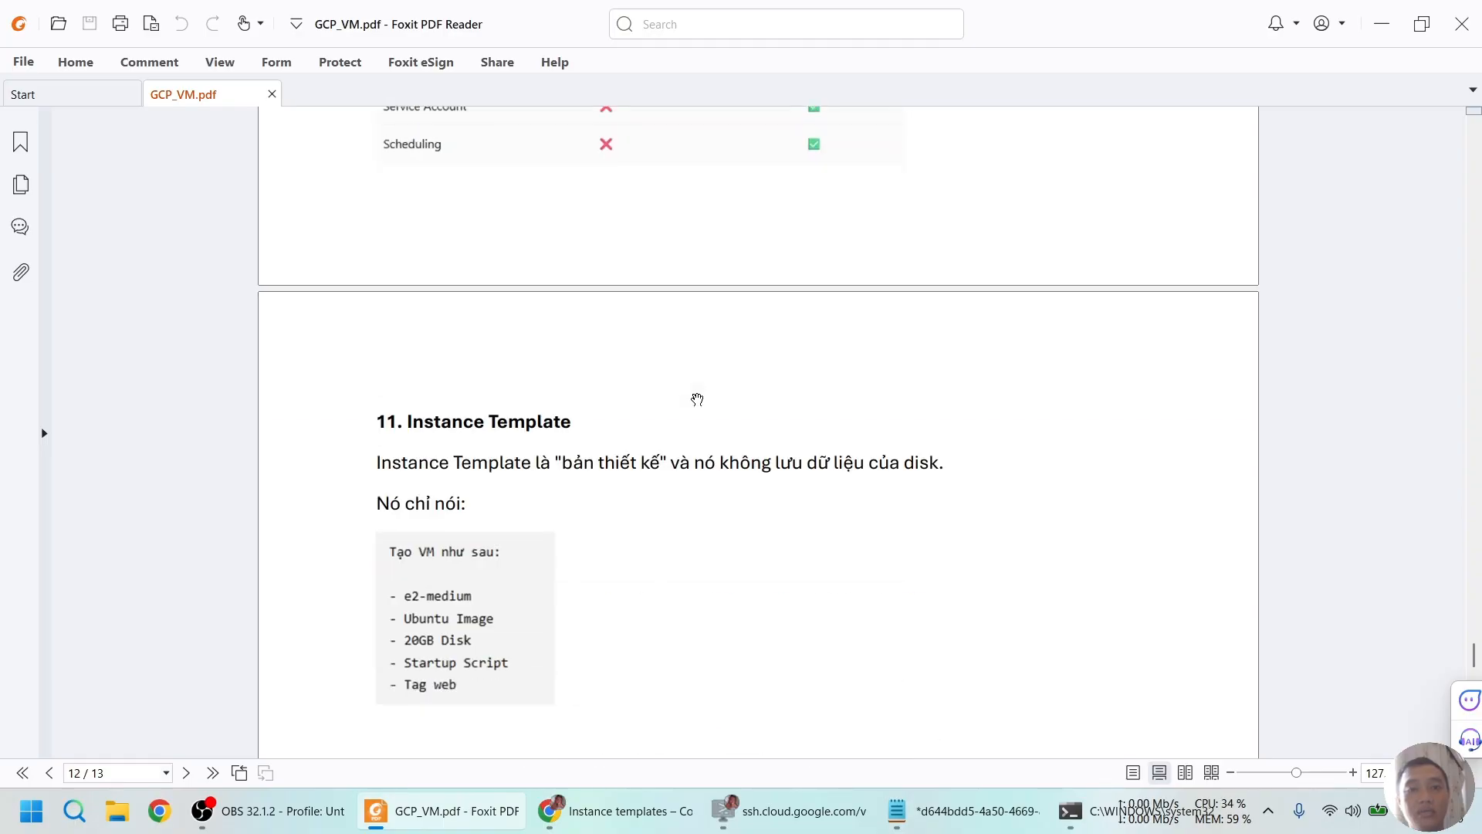
{"action": "scroll", "coordinate": [697, 399], "scroll_direction": "down", "scroll_amount": 2}
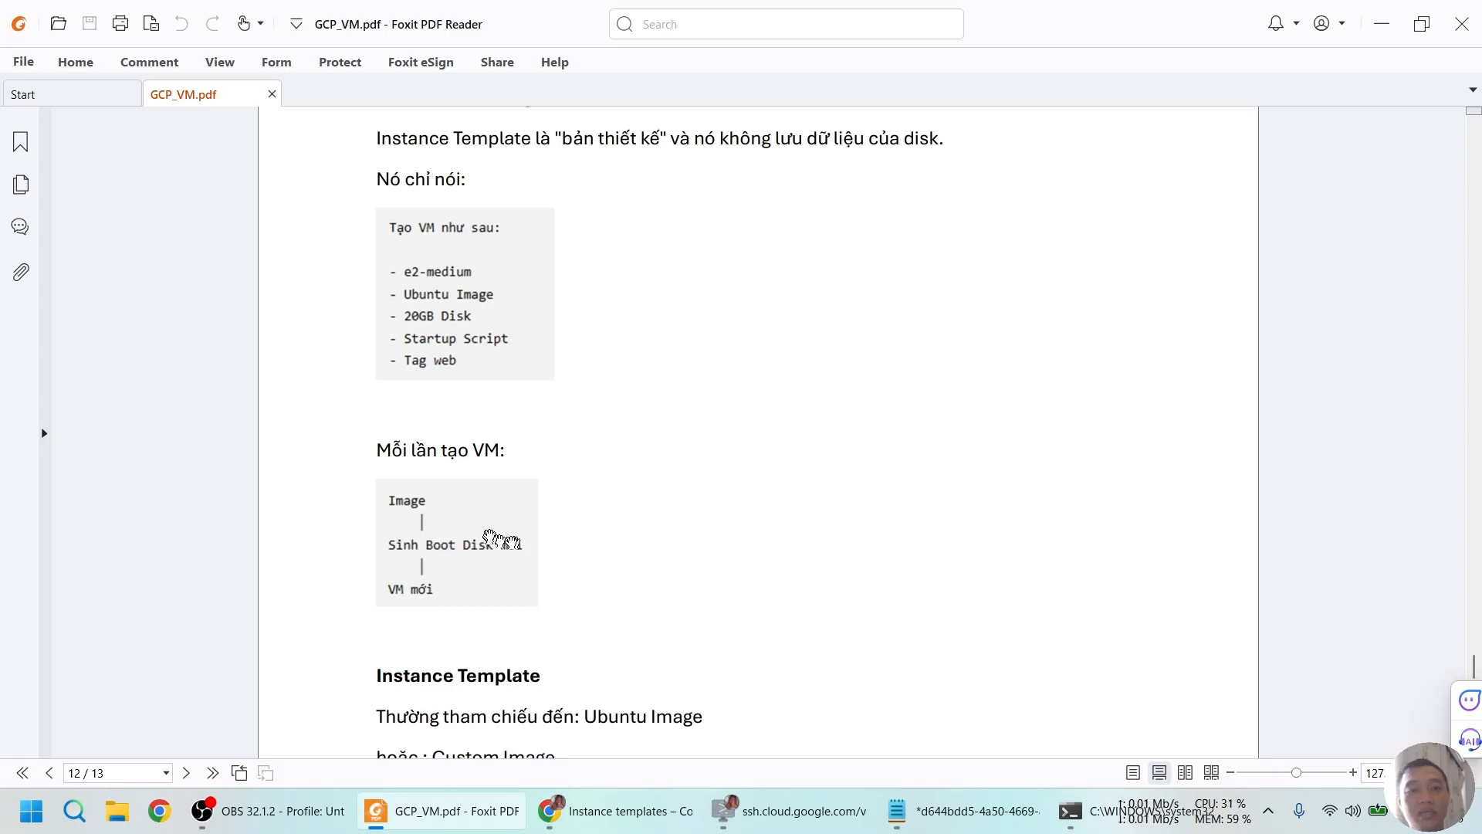
{"action": "scroll", "coordinate": [741, 468], "scroll_direction": "down", "scroll_amount": 2}
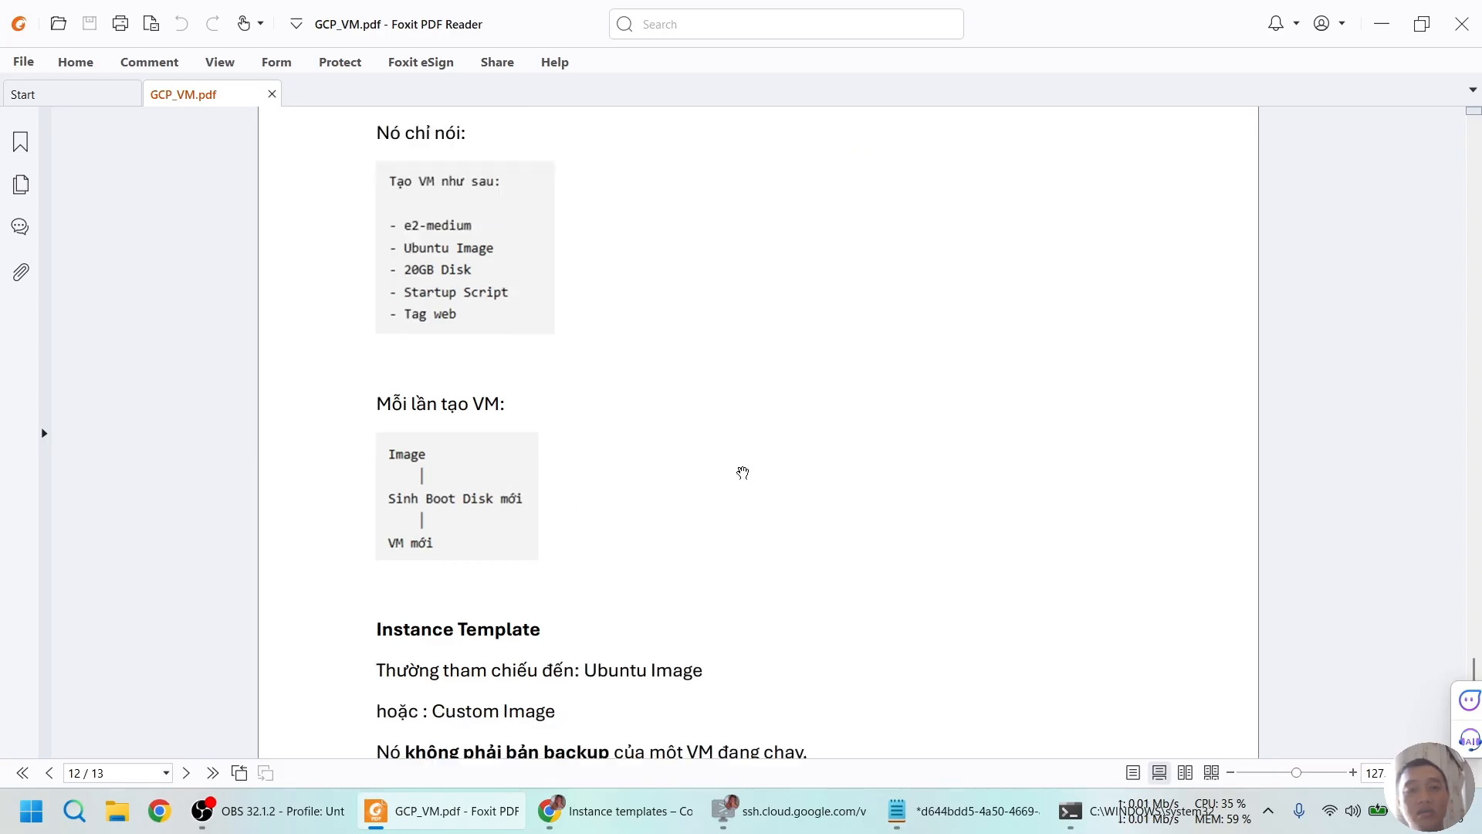
Examine section 11's notes on referenced images and its Machine Image versus Instance Template comparison table.
{"action": "scroll", "coordinate": [775, 427], "scroll_direction": "down", "scroll_amount": 2}
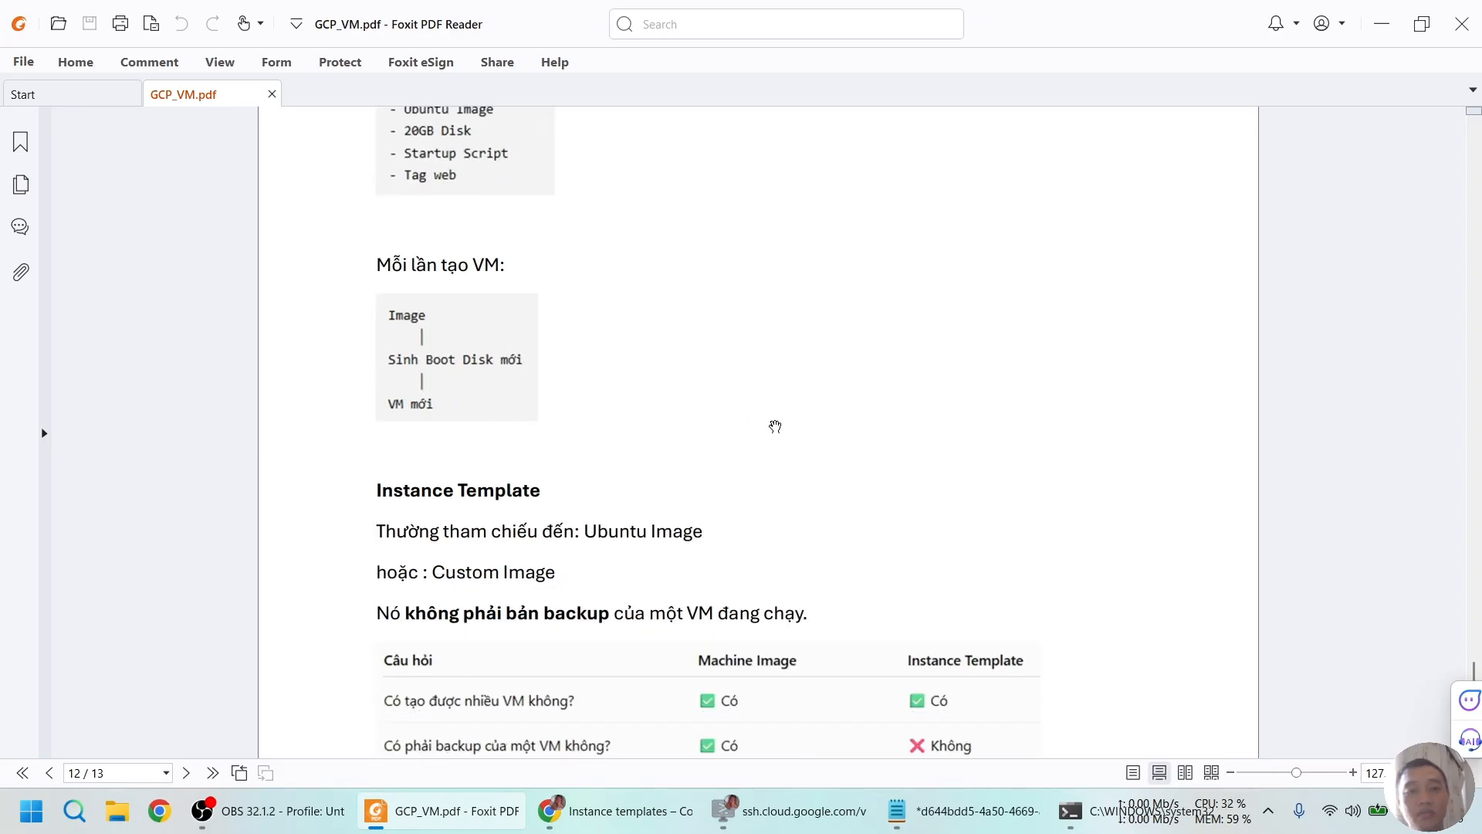
{"action": "scroll", "coordinate": [815, 362], "scroll_direction": "down", "scroll_amount": 1}
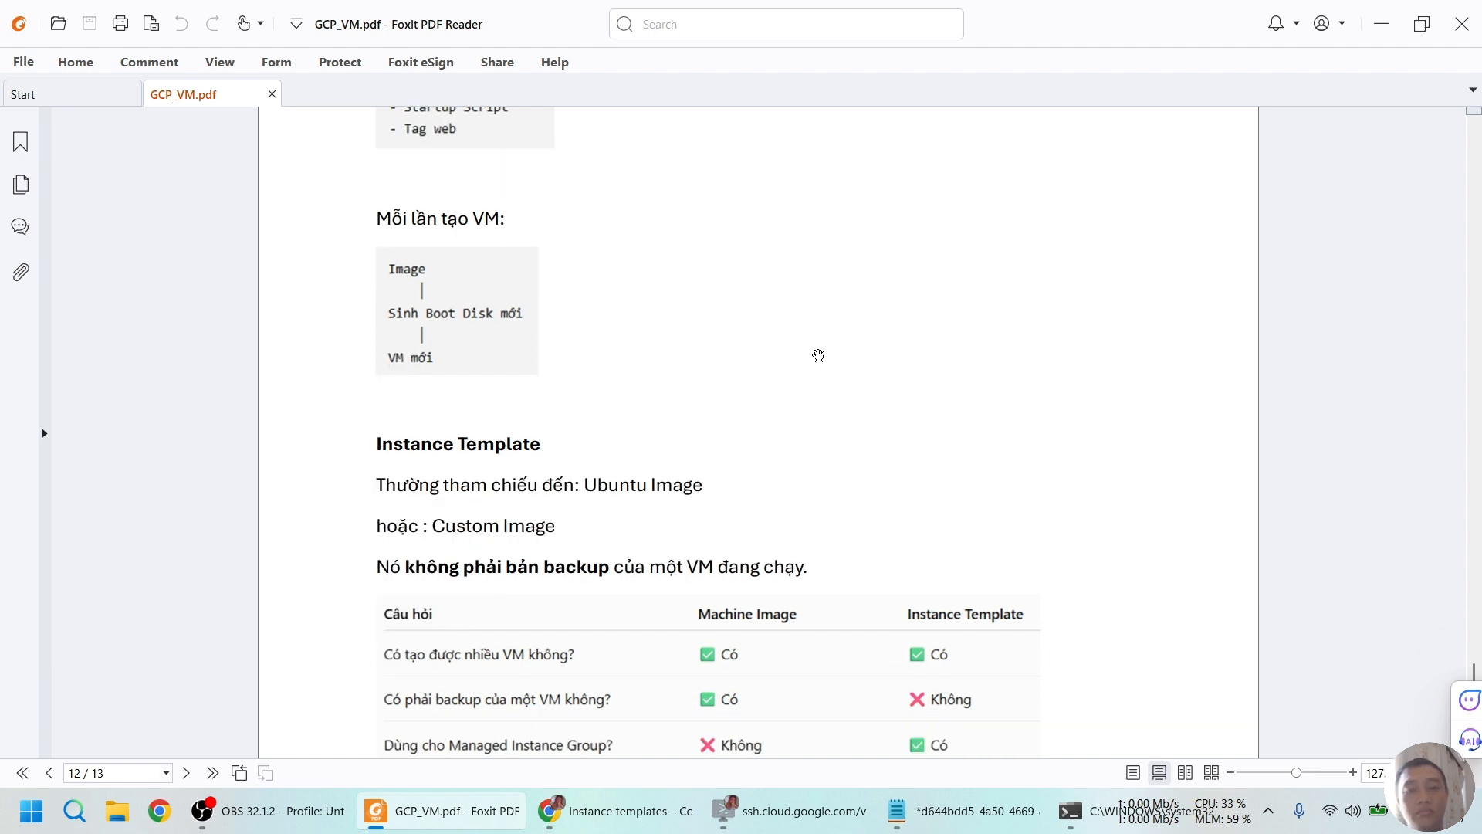
{"action": "scroll", "coordinate": [818, 357], "scroll_direction": "down", "scroll_amount": 2}
{"action": "scroll", "coordinate": [819, 356], "scroll_direction": "down", "scroll_amount": 1}
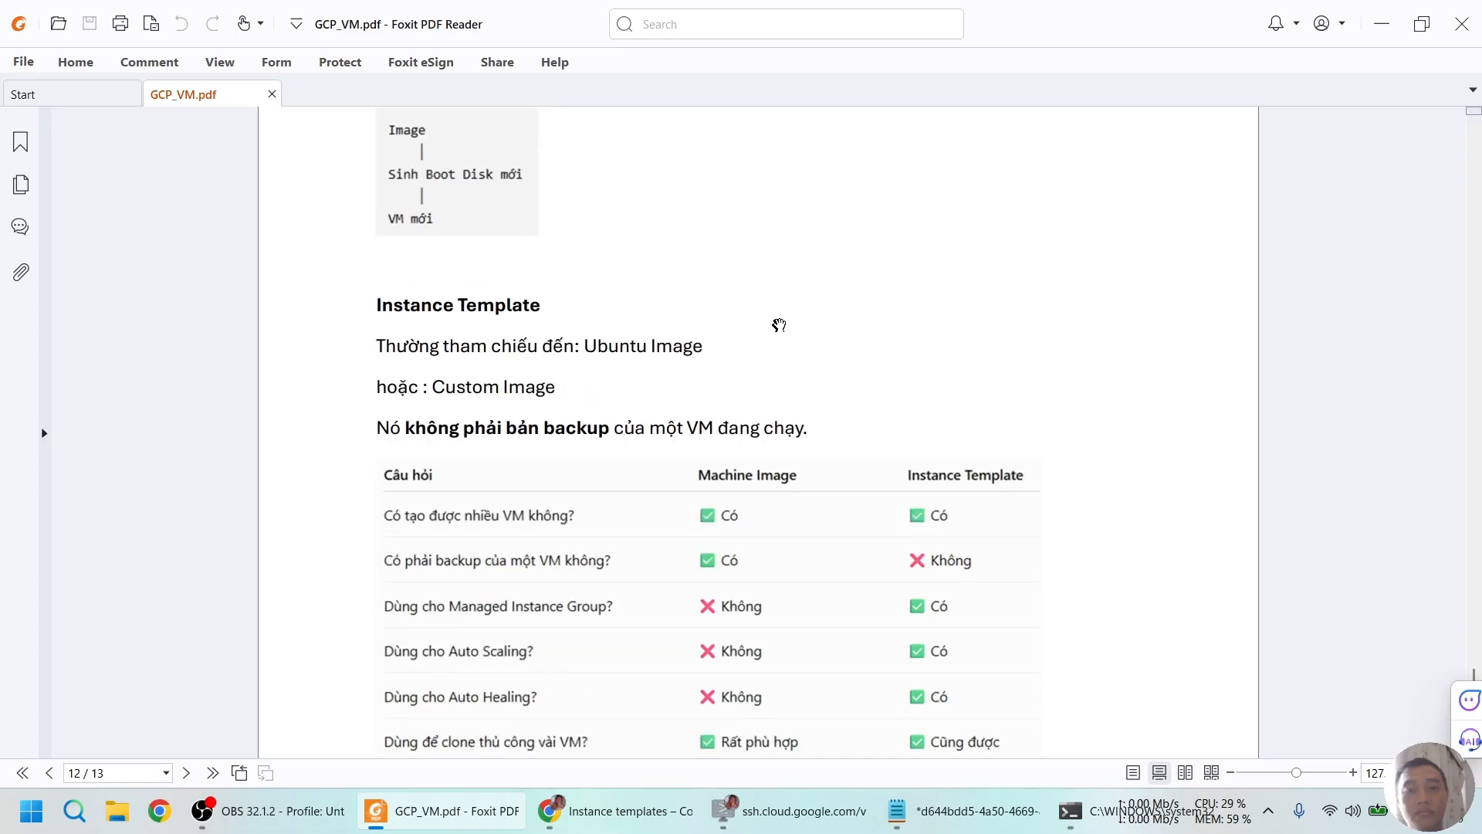
{"action": "scroll", "coordinate": [787, 306], "scroll_direction": "down", "scroll_amount": 1}
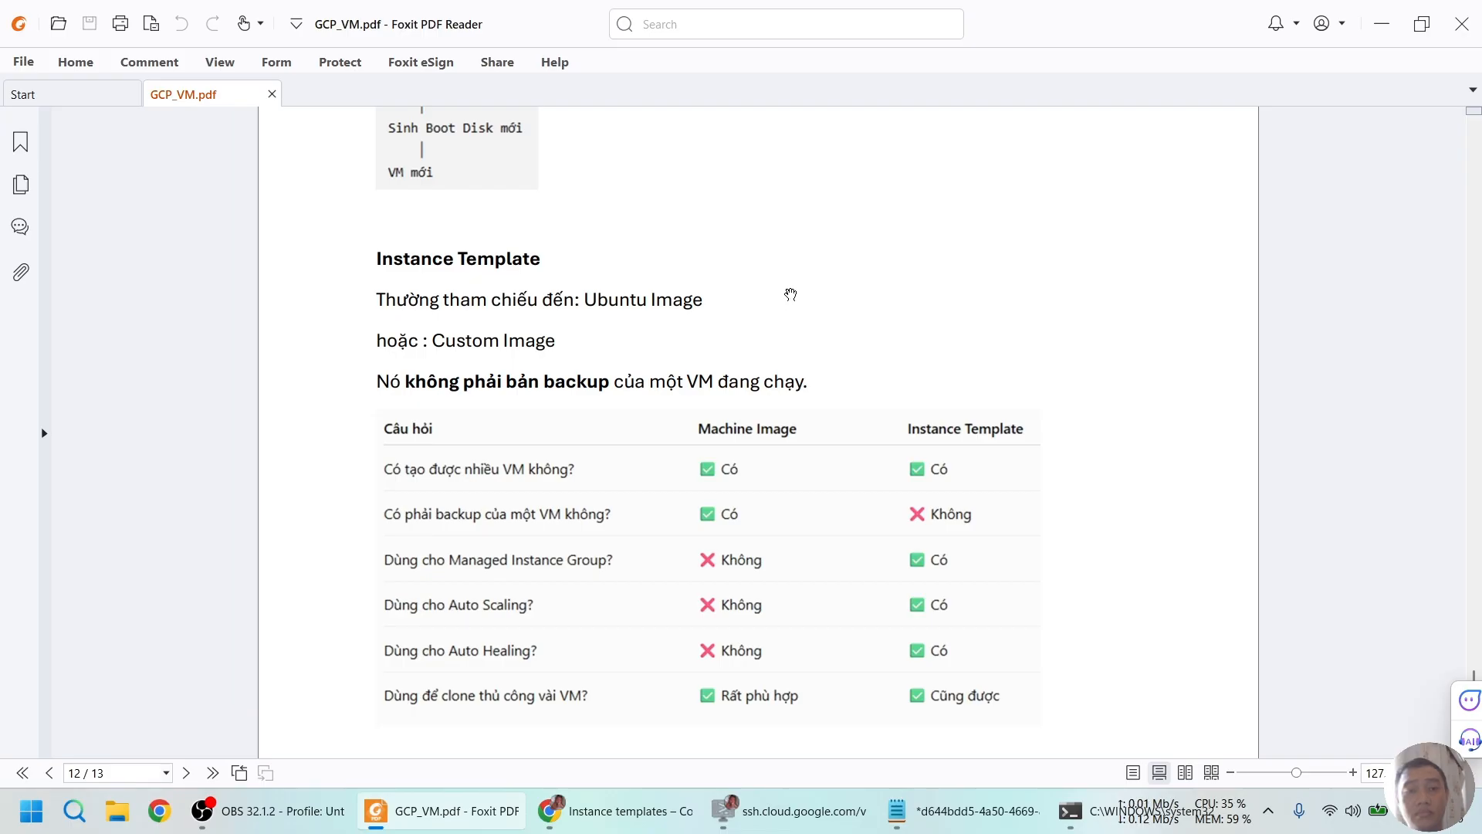
{"action": "scroll", "coordinate": [791, 294], "scroll_direction": "down", "scroll_amount": 1}
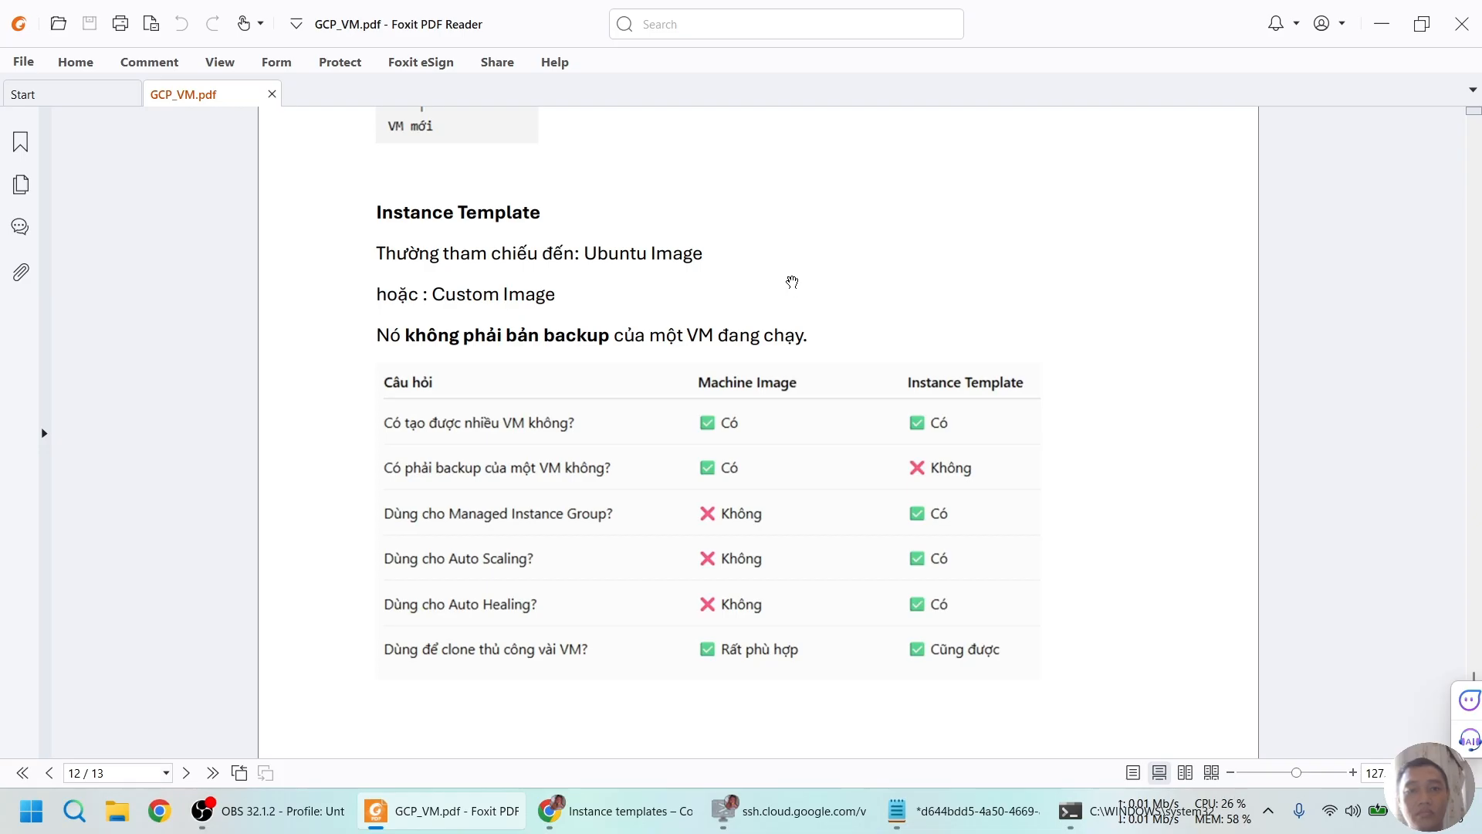
{"action": "scroll", "coordinate": [355, 406], "scroll_direction": "down", "scroll_amount": 3}
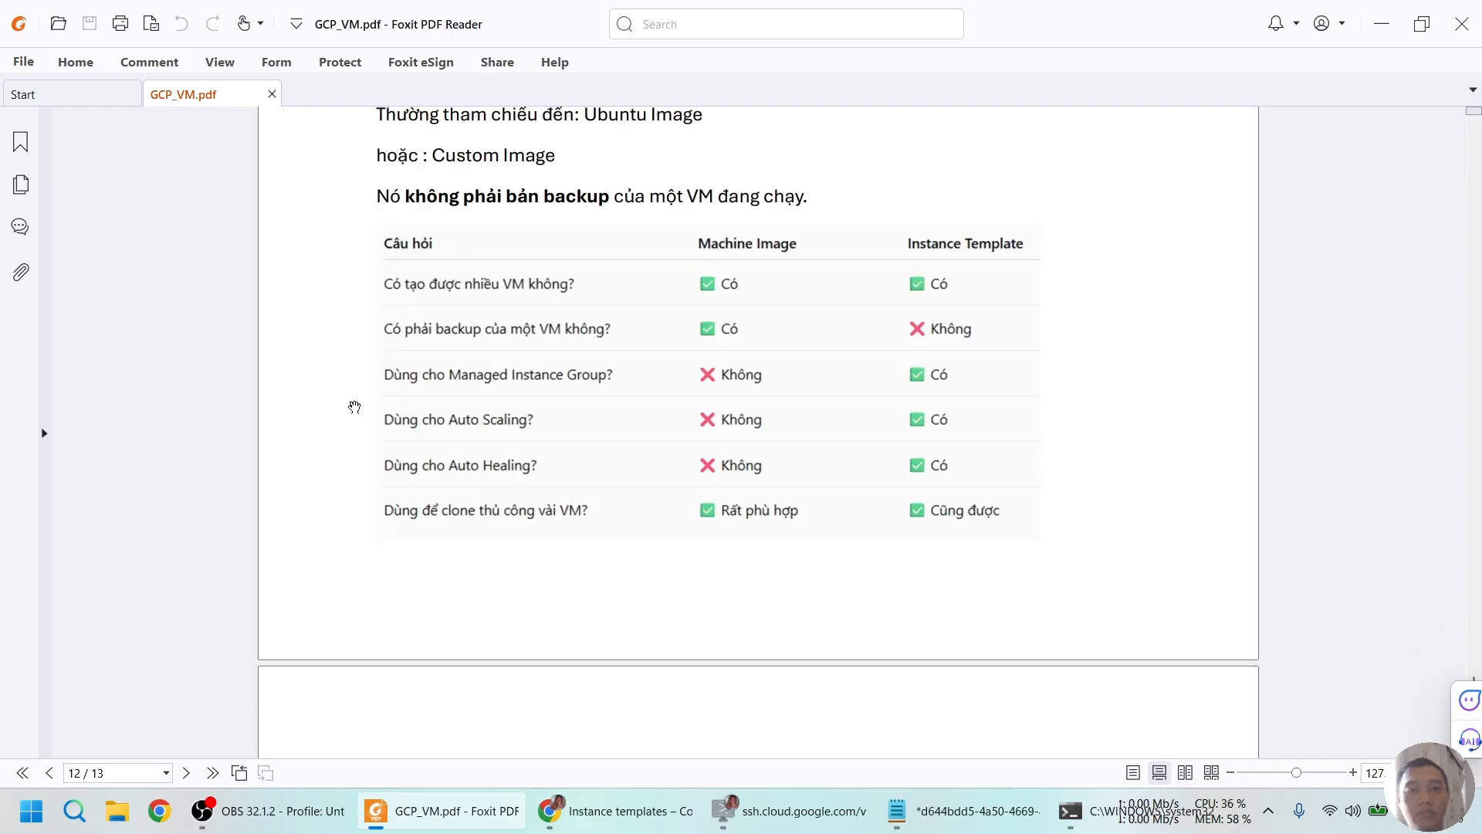
{"action": "scroll", "coordinate": [355, 407], "scroll_direction": "down", "scroll_amount": 4}
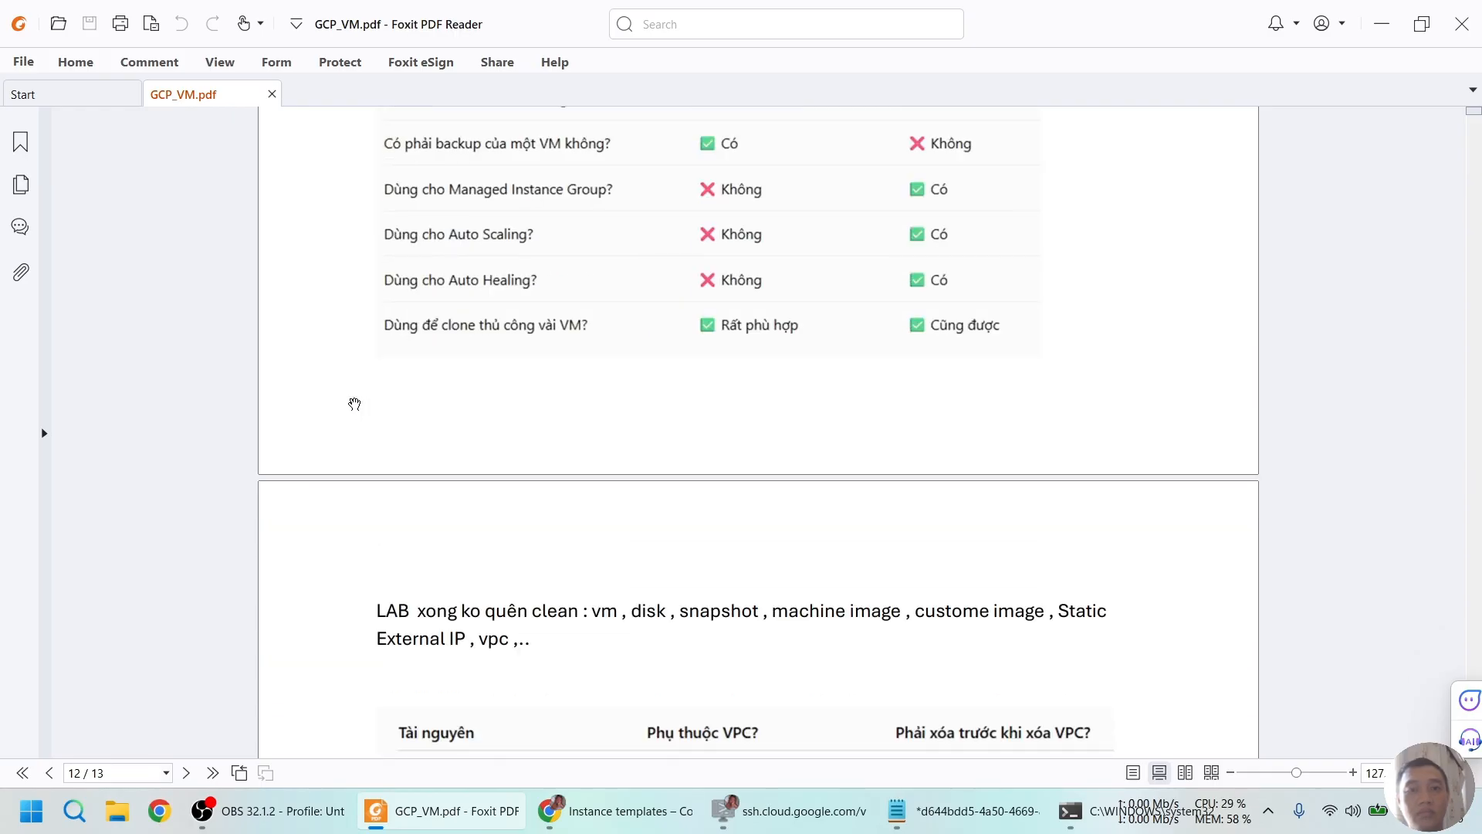
Go back to the start of section 11 and reread the sample VM specification and the Image-to-new-VM diagram.
{"action": "scroll", "coordinate": [354, 403], "scroll_direction": "up", "scroll_amount": 12}
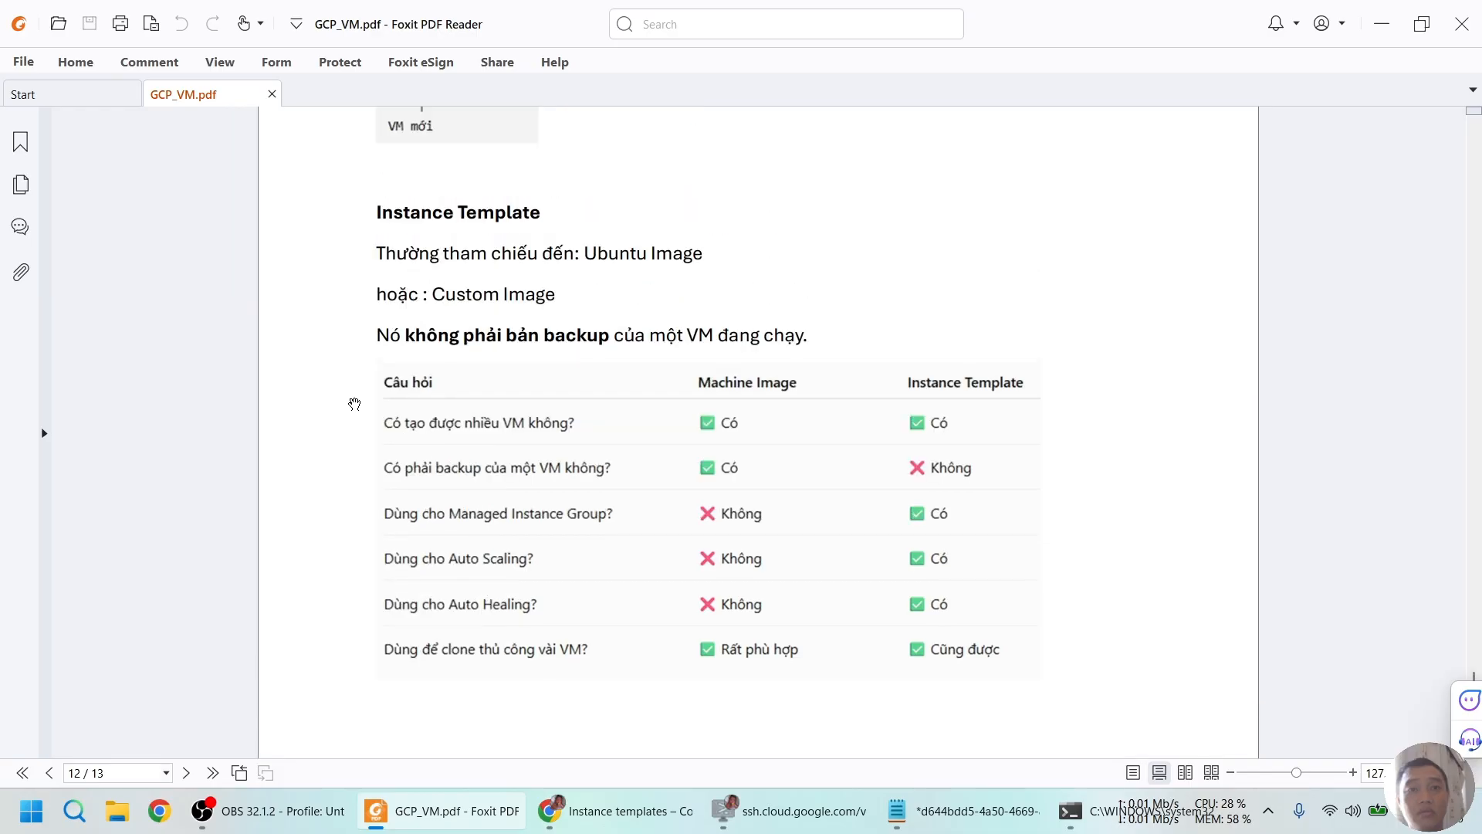
{"action": "scroll", "coordinate": [354, 404], "scroll_direction": "up", "scroll_amount": 4}
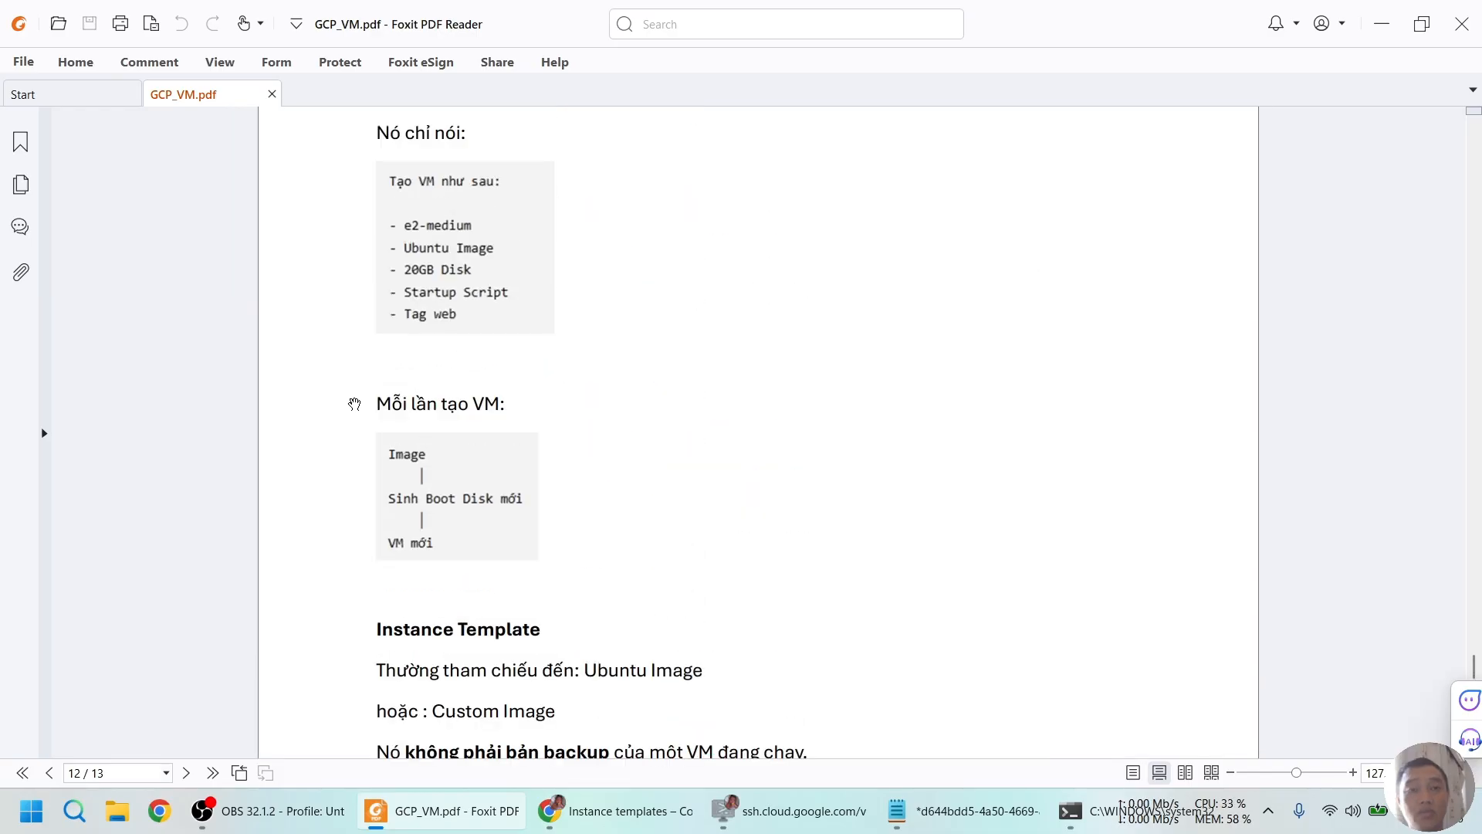
{"action": "scroll", "coordinate": [354, 404], "scroll_direction": "up", "scroll_amount": 1}
{"action": "scroll", "coordinate": [352, 399], "scroll_direction": "up", "scroll_amount": 2}
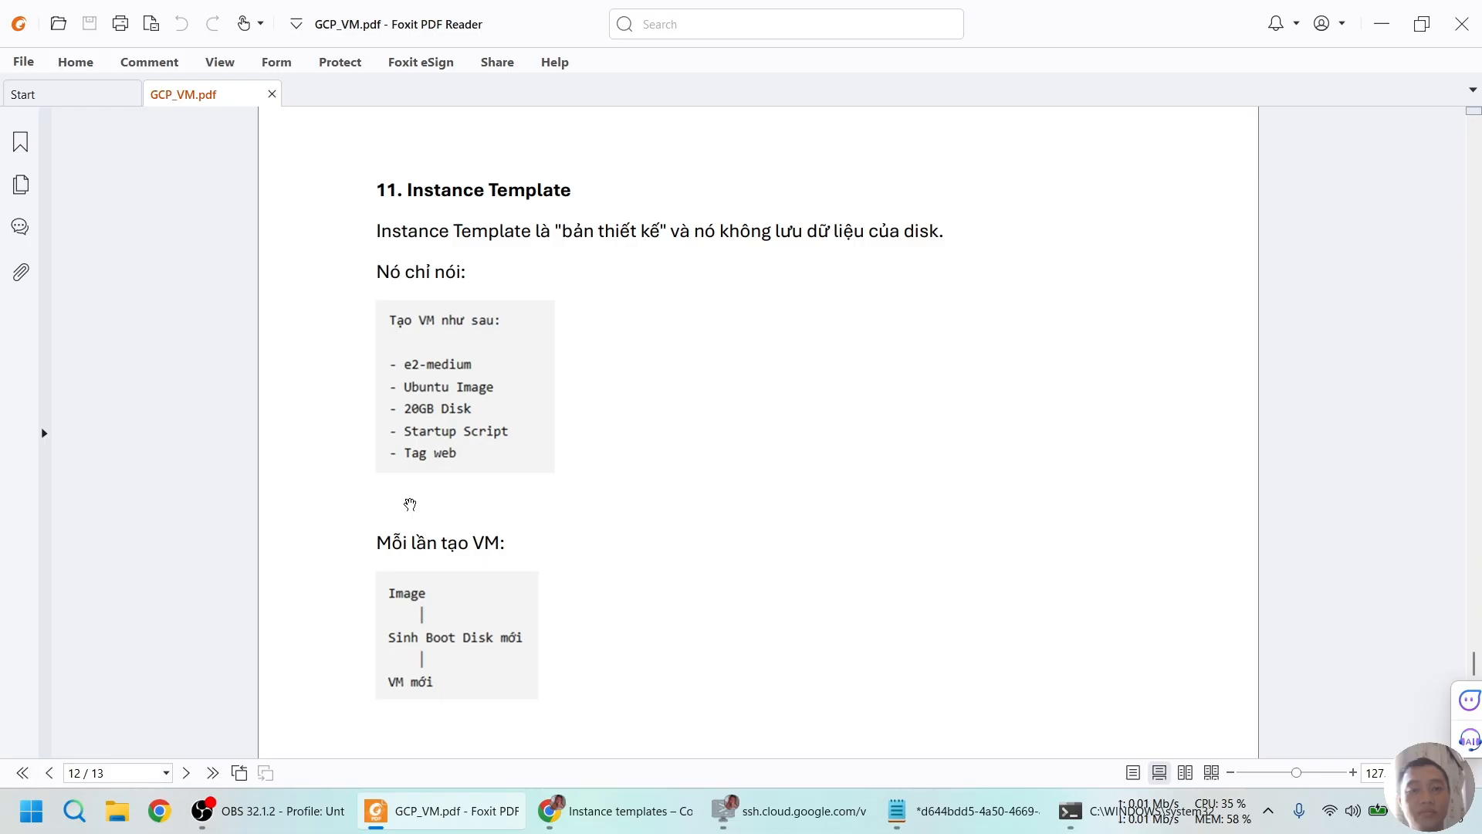
{"action": "scroll", "coordinate": [410, 504], "scroll_direction": "down", "scroll_amount": 1}
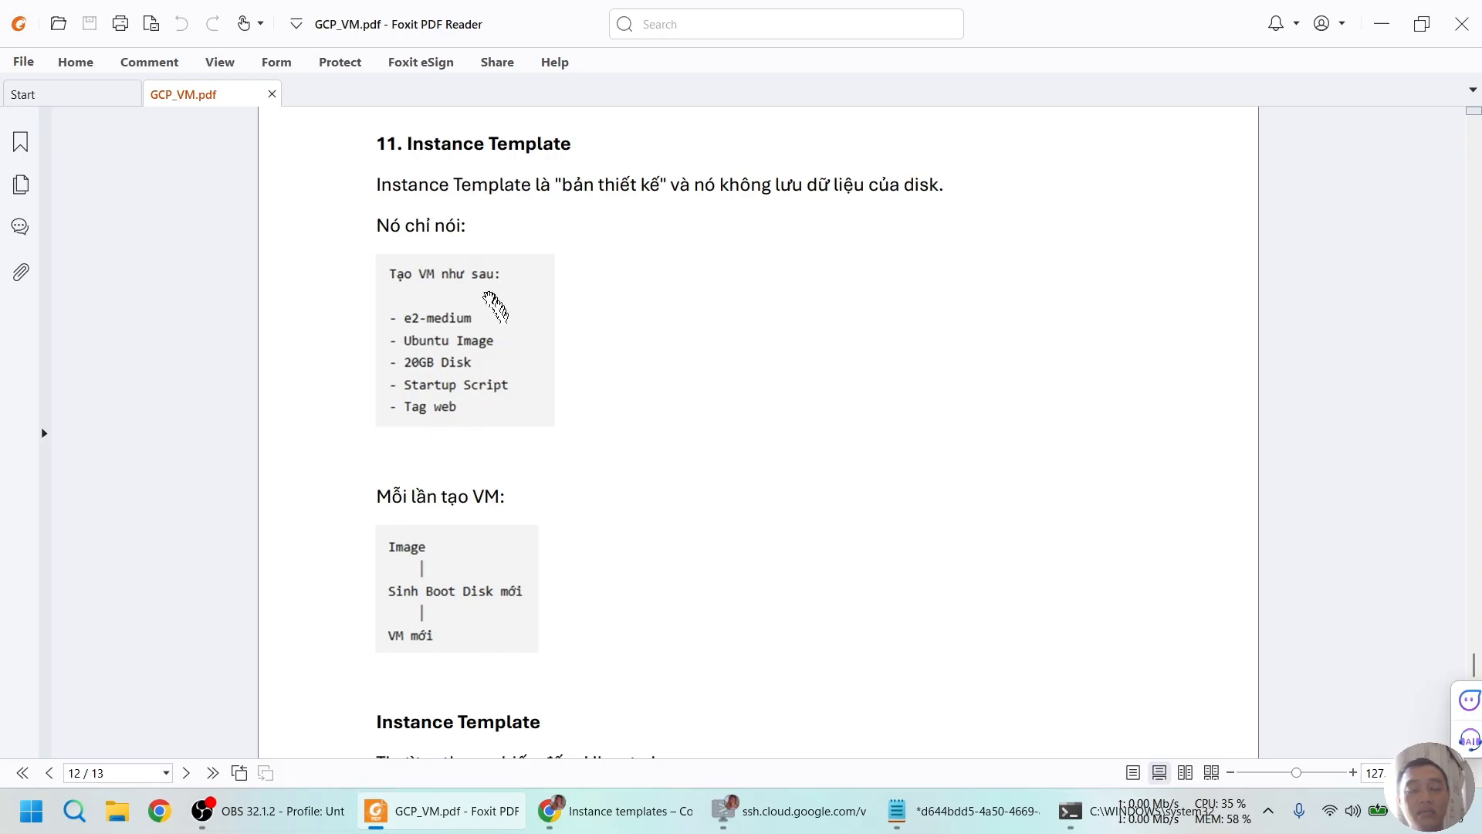
{"action": "scroll", "coordinate": [640, 330], "scroll_direction": "down", "scroll_amount": 3}
{"action": "scroll", "coordinate": [658, 308], "scroll_direction": "up", "scroll_amount": 2}
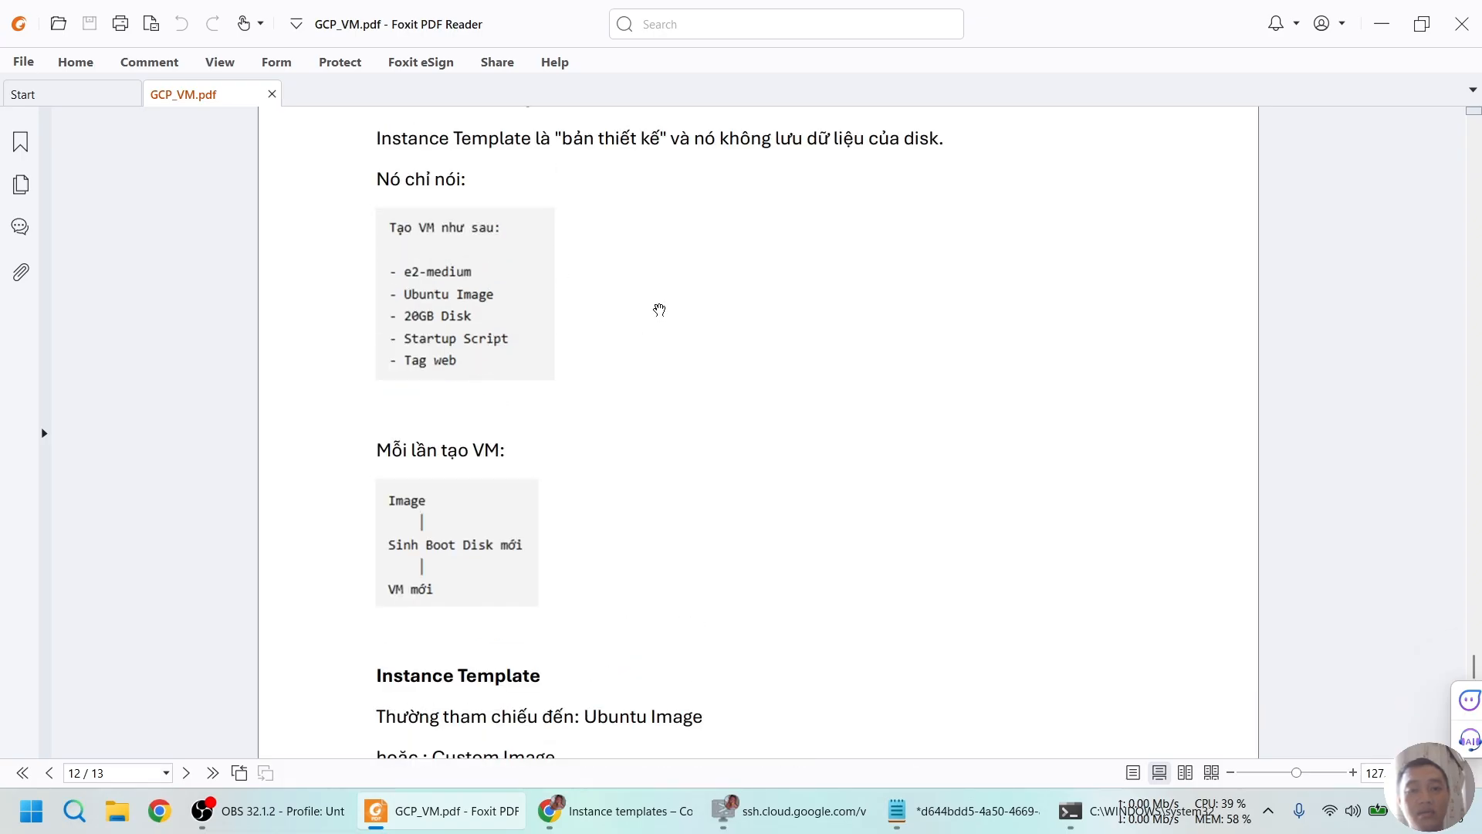
Switch to vm-4's SSH-in-browser window, list the files with ls, and enter pw at the prompt without running it.
{"action": "left_click", "coordinate": [803, 811]}
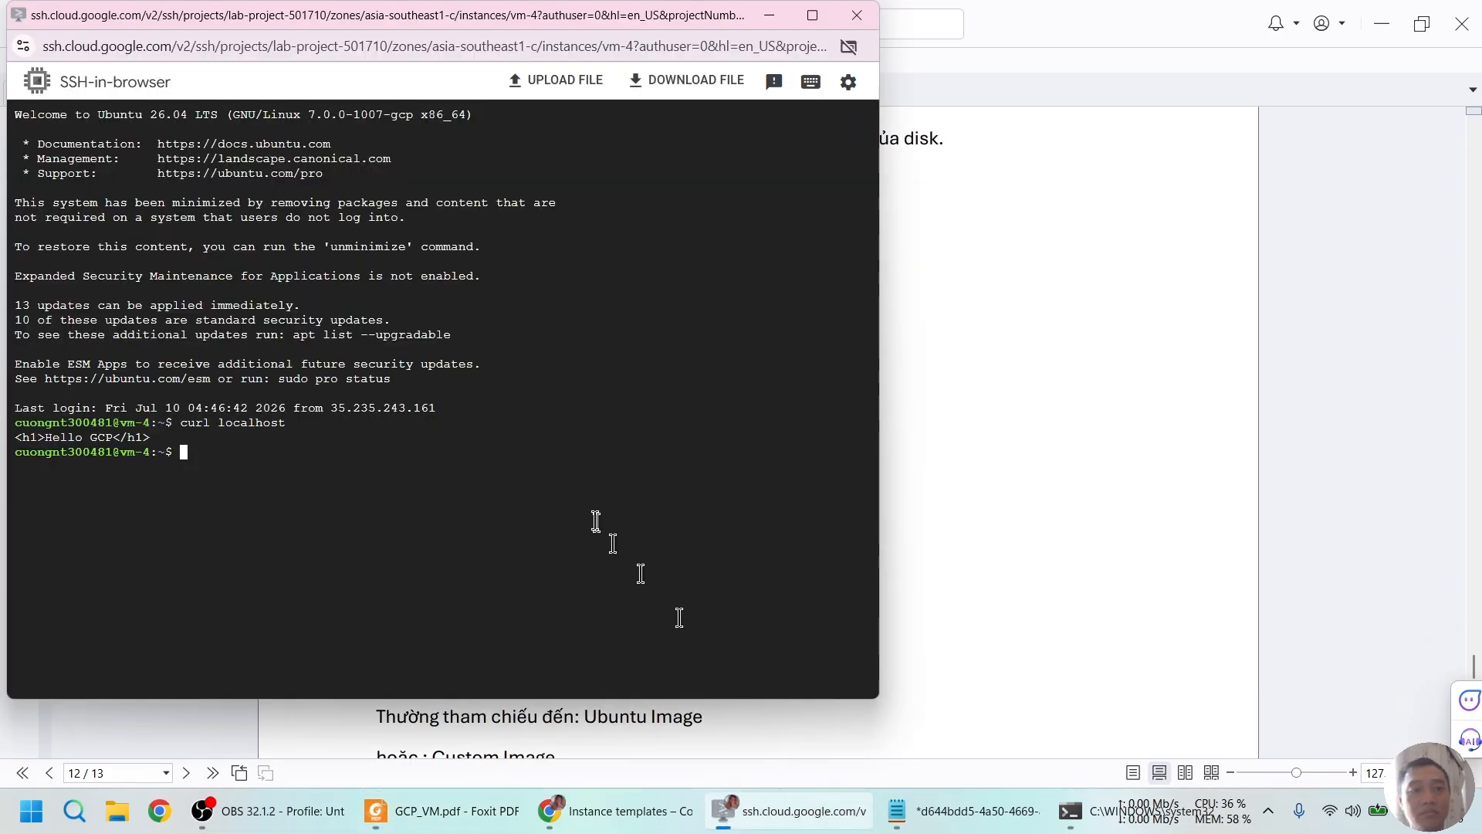
{"action": "type", "text": "l"}
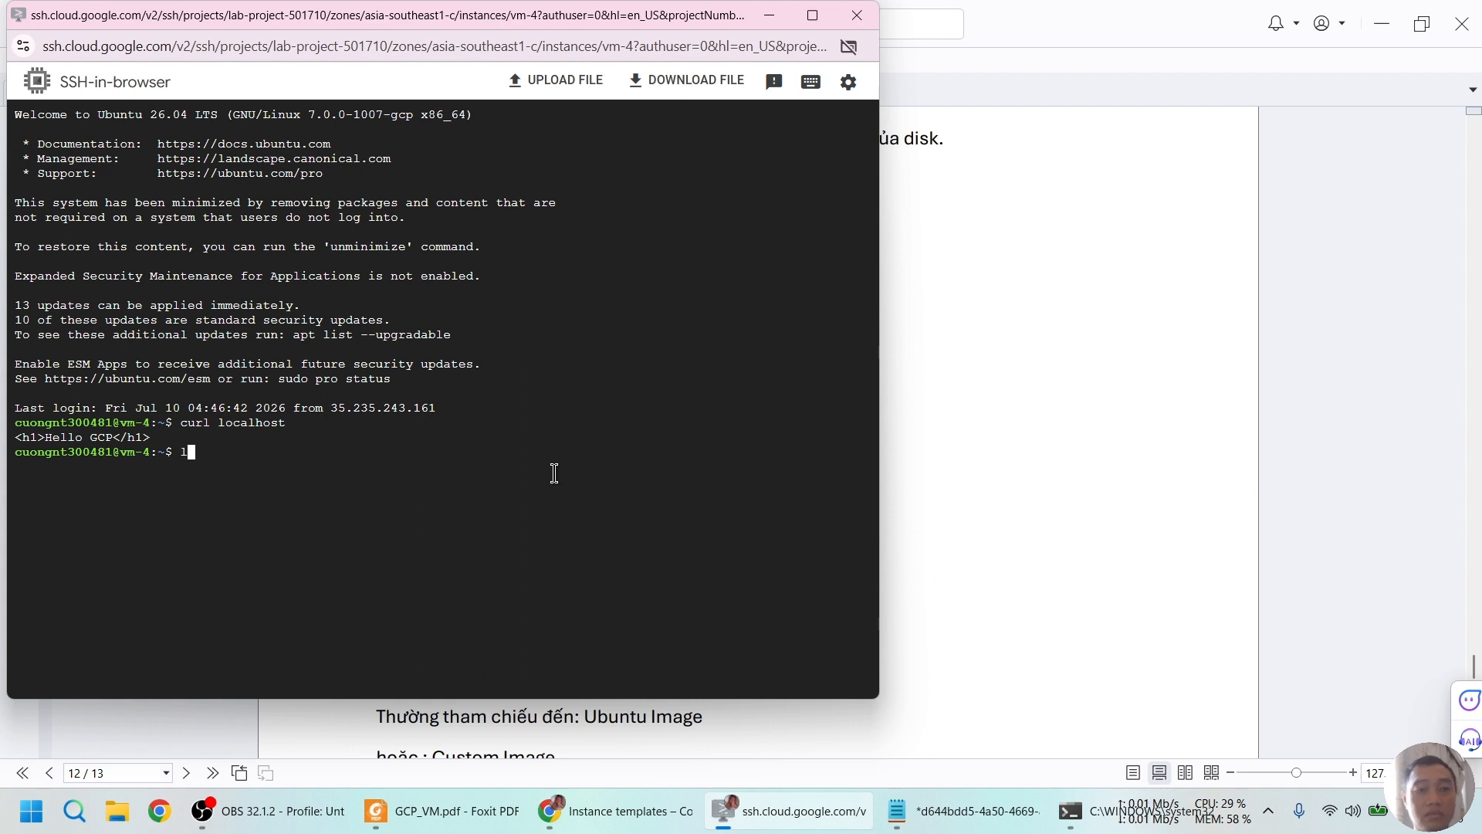
{"action": "type", "text": "s"}
{"action": "key", "text": "Return"}
{"action": "type", "text": "pw"}
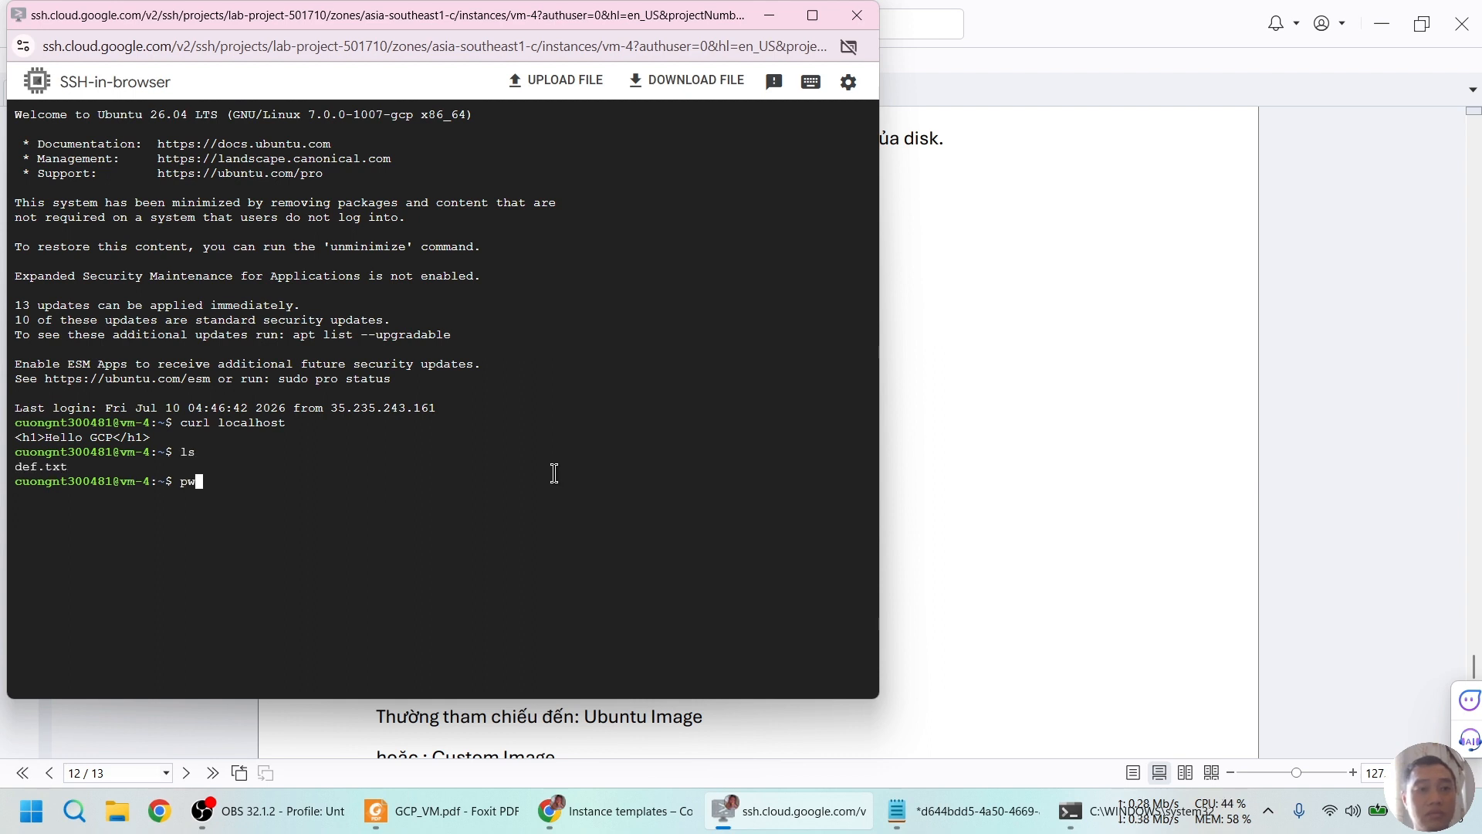
Return to GCP_VM.pdf and go past the Instance Template comparison to the lab cleanup note on page 13.
{"action": "key", "text": "alt+Tab"}
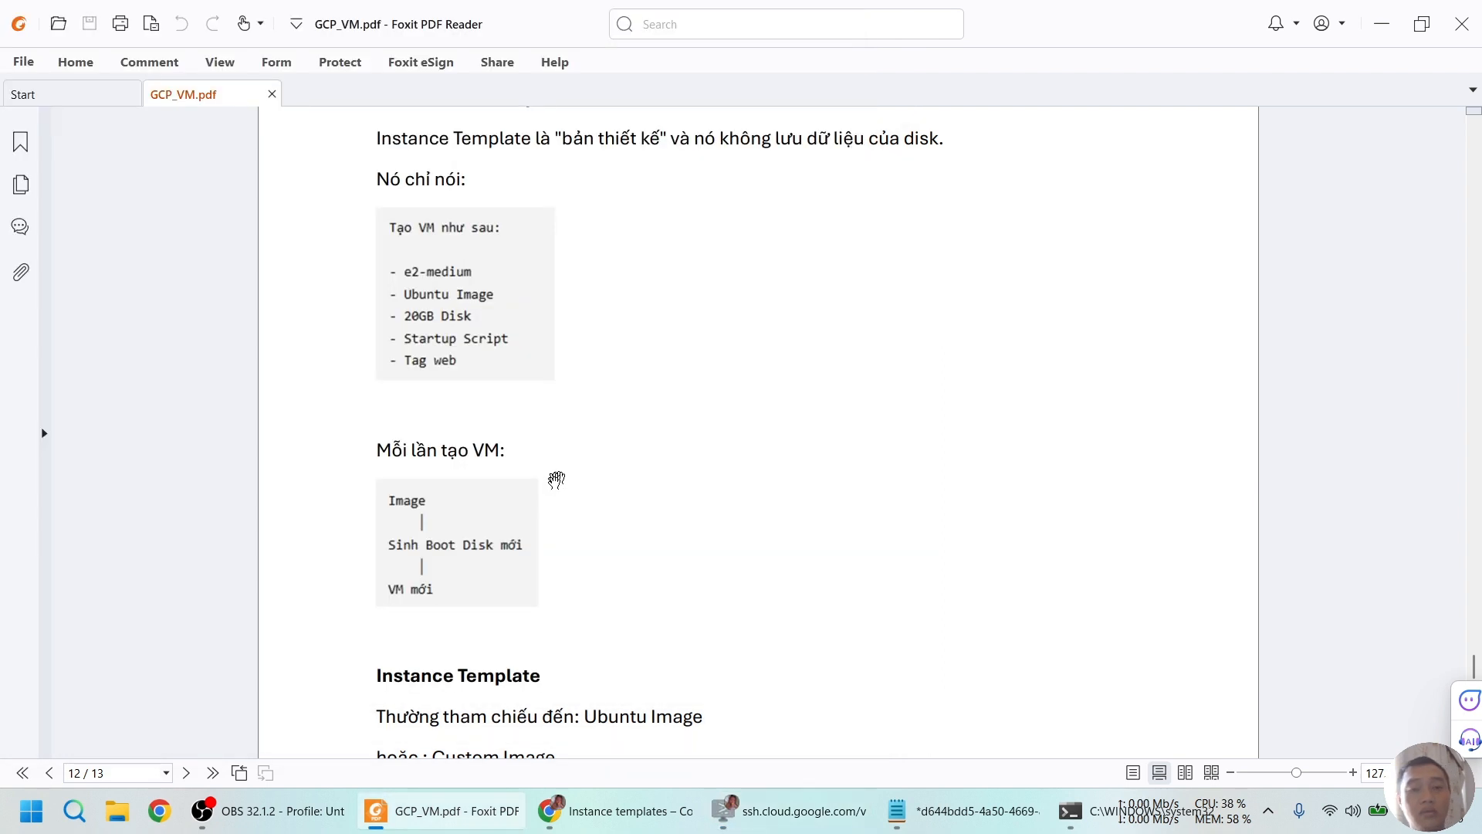
{"action": "scroll", "coordinate": [512, 321], "scroll_direction": "up", "scroll_amount": 2}
{"action": "scroll", "coordinate": [512, 324], "scroll_direction": "down", "scroll_amount": 5}
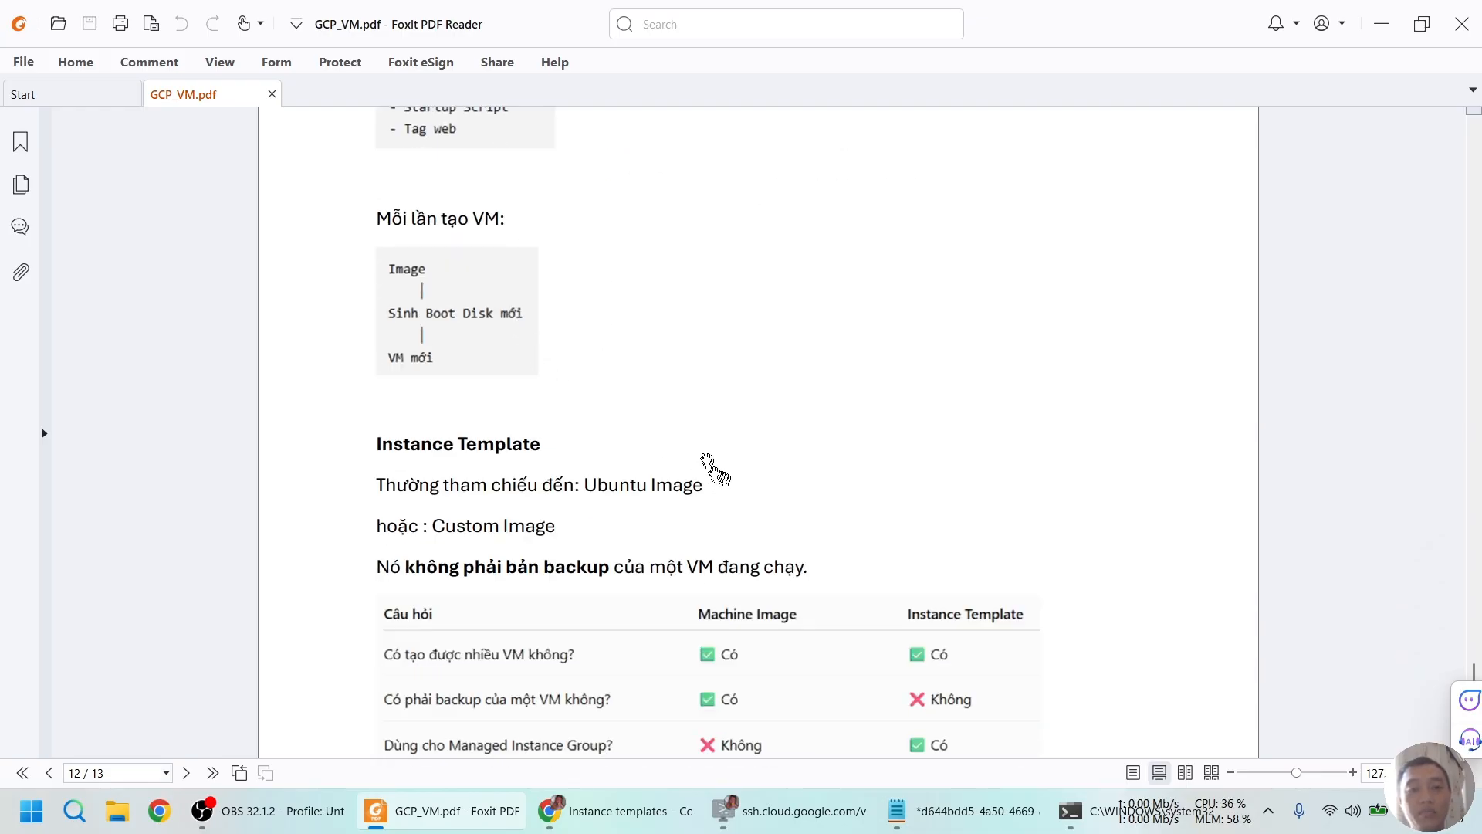
{"action": "scroll", "coordinate": [548, 413], "scroll_direction": "down", "scroll_amount": 5}
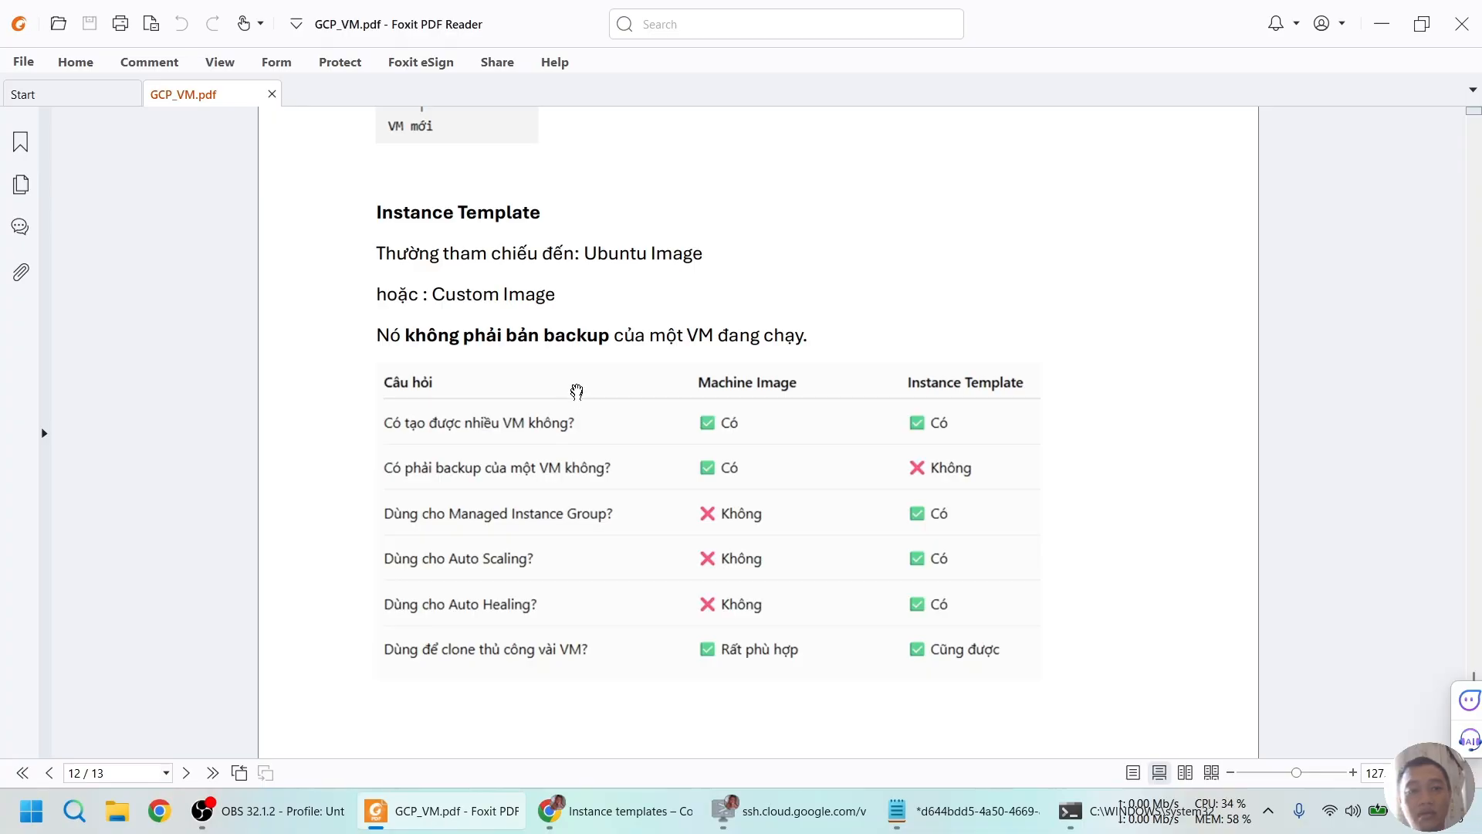
{"action": "scroll", "coordinate": [575, 391], "scroll_direction": "down", "scroll_amount": 4}
{"action": "scroll", "coordinate": [577, 390], "scroll_direction": "down", "scroll_amount": 6}
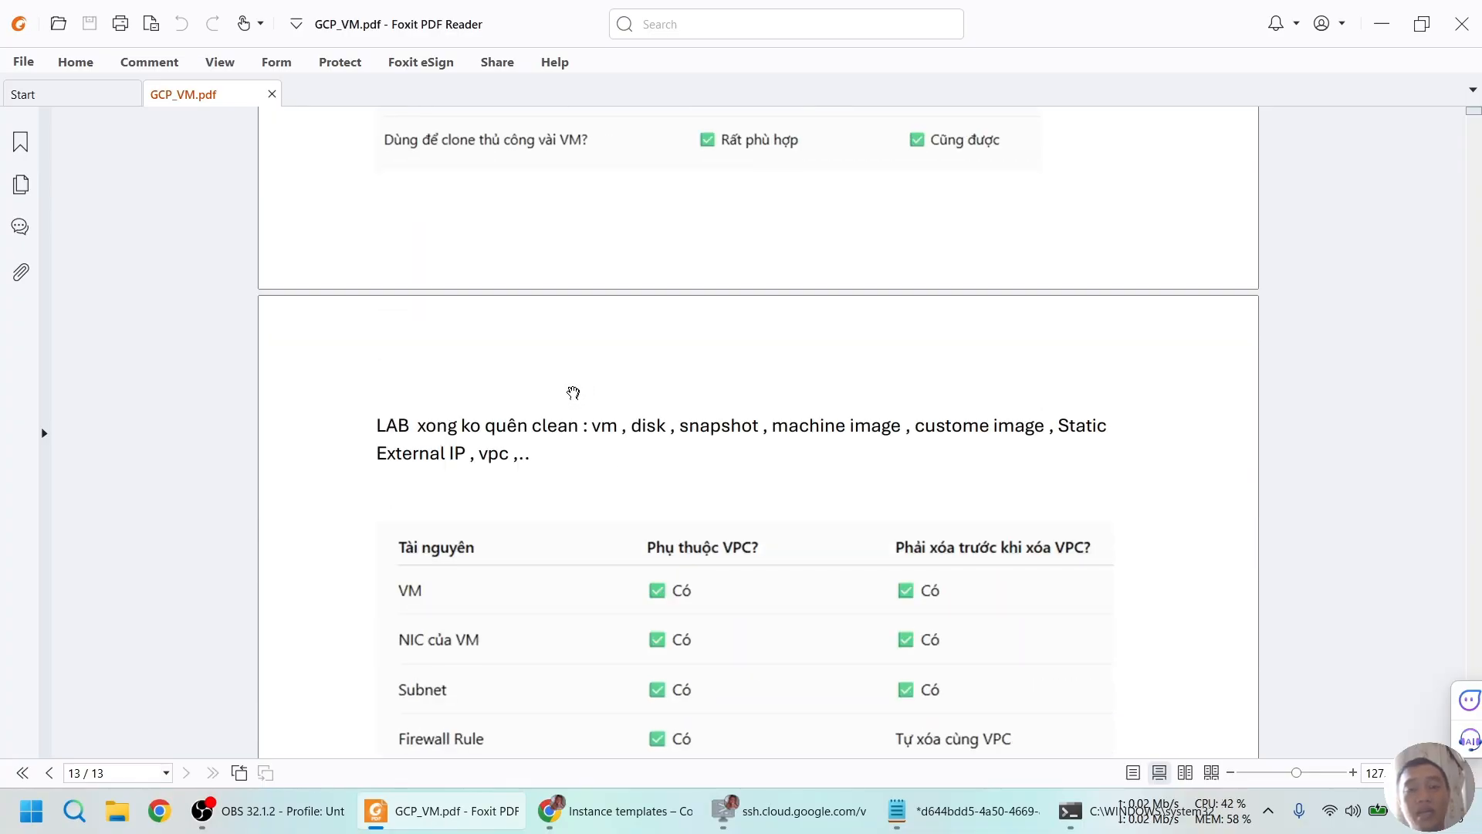
Examine the cleanup table for which resources depend on the VPC and which must be deleted before it.
{"action": "scroll", "coordinate": [573, 397], "scroll_direction": "down", "scroll_amount": 3}
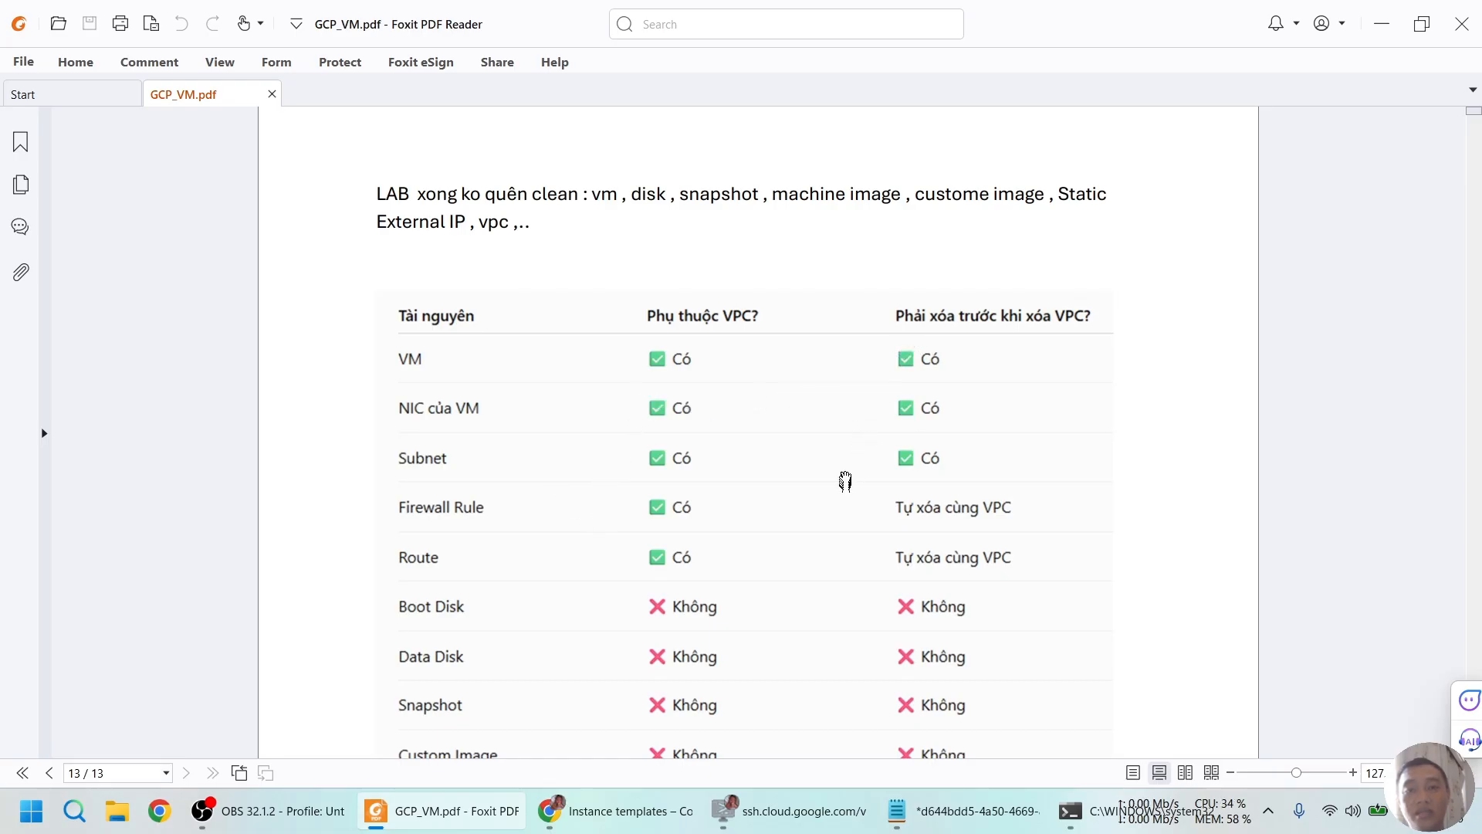
{"action": "scroll", "coordinate": [845, 477], "scroll_direction": "down", "scroll_amount": 1}
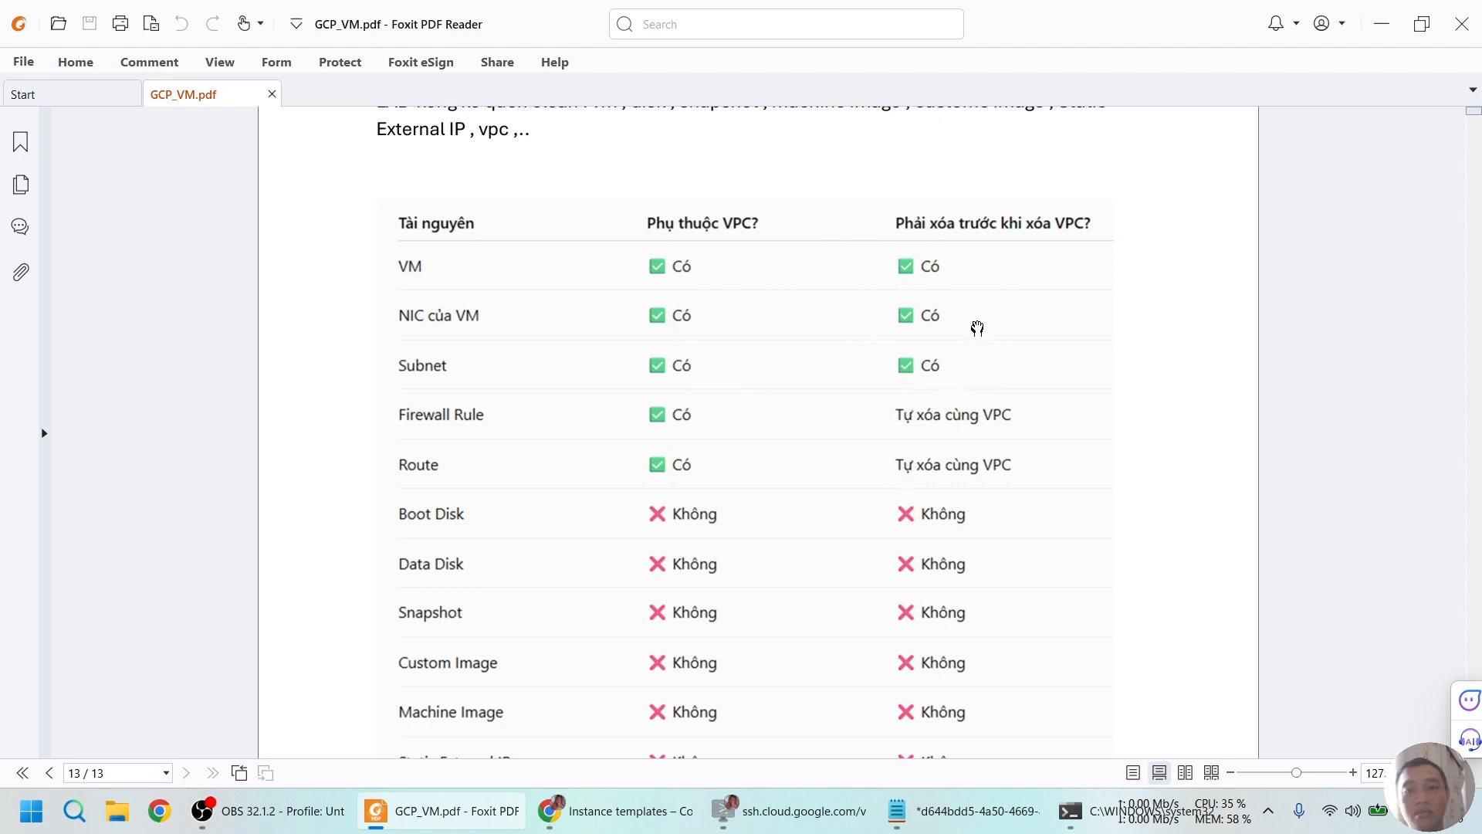
{"action": "scroll", "coordinate": [980, 324], "scroll_direction": "down", "scroll_amount": 1}
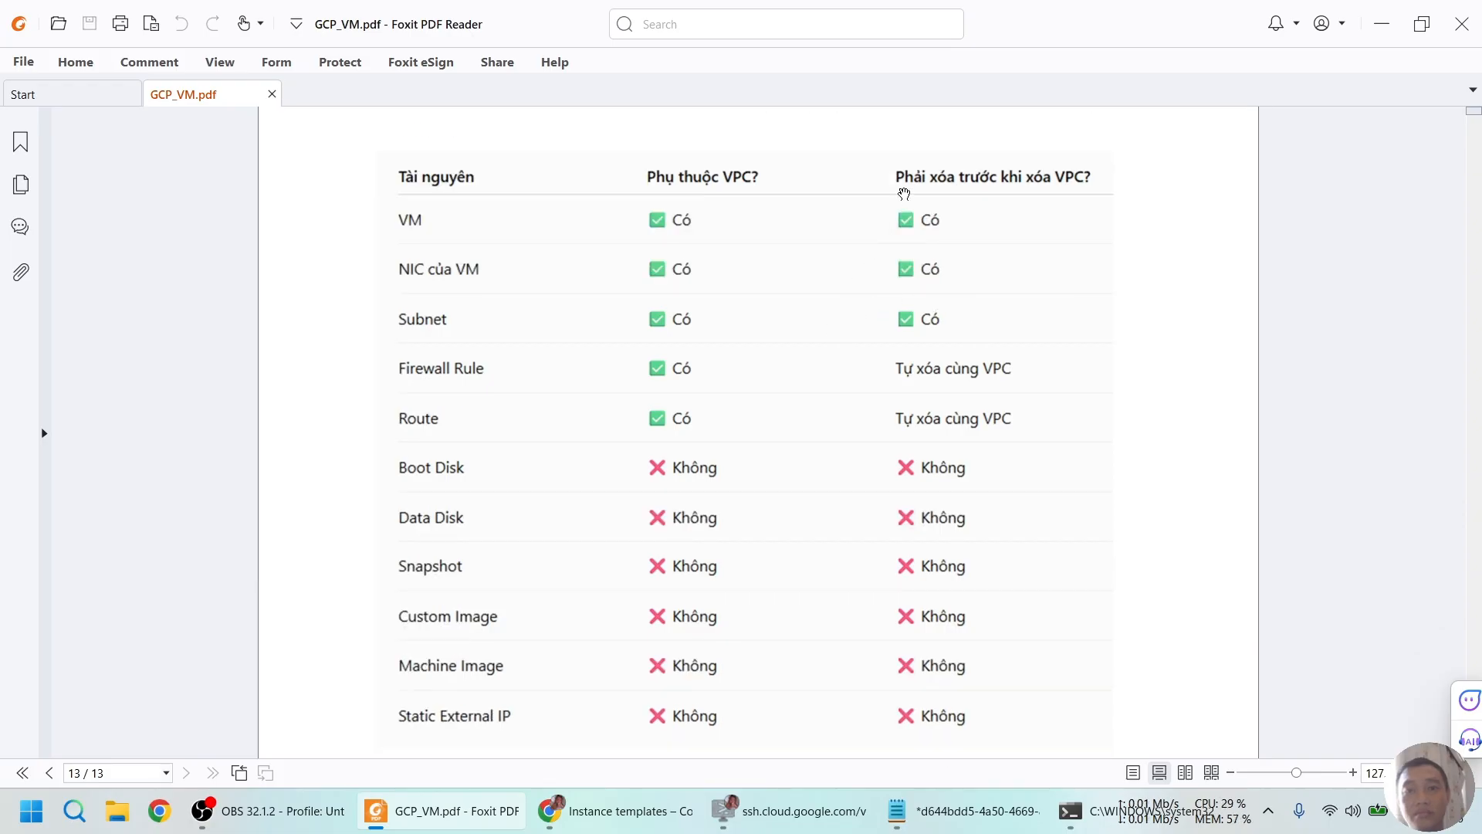
{"action": "scroll", "coordinate": [893, 201], "scroll_direction": "down", "scroll_amount": 3}
{"action": "scroll", "coordinate": [894, 212], "scroll_direction": "up", "scroll_amount": 7}
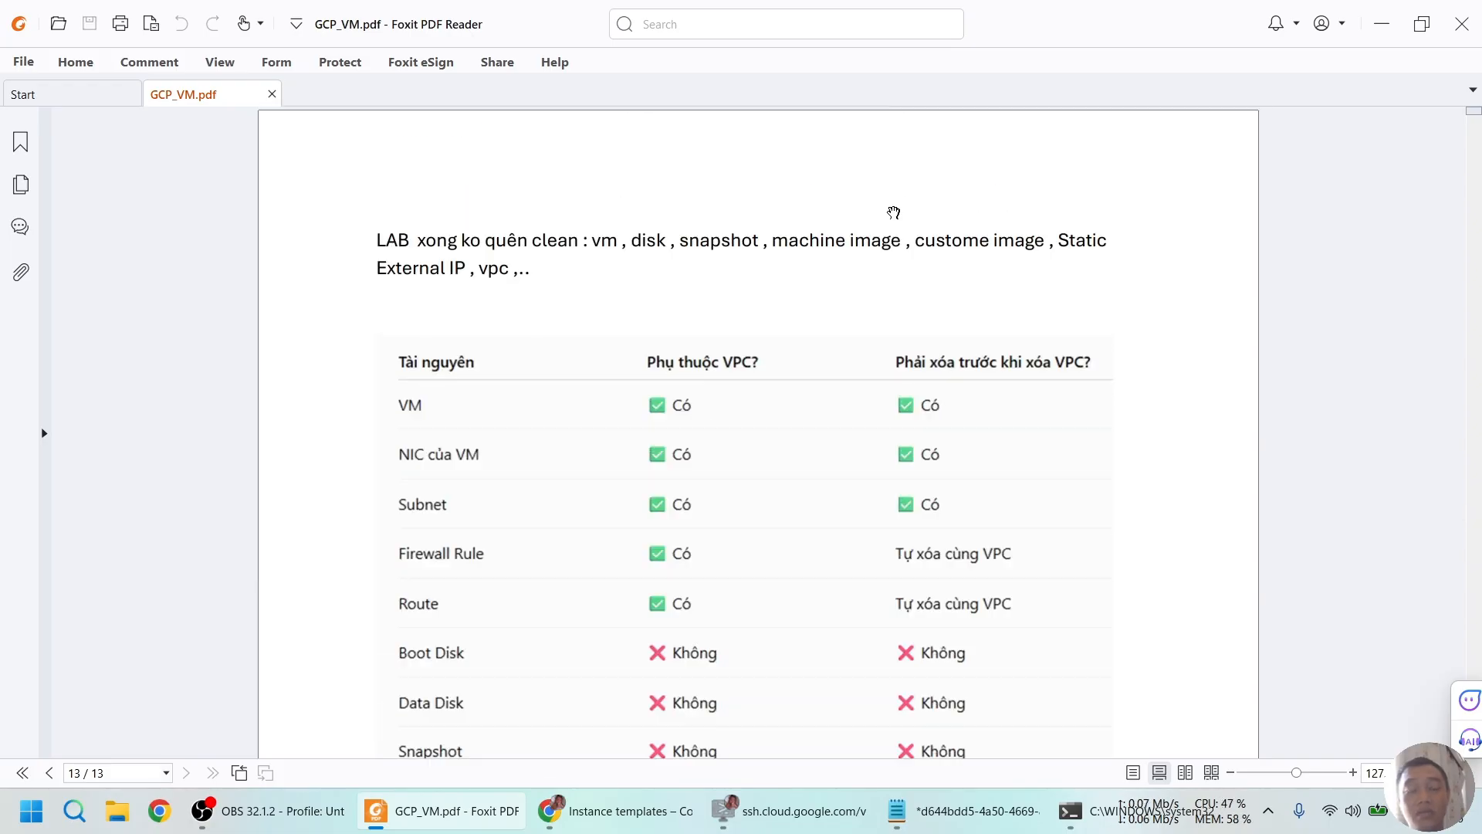
{"action": "scroll", "coordinate": [893, 212], "scroll_direction": "down", "scroll_amount": 2}
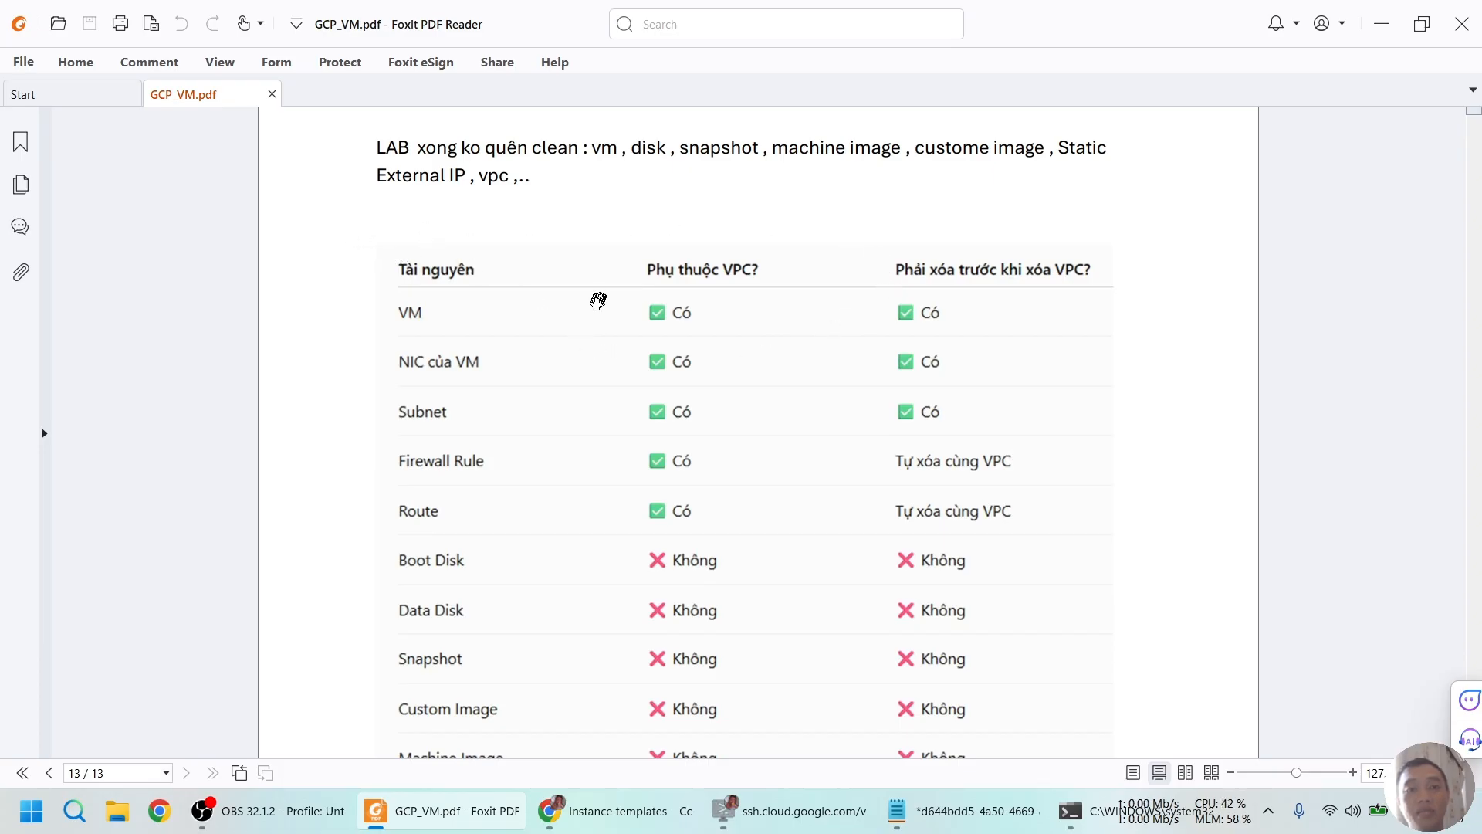
{"action": "scroll", "coordinate": [620, 328], "scroll_direction": "down", "scroll_amount": 1}
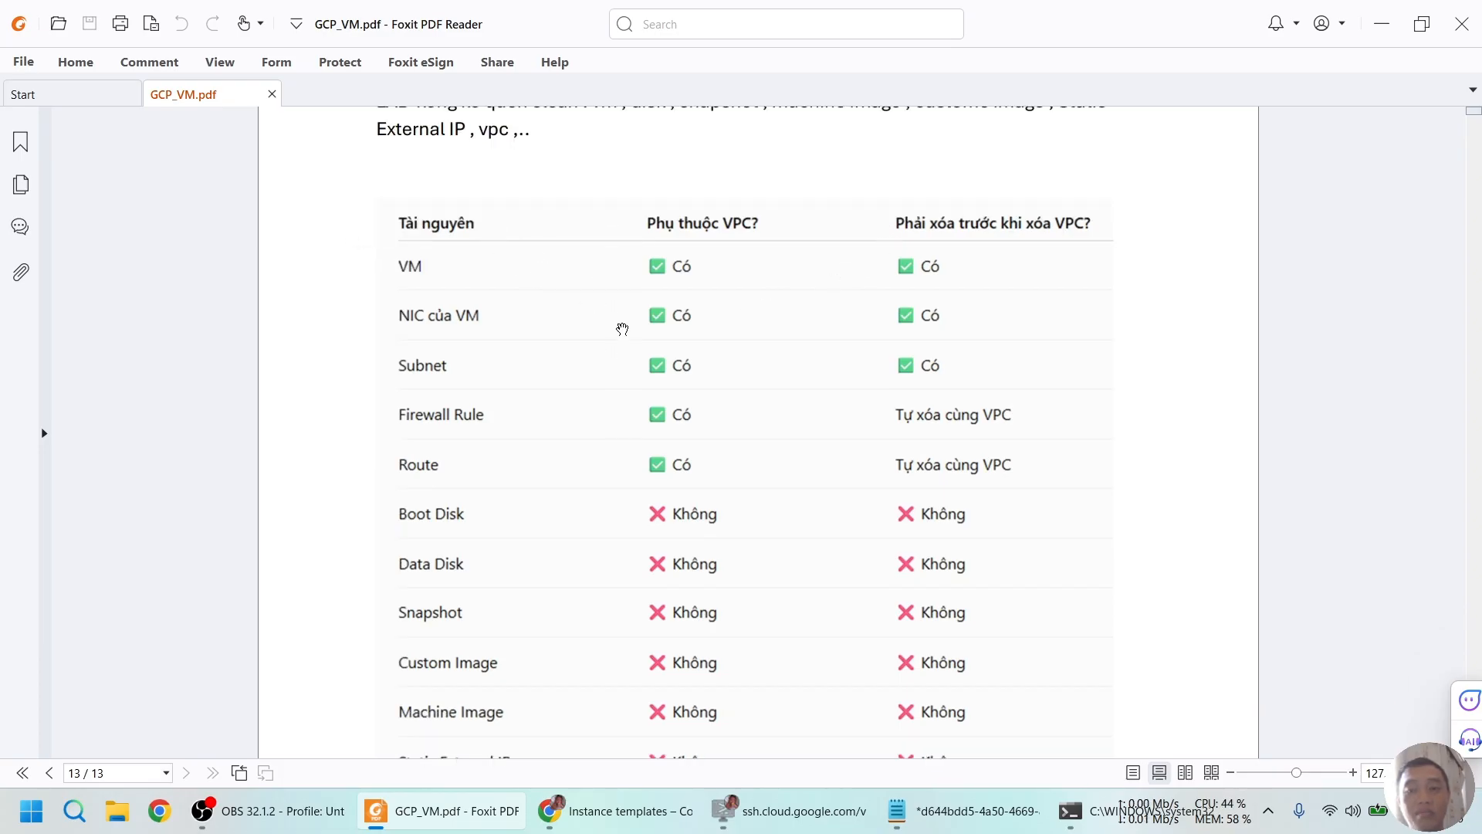
Go back through section 11 and the Image comparison table to the start of section 10, Machine Image.
{"action": "scroll", "coordinate": [629, 310], "scroll_direction": "up", "scroll_amount": 15}
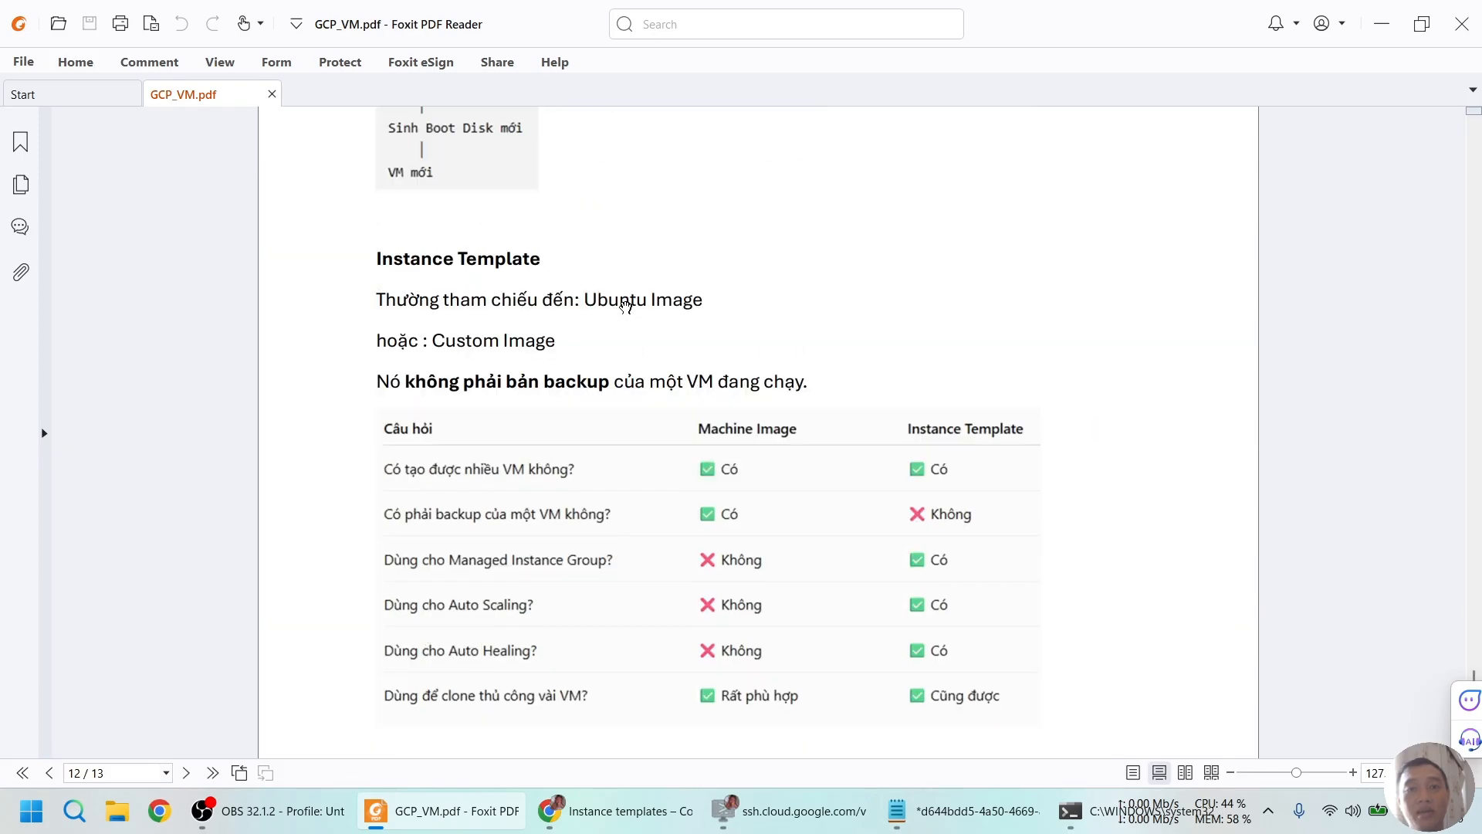
{"action": "scroll", "coordinate": [541, 324], "scroll_direction": "up", "scroll_amount": 1}
{"action": "scroll", "coordinate": [579, 394], "scroll_direction": "down", "scroll_amount": 2}
{"action": "scroll", "coordinate": [571, 401], "scroll_direction": "up", "scroll_amount": 6}
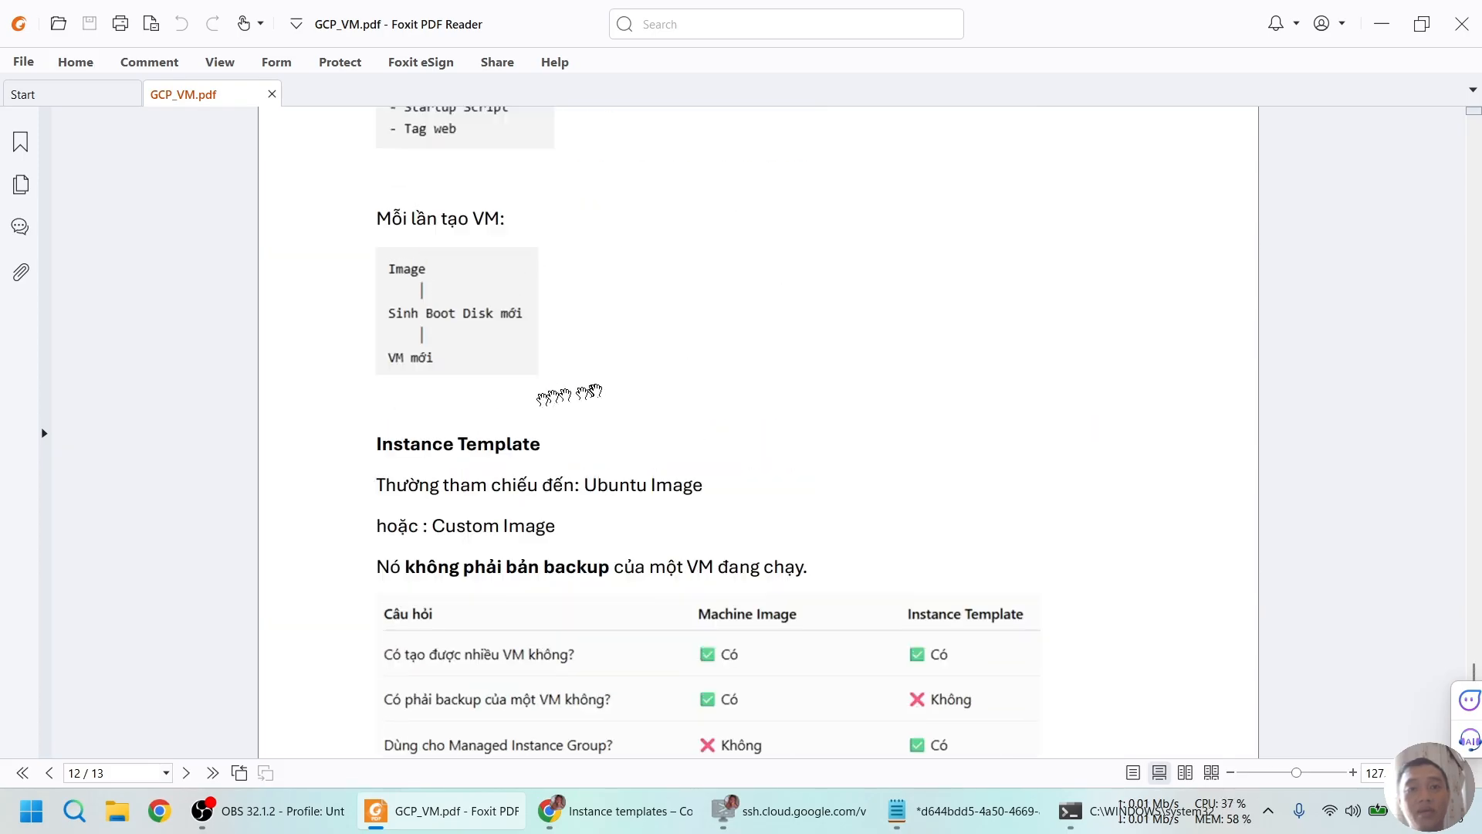
{"action": "scroll", "coordinate": [598, 386], "scroll_direction": "up", "scroll_amount": 15}
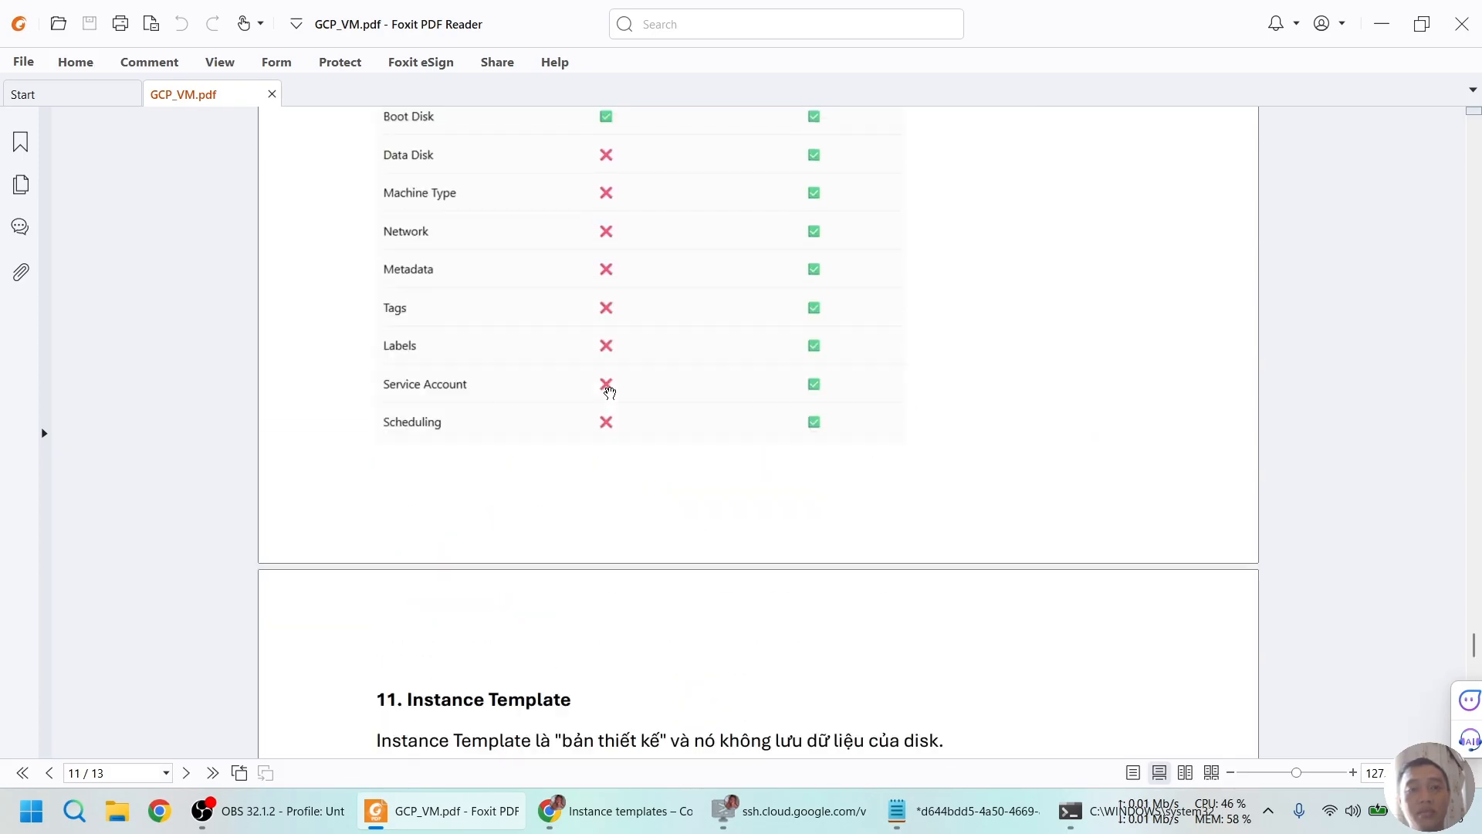
{"action": "scroll", "coordinate": [610, 390], "scroll_direction": "up", "scroll_amount": 10}
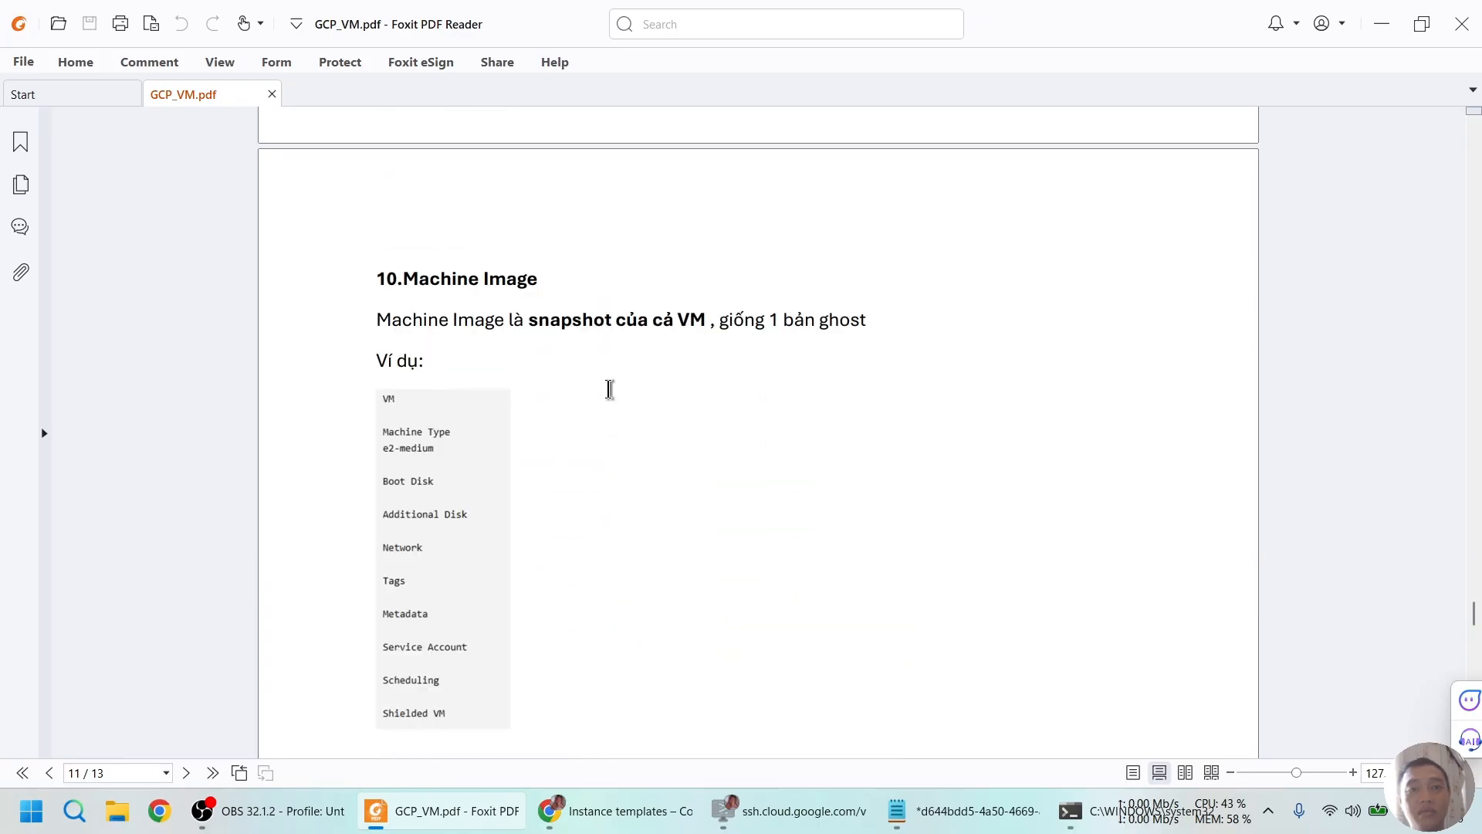
{"action": "scroll", "coordinate": [568, 339], "scroll_direction": "down", "scroll_amount": 1}
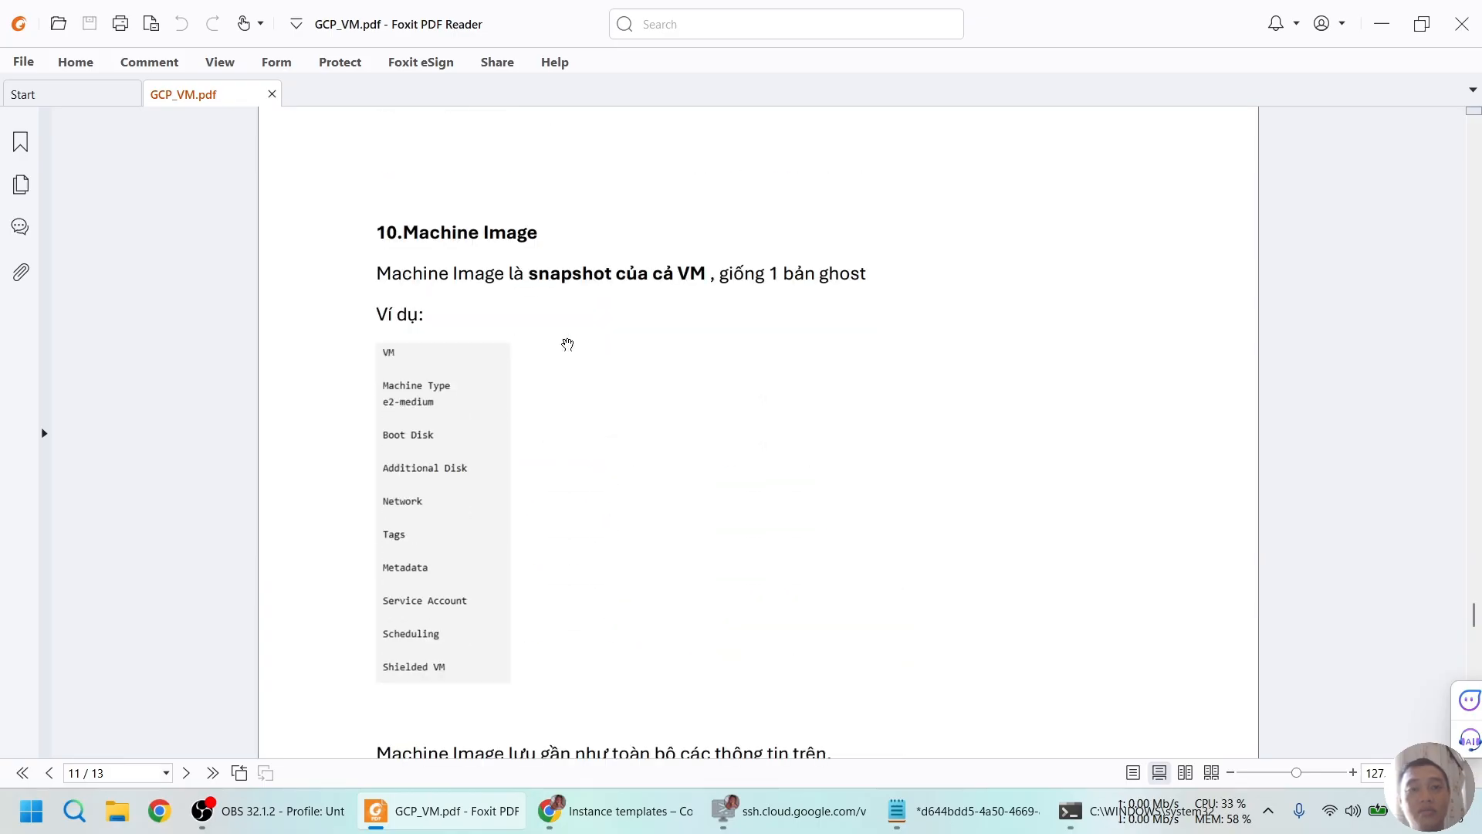